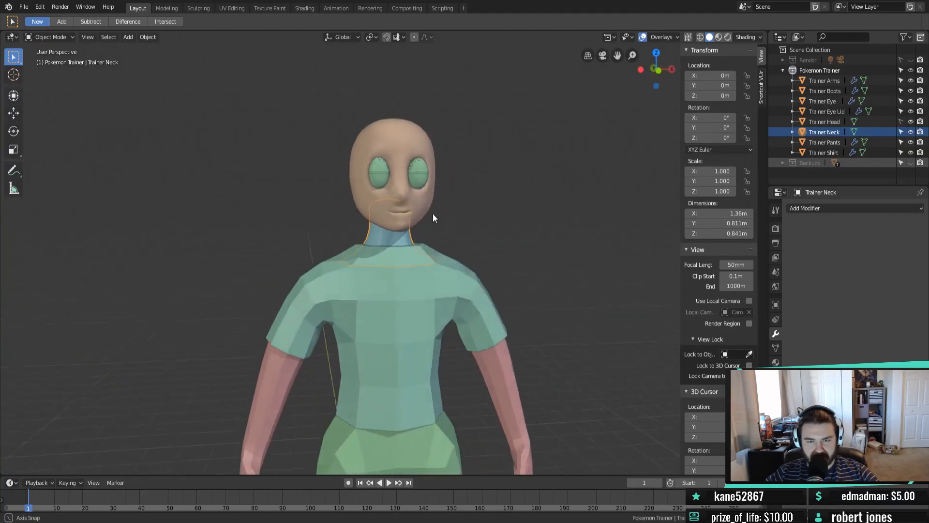
Examine the trainer's neck, head and shirt from the side, back and front
{"action": "middle_click_drag", "start_coordinate": [426, 334], "coordinate": [365, 289], "text": "shift"}
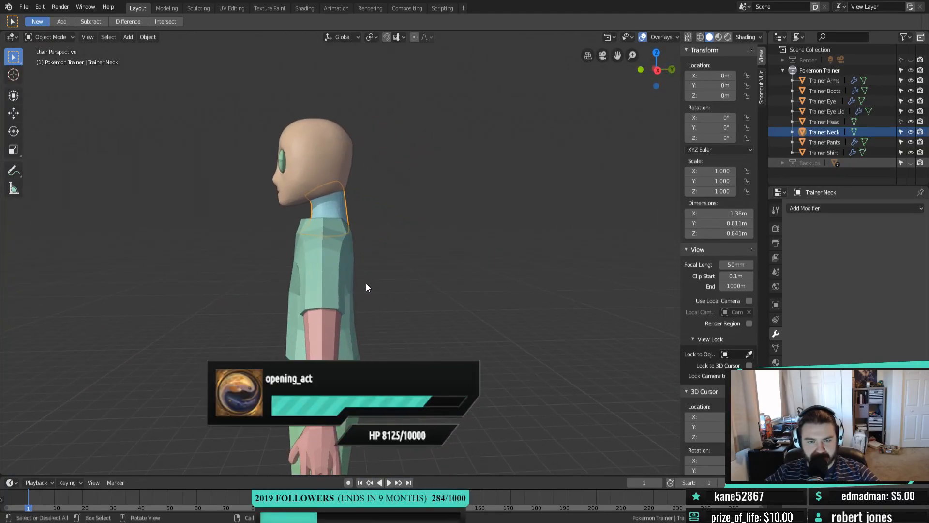
{"action": "scroll", "coordinate": [312, 257], "scroll_direction": "up", "scroll_amount": 2}
{"action": "middle_click_drag", "start_coordinate": [283, 236], "coordinate": [339, 287], "text": "shift"}
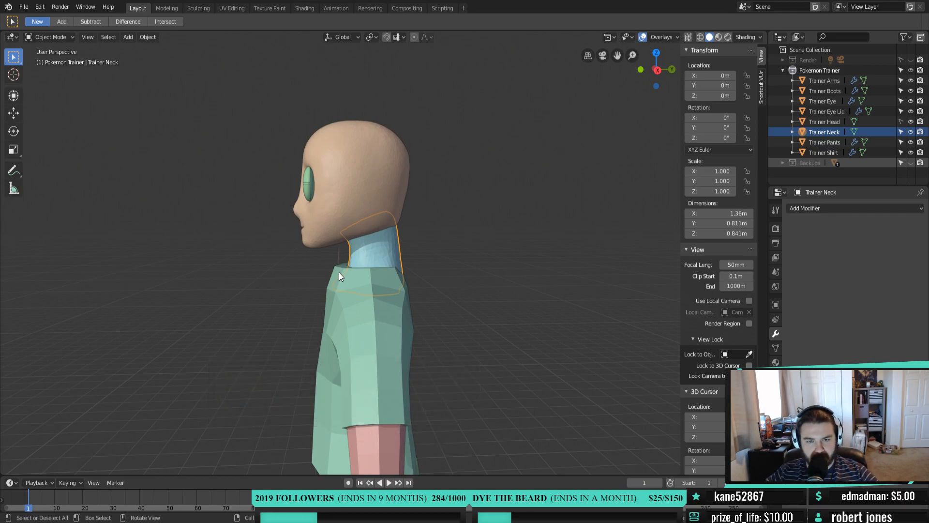
{"action": "scroll", "coordinate": [339, 272], "scroll_direction": "down", "scroll_amount": 3}
{"action": "middle_click_drag", "start_coordinate": [320, 369], "coordinate": [259, 273]}
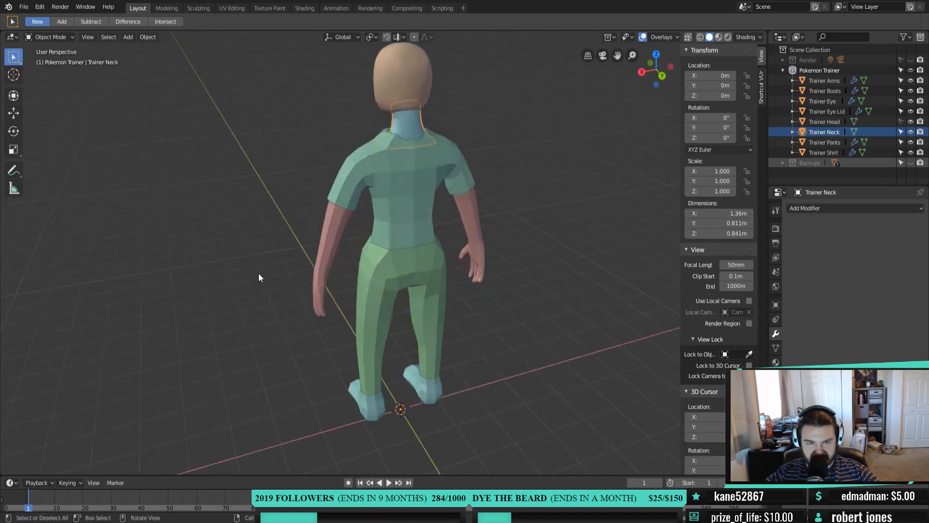
{"action": "middle_click_drag", "start_coordinate": [298, 250], "coordinate": [400, 239]}
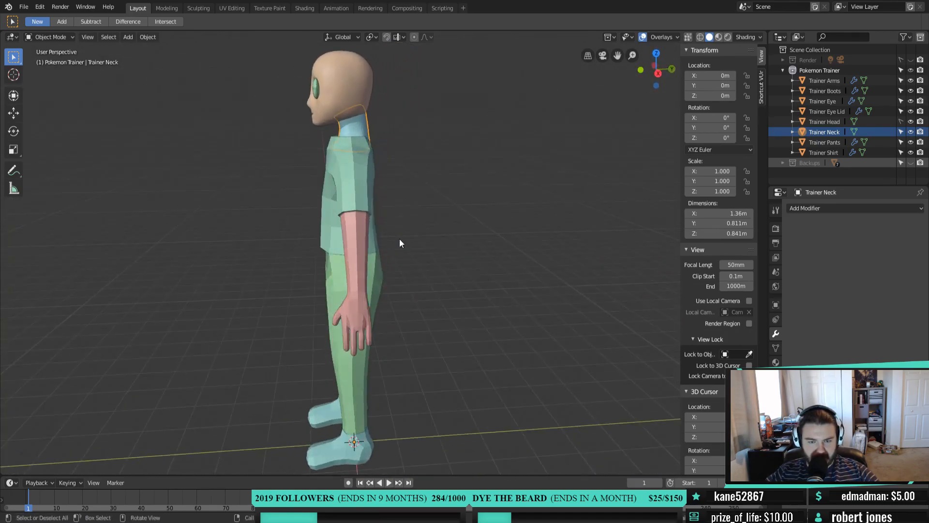
{"action": "middle_click_drag", "start_coordinate": [335, 248], "coordinate": [399, 228]}
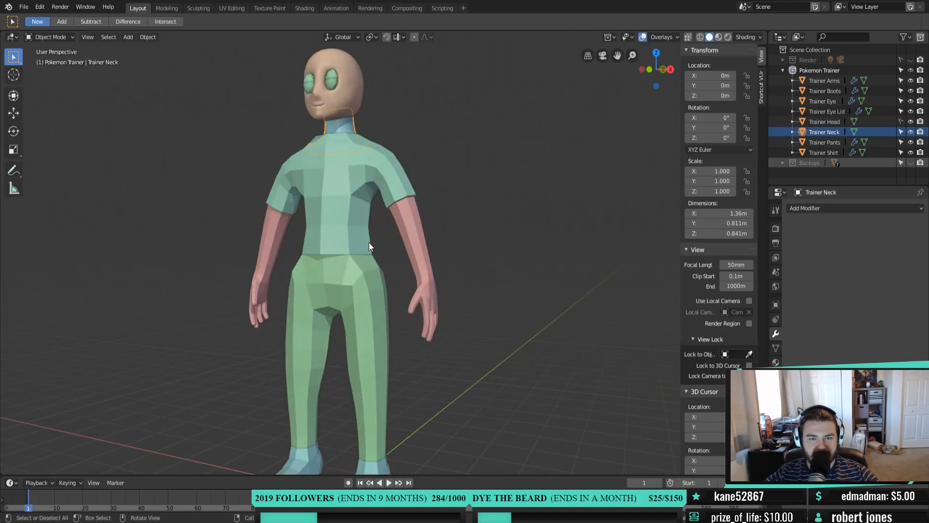
{"action": "middle_click_drag", "start_coordinate": [333, 220], "coordinate": [388, 260]}
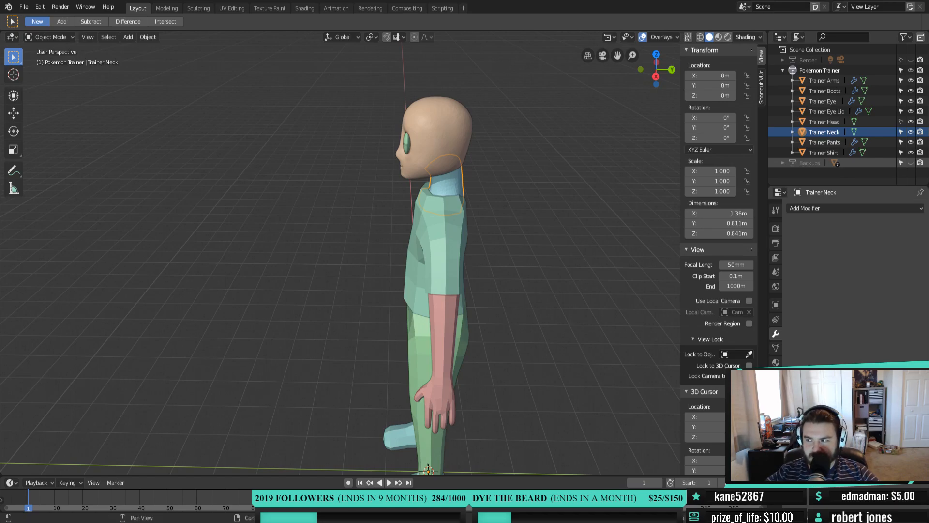
{"action": "middle_click_drag", "start_coordinate": [438, 227], "coordinate": [401, 257]}
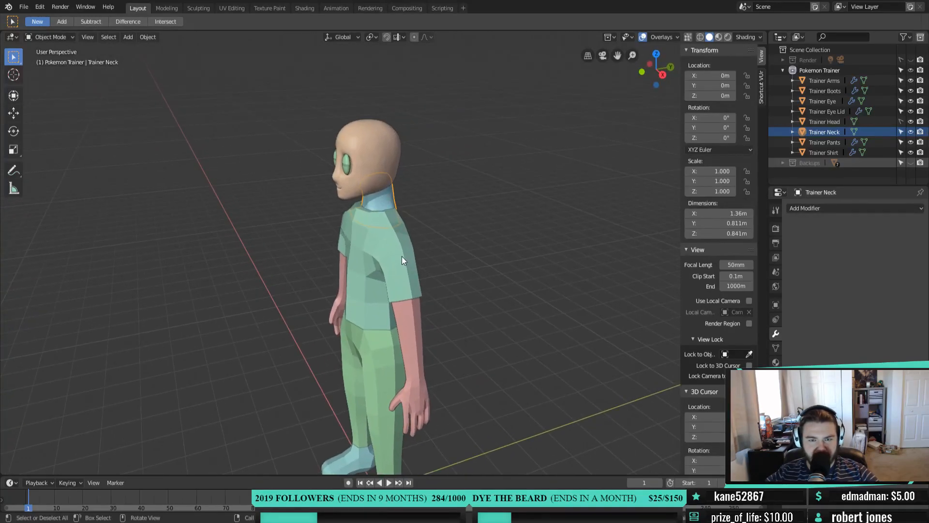
Select the Trainer Shirt and open its mesh for editing, with the back of the collar in view
{"action": "left_click", "coordinate": [401, 257]}
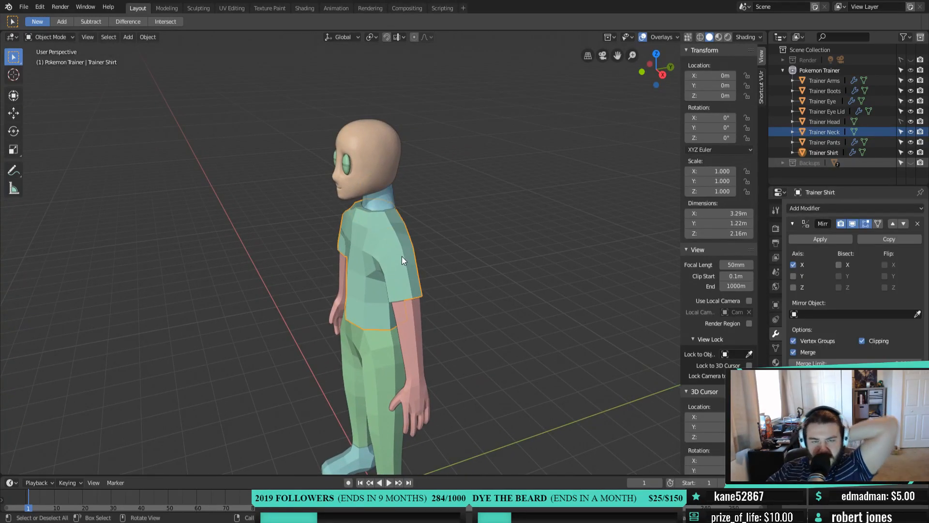
{"action": "left_click", "coordinate": [389, 193]}
{"action": "scroll", "coordinate": [402, 191], "scroll_direction": "up", "scroll_amount": 3}
{"action": "middle_click_drag", "start_coordinate": [415, 190], "coordinate": [388, 181]}
{"action": "left_click", "coordinate": [385, 188]}
{"action": "key", "text": "Tab"}
Move the two rear collar vertices up and backward with proportional editing in side view, and rotate them about -8.2°
{"action": "left_click", "coordinate": [389, 181]}
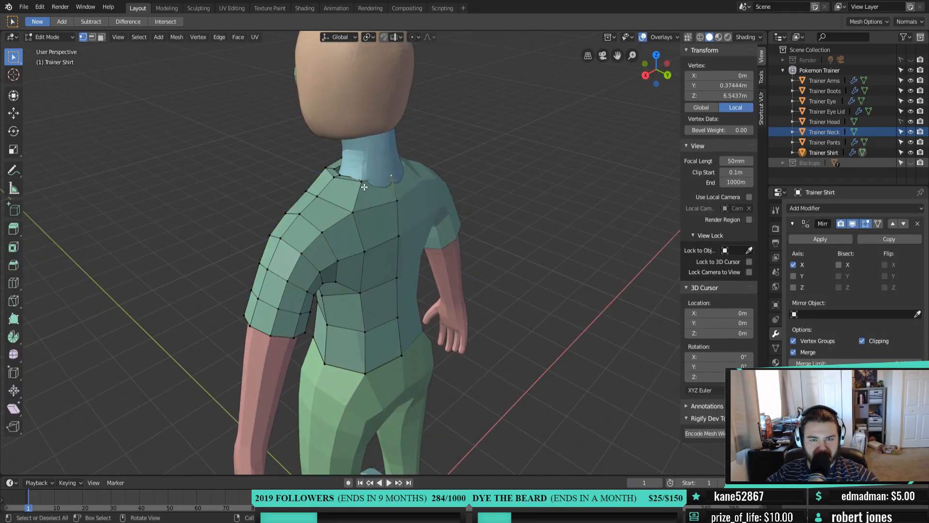
{"action": "left_click", "coordinate": [365, 185], "text": "shift"}
{"action": "key", "text": "KP_3"}
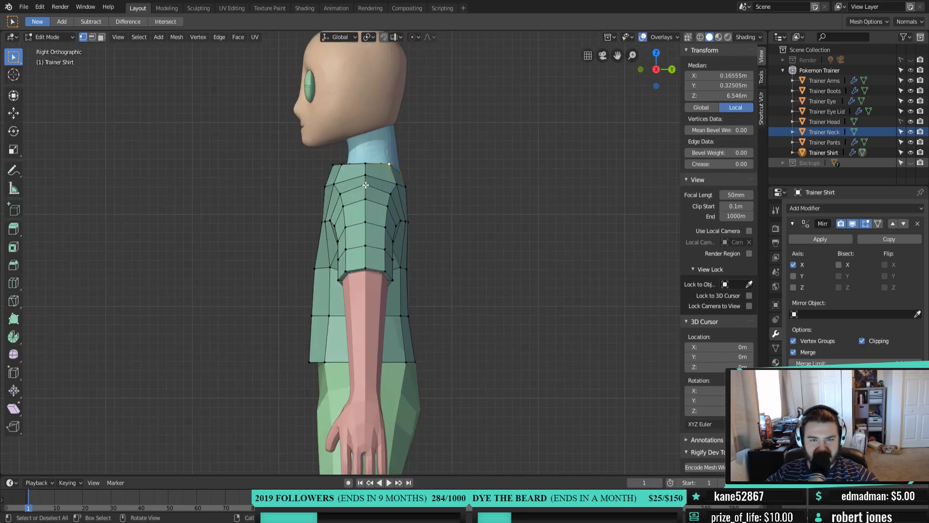
{"action": "scroll", "coordinate": [369, 187], "scroll_direction": "up", "scroll_amount": 2}
{"action": "middle_click_drag", "start_coordinate": [424, 177], "coordinate": [395, 274], "text": "shift"}
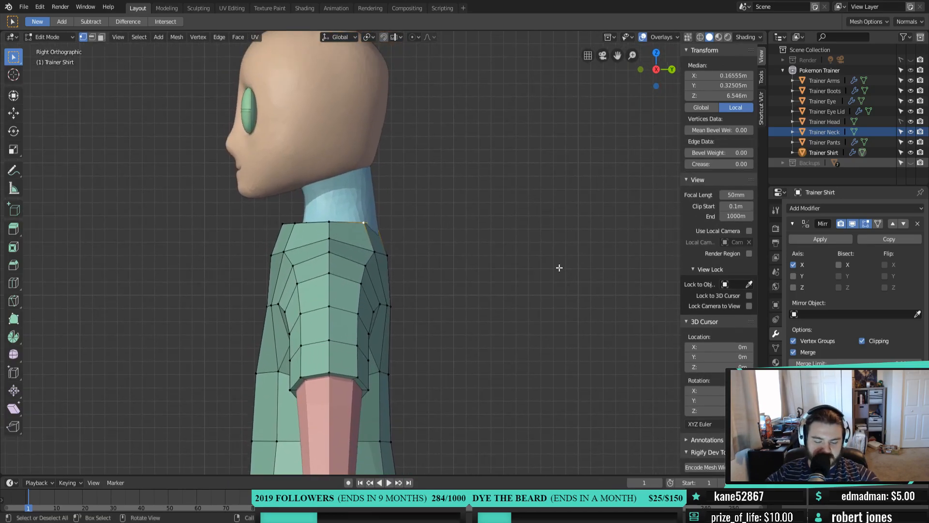
{"action": "key", "text": "g"}
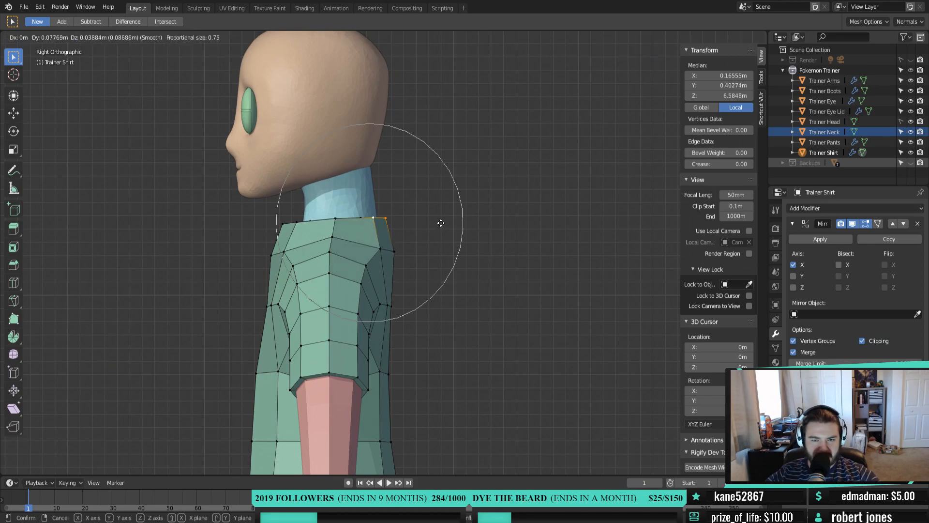
{"action": "left_click", "coordinate": [438, 219]}
{"action": "key", "text": "r"}
{"action": "left_click", "coordinate": [474, 230]}
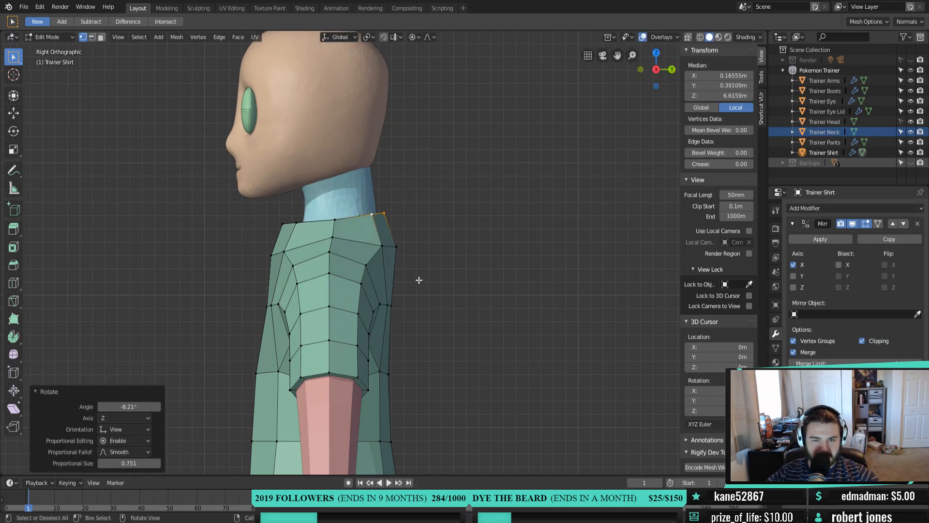
Raise the centre upper-back vertex just below the shirt collar by about 0.06 m with proportional editing
{"action": "left_click", "coordinate": [396, 247]}
{"action": "key", "text": "g"}
{"action": "left_click", "coordinate": [405, 244]}
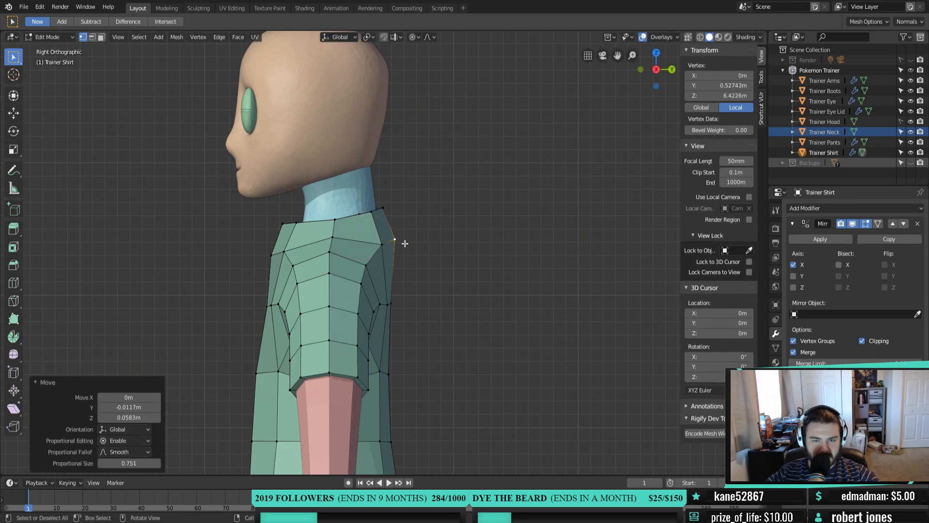
Lower the centre front collar vertex of the shirt by about 0.13 m with proportional editing
{"action": "left_click", "coordinate": [277, 227]}
{"action": "key", "text": "g"}
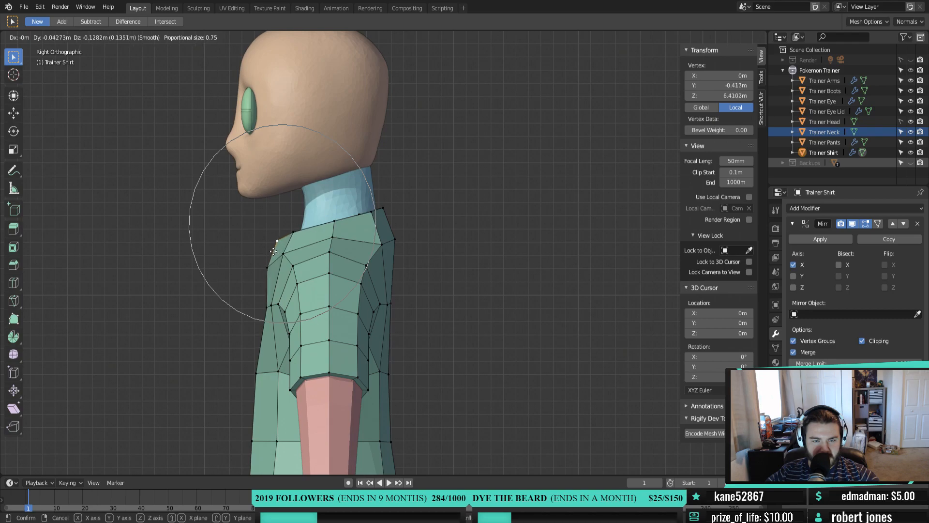
{"action": "left_click", "coordinate": [274, 251]}
Pull the centre chest vertex of the shirt forward by about 0.06 m and return to Object Mode
{"action": "middle_click_drag", "start_coordinate": [309, 284], "coordinate": [287, 305]}
{"action": "left_click", "coordinate": [296, 299]}
{"action": "key", "text": "g"}
{"action": "left_click", "coordinate": [286, 299]}
{"action": "middle_click_drag", "start_coordinate": [498, 340], "coordinate": [422, 302]}
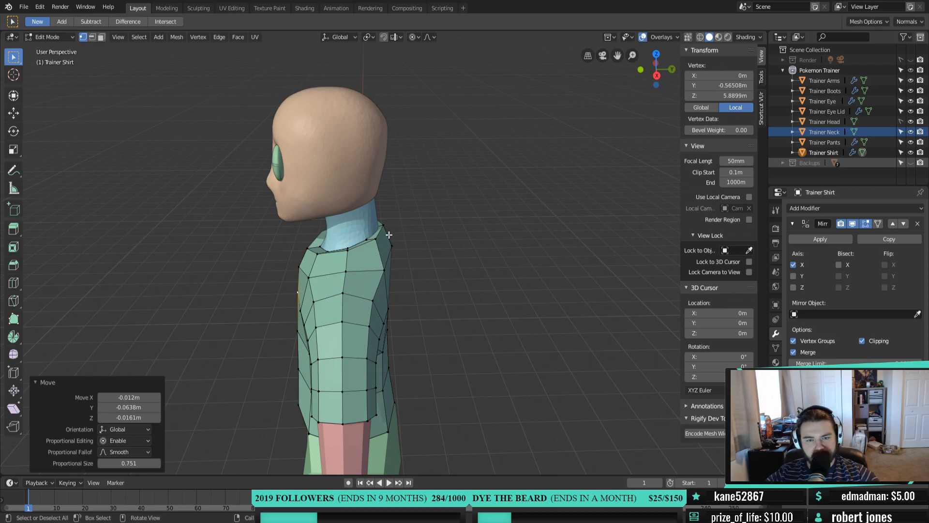
{"action": "middle_click_drag", "start_coordinate": [386, 265], "coordinate": [420, 286]}
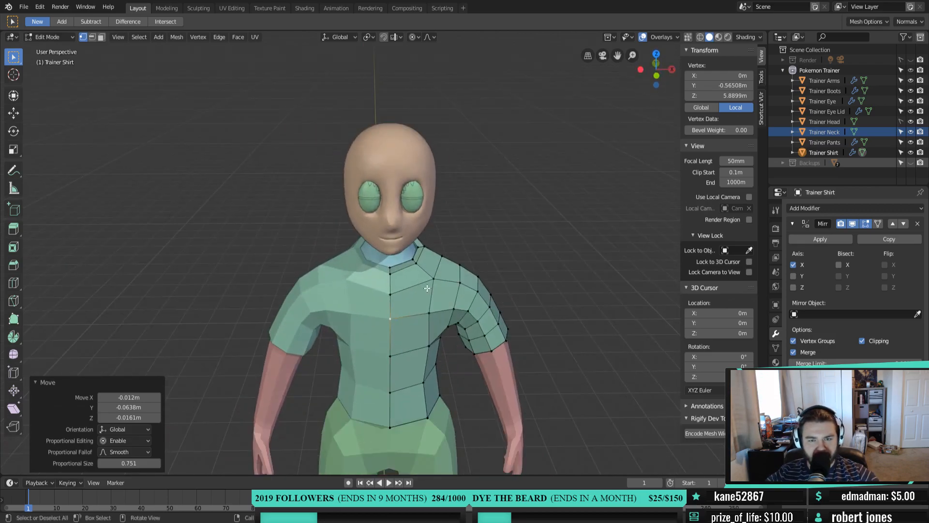
{"action": "middle_click_drag", "start_coordinate": [495, 311], "coordinate": [376, 229]}
{"action": "key", "text": "Tab"}
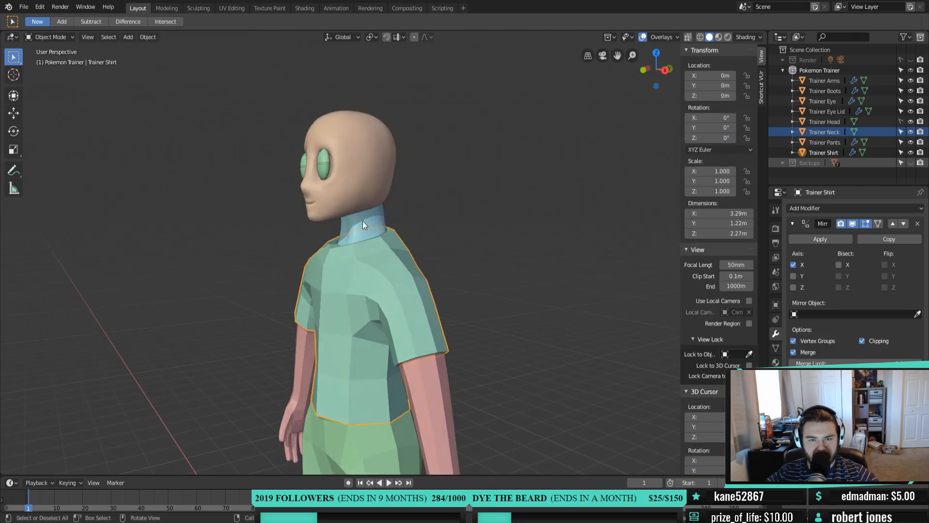
Select the Trainer Neck and switch to the Sculpting workspace
{"action": "left_click", "coordinate": [364, 225]}
{"action": "left_click", "coordinate": [197, 9]}
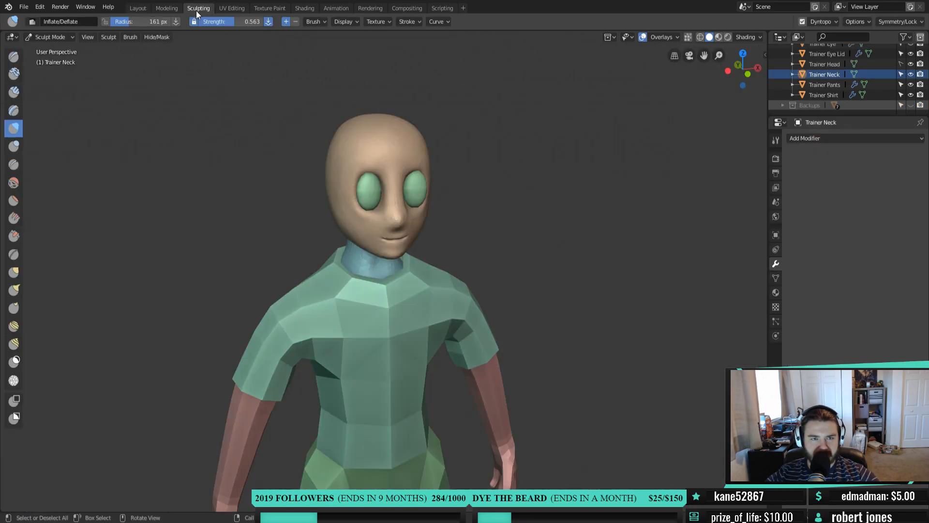
{"action": "middle_click_drag", "start_coordinate": [416, 293], "coordinate": [405, 283]}
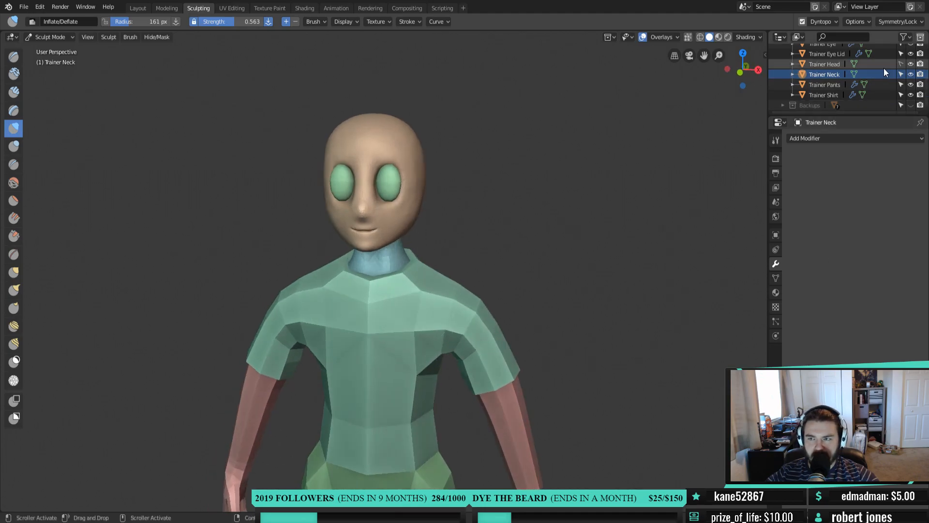
Hide the Trainer Shirt, Arms, Boots and Pants in the viewport, leaving only the head parts and neck visible
{"action": "left_click", "coordinate": [910, 94]}
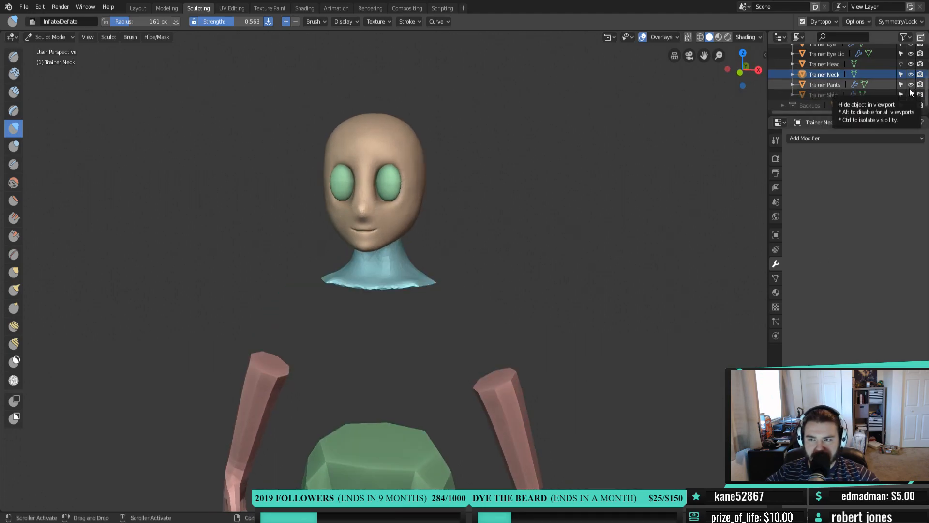
{"action": "scroll", "coordinate": [909, 85], "scroll_direction": "up", "scroll_amount": 4}
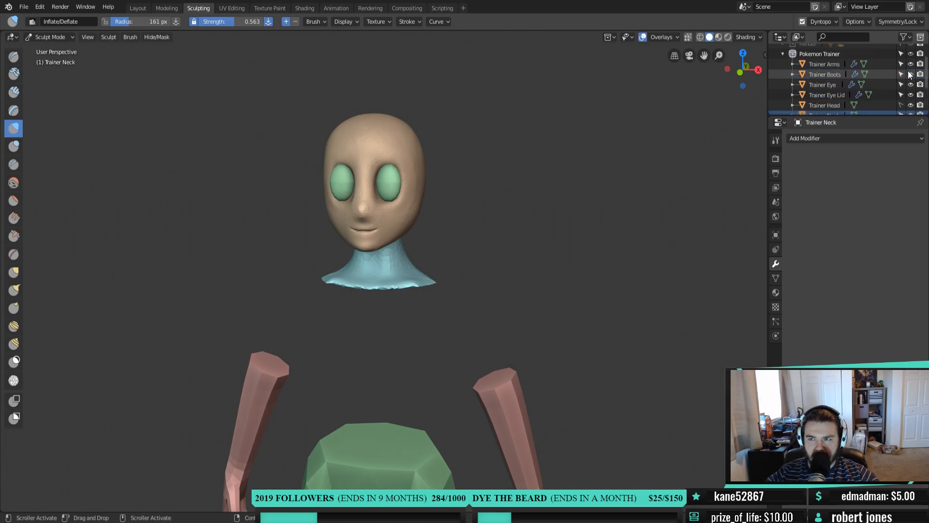
{"action": "left_click", "coordinate": [910, 64]}
{"action": "left_click", "coordinate": [910, 74]}
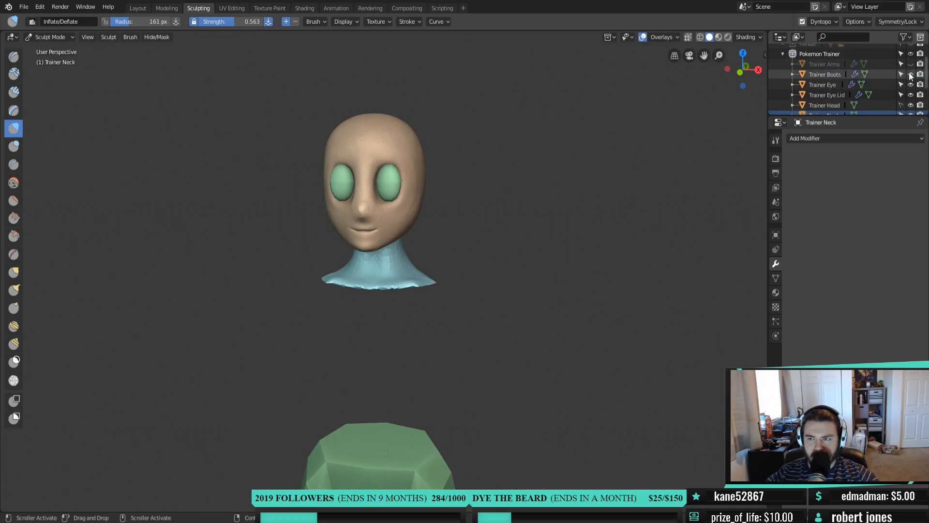
{"action": "scroll", "coordinate": [901, 85], "scroll_direction": "down", "scroll_amount": 2}
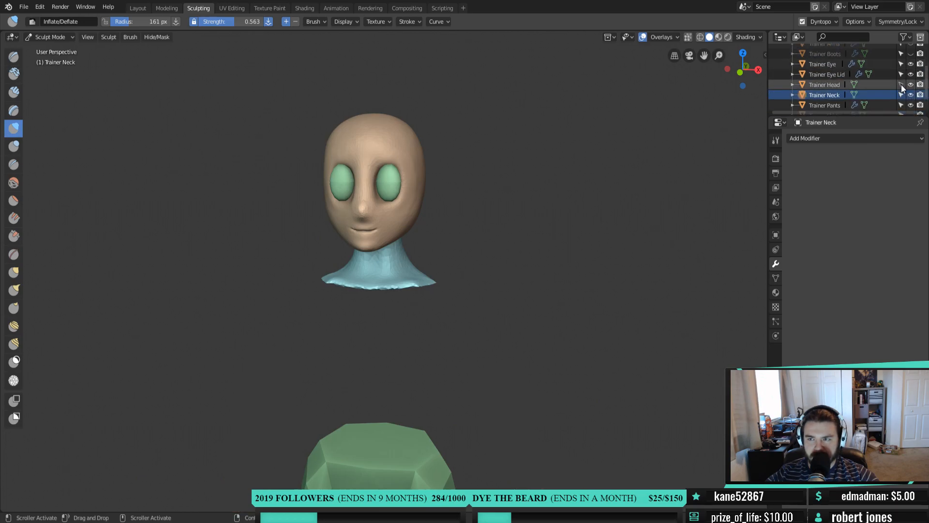
{"action": "left_click", "coordinate": [910, 105]}
{"action": "scroll", "coordinate": [482, 267], "scroll_direction": "down", "scroll_amount": 1}
Set the Inflate/Deflate brush strength to 0.357 and inflate a stroke down the side of the neck
{"action": "mouse_move", "coordinate": [481, 263]}
{"action": "middle_mouse_down"}
{"action": "mouse_move", "coordinate": [310, 280]}
{"action": "mouse_move", "coordinate": [321, 258]}
{"action": "middle_mouse_up"}
{"action": "scroll", "coordinate": [377, 281], "scroll_direction": "up", "scroll_amount": 4}
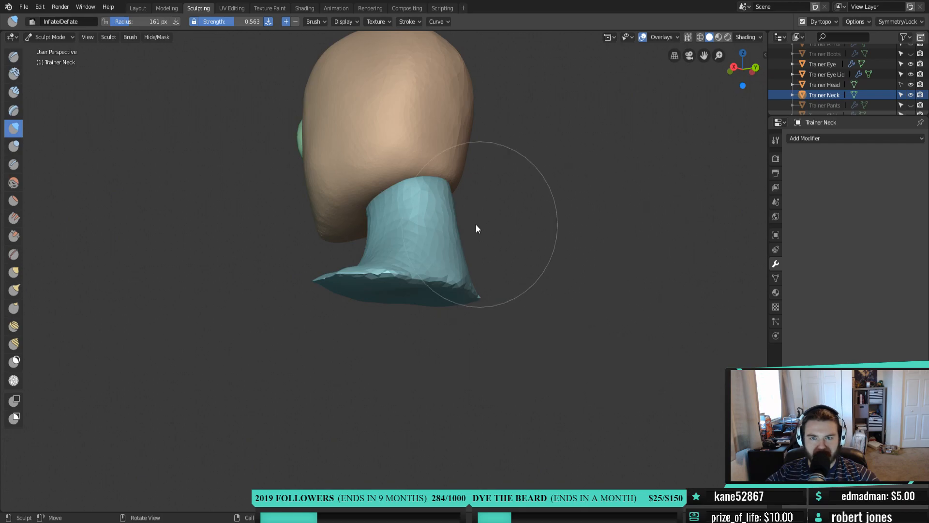
{"action": "key", "text": "shift+f"}
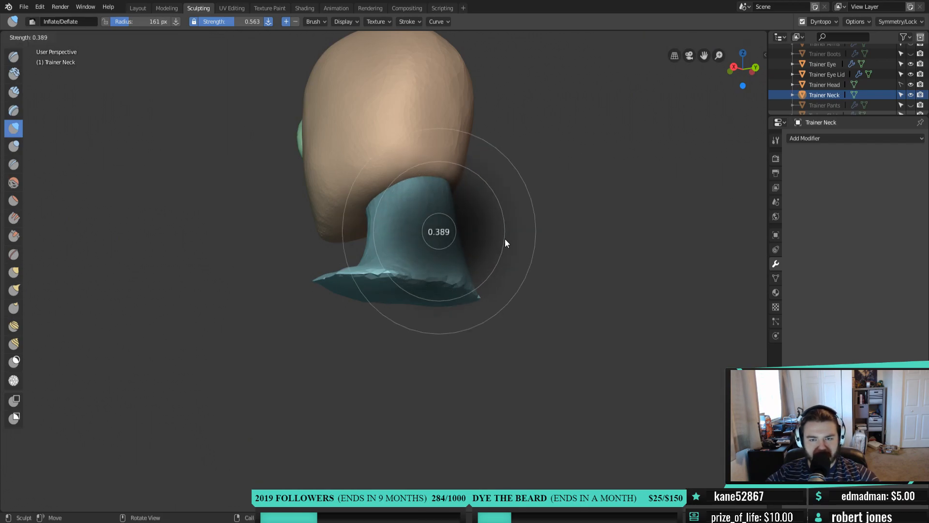
{"action": "left_click", "coordinate": [504, 239]}
{"action": "middle_click_drag", "start_coordinate": [509, 213], "coordinate": [492, 216]}
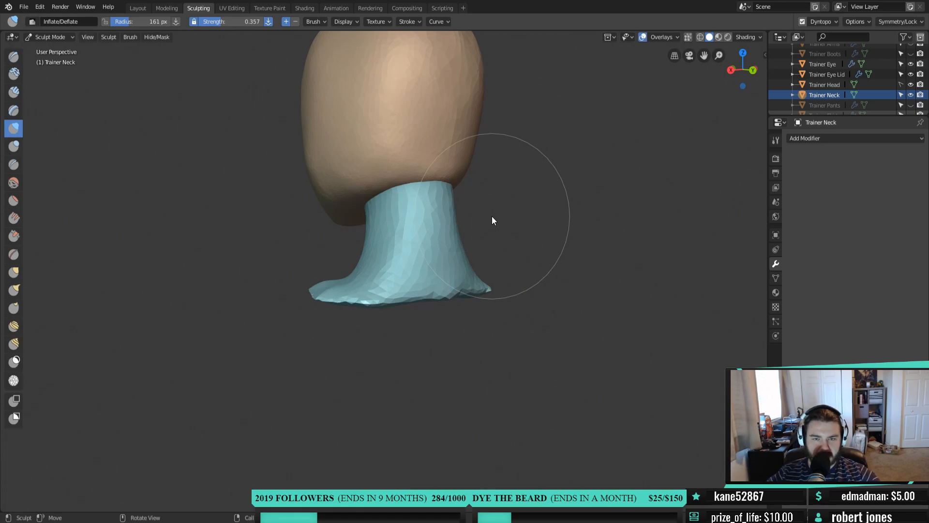
{"action": "scroll", "coordinate": [492, 216], "scroll_direction": "up", "scroll_amount": 3}
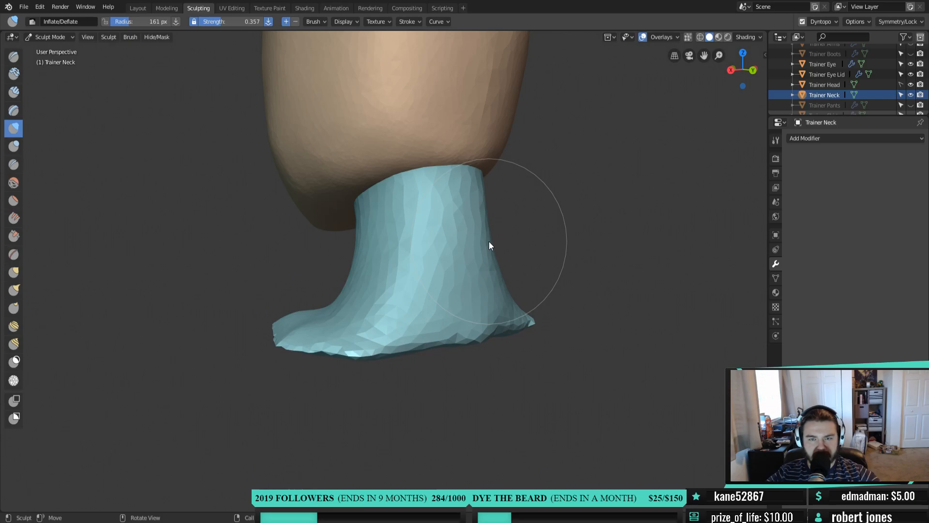
{"action": "mouse_move", "coordinate": [459, 175]}
{"action": "left_mouse_down"}
{"action": "mouse_move", "coordinate": [428, 170]}
{"action": "mouse_move", "coordinate": [380, 216]}
{"action": "mouse_move", "coordinate": [371, 238]}
{"action": "mouse_move", "coordinate": [377, 317]}
{"action": "mouse_move", "coordinate": [469, 315]}
{"action": "mouse_move", "coordinate": [447, 353]}
{"action": "mouse_move", "coordinate": [363, 346]}
{"action": "mouse_move", "coordinate": [379, 385]}
{"action": "mouse_move", "coordinate": [421, 340]}
{"action": "mouse_move", "coordinate": [434, 202]}
{"action": "mouse_move", "coordinate": [414, 266]}
{"action": "mouse_move", "coordinate": [473, 358]}
{"action": "mouse_move", "coordinate": [398, 338]}
{"action": "mouse_move", "coordinate": [408, 327]}
{"action": "left_mouse_up"}
Set the brush radius to 98 px and inflate muscle ridges down the front sides of the neck
{"action": "mouse_move", "coordinate": [408, 328]}
{"action": "middle_mouse_down"}
{"action": "mouse_move", "coordinate": [532, 324]}
{"action": "mouse_move", "coordinate": [501, 320]}
{"action": "middle_mouse_up"}
{"action": "scroll", "coordinate": [465, 272], "scroll_direction": "up", "scroll_amount": 5}
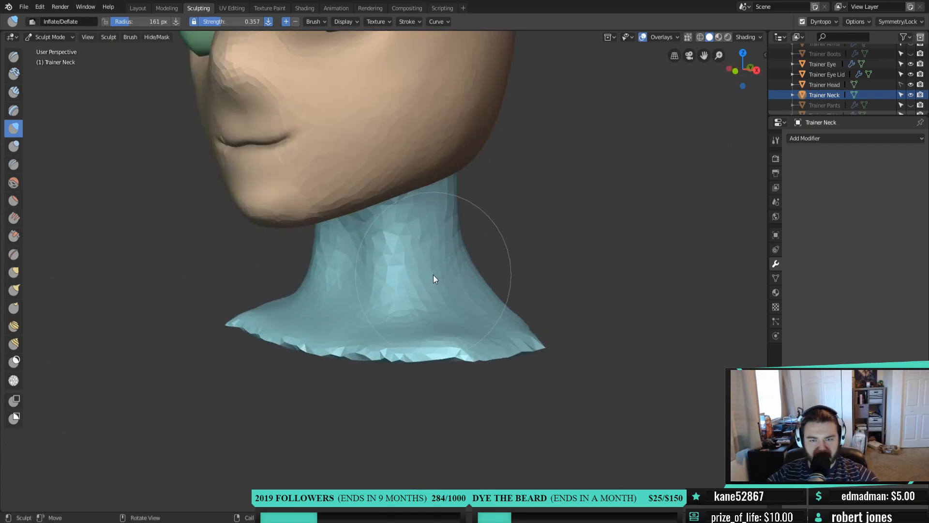
{"action": "key", "text": "f"}
{"action": "left_click", "coordinate": [385, 231]}
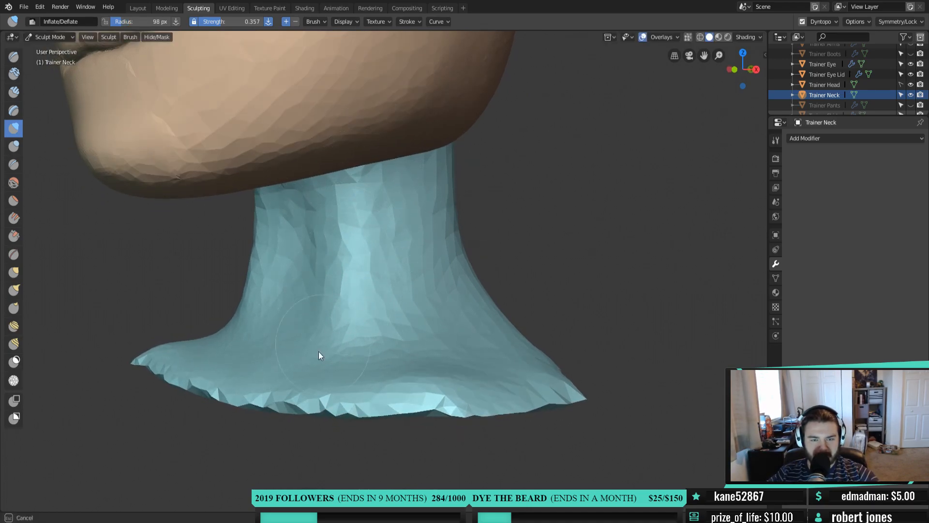
{"action": "mouse_move", "coordinate": [359, 259]}
{"action": "middle_mouse_down"}
{"action": "mouse_move", "coordinate": [381, 325]}
{"action": "mouse_move", "coordinate": [398, 319]}
{"action": "middle_mouse_up"}
{"action": "left_click_drag", "start_coordinate": [382, 205], "coordinate": [375, 310]}
{"action": "left_click_drag", "start_coordinate": [382, 257], "coordinate": [363, 316]}
{"action": "mouse_move", "coordinate": [384, 232]}
{"action": "left_mouse_down"}
{"action": "mouse_move", "coordinate": [344, 330]}
{"action": "mouse_move", "coordinate": [343, 359]}
{"action": "left_mouse_up"}
{"action": "left_click_drag", "start_coordinate": [376, 167], "coordinate": [345, 336]}
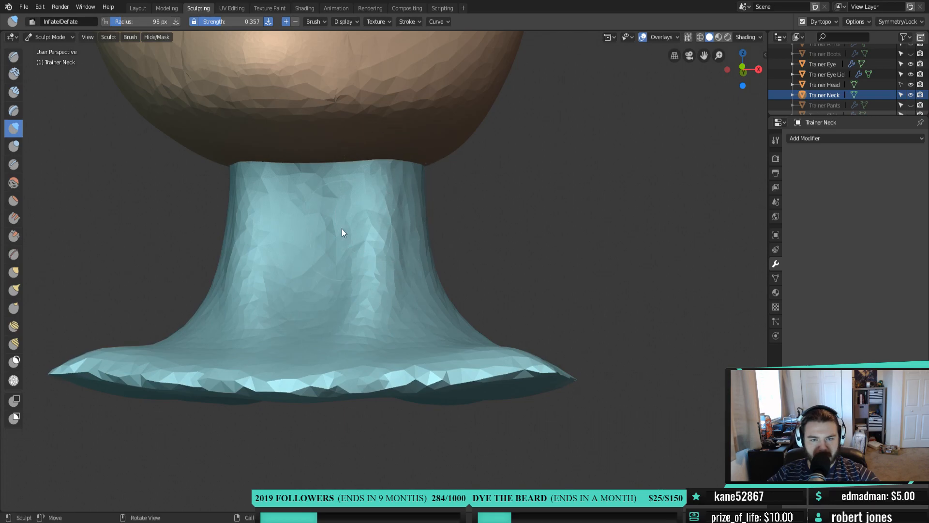
Smooth the front of the throat between the muscle ridges and inflate the side of the neck down to its base
{"action": "left_click_drag", "start_coordinate": [338, 174], "coordinate": [336, 295], "text": "shift"}
{"action": "mouse_move", "coordinate": [334, 197]}
{"action": "left_mouse_down", "text": "shift"}
{"action": "mouse_move", "coordinate": [402, 166]}
{"action": "mouse_move", "coordinate": [418, 271]}
{"action": "left_mouse_up", "text": "shift"}
{"action": "mouse_move", "coordinate": [427, 273]}
{"action": "middle_mouse_down"}
{"action": "mouse_move", "coordinate": [388, 292]}
{"action": "mouse_move", "coordinate": [373, 238]}
{"action": "middle_mouse_up"}
{"action": "left_click_drag", "start_coordinate": [373, 238], "coordinate": [403, 266]}
{"action": "mouse_move", "coordinate": [443, 137]}
{"action": "left_mouse_down"}
{"action": "mouse_move", "coordinate": [475, 277]}
{"action": "mouse_move", "coordinate": [449, 170]}
{"action": "mouse_move", "coordinate": [429, 361]}
{"action": "left_mouse_up"}
{"action": "left_click_drag", "start_coordinate": [452, 167], "coordinate": [497, 338]}
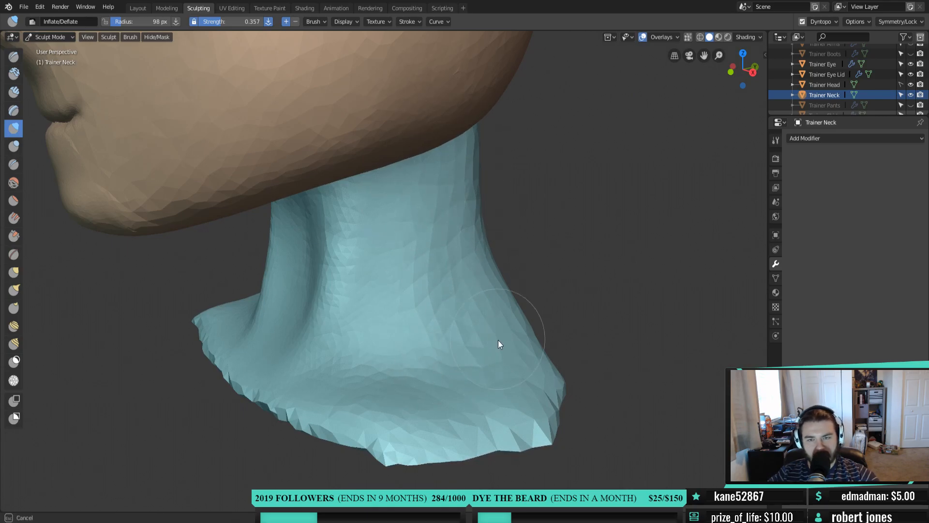
Inflate the rear side of the neck and along its lower edge
{"action": "mouse_move", "coordinate": [434, 381]}
{"action": "middle_mouse_down"}
{"action": "mouse_move", "coordinate": [562, 373]}
{"action": "mouse_move", "coordinate": [460, 361]}
{"action": "mouse_move", "coordinate": [487, 336]}
{"action": "mouse_move", "coordinate": [448, 329]}
{"action": "middle_mouse_up"}
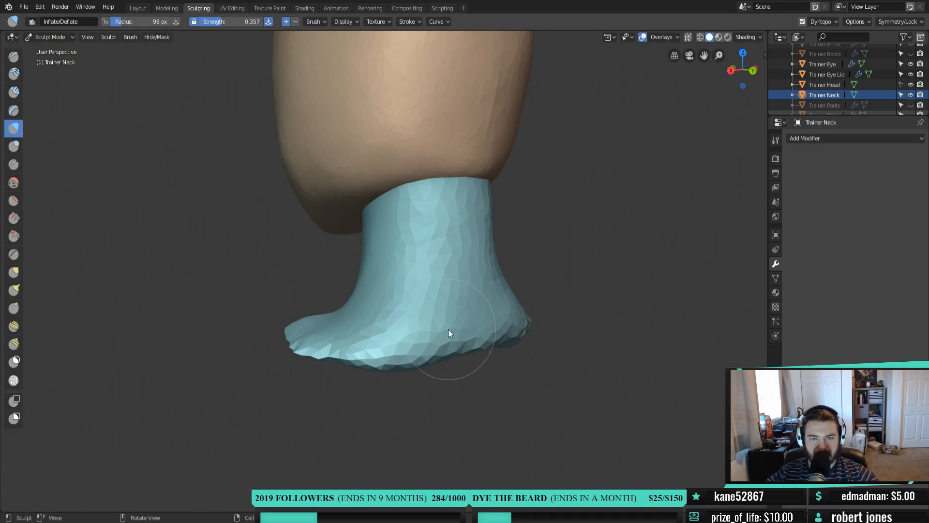
{"action": "left_click_drag", "start_coordinate": [431, 193], "coordinate": [422, 199]}
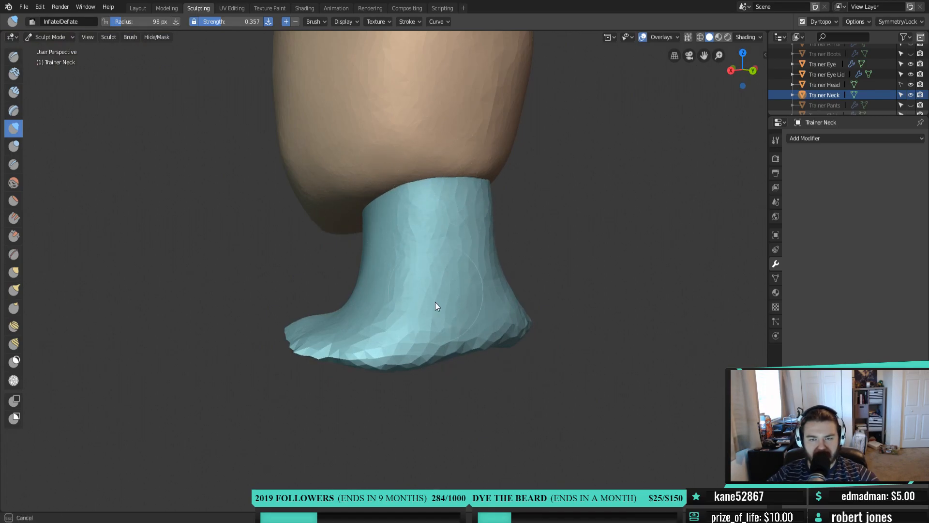
{"action": "mouse_move", "coordinate": [380, 334]}
{"action": "left_mouse_down"}
{"action": "mouse_move", "coordinate": [307, 332]}
{"action": "mouse_move", "coordinate": [497, 322]}
{"action": "left_mouse_up"}
{"action": "mouse_move", "coordinate": [498, 321]}
{"action": "middle_mouse_down"}
{"action": "mouse_move", "coordinate": [491, 344]}
{"action": "mouse_move", "coordinate": [646, 336]}
{"action": "mouse_move", "coordinate": [579, 349]}
{"action": "mouse_move", "coordinate": [475, 351]}
{"action": "mouse_move", "coordinate": [506, 347]}
{"action": "middle_mouse_up"}
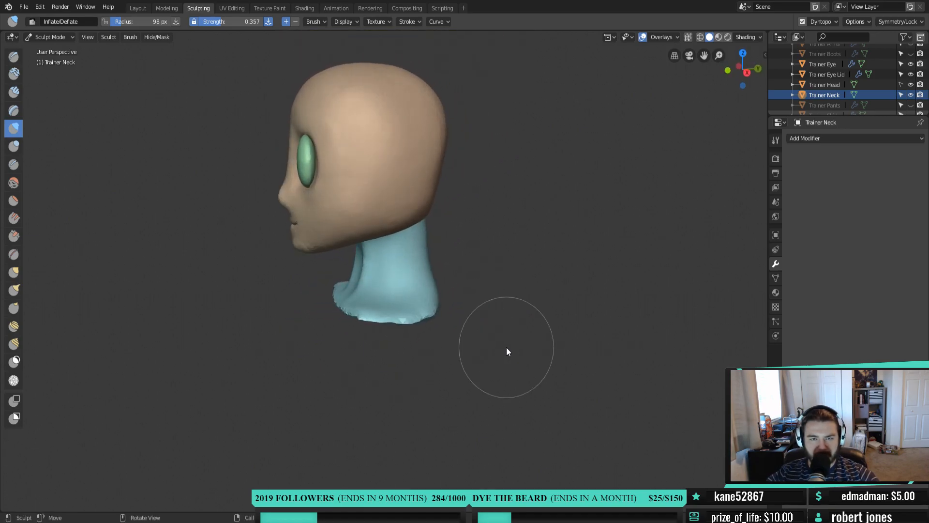
Examine the head and neck in profile, including the orthographic right view
{"action": "scroll", "coordinate": [501, 349], "scroll_direction": "down", "scroll_amount": 2}
{"action": "mouse_move", "coordinate": [432, 313]}
{"action": "middle_mouse_down"}
{"action": "mouse_move", "coordinate": [664, 322]}
{"action": "mouse_move", "coordinate": [442, 321]}
{"action": "mouse_move", "coordinate": [466, 329]}
{"action": "middle_mouse_up"}
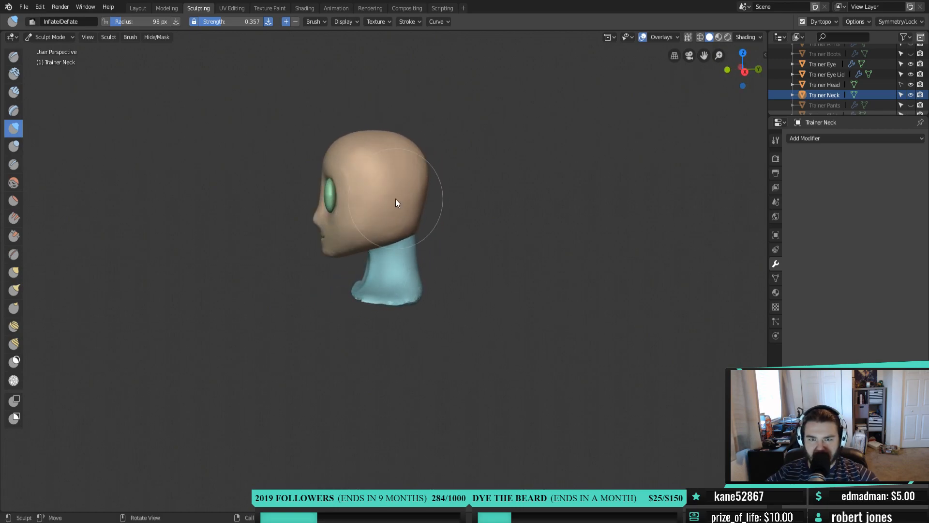
{"action": "middle_click_drag", "start_coordinate": [481, 238], "coordinate": [492, 260]}
{"action": "middle_click_drag", "start_coordinate": [426, 221], "coordinate": [449, 233]}
{"action": "mouse_move", "coordinate": [441, 273]}
{"action": "middle_mouse_down"}
{"action": "mouse_move", "coordinate": [325, 261]}
{"action": "mouse_move", "coordinate": [367, 289]}
{"action": "middle_mouse_up"}
{"action": "key", "text": "KP_3"}
{"action": "scroll", "coordinate": [341, 246], "scroll_direction": "up", "scroll_amount": 2}
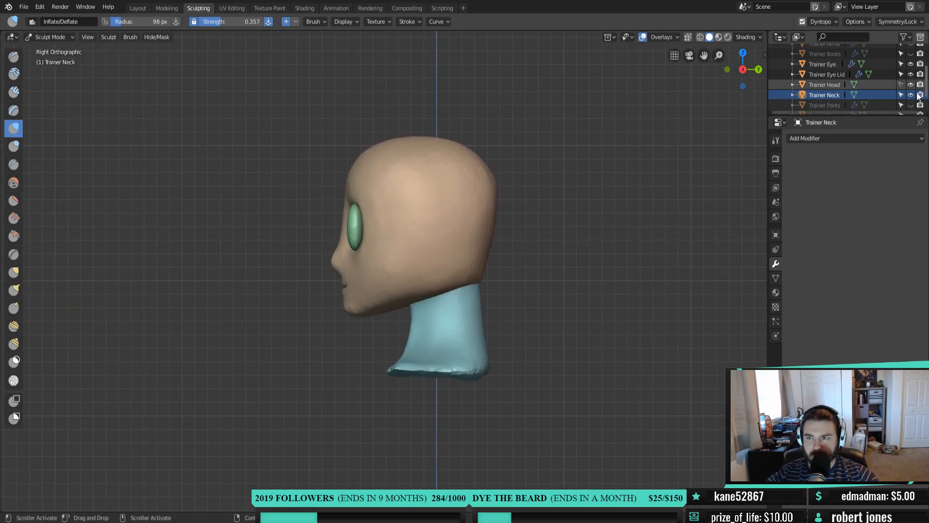
In the Layout workspace, unhide and select the Trainer Shirt and apply its modifier
{"action": "left_click", "coordinate": [138, 8]}
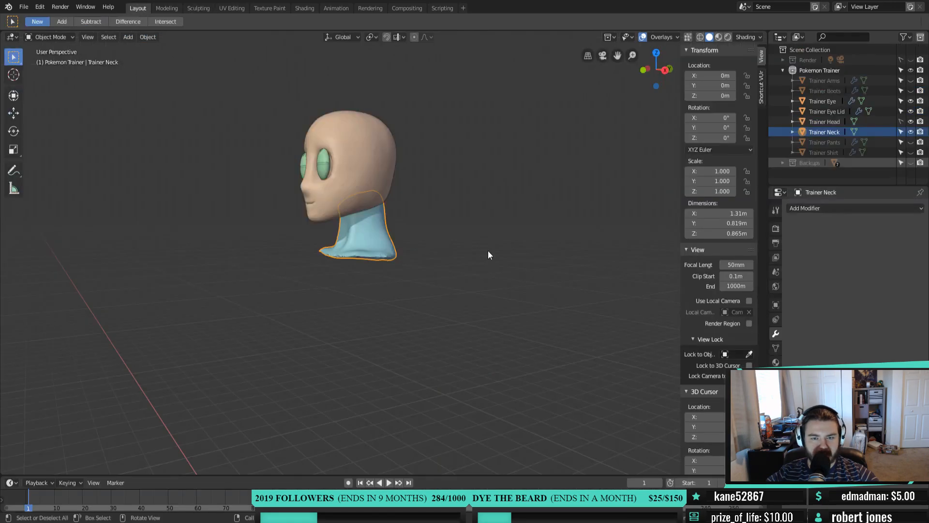
{"action": "scroll", "coordinate": [908, 91], "scroll_direction": "up", "scroll_amount": 4}
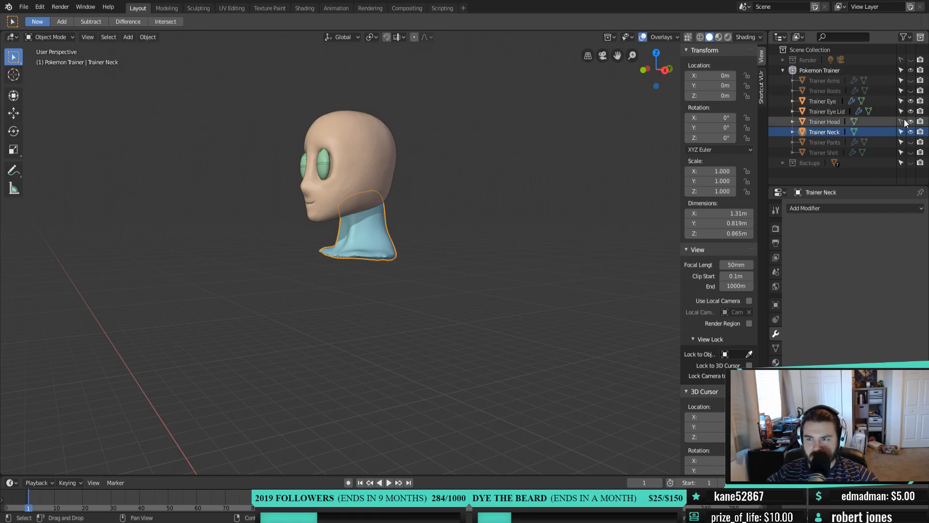
{"action": "left_click", "coordinate": [910, 151]}
{"action": "middle_click_drag", "start_coordinate": [394, 282], "coordinate": [341, 281]}
{"action": "left_click", "coordinate": [341, 281]}
{"action": "left_click", "coordinate": [829, 242]}
{"action": "middle_click_drag", "start_coordinate": [248, 188], "coordinate": [371, 223]}
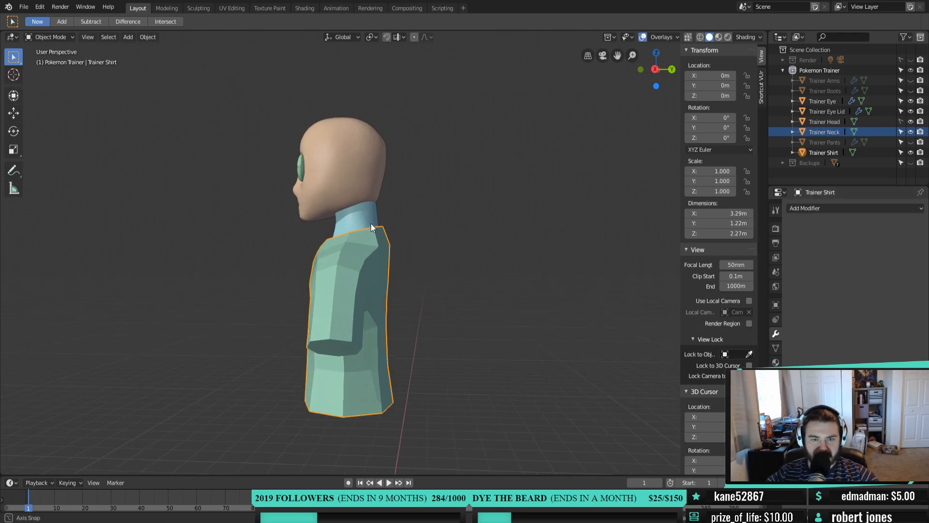
Return to the Sculpting workspace with the shirt active and set the Inflate/Deflate brush strength to 0.210
{"action": "left_click", "coordinate": [198, 8]}
{"action": "middle_click_drag", "start_coordinate": [542, 309], "coordinate": [491, 286]}
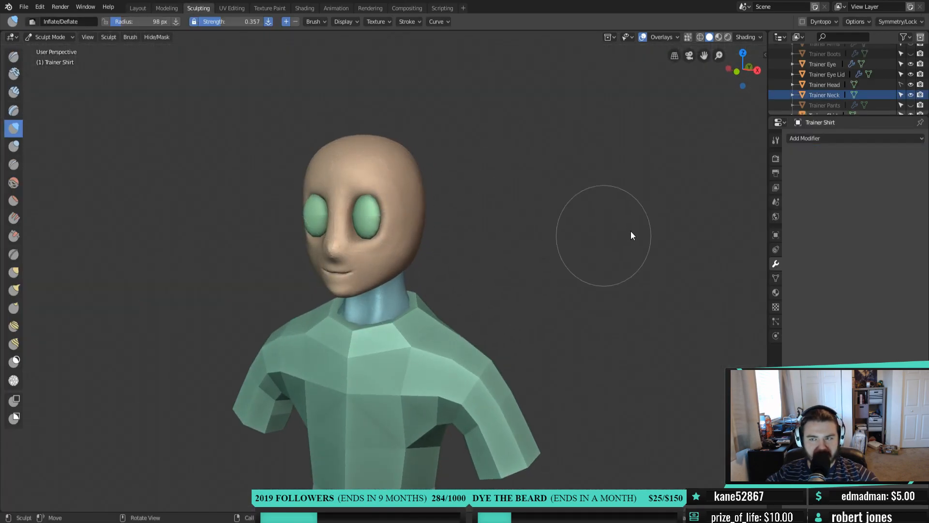
{"action": "middle_click_drag", "start_coordinate": [370, 249], "coordinate": [538, 364]}
{"action": "middle_click_drag", "start_coordinate": [253, 328], "coordinate": [253, 310], "text": "shift"}
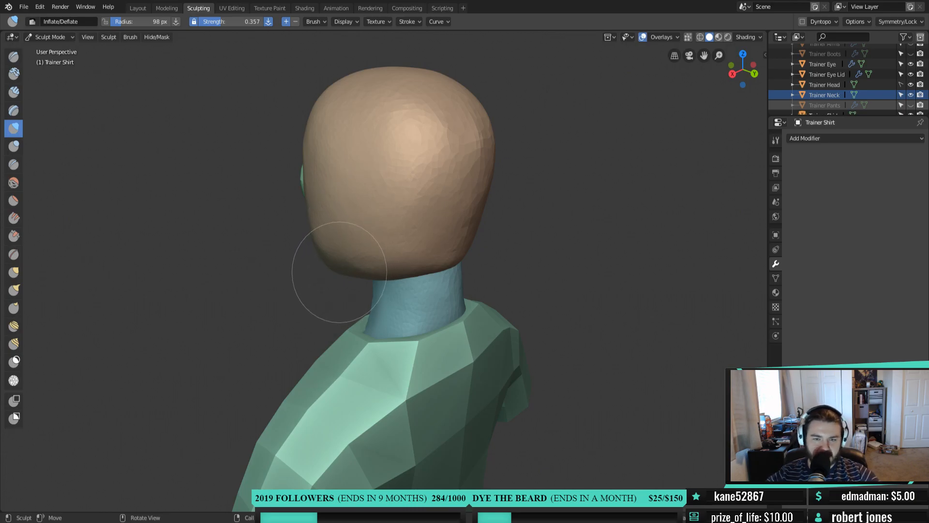
{"action": "middle_click_drag", "start_coordinate": [383, 387], "coordinate": [437, 287]}
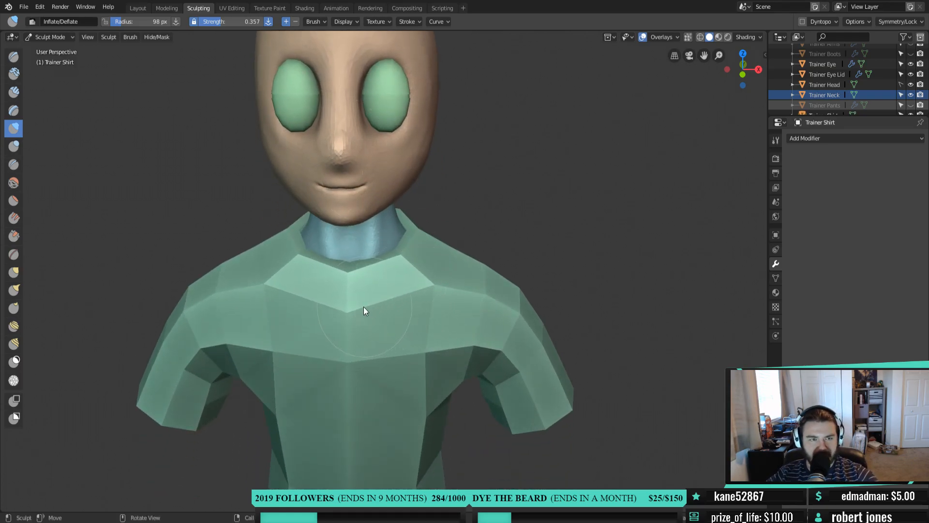
{"action": "key", "text": "shift+f"}
{"action": "left_click", "coordinate": [391, 284]}
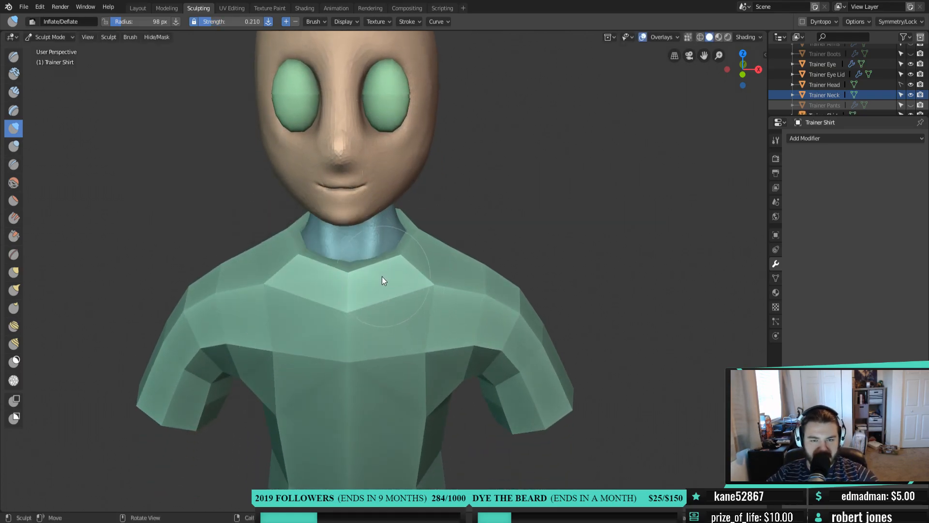
Undo the trial smoothing at the collar, enable Dyntopo and smooth the shirt's chest and lower front
{"action": "left_click_drag", "start_coordinate": [403, 235], "coordinate": [399, 269], "text": "shift"}
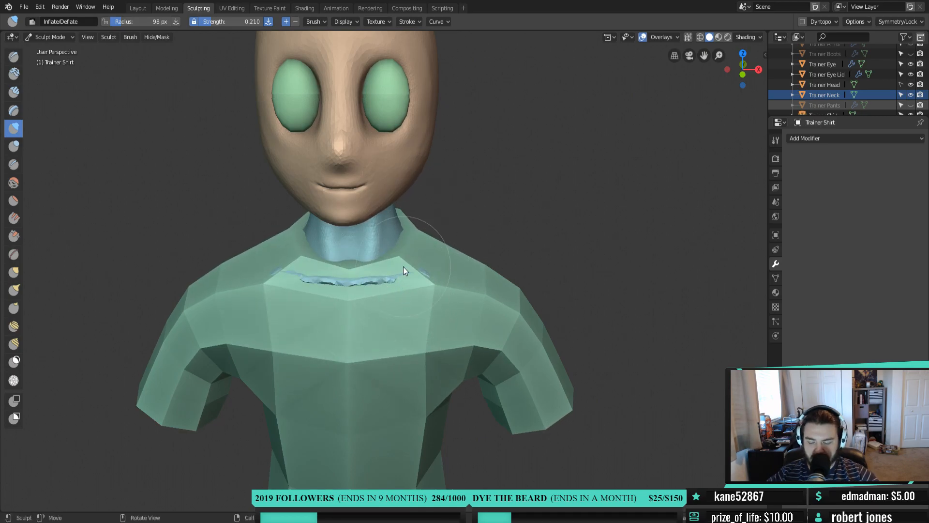
{"action": "key", "text": "ctrl+z"}
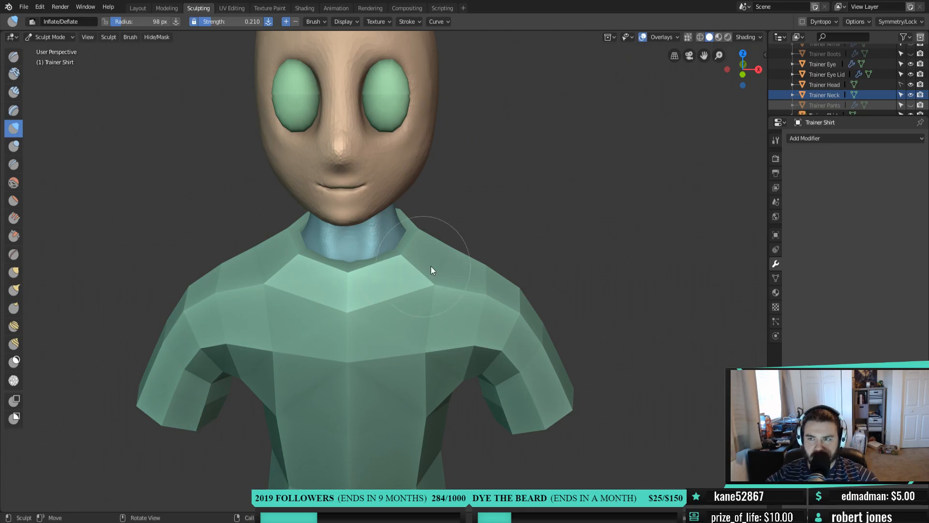
{"action": "left_click", "coordinate": [802, 21]}
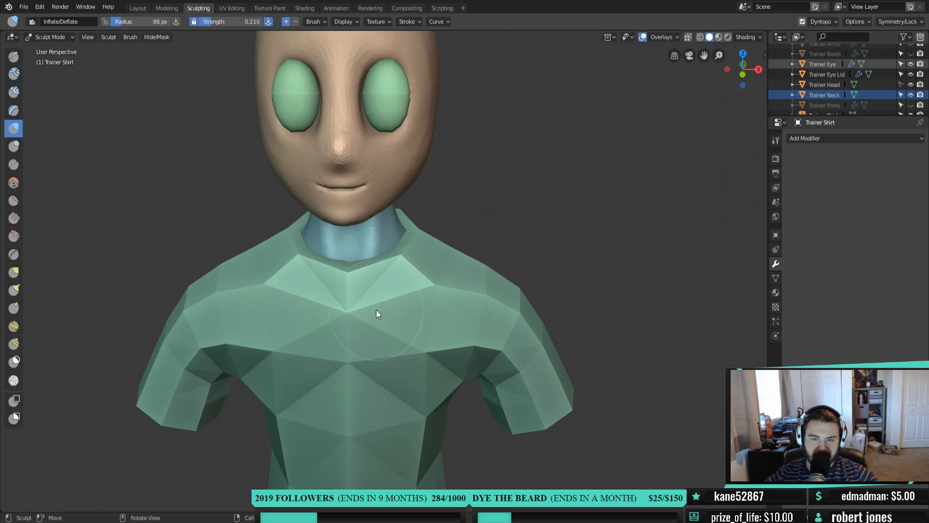
{"action": "mouse_move", "coordinate": [443, 287]}
{"action": "left_mouse_down"}
{"action": "mouse_move", "coordinate": [367, 312]}
{"action": "mouse_move", "coordinate": [372, 370]}
{"action": "mouse_move", "coordinate": [402, 411]}
{"action": "mouse_move", "coordinate": [434, 308]}
{"action": "mouse_move", "coordinate": [424, 262]}
{"action": "mouse_move", "coordinate": [396, 251]}
{"action": "mouse_move", "coordinate": [460, 255]}
{"action": "mouse_move", "coordinate": [437, 318]}
{"action": "mouse_move", "coordinate": [375, 379]}
{"action": "left_mouse_up"}
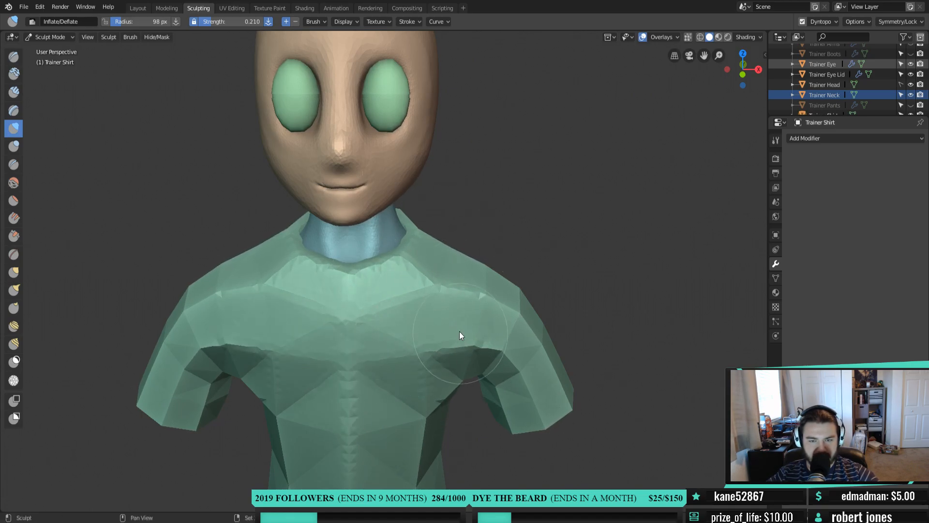
{"action": "middle_click_drag", "start_coordinate": [460, 330], "coordinate": [467, 161], "text": "shift"}
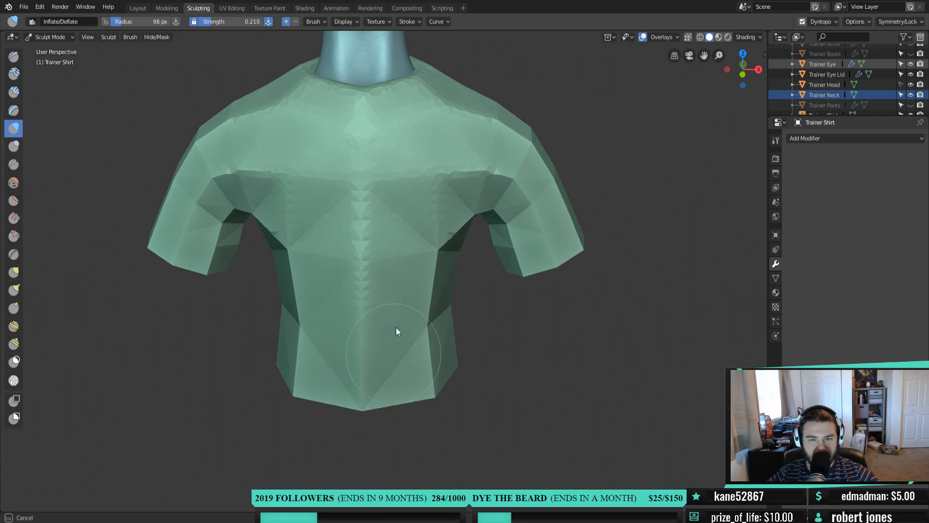
{"action": "middle_click_drag", "start_coordinate": [429, 369], "coordinate": [430, 323]}
{"action": "mouse_move", "coordinate": [411, 382]}
{"action": "left_mouse_down"}
{"action": "mouse_move", "coordinate": [435, 224]}
{"action": "mouse_move", "coordinate": [383, 410]}
{"action": "mouse_move", "coordinate": [333, 373]}
{"action": "mouse_move", "coordinate": [344, 286]}
{"action": "mouse_move", "coordinate": [367, 387]}
{"action": "mouse_move", "coordinate": [375, 386]}
{"action": "mouse_move", "coordinate": [359, 320]}
{"action": "mouse_move", "coordinate": [425, 367]}
{"action": "mouse_move", "coordinate": [446, 353]}
{"action": "mouse_move", "coordinate": [442, 327]}
{"action": "left_mouse_up"}
Smooth the hard edges on the back of the shirt, from the armpit across to the upper back
{"action": "mouse_move", "coordinate": [442, 328]}
{"action": "middle_mouse_down"}
{"action": "mouse_move", "coordinate": [386, 315]}
{"action": "mouse_move", "coordinate": [476, 327]}
{"action": "mouse_move", "coordinate": [394, 333]}
{"action": "middle_mouse_up"}
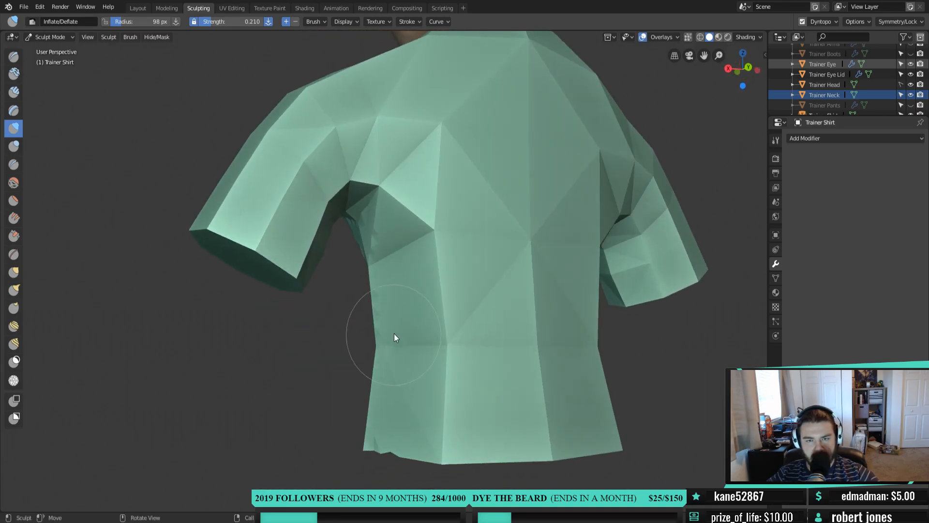
{"action": "mouse_move", "coordinate": [400, 167]}
{"action": "left_mouse_down"}
{"action": "mouse_move", "coordinate": [436, 300]}
{"action": "mouse_move", "coordinate": [480, 235]}
{"action": "left_mouse_up"}
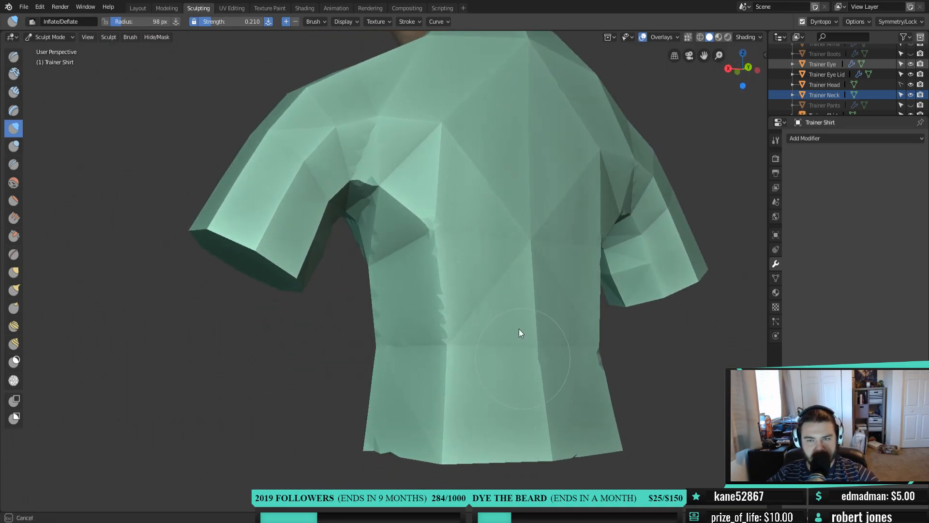
{"action": "mouse_move", "coordinate": [532, 152]}
{"action": "left_mouse_down"}
{"action": "mouse_move", "coordinate": [524, 201]}
{"action": "mouse_move", "coordinate": [526, 141]}
{"action": "mouse_move", "coordinate": [460, 98]}
{"action": "mouse_move", "coordinate": [419, 238]}
{"action": "mouse_move", "coordinate": [492, 113]}
{"action": "left_mouse_up"}
{"action": "mouse_move", "coordinate": [493, 112]}
{"action": "middle_mouse_down"}
{"action": "mouse_move", "coordinate": [502, 155]}
{"action": "mouse_move", "coordinate": [477, 164]}
{"action": "middle_mouse_up"}
{"action": "mouse_move", "coordinate": [458, 132]}
{"action": "left_mouse_down"}
{"action": "mouse_move", "coordinate": [475, 86]}
{"action": "mouse_move", "coordinate": [409, 122]}
{"action": "mouse_move", "coordinate": [431, 100]}
{"action": "mouse_move", "coordinate": [399, 110]}
{"action": "left_mouse_up"}
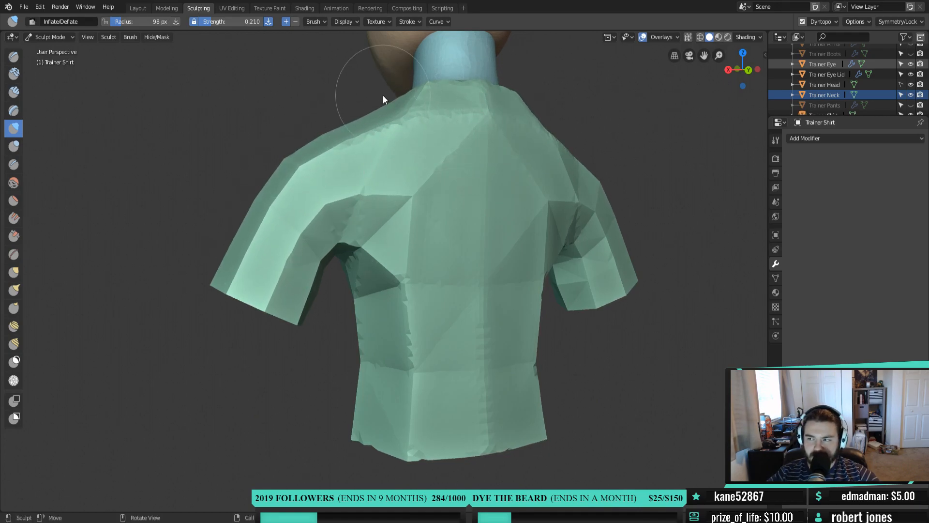
Smooth the faceted edges along the shirt's shoulders and the sides of the torso
{"action": "mouse_move", "coordinate": [393, 243]}
{"action": "middle_mouse_down"}
{"action": "mouse_move", "coordinate": [431, 267]}
{"action": "mouse_move", "coordinate": [418, 187]}
{"action": "middle_mouse_up"}
{"action": "mouse_move", "coordinate": [417, 188]}
{"action": "left_mouse_down"}
{"action": "mouse_move", "coordinate": [376, 241]}
{"action": "mouse_move", "coordinate": [369, 306]}
{"action": "mouse_move", "coordinate": [494, 149]}
{"action": "mouse_move", "coordinate": [444, 207]}
{"action": "mouse_move", "coordinate": [363, 269]}
{"action": "mouse_move", "coordinate": [381, 233]}
{"action": "left_mouse_up"}
{"action": "mouse_move", "coordinate": [381, 234]}
{"action": "middle_mouse_down"}
{"action": "mouse_move", "coordinate": [498, 205]}
{"action": "mouse_move", "coordinate": [397, 154]}
{"action": "middle_mouse_up"}
{"action": "mouse_move", "coordinate": [397, 154]}
{"action": "left_mouse_down"}
{"action": "mouse_move", "coordinate": [398, 171]}
{"action": "mouse_move", "coordinate": [479, 225]}
{"action": "mouse_move", "coordinate": [418, 197]}
{"action": "mouse_move", "coordinate": [452, 181]}
{"action": "mouse_move", "coordinate": [536, 286]}
{"action": "mouse_move", "coordinate": [529, 232]}
{"action": "mouse_move", "coordinate": [514, 238]}
{"action": "left_mouse_up"}
{"action": "mouse_move", "coordinate": [515, 238]}
{"action": "middle_mouse_down"}
{"action": "mouse_move", "coordinate": [458, 201]}
{"action": "mouse_move", "coordinate": [482, 306]}
{"action": "middle_mouse_up"}
{"action": "mouse_move", "coordinate": [482, 306]}
{"action": "left_mouse_down"}
{"action": "mouse_move", "coordinate": [444, 253]}
{"action": "mouse_move", "coordinate": [442, 356]}
{"action": "mouse_move", "coordinate": [405, 378]}
{"action": "mouse_move", "coordinate": [390, 371]}
{"action": "mouse_move", "coordinate": [373, 332]}
{"action": "mouse_move", "coordinate": [437, 332]}
{"action": "mouse_move", "coordinate": [465, 269]}
{"action": "mouse_move", "coordinate": [460, 366]}
{"action": "mouse_move", "coordinate": [425, 189]}
{"action": "mouse_move", "coordinate": [404, 384]}
{"action": "mouse_move", "coordinate": [475, 334]}
{"action": "left_mouse_up"}
Smooth the shirt sleeves from the shoulders and armpits down to the cuffs
{"action": "middle_click_drag", "start_coordinate": [475, 334], "coordinate": [405, 339]}
{"action": "mouse_move", "coordinate": [405, 338]}
{"action": "left_mouse_down"}
{"action": "mouse_move", "coordinate": [466, 352]}
{"action": "mouse_move", "coordinate": [455, 272]}
{"action": "mouse_move", "coordinate": [468, 204]}
{"action": "mouse_move", "coordinate": [460, 153]}
{"action": "mouse_move", "coordinate": [375, 177]}
{"action": "mouse_move", "coordinate": [436, 160]}
{"action": "left_mouse_up"}
{"action": "middle_click_drag", "start_coordinate": [435, 160], "coordinate": [365, 218]}
{"action": "mouse_move", "coordinate": [365, 218]}
{"action": "left_mouse_down"}
{"action": "mouse_move", "coordinate": [266, 228]}
{"action": "mouse_move", "coordinate": [266, 294]}
{"action": "mouse_move", "coordinate": [278, 274]}
{"action": "mouse_move", "coordinate": [272, 299]}
{"action": "mouse_move", "coordinate": [239, 274]}
{"action": "mouse_move", "coordinate": [220, 238]}
{"action": "mouse_move", "coordinate": [228, 222]}
{"action": "left_mouse_up"}
{"action": "middle_click_drag", "start_coordinate": [361, 166], "coordinate": [360, 188]}
{"action": "left_click_drag", "start_coordinate": [360, 189], "coordinate": [325, 184]}
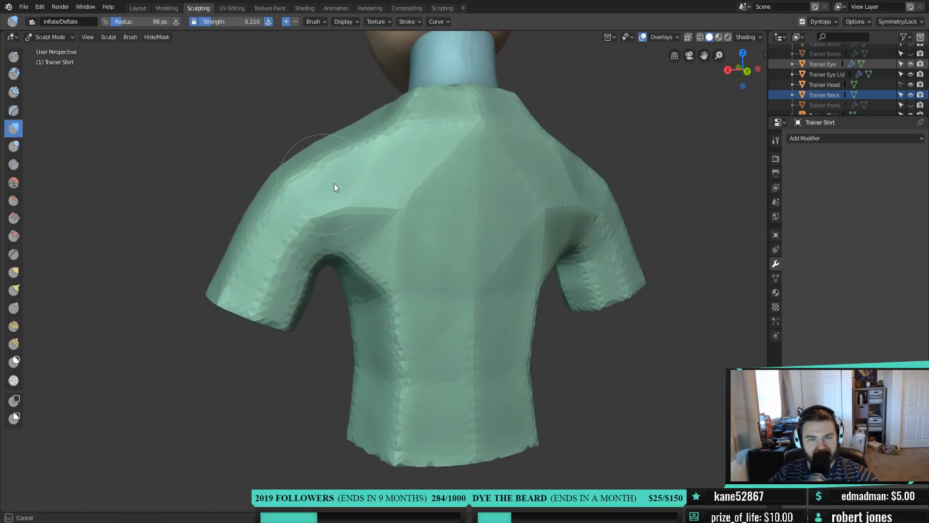
Smooth the remaining facets down the middle and side of the shirt's back
{"action": "mouse_move", "coordinate": [424, 267]}
{"action": "left_mouse_down"}
{"action": "mouse_move", "coordinate": [460, 289]}
{"action": "mouse_move", "coordinate": [464, 334]}
{"action": "left_mouse_up"}
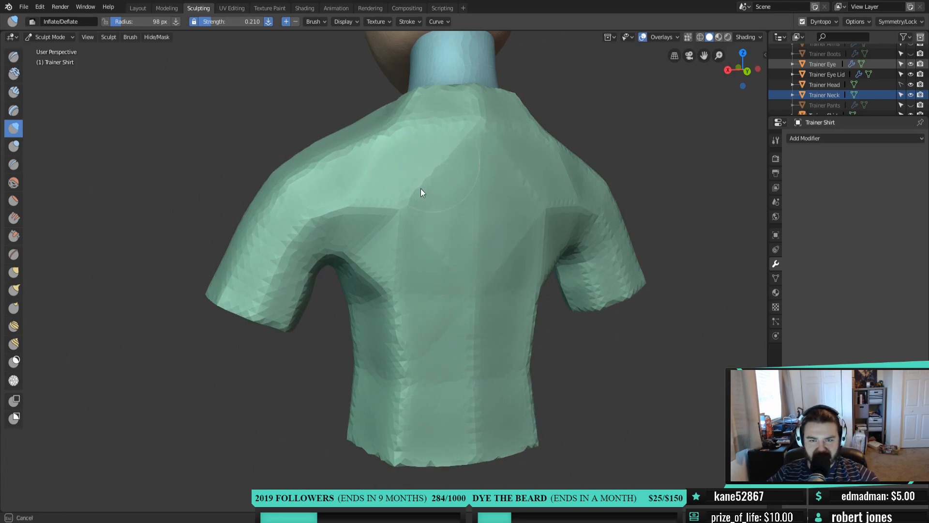
{"action": "mouse_move", "coordinate": [366, 233]}
{"action": "left_mouse_down"}
{"action": "mouse_move", "coordinate": [440, 205]}
{"action": "mouse_move", "coordinate": [454, 260]}
{"action": "mouse_move", "coordinate": [454, 410]}
{"action": "mouse_move", "coordinate": [417, 397]}
{"action": "mouse_move", "coordinate": [448, 436]}
{"action": "mouse_move", "coordinate": [407, 367]}
{"action": "mouse_move", "coordinate": [408, 306]}
{"action": "mouse_move", "coordinate": [430, 363]}
{"action": "left_mouse_up"}
{"action": "mouse_move", "coordinate": [422, 114]}
{"action": "left_mouse_down"}
{"action": "mouse_move", "coordinate": [338, 190]}
{"action": "mouse_move", "coordinate": [398, 451]}
{"action": "mouse_move", "coordinate": [390, 462]}
{"action": "mouse_move", "coordinate": [356, 441]}
{"action": "left_mouse_up"}
Smooth the top of the shirt's shoulder and the area beside the neckline
{"action": "mouse_move", "coordinate": [356, 440]}
{"action": "middle_mouse_down"}
{"action": "mouse_move", "coordinate": [431, 289]}
{"action": "mouse_move", "coordinate": [539, 322]}
{"action": "mouse_move", "coordinate": [496, 253]}
{"action": "mouse_move", "coordinate": [465, 414]}
{"action": "middle_mouse_up"}
{"action": "left_click_drag", "start_coordinate": [464, 415], "coordinate": [434, 338]}
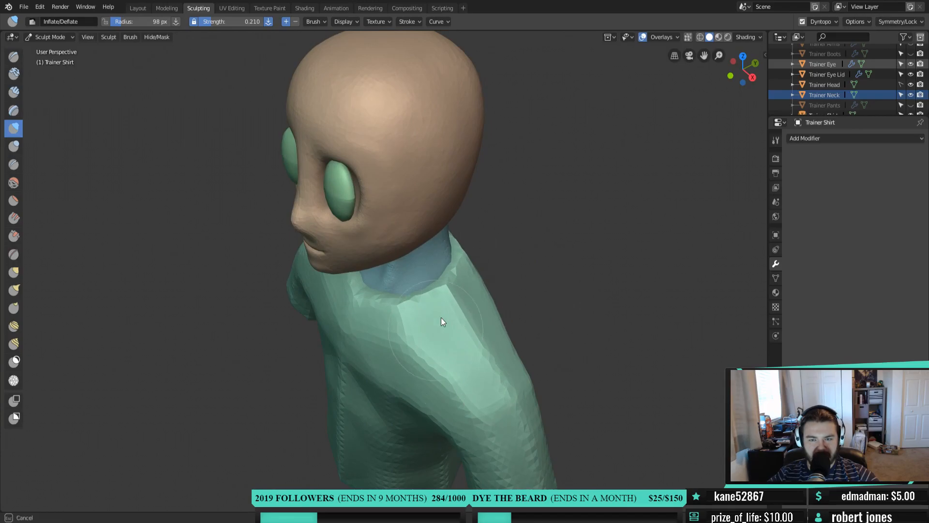
{"action": "left_click_drag", "start_coordinate": [437, 291], "coordinate": [452, 271]}
{"action": "middle_click_drag", "start_coordinate": [460, 272], "coordinate": [365, 272]}
{"action": "mouse_move", "coordinate": [418, 240]}
{"action": "left_mouse_down"}
{"action": "mouse_move", "coordinate": [367, 279]}
{"action": "mouse_move", "coordinate": [358, 272]}
{"action": "left_mouse_up"}
{"action": "mouse_move", "coordinate": [356, 268]}
{"action": "middle_mouse_down"}
{"action": "mouse_move", "coordinate": [384, 303]}
{"action": "mouse_move", "coordinate": [428, 306]}
{"action": "middle_mouse_up"}
{"action": "mouse_move", "coordinate": [356, 304]}
{"action": "left_mouse_down"}
{"action": "mouse_move", "coordinate": [391, 315]}
{"action": "mouse_move", "coordinate": [419, 296]}
{"action": "left_mouse_up"}
Try smoothing the shirt's neckline further around the base of the neck
{"action": "left_click_drag", "start_coordinate": [428, 288], "coordinate": [382, 330]}
{"action": "left_click_drag", "start_coordinate": [404, 275], "coordinate": [345, 271]}
{"action": "mouse_move", "coordinate": [345, 271]}
{"action": "middle_mouse_down"}
{"action": "mouse_move", "coordinate": [416, 312]}
{"action": "mouse_move", "coordinate": [436, 288]}
{"action": "middle_mouse_up"}
{"action": "mouse_move", "coordinate": [437, 288]}
{"action": "left_mouse_down"}
{"action": "mouse_move", "coordinate": [433, 252]}
{"action": "mouse_move", "coordinate": [440, 257]}
{"action": "mouse_move", "coordinate": [417, 280]}
{"action": "left_mouse_up"}
Undo the last three smoothing strokes on the shirt collar
{"action": "middle_click_drag", "start_coordinate": [394, 329], "coordinate": [388, 277]}
{"action": "scroll", "coordinate": [339, 312], "scroll_direction": "up", "scroll_amount": 1}
{"action": "scroll", "coordinate": [402, 307], "scroll_direction": "up", "scroll_amount": 3}
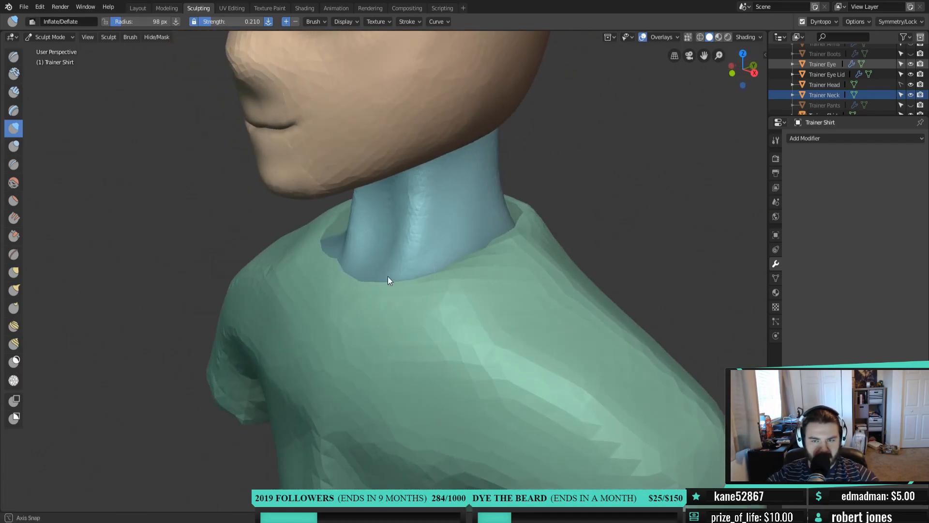
{"action": "key", "text": "ctrl+z"}
{"action": "key", "text": "ctrl+z"}
{"action": "key", "text": "ctrl+z"}
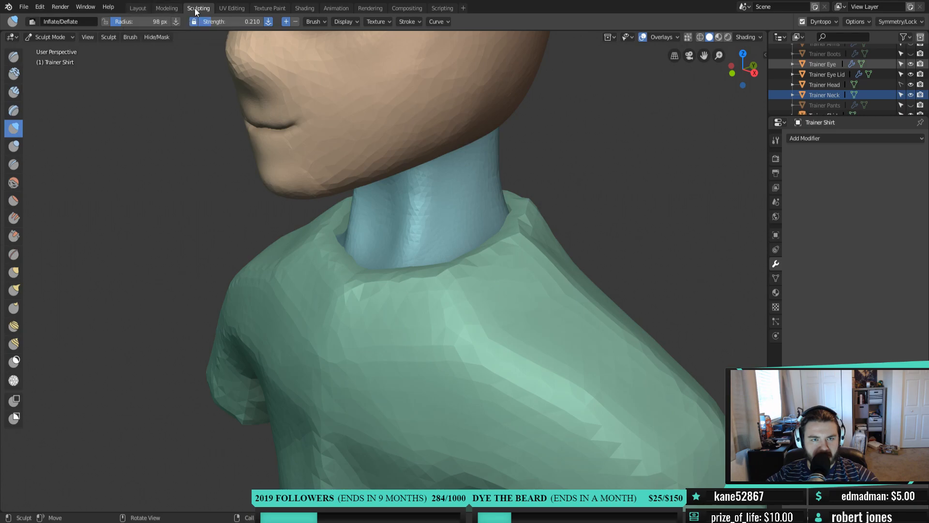
Open the shirt mesh in the Modeling workspace and hide the Trainer Neck to expose the collar opening
{"action": "left_click", "coordinate": [170, 9]}
{"action": "middle_click_drag", "start_coordinate": [398, 130], "coordinate": [392, 314], "text": "shift"}
{"action": "scroll", "coordinate": [375, 312], "scroll_direction": "up", "scroll_amount": 5}
{"action": "scroll", "coordinate": [908, 93], "scroll_direction": "down", "scroll_amount": 2}
{"action": "scroll", "coordinate": [908, 93], "scroll_direction": "down", "scroll_amount": 2}
{"action": "left_click", "coordinate": [910, 81]}
{"action": "left_click", "coordinate": [911, 71]}
{"action": "middle_click_drag", "start_coordinate": [486, 257], "coordinate": [272, 247]}
{"action": "scroll", "coordinate": [300, 271], "scroll_direction": "up", "scroll_amount": 4}
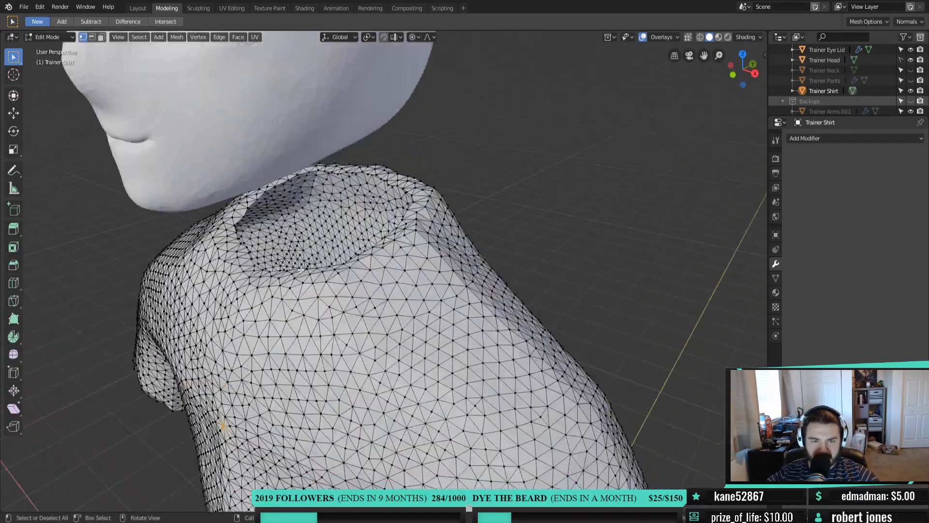
Select the inner edge loop of the collar opening and fill it with a face
{"action": "middle_click_drag", "start_coordinate": [296, 279], "coordinate": [290, 296]}
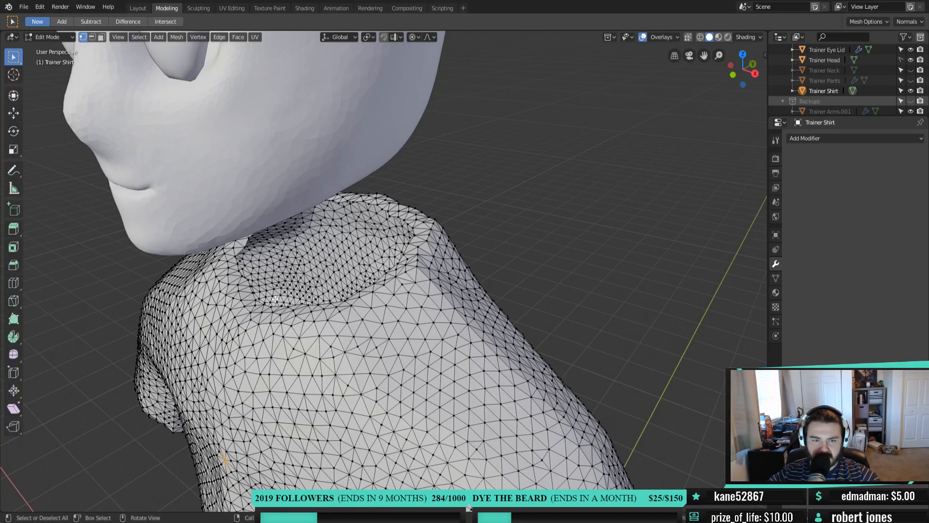
{"action": "left_click", "coordinate": [285, 306], "text": "alt"}
{"action": "middle_click_drag", "start_coordinate": [286, 305], "coordinate": [395, 283]}
{"action": "key", "text": "f"}
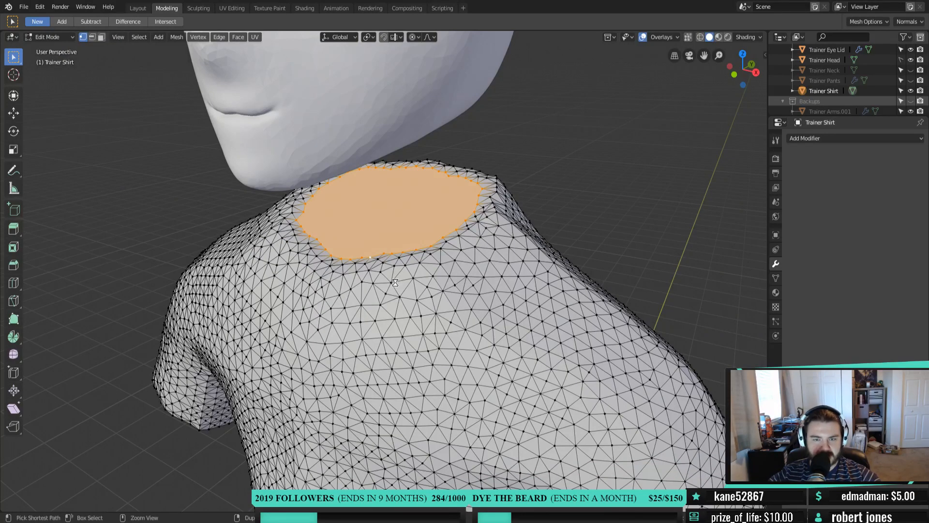
Return to the Sculpting workspace and smooth the rim of the filled collar opening
{"action": "left_click", "coordinate": [195, 4]}
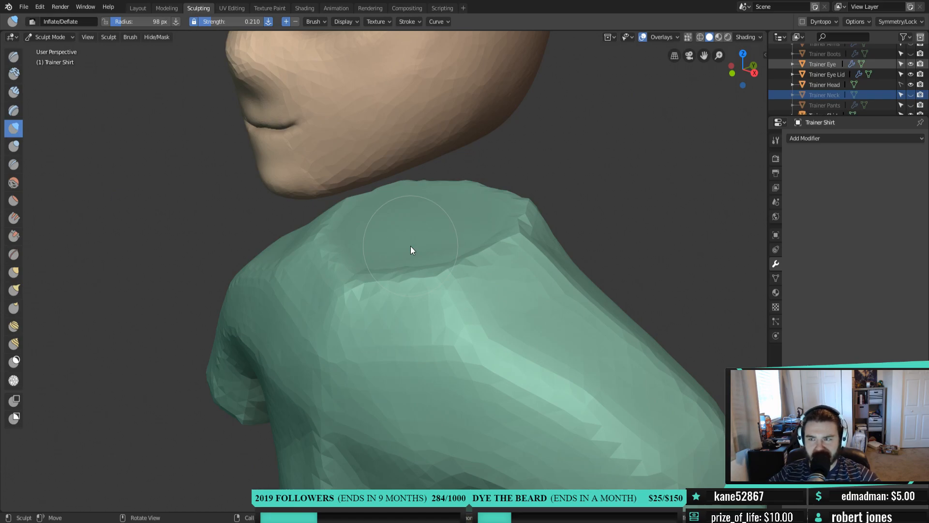
{"action": "left_click_drag", "start_coordinate": [471, 262], "coordinate": [401, 274]}
{"action": "mouse_move", "coordinate": [394, 214]}
{"action": "left_mouse_down"}
{"action": "mouse_move", "coordinate": [469, 239]}
{"action": "mouse_move", "coordinate": [502, 228]}
{"action": "mouse_move", "coordinate": [490, 191]}
{"action": "mouse_move", "coordinate": [465, 227]}
{"action": "mouse_move", "coordinate": [423, 198]}
{"action": "mouse_move", "coordinate": [418, 272]}
{"action": "mouse_move", "coordinate": [489, 199]}
{"action": "left_mouse_up"}
{"action": "mouse_move", "coordinate": [489, 198]}
{"action": "middle_mouse_down"}
{"action": "mouse_move", "coordinate": [447, 341]}
{"action": "mouse_move", "coordinate": [396, 359]}
{"action": "mouse_move", "coordinate": [383, 306]}
{"action": "middle_mouse_up"}
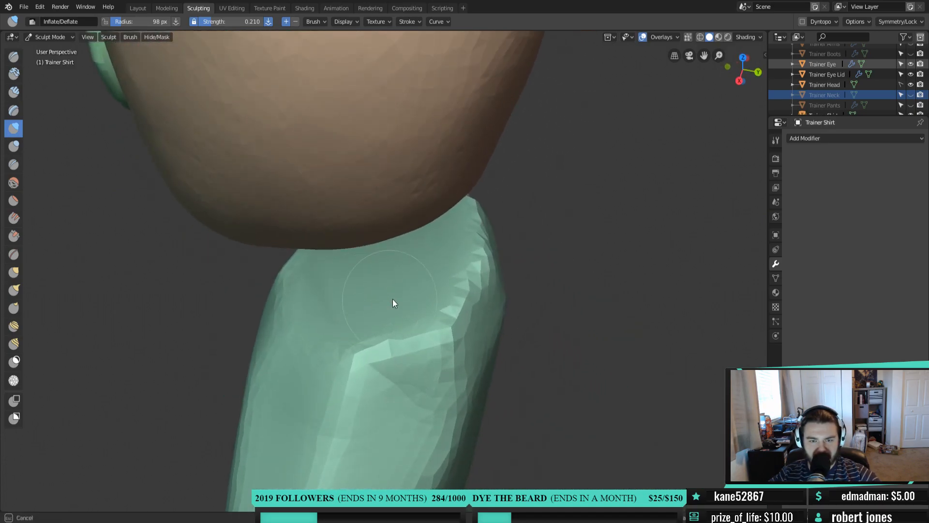
Choose the Clay Strips brush, turn on Dyntopo and sculpt across the filled collar and its front rim
{"action": "key", "text": "shift+space"}
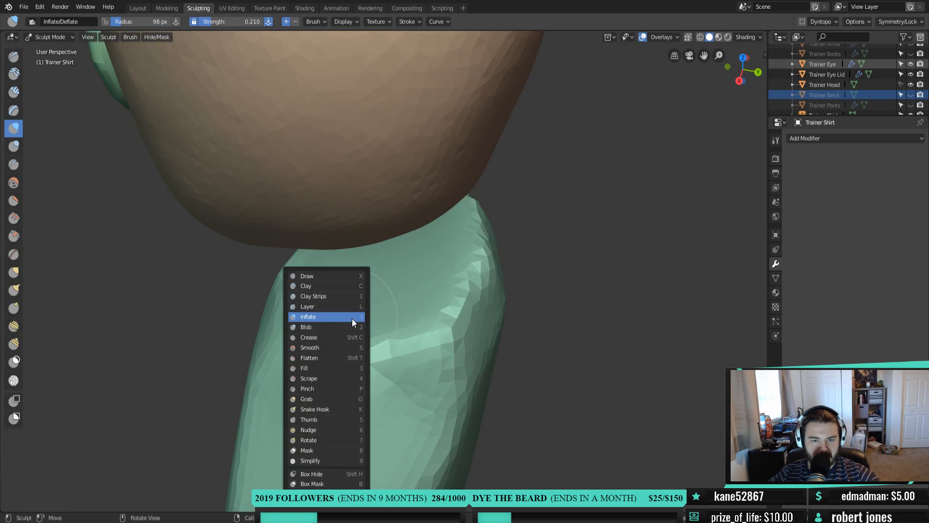
{"action": "left_click", "coordinate": [338, 296]}
{"action": "mouse_move", "coordinate": [361, 301]}
{"action": "middle_mouse_down"}
{"action": "mouse_move", "coordinate": [393, 323]}
{"action": "mouse_move", "coordinate": [462, 296]}
{"action": "middle_mouse_up"}
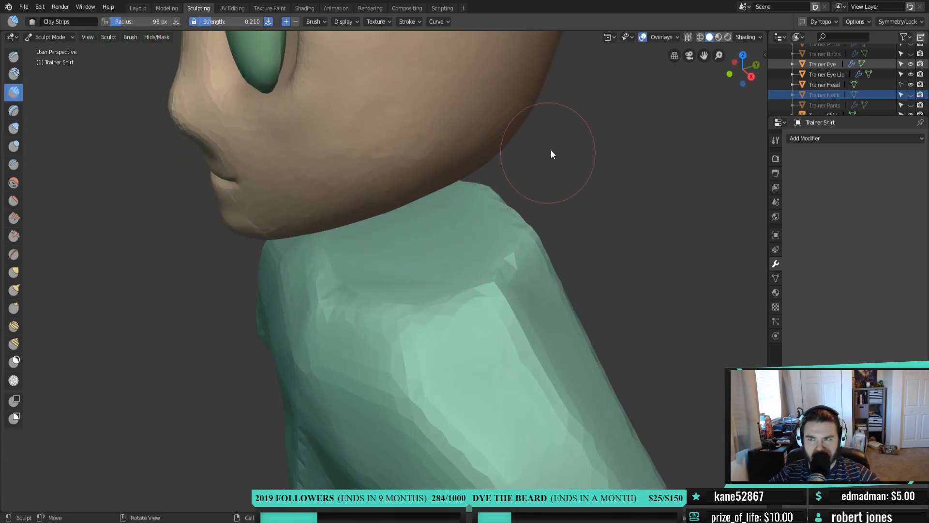
{"action": "left_click", "coordinate": [803, 21]}
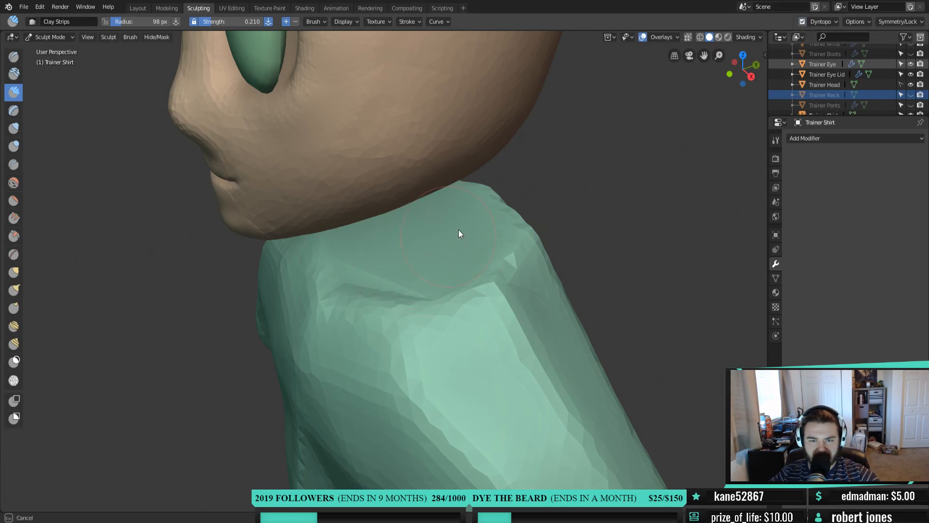
{"action": "mouse_move", "coordinate": [393, 289]}
{"action": "left_mouse_down"}
{"action": "mouse_move", "coordinate": [335, 260]}
{"action": "mouse_move", "coordinate": [472, 236]}
{"action": "left_mouse_up"}
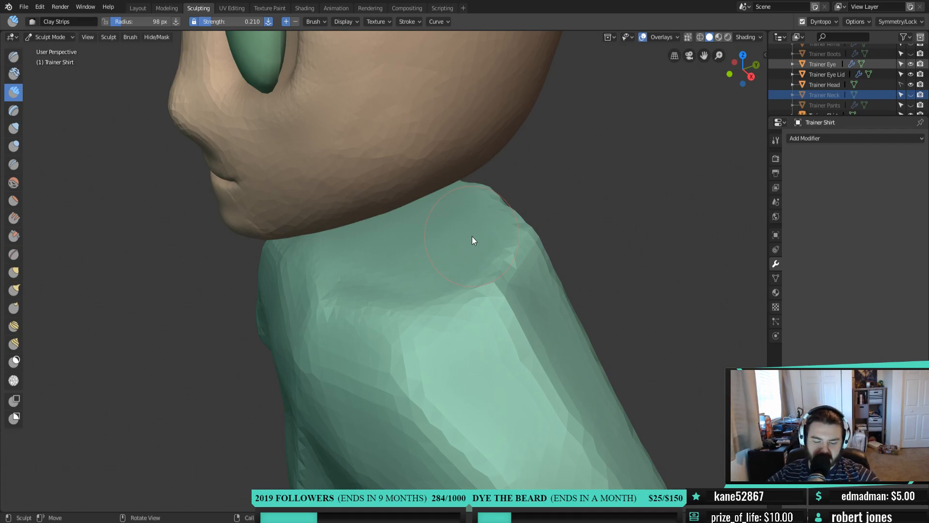
Switch back to the Inflate/Deflate brush and check the closed collar from the front
{"action": "key", "text": "i"}
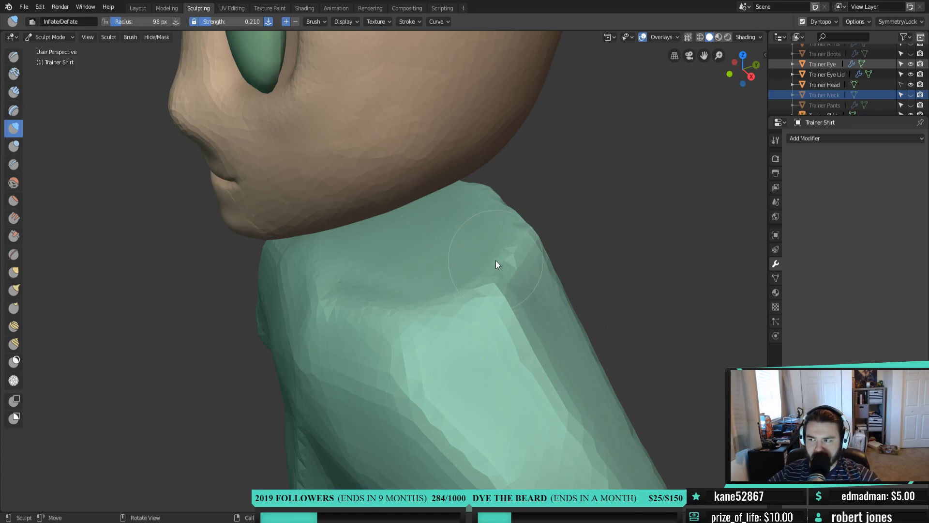
{"action": "mouse_move", "coordinate": [453, 303]}
{"action": "middle_mouse_down"}
{"action": "mouse_move", "coordinate": [506, 270]}
{"action": "mouse_move", "coordinate": [505, 283]}
{"action": "middle_mouse_up"}
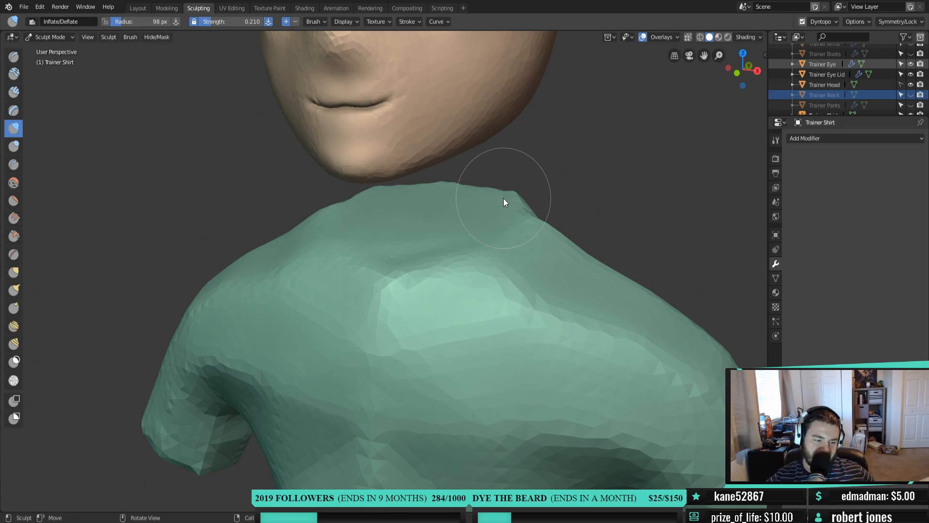
{"action": "middle_click_drag", "start_coordinate": [597, 275], "coordinate": [542, 283], "text": "alt"}
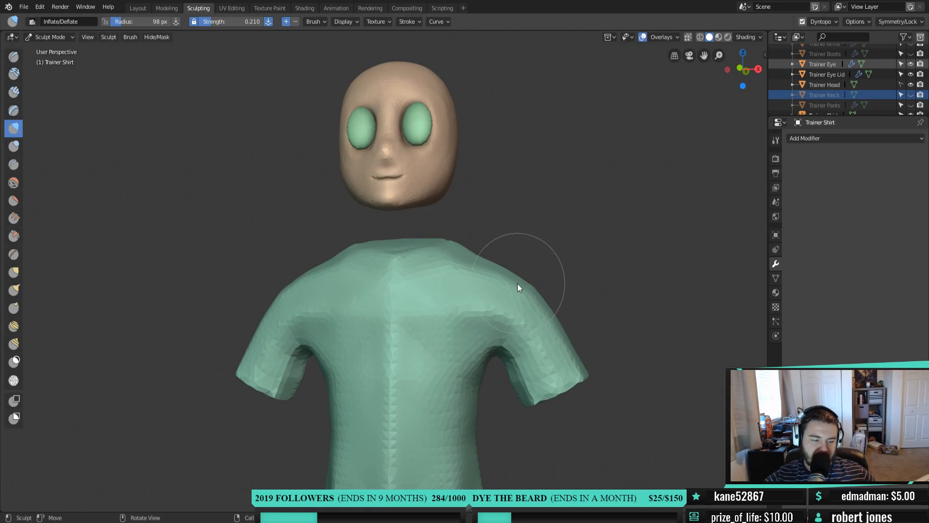
{"action": "scroll", "coordinate": [895, 92], "scroll_direction": "up", "scroll_amount": 2}
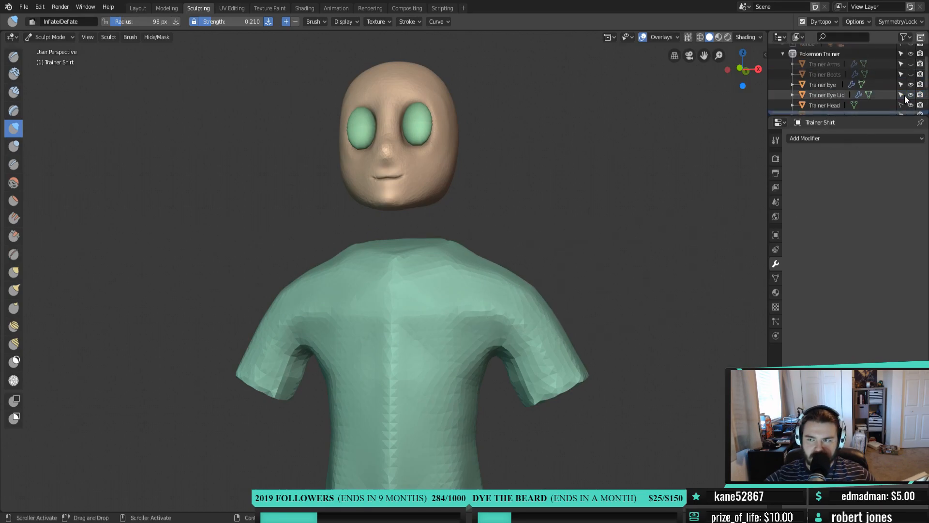
Unhide the Trainer Arms so they can be compared with the shirt's sleeves
{"action": "left_click", "coordinate": [910, 64]}
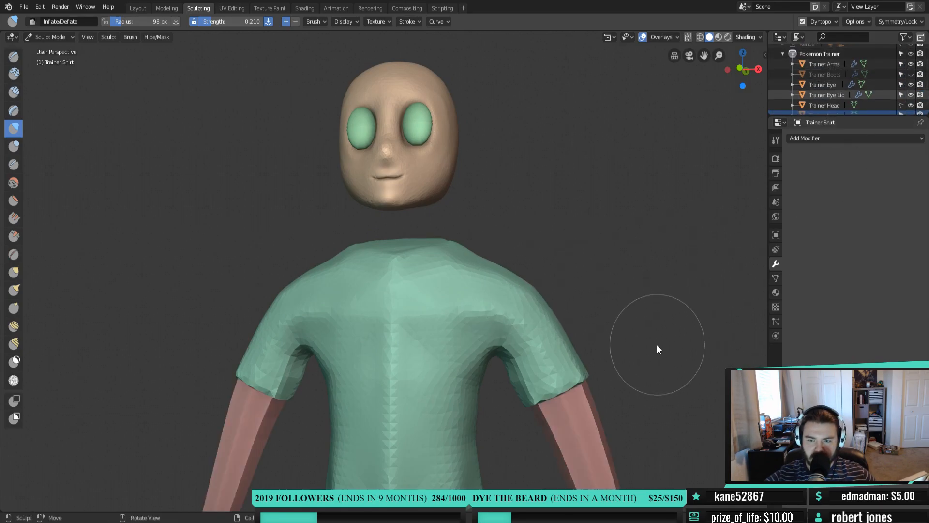
{"action": "scroll", "coordinate": [629, 346], "scroll_direction": "down", "scroll_amount": 2}
{"action": "mouse_move", "coordinate": [591, 352]}
{"action": "middle_mouse_down"}
{"action": "mouse_move", "coordinate": [417, 338]}
{"action": "mouse_move", "coordinate": [510, 328]}
{"action": "mouse_move", "coordinate": [586, 350]}
{"action": "middle_mouse_up"}
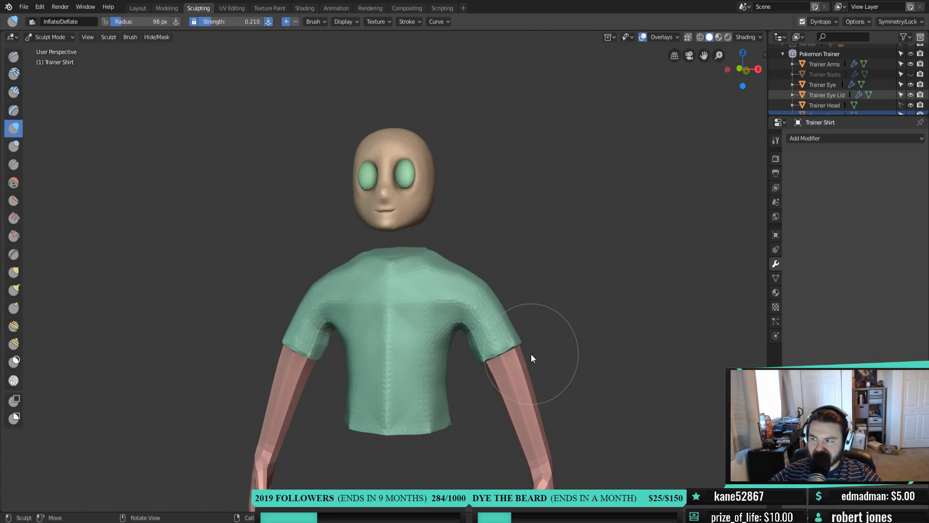
Using the Grab brush at a 188 px radius in front view, pull the shirt's sleeves up off the arms and raise the shoulders
{"action": "key", "text": "g"}
{"action": "key", "text": "f"}
{"action": "left_click", "coordinate": [490, 364]}
{"action": "key", "text": "KP_1"}
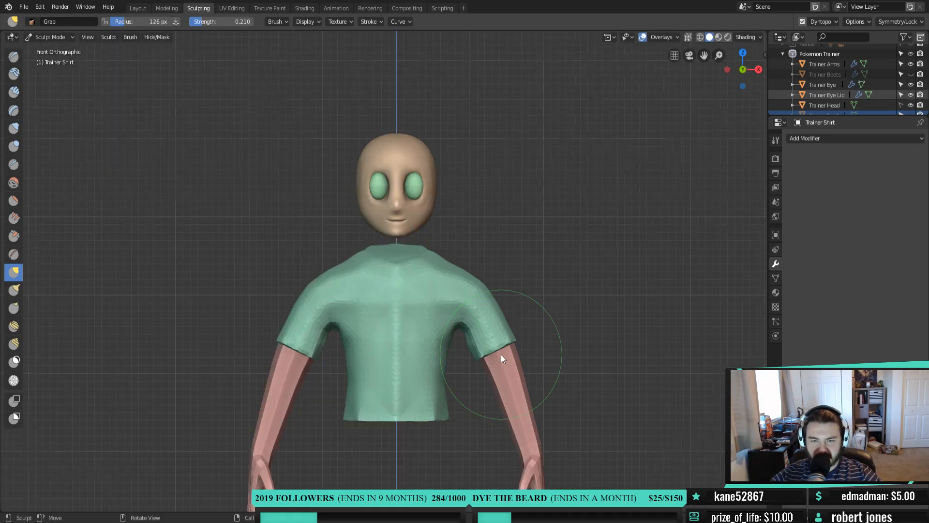
{"action": "scroll", "coordinate": [446, 284], "scroll_direction": "up", "scroll_amount": 3}
{"action": "key", "text": "f"}
{"action": "left_click", "coordinate": [510, 310]}
{"action": "middle_click_drag", "start_coordinate": [503, 294], "coordinate": [500, 323], "text": "shift"}
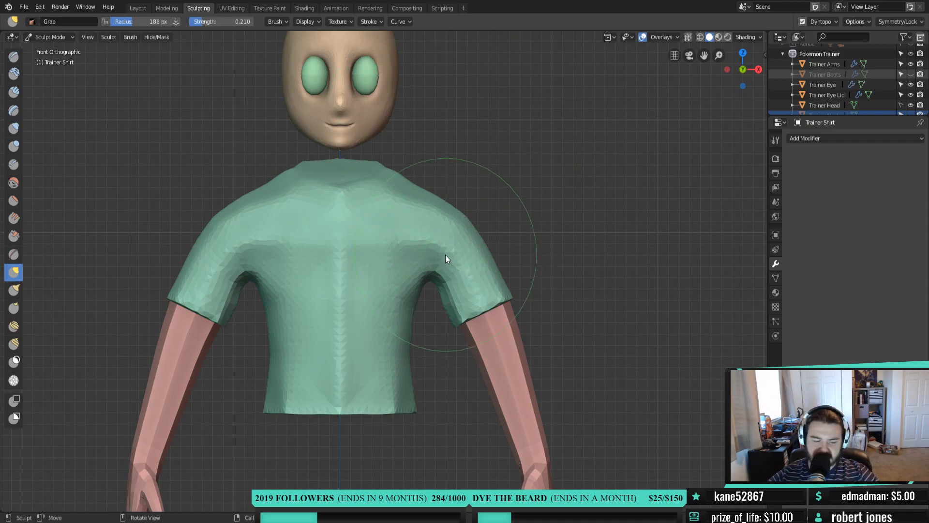
{"action": "mouse_move", "coordinate": [483, 309]}
{"action": "left_mouse_down"}
{"action": "mouse_move", "coordinate": [465, 264]}
{"action": "mouse_move", "coordinate": [483, 296]}
{"action": "mouse_move", "coordinate": [472, 269]}
{"action": "mouse_move", "coordinate": [480, 290]}
{"action": "mouse_move", "coordinate": [473, 271]}
{"action": "mouse_move", "coordinate": [499, 276]}
{"action": "mouse_move", "coordinate": [501, 260]}
{"action": "left_mouse_up"}
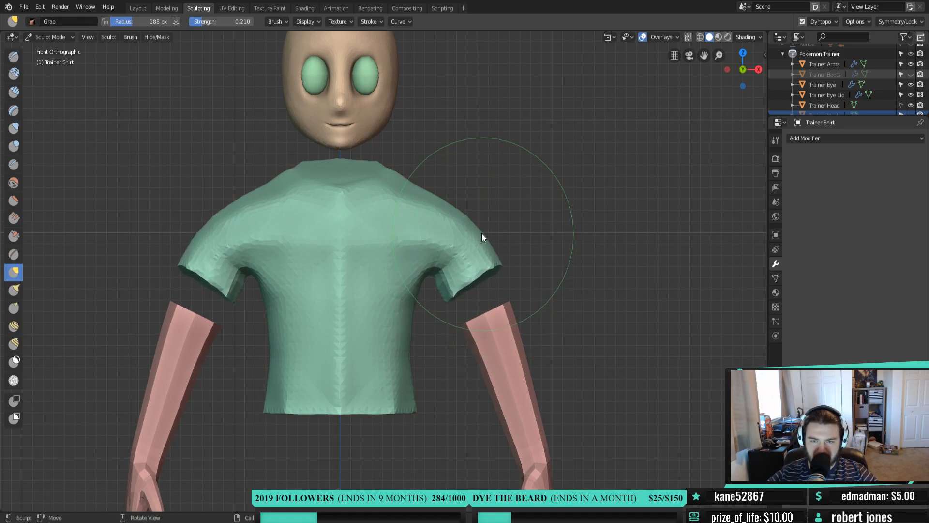
{"action": "mouse_move", "coordinate": [475, 219]}
{"action": "left_mouse_down"}
{"action": "mouse_move", "coordinate": [475, 200]}
{"action": "mouse_move", "coordinate": [440, 196]}
{"action": "mouse_move", "coordinate": [462, 198]}
{"action": "mouse_move", "coordinate": [451, 196]}
{"action": "left_mouse_up"}
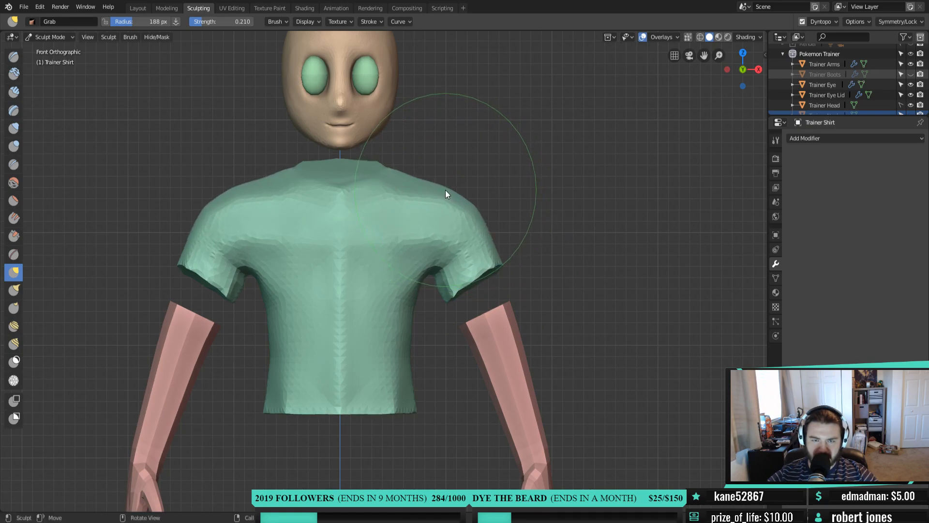
{"action": "mouse_move", "coordinate": [448, 189]}
{"action": "left_mouse_down"}
{"action": "mouse_move", "coordinate": [466, 211]}
{"action": "mouse_move", "coordinate": [483, 211]}
{"action": "mouse_move", "coordinate": [443, 187]}
{"action": "left_mouse_up"}
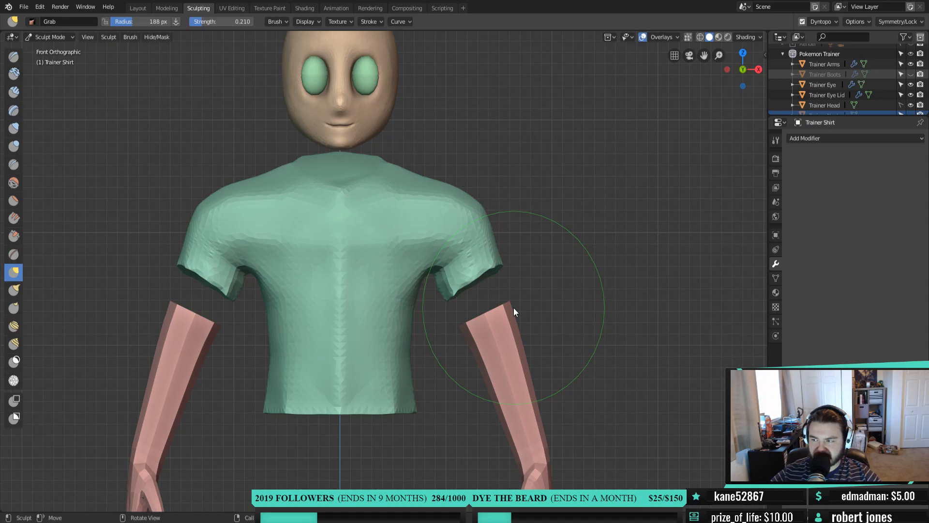
Reduce the Grab brush radius to 124 px and reshape the shirt's armpits, sides and hem corners
{"action": "key", "text": "f"}
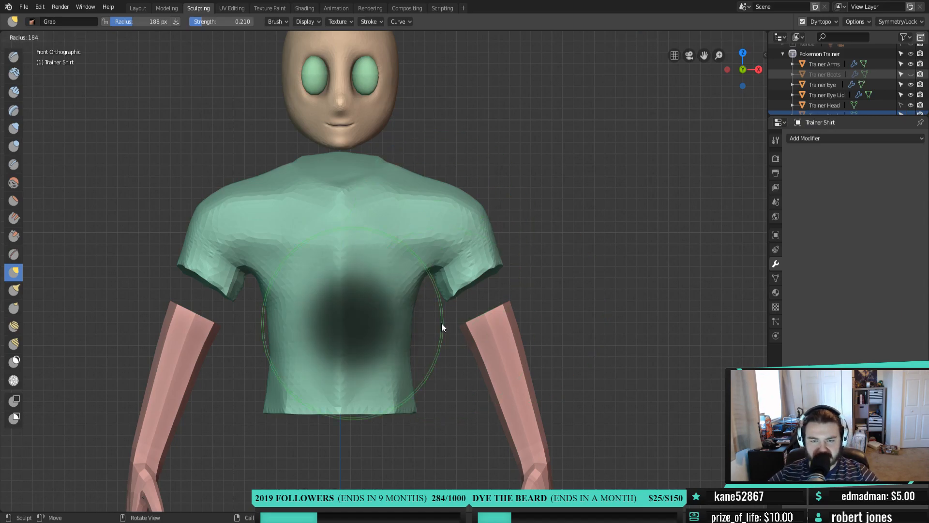
{"action": "left_click", "coordinate": [412, 321]}
{"action": "mouse_move", "coordinate": [435, 283]}
{"action": "left_mouse_down"}
{"action": "mouse_move", "coordinate": [443, 282]}
{"action": "mouse_move", "coordinate": [421, 293]}
{"action": "mouse_move", "coordinate": [410, 359]}
{"action": "left_mouse_up"}
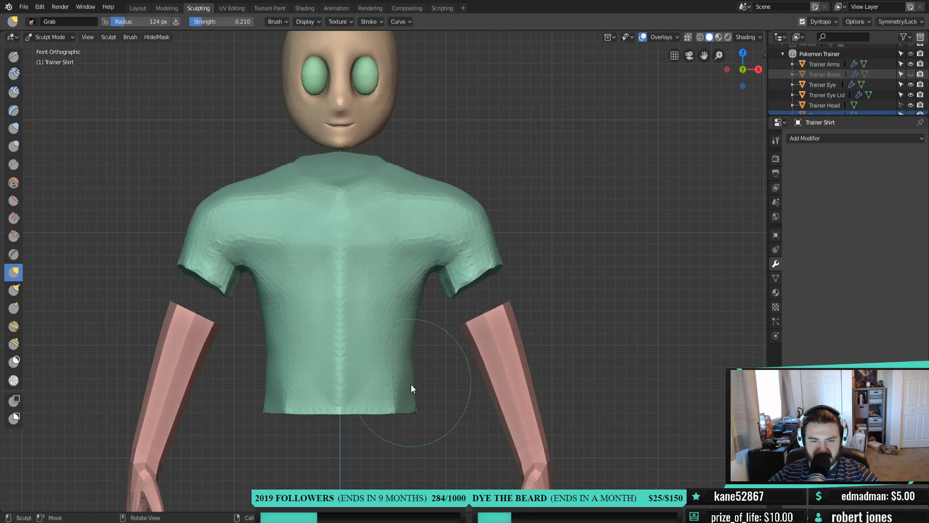
{"action": "left_click_drag", "start_coordinate": [411, 405], "coordinate": [418, 404]}
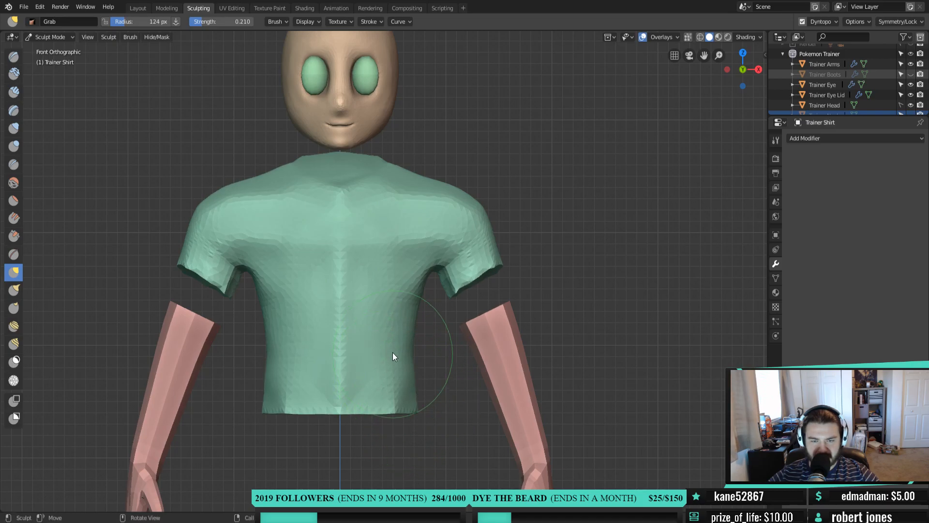
From the back view, reshape the slope between collar and shoulders and smooth the shirt's back down to the hem
{"action": "mouse_move", "coordinate": [443, 315]}
{"action": "middle_mouse_down"}
{"action": "mouse_move", "coordinate": [404, 343]}
{"action": "mouse_move", "coordinate": [292, 334]}
{"action": "mouse_move", "coordinate": [299, 353]}
{"action": "mouse_move", "coordinate": [466, 345]}
{"action": "mouse_move", "coordinate": [542, 358]}
{"action": "mouse_move", "coordinate": [544, 349]}
{"action": "mouse_move", "coordinate": [449, 325]}
{"action": "mouse_move", "coordinate": [332, 353]}
{"action": "mouse_move", "coordinate": [458, 382]}
{"action": "mouse_move", "coordinate": [435, 368]}
{"action": "mouse_move", "coordinate": [368, 358]}
{"action": "middle_mouse_up"}
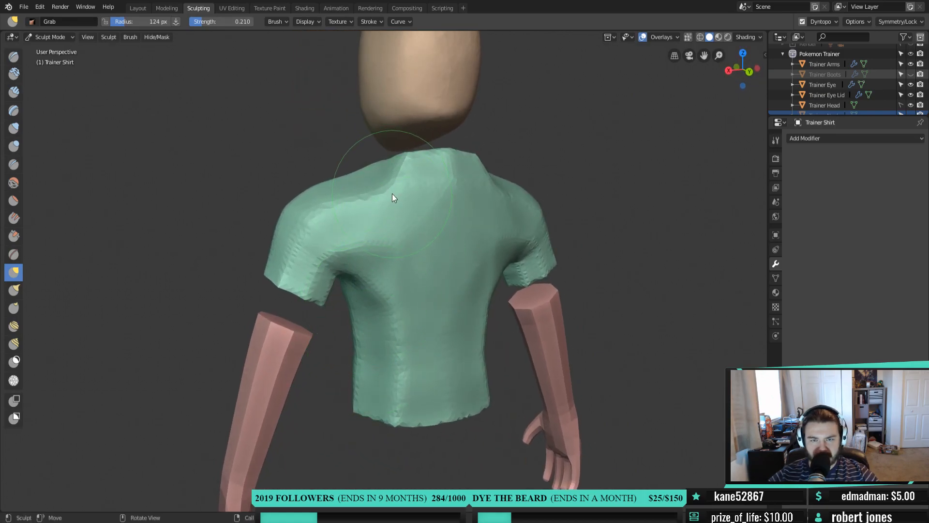
{"action": "middle_click_drag", "start_coordinate": [392, 194], "coordinate": [364, 188]}
{"action": "key", "text": "ctrl+KP_1"}
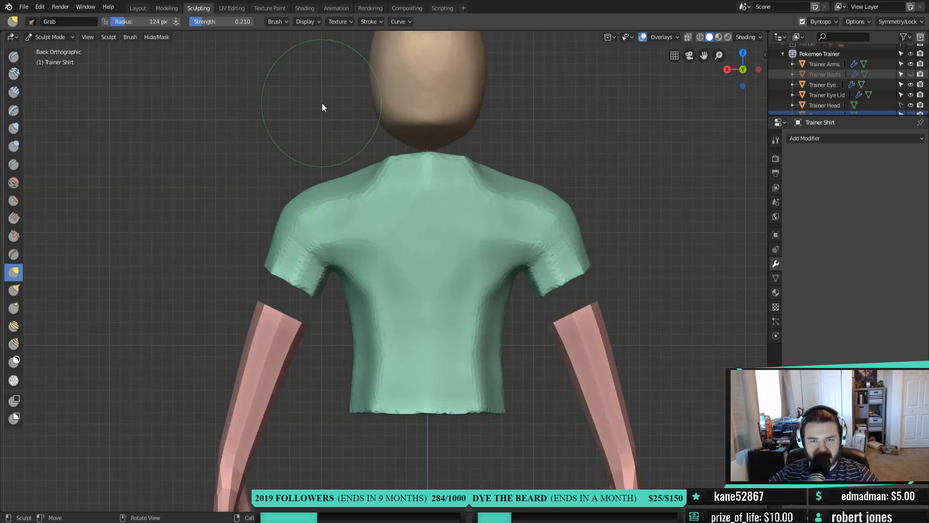
{"action": "mouse_move", "coordinate": [372, 174]}
{"action": "left_mouse_down"}
{"action": "mouse_move", "coordinate": [369, 183]}
{"action": "mouse_move", "coordinate": [351, 182]}
{"action": "left_mouse_up"}
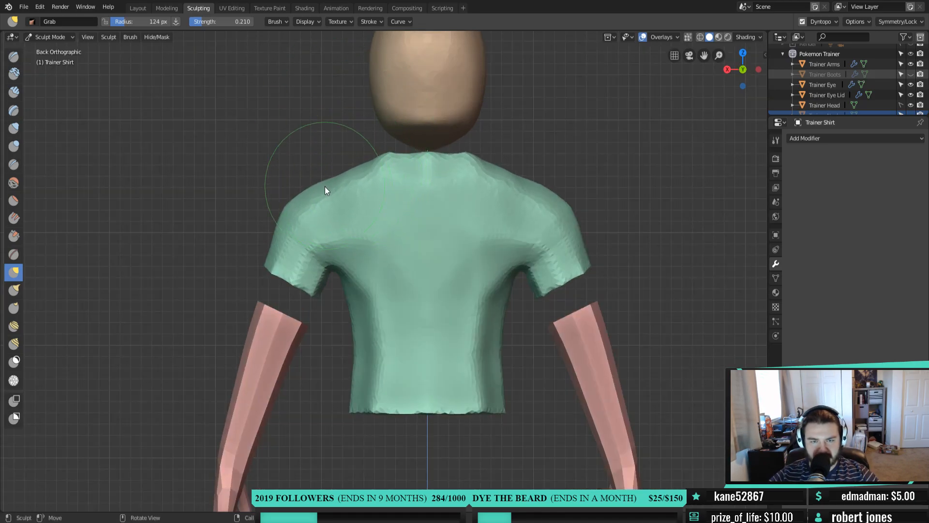
{"action": "mouse_move", "coordinate": [391, 160]}
{"action": "left_mouse_down", "text": "shift"}
{"action": "mouse_move", "coordinate": [352, 176]}
{"action": "mouse_move", "coordinate": [393, 174]}
{"action": "mouse_move", "coordinate": [385, 164]}
{"action": "mouse_move", "coordinate": [386, 287]}
{"action": "mouse_move", "coordinate": [367, 311]}
{"action": "mouse_move", "coordinate": [359, 291]}
{"action": "mouse_move", "coordinate": [359, 399]}
{"action": "left_mouse_up", "text": "shift"}
{"action": "mouse_move", "coordinate": [371, 345]}
{"action": "left_mouse_down", "text": "shift"}
{"action": "mouse_move", "coordinate": [358, 303]}
{"action": "mouse_move", "coordinate": [357, 380]}
{"action": "mouse_move", "coordinate": [367, 396]}
{"action": "mouse_move", "coordinate": [356, 382]}
{"action": "mouse_move", "coordinate": [351, 318]}
{"action": "mouse_move", "coordinate": [363, 306]}
{"action": "mouse_move", "coordinate": [343, 400]}
{"action": "mouse_move", "coordinate": [354, 402]}
{"action": "mouse_move", "coordinate": [358, 387]}
{"action": "left_mouse_up", "text": "shift"}
Switch to the Inflate/Deflate brush at an 89 px radius and soften the shirt's collar edges and upper shoulders
{"action": "middle_click_drag", "start_coordinate": [392, 340], "coordinate": [571, 338]}
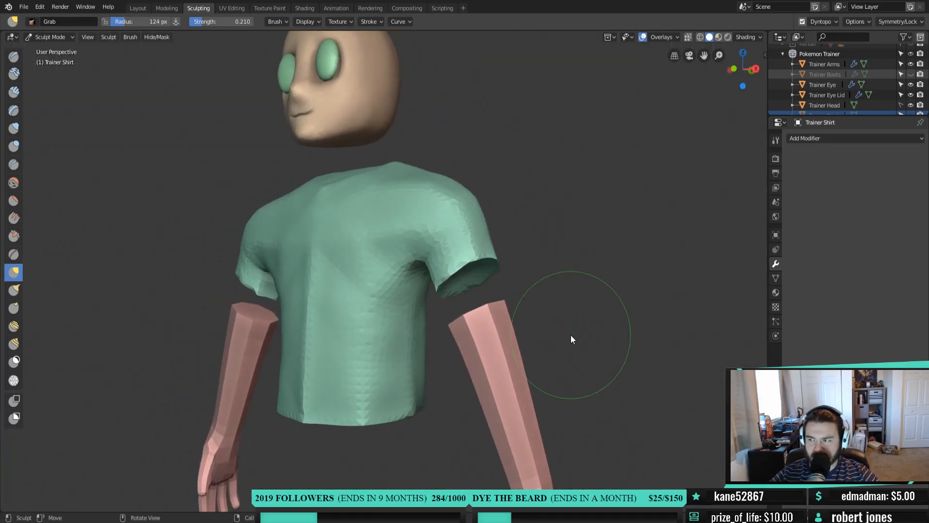
{"action": "scroll", "coordinate": [374, 413], "scroll_direction": "up", "scroll_amount": 2}
{"action": "mouse_move", "coordinate": [374, 414]}
{"action": "middle_mouse_down"}
{"action": "mouse_move", "coordinate": [421, 408]}
{"action": "mouse_move", "coordinate": [377, 304]}
{"action": "mouse_move", "coordinate": [407, 276]}
{"action": "mouse_move", "coordinate": [405, 290]}
{"action": "mouse_move", "coordinate": [350, 281]}
{"action": "mouse_move", "coordinate": [378, 321]}
{"action": "middle_mouse_up"}
{"action": "key", "text": "i"}
{"action": "scroll", "coordinate": [349, 281], "scroll_direction": "up", "scroll_amount": 2}
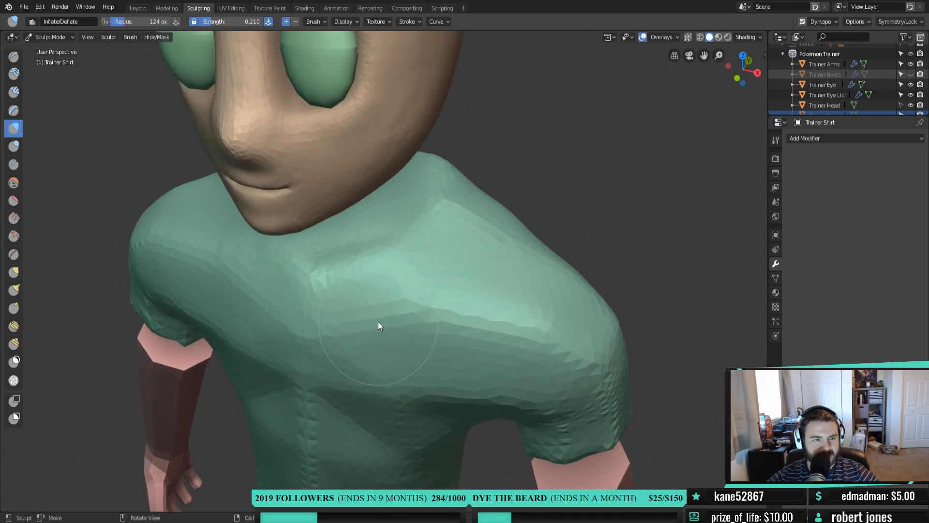
{"action": "key", "text": "f"}
{"action": "left_click", "coordinate": [385, 243]}
{"action": "mouse_move", "coordinate": [410, 237]}
{"action": "left_mouse_down"}
{"action": "mouse_move", "coordinate": [390, 248]}
{"action": "mouse_move", "coordinate": [398, 235]}
{"action": "left_mouse_up"}
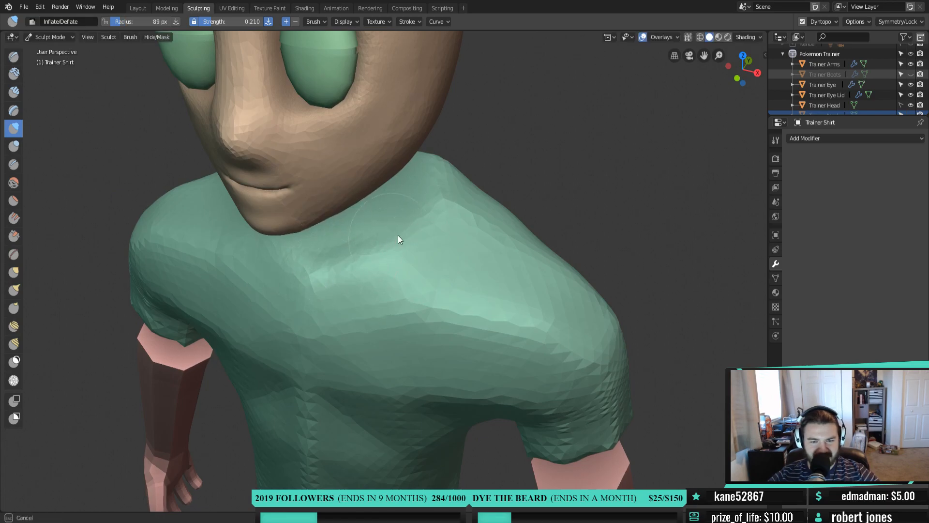
{"action": "mouse_move", "coordinate": [423, 216]}
{"action": "middle_mouse_down"}
{"action": "mouse_move", "coordinate": [400, 191]}
{"action": "mouse_move", "coordinate": [423, 174]}
{"action": "mouse_move", "coordinate": [379, 199]}
{"action": "mouse_move", "coordinate": [448, 167]}
{"action": "middle_mouse_up"}
{"action": "mouse_move", "coordinate": [466, 180]}
{"action": "left_mouse_down"}
{"action": "mouse_move", "coordinate": [459, 219]}
{"action": "mouse_move", "coordinate": [477, 201]}
{"action": "left_mouse_up"}
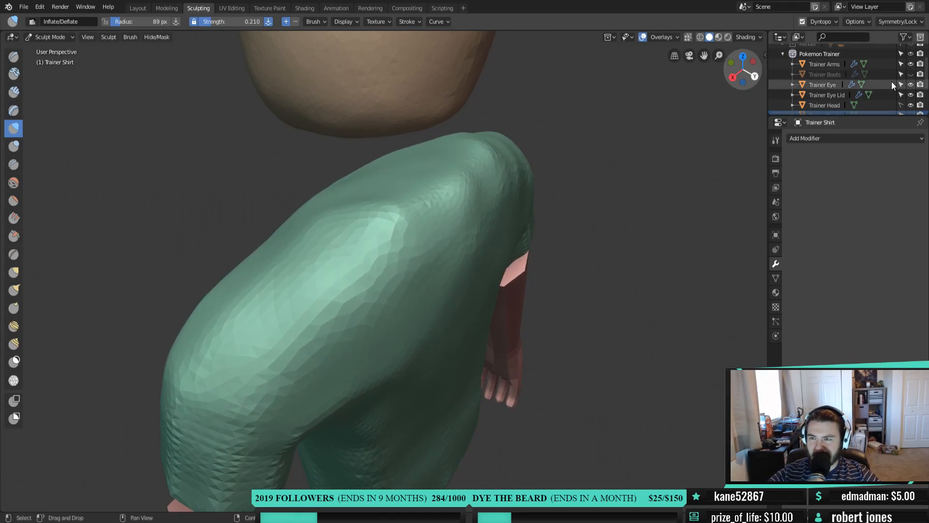
Unhide the Trainer Neck and check how it meets the shirt's collar from both sides
{"action": "scroll", "coordinate": [892, 81], "scroll_direction": "down", "scroll_amount": 3}
{"action": "left_click", "coordinate": [911, 84]}
{"action": "scroll", "coordinate": [891, 87], "scroll_direction": "down", "scroll_amount": 1}
{"action": "mouse_move", "coordinate": [556, 168]}
{"action": "middle_mouse_down"}
{"action": "mouse_move", "coordinate": [611, 141]}
{"action": "mouse_move", "coordinate": [655, 137]}
{"action": "mouse_move", "coordinate": [420, 234]}
{"action": "mouse_move", "coordinate": [503, 230]}
{"action": "mouse_move", "coordinate": [437, 216]}
{"action": "mouse_move", "coordinate": [407, 232]}
{"action": "mouse_move", "coordinate": [423, 236]}
{"action": "middle_mouse_up"}
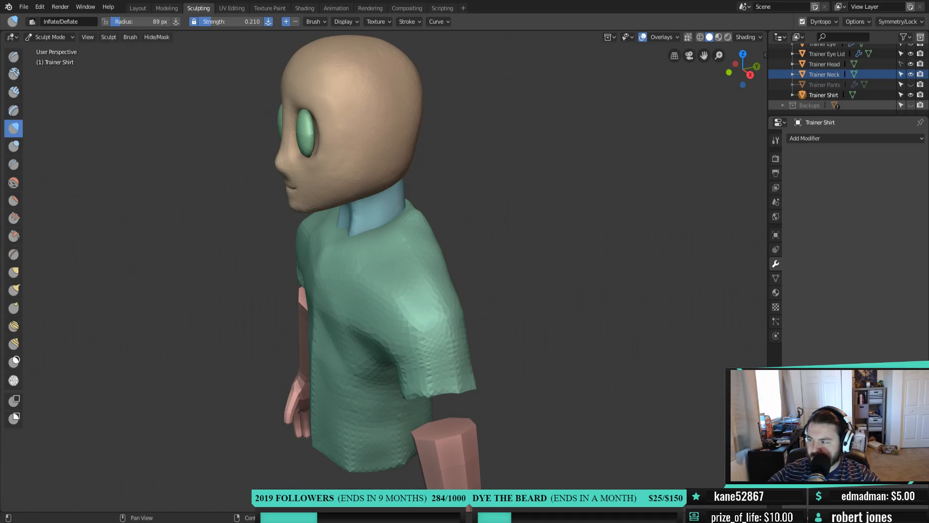
{"action": "mouse_move", "coordinate": [416, 285]}
{"action": "middle_mouse_down"}
{"action": "mouse_move", "coordinate": [631, 255]}
{"action": "mouse_move", "coordinate": [586, 260]}
{"action": "middle_mouse_up"}
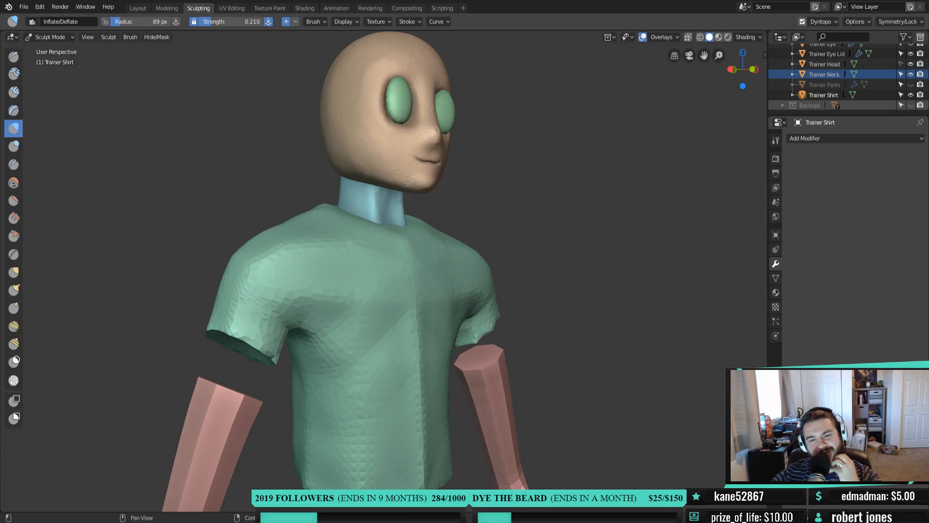
Work over the creased front of the chest with the Inflate/Deflate brush
{"action": "mouse_move", "coordinate": [684, 321]}
{"action": "middle_mouse_down"}
{"action": "mouse_move", "coordinate": [485, 325]}
{"action": "mouse_move", "coordinate": [552, 329]}
{"action": "mouse_move", "coordinate": [555, 286]}
{"action": "middle_mouse_up"}
{"action": "scroll", "coordinate": [550, 328], "scroll_direction": "up", "scroll_amount": 2}
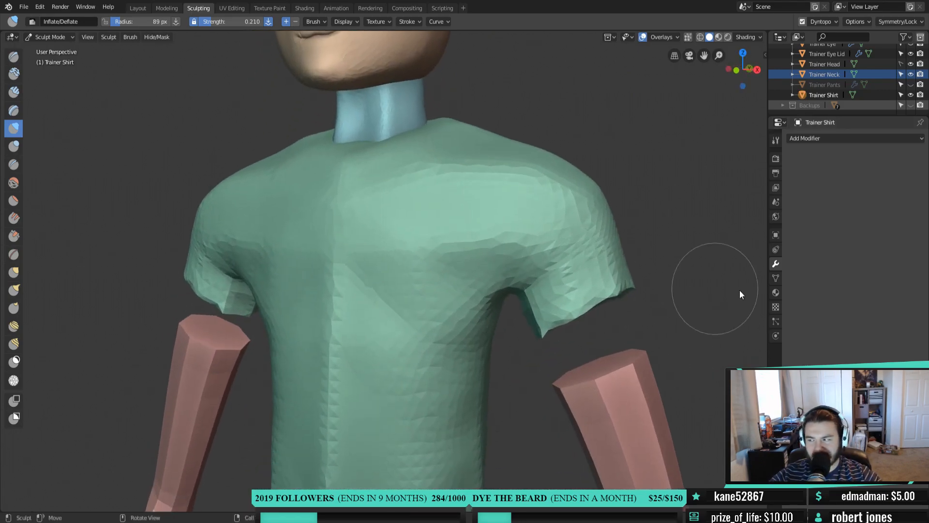
{"action": "middle_click_drag", "start_coordinate": [532, 338], "coordinate": [399, 361]}
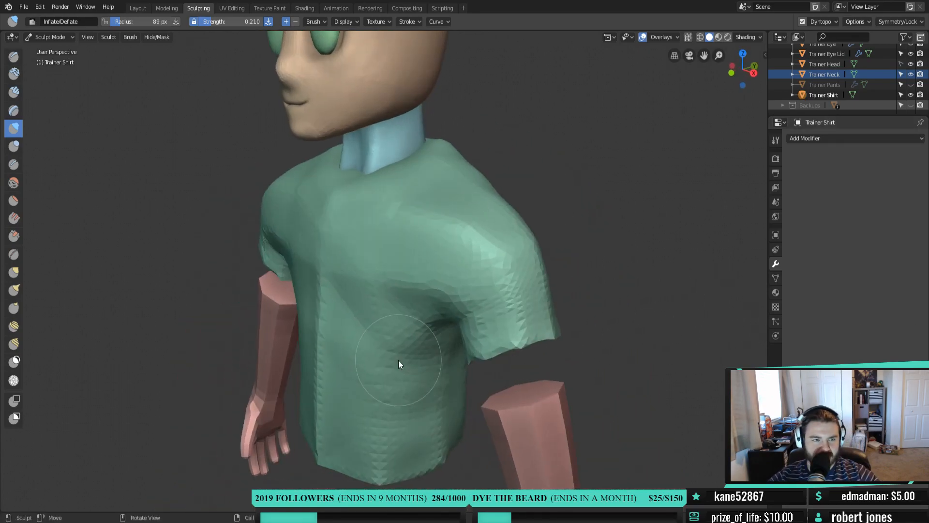
{"action": "middle_click_drag", "start_coordinate": [363, 310], "coordinate": [401, 292]}
{"action": "left_click_drag", "start_coordinate": [400, 291], "coordinate": [351, 290]}
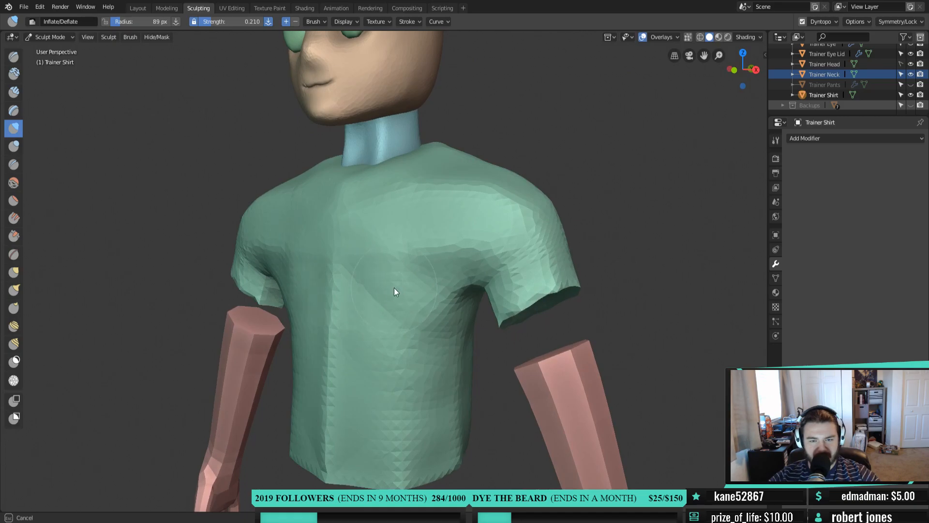
{"action": "left_click_drag", "start_coordinate": [345, 286], "coordinate": [385, 291]}
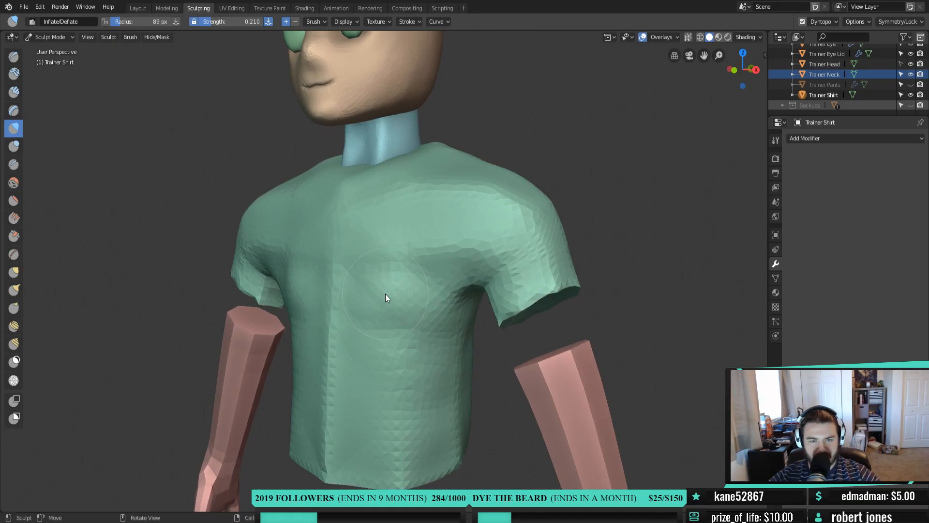
Switch to the Clay Strips brush with a strength of 0.309 and build up the pectorals beside the armpits
{"action": "key", "text": "shift+space"}
{"action": "left_click", "coordinate": [373, 280]}
{"action": "key", "text": "shift+f"}
{"action": "left_click", "coordinate": [390, 286]}
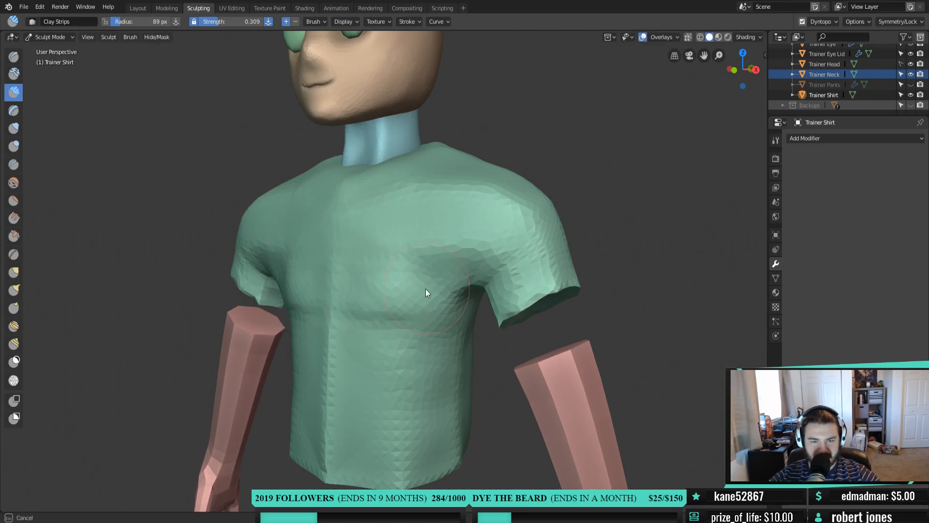
{"action": "mouse_move", "coordinate": [408, 250]}
{"action": "left_mouse_down"}
{"action": "mouse_move", "coordinate": [430, 243]}
{"action": "mouse_move", "coordinate": [420, 260]}
{"action": "mouse_move", "coordinate": [442, 254]}
{"action": "mouse_move", "coordinate": [435, 261]}
{"action": "left_mouse_up"}
{"action": "mouse_move", "coordinate": [367, 297]}
{"action": "left_mouse_down"}
{"action": "mouse_move", "coordinate": [347, 294]}
{"action": "mouse_move", "coordinate": [435, 256]}
{"action": "mouse_move", "coordinate": [405, 263]}
{"action": "left_mouse_up"}
Fill out the centre of the chest up to the collar with Clay Strips, blending the pectorals together
{"action": "middle_click_drag", "start_coordinate": [394, 288], "coordinate": [417, 292]}
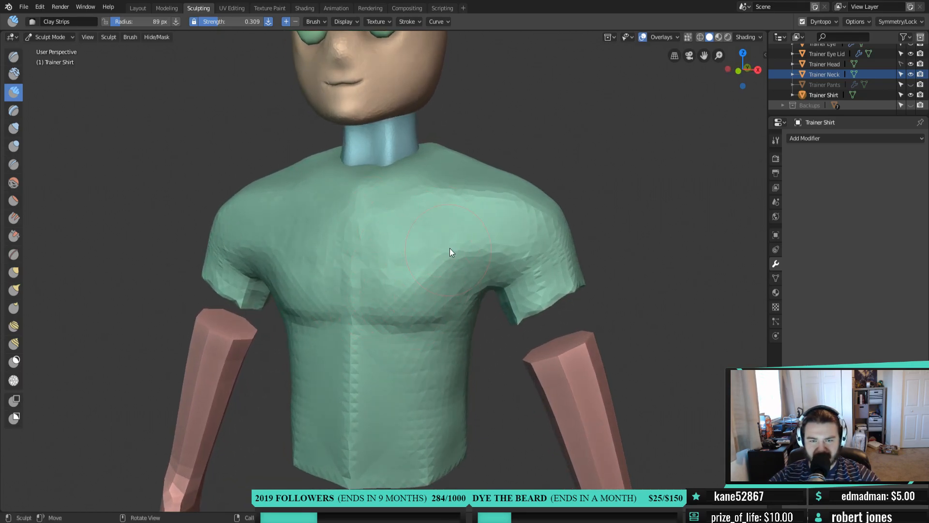
{"action": "mouse_move", "coordinate": [440, 268]}
{"action": "left_mouse_down"}
{"action": "mouse_move", "coordinate": [451, 250]}
{"action": "mouse_move", "coordinate": [422, 269]}
{"action": "left_mouse_up"}
{"action": "left_click_drag", "start_coordinate": [355, 299], "coordinate": [377, 193]}
{"action": "mouse_move", "coordinate": [362, 228]}
{"action": "left_mouse_down"}
{"action": "mouse_move", "coordinate": [359, 268]}
{"action": "mouse_move", "coordinate": [366, 236]}
{"action": "left_mouse_up"}
{"action": "mouse_move", "coordinate": [428, 291]}
{"action": "middle_mouse_down"}
{"action": "mouse_move", "coordinate": [359, 277]}
{"action": "mouse_move", "coordinate": [434, 236]}
{"action": "middle_mouse_up"}
{"action": "mouse_move", "coordinate": [366, 213]}
{"action": "left_mouse_down"}
{"action": "mouse_move", "coordinate": [429, 210]}
{"action": "mouse_move", "coordinate": [363, 288]}
{"action": "left_mouse_up"}
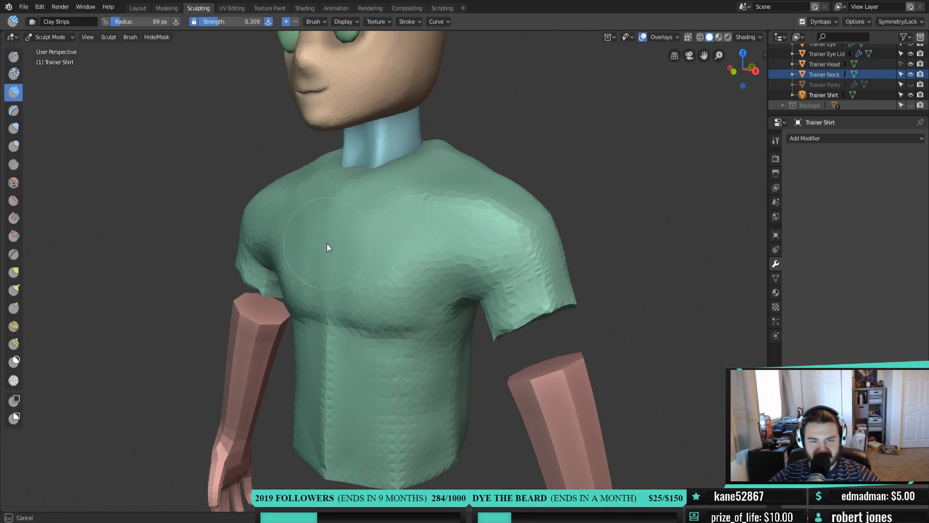
{"action": "left_click_drag", "start_coordinate": [350, 208], "coordinate": [361, 203]}
Switch to the SculptDraw brush at a 67 px radius and rework the crease under the chest and the torso below it
{"action": "middle_click_drag", "start_coordinate": [381, 189], "coordinate": [412, 227]}
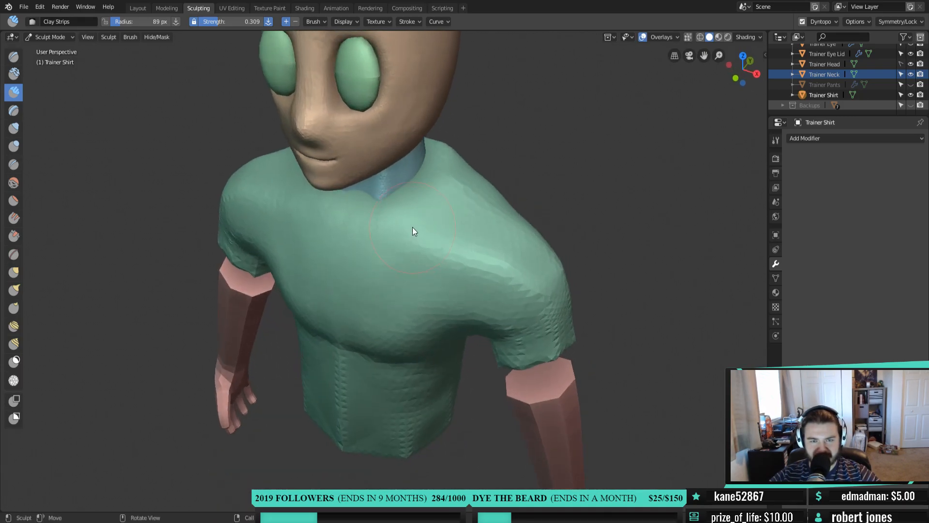
{"action": "middle_click_drag", "start_coordinate": [391, 172], "coordinate": [321, 147]}
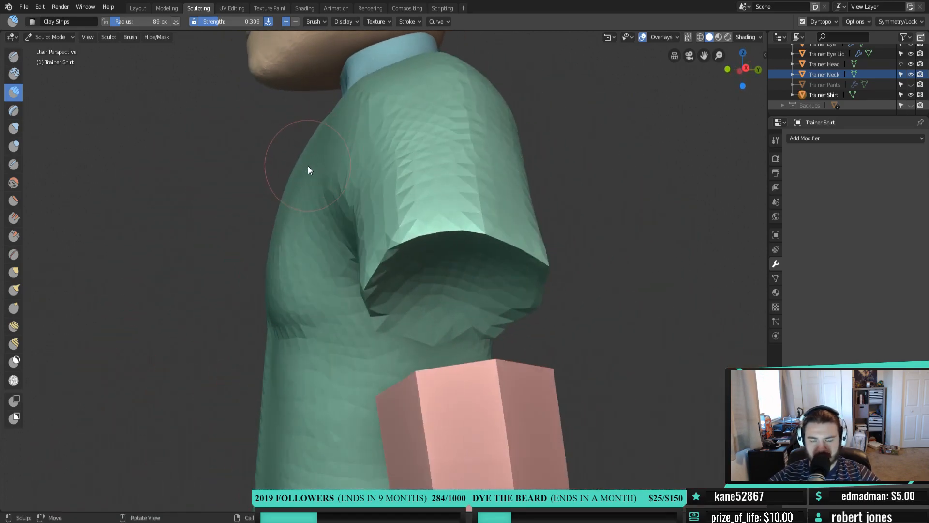
{"action": "middle_click_drag", "start_coordinate": [347, 207], "coordinate": [385, 231]}
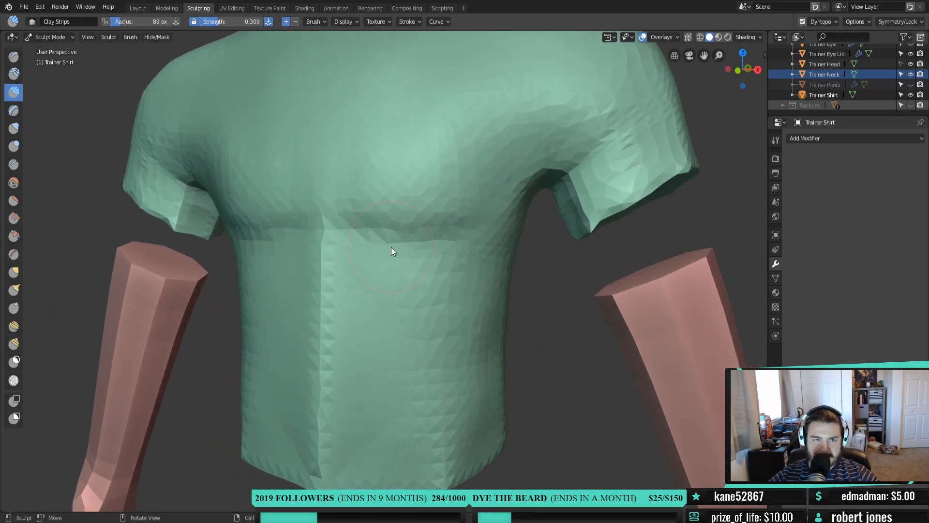
{"action": "key", "text": "shift+space"}
{"action": "left_click", "coordinate": [402, 248]}
{"action": "key", "text": "f"}
{"action": "left_click", "coordinate": [386, 238]}
{"action": "left_click_drag", "start_coordinate": [396, 229], "coordinate": [453, 404]}
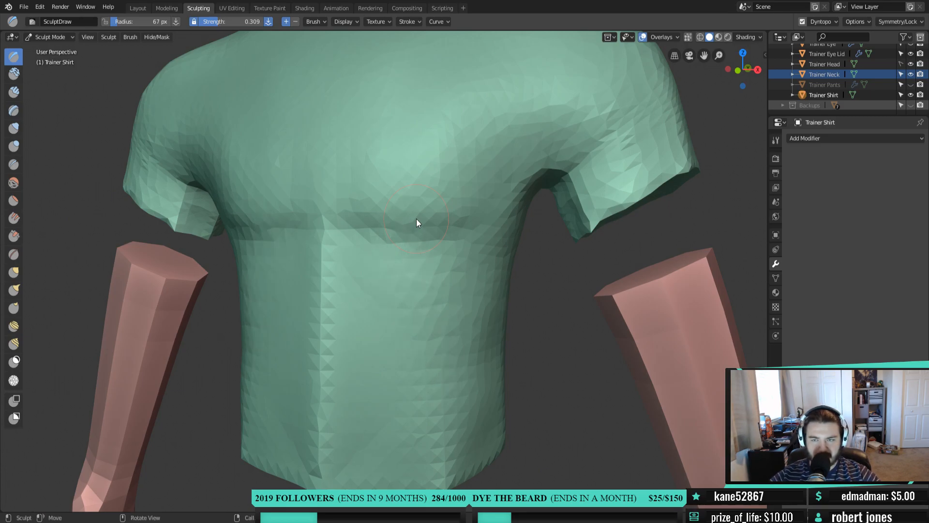
Return to the Inflate/Deflate brush and smooth the shirt's centre ridge, hem corners and armpits
{"action": "scroll", "coordinate": [364, 349], "scroll_direction": "down", "scroll_amount": 2}
{"action": "middle_click_drag", "start_coordinate": [364, 349], "coordinate": [397, 334]}
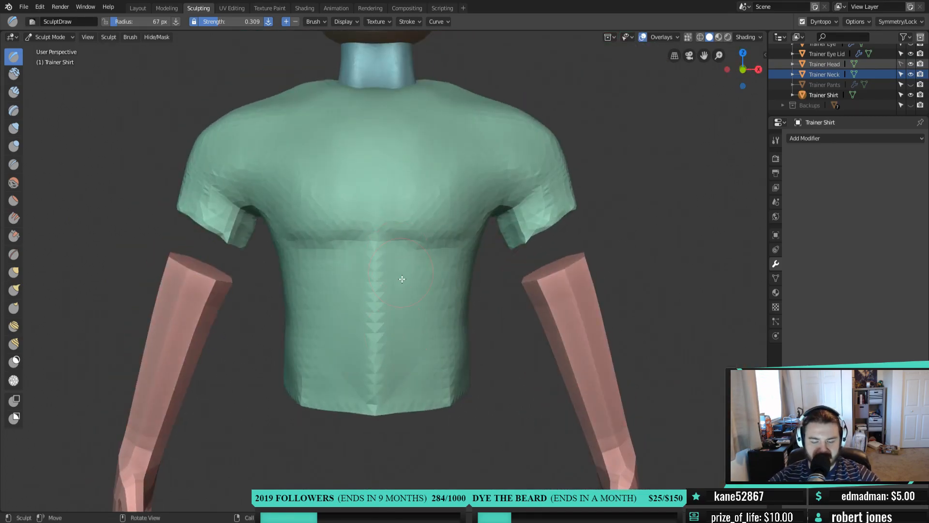
{"action": "key", "text": "i"}
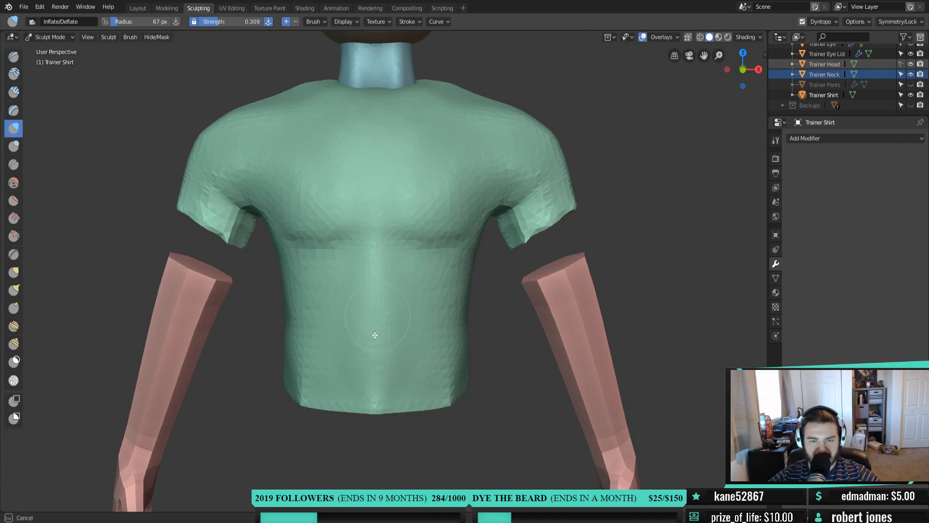
{"action": "left_click_drag", "start_coordinate": [369, 390], "coordinate": [471, 360]}
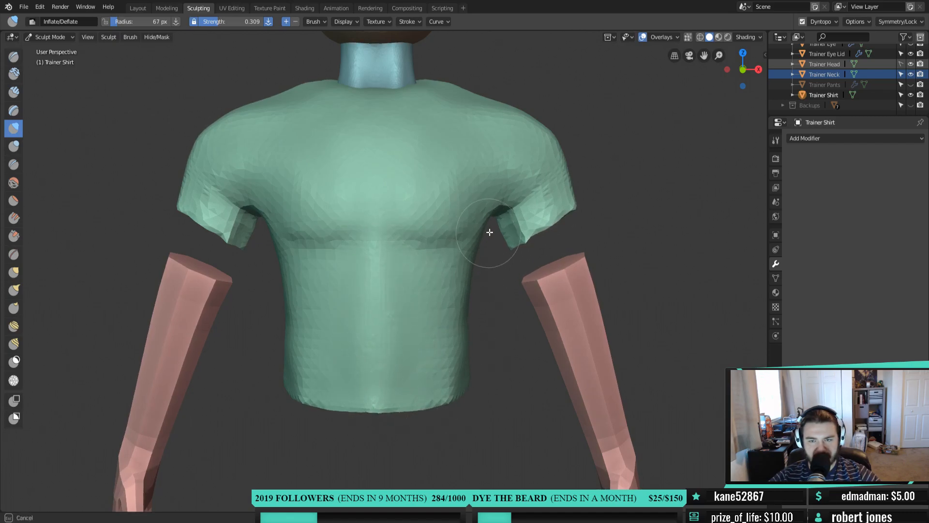
{"action": "mouse_move", "coordinate": [506, 241]}
{"action": "left_mouse_down"}
{"action": "mouse_move", "coordinate": [556, 229]}
{"action": "mouse_move", "coordinate": [564, 206]}
{"action": "mouse_move", "coordinate": [474, 211]}
{"action": "left_mouse_up"}
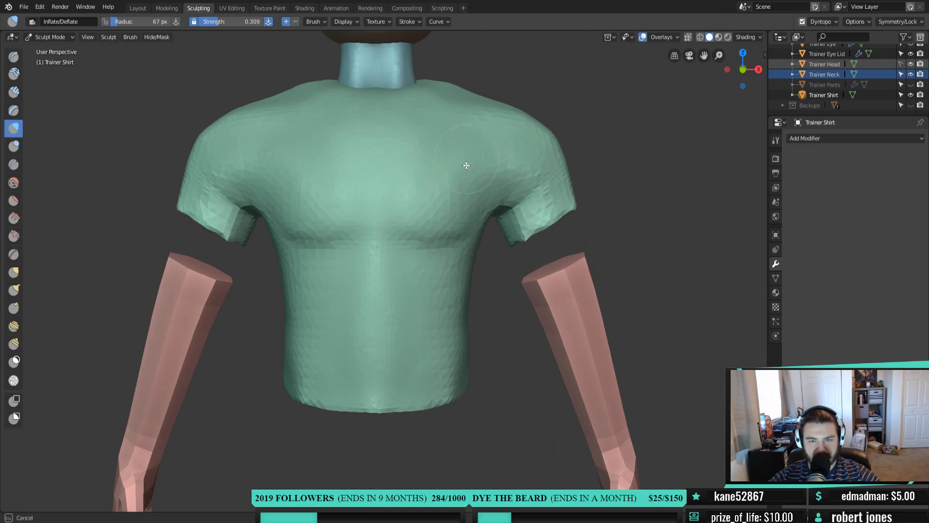
{"action": "middle_click_drag", "start_coordinate": [459, 167], "coordinate": [435, 181]}
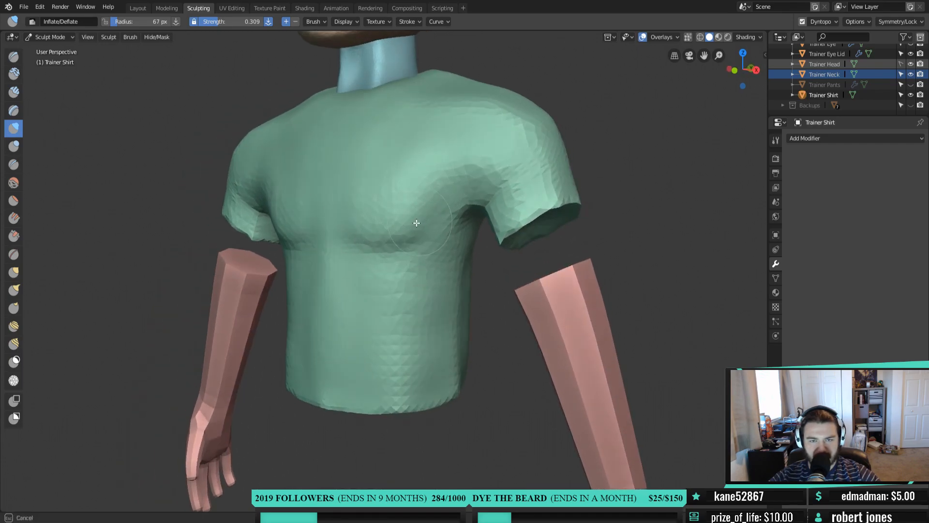
Smooth the centre of the shirt's chest and the inner pectorals with the Inflate/Deflate brush
{"action": "middle_click_drag", "start_coordinate": [416, 223], "coordinate": [451, 247]}
{"action": "left_click_drag", "start_coordinate": [384, 182], "coordinate": [430, 172]}
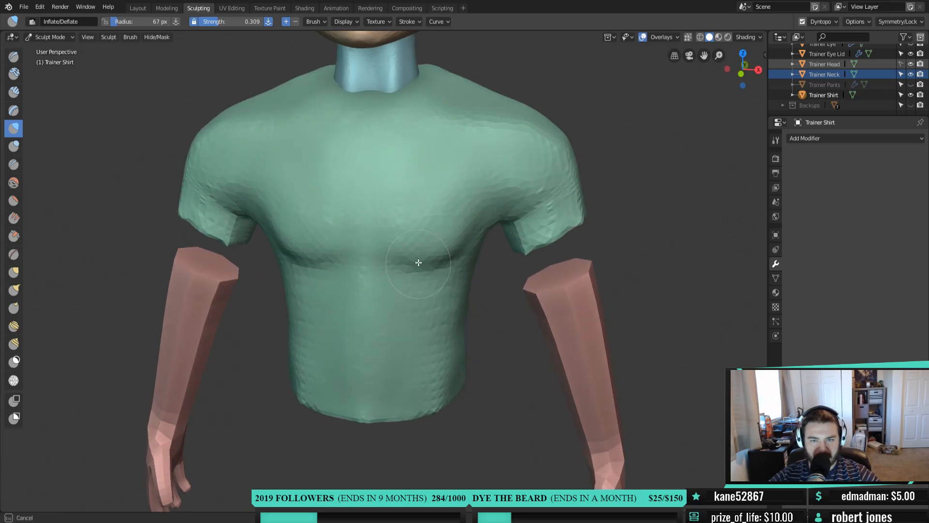
{"action": "left_click_drag", "start_coordinate": [410, 202], "coordinate": [419, 204]}
{"action": "mouse_move", "coordinate": [451, 210]}
{"action": "middle_mouse_down"}
{"action": "mouse_move", "coordinate": [390, 188]}
{"action": "mouse_move", "coordinate": [373, 197]}
{"action": "mouse_move", "coordinate": [410, 220]}
{"action": "mouse_move", "coordinate": [406, 246]}
{"action": "middle_mouse_up"}
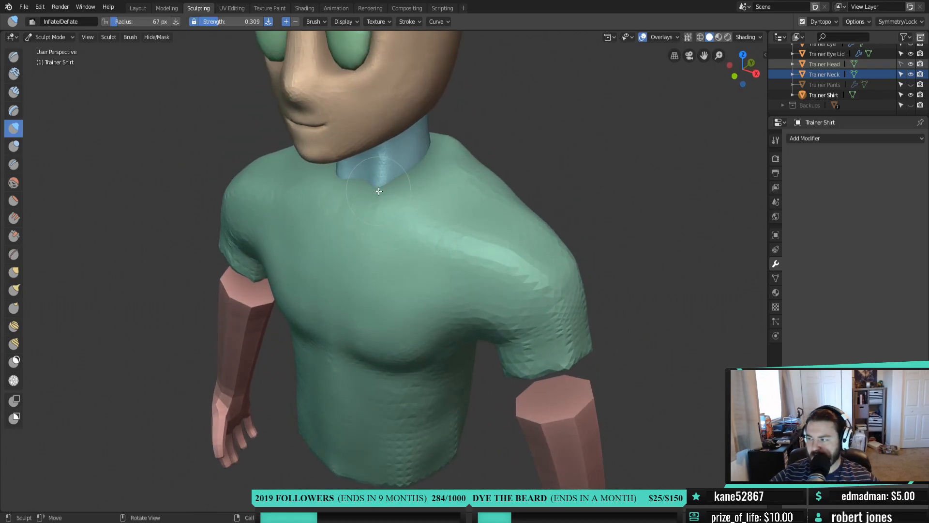
{"action": "middle_click_drag", "start_coordinate": [389, 281], "coordinate": [427, 205]}
Switch to the Crease brush at a 67 px radius and crease the shirt around the front of the neckline, undoing the last stroke
{"action": "scroll", "coordinate": [412, 222], "scroll_direction": "up", "scroll_amount": 2}
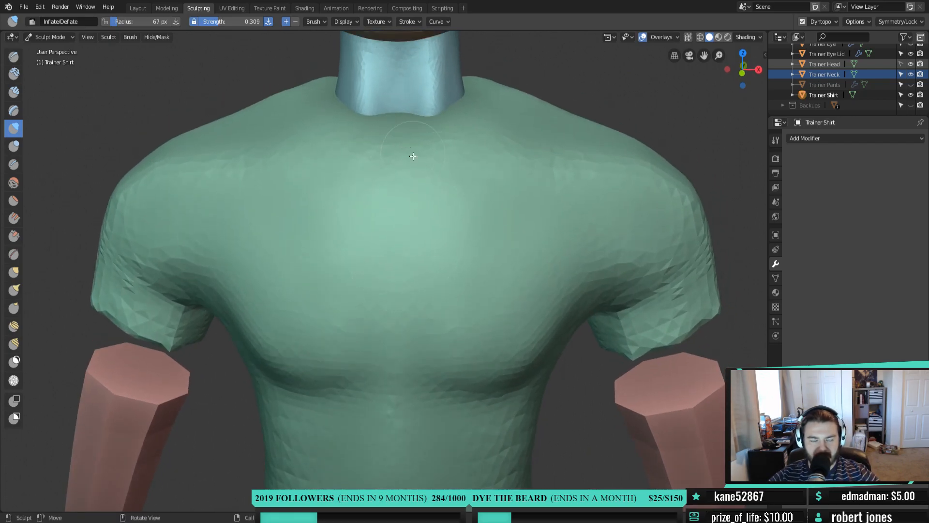
{"action": "key", "text": "shift+space"}
{"action": "left_click", "coordinate": [396, 180]}
{"action": "middle_click_drag", "start_coordinate": [402, 179], "coordinate": [455, 144]}
{"action": "mouse_move", "coordinate": [455, 145]}
{"action": "left_mouse_down"}
{"action": "mouse_move", "coordinate": [457, 155]}
{"action": "mouse_move", "coordinate": [405, 182]}
{"action": "left_mouse_up"}
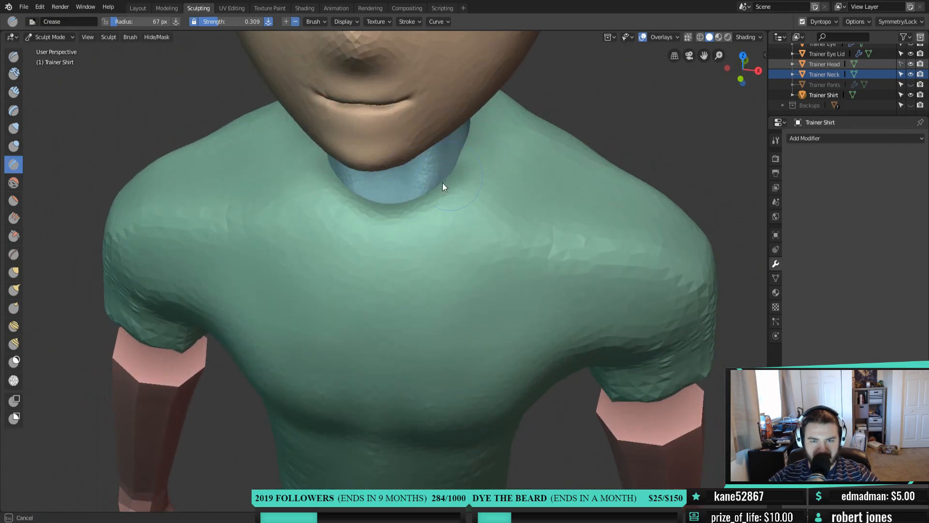
{"action": "middle_click_drag", "start_coordinate": [468, 125], "coordinate": [377, 173]}
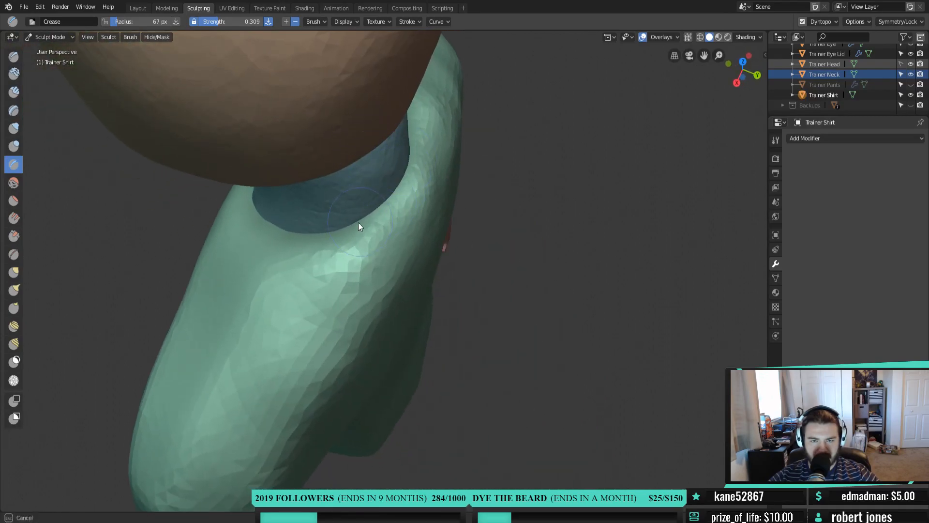
{"action": "middle_click_drag", "start_coordinate": [349, 208], "coordinate": [445, 200]}
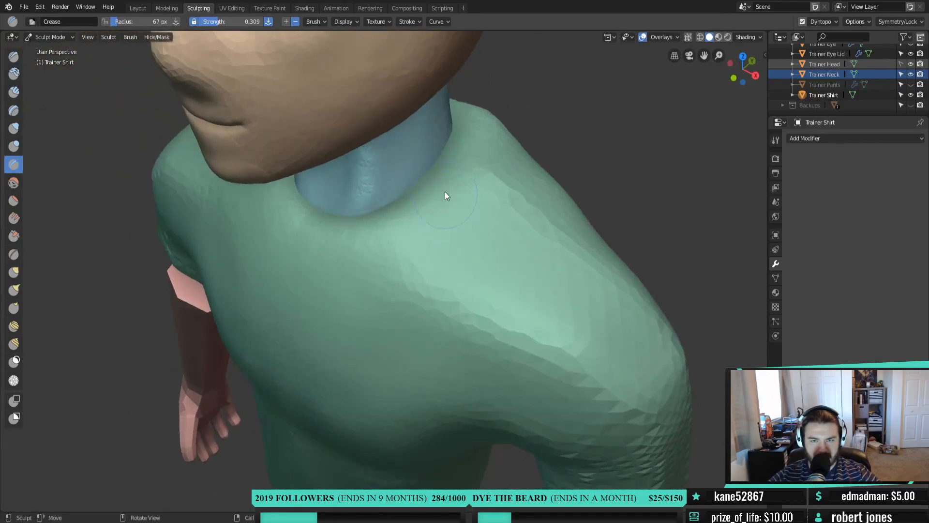
{"action": "middle_click_drag", "start_coordinate": [382, 200], "coordinate": [440, 162]}
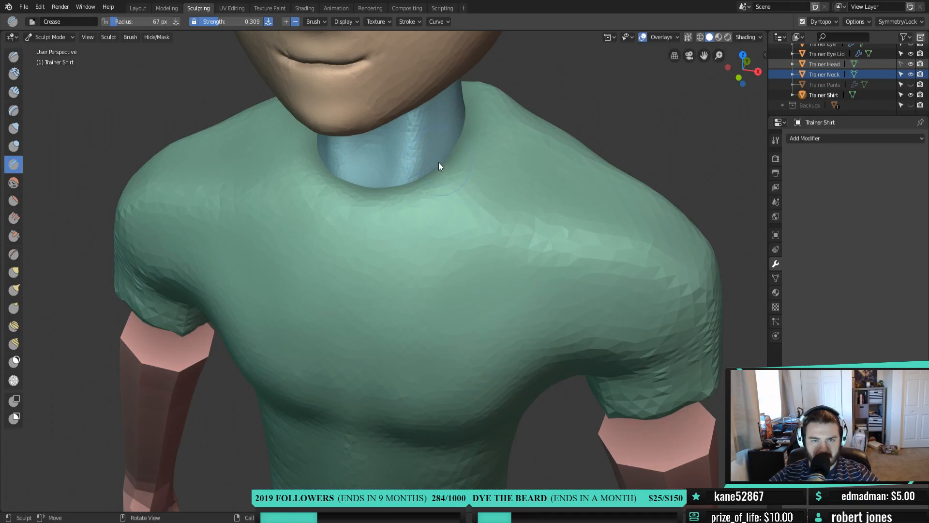
{"action": "left_click_drag", "start_coordinate": [399, 188], "coordinate": [370, 205]}
{"action": "middle_click_drag", "start_coordinate": [370, 204], "coordinate": [413, 155]}
{"action": "key", "text": "ctrl+z"}
Switch to the Grab brush at a 99 px radius and soften the shoulder slope beside the neck from the front view
{"action": "middle_click_drag", "start_coordinate": [467, 164], "coordinate": [338, 127]}
{"action": "scroll", "coordinate": [338, 124], "scroll_direction": "down", "scroll_amount": 7}
{"action": "mouse_move", "coordinate": [369, 169]}
{"action": "middle_mouse_down"}
{"action": "mouse_move", "coordinate": [458, 197]}
{"action": "mouse_move", "coordinate": [531, 205]}
{"action": "mouse_move", "coordinate": [474, 201]}
{"action": "mouse_move", "coordinate": [480, 193]}
{"action": "middle_mouse_up"}
{"action": "scroll", "coordinate": [479, 193], "scroll_direction": "down", "scroll_amount": 2}
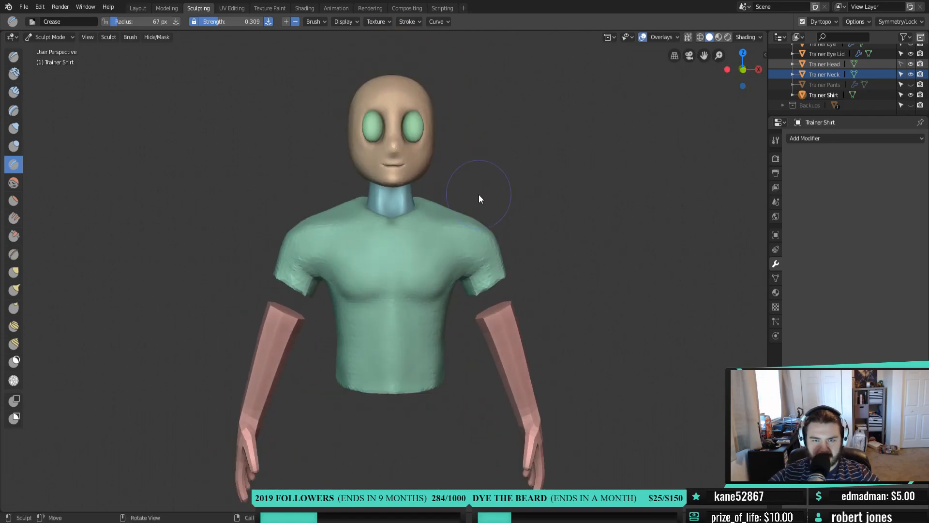
{"action": "key", "text": "g"}
{"action": "key", "text": "f"}
{"action": "left_click", "coordinate": [486, 203]}
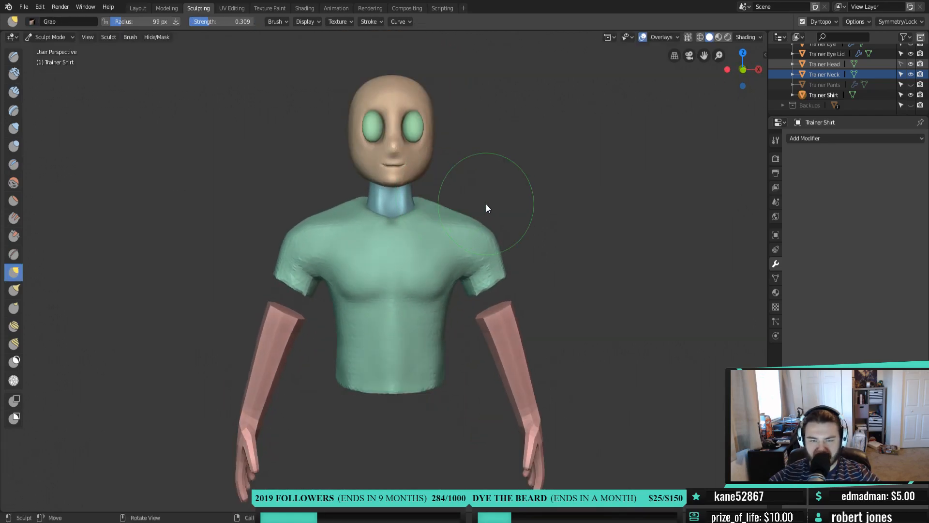
{"action": "key", "text": "KP_3"}
{"action": "key", "text": "KP_1"}
{"action": "scroll", "coordinate": [486, 203], "scroll_direction": "up", "scroll_amount": 2}
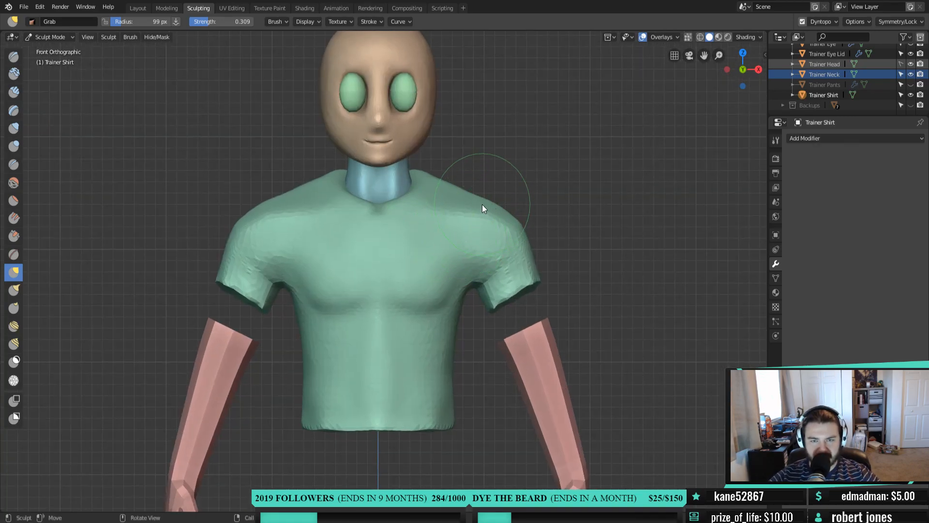
{"action": "mouse_move", "coordinate": [499, 208]}
{"action": "left_mouse_down", "text": "shift"}
{"action": "mouse_move", "coordinate": [422, 170]}
{"action": "mouse_move", "coordinate": [411, 181]}
{"action": "mouse_move", "coordinate": [430, 194]}
{"action": "mouse_move", "coordinate": [452, 190]}
{"action": "mouse_move", "coordinate": [514, 227]}
{"action": "mouse_move", "coordinate": [511, 242]}
{"action": "left_mouse_up", "text": "shift"}
Enlarge the Grab brush radius to 168 px, pull the outer shoulders and sleeves inward, and smooth the shoulder surface
{"action": "key", "text": "f"}
{"action": "left_click", "coordinate": [541, 255]}
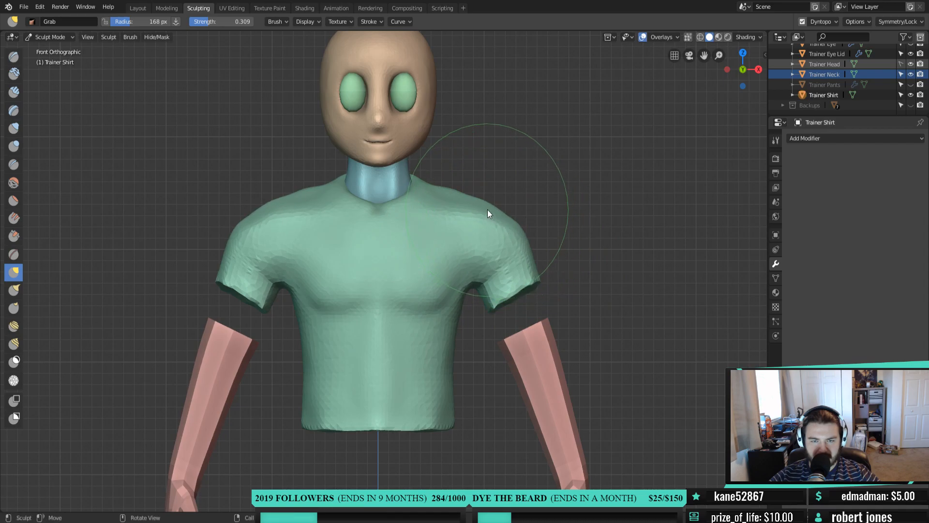
{"action": "mouse_move", "coordinate": [522, 234]}
{"action": "left_mouse_down"}
{"action": "mouse_move", "coordinate": [514, 237]}
{"action": "mouse_move", "coordinate": [529, 272]}
{"action": "mouse_move", "coordinate": [502, 226]}
{"action": "left_mouse_up"}
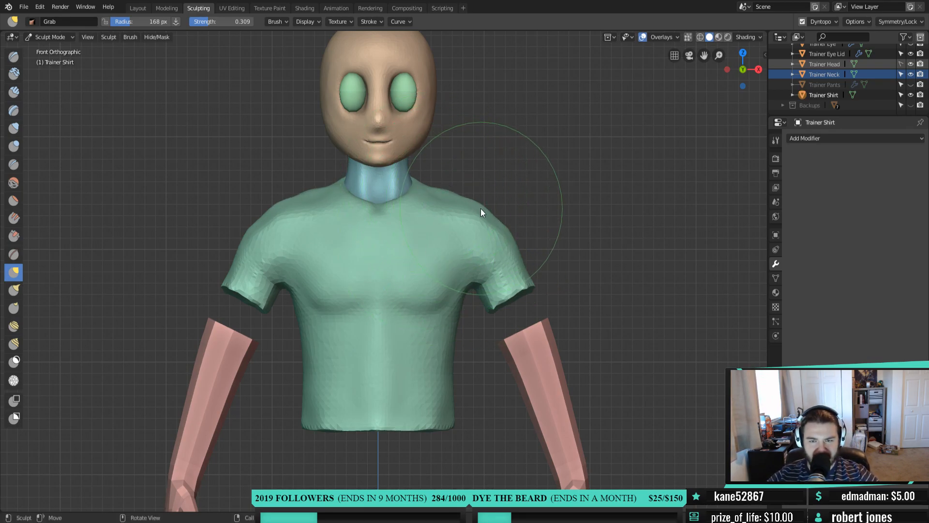
{"action": "mouse_move", "coordinate": [496, 225]}
{"action": "left_mouse_down", "text": "shift"}
{"action": "mouse_move", "coordinate": [398, 175]}
{"action": "mouse_move", "coordinate": [457, 214]}
{"action": "mouse_move", "coordinate": [448, 282]}
{"action": "left_mouse_up", "text": "shift"}
Switch to the Inflate/Deflate brush at a 96 px radius and even out the shirt's upper back, shoulder blades and lower back
{"action": "mouse_move", "coordinate": [413, 283]}
{"action": "middle_mouse_down"}
{"action": "mouse_move", "coordinate": [485, 260]}
{"action": "mouse_move", "coordinate": [415, 269]}
{"action": "mouse_move", "coordinate": [340, 263]}
{"action": "mouse_move", "coordinate": [329, 286]}
{"action": "middle_mouse_up"}
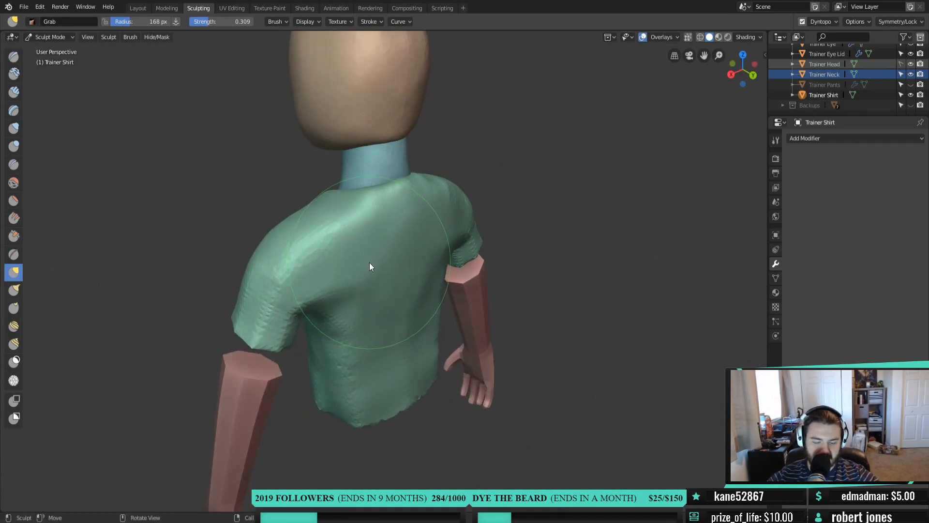
{"action": "key", "text": "i"}
{"action": "key", "text": "f"}
{"action": "left_click", "coordinate": [373, 206]}
{"action": "mouse_move", "coordinate": [408, 183]}
{"action": "left_mouse_down"}
{"action": "mouse_move", "coordinate": [327, 234]}
{"action": "mouse_move", "coordinate": [402, 228]}
{"action": "mouse_move", "coordinate": [361, 242]}
{"action": "mouse_move", "coordinate": [373, 361]}
{"action": "mouse_move", "coordinate": [384, 350]}
{"action": "left_mouse_up"}
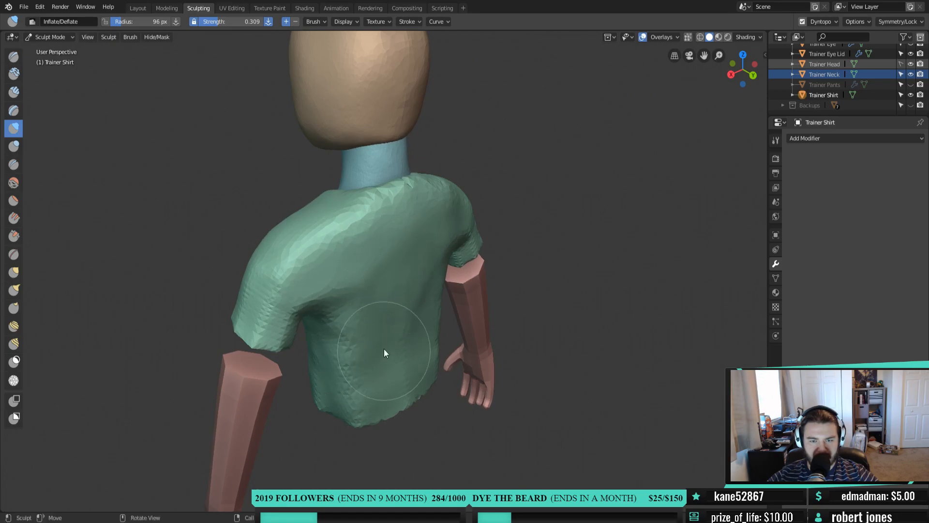
{"action": "middle_click_drag", "start_coordinate": [384, 350], "coordinate": [365, 272]}
{"action": "middle_click_drag", "start_coordinate": [395, 245], "coordinate": [414, 293]}
{"action": "left_click_drag", "start_coordinate": [414, 292], "coordinate": [344, 253]}
{"action": "mouse_move", "coordinate": [358, 312]}
{"action": "left_mouse_down"}
{"action": "mouse_move", "coordinate": [345, 383]}
{"action": "mouse_move", "coordinate": [401, 371]}
{"action": "mouse_move", "coordinate": [369, 373]}
{"action": "mouse_move", "coordinate": [392, 237]}
{"action": "left_mouse_up"}
Examine the shirt's proportions against the head and arms from the side and front
{"action": "middle_click_drag", "start_coordinate": [391, 237], "coordinate": [482, 222]}
{"action": "scroll", "coordinate": [482, 222], "scroll_direction": "down", "scroll_amount": 3}
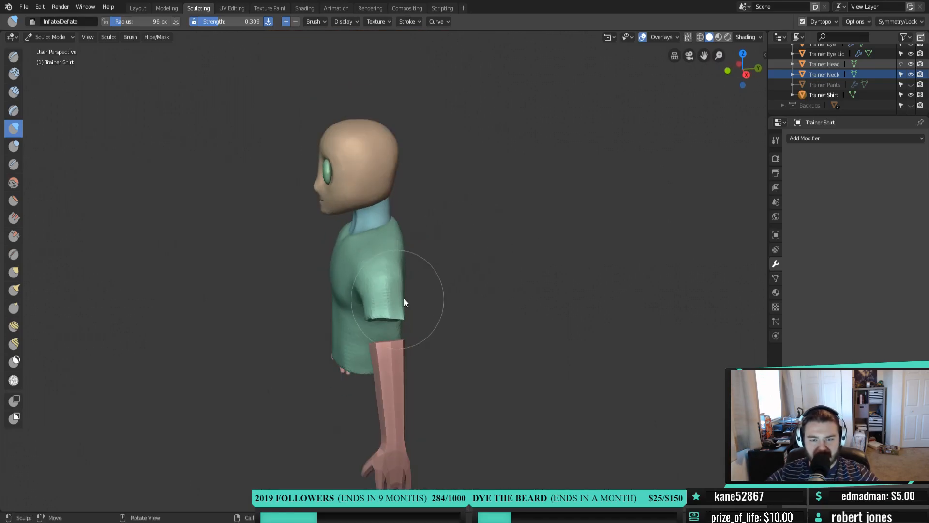
{"action": "middle_click_drag", "start_coordinate": [404, 298], "coordinate": [503, 278]}
{"action": "scroll", "coordinate": [507, 272], "scroll_direction": "up", "scroll_amount": 3}
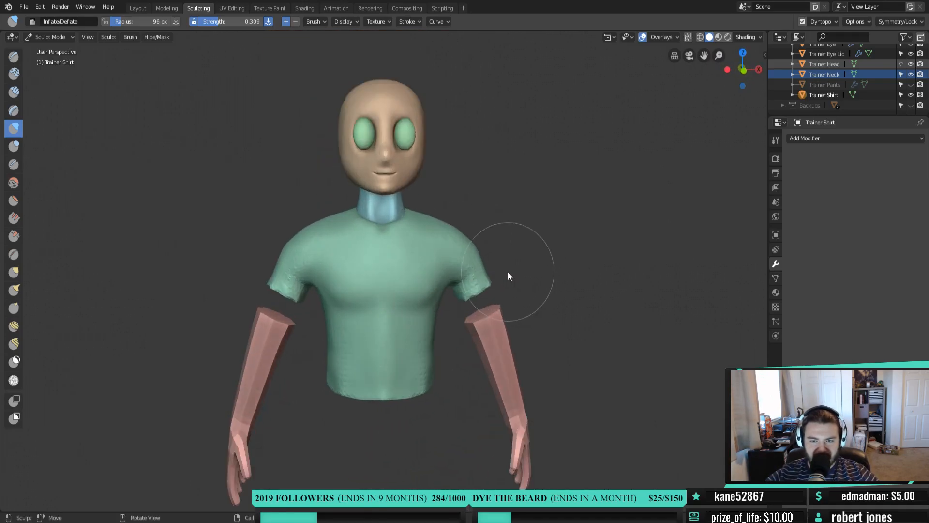
{"action": "scroll", "coordinate": [507, 272], "scroll_direction": "up", "scroll_amount": 2}
{"action": "scroll", "coordinate": [504, 274], "scroll_direction": "down", "scroll_amount": 1}
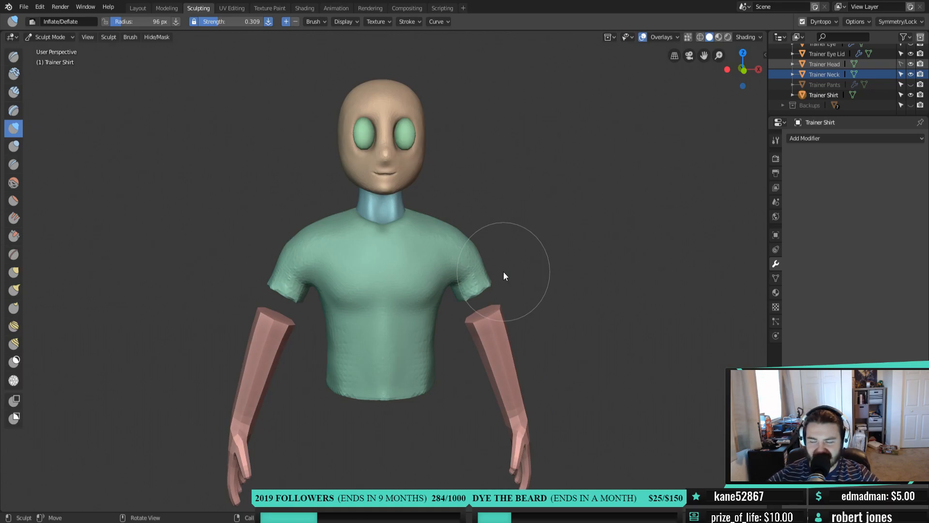
{"action": "key", "text": "KP_1"}
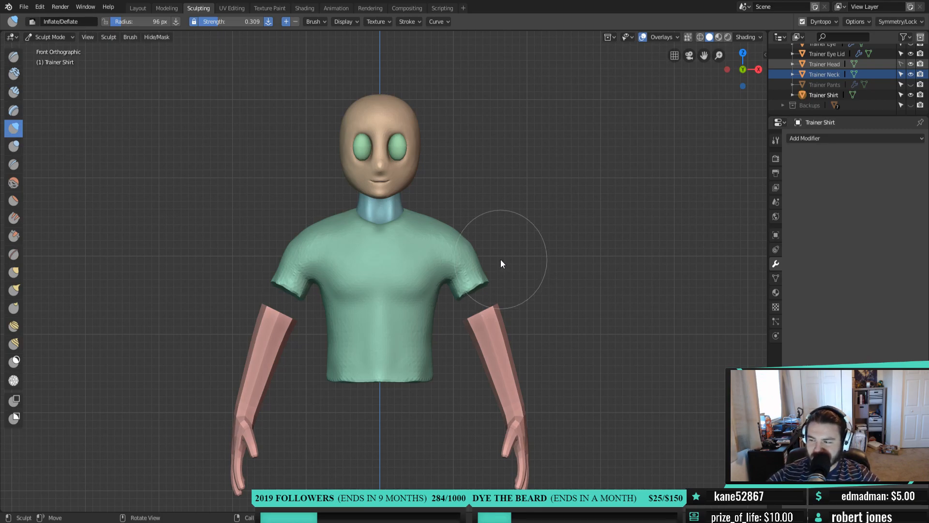
Smooth the back of the shoulder, the crease behind the armpit and the upper back with the Inflate/Deflate brush
{"action": "mouse_move", "coordinate": [500, 259]}
{"action": "middle_mouse_down"}
{"action": "mouse_move", "coordinate": [151, 286]}
{"action": "mouse_move", "coordinate": [311, 268]}
{"action": "mouse_move", "coordinate": [394, 280]}
{"action": "mouse_move", "coordinate": [341, 282]}
{"action": "mouse_move", "coordinate": [358, 298]}
{"action": "middle_mouse_up"}
{"action": "scroll", "coordinate": [367, 298], "scroll_direction": "up", "scroll_amount": 4}
{"action": "mouse_move", "coordinate": [311, 269]}
{"action": "left_mouse_down"}
{"action": "mouse_move", "coordinate": [325, 280]}
{"action": "mouse_move", "coordinate": [330, 267]}
{"action": "mouse_move", "coordinate": [338, 274]}
{"action": "mouse_move", "coordinate": [315, 228]}
{"action": "mouse_move", "coordinate": [310, 248]}
{"action": "mouse_move", "coordinate": [269, 243]}
{"action": "mouse_move", "coordinate": [282, 258]}
{"action": "left_mouse_up"}
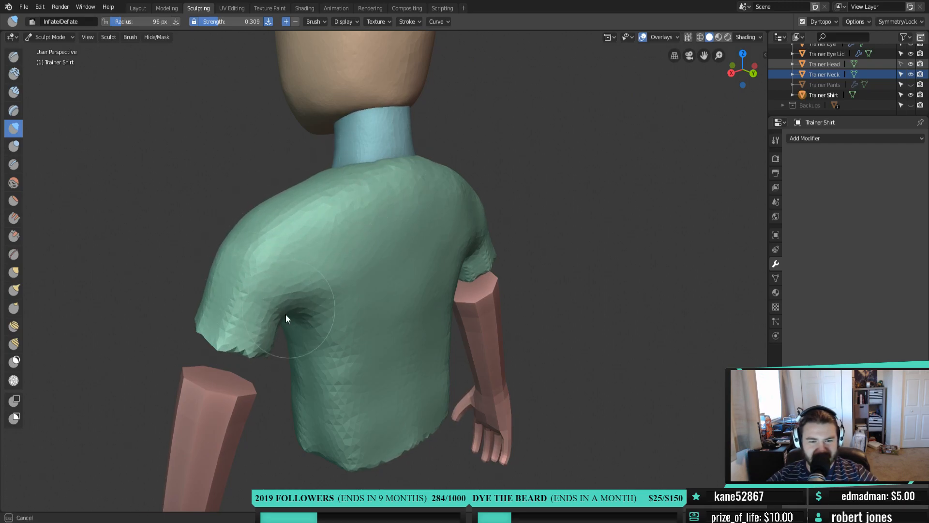
{"action": "mouse_move", "coordinate": [329, 298]}
{"action": "left_mouse_down"}
{"action": "mouse_move", "coordinate": [346, 282]}
{"action": "mouse_move", "coordinate": [312, 251]}
{"action": "left_mouse_up"}
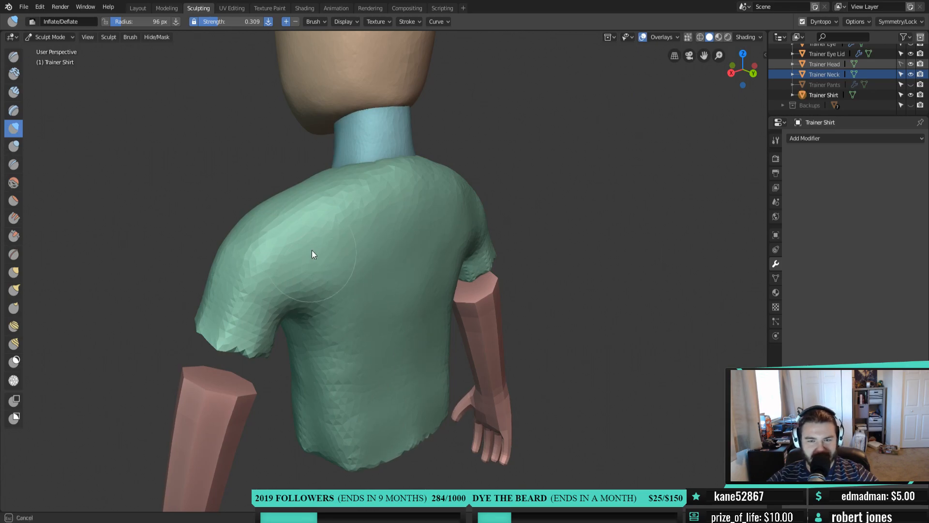
{"action": "left_click_drag", "start_coordinate": [339, 214], "coordinate": [373, 235]}
{"action": "mouse_move", "coordinate": [242, 290]}
{"action": "middle_mouse_down"}
{"action": "mouse_move", "coordinate": [519, 280]}
{"action": "mouse_move", "coordinate": [438, 269]}
{"action": "middle_mouse_up"}
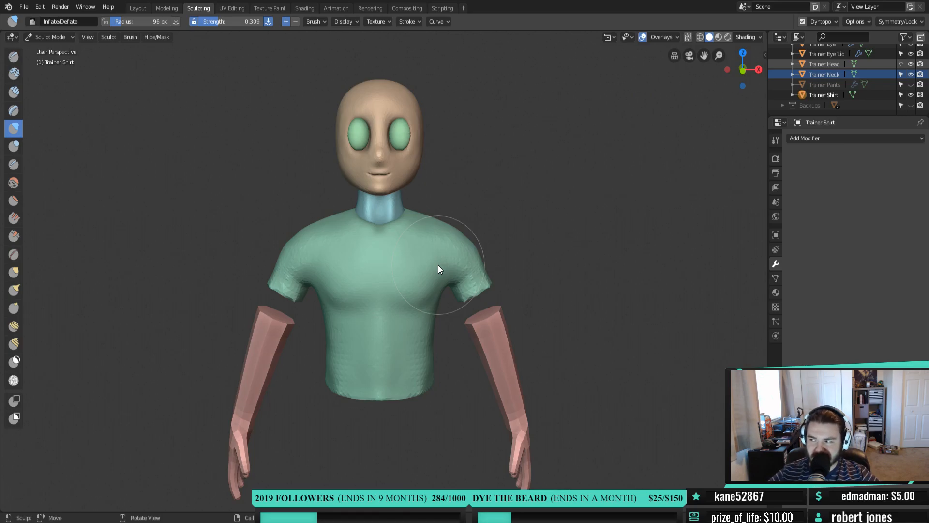
Switch to the Grab brush at a 155 px radius and adjust the outer and inner sleeve hem corners from the back view
{"action": "middle_click_drag", "start_coordinate": [437, 265], "coordinate": [284, 261]}
{"action": "scroll", "coordinate": [291, 264], "scroll_direction": "up", "scroll_amount": 2}
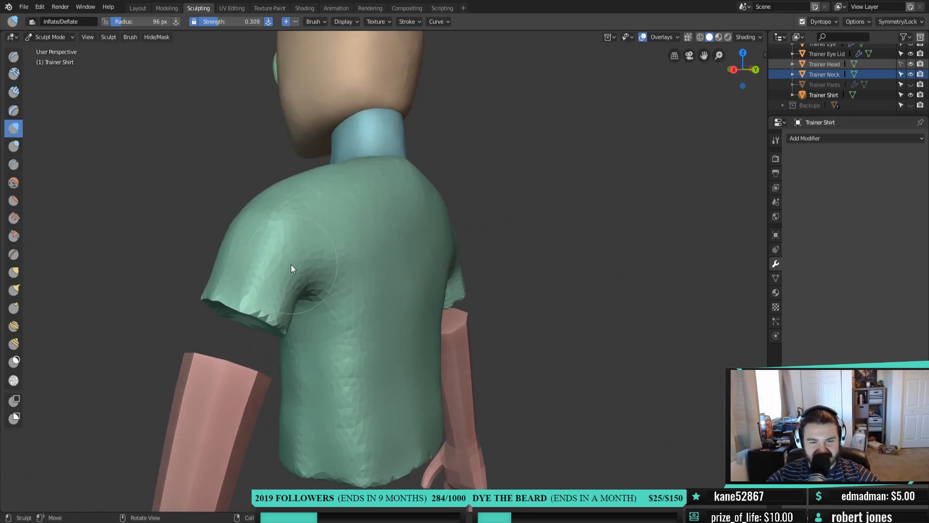
{"action": "key", "text": "ctrl+KP_1"}
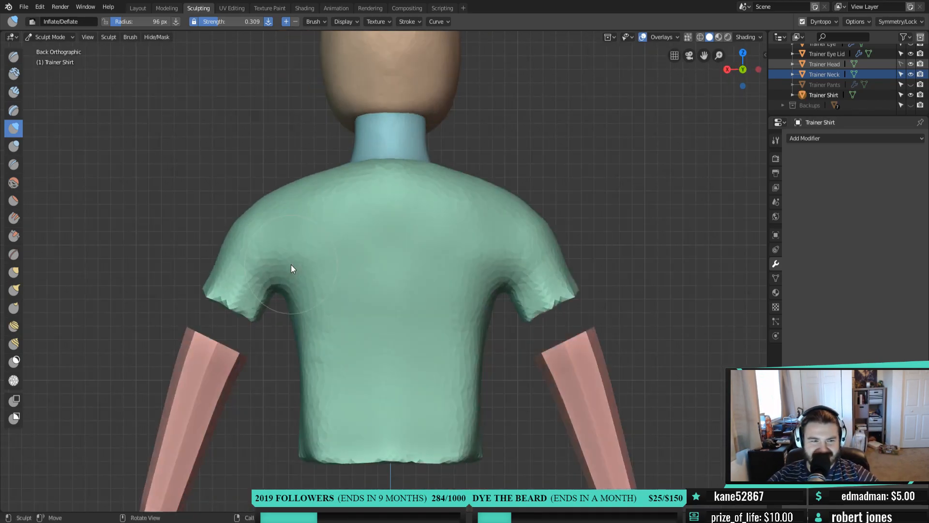
{"action": "key", "text": "g"}
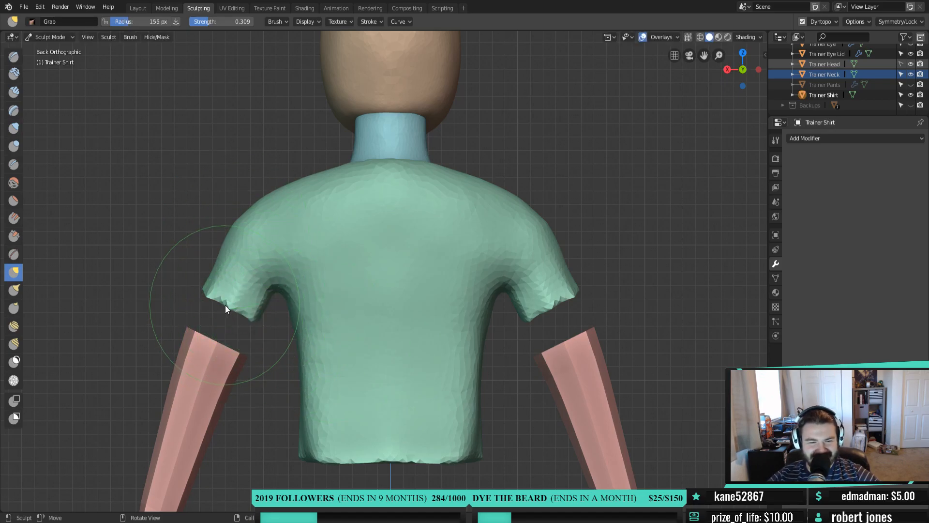
{"action": "mouse_move", "coordinate": [211, 272]}
{"action": "left_mouse_down"}
{"action": "mouse_move", "coordinate": [222, 259]}
{"action": "mouse_move", "coordinate": [214, 256]}
{"action": "mouse_move", "coordinate": [199, 279]}
{"action": "left_mouse_up"}
{"action": "left_click_drag", "start_coordinate": [260, 311], "coordinate": [256, 320]}
Reshape the front and back edges of the sleeve opening with the Grab brush from the right side view
{"action": "mouse_move", "coordinate": [256, 320]}
{"action": "middle_mouse_down"}
{"action": "mouse_move", "coordinate": [363, 297]}
{"action": "mouse_move", "coordinate": [394, 343]}
{"action": "mouse_move", "coordinate": [360, 315]}
{"action": "middle_mouse_up"}
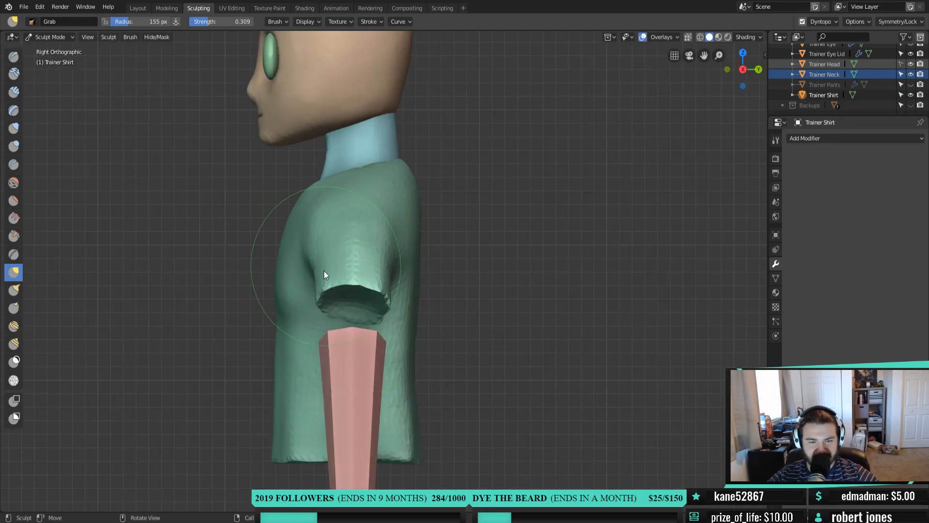
{"action": "left_click_drag", "start_coordinate": [316, 293], "coordinate": [312, 295]}
{"action": "left_click_drag", "start_coordinate": [390, 300], "coordinate": [393, 303]}
{"action": "left_click_drag", "start_coordinate": [322, 313], "coordinate": [327, 315]}
{"action": "mouse_move", "coordinate": [377, 325]}
{"action": "middle_mouse_down"}
{"action": "mouse_move", "coordinate": [337, 290]}
{"action": "mouse_move", "coordinate": [238, 297]}
{"action": "mouse_move", "coordinate": [365, 291]}
{"action": "mouse_move", "coordinate": [473, 325]}
{"action": "mouse_move", "coordinate": [448, 233]}
{"action": "mouse_move", "coordinate": [394, 238]}
{"action": "mouse_move", "coordinate": [387, 304]}
{"action": "mouse_move", "coordinate": [416, 320]}
{"action": "mouse_move", "coordinate": [468, 327]}
{"action": "mouse_move", "coordinate": [430, 327]}
{"action": "middle_mouse_up"}
Switch to the SculptDraw brush at a 45 px radius and build up a raised collar rim along the front of the neckline
{"action": "middle_click_drag", "start_coordinate": [457, 272], "coordinate": [304, 311]}
{"action": "scroll", "coordinate": [411, 295], "scroll_direction": "up", "scroll_amount": 5}
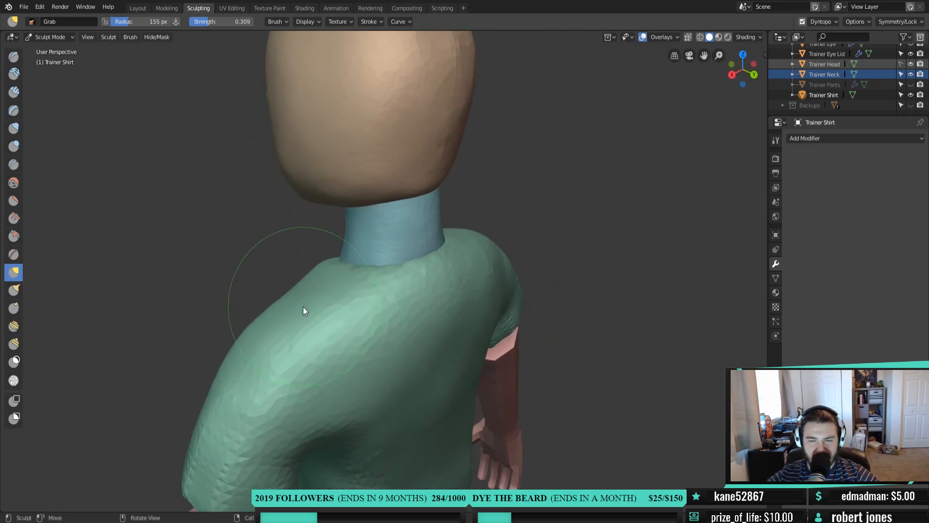
{"action": "mouse_move", "coordinate": [303, 310]}
{"action": "middle_mouse_down"}
{"action": "mouse_move", "coordinate": [340, 338]}
{"action": "mouse_move", "coordinate": [429, 318]}
{"action": "mouse_move", "coordinate": [438, 350]}
{"action": "mouse_move", "coordinate": [554, 243]}
{"action": "mouse_move", "coordinate": [451, 265]}
{"action": "middle_mouse_up"}
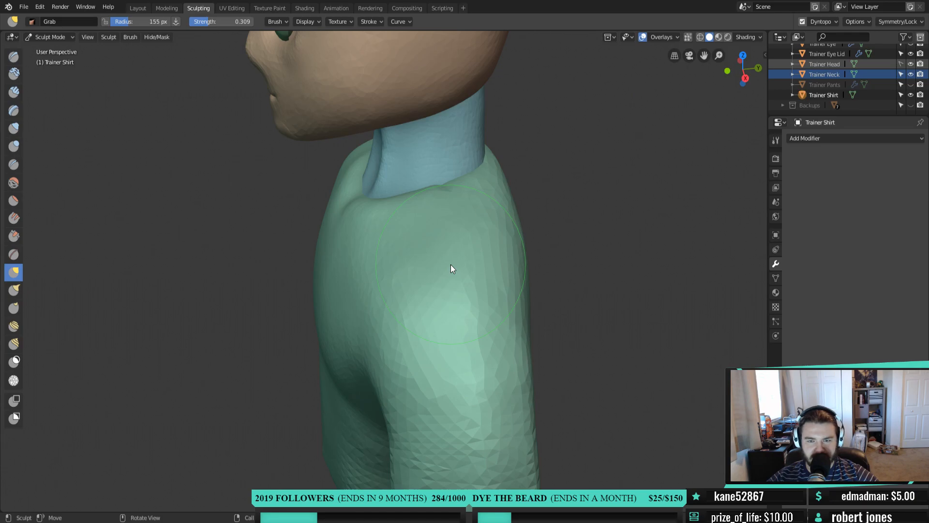
{"action": "key", "text": "x"}
{"action": "key", "text": "f"}
{"action": "left_click", "coordinate": [395, 238]}
{"action": "middle_click_drag", "start_coordinate": [453, 214], "coordinate": [400, 216]}
{"action": "scroll", "coordinate": [453, 216], "scroll_direction": "up", "scroll_amount": 4}
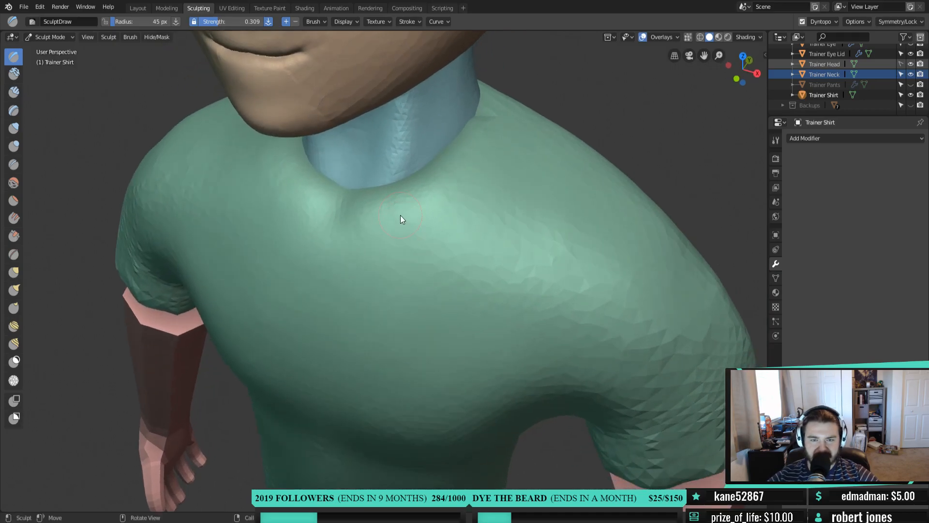
{"action": "left_click_drag", "start_coordinate": [486, 117], "coordinate": [462, 142]}
{"action": "left_click_drag", "start_coordinate": [457, 140], "coordinate": [383, 193]}
{"action": "mouse_move", "coordinate": [492, 99]}
{"action": "left_mouse_down"}
{"action": "mouse_move", "coordinate": [445, 140]}
{"action": "mouse_move", "coordinate": [419, 185]}
{"action": "left_mouse_up"}
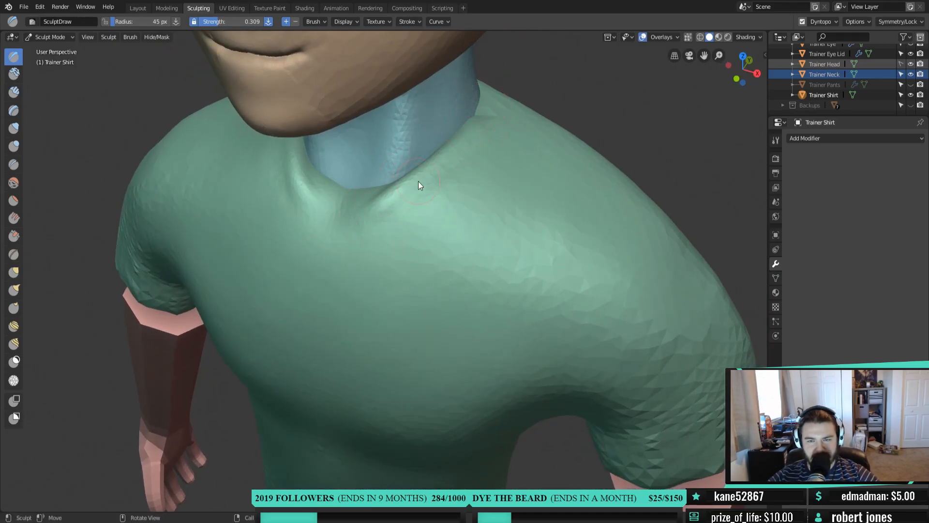
Extend the raised collar rim over the side of the neck and around towards the back with SculptDraw
{"action": "middle_click_drag", "start_coordinate": [500, 83], "coordinate": [419, 179]}
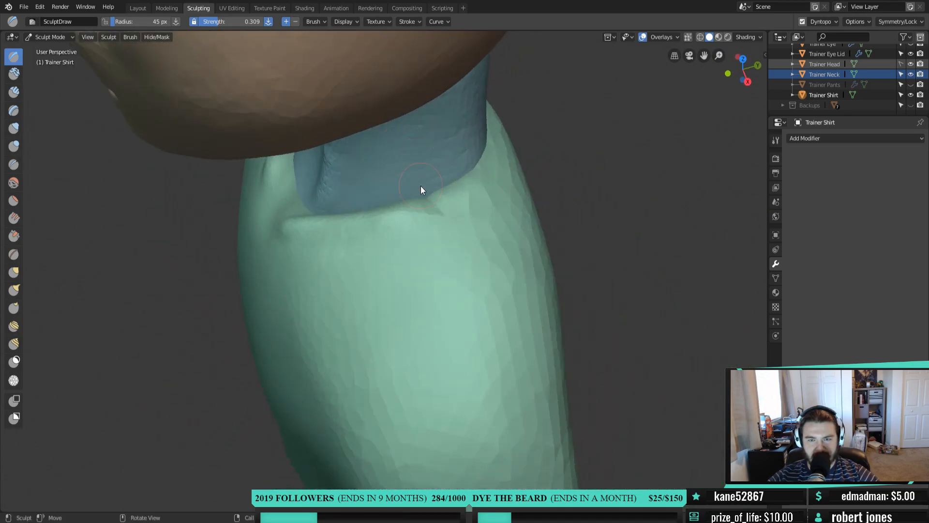
{"action": "left_click_drag", "start_coordinate": [397, 214], "coordinate": [477, 177]}
{"action": "middle_click_drag", "start_coordinate": [503, 106], "coordinate": [410, 193]}
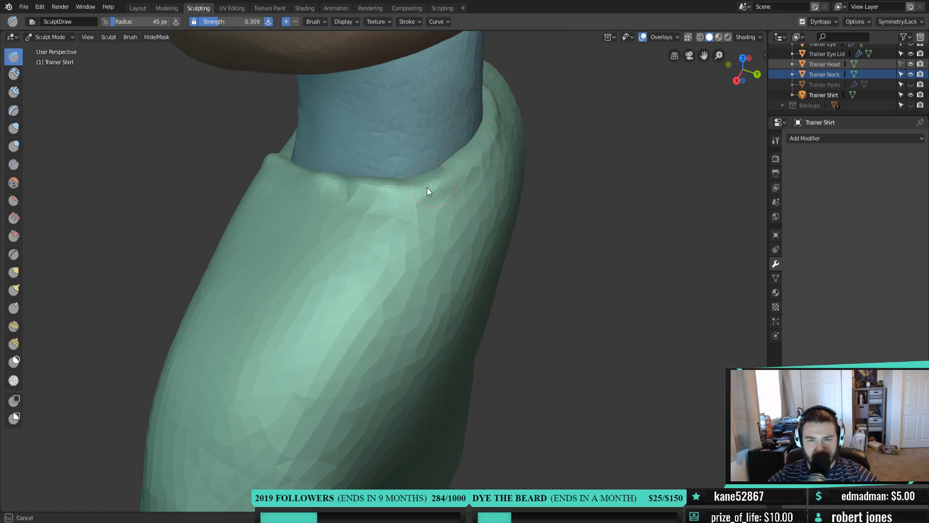
{"action": "left_click_drag", "start_coordinate": [496, 130], "coordinate": [383, 199]}
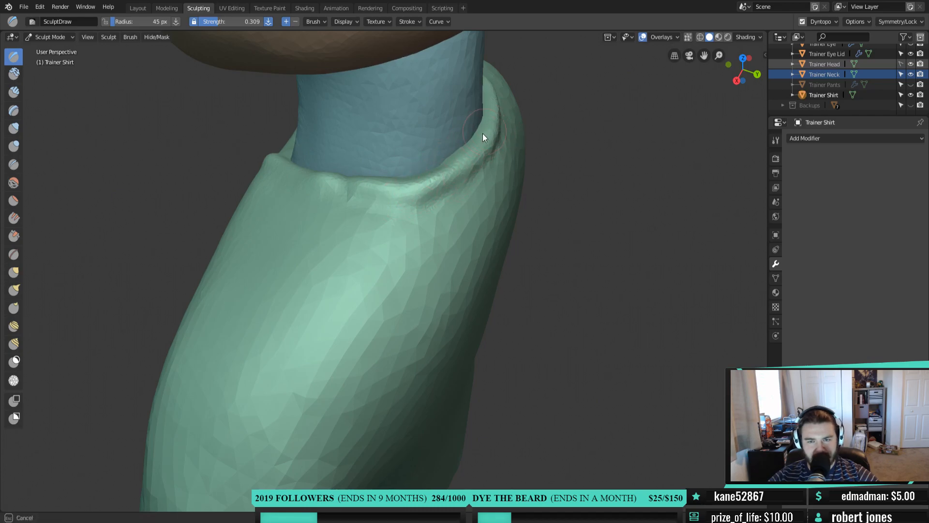
{"action": "mouse_move", "coordinate": [439, 175]}
{"action": "middle_mouse_down"}
{"action": "mouse_move", "coordinate": [385, 230]}
{"action": "mouse_move", "coordinate": [473, 176]}
{"action": "middle_mouse_up"}
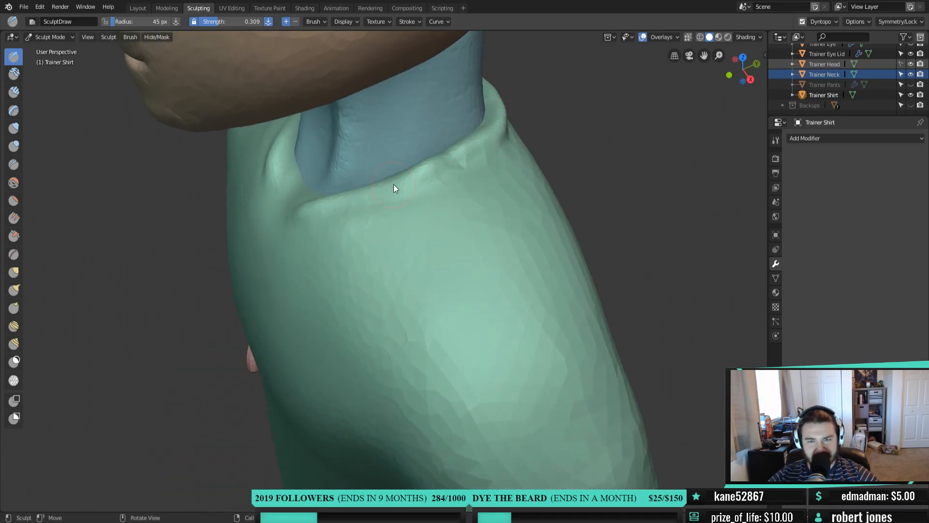
Thicken the front collar rim with SculptDraw, bringing both sides down to a V-shaped point at the centre of the chest
{"action": "middle_click_drag", "start_coordinate": [310, 192], "coordinate": [475, 105]}
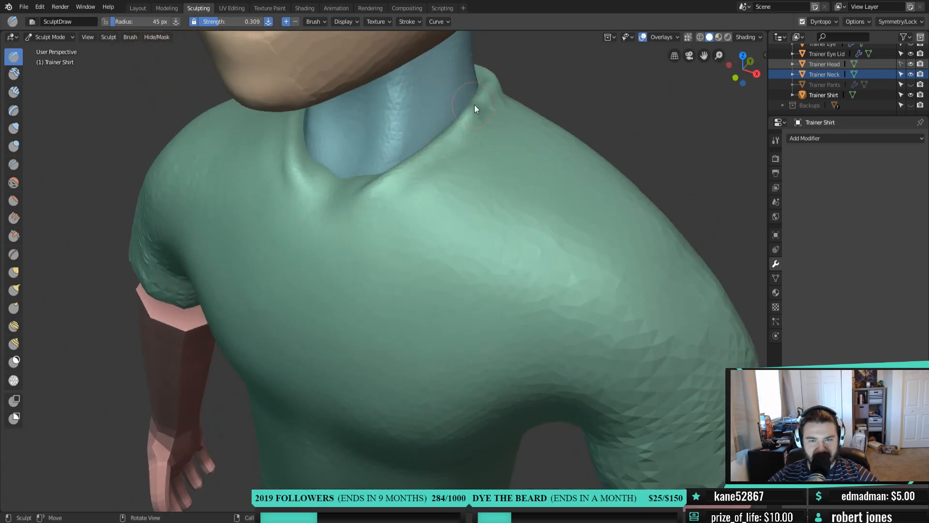
{"action": "left_click_drag", "start_coordinate": [466, 113], "coordinate": [353, 196]}
{"action": "left_click_drag", "start_coordinate": [442, 136], "coordinate": [341, 204]}
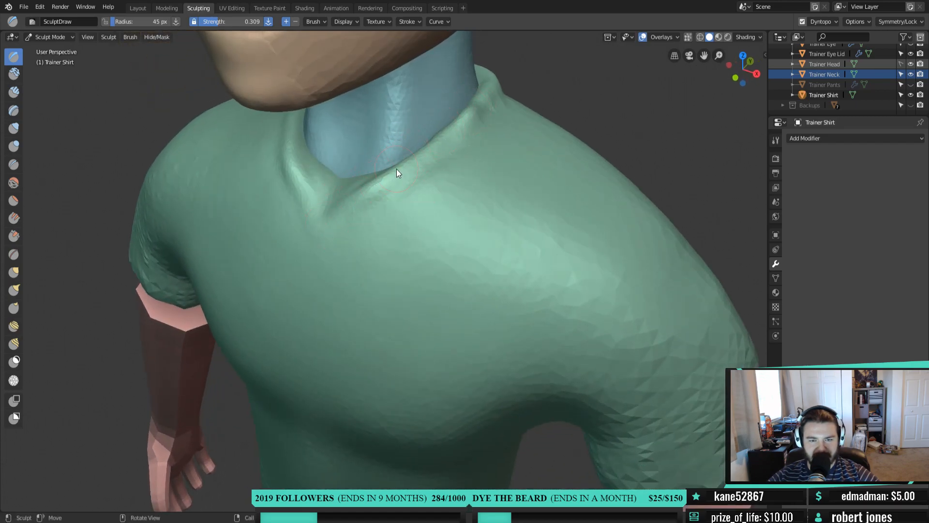
Thicken the collar rim with SculptDraw from near the V-point up the front and along the side of the neck
{"action": "left_click_drag", "start_coordinate": [468, 125], "coordinate": [382, 198]}
{"action": "left_click_drag", "start_coordinate": [486, 100], "coordinate": [388, 181]}
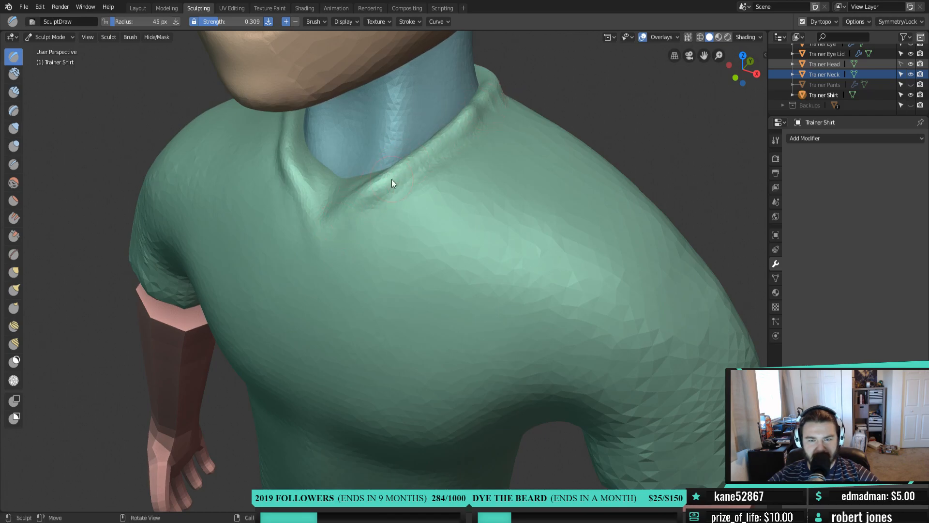
{"action": "middle_click_drag", "start_coordinate": [427, 161], "coordinate": [387, 188]}
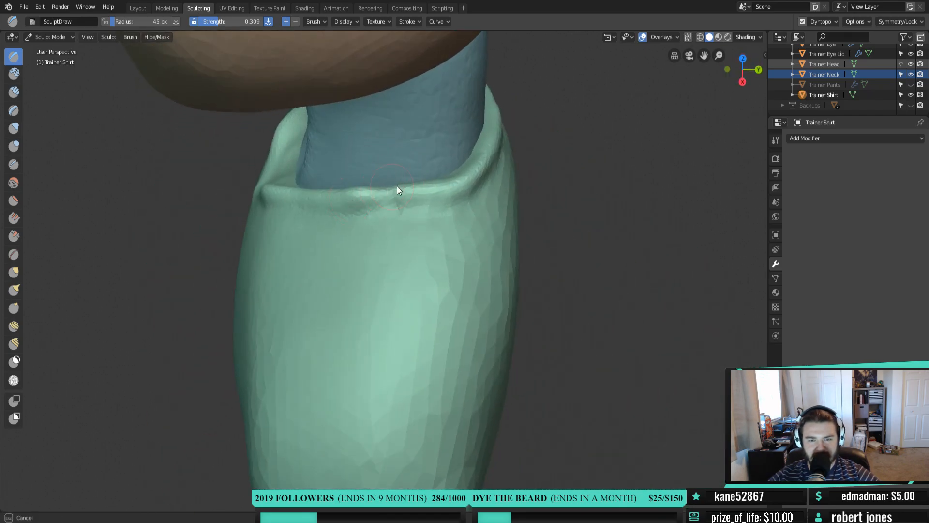
{"action": "left_click_drag", "start_coordinate": [436, 207], "coordinate": [500, 112]}
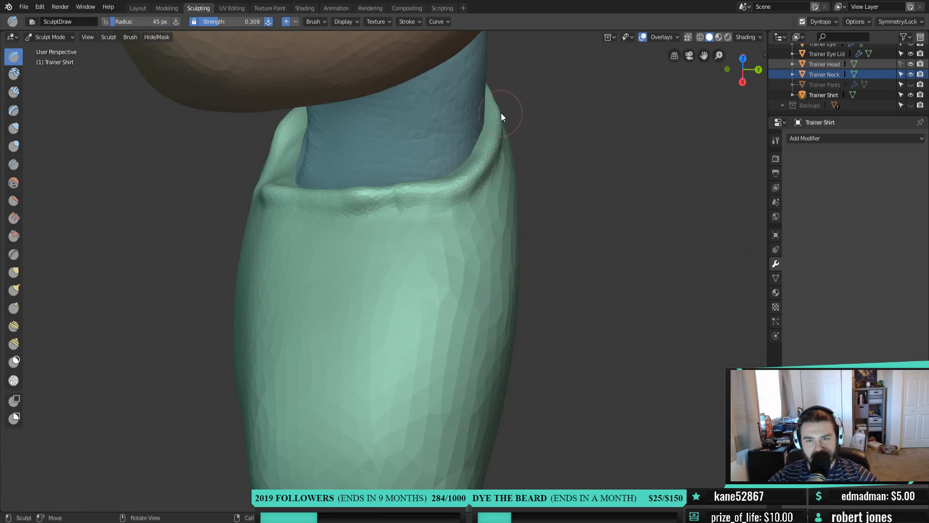
{"action": "mouse_move", "coordinate": [499, 127]}
{"action": "middle_mouse_down"}
{"action": "mouse_move", "coordinate": [499, 140]}
{"action": "mouse_move", "coordinate": [429, 159]}
{"action": "mouse_move", "coordinate": [471, 118]}
{"action": "middle_mouse_up"}
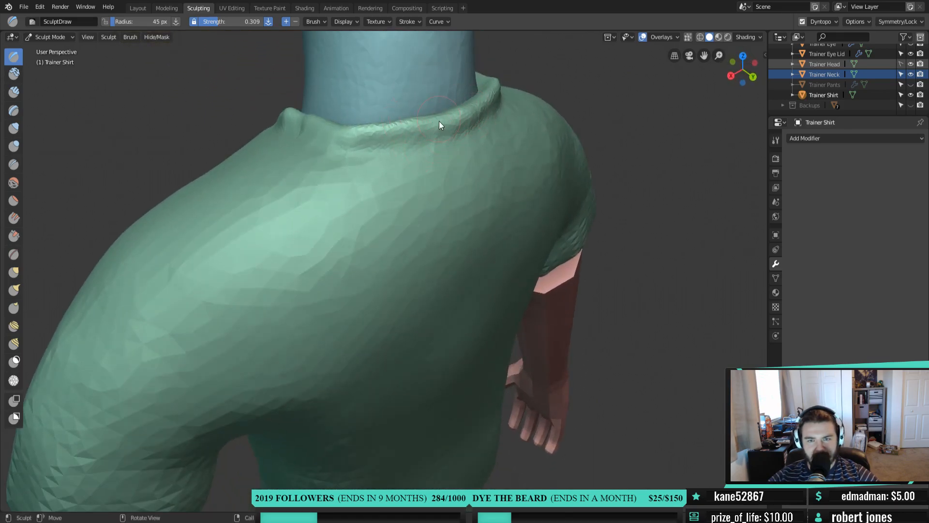
Even out the collar rim along the side and back of the neck, then reinforce its front edge down to the V
{"action": "mouse_move", "coordinate": [343, 149]}
{"action": "middle_mouse_down"}
{"action": "mouse_move", "coordinate": [468, 137]}
{"action": "mouse_move", "coordinate": [490, 126]}
{"action": "middle_mouse_up"}
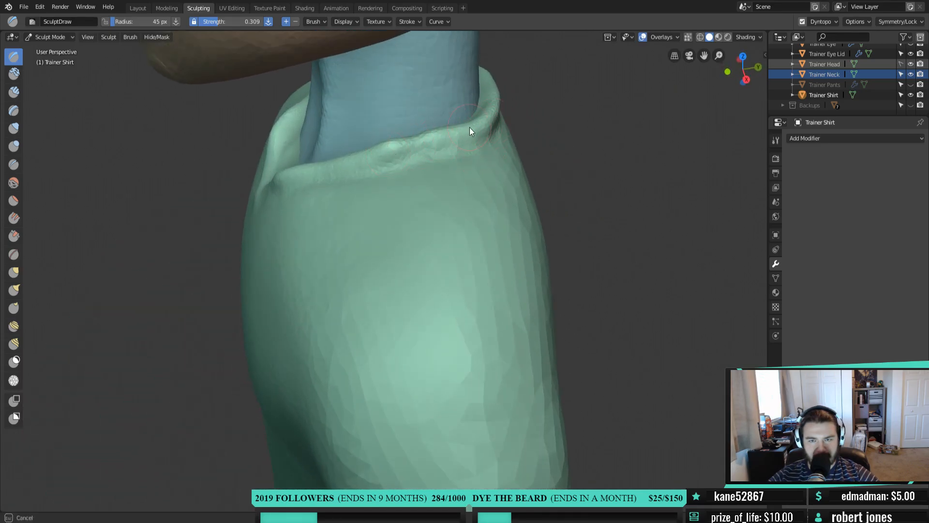
{"action": "mouse_move", "coordinate": [396, 146]}
{"action": "left_mouse_down"}
{"action": "mouse_move", "coordinate": [477, 135]}
{"action": "mouse_move", "coordinate": [370, 155]}
{"action": "mouse_move", "coordinate": [445, 151]}
{"action": "left_mouse_up"}
{"action": "middle_click_drag", "start_coordinate": [501, 140], "coordinate": [443, 111]}
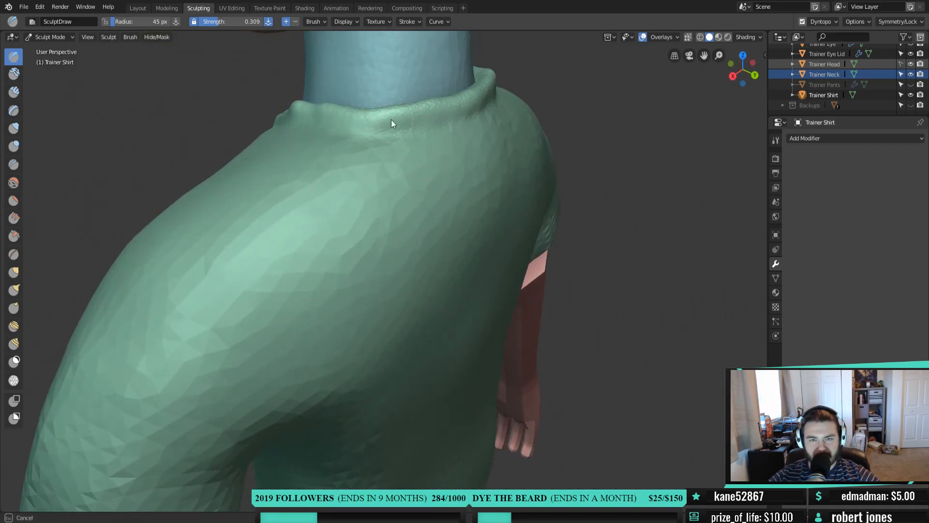
{"action": "mouse_move", "coordinate": [399, 143]}
{"action": "middle_mouse_down"}
{"action": "mouse_move", "coordinate": [444, 147]}
{"action": "mouse_move", "coordinate": [536, 121]}
{"action": "middle_mouse_up"}
{"action": "left_click_drag", "start_coordinate": [461, 107], "coordinate": [361, 181]}
{"action": "mouse_move", "coordinate": [366, 180]}
{"action": "middle_mouse_down"}
{"action": "mouse_move", "coordinate": [411, 178]}
{"action": "mouse_move", "coordinate": [396, 182]}
{"action": "middle_mouse_up"}
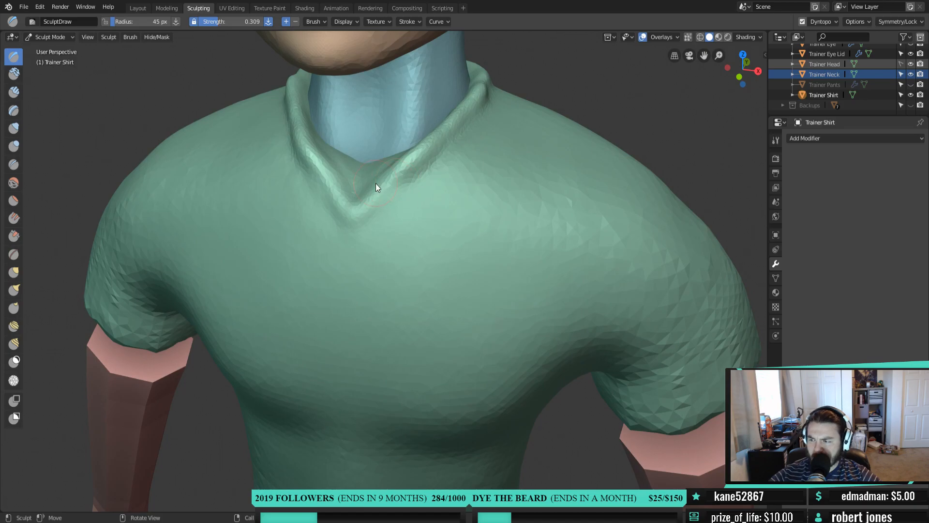
Switch to the Clay Strips brush at a 57 px radius and build a raised vertical placket strip below the collar's V-point
{"action": "middle_click_drag", "start_coordinate": [383, 328], "coordinate": [405, 318]}
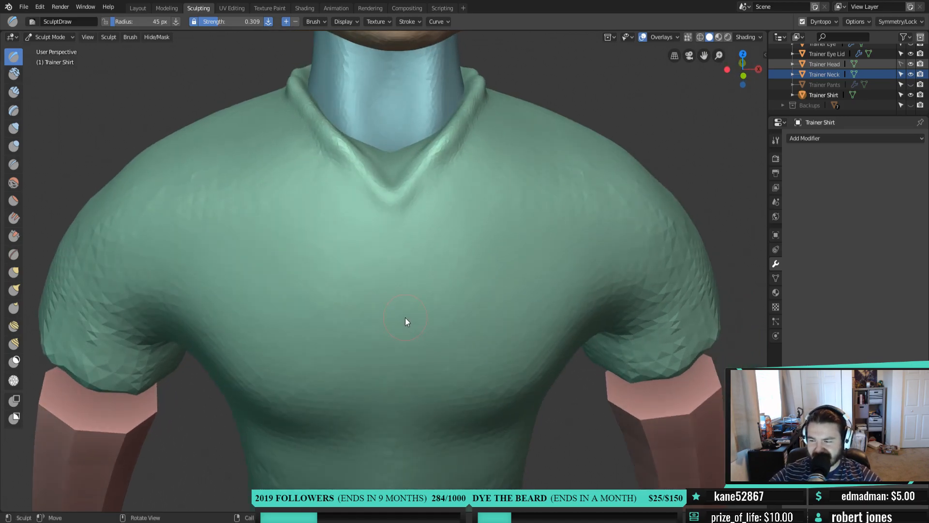
{"action": "middle_click_drag", "start_coordinate": [455, 304], "coordinate": [435, 347], "text": "shift"}
{"action": "scroll", "coordinate": [434, 347], "scroll_direction": "up", "scroll_amount": 2}
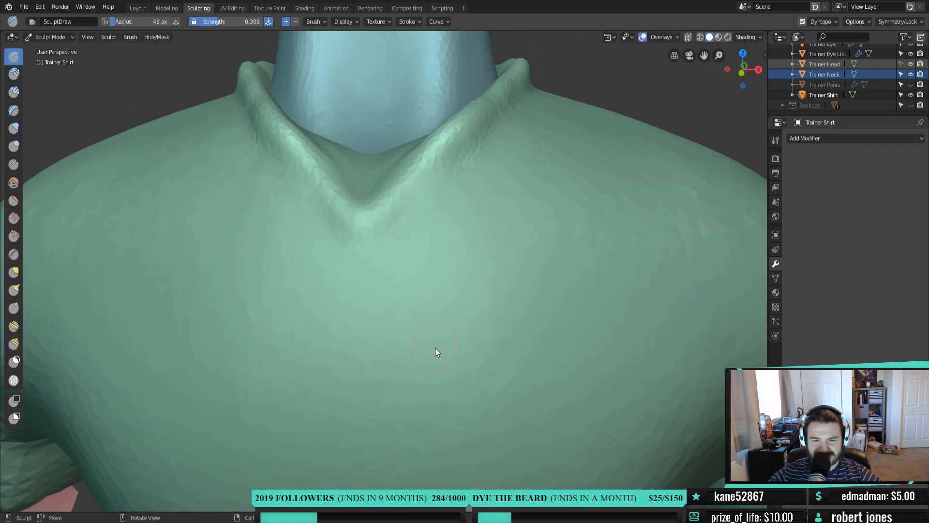
{"action": "scroll", "coordinate": [374, 289], "scroll_direction": "down", "scroll_amount": 3}
{"action": "key", "text": "shift+space"}
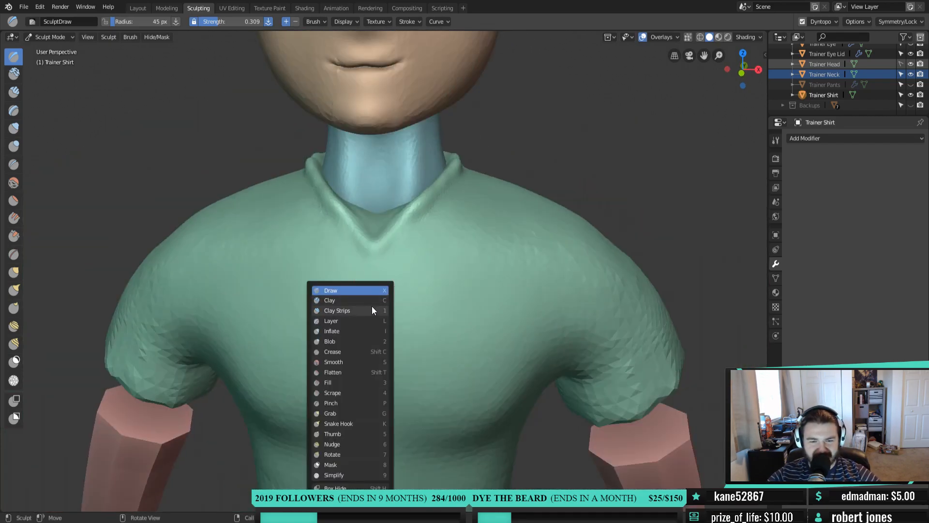
{"action": "left_click", "coordinate": [380, 310]}
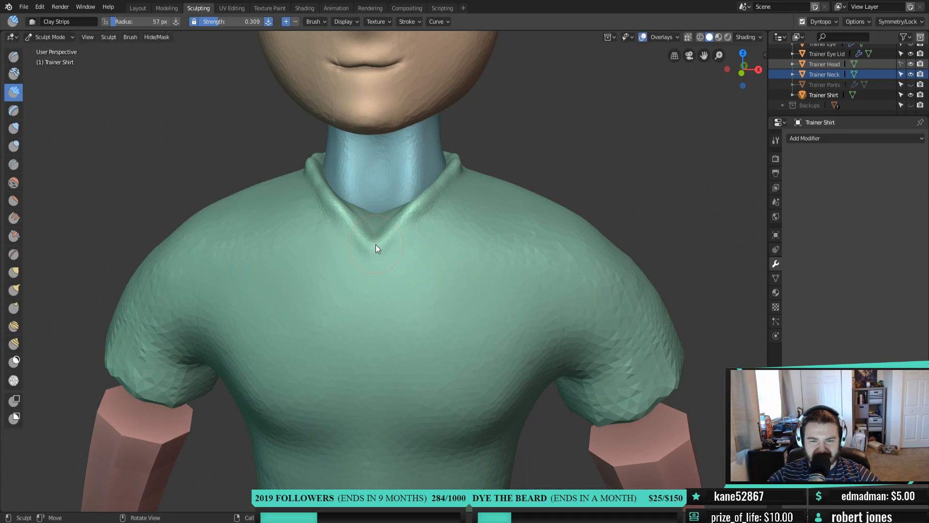
{"action": "scroll", "coordinate": [376, 254], "scroll_direction": "up", "scroll_amount": 2}
{"action": "scroll", "coordinate": [370, 254], "scroll_direction": "up", "scroll_amount": 2}
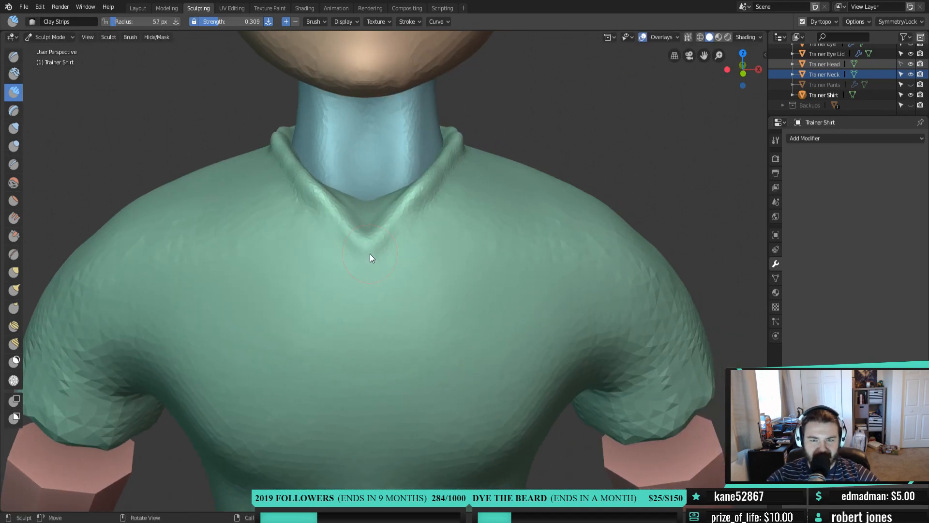
{"action": "mouse_move", "coordinate": [360, 312]}
{"action": "left_mouse_down"}
{"action": "mouse_move", "coordinate": [357, 239]}
{"action": "mouse_move", "coordinate": [373, 268]}
{"action": "mouse_move", "coordinate": [376, 234]}
{"action": "left_mouse_up"}
{"action": "mouse_move", "coordinate": [377, 290]}
{"action": "left_mouse_down"}
{"action": "mouse_move", "coordinate": [379, 233]}
{"action": "mouse_move", "coordinate": [358, 358]}
{"action": "mouse_move", "coordinate": [359, 220]}
{"action": "mouse_move", "coordinate": [350, 303]}
{"action": "left_mouse_up"}
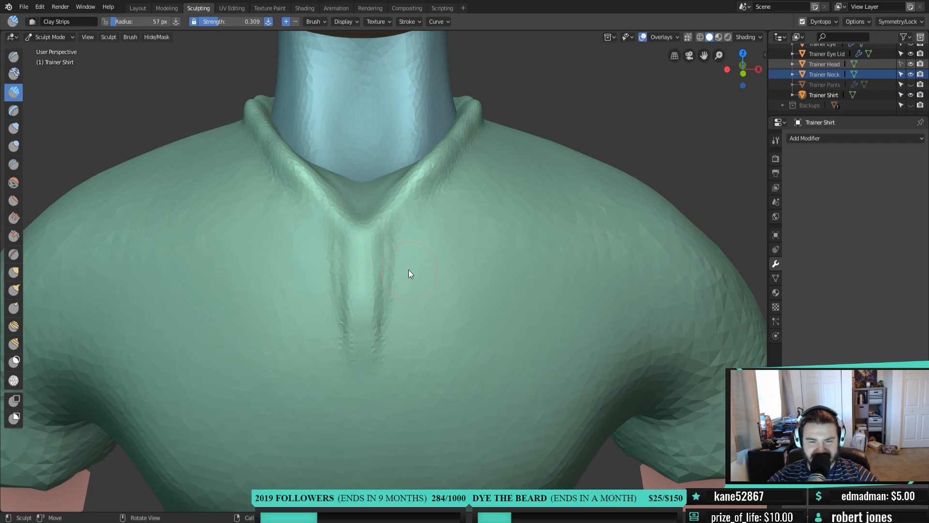
Smooth the placket strip and rework its side edges so that it blends softly into the chest
{"action": "left_click_drag", "start_coordinate": [387, 225], "coordinate": [379, 323], "text": "shift"}
{"action": "left_click_drag", "start_coordinate": [362, 234], "coordinate": [366, 232], "text": "shift"}
{"action": "middle_click_drag", "start_coordinate": [366, 232], "coordinate": [379, 282]}
{"action": "left_click_drag", "start_coordinate": [417, 264], "coordinate": [388, 338]}
{"action": "mouse_move", "coordinate": [420, 264]}
{"action": "left_mouse_down"}
{"action": "mouse_move", "coordinate": [388, 346]}
{"action": "mouse_move", "coordinate": [391, 332]}
{"action": "left_mouse_up"}
{"action": "mouse_move", "coordinate": [390, 297]}
{"action": "left_mouse_down", "text": "shift"}
{"action": "mouse_move", "coordinate": [381, 370]}
{"action": "mouse_move", "coordinate": [389, 378]}
{"action": "mouse_move", "coordinate": [402, 335]}
{"action": "left_mouse_up", "text": "shift"}
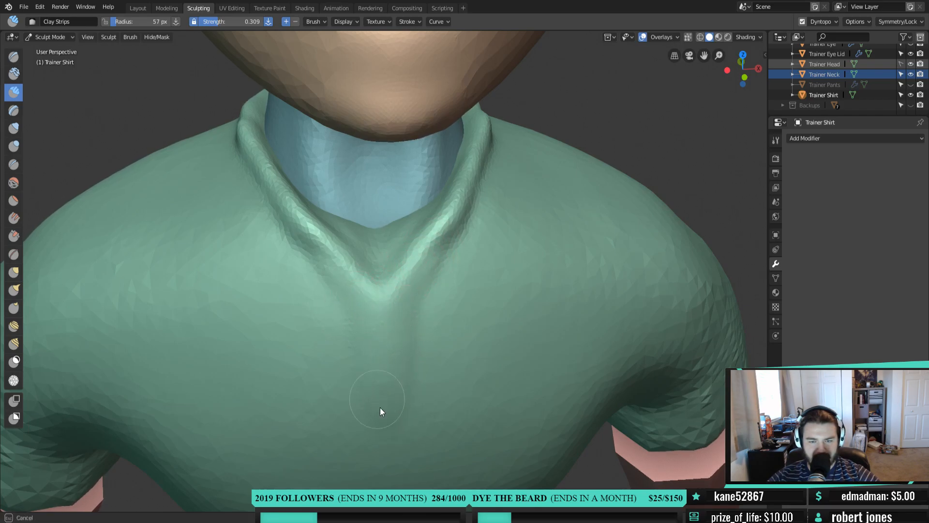
Set the SculptDraw brush to the Anchored stroke method with a constant falloff curve
{"action": "mouse_move", "coordinate": [385, 350]}
{"action": "middle_mouse_down"}
{"action": "mouse_move", "coordinate": [415, 314]}
{"action": "mouse_move", "coordinate": [331, 279]}
{"action": "mouse_move", "coordinate": [406, 295]}
{"action": "mouse_move", "coordinate": [374, 285]}
{"action": "middle_mouse_up"}
{"action": "scroll", "coordinate": [360, 291], "scroll_direction": "up", "scroll_amount": 4}
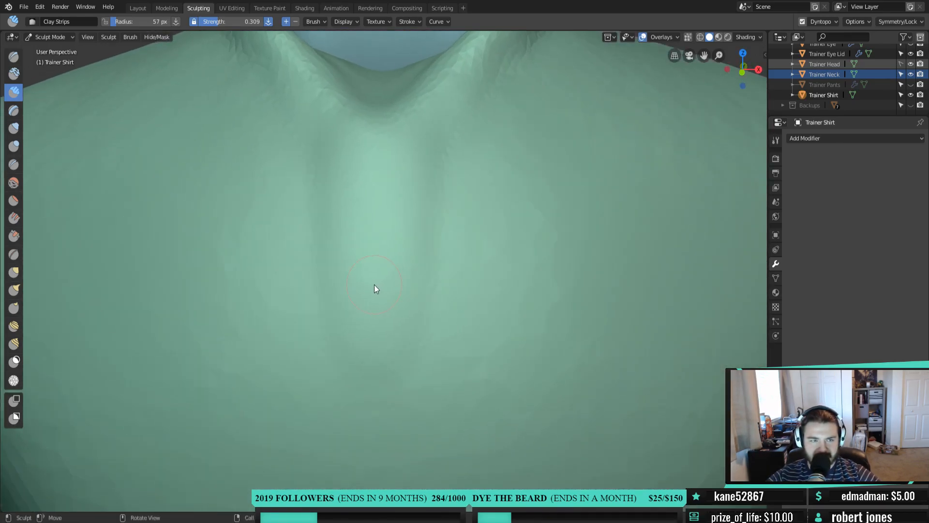
{"action": "left_click", "coordinate": [14, 56]}
{"action": "left_click", "coordinate": [408, 22]}
{"action": "left_click", "coordinate": [424, 42]}
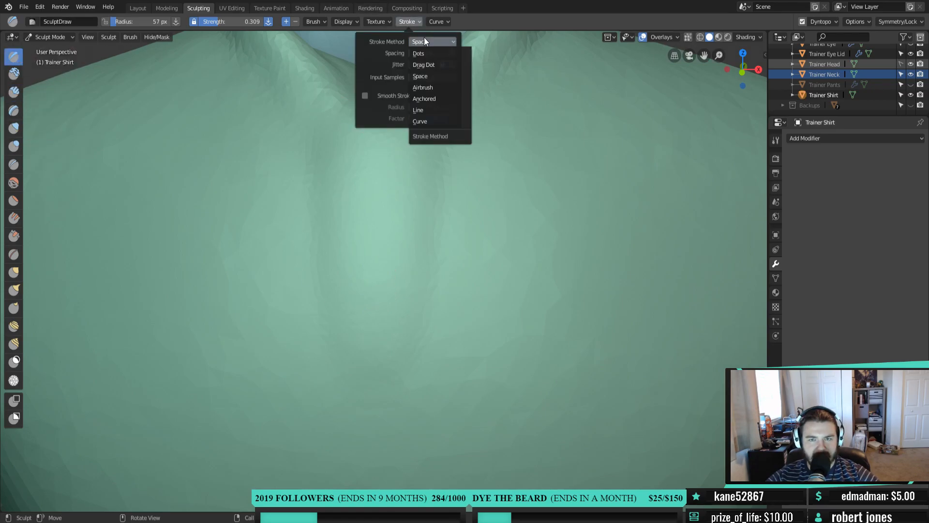
{"action": "left_click", "coordinate": [430, 99]}
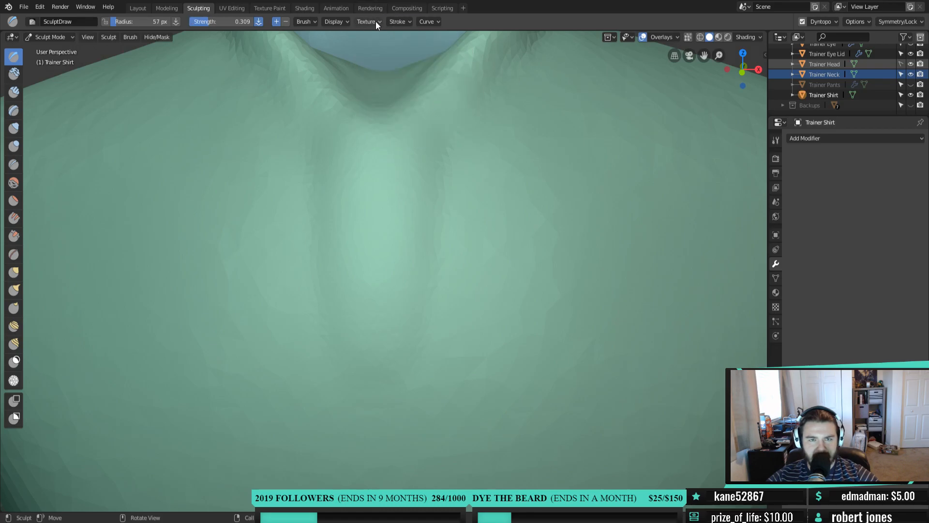
{"action": "left_click", "coordinate": [437, 21]}
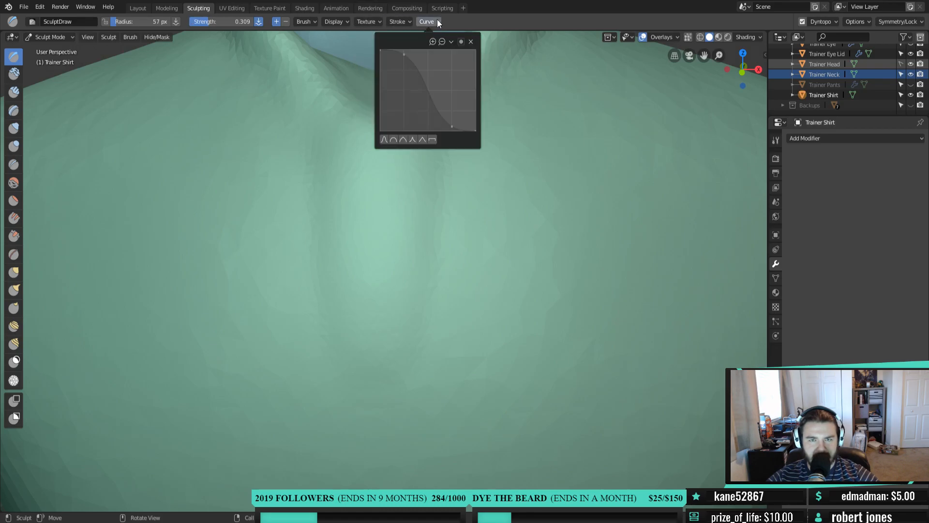
{"action": "left_click", "coordinate": [433, 140]}
Stamp two raised round buttons on the placket, one midway down and one above it below the collar
{"action": "mouse_move", "coordinate": [373, 281]}
{"action": "left_mouse_down"}
{"action": "mouse_move", "coordinate": [419, 285]}
{"action": "mouse_move", "coordinate": [406, 286]}
{"action": "left_mouse_up"}
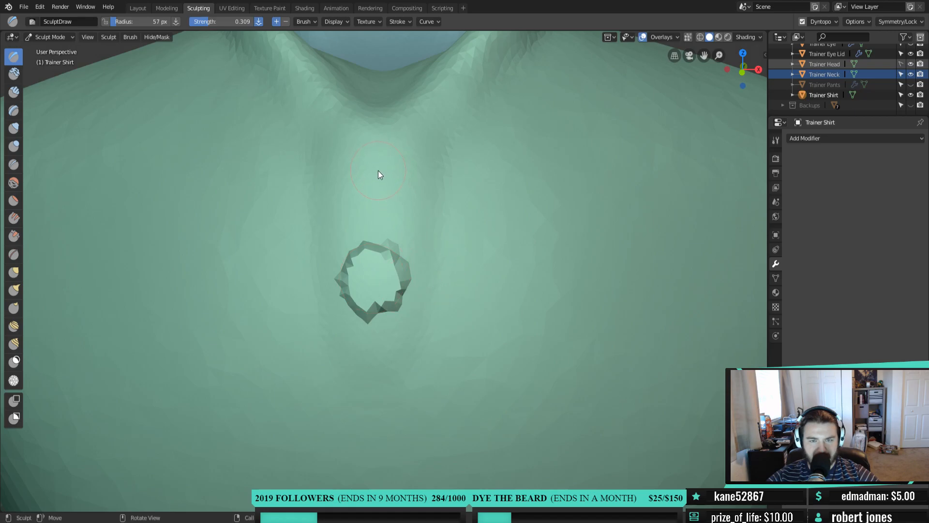
{"action": "left_click_drag", "start_coordinate": [375, 177], "coordinate": [406, 183]}
{"action": "mouse_move", "coordinate": [406, 183]}
{"action": "middle_mouse_down"}
{"action": "mouse_move", "coordinate": [552, 261]}
{"action": "mouse_move", "coordinate": [501, 255]}
{"action": "mouse_move", "coordinate": [315, 273]}
{"action": "mouse_move", "coordinate": [371, 287]}
{"action": "mouse_move", "coordinate": [402, 316]}
{"action": "mouse_move", "coordinate": [486, 322]}
{"action": "mouse_move", "coordinate": [419, 319]}
{"action": "middle_mouse_up"}
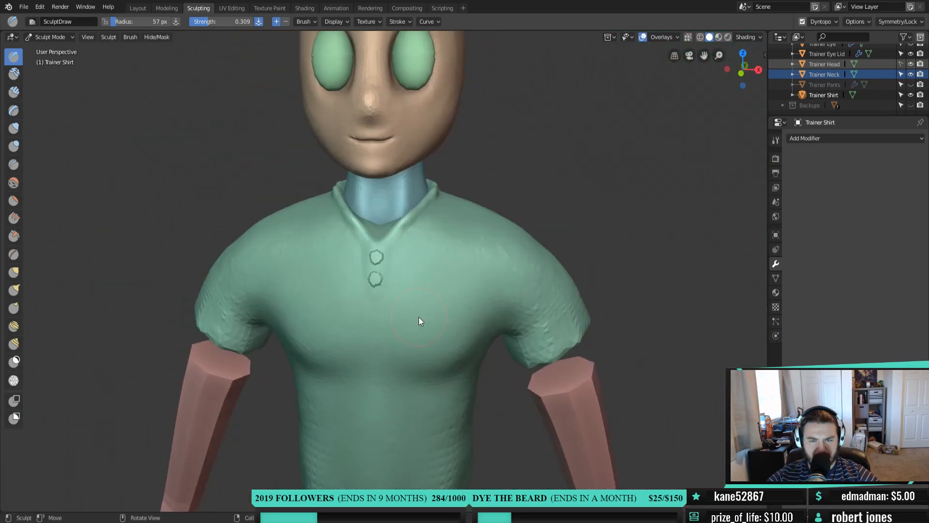
{"action": "scroll", "coordinate": [412, 321], "scroll_direction": "up", "scroll_amount": 8}
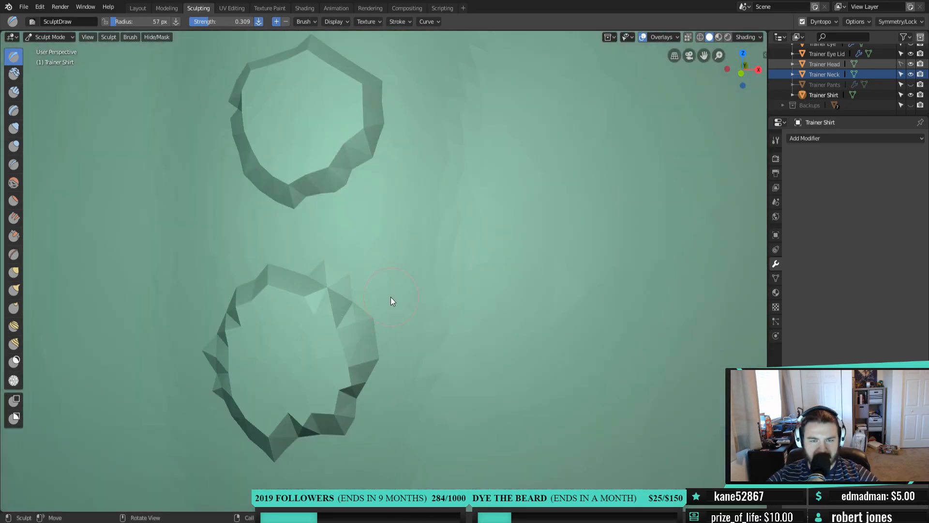
{"action": "middle_click_drag", "start_coordinate": [390, 297], "coordinate": [394, 309]}
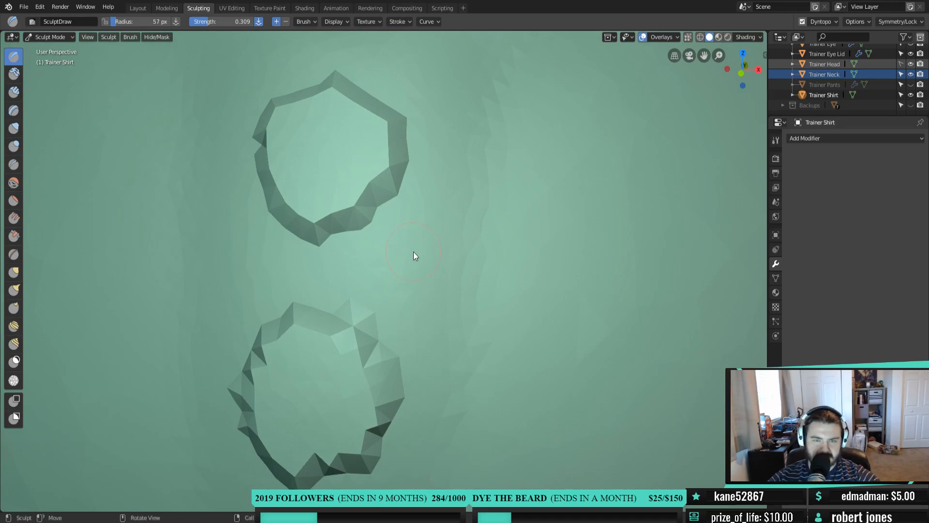
Switch to the Inflate brush and swell the lower and side edges of the upper button
{"action": "key", "text": "i"}
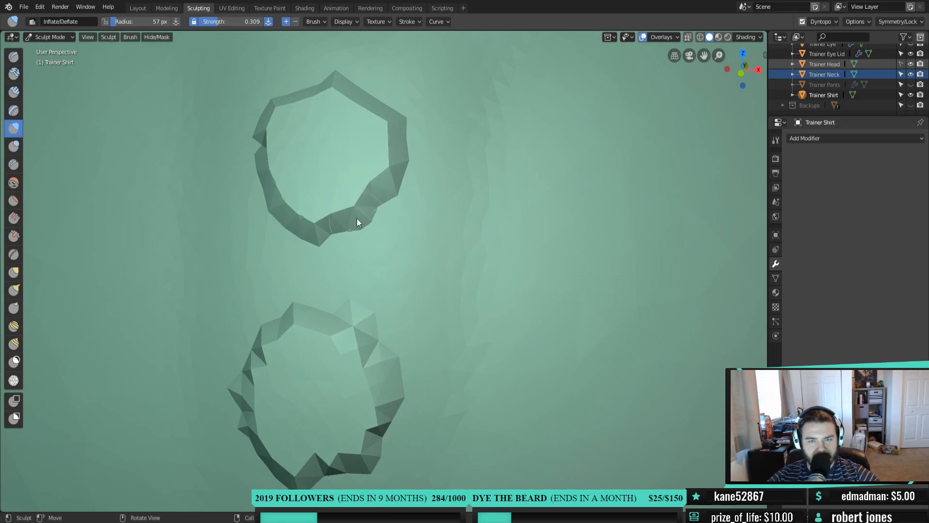
{"action": "mouse_move", "coordinate": [332, 229]}
{"action": "left_mouse_down"}
{"action": "mouse_move", "coordinate": [348, 214]}
{"action": "mouse_move", "coordinate": [306, 249]}
{"action": "mouse_move", "coordinate": [279, 208]}
{"action": "left_mouse_up"}
{"action": "mouse_move", "coordinate": [363, 213]}
{"action": "left_mouse_down"}
{"action": "mouse_move", "coordinate": [390, 157]}
{"action": "mouse_move", "coordinate": [385, 172]}
{"action": "mouse_move", "coordinate": [325, 83]}
{"action": "mouse_move", "coordinate": [334, 73]}
{"action": "left_mouse_up"}
Set SculptDraw's stroke method back to Space and return to the Inflate brush
{"action": "left_click", "coordinate": [415, 21]}
{"action": "left_click", "coordinate": [14, 56]}
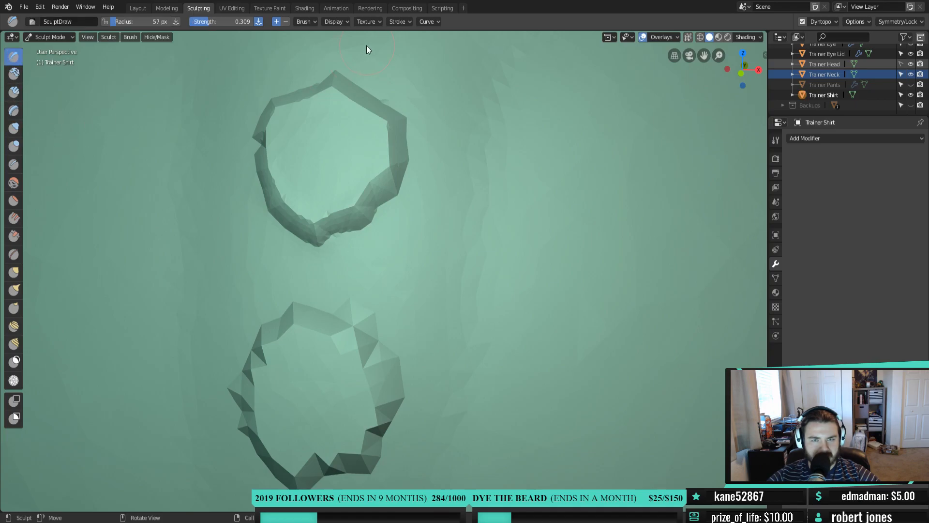
{"action": "left_click", "coordinate": [407, 23]}
{"action": "left_click", "coordinate": [414, 41]}
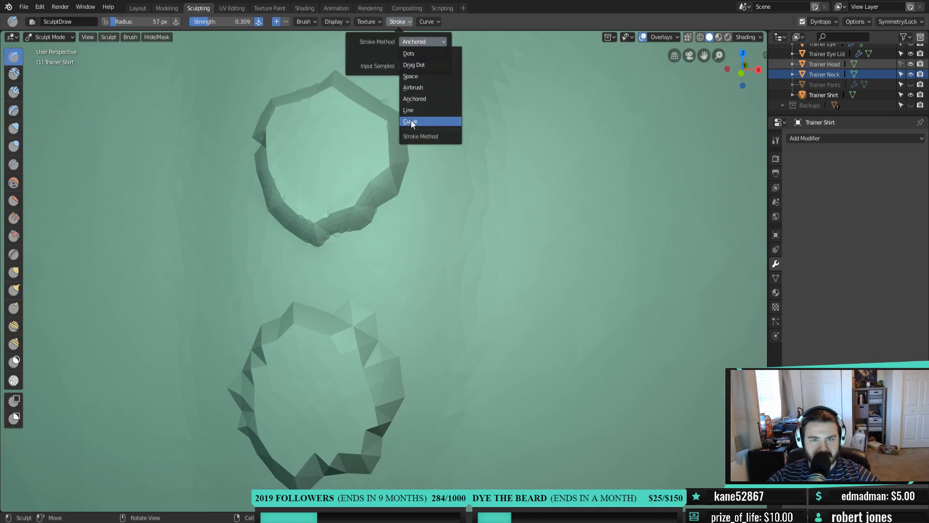
{"action": "left_click", "coordinate": [421, 77]}
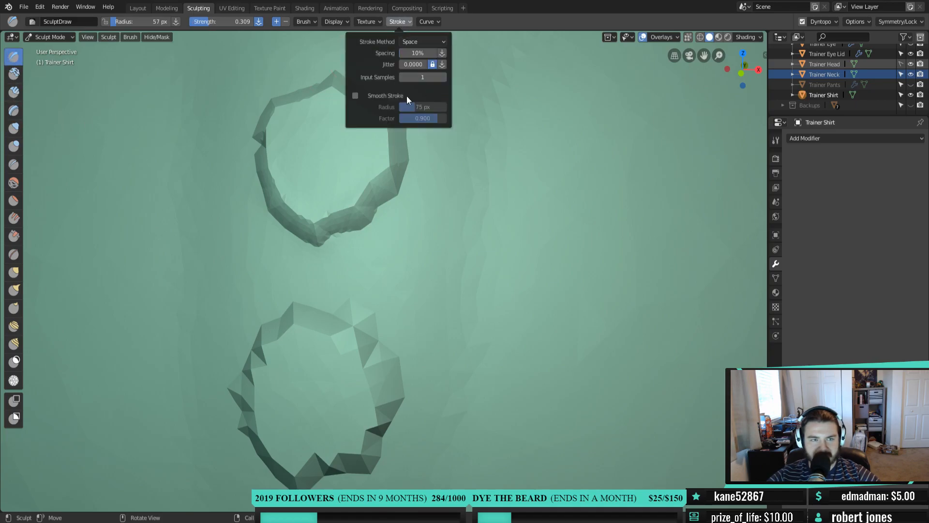
{"action": "left_click", "coordinate": [14, 127]}
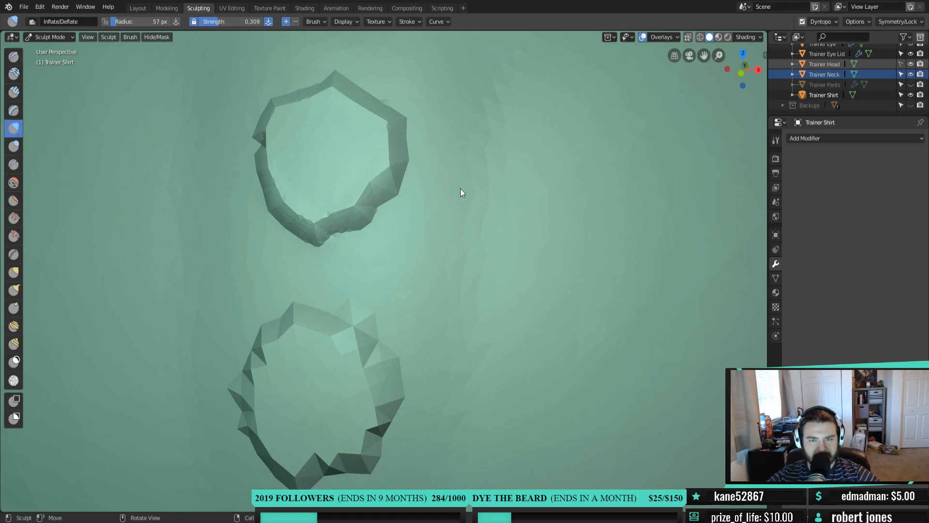
Round out the side and upper edges of the upper button with the Inflate brush
{"action": "mouse_move", "coordinate": [390, 187]}
{"action": "left_mouse_down"}
{"action": "mouse_move", "coordinate": [364, 216]}
{"action": "mouse_move", "coordinate": [324, 237]}
{"action": "mouse_move", "coordinate": [353, 234]}
{"action": "mouse_move", "coordinate": [391, 205]}
{"action": "mouse_move", "coordinate": [373, 210]}
{"action": "left_mouse_up"}
{"action": "left_click_drag", "start_coordinate": [390, 176], "coordinate": [395, 129]}
{"action": "middle_click_drag", "start_coordinate": [416, 127], "coordinate": [350, 249], "text": "shift"}
{"action": "mouse_move", "coordinate": [375, 280]}
{"action": "middle_mouse_down"}
{"action": "mouse_move", "coordinate": [371, 294]}
{"action": "mouse_move", "coordinate": [389, 254]}
{"action": "middle_mouse_up"}
{"action": "mouse_move", "coordinate": [401, 270]}
{"action": "left_mouse_down"}
{"action": "mouse_move", "coordinate": [355, 234]}
{"action": "mouse_move", "coordinate": [365, 234]}
{"action": "mouse_move", "coordinate": [404, 311]}
{"action": "left_mouse_up"}
{"action": "left_click_drag", "start_coordinate": [376, 240], "coordinate": [326, 211]}
{"action": "left_click_drag", "start_coordinate": [393, 246], "coordinate": [402, 314]}
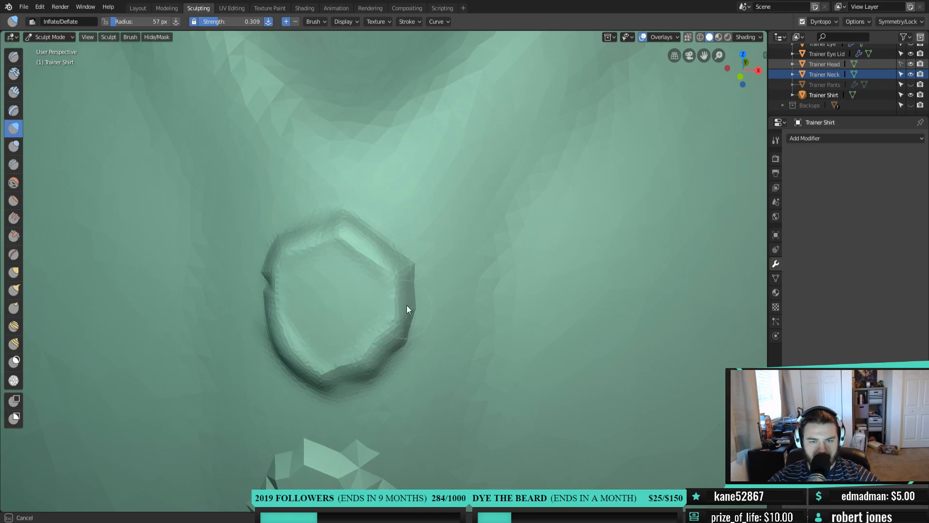
Refine the remaining rim and face of the upper button with Inflate and blend the jagged edges
{"action": "left_click_drag", "start_coordinate": [329, 383], "coordinate": [285, 280]}
{"action": "mouse_move", "coordinate": [274, 314]}
{"action": "left_mouse_down"}
{"action": "mouse_move", "coordinate": [321, 347]}
{"action": "mouse_move", "coordinate": [326, 286]}
{"action": "mouse_move", "coordinate": [358, 314]}
{"action": "mouse_move", "coordinate": [400, 297]}
{"action": "left_mouse_up"}
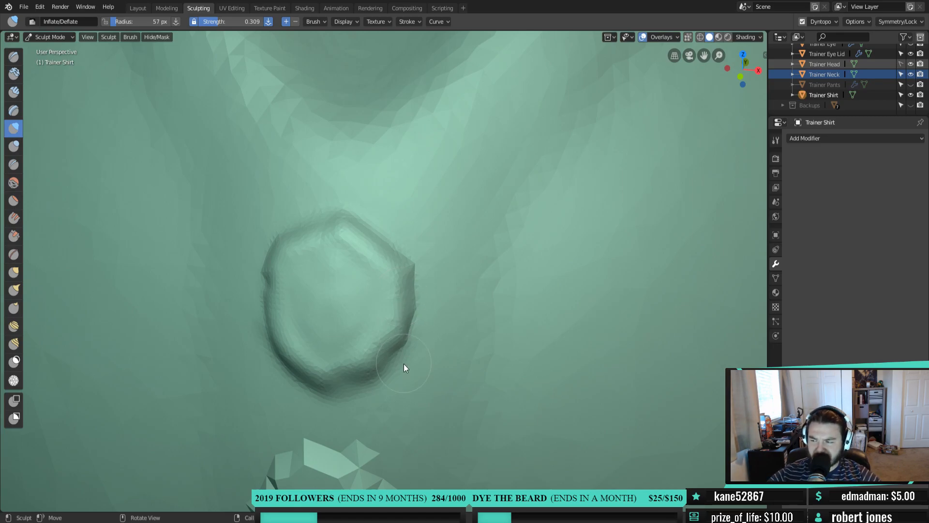
{"action": "scroll", "coordinate": [402, 367], "scroll_direction": "down", "scroll_amount": 4}
{"action": "middle_click_drag", "start_coordinate": [403, 366], "coordinate": [382, 353]}
{"action": "scroll", "coordinate": [308, 353], "scroll_direction": "up", "scroll_amount": 4}
{"action": "middle_click_drag", "start_coordinate": [308, 352], "coordinate": [420, 416], "text": "shift"}
{"action": "mouse_move", "coordinate": [505, 158]}
{"action": "left_mouse_down"}
{"action": "mouse_move", "coordinate": [384, 264]}
{"action": "mouse_move", "coordinate": [373, 253]}
{"action": "mouse_move", "coordinate": [349, 283]}
{"action": "mouse_move", "coordinate": [355, 321]}
{"action": "mouse_move", "coordinate": [364, 241]}
{"action": "left_mouse_up"}
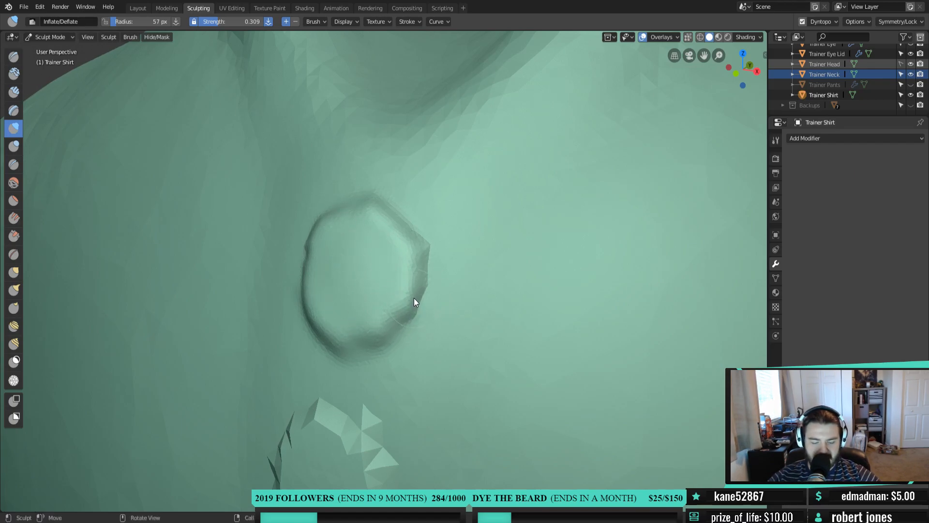
Switch to the Crease brush and sharpen the groove under the lower edge of the upper button
{"action": "key", "text": "shift+space"}
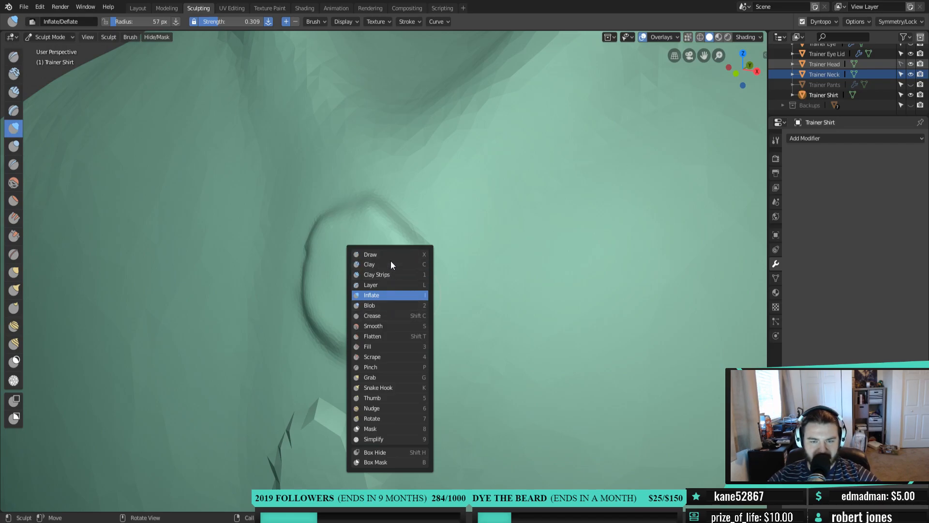
{"action": "left_click", "coordinate": [379, 315]}
{"action": "middle_click_drag", "start_coordinate": [402, 330], "coordinate": [410, 325]}
{"action": "middle_click_drag", "start_coordinate": [425, 292], "coordinate": [407, 286]}
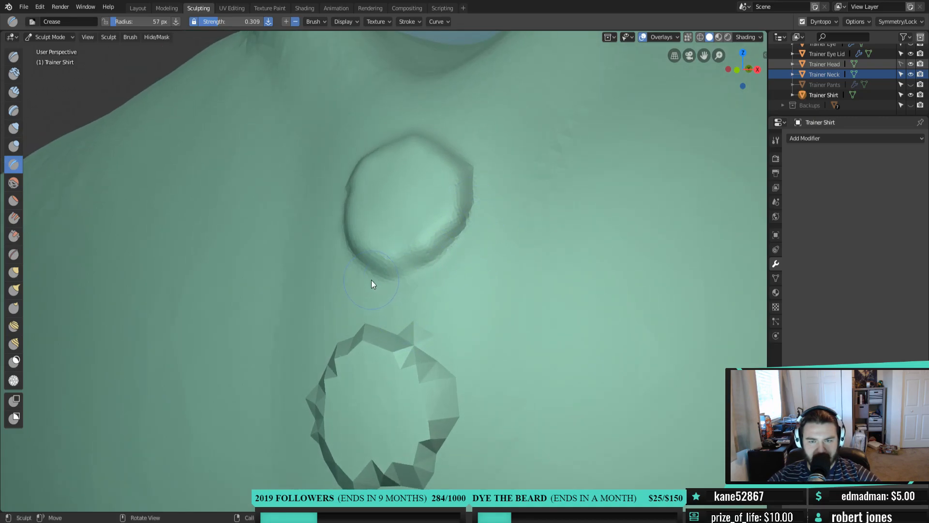
{"action": "mouse_move", "coordinate": [386, 277]}
{"action": "left_mouse_down"}
{"action": "mouse_move", "coordinate": [423, 267]}
{"action": "mouse_move", "coordinate": [460, 233]}
{"action": "left_mouse_up"}
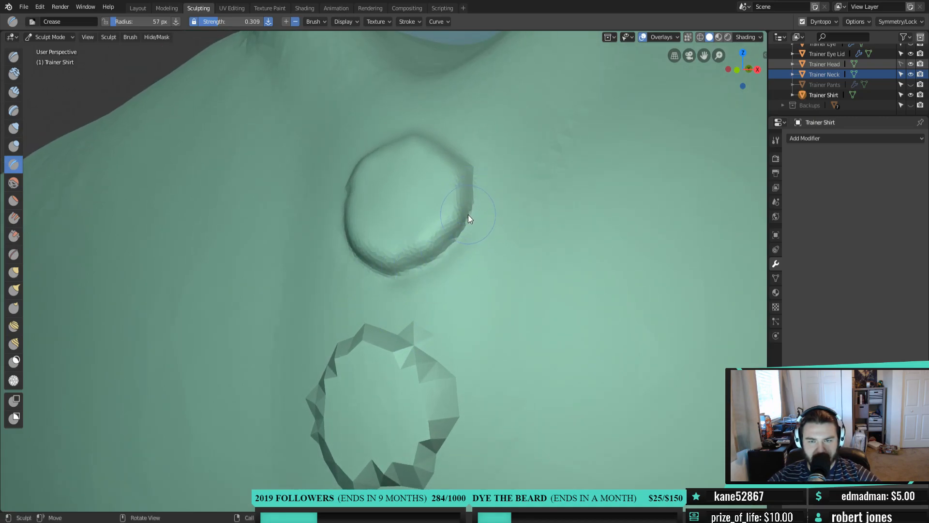
Crease the groove around the rest of the upper button's outline and soften its outer edge
{"action": "middle_click_drag", "start_coordinate": [467, 216], "coordinate": [462, 251]}
{"action": "mouse_move", "coordinate": [370, 282]}
{"action": "left_mouse_down"}
{"action": "mouse_move", "coordinate": [413, 323]}
{"action": "mouse_move", "coordinate": [423, 384]}
{"action": "mouse_move", "coordinate": [387, 432]}
{"action": "mouse_move", "coordinate": [360, 436]}
{"action": "left_mouse_up"}
{"action": "mouse_move", "coordinate": [426, 332]}
{"action": "left_mouse_down"}
{"action": "mouse_move", "coordinate": [379, 286]}
{"action": "mouse_move", "coordinate": [382, 303]}
{"action": "left_mouse_up"}
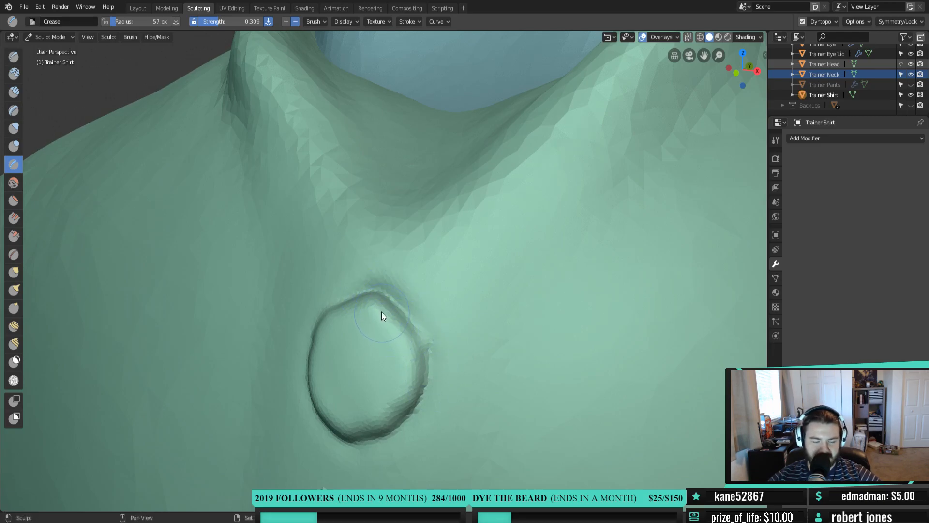
{"action": "mouse_move", "coordinate": [415, 331]}
{"action": "left_mouse_down"}
{"action": "mouse_move", "coordinate": [427, 341]}
{"action": "mouse_move", "coordinate": [357, 438]}
{"action": "left_mouse_up"}
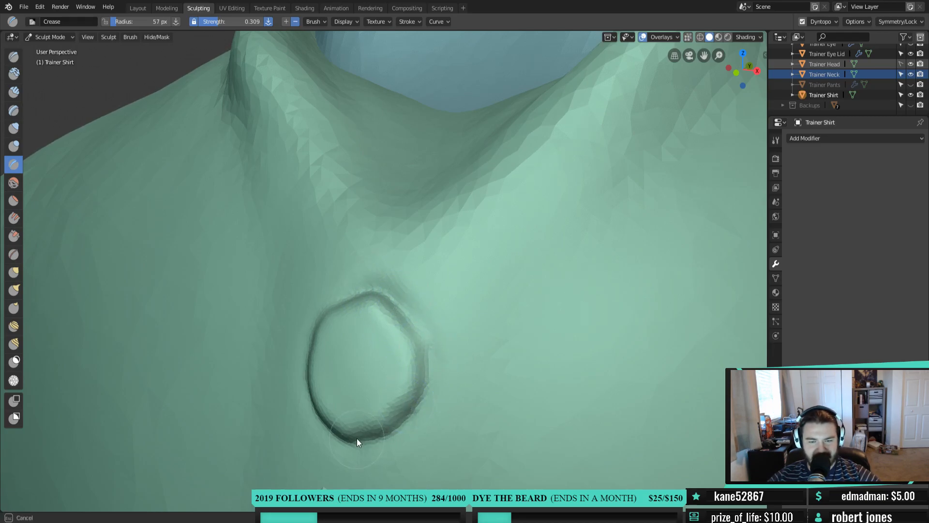
Smooth the outer groove along the upper and side edge of the upper button
{"action": "mouse_move", "coordinate": [370, 292]}
{"action": "left_mouse_down", "text": "shift"}
{"action": "mouse_move", "coordinate": [411, 336]}
{"action": "mouse_move", "coordinate": [368, 286]}
{"action": "mouse_move", "coordinate": [417, 358]}
{"action": "left_mouse_up", "text": "shift"}
{"action": "scroll", "coordinate": [416, 367], "scroll_direction": "down", "scroll_amount": 5}
{"action": "mouse_move", "coordinate": [411, 332]}
{"action": "middle_mouse_down"}
{"action": "mouse_move", "coordinate": [483, 358]}
{"action": "mouse_move", "coordinate": [454, 358]}
{"action": "mouse_move", "coordinate": [393, 315]}
{"action": "middle_mouse_up"}
Round off the lower button's jagged outline with the Inflate brush and carve a groove around its edge with Crease
{"action": "scroll", "coordinate": [432, 340], "scroll_direction": "up", "scroll_amount": 4}
{"action": "scroll", "coordinate": [431, 341], "scroll_direction": "up", "scroll_amount": 2}
{"action": "key", "text": "i"}
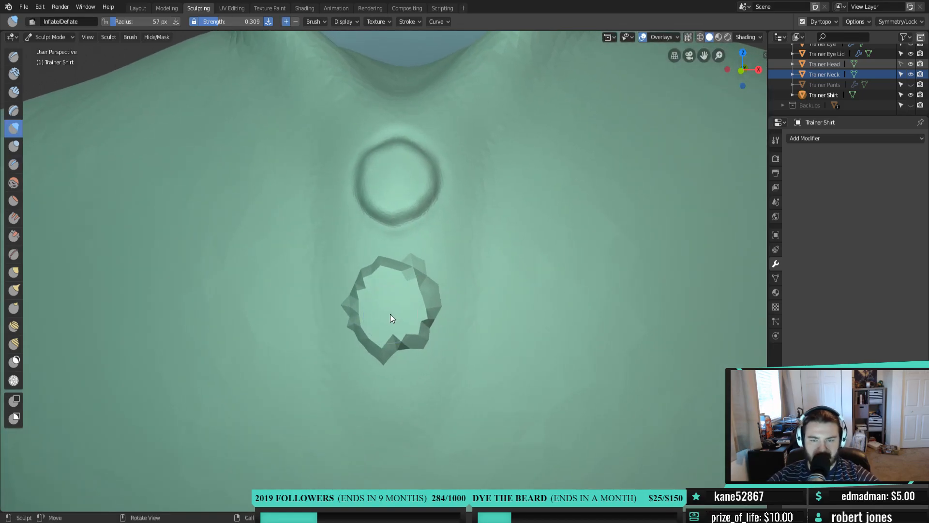
{"action": "scroll", "coordinate": [442, 296], "scroll_direction": "up", "scroll_amount": 2}
{"action": "middle_click_drag", "start_coordinate": [442, 294], "coordinate": [427, 279], "text": "shift"}
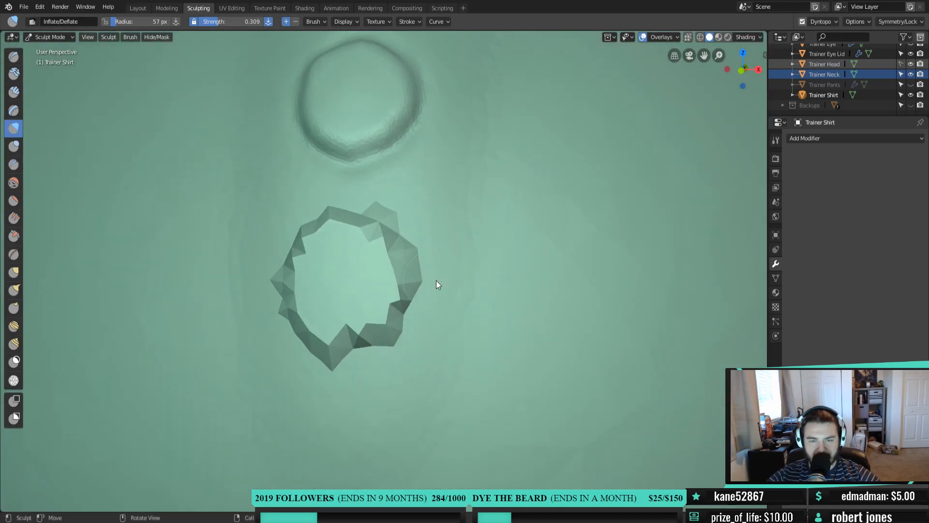
{"action": "mouse_move", "coordinate": [365, 341]}
{"action": "left_mouse_down"}
{"action": "mouse_move", "coordinate": [337, 347]}
{"action": "mouse_move", "coordinate": [405, 321]}
{"action": "mouse_move", "coordinate": [385, 343]}
{"action": "mouse_move", "coordinate": [356, 347]}
{"action": "mouse_move", "coordinate": [390, 347]}
{"action": "mouse_move", "coordinate": [382, 338]}
{"action": "mouse_move", "coordinate": [340, 343]}
{"action": "mouse_move", "coordinate": [339, 352]}
{"action": "mouse_move", "coordinate": [415, 285]}
{"action": "mouse_move", "coordinate": [371, 219]}
{"action": "mouse_move", "coordinate": [397, 277]}
{"action": "mouse_move", "coordinate": [372, 317]}
{"action": "mouse_move", "coordinate": [389, 355]}
{"action": "mouse_move", "coordinate": [387, 342]}
{"action": "mouse_move", "coordinate": [414, 322]}
{"action": "mouse_move", "coordinate": [339, 369]}
{"action": "mouse_move", "coordinate": [396, 335]}
{"action": "mouse_move", "coordinate": [413, 283]}
{"action": "mouse_move", "coordinate": [411, 255]}
{"action": "mouse_move", "coordinate": [411, 266]}
{"action": "mouse_move", "coordinate": [390, 224]}
{"action": "mouse_move", "coordinate": [336, 213]}
{"action": "mouse_move", "coordinate": [355, 213]}
{"action": "mouse_move", "coordinate": [411, 289]}
{"action": "mouse_move", "coordinate": [397, 237]}
{"action": "mouse_move", "coordinate": [400, 325]}
{"action": "mouse_move", "coordinate": [338, 365]}
{"action": "mouse_move", "coordinate": [401, 320]}
{"action": "mouse_move", "coordinate": [405, 243]}
{"action": "mouse_move", "coordinate": [352, 215]}
{"action": "mouse_move", "coordinate": [404, 283]}
{"action": "mouse_move", "coordinate": [349, 355]}
{"action": "left_mouse_up"}
{"action": "key", "text": "shift+c"}
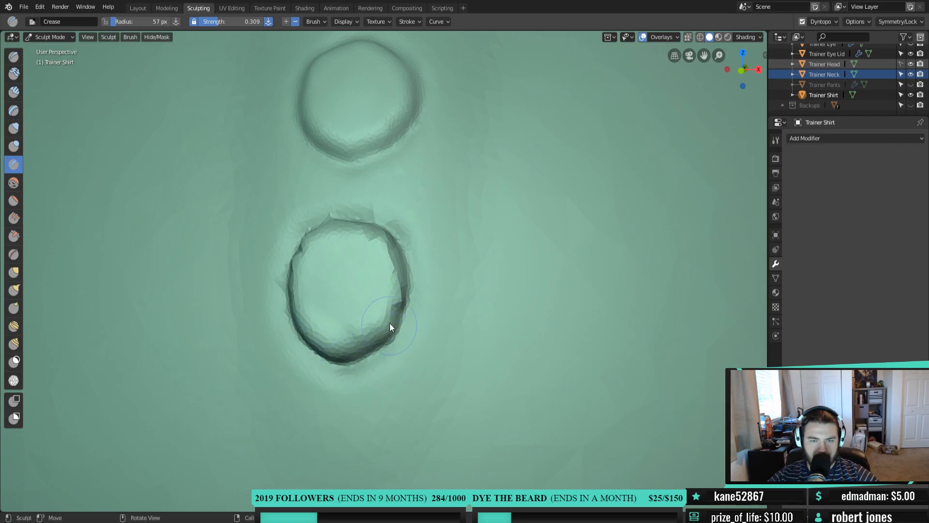
Fill out the lower button's face and rim with the Inflate brush and even out its jagged edges
{"action": "key", "text": "i"}
{"action": "left_click_drag", "start_coordinate": [386, 251], "coordinate": [396, 275]}
{"action": "left_click_drag", "start_coordinate": [338, 325], "coordinate": [364, 323]}
{"action": "left_click_drag", "start_coordinate": [387, 266], "coordinate": [354, 350]}
{"action": "mouse_move", "coordinate": [349, 223]}
{"action": "left_mouse_down"}
{"action": "mouse_move", "coordinate": [390, 232]}
{"action": "mouse_move", "coordinate": [400, 336]}
{"action": "left_mouse_up"}
{"action": "left_click_drag", "start_coordinate": [344, 280], "coordinate": [341, 331]}
Examine the whole shirt with its collar and both buttons from the front and from the side
{"action": "scroll", "coordinate": [462, 380], "scroll_direction": "down", "scroll_amount": 10}
{"action": "mouse_move", "coordinate": [470, 355]}
{"action": "middle_mouse_down"}
{"action": "mouse_move", "coordinate": [402, 364]}
{"action": "mouse_move", "coordinate": [344, 390]}
{"action": "mouse_move", "coordinate": [458, 399]}
{"action": "mouse_move", "coordinate": [239, 399]}
{"action": "mouse_move", "coordinate": [240, 382]}
{"action": "mouse_move", "coordinate": [342, 370]}
{"action": "mouse_move", "coordinate": [394, 379]}
{"action": "mouse_move", "coordinate": [390, 367]}
{"action": "mouse_move", "coordinate": [475, 365]}
{"action": "mouse_move", "coordinate": [415, 386]}
{"action": "mouse_move", "coordinate": [452, 382]}
{"action": "mouse_move", "coordinate": [425, 386]}
{"action": "mouse_move", "coordinate": [455, 405]}
{"action": "mouse_move", "coordinate": [439, 411]}
{"action": "mouse_move", "coordinate": [446, 346]}
{"action": "mouse_move", "coordinate": [390, 343]}
{"action": "mouse_move", "coordinate": [484, 345]}
{"action": "middle_mouse_up"}
{"action": "scroll", "coordinate": [425, 381], "scroll_direction": "up", "scroll_amount": 1}
{"action": "scroll", "coordinate": [426, 386], "scroll_direction": "down", "scroll_amount": 2}
{"action": "scroll", "coordinate": [431, 409], "scroll_direction": "up", "scroll_amount": 2}
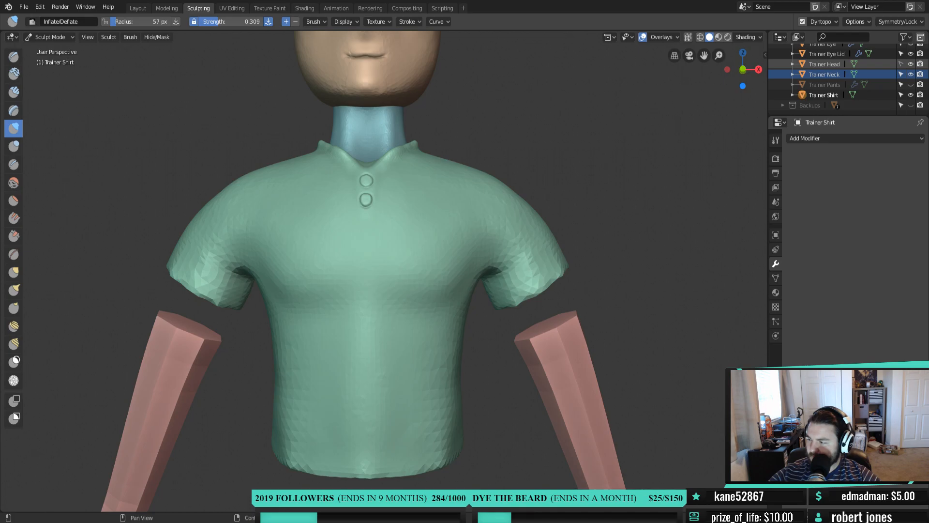
{"action": "left_click", "coordinate": [628, 248]}
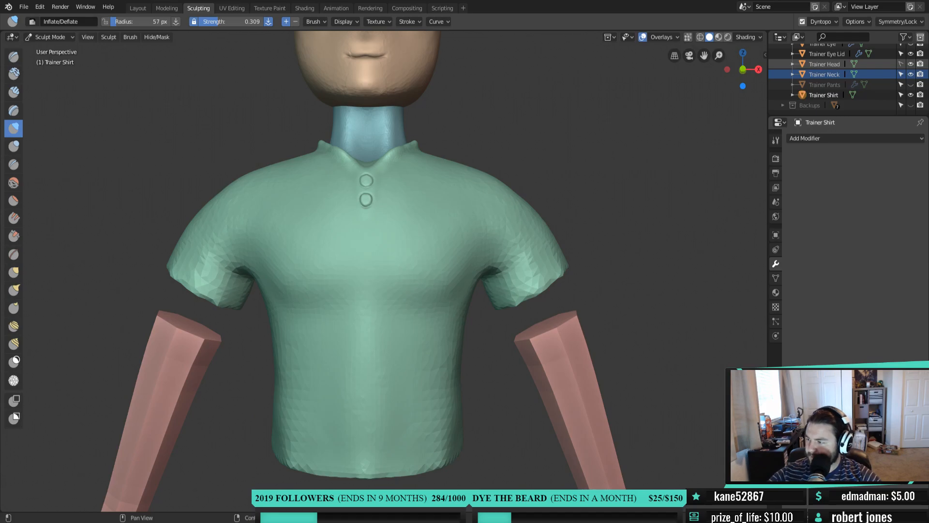
{"action": "scroll", "coordinate": [587, 201], "scroll_direction": "down", "scroll_amount": 4}
{"action": "middle_click_drag", "start_coordinate": [587, 201], "coordinate": [548, 234]}
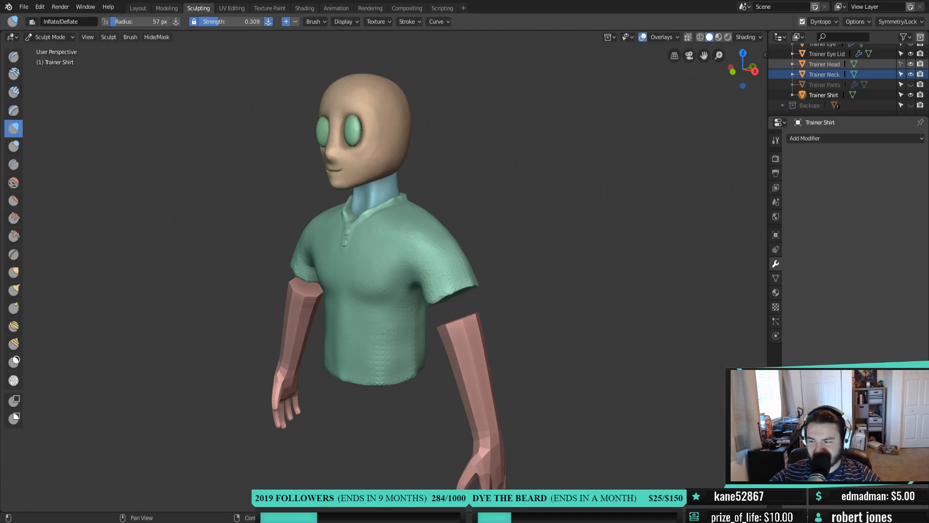
{"action": "mouse_move", "coordinate": [296, 367]}
{"action": "middle_mouse_down"}
{"action": "mouse_move", "coordinate": [562, 214]}
{"action": "mouse_move", "coordinate": [410, 269]}
{"action": "middle_mouse_up"}
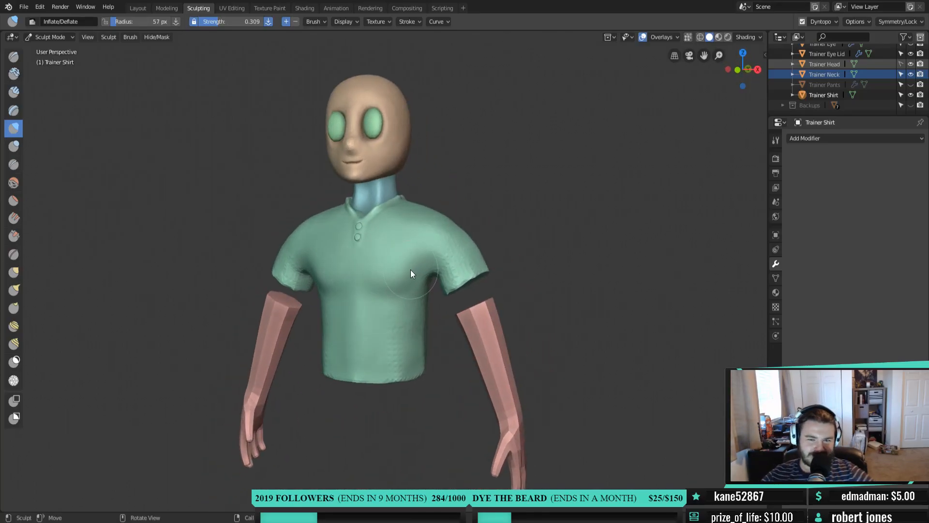
Switch to the Draw brush and build up a raised band along the front of the V-shaped collar
{"action": "mouse_move", "coordinate": [413, 274]}
{"action": "middle_mouse_down"}
{"action": "mouse_move", "coordinate": [353, 311]}
{"action": "mouse_move", "coordinate": [248, 325]}
{"action": "mouse_move", "coordinate": [392, 292]}
{"action": "mouse_move", "coordinate": [386, 255]}
{"action": "mouse_move", "coordinate": [459, 233]}
{"action": "mouse_move", "coordinate": [543, 249]}
{"action": "mouse_move", "coordinate": [475, 272]}
{"action": "mouse_move", "coordinate": [498, 364]}
{"action": "mouse_move", "coordinate": [463, 357]}
{"action": "mouse_move", "coordinate": [437, 297]}
{"action": "mouse_move", "coordinate": [440, 312]}
{"action": "middle_mouse_up"}
{"action": "scroll", "coordinate": [475, 271], "scroll_direction": "up", "scroll_amount": 1}
{"action": "scroll", "coordinate": [500, 366], "scroll_direction": "up", "scroll_amount": 3}
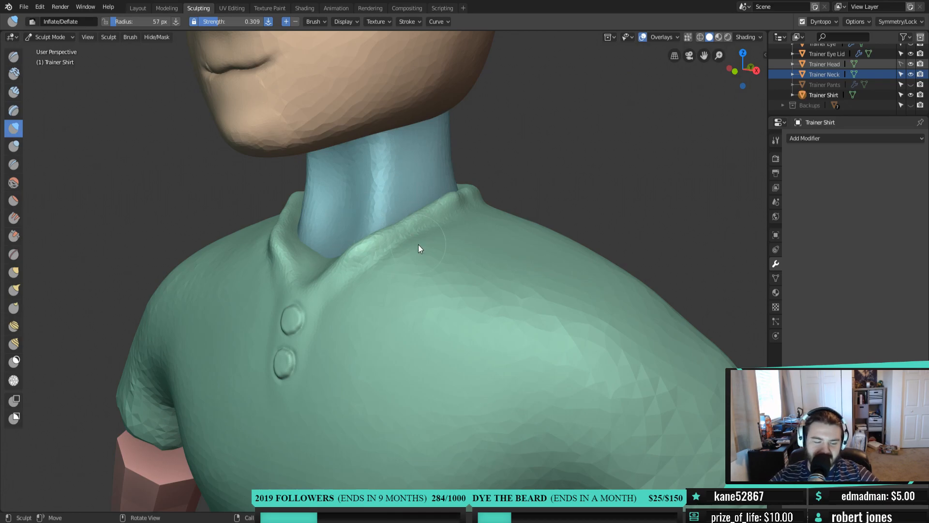
{"action": "mouse_move", "coordinate": [445, 269]}
{"action": "middle_mouse_down"}
{"action": "mouse_move", "coordinate": [471, 287]}
{"action": "mouse_move", "coordinate": [445, 267]}
{"action": "mouse_move", "coordinate": [437, 276]}
{"action": "mouse_move", "coordinate": [431, 262]}
{"action": "middle_mouse_up"}
{"action": "key", "text": "x"}
{"action": "middle_click_drag", "start_coordinate": [397, 221], "coordinate": [364, 248]}
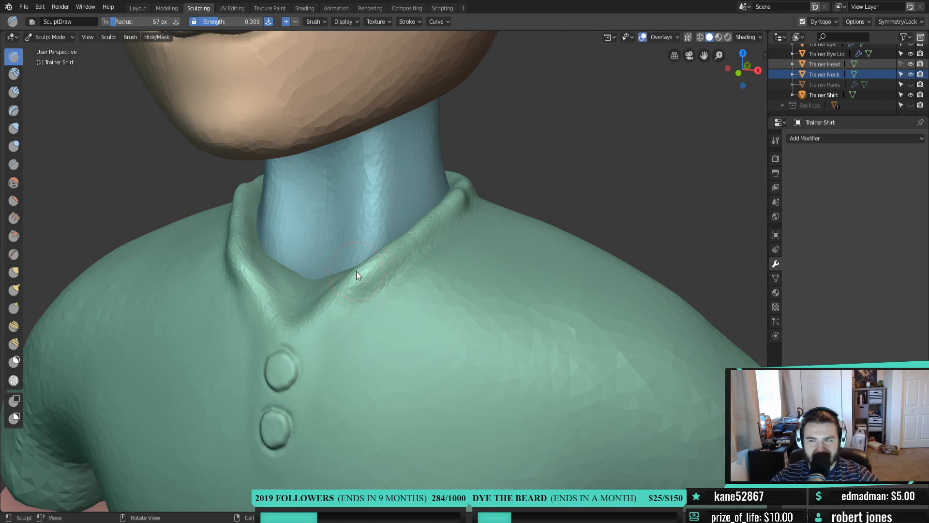
{"action": "left_click_drag", "start_coordinate": [356, 271], "coordinate": [454, 211]}
{"action": "mouse_move", "coordinate": [350, 284]}
{"action": "left_mouse_down"}
{"action": "mouse_move", "coordinate": [414, 251]}
{"action": "mouse_move", "coordinate": [390, 242]}
{"action": "mouse_move", "coordinate": [373, 273]}
{"action": "mouse_move", "coordinate": [428, 210]}
{"action": "mouse_move", "coordinate": [367, 255]}
{"action": "mouse_move", "coordinate": [441, 210]}
{"action": "mouse_move", "coordinate": [413, 229]}
{"action": "left_mouse_up"}
Continue the raised collar band over the shoulder toward the back of the neck with the Draw brush
{"action": "mouse_move", "coordinate": [414, 229]}
{"action": "middle_mouse_down"}
{"action": "mouse_move", "coordinate": [440, 198]}
{"action": "mouse_move", "coordinate": [463, 191]}
{"action": "mouse_move", "coordinate": [452, 180]}
{"action": "mouse_move", "coordinate": [372, 256]}
{"action": "middle_mouse_up"}
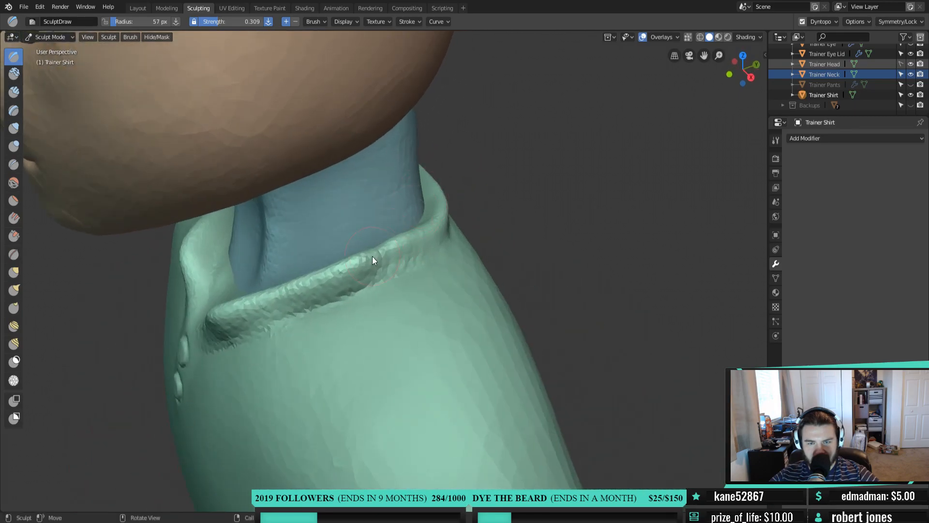
{"action": "mouse_move", "coordinate": [441, 201]}
{"action": "middle_mouse_down"}
{"action": "mouse_move", "coordinate": [425, 226]}
{"action": "mouse_move", "coordinate": [374, 232]}
{"action": "middle_mouse_up"}
{"action": "mouse_move", "coordinate": [374, 232]}
{"action": "left_mouse_down"}
{"action": "mouse_move", "coordinate": [416, 208]}
{"action": "mouse_move", "coordinate": [425, 189]}
{"action": "mouse_move", "coordinate": [406, 213]}
{"action": "mouse_move", "coordinate": [352, 236]}
{"action": "mouse_move", "coordinate": [300, 226]}
{"action": "mouse_move", "coordinate": [294, 237]}
{"action": "left_mouse_up"}
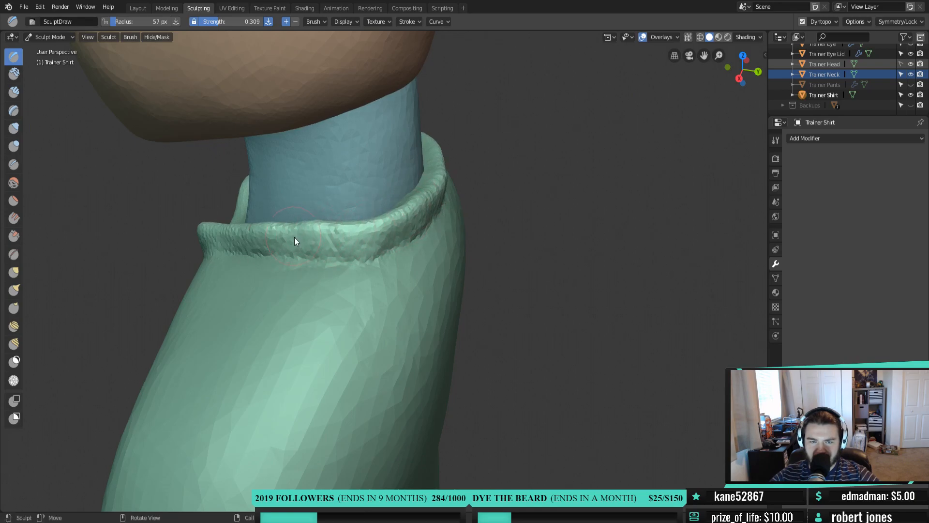
{"action": "middle_click_drag", "start_coordinate": [396, 240], "coordinate": [385, 127]}
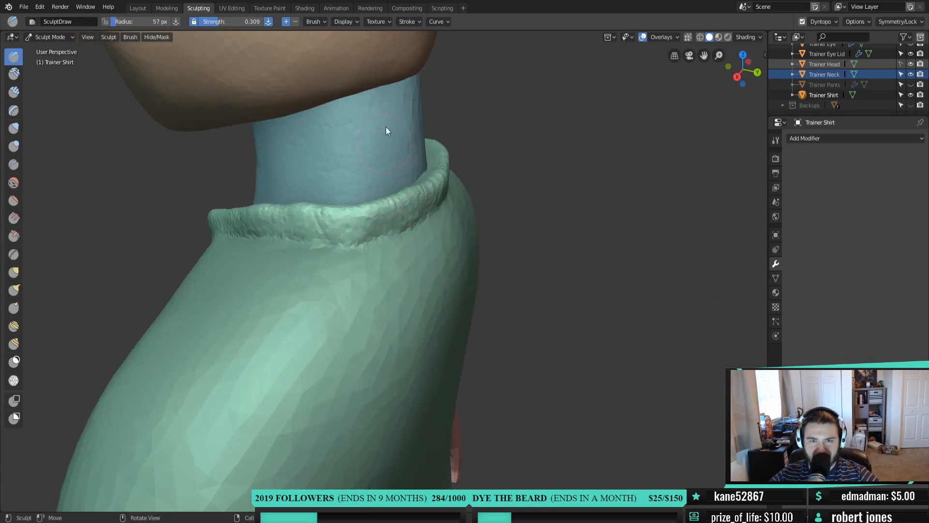
Smooth the bumpy collar band from the back of the neck over the shoulder to the front
{"action": "left_click", "coordinate": [409, 22]}
{"action": "mouse_move", "coordinate": [433, 21]}
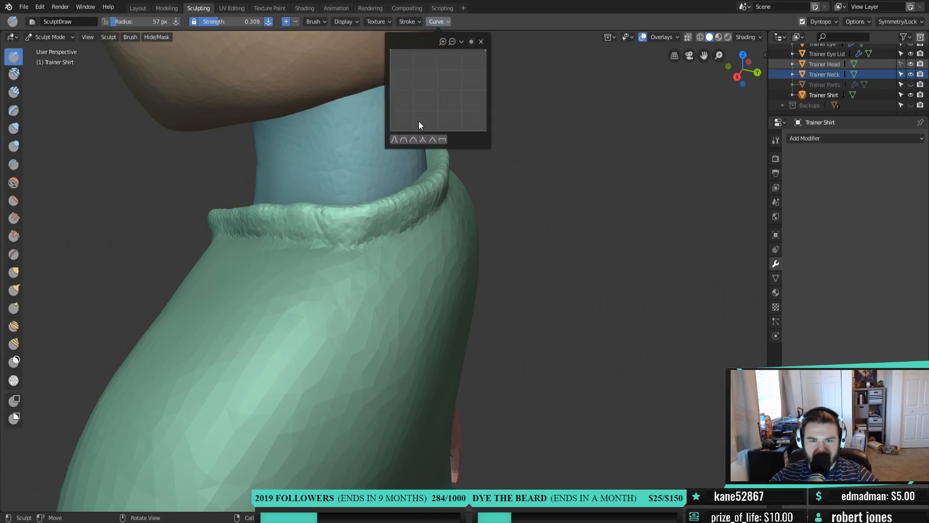
{"action": "left_click_drag", "start_coordinate": [402, 204], "coordinate": [328, 219]}
{"action": "mouse_move", "coordinate": [446, 184]}
{"action": "left_mouse_down", "text": "shift"}
{"action": "mouse_move", "coordinate": [412, 226]}
{"action": "mouse_move", "coordinate": [423, 216]}
{"action": "mouse_move", "coordinate": [271, 229]}
{"action": "mouse_move", "coordinate": [385, 208]}
{"action": "mouse_move", "coordinate": [359, 212]}
{"action": "left_mouse_up", "text": "shift"}
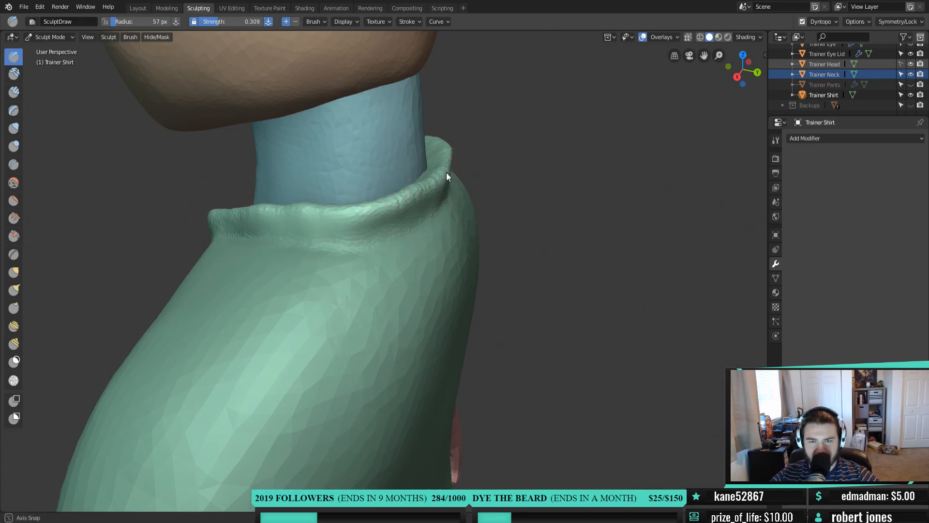
{"action": "middle_click_drag", "start_coordinate": [448, 172], "coordinate": [420, 176]}
{"action": "left_click_drag", "start_coordinate": [446, 175], "coordinate": [402, 202]}
{"action": "middle_click_drag", "start_coordinate": [419, 187], "coordinate": [455, 193]}
{"action": "left_click_drag", "start_coordinate": [438, 187], "coordinate": [314, 239]}
{"action": "mouse_move", "coordinate": [276, 252]}
{"action": "middle_mouse_down"}
{"action": "mouse_move", "coordinate": [389, 244]}
{"action": "mouse_move", "coordinate": [451, 214]}
{"action": "middle_mouse_up"}
{"action": "left_click_drag", "start_coordinate": [371, 237], "coordinate": [334, 257]}
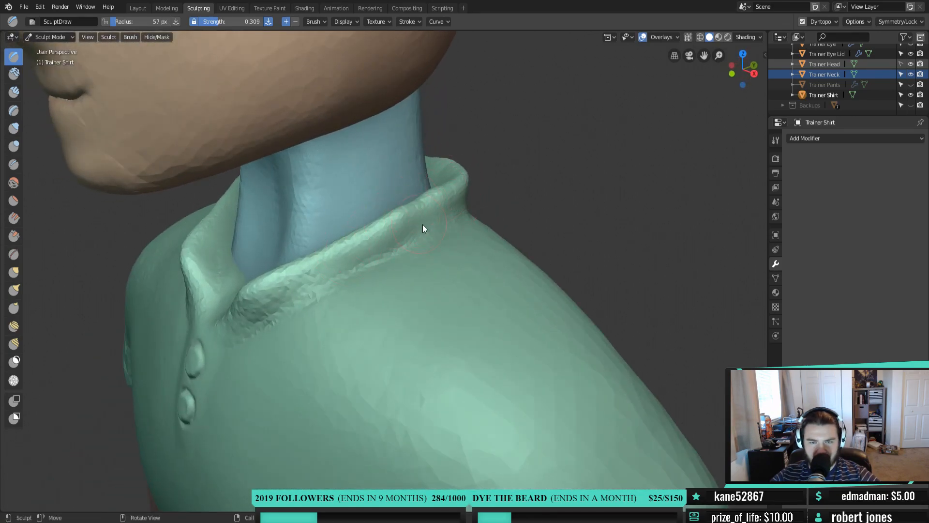
Switch to the Crease brush and carve the seam beneath the collar band from the shoulder to the front V
{"action": "key", "text": "shift+c"}
{"action": "left_click_drag", "start_coordinate": [444, 220], "coordinate": [245, 339]}
{"action": "mouse_move", "coordinate": [300, 294]}
{"action": "left_mouse_down"}
{"action": "mouse_move", "coordinate": [240, 335]}
{"action": "mouse_move", "coordinate": [245, 321]}
{"action": "mouse_move", "coordinate": [298, 291]}
{"action": "left_mouse_up"}
{"action": "left_click_drag", "start_coordinate": [244, 328], "coordinate": [303, 290]}
{"action": "left_click_drag", "start_coordinate": [261, 313], "coordinate": [317, 277]}
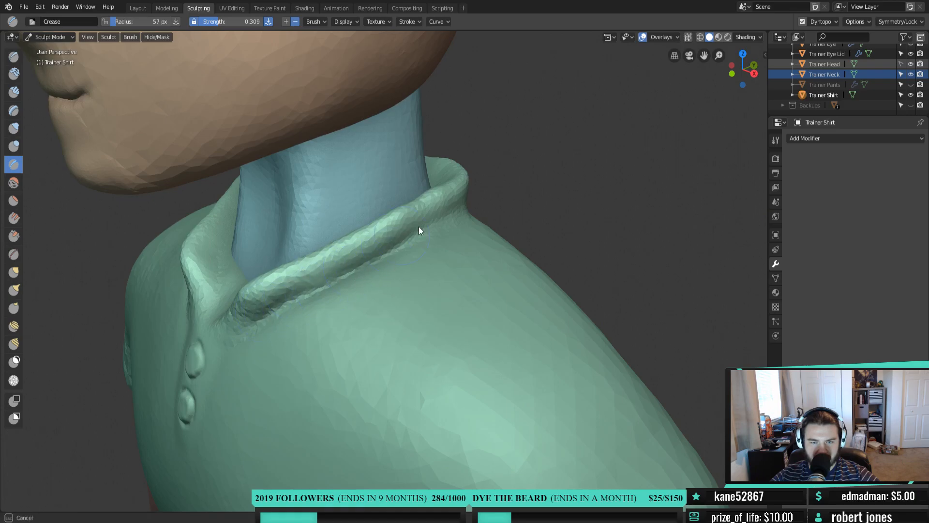
{"action": "left_click_drag", "start_coordinate": [433, 222], "coordinate": [270, 316]}
Extend the crease beneath the collar band around the side and back of the neck
{"action": "mouse_move", "coordinate": [275, 312]}
{"action": "middle_mouse_down"}
{"action": "mouse_move", "coordinate": [329, 289]}
{"action": "mouse_move", "coordinate": [335, 263]}
{"action": "middle_mouse_up"}
{"action": "mouse_move", "coordinate": [384, 246]}
{"action": "left_mouse_down"}
{"action": "mouse_move", "coordinate": [331, 270]}
{"action": "mouse_move", "coordinate": [412, 244]}
{"action": "left_mouse_up"}
{"action": "mouse_move", "coordinate": [411, 244]}
{"action": "middle_mouse_down"}
{"action": "mouse_move", "coordinate": [437, 234]}
{"action": "mouse_move", "coordinate": [370, 253]}
{"action": "mouse_move", "coordinate": [385, 224]}
{"action": "middle_mouse_up"}
{"action": "mouse_move", "coordinate": [456, 194]}
{"action": "left_mouse_down"}
{"action": "mouse_move", "coordinate": [393, 226]}
{"action": "mouse_move", "coordinate": [347, 236]}
{"action": "mouse_move", "coordinate": [323, 230]}
{"action": "left_mouse_up"}
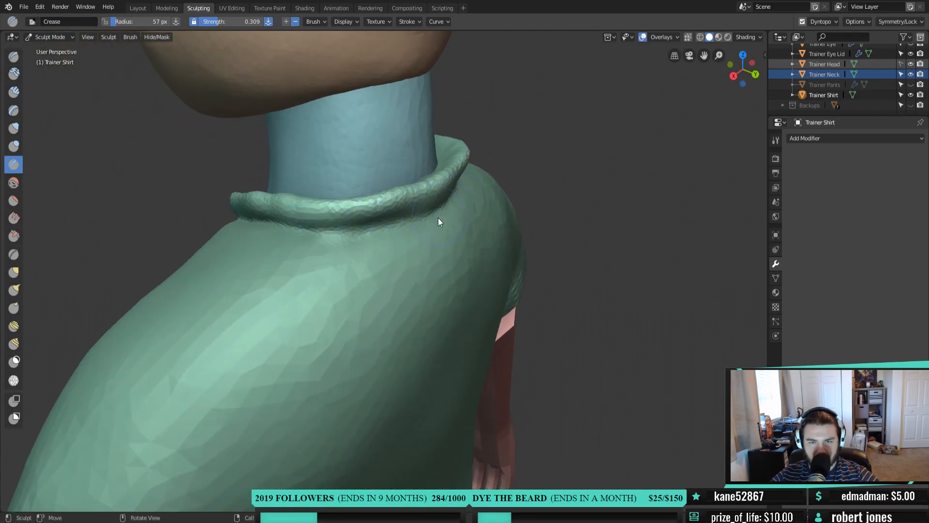
Switch to the Snake Hook brush and pull the collar's rim outward near the back of the neck
{"action": "key", "text": "shift+space"}
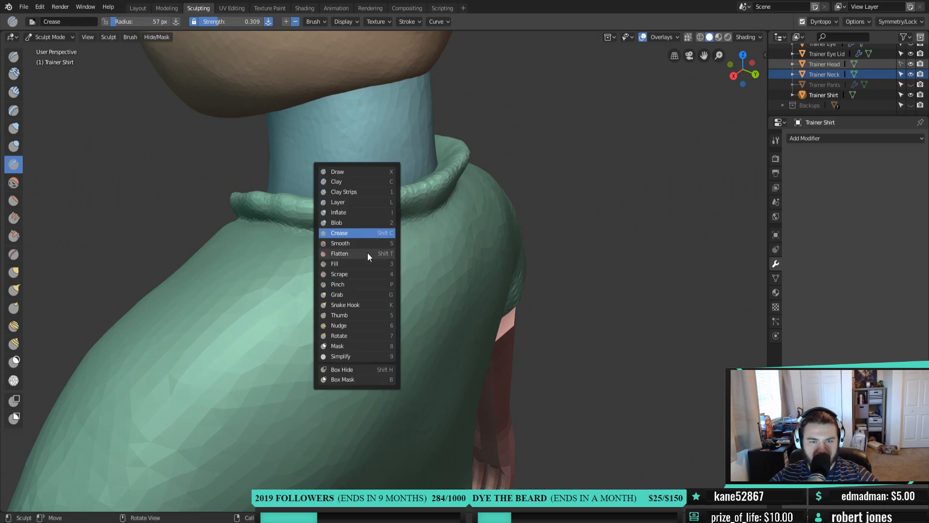
{"action": "left_click", "coordinate": [365, 304]}
{"action": "mouse_move", "coordinate": [450, 222]}
{"action": "middle_mouse_down"}
{"action": "mouse_move", "coordinate": [479, 198]}
{"action": "mouse_move", "coordinate": [449, 179]}
{"action": "middle_mouse_up"}
{"action": "mouse_move", "coordinate": [439, 176]}
{"action": "left_mouse_down"}
{"action": "mouse_move", "coordinate": [468, 185]}
{"action": "mouse_move", "coordinate": [446, 172]}
{"action": "mouse_move", "coordinate": [438, 179]}
{"action": "mouse_move", "coordinate": [455, 204]}
{"action": "mouse_move", "coordinate": [429, 179]}
{"action": "mouse_move", "coordinate": [428, 191]}
{"action": "left_mouse_up"}
{"action": "mouse_move", "coordinate": [429, 192]}
{"action": "middle_mouse_down"}
{"action": "mouse_move", "coordinate": [464, 199]}
{"action": "mouse_move", "coordinate": [442, 176]}
{"action": "middle_mouse_up"}
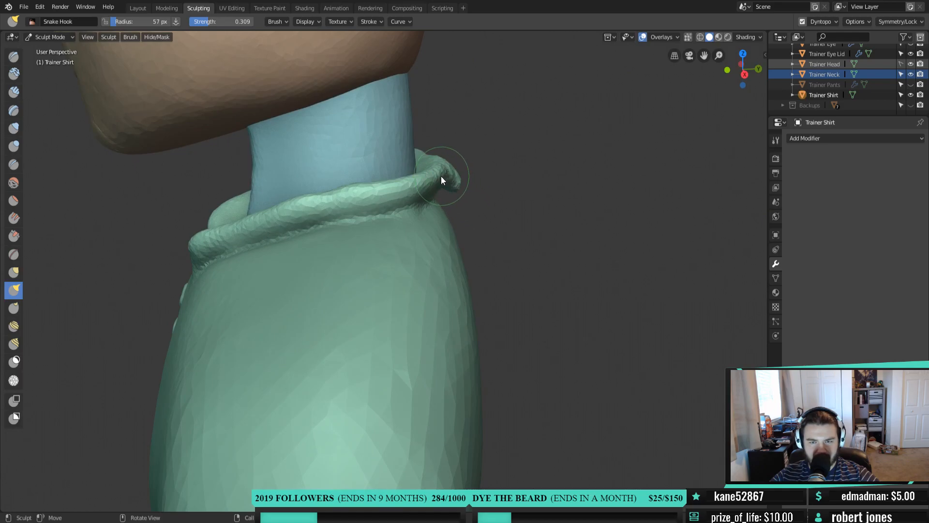
{"action": "mouse_move", "coordinate": [459, 200]}
{"action": "left_mouse_down"}
{"action": "mouse_move", "coordinate": [438, 172]}
{"action": "mouse_move", "coordinate": [446, 188]}
{"action": "mouse_move", "coordinate": [440, 184]}
{"action": "left_mouse_up"}
Pull more of the collar's rear rim outward and down over the shirt with the Snake Hook brush
{"action": "middle_click_drag", "start_coordinate": [446, 184], "coordinate": [366, 208]}
{"action": "left_click_drag", "start_coordinate": [370, 207], "coordinate": [342, 244]}
{"action": "middle_click_drag", "start_coordinate": [386, 219], "coordinate": [320, 207]}
{"action": "left_click_drag", "start_coordinate": [318, 187], "coordinate": [306, 179]}
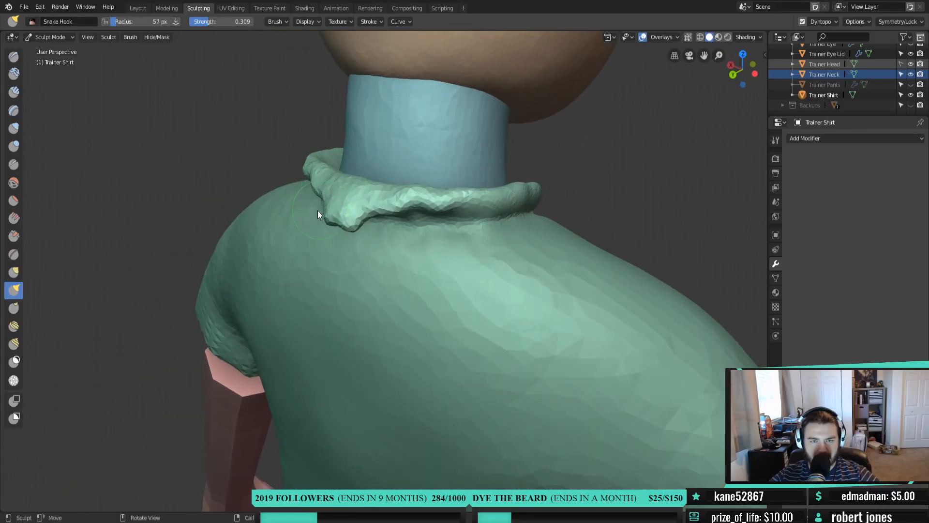
Set the Snake Hook brush to strength 0.490 and radius 71 px and fold the rear collar edge down
{"action": "key", "text": "shift+f"}
{"action": "left_click", "coordinate": [286, 213]}
{"action": "key", "text": "f"}
{"action": "left_click", "coordinate": [317, 184]}
{"action": "mouse_move", "coordinate": [305, 186]}
{"action": "left_mouse_down"}
{"action": "mouse_move", "coordinate": [294, 171]}
{"action": "mouse_move", "coordinate": [310, 204]}
{"action": "left_mouse_up"}
{"action": "left_click_drag", "start_coordinate": [321, 193], "coordinate": [312, 207]}
Pull the collar edge outward farther around the back and side of the neck
{"action": "mouse_move", "coordinate": [316, 205]}
{"action": "middle_mouse_down"}
{"action": "mouse_move", "coordinate": [359, 193]}
{"action": "mouse_move", "coordinate": [255, 188]}
{"action": "mouse_move", "coordinate": [285, 176]}
{"action": "middle_mouse_up"}
{"action": "mouse_move", "coordinate": [285, 177]}
{"action": "left_mouse_down"}
{"action": "mouse_move", "coordinate": [248, 186]}
{"action": "mouse_move", "coordinate": [294, 182]}
{"action": "mouse_move", "coordinate": [270, 185]}
{"action": "mouse_move", "coordinate": [293, 184]}
{"action": "mouse_move", "coordinate": [276, 192]}
{"action": "mouse_move", "coordinate": [303, 184]}
{"action": "left_mouse_up"}
{"action": "mouse_move", "coordinate": [304, 184]}
{"action": "middle_mouse_down"}
{"action": "mouse_move", "coordinate": [355, 198]}
{"action": "mouse_move", "coordinate": [288, 198]}
{"action": "mouse_move", "coordinate": [269, 185]}
{"action": "middle_mouse_up"}
{"action": "mouse_move", "coordinate": [269, 184]}
{"action": "left_mouse_down"}
{"action": "mouse_move", "coordinate": [281, 176]}
{"action": "mouse_move", "coordinate": [254, 187]}
{"action": "left_mouse_up"}
{"action": "mouse_move", "coordinate": [257, 190]}
{"action": "middle_mouse_down"}
{"action": "mouse_move", "coordinate": [291, 189]}
{"action": "mouse_move", "coordinate": [289, 207]}
{"action": "mouse_move", "coordinate": [256, 209]}
{"action": "mouse_move", "coordinate": [240, 186]}
{"action": "mouse_move", "coordinate": [317, 232]}
{"action": "mouse_move", "coordinate": [315, 214]}
{"action": "middle_mouse_up"}
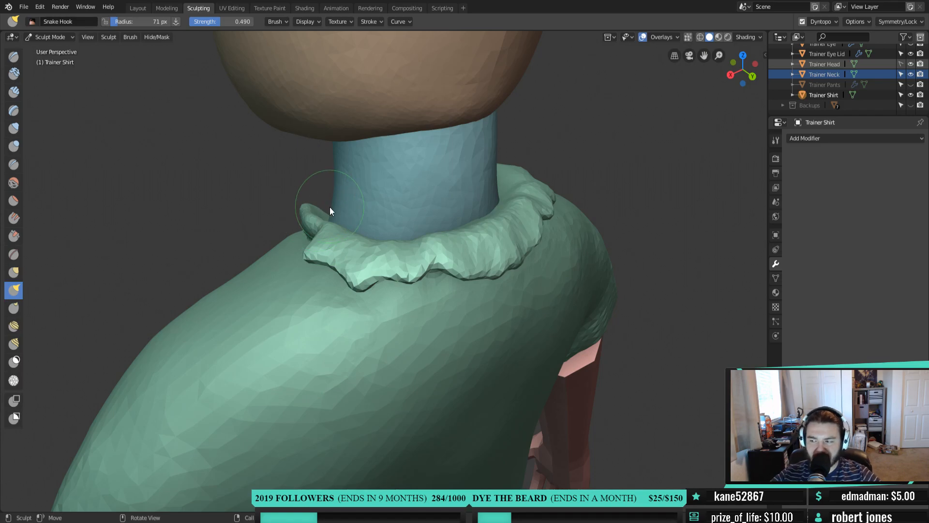
Pull the collar edge out into flap points over the shoulders and at the front
{"action": "middle_click_drag", "start_coordinate": [292, 223], "coordinate": [318, 243], "text": "shift"}
{"action": "scroll", "coordinate": [324, 241], "scroll_direction": "up", "scroll_amount": 2}
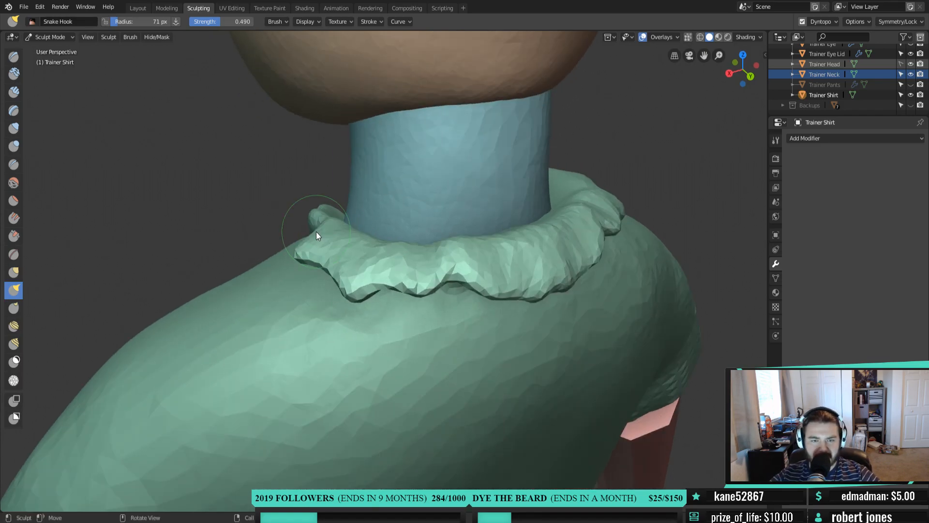
{"action": "mouse_move", "coordinate": [318, 219]}
{"action": "left_mouse_down"}
{"action": "mouse_move", "coordinate": [261, 235]}
{"action": "mouse_move", "coordinate": [278, 240]}
{"action": "left_mouse_up"}
{"action": "middle_click_drag", "start_coordinate": [299, 240], "coordinate": [273, 245]}
{"action": "left_click_drag", "start_coordinate": [301, 221], "coordinate": [270, 240]}
{"action": "mouse_move", "coordinate": [269, 237]}
{"action": "middle_mouse_down"}
{"action": "mouse_move", "coordinate": [302, 218]}
{"action": "mouse_move", "coordinate": [298, 210]}
{"action": "mouse_move", "coordinate": [446, 168]}
{"action": "mouse_move", "coordinate": [491, 201]}
{"action": "mouse_move", "coordinate": [476, 229]}
{"action": "mouse_move", "coordinate": [405, 213]}
{"action": "middle_mouse_up"}
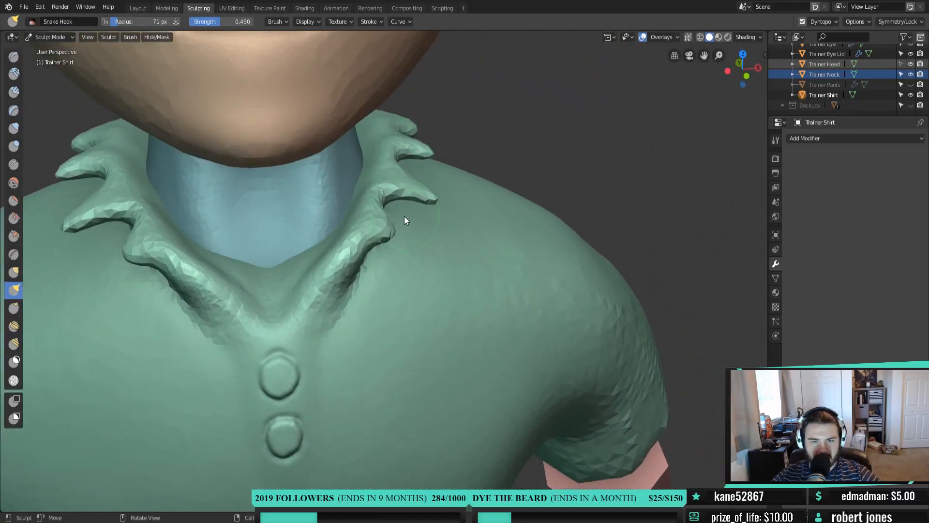
{"action": "left_click_drag", "start_coordinate": [437, 258], "coordinate": [383, 230]}
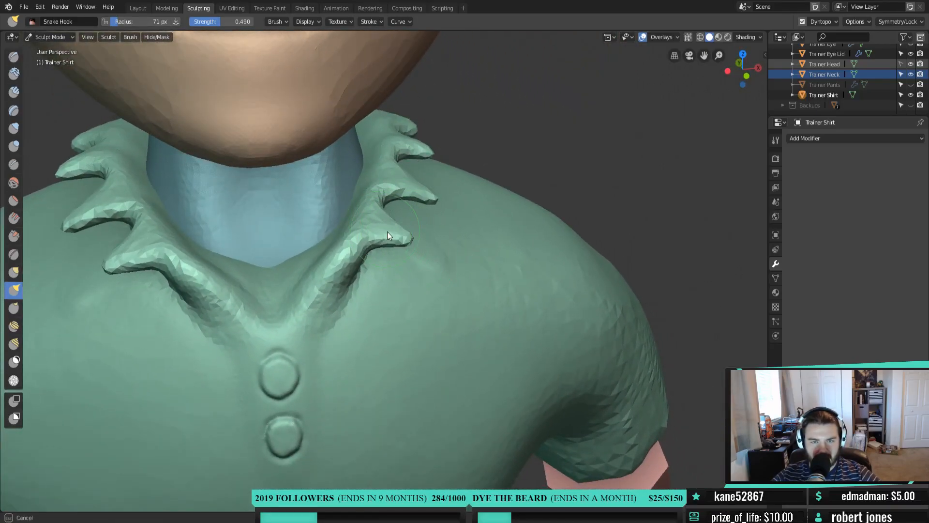
Examine the spiked collar edge from the side, up close and in the front view
{"action": "scroll", "coordinate": [488, 237], "scroll_direction": "down", "scroll_amount": 6}
{"action": "mouse_move", "coordinate": [489, 237]}
{"action": "middle_mouse_down"}
{"action": "mouse_move", "coordinate": [438, 231]}
{"action": "mouse_move", "coordinate": [251, 253]}
{"action": "mouse_move", "coordinate": [461, 263]}
{"action": "mouse_move", "coordinate": [519, 224]}
{"action": "mouse_move", "coordinate": [536, 230]}
{"action": "middle_mouse_up"}
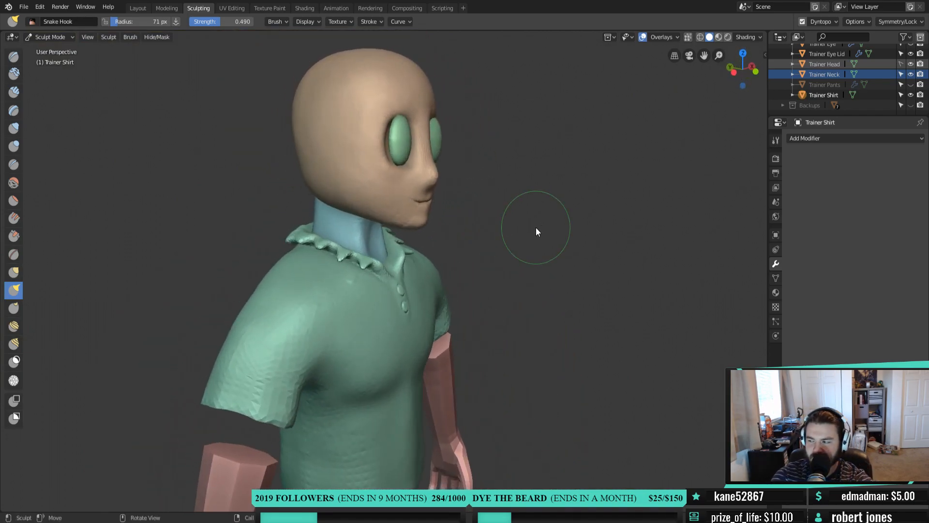
{"action": "mouse_move", "coordinate": [543, 376]}
{"action": "middle_mouse_down"}
{"action": "mouse_move", "coordinate": [369, 363]}
{"action": "mouse_move", "coordinate": [265, 384]}
{"action": "mouse_move", "coordinate": [475, 363]}
{"action": "mouse_move", "coordinate": [444, 361]}
{"action": "mouse_move", "coordinate": [431, 376]}
{"action": "mouse_move", "coordinate": [367, 354]}
{"action": "mouse_move", "coordinate": [426, 356]}
{"action": "mouse_move", "coordinate": [415, 355]}
{"action": "middle_mouse_up"}
{"action": "scroll", "coordinate": [427, 353], "scroll_direction": "up", "scroll_amount": 5}
{"action": "scroll", "coordinate": [417, 370], "scroll_direction": "up", "scroll_amount": 1}
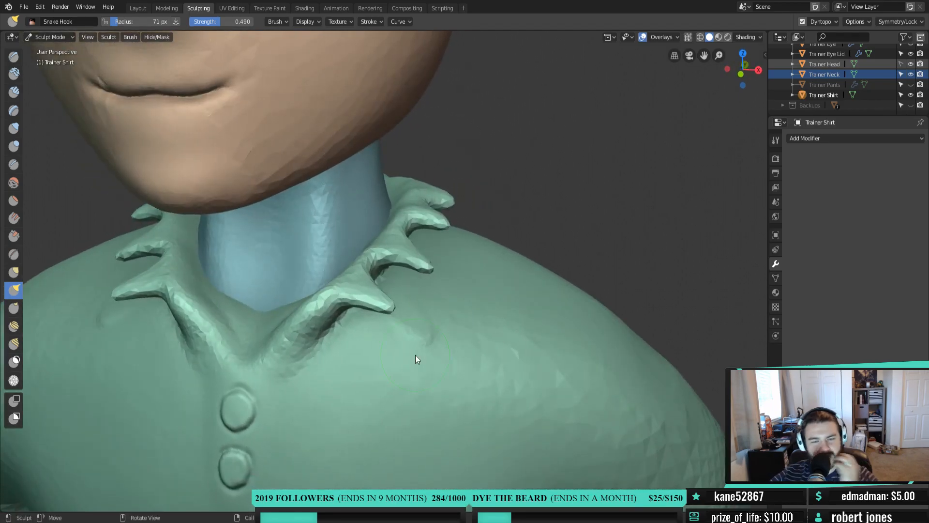
{"action": "key", "text": "g"}
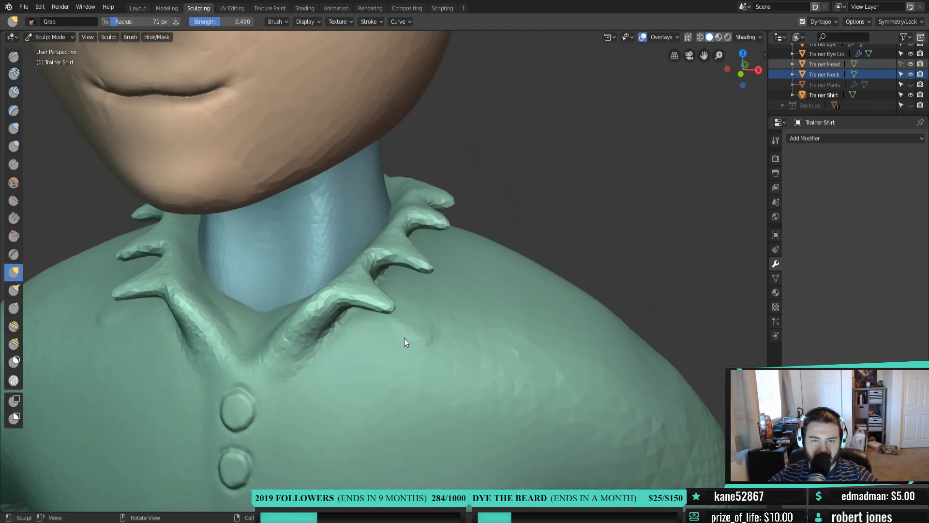
{"action": "middle_click_drag", "start_coordinate": [405, 339], "coordinate": [422, 315]}
{"action": "key", "text": "KP_1"}
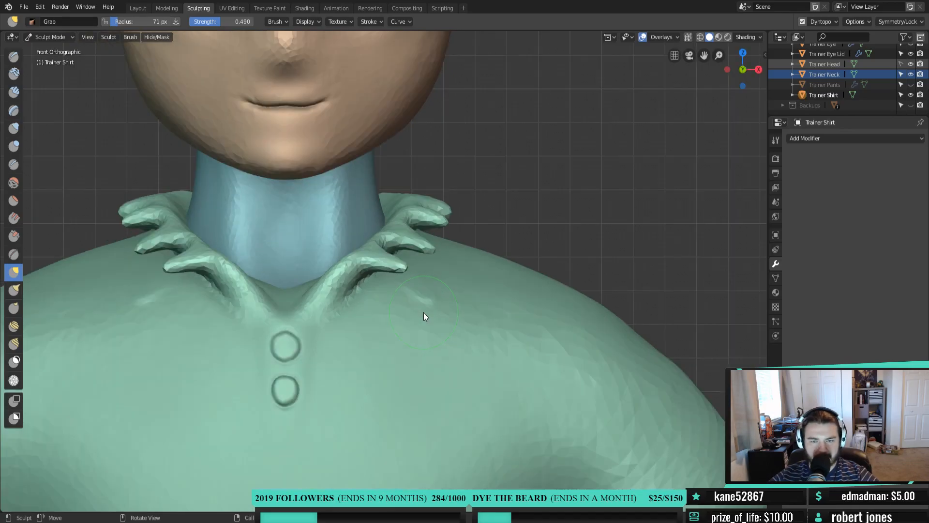
{"action": "scroll", "coordinate": [424, 316], "scroll_direction": "up", "scroll_amount": 2}
{"action": "mouse_move", "coordinate": [446, 329]}
{"action": "middle_mouse_down"}
{"action": "mouse_move", "coordinate": [385, 320]}
{"action": "mouse_move", "coordinate": [322, 336]}
{"action": "mouse_move", "coordinate": [390, 315]}
{"action": "middle_mouse_up"}
Switch to the Inflate brush and fill the gap between the two front collar points, thickening the points
{"action": "key", "text": "i"}
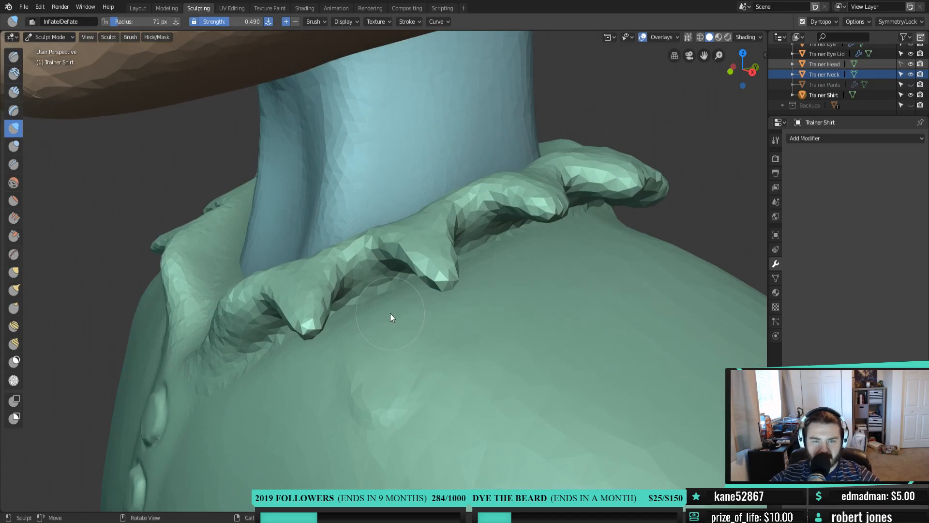
{"action": "mouse_move", "coordinate": [373, 280]}
{"action": "left_mouse_down"}
{"action": "mouse_move", "coordinate": [378, 257]}
{"action": "mouse_move", "coordinate": [309, 321]}
{"action": "mouse_move", "coordinate": [355, 277]}
{"action": "mouse_move", "coordinate": [391, 261]}
{"action": "mouse_move", "coordinate": [390, 269]}
{"action": "mouse_move", "coordinate": [407, 270]}
{"action": "mouse_move", "coordinate": [385, 263]}
{"action": "left_mouse_up"}
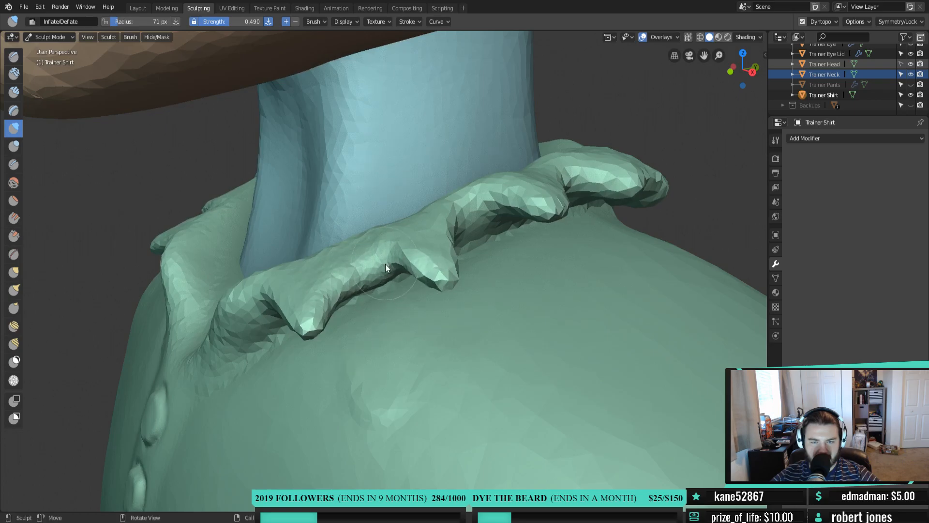
{"action": "middle_click_drag", "start_coordinate": [398, 279], "coordinate": [419, 277]}
{"action": "mouse_move", "coordinate": [367, 275]}
{"action": "left_mouse_down"}
{"action": "mouse_move", "coordinate": [411, 253]}
{"action": "mouse_move", "coordinate": [351, 307]}
{"action": "mouse_move", "coordinate": [289, 309]}
{"action": "mouse_move", "coordinate": [344, 306]}
{"action": "mouse_move", "coordinate": [334, 324]}
{"action": "mouse_move", "coordinate": [438, 266]}
{"action": "mouse_move", "coordinate": [472, 274]}
{"action": "mouse_move", "coordinate": [440, 255]}
{"action": "mouse_move", "coordinate": [480, 265]}
{"action": "left_mouse_up"}
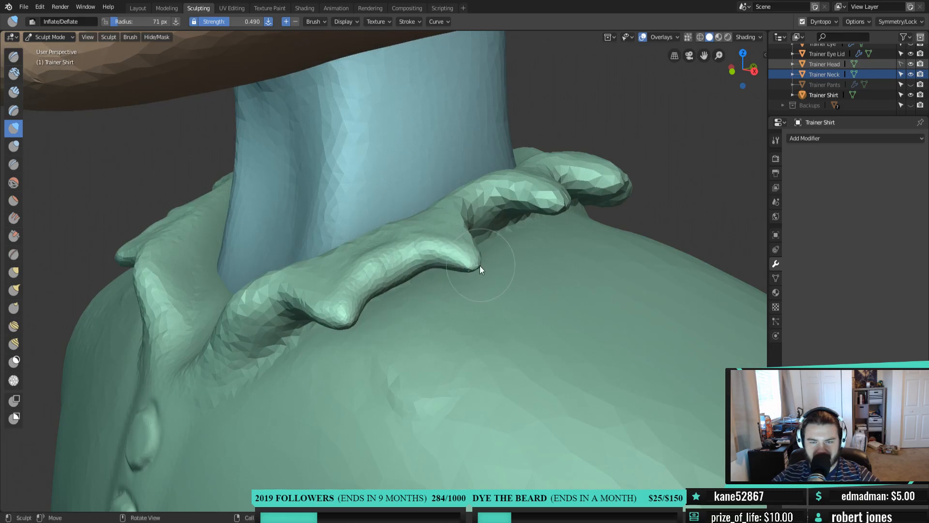
Inflate the gaps between the remaining collar points along the shoulder and thicken the folded edge
{"action": "middle_click_drag", "start_coordinate": [480, 265], "coordinate": [438, 259]}
{"action": "mouse_move", "coordinate": [464, 213]}
{"action": "left_mouse_down"}
{"action": "mouse_move", "coordinate": [469, 194]}
{"action": "mouse_move", "coordinate": [410, 214]}
{"action": "mouse_move", "coordinate": [469, 193]}
{"action": "left_mouse_up"}
{"action": "middle_click_drag", "start_coordinate": [468, 192], "coordinate": [457, 255]}
{"action": "mouse_move", "coordinate": [457, 255]}
{"action": "left_mouse_down"}
{"action": "mouse_move", "coordinate": [423, 306]}
{"action": "mouse_move", "coordinate": [457, 274]}
{"action": "left_mouse_up"}
{"action": "mouse_move", "coordinate": [458, 274]}
{"action": "middle_mouse_down"}
{"action": "mouse_move", "coordinate": [480, 279]}
{"action": "mouse_move", "coordinate": [530, 224]}
{"action": "middle_mouse_up"}
{"action": "mouse_move", "coordinate": [530, 224]}
{"action": "left_mouse_down"}
{"action": "mouse_move", "coordinate": [443, 303]}
{"action": "mouse_move", "coordinate": [476, 270]}
{"action": "mouse_move", "coordinate": [465, 278]}
{"action": "mouse_move", "coordinate": [424, 260]}
{"action": "mouse_move", "coordinate": [510, 206]}
{"action": "mouse_move", "coordinate": [450, 220]}
{"action": "mouse_move", "coordinate": [285, 301]}
{"action": "mouse_move", "coordinate": [368, 259]}
{"action": "mouse_move", "coordinate": [289, 309]}
{"action": "mouse_move", "coordinate": [306, 367]}
{"action": "mouse_move", "coordinate": [298, 364]}
{"action": "left_mouse_up"}
Try to pull the collar flap outward and down with the Grab brush at a radius of 184 px
{"action": "mouse_move", "coordinate": [376, 332]}
{"action": "middle_mouse_down"}
{"action": "mouse_move", "coordinate": [436, 308]}
{"action": "mouse_move", "coordinate": [475, 222]}
{"action": "mouse_move", "coordinate": [454, 196]}
{"action": "middle_mouse_up"}
{"action": "key", "text": "g"}
{"action": "key", "text": "f"}
{"action": "left_click", "coordinate": [474, 343]}
{"action": "mouse_move", "coordinate": [454, 196]}
{"action": "left_mouse_down"}
{"action": "mouse_move", "coordinate": [456, 277]}
{"action": "mouse_move", "coordinate": [471, 258]}
{"action": "mouse_move", "coordinate": [406, 205]}
{"action": "mouse_move", "coordinate": [452, 178]}
{"action": "mouse_move", "coordinate": [472, 199]}
{"action": "mouse_move", "coordinate": [485, 176]}
{"action": "mouse_move", "coordinate": [496, 213]}
{"action": "mouse_move", "coordinate": [476, 188]}
{"action": "mouse_move", "coordinate": [475, 214]}
{"action": "left_mouse_up"}
{"action": "left_click_drag", "start_coordinate": [502, 169], "coordinate": [506, 187]}
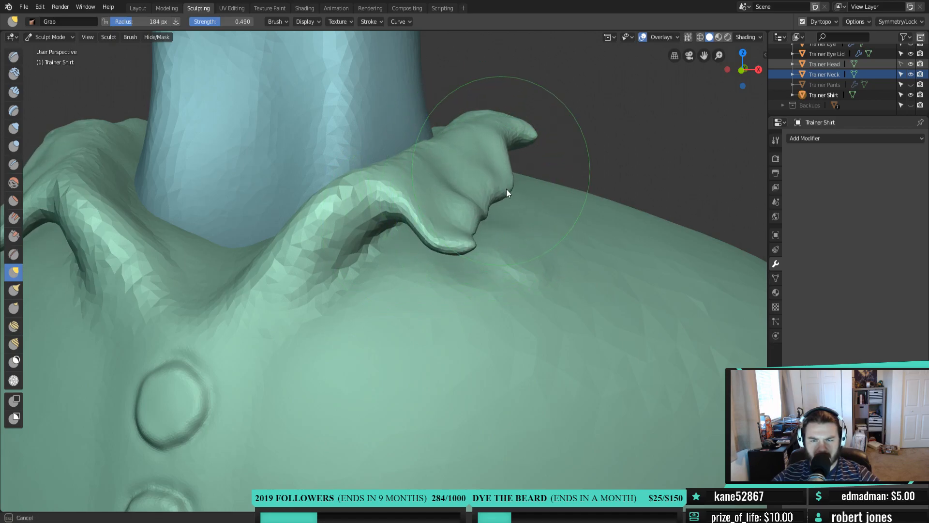
Undo the recent Grab strokes on the collar flap
{"action": "mouse_move", "coordinate": [523, 170]}
{"action": "middle_mouse_down"}
{"action": "mouse_move", "coordinate": [497, 175]}
{"action": "mouse_move", "coordinate": [521, 154]}
{"action": "middle_mouse_up"}
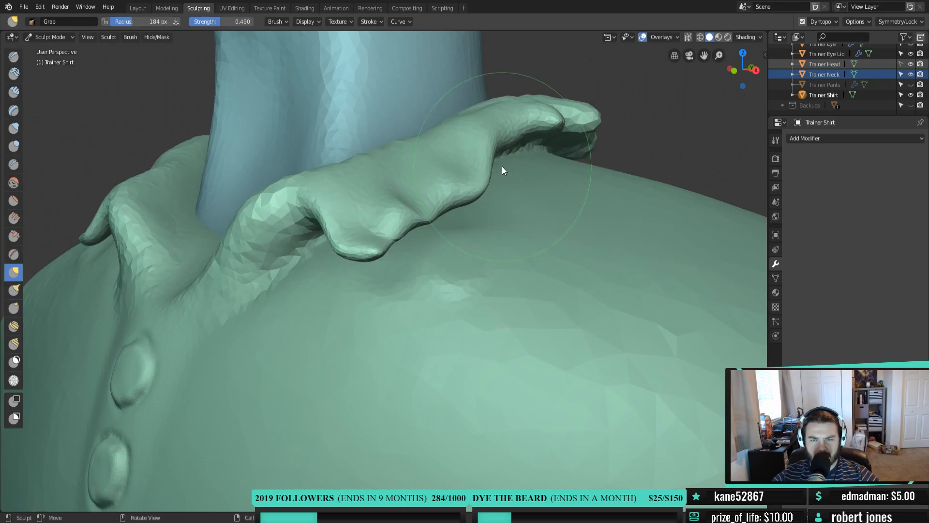
{"action": "key", "text": "ctrl+z"}
{"action": "key", "text": "ctrl+z"}
{"action": "key", "text": "ctrl+z"}
{"action": "key", "text": "ctrl+z"}
{"action": "key", "text": "ctrl+z"}
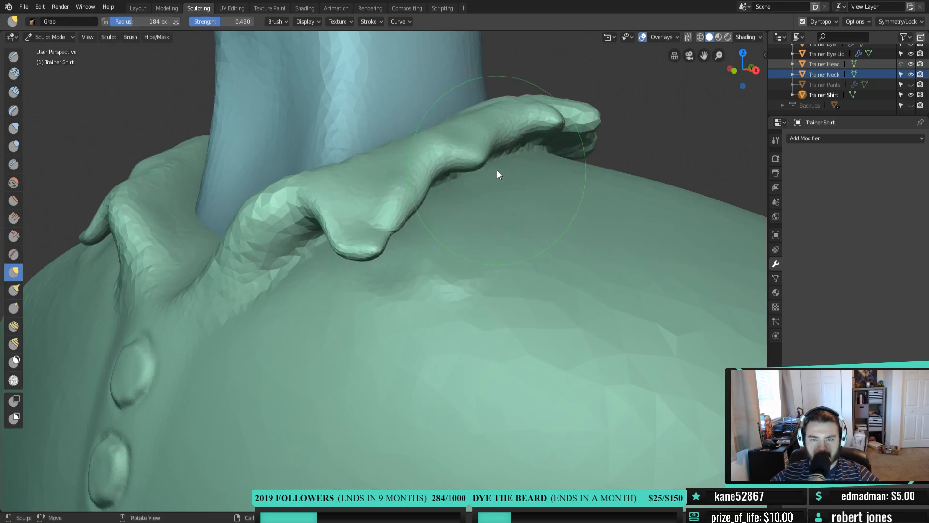
{"action": "key", "text": "ctrl+z"}
{"action": "key", "text": "ctrl+z"}
{"action": "key", "text": "ctrl+z"}
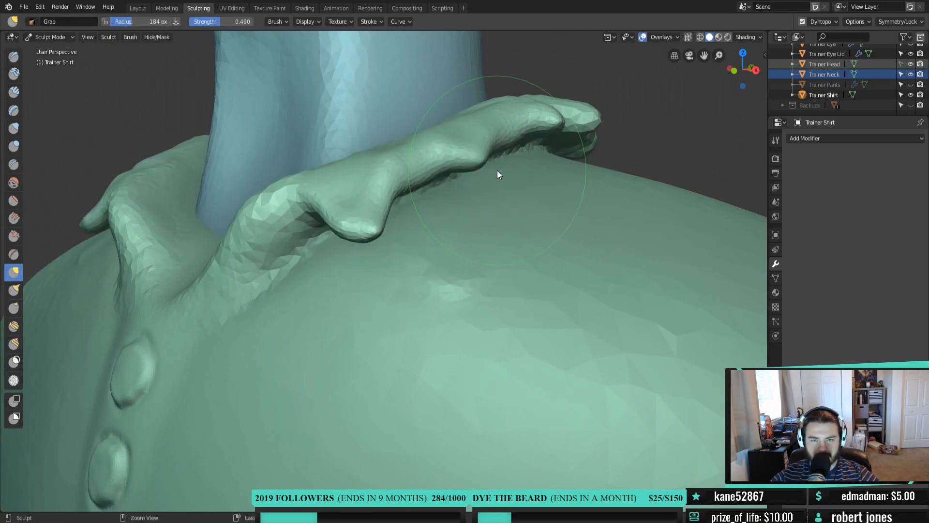
Mask the shirt surface directly beneath the collar, from the front shoulder around to the back, using the Mask brush at 83 px
{"action": "key", "text": "m"}
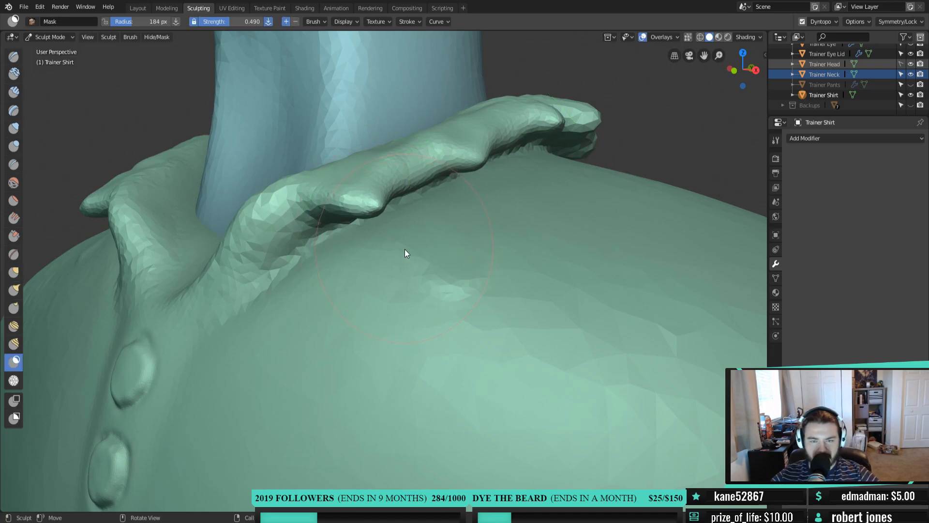
{"action": "key", "text": "f"}
{"action": "left_click", "coordinate": [350, 265]}
{"action": "mouse_move", "coordinate": [350, 265]}
{"action": "left_mouse_down"}
{"action": "mouse_move", "coordinate": [450, 213]}
{"action": "mouse_move", "coordinate": [323, 266]}
{"action": "mouse_move", "coordinate": [495, 172]}
{"action": "mouse_move", "coordinate": [349, 277]}
{"action": "mouse_move", "coordinate": [526, 189]}
{"action": "mouse_move", "coordinate": [444, 245]}
{"action": "mouse_move", "coordinate": [497, 200]}
{"action": "left_mouse_up"}
{"action": "middle_click_drag", "start_coordinate": [496, 199], "coordinate": [423, 253]}
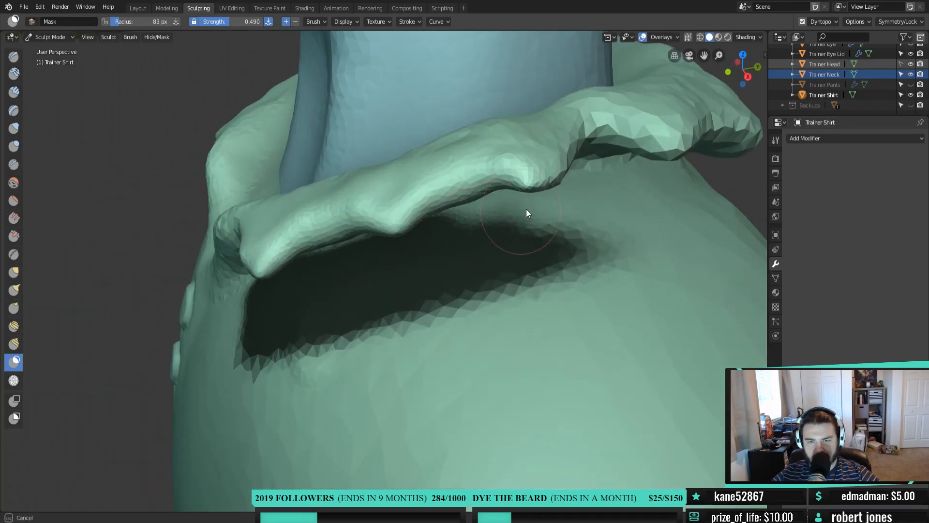
{"action": "mouse_move", "coordinate": [507, 201]}
{"action": "middle_mouse_down"}
{"action": "mouse_move", "coordinate": [465, 208]}
{"action": "mouse_move", "coordinate": [474, 214]}
{"action": "middle_mouse_up"}
{"action": "mouse_move", "coordinate": [475, 214]}
{"action": "left_mouse_down"}
{"action": "mouse_move", "coordinate": [539, 141]}
{"action": "mouse_move", "coordinate": [491, 130]}
{"action": "mouse_move", "coordinate": [439, 173]}
{"action": "mouse_move", "coordinate": [560, 170]}
{"action": "mouse_move", "coordinate": [529, 152]}
{"action": "mouse_move", "coordinate": [572, 141]}
{"action": "mouse_move", "coordinate": [567, 165]}
{"action": "left_mouse_up"}
{"action": "middle_click_drag", "start_coordinate": [567, 165], "coordinate": [442, 210]}
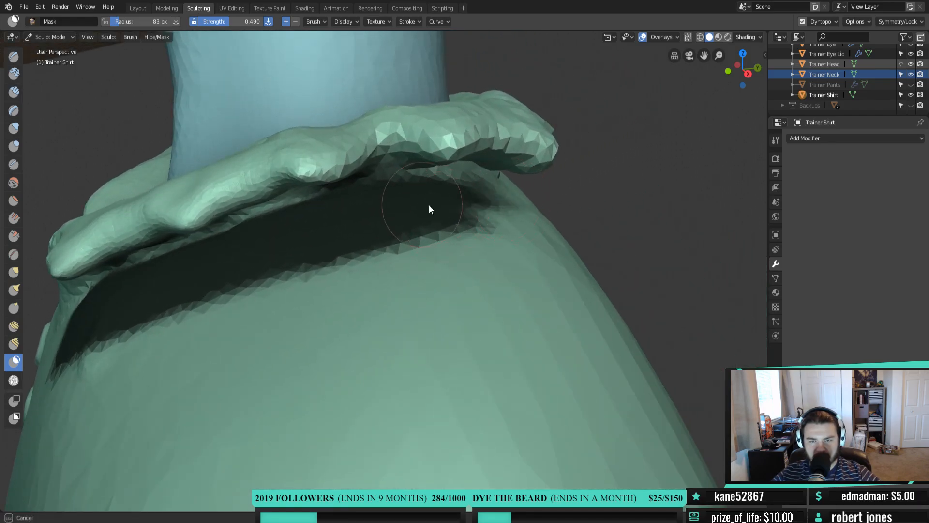
{"action": "middle_click_drag", "start_coordinate": [564, 210], "coordinate": [462, 205]}
{"action": "mouse_move", "coordinate": [462, 205]}
{"action": "left_mouse_down"}
{"action": "mouse_move", "coordinate": [556, 193]}
{"action": "mouse_move", "coordinate": [530, 194]}
{"action": "mouse_move", "coordinate": [624, 200]}
{"action": "mouse_move", "coordinate": [420, 206]}
{"action": "mouse_move", "coordinate": [474, 229]}
{"action": "mouse_move", "coordinate": [366, 227]}
{"action": "mouse_move", "coordinate": [445, 266]}
{"action": "left_mouse_up"}
{"action": "middle_click_drag", "start_coordinate": [445, 265], "coordinate": [465, 290]}
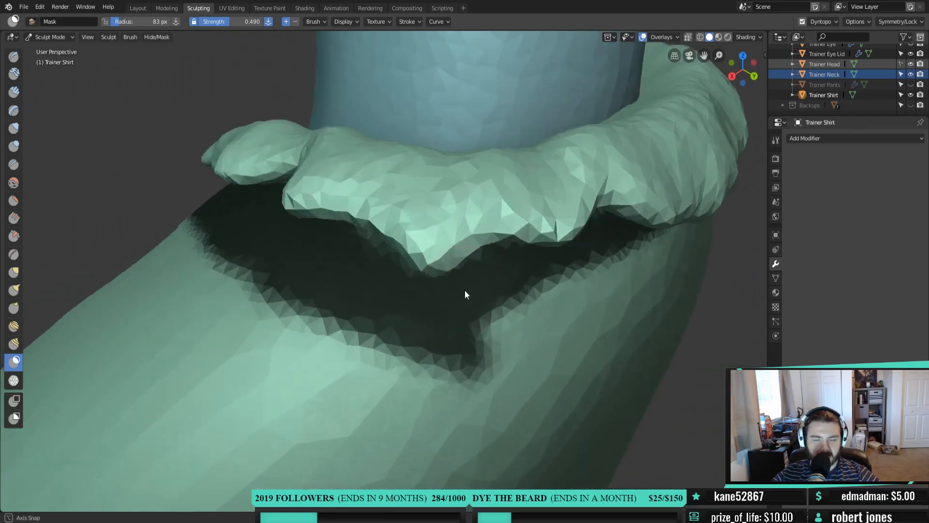
Widen the mask across the upper back below the collar with a 186 px brush radius
{"action": "mouse_move", "coordinate": [501, 342]}
{"action": "middle_mouse_down", "text": "shift"}
{"action": "mouse_move", "coordinate": [439, 233]}
{"action": "mouse_move", "coordinate": [419, 221]}
{"action": "middle_mouse_up", "text": "shift"}
{"action": "key", "text": "f"}
{"action": "left_click", "coordinate": [469, 284]}
{"action": "mouse_move", "coordinate": [464, 236]}
{"action": "left_mouse_down"}
{"action": "mouse_move", "coordinate": [419, 232]}
{"action": "mouse_move", "coordinate": [555, 184]}
{"action": "mouse_move", "coordinate": [427, 200]}
{"action": "mouse_move", "coordinate": [523, 140]}
{"action": "mouse_move", "coordinate": [556, 141]}
{"action": "mouse_move", "coordinate": [261, 218]}
{"action": "mouse_move", "coordinate": [274, 275]}
{"action": "mouse_move", "coordinate": [268, 267]}
{"action": "left_mouse_up"}
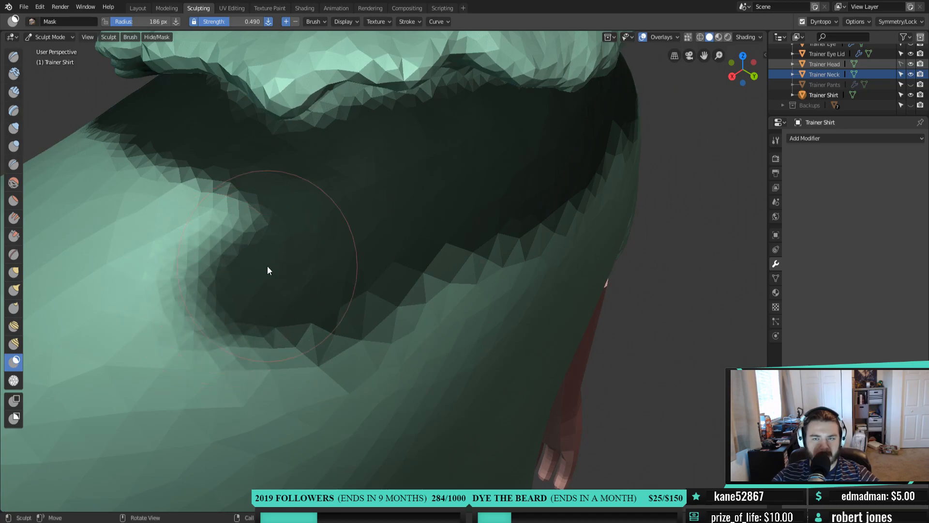
Extend the mask over the shoulder and down the front of the shirt, covering the two buttons, at a radius of 116 px
{"action": "scroll", "coordinate": [149, 323], "scroll_direction": "down", "scroll_amount": 3}
{"action": "middle_click_drag", "start_coordinate": [323, 287], "coordinate": [340, 290]}
{"action": "mouse_move", "coordinate": [249, 333]}
{"action": "middle_mouse_down", "text": "shift"}
{"action": "mouse_move", "coordinate": [407, 304]}
{"action": "mouse_move", "coordinate": [383, 300]}
{"action": "mouse_move", "coordinate": [463, 315]}
{"action": "middle_mouse_up", "text": "shift"}
{"action": "key", "text": "f"}
{"action": "left_click", "coordinate": [370, 296]}
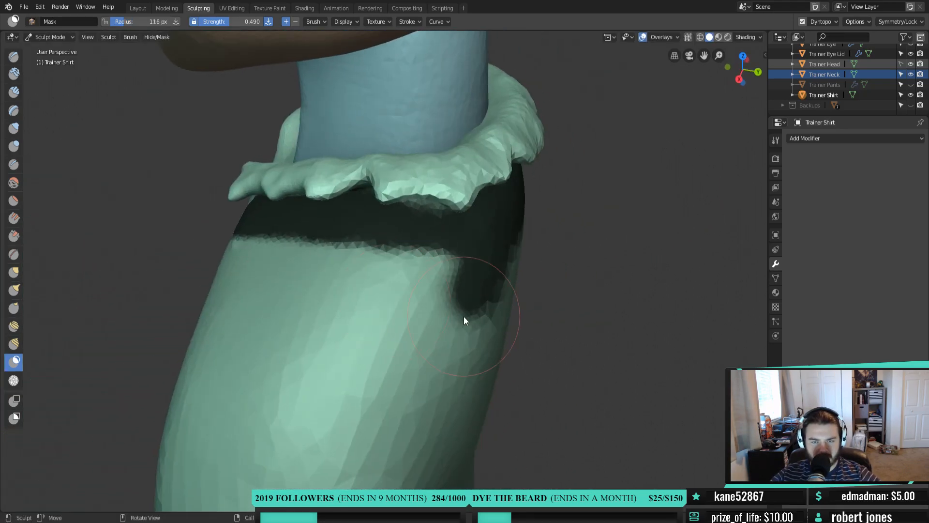
{"action": "mouse_move", "coordinate": [433, 248]}
{"action": "left_mouse_down"}
{"action": "mouse_move", "coordinate": [465, 296]}
{"action": "mouse_move", "coordinate": [297, 292]}
{"action": "mouse_move", "coordinate": [473, 286]}
{"action": "mouse_move", "coordinate": [286, 261]}
{"action": "mouse_move", "coordinate": [305, 280]}
{"action": "mouse_move", "coordinate": [300, 266]}
{"action": "left_mouse_up"}
{"action": "mouse_move", "coordinate": [300, 266]}
{"action": "middle_mouse_down"}
{"action": "mouse_move", "coordinate": [300, 305]}
{"action": "mouse_move", "coordinate": [393, 282]}
{"action": "middle_mouse_up"}
{"action": "mouse_move", "coordinate": [393, 282]}
{"action": "left_mouse_down"}
{"action": "mouse_move", "coordinate": [401, 270]}
{"action": "mouse_move", "coordinate": [222, 373]}
{"action": "mouse_move", "coordinate": [185, 363]}
{"action": "mouse_move", "coordinate": [188, 351]}
{"action": "mouse_move", "coordinate": [138, 373]}
{"action": "mouse_move", "coordinate": [124, 427]}
{"action": "mouse_move", "coordinate": [139, 450]}
{"action": "left_mouse_up"}
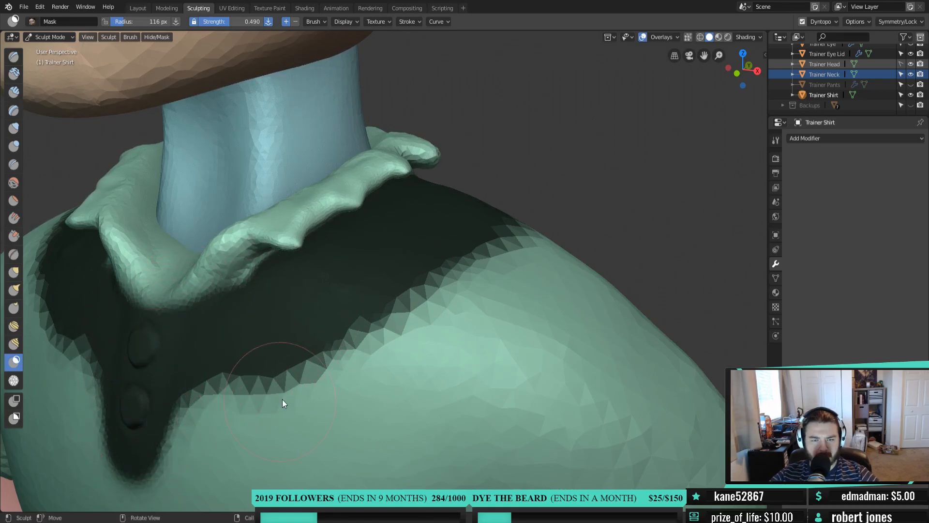
Pull the front collar point and the edge beside it downward with the Grab brush at 116 px
{"action": "key", "text": "g"}
{"action": "middle_click_drag", "start_coordinate": [312, 262], "coordinate": [342, 247]}
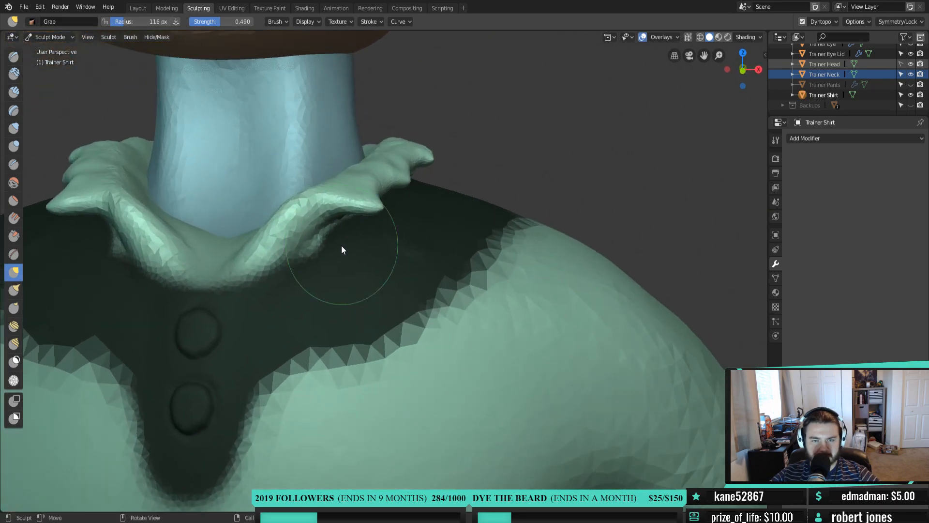
{"action": "mouse_move", "coordinate": [381, 207]}
{"action": "left_mouse_down"}
{"action": "mouse_move", "coordinate": [380, 255]}
{"action": "mouse_move", "coordinate": [364, 223]}
{"action": "mouse_move", "coordinate": [310, 222]}
{"action": "mouse_move", "coordinate": [313, 243]}
{"action": "left_mouse_up"}
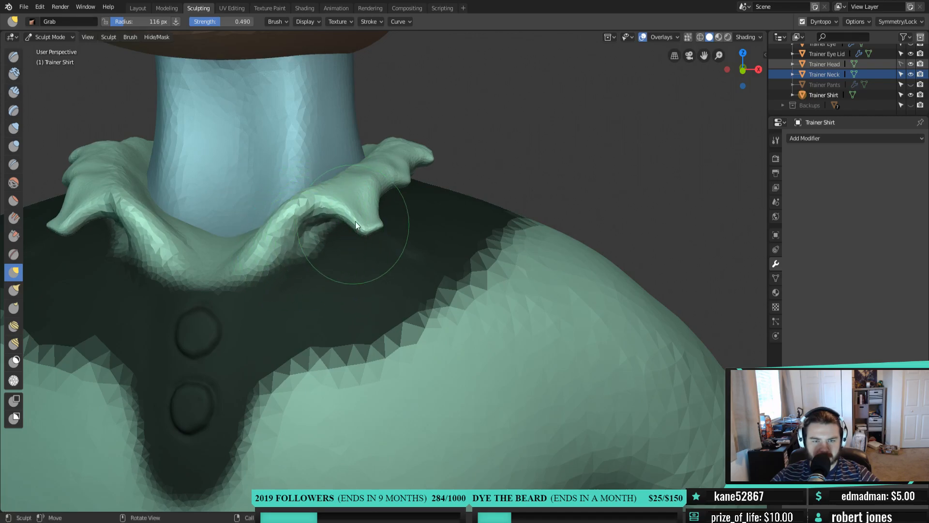
{"action": "mouse_move", "coordinate": [383, 181]}
{"action": "left_mouse_down"}
{"action": "mouse_move", "coordinate": [390, 216]}
{"action": "mouse_move", "coordinate": [396, 210]}
{"action": "left_mouse_up"}
{"action": "left_click_drag", "start_coordinate": [406, 168], "coordinate": [416, 200]}
{"action": "left_click_drag", "start_coordinate": [369, 243], "coordinate": [376, 255]}
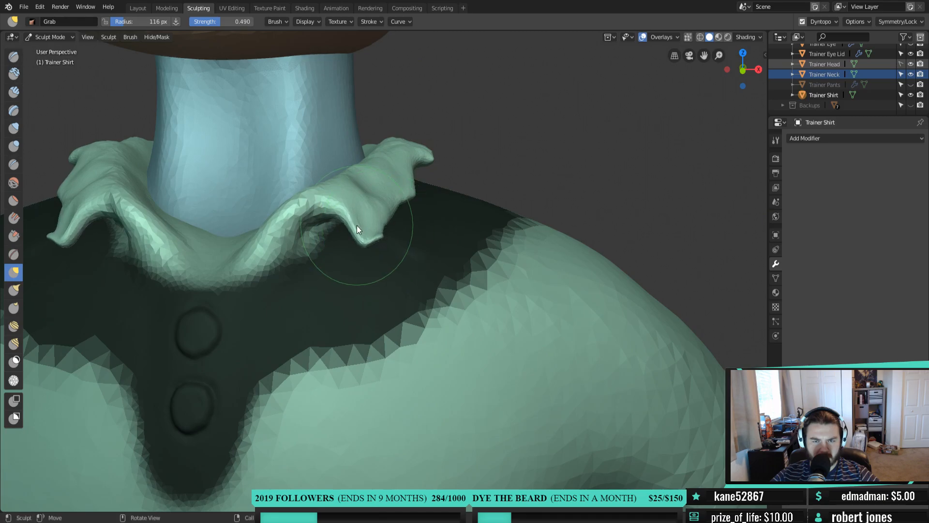
{"action": "left_click_drag", "start_coordinate": [356, 226], "coordinate": [371, 242]}
Grab the collar's outer edge along the side of the shoulder and pull its folds down over the masked shirt
{"action": "middle_click_drag", "start_coordinate": [412, 198], "coordinate": [357, 215]}
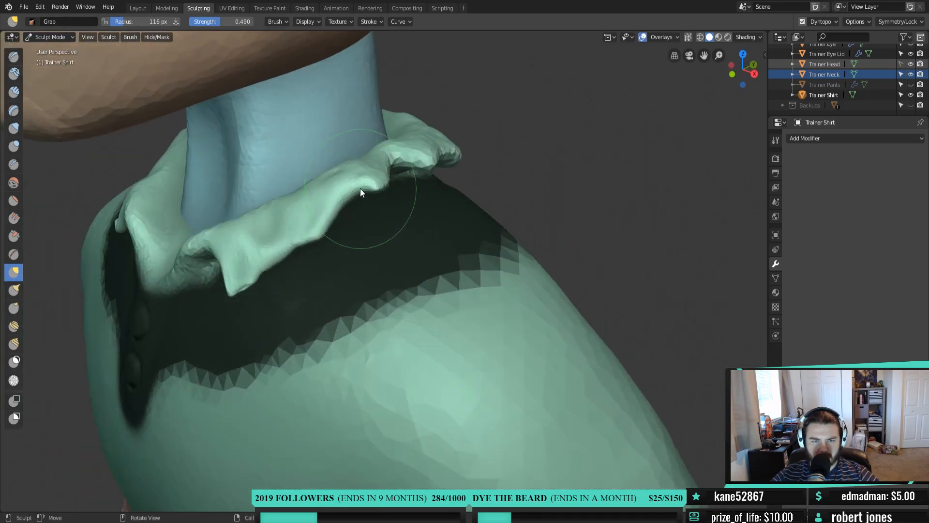
{"action": "mouse_move", "coordinate": [367, 228]}
{"action": "left_mouse_down"}
{"action": "mouse_move", "coordinate": [334, 224]}
{"action": "mouse_move", "coordinate": [397, 173]}
{"action": "left_mouse_up"}
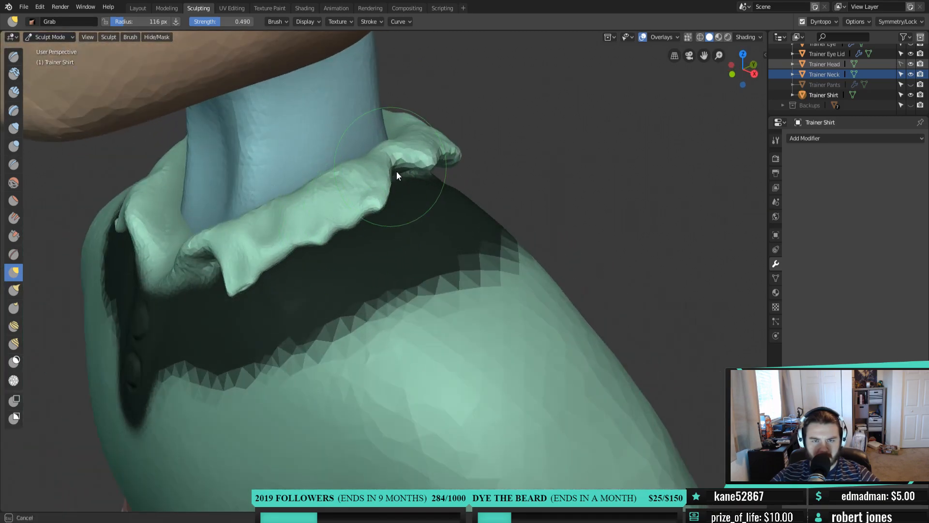
{"action": "middle_click_drag", "start_coordinate": [408, 190], "coordinate": [383, 179]}
{"action": "left_click_drag", "start_coordinate": [384, 178], "coordinate": [380, 195]}
{"action": "middle_click_drag", "start_coordinate": [422, 180], "coordinate": [496, 179]}
{"action": "mouse_move", "coordinate": [440, 160]}
{"action": "middle_mouse_down"}
{"action": "mouse_move", "coordinate": [468, 155]}
{"action": "mouse_move", "coordinate": [376, 145]}
{"action": "mouse_move", "coordinate": [435, 171]}
{"action": "middle_mouse_up"}
{"action": "left_click_drag", "start_coordinate": [434, 171], "coordinate": [439, 220]}
Draw the collar's back edge downward in several Grab strokes so it folds over the upper back
{"action": "mouse_move", "coordinate": [451, 217]}
{"action": "middle_mouse_down"}
{"action": "mouse_move", "coordinate": [460, 183]}
{"action": "mouse_move", "coordinate": [427, 156]}
{"action": "middle_mouse_up"}
{"action": "left_click_drag", "start_coordinate": [430, 148], "coordinate": [444, 205]}
{"action": "left_click_drag", "start_coordinate": [473, 144], "coordinate": [475, 202]}
{"action": "left_click_drag", "start_coordinate": [501, 147], "coordinate": [507, 190]}
{"action": "mouse_move", "coordinate": [543, 150]}
{"action": "left_mouse_down"}
{"action": "mouse_move", "coordinate": [541, 185]}
{"action": "mouse_move", "coordinate": [563, 192]}
{"action": "left_mouse_up"}
{"action": "mouse_move", "coordinate": [546, 178]}
{"action": "middle_mouse_down"}
{"action": "mouse_move", "coordinate": [521, 153]}
{"action": "mouse_move", "coordinate": [428, 155]}
{"action": "mouse_move", "coordinate": [601, 193]}
{"action": "mouse_move", "coordinate": [640, 183]}
{"action": "middle_mouse_up"}
{"action": "scroll", "coordinate": [525, 222], "scroll_direction": "down", "scroll_amount": 6}
{"action": "middle_click_drag", "start_coordinate": [370, 255], "coordinate": [431, 257]}
{"action": "scroll", "coordinate": [428, 267], "scroll_direction": "up", "scroll_amount": 3}
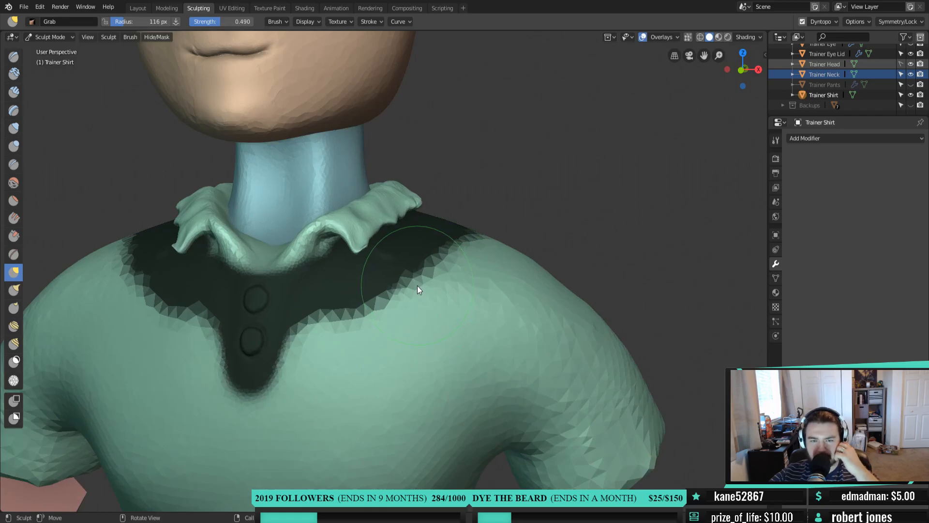
Crease the inside of the collar where it meets the neck, using the Crease brush at a radius of 69 px
{"action": "scroll", "coordinate": [417, 285], "scroll_direction": "up", "scroll_amount": 2}
{"action": "mouse_move", "coordinate": [395, 218]}
{"action": "middle_mouse_down"}
{"action": "mouse_move", "coordinate": [414, 251]}
{"action": "mouse_move", "coordinate": [448, 259]}
{"action": "mouse_move", "coordinate": [411, 256]}
{"action": "mouse_move", "coordinate": [419, 269]}
{"action": "mouse_move", "coordinate": [399, 231]}
{"action": "mouse_move", "coordinate": [405, 219]}
{"action": "middle_mouse_up"}
{"action": "scroll", "coordinate": [448, 258], "scroll_direction": "up", "scroll_amount": 2}
{"action": "key", "text": "f"}
{"action": "left_click", "coordinate": [385, 222]}
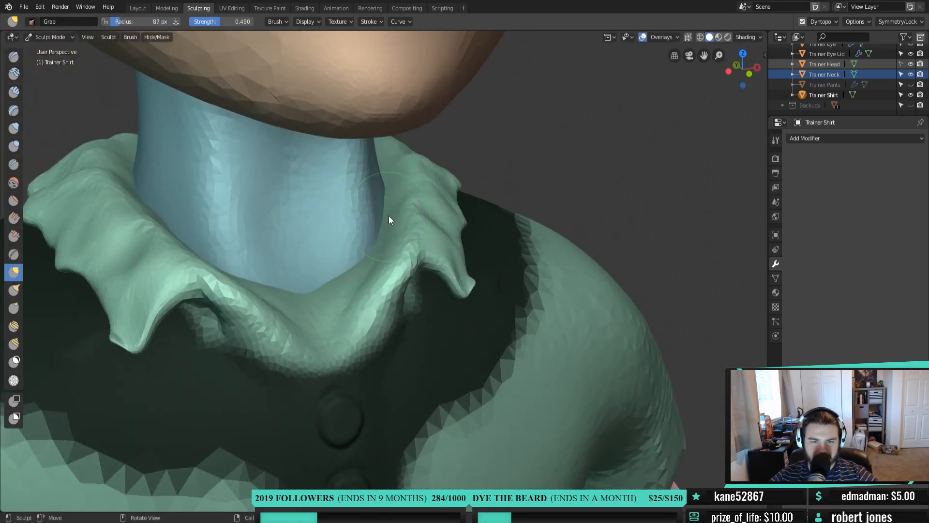
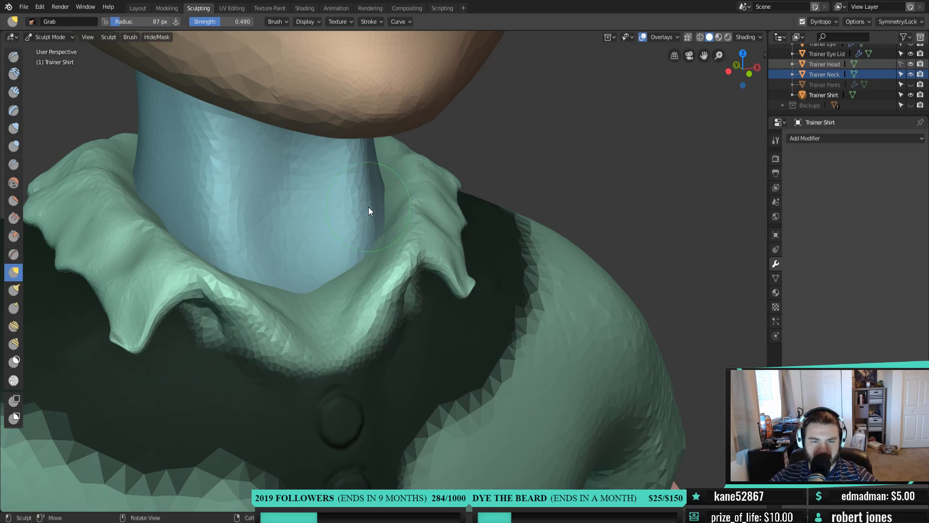
{"action": "key", "text": "shift+c"}
{"action": "mouse_move", "coordinate": [367, 208]}
{"action": "left_mouse_down"}
{"action": "mouse_move", "coordinate": [380, 214]}
{"action": "mouse_move", "coordinate": [323, 326]}
{"action": "mouse_move", "coordinate": [367, 256]}
{"action": "left_mouse_up"}
{"action": "middle_click_drag", "start_coordinate": [367, 253], "coordinate": [352, 197]}
{"action": "key", "text": "f"}
{"action": "left_click", "coordinate": [350, 190]}
{"action": "left_click_drag", "start_coordinate": [364, 167], "coordinate": [338, 230]}
{"action": "left_click_drag", "start_coordinate": [365, 167], "coordinate": [338, 232]}
{"action": "left_click_drag", "start_coordinate": [363, 174], "coordinate": [311, 270]}
Thicken the middle of the collar at the back of the neck with the Inflate brush at 69 px
{"action": "mouse_move", "coordinate": [377, 166]}
{"action": "middle_mouse_down"}
{"action": "mouse_move", "coordinate": [332, 162]}
{"action": "mouse_move", "coordinate": [371, 198]}
{"action": "mouse_move", "coordinate": [359, 176]}
{"action": "mouse_move", "coordinate": [404, 158]}
{"action": "middle_mouse_up"}
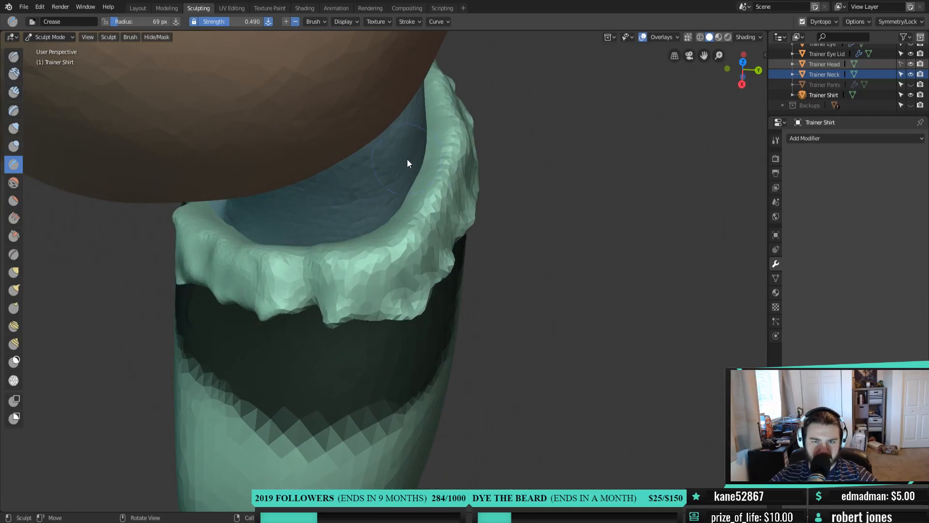
{"action": "middle_click_drag", "start_coordinate": [343, 232], "coordinate": [347, 151]}
{"action": "key", "text": "i"}
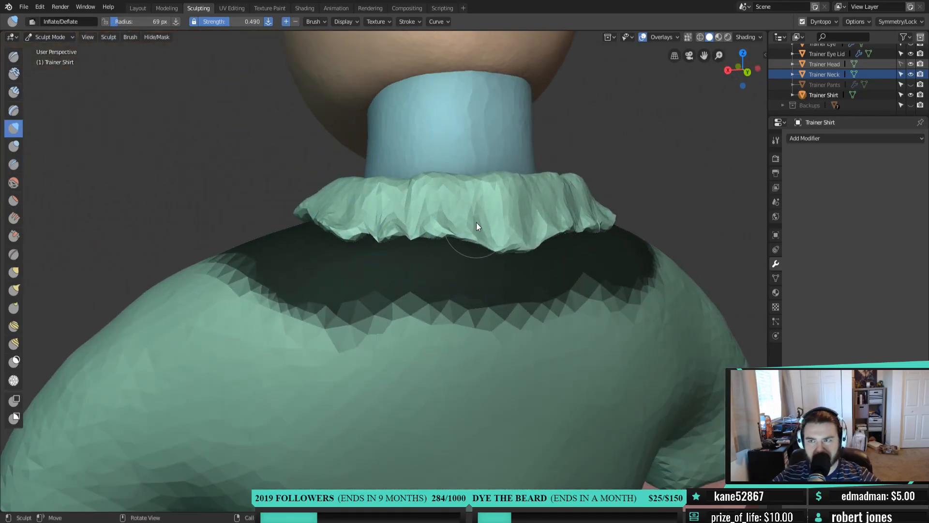
{"action": "scroll", "coordinate": [433, 231], "scroll_direction": "up", "scroll_amount": 2}
{"action": "middle_click_drag", "start_coordinate": [470, 220], "coordinate": [440, 231], "text": "shift"}
{"action": "scroll", "coordinate": [440, 230], "scroll_direction": "up", "scroll_amount": 1}
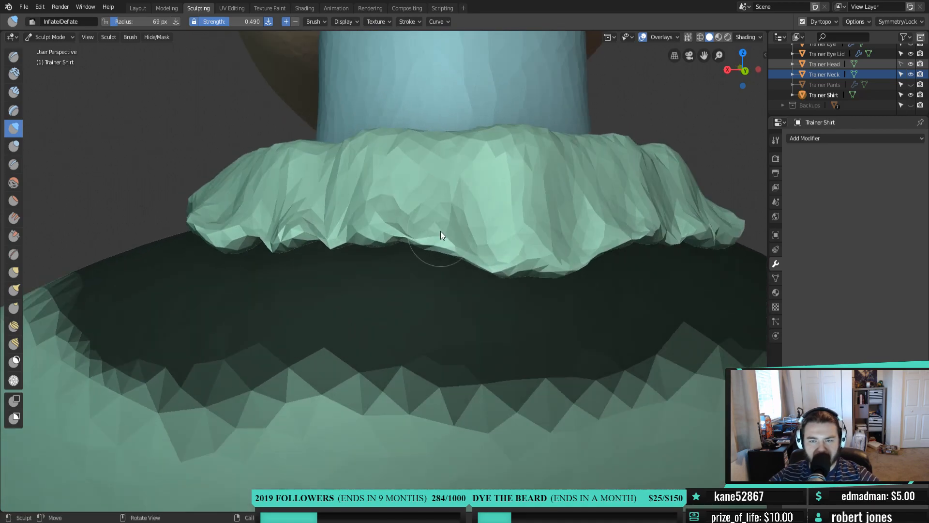
{"action": "mouse_move", "coordinate": [498, 236]}
{"action": "left_mouse_down"}
{"action": "mouse_move", "coordinate": [428, 240]}
{"action": "mouse_move", "coordinate": [525, 253]}
{"action": "mouse_move", "coordinate": [461, 221]}
{"action": "mouse_move", "coordinate": [530, 171]}
{"action": "mouse_move", "coordinate": [498, 260]}
{"action": "mouse_move", "coordinate": [469, 185]}
{"action": "mouse_move", "coordinate": [439, 202]}
{"action": "mouse_move", "coordinate": [511, 268]}
{"action": "mouse_move", "coordinate": [538, 261]}
{"action": "mouse_move", "coordinate": [463, 267]}
{"action": "mouse_move", "coordinate": [562, 241]}
{"action": "mouse_move", "coordinate": [434, 234]}
{"action": "mouse_move", "coordinate": [423, 245]}
{"action": "left_mouse_up"}
{"action": "mouse_move", "coordinate": [443, 236]}
{"action": "middle_mouse_down"}
{"action": "mouse_move", "coordinate": [500, 262]}
{"action": "mouse_move", "coordinate": [469, 250]}
{"action": "middle_mouse_up"}
{"action": "scroll", "coordinate": [394, 359], "scroll_direction": "down", "scroll_amount": 8}
{"action": "mouse_move", "coordinate": [356, 314]}
{"action": "middle_mouse_down"}
{"action": "mouse_move", "coordinate": [505, 317]}
{"action": "mouse_move", "coordinate": [601, 305]}
{"action": "mouse_move", "coordinate": [582, 322]}
{"action": "mouse_move", "coordinate": [370, 322]}
{"action": "middle_mouse_up"}
{"action": "scroll", "coordinate": [371, 322], "scroll_direction": "up", "scroll_amount": 5}
{"action": "scroll", "coordinate": [388, 314], "scroll_direction": "up", "scroll_amount": 6}
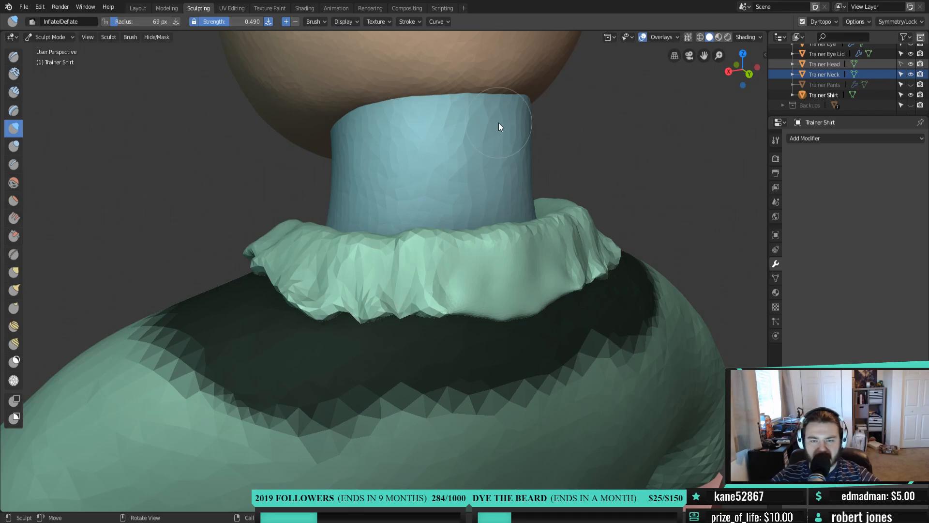
Inflate the faceted folds beside the collar's back centre, from the lower edge up to the rim
{"action": "middle_click_drag", "start_coordinate": [436, 258], "coordinate": [464, 254]}
{"action": "middle_click_drag", "start_coordinate": [457, 230], "coordinate": [405, 270]}
{"action": "scroll", "coordinate": [455, 206], "scroll_direction": "up", "scroll_amount": 1}
{"action": "scroll", "coordinate": [456, 207], "scroll_direction": "up", "scroll_amount": 3}
{"action": "mouse_move", "coordinate": [414, 260]}
{"action": "left_mouse_down"}
{"action": "mouse_move", "coordinate": [452, 266]}
{"action": "mouse_move", "coordinate": [357, 264]}
{"action": "mouse_move", "coordinate": [375, 266]}
{"action": "mouse_move", "coordinate": [272, 276]}
{"action": "mouse_move", "coordinate": [346, 229]}
{"action": "mouse_move", "coordinate": [332, 257]}
{"action": "mouse_move", "coordinate": [361, 155]}
{"action": "mouse_move", "coordinate": [394, 242]}
{"action": "mouse_move", "coordinate": [460, 227]}
{"action": "mouse_move", "coordinate": [458, 265]}
{"action": "mouse_move", "coordinate": [415, 155]}
{"action": "mouse_move", "coordinate": [384, 218]}
{"action": "mouse_move", "coordinate": [425, 257]}
{"action": "mouse_move", "coordinate": [513, 255]}
{"action": "mouse_move", "coordinate": [296, 262]}
{"action": "mouse_move", "coordinate": [357, 283]}
{"action": "mouse_move", "coordinate": [373, 276]}
{"action": "left_mouse_up"}
{"action": "middle_click_drag", "start_coordinate": [372, 276], "coordinate": [420, 219]}
{"action": "mouse_move", "coordinate": [402, 155]}
{"action": "left_mouse_down"}
{"action": "mouse_move", "coordinate": [390, 165]}
{"action": "mouse_move", "coordinate": [417, 196]}
{"action": "left_mouse_up"}
{"action": "middle_click_drag", "start_coordinate": [400, 224], "coordinate": [400, 213]}
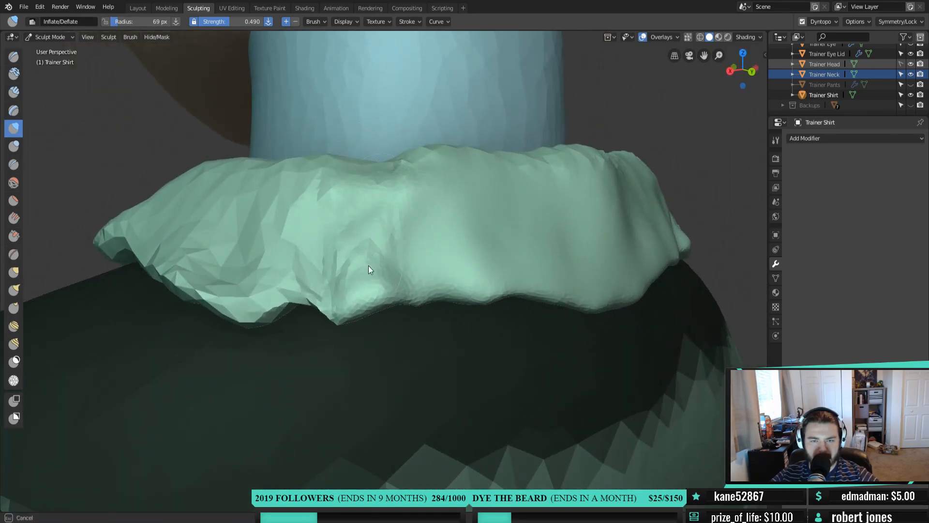
Continue inflating the collar's rough surface and lower edge from the back toward the shoulder
{"action": "mouse_move", "coordinate": [285, 277]}
{"action": "left_mouse_down"}
{"action": "mouse_move", "coordinate": [332, 208]}
{"action": "mouse_move", "coordinate": [325, 281]}
{"action": "mouse_move", "coordinate": [363, 213]}
{"action": "mouse_move", "coordinate": [411, 302]}
{"action": "mouse_move", "coordinate": [451, 175]}
{"action": "mouse_move", "coordinate": [378, 201]}
{"action": "left_mouse_up"}
{"action": "mouse_move", "coordinate": [377, 200]}
{"action": "middle_mouse_down"}
{"action": "mouse_move", "coordinate": [393, 220]}
{"action": "mouse_move", "coordinate": [449, 222]}
{"action": "middle_mouse_up"}
{"action": "left_click_drag", "start_coordinate": [449, 222], "coordinate": [458, 211]}
{"action": "mouse_move", "coordinate": [400, 290]}
{"action": "left_mouse_down"}
{"action": "mouse_move", "coordinate": [449, 327]}
{"action": "mouse_move", "coordinate": [497, 320]}
{"action": "mouse_move", "coordinate": [493, 341]}
{"action": "mouse_move", "coordinate": [523, 357]}
{"action": "mouse_move", "coordinate": [535, 347]}
{"action": "mouse_move", "coordinate": [458, 361]}
{"action": "mouse_move", "coordinate": [475, 359]}
{"action": "mouse_move", "coordinate": [465, 357]}
{"action": "left_mouse_up"}
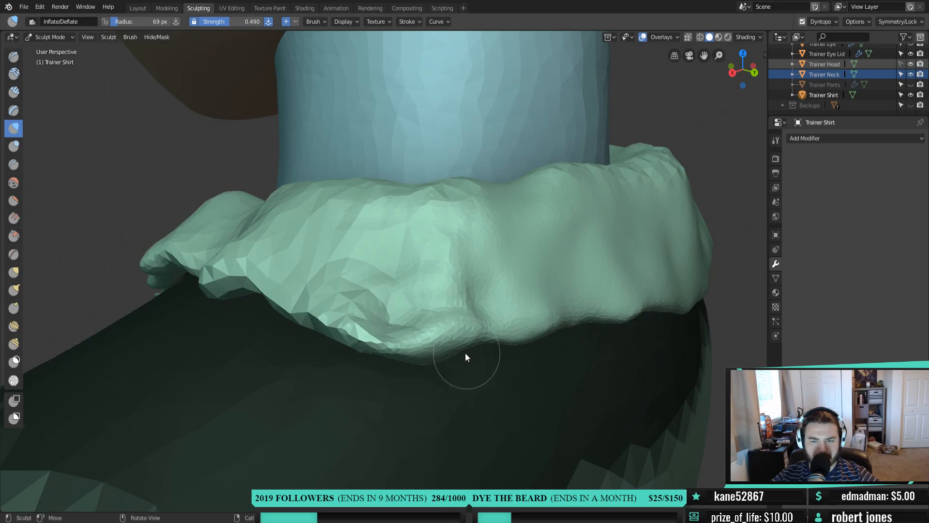
{"action": "middle_click_drag", "start_coordinate": [465, 357], "coordinate": [433, 324]}
{"action": "mouse_move", "coordinate": [434, 324]}
{"action": "left_mouse_down"}
{"action": "mouse_move", "coordinate": [397, 321]}
{"action": "mouse_move", "coordinate": [430, 309]}
{"action": "mouse_move", "coordinate": [399, 313]}
{"action": "mouse_move", "coordinate": [381, 300]}
{"action": "mouse_move", "coordinate": [391, 271]}
{"action": "mouse_move", "coordinate": [472, 254]}
{"action": "mouse_move", "coordinate": [432, 219]}
{"action": "mouse_move", "coordinate": [484, 191]}
{"action": "left_mouse_up"}
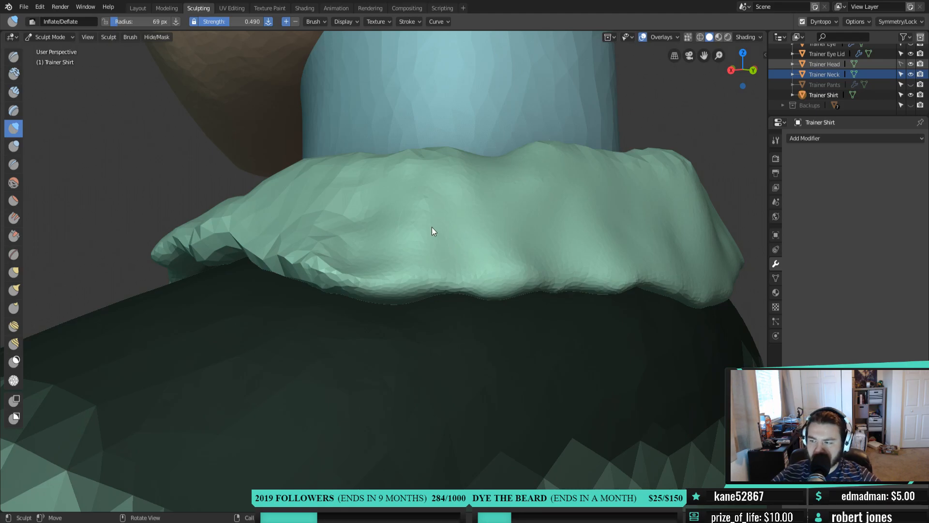
{"action": "middle_click_drag", "start_coordinate": [432, 228], "coordinate": [450, 265]}
Examine the head, neck and collar from the front, three-quarter and side angles
{"action": "scroll", "coordinate": [424, 195], "scroll_direction": "down", "scroll_amount": 3}
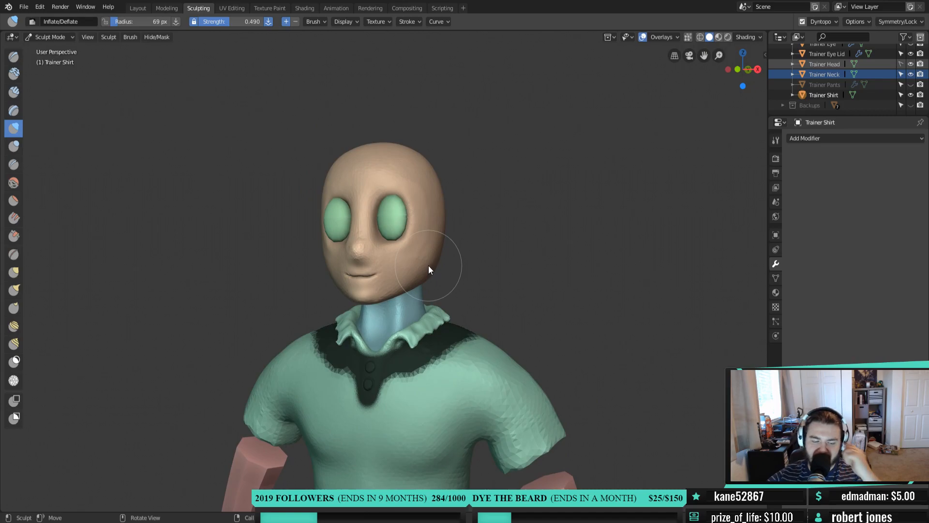
{"action": "mouse_move", "coordinate": [428, 265]}
{"action": "middle_mouse_down"}
{"action": "mouse_move", "coordinate": [452, 266]}
{"action": "mouse_move", "coordinate": [436, 266]}
{"action": "middle_mouse_up"}
{"action": "scroll", "coordinate": [452, 266], "scroll_direction": "up", "scroll_amount": 1}
{"action": "scroll", "coordinate": [436, 263], "scroll_direction": "up", "scroll_amount": 4}
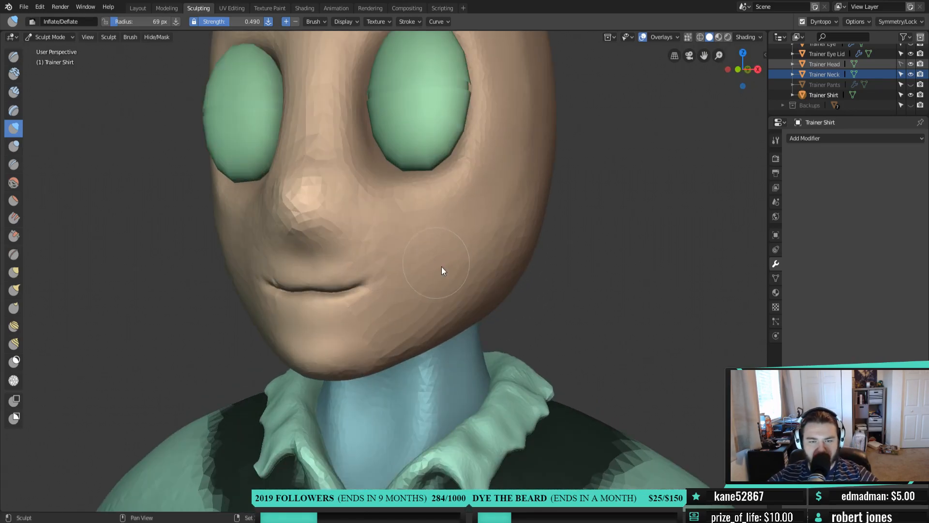
{"action": "middle_click_drag", "start_coordinate": [497, 281], "coordinate": [423, 280]}
{"action": "scroll", "coordinate": [293, 320], "scroll_direction": "up", "scroll_amount": 1}
{"action": "middle_click_drag", "start_coordinate": [199, 347], "coordinate": [319, 348], "text": "shift"}
{"action": "mouse_move", "coordinate": [320, 348]}
{"action": "middle_mouse_down"}
{"action": "mouse_move", "coordinate": [346, 350]}
{"action": "mouse_move", "coordinate": [328, 344]}
{"action": "middle_mouse_up"}
{"action": "middle_click_drag", "start_coordinate": [269, 301], "coordinate": [451, 291]}
{"action": "scroll", "coordinate": [282, 317], "scroll_direction": "down", "scroll_amount": 3}
{"action": "scroll", "coordinate": [468, 280], "scroll_direction": "up", "scroll_amount": 1}
{"action": "scroll", "coordinate": [404, 258], "scroll_direction": "up", "scroll_amount": 4}
{"action": "mouse_move", "coordinate": [405, 258]}
{"action": "middle_mouse_down"}
{"action": "mouse_move", "coordinate": [356, 249]}
{"action": "mouse_move", "coordinate": [342, 257]}
{"action": "mouse_move", "coordinate": [360, 298]}
{"action": "middle_mouse_up"}
{"action": "scroll", "coordinate": [341, 261], "scroll_direction": "down", "scroll_amount": 4}
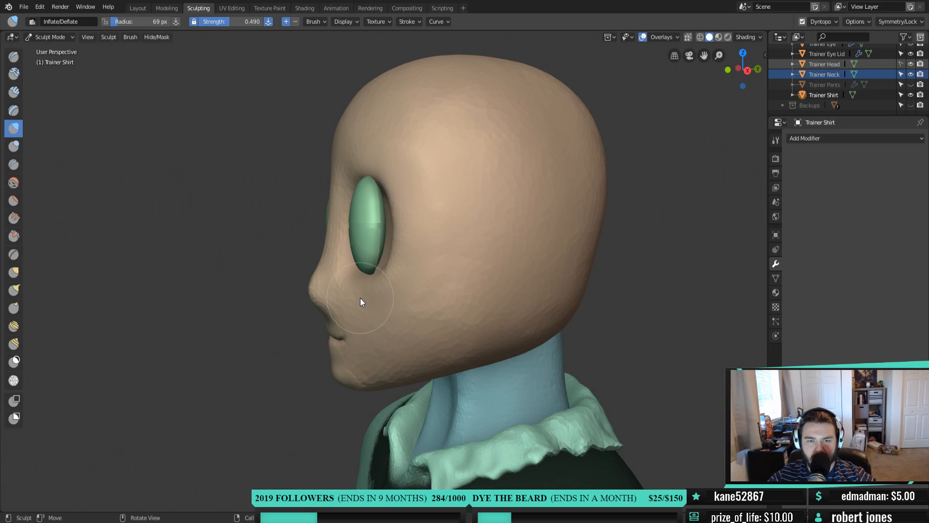
{"action": "middle_click_drag", "start_coordinate": [327, 296], "coordinate": [443, 304]}
{"action": "middle_click_drag", "start_coordinate": [516, 265], "coordinate": [608, 289]}
{"action": "scroll", "coordinate": [484, 336], "scroll_direction": "up", "scroll_amount": 5}
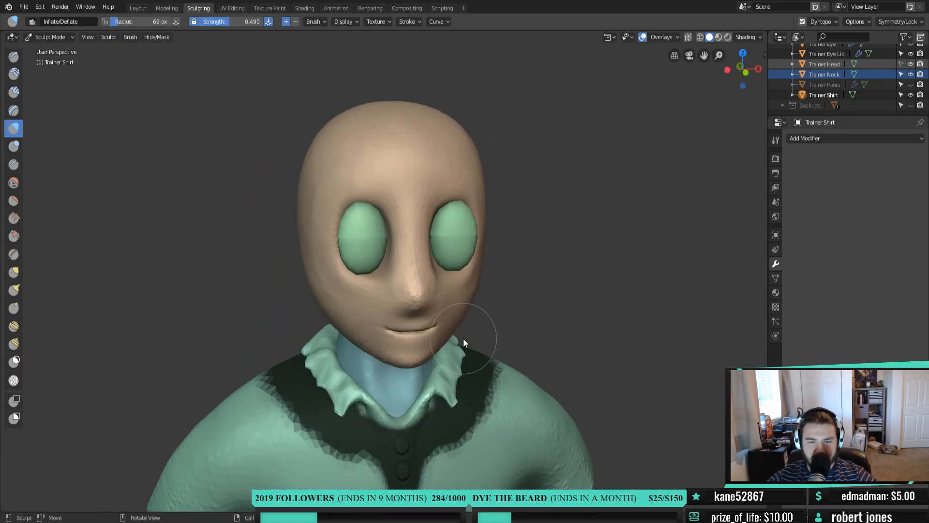
{"action": "middle_click_drag", "start_coordinate": [503, 337], "coordinate": [467, 336]}
{"action": "middle_click_drag", "start_coordinate": [613, 286], "coordinate": [580, 349]}
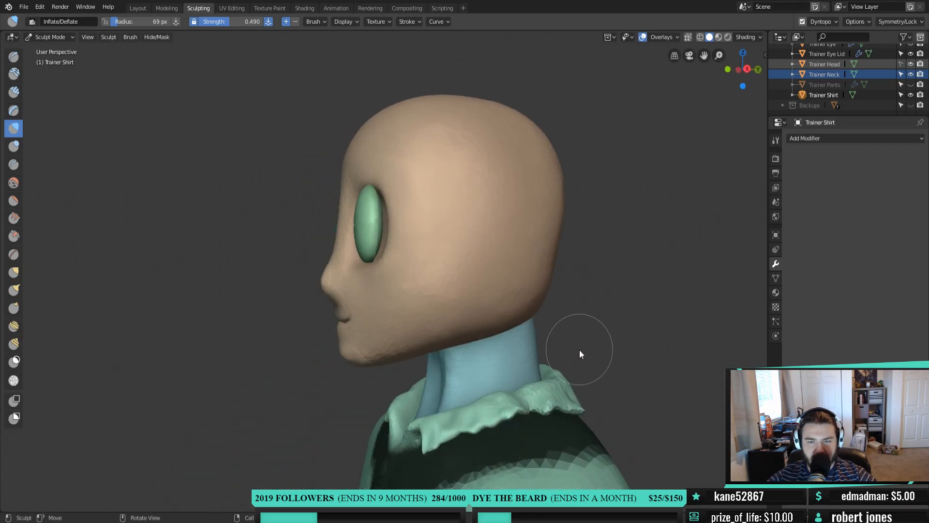
Smooth the faceted surface of the collar on its rear side above the shoulder
{"action": "scroll", "coordinate": [589, 355], "scroll_direction": "up", "scroll_amount": 6}
{"action": "scroll", "coordinate": [536, 351], "scroll_direction": "up", "scroll_amount": 4}
{"action": "middle_click_drag", "start_coordinate": [480, 368], "coordinate": [443, 272], "text": "shift"}
{"action": "scroll", "coordinate": [437, 254], "scroll_direction": "down", "scroll_amount": 2}
{"action": "scroll", "coordinate": [460, 326], "scroll_direction": "up", "scroll_amount": 1}
{"action": "middle_click_drag", "start_coordinate": [460, 326], "coordinate": [426, 310], "text": "shift"}
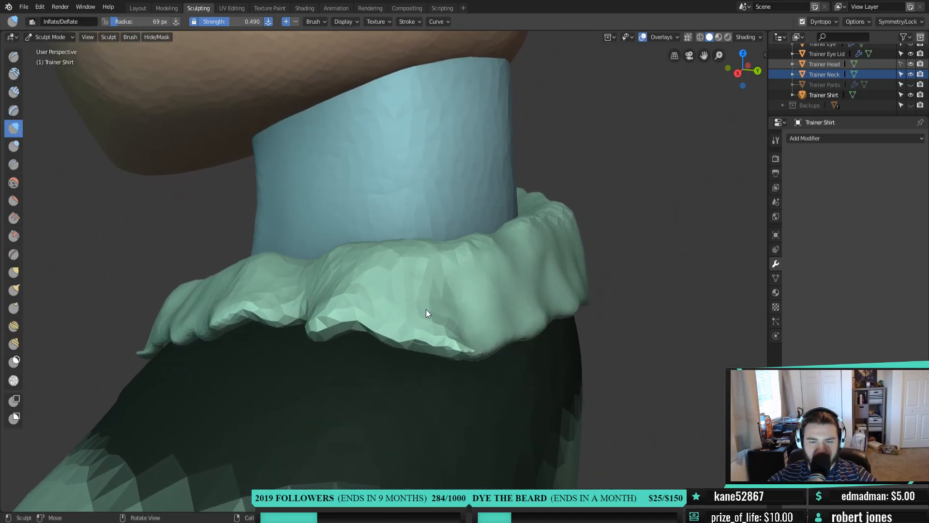
{"action": "mouse_move", "coordinate": [449, 269]}
{"action": "left_mouse_down", "text": "shift"}
{"action": "mouse_move", "coordinate": [440, 273]}
{"action": "mouse_move", "coordinate": [429, 334]}
{"action": "mouse_move", "coordinate": [396, 336]}
{"action": "mouse_move", "coordinate": [428, 324]}
{"action": "mouse_move", "coordinate": [396, 328]}
{"action": "mouse_move", "coordinate": [522, 312]}
{"action": "mouse_move", "coordinate": [483, 285]}
{"action": "mouse_move", "coordinate": [504, 277]}
{"action": "mouse_move", "coordinate": [574, 283]}
{"action": "mouse_move", "coordinate": [570, 256]}
{"action": "mouse_move", "coordinate": [591, 283]}
{"action": "mouse_move", "coordinate": [544, 299]}
{"action": "mouse_move", "coordinate": [512, 280]}
{"action": "mouse_move", "coordinate": [516, 242]}
{"action": "left_mouse_up", "text": "shift"}
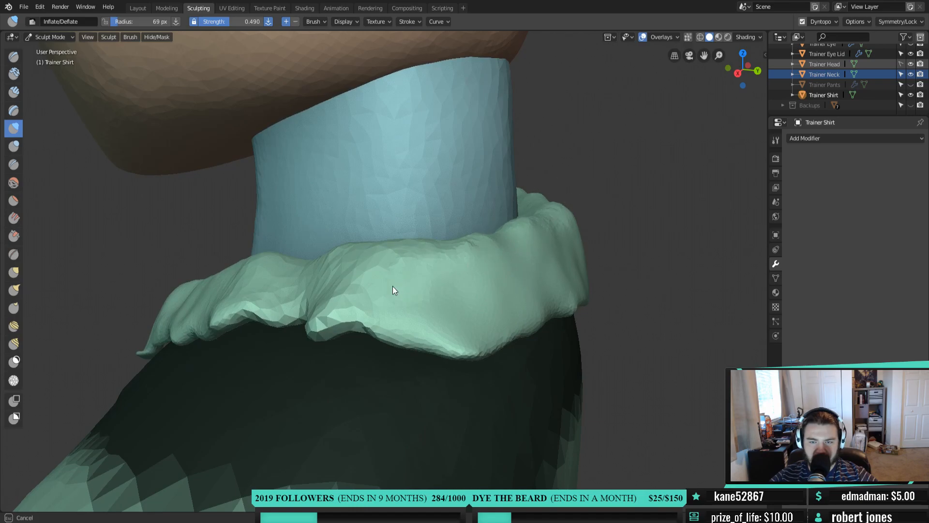
Smooth the collar's folds and lower edge along the shoulder from the back toward the front
{"action": "middle_click_drag", "start_coordinate": [331, 318], "coordinate": [378, 332]}
{"action": "mouse_move", "coordinate": [467, 374]}
{"action": "left_mouse_down", "text": "shift"}
{"action": "mouse_move", "coordinate": [498, 352]}
{"action": "mouse_move", "coordinate": [485, 325]}
{"action": "mouse_move", "coordinate": [433, 332]}
{"action": "mouse_move", "coordinate": [436, 313]}
{"action": "mouse_move", "coordinate": [409, 325]}
{"action": "mouse_move", "coordinate": [439, 327]}
{"action": "left_mouse_up", "text": "shift"}
{"action": "mouse_move", "coordinate": [487, 302]}
{"action": "left_mouse_down", "text": "shift"}
{"action": "mouse_move", "coordinate": [472, 284]}
{"action": "mouse_move", "coordinate": [361, 307]}
{"action": "mouse_move", "coordinate": [507, 318]}
{"action": "mouse_move", "coordinate": [522, 306]}
{"action": "mouse_move", "coordinate": [396, 335]}
{"action": "mouse_move", "coordinate": [537, 295]}
{"action": "mouse_move", "coordinate": [378, 303]}
{"action": "mouse_move", "coordinate": [573, 245]}
{"action": "mouse_move", "coordinate": [571, 310]}
{"action": "mouse_move", "coordinate": [602, 353]}
{"action": "left_mouse_up", "text": "shift"}
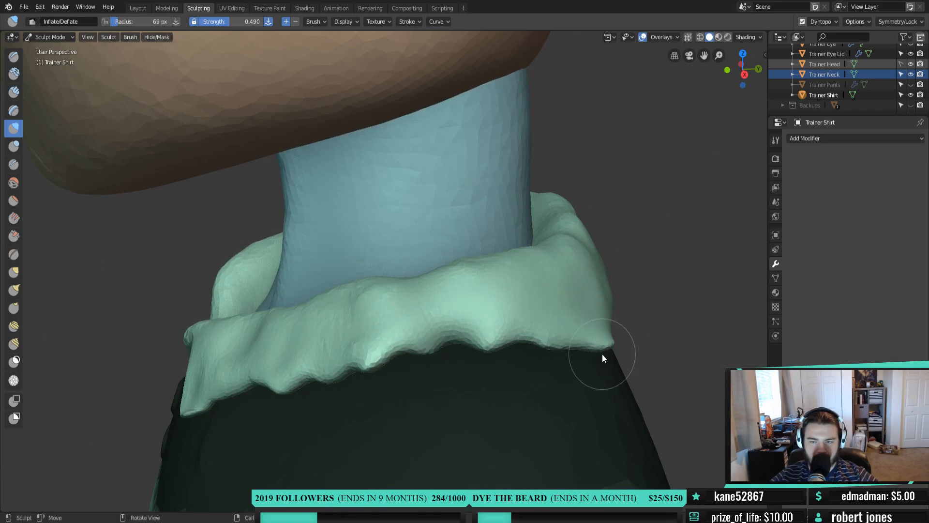
{"action": "middle_click_drag", "start_coordinate": [602, 353], "coordinate": [527, 324]}
{"action": "mouse_move", "coordinate": [315, 266]}
{"action": "left_mouse_down", "text": "shift"}
{"action": "mouse_move", "coordinate": [289, 244]}
{"action": "mouse_move", "coordinate": [401, 267]}
{"action": "left_mouse_up", "text": "shift"}
Reshape the collar's lower edge at the rear shoulder by pulling it down with the Grab brush at 153 px
{"action": "middle_click_drag", "start_coordinate": [451, 289], "coordinate": [450, 315]}
{"action": "mouse_move", "coordinate": [396, 343]}
{"action": "middle_mouse_down", "text": "shift"}
{"action": "mouse_move", "coordinate": [434, 306]}
{"action": "mouse_move", "coordinate": [425, 315]}
{"action": "middle_mouse_up", "text": "shift"}
{"action": "mouse_move", "coordinate": [426, 267]}
{"action": "middle_mouse_down"}
{"action": "mouse_move", "coordinate": [462, 369]}
{"action": "mouse_move", "coordinate": [486, 400]}
{"action": "mouse_move", "coordinate": [427, 361]}
{"action": "middle_mouse_up"}
{"action": "key", "text": "g"}
{"action": "key", "text": "f"}
{"action": "left_click", "coordinate": [465, 380]}
{"action": "mouse_move", "coordinate": [380, 289]}
{"action": "left_mouse_down"}
{"action": "mouse_move", "coordinate": [421, 349]}
{"action": "mouse_move", "coordinate": [340, 344]}
{"action": "mouse_move", "coordinate": [326, 321]}
{"action": "mouse_move", "coordinate": [441, 343]}
{"action": "left_mouse_up"}
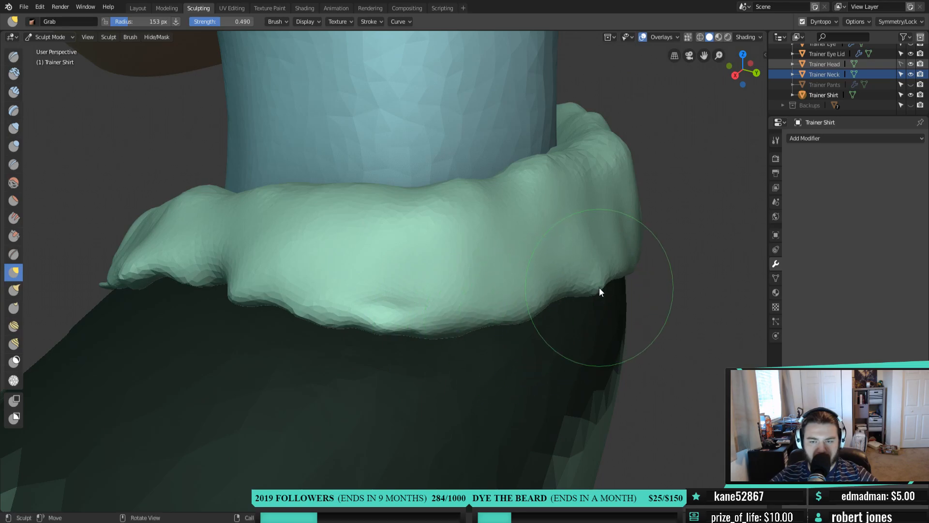
Nudge the collar's back lower edge upward at several spots with the Grab brush to even out its outline
{"action": "middle_click_drag", "start_coordinate": [627, 266], "coordinate": [533, 234]}
{"action": "mouse_move", "coordinate": [464, 234]}
{"action": "left_mouse_down"}
{"action": "mouse_move", "coordinate": [475, 216]}
{"action": "mouse_move", "coordinate": [493, 221]}
{"action": "mouse_move", "coordinate": [448, 219]}
{"action": "left_mouse_up"}
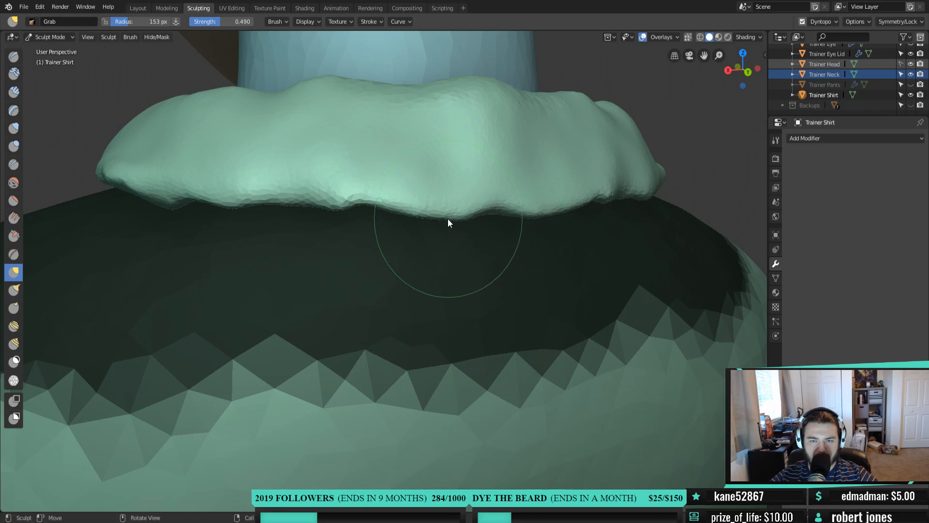
{"action": "left_click_drag", "start_coordinate": [357, 203], "coordinate": [351, 198]}
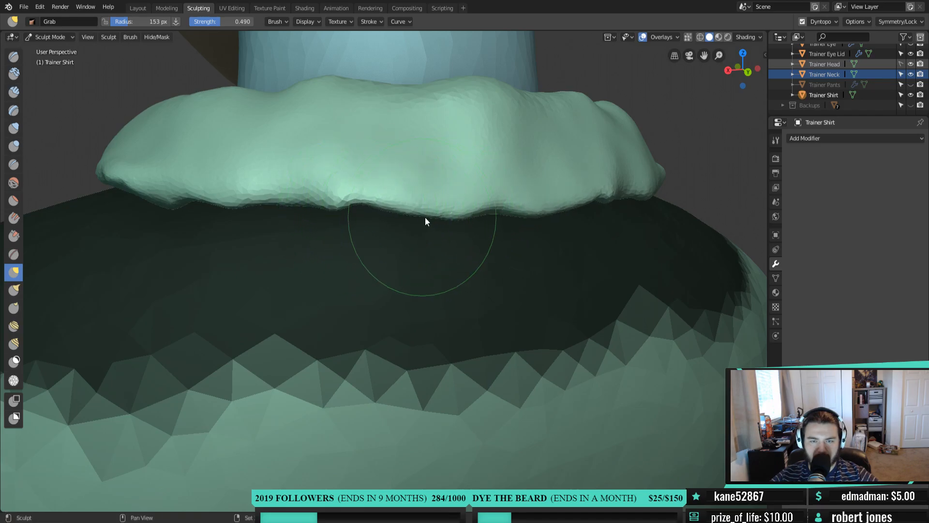
{"action": "middle_click_drag", "start_coordinate": [147, 199], "coordinate": [238, 193]}
{"action": "mouse_move", "coordinate": [285, 218]}
{"action": "left_mouse_down"}
{"action": "mouse_move", "coordinate": [287, 200]}
{"action": "mouse_move", "coordinate": [302, 199]}
{"action": "left_mouse_up"}
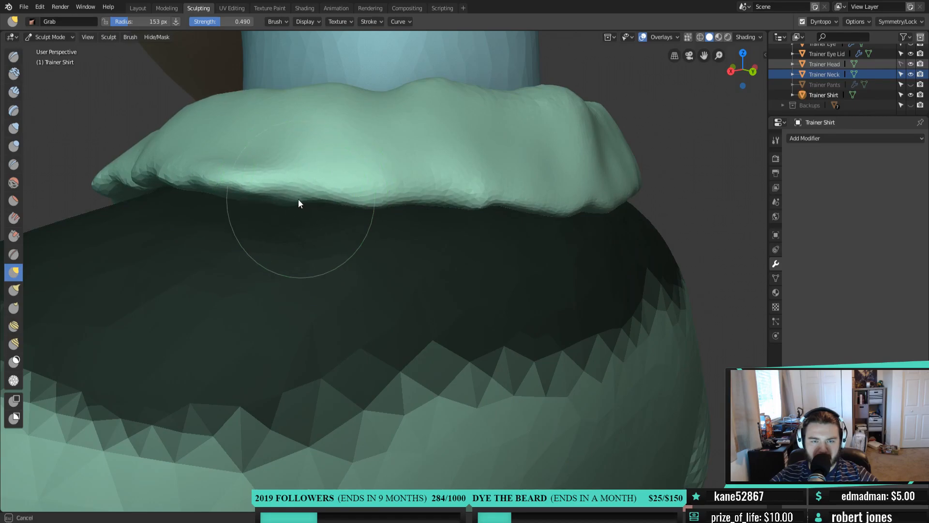
{"action": "mouse_move", "coordinate": [303, 190]}
{"action": "middle_mouse_down"}
{"action": "mouse_move", "coordinate": [373, 222]}
{"action": "mouse_move", "coordinate": [338, 272]}
{"action": "mouse_move", "coordinate": [371, 282]}
{"action": "middle_mouse_up"}
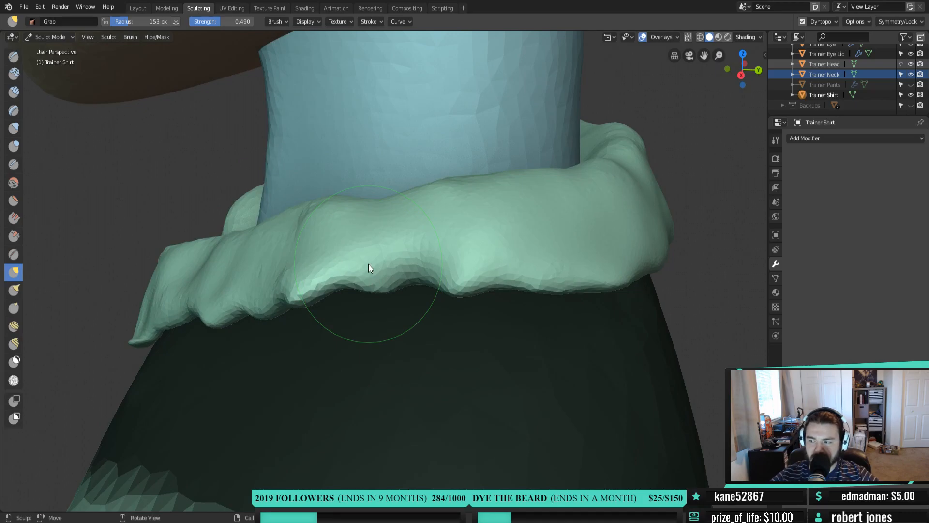
Thicken the collar's lower edge from the back around the shoulder with the Inflate brush at 100 px
{"action": "key", "text": "i"}
{"action": "key", "text": "f"}
{"action": "left_click", "coordinate": [403, 271]}
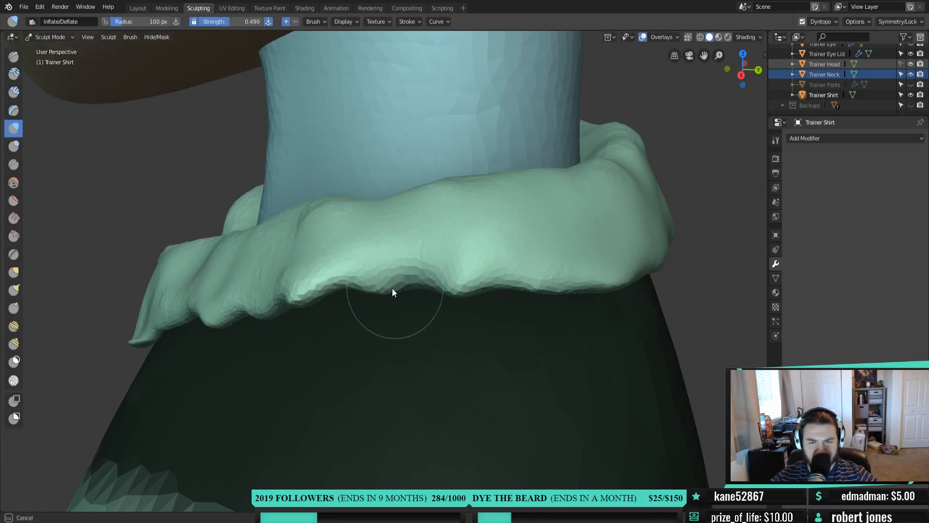
{"action": "middle_click_drag", "start_coordinate": [451, 288], "coordinate": [453, 280]}
{"action": "mouse_move", "coordinate": [453, 280]}
{"action": "left_mouse_down"}
{"action": "mouse_move", "coordinate": [420, 260]}
{"action": "mouse_move", "coordinate": [436, 257]}
{"action": "mouse_move", "coordinate": [425, 245]}
{"action": "mouse_move", "coordinate": [488, 260]}
{"action": "mouse_move", "coordinate": [375, 254]}
{"action": "mouse_move", "coordinate": [317, 262]}
{"action": "mouse_move", "coordinate": [362, 263]}
{"action": "left_mouse_up"}
{"action": "mouse_move", "coordinate": [362, 264]}
{"action": "middle_mouse_down"}
{"action": "mouse_move", "coordinate": [375, 252]}
{"action": "mouse_move", "coordinate": [452, 280]}
{"action": "middle_mouse_up"}
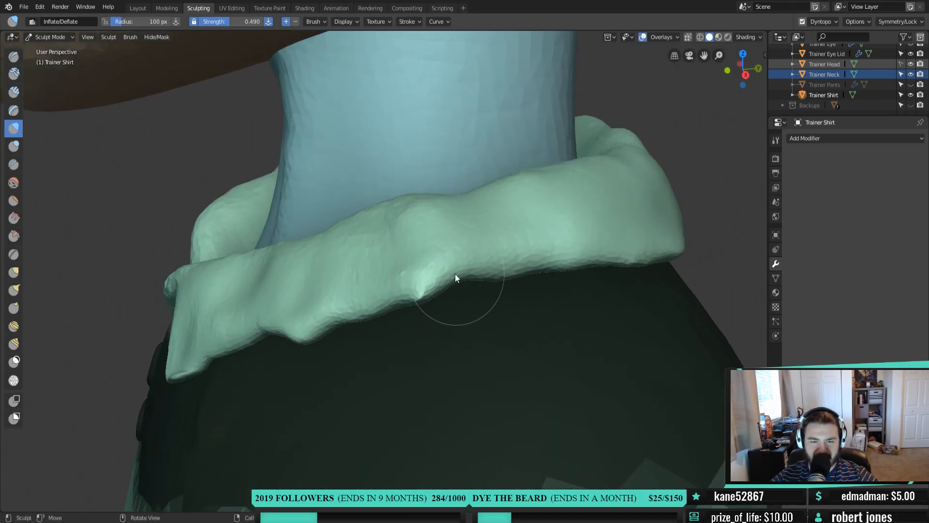
{"action": "mouse_move", "coordinate": [452, 280]}
{"action": "left_mouse_down"}
{"action": "mouse_move", "coordinate": [436, 274]}
{"action": "mouse_move", "coordinate": [289, 342]}
{"action": "left_mouse_up"}
{"action": "middle_click_drag", "start_coordinate": [289, 342], "coordinate": [399, 316]}
{"action": "mouse_move", "coordinate": [451, 317]}
{"action": "left_mouse_down"}
{"action": "mouse_move", "coordinate": [424, 351]}
{"action": "mouse_move", "coordinate": [464, 324]}
{"action": "mouse_move", "coordinate": [379, 353]}
{"action": "mouse_move", "coordinate": [280, 413]}
{"action": "mouse_move", "coordinate": [280, 373]}
{"action": "mouse_move", "coordinate": [298, 385]}
{"action": "mouse_move", "coordinate": [307, 328]}
{"action": "mouse_move", "coordinate": [420, 257]}
{"action": "mouse_move", "coordinate": [288, 364]}
{"action": "mouse_move", "coordinate": [474, 282]}
{"action": "mouse_move", "coordinate": [477, 234]}
{"action": "mouse_move", "coordinate": [433, 306]}
{"action": "mouse_move", "coordinate": [479, 298]}
{"action": "mouse_move", "coordinate": [296, 393]}
{"action": "left_mouse_up"}
{"action": "middle_click_drag", "start_coordinate": [231, 430], "coordinate": [411, 355]}
Sharpen the collar's upper fold from the front toward the shoulder with the Pinch brush at 100 px
{"action": "scroll", "coordinate": [512, 382], "scroll_direction": "down", "scroll_amount": 6}
{"action": "mouse_move", "coordinate": [524, 358]}
{"action": "middle_mouse_down"}
{"action": "mouse_move", "coordinate": [587, 338]}
{"action": "mouse_move", "coordinate": [570, 335]}
{"action": "mouse_move", "coordinate": [487, 377]}
{"action": "mouse_move", "coordinate": [532, 359]}
{"action": "mouse_move", "coordinate": [425, 312]}
{"action": "middle_mouse_up"}
{"action": "scroll", "coordinate": [485, 377], "scroll_direction": "up", "scroll_amount": 3}
{"action": "scroll", "coordinate": [537, 343], "scroll_direction": "up", "scroll_amount": 3}
{"action": "scroll", "coordinate": [421, 322], "scroll_direction": "up", "scroll_amount": 2}
{"action": "key", "text": "p"}
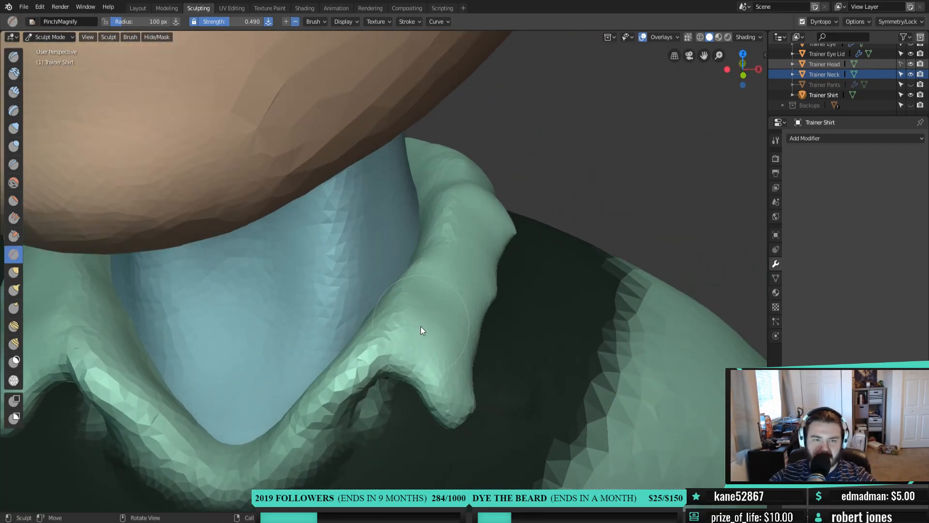
{"action": "mouse_move", "coordinate": [428, 170]}
{"action": "left_mouse_down"}
{"action": "mouse_move", "coordinate": [445, 203]}
{"action": "mouse_move", "coordinate": [387, 329]}
{"action": "left_mouse_up"}
{"action": "left_click_drag", "start_coordinate": [451, 223], "coordinate": [397, 336]}
{"action": "left_click_drag", "start_coordinate": [428, 259], "coordinate": [404, 309]}
{"action": "left_click_drag", "start_coordinate": [457, 170], "coordinate": [410, 295]}
{"action": "mouse_move", "coordinate": [448, 217]}
{"action": "middle_mouse_down"}
{"action": "mouse_move", "coordinate": [420, 244]}
{"action": "mouse_move", "coordinate": [436, 245]}
{"action": "middle_mouse_up"}
{"action": "left_click_drag", "start_coordinate": [435, 245], "coordinate": [471, 188]}
Tighten the top fold at the back of the collar with the Pinch brush at 57 px
{"action": "mouse_move", "coordinate": [471, 188]}
{"action": "middle_mouse_down"}
{"action": "mouse_move", "coordinate": [388, 208]}
{"action": "mouse_move", "coordinate": [425, 270]}
{"action": "mouse_move", "coordinate": [329, 253]}
{"action": "middle_mouse_up"}
{"action": "key", "text": "f"}
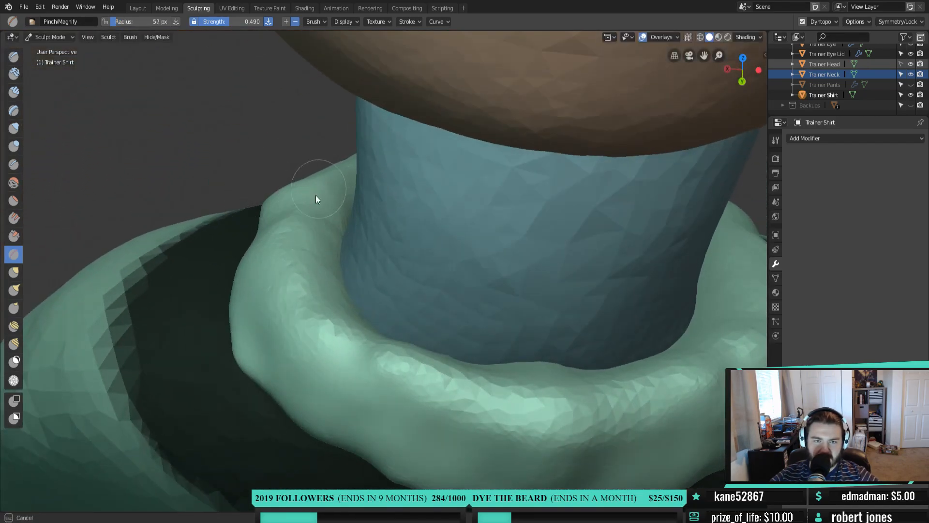
{"action": "mouse_move", "coordinate": [301, 231]}
{"action": "left_mouse_down"}
{"action": "mouse_move", "coordinate": [315, 321]}
{"action": "mouse_move", "coordinate": [300, 285]}
{"action": "mouse_move", "coordinate": [363, 349]}
{"action": "mouse_move", "coordinate": [524, 410]}
{"action": "mouse_move", "coordinate": [531, 400]}
{"action": "mouse_move", "coordinate": [356, 358]}
{"action": "left_mouse_up"}
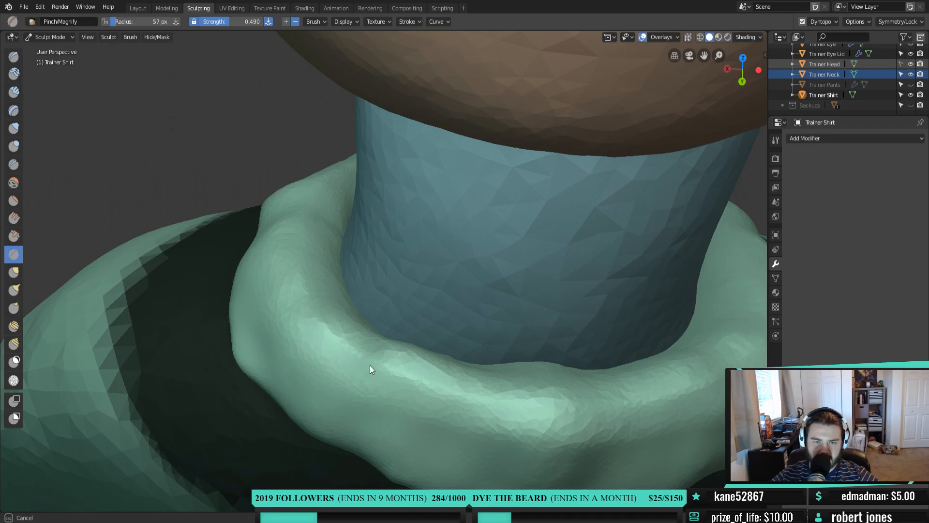
{"action": "mouse_move", "coordinate": [303, 291]}
{"action": "middle_mouse_down"}
{"action": "mouse_move", "coordinate": [382, 359]}
{"action": "mouse_move", "coordinate": [497, 310]}
{"action": "mouse_move", "coordinate": [524, 332]}
{"action": "mouse_move", "coordinate": [500, 321]}
{"action": "mouse_move", "coordinate": [290, 324]}
{"action": "middle_mouse_up"}
Flatten bumps on the collar's top fold at the back and side with the Scrape brush
{"action": "key", "text": "k"}
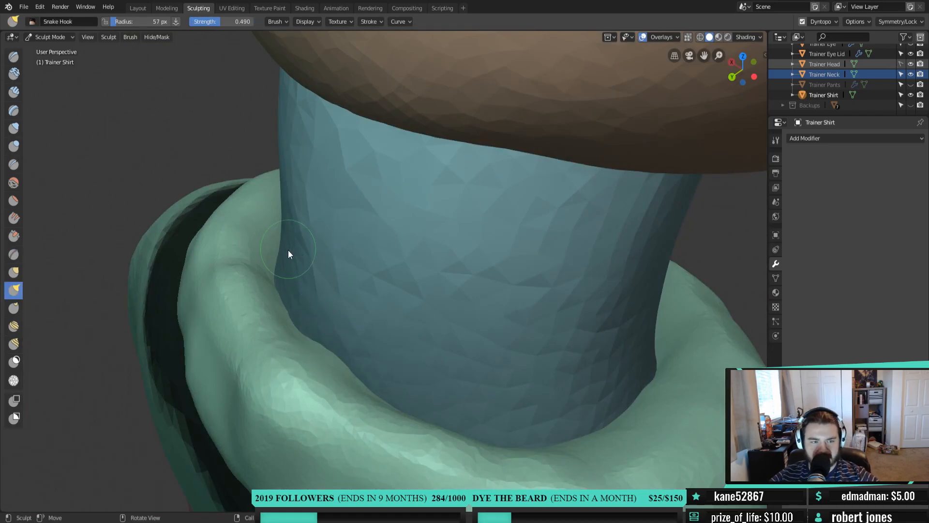
{"action": "key", "text": "shift+space"}
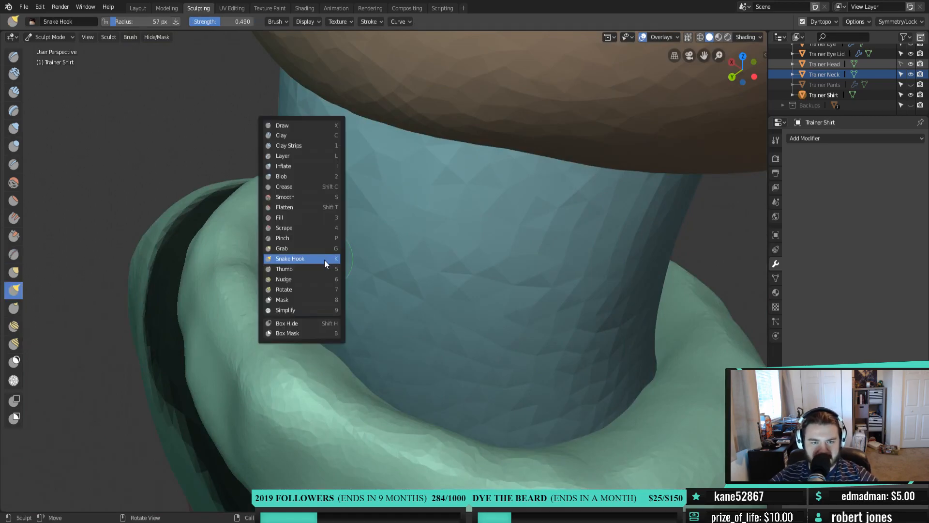
{"action": "left_click", "coordinate": [320, 227]}
{"action": "key", "text": "f"}
{"action": "left_click", "coordinate": [302, 297]}
{"action": "mouse_move", "coordinate": [258, 265]}
{"action": "left_mouse_down"}
{"action": "mouse_move", "coordinate": [290, 307]}
{"action": "mouse_move", "coordinate": [328, 325]}
{"action": "mouse_move", "coordinate": [306, 334]}
{"action": "left_mouse_up"}
{"action": "mouse_move", "coordinate": [306, 334]}
{"action": "middle_mouse_down"}
{"action": "mouse_move", "coordinate": [510, 356]}
{"action": "mouse_move", "coordinate": [547, 323]}
{"action": "middle_mouse_up"}
{"action": "left_click_drag", "start_coordinate": [448, 146], "coordinate": [371, 254]}
Define the collar's top fold around the side of the neck with the Crease brush at 72 px
{"action": "key", "text": "shift+c"}
{"action": "key", "text": "f"}
{"action": "left_click", "coordinate": [409, 209]}
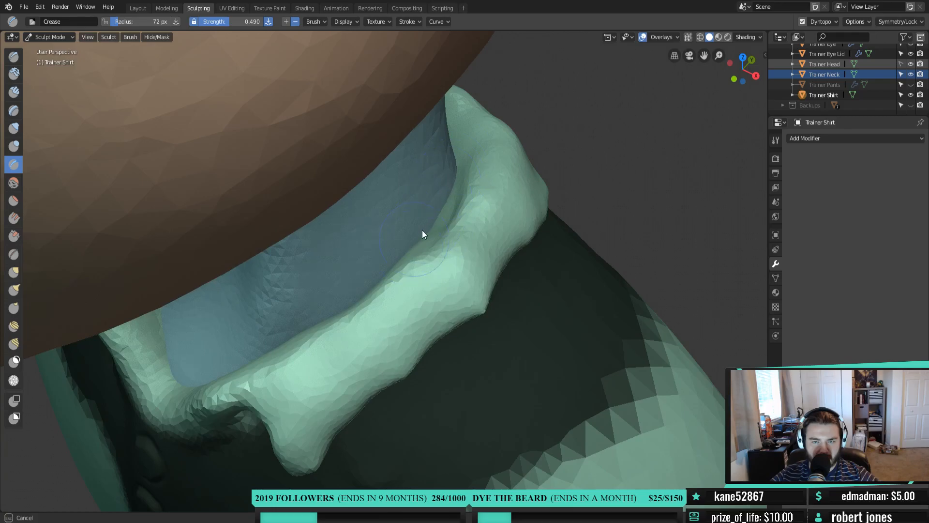
{"action": "middle_click_drag", "start_coordinate": [408, 248], "coordinate": [436, 231]}
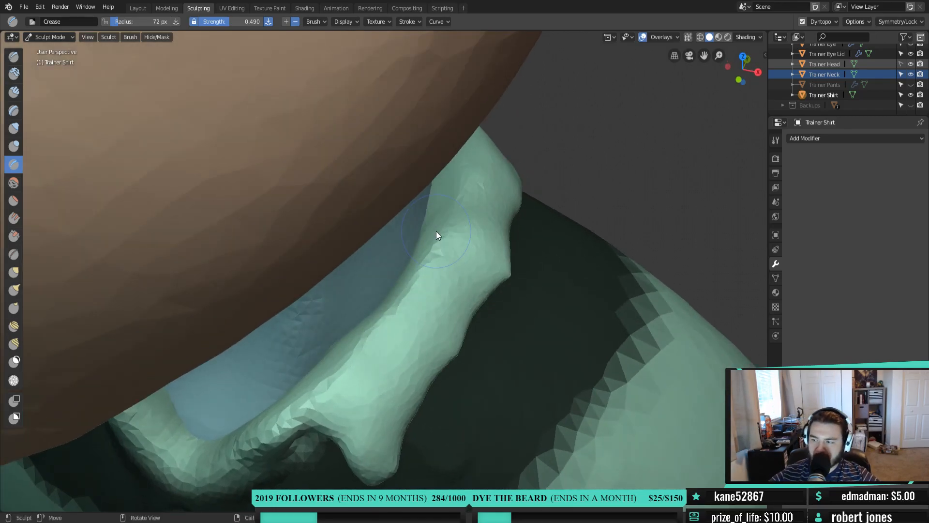
{"action": "mouse_move", "coordinate": [484, 255]}
{"action": "middle_mouse_down"}
{"action": "mouse_move", "coordinate": [620, 324]}
{"action": "mouse_move", "coordinate": [541, 318]}
{"action": "mouse_move", "coordinate": [508, 327]}
{"action": "middle_mouse_up"}
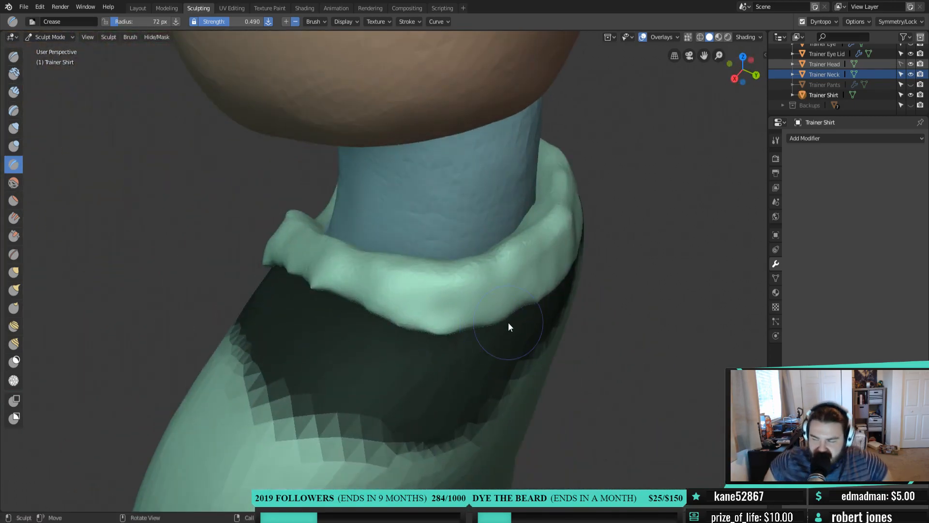
{"action": "mouse_move", "coordinate": [500, 326]}
{"action": "middle_mouse_down"}
{"action": "mouse_move", "coordinate": [549, 300]}
{"action": "mouse_move", "coordinate": [369, 307]}
{"action": "mouse_move", "coordinate": [255, 346]}
{"action": "mouse_move", "coordinate": [443, 330]}
{"action": "middle_mouse_up"}
{"action": "mouse_move", "coordinate": [431, 262]}
{"action": "left_mouse_down"}
{"action": "mouse_move", "coordinate": [417, 303]}
{"action": "mouse_move", "coordinate": [427, 225]}
{"action": "left_mouse_up"}
{"action": "mouse_move", "coordinate": [427, 225]}
{"action": "middle_mouse_down"}
{"action": "mouse_move", "coordinate": [421, 316]}
{"action": "mouse_move", "coordinate": [346, 271]}
{"action": "mouse_move", "coordinate": [284, 304]}
{"action": "mouse_move", "coordinate": [358, 245]}
{"action": "middle_mouse_up"}
{"action": "mouse_move", "coordinate": [352, 279]}
{"action": "left_mouse_down"}
{"action": "mouse_move", "coordinate": [347, 307]}
{"action": "mouse_move", "coordinate": [348, 289]}
{"action": "mouse_move", "coordinate": [291, 379]}
{"action": "mouse_move", "coordinate": [301, 363]}
{"action": "left_mouse_up"}
{"action": "middle_click_drag", "start_coordinate": [300, 362], "coordinate": [357, 352]}
{"action": "mouse_move", "coordinate": [379, 349]}
{"action": "left_mouse_down"}
{"action": "mouse_move", "coordinate": [356, 391]}
{"action": "mouse_move", "coordinate": [328, 411]}
{"action": "left_mouse_up"}
{"action": "middle_click_drag", "start_coordinate": [322, 397], "coordinate": [384, 349]}
{"action": "mouse_move", "coordinate": [447, 280]}
{"action": "left_mouse_down"}
{"action": "mouse_move", "coordinate": [432, 333]}
{"action": "mouse_move", "coordinate": [324, 443]}
{"action": "left_mouse_up"}
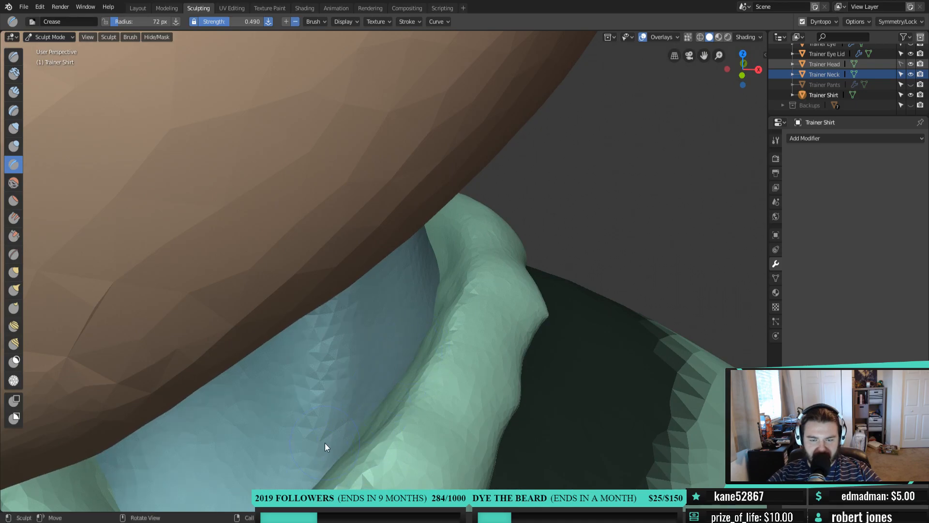
Add thickness to the collar's side flap with the Inflate brush at 72 px
{"action": "scroll", "coordinate": [325, 442], "scroll_direction": "down", "scroll_amount": 10}
{"action": "middle_click_drag", "start_coordinate": [347, 431], "coordinate": [400, 379]}
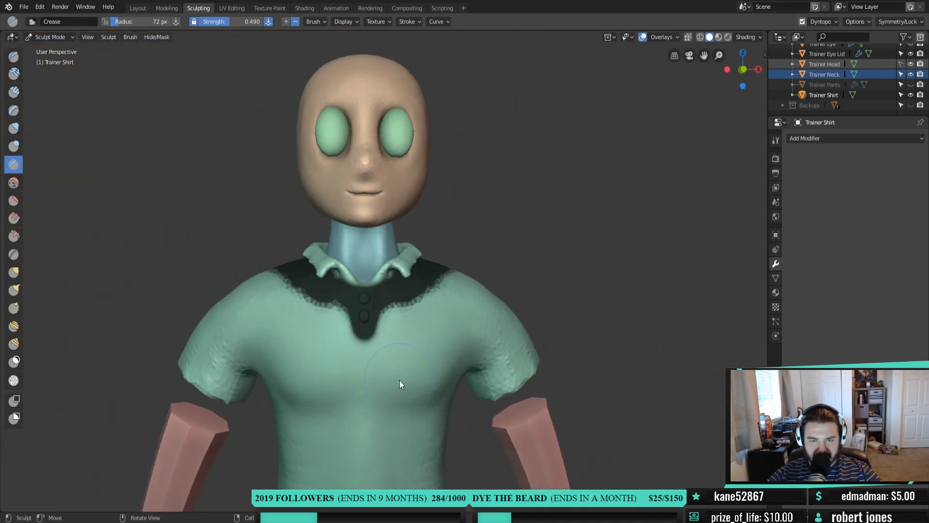
{"action": "scroll", "coordinate": [399, 379], "scroll_direction": "up", "scroll_amount": 10}
{"action": "mouse_move", "coordinate": [482, 297]}
{"action": "middle_mouse_down"}
{"action": "mouse_move", "coordinate": [474, 278]}
{"action": "mouse_move", "coordinate": [470, 289]}
{"action": "middle_mouse_up"}
{"action": "key", "text": "i"}
{"action": "mouse_move", "coordinate": [402, 134]}
{"action": "left_mouse_down"}
{"action": "mouse_move", "coordinate": [401, 190]}
{"action": "mouse_move", "coordinate": [351, 144]}
{"action": "mouse_move", "coordinate": [382, 135]}
{"action": "mouse_move", "coordinate": [419, 161]}
{"action": "mouse_move", "coordinate": [425, 154]}
{"action": "left_mouse_up"}
{"action": "middle_click_drag", "start_coordinate": [428, 140], "coordinate": [415, 167]}
{"action": "mouse_move", "coordinate": [262, 342]}
{"action": "left_mouse_down"}
{"action": "mouse_move", "coordinate": [256, 353]}
{"action": "mouse_move", "coordinate": [404, 210]}
{"action": "mouse_move", "coordinate": [278, 339]}
{"action": "mouse_move", "coordinate": [422, 239]}
{"action": "mouse_move", "coordinate": [297, 370]}
{"action": "mouse_move", "coordinate": [416, 203]}
{"action": "left_mouse_up"}
{"action": "middle_click_drag", "start_coordinate": [416, 203], "coordinate": [412, 213]}
{"action": "mouse_move", "coordinate": [300, 272]}
{"action": "left_mouse_down"}
{"action": "mouse_move", "coordinate": [369, 219]}
{"action": "mouse_move", "coordinate": [294, 307]}
{"action": "mouse_move", "coordinate": [373, 257]}
{"action": "left_mouse_up"}
Even out the collar's thickness along the shoulder and toward the front with more Inflate strokes
{"action": "middle_click_drag", "start_coordinate": [373, 257], "coordinate": [286, 266]}
{"action": "mouse_move", "coordinate": [286, 266]}
{"action": "left_mouse_down"}
{"action": "mouse_move", "coordinate": [404, 193]}
{"action": "mouse_move", "coordinate": [314, 230]}
{"action": "mouse_move", "coordinate": [456, 158]}
{"action": "mouse_move", "coordinate": [381, 239]}
{"action": "mouse_move", "coordinate": [435, 139]}
{"action": "mouse_move", "coordinate": [379, 207]}
{"action": "mouse_move", "coordinate": [415, 187]}
{"action": "left_mouse_up"}
{"action": "mouse_move", "coordinate": [415, 186]}
{"action": "middle_mouse_down"}
{"action": "mouse_move", "coordinate": [321, 183]}
{"action": "mouse_move", "coordinate": [492, 205]}
{"action": "middle_mouse_up"}
{"action": "mouse_move", "coordinate": [492, 204]}
{"action": "left_mouse_down"}
{"action": "mouse_move", "coordinate": [404, 217]}
{"action": "mouse_move", "coordinate": [376, 193]}
{"action": "mouse_move", "coordinate": [453, 214]}
{"action": "mouse_move", "coordinate": [287, 192]}
{"action": "mouse_move", "coordinate": [496, 209]}
{"action": "left_mouse_up"}
{"action": "mouse_move", "coordinate": [497, 213]}
{"action": "middle_mouse_down"}
{"action": "mouse_move", "coordinate": [425, 227]}
{"action": "mouse_move", "coordinate": [400, 213]}
{"action": "middle_mouse_up"}
{"action": "mouse_move", "coordinate": [339, 247]}
{"action": "middle_mouse_down"}
{"action": "mouse_move", "coordinate": [435, 255]}
{"action": "mouse_move", "coordinate": [398, 253]}
{"action": "mouse_move", "coordinate": [441, 242]}
{"action": "middle_mouse_up"}
{"action": "mouse_move", "coordinate": [339, 288]}
{"action": "left_mouse_down"}
{"action": "mouse_move", "coordinate": [291, 282]}
{"action": "mouse_move", "coordinate": [429, 248]}
{"action": "mouse_move", "coordinate": [228, 318]}
{"action": "left_mouse_up"}
{"action": "middle_click_drag", "start_coordinate": [228, 319], "coordinate": [395, 263]}
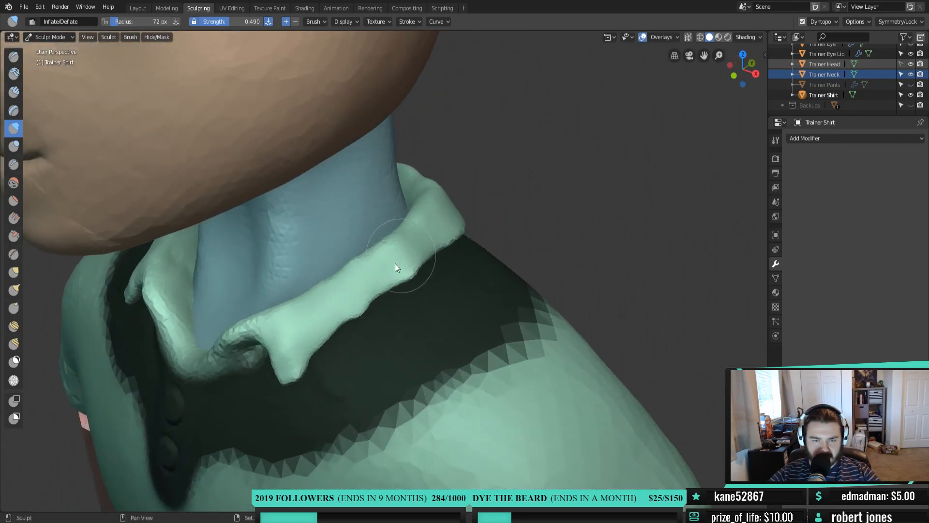
Clear the shirt's mask and check the collar from the front and side
{"action": "scroll", "coordinate": [234, 420], "scroll_direction": "down", "scroll_amount": 10}
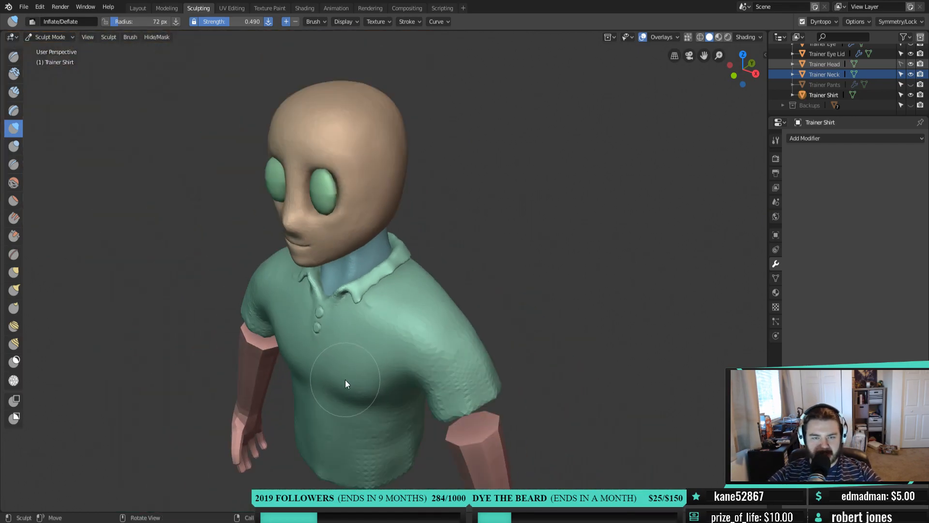
{"action": "middle_click_drag", "start_coordinate": [344, 379], "coordinate": [437, 389]}
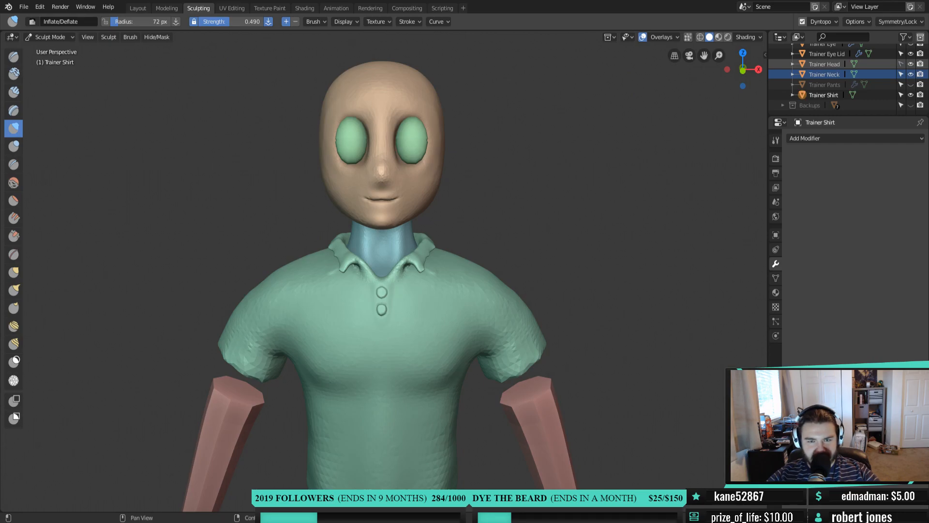
{"action": "middle_click_drag", "start_coordinate": [513, 347], "coordinate": [540, 329]}
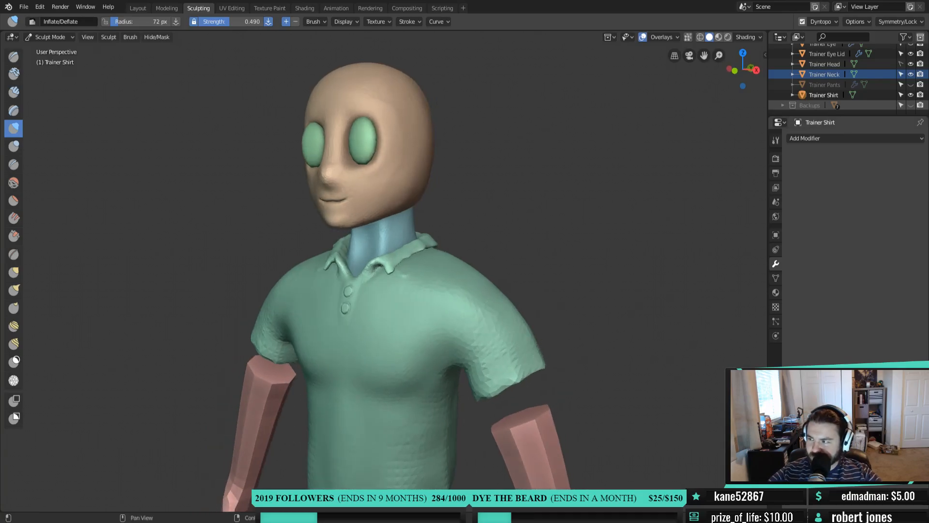
{"action": "mouse_move", "coordinate": [574, 410]}
{"action": "middle_mouse_down"}
{"action": "mouse_move", "coordinate": [530, 390]}
{"action": "mouse_move", "coordinate": [384, 388]}
{"action": "mouse_move", "coordinate": [373, 332]}
{"action": "mouse_move", "coordinate": [571, 403]}
{"action": "middle_mouse_up"}
Carve a mirrored placket outline around the two shirt buttons with the Crease brush at 29 px
{"action": "scroll", "coordinate": [376, 369], "scroll_direction": "up", "scroll_amount": 2}
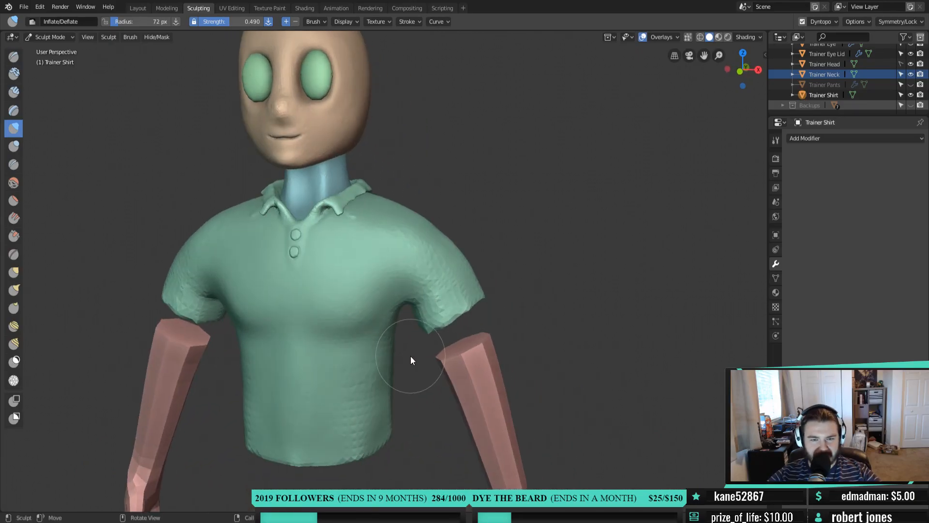
{"action": "scroll", "coordinate": [411, 360], "scroll_direction": "up", "scroll_amount": 3}
{"action": "scroll", "coordinate": [450, 334], "scroll_direction": "up", "scroll_amount": 1}
{"action": "scroll", "coordinate": [452, 332], "scroll_direction": "down", "scroll_amount": 2}
{"action": "scroll", "coordinate": [431, 336], "scroll_direction": "up", "scroll_amount": 3}
{"action": "mouse_move", "coordinate": [363, 323]}
{"action": "middle_mouse_down", "text": "shift"}
{"action": "mouse_move", "coordinate": [430, 344]}
{"action": "mouse_move", "coordinate": [396, 363]}
{"action": "mouse_move", "coordinate": [411, 356]}
{"action": "mouse_move", "coordinate": [411, 342]}
{"action": "mouse_move", "coordinate": [448, 344]}
{"action": "mouse_move", "coordinate": [429, 329]}
{"action": "middle_mouse_up", "text": "shift"}
{"action": "key", "text": "shift+c"}
{"action": "scroll", "coordinate": [396, 358], "scroll_direction": "up", "scroll_amount": 3}
{"action": "scroll", "coordinate": [486, 336], "scroll_direction": "up", "scroll_amount": 2}
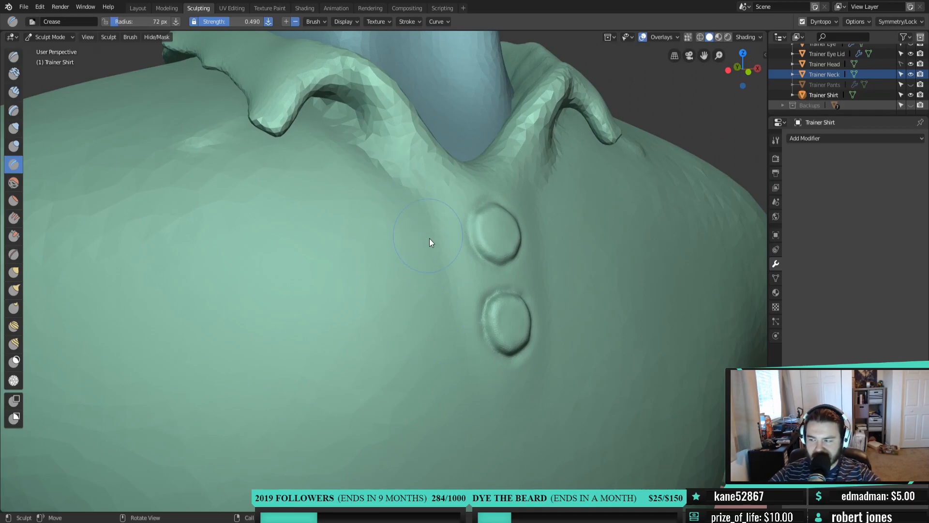
{"action": "key", "text": "f"}
{"action": "left_click", "coordinate": [444, 255]}
{"action": "left_click_drag", "start_coordinate": [434, 196], "coordinate": [450, 292]}
{"action": "mouse_move", "coordinate": [438, 207]}
{"action": "left_mouse_down"}
{"action": "mouse_move", "coordinate": [477, 371]}
{"action": "mouse_move", "coordinate": [514, 402]}
{"action": "left_mouse_up"}
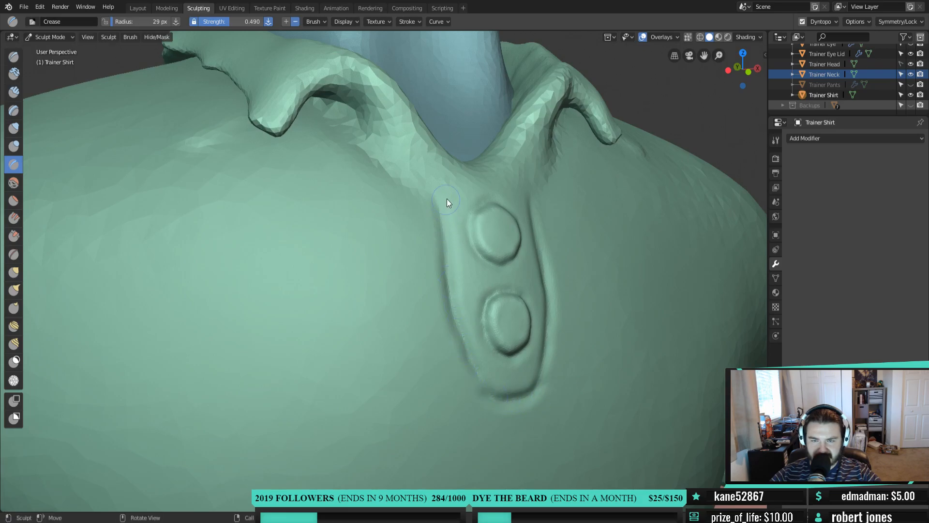
Turn off X mirroring and extend the placket's crease on one side up to the point of the V neckline
{"action": "left_click", "coordinate": [915, 23]}
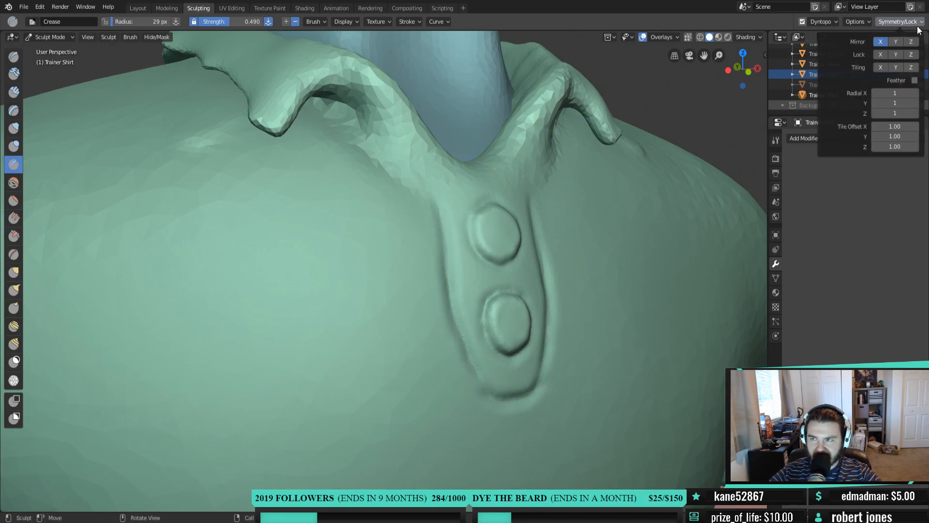
{"action": "mouse_move", "coordinate": [821, 26]}
{"action": "middle_click_drag", "start_coordinate": [455, 184], "coordinate": [475, 198]}
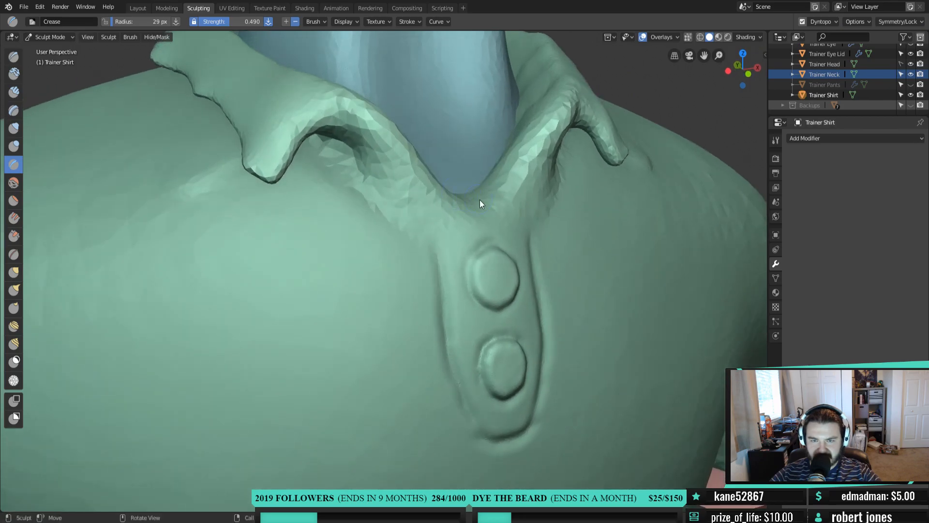
{"action": "mouse_move", "coordinate": [454, 225]}
{"action": "left_mouse_down"}
{"action": "mouse_move", "coordinate": [440, 262]}
{"action": "mouse_move", "coordinate": [460, 225]}
{"action": "mouse_move", "coordinate": [443, 265]}
{"action": "mouse_move", "coordinate": [444, 334]}
{"action": "left_mouse_up"}
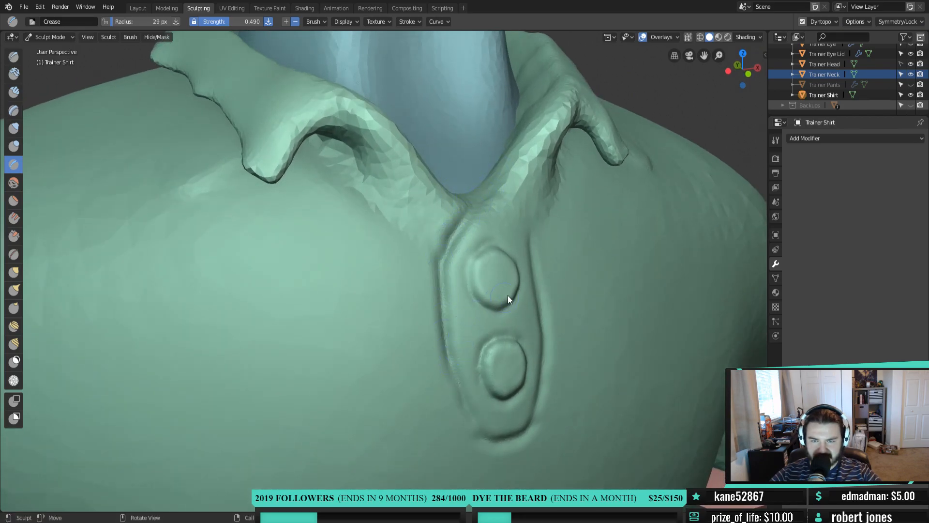
Smooth away the groove on the opposite side of the button placket
{"action": "left_click_drag", "start_coordinate": [534, 249], "coordinate": [541, 346], "text": "shift"}
{"action": "mouse_move", "coordinate": [539, 288]}
{"action": "left_mouse_down", "text": "shift"}
{"action": "mouse_move", "coordinate": [539, 381]}
{"action": "mouse_move", "coordinate": [546, 384]}
{"action": "mouse_move", "coordinate": [539, 332]}
{"action": "left_mouse_up", "text": "shift"}
{"action": "mouse_move", "coordinate": [542, 393]}
{"action": "left_mouse_down", "text": "shift"}
{"action": "mouse_move", "coordinate": [495, 460]}
{"action": "mouse_move", "coordinate": [551, 399]}
{"action": "mouse_move", "coordinate": [547, 326]}
{"action": "left_mouse_up", "text": "shift"}
{"action": "left_click_drag", "start_coordinate": [541, 282], "coordinate": [542, 308], "text": "shift"}
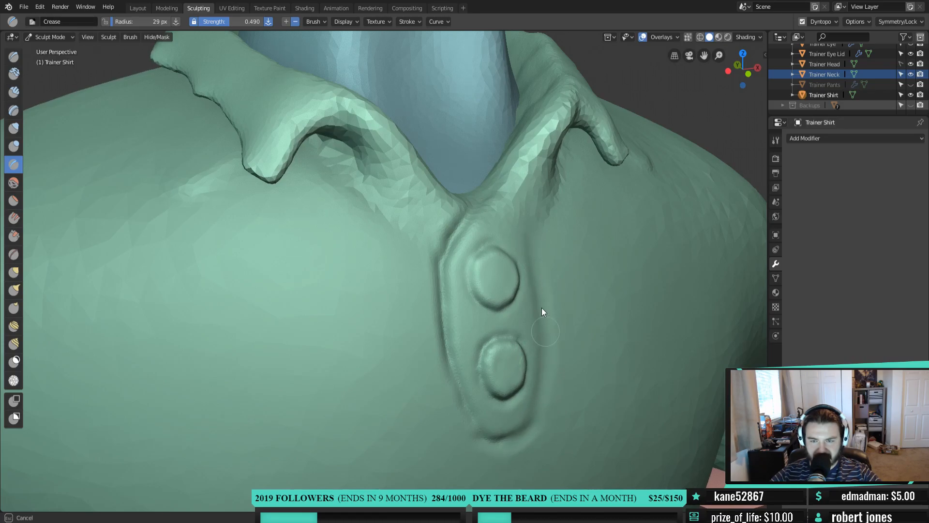
{"action": "mouse_move", "coordinate": [522, 229]}
{"action": "left_mouse_down", "text": "shift"}
{"action": "mouse_move", "coordinate": [537, 358]}
{"action": "mouse_move", "coordinate": [511, 429]}
{"action": "mouse_move", "coordinate": [527, 432]}
{"action": "left_mouse_up", "text": "shift"}
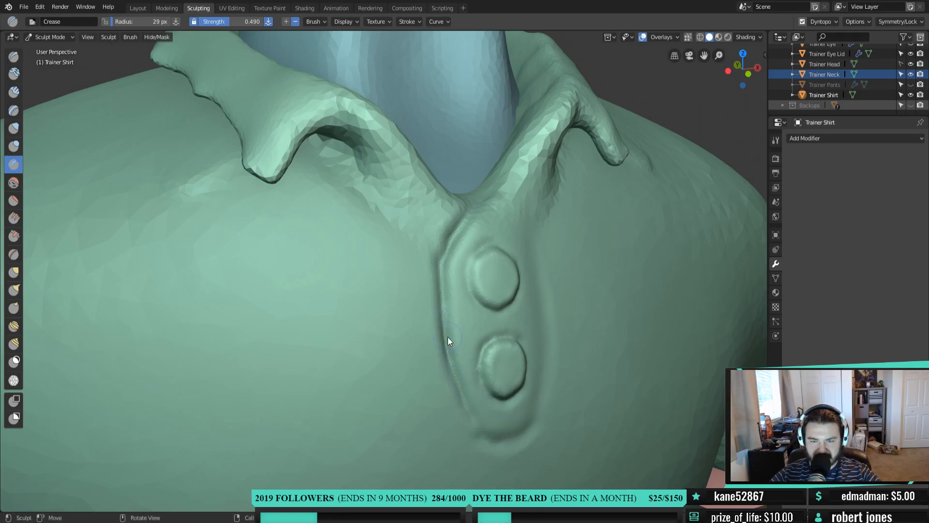
Deepen the crease along the lower curve of the placket's overlapping edge
{"action": "left_click_drag", "start_coordinate": [466, 393], "coordinate": [481, 423]}
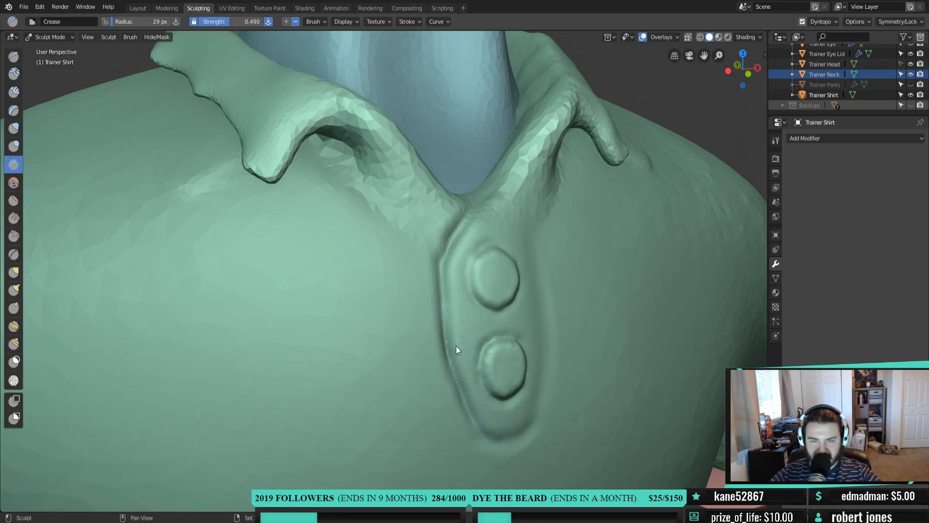
{"action": "middle_click_drag", "start_coordinate": [472, 231], "coordinate": [474, 272]}
{"action": "scroll", "coordinate": [457, 256], "scroll_direction": "down", "scroll_amount": 8}
{"action": "scroll", "coordinate": [385, 320], "scroll_direction": "up", "scroll_amount": 8}
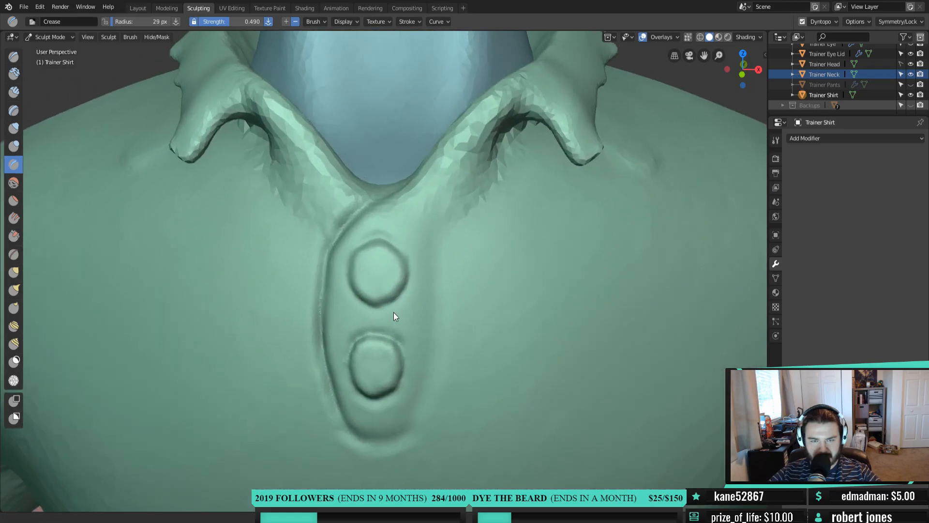
Pinch and smooth the collar's front fold beside the V neckline
{"action": "middle_click_drag", "start_coordinate": [418, 238], "coordinate": [451, 239]}
{"action": "middle_click_drag", "start_coordinate": [505, 216], "coordinate": [440, 269], "text": "shift"}
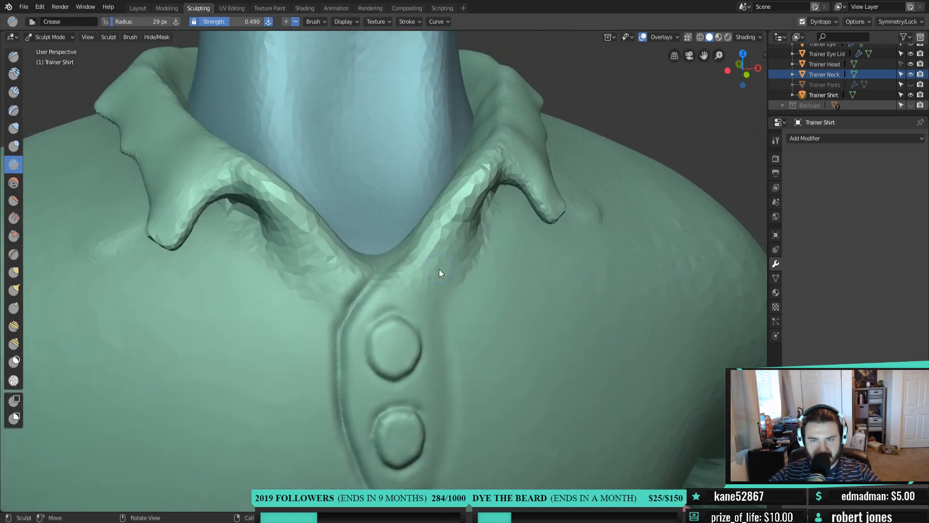
{"action": "key", "text": "p"}
{"action": "mouse_move", "coordinate": [452, 182]}
{"action": "left_mouse_down"}
{"action": "mouse_move", "coordinate": [482, 178]}
{"action": "mouse_move", "coordinate": [498, 127]}
{"action": "mouse_move", "coordinate": [455, 205]}
{"action": "mouse_move", "coordinate": [507, 109]}
{"action": "mouse_move", "coordinate": [480, 179]}
{"action": "mouse_move", "coordinate": [490, 223]}
{"action": "left_mouse_up"}
{"action": "middle_click_drag", "start_coordinate": [490, 223], "coordinate": [448, 179]}
{"action": "mouse_move", "coordinate": [423, 185]}
{"action": "left_mouse_down", "text": "shift"}
{"action": "mouse_move", "coordinate": [385, 228]}
{"action": "mouse_move", "coordinate": [436, 168]}
{"action": "left_mouse_up", "text": "shift"}
Sharpen the collar's upper ridge from the front fold toward the shoulder with repeated Pinch strokes
{"action": "middle_click_drag", "start_coordinate": [464, 112], "coordinate": [472, 157]}
{"action": "left_click_drag", "start_coordinate": [479, 186], "coordinate": [447, 230]}
{"action": "mouse_move", "coordinate": [459, 203]}
{"action": "left_mouse_down"}
{"action": "mouse_move", "coordinate": [449, 214]}
{"action": "mouse_move", "coordinate": [499, 103]}
{"action": "left_mouse_up"}
{"action": "left_click_drag", "start_coordinate": [476, 190], "coordinate": [525, 67]}
{"action": "left_click_drag", "start_coordinate": [472, 199], "coordinate": [526, 67]}
{"action": "middle_click_drag", "start_coordinate": [466, 205], "coordinate": [523, 109]}
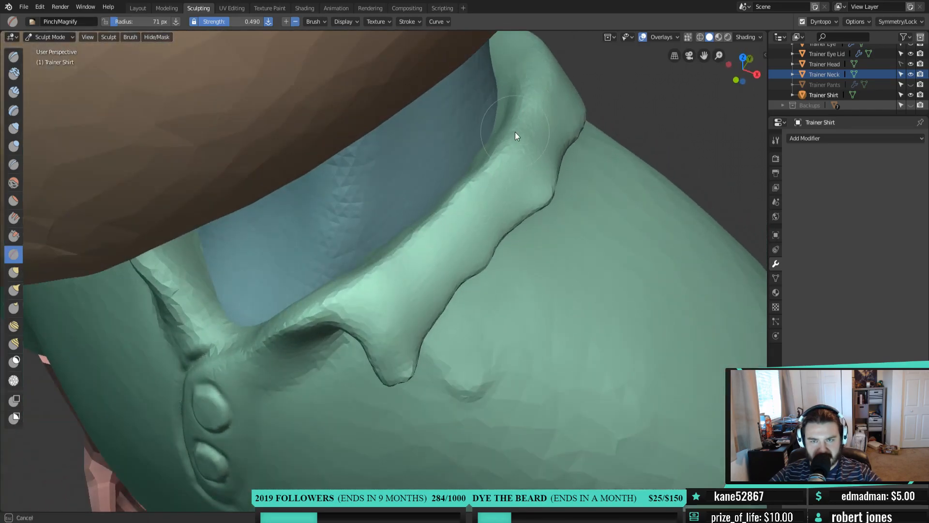
Hide the Trainer Head object to expose the back of the collar
{"action": "middle_click_drag", "start_coordinate": [525, 115], "coordinate": [234, 169]}
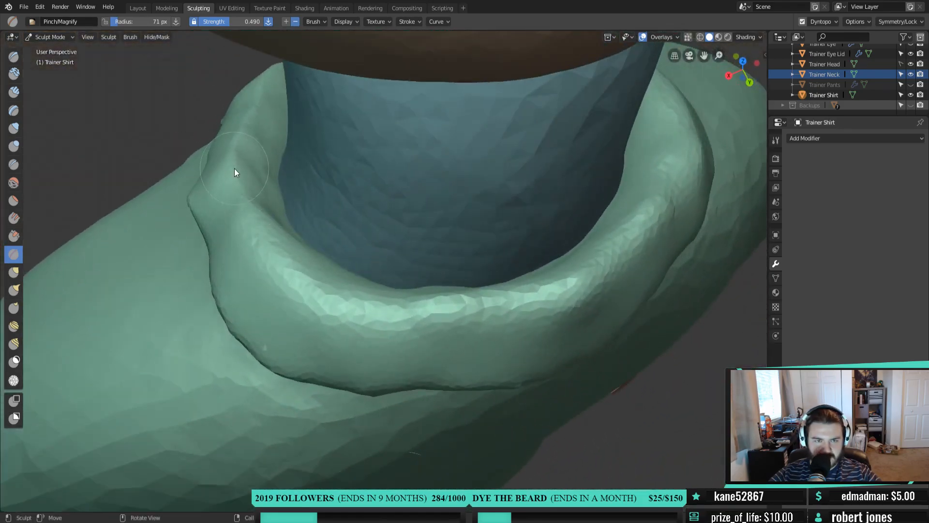
{"action": "scroll", "coordinate": [878, 63], "scroll_direction": "up", "scroll_amount": 4}
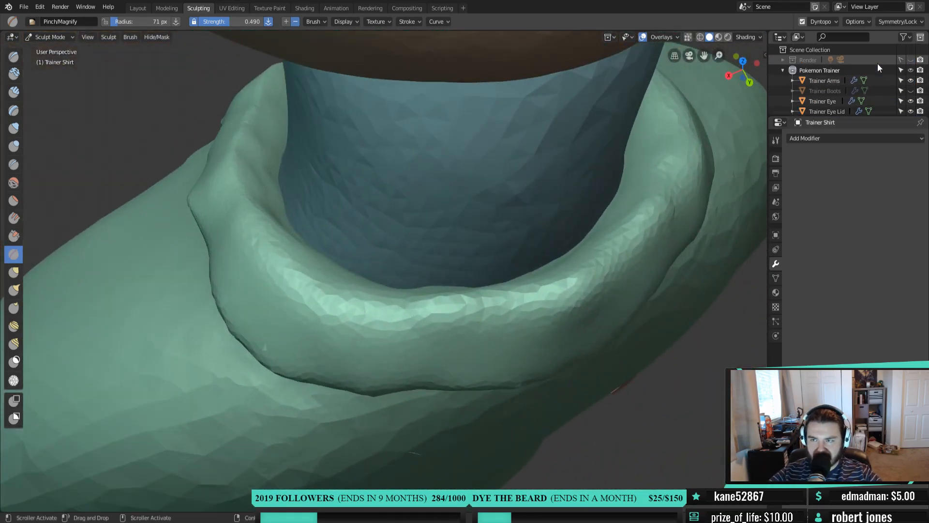
{"action": "left_click", "coordinate": [911, 101]}
Sharpen the collar's top ridge around the rear side of the neck with the Pinch brush at 71 px
{"action": "mouse_move", "coordinate": [331, 173]}
{"action": "middle_mouse_down"}
{"action": "mouse_move", "coordinate": [269, 181]}
{"action": "mouse_move", "coordinate": [339, 183]}
{"action": "mouse_move", "coordinate": [315, 203]}
{"action": "mouse_move", "coordinate": [348, 218]}
{"action": "middle_mouse_up"}
{"action": "mouse_move", "coordinate": [375, 125]}
{"action": "left_mouse_down"}
{"action": "mouse_move", "coordinate": [369, 139]}
{"action": "mouse_move", "coordinate": [361, 135]}
{"action": "mouse_move", "coordinate": [381, 319]}
{"action": "mouse_move", "coordinate": [408, 367]}
{"action": "mouse_move", "coordinate": [459, 413]}
{"action": "left_mouse_up"}
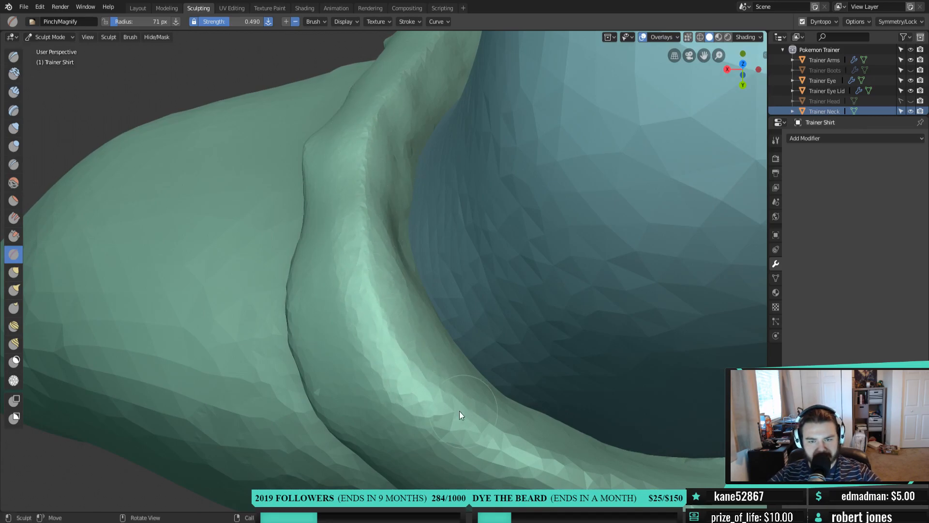
{"action": "mouse_move", "coordinate": [437, 386]}
{"action": "middle_mouse_down"}
{"action": "mouse_move", "coordinate": [476, 375]}
{"action": "mouse_move", "coordinate": [446, 356]}
{"action": "middle_mouse_up"}
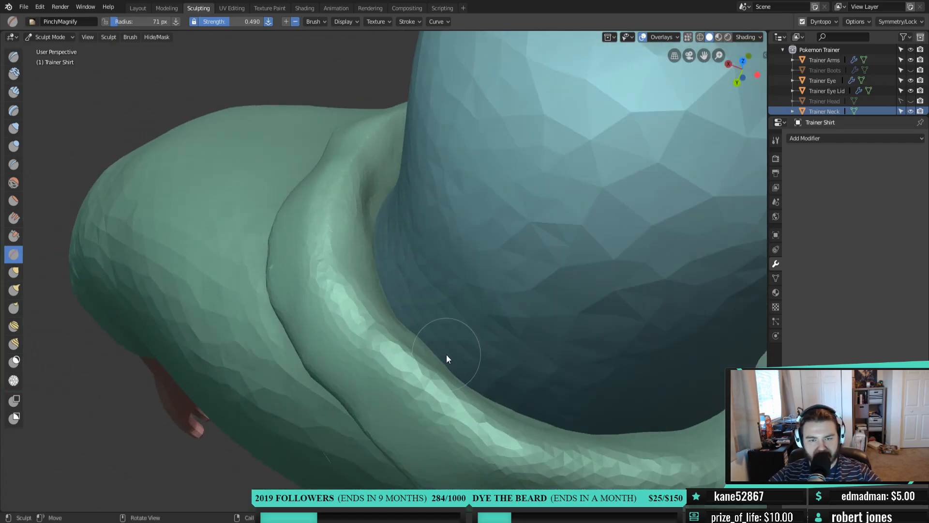
{"action": "mouse_move", "coordinate": [330, 226]}
{"action": "left_mouse_down"}
{"action": "mouse_move", "coordinate": [329, 260]}
{"action": "mouse_move", "coordinate": [376, 337]}
{"action": "mouse_move", "coordinate": [445, 403]}
{"action": "left_mouse_up"}
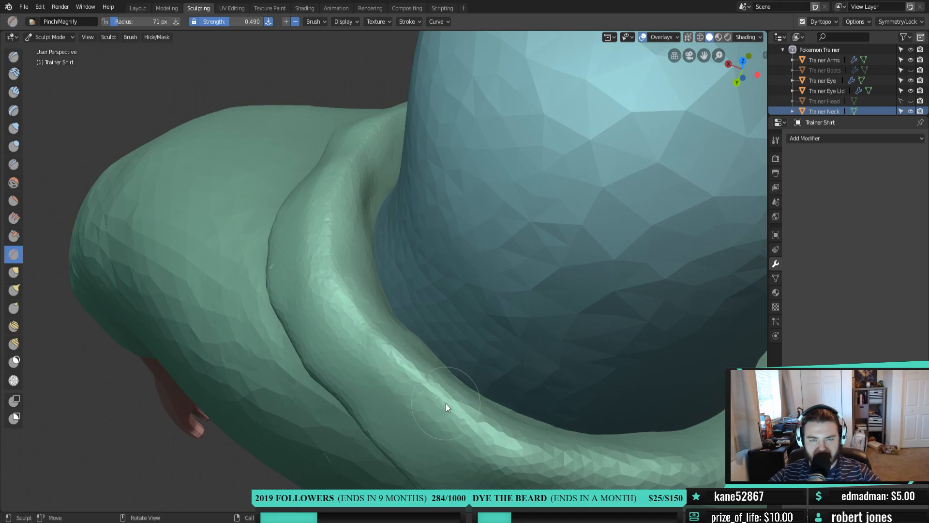
Sharpen the collar's top ridge around the back and side of the neck with long Pinch strokes
{"action": "middle_click_drag", "start_coordinate": [486, 396], "coordinate": [445, 368]}
{"action": "scroll", "coordinate": [446, 368], "scroll_direction": "up", "scroll_amount": 3}
{"action": "middle_click_drag", "start_coordinate": [392, 355], "coordinate": [405, 337], "text": "shift"}
{"action": "mouse_move", "coordinate": [275, 245]}
{"action": "left_mouse_down"}
{"action": "mouse_move", "coordinate": [278, 237]}
{"action": "mouse_move", "coordinate": [364, 385]}
{"action": "mouse_move", "coordinate": [312, 318]}
{"action": "mouse_move", "coordinate": [416, 419]}
{"action": "mouse_move", "coordinate": [406, 427]}
{"action": "mouse_move", "coordinate": [481, 460]}
{"action": "left_mouse_up"}
{"action": "mouse_move", "coordinate": [480, 460]}
{"action": "middle_mouse_down"}
{"action": "mouse_move", "coordinate": [350, 359]}
{"action": "mouse_move", "coordinate": [289, 286]}
{"action": "mouse_move", "coordinate": [409, 329]}
{"action": "mouse_move", "coordinate": [361, 233]}
{"action": "mouse_move", "coordinate": [346, 239]}
{"action": "mouse_move", "coordinate": [315, 307]}
{"action": "mouse_move", "coordinate": [332, 191]}
{"action": "middle_mouse_up"}
{"action": "mouse_move", "coordinate": [303, 195]}
{"action": "left_mouse_down"}
{"action": "mouse_move", "coordinate": [348, 304]}
{"action": "mouse_move", "coordinate": [306, 229]}
{"action": "mouse_move", "coordinate": [451, 370]}
{"action": "left_mouse_up"}
{"action": "middle_click_drag", "start_coordinate": [451, 371], "coordinate": [231, 239]}
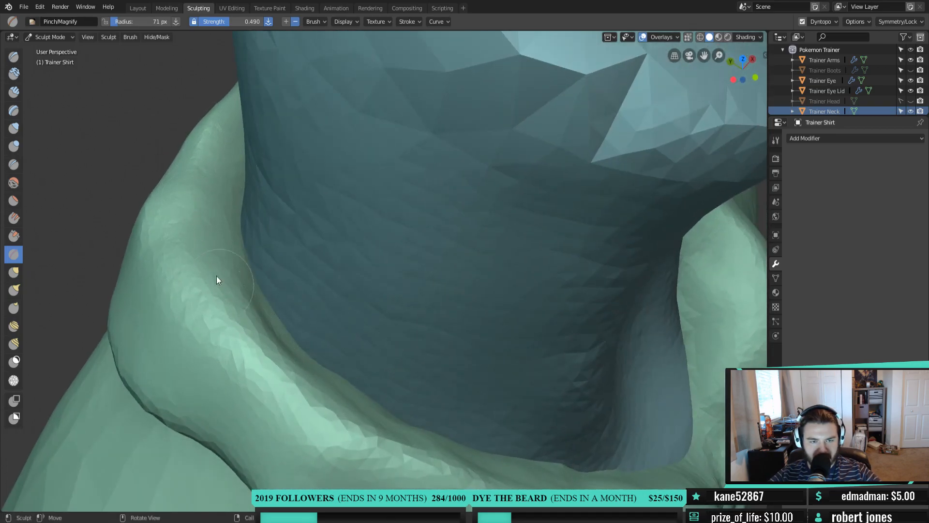
Pinch the collar's folded ridge down the front side of the neck toward the V neckline
{"action": "mouse_move", "coordinate": [243, 335]}
{"action": "middle_mouse_down"}
{"action": "mouse_move", "coordinate": [333, 394]}
{"action": "mouse_move", "coordinate": [228, 322]}
{"action": "mouse_move", "coordinate": [308, 345]}
{"action": "middle_mouse_up"}
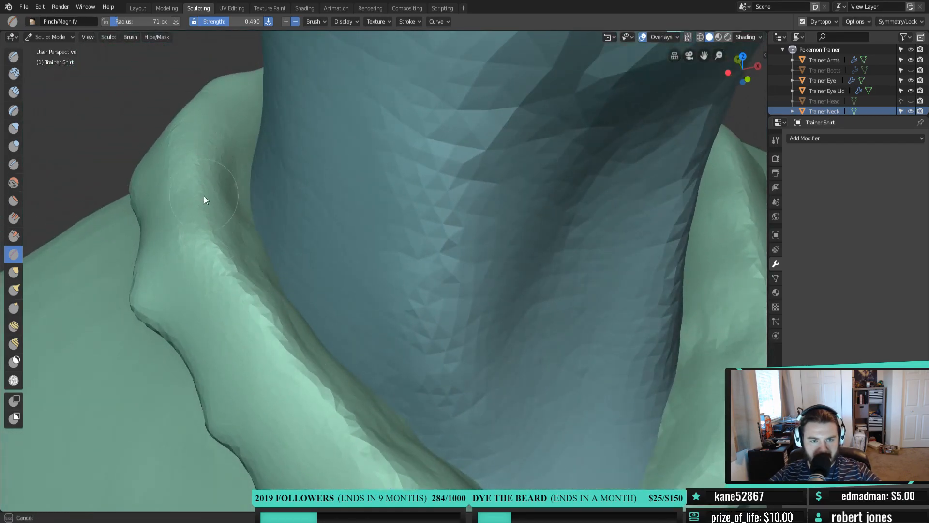
{"action": "mouse_move", "coordinate": [307, 386]}
{"action": "middle_mouse_down"}
{"action": "mouse_move", "coordinate": [244, 345]}
{"action": "mouse_move", "coordinate": [245, 251]}
{"action": "middle_mouse_up"}
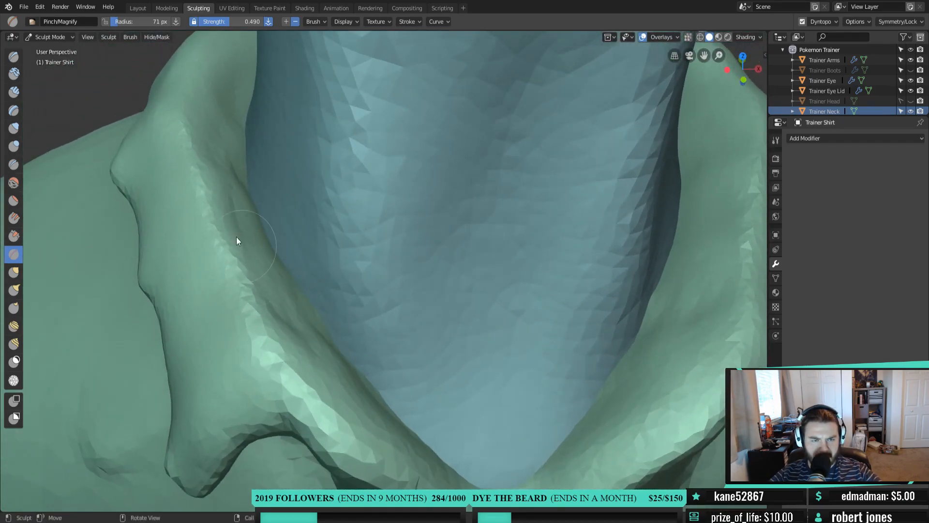
{"action": "mouse_move", "coordinate": [205, 168]}
{"action": "left_mouse_down"}
{"action": "mouse_move", "coordinate": [227, 274]}
{"action": "mouse_move", "coordinate": [295, 382]}
{"action": "left_mouse_up"}
{"action": "left_click_drag", "start_coordinate": [267, 335], "coordinate": [301, 390]}
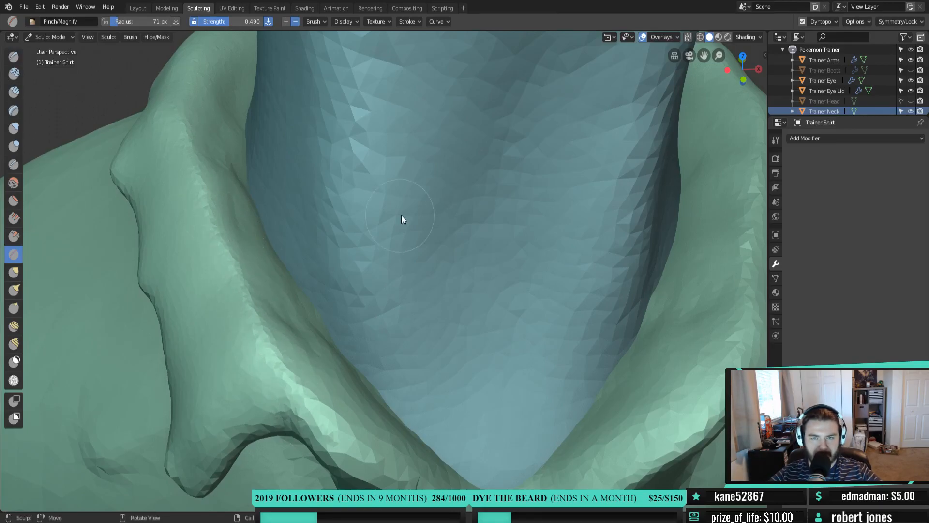
Show the Trainer Head object again
{"action": "left_click", "coordinate": [901, 22]}
{"action": "scroll", "coordinate": [590, 309], "scroll_direction": "down", "scroll_amount": 10}
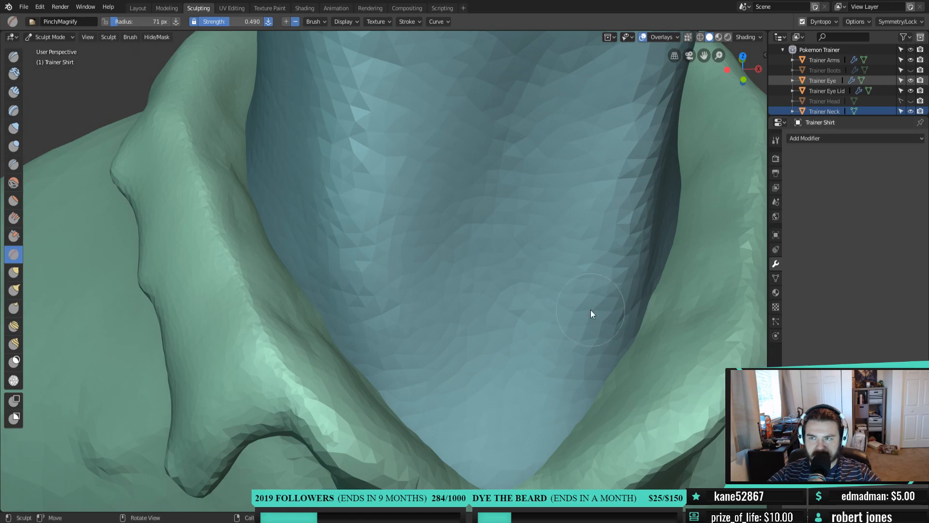
{"action": "middle_click_drag", "start_coordinate": [564, 318], "coordinate": [535, 319]}
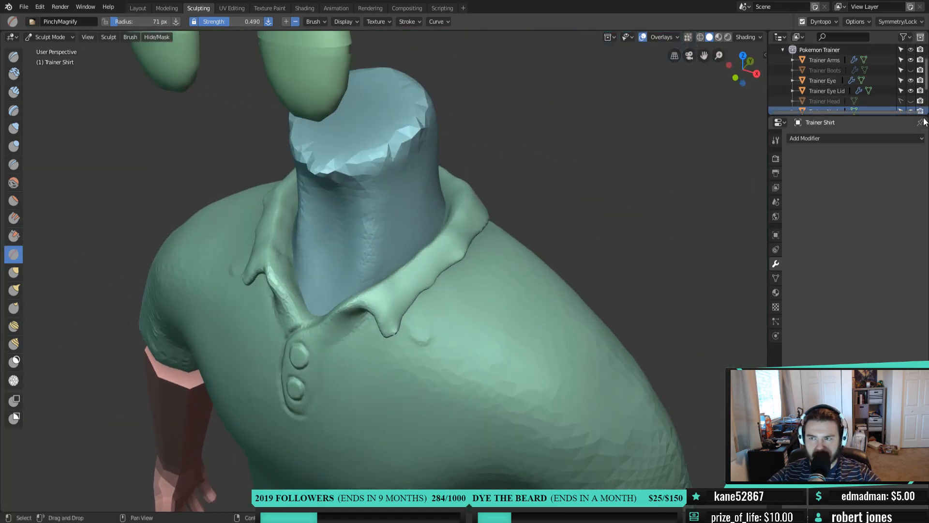
{"action": "left_click", "coordinate": [910, 101]}
{"action": "scroll", "coordinate": [432, 238], "scroll_direction": "down", "scroll_amount": 4}
{"action": "mouse_move", "coordinate": [432, 239]}
{"action": "middle_mouse_down"}
{"action": "mouse_move", "coordinate": [477, 234]}
{"action": "mouse_move", "coordinate": [470, 218]}
{"action": "mouse_move", "coordinate": [380, 232]}
{"action": "mouse_move", "coordinate": [437, 282]}
{"action": "mouse_move", "coordinate": [424, 280]}
{"action": "middle_mouse_up"}
Pinch the collar's lower edge close to its front point
{"action": "scroll", "coordinate": [455, 278], "scroll_direction": "up", "scroll_amount": 9}
{"action": "scroll", "coordinate": [450, 268], "scroll_direction": "down", "scroll_amount": 4}
{"action": "scroll", "coordinate": [424, 281], "scroll_direction": "up", "scroll_amount": 3}
{"action": "mouse_move", "coordinate": [389, 319]}
{"action": "middle_mouse_down"}
{"action": "mouse_move", "coordinate": [419, 322]}
{"action": "mouse_move", "coordinate": [399, 312]}
{"action": "middle_mouse_up"}
{"action": "left_click_drag", "start_coordinate": [384, 276], "coordinate": [346, 283]}
{"action": "left_click_drag", "start_coordinate": [357, 237], "coordinate": [359, 256]}
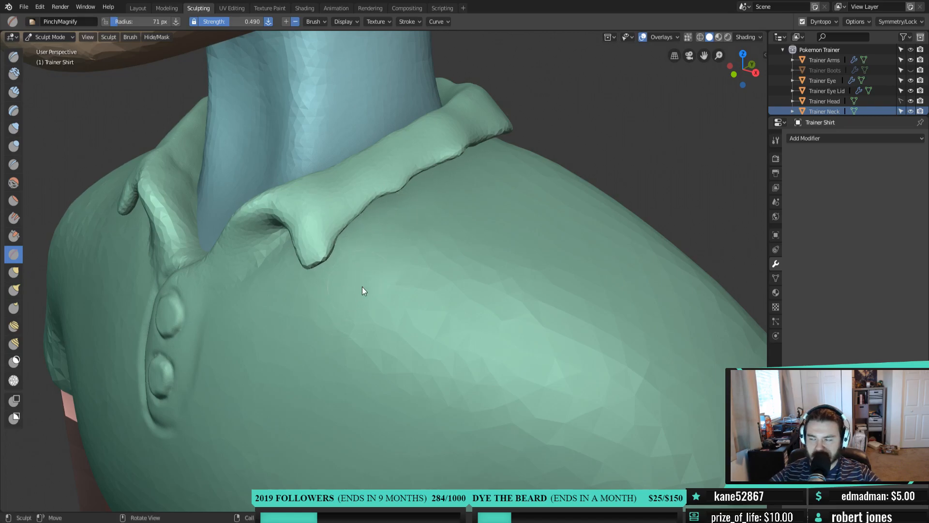
{"action": "middle_click_drag", "start_coordinate": [396, 335], "coordinate": [422, 337]}
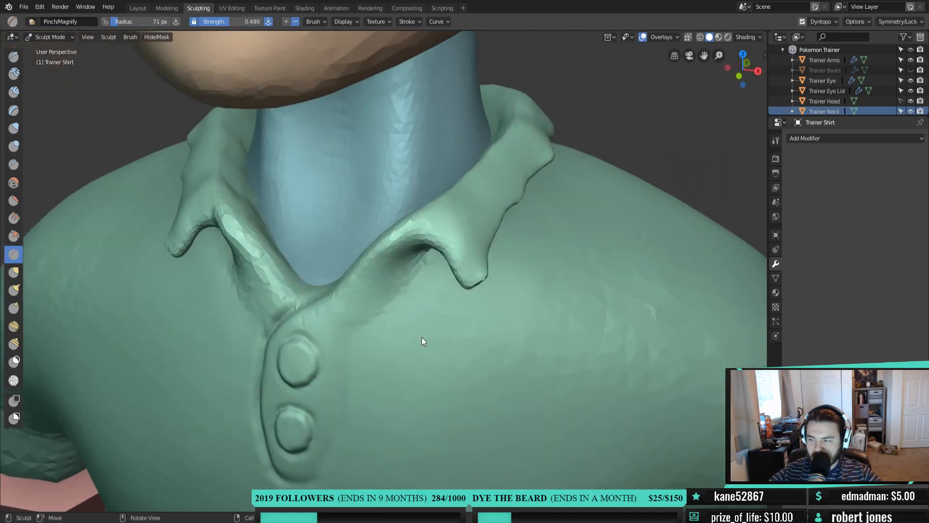
Show the Trainer Pants object beneath the shirt
{"action": "scroll", "coordinate": [416, 344], "scroll_direction": "down", "scroll_amount": 3}
{"action": "middle_click_drag", "start_coordinate": [383, 393], "coordinate": [417, 232]}
{"action": "scroll", "coordinate": [532, 289], "scroll_direction": "down", "scroll_amount": 2}
{"action": "middle_click_drag", "start_coordinate": [533, 289], "coordinate": [430, 273]}
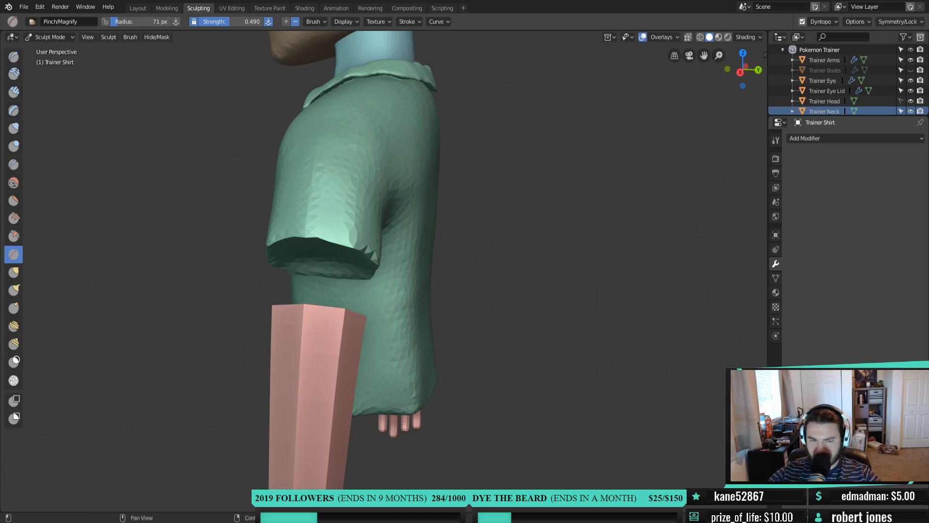
{"action": "middle_click_drag", "start_coordinate": [339, 271], "coordinate": [475, 273]}
{"action": "scroll", "coordinate": [862, 80], "scroll_direction": "down", "scroll_amount": 2}
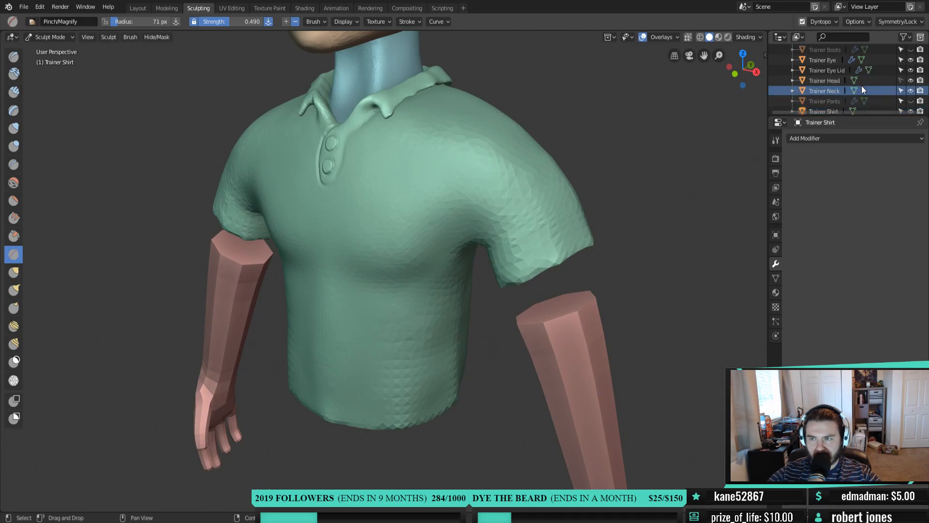
{"action": "scroll", "coordinate": [862, 86], "scroll_direction": "down", "scroll_amount": 2}
{"action": "left_click", "coordinate": [911, 84]}
{"action": "middle_click_drag", "start_coordinate": [516, 330], "coordinate": [454, 337]}
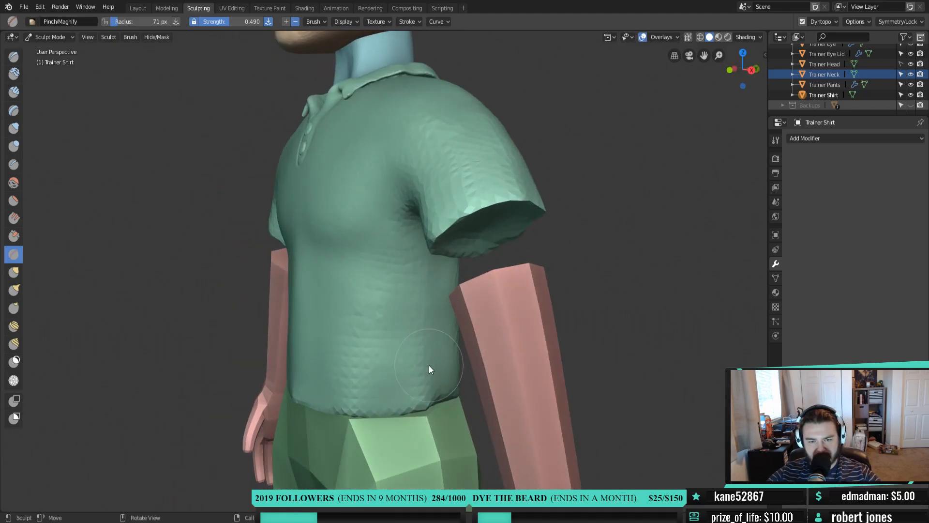
Thicken the shirt's bottom hem around the waist with the Inflate brush at 71 px
{"action": "middle_click_drag", "start_coordinate": [530, 391], "coordinate": [572, 398]}
{"action": "scroll", "coordinate": [501, 443], "scroll_direction": "up", "scroll_amount": 3}
{"action": "middle_click_drag", "start_coordinate": [500, 443], "coordinate": [500, 329], "text": "shift"}
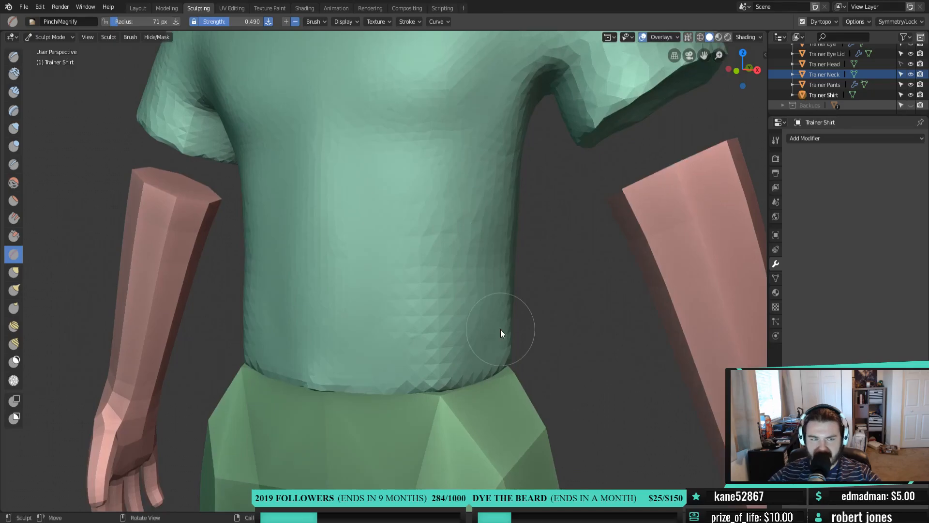
{"action": "key", "text": "i"}
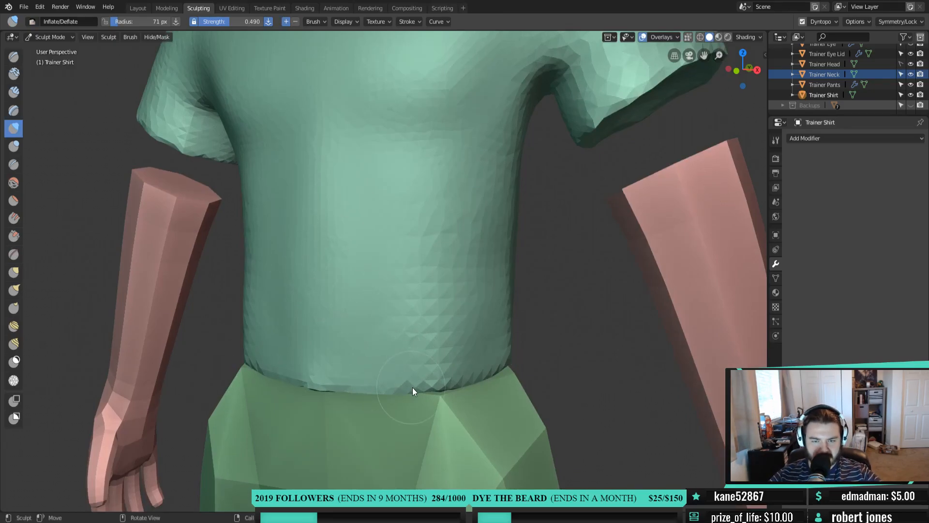
{"action": "mouse_move", "coordinate": [356, 378]}
{"action": "left_mouse_down"}
{"action": "mouse_move", "coordinate": [339, 381]}
{"action": "mouse_move", "coordinate": [385, 381]}
{"action": "mouse_move", "coordinate": [308, 359]}
{"action": "mouse_move", "coordinate": [353, 370]}
{"action": "mouse_move", "coordinate": [514, 364]}
{"action": "mouse_move", "coordinate": [482, 362]}
{"action": "mouse_move", "coordinate": [494, 351]}
{"action": "mouse_move", "coordinate": [440, 379]}
{"action": "mouse_move", "coordinate": [349, 385]}
{"action": "mouse_move", "coordinate": [428, 389]}
{"action": "left_mouse_up"}
{"action": "middle_click_drag", "start_coordinate": [506, 365], "coordinate": [407, 378]}
{"action": "mouse_move", "coordinate": [407, 379]}
{"action": "left_mouse_down"}
{"action": "mouse_move", "coordinate": [501, 354]}
{"action": "mouse_move", "coordinate": [462, 378]}
{"action": "left_mouse_up"}
{"action": "mouse_move", "coordinate": [445, 387]}
{"action": "middle_mouse_down"}
{"action": "mouse_move", "coordinate": [371, 390]}
{"action": "mouse_move", "coordinate": [316, 370]}
{"action": "middle_mouse_up"}
{"action": "mouse_move", "coordinate": [317, 370]}
{"action": "left_mouse_down"}
{"action": "mouse_move", "coordinate": [274, 368]}
{"action": "mouse_move", "coordinate": [376, 385]}
{"action": "mouse_move", "coordinate": [477, 349]}
{"action": "mouse_move", "coordinate": [369, 396]}
{"action": "mouse_move", "coordinate": [400, 377]}
{"action": "mouse_move", "coordinate": [385, 385]}
{"action": "mouse_move", "coordinate": [324, 377]}
{"action": "mouse_move", "coordinate": [382, 394]}
{"action": "mouse_move", "coordinate": [322, 385]}
{"action": "mouse_move", "coordinate": [304, 393]}
{"action": "left_mouse_up"}
{"action": "middle_click_drag", "start_coordinate": [304, 393], "coordinate": [411, 366]}
Build up the hem further with a second pass of Inflate strokes from the front around to the back
{"action": "middle_click_drag", "start_coordinate": [336, 376], "coordinate": [420, 382]}
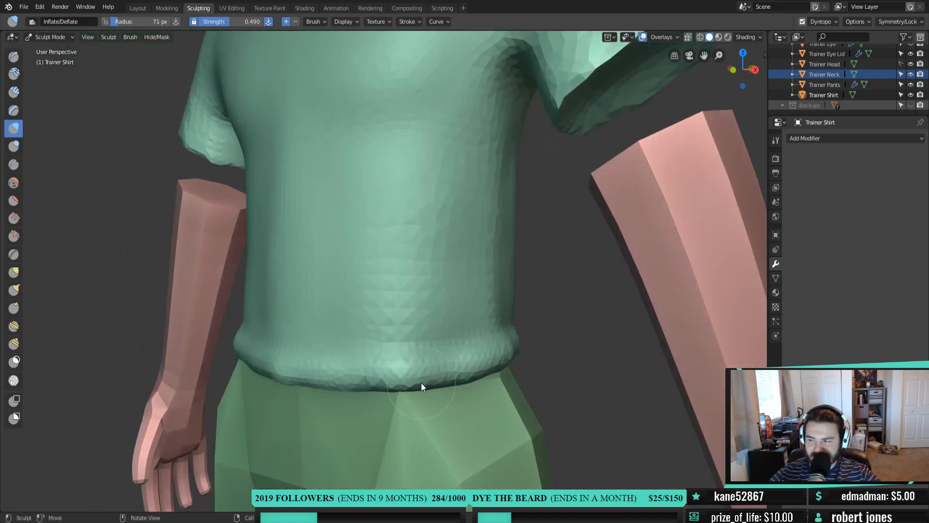
{"action": "mouse_move", "coordinate": [332, 386]}
{"action": "left_mouse_down"}
{"action": "mouse_move", "coordinate": [304, 388]}
{"action": "mouse_move", "coordinate": [376, 377]}
{"action": "left_mouse_up"}
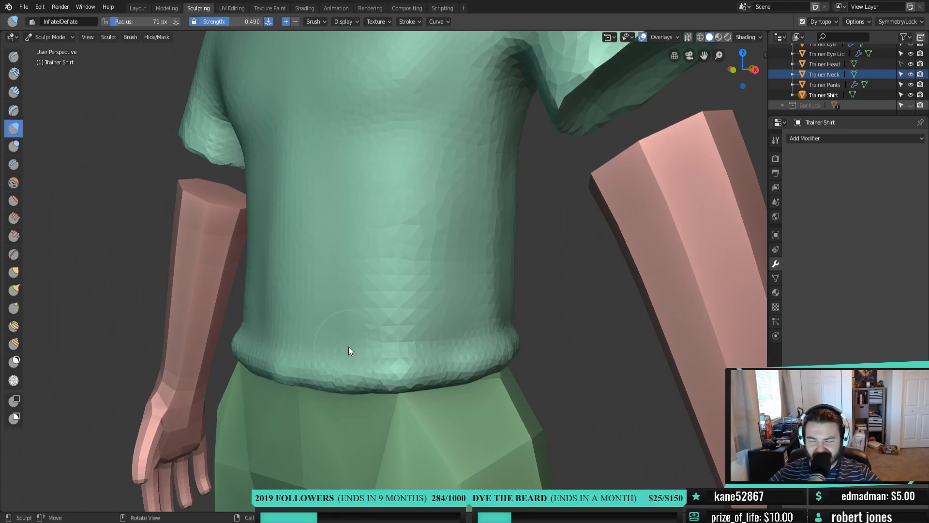
{"action": "mouse_move", "coordinate": [308, 373]}
{"action": "left_mouse_down"}
{"action": "mouse_move", "coordinate": [381, 379]}
{"action": "mouse_move", "coordinate": [506, 352]}
{"action": "mouse_move", "coordinate": [446, 388]}
{"action": "mouse_move", "coordinate": [510, 321]}
{"action": "mouse_move", "coordinate": [523, 325]}
{"action": "mouse_move", "coordinate": [340, 342]}
{"action": "mouse_move", "coordinate": [398, 359]}
{"action": "mouse_move", "coordinate": [335, 360]}
{"action": "mouse_move", "coordinate": [498, 351]}
{"action": "left_mouse_up"}
{"action": "mouse_move", "coordinate": [499, 351]}
{"action": "middle_mouse_down"}
{"action": "mouse_move", "coordinate": [515, 356]}
{"action": "mouse_move", "coordinate": [400, 367]}
{"action": "middle_mouse_up"}
{"action": "left_click_drag", "start_coordinate": [400, 367], "coordinate": [475, 357]}
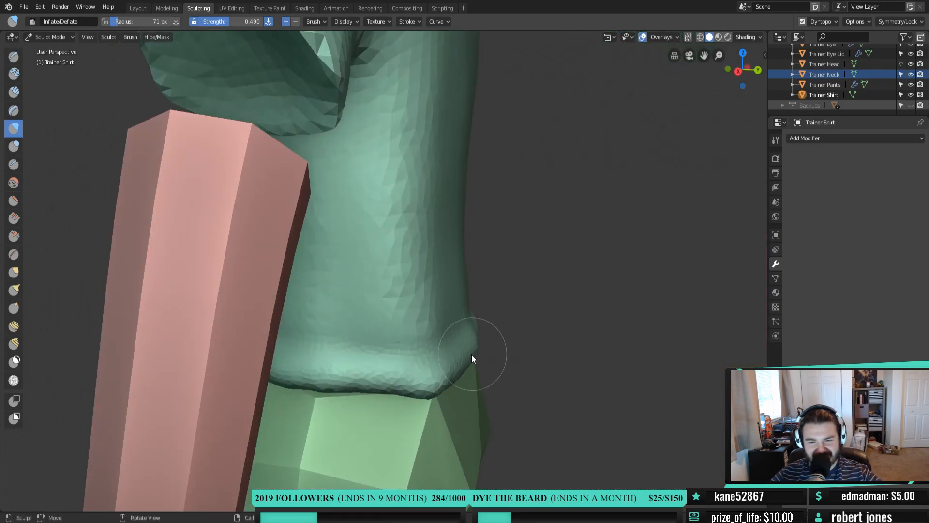
{"action": "middle_click_drag", "start_coordinate": [474, 356], "coordinate": [424, 355]}
{"action": "mouse_move", "coordinate": [419, 361]}
{"action": "left_mouse_down"}
{"action": "mouse_move", "coordinate": [329, 367]}
{"action": "mouse_move", "coordinate": [299, 359]}
{"action": "mouse_move", "coordinate": [317, 370]}
{"action": "mouse_move", "coordinate": [413, 363]}
{"action": "mouse_move", "coordinate": [428, 341]}
{"action": "left_mouse_up"}
Smooth the transition between the shirt body and the thickened hem along the side
{"action": "mouse_move", "coordinate": [299, 350]}
{"action": "left_mouse_down", "text": "shift"}
{"action": "mouse_move", "coordinate": [394, 329]}
{"action": "mouse_move", "coordinate": [289, 135]}
{"action": "mouse_move", "coordinate": [271, 268]}
{"action": "mouse_move", "coordinate": [252, 312]}
{"action": "left_mouse_up", "text": "shift"}
{"action": "middle_click_drag", "start_coordinate": [291, 335], "coordinate": [400, 338]}
{"action": "mouse_move", "coordinate": [431, 325]}
{"action": "left_mouse_down", "text": "shift"}
{"action": "mouse_move", "coordinate": [325, 327]}
{"action": "mouse_move", "coordinate": [278, 339]}
{"action": "left_mouse_up", "text": "shift"}
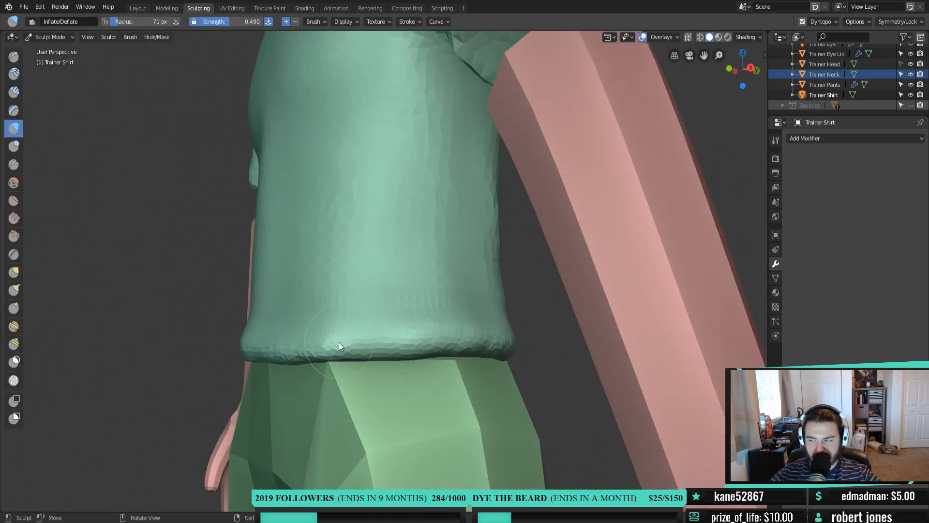
Even out the thickened hem across the side and front with more Inflate strokes
{"action": "scroll", "coordinate": [351, 350], "scroll_direction": "down", "scroll_amount": 5}
{"action": "middle_click_drag", "start_coordinate": [351, 350], "coordinate": [323, 335]}
{"action": "scroll", "coordinate": [294, 357], "scroll_direction": "up", "scroll_amount": 4}
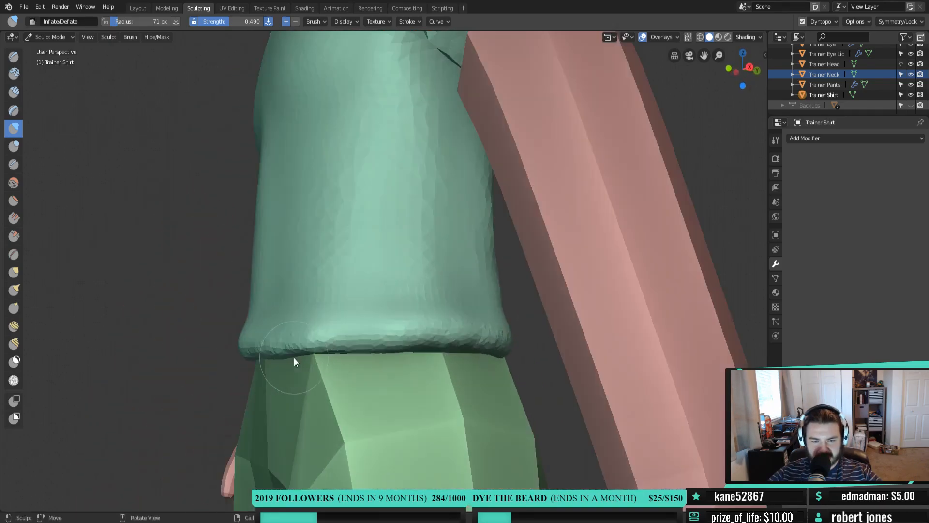
{"action": "middle_click_drag", "start_coordinate": [268, 388], "coordinate": [321, 305], "text": "shift"}
{"action": "mouse_move", "coordinate": [307, 308]}
{"action": "left_mouse_down"}
{"action": "mouse_move", "coordinate": [252, 273]}
{"action": "mouse_move", "coordinate": [259, 257]}
{"action": "mouse_move", "coordinate": [252, 313]}
{"action": "left_mouse_up"}
{"action": "middle_click_drag", "start_coordinate": [252, 313], "coordinate": [365, 303]}
{"action": "mouse_move", "coordinate": [365, 303]}
{"action": "left_mouse_down"}
{"action": "mouse_move", "coordinate": [393, 320]}
{"action": "mouse_move", "coordinate": [547, 312]}
{"action": "mouse_move", "coordinate": [464, 321]}
{"action": "left_mouse_up"}
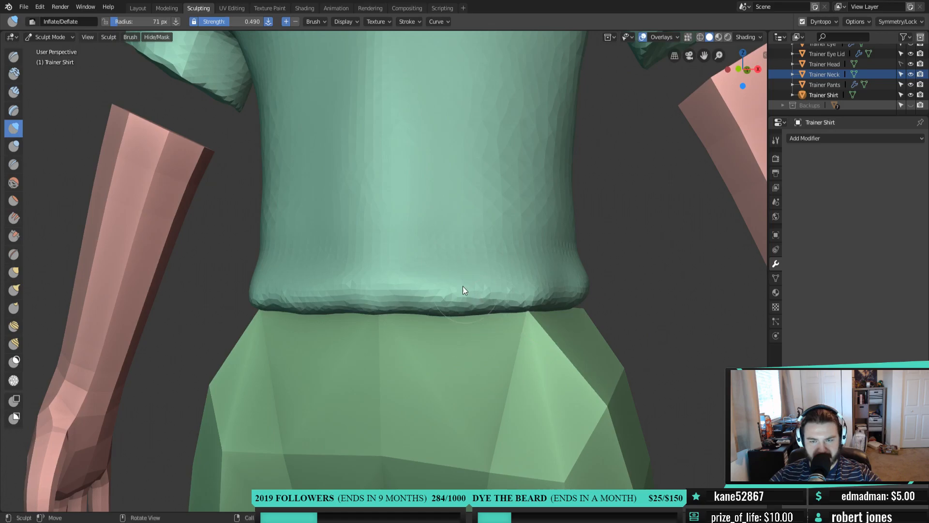
Examine the shirt's overall shape, sleeves and new hem from the front and side
{"action": "scroll", "coordinate": [429, 238], "scroll_direction": "down", "scroll_amount": 5}
{"action": "mouse_move", "coordinate": [524, 347]}
{"action": "middle_mouse_down"}
{"action": "mouse_move", "coordinate": [608, 360]}
{"action": "mouse_move", "coordinate": [560, 366]}
{"action": "mouse_move", "coordinate": [535, 355]}
{"action": "middle_mouse_up"}
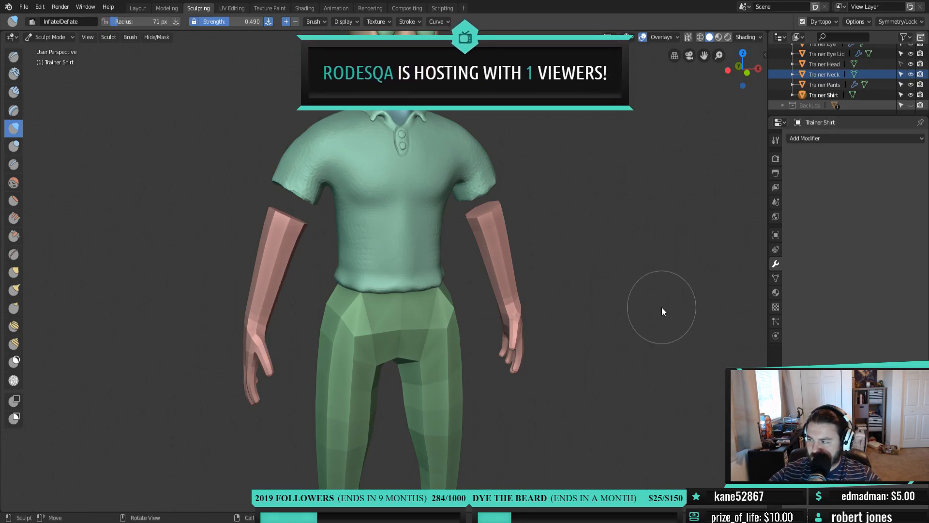
{"action": "middle_click_drag", "start_coordinate": [542, 228], "coordinate": [520, 221]}
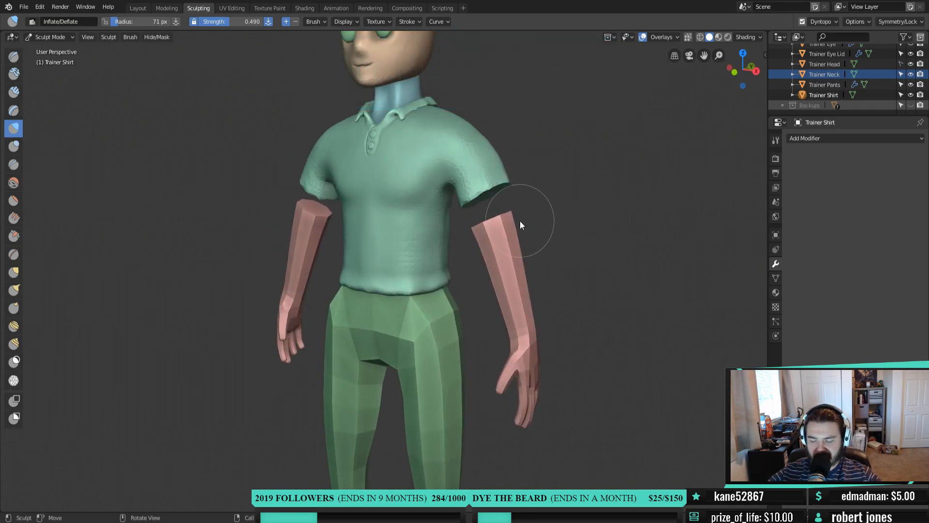
{"action": "key", "text": "KP_1"}
{"action": "scroll", "coordinate": [520, 220], "scroll_direction": "up", "scroll_amount": 1}
{"action": "middle_click_drag", "start_coordinate": [520, 221], "coordinate": [514, 290], "text": "shift"}
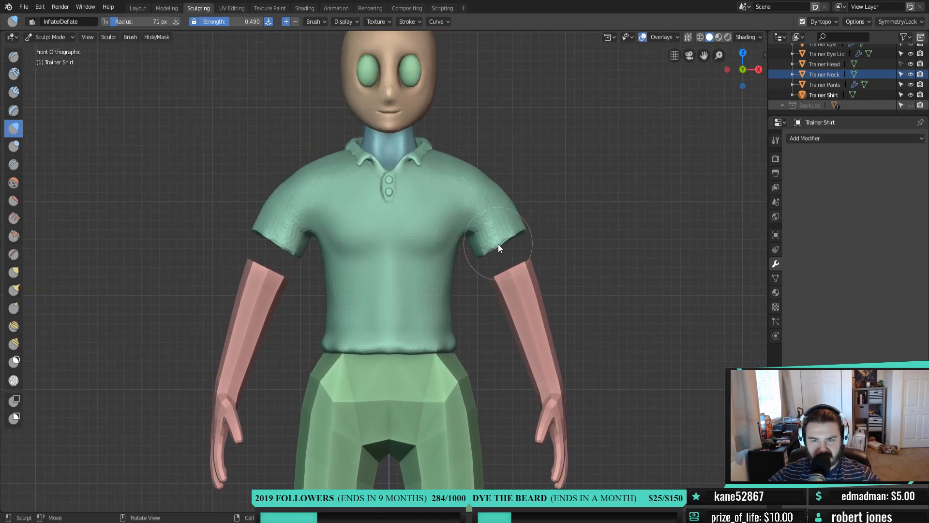
{"action": "scroll", "coordinate": [498, 248], "scroll_direction": "up", "scroll_amount": 1}
{"action": "middle_click_drag", "start_coordinate": [498, 249], "coordinate": [492, 263], "text": "shift"}
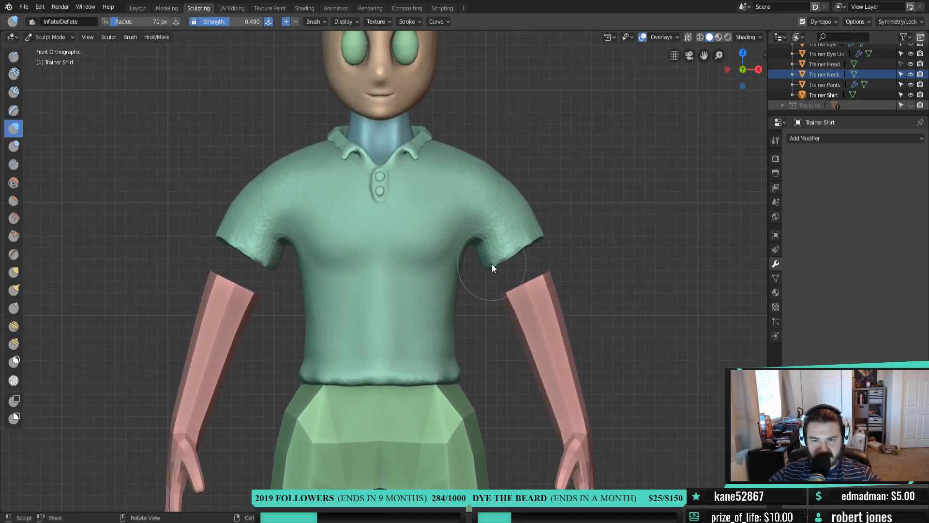
{"action": "middle_click_drag", "start_coordinate": [492, 263], "coordinate": [517, 335]}
{"action": "key", "text": "KP_1"}
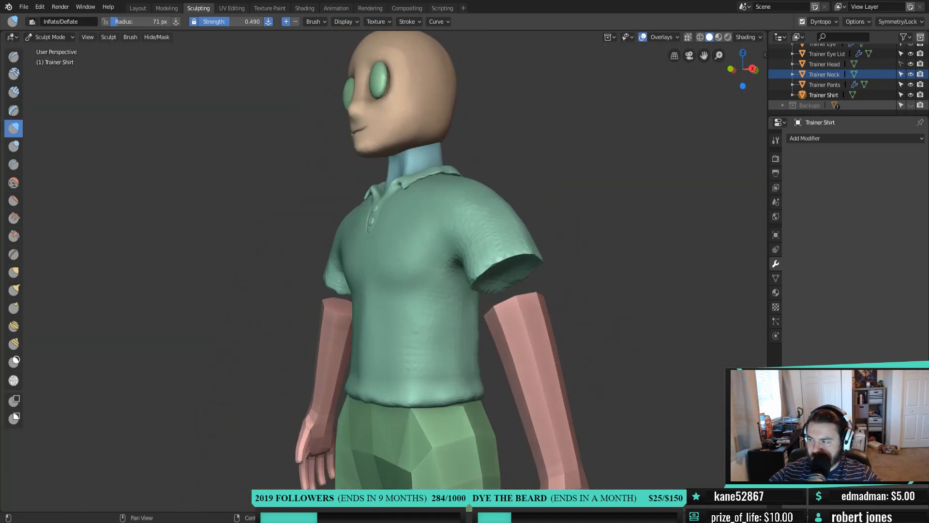
{"action": "middle_click_drag", "start_coordinate": [467, 281], "coordinate": [481, 289]}
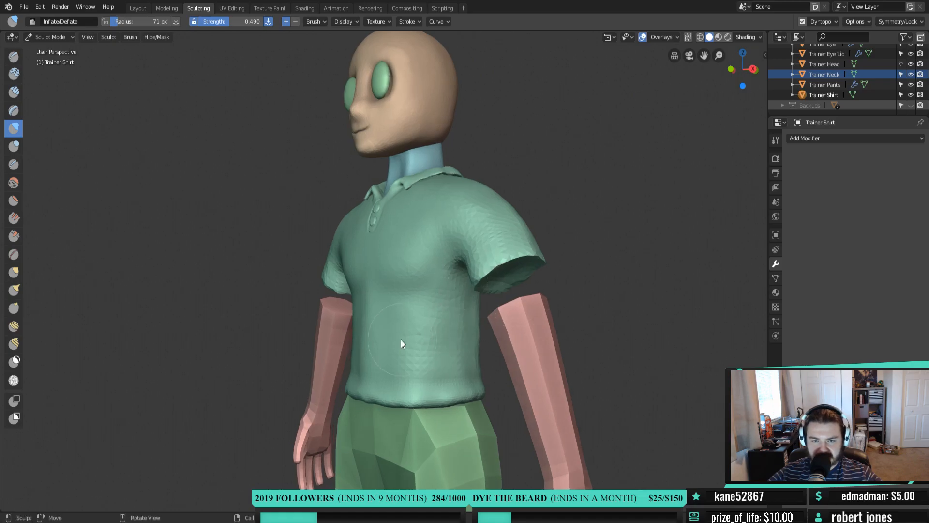
{"action": "left_click", "coordinate": [902, 22]}
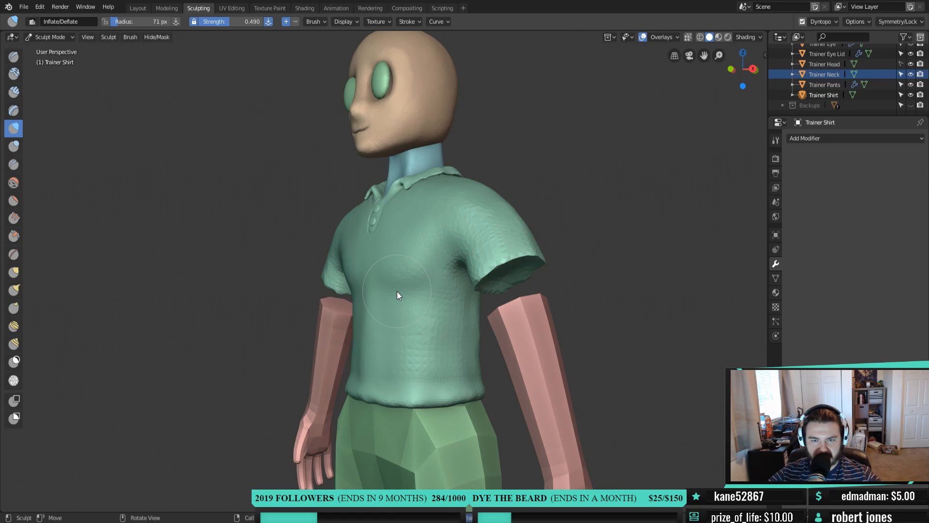
Raise a long slanted cloth fold from below the chest toward the hem with the Inflate brush at 53 px
{"action": "scroll", "coordinate": [404, 312], "scroll_direction": "up", "scroll_amount": 3}
{"action": "middle_click_drag", "start_coordinate": [363, 289], "coordinate": [393, 310]}
{"action": "scroll", "coordinate": [428, 342], "scroll_direction": "up", "scroll_amount": 3}
{"action": "mouse_move", "coordinate": [430, 344]}
{"action": "middle_mouse_down", "text": "shift"}
{"action": "mouse_move", "coordinate": [324, 297]}
{"action": "mouse_move", "coordinate": [318, 240]}
{"action": "mouse_move", "coordinate": [359, 289]}
{"action": "middle_mouse_up", "text": "shift"}
{"action": "key", "text": "f"}
{"action": "left_click", "coordinate": [306, 241]}
{"action": "scroll", "coordinate": [314, 249], "scroll_direction": "down", "scroll_amount": 2}
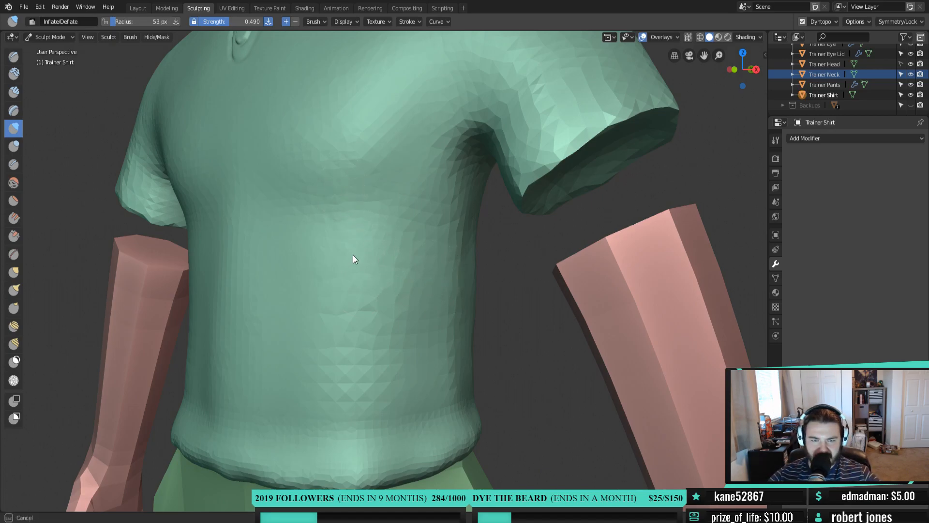
{"action": "left_click_drag", "start_coordinate": [350, 213], "coordinate": [370, 293]}
{"action": "left_click_drag", "start_coordinate": [348, 193], "coordinate": [369, 290]}
{"action": "left_click_drag", "start_coordinate": [346, 213], "coordinate": [383, 353]}
{"action": "left_click_drag", "start_coordinate": [372, 308], "coordinate": [385, 357]}
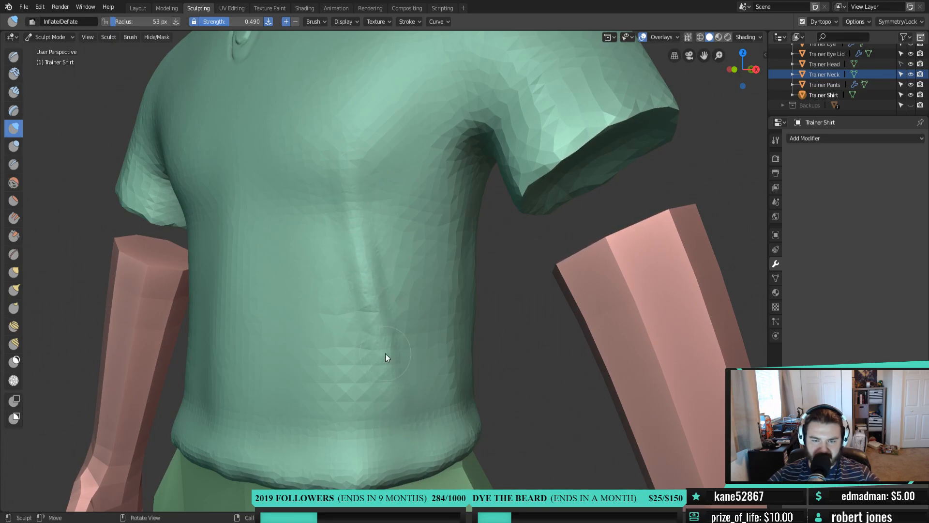
Build up the slanted fold, add a softer fold nearer the shirt's centre, and deflate the cloth beside it
{"action": "left_click_drag", "start_coordinate": [357, 227], "coordinate": [391, 368]}
{"action": "left_click_drag", "start_coordinate": [340, 151], "coordinate": [341, 157]}
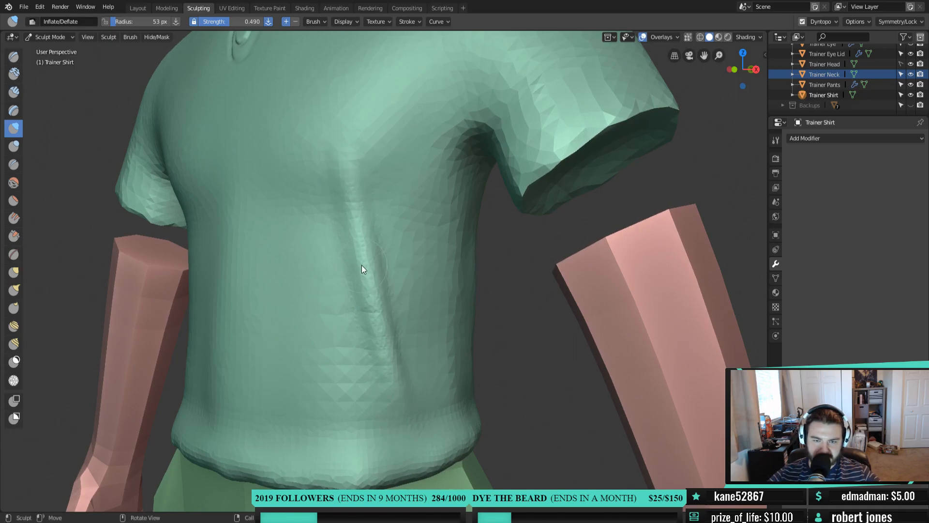
{"action": "left_click_drag", "start_coordinate": [377, 327], "coordinate": [391, 353]}
{"action": "left_click_drag", "start_coordinate": [350, 169], "coordinate": [395, 382]}
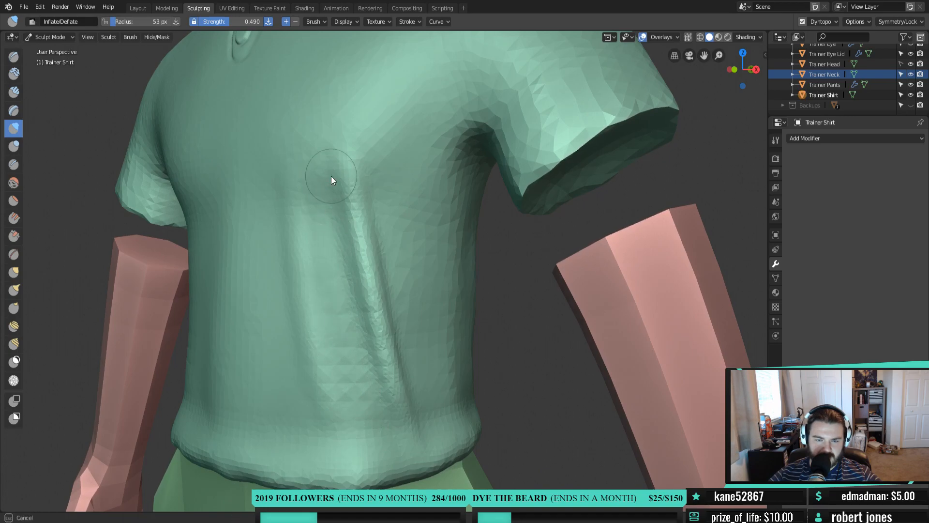
{"action": "left_click_drag", "start_coordinate": [320, 214], "coordinate": [324, 227], "text": "ctrl"}
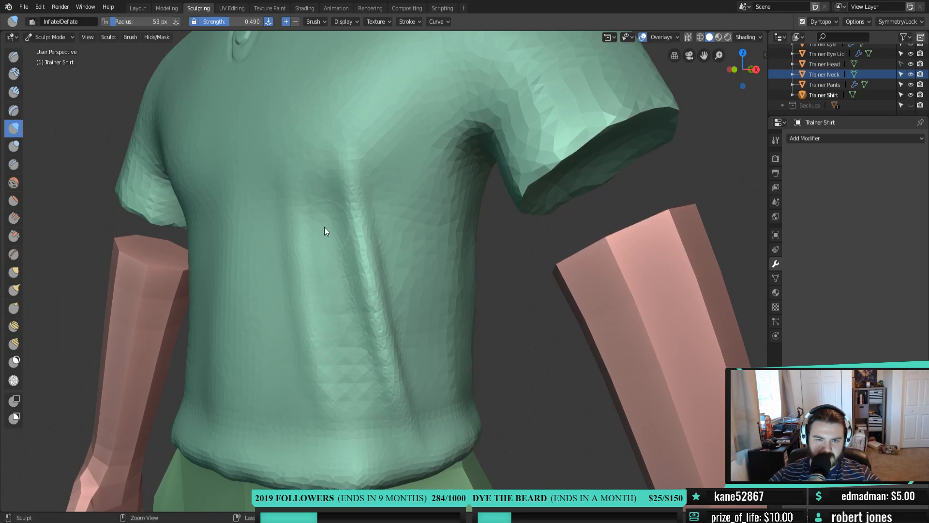
{"action": "left_click_drag", "start_coordinate": [350, 408], "coordinate": [380, 399], "text": "ctrl"}
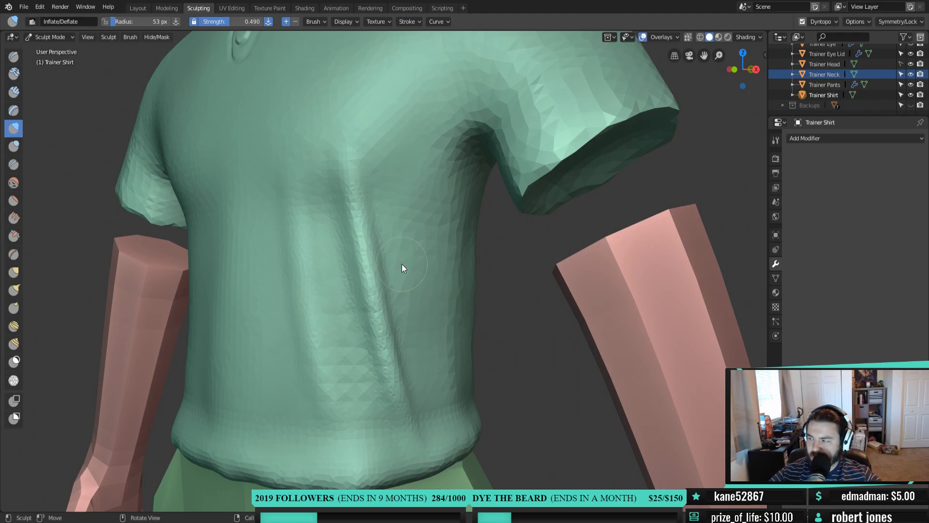
{"action": "middle_click_drag", "start_coordinate": [475, 364], "coordinate": [449, 372]}
{"action": "scroll", "coordinate": [491, 364], "scroll_direction": "down", "scroll_amount": 5}
{"action": "scroll", "coordinate": [381, 370], "scroll_direction": "up", "scroll_amount": 5}
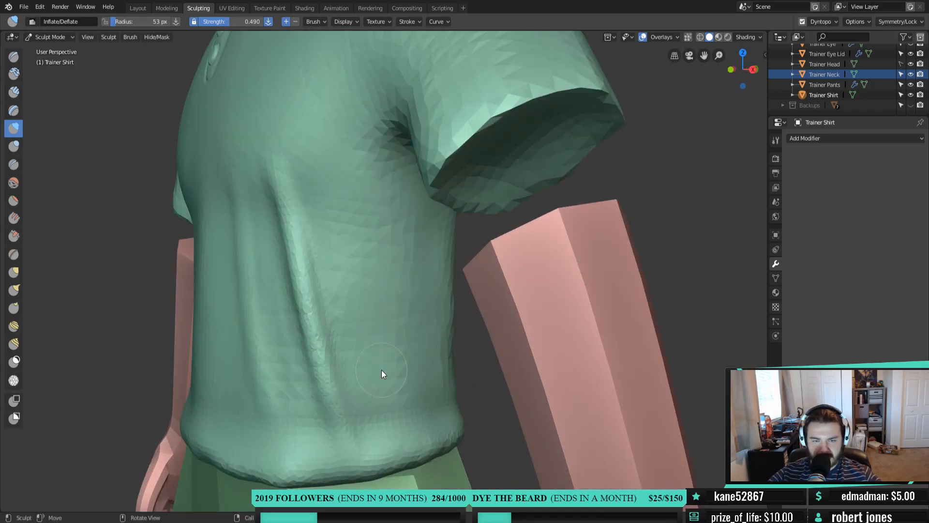
{"action": "mouse_move", "coordinate": [370, 381]}
{"action": "middle_mouse_down"}
{"action": "mouse_move", "coordinate": [381, 369]}
{"action": "mouse_move", "coordinate": [373, 362]}
{"action": "middle_mouse_up"}
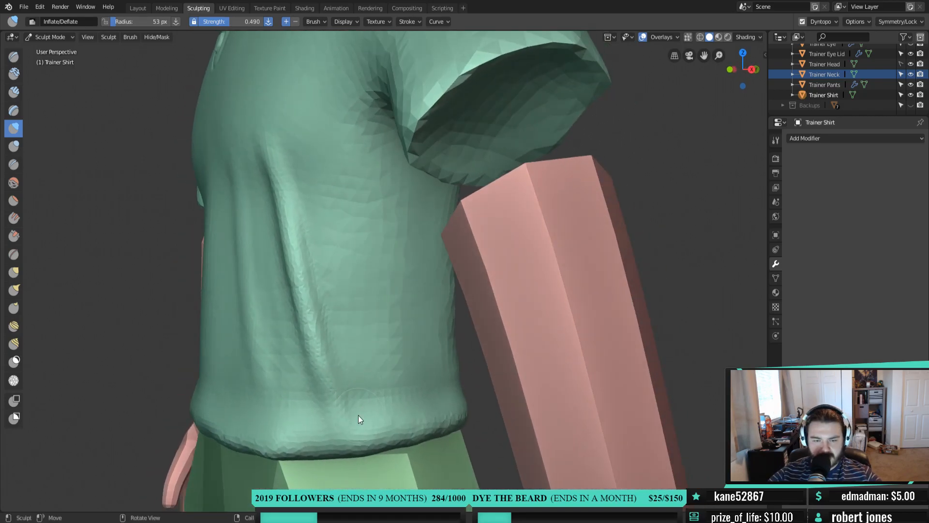
{"action": "scroll", "coordinate": [358, 415], "scroll_direction": "up", "scroll_amount": 2}
{"action": "middle_click_drag", "start_coordinate": [358, 415], "coordinate": [373, 385]}
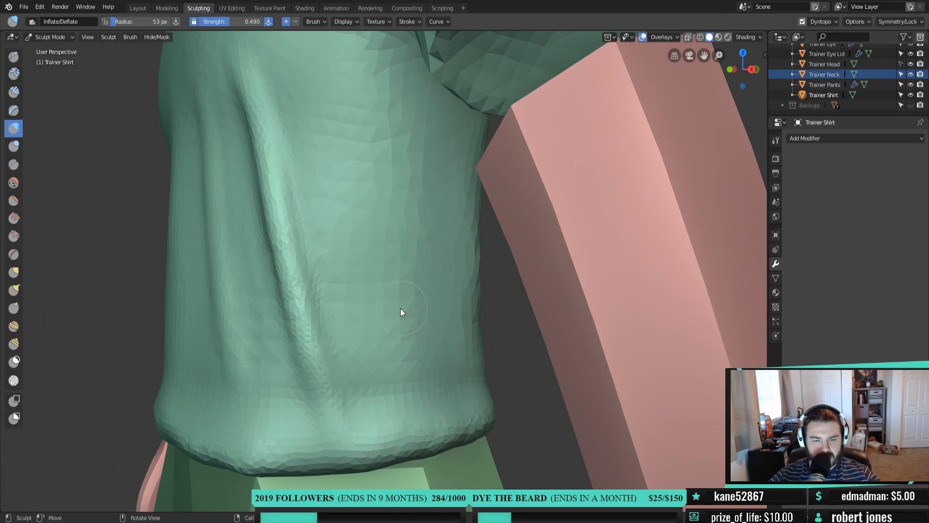
Sculpt a short diagonal pucker at the foot of the slanted fold, just above the hem, with the Draw brush at 53 px
{"action": "key", "text": "x"}
{"action": "left_click_drag", "start_coordinate": [366, 381], "coordinate": [413, 419]}
{"action": "left_click_drag", "start_coordinate": [345, 367], "coordinate": [380, 408]}
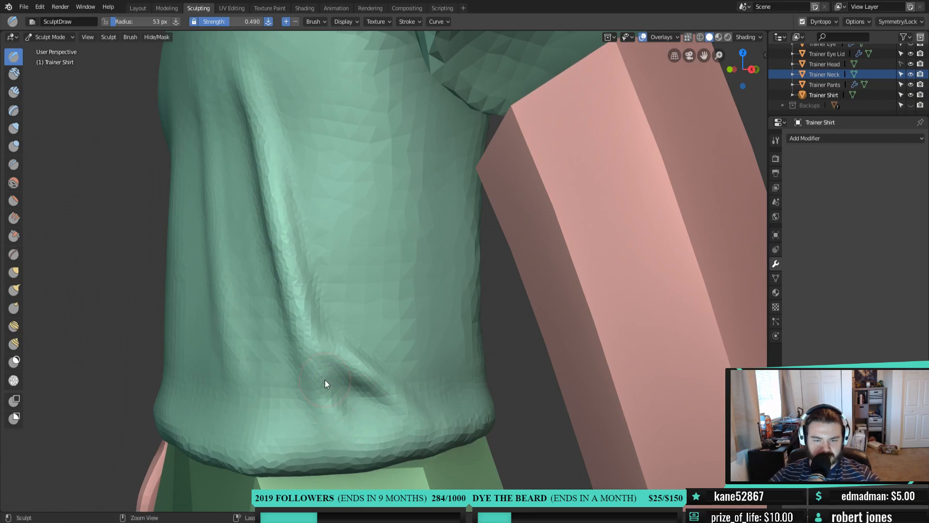
{"action": "left_click_drag", "start_coordinate": [343, 357], "coordinate": [422, 425]}
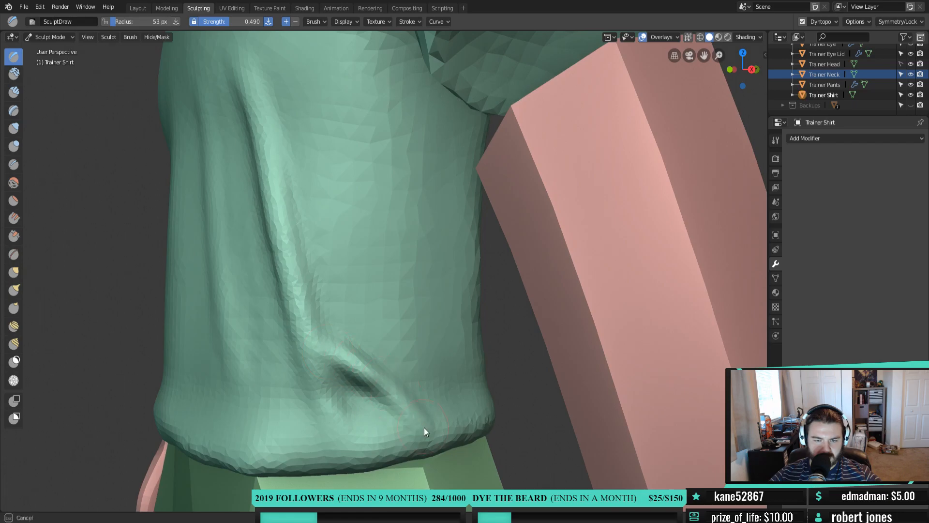
{"action": "left_click_drag", "start_coordinate": [368, 431], "coordinate": [362, 436]}
{"action": "left_click_drag", "start_coordinate": [304, 330], "coordinate": [360, 425]}
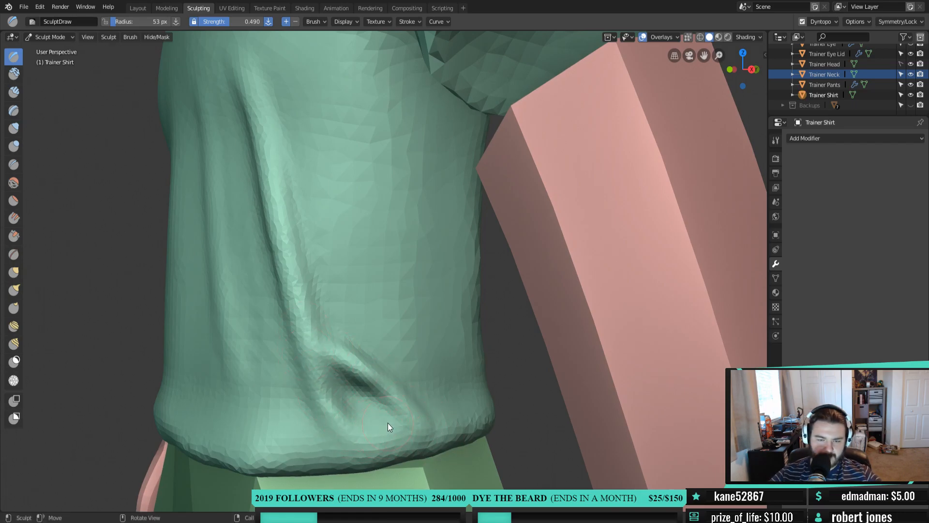
{"action": "mouse_move", "coordinate": [395, 434]}
{"action": "left_mouse_down", "text": "ctrl"}
{"action": "mouse_move", "coordinate": [348, 407]}
{"action": "mouse_move", "coordinate": [385, 438]}
{"action": "mouse_move", "coordinate": [398, 427]}
{"action": "mouse_move", "coordinate": [378, 451]}
{"action": "mouse_move", "coordinate": [388, 449]}
{"action": "left_mouse_up", "text": "ctrl"}
Build up the two long torso folds with more Draw strokes and smooth the cloth around them
{"action": "middle_click_drag", "start_coordinate": [417, 431], "coordinate": [363, 324]}
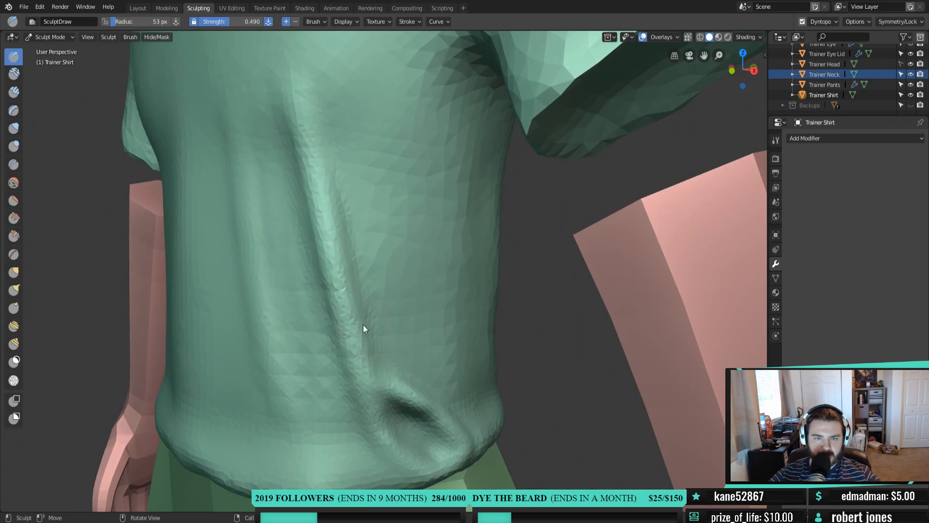
{"action": "left_click_drag", "start_coordinate": [298, 68], "coordinate": [320, 265]}
{"action": "left_click_drag", "start_coordinate": [305, 165], "coordinate": [334, 314]}
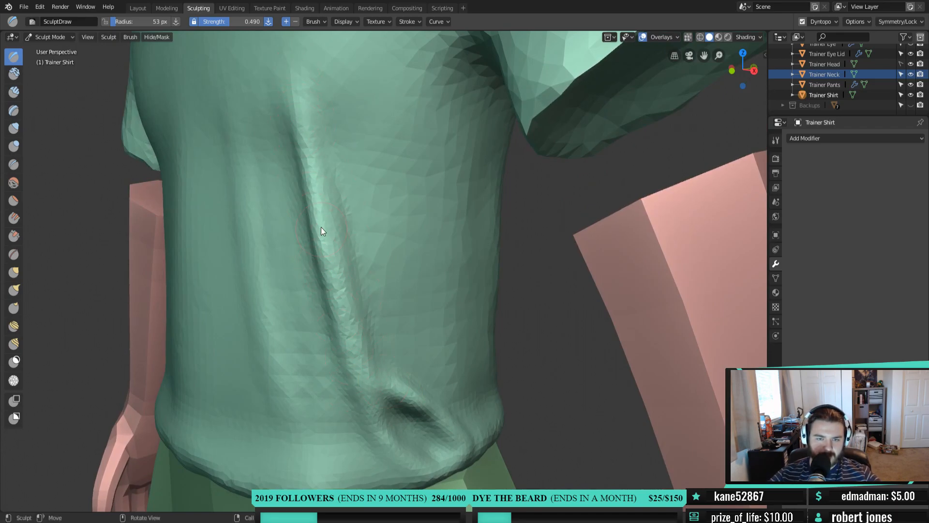
{"action": "left_click_drag", "start_coordinate": [321, 233], "coordinate": [344, 370]}
{"action": "middle_click_drag", "start_coordinate": [291, 203], "coordinate": [303, 201]}
{"action": "mouse_move", "coordinate": [282, 167]}
{"action": "left_mouse_down"}
{"action": "mouse_move", "coordinate": [304, 362]}
{"action": "mouse_move", "coordinate": [326, 430]}
{"action": "left_mouse_up"}
{"action": "mouse_move", "coordinate": [285, 157]}
{"action": "left_mouse_down", "text": "shift"}
{"action": "mouse_move", "coordinate": [280, 309]}
{"action": "mouse_move", "coordinate": [322, 415]}
{"action": "mouse_move", "coordinate": [369, 390]}
{"action": "mouse_move", "coordinate": [383, 365]}
{"action": "mouse_move", "coordinate": [400, 306]}
{"action": "mouse_move", "coordinate": [387, 237]}
{"action": "left_mouse_up", "text": "shift"}
{"action": "mouse_move", "coordinate": [421, 365]}
{"action": "left_mouse_down", "text": "shift"}
{"action": "mouse_move", "coordinate": [461, 387]}
{"action": "mouse_move", "coordinate": [484, 426]}
{"action": "mouse_move", "coordinate": [416, 355]}
{"action": "mouse_move", "coordinate": [438, 372]}
{"action": "left_mouse_up", "text": "shift"}
Swell the cloth around the pucker above the hem with the Inflate brush
{"action": "middle_click_drag", "start_coordinate": [474, 393], "coordinate": [422, 370]}
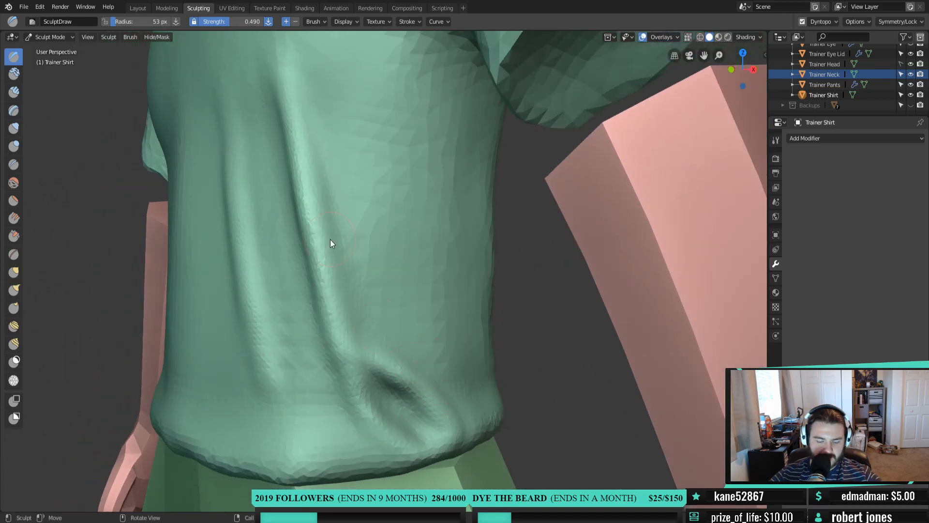
{"action": "key", "text": "i"}
{"action": "mouse_move", "coordinate": [364, 329]}
{"action": "left_mouse_down"}
{"action": "mouse_move", "coordinate": [380, 330]}
{"action": "mouse_move", "coordinate": [441, 387]}
{"action": "mouse_move", "coordinate": [415, 369]}
{"action": "mouse_move", "coordinate": [456, 382]}
{"action": "mouse_move", "coordinate": [365, 320]}
{"action": "mouse_move", "coordinate": [411, 355]}
{"action": "left_mouse_up"}
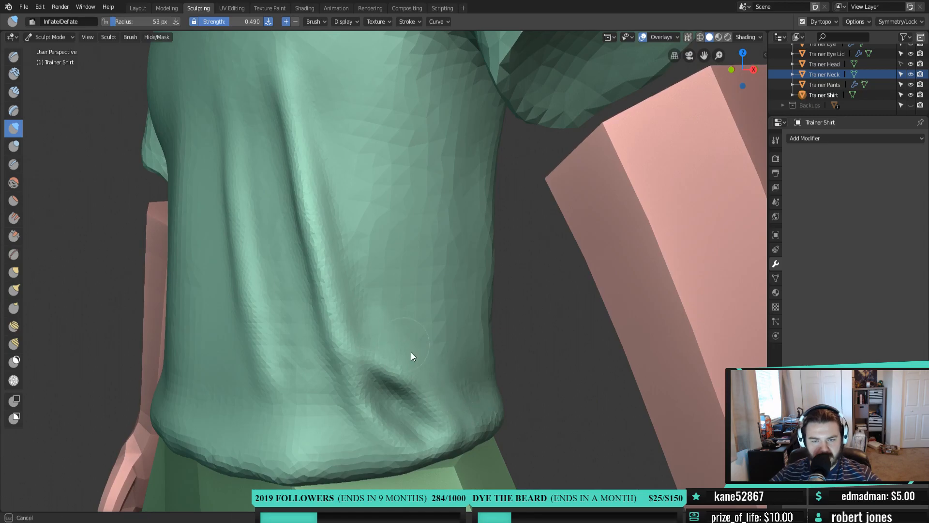
{"action": "mouse_move", "coordinate": [417, 393]}
{"action": "left_mouse_down"}
{"action": "mouse_move", "coordinate": [367, 380]}
{"action": "mouse_move", "coordinate": [309, 338]}
{"action": "left_mouse_up"}
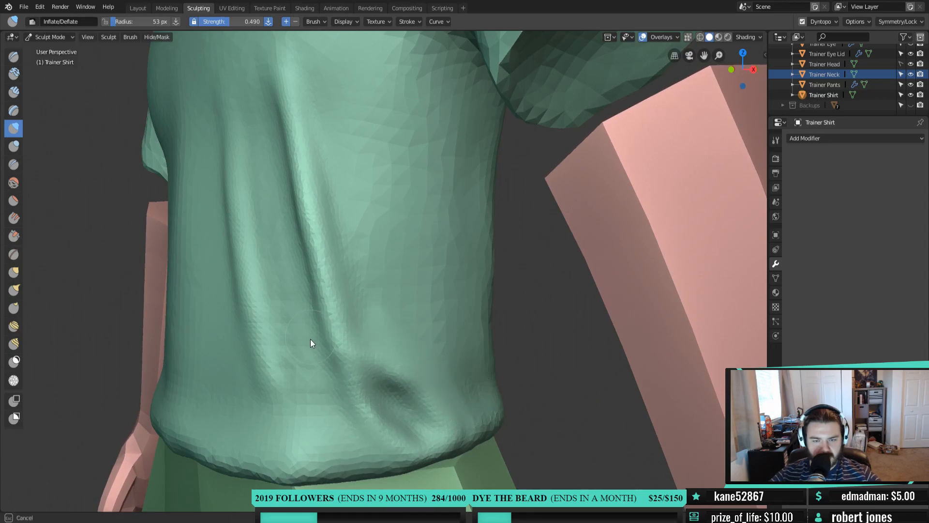
{"action": "scroll", "coordinate": [353, 442], "scroll_direction": "down", "scroll_amount": 6}
{"action": "middle_click_drag", "start_coordinate": [351, 441], "coordinate": [394, 451]}
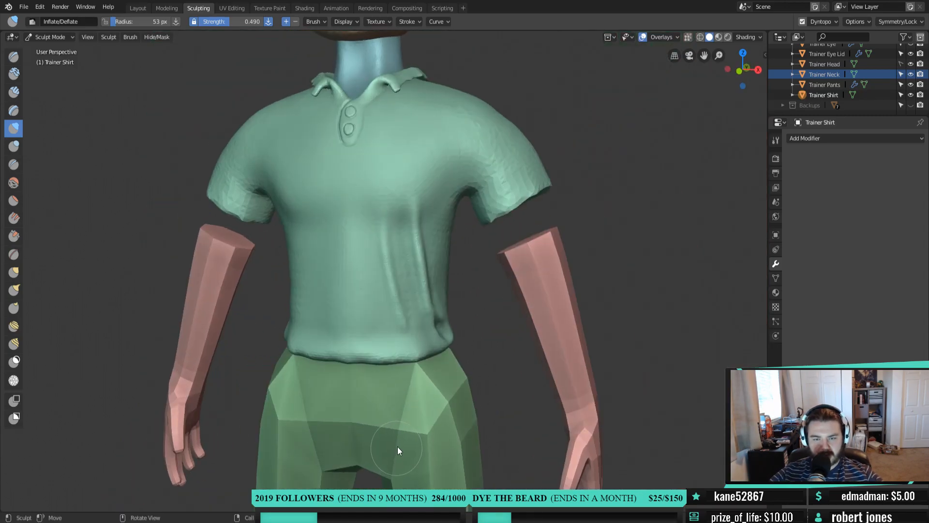
Deepen the hollow of the pucker above the hem with inverted Draw strokes
{"action": "scroll", "coordinate": [433, 358], "scroll_direction": "up", "scroll_amount": 1}
{"action": "middle_click_drag", "start_coordinate": [447, 357], "coordinate": [419, 379]}
{"action": "scroll", "coordinate": [421, 368], "scroll_direction": "up", "scroll_amount": 4}
{"action": "scroll", "coordinate": [454, 399], "scroll_direction": "up", "scroll_amount": 2}
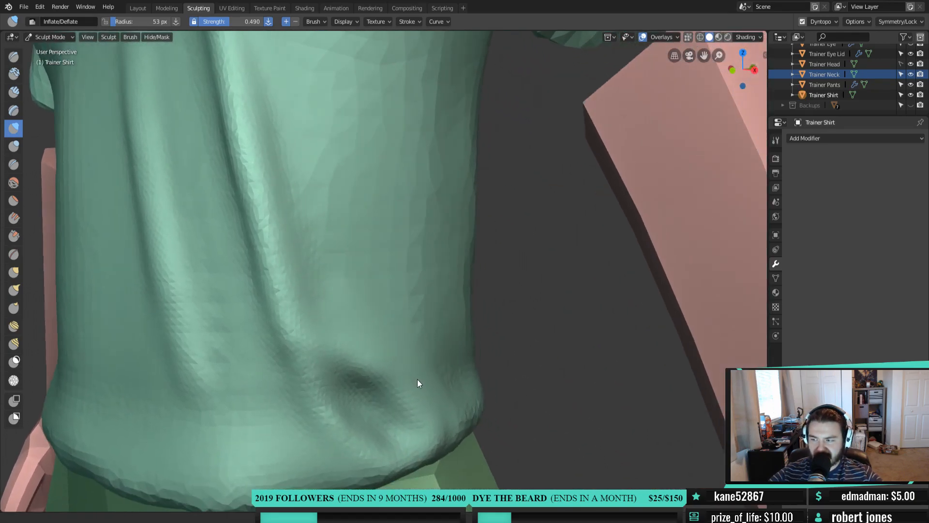
{"action": "key", "text": "x"}
{"action": "mouse_move", "coordinate": [349, 367]}
{"action": "left_mouse_down", "text": "ctrl"}
{"action": "mouse_move", "coordinate": [375, 376]}
{"action": "mouse_move", "coordinate": [414, 425]}
{"action": "left_mouse_up", "text": "ctrl"}
{"action": "mouse_move", "coordinate": [347, 366]}
{"action": "left_mouse_down", "text": "ctrl"}
{"action": "mouse_move", "coordinate": [384, 385]}
{"action": "mouse_move", "coordinate": [413, 422]}
{"action": "left_mouse_up", "text": "ctrl"}
Raise a rounded ridge along the pucker's upper edge with Draw strokes and recut the hollow beneath it
{"action": "mouse_move", "coordinate": [325, 351]}
{"action": "left_mouse_down"}
{"action": "mouse_move", "coordinate": [337, 348]}
{"action": "mouse_move", "coordinate": [412, 405]}
{"action": "left_mouse_up"}
{"action": "left_click_drag", "start_coordinate": [339, 348], "coordinate": [417, 409]}
{"action": "mouse_move", "coordinate": [349, 334]}
{"action": "left_mouse_down"}
{"action": "mouse_move", "coordinate": [388, 358]}
{"action": "mouse_move", "coordinate": [437, 420]}
{"action": "left_mouse_up"}
{"action": "left_click_drag", "start_coordinate": [355, 332], "coordinate": [436, 411]}
{"action": "left_click_drag", "start_coordinate": [349, 329], "coordinate": [426, 394]}
{"action": "left_click_drag", "start_coordinate": [331, 307], "coordinate": [405, 393]}
{"action": "mouse_move", "coordinate": [326, 353]}
{"action": "left_mouse_down"}
{"action": "mouse_move", "coordinate": [402, 397]}
{"action": "mouse_move", "coordinate": [417, 432]}
{"action": "left_mouse_up"}
{"action": "left_click_drag", "start_coordinate": [353, 382], "coordinate": [411, 424], "text": "ctrl"}
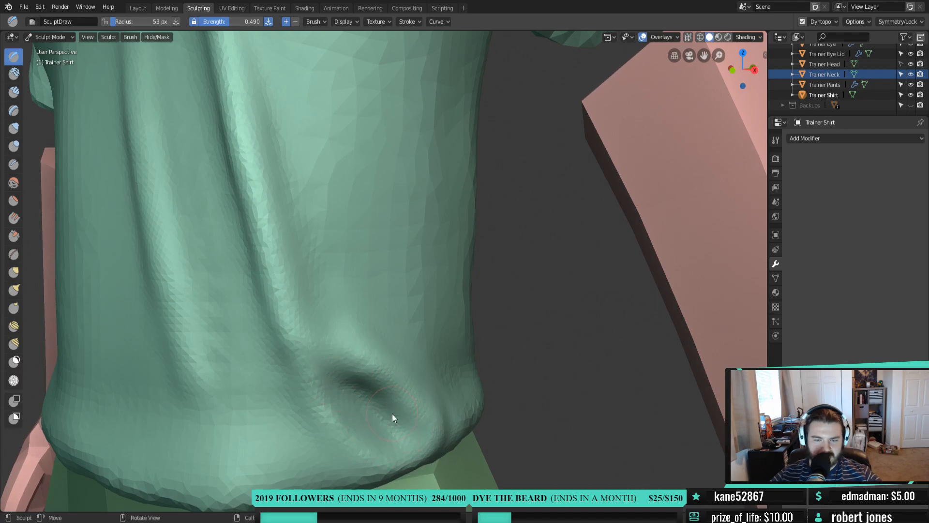
{"action": "scroll", "coordinate": [392, 413], "scroll_direction": "down", "scroll_amount": 5}
{"action": "middle_click_drag", "start_coordinate": [380, 339], "coordinate": [437, 376]}
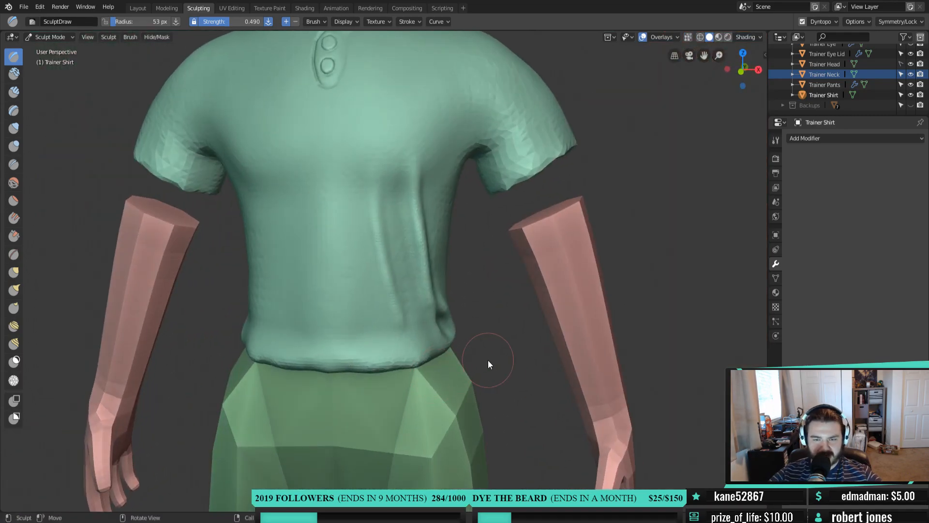
{"action": "middle_click_drag", "start_coordinate": [382, 315], "coordinate": [396, 339]}
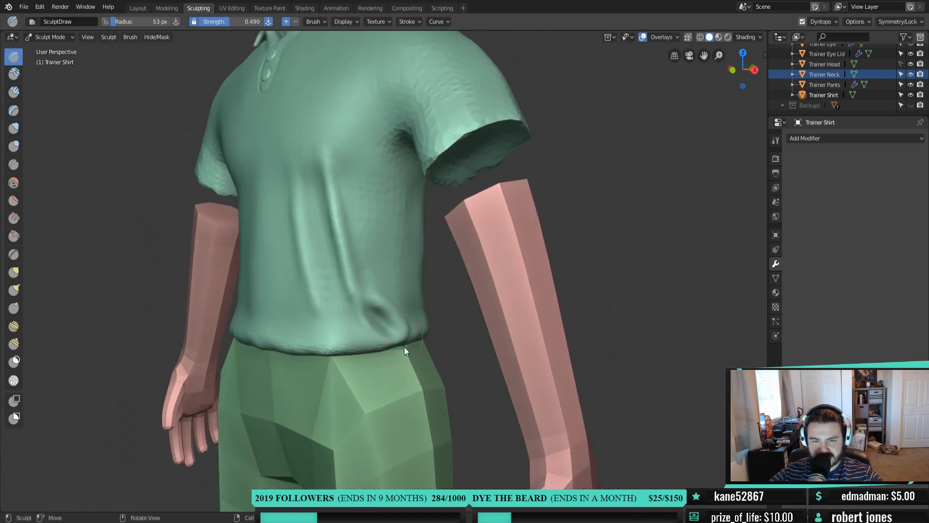
Pull the ridge above the hollow down over it with the Grab brush so the cloth overlaps
{"action": "scroll", "coordinate": [402, 343], "scroll_direction": "up", "scroll_amount": 2}
{"action": "key", "text": "g"}
{"action": "key", "text": "f"}
{"action": "left_click", "coordinate": [415, 344]}
{"action": "scroll", "coordinate": [408, 344], "scroll_direction": "up", "scroll_amount": 2}
{"action": "middle_click_drag", "start_coordinate": [385, 380], "coordinate": [378, 341], "text": "shift"}
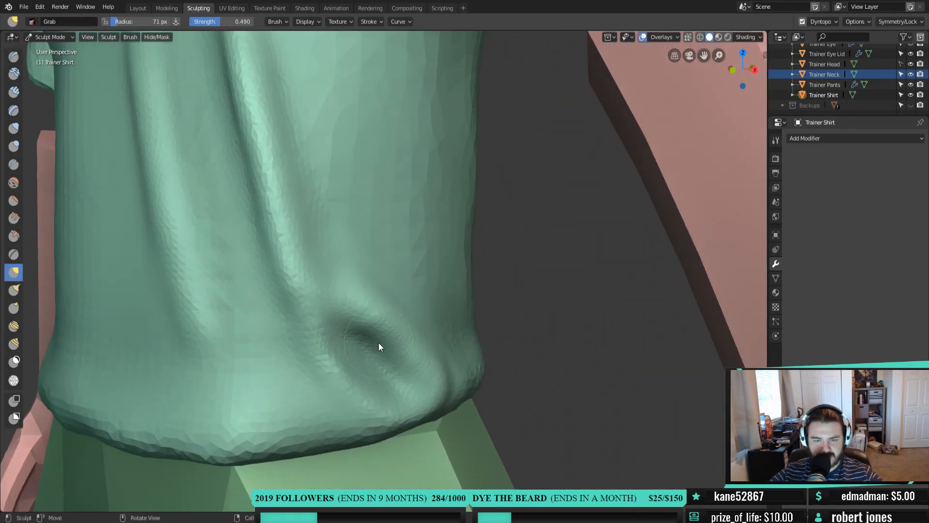
{"action": "key", "text": "f"}
{"action": "left_click", "coordinate": [388, 304]}
{"action": "left_click_drag", "start_coordinate": [370, 303], "coordinate": [383, 344]}
Shift the overlapping cloth further toward the hem and side with the Grab brush at 226 px
{"action": "key", "text": "f"}
{"action": "left_click", "coordinate": [415, 370]}
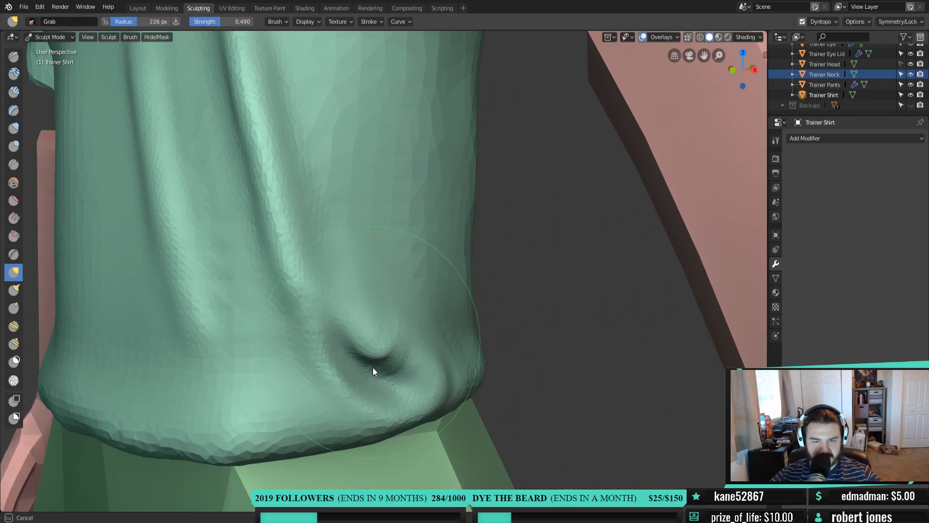
{"action": "mouse_move", "coordinate": [378, 338]}
{"action": "left_mouse_down"}
{"action": "mouse_move", "coordinate": [382, 349]}
{"action": "mouse_move", "coordinate": [407, 350]}
{"action": "left_mouse_up"}
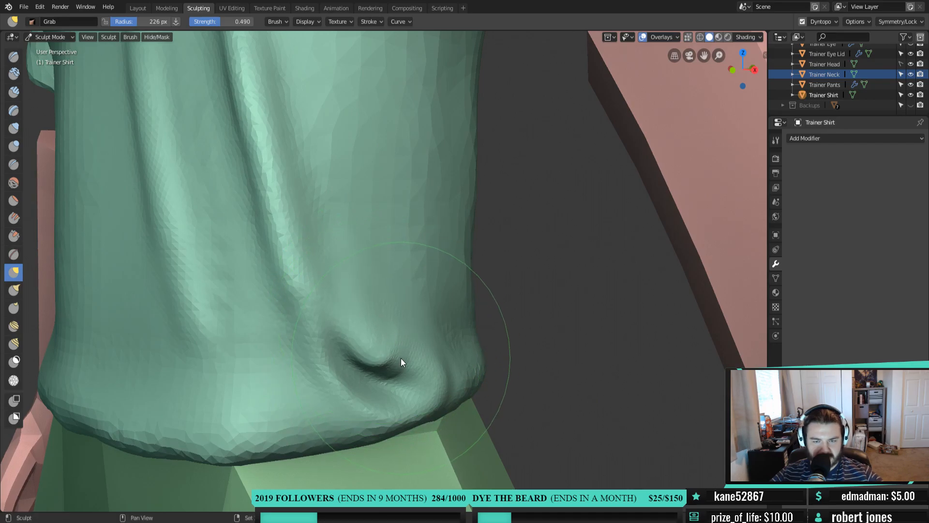
{"action": "left_click_drag", "start_coordinate": [367, 327], "coordinate": [395, 347]}
{"action": "scroll", "coordinate": [387, 287], "scroll_direction": "down", "scroll_amount": 3}
{"action": "middle_click_drag", "start_coordinate": [408, 296], "coordinate": [459, 311]}
{"action": "scroll", "coordinate": [459, 311], "scroll_direction": "down", "scroll_amount": 4}
{"action": "mouse_move", "coordinate": [508, 354]}
{"action": "middle_mouse_down"}
{"action": "mouse_move", "coordinate": [475, 354]}
{"action": "mouse_move", "coordinate": [508, 356]}
{"action": "middle_mouse_up"}
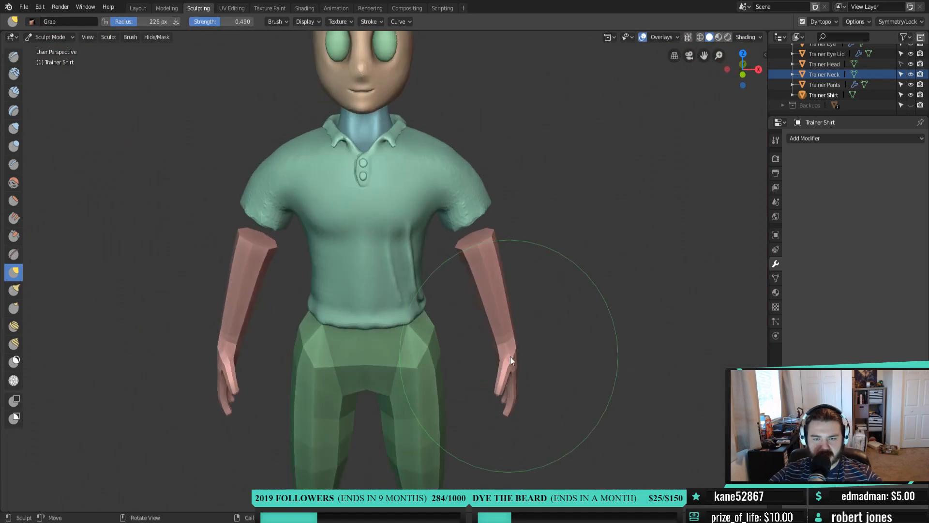
{"action": "scroll", "coordinate": [464, 363], "scroll_direction": "up", "scroll_amount": 2}
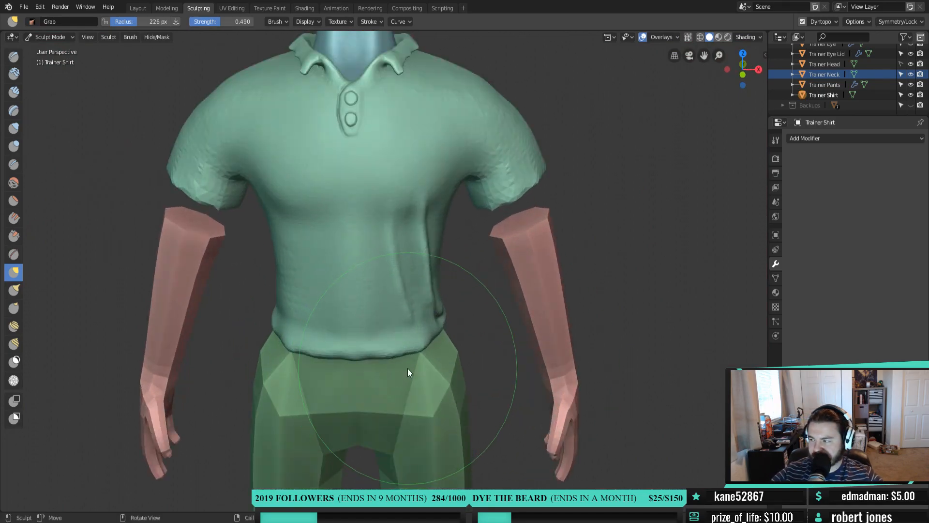
Raise a slanted fold on the opposite side of the shirt, from mid-torso down to the hem, with the Draw brush at 61 px
{"action": "mouse_move", "coordinate": [389, 370]}
{"action": "middle_mouse_down"}
{"action": "mouse_move", "coordinate": [363, 347]}
{"action": "mouse_move", "coordinate": [368, 364]}
{"action": "middle_mouse_up"}
{"action": "key", "text": "x"}
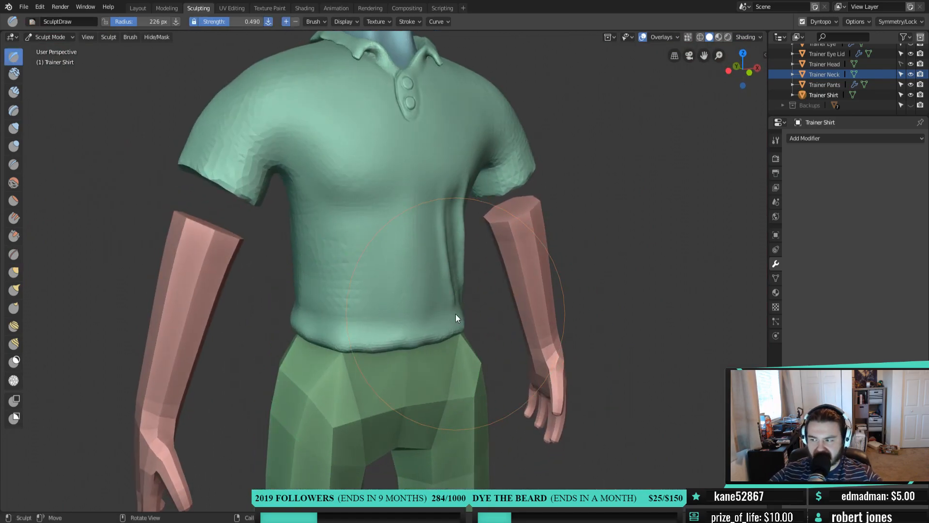
{"action": "key", "text": "f"}
{"action": "left_click", "coordinate": [365, 323]}
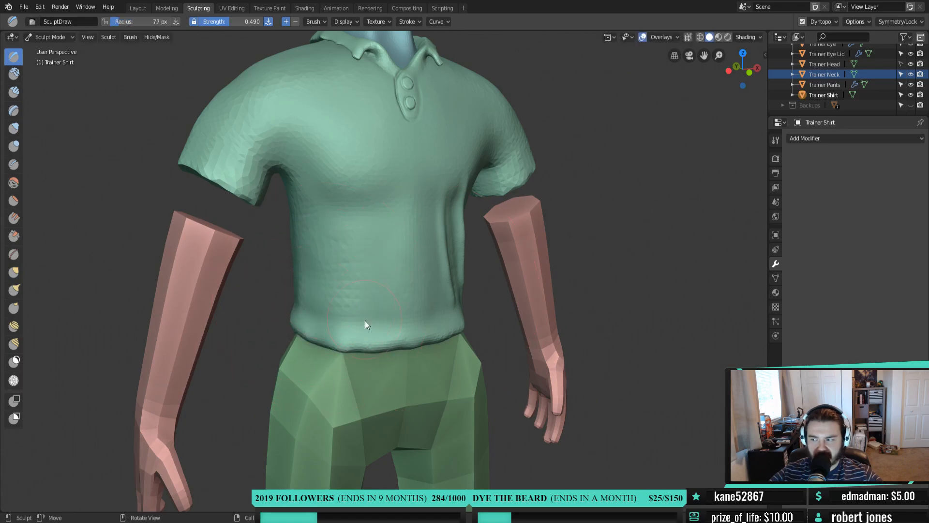
{"action": "scroll", "coordinate": [367, 327], "scroll_direction": "up", "scroll_amount": 2}
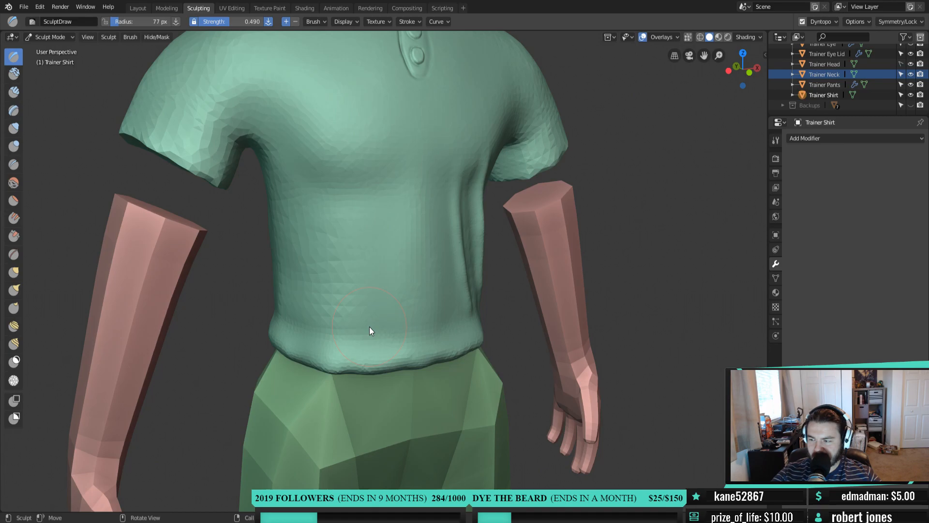
{"action": "scroll", "coordinate": [387, 312], "scroll_direction": "up", "scroll_amount": 1}
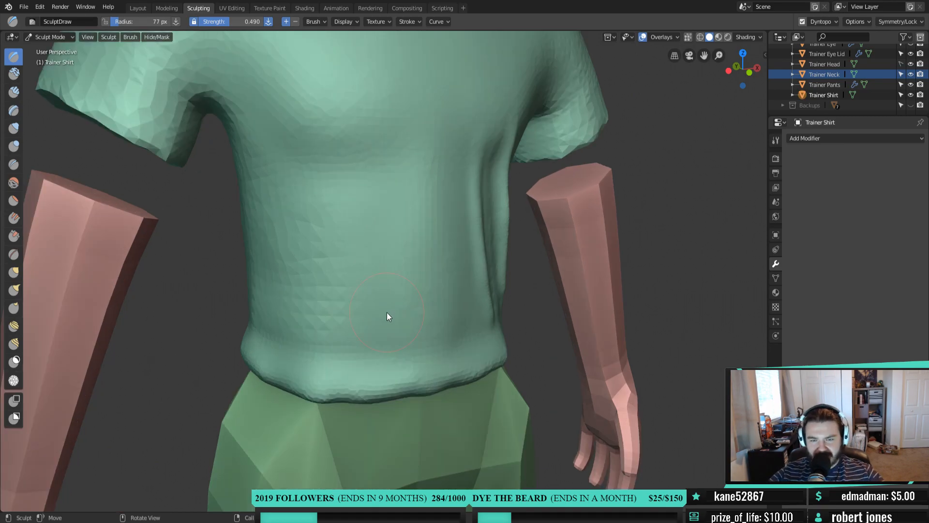
{"action": "middle_click_drag", "start_coordinate": [387, 313], "coordinate": [415, 317]}
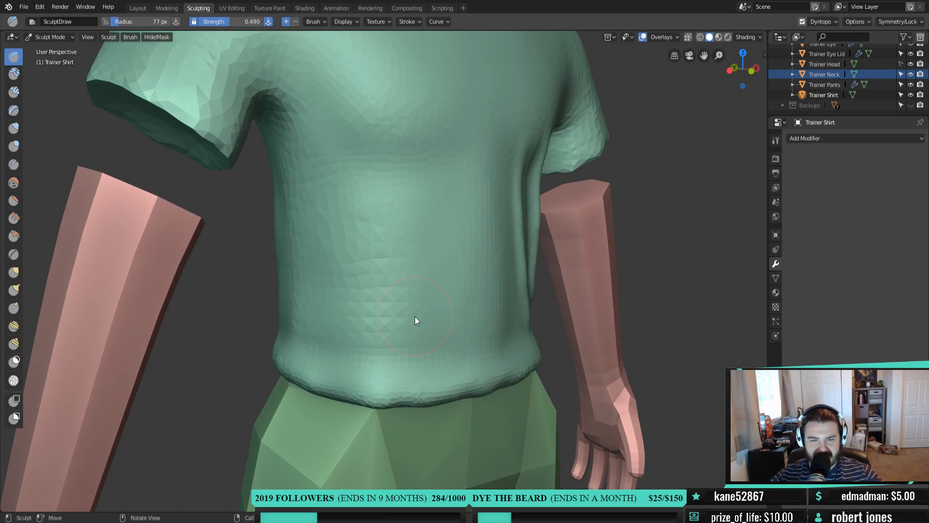
{"action": "scroll", "coordinate": [426, 315], "scroll_direction": "up", "scroll_amount": 3}
{"action": "scroll", "coordinate": [432, 317], "scroll_direction": "down", "scroll_amount": 2}
{"action": "key", "text": "f"}
{"action": "left_click", "coordinate": [425, 316]}
{"action": "mouse_move", "coordinate": [425, 315]}
{"action": "middle_mouse_down"}
{"action": "mouse_move", "coordinate": [448, 295]}
{"action": "mouse_move", "coordinate": [422, 316]}
{"action": "middle_mouse_up"}
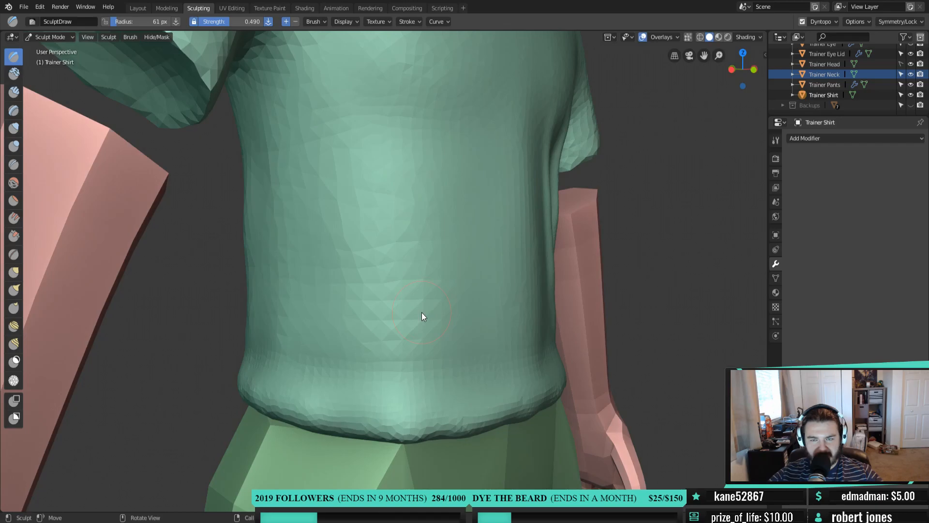
{"action": "mouse_move", "coordinate": [425, 245]}
{"action": "left_mouse_down"}
{"action": "mouse_move", "coordinate": [323, 373]}
{"action": "mouse_move", "coordinate": [321, 406]}
{"action": "left_mouse_up"}
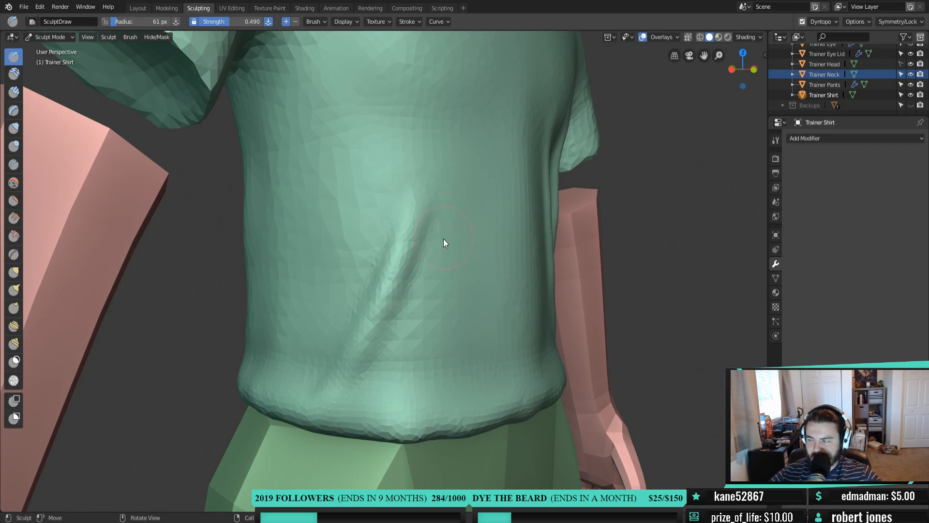
{"action": "mouse_move", "coordinate": [433, 163]}
{"action": "left_mouse_down"}
{"action": "mouse_move", "coordinate": [418, 225]}
{"action": "mouse_move", "coordinate": [348, 358]}
{"action": "left_mouse_up"}
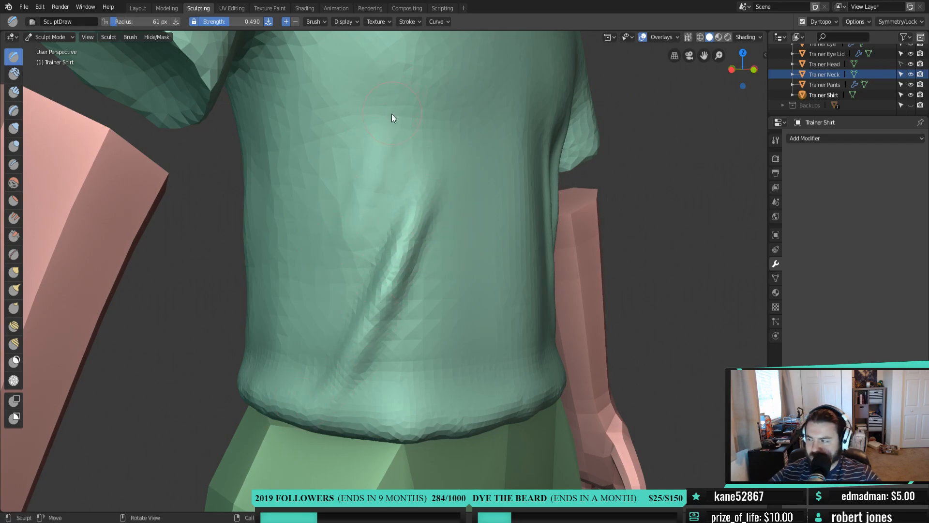
Draw a second, longer curved fold above the new one, from below the chest to the side of the hem
{"action": "left_click_drag", "start_coordinate": [395, 128], "coordinate": [333, 211]}
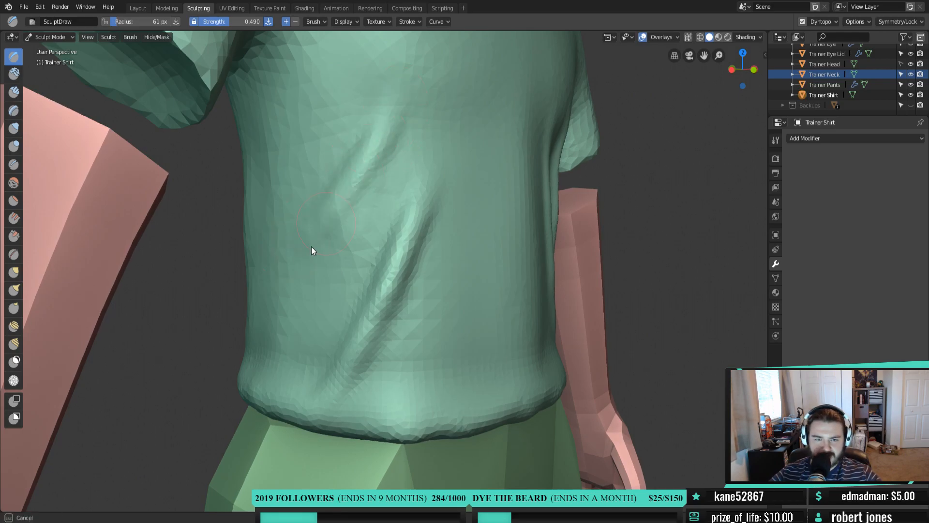
{"action": "left_click_drag", "start_coordinate": [301, 261], "coordinate": [309, 346]}
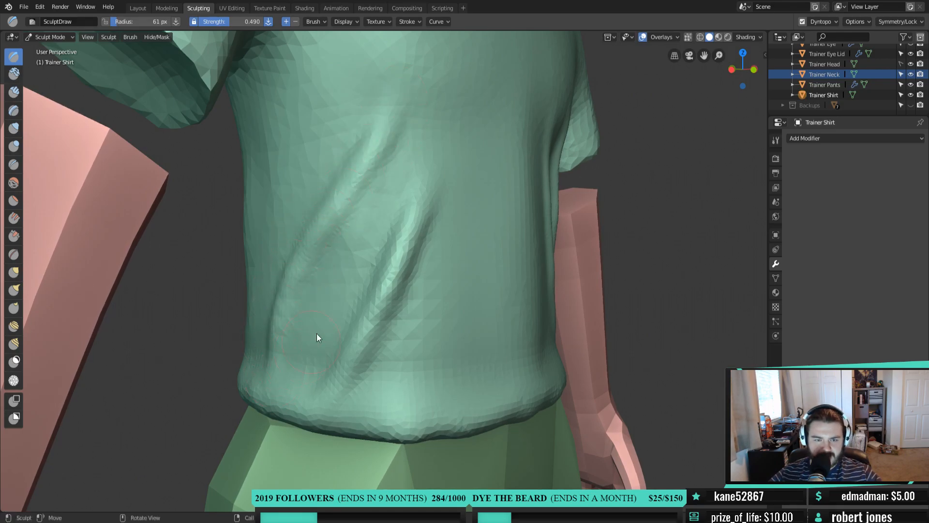
{"action": "left_click_drag", "start_coordinate": [407, 86], "coordinate": [334, 223]}
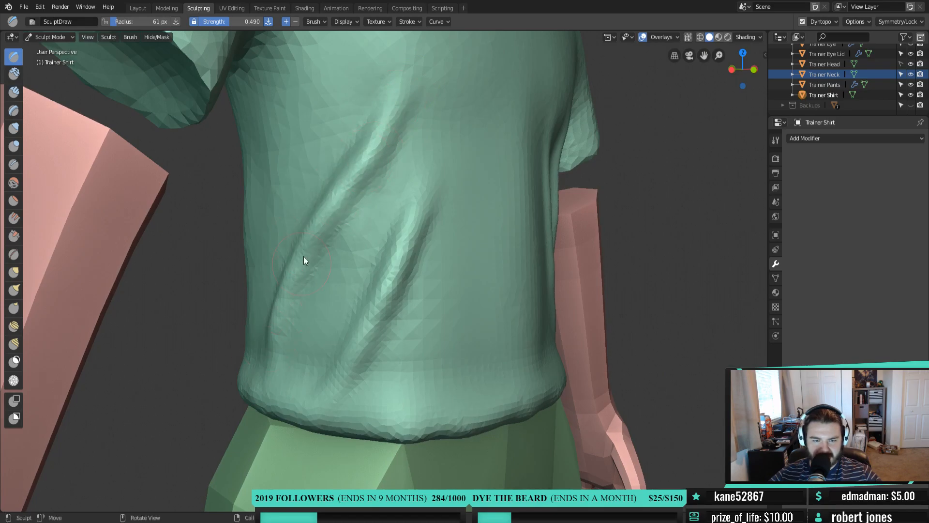
{"action": "left_click_drag", "start_coordinate": [406, 91], "coordinate": [300, 263]}
Smooth the two new slanted folds so they blend into the surrounding cloth
{"action": "middle_click_drag", "start_coordinate": [345, 359], "coordinate": [419, 185]}
{"action": "mouse_move", "coordinate": [398, 225]}
{"action": "left_mouse_down", "text": "shift"}
{"action": "mouse_move", "coordinate": [438, 126]}
{"action": "mouse_move", "coordinate": [300, 338]}
{"action": "mouse_move", "coordinate": [321, 332]}
{"action": "mouse_move", "coordinate": [299, 356]}
{"action": "mouse_move", "coordinate": [305, 440]}
{"action": "left_mouse_up", "text": "shift"}
{"action": "mouse_move", "coordinate": [451, 220]}
{"action": "left_mouse_down", "text": "shift"}
{"action": "mouse_move", "coordinate": [467, 220]}
{"action": "mouse_move", "coordinate": [474, 247]}
{"action": "left_mouse_up", "text": "shift"}
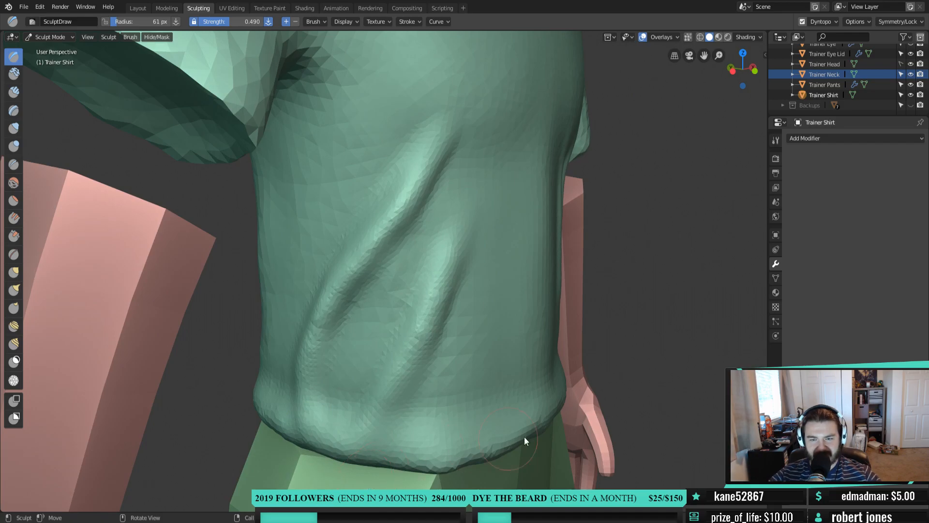
{"action": "scroll", "coordinate": [571, 383], "scroll_direction": "down", "scroll_amount": 4}
{"action": "middle_click_drag", "start_coordinate": [594, 350], "coordinate": [538, 368]}
{"action": "middle_click_drag", "start_coordinate": [438, 370], "coordinate": [470, 367]}
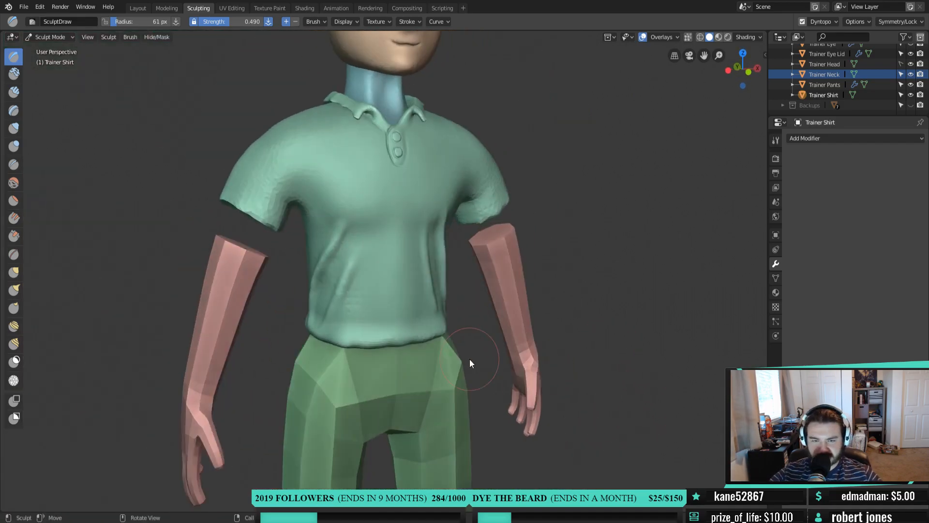
Fill out the shirt's front between the two groups of folds with the Inflate brush at 75 px
{"action": "scroll", "coordinate": [400, 353], "scroll_direction": "up", "scroll_amount": 5}
{"action": "key", "text": "i"}
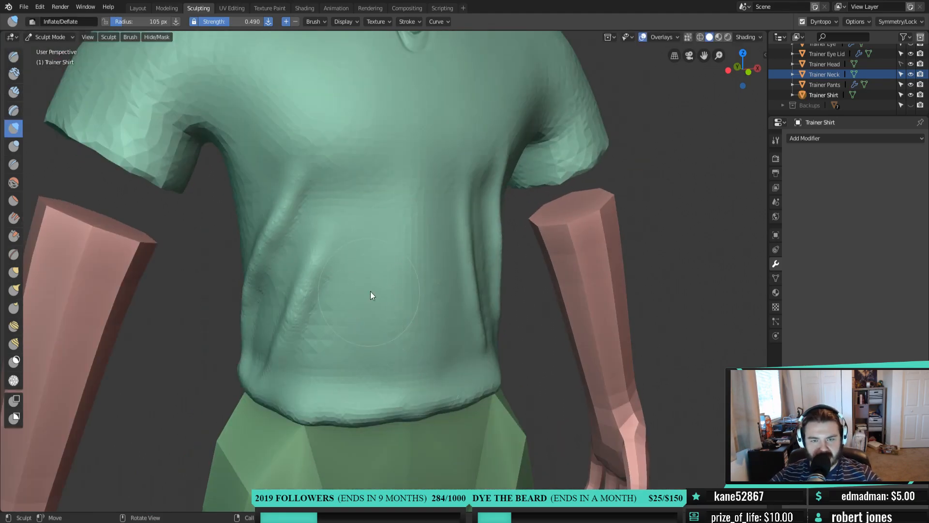
{"action": "key", "text": "f"}
{"action": "left_click", "coordinate": [388, 266]}
{"action": "mouse_move", "coordinate": [408, 378]}
{"action": "left_mouse_down"}
{"action": "mouse_move", "coordinate": [310, 379]}
{"action": "mouse_move", "coordinate": [372, 315]}
{"action": "mouse_move", "coordinate": [346, 262]}
{"action": "mouse_move", "coordinate": [374, 333]}
{"action": "left_mouse_up"}
{"action": "mouse_move", "coordinate": [401, 300]}
{"action": "left_mouse_down"}
{"action": "mouse_move", "coordinate": [427, 381]}
{"action": "mouse_move", "coordinate": [425, 290]}
{"action": "left_mouse_up"}
{"action": "mouse_move", "coordinate": [432, 205]}
{"action": "left_mouse_down"}
{"action": "mouse_move", "coordinate": [484, 375]}
{"action": "mouse_move", "coordinate": [445, 399]}
{"action": "mouse_move", "coordinate": [434, 298]}
{"action": "mouse_move", "coordinate": [386, 390]}
{"action": "mouse_move", "coordinate": [467, 363]}
{"action": "mouse_move", "coordinate": [408, 197]}
{"action": "mouse_move", "coordinate": [437, 216]}
{"action": "mouse_move", "coordinate": [476, 355]}
{"action": "mouse_move", "coordinate": [443, 384]}
{"action": "mouse_move", "coordinate": [417, 248]}
{"action": "mouse_move", "coordinate": [385, 207]}
{"action": "mouse_move", "coordinate": [332, 334]}
{"action": "mouse_move", "coordinate": [413, 228]}
{"action": "left_mouse_up"}
Examine the shirt's folds and overall silhouette from the side and front
{"action": "scroll", "coordinate": [440, 191], "scroll_direction": "down", "scroll_amount": 4}
{"action": "mouse_move", "coordinate": [440, 192]}
{"action": "middle_mouse_down"}
{"action": "mouse_move", "coordinate": [537, 249]}
{"action": "mouse_move", "coordinate": [435, 253]}
{"action": "mouse_move", "coordinate": [518, 255]}
{"action": "mouse_move", "coordinate": [373, 353]}
{"action": "mouse_move", "coordinate": [323, 320]}
{"action": "mouse_move", "coordinate": [280, 354]}
{"action": "mouse_move", "coordinate": [410, 372]}
{"action": "mouse_move", "coordinate": [382, 344]}
{"action": "mouse_move", "coordinate": [373, 346]}
{"action": "mouse_move", "coordinate": [387, 359]}
{"action": "mouse_move", "coordinate": [334, 361]}
{"action": "mouse_move", "coordinate": [349, 367]}
{"action": "middle_mouse_up"}
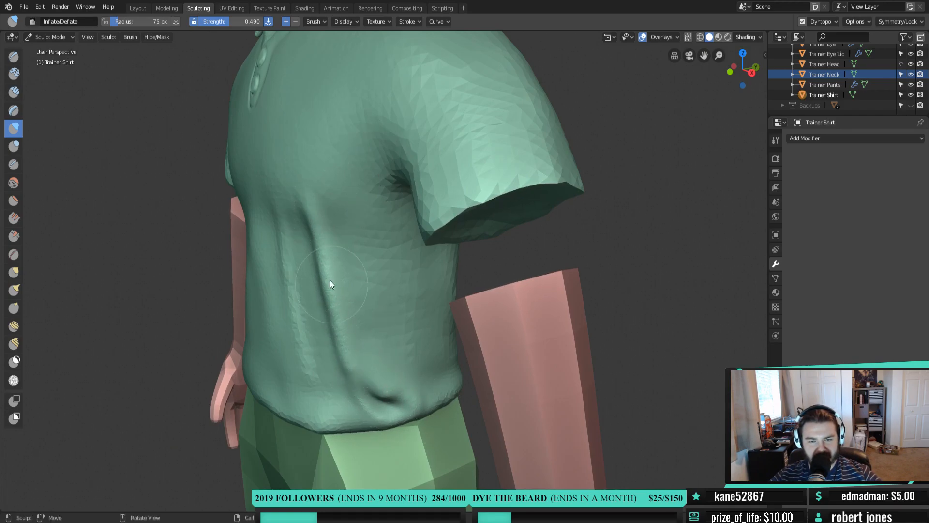
{"action": "scroll", "coordinate": [365, 405], "scroll_direction": "down", "scroll_amount": 3}
{"action": "mouse_move", "coordinate": [365, 402]}
{"action": "middle_mouse_down"}
{"action": "mouse_move", "coordinate": [497, 368]}
{"action": "mouse_move", "coordinate": [366, 383]}
{"action": "mouse_move", "coordinate": [364, 397]}
{"action": "middle_mouse_up"}
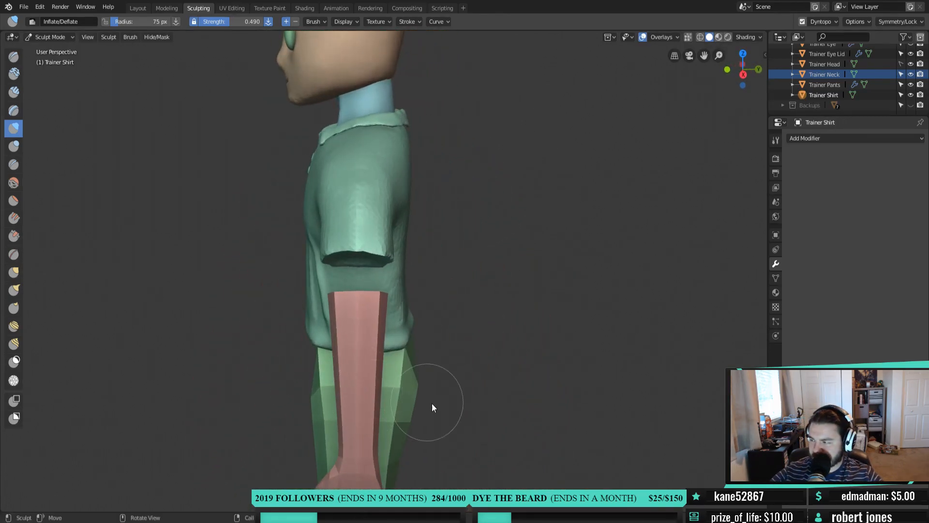
{"action": "middle_click_drag", "start_coordinate": [244, 375], "coordinate": [271, 332]}
{"action": "scroll", "coordinate": [527, 307], "scroll_direction": "up", "scroll_amount": 1}
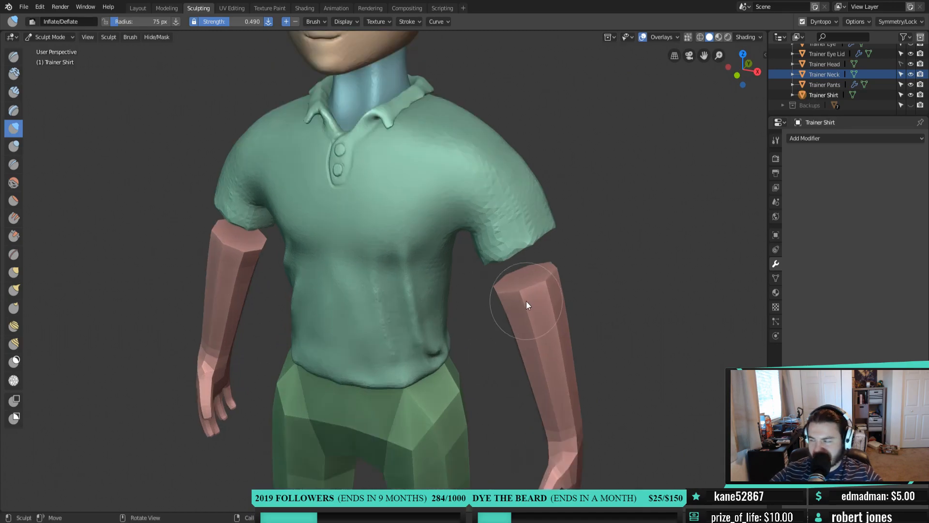
Raise a vertical fold with the Draw brush at 38 px where the character's left sleeve meets the torso, from shoulder to armpit
{"action": "mouse_move", "coordinate": [484, 217]}
{"action": "middle_mouse_down"}
{"action": "mouse_move", "coordinate": [497, 193]}
{"action": "mouse_move", "coordinate": [473, 229]}
{"action": "middle_mouse_up"}
{"action": "scroll", "coordinate": [499, 193], "scroll_direction": "up", "scroll_amount": 1}
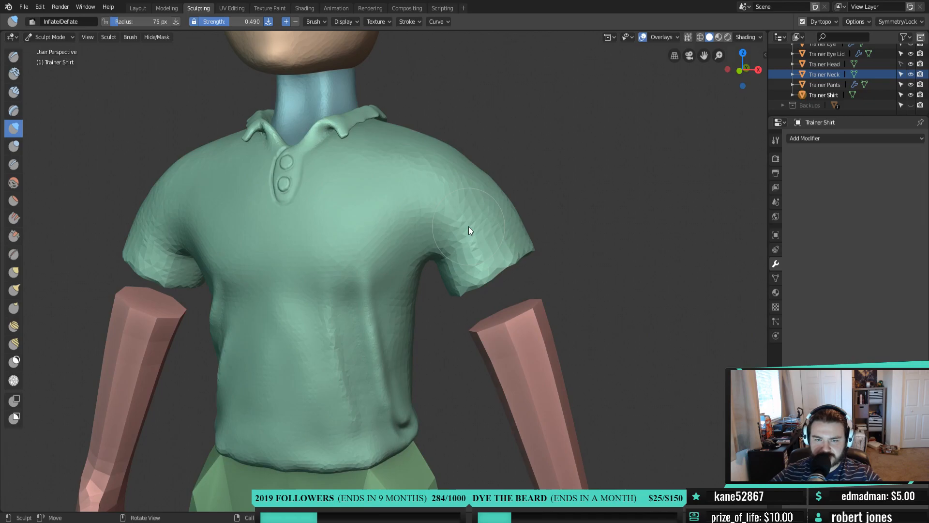
{"action": "key", "text": "x"}
{"action": "key", "text": "f"}
{"action": "left_click", "coordinate": [440, 189]}
{"action": "scroll", "coordinate": [440, 189], "scroll_direction": "up", "scroll_amount": 2}
{"action": "middle_click_drag", "start_coordinate": [440, 188], "coordinate": [340, 234], "text": "shift"}
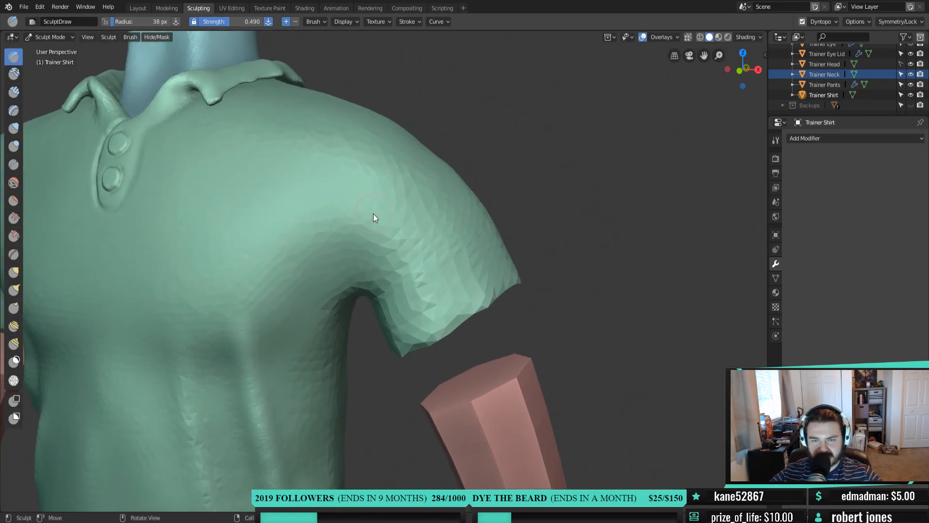
{"action": "scroll", "coordinate": [405, 231], "scroll_direction": "down", "scroll_amount": 2}
{"action": "scroll", "coordinate": [427, 222], "scroll_direction": "up", "scroll_amount": 1}
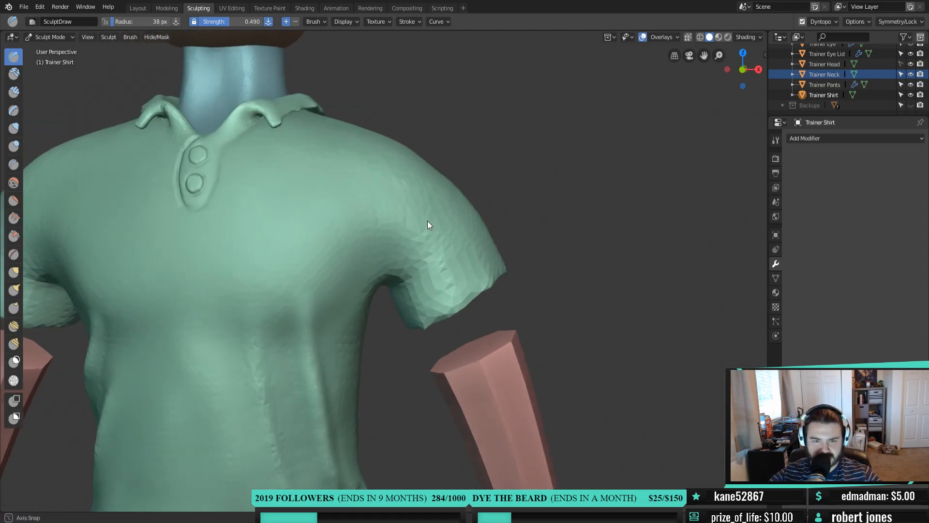
{"action": "left_click_drag", "start_coordinate": [424, 195], "coordinate": [412, 276]}
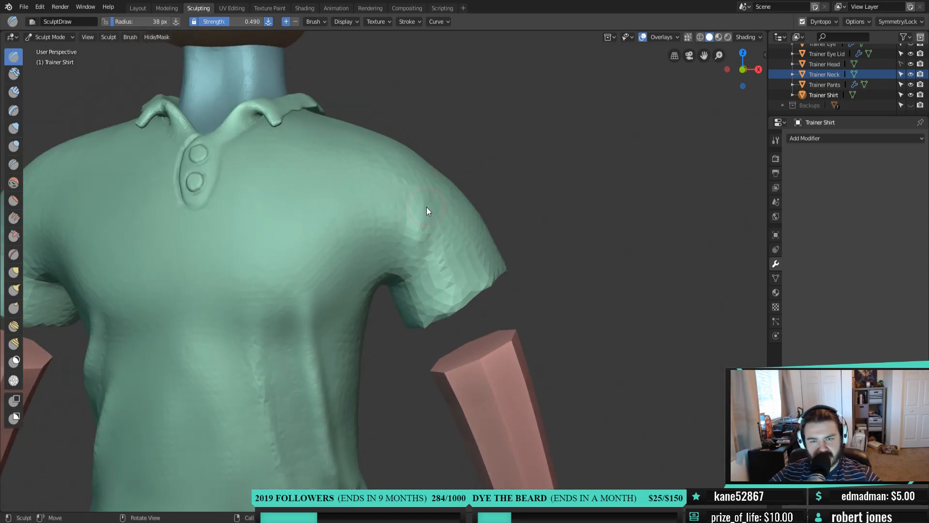
{"action": "left_click_drag", "start_coordinate": [421, 201], "coordinate": [418, 301]}
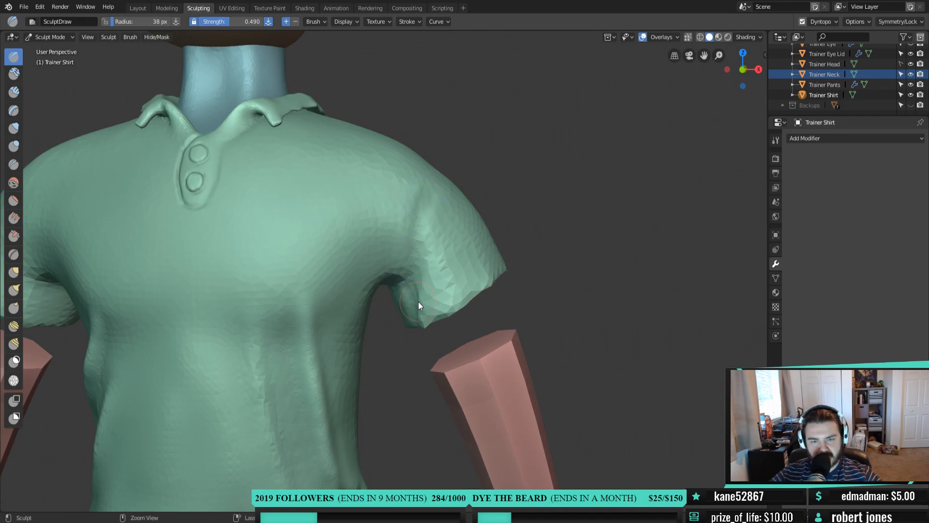
Carve a crease alongside the left sleeve fold with a 21 px brush and smooth the fold at 46 px
{"action": "key", "text": "f"}
{"action": "left_click", "coordinate": [418, 212]}
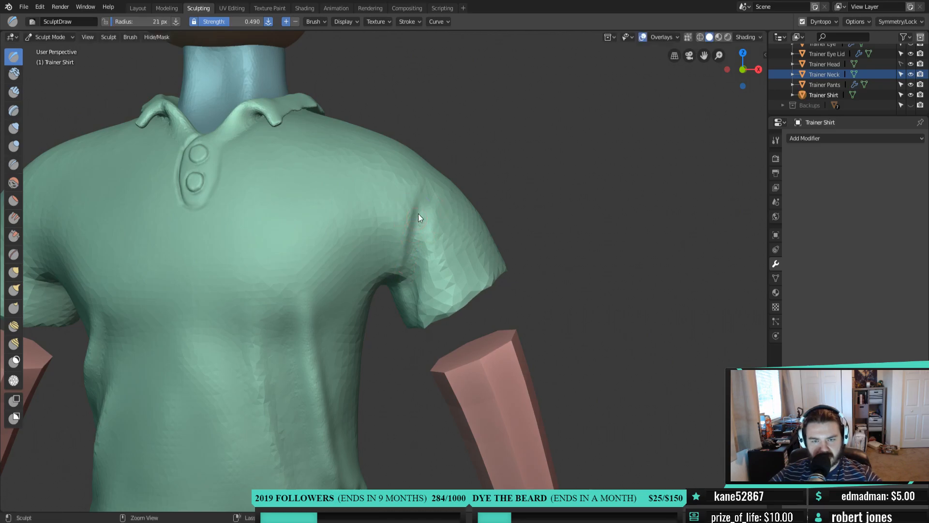
{"action": "left_click_drag", "start_coordinate": [408, 306], "coordinate": [434, 190], "text": "ctrl"}
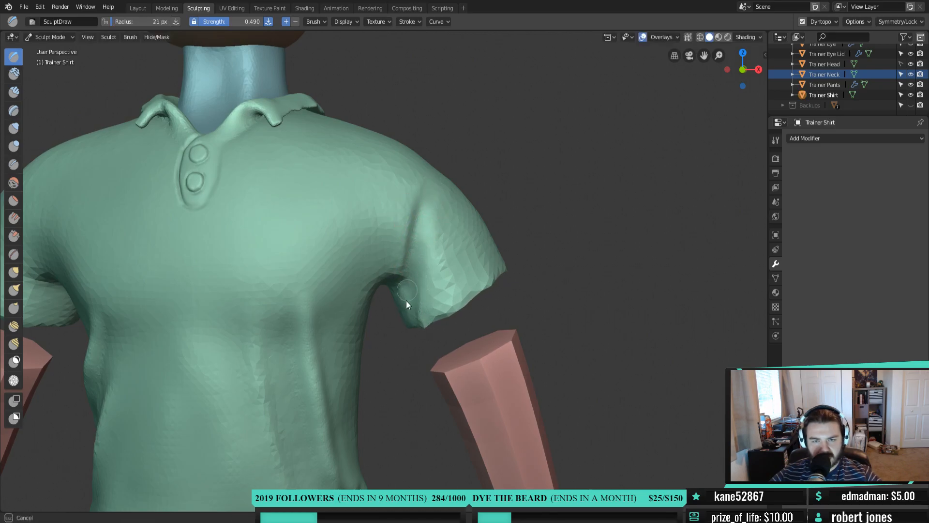
{"action": "left_click_drag", "start_coordinate": [406, 275], "coordinate": [416, 251], "text": "ctrl"}
{"action": "key", "text": "f"}
{"action": "left_click", "coordinate": [430, 252]}
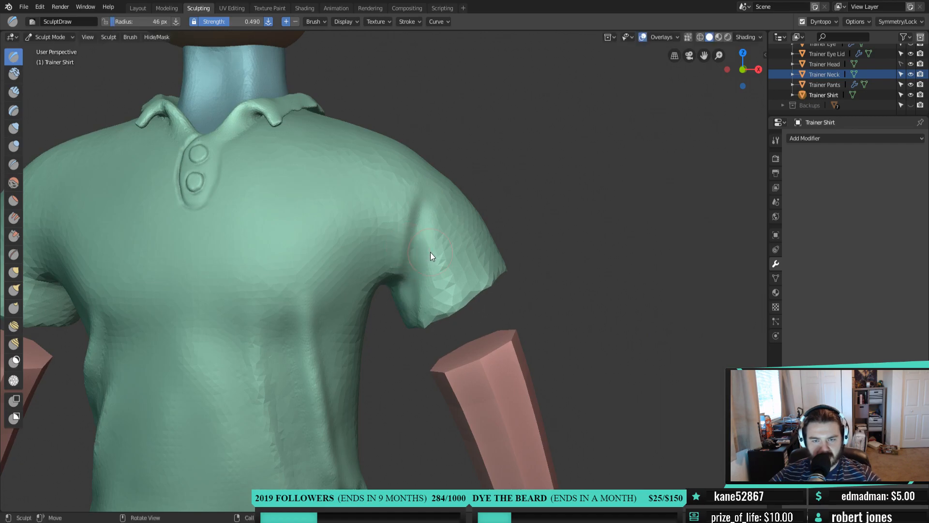
{"action": "left_click_drag", "start_coordinate": [428, 210], "coordinate": [408, 294], "text": "shift"}
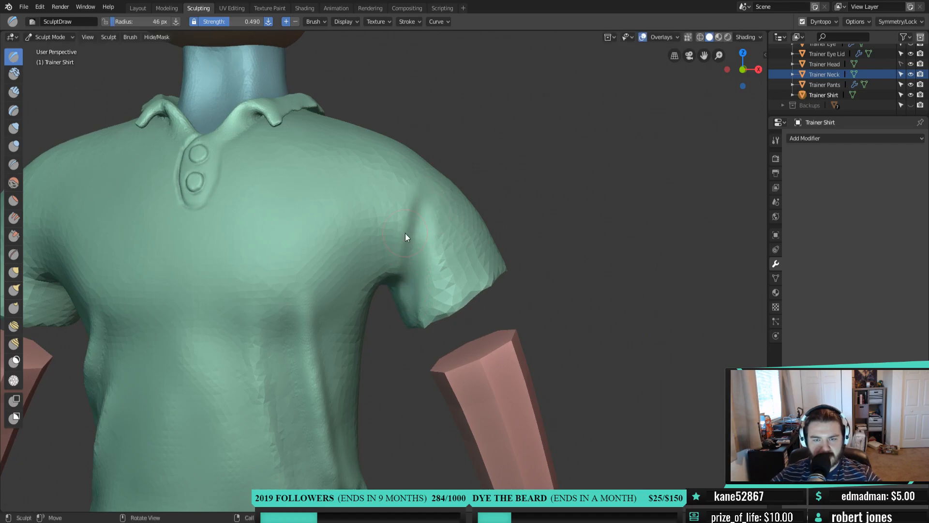
Carve a soft crease with the 46 px Draw brush from beneath the left collar point across the front of the shoulder
{"action": "scroll", "coordinate": [426, 218], "scroll_direction": "down", "scroll_amount": 4}
{"action": "middle_click_drag", "start_coordinate": [464, 299], "coordinate": [295, 321]}
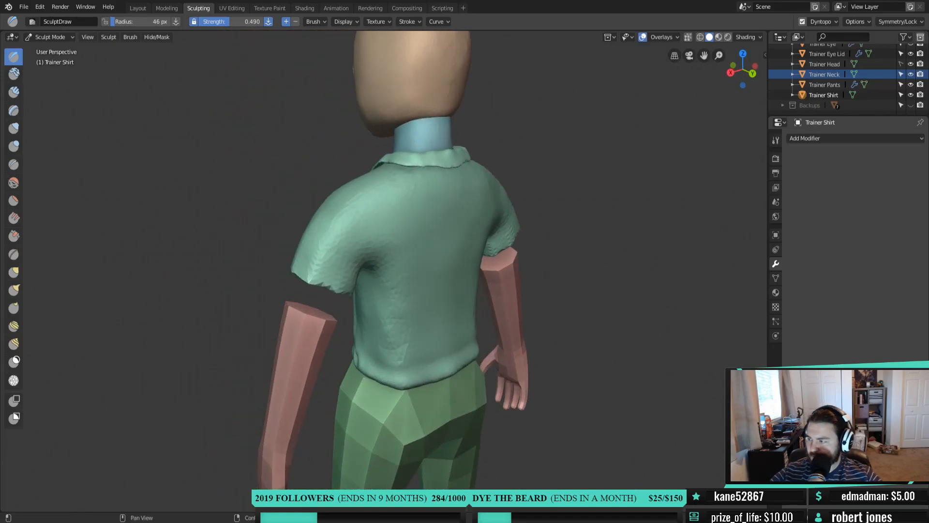
{"action": "middle_click_drag", "start_coordinate": [472, 273], "coordinate": [624, 280]}
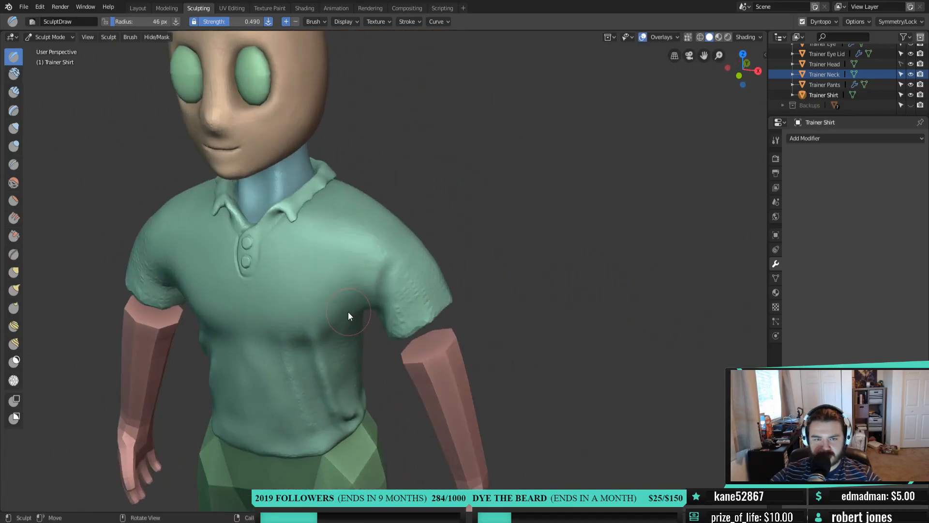
{"action": "scroll", "coordinate": [352, 323], "scroll_direction": "up", "scroll_amount": 4}
{"action": "scroll", "coordinate": [446, 295], "scroll_direction": "up", "scroll_amount": 2}
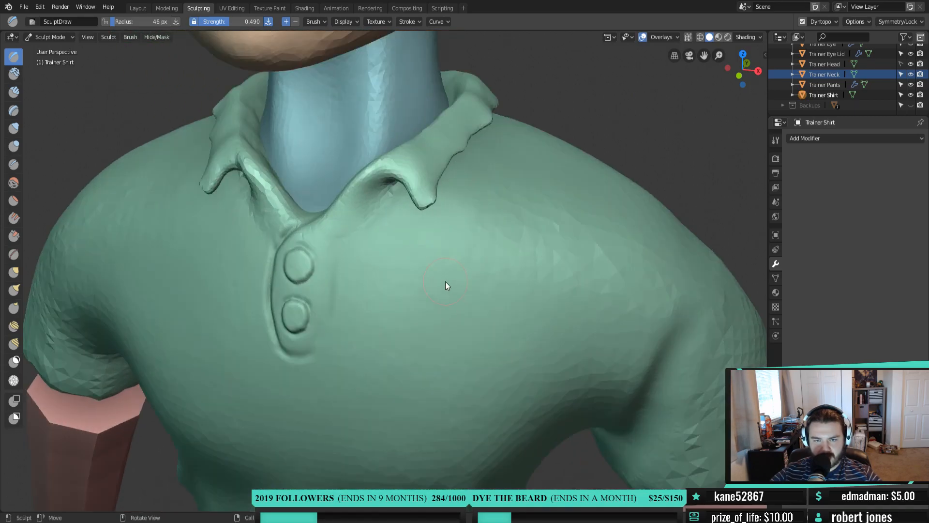
{"action": "middle_click_drag", "start_coordinate": [451, 280], "coordinate": [440, 296]}
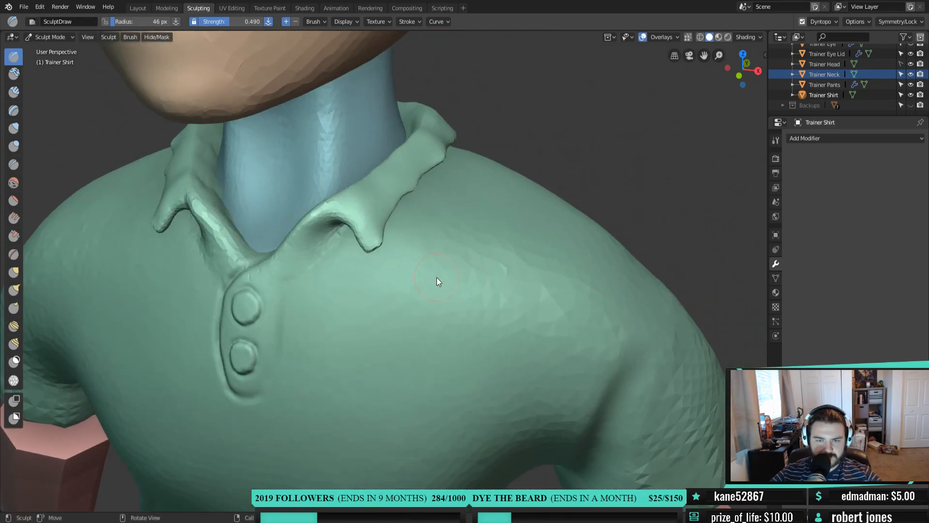
{"action": "left_click", "coordinate": [428, 229], "text": "ctrl"}
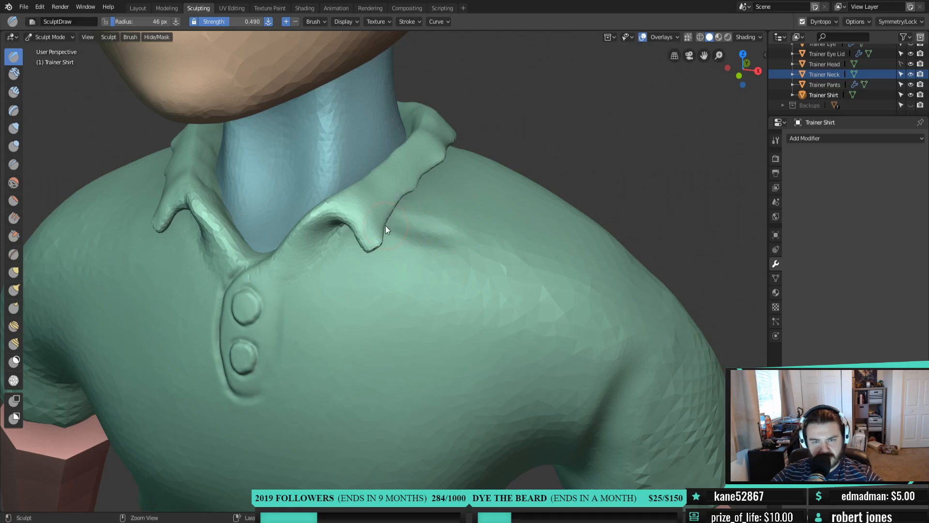
{"action": "mouse_move", "coordinate": [406, 222]}
{"action": "left_mouse_down", "text": "ctrl"}
{"action": "mouse_move", "coordinate": [454, 230]}
{"action": "mouse_move", "coordinate": [520, 266]}
{"action": "mouse_move", "coordinate": [443, 274]}
{"action": "mouse_move", "coordinate": [504, 267]}
{"action": "left_mouse_up", "text": "ctrl"}
{"action": "mouse_move", "coordinate": [445, 227]}
{"action": "left_mouse_down", "text": "ctrl"}
{"action": "mouse_move", "coordinate": [460, 251]}
{"action": "mouse_move", "coordinate": [367, 251]}
{"action": "left_mouse_up", "text": "ctrl"}
Raise and soften a shallow fold across the left side of the chest, from beside the button placket towards the armpit
{"action": "middle_click_drag", "start_coordinate": [405, 260], "coordinate": [440, 248]}
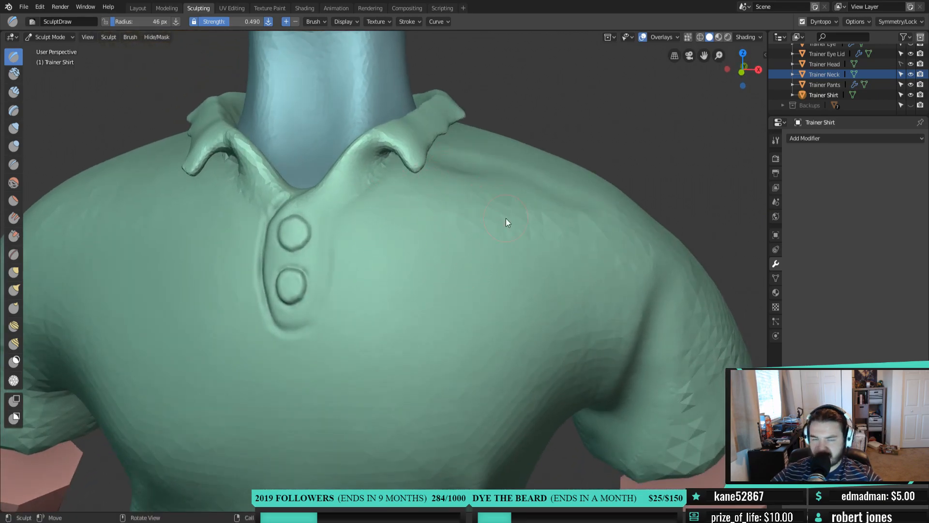
{"action": "left_click_drag", "start_coordinate": [450, 328], "coordinate": [585, 271]}
{"action": "left_click_drag", "start_coordinate": [547, 306], "coordinate": [429, 338]}
{"action": "left_click_drag", "start_coordinate": [550, 313], "coordinate": [511, 333]}
{"action": "left_click_drag", "start_coordinate": [576, 282], "coordinate": [474, 317]}
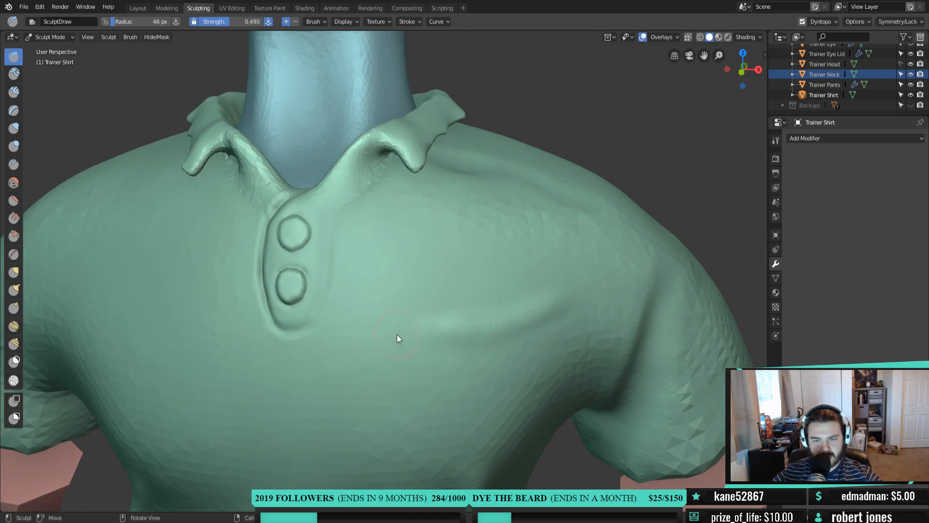
Sculpt shallow folds across the right side of the chest, one below the collar and one lower near the armpit
{"action": "scroll", "coordinate": [392, 347], "scroll_direction": "down", "scroll_amount": 3}
{"action": "middle_click_drag", "start_coordinate": [223, 322], "coordinate": [243, 321]}
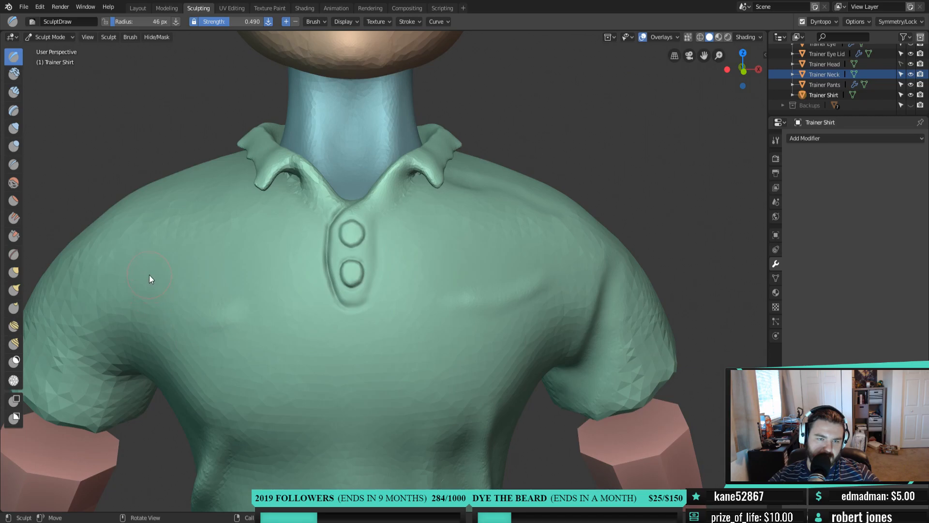
{"action": "mouse_move", "coordinate": [176, 263]}
{"action": "left_mouse_down"}
{"action": "mouse_move", "coordinate": [266, 247]}
{"action": "mouse_move", "coordinate": [146, 262]}
{"action": "left_mouse_up"}
{"action": "mouse_move", "coordinate": [186, 323]}
{"action": "left_mouse_down"}
{"action": "mouse_move", "coordinate": [275, 347]}
{"action": "mouse_move", "coordinate": [291, 342]}
{"action": "left_mouse_up"}
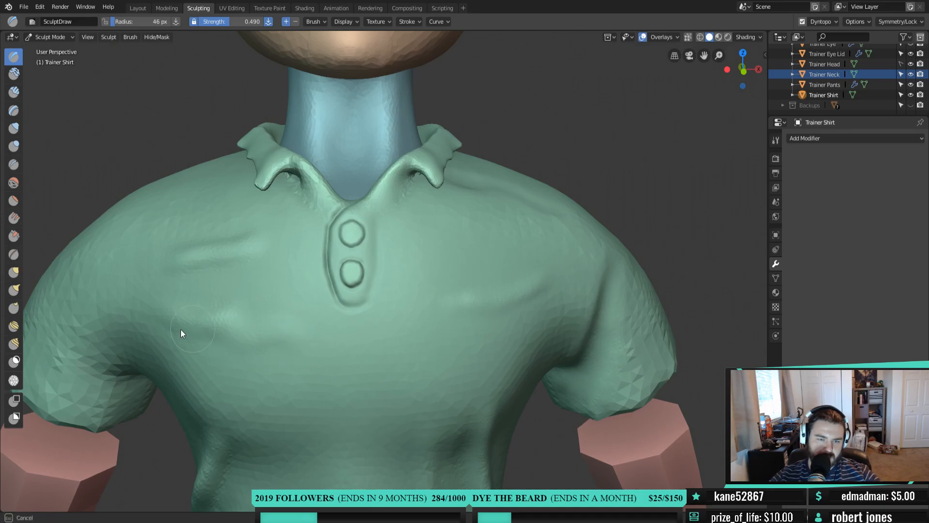
{"action": "left_click_drag", "start_coordinate": [260, 240], "coordinate": [365, 220]}
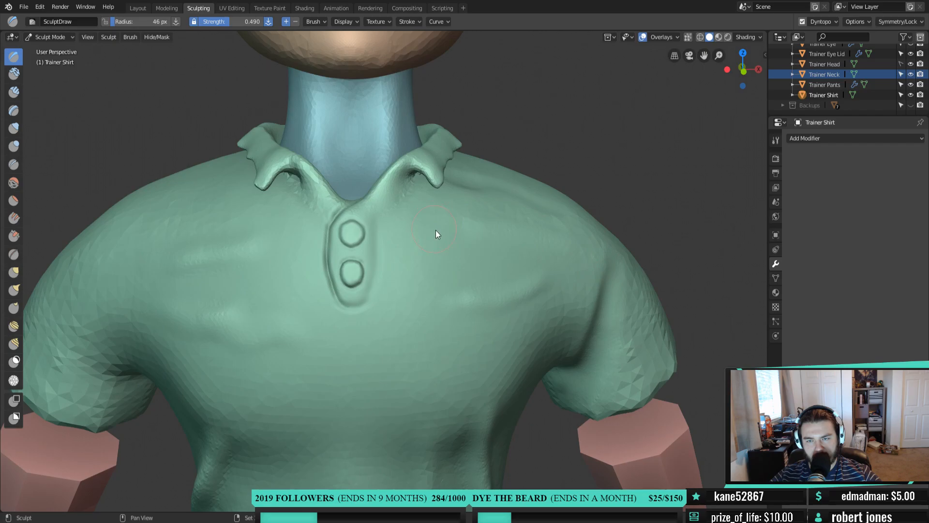
Examine the back of the shirt from the shoulders down to the hem
{"action": "scroll", "coordinate": [528, 293], "scroll_direction": "down", "scroll_amount": 5}
{"action": "middle_click_drag", "start_coordinate": [528, 293], "coordinate": [326, 373]}
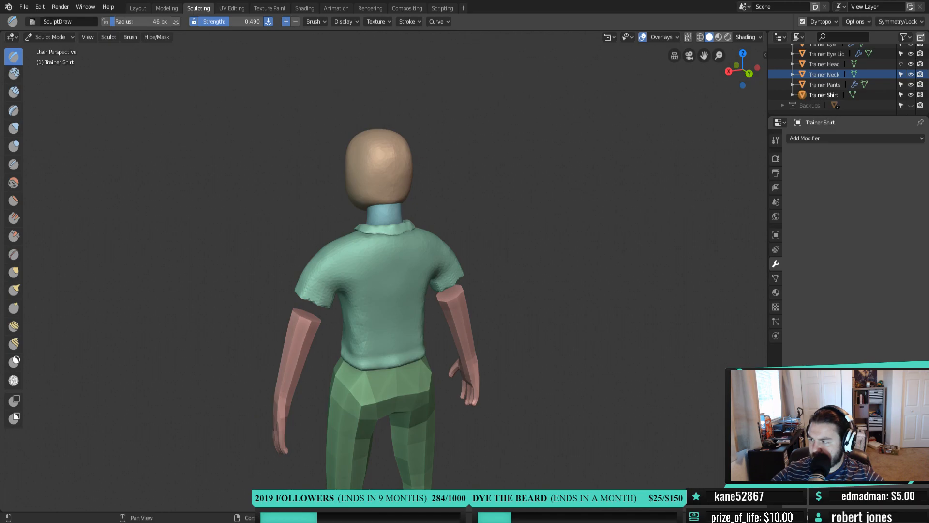
{"action": "middle_click_drag", "start_coordinate": [497, 338], "coordinate": [439, 315]}
{"action": "scroll", "coordinate": [436, 369], "scroll_direction": "up", "scroll_amount": 5}
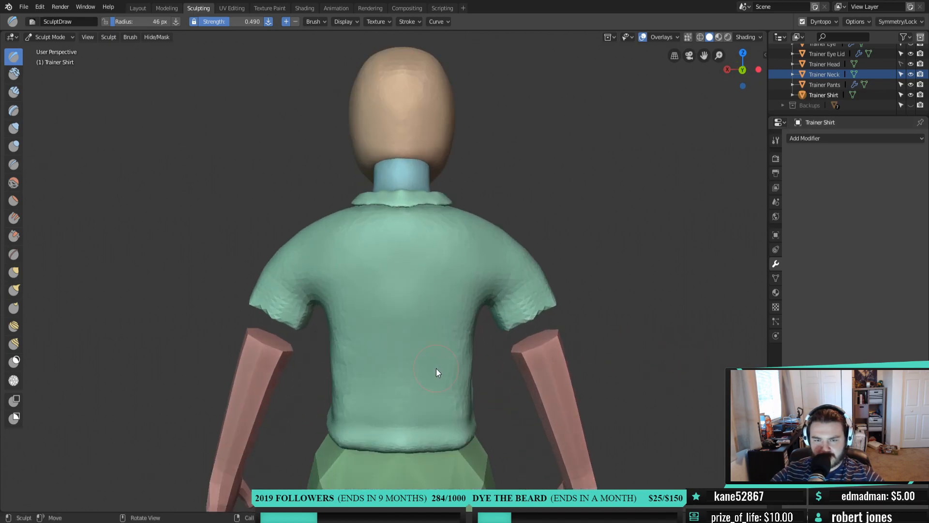
{"action": "middle_click_drag", "start_coordinate": [455, 362], "coordinate": [426, 324], "text": "shift"}
{"action": "middle_click_drag", "start_coordinate": [446, 292], "coordinate": [403, 327]}
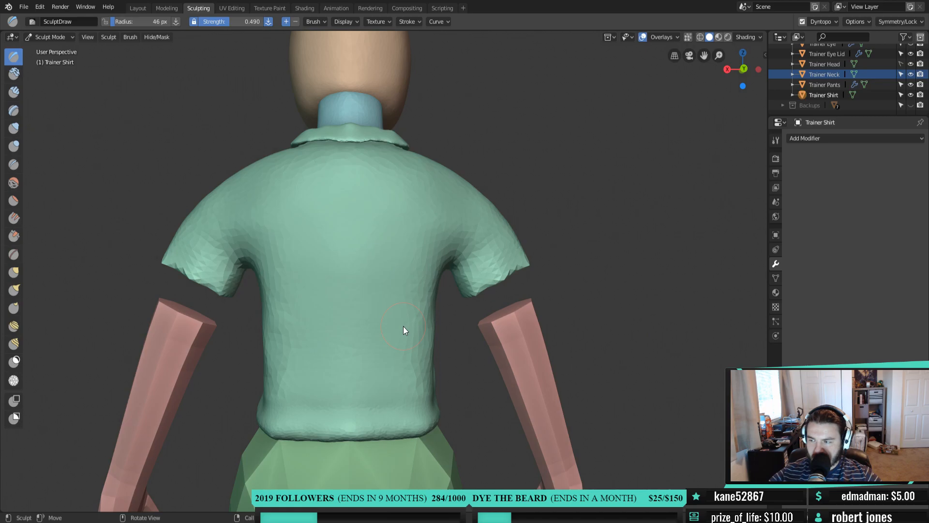
{"action": "middle_click_drag", "start_coordinate": [400, 326], "coordinate": [376, 327]}
{"action": "scroll", "coordinate": [427, 369], "scroll_direction": "up", "scroll_amount": 4}
{"action": "scroll", "coordinate": [426, 367], "scroll_direction": "down", "scroll_amount": 1}
{"action": "middle_click_drag", "start_coordinate": [411, 373], "coordinate": [370, 311], "text": "shift"}
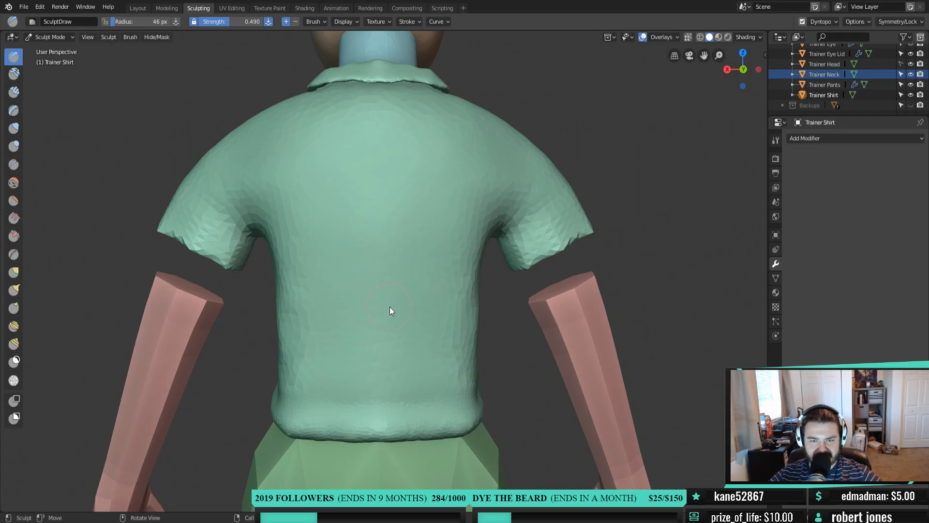
Raise a long curved fold with a 31 px Draw brush from the middle of the back down to the hem
{"action": "middle_click_drag", "start_coordinate": [381, 280], "coordinate": [360, 259], "text": "shift"}
{"action": "key", "text": "f"}
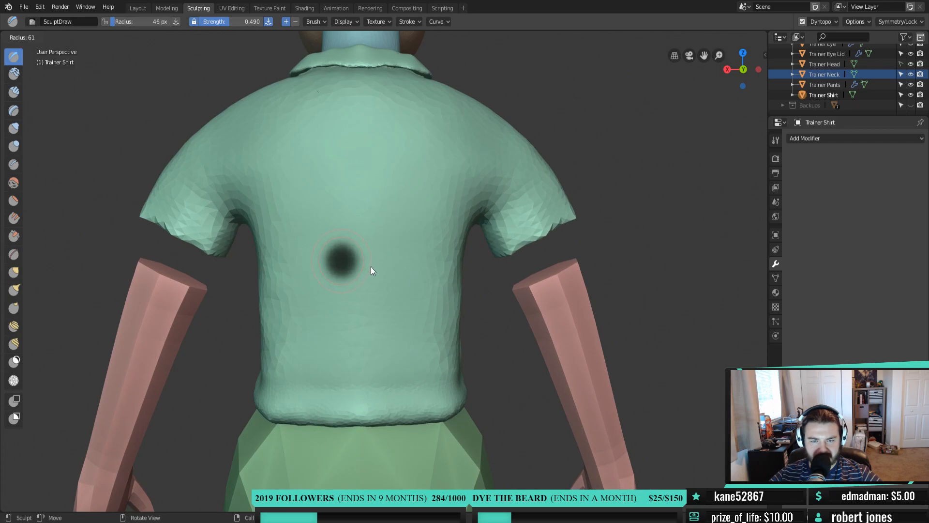
{"action": "left_click", "coordinate": [356, 263]}
{"action": "mouse_move", "coordinate": [344, 226]}
{"action": "left_mouse_down"}
{"action": "mouse_move", "coordinate": [396, 367]}
{"action": "mouse_move", "coordinate": [376, 353]}
{"action": "left_mouse_up"}
{"action": "left_click_drag", "start_coordinate": [337, 222], "coordinate": [383, 349]}
{"action": "left_click_drag", "start_coordinate": [342, 240], "coordinate": [383, 385]}
{"action": "left_click_drag", "start_coordinate": [347, 269], "coordinate": [405, 398]}
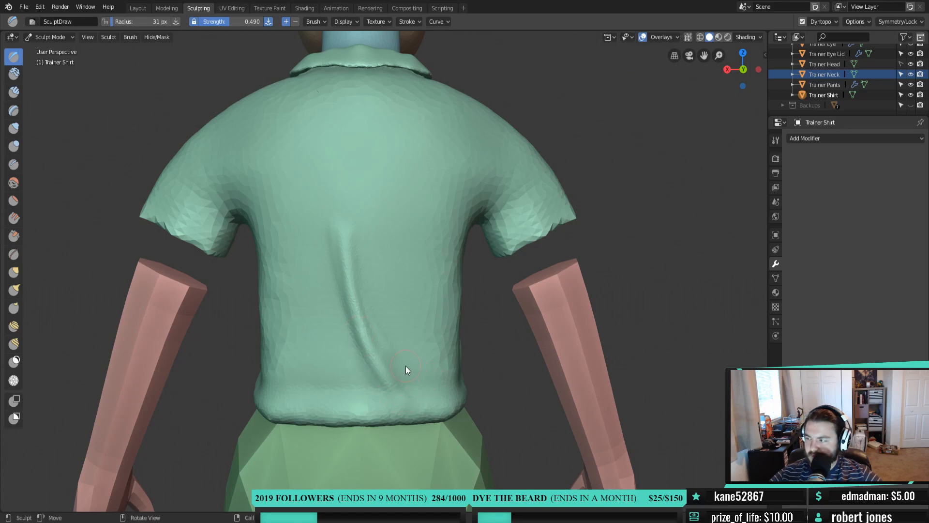
Deepen the cloth beside the back fold and smooth the whole fold into the surrounding surface
{"action": "left_click_drag", "start_coordinate": [337, 307], "coordinate": [375, 381]}
{"action": "left_click_drag", "start_coordinate": [330, 240], "coordinate": [385, 393]}
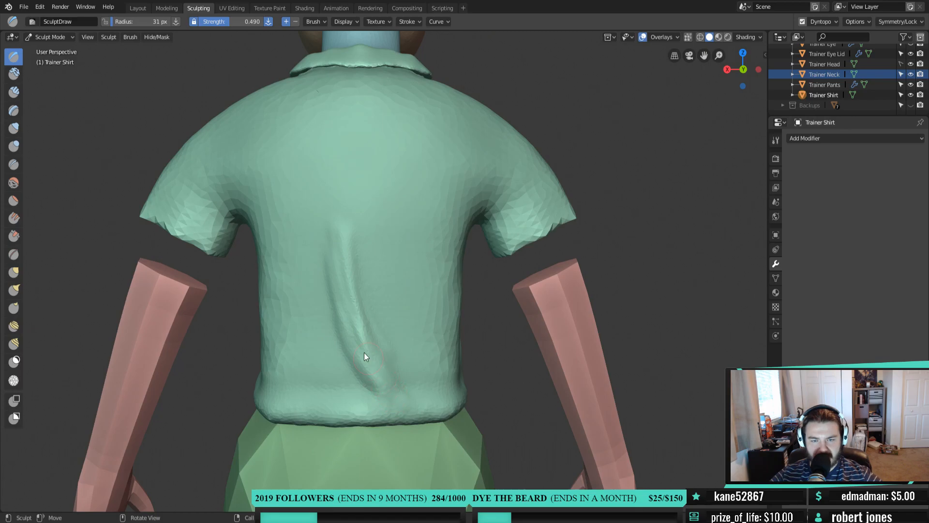
{"action": "mouse_move", "coordinate": [334, 216]}
{"action": "left_mouse_down"}
{"action": "mouse_move", "coordinate": [362, 347]}
{"action": "mouse_move", "coordinate": [344, 342]}
{"action": "left_mouse_up"}
{"action": "mouse_move", "coordinate": [370, 406]}
{"action": "left_mouse_down"}
{"action": "mouse_move", "coordinate": [332, 321]}
{"action": "mouse_move", "coordinate": [319, 249]}
{"action": "mouse_move", "coordinate": [343, 350]}
{"action": "left_mouse_up"}
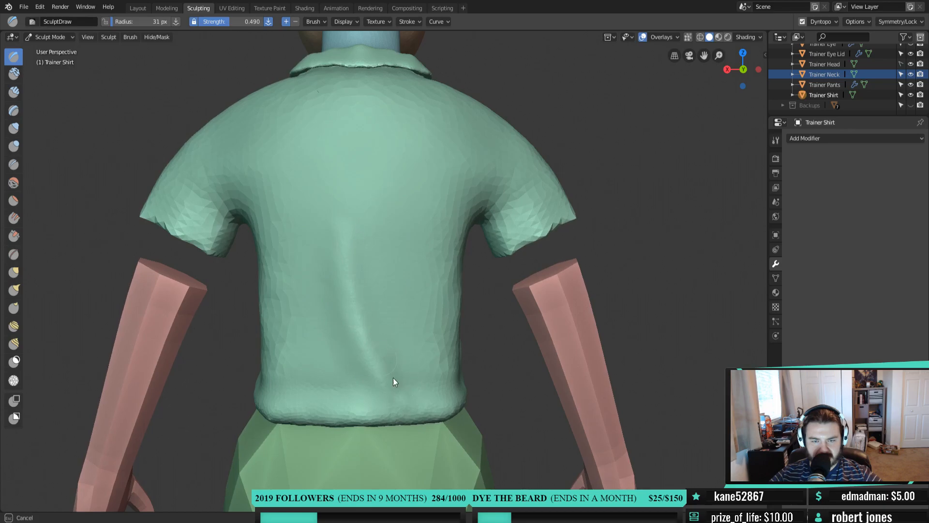
{"action": "left_click_drag", "start_coordinate": [347, 223], "coordinate": [358, 261]}
Sculpt two slanted folds on the left side of the shirt's lower back, rising from just above the hem
{"action": "scroll", "coordinate": [411, 385], "scroll_direction": "down", "scroll_amount": 4}
{"action": "mouse_move", "coordinate": [533, 373]}
{"action": "middle_mouse_down"}
{"action": "mouse_move", "coordinate": [454, 395]}
{"action": "mouse_move", "coordinate": [521, 399]}
{"action": "middle_mouse_up"}
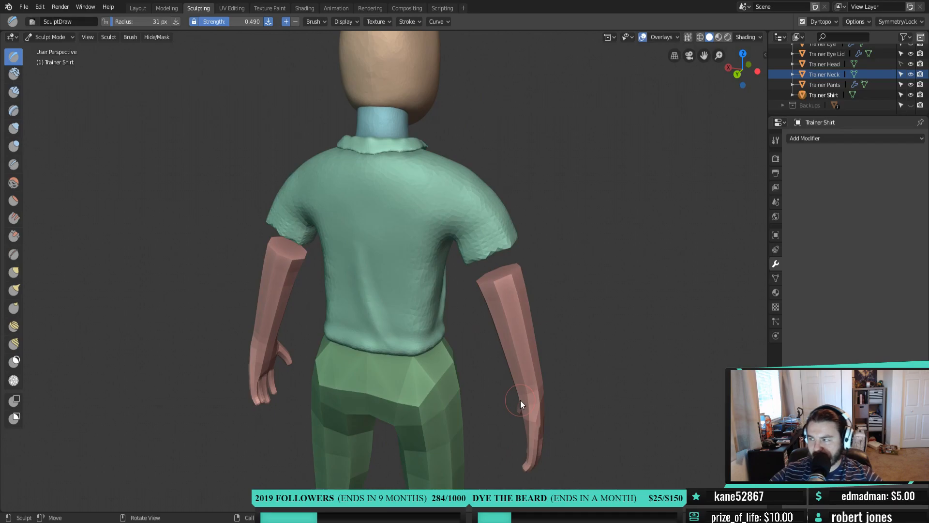
{"action": "mouse_move", "coordinate": [457, 370]}
{"action": "middle_mouse_down"}
{"action": "mouse_move", "coordinate": [414, 342]}
{"action": "mouse_move", "coordinate": [361, 385]}
{"action": "mouse_move", "coordinate": [379, 366]}
{"action": "mouse_move", "coordinate": [363, 385]}
{"action": "mouse_move", "coordinate": [399, 381]}
{"action": "mouse_move", "coordinate": [338, 384]}
{"action": "mouse_move", "coordinate": [378, 381]}
{"action": "middle_mouse_up"}
{"action": "mouse_move", "coordinate": [383, 350]}
{"action": "left_mouse_down"}
{"action": "mouse_move", "coordinate": [428, 262]}
{"action": "mouse_move", "coordinate": [389, 355]}
{"action": "left_mouse_up"}
{"action": "mouse_move", "coordinate": [396, 315]}
{"action": "left_mouse_down"}
{"action": "mouse_move", "coordinate": [385, 347]}
{"action": "mouse_move", "coordinate": [420, 312]}
{"action": "mouse_move", "coordinate": [383, 368]}
{"action": "mouse_move", "coordinate": [425, 317]}
{"action": "mouse_move", "coordinate": [397, 367]}
{"action": "mouse_move", "coordinate": [434, 291]}
{"action": "left_mouse_up"}
{"action": "left_click_drag", "start_coordinate": [382, 372], "coordinate": [429, 264]}
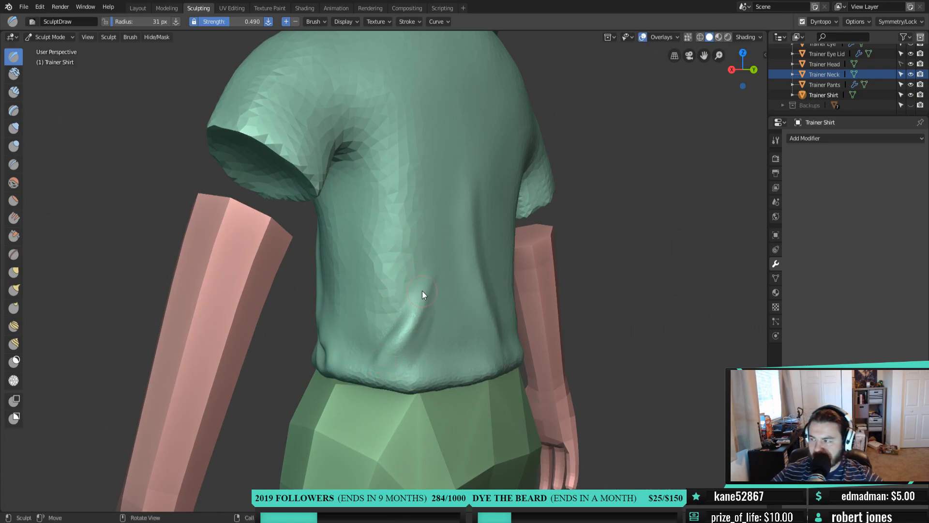
{"action": "mouse_move", "coordinate": [396, 236]}
{"action": "left_mouse_down"}
{"action": "mouse_move", "coordinate": [358, 343]}
{"action": "mouse_move", "coordinate": [396, 240]}
{"action": "mouse_move", "coordinate": [359, 329]}
{"action": "mouse_move", "coordinate": [412, 243]}
{"action": "mouse_move", "coordinate": [397, 277]}
{"action": "mouse_move", "coordinate": [402, 246]}
{"action": "mouse_move", "coordinate": [359, 352]}
{"action": "mouse_move", "coordinate": [399, 277]}
{"action": "left_mouse_up"}
{"action": "left_click_drag", "start_coordinate": [362, 359], "coordinate": [392, 301]}
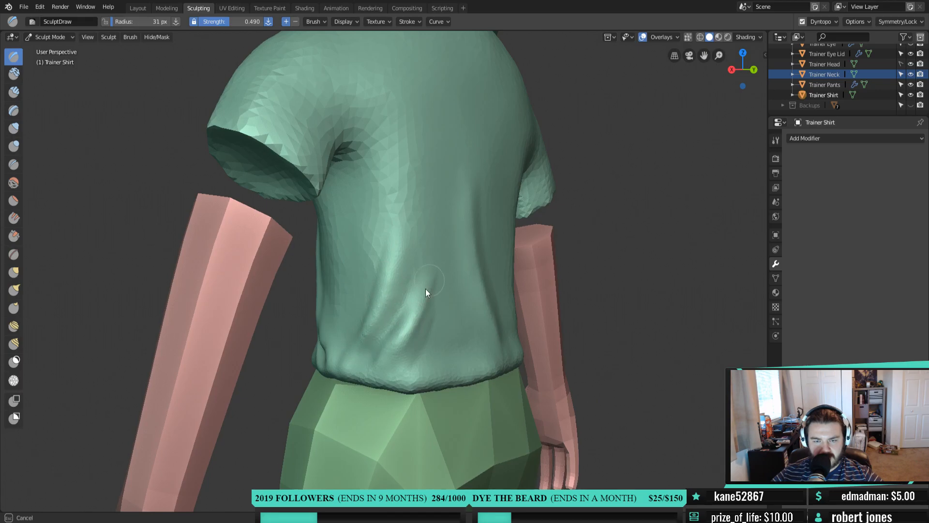
Sculpt the fold on the shirt's lower back near the hem with the SculptDraw brush at 31 px radius
{"action": "left_click_drag", "start_coordinate": [408, 367], "coordinate": [428, 396]}
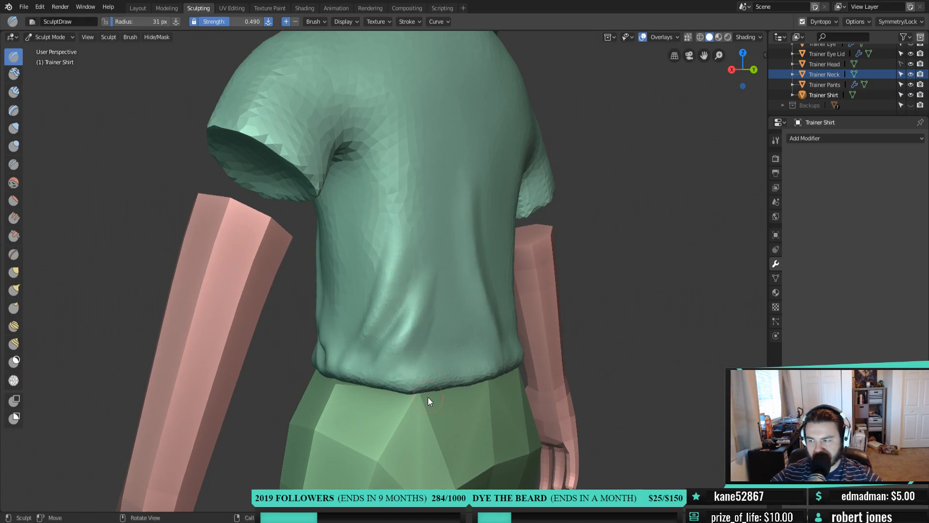
{"action": "middle_click_drag", "start_coordinate": [675, 365], "coordinate": [600, 367]}
{"action": "scroll", "coordinate": [600, 368], "scroll_direction": "down", "scroll_amount": 3}
{"action": "middle_click_drag", "start_coordinate": [435, 369], "coordinate": [449, 367]}
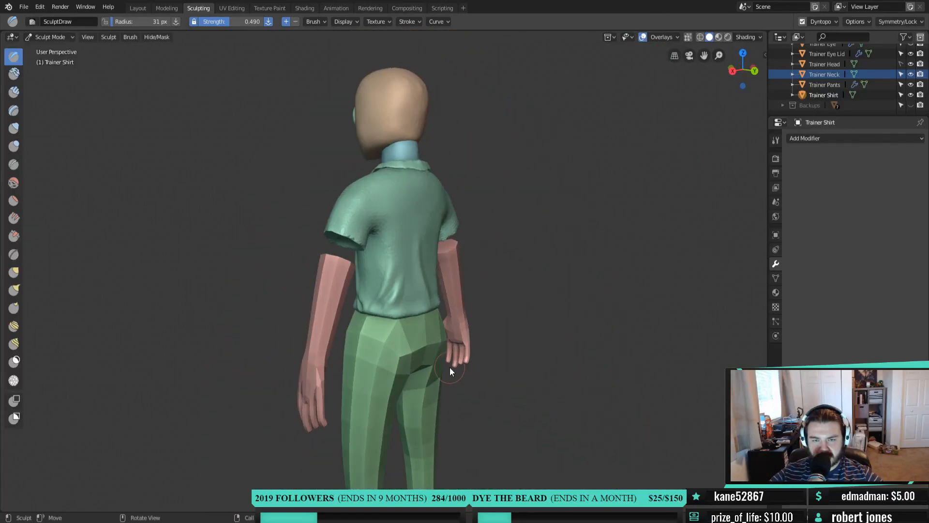
{"action": "scroll", "coordinate": [450, 366], "scroll_direction": "up", "scroll_amount": 3}
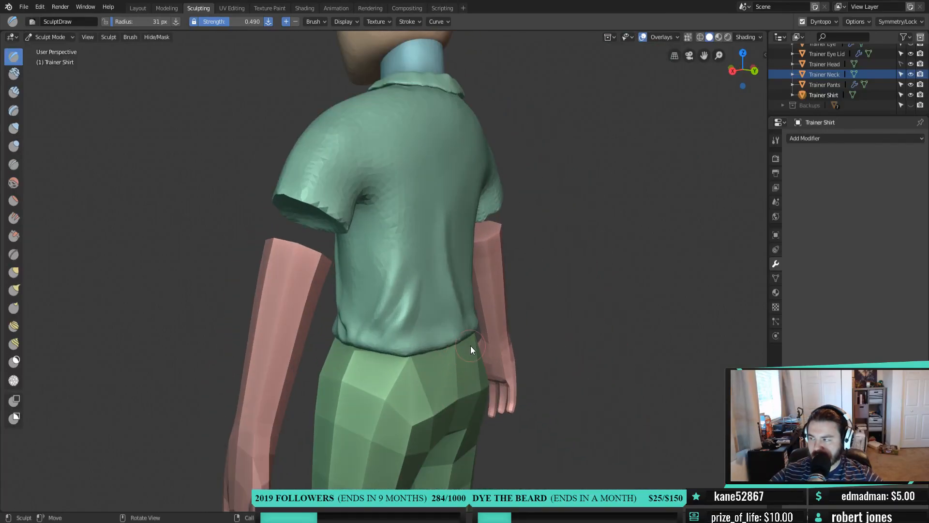
Examine the shirt's back, sleeves, collar and chest from several angles
{"action": "middle_click_drag", "start_coordinate": [478, 271], "coordinate": [415, 298]}
{"action": "scroll", "coordinate": [411, 268], "scroll_direction": "up", "scroll_amount": 2}
{"action": "scroll", "coordinate": [431, 304], "scroll_direction": "down", "scroll_amount": 1}
{"action": "middle_click_drag", "start_coordinate": [394, 243], "coordinate": [437, 285], "text": "shift"}
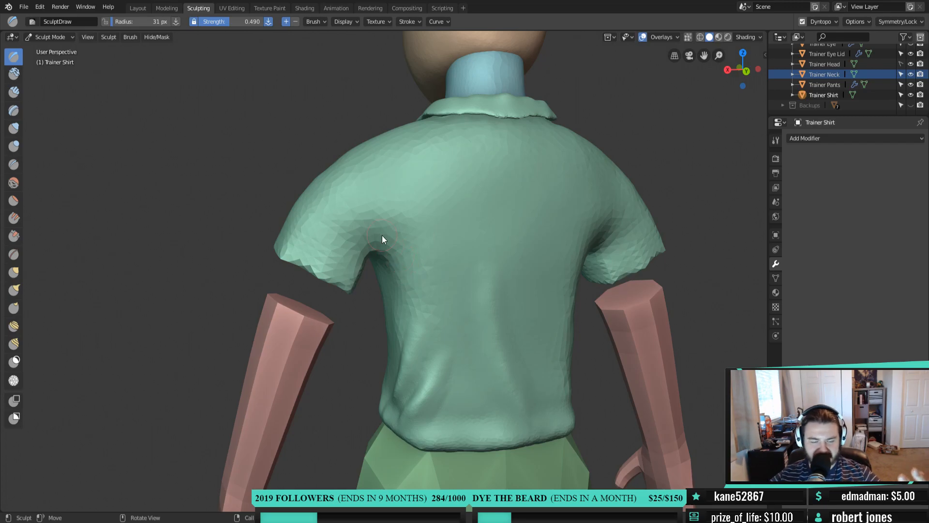
{"action": "scroll", "coordinate": [382, 235], "scroll_direction": "down", "scroll_amount": 4}
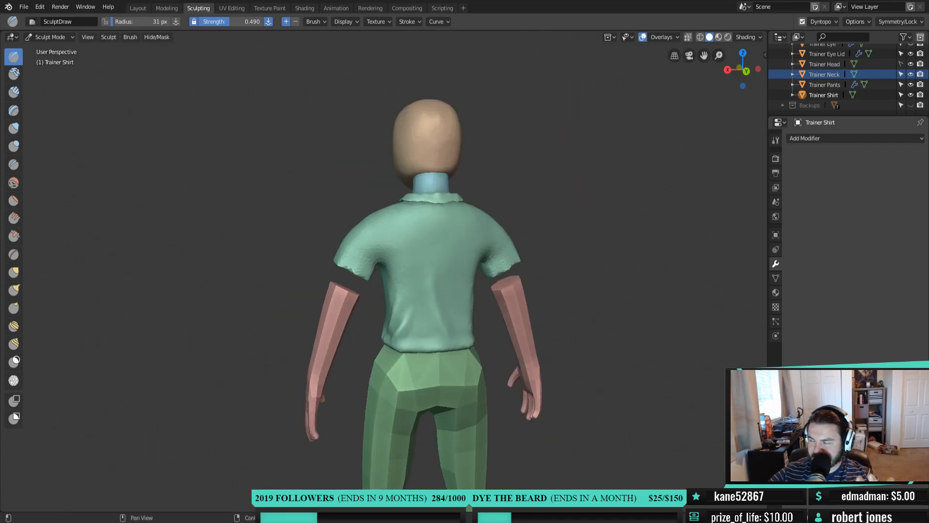
{"action": "scroll", "coordinate": [318, 266], "scroll_direction": "up", "scroll_amount": 6}
{"action": "mouse_move", "coordinate": [596, 283]}
{"action": "middle_mouse_down"}
{"action": "mouse_move", "coordinate": [503, 275]}
{"action": "mouse_move", "coordinate": [364, 288]}
{"action": "middle_mouse_up"}
{"action": "scroll", "coordinate": [363, 289], "scroll_direction": "down", "scroll_amount": 4}
{"action": "mouse_move", "coordinate": [521, 296]}
{"action": "middle_mouse_down"}
{"action": "mouse_move", "coordinate": [455, 295]}
{"action": "mouse_move", "coordinate": [491, 307]}
{"action": "middle_mouse_up"}
{"action": "scroll", "coordinate": [336, 236], "scroll_direction": "up", "scroll_amount": 3}
{"action": "middle_click_drag", "start_coordinate": [374, 237], "coordinate": [450, 303], "text": "shift"}
{"action": "scroll", "coordinate": [468, 297], "scroll_direction": "up", "scroll_amount": 2}
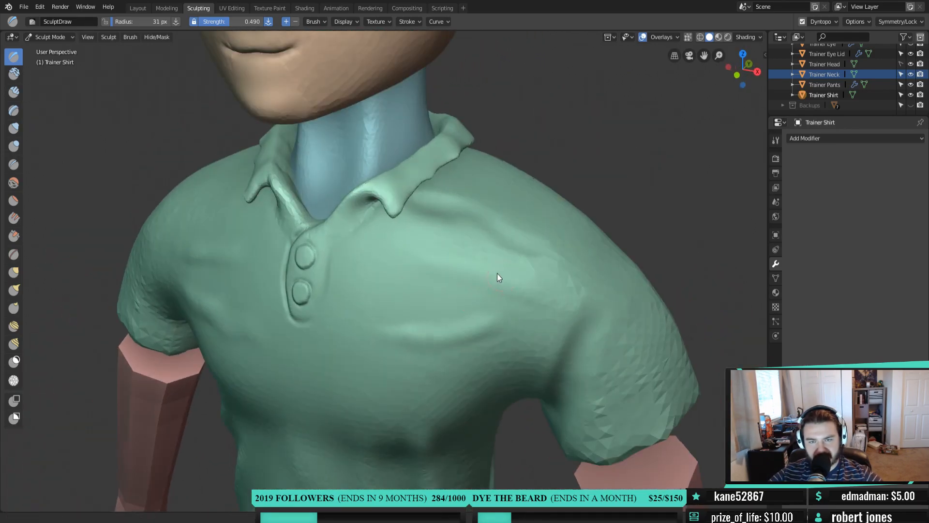
Soften the folds between the collar, chest and shoulder using the Inflate/Deflate brush at 55 px radius
{"action": "middle_click_drag", "start_coordinate": [497, 277], "coordinate": [454, 276]}
{"action": "key", "text": "i"}
{"action": "left_click_drag", "start_coordinate": [404, 215], "coordinate": [400, 206]}
{"action": "key", "text": "f"}
{"action": "left_click", "coordinate": [407, 205]}
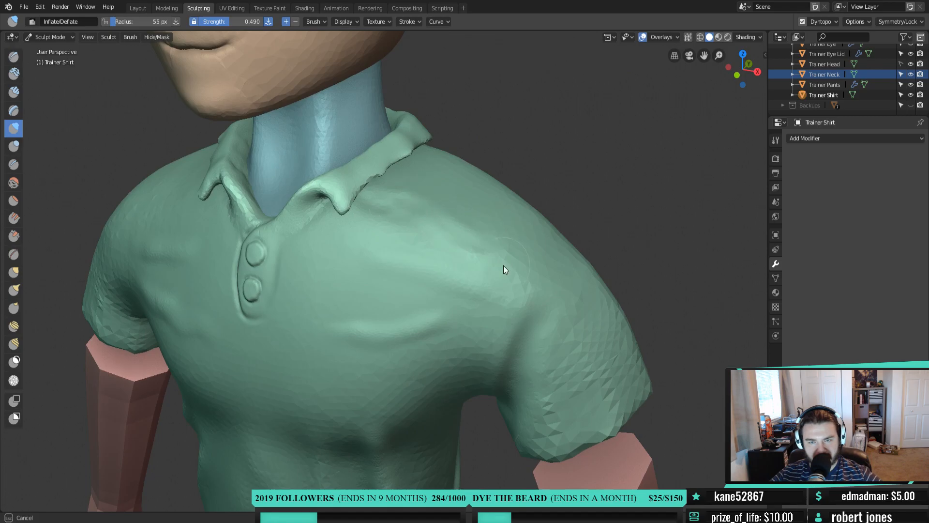
{"action": "left_click_drag", "start_coordinate": [379, 217], "coordinate": [449, 229]}
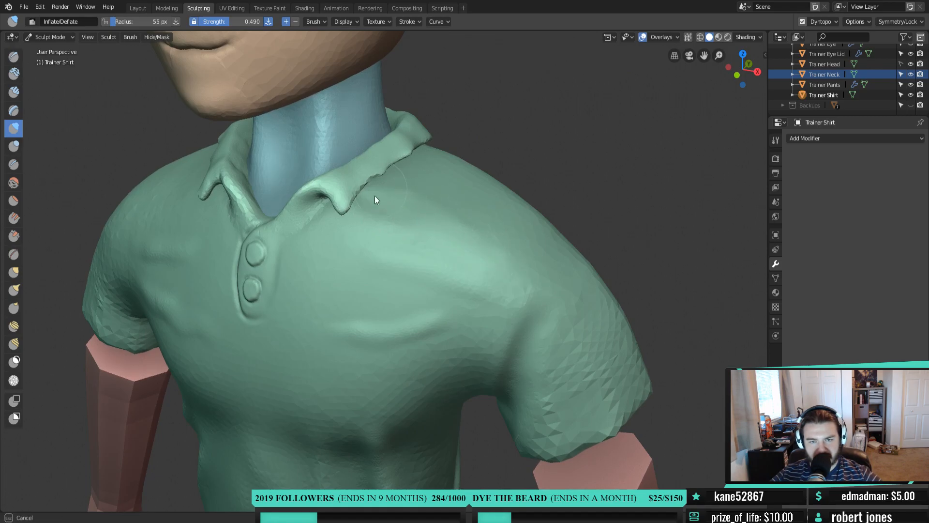
{"action": "left_click_drag", "start_coordinate": [393, 233], "coordinate": [391, 220]}
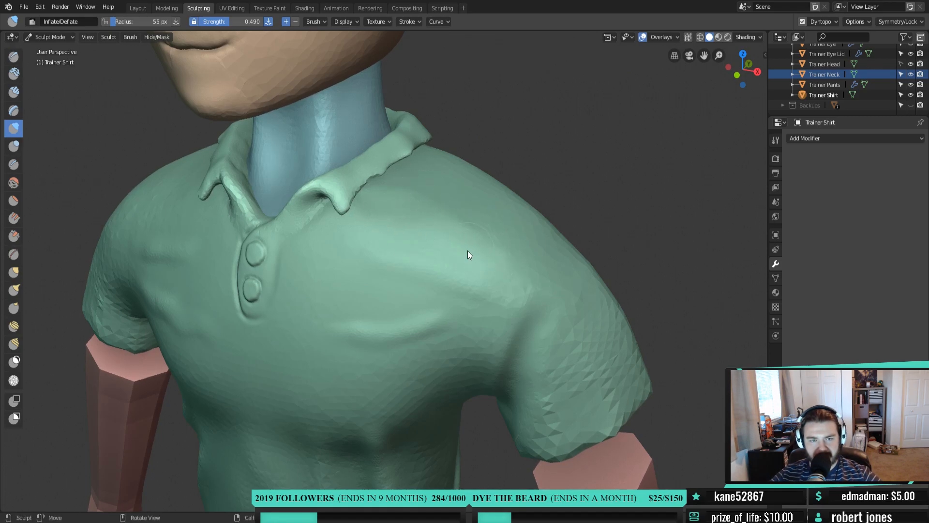
{"action": "mouse_move", "coordinate": [442, 273]}
{"action": "middle_mouse_down"}
{"action": "mouse_move", "coordinate": [367, 253]}
{"action": "mouse_move", "coordinate": [410, 220]}
{"action": "mouse_move", "coordinate": [472, 263]}
{"action": "middle_mouse_up"}
{"action": "left_click_drag", "start_coordinate": [473, 263], "coordinate": [433, 236]}
{"action": "left_click_drag", "start_coordinate": [399, 297], "coordinate": [498, 254]}
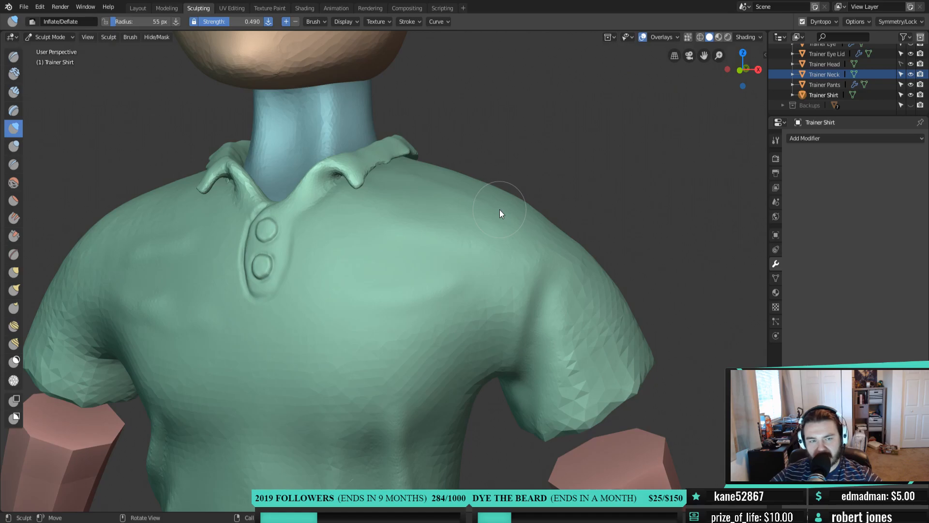
Smooth out the crease running from the armpit up over the shoulder on the shirt's sleeve
{"action": "left_click_drag", "start_coordinate": [538, 307], "coordinate": [557, 269]}
{"action": "left_click_drag", "start_coordinate": [542, 314], "coordinate": [547, 263]}
{"action": "mouse_move", "coordinate": [519, 366]}
{"action": "left_mouse_down"}
{"action": "mouse_move", "coordinate": [530, 329]}
{"action": "mouse_move", "coordinate": [547, 327]}
{"action": "mouse_move", "coordinate": [549, 302]}
{"action": "left_mouse_up"}
{"action": "mouse_move", "coordinate": [543, 294]}
{"action": "left_mouse_down"}
{"action": "mouse_move", "coordinate": [545, 317]}
{"action": "mouse_move", "coordinate": [546, 266]}
{"action": "mouse_move", "coordinate": [550, 368]}
{"action": "mouse_move", "coordinate": [541, 289]}
{"action": "left_mouse_up"}
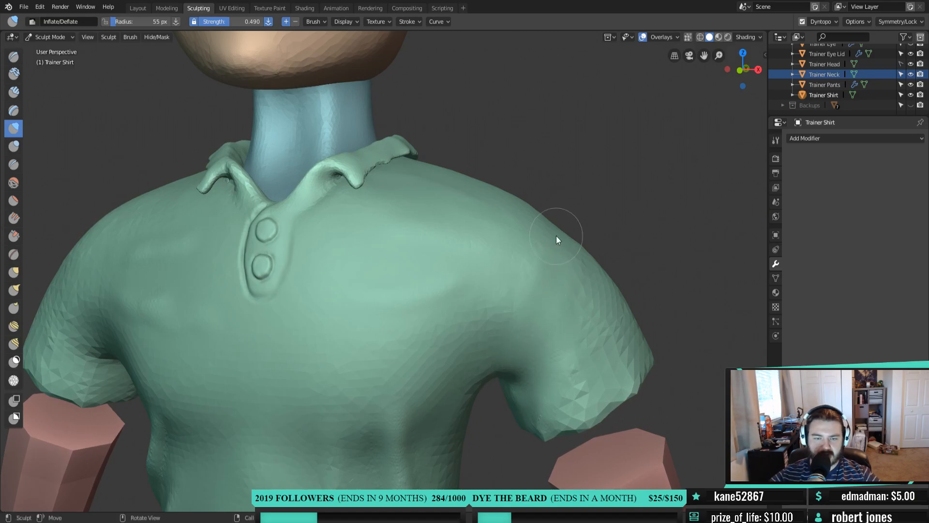
Switch to the Layout workspace and open the Trainer Arms mesh in Edit Mode from the front view
{"action": "scroll", "coordinate": [605, 291], "scroll_direction": "down", "scroll_amount": 6}
{"action": "mouse_move", "coordinate": [607, 295]}
{"action": "middle_mouse_down"}
{"action": "mouse_move", "coordinate": [512, 315]}
{"action": "mouse_move", "coordinate": [352, 311]}
{"action": "mouse_move", "coordinate": [403, 299]}
{"action": "middle_mouse_up"}
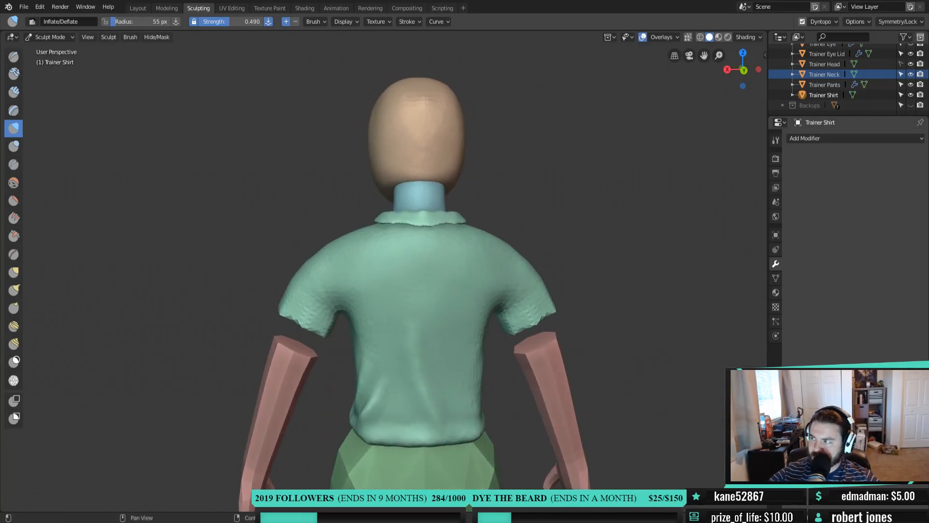
{"action": "mouse_move", "coordinate": [515, 236]}
{"action": "middle_mouse_down"}
{"action": "mouse_move", "coordinate": [484, 232]}
{"action": "mouse_move", "coordinate": [631, 257]}
{"action": "mouse_move", "coordinate": [559, 292]}
{"action": "mouse_move", "coordinate": [394, 291]}
{"action": "middle_mouse_up"}
{"action": "scroll", "coordinate": [559, 292], "scroll_direction": "up", "scroll_amount": 1}
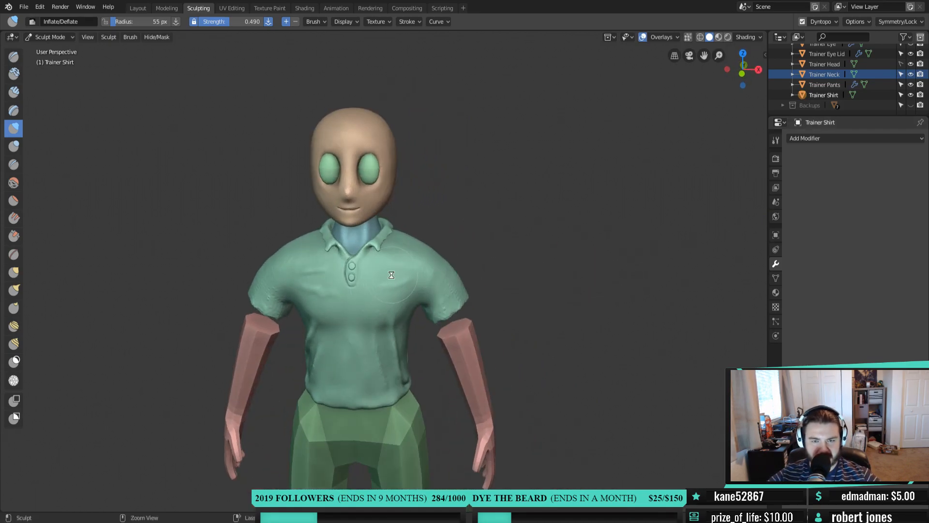
{"action": "left_click", "coordinate": [140, 8]}
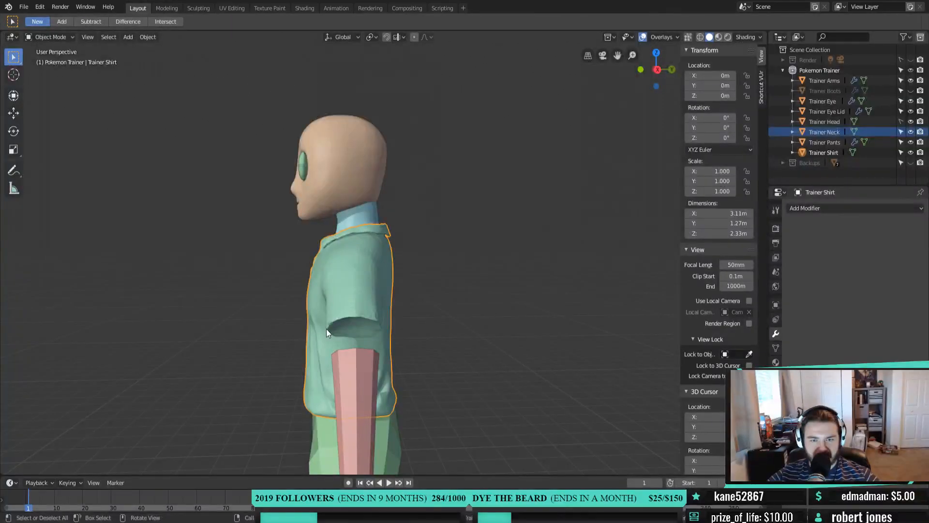
{"action": "left_click", "coordinate": [376, 372]}
{"action": "key", "text": "KP_1"}
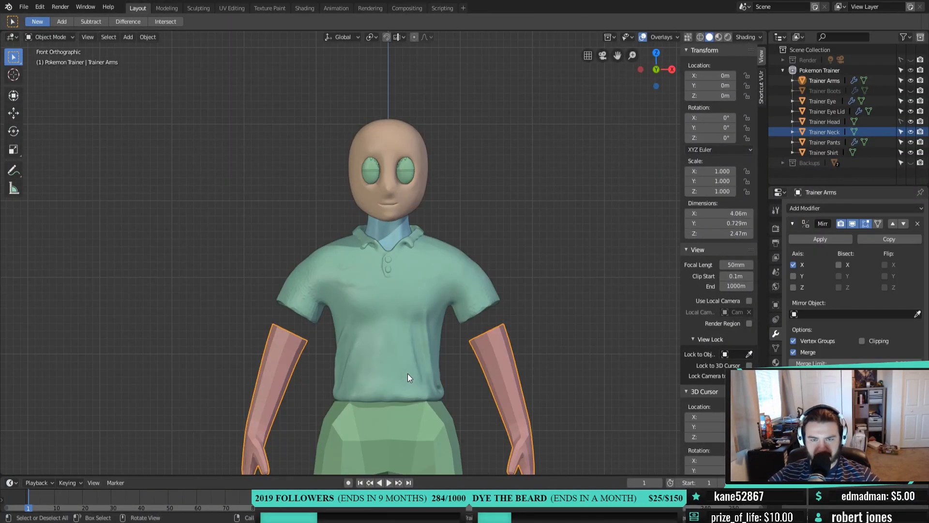
{"action": "scroll", "coordinate": [443, 264], "scroll_direction": "down", "scroll_amount": 2}
{"action": "key", "text": "Tab"}
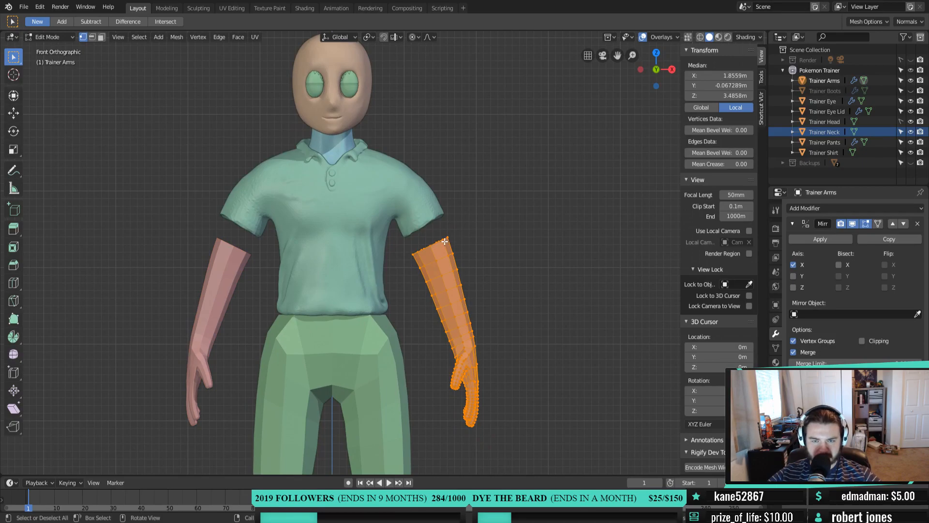
Select the faces capping the upper arm and extrude them about 0.35 m along the normal up to the sleeve
{"action": "middle_click_drag", "start_coordinate": [448, 241], "coordinate": [432, 278]}
{"action": "key", "text": "3"}
{"action": "left_click", "coordinate": [435, 263]}
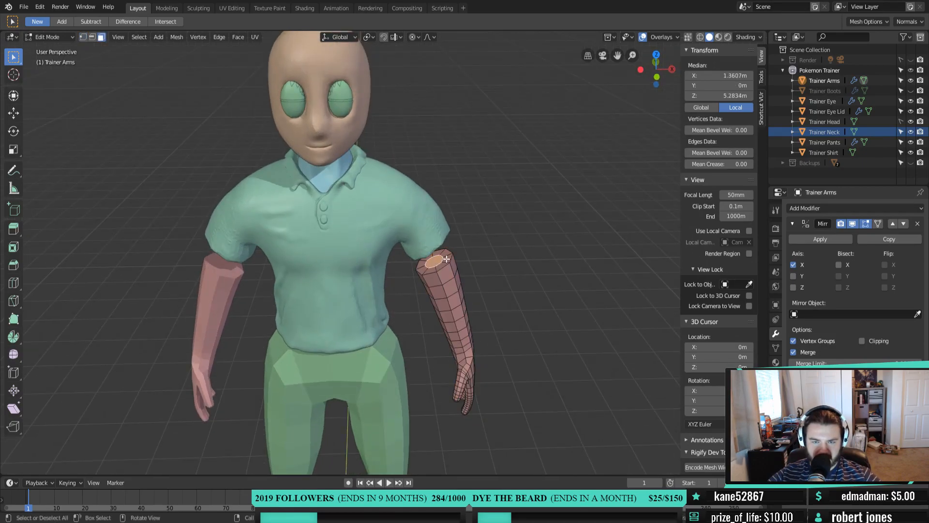
{"action": "key", "text": "ctrl+KP_Add"}
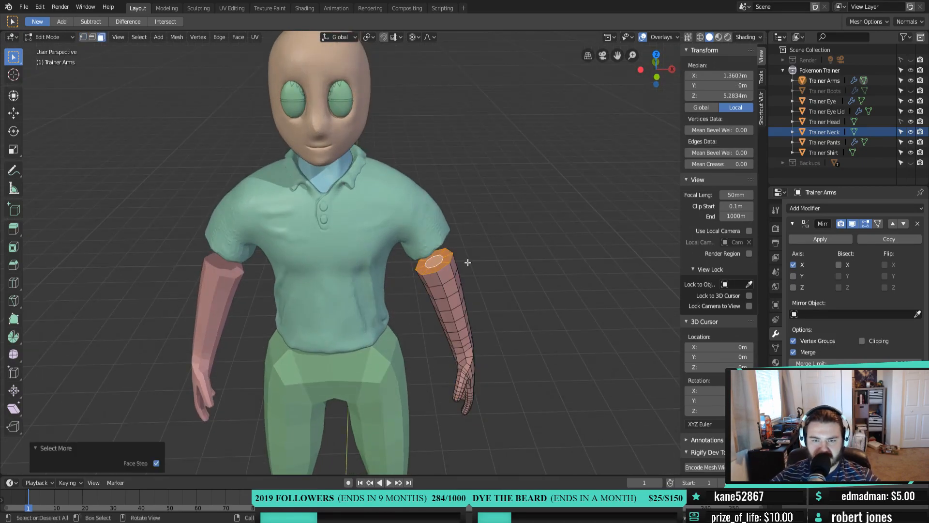
{"action": "key", "text": "KP_1"}
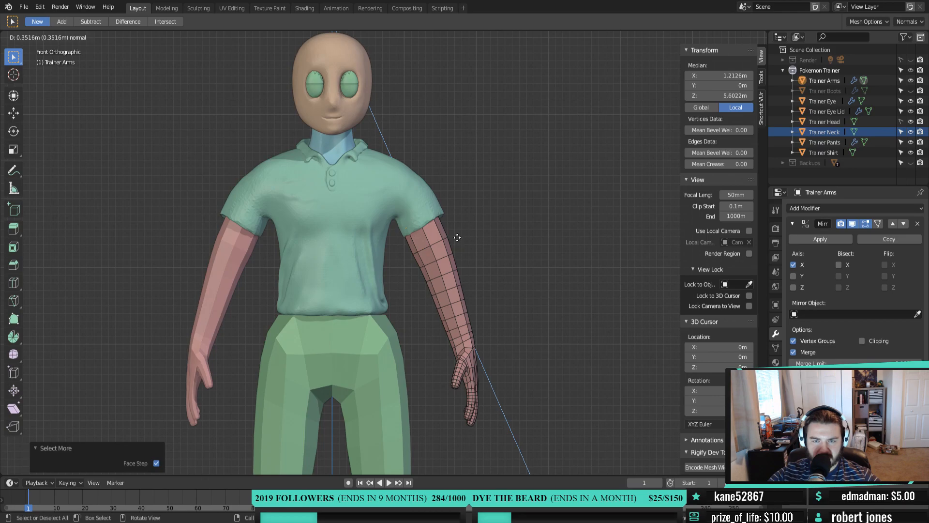
{"action": "left_click", "coordinate": [457, 237]}
Scale the upper arm's end to 0.936 with smooth proportional editing enabled
{"action": "key", "text": "s"}
{"action": "key", "text": "o"}
{"action": "left_click", "coordinate": [494, 193]}
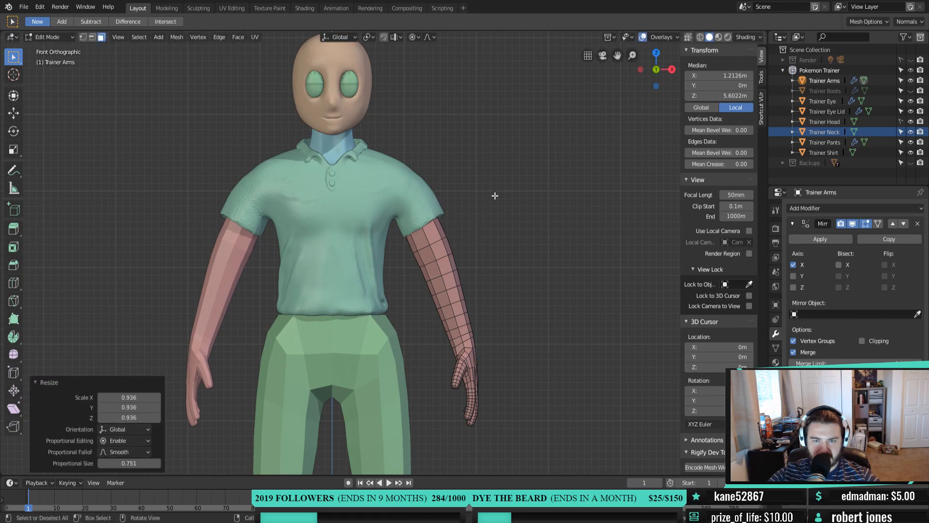
Slide the arm's edge loop nearest the sleeve upward by a factor of 0.298 and scale it to 1.043
{"action": "scroll", "coordinate": [508, 237], "scroll_direction": "up", "scroll_amount": 1}
{"action": "middle_click_drag", "start_coordinate": [520, 234], "coordinate": [508, 232]}
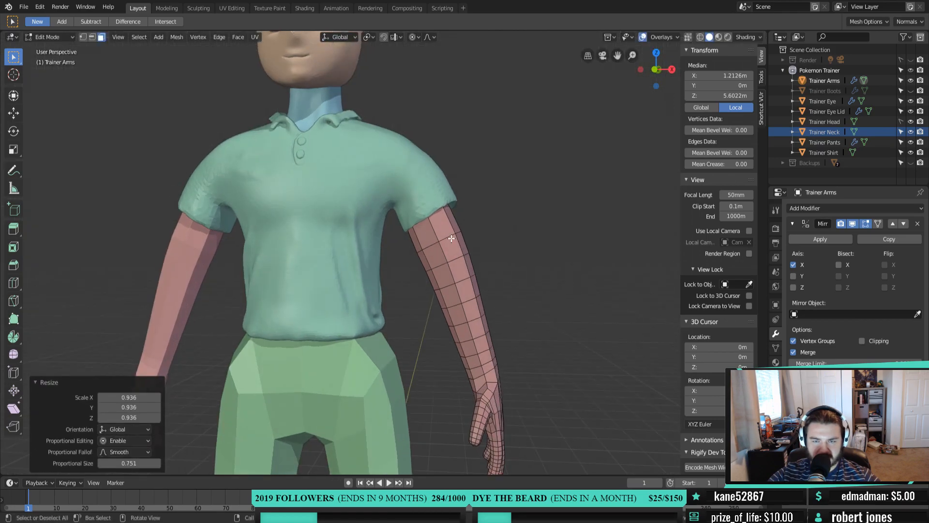
{"action": "key", "text": "2"}
{"action": "left_click", "coordinate": [446, 235], "text": "alt"}
{"action": "key", "text": "g"}
{"action": "key", "text": "g"}
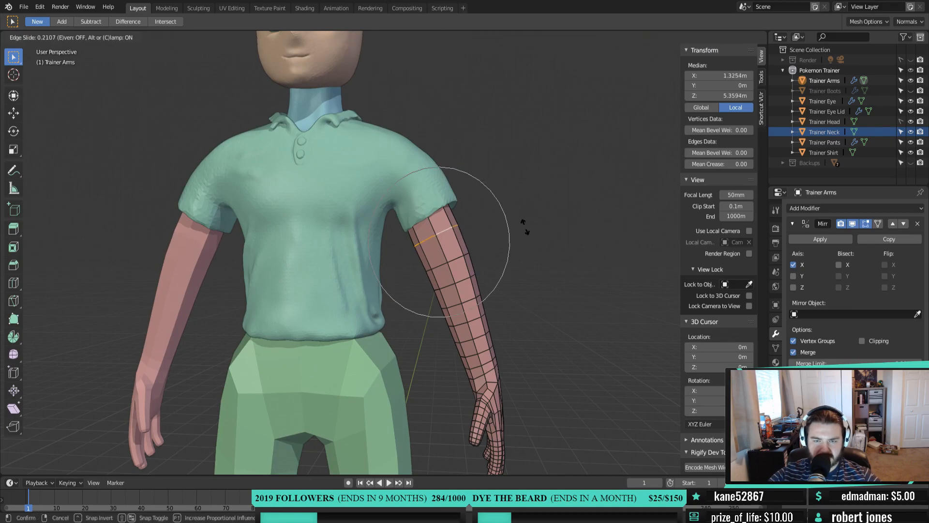
{"action": "left_click", "coordinate": [524, 225]}
{"action": "key", "text": "s"}
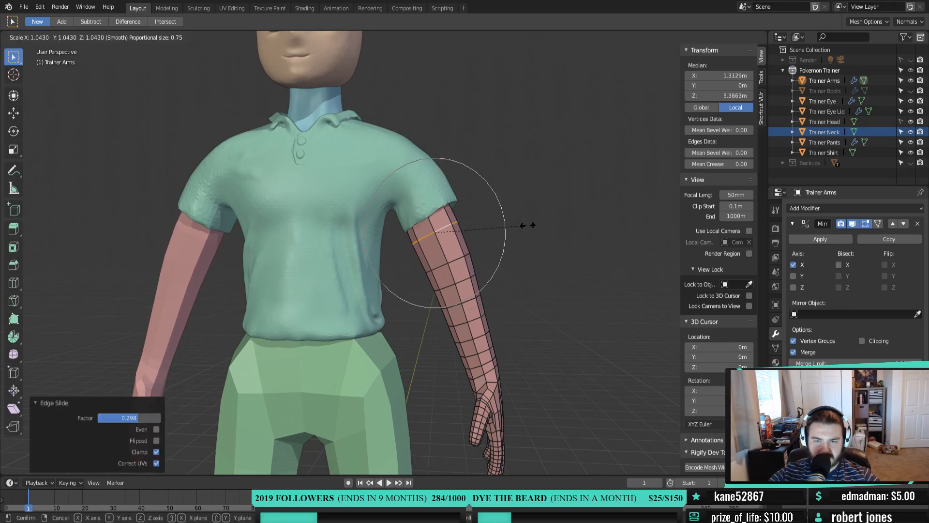
{"action": "left_click", "coordinate": [524, 225]}
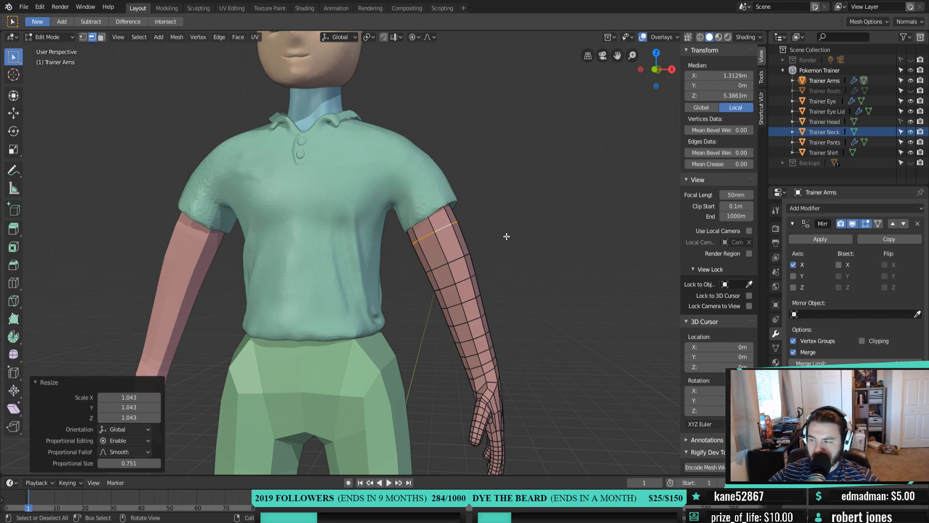
Slide the second edge loop below the sleeve slightly up the arm
{"action": "middle_click_drag", "start_coordinate": [507, 236], "coordinate": [460, 257]}
{"action": "left_click", "coordinate": [353, 270], "text": "alt"}
{"action": "key", "text": "KP_1"}
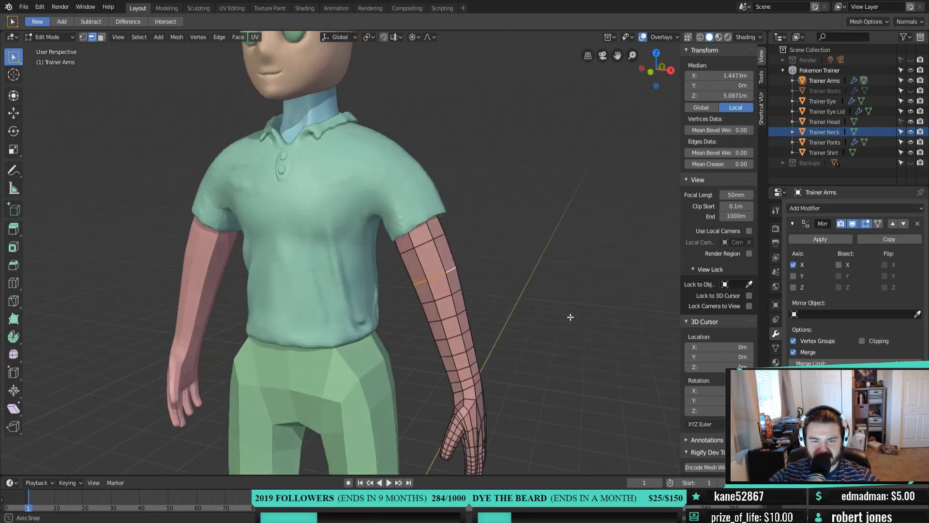
{"action": "key", "text": "g"}
{"action": "key", "text": "g"}
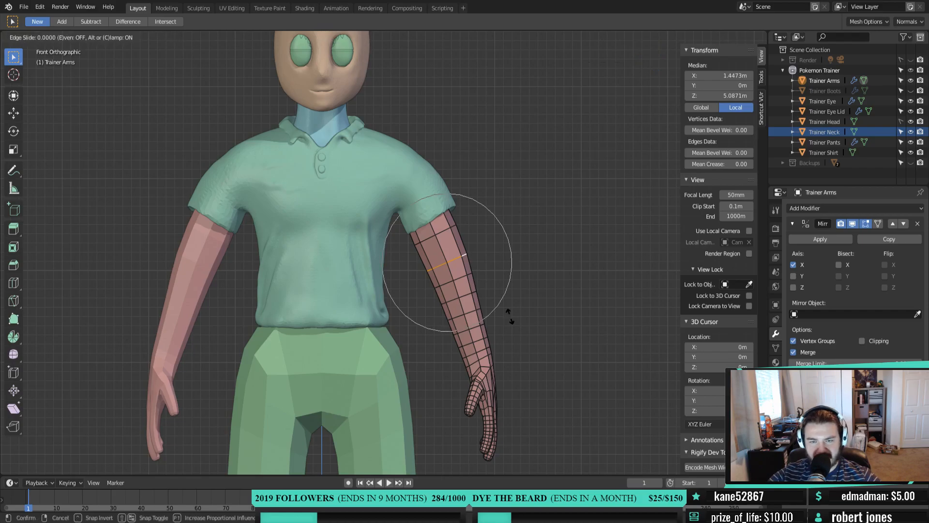
{"action": "left_click", "coordinate": [506, 310]}
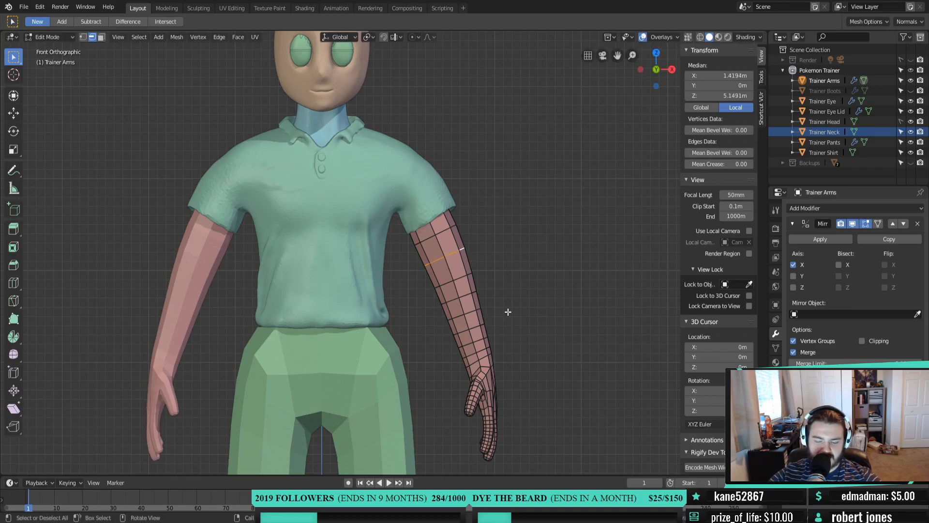
Slide the following two edge loops along the arm to even their spacing, the lower one by a factor of -0.111
{"action": "left_click", "coordinate": [469, 279], "text": "alt"}
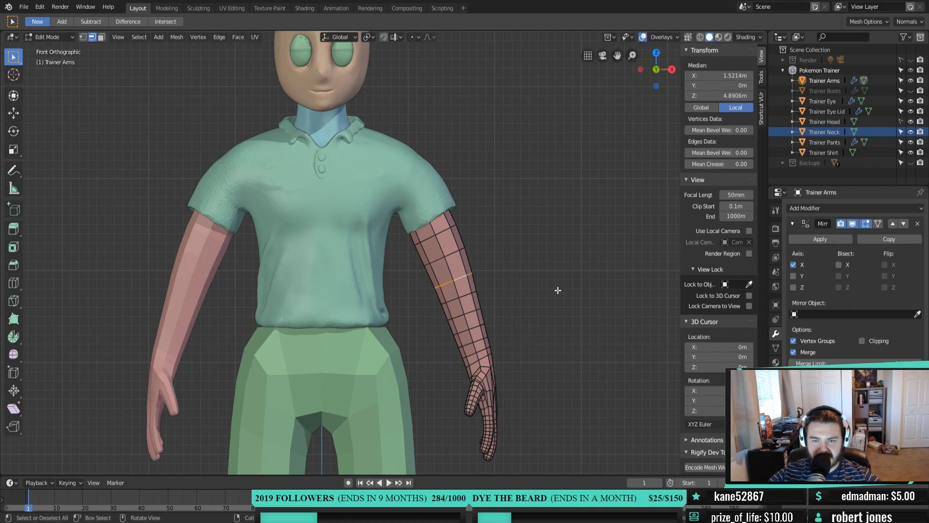
{"action": "key", "text": "g"}
{"action": "key", "text": "g"}
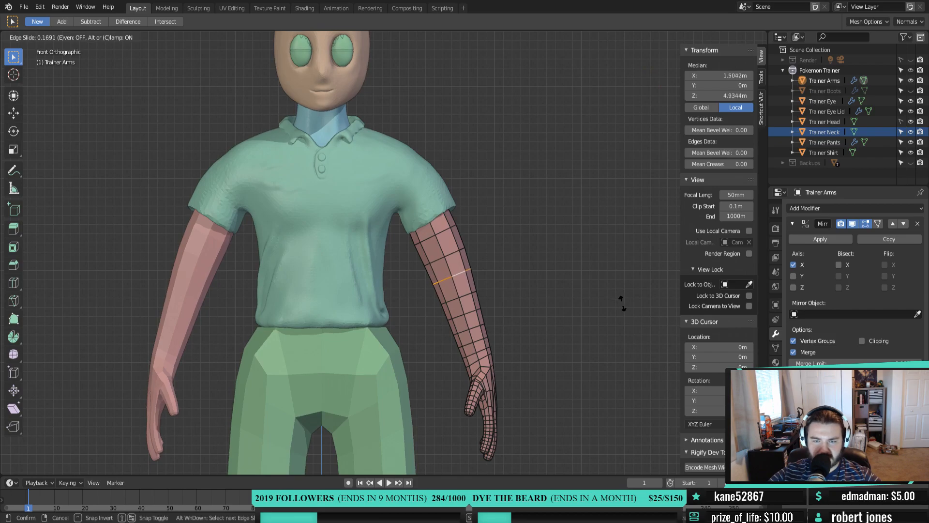
{"action": "left_click", "coordinate": [483, 289]}
{"action": "left_click", "coordinate": [472, 295], "text": "alt"}
{"action": "key", "text": "g"}
{"action": "key", "text": "g"}
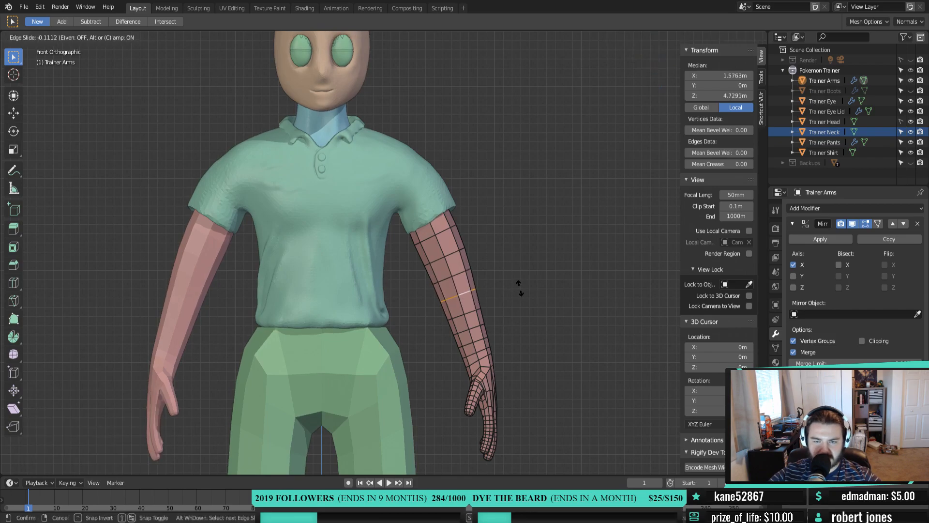
{"action": "left_click", "coordinate": [521, 295]}
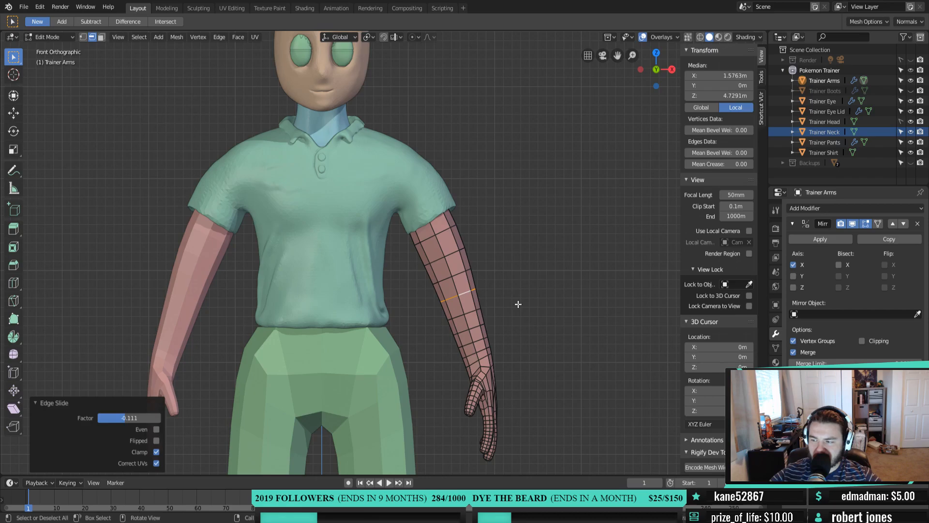
Return to the Sculpting workspace and set the Inflate/Deflate brush to strength 0.212 and radius 67 px for the arms
{"action": "middle_click_drag", "start_coordinate": [521, 297], "coordinate": [451, 255]}
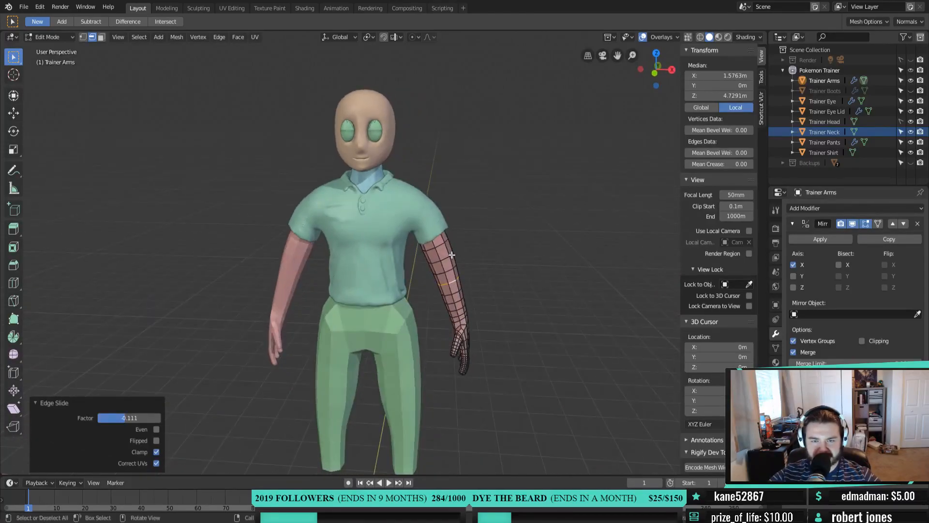
{"action": "left_click", "coordinate": [198, 9]}
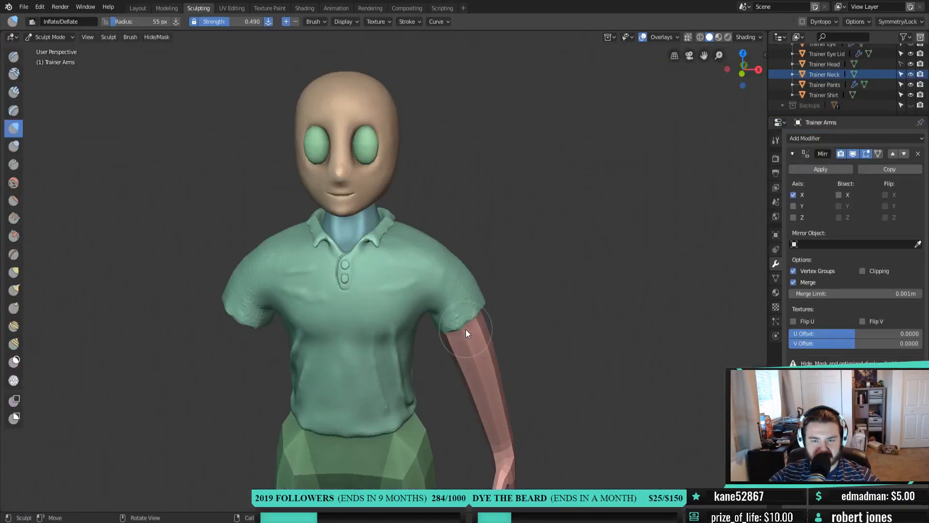
{"action": "scroll", "coordinate": [466, 329], "scroll_direction": "up", "scroll_amount": 4}
{"action": "mouse_move", "coordinate": [626, 183]}
{"action": "middle_mouse_down"}
{"action": "mouse_move", "coordinate": [535, 172]}
{"action": "mouse_move", "coordinate": [460, 211]}
{"action": "mouse_move", "coordinate": [437, 182]}
{"action": "mouse_move", "coordinate": [413, 180]}
{"action": "mouse_move", "coordinate": [406, 193]}
{"action": "middle_mouse_up"}
{"action": "scroll", "coordinate": [493, 188], "scroll_direction": "up", "scroll_amount": 2}
{"action": "key", "text": "shift+f"}
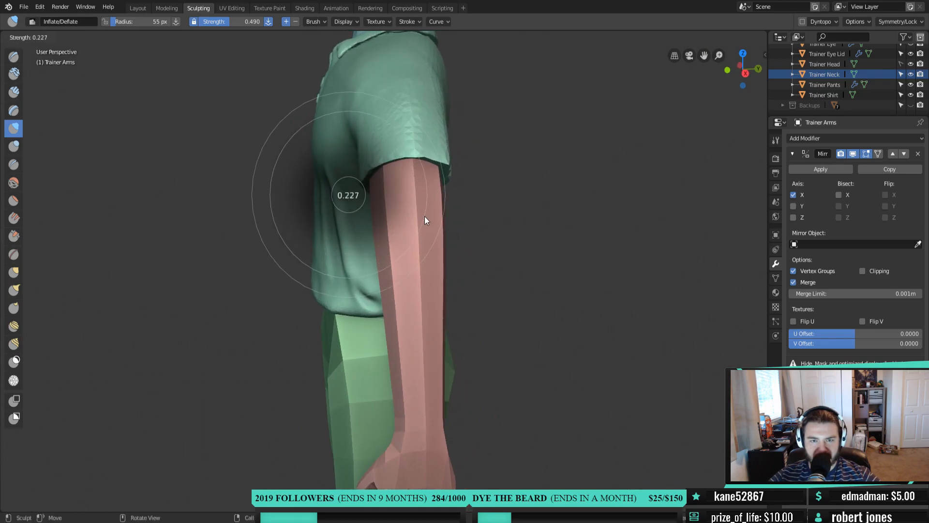
{"action": "left_click", "coordinate": [427, 210]}
{"action": "key", "text": "f"}
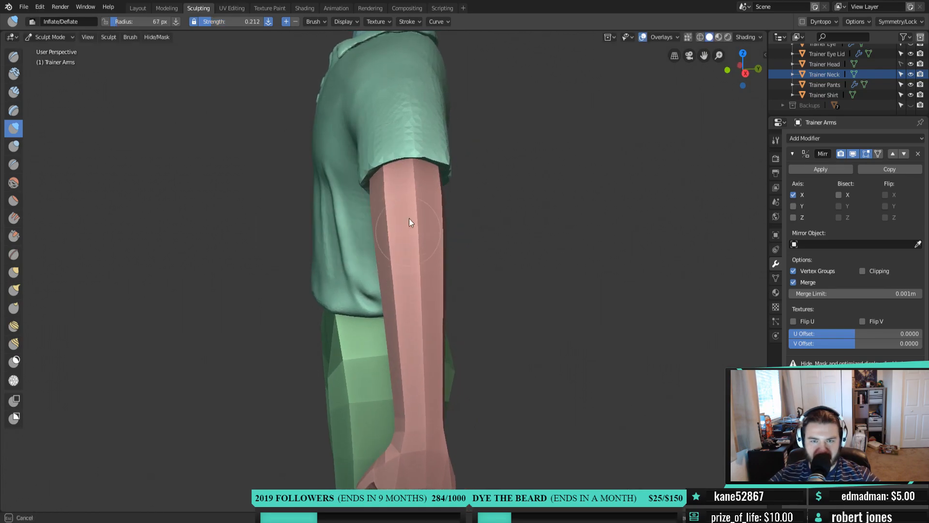
Enable Dyntopo on the arms and sculpt over the faceted upper arm just below the shirt sleeve
{"action": "left_click", "coordinate": [422, 206]}
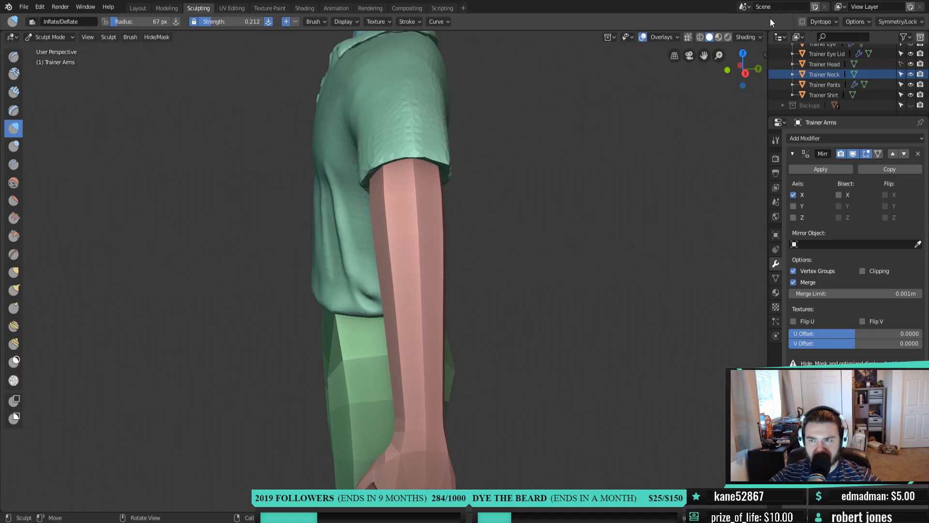
{"action": "left_click", "coordinate": [802, 21]}
{"action": "left_click", "coordinate": [784, 51]}
{"action": "left_click_drag", "start_coordinate": [412, 177], "coordinate": [402, 217]}
{"action": "mouse_move", "coordinate": [412, 169]}
{"action": "left_mouse_down"}
{"action": "mouse_move", "coordinate": [437, 232]}
{"action": "mouse_move", "coordinate": [378, 213]}
{"action": "mouse_move", "coordinate": [390, 276]}
{"action": "mouse_move", "coordinate": [388, 184]}
{"action": "left_mouse_up"}
{"action": "mouse_move", "coordinate": [412, 226]}
{"action": "left_mouse_down"}
{"action": "mouse_move", "coordinate": [437, 166]}
{"action": "mouse_move", "coordinate": [425, 247]}
{"action": "left_mouse_up"}
Round off the hard edges around the front and outer sides of the upper arm
{"action": "middle_click_drag", "start_coordinate": [426, 249], "coordinate": [486, 219]}
{"action": "mouse_move", "coordinate": [416, 201]}
{"action": "left_mouse_down"}
{"action": "mouse_move", "coordinate": [417, 192]}
{"action": "mouse_move", "coordinate": [418, 234]}
{"action": "mouse_move", "coordinate": [430, 158]}
{"action": "left_mouse_up"}
{"action": "left_click_drag", "start_coordinate": [466, 275], "coordinate": [460, 299]}
{"action": "middle_click_drag", "start_coordinate": [460, 300], "coordinate": [506, 282]}
{"action": "mouse_move", "coordinate": [406, 207]}
{"action": "left_mouse_down"}
{"action": "mouse_move", "coordinate": [429, 263]}
{"action": "mouse_move", "coordinate": [406, 195]}
{"action": "mouse_move", "coordinate": [450, 211]}
{"action": "left_mouse_up"}
{"action": "middle_click_drag", "start_coordinate": [466, 224], "coordinate": [357, 239]}
{"action": "mouse_move", "coordinate": [433, 230]}
{"action": "left_mouse_down"}
{"action": "mouse_move", "coordinate": [430, 162]}
{"action": "mouse_move", "coordinate": [429, 251]}
{"action": "left_mouse_up"}
Sculpt down the back of the upper arm to soften its polygon ridges toward the elbow
{"action": "middle_click_drag", "start_coordinate": [429, 251], "coordinate": [365, 212]}
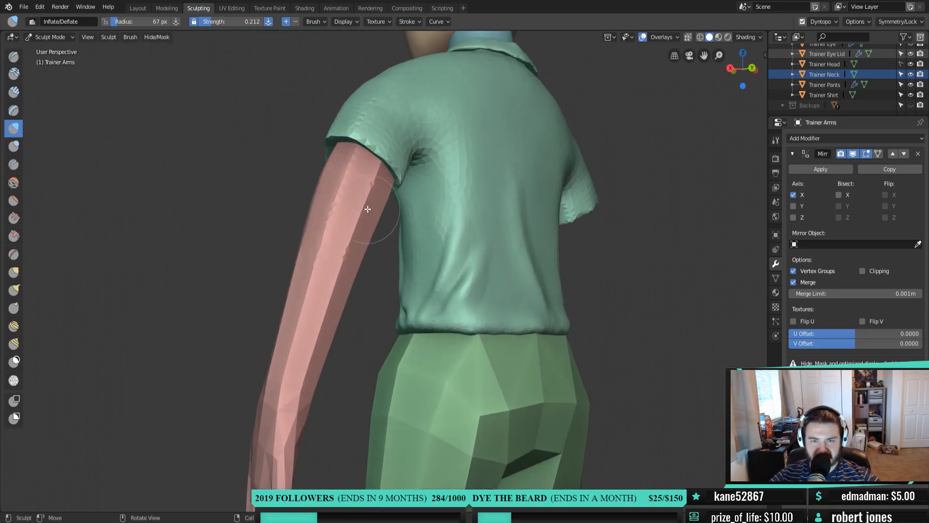
{"action": "mouse_move", "coordinate": [382, 173]}
{"action": "left_mouse_down"}
{"action": "mouse_move", "coordinate": [368, 173]}
{"action": "mouse_move", "coordinate": [369, 284]}
{"action": "left_mouse_up"}
{"action": "mouse_move", "coordinate": [369, 284]}
{"action": "middle_mouse_down"}
{"action": "mouse_move", "coordinate": [473, 307]}
{"action": "mouse_move", "coordinate": [501, 300]}
{"action": "mouse_move", "coordinate": [401, 194]}
{"action": "mouse_move", "coordinate": [498, 209]}
{"action": "mouse_move", "coordinate": [464, 183]}
{"action": "mouse_move", "coordinate": [456, 156]}
{"action": "middle_mouse_up"}
{"action": "scroll", "coordinate": [441, 203], "scroll_direction": "up", "scroll_amount": 2}
{"action": "mouse_move", "coordinate": [393, 159]}
{"action": "left_mouse_down"}
{"action": "mouse_move", "coordinate": [362, 160]}
{"action": "mouse_move", "coordinate": [394, 265]}
{"action": "mouse_move", "coordinate": [425, 246]}
{"action": "left_mouse_up"}
{"action": "mouse_move", "coordinate": [452, 207]}
{"action": "left_mouse_down"}
{"action": "mouse_move", "coordinate": [459, 213]}
{"action": "mouse_move", "coordinate": [426, 271]}
{"action": "mouse_move", "coordinate": [356, 166]}
{"action": "mouse_move", "coordinate": [373, 220]}
{"action": "left_mouse_up"}
{"action": "mouse_move", "coordinate": [428, 217]}
{"action": "middle_mouse_down"}
{"action": "mouse_move", "coordinate": [394, 191]}
{"action": "mouse_move", "coordinate": [356, 187]}
{"action": "middle_mouse_up"}
Blend the facets around the elbow and along the upper part of the forearm
{"action": "mouse_move", "coordinate": [411, 108]}
{"action": "left_mouse_down"}
{"action": "mouse_move", "coordinate": [409, 232]}
{"action": "mouse_move", "coordinate": [422, 207]}
{"action": "left_mouse_up"}
{"action": "middle_click_drag", "start_coordinate": [437, 210], "coordinate": [376, 178]}
{"action": "mouse_move", "coordinate": [377, 176]}
{"action": "left_mouse_down"}
{"action": "mouse_move", "coordinate": [385, 125]}
{"action": "mouse_move", "coordinate": [404, 136]}
{"action": "left_mouse_up"}
{"action": "middle_click_drag", "start_coordinate": [404, 137], "coordinate": [385, 213]}
{"action": "left_click_drag", "start_coordinate": [399, 113], "coordinate": [338, 274]}
{"action": "left_click_drag", "start_coordinate": [359, 136], "coordinate": [366, 97]}
Round the outer side of the forearm with long strokes running along it above the wrist
{"action": "middle_click_drag", "start_coordinate": [339, 203], "coordinate": [393, 202]}
{"action": "left_click_drag", "start_coordinate": [375, 203], "coordinate": [370, 116]}
{"action": "left_click_drag", "start_coordinate": [368, 112], "coordinate": [364, 76]}
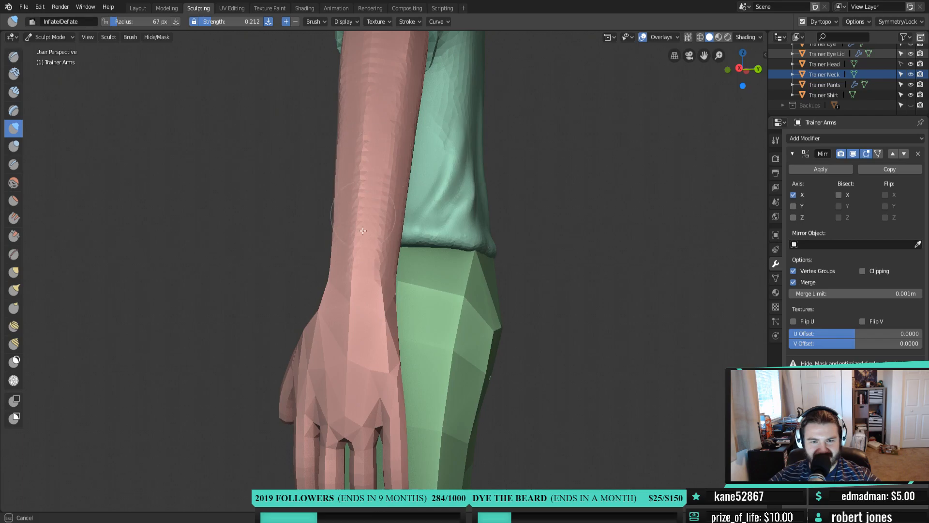
{"action": "middle_click_drag", "start_coordinate": [387, 189], "coordinate": [452, 195]}
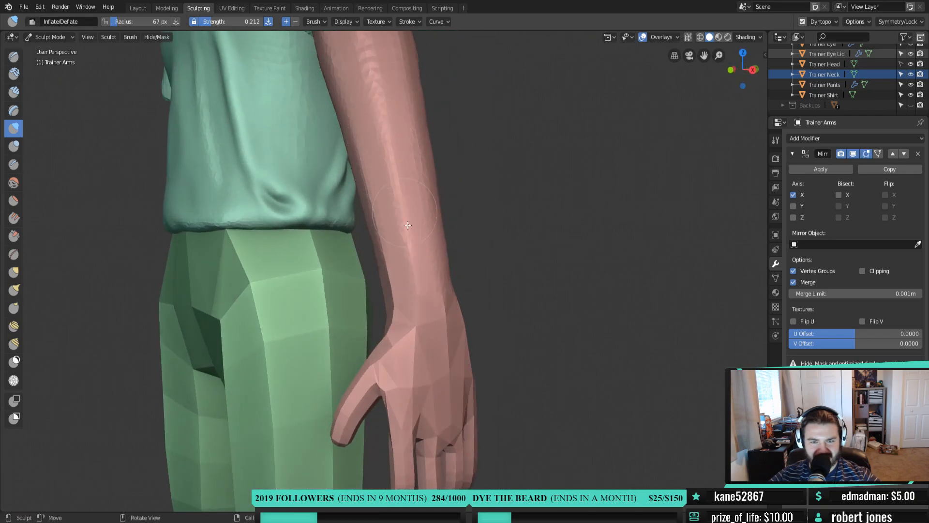
Sculpt the thumb side of the forearm down into the wrist to soften its edges
{"action": "left_click_drag", "start_coordinate": [411, 256], "coordinate": [420, 257]}
{"action": "left_click_drag", "start_coordinate": [416, 206], "coordinate": [388, 264]}
{"action": "middle_click_drag", "start_coordinate": [389, 264], "coordinate": [450, 253]}
{"action": "left_click_drag", "start_coordinate": [415, 249], "coordinate": [430, 304]}
{"action": "mouse_move", "coordinate": [431, 305]}
{"action": "left_mouse_down"}
{"action": "mouse_move", "coordinate": [426, 284]}
{"action": "mouse_move", "coordinate": [443, 328]}
{"action": "left_mouse_up"}
{"action": "mouse_move", "coordinate": [419, 295]}
{"action": "left_mouse_down"}
{"action": "mouse_move", "coordinate": [386, 166]}
{"action": "mouse_move", "coordinate": [394, 228]}
{"action": "left_mouse_up"}
{"action": "left_click_drag", "start_coordinate": [415, 164], "coordinate": [441, 206]}
Smooth the remaining ridges along the forearm and wrist
{"action": "mouse_move", "coordinate": [420, 297]}
{"action": "middle_mouse_down"}
{"action": "mouse_move", "coordinate": [373, 266]}
{"action": "mouse_move", "coordinate": [264, 234]}
{"action": "middle_mouse_up"}
{"action": "middle_click_drag", "start_coordinate": [349, 307], "coordinate": [328, 347]}
{"action": "left_click_drag", "start_coordinate": [329, 347], "coordinate": [341, 315], "text": "shift"}
{"action": "mouse_move", "coordinate": [399, 132]}
{"action": "left_mouse_down", "text": "shift"}
{"action": "mouse_move", "coordinate": [340, 294]}
{"action": "mouse_move", "coordinate": [393, 147]}
{"action": "mouse_move", "coordinate": [396, 100]}
{"action": "left_mouse_up", "text": "shift"}
{"action": "mouse_move", "coordinate": [353, 306]}
{"action": "left_mouse_down", "text": "shift"}
{"action": "mouse_move", "coordinate": [425, 135]}
{"action": "mouse_move", "coordinate": [432, 64]}
{"action": "left_mouse_up", "text": "shift"}
{"action": "left_click_drag", "start_coordinate": [334, 323], "coordinate": [360, 308], "text": "shift"}
Round the palm side of the wrist where it flows into the hand
{"action": "mouse_move", "coordinate": [360, 308]}
{"action": "middle_mouse_down"}
{"action": "mouse_move", "coordinate": [511, 184]}
{"action": "mouse_move", "coordinate": [505, 177]}
{"action": "mouse_move", "coordinate": [589, 209]}
{"action": "mouse_move", "coordinate": [546, 245]}
{"action": "mouse_move", "coordinate": [555, 235]}
{"action": "mouse_move", "coordinate": [512, 228]}
{"action": "middle_mouse_up"}
{"action": "left_click_drag", "start_coordinate": [448, 152], "coordinate": [409, 180]}
{"action": "middle_click_drag", "start_coordinate": [411, 193], "coordinate": [477, 210]}
{"action": "mouse_move", "coordinate": [400, 170]}
{"action": "left_mouse_down"}
{"action": "mouse_move", "coordinate": [388, 209]}
{"action": "mouse_move", "coordinate": [349, 183]}
{"action": "left_mouse_up"}
{"action": "mouse_move", "coordinate": [348, 182]}
{"action": "middle_mouse_down"}
{"action": "mouse_move", "coordinate": [419, 178]}
{"action": "mouse_move", "coordinate": [373, 172]}
{"action": "middle_mouse_up"}
{"action": "left_click_drag", "start_coordinate": [348, 211], "coordinate": [334, 239]}
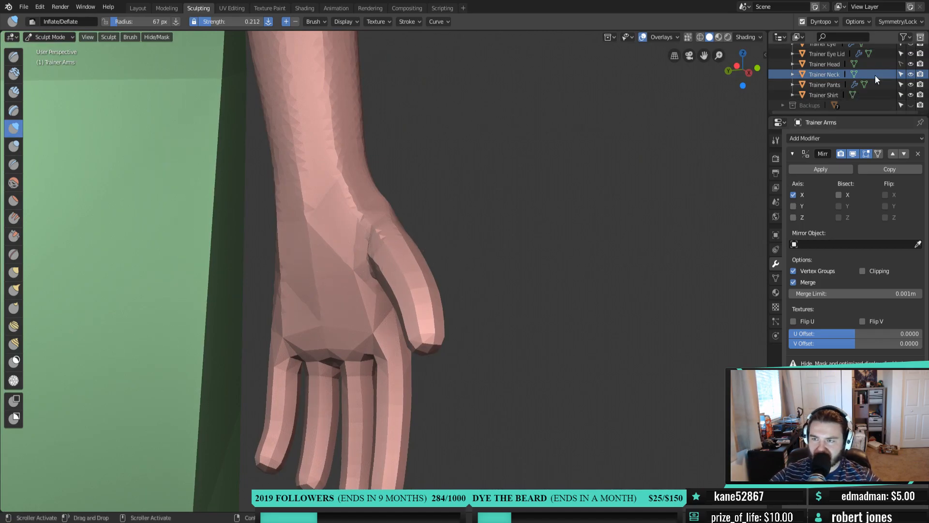
Hide the Trainer Pants object and sculpt the exposed wrist and the base of the thumb
{"action": "left_click", "coordinate": [910, 84]}
{"action": "middle_click_drag", "start_coordinate": [225, 210], "coordinate": [246, 211]}
{"action": "mouse_move", "coordinate": [319, 198]}
{"action": "middle_mouse_down", "text": "shift"}
{"action": "mouse_move", "coordinate": [438, 225]}
{"action": "mouse_move", "coordinate": [401, 205]}
{"action": "middle_mouse_up", "text": "shift"}
{"action": "scroll", "coordinate": [439, 224], "scroll_direction": "up", "scroll_amount": 2}
{"action": "scroll", "coordinate": [442, 228], "scroll_direction": "down", "scroll_amount": 1}
{"action": "left_click_drag", "start_coordinate": [422, 159], "coordinate": [411, 178]}
{"action": "left_click_drag", "start_coordinate": [499, 270], "coordinate": [504, 269]}
Soften the palm-facing side of the thumb from its base to its tip
{"action": "mouse_move", "coordinate": [504, 269]}
{"action": "middle_mouse_down"}
{"action": "mouse_move", "coordinate": [531, 244]}
{"action": "mouse_move", "coordinate": [470, 248]}
{"action": "middle_mouse_up"}
{"action": "mouse_move", "coordinate": [463, 233]}
{"action": "left_mouse_down"}
{"action": "mouse_move", "coordinate": [488, 296]}
{"action": "mouse_move", "coordinate": [502, 261]}
{"action": "left_mouse_up"}
{"action": "middle_click_drag", "start_coordinate": [504, 259], "coordinate": [433, 238]}
{"action": "mouse_move", "coordinate": [479, 247]}
{"action": "left_mouse_down"}
{"action": "mouse_move", "coordinate": [553, 335]}
{"action": "mouse_move", "coordinate": [533, 315]}
{"action": "left_mouse_up"}
{"action": "middle_click_drag", "start_coordinate": [533, 315], "coordinate": [600, 323]}
{"action": "left_click_drag", "start_coordinate": [525, 319], "coordinate": [498, 255]}
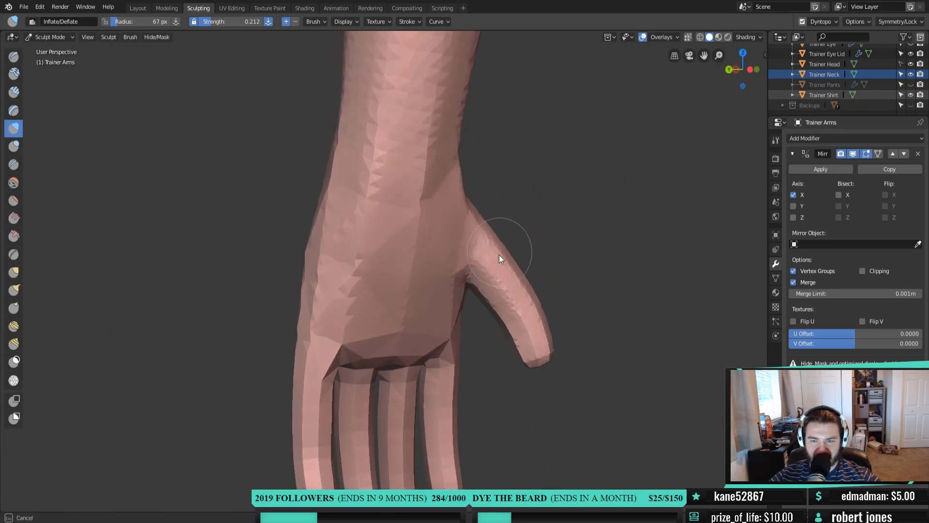
{"action": "left_click_drag", "start_coordinate": [521, 351], "coordinate": [528, 297]}
Round the front and inner edge of the thumb toward the index finger
{"action": "middle_click_drag", "start_coordinate": [528, 297], "coordinate": [414, 291]}
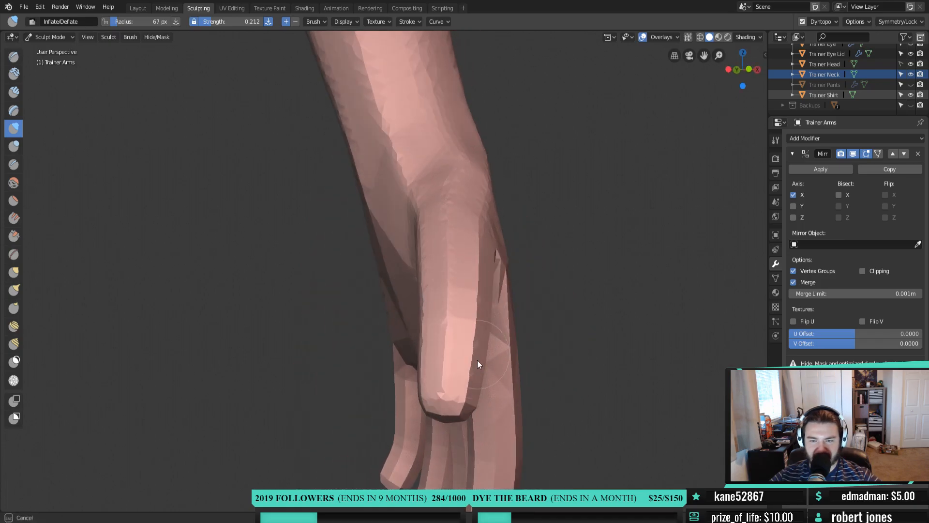
{"action": "middle_click_drag", "start_coordinate": [478, 333], "coordinate": [385, 282]}
{"action": "left_click_drag", "start_coordinate": [349, 274], "coordinate": [346, 272]}
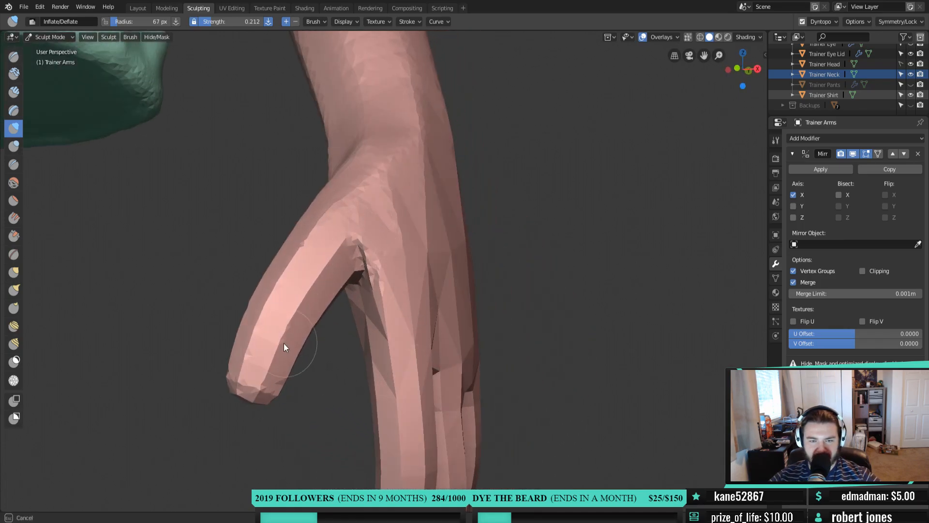
{"action": "mouse_move", "coordinate": [284, 344]}
{"action": "left_mouse_down"}
{"action": "mouse_move", "coordinate": [359, 241]}
{"action": "mouse_move", "coordinate": [351, 231]}
{"action": "mouse_move", "coordinate": [373, 227]}
{"action": "left_mouse_up"}
Blend the web between the thumb and index finger into the side of the hand
{"action": "mouse_move", "coordinate": [392, 358]}
{"action": "middle_mouse_down"}
{"action": "mouse_move", "coordinate": [350, 281]}
{"action": "mouse_move", "coordinate": [371, 292]}
{"action": "mouse_move", "coordinate": [390, 152]}
{"action": "middle_mouse_up"}
{"action": "left_click_drag", "start_coordinate": [390, 149], "coordinate": [376, 153]}
{"action": "mouse_move", "coordinate": [392, 209]}
{"action": "left_mouse_down"}
{"action": "mouse_move", "coordinate": [391, 125]}
{"action": "mouse_move", "coordinate": [397, 163]}
{"action": "left_mouse_up"}
{"action": "mouse_move", "coordinate": [342, 193]}
{"action": "left_mouse_down"}
{"action": "mouse_move", "coordinate": [417, 309]}
{"action": "mouse_move", "coordinate": [440, 287]}
{"action": "left_mouse_up"}
{"action": "middle_click_drag", "start_coordinate": [439, 287], "coordinate": [361, 278]}
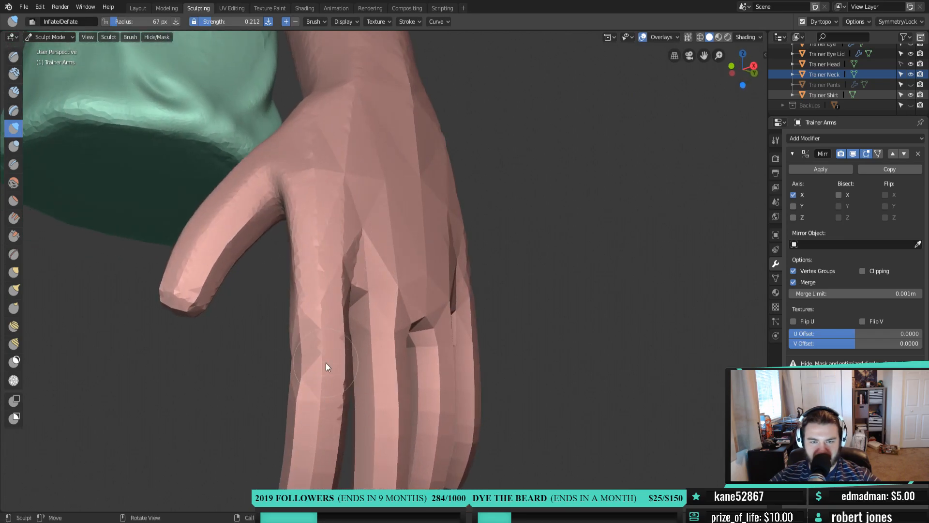
Sculpt the back and thumb side of the index finger to round its faceted edges
{"action": "middle_click_drag", "start_coordinate": [326, 367], "coordinate": [396, 237]}
{"action": "left_click_drag", "start_coordinate": [354, 306], "coordinate": [354, 306]}
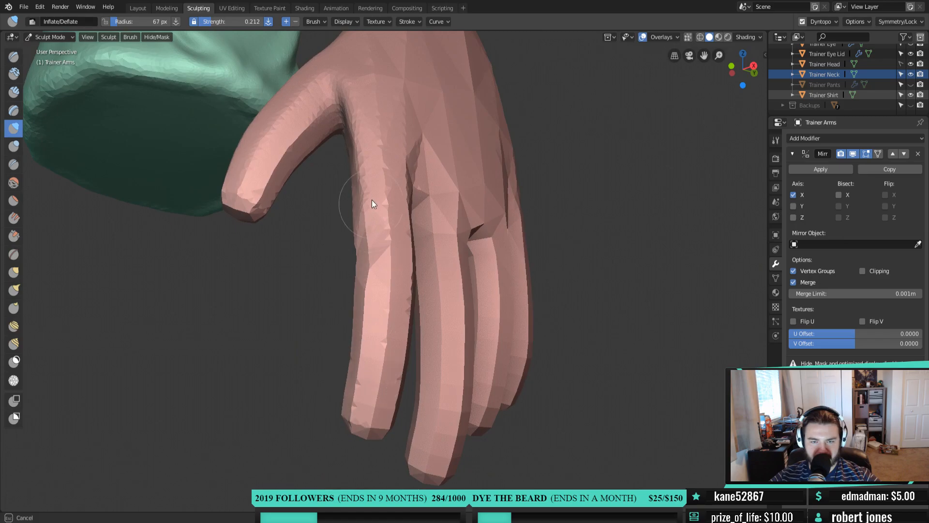
{"action": "mouse_move", "coordinate": [396, 251]}
{"action": "left_mouse_down"}
{"action": "mouse_move", "coordinate": [401, 144]}
{"action": "mouse_move", "coordinate": [402, 197]}
{"action": "left_mouse_up"}
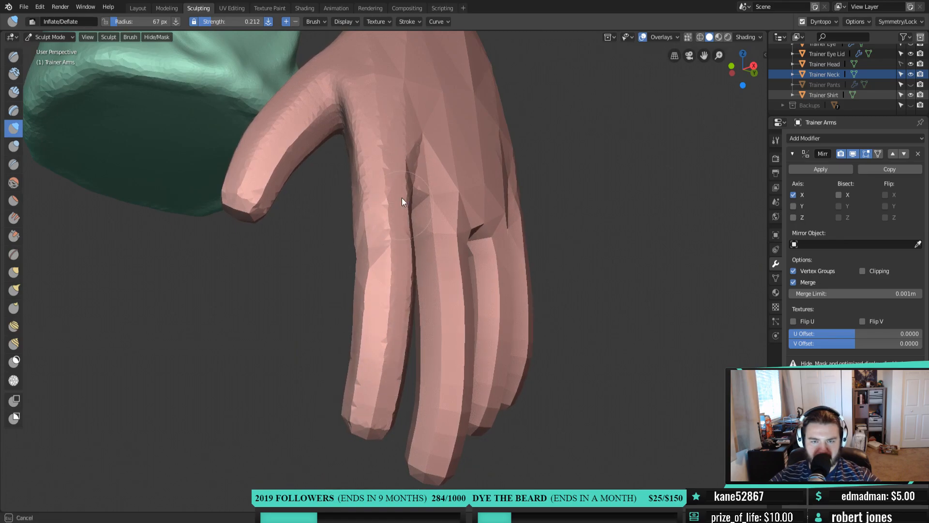
{"action": "left_click_drag", "start_coordinate": [353, 258], "coordinate": [355, 261]}
Round the palm-facing side of the index finger down to its tip
{"action": "mouse_move", "coordinate": [355, 261]}
{"action": "middle_mouse_down"}
{"action": "mouse_move", "coordinate": [384, 338]}
{"action": "mouse_move", "coordinate": [481, 333]}
{"action": "middle_mouse_up"}
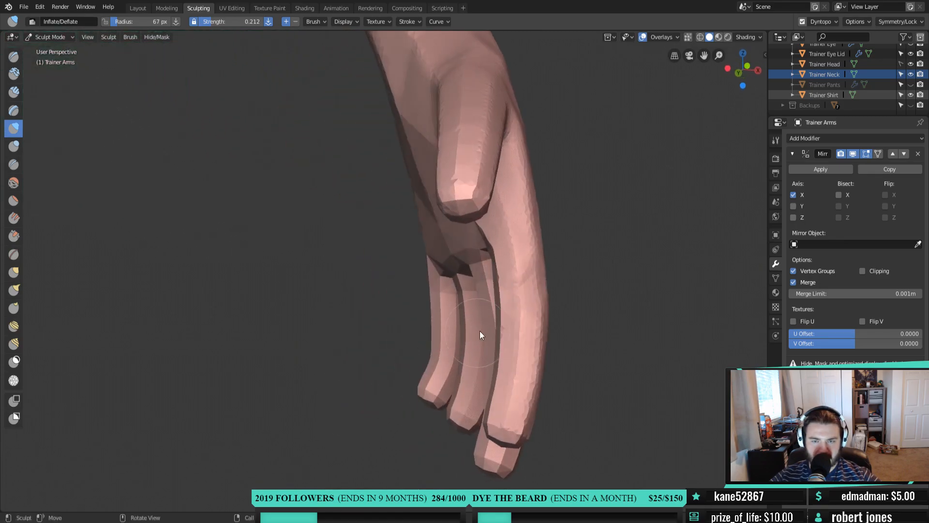
{"action": "mouse_move", "coordinate": [500, 414]}
{"action": "middle_mouse_down"}
{"action": "mouse_move", "coordinate": [568, 368]}
{"action": "mouse_move", "coordinate": [498, 294]}
{"action": "middle_mouse_up"}
{"action": "left_click_drag", "start_coordinate": [498, 295], "coordinate": [494, 391]}
{"action": "left_click_drag", "start_coordinate": [481, 340], "coordinate": [469, 229]}
Sculpt across the palm to blend its large flat facets
{"action": "left_click_drag", "start_coordinate": [451, 273], "coordinate": [419, 186]}
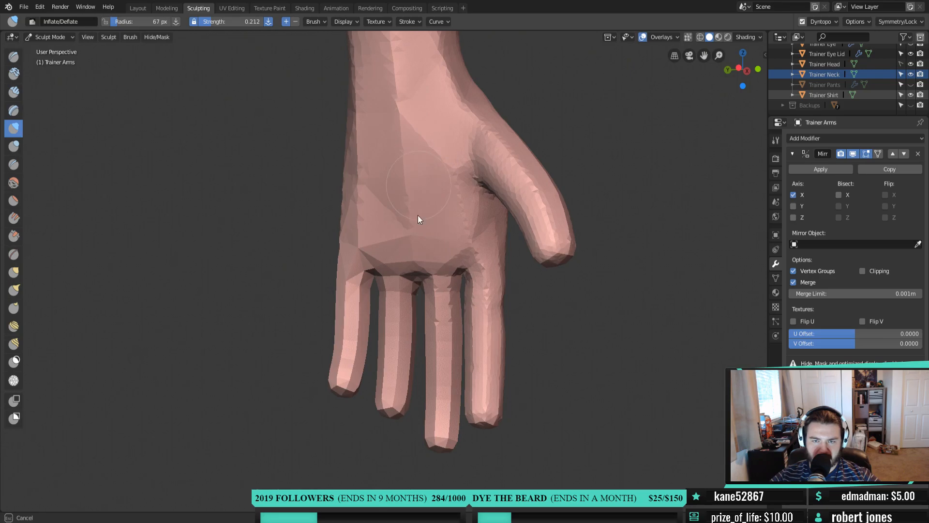
{"action": "mouse_move", "coordinate": [370, 140]}
{"action": "left_mouse_down"}
{"action": "mouse_move", "coordinate": [386, 93]}
{"action": "mouse_move", "coordinate": [351, 157]}
{"action": "left_mouse_up"}
{"action": "left_click_drag", "start_coordinate": [425, 216], "coordinate": [436, 213]}
Soften the palm edge where the middle and ring fingers join the hand
{"action": "mouse_move", "coordinate": [454, 207]}
{"action": "middle_mouse_down"}
{"action": "mouse_move", "coordinate": [395, 229]}
{"action": "mouse_move", "coordinate": [456, 250]}
{"action": "mouse_move", "coordinate": [521, 315]}
{"action": "mouse_move", "coordinate": [553, 311]}
{"action": "mouse_move", "coordinate": [506, 343]}
{"action": "middle_mouse_up"}
{"action": "scroll", "coordinate": [468, 378], "scroll_direction": "up", "scroll_amount": 1}
{"action": "scroll", "coordinate": [476, 383], "scroll_direction": "up", "scroll_amount": 1}
{"action": "middle_click_drag", "start_coordinate": [483, 387], "coordinate": [454, 266], "text": "shift"}
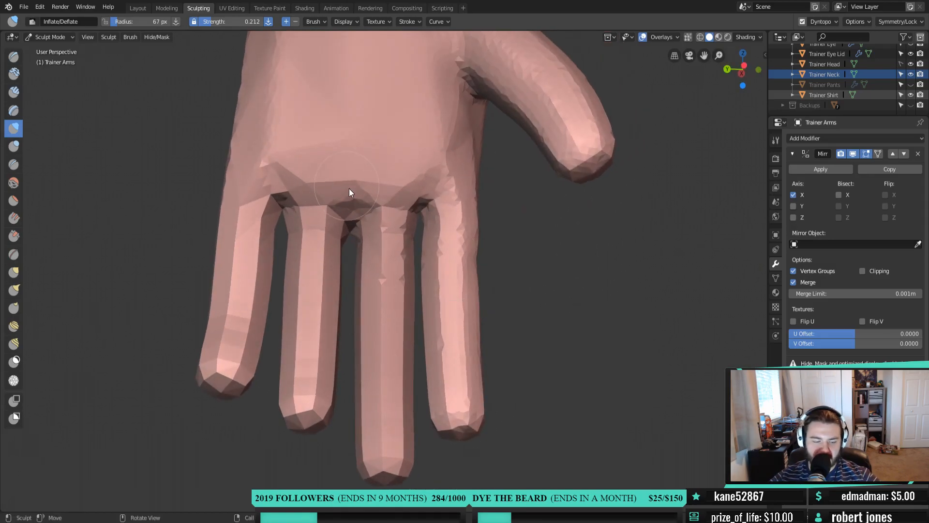
{"action": "left_click_drag", "start_coordinate": [374, 177], "coordinate": [364, 196]}
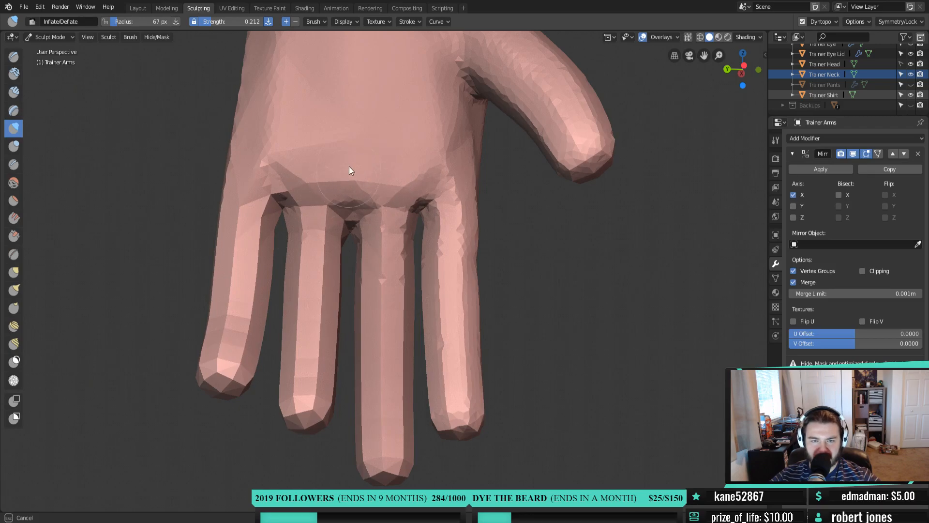
{"action": "mouse_move", "coordinate": [315, 225]}
{"action": "left_mouse_down"}
{"action": "mouse_move", "coordinate": [328, 211]}
{"action": "mouse_move", "coordinate": [390, 215]}
{"action": "mouse_move", "coordinate": [408, 239]}
{"action": "mouse_move", "coordinate": [364, 187]}
{"action": "mouse_move", "coordinate": [390, 221]}
{"action": "left_mouse_up"}
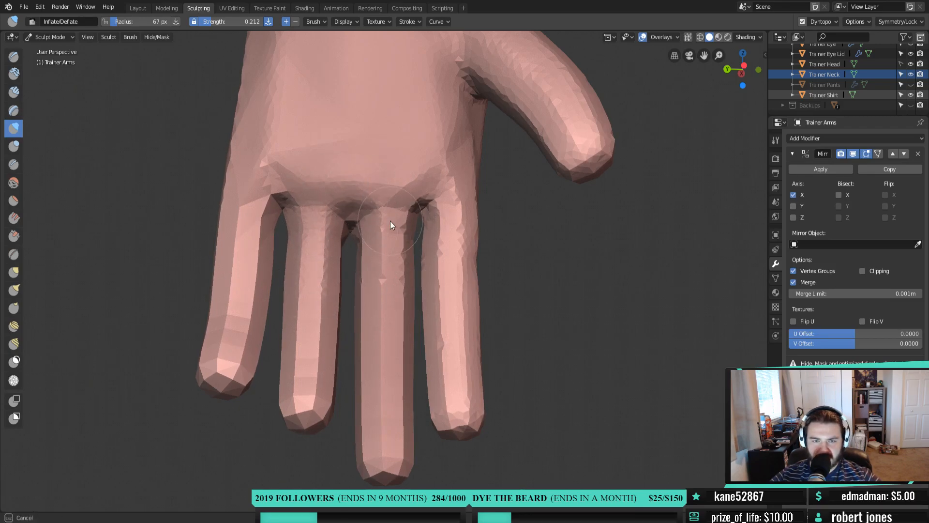
Round the palm-facing sides of the middle, ring and little fingers along their length
{"action": "mouse_move", "coordinate": [382, 389]}
{"action": "left_mouse_down"}
{"action": "mouse_move", "coordinate": [412, 333]}
{"action": "mouse_move", "coordinate": [408, 345]}
{"action": "mouse_move", "coordinate": [416, 200]}
{"action": "mouse_move", "coordinate": [399, 437]}
{"action": "left_mouse_up"}
{"action": "mouse_move", "coordinate": [384, 236]}
{"action": "left_mouse_down"}
{"action": "mouse_move", "coordinate": [368, 248]}
{"action": "mouse_move", "coordinate": [353, 428]}
{"action": "left_mouse_up"}
{"action": "mouse_move", "coordinate": [326, 199]}
{"action": "left_mouse_down"}
{"action": "mouse_move", "coordinate": [321, 406]}
{"action": "mouse_move", "coordinate": [297, 331]}
{"action": "mouse_move", "coordinate": [309, 251]}
{"action": "mouse_move", "coordinate": [313, 413]}
{"action": "left_mouse_up"}
{"action": "mouse_move", "coordinate": [258, 197]}
{"action": "left_mouse_down"}
{"action": "mouse_move", "coordinate": [234, 199]}
{"action": "mouse_move", "coordinate": [221, 324]}
{"action": "mouse_move", "coordinate": [232, 344]}
{"action": "mouse_move", "coordinate": [270, 246]}
{"action": "mouse_move", "coordinate": [213, 371]}
{"action": "mouse_move", "coordinate": [223, 236]}
{"action": "mouse_move", "coordinate": [223, 300]}
{"action": "left_mouse_up"}
Sculpt the outer side of the little finger and its join with the ring finger
{"action": "mouse_move", "coordinate": [232, 392]}
{"action": "middle_mouse_down"}
{"action": "mouse_move", "coordinate": [234, 425]}
{"action": "mouse_move", "coordinate": [135, 390]}
{"action": "mouse_move", "coordinate": [269, 378]}
{"action": "mouse_move", "coordinate": [276, 364]}
{"action": "mouse_move", "coordinate": [408, 307]}
{"action": "mouse_move", "coordinate": [400, 314]}
{"action": "mouse_move", "coordinate": [458, 312]}
{"action": "mouse_move", "coordinate": [440, 298]}
{"action": "mouse_move", "coordinate": [435, 335]}
{"action": "middle_mouse_up"}
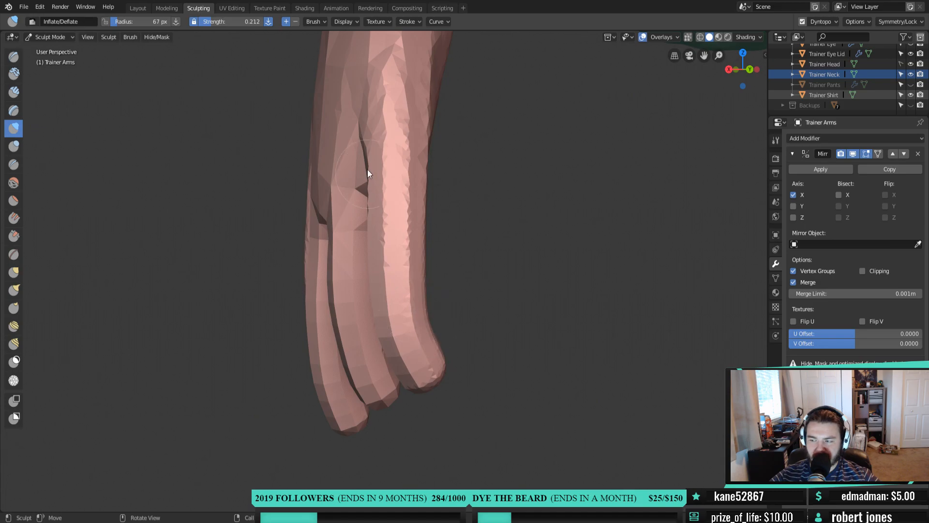
{"action": "mouse_move", "coordinate": [410, 347]}
{"action": "left_mouse_down"}
{"action": "mouse_move", "coordinate": [433, 402]}
{"action": "mouse_move", "coordinate": [405, 73]}
{"action": "mouse_move", "coordinate": [365, 152]}
{"action": "left_mouse_up"}
{"action": "middle_click_drag", "start_coordinate": [364, 149], "coordinate": [390, 172]}
{"action": "left_click_drag", "start_coordinate": [385, 203], "coordinate": [369, 230]}
{"action": "mouse_move", "coordinate": [386, 171]}
{"action": "left_mouse_down"}
{"action": "mouse_move", "coordinate": [373, 183]}
{"action": "mouse_move", "coordinate": [362, 311]}
{"action": "mouse_move", "coordinate": [388, 336]}
{"action": "left_mouse_up"}
Round the ring finger's side and the gap between the ring and middle fingers from the back of the hand
{"action": "middle_click_drag", "start_coordinate": [388, 335], "coordinate": [381, 277]}
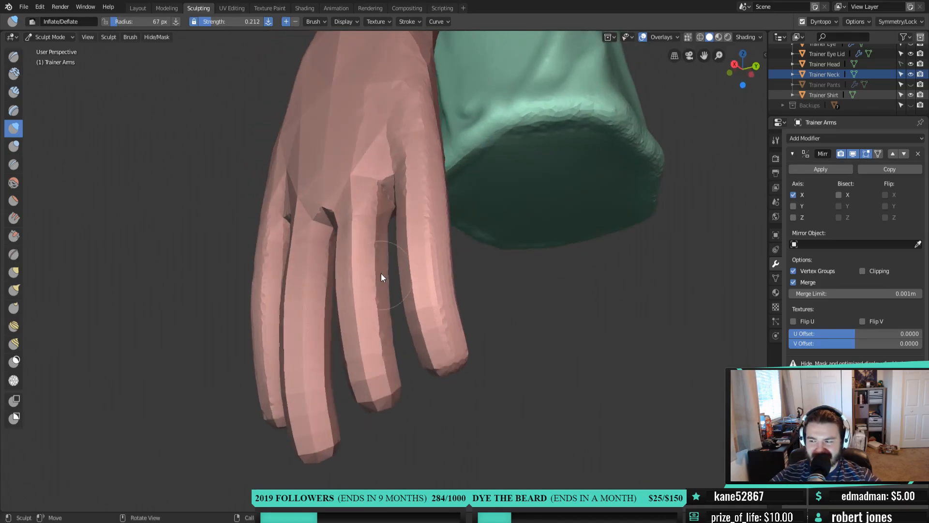
{"action": "mouse_move", "coordinate": [361, 253]}
{"action": "left_mouse_down"}
{"action": "mouse_move", "coordinate": [375, 390]}
{"action": "mouse_move", "coordinate": [377, 352]}
{"action": "mouse_move", "coordinate": [385, 377]}
{"action": "mouse_move", "coordinate": [385, 171]}
{"action": "mouse_move", "coordinate": [371, 304]}
{"action": "mouse_move", "coordinate": [367, 132]}
{"action": "mouse_move", "coordinate": [370, 140]}
{"action": "left_mouse_up"}
{"action": "mouse_move", "coordinate": [370, 140]}
{"action": "middle_mouse_down"}
{"action": "mouse_move", "coordinate": [388, 194]}
{"action": "mouse_move", "coordinate": [373, 168]}
{"action": "middle_mouse_up"}
{"action": "left_click_drag", "start_coordinate": [373, 169], "coordinate": [343, 177]}
{"action": "mouse_move", "coordinate": [349, 217]}
{"action": "left_mouse_down"}
{"action": "mouse_move", "coordinate": [353, 206]}
{"action": "mouse_move", "coordinate": [340, 198]}
{"action": "mouse_move", "coordinate": [363, 205]}
{"action": "mouse_move", "coordinate": [385, 128]}
{"action": "mouse_move", "coordinate": [378, 89]}
{"action": "mouse_move", "coordinate": [341, 42]}
{"action": "mouse_move", "coordinate": [278, 47]}
{"action": "left_mouse_up"}
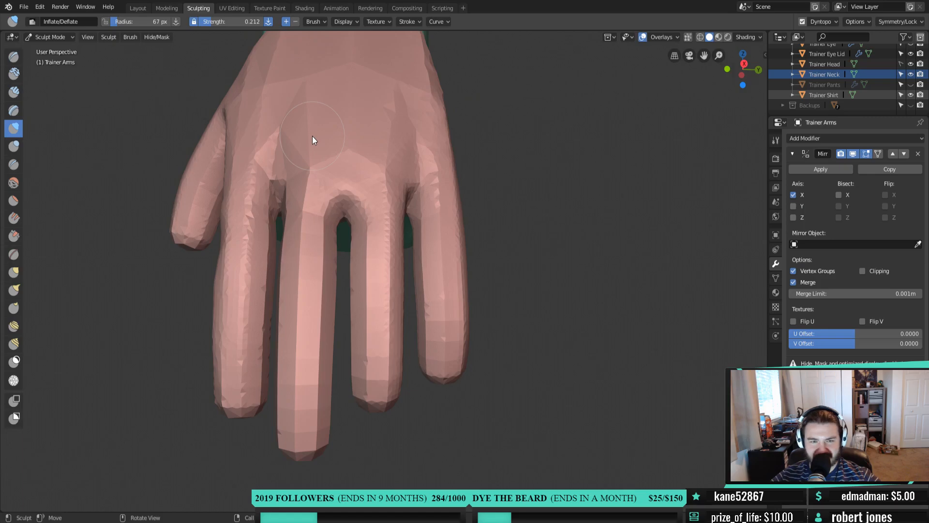
Set the brush radius to 83 px and smooth the facets across the back of the hand
{"action": "middle_click_drag", "start_coordinate": [381, 230], "coordinate": [404, 263]}
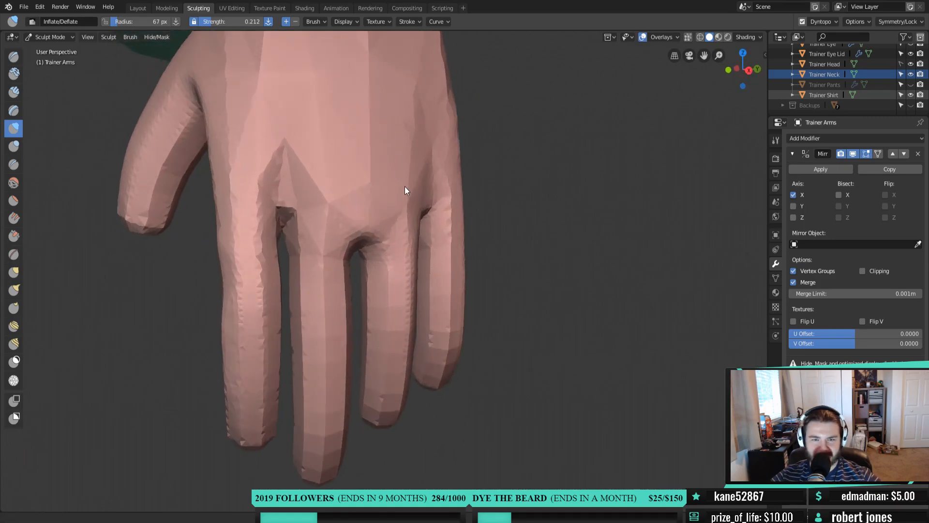
{"action": "middle_click_drag", "start_coordinate": [404, 176], "coordinate": [418, 329], "text": "shift"}
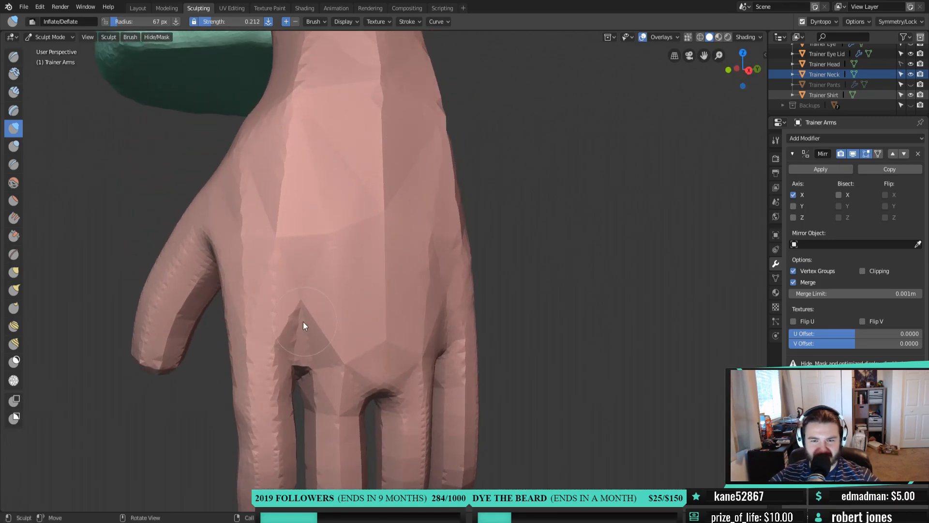
{"action": "middle_click_drag", "start_coordinate": [302, 322], "coordinate": [370, 250]}
{"action": "key", "text": "f"}
{"action": "left_click", "coordinate": [357, 236]}
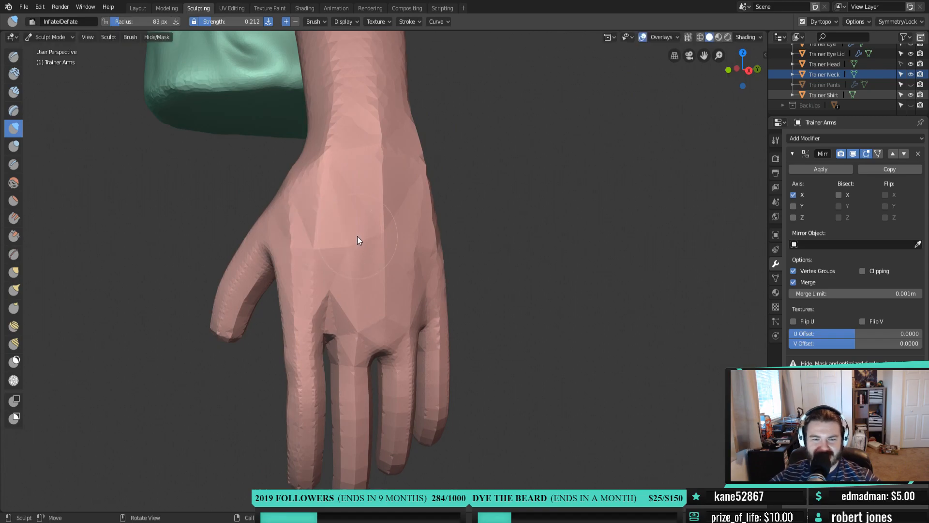
{"action": "mouse_move", "coordinate": [352, 156]}
{"action": "left_mouse_down", "text": "shift"}
{"action": "mouse_move", "coordinate": [336, 293]}
{"action": "mouse_move", "coordinate": [390, 149]}
{"action": "mouse_move", "coordinate": [412, 126]}
{"action": "mouse_move", "coordinate": [390, 126]}
{"action": "mouse_move", "coordinate": [378, 160]}
{"action": "left_mouse_up", "text": "shift"}
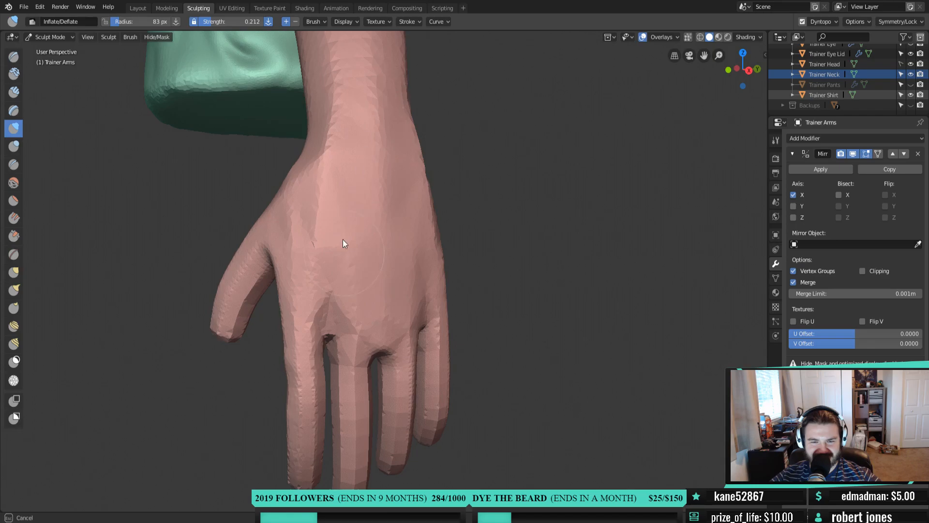
{"action": "left_click_drag", "start_coordinate": [317, 265], "coordinate": [326, 291], "text": "shift"}
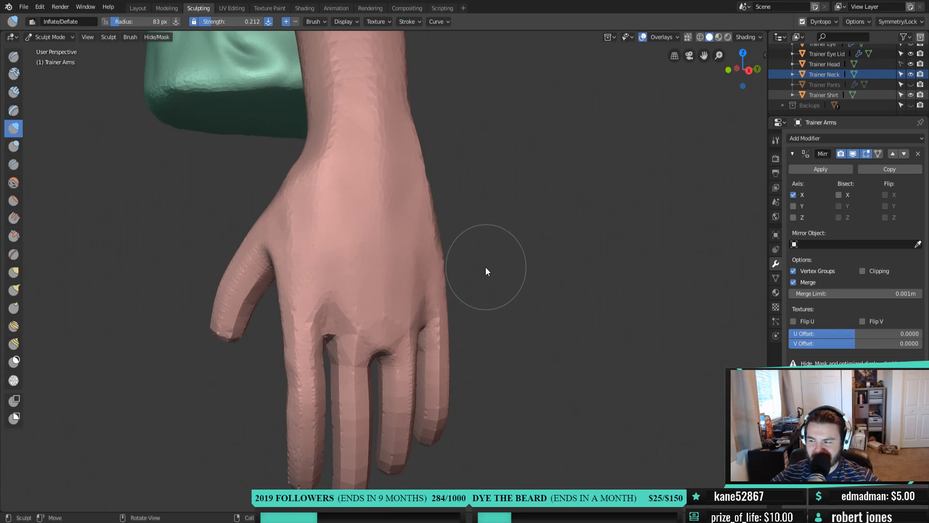
Set the brush radius to 61 px and round the web between the index and middle fingers
{"action": "key", "text": "f"}
{"action": "left_click", "coordinate": [452, 265]}
{"action": "middle_click_drag", "start_coordinate": [452, 265], "coordinate": [453, 207]}
{"action": "scroll", "coordinate": [454, 208], "scroll_direction": "up", "scroll_amount": 3}
{"action": "middle_click_drag", "start_coordinate": [417, 318], "coordinate": [463, 205], "text": "shift"}
{"action": "scroll", "coordinate": [476, 192], "scroll_direction": "down", "scroll_amount": 1}
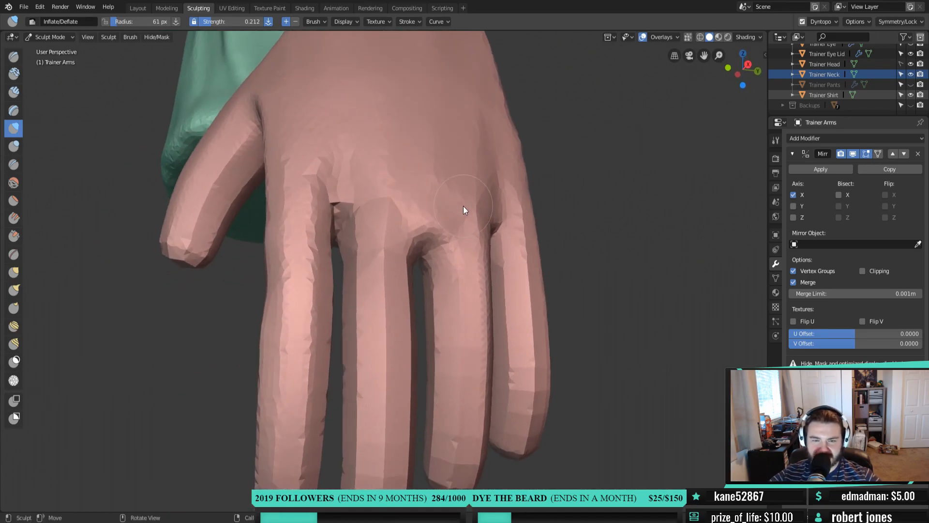
{"action": "left_click_drag", "start_coordinate": [345, 176], "coordinate": [349, 190]}
{"action": "middle_click_drag", "start_coordinate": [349, 195], "coordinate": [349, 207]}
{"action": "left_click_drag", "start_coordinate": [299, 193], "coordinate": [302, 187]}
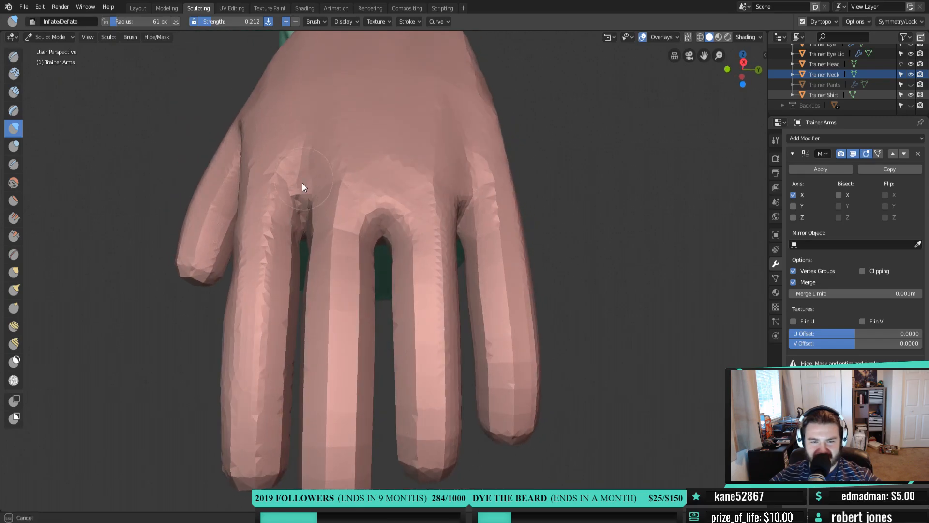
{"action": "mouse_move", "coordinate": [290, 224]}
{"action": "left_mouse_down"}
{"action": "mouse_move", "coordinate": [301, 188]}
{"action": "mouse_move", "coordinate": [294, 224]}
{"action": "mouse_move", "coordinate": [312, 183]}
{"action": "mouse_move", "coordinate": [307, 229]}
{"action": "mouse_move", "coordinate": [300, 217]}
{"action": "mouse_move", "coordinate": [298, 186]}
{"action": "mouse_move", "coordinate": [319, 250]}
{"action": "left_mouse_up"}
Sculpt the backs of the middle, ring and little fingers from the knuckles to the tips
{"action": "mouse_move", "coordinate": [375, 268]}
{"action": "middle_mouse_down"}
{"action": "mouse_move", "coordinate": [394, 286]}
{"action": "mouse_move", "coordinate": [373, 228]}
{"action": "middle_mouse_up"}
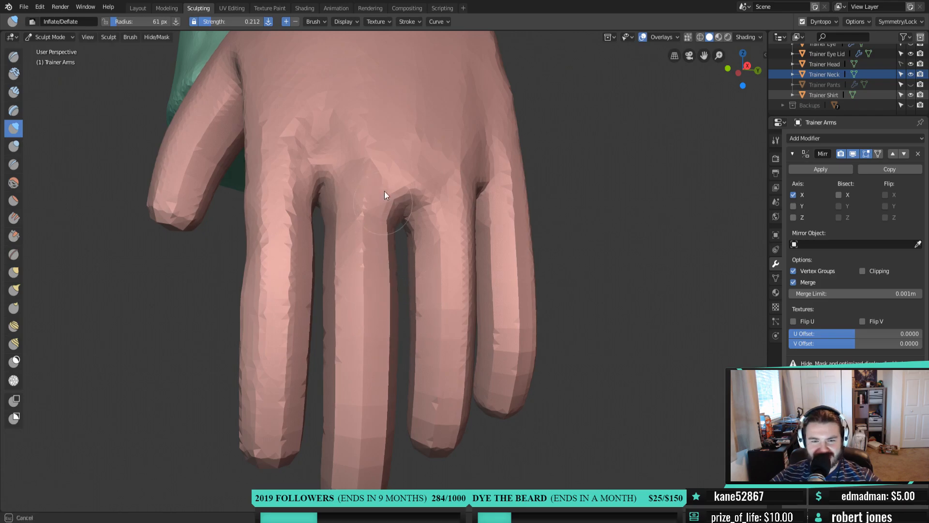
{"action": "middle_click_drag", "start_coordinate": [346, 283], "coordinate": [388, 216]}
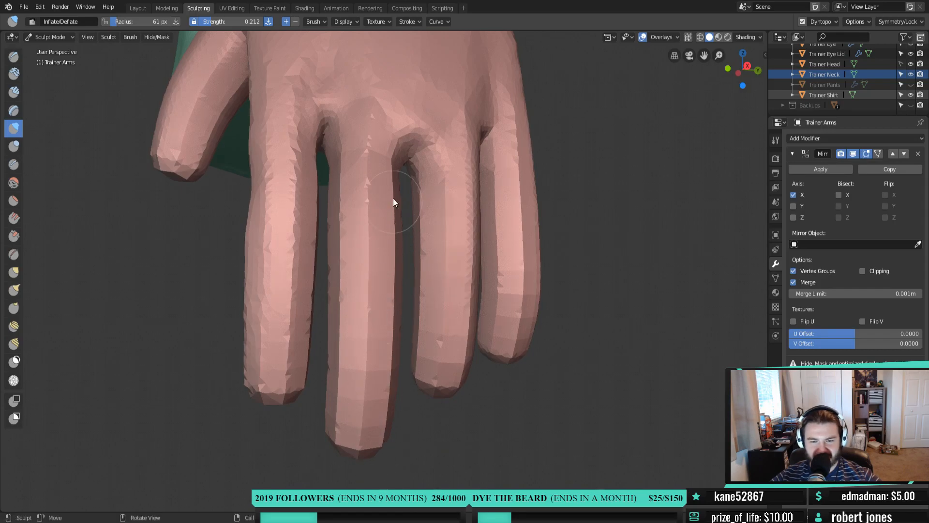
{"action": "mouse_move", "coordinate": [387, 306]}
{"action": "left_mouse_down"}
{"action": "mouse_move", "coordinate": [386, 205]}
{"action": "mouse_move", "coordinate": [354, 423]}
{"action": "mouse_move", "coordinate": [386, 82]}
{"action": "mouse_move", "coordinate": [349, 186]}
{"action": "mouse_move", "coordinate": [335, 356]}
{"action": "left_mouse_up"}
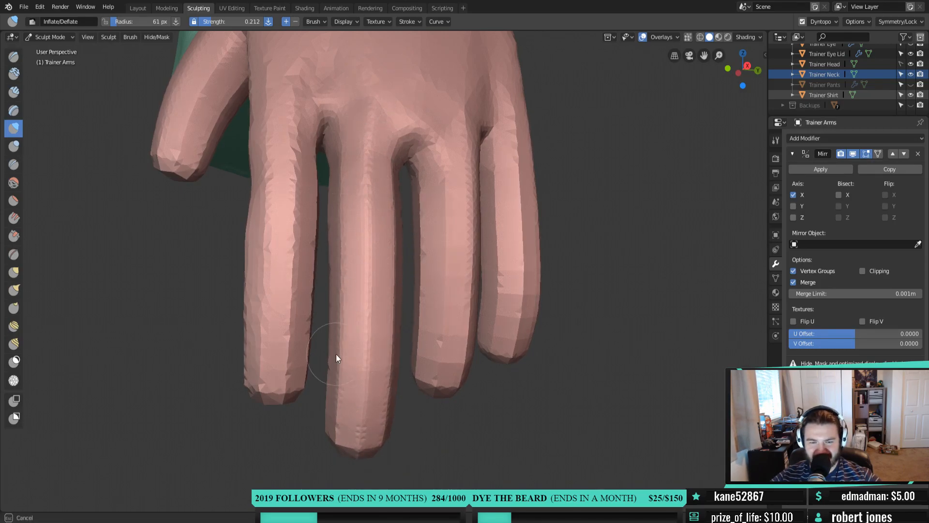
{"action": "middle_click_drag", "start_coordinate": [457, 326], "coordinate": [391, 230]}
{"action": "mouse_move", "coordinate": [371, 224]}
{"action": "left_mouse_down"}
{"action": "mouse_move", "coordinate": [352, 158]}
{"action": "mouse_move", "coordinate": [353, 318]}
{"action": "left_mouse_up"}
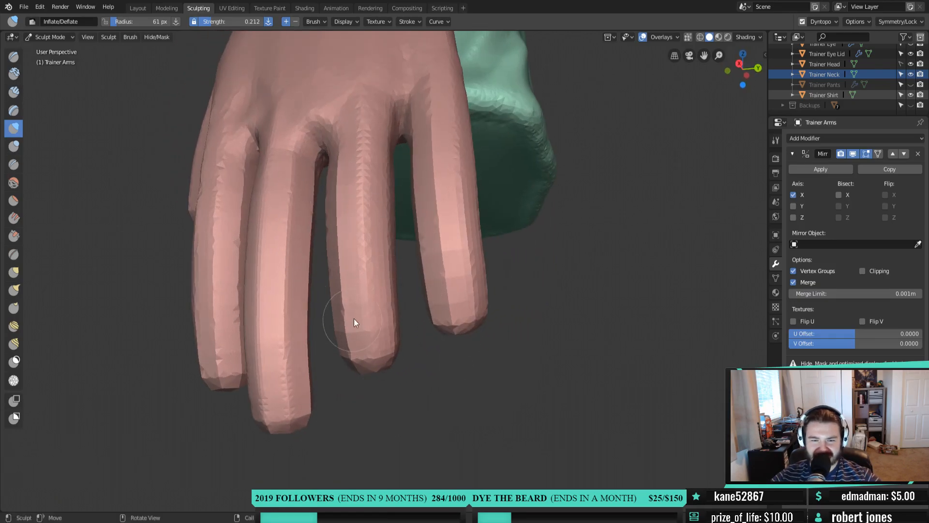
{"action": "middle_click_drag", "start_coordinate": [372, 259], "coordinate": [399, 264]}
{"action": "mouse_move", "coordinate": [399, 264]}
{"action": "left_mouse_down"}
{"action": "mouse_move", "coordinate": [420, 158]}
{"action": "mouse_move", "coordinate": [410, 397]}
{"action": "mouse_move", "coordinate": [396, 255]}
{"action": "mouse_move", "coordinate": [433, 397]}
{"action": "mouse_move", "coordinate": [434, 116]}
{"action": "left_mouse_up"}
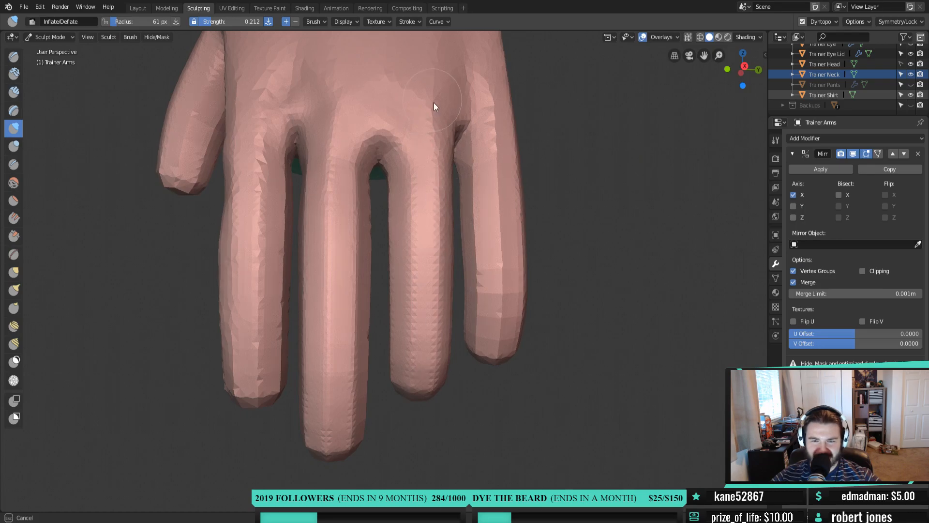
{"action": "mouse_move", "coordinate": [489, 103]}
{"action": "left_mouse_down"}
{"action": "mouse_move", "coordinate": [491, 210]}
{"action": "mouse_move", "coordinate": [513, 296]}
{"action": "left_mouse_up"}
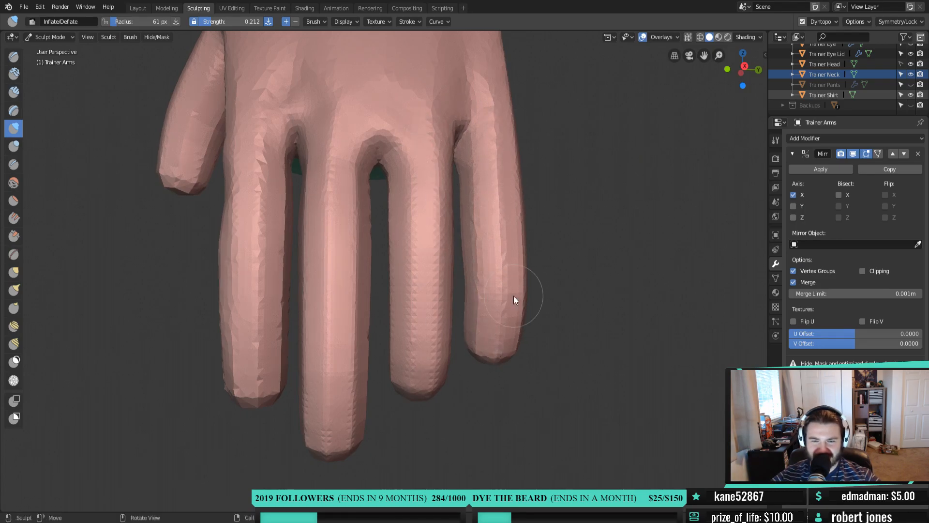
Round the blocky tip of the thumb and check the whole hand and forearm
{"action": "scroll", "coordinate": [513, 296], "scroll_direction": "down", "scroll_amount": 5}
{"action": "middle_click_drag", "start_coordinate": [413, 295], "coordinate": [419, 270]}
{"action": "scroll", "coordinate": [451, 263], "scroll_direction": "up", "scroll_amount": 8}
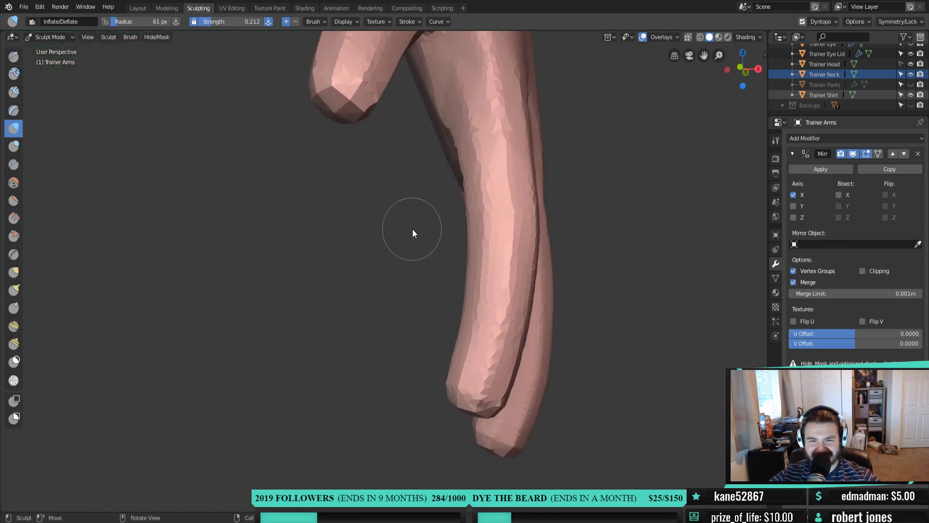
{"action": "middle_click_drag", "start_coordinate": [457, 338], "coordinate": [427, 232]}
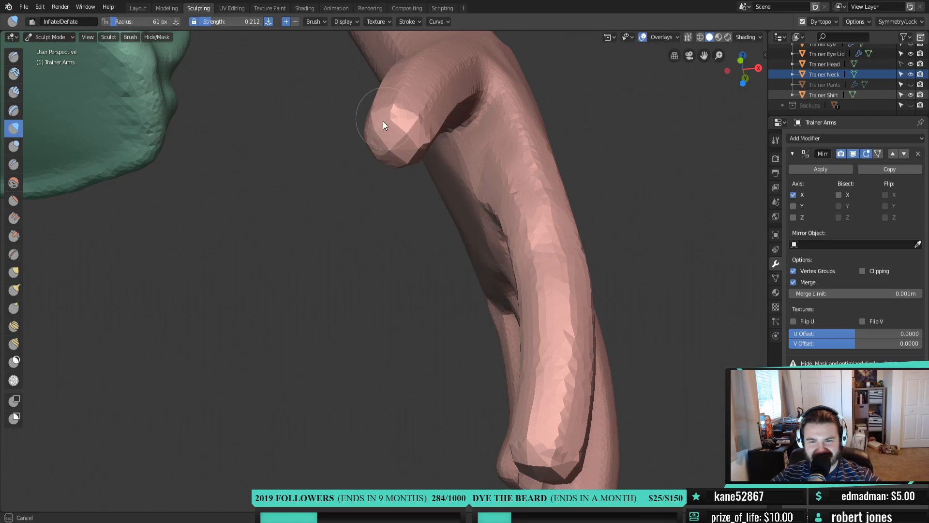
{"action": "mouse_move", "coordinate": [417, 139]}
{"action": "left_mouse_down"}
{"action": "mouse_move", "coordinate": [408, 98]}
{"action": "mouse_move", "coordinate": [423, 95]}
{"action": "mouse_move", "coordinate": [402, 115]}
{"action": "mouse_move", "coordinate": [417, 124]}
{"action": "mouse_move", "coordinate": [440, 108]}
{"action": "left_mouse_up"}
{"action": "scroll", "coordinate": [483, 148], "scroll_direction": "down", "scroll_amount": 5}
{"action": "middle_click_drag", "start_coordinate": [483, 148], "coordinate": [331, 232]}
{"action": "scroll", "coordinate": [425, 205], "scroll_direction": "down", "scroll_amount": 4}
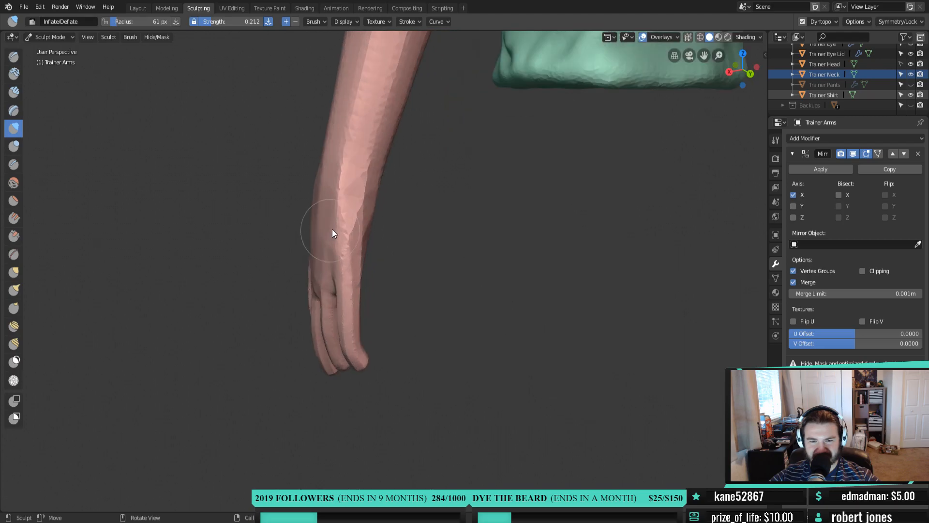
Smooth the facets along the outer side of the arm from the sleeve to the wrist with the Inflate brush
{"action": "scroll", "coordinate": [401, 298], "scroll_direction": "up", "scroll_amount": 2}
{"action": "mouse_move", "coordinate": [460, 112]}
{"action": "left_mouse_down"}
{"action": "mouse_move", "coordinate": [388, 283]}
{"action": "mouse_move", "coordinate": [398, 324]}
{"action": "mouse_move", "coordinate": [392, 315]}
{"action": "mouse_move", "coordinate": [429, 190]}
{"action": "mouse_move", "coordinate": [394, 311]}
{"action": "mouse_move", "coordinate": [431, 58]}
{"action": "mouse_move", "coordinate": [361, 304]}
{"action": "mouse_move", "coordinate": [409, 194]}
{"action": "left_mouse_up"}
{"action": "middle_click_drag", "start_coordinate": [409, 193], "coordinate": [474, 173]}
{"action": "scroll", "coordinate": [473, 173], "scroll_direction": "up", "scroll_amount": 2}
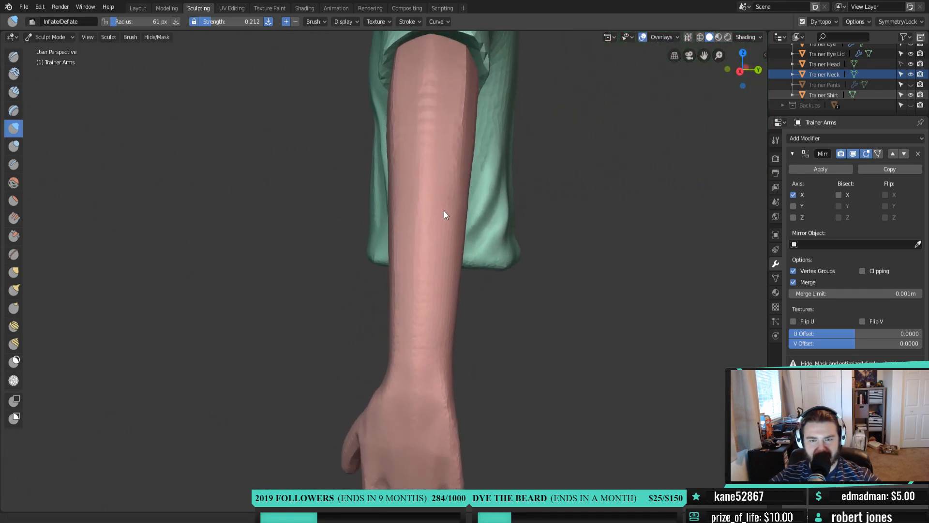
{"action": "mouse_move", "coordinate": [425, 343]}
{"action": "left_mouse_down"}
{"action": "mouse_move", "coordinate": [419, 357]}
{"action": "mouse_move", "coordinate": [418, 109]}
{"action": "mouse_move", "coordinate": [402, 342]}
{"action": "mouse_move", "coordinate": [425, 290]}
{"action": "left_mouse_up"}
{"action": "middle_click_drag", "start_coordinate": [430, 285], "coordinate": [421, 251]}
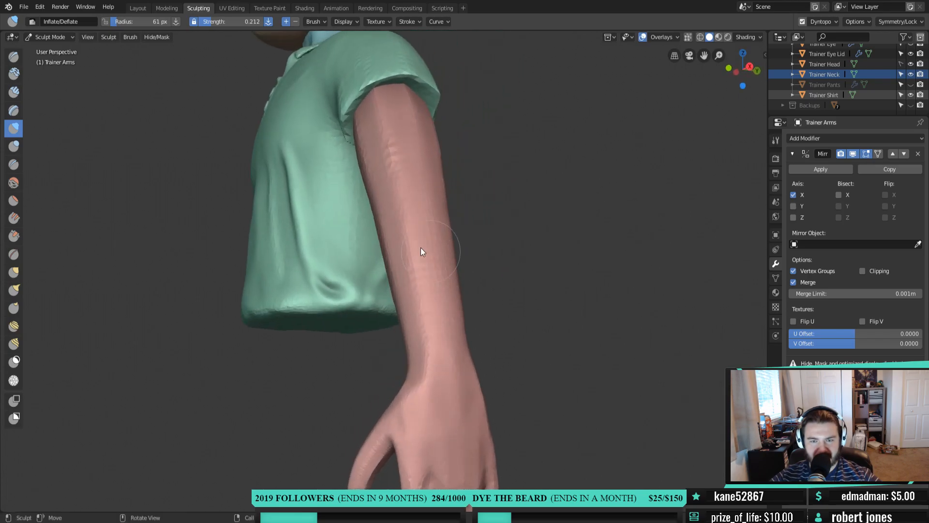
Round the thumb side of the forearm down to the wrist
{"action": "left_click_drag", "start_coordinate": [394, 243], "coordinate": [434, 369]}
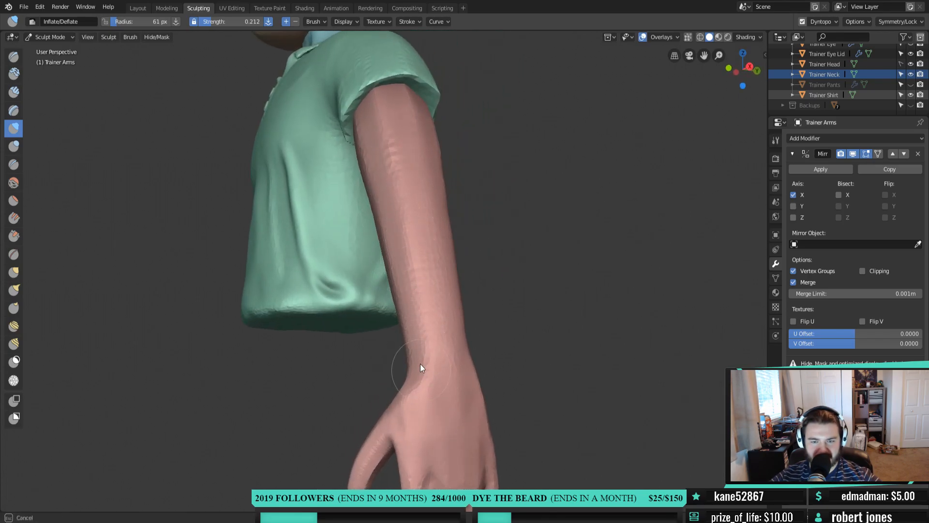
{"action": "left_click_drag", "start_coordinate": [402, 331], "coordinate": [404, 329]}
{"action": "mouse_move", "coordinate": [403, 329]}
{"action": "middle_mouse_down"}
{"action": "mouse_move", "coordinate": [468, 287]}
{"action": "mouse_move", "coordinate": [485, 324]}
{"action": "mouse_move", "coordinate": [462, 305]}
{"action": "mouse_move", "coordinate": [459, 319]}
{"action": "mouse_move", "coordinate": [438, 324]}
{"action": "middle_mouse_up"}
{"action": "left_click_drag", "start_coordinate": [438, 324], "coordinate": [436, 324]}
{"action": "mouse_move", "coordinate": [404, 195]}
{"action": "left_mouse_down"}
{"action": "mouse_move", "coordinate": [367, 128]}
{"action": "mouse_move", "coordinate": [382, 81]}
{"action": "mouse_move", "coordinate": [358, 124]}
{"action": "mouse_move", "coordinate": [359, 149]}
{"action": "mouse_move", "coordinate": [431, 290]}
{"action": "mouse_move", "coordinate": [417, 296]}
{"action": "left_mouse_up"}
Smooth the outer and rear surfaces of the upper arm and forearm down to the wrist
{"action": "mouse_move", "coordinate": [465, 247]}
{"action": "middle_mouse_down"}
{"action": "mouse_move", "coordinate": [442, 222]}
{"action": "mouse_move", "coordinate": [465, 141]}
{"action": "mouse_move", "coordinate": [425, 199]}
{"action": "middle_mouse_up"}
{"action": "mouse_move", "coordinate": [425, 199]}
{"action": "left_mouse_down"}
{"action": "mouse_move", "coordinate": [367, 112]}
{"action": "mouse_move", "coordinate": [431, 273]}
{"action": "mouse_move", "coordinate": [376, 186]}
{"action": "mouse_move", "coordinate": [420, 128]}
{"action": "mouse_move", "coordinate": [425, 141]}
{"action": "left_mouse_up"}
{"action": "middle_click_drag", "start_coordinate": [480, 198], "coordinate": [406, 163]}
{"action": "mouse_move", "coordinate": [411, 163]}
{"action": "left_mouse_down"}
{"action": "mouse_move", "coordinate": [426, 167]}
{"action": "mouse_move", "coordinate": [440, 247]}
{"action": "mouse_move", "coordinate": [409, 205]}
{"action": "mouse_move", "coordinate": [461, 279]}
{"action": "left_mouse_up"}
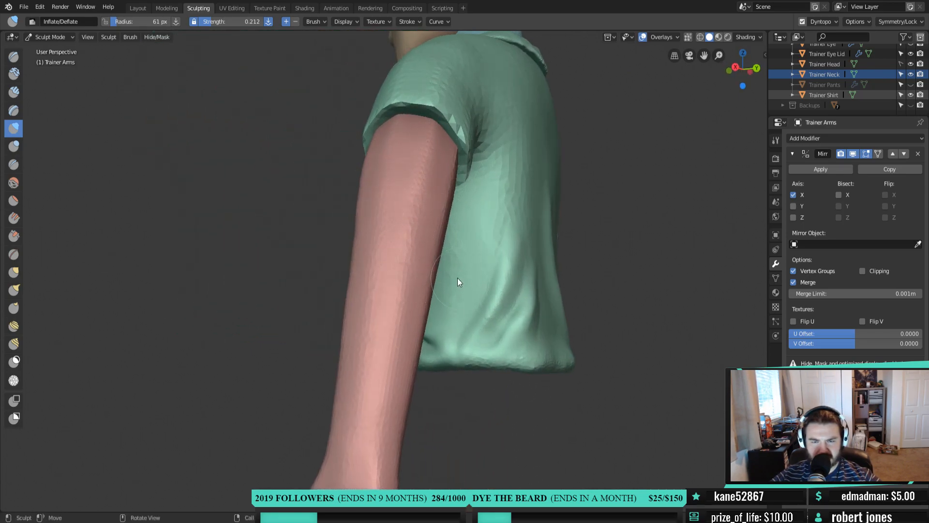
{"action": "middle_click_drag", "start_coordinate": [461, 279], "coordinate": [357, 248]}
{"action": "mouse_move", "coordinate": [357, 247]}
{"action": "left_mouse_down"}
{"action": "mouse_move", "coordinate": [415, 145]}
{"action": "mouse_move", "coordinate": [374, 223]}
{"action": "mouse_move", "coordinate": [380, 269]}
{"action": "mouse_move", "coordinate": [344, 290]}
{"action": "mouse_move", "coordinate": [321, 368]}
{"action": "mouse_move", "coordinate": [319, 426]}
{"action": "left_mouse_up"}
{"action": "left_click_drag", "start_coordinate": [314, 473], "coordinate": [315, 471]}
Carve a crease across the inside of the elbow with the Crease brush at a 46 px radius
{"action": "mouse_move", "coordinate": [314, 472]}
{"action": "middle_mouse_down"}
{"action": "mouse_move", "coordinate": [390, 342]}
{"action": "mouse_move", "coordinate": [244, 353]}
{"action": "mouse_move", "coordinate": [365, 318]}
{"action": "mouse_move", "coordinate": [456, 370]}
{"action": "mouse_move", "coordinate": [338, 366]}
{"action": "mouse_move", "coordinate": [385, 380]}
{"action": "mouse_move", "coordinate": [328, 376]}
{"action": "mouse_move", "coordinate": [451, 387]}
{"action": "mouse_move", "coordinate": [437, 366]}
{"action": "middle_mouse_up"}
{"action": "scroll", "coordinate": [351, 313], "scroll_direction": "down", "scroll_amount": 4}
{"action": "scroll", "coordinate": [387, 379], "scroll_direction": "up", "scroll_amount": 2}
{"action": "scroll", "coordinate": [425, 381], "scroll_direction": "up", "scroll_amount": 2}
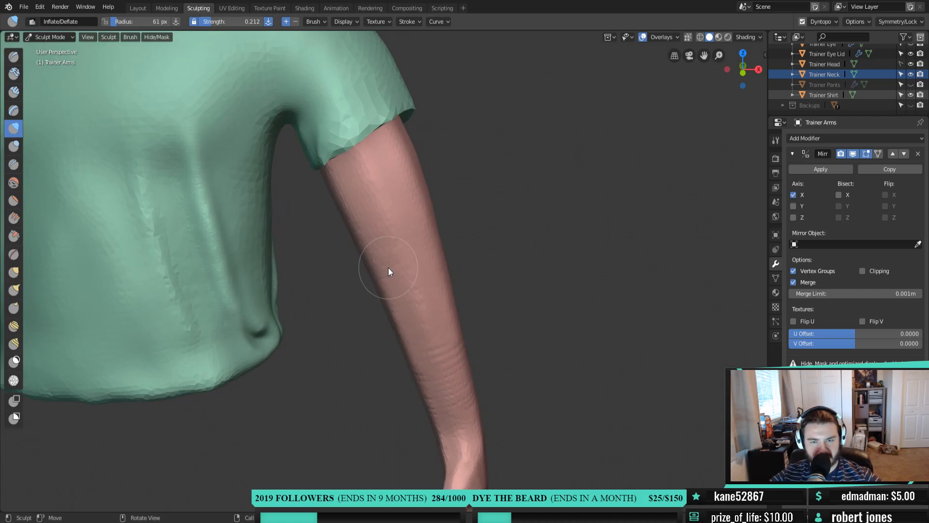
{"action": "middle_click_drag", "start_coordinate": [388, 268], "coordinate": [408, 281]}
{"action": "key", "text": "shift+f"}
{"action": "left_click", "coordinate": [406, 284]}
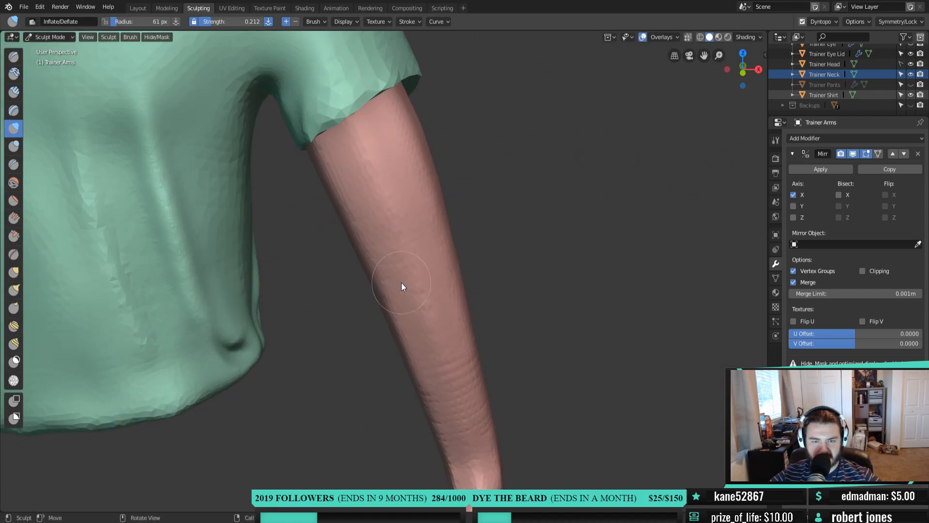
{"action": "key", "text": "shift+c"}
{"action": "mouse_move", "coordinate": [406, 282]}
{"action": "middle_mouse_down"}
{"action": "mouse_move", "coordinate": [409, 274]}
{"action": "mouse_move", "coordinate": [376, 271]}
{"action": "mouse_move", "coordinate": [300, 276]}
{"action": "mouse_move", "coordinate": [399, 283]}
{"action": "mouse_move", "coordinate": [376, 283]}
{"action": "middle_mouse_up"}
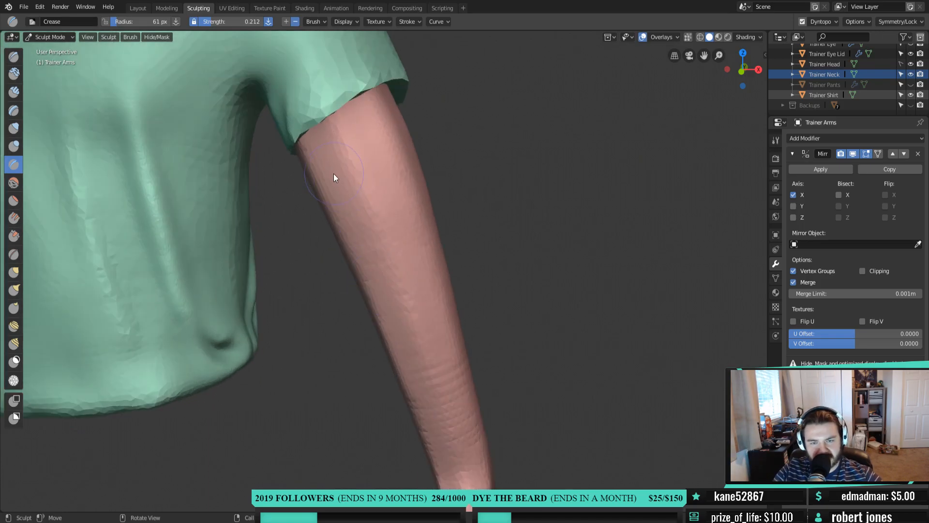
{"action": "key", "text": "f"}
{"action": "left_click", "coordinate": [410, 259]}
{"action": "left_click_drag", "start_coordinate": [411, 260], "coordinate": [419, 258]}
{"action": "mouse_move", "coordinate": [421, 256]}
{"action": "left_mouse_down"}
{"action": "mouse_move", "coordinate": [375, 278]}
{"action": "mouse_move", "coordinate": [429, 255]}
{"action": "mouse_move", "coordinate": [377, 274]}
{"action": "left_mouse_up"}
{"action": "mouse_move", "coordinate": [377, 274]}
{"action": "middle_mouse_down"}
{"action": "mouse_move", "coordinate": [392, 245]}
{"action": "mouse_move", "coordinate": [306, 248]}
{"action": "mouse_move", "coordinate": [414, 239]}
{"action": "mouse_move", "coordinate": [400, 243]}
{"action": "mouse_move", "coordinate": [414, 218]}
{"action": "mouse_move", "coordinate": [409, 276]}
{"action": "mouse_move", "coordinate": [437, 282]}
{"action": "mouse_move", "coordinate": [423, 297]}
{"action": "middle_mouse_up"}
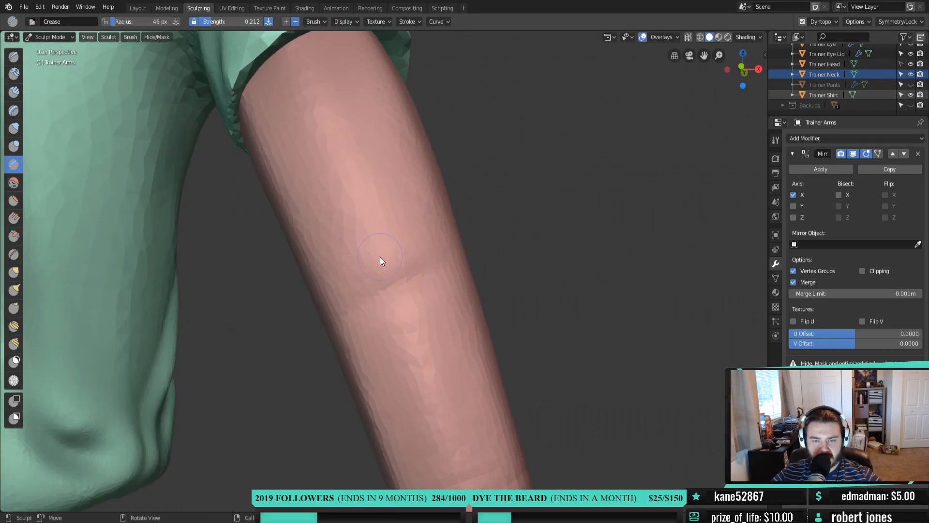
Deepen and extend the inner elbow crease with more strokes across the arm
{"action": "middle_click_drag", "start_coordinate": [376, 257], "coordinate": [438, 317]}
{"action": "left_click_drag", "start_coordinate": [356, 313], "coordinate": [435, 275]}
{"action": "mouse_move", "coordinate": [358, 310]}
{"action": "left_mouse_down"}
{"action": "mouse_move", "coordinate": [437, 272]}
{"action": "mouse_move", "coordinate": [344, 312]}
{"action": "mouse_move", "coordinate": [449, 268]}
{"action": "left_mouse_up"}
{"action": "mouse_move", "coordinate": [449, 269]}
{"action": "middle_mouse_down"}
{"action": "mouse_move", "coordinate": [399, 284]}
{"action": "mouse_move", "coordinate": [454, 272]}
{"action": "middle_mouse_up"}
{"action": "left_click_drag", "start_coordinate": [457, 272], "coordinate": [356, 291]}
Build up the elbow point on the back of the arm with the Blob brush at a 68 px radius and blend it in
{"action": "mouse_move", "coordinate": [356, 291]}
{"action": "middle_mouse_down"}
{"action": "mouse_move", "coordinate": [392, 305]}
{"action": "mouse_move", "coordinate": [354, 299]}
{"action": "mouse_move", "coordinate": [469, 324]}
{"action": "mouse_move", "coordinate": [585, 321]}
{"action": "mouse_move", "coordinate": [426, 325]}
{"action": "mouse_move", "coordinate": [400, 306]}
{"action": "middle_mouse_up"}
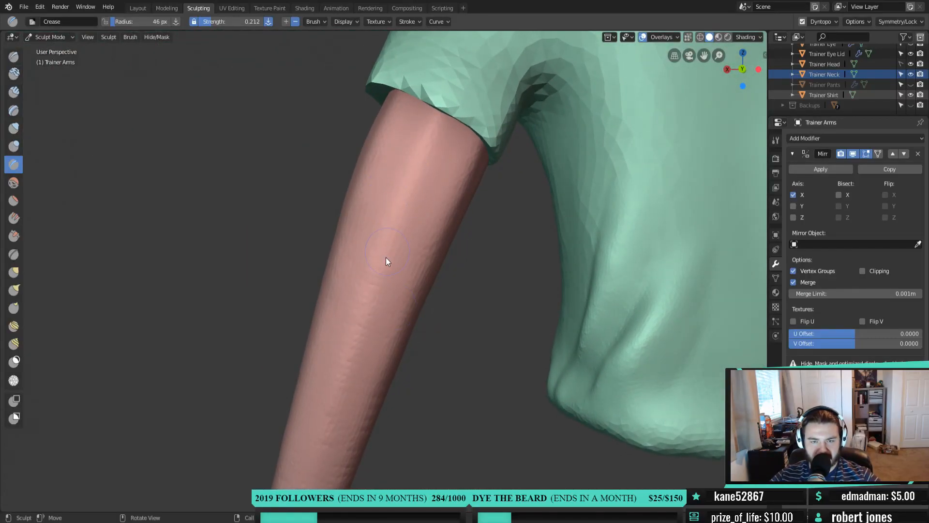
{"action": "key", "text": "i"}
{"action": "mouse_move", "coordinate": [370, 284]}
{"action": "left_mouse_down"}
{"action": "mouse_move", "coordinate": [370, 266]}
{"action": "mouse_move", "coordinate": [369, 275]}
{"action": "left_mouse_up"}
{"action": "key", "text": "shift+space"}
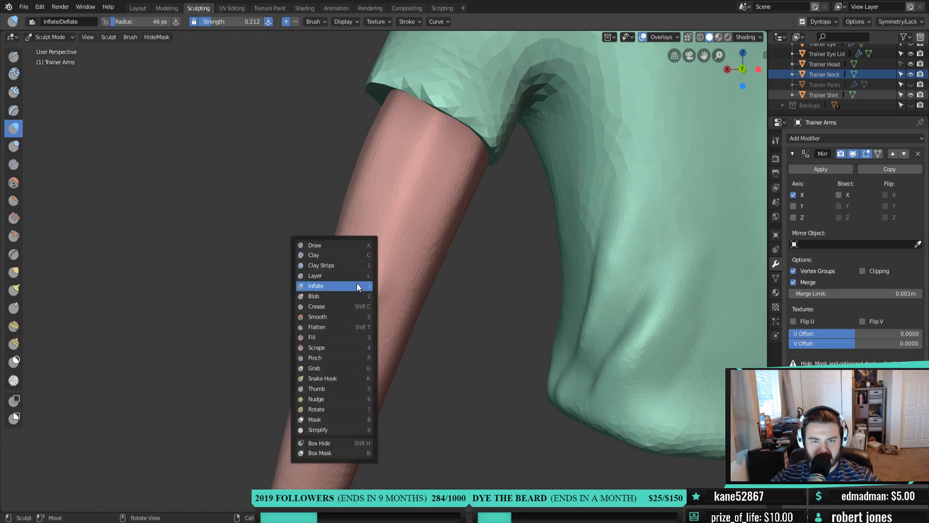
{"action": "left_click", "coordinate": [343, 297]}
{"action": "key", "text": "shift+space"}
{"action": "key", "text": "f"}
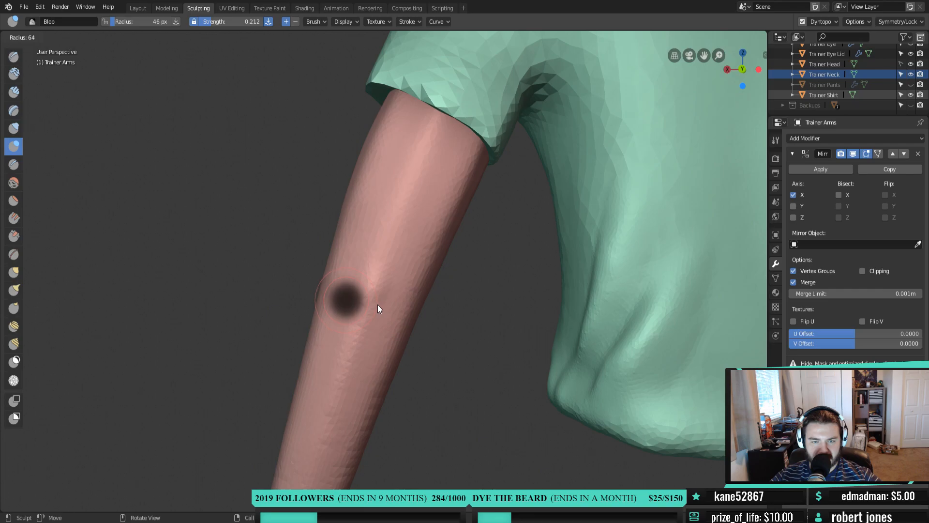
{"action": "left_click", "coordinate": [364, 293]}
{"action": "left_click_drag", "start_coordinate": [371, 282], "coordinate": [366, 291]}
{"action": "left_click", "coordinate": [353, 305]}
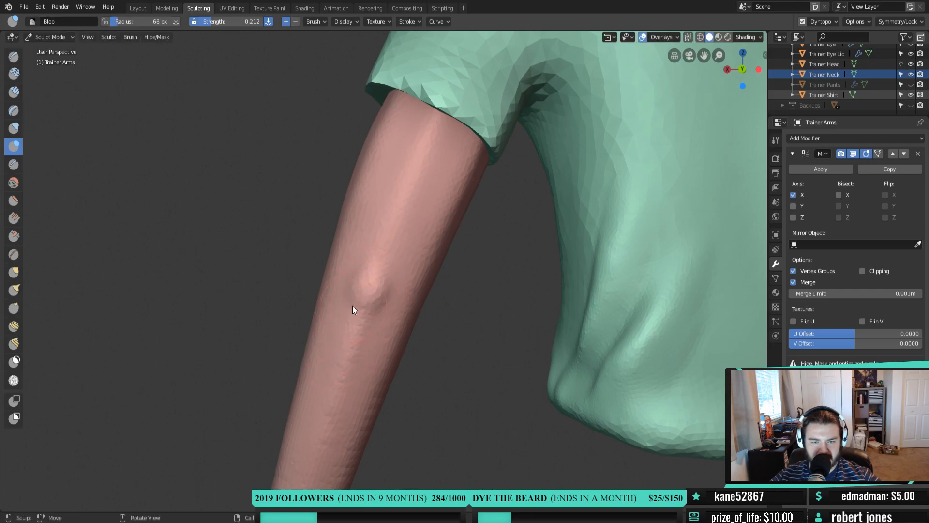
{"action": "left_click_drag", "start_coordinate": [349, 375], "coordinate": [352, 387]}
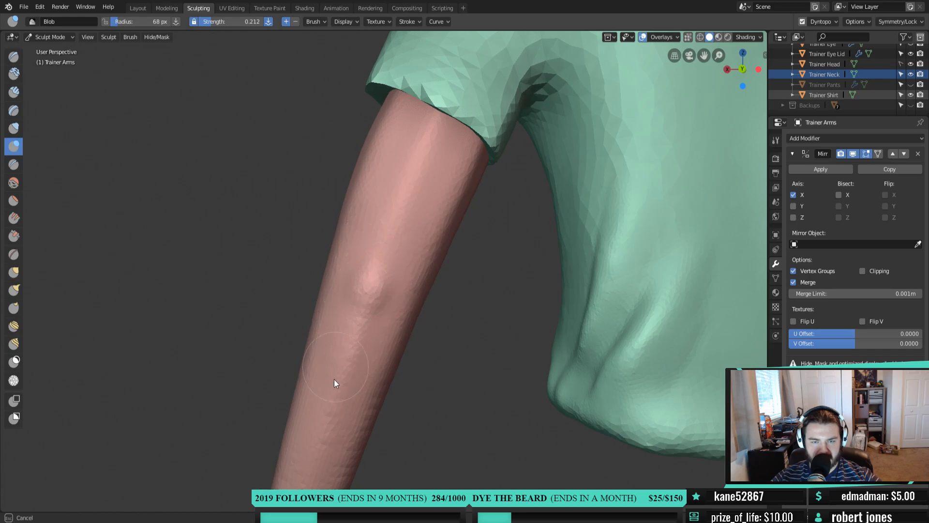
{"action": "left_click_drag", "start_coordinate": [376, 314], "coordinate": [353, 334]}
Smooth the back of the upper arm and forearm around the elbow with the Inflate brush at a 59 px radius
{"action": "key", "text": "i"}
{"action": "mouse_move", "coordinate": [356, 361]}
{"action": "middle_mouse_down"}
{"action": "mouse_move", "coordinate": [408, 292]}
{"action": "mouse_move", "coordinate": [491, 331]}
{"action": "mouse_move", "coordinate": [394, 311]}
{"action": "mouse_move", "coordinate": [375, 281]}
{"action": "middle_mouse_up"}
{"action": "middle_click_drag", "start_coordinate": [379, 314], "coordinate": [418, 247], "text": "shift"}
{"action": "key", "text": "f"}
{"action": "left_click", "coordinate": [400, 222]}
{"action": "left_click_drag", "start_coordinate": [417, 219], "coordinate": [406, 264]}
{"action": "left_click_drag", "start_coordinate": [410, 232], "coordinate": [391, 305]}
{"action": "left_click_drag", "start_coordinate": [393, 285], "coordinate": [374, 356]}
{"action": "mouse_move", "coordinate": [375, 312]}
{"action": "left_mouse_down"}
{"action": "mouse_move", "coordinate": [349, 429]}
{"action": "mouse_move", "coordinate": [321, 477]}
{"action": "left_mouse_up"}
{"action": "left_click_drag", "start_coordinate": [429, 224], "coordinate": [380, 340]}
{"action": "left_click_drag", "start_coordinate": [428, 190], "coordinate": [381, 333]}
{"action": "left_click_drag", "start_coordinate": [374, 190], "coordinate": [367, 229]}
Round the back of the upper arm just below the shirt sleeve
{"action": "mouse_move", "coordinate": [467, 70]}
{"action": "left_mouse_down"}
{"action": "mouse_move", "coordinate": [468, 59]}
{"action": "mouse_move", "coordinate": [465, 87]}
{"action": "left_mouse_up"}
{"action": "mouse_move", "coordinate": [474, 71]}
{"action": "middle_mouse_down"}
{"action": "mouse_move", "coordinate": [467, 85]}
{"action": "mouse_move", "coordinate": [484, 77]}
{"action": "mouse_move", "coordinate": [437, 136]}
{"action": "middle_mouse_up"}
{"action": "left_click_drag", "start_coordinate": [416, 152], "coordinate": [419, 164]}
{"action": "mouse_move", "coordinate": [451, 129]}
{"action": "middle_mouse_down"}
{"action": "mouse_move", "coordinate": [428, 169]}
{"action": "mouse_move", "coordinate": [515, 208]}
{"action": "mouse_move", "coordinate": [456, 182]}
{"action": "mouse_move", "coordinate": [455, 150]}
{"action": "middle_mouse_up"}
{"action": "left_click_drag", "start_coordinate": [455, 150], "coordinate": [455, 149]}
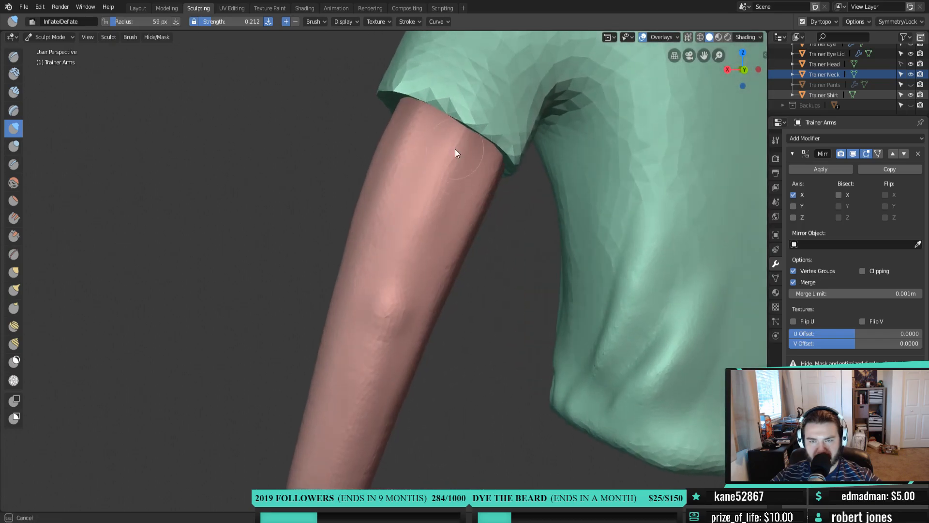
{"action": "mouse_move", "coordinate": [409, 165]}
{"action": "left_mouse_down"}
{"action": "mouse_move", "coordinate": [439, 129]}
{"action": "mouse_move", "coordinate": [457, 129]}
{"action": "left_mouse_up"}
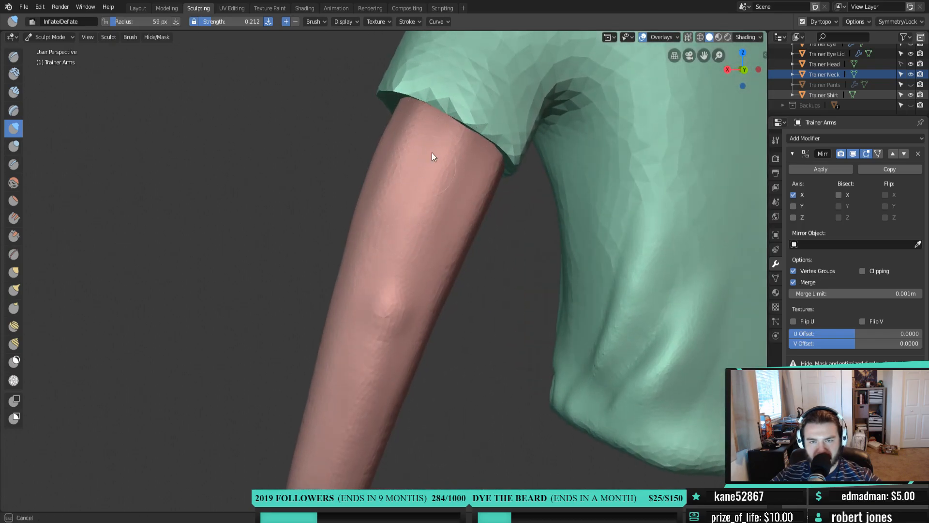
{"action": "left_click_drag", "start_coordinate": [404, 143], "coordinate": [416, 170]}
Set the brush strength to 0.350 and round the web between the index and middle fingers
{"action": "mouse_move", "coordinate": [446, 232]}
{"action": "middle_mouse_down"}
{"action": "mouse_move", "coordinate": [548, 261]}
{"action": "mouse_move", "coordinate": [562, 278]}
{"action": "mouse_move", "coordinate": [531, 329]}
{"action": "mouse_move", "coordinate": [544, 342]}
{"action": "mouse_move", "coordinate": [428, 331]}
{"action": "middle_mouse_up"}
{"action": "middle_click_drag", "start_coordinate": [472, 375], "coordinate": [477, 249], "text": "shift"}
{"action": "scroll", "coordinate": [486, 329], "scroll_direction": "up", "scroll_amount": 3}
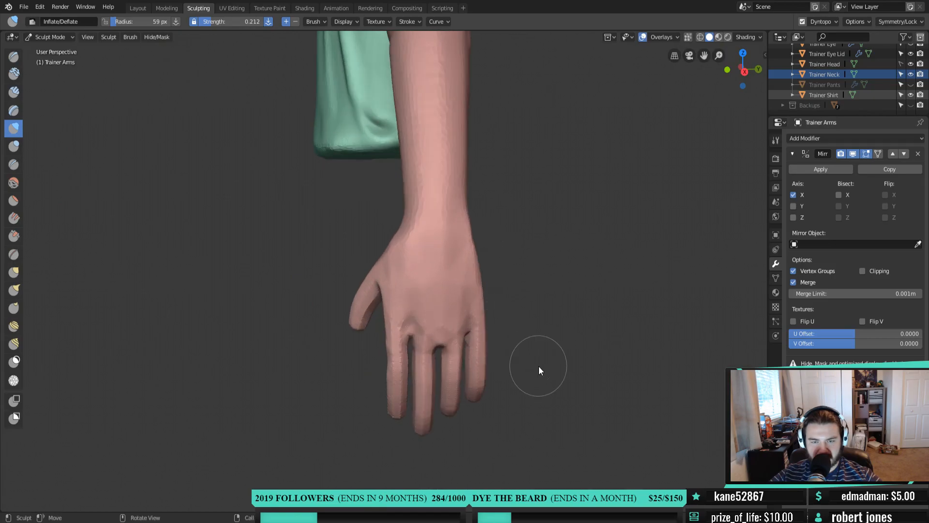
{"action": "middle_click_drag", "start_coordinate": [538, 364], "coordinate": [489, 336]}
{"action": "scroll", "coordinate": [462, 334], "scroll_direction": "up", "scroll_amount": 4}
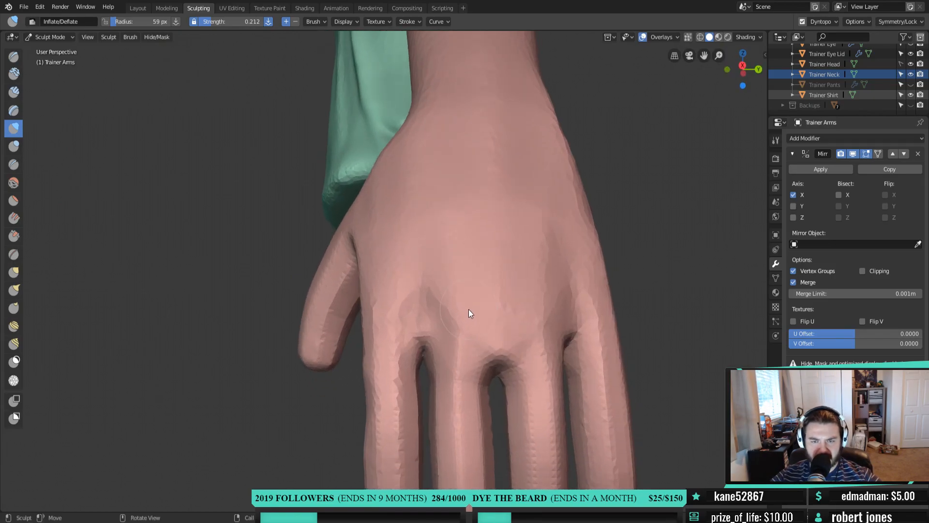
{"action": "mouse_move", "coordinate": [429, 289]}
{"action": "left_mouse_down"}
{"action": "mouse_move", "coordinate": [424, 303]}
{"action": "mouse_move", "coordinate": [442, 315]}
{"action": "mouse_move", "coordinate": [399, 298]}
{"action": "left_mouse_up"}
{"action": "key", "text": "shift+f"}
{"action": "left_click", "coordinate": [424, 307]}
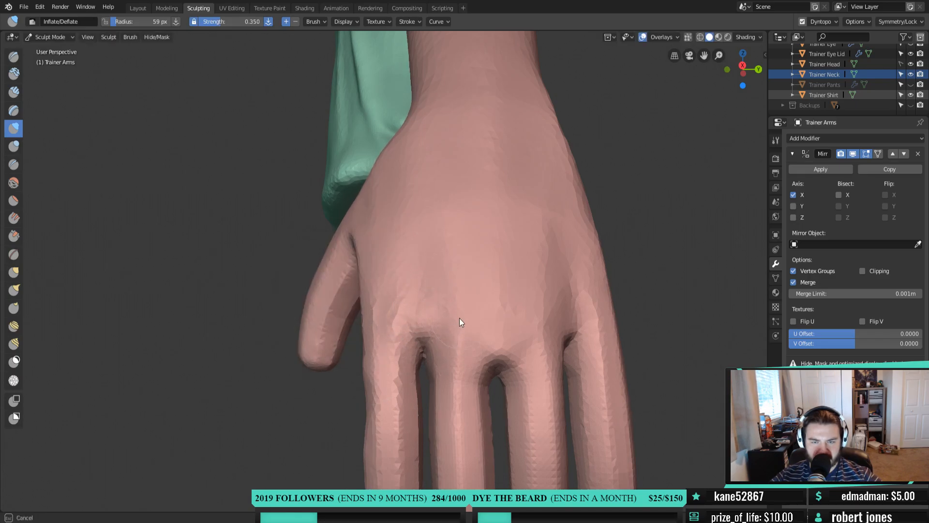
{"action": "mouse_move", "coordinate": [447, 344]}
{"action": "left_mouse_down"}
{"action": "mouse_move", "coordinate": [431, 319]}
{"action": "mouse_move", "coordinate": [455, 359]}
{"action": "left_mouse_up"}
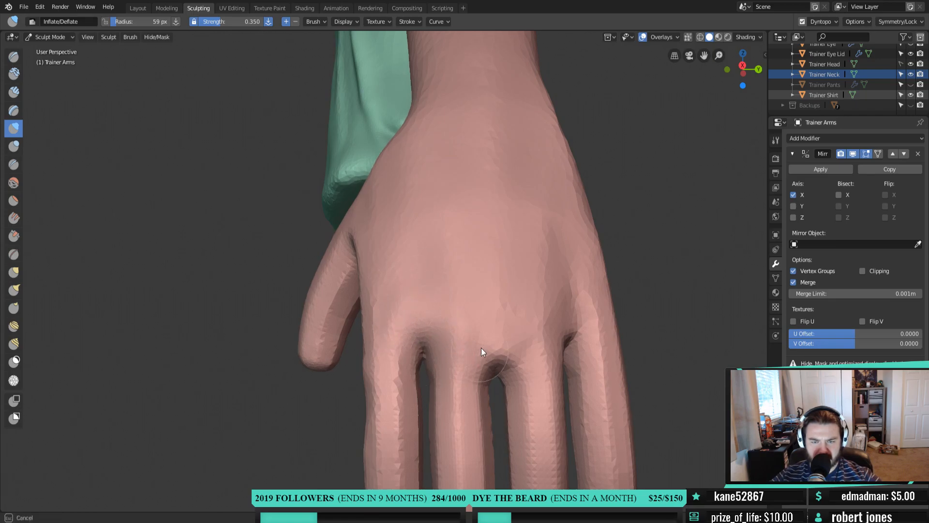
Smooth the web between the middle and ring fingers and the base of the index finger
{"action": "mouse_move", "coordinate": [521, 359]}
{"action": "left_mouse_down"}
{"action": "mouse_move", "coordinate": [477, 374]}
{"action": "mouse_move", "coordinate": [414, 361]}
{"action": "mouse_move", "coordinate": [411, 373]}
{"action": "left_mouse_up"}
{"action": "left_click_drag", "start_coordinate": [413, 456], "coordinate": [394, 363]}
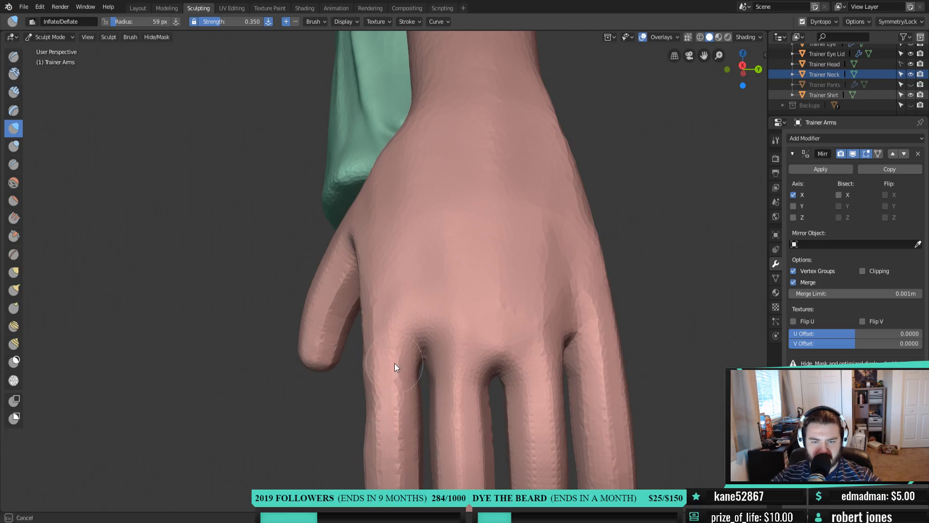
{"action": "left_click_drag", "start_coordinate": [373, 401], "coordinate": [375, 414]}
Raise the middle finger's knuckle with the Draw brush and check the knuckle row from several angles
{"action": "mouse_move", "coordinate": [409, 337]}
{"action": "middle_mouse_down", "text": "shift"}
{"action": "mouse_move", "coordinate": [417, 284]}
{"action": "mouse_move", "coordinate": [457, 270]}
{"action": "mouse_move", "coordinate": [472, 283]}
{"action": "mouse_move", "coordinate": [402, 299]}
{"action": "mouse_move", "coordinate": [365, 289]}
{"action": "mouse_move", "coordinate": [414, 294]}
{"action": "mouse_move", "coordinate": [390, 269]}
{"action": "mouse_move", "coordinate": [400, 279]}
{"action": "middle_mouse_up", "text": "shift"}
{"action": "scroll", "coordinate": [384, 281], "scroll_direction": "up", "scroll_amount": 3}
{"action": "mouse_move", "coordinate": [400, 279]}
{"action": "middle_mouse_down", "text": "shift"}
{"action": "mouse_move", "coordinate": [454, 293]}
{"action": "mouse_move", "coordinate": [414, 250]}
{"action": "middle_mouse_up", "text": "shift"}
{"action": "key", "text": "x"}
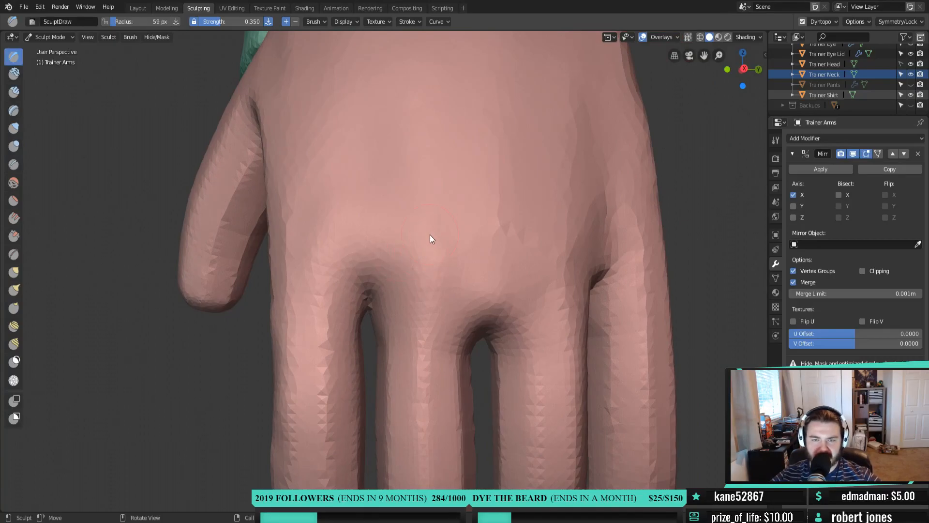
{"action": "middle_click_drag", "start_coordinate": [576, 246], "coordinate": [541, 241]}
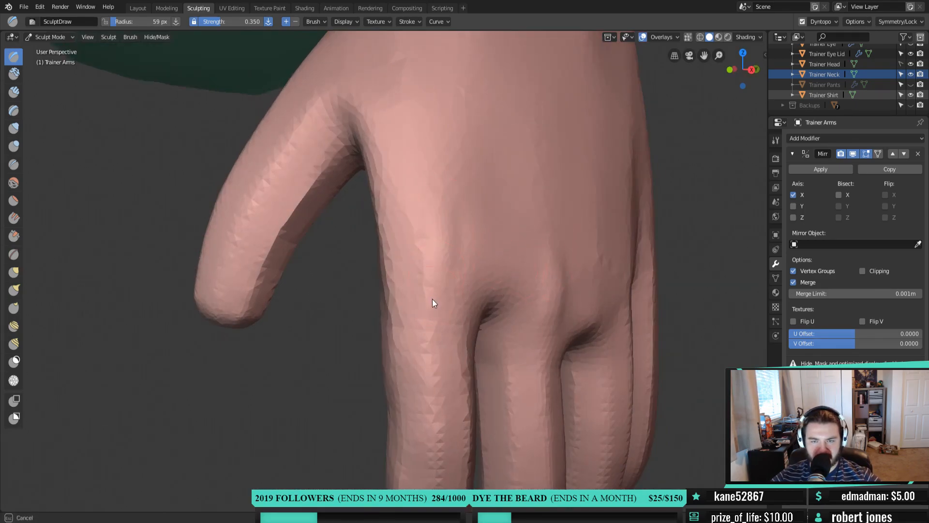
{"action": "middle_click_drag", "start_coordinate": [524, 256], "coordinate": [448, 196]}
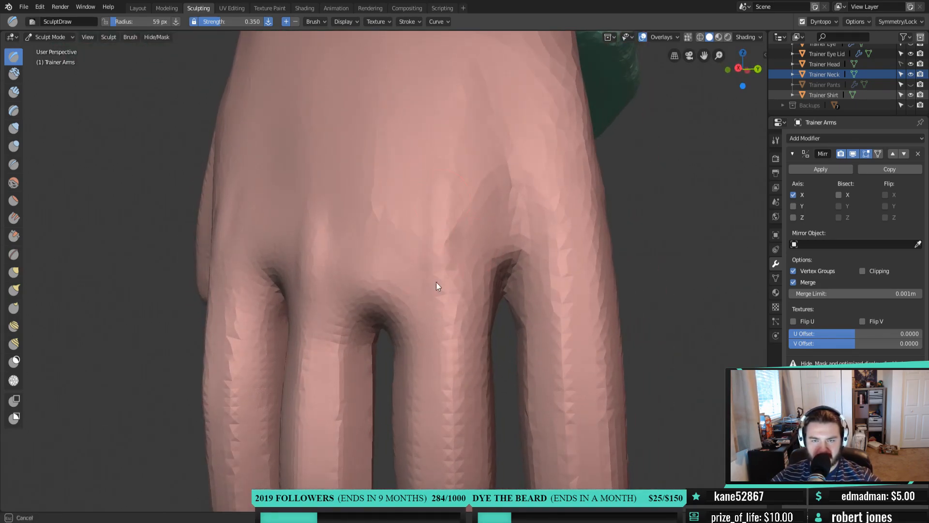
{"action": "middle_click_drag", "start_coordinate": [518, 222], "coordinate": [469, 186]}
{"action": "middle_click_drag", "start_coordinate": [458, 114], "coordinate": [472, 128]}
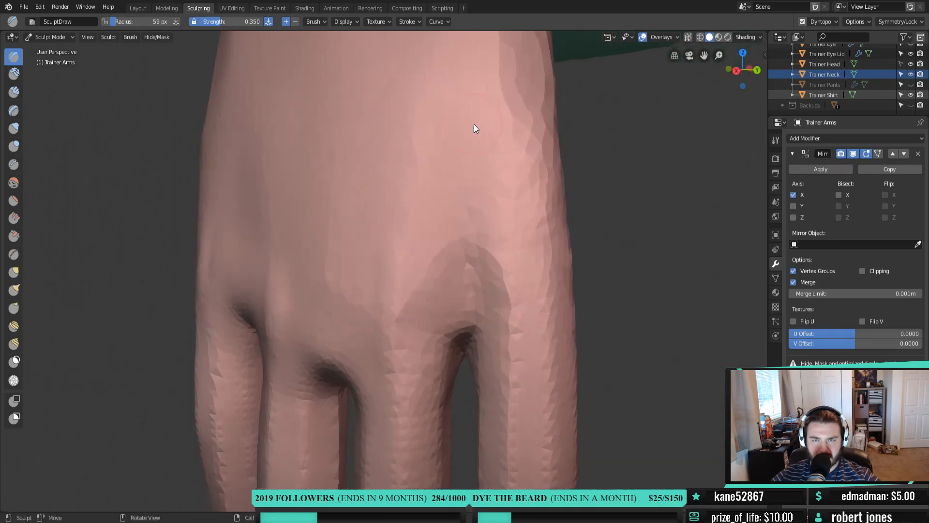
{"action": "scroll", "coordinate": [454, 216], "scroll_direction": "down", "scroll_amount": 5}
{"action": "mouse_move", "coordinate": [525, 319]}
{"action": "middle_mouse_down"}
{"action": "mouse_move", "coordinate": [550, 320]}
{"action": "mouse_move", "coordinate": [556, 305]}
{"action": "mouse_move", "coordinate": [533, 312]}
{"action": "middle_mouse_up"}
{"action": "scroll", "coordinate": [533, 311], "scroll_direction": "up", "scroll_amount": 4}
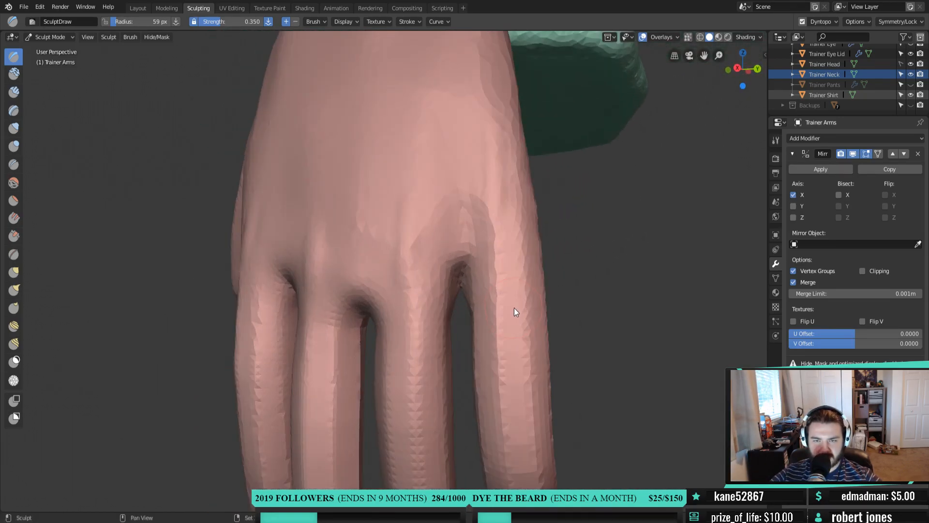
Smooth the web between the ring and little fingers with the Inflate brush
{"action": "key", "text": "i"}
{"action": "left_click_drag", "start_coordinate": [480, 225], "coordinate": [492, 197]}
{"action": "left_click_drag", "start_coordinate": [487, 203], "coordinate": [484, 213]}
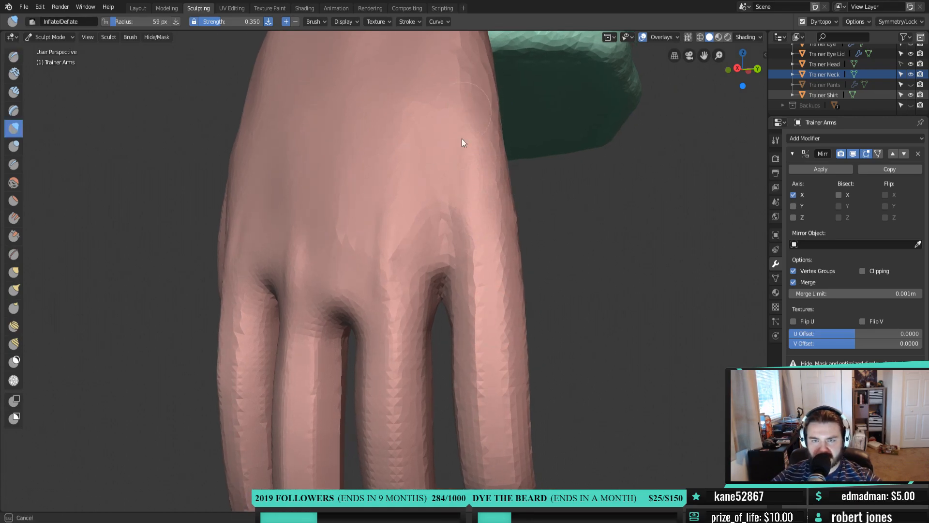
{"action": "mouse_move", "coordinate": [448, 271]}
{"action": "left_mouse_down"}
{"action": "mouse_move", "coordinate": [437, 263]}
{"action": "mouse_move", "coordinate": [435, 290]}
{"action": "mouse_move", "coordinate": [445, 247]}
{"action": "mouse_move", "coordinate": [438, 304]}
{"action": "mouse_move", "coordinate": [442, 266]}
{"action": "mouse_move", "coordinate": [446, 292]}
{"action": "mouse_move", "coordinate": [423, 286]}
{"action": "mouse_move", "coordinate": [466, 294]}
{"action": "left_mouse_up"}
Build up the knuckles across the back of the hand with the Draw brush
{"action": "key", "text": "x"}
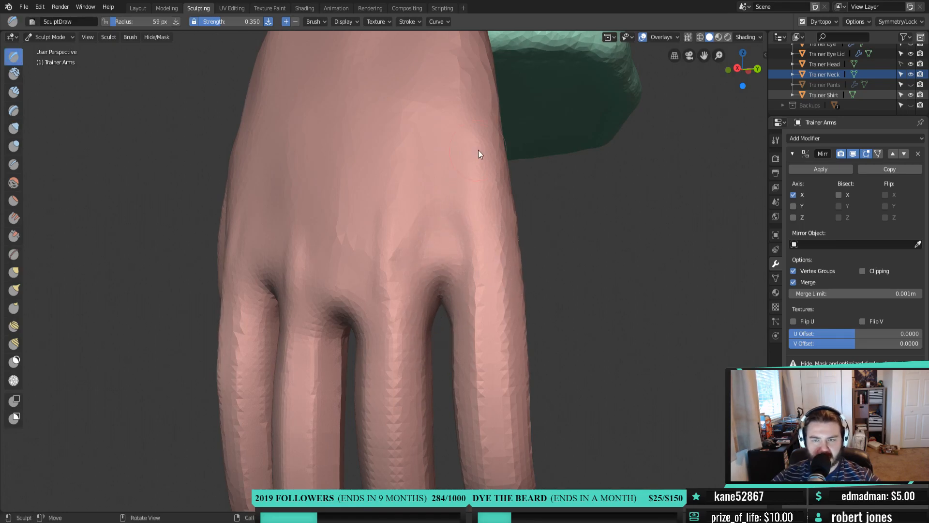
{"action": "mouse_move", "coordinate": [474, 189]}
{"action": "left_mouse_down"}
{"action": "mouse_move", "coordinate": [484, 266]}
{"action": "mouse_move", "coordinate": [444, 228]}
{"action": "mouse_move", "coordinate": [388, 230]}
{"action": "mouse_move", "coordinate": [390, 283]}
{"action": "left_mouse_up"}
{"action": "middle_click_drag", "start_coordinate": [390, 285], "coordinate": [419, 278]}
{"action": "left_click_drag", "start_coordinate": [375, 220], "coordinate": [371, 270]}
{"action": "left_click_drag", "start_coordinate": [295, 208], "coordinate": [296, 266]}
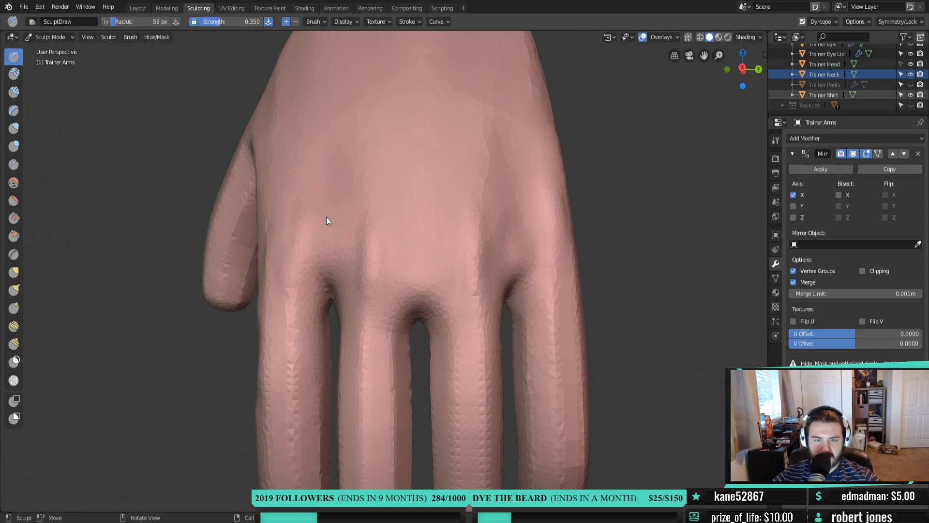
Shape the index finger's knuckle and blend it into the neighbouring knuckles
{"action": "middle_click_drag", "start_coordinate": [283, 218], "coordinate": [325, 217]}
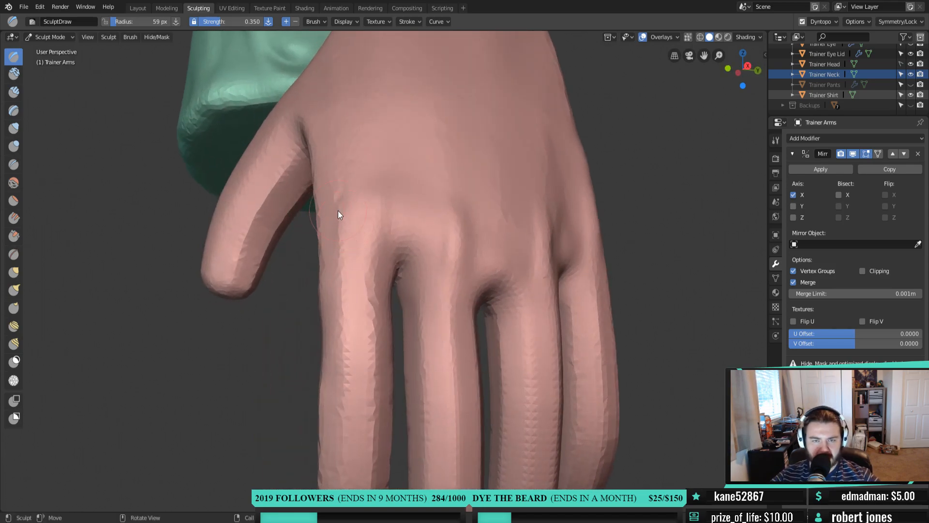
{"action": "mouse_move", "coordinate": [361, 191]}
{"action": "left_mouse_down"}
{"action": "mouse_move", "coordinate": [365, 236]}
{"action": "mouse_move", "coordinate": [380, 213]}
{"action": "left_mouse_up"}
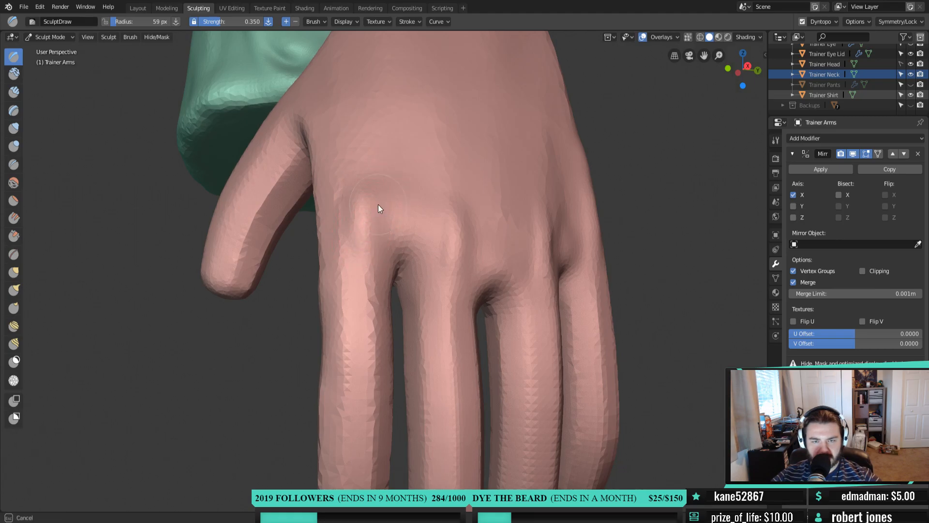
{"action": "left_click_drag", "start_coordinate": [350, 255], "coordinate": [444, 227]}
{"action": "left_click_drag", "start_coordinate": [468, 199], "coordinate": [503, 265]}
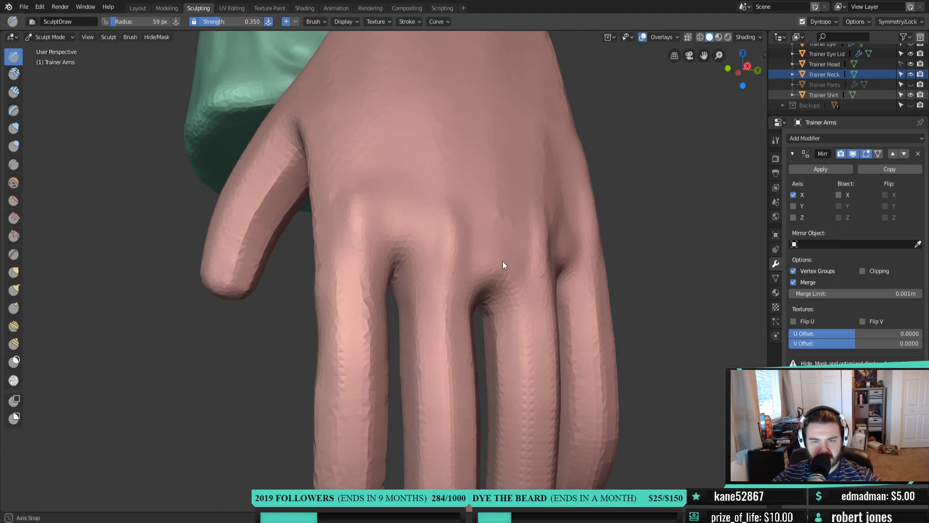
Refine the ring and little finger knuckles and smooth the back of the hand behind them
{"action": "middle_click_drag", "start_coordinate": [504, 265], "coordinate": [473, 201]}
{"action": "middle_click_drag", "start_coordinate": [515, 246], "coordinate": [500, 189]}
{"action": "mouse_move", "coordinate": [501, 188]}
{"action": "left_mouse_down"}
{"action": "mouse_move", "coordinate": [536, 160]}
{"action": "mouse_move", "coordinate": [543, 213]}
{"action": "left_mouse_up"}
{"action": "left_click_drag", "start_coordinate": [442, 120], "coordinate": [438, 156]}
{"action": "mouse_move", "coordinate": [374, 178]}
{"action": "middle_mouse_down"}
{"action": "mouse_move", "coordinate": [470, 257]}
{"action": "mouse_move", "coordinate": [576, 271]}
{"action": "mouse_move", "coordinate": [361, 273]}
{"action": "mouse_move", "coordinate": [465, 275]}
{"action": "mouse_move", "coordinate": [450, 271]}
{"action": "mouse_move", "coordinate": [463, 253]}
{"action": "mouse_move", "coordinate": [446, 267]}
{"action": "middle_mouse_up"}
Smooth the faceted back and outer edge of the index finger below its knuckle with the Inflate brush active
{"action": "scroll", "coordinate": [446, 268], "scroll_direction": "up", "scroll_amount": 5}
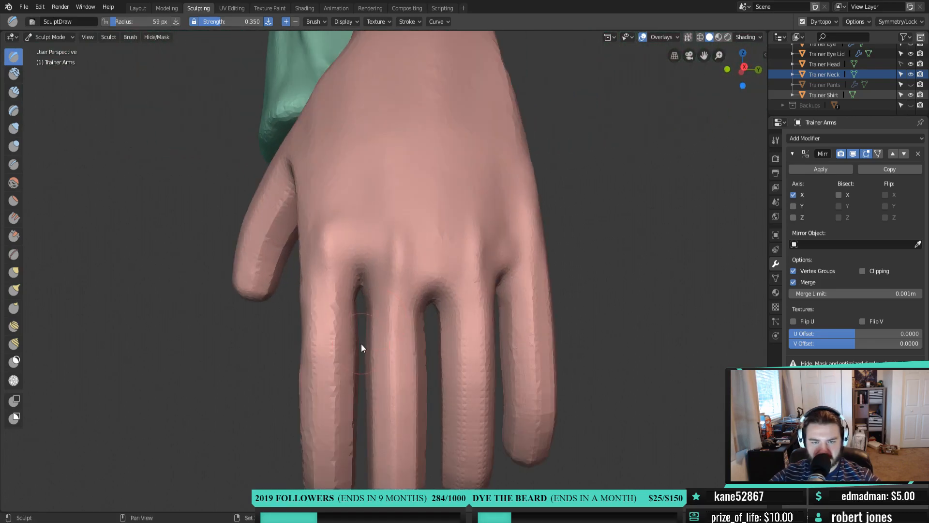
{"action": "middle_click_drag", "start_coordinate": [361, 346], "coordinate": [425, 274], "text": "shift"}
{"action": "scroll", "coordinate": [407, 279], "scroll_direction": "up", "scroll_amount": 2}
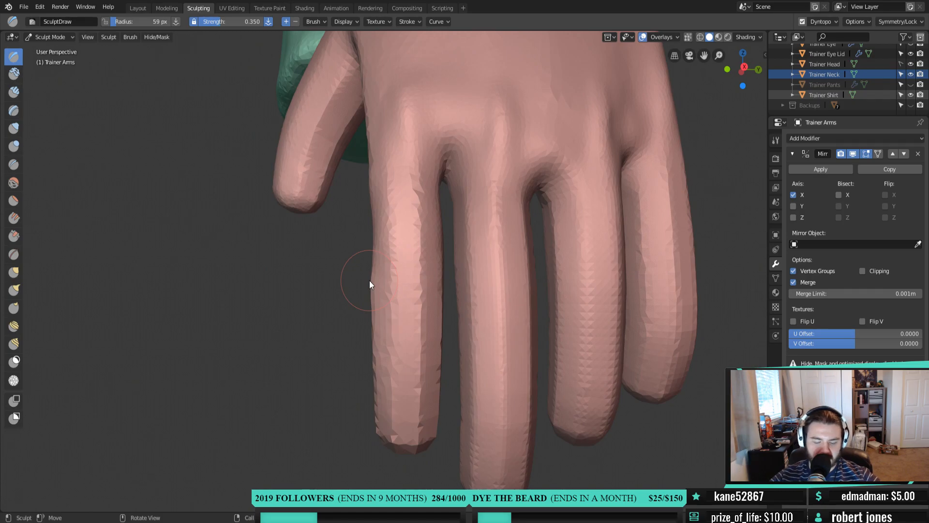
{"action": "key", "text": "i"}
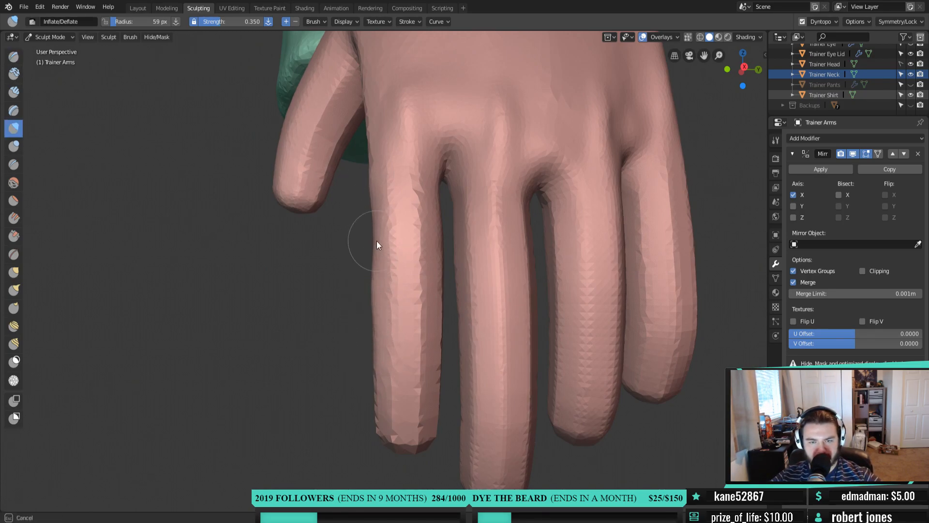
{"action": "middle_click_drag", "start_coordinate": [382, 303], "coordinate": [448, 247]}
{"action": "left_click_drag", "start_coordinate": [448, 248], "coordinate": [451, 196]}
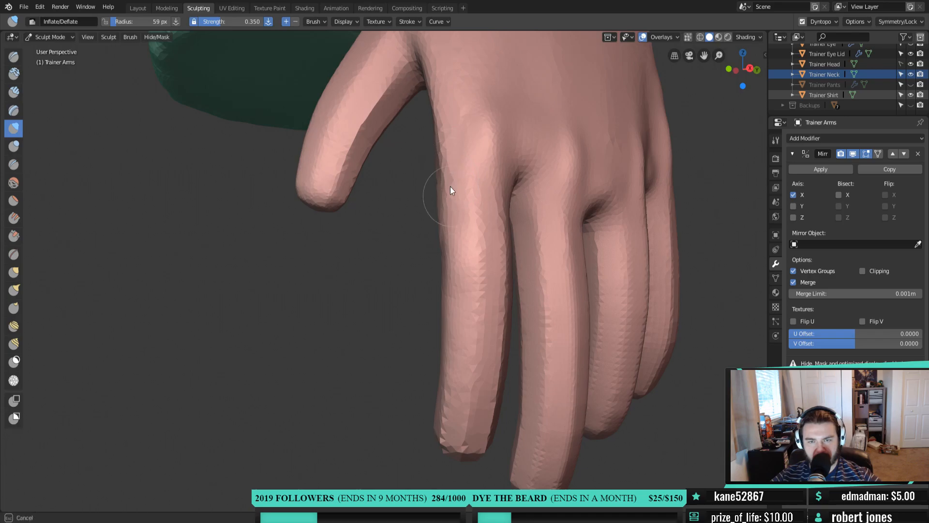
{"action": "left_click_drag", "start_coordinate": [445, 164], "coordinate": [447, 172]}
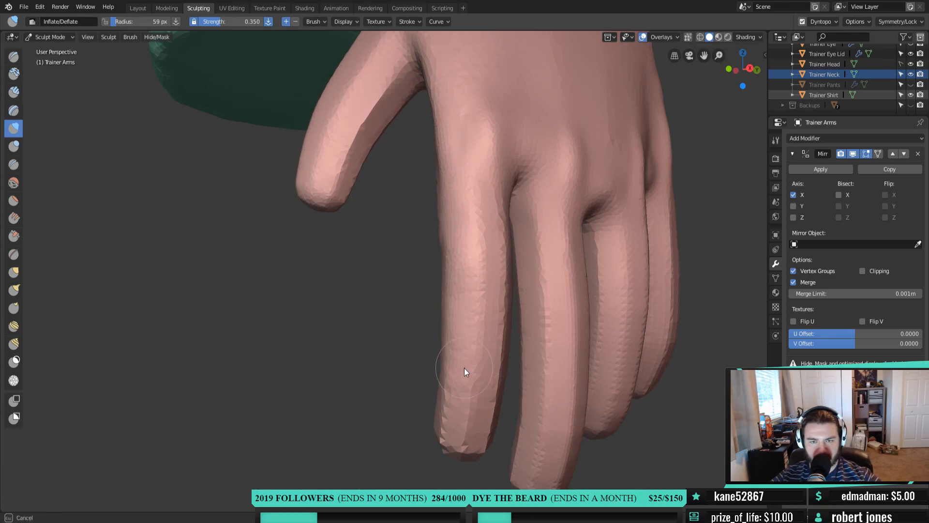
Smooth the thumb-facing side of the index finger down to its tip
{"action": "middle_click_drag", "start_coordinate": [446, 427], "coordinate": [565, 269]}
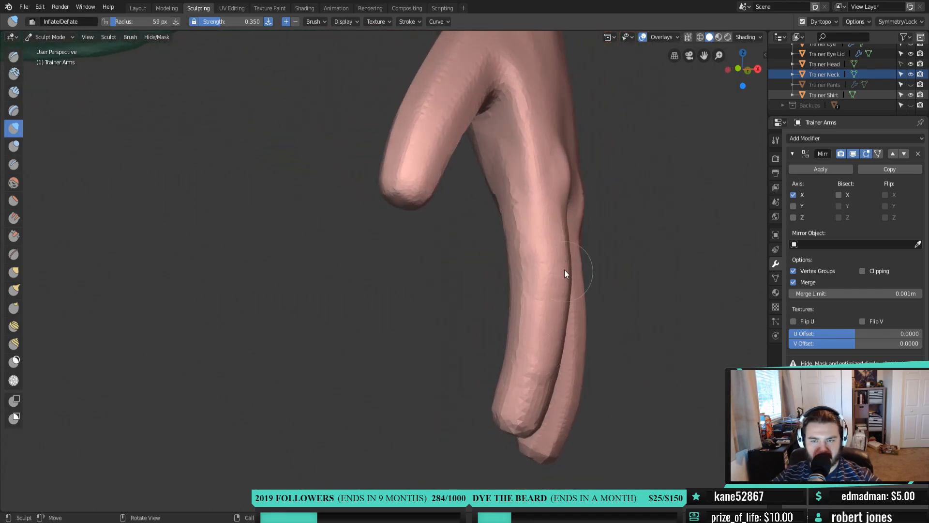
{"action": "left_click_drag", "start_coordinate": [527, 310], "coordinate": [496, 399]}
{"action": "mouse_move", "coordinate": [513, 350]}
{"action": "left_mouse_down", "text": "shift"}
{"action": "mouse_move", "coordinate": [547, 341]}
{"action": "mouse_move", "coordinate": [527, 300]}
{"action": "left_mouse_up", "text": "shift"}
{"action": "mouse_move", "coordinate": [527, 219]}
{"action": "middle_mouse_down"}
{"action": "mouse_move", "coordinate": [403, 279]}
{"action": "mouse_move", "coordinate": [368, 268]}
{"action": "mouse_move", "coordinate": [460, 275]}
{"action": "mouse_move", "coordinate": [425, 254]}
{"action": "mouse_move", "coordinate": [423, 234]}
{"action": "mouse_move", "coordinate": [425, 271]}
{"action": "mouse_move", "coordinate": [443, 266]}
{"action": "mouse_move", "coordinate": [433, 262]}
{"action": "middle_mouse_up"}
Check both mirrored arms against the whole character and soften the sharp crease across the inner elbow
{"action": "scroll", "coordinate": [368, 272], "scroll_direction": "down", "scroll_amount": 6}
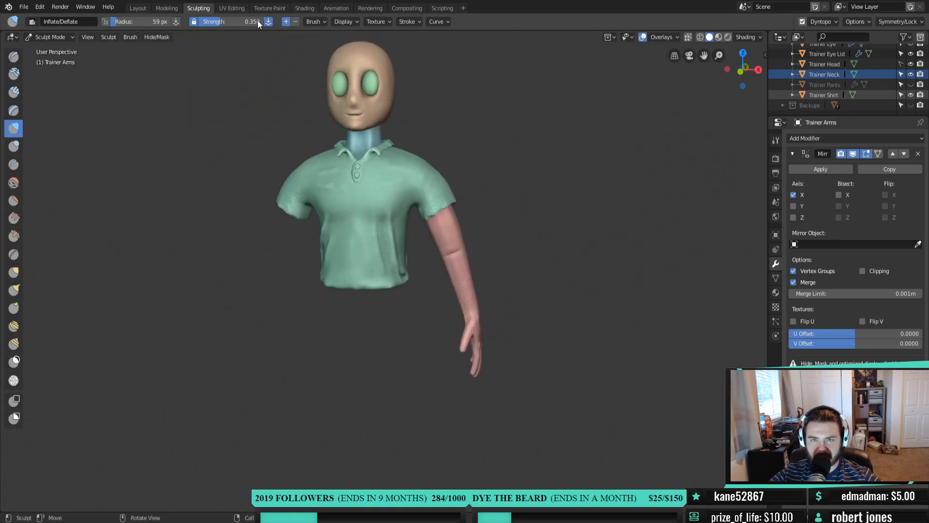
{"action": "left_click", "coordinate": [128, 8]}
{"action": "mouse_move", "coordinate": [341, 232]}
{"action": "middle_mouse_down"}
{"action": "mouse_move", "coordinate": [503, 237]}
{"action": "mouse_move", "coordinate": [426, 242]}
{"action": "middle_mouse_up"}
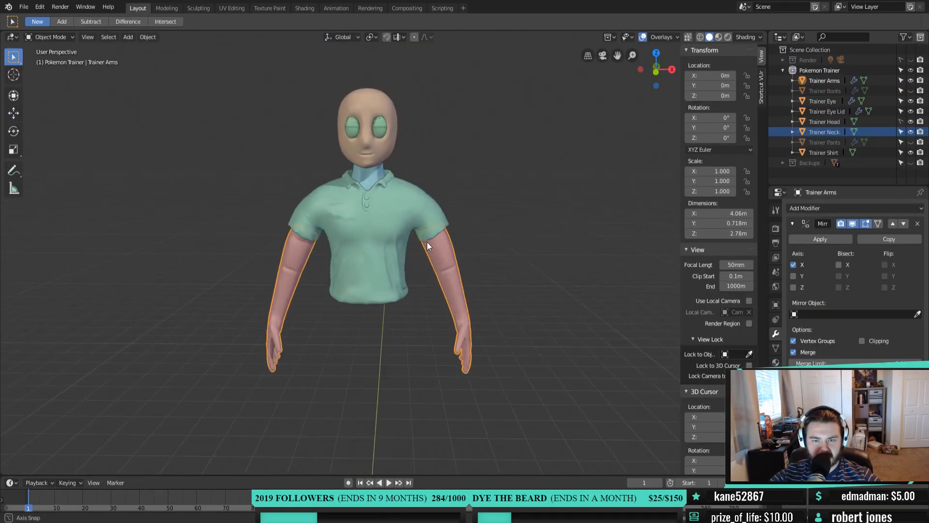
{"action": "left_click", "coordinate": [198, 8]}
{"action": "scroll", "coordinate": [571, 262], "scroll_direction": "up", "scroll_amount": 3}
{"action": "middle_click_drag", "start_coordinate": [569, 261], "coordinate": [433, 256], "text": "shift"}
{"action": "scroll", "coordinate": [448, 254], "scroll_direction": "up", "scroll_amount": 1}
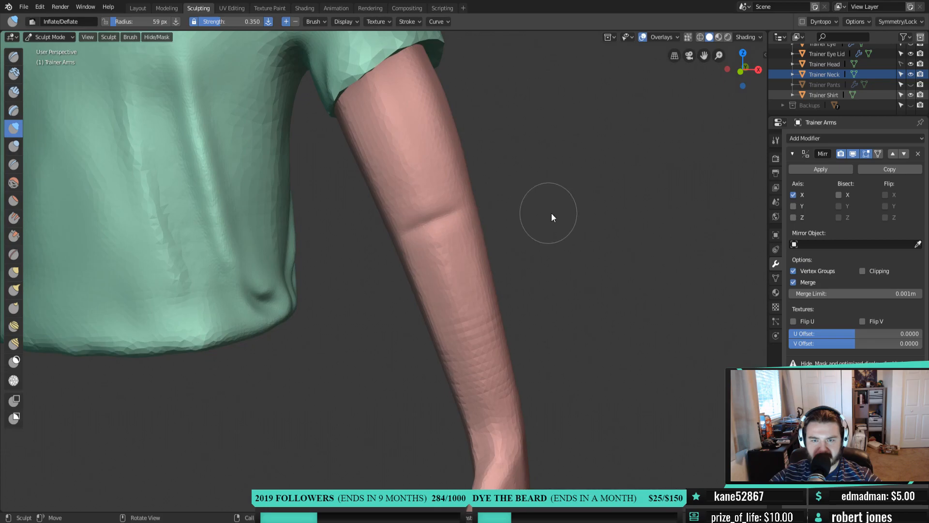
{"action": "scroll", "coordinate": [536, 214], "scroll_direction": "up", "scroll_amount": 2}
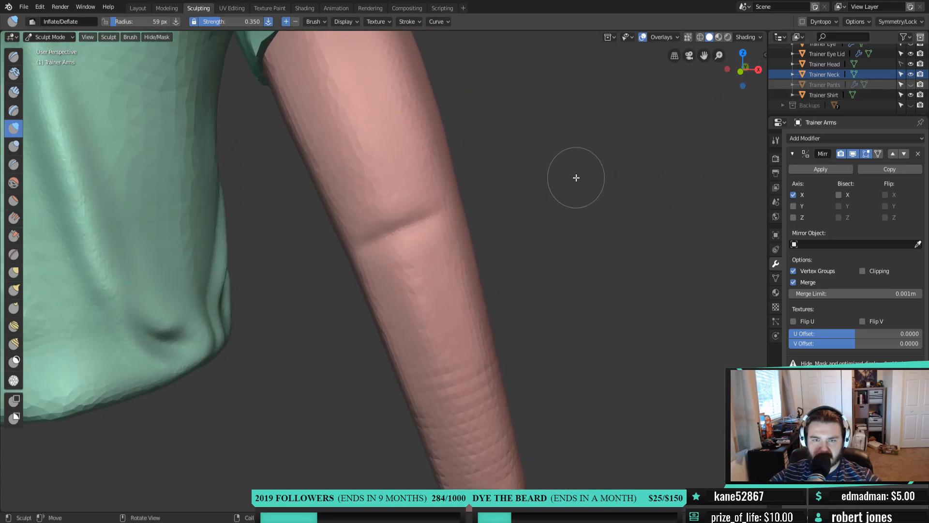
{"action": "mouse_move", "coordinate": [402, 201]}
{"action": "left_mouse_down"}
{"action": "mouse_move", "coordinate": [425, 199]}
{"action": "mouse_move", "coordinate": [425, 223]}
{"action": "left_mouse_up"}
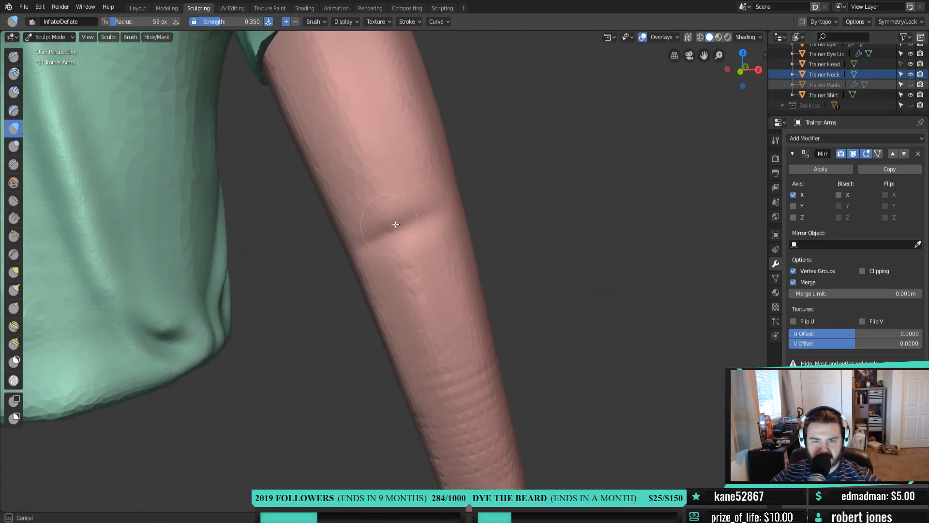
{"action": "left_click_drag", "start_coordinate": [356, 240], "coordinate": [357, 231]}
{"action": "left_click_drag", "start_coordinate": [434, 195], "coordinate": [364, 239]}
Fade the remaining elbow crease further and smooth the arm surface just above and below it
{"action": "scroll", "coordinate": [506, 205], "scroll_direction": "down", "scroll_amount": 4}
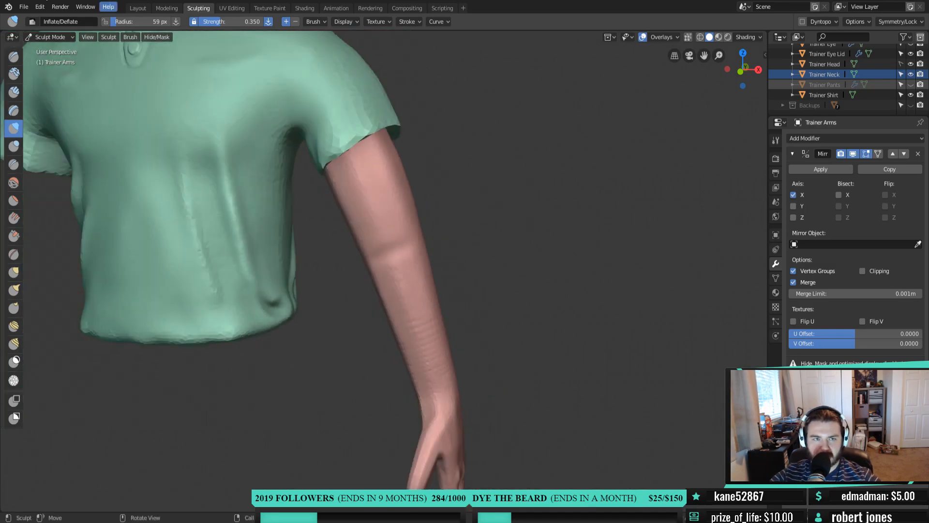
{"action": "left_click", "coordinate": [137, 8]}
{"action": "middle_click_drag", "start_coordinate": [488, 304], "coordinate": [461, 283]}
{"action": "scroll", "coordinate": [463, 283], "scroll_direction": "up", "scroll_amount": 3}
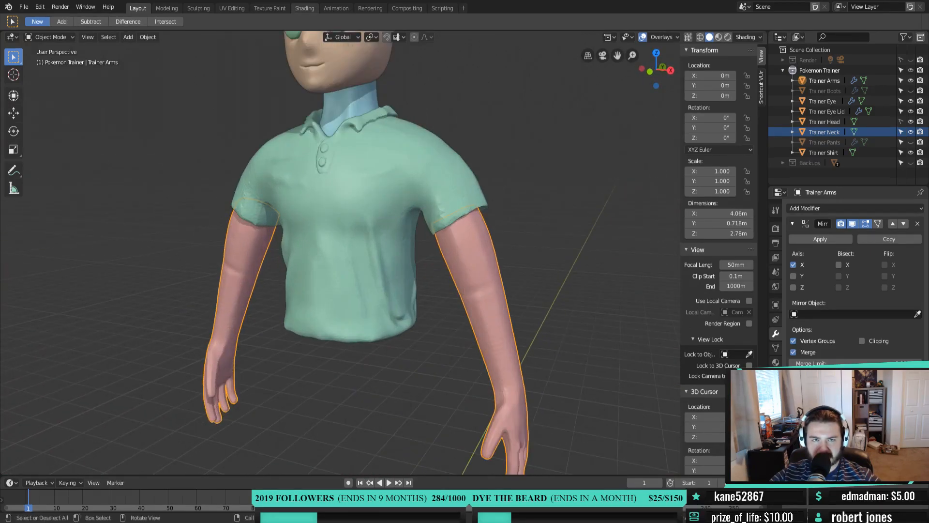
{"action": "left_click", "coordinate": [197, 8]}
{"action": "scroll", "coordinate": [423, 274], "scroll_direction": "up", "scroll_amount": 4}
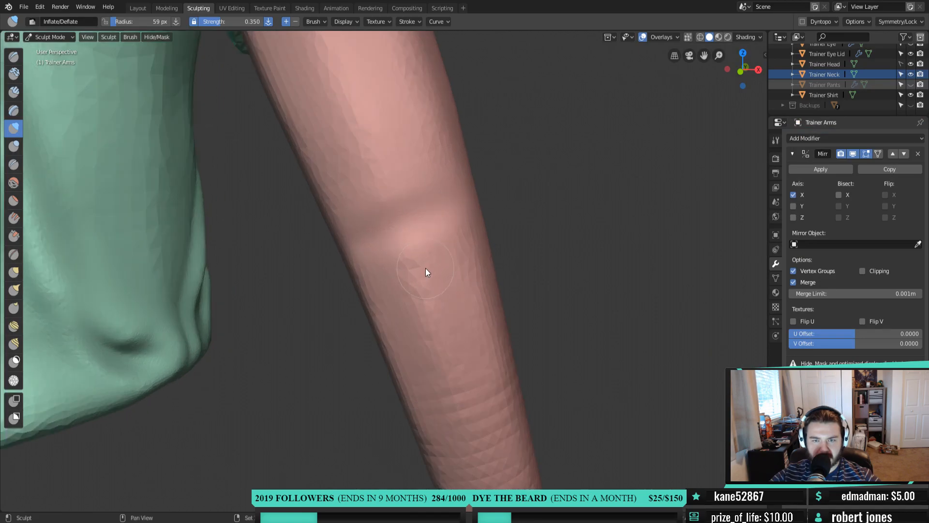
{"action": "mouse_move", "coordinate": [426, 199]}
{"action": "left_mouse_down"}
{"action": "mouse_move", "coordinate": [404, 198]}
{"action": "mouse_move", "coordinate": [445, 188]}
{"action": "mouse_move", "coordinate": [338, 229]}
{"action": "left_mouse_up"}
{"action": "left_click_drag", "start_coordinate": [410, 68], "coordinate": [399, 91]}
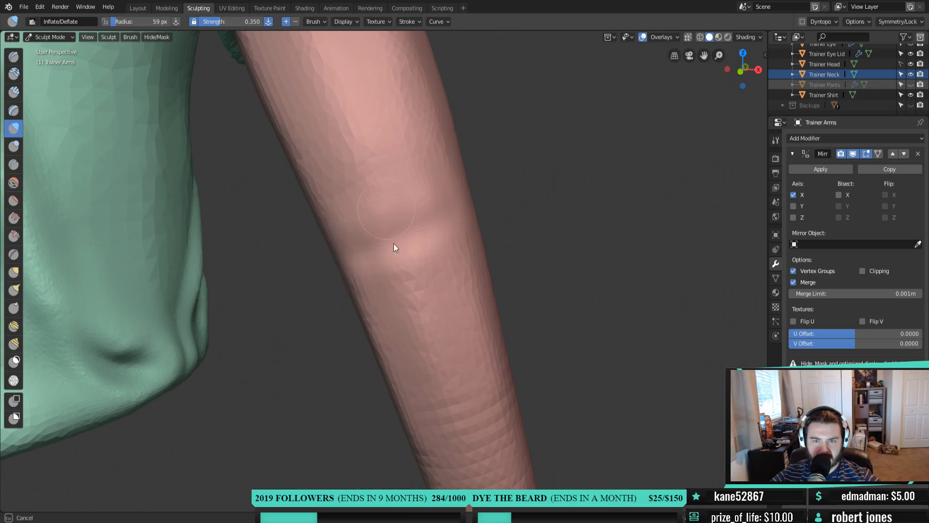
{"action": "mouse_move", "coordinate": [449, 302]}
{"action": "left_mouse_down"}
{"action": "mouse_move", "coordinate": [458, 359]}
{"action": "mouse_move", "coordinate": [465, 256]}
{"action": "left_mouse_up"}
{"action": "left_click_drag", "start_coordinate": [427, 359], "coordinate": [430, 356]}
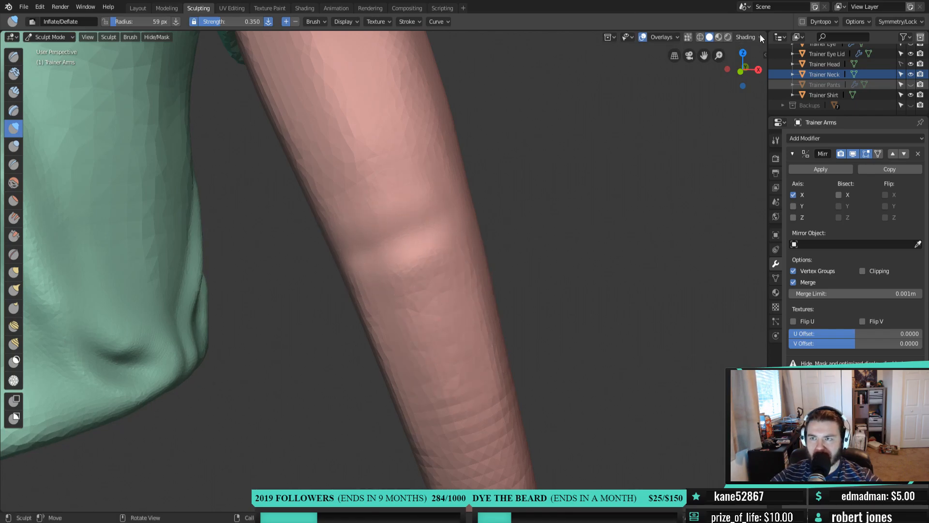
Enable Dyntopo on the arms while keeping the Mirror modifier, and blend the elbow crease into the upper forearm
{"action": "left_click", "coordinate": [803, 21]}
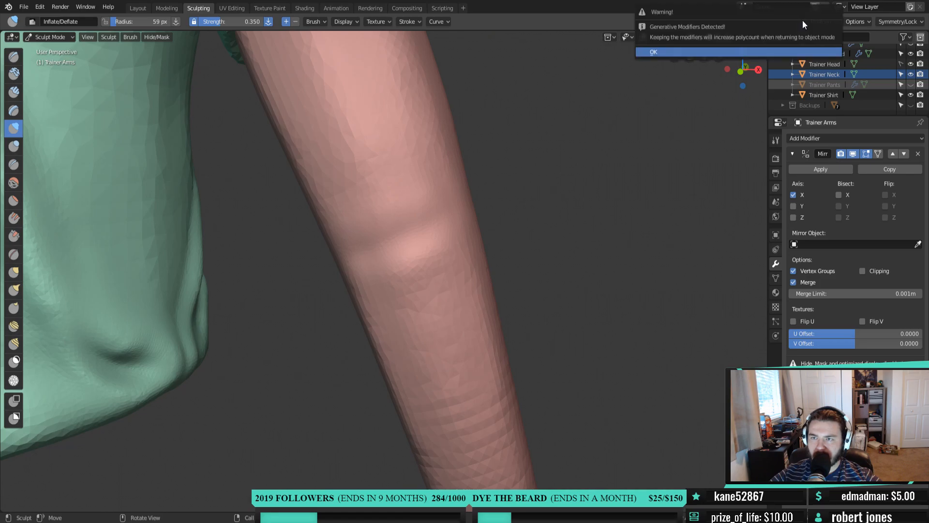
{"action": "left_click", "coordinate": [703, 51]}
{"action": "left_click_drag", "start_coordinate": [425, 278], "coordinate": [453, 306]}
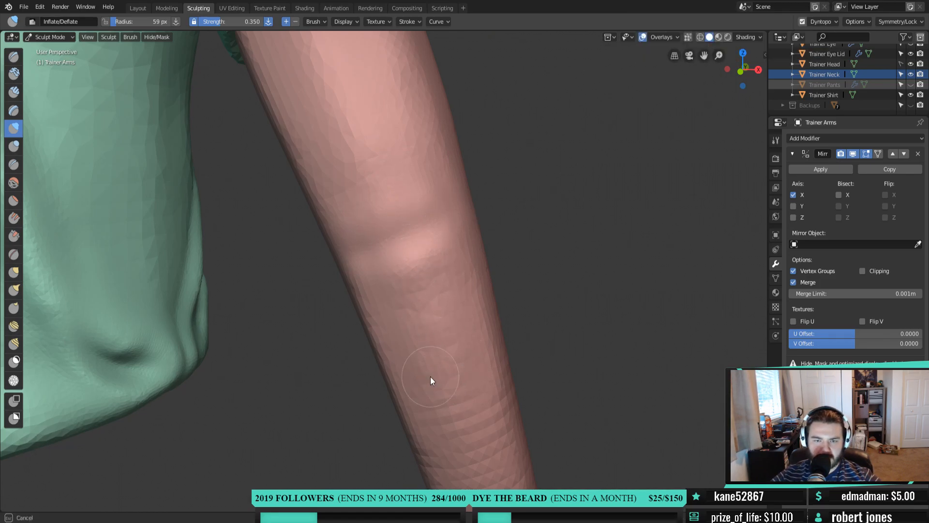
{"action": "left_click_drag", "start_coordinate": [434, 373], "coordinate": [378, 265]}
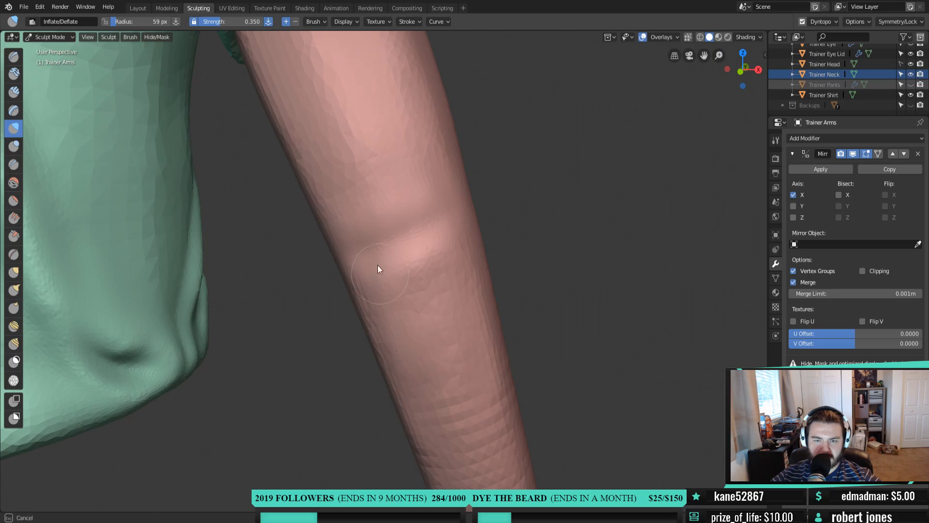
{"action": "left_click_drag", "start_coordinate": [454, 300], "coordinate": [450, 229]}
{"action": "left_click_drag", "start_coordinate": [333, 185], "coordinate": [361, 244]}
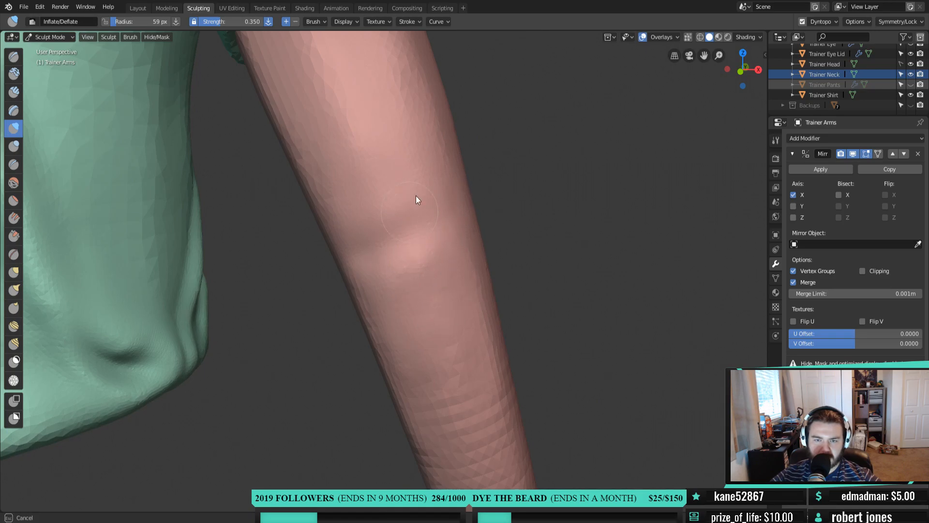
{"action": "left_click_drag", "start_coordinate": [398, 206], "coordinate": [437, 276]}
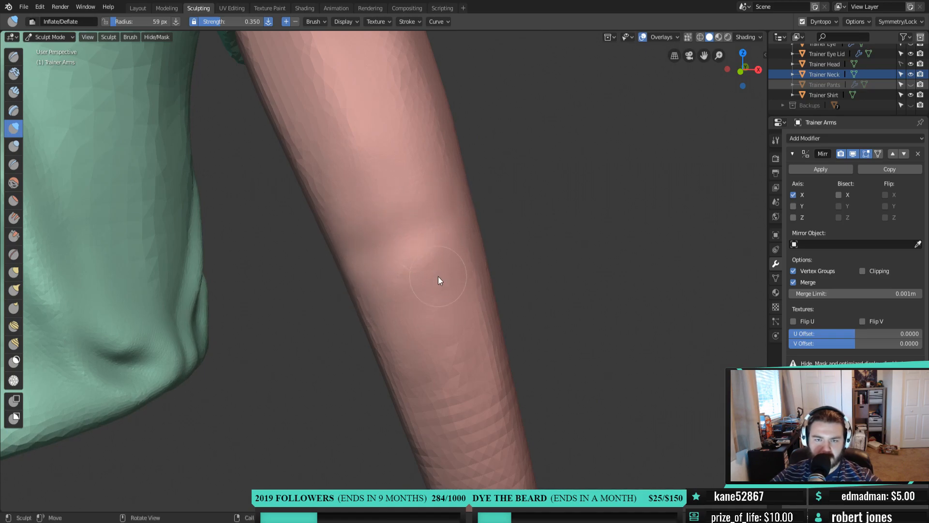
Smooth the rippled surface along the forearm from the elbow down towards the wrist
{"action": "scroll", "coordinate": [438, 276], "scroll_direction": "down", "scroll_amount": 5}
{"action": "middle_click_drag", "start_coordinate": [577, 306], "coordinate": [488, 313]}
{"action": "scroll", "coordinate": [488, 312], "scroll_direction": "down", "scroll_amount": 3}
{"action": "middle_click_drag", "start_coordinate": [286, 317], "coordinate": [405, 297]}
{"action": "scroll", "coordinate": [366, 329], "scroll_direction": "down", "scroll_amount": 3}
{"action": "scroll", "coordinate": [452, 315], "scroll_direction": "up", "scroll_amount": 6}
{"action": "scroll", "coordinate": [468, 300], "scroll_direction": "up", "scroll_amount": 1}
{"action": "middle_click_drag", "start_coordinate": [478, 322], "coordinate": [454, 291], "text": "shift"}
{"action": "scroll", "coordinate": [460, 295], "scroll_direction": "up", "scroll_amount": 2}
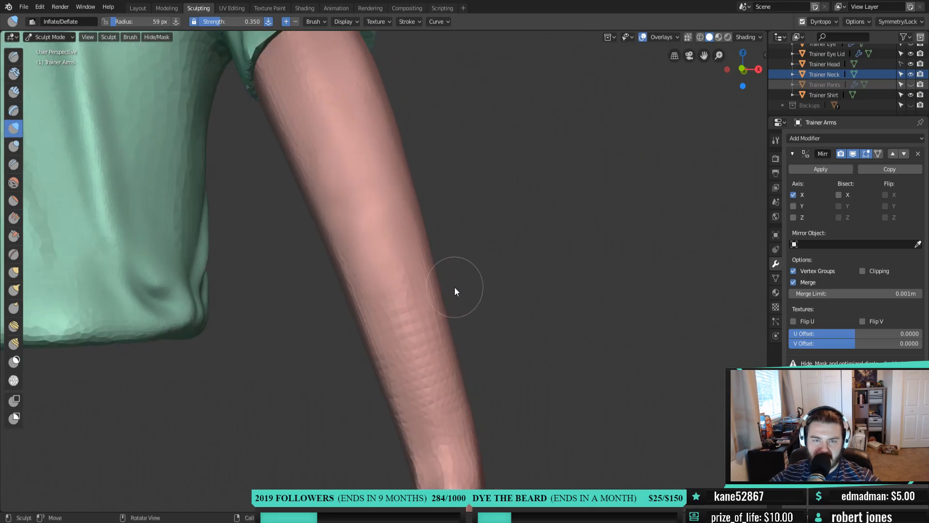
{"action": "left_click_drag", "start_coordinate": [403, 248], "coordinate": [402, 239]}
{"action": "mouse_move", "coordinate": [452, 422]}
{"action": "left_mouse_down"}
{"action": "mouse_move", "coordinate": [422, 310]}
{"action": "mouse_move", "coordinate": [422, 335]}
{"action": "left_mouse_up"}
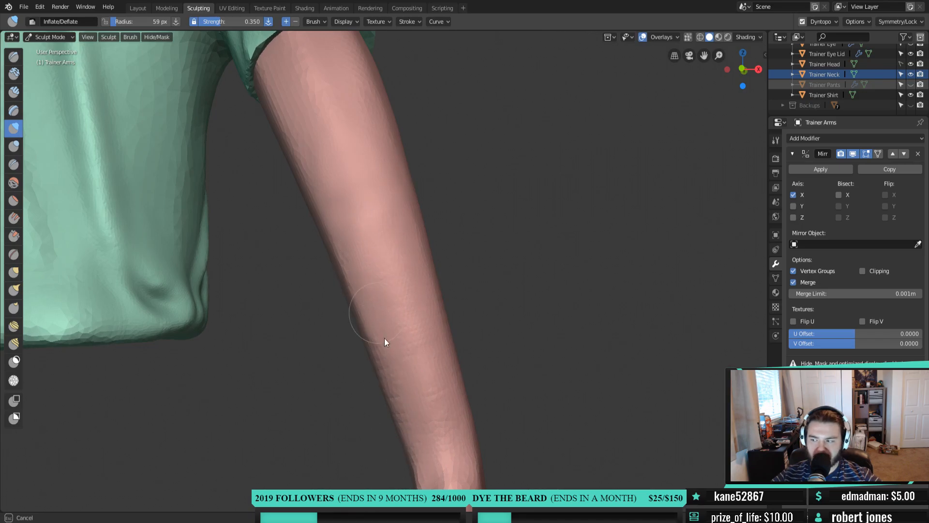
Examine the smoothed arms and their proportions on the whole character, with both mirrored arms shown in object mode
{"action": "scroll", "coordinate": [402, 310], "scroll_direction": "down", "scroll_amount": 5}
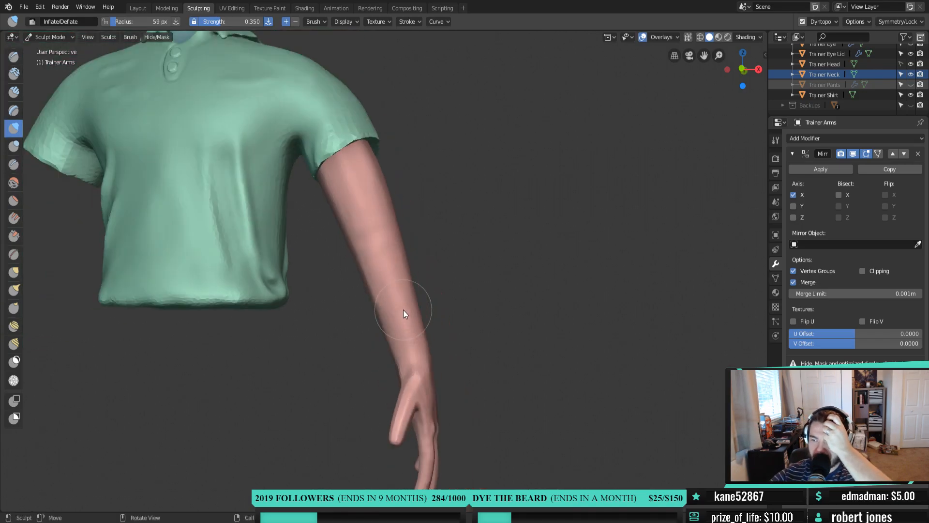
{"action": "scroll", "coordinate": [383, 306], "scroll_direction": "down", "scroll_amount": 2}
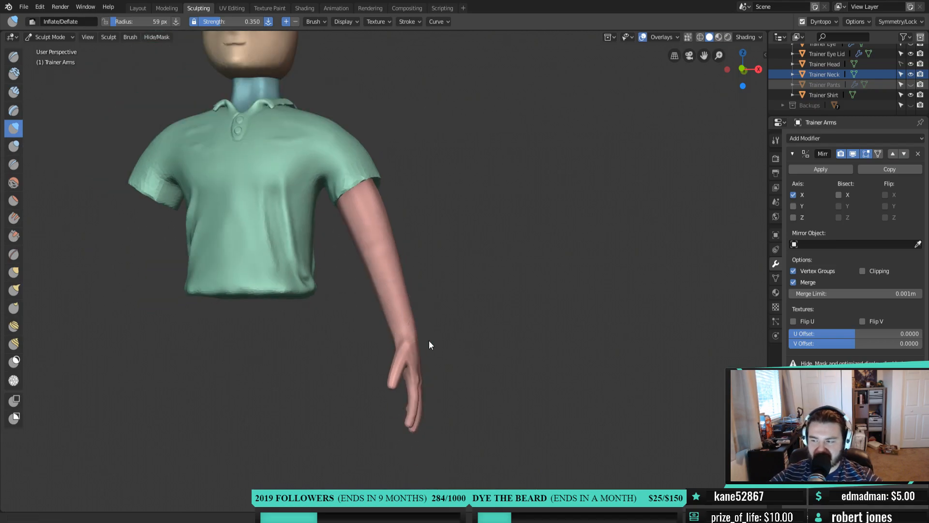
{"action": "middle_click_drag", "start_coordinate": [416, 330], "coordinate": [452, 357], "text": "shift"}
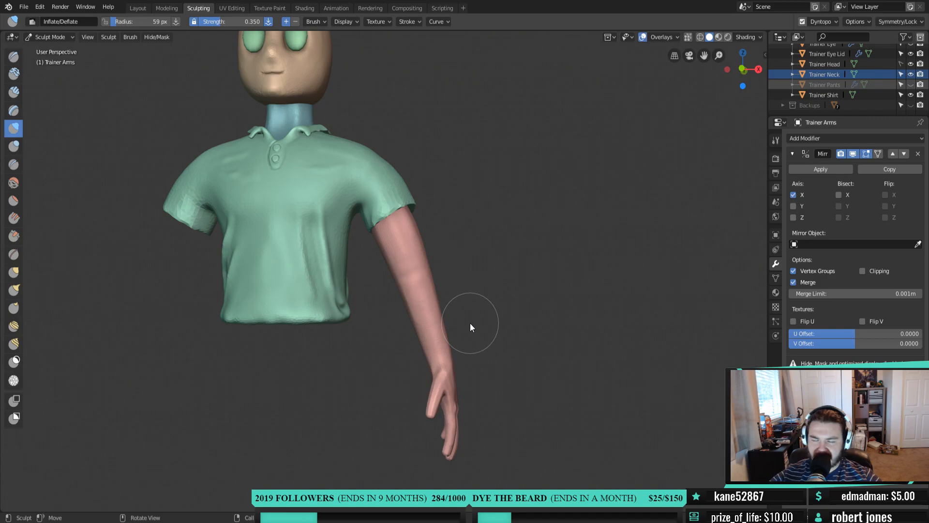
{"action": "scroll", "coordinate": [470, 323], "scroll_direction": "down", "scroll_amount": 2}
{"action": "middle_click_drag", "start_coordinate": [475, 321], "coordinate": [467, 325]}
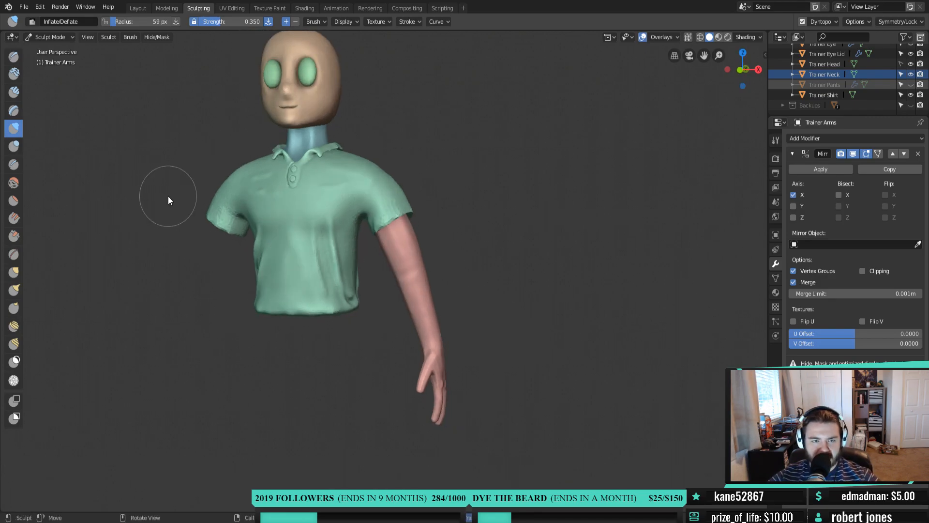
{"action": "middle_click_drag", "start_coordinate": [167, 196], "coordinate": [371, 314]}
{"action": "left_click", "coordinate": [151, 8]}
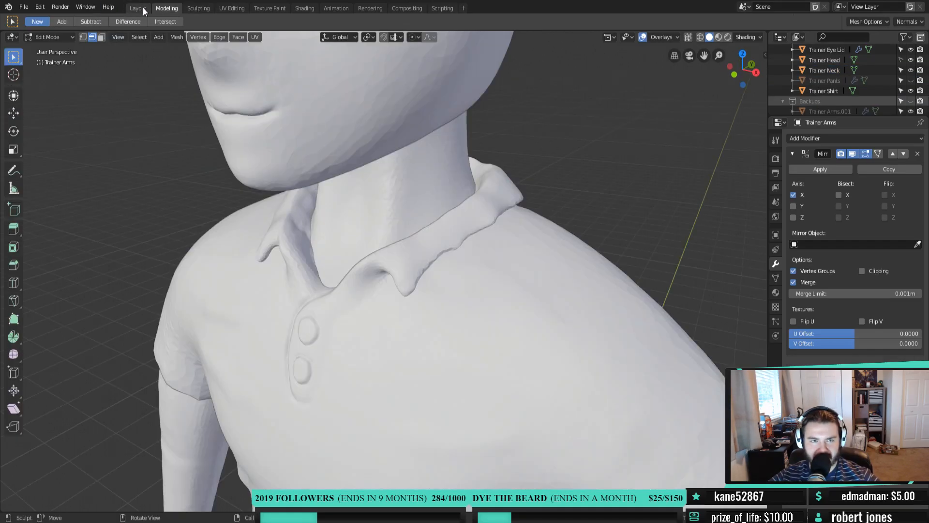
{"action": "left_click", "coordinate": [143, 8]}
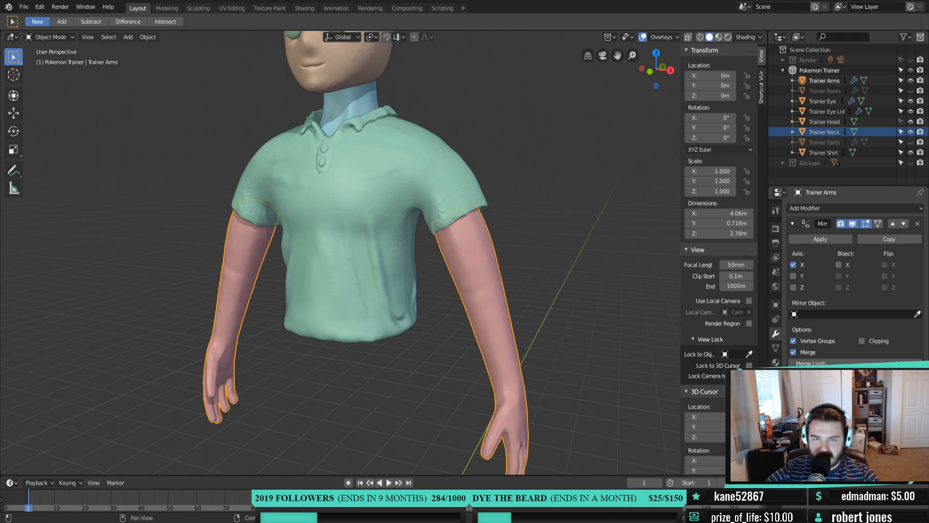
{"action": "middle_click_drag", "start_coordinate": [551, 270], "coordinate": [450, 303]}
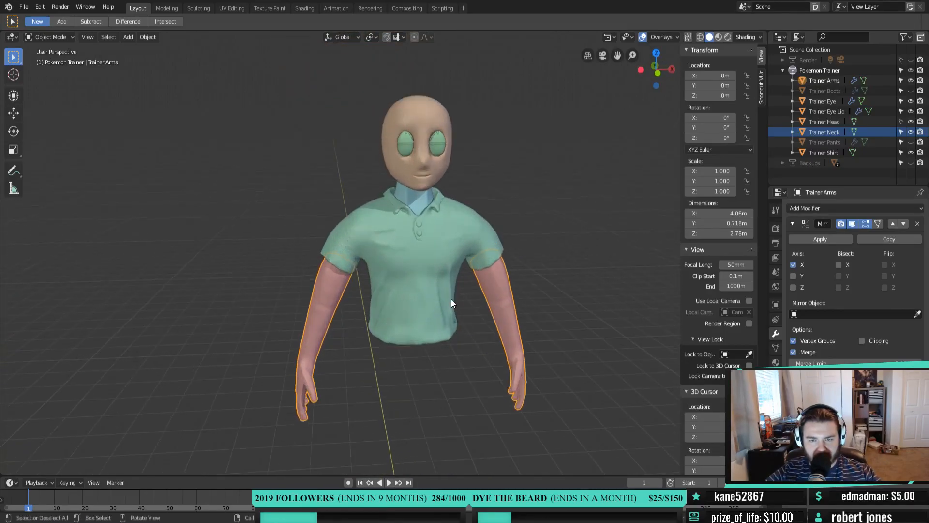
{"action": "scroll", "coordinate": [386, 266], "scroll_direction": "up", "scroll_amount": 4}
{"action": "middle_click_drag", "start_coordinate": [380, 182], "coordinate": [370, 202]}
Switch to sculpting the Trainer Shirt and smooth out the wrinkles on the chest beside the button placket
{"action": "left_click", "coordinate": [458, 234]}
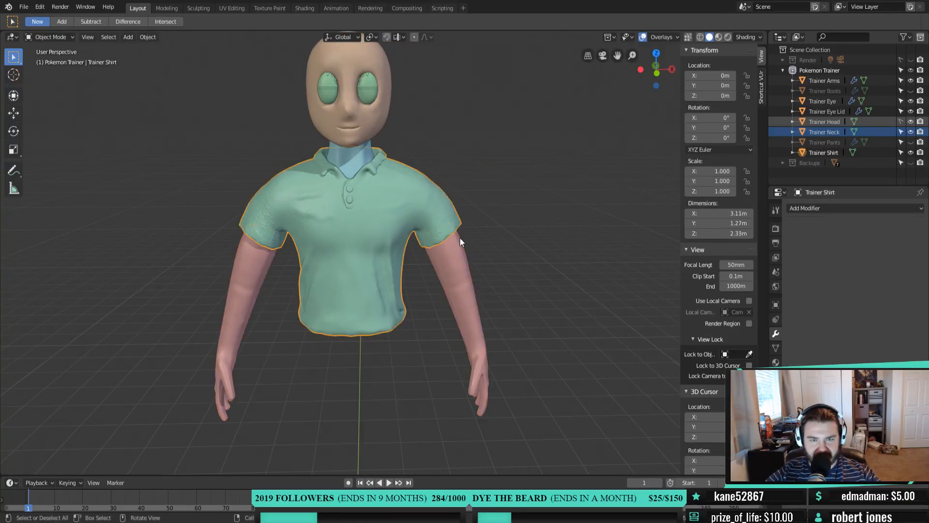
{"action": "left_click", "coordinate": [196, 7]}
{"action": "scroll", "coordinate": [276, 229], "scroll_direction": "up", "scroll_amount": 5}
{"action": "mouse_move", "coordinate": [280, 239]}
{"action": "middle_mouse_down", "text": "shift"}
{"action": "mouse_move", "coordinate": [410, 293]}
{"action": "mouse_move", "coordinate": [395, 284]}
{"action": "mouse_move", "coordinate": [396, 305]}
{"action": "middle_mouse_up", "text": "shift"}
{"action": "scroll", "coordinate": [355, 286], "scroll_direction": "down", "scroll_amount": 1}
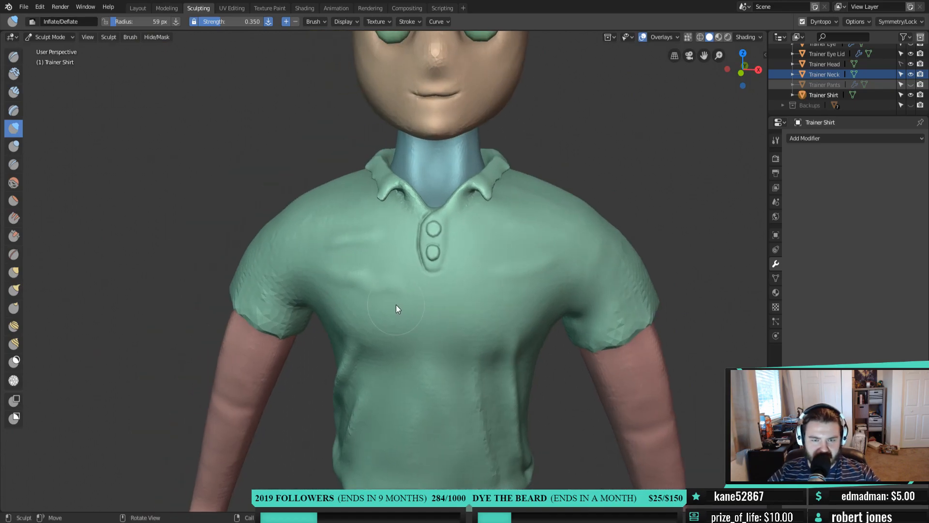
{"action": "scroll", "coordinate": [375, 295], "scroll_direction": "up", "scroll_amount": 1}
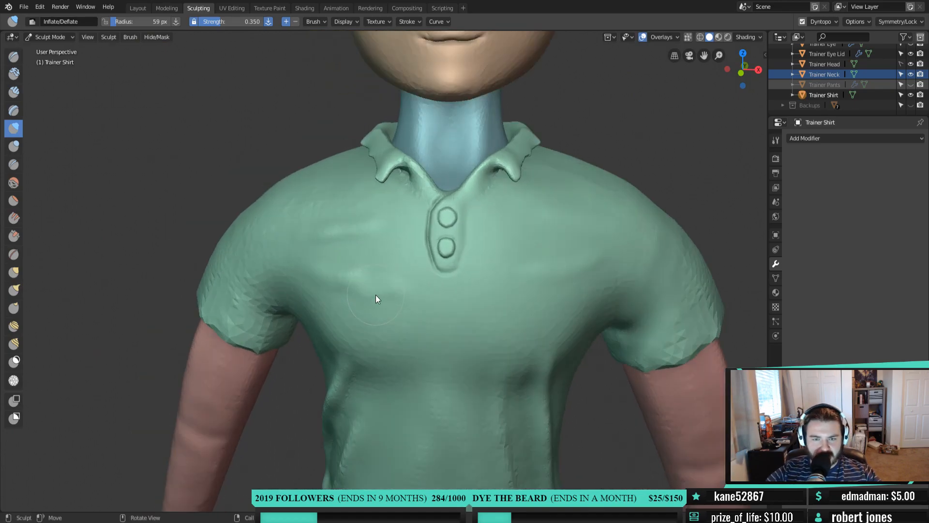
{"action": "scroll", "coordinate": [389, 280], "scroll_direction": "up", "scroll_amount": 3}
{"action": "middle_click_drag", "start_coordinate": [387, 284], "coordinate": [384, 285]}
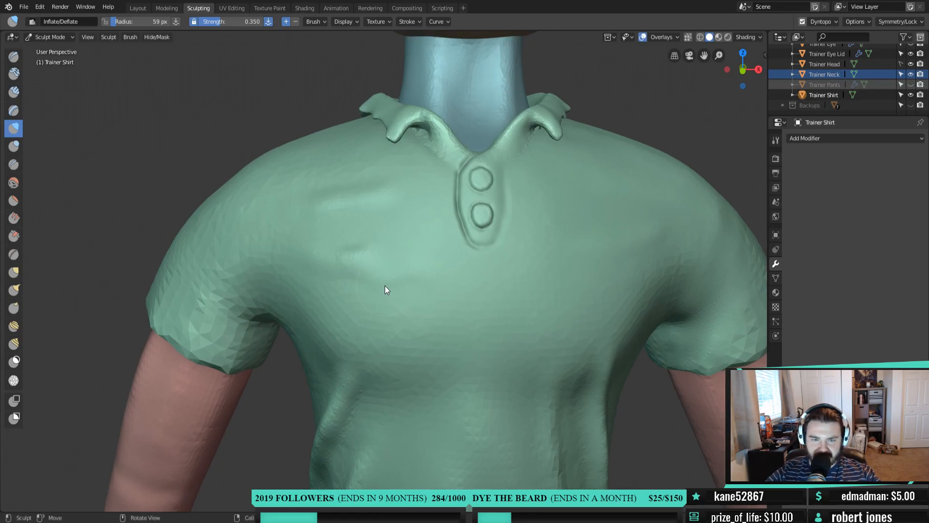
{"action": "left_click_drag", "start_coordinate": [380, 266], "coordinate": [373, 257]}
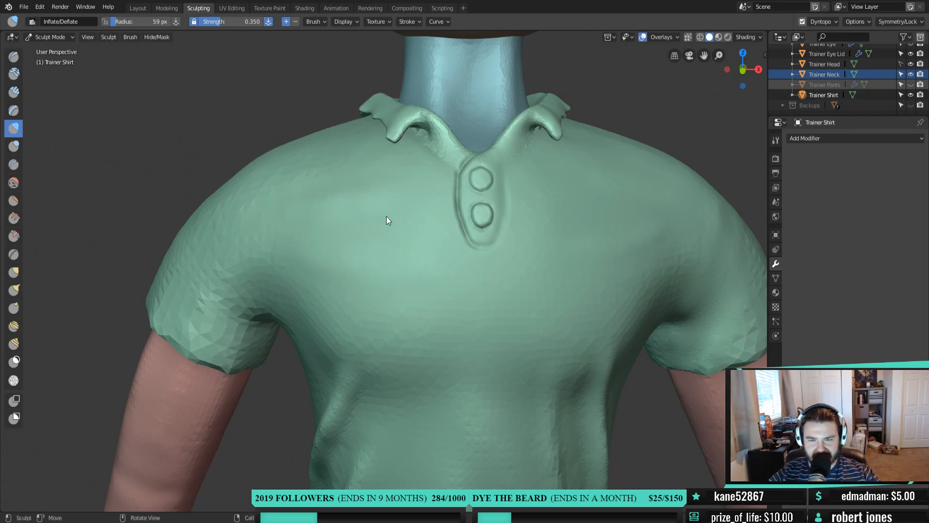
Reshape the pointed tip of the polo collar with the Grab brush at a radius of 80 px
{"action": "scroll", "coordinate": [547, 216], "scroll_direction": "down", "scroll_amount": 4}
{"action": "mouse_move", "coordinate": [547, 216]}
{"action": "middle_mouse_down"}
{"action": "mouse_move", "coordinate": [515, 222]}
{"action": "mouse_move", "coordinate": [397, 290]}
{"action": "middle_mouse_up"}
{"action": "scroll", "coordinate": [397, 290], "scroll_direction": "up", "scroll_amount": 2}
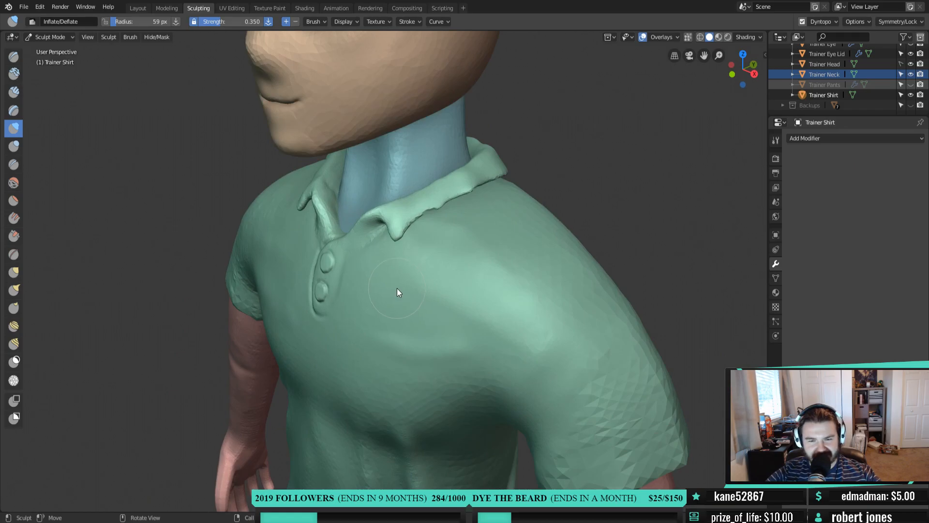
{"action": "key", "text": "g"}
{"action": "scroll", "coordinate": [443, 324], "scroll_direction": "up", "scroll_amount": 3}
{"action": "scroll", "coordinate": [442, 325], "scroll_direction": "up", "scroll_amount": 2}
{"action": "middle_click_drag", "start_coordinate": [443, 324], "coordinate": [381, 275]}
{"action": "middle_click_drag", "start_coordinate": [339, 251], "coordinate": [407, 257]}
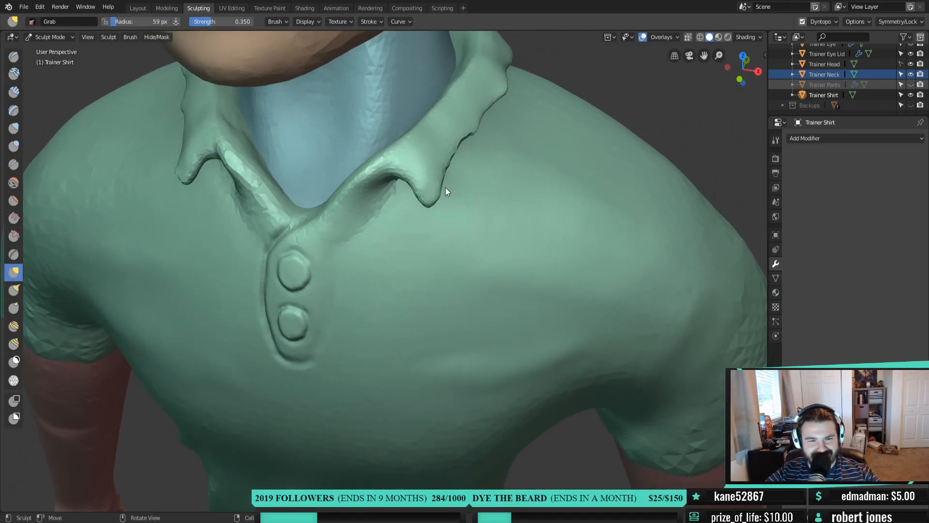
{"action": "key", "text": "f"}
{"action": "left_click", "coordinate": [459, 190]}
{"action": "mouse_move", "coordinate": [444, 172]}
{"action": "left_mouse_down"}
{"action": "mouse_move", "coordinate": [449, 183]}
{"action": "mouse_move", "coordinate": [465, 134]}
{"action": "mouse_move", "coordinate": [461, 165]}
{"action": "mouse_move", "coordinate": [445, 173]}
{"action": "mouse_move", "coordinate": [431, 209]}
{"action": "left_mouse_up"}
{"action": "mouse_move", "coordinate": [431, 209]}
{"action": "middle_mouse_down"}
{"action": "mouse_move", "coordinate": [460, 175]}
{"action": "mouse_move", "coordinate": [460, 144]}
{"action": "mouse_move", "coordinate": [440, 126]}
{"action": "middle_mouse_up"}
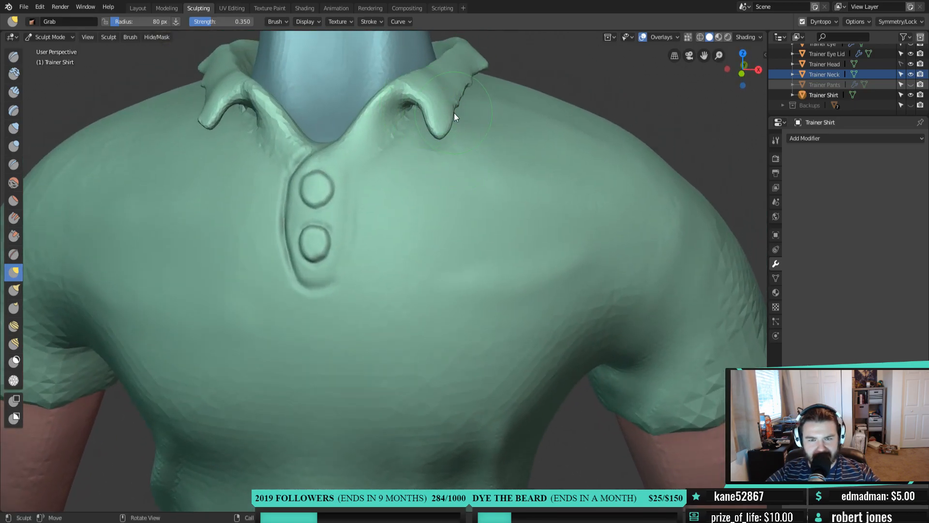
Examine the collar, shoulder and sleeve of the shirt from the side and on the whole upper body
{"action": "middle_click_drag", "start_coordinate": [466, 87], "coordinate": [415, 85]}
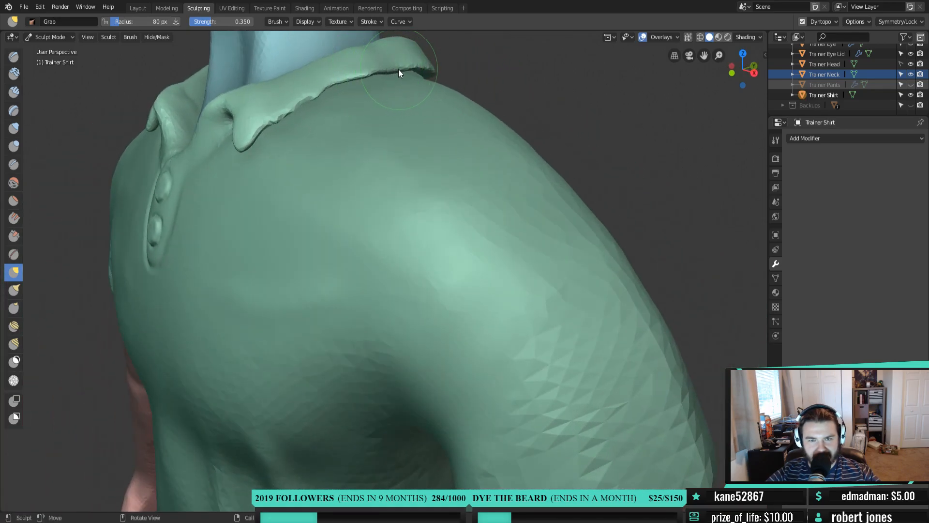
{"action": "middle_click_drag", "start_coordinate": [402, 73], "coordinate": [387, 116]}
{"action": "middle_click_drag", "start_coordinate": [435, 160], "coordinate": [396, 183]}
{"action": "scroll", "coordinate": [519, 176], "scroll_direction": "down", "scroll_amount": 3}
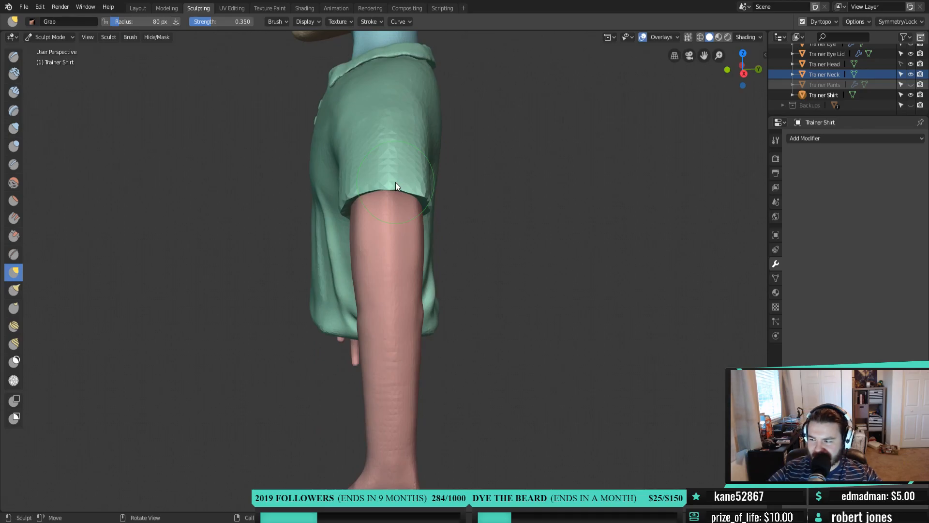
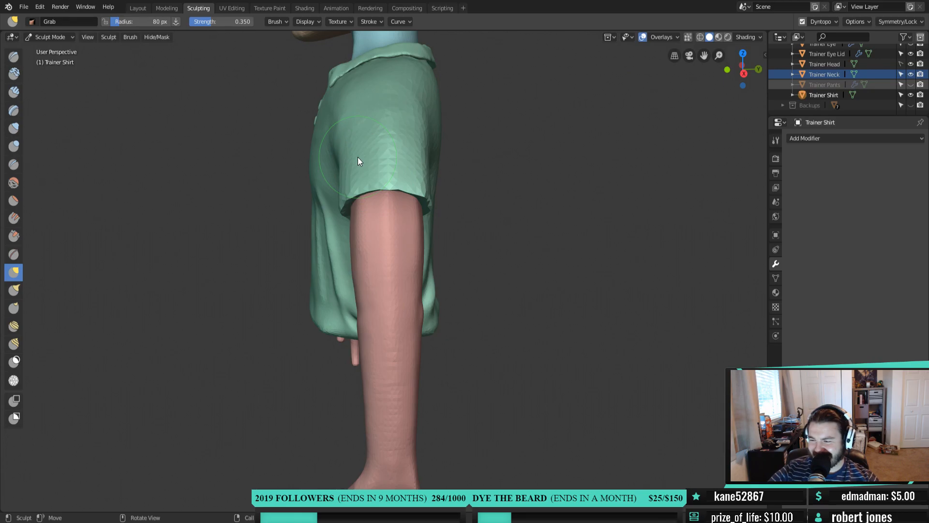
{"action": "scroll", "coordinate": [417, 220], "scroll_direction": "down", "scroll_amount": 3}
{"action": "middle_click_drag", "start_coordinate": [367, 219], "coordinate": [470, 262]}
{"action": "scroll", "coordinate": [406, 229], "scroll_direction": "up", "scroll_amount": 1}
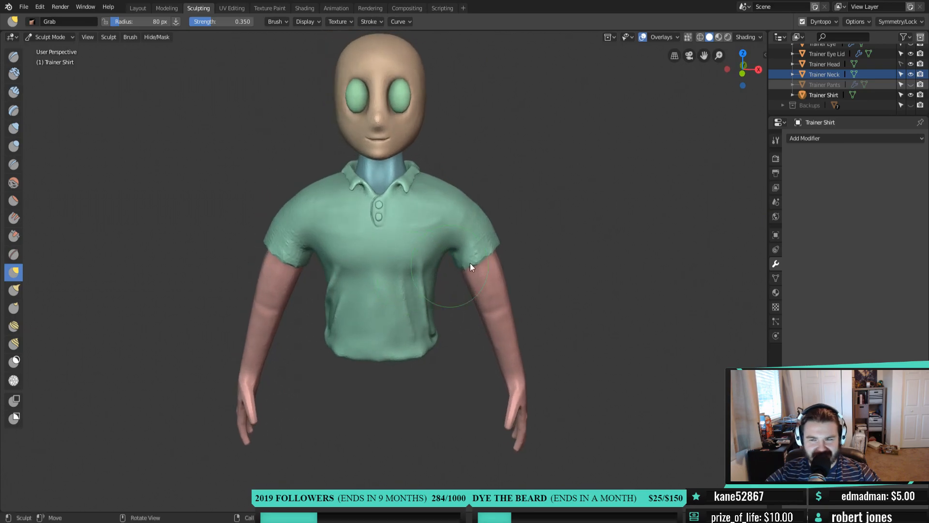
{"action": "middle_click_drag", "start_coordinate": [591, 202], "coordinate": [566, 201]}
Unhide the Trainer Pants and select them in object mode in the Layout workspace
{"action": "left_click", "coordinate": [910, 84]}
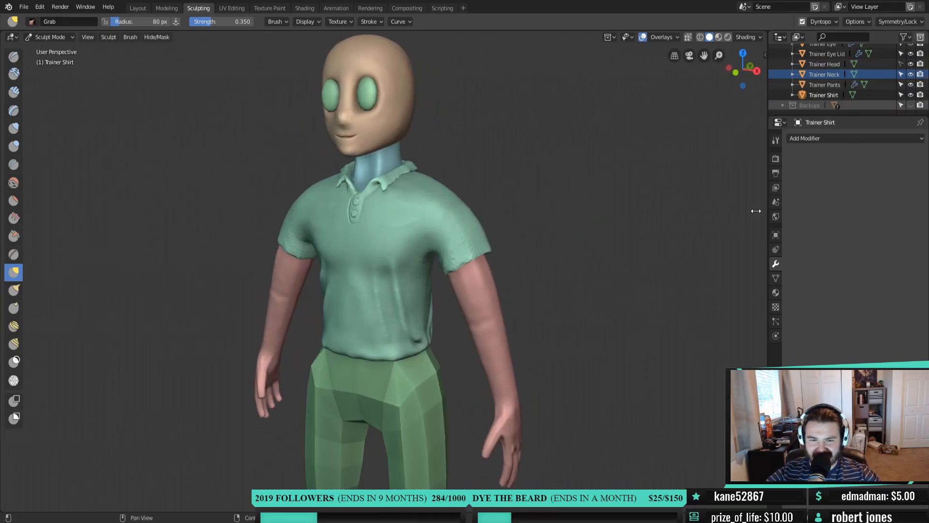
{"action": "mouse_move", "coordinate": [524, 244]}
{"action": "middle_mouse_down"}
{"action": "mouse_move", "coordinate": [432, 266]}
{"action": "mouse_move", "coordinate": [516, 253]}
{"action": "mouse_move", "coordinate": [492, 291]}
{"action": "mouse_move", "coordinate": [387, 302]}
{"action": "mouse_move", "coordinate": [455, 300]}
{"action": "mouse_move", "coordinate": [307, 284]}
{"action": "mouse_move", "coordinate": [472, 304]}
{"action": "mouse_move", "coordinate": [547, 266]}
{"action": "mouse_move", "coordinate": [404, 292]}
{"action": "mouse_move", "coordinate": [455, 289]}
{"action": "middle_mouse_up"}
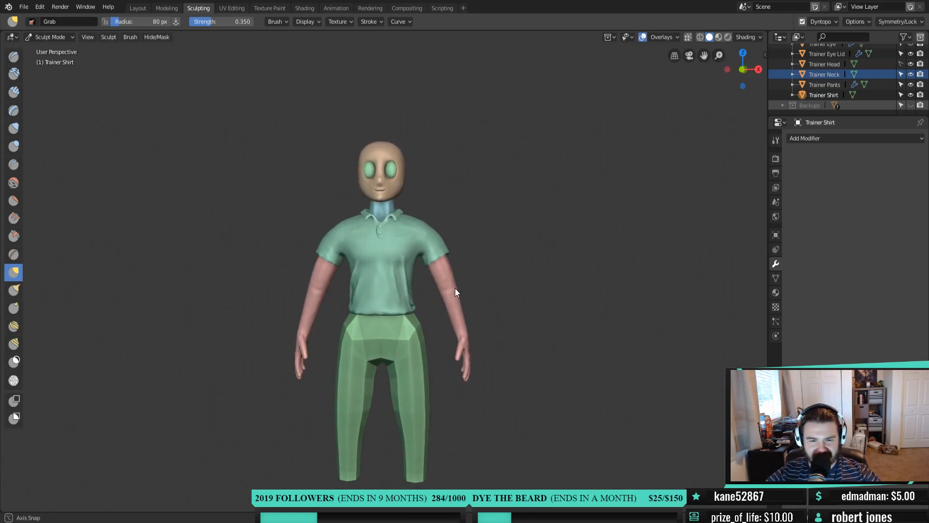
{"action": "left_click", "coordinate": [139, 8]}
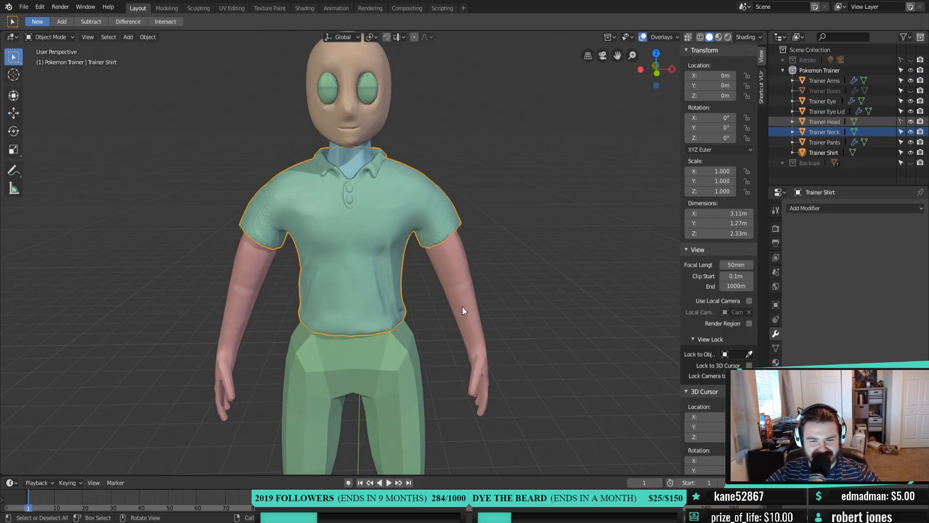
{"action": "scroll", "coordinate": [445, 317], "scroll_direction": "down", "scroll_amount": 2}
{"action": "left_click", "coordinate": [407, 343]}
{"action": "middle_click_drag", "start_coordinate": [503, 375], "coordinate": [443, 364]}
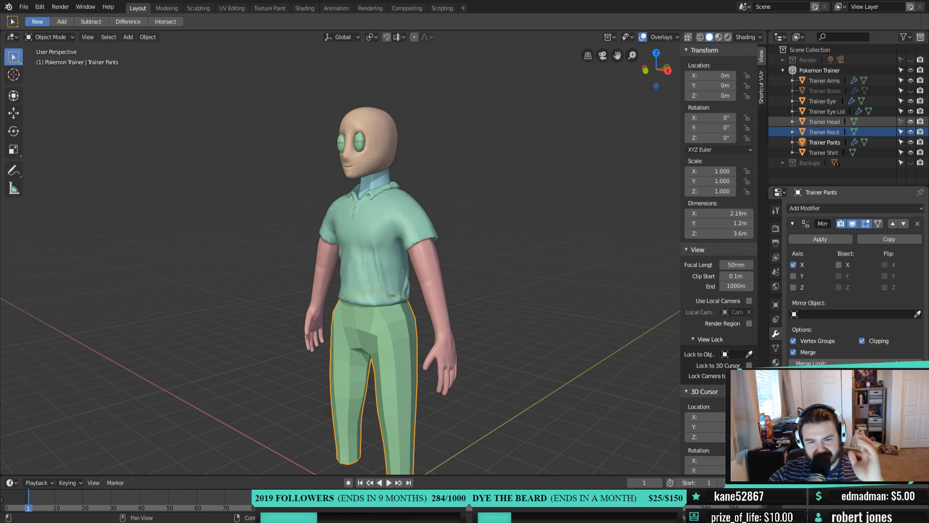
Examine the proportions of the whole character with the pants shown, from the front and at an angle
{"action": "middle_click_drag", "start_coordinate": [503, 290], "coordinate": [561, 289]}
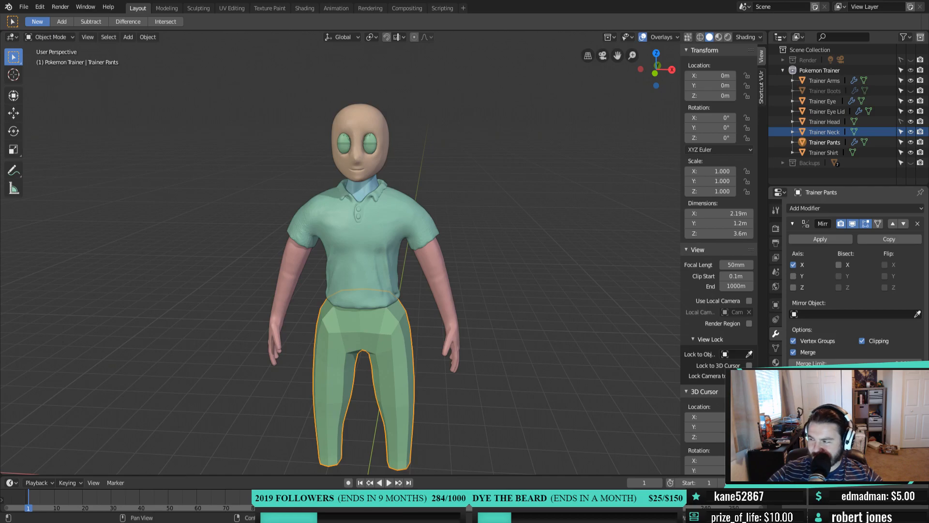
{"action": "middle_click_drag", "start_coordinate": [546, 198], "coordinate": [533, 180]}
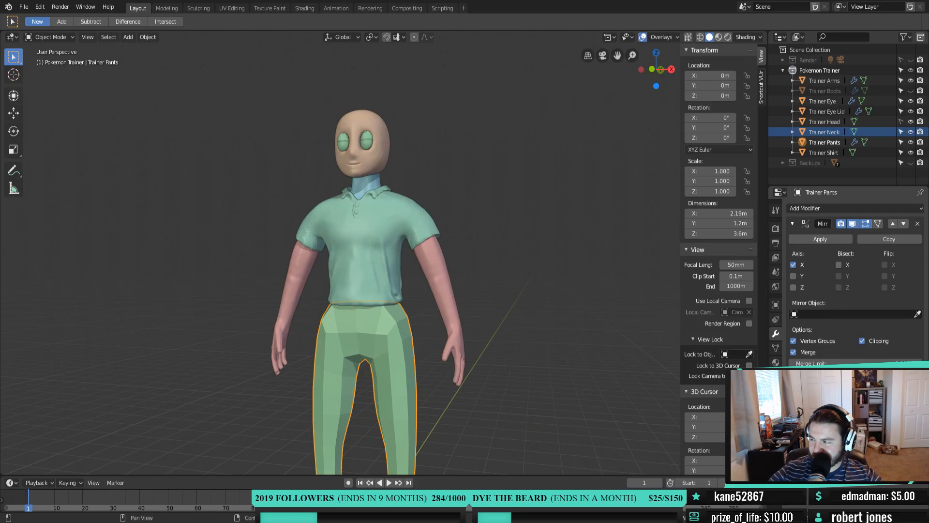
{"action": "middle_click_drag", "start_coordinate": [378, 319], "coordinate": [401, 271]}
{"action": "scroll", "coordinate": [444, 354], "scroll_direction": "down", "scroll_amount": 4}
{"action": "scroll", "coordinate": [412, 347], "scroll_direction": "up", "scroll_amount": 3}
{"action": "scroll", "coordinate": [415, 335], "scroll_direction": "up", "scroll_amount": 1}
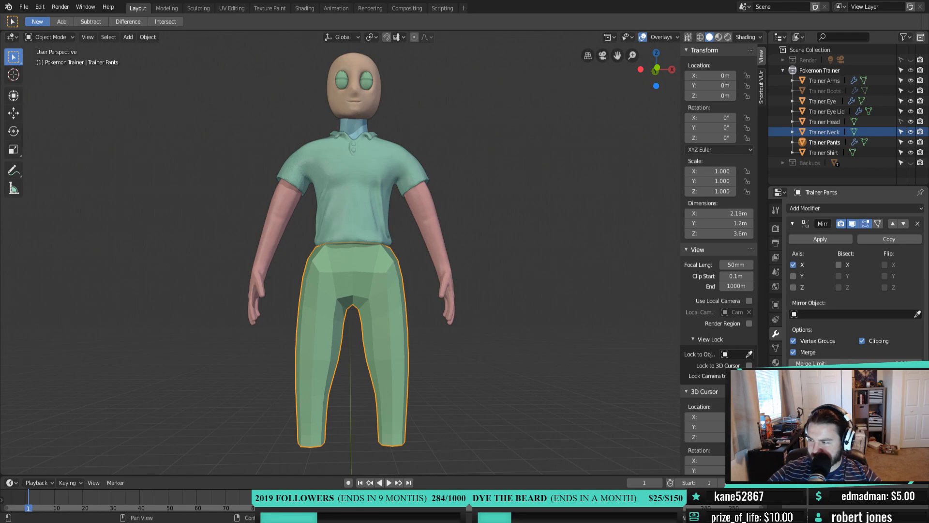
{"action": "middle_click_drag", "start_coordinate": [408, 245], "coordinate": [502, 239]}
{"action": "scroll", "coordinate": [324, 262], "scroll_direction": "down", "scroll_amount": 1}
{"action": "scroll", "coordinate": [422, 279], "scroll_direction": "up", "scroll_amount": 3}
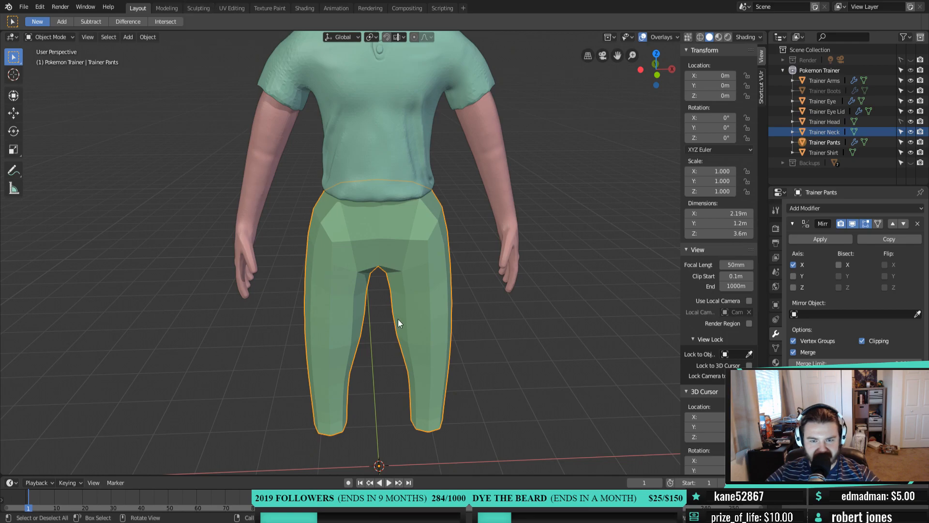
Open the Trainer Pants mesh for editing in the Modeling workspace, with the lower legs in front orthographic view
{"action": "key", "text": "KP_1"}
{"action": "left_click", "coordinate": [164, 7]}
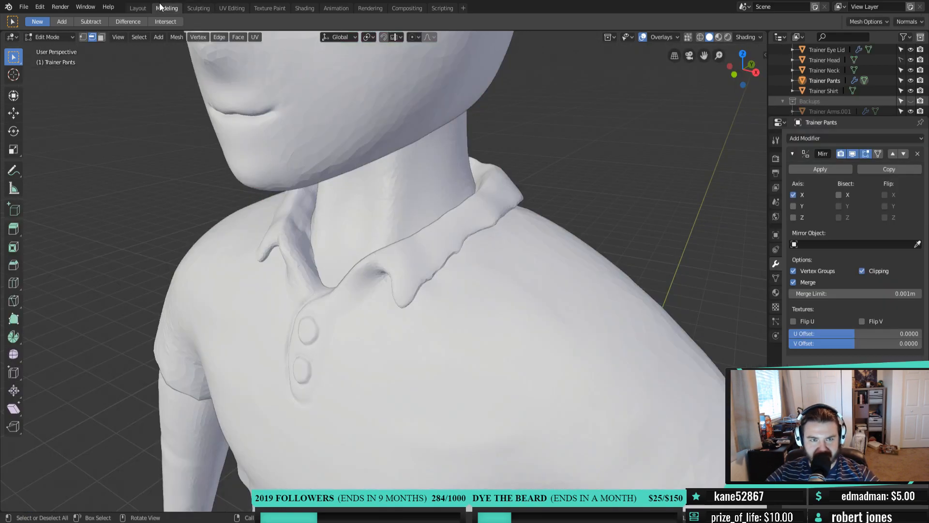
{"action": "key", "text": "KP_1"}
{"action": "scroll", "coordinate": [626, 392], "scroll_direction": "down", "scroll_amount": 3}
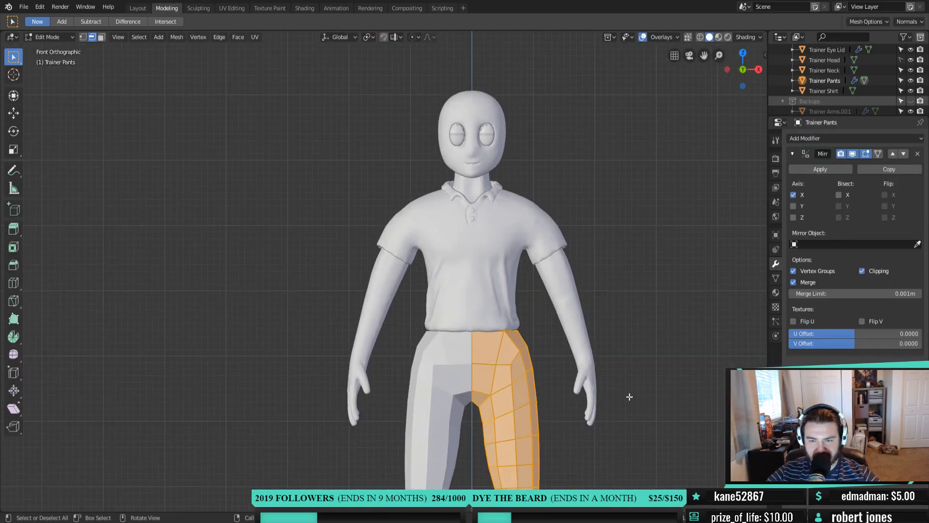
{"action": "middle_click_drag", "start_coordinate": [626, 392], "coordinate": [621, 148], "text": "shift"}
{"action": "scroll", "coordinate": [543, 241], "scroll_direction": "up", "scroll_amount": 2}
{"action": "middle_click_drag", "start_coordinate": [543, 241], "coordinate": [475, 212], "text": "shift"}
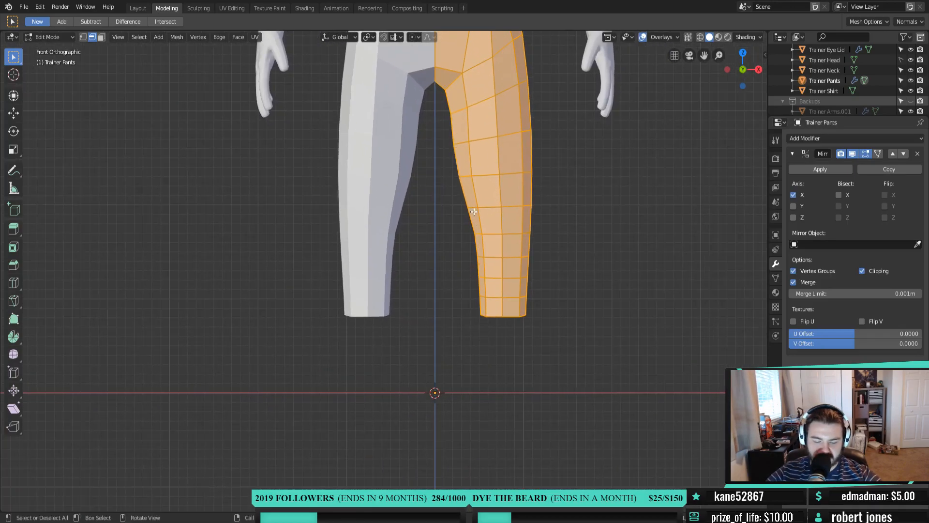
Move two inner edges of the lower pant leg towards the centre using proportional editing with size 0.75
{"action": "left_click", "coordinate": [474, 245]}
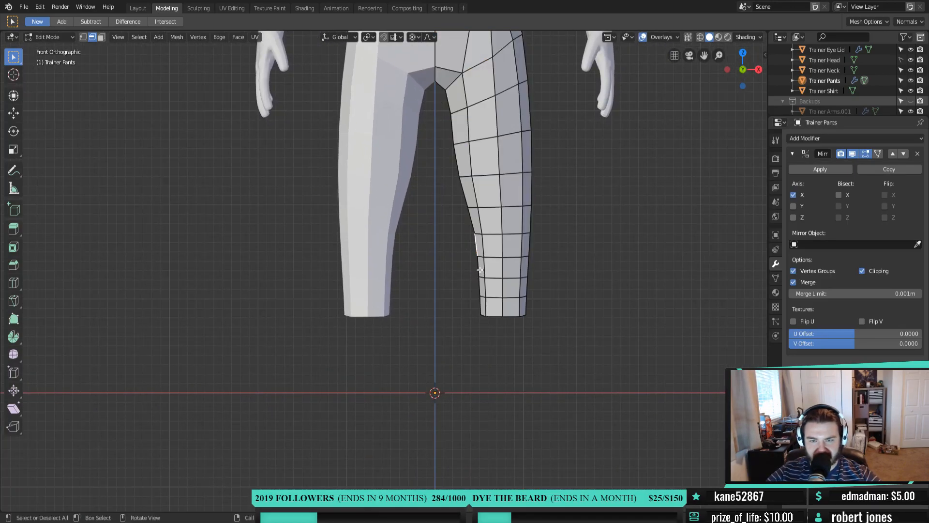
{"action": "left_click", "coordinate": [478, 287]}
{"action": "left_click", "coordinate": [475, 269], "text": "shift"}
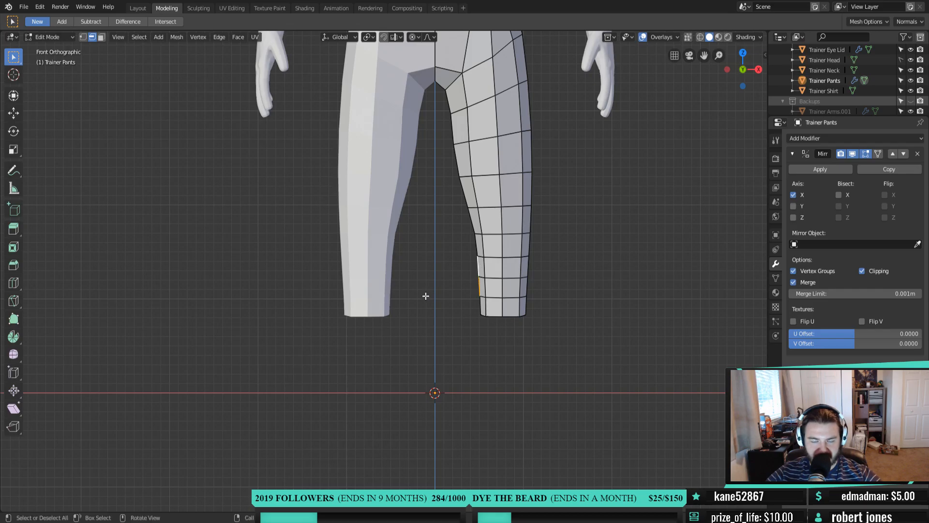
{"action": "key", "text": "o"}
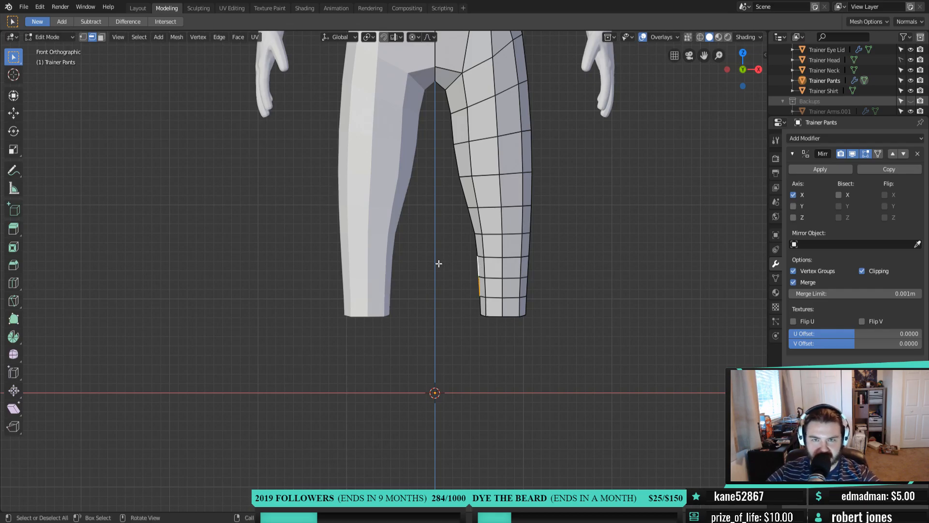
{"action": "key", "text": "g"}
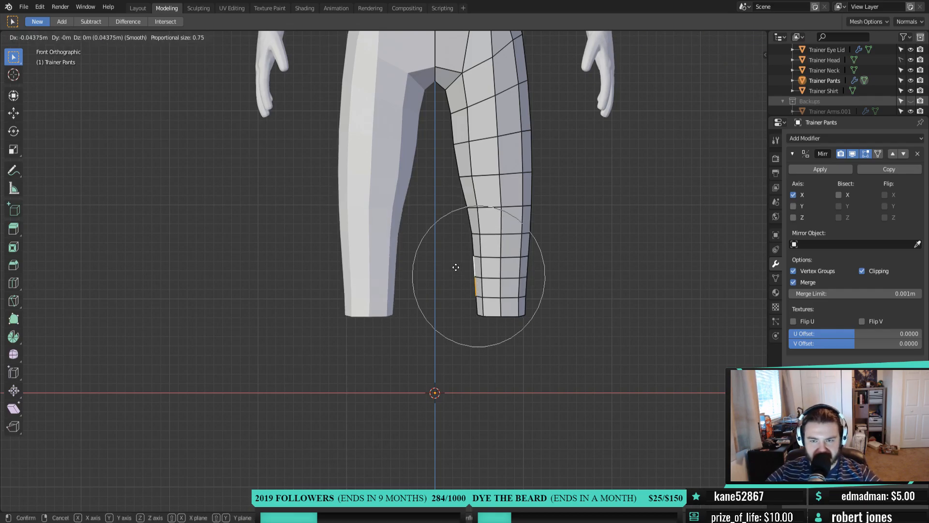
{"action": "left_click", "coordinate": [450, 263]}
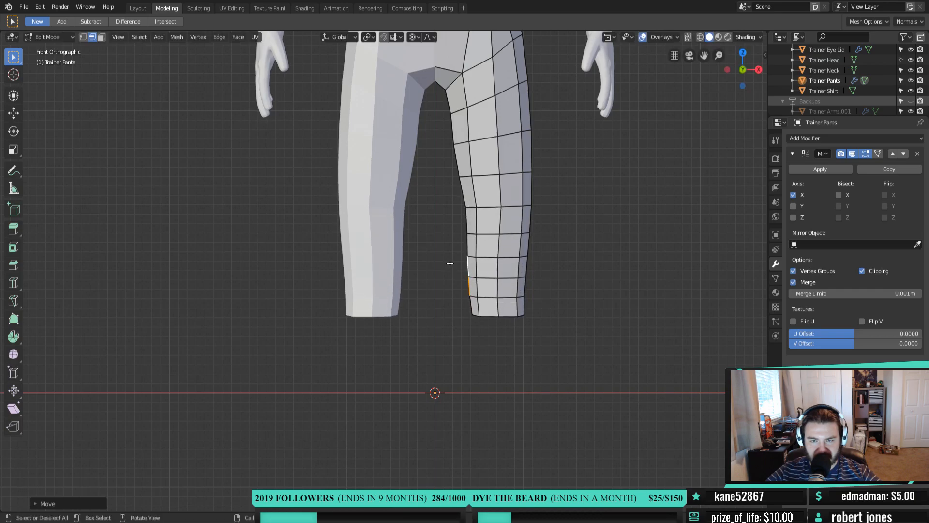
Move the inner edges around the knee and upper calf slightly inward to straighten the inside of the leg
{"action": "left_click", "coordinate": [468, 241]}
{"action": "key", "text": "g"}
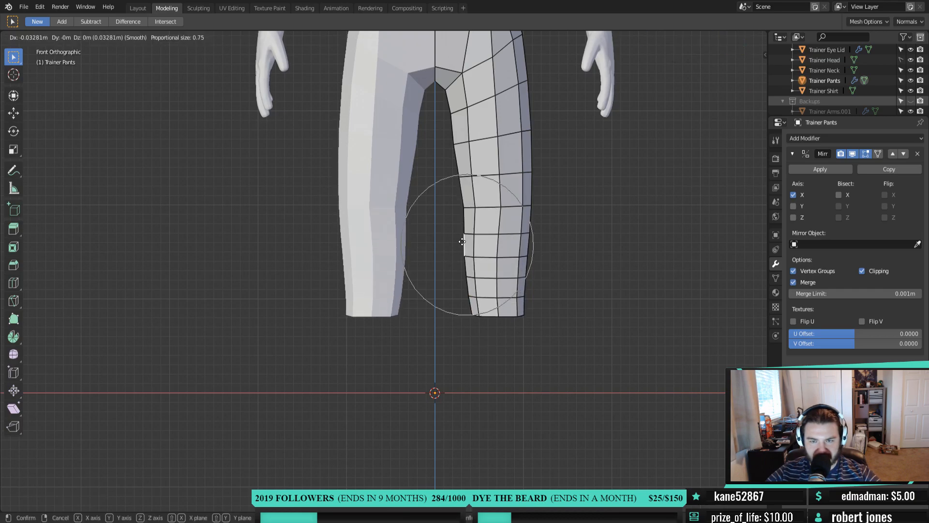
{"action": "left_click", "coordinate": [463, 240]}
{"action": "left_click", "coordinate": [463, 223]}
{"action": "key", "text": "g"}
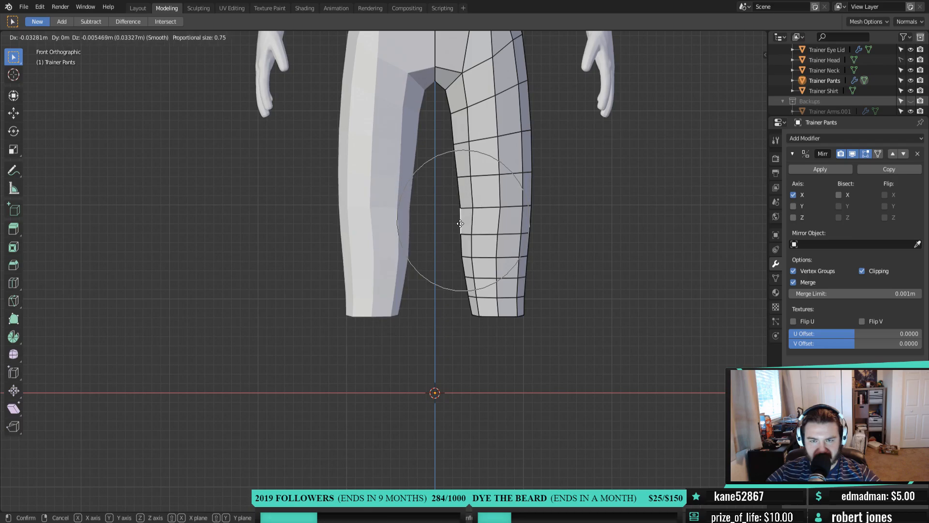
{"action": "left_click", "coordinate": [458, 223]}
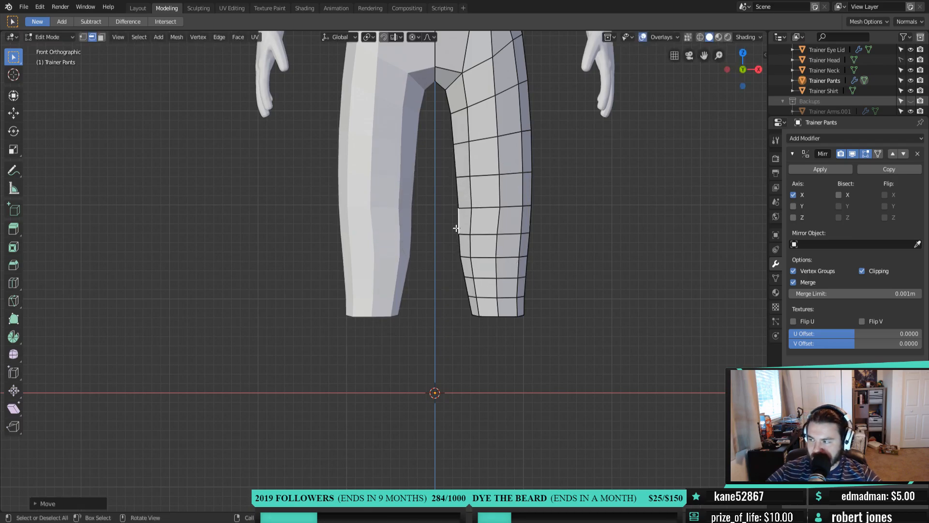
Scale up the pant hem's edge loop by about 1.36 with proportional size 0.51, and rotate it slightly
{"action": "left_click", "coordinate": [484, 317], "text": "alt"}
{"action": "key", "text": "s"}
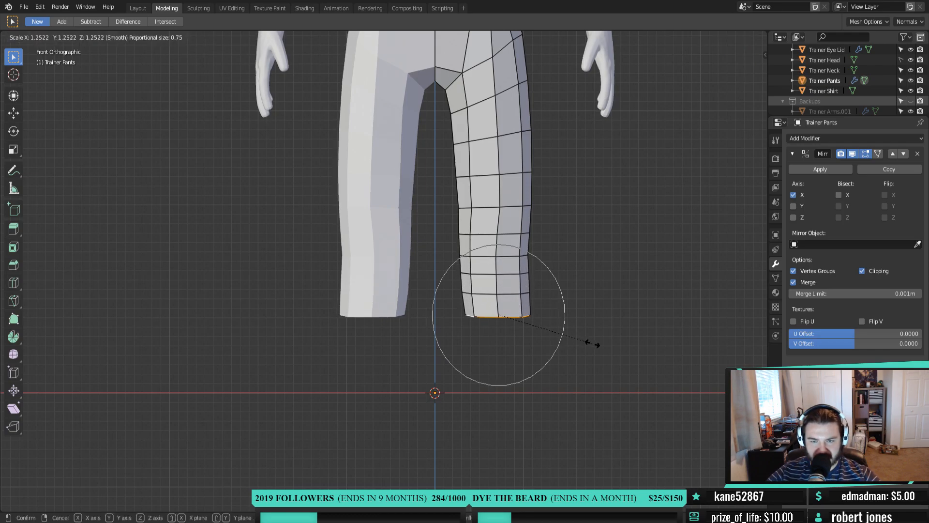
{"action": "scroll", "coordinate": [596, 344], "scroll_direction": "up", "scroll_amount": 4}
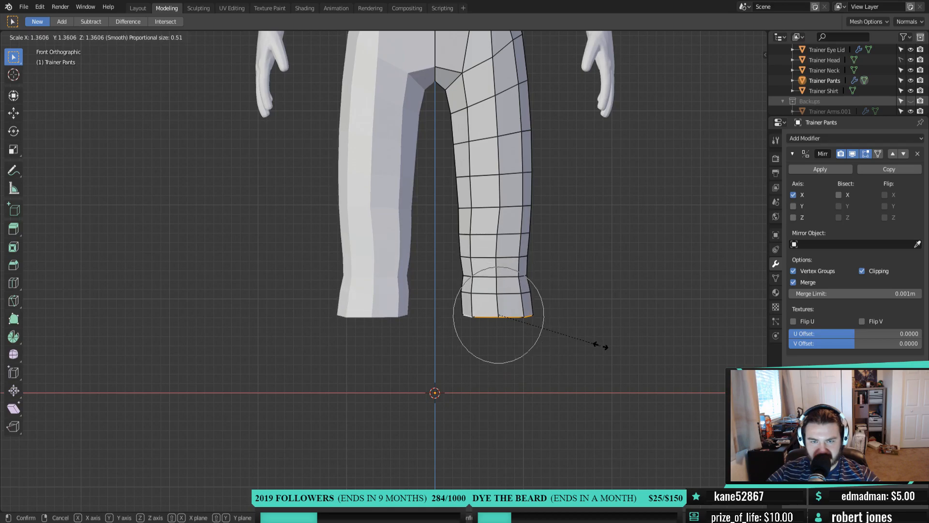
{"action": "left_click", "coordinate": [601, 346]}
{"action": "key", "text": "r"}
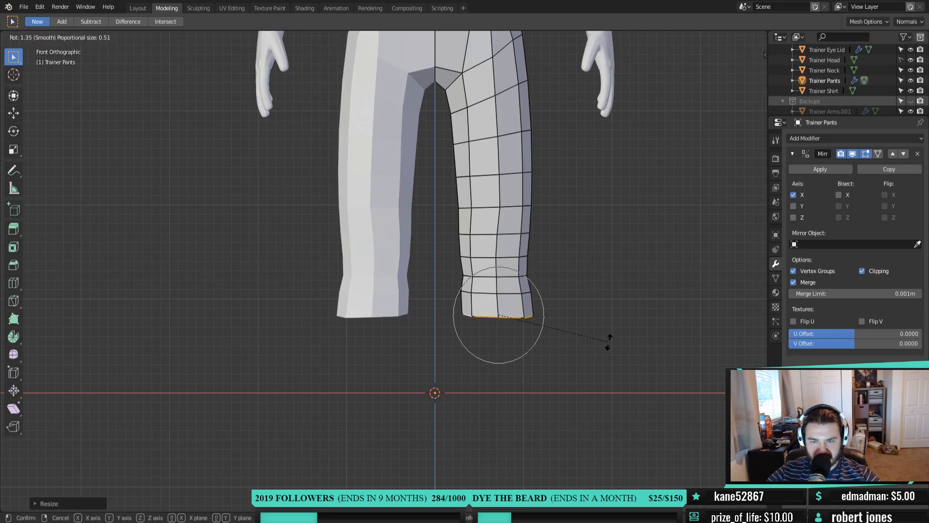
{"action": "left_click", "coordinate": [605, 343]}
Select the face closing the underside of the pant leg and tilt it slightly in front view
{"action": "middle_click_drag", "start_coordinate": [626, 290], "coordinate": [601, 253]}
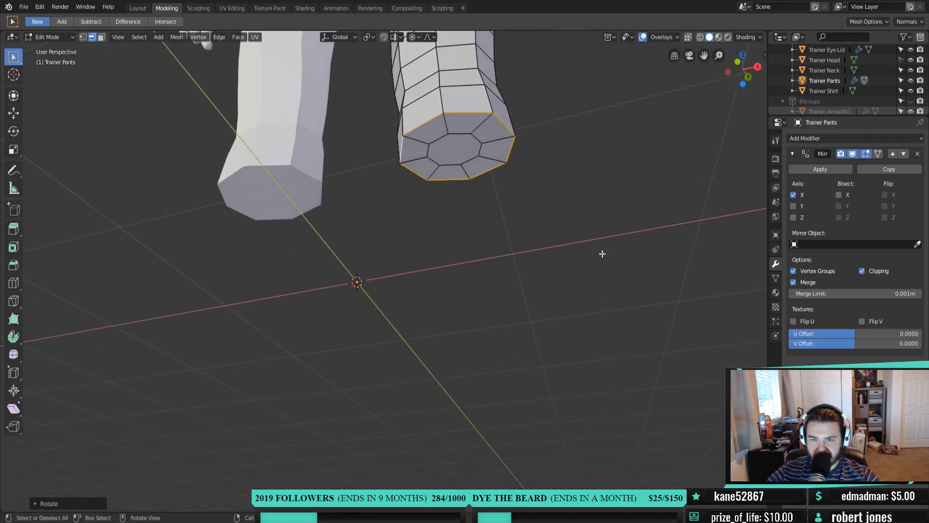
{"action": "key", "text": "3"}
{"action": "left_click", "coordinate": [461, 143]}
{"action": "key", "text": "KP_1"}
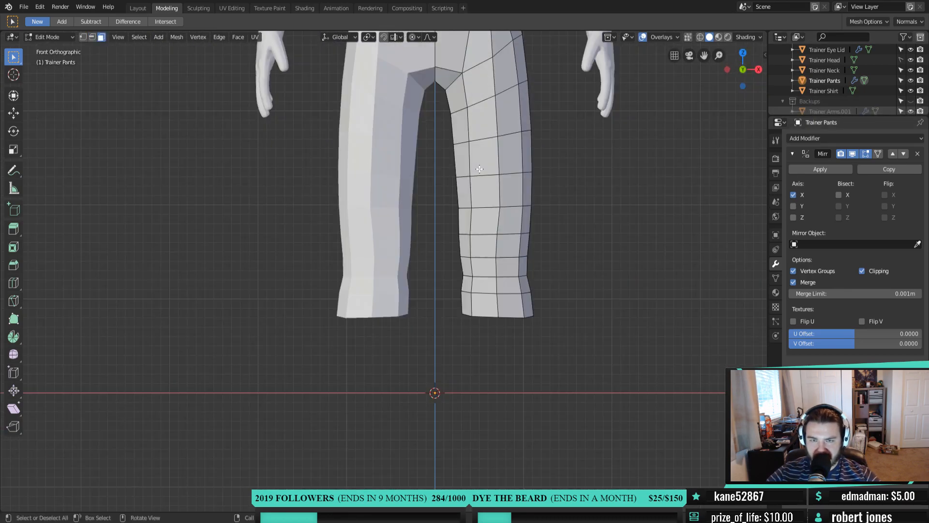
{"action": "key", "text": "r"}
{"action": "left_click", "coordinate": [642, 313]}
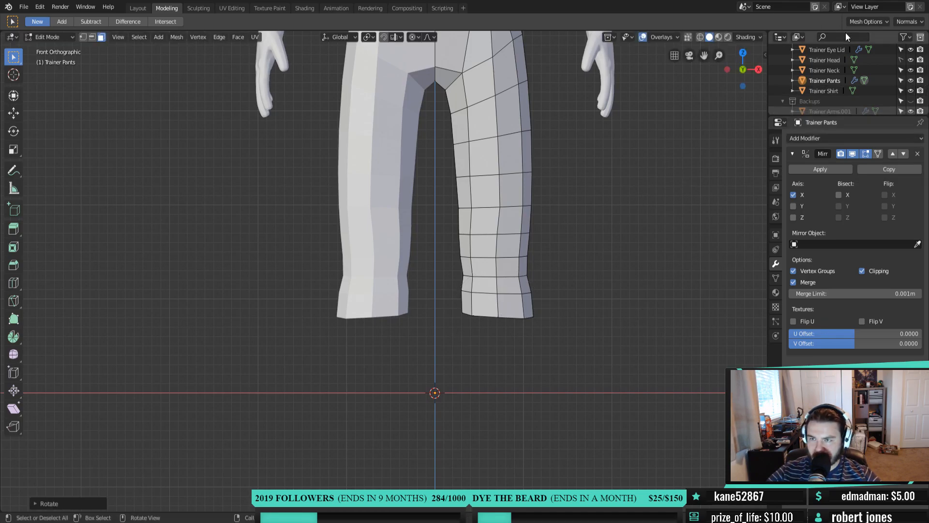
Unhide the Trainer Boots and check how the flared pant hems sit above them
{"action": "scroll", "coordinate": [907, 89], "scroll_direction": "up", "scroll_amount": 5}
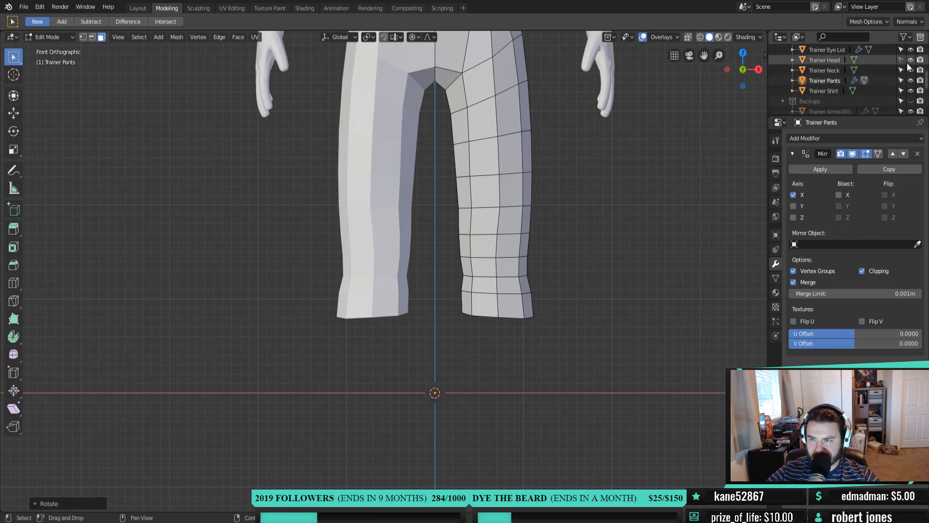
{"action": "left_click", "coordinate": [911, 91]}
{"action": "middle_click_drag", "start_coordinate": [599, 284], "coordinate": [535, 277]}
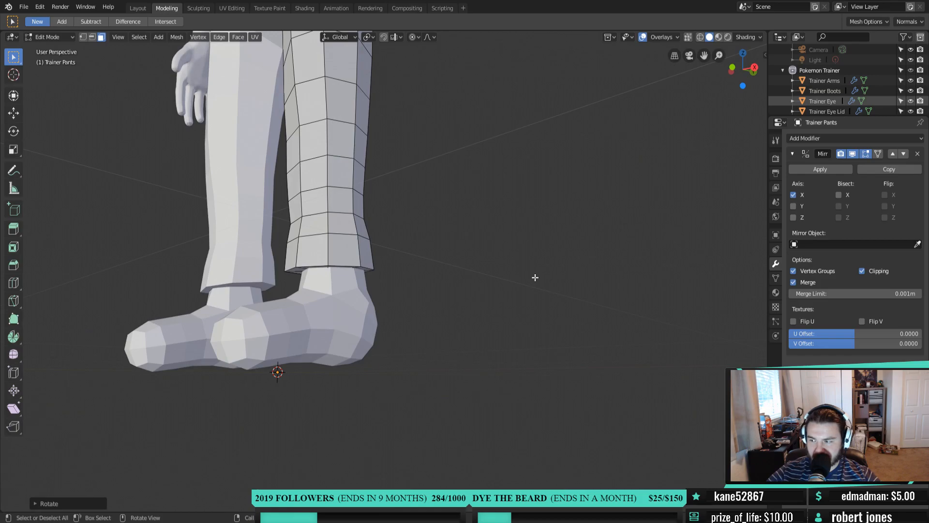
{"action": "middle_click_drag", "start_coordinate": [435, 276], "coordinate": [498, 269]}
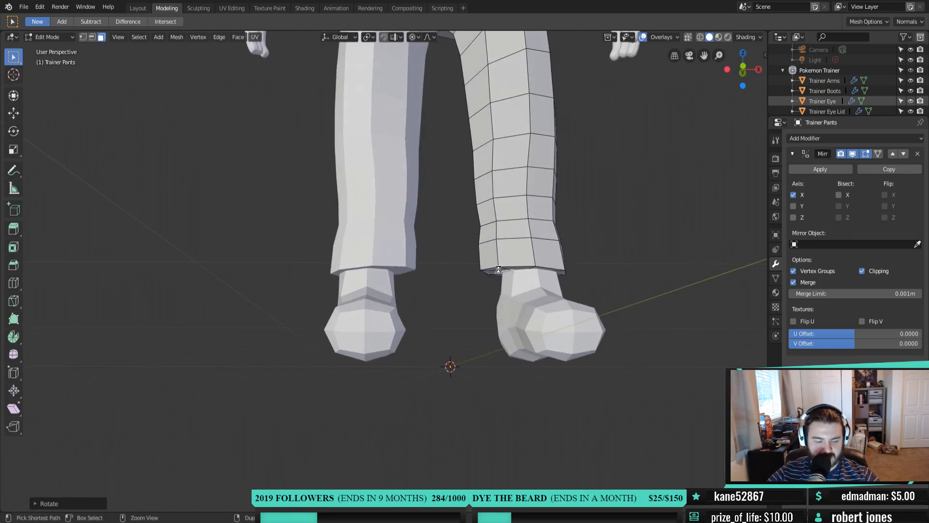
Select the pant leg's bottom edge loop and lower it toward the boot in front view, with proportional size 0.51
{"action": "scroll", "coordinate": [575, 259], "scroll_direction": "down", "scroll_amount": 5}
{"action": "middle_click_drag", "start_coordinate": [522, 224], "coordinate": [550, 218]}
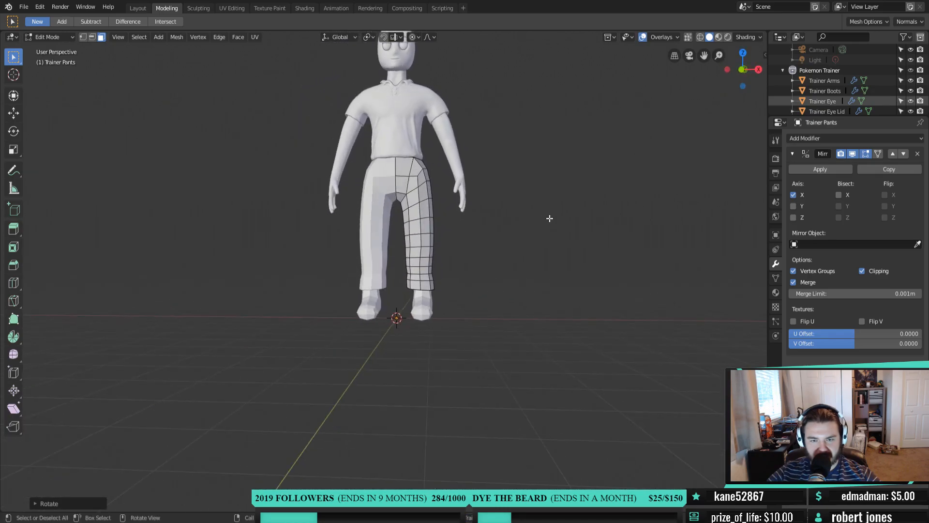
{"action": "scroll", "coordinate": [511, 262], "scroll_direction": "up", "scroll_amount": 4}
{"action": "middle_click_drag", "start_coordinate": [511, 262], "coordinate": [477, 269], "text": "shift"}
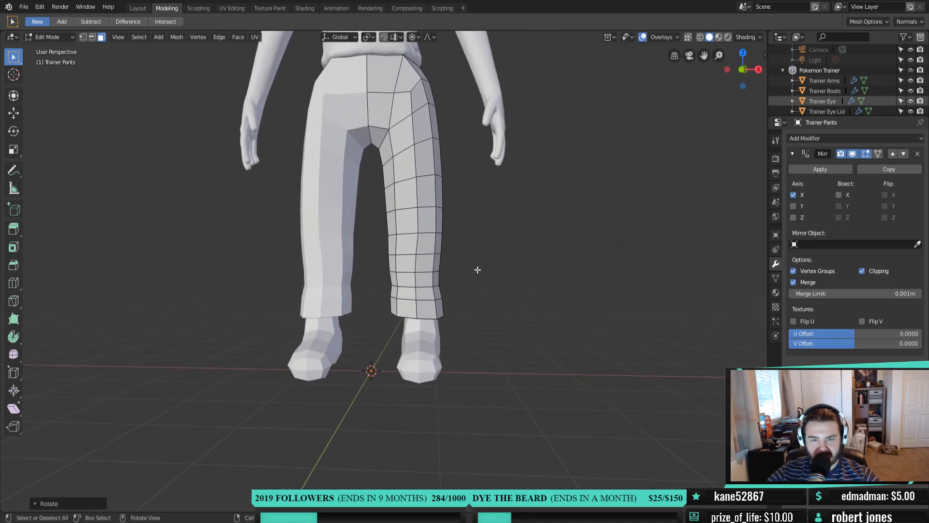
{"action": "key", "text": "KP_1"}
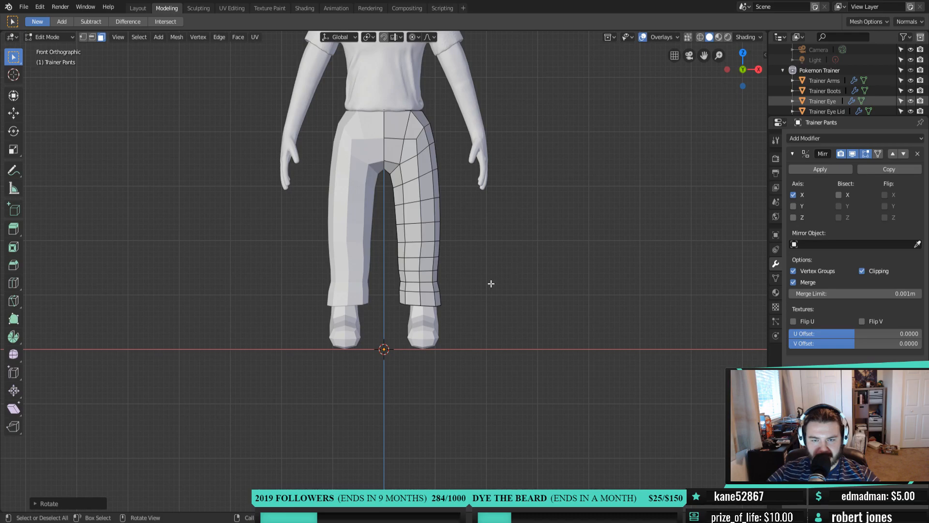
{"action": "key", "text": "2"}
{"action": "left_click", "coordinate": [425, 304], "text": "alt"}
{"action": "middle_click_drag", "start_coordinate": [439, 304], "coordinate": [412, 266]}
{"action": "scroll", "coordinate": [423, 259], "scroll_direction": "up", "scroll_amount": 3}
{"action": "middle_click_drag", "start_coordinate": [465, 227], "coordinate": [427, 263], "text": "shift"}
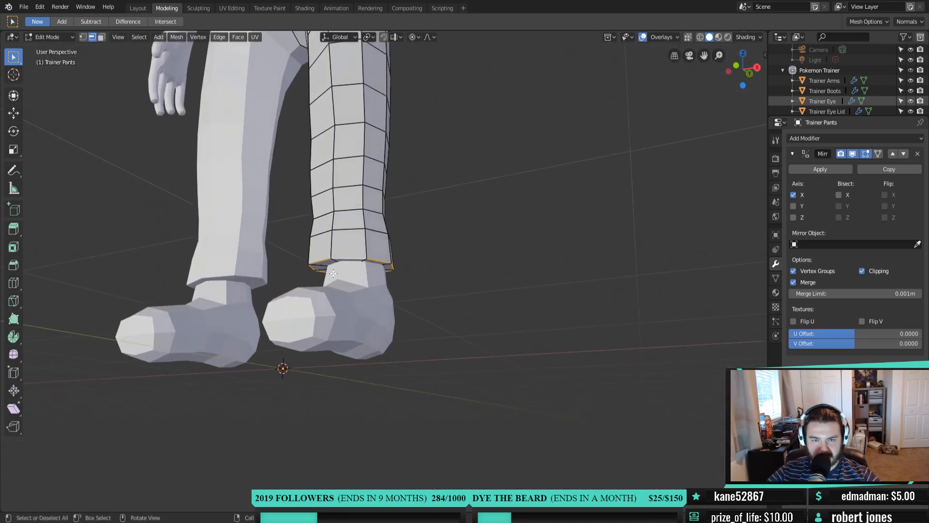
{"action": "key", "text": "KP_1"}
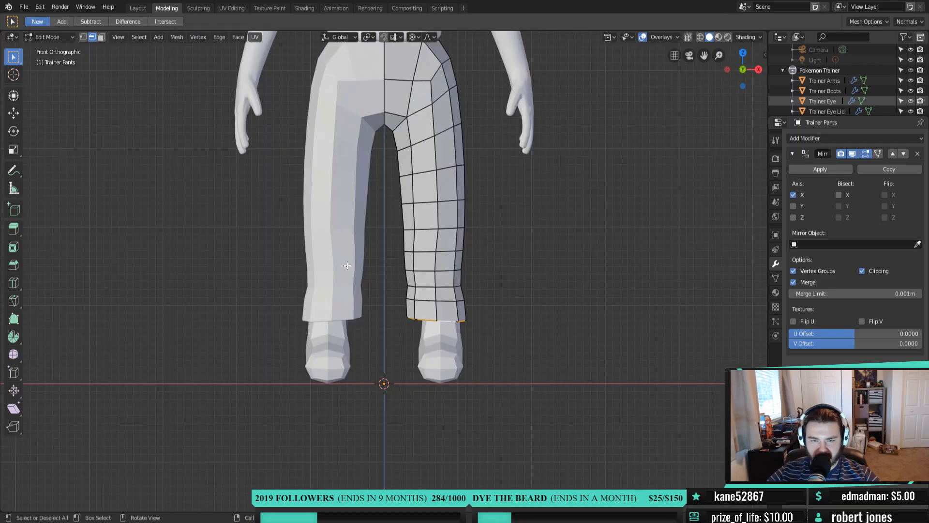
{"action": "scroll", "coordinate": [517, 324], "scroll_direction": "up", "scroll_amount": 2}
{"action": "middle_click_drag", "start_coordinate": [533, 333], "coordinate": [510, 282], "text": "shift"}
{"action": "key", "text": "g"}
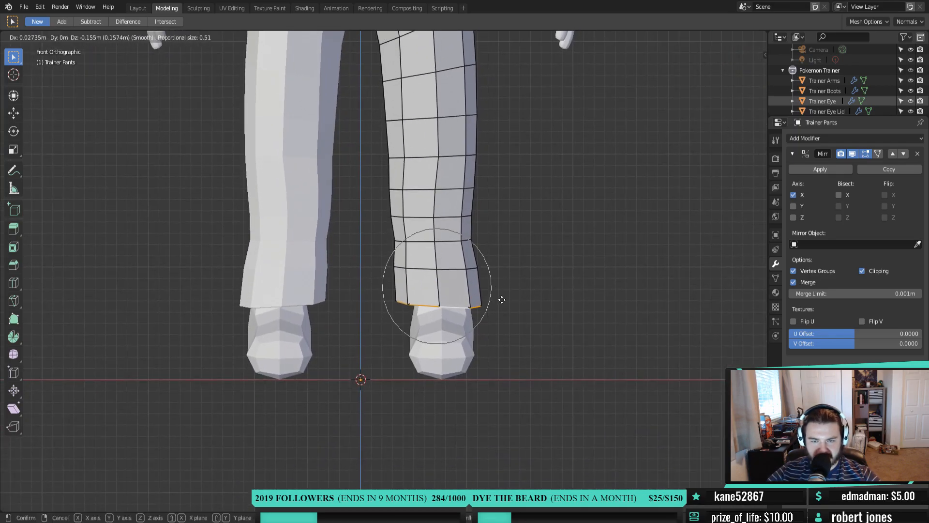
{"action": "left_click", "coordinate": [506, 309]}
Scale up the hem's edge loop to flare it over the boot, and narrow it slightly along the X axis
{"action": "key", "text": "s"}
{"action": "left_click", "coordinate": [592, 317]}
{"action": "mouse_move", "coordinate": [593, 316]}
{"action": "middle_mouse_down"}
{"action": "mouse_move", "coordinate": [539, 292]}
{"action": "mouse_move", "coordinate": [584, 312]}
{"action": "middle_mouse_up"}
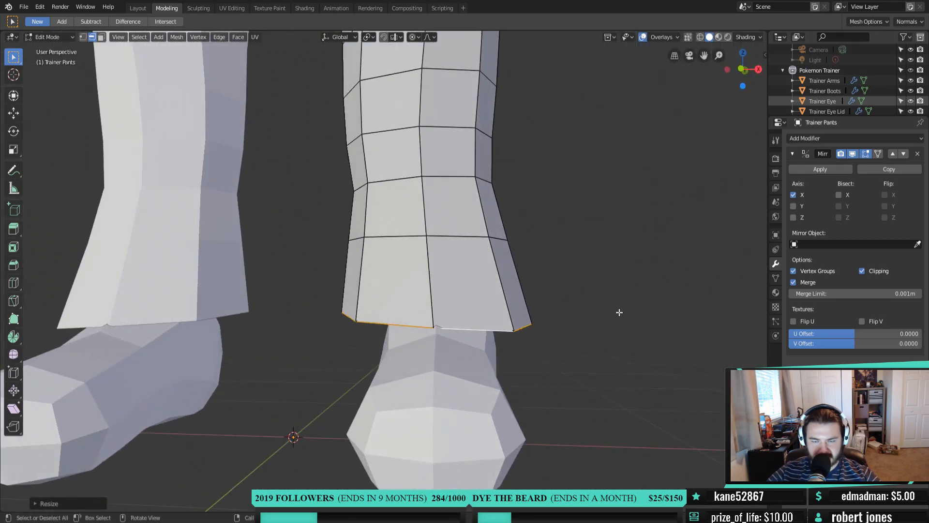
{"action": "scroll", "coordinate": [619, 312], "scroll_direction": "down", "scroll_amount": 3}
{"action": "key", "text": "s"}
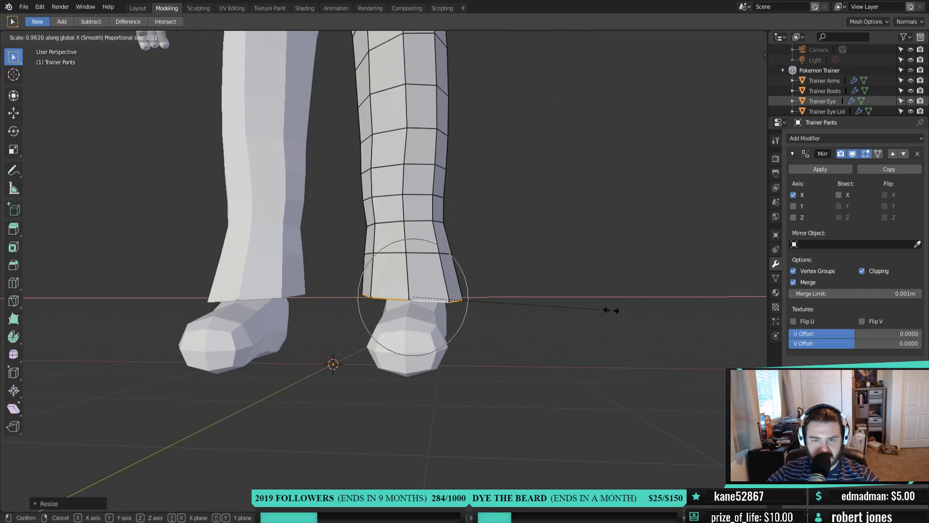
{"action": "left_click", "coordinate": [588, 309]}
{"action": "key", "text": "KP_1"}
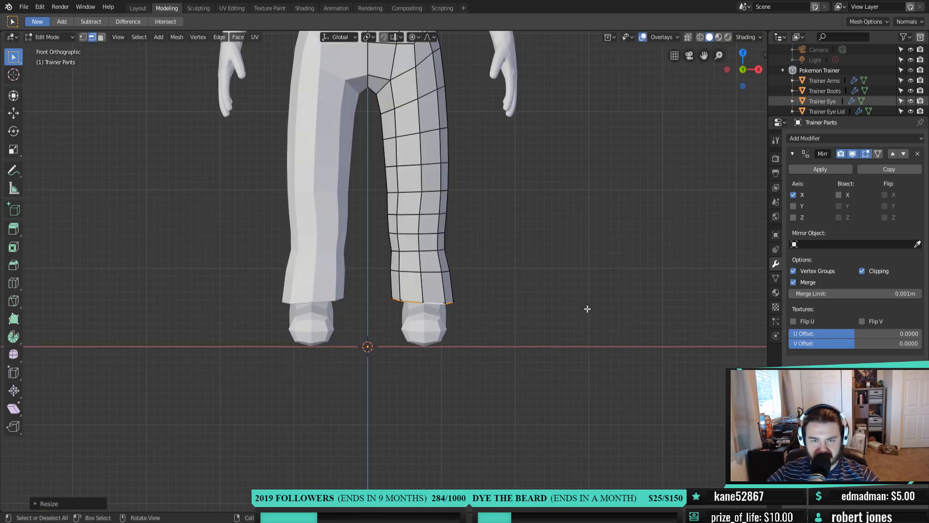
{"action": "scroll", "coordinate": [520, 298], "scroll_direction": "up", "scroll_amount": 2}
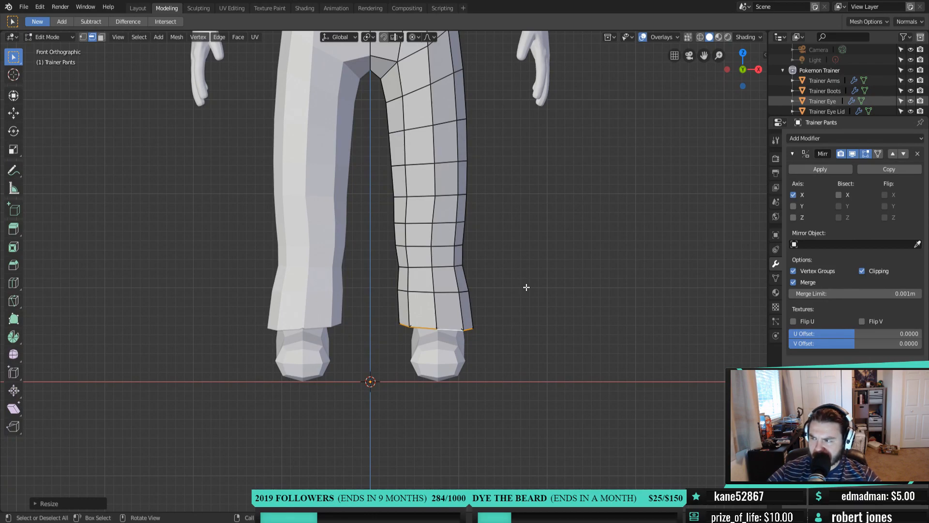
{"action": "middle_click_drag", "start_coordinate": [543, 286], "coordinate": [474, 309]}
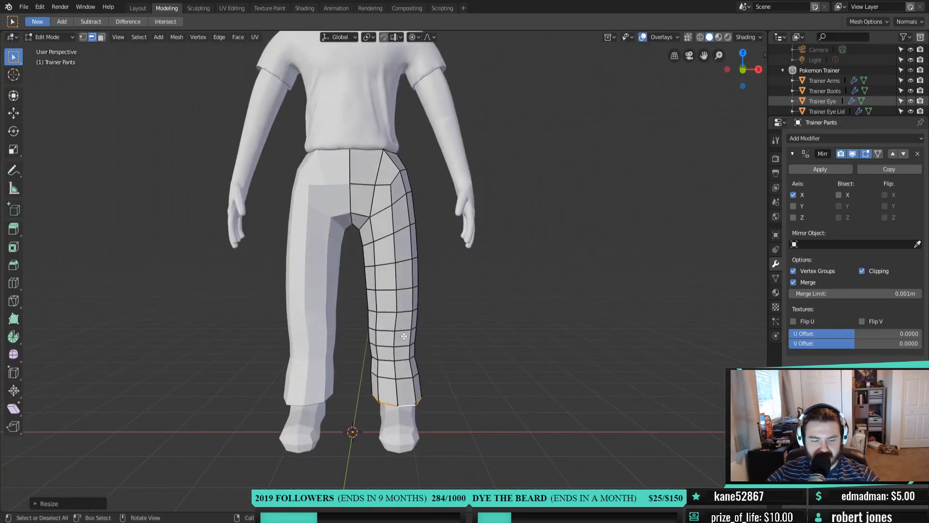
{"action": "key", "text": "KP_1"}
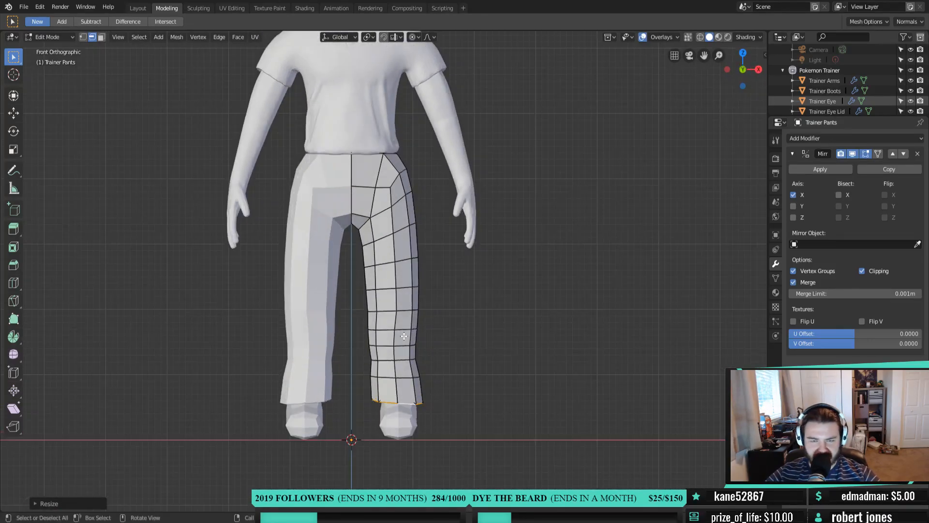
Move the edge loop two rows above the hem slightly outward with proportional size 0.56
{"action": "left_click", "coordinate": [386, 362], "text": "alt"}
{"action": "key", "text": "s"}
{"action": "right_click", "coordinate": [430, 348]}
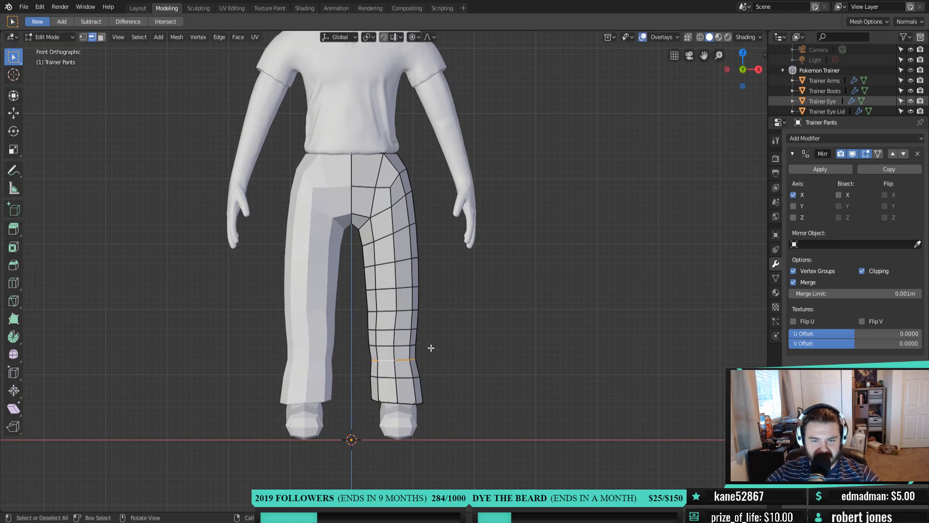
{"action": "key", "text": "g"}
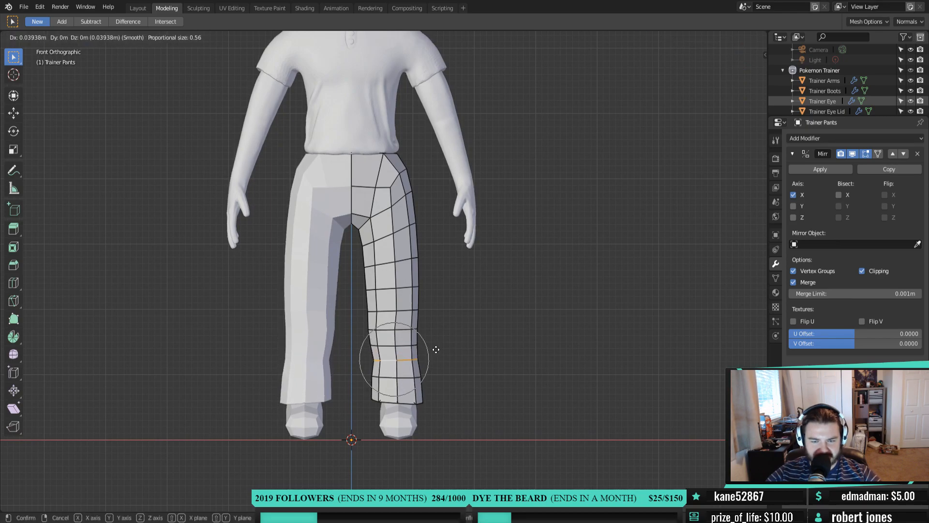
{"action": "left_click", "coordinate": [437, 348]}
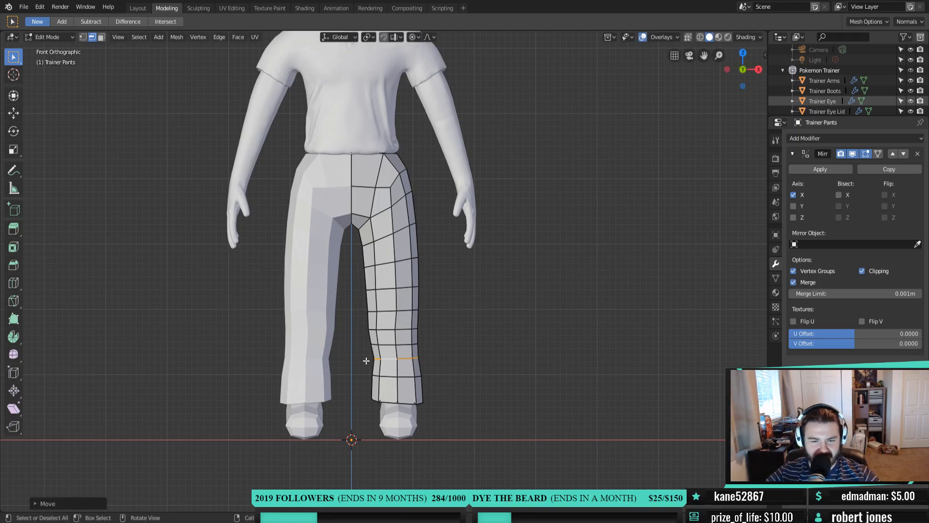
Move the face closing the underside of the pant leg along the Z axis and check the whole figure
{"action": "middle_click_drag", "start_coordinate": [419, 400], "coordinate": [400, 408]}
{"action": "key", "text": "3"}
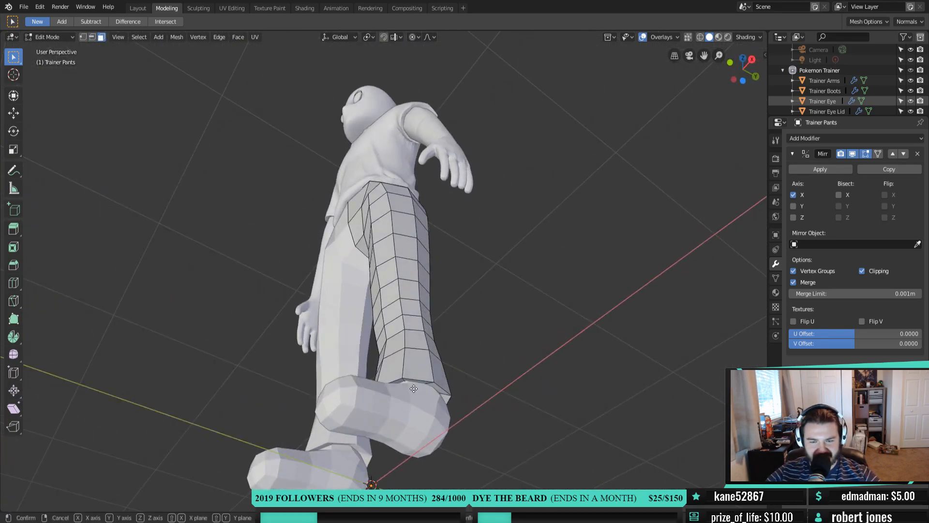
{"action": "key", "text": "g"}
{"action": "key", "text": "z"}
{"action": "left_click", "coordinate": [415, 398]}
{"action": "middle_click_drag", "start_coordinate": [415, 398], "coordinate": [451, 434]}
{"action": "scroll", "coordinate": [490, 442], "scroll_direction": "down", "scroll_amount": 1}
{"action": "mouse_move", "coordinate": [437, 320]}
{"action": "middle_mouse_down"}
{"action": "mouse_move", "coordinate": [387, 355]}
{"action": "mouse_move", "coordinate": [239, 338]}
{"action": "mouse_move", "coordinate": [437, 335]}
{"action": "middle_mouse_up"}
{"action": "scroll", "coordinate": [409, 339], "scroll_direction": "down", "scroll_amount": 2}
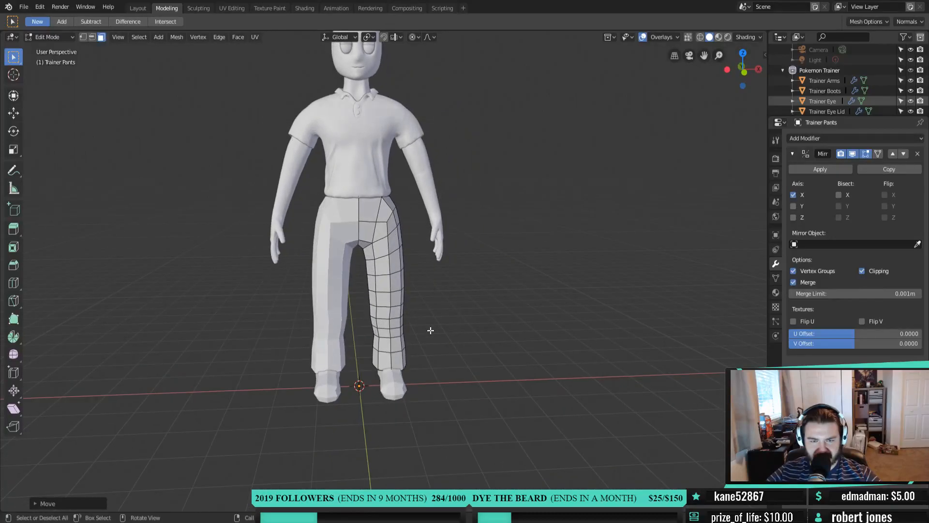
{"action": "middle_click_drag", "start_coordinate": [439, 254], "coordinate": [474, 335], "text": "shift"}
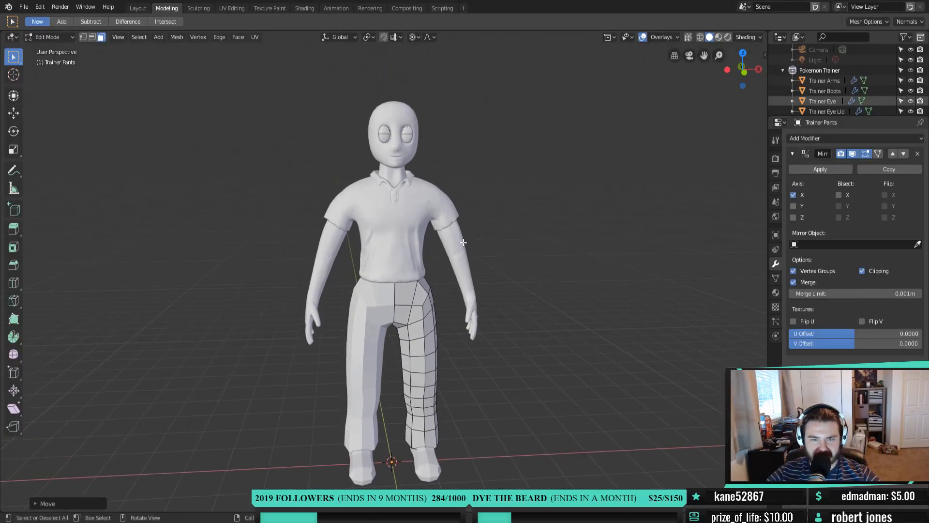
Apply the Mirror modifier on the Trainer Pants so both legs can be sculpted, and return to the Sculpting workspace
{"action": "left_click", "coordinate": [206, 6]}
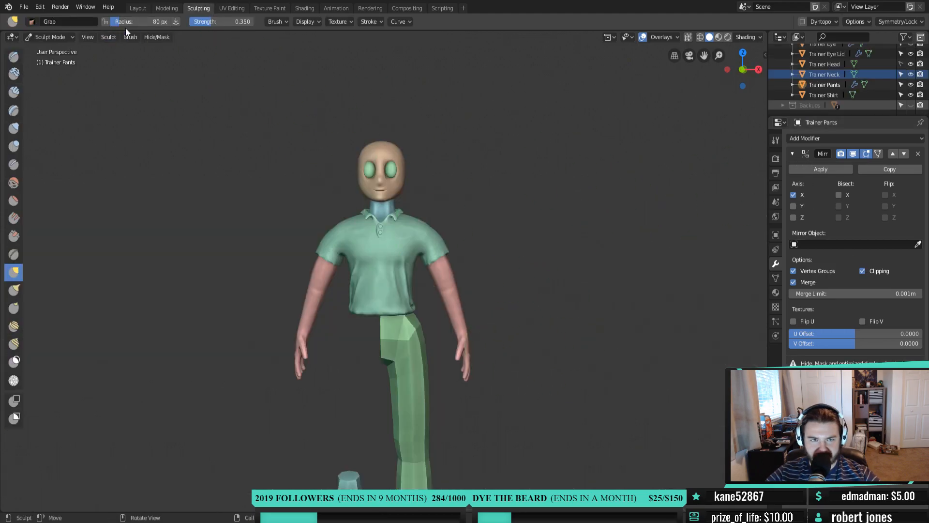
{"action": "left_click", "coordinate": [138, 8]}
{"action": "left_click", "coordinate": [810, 241]}
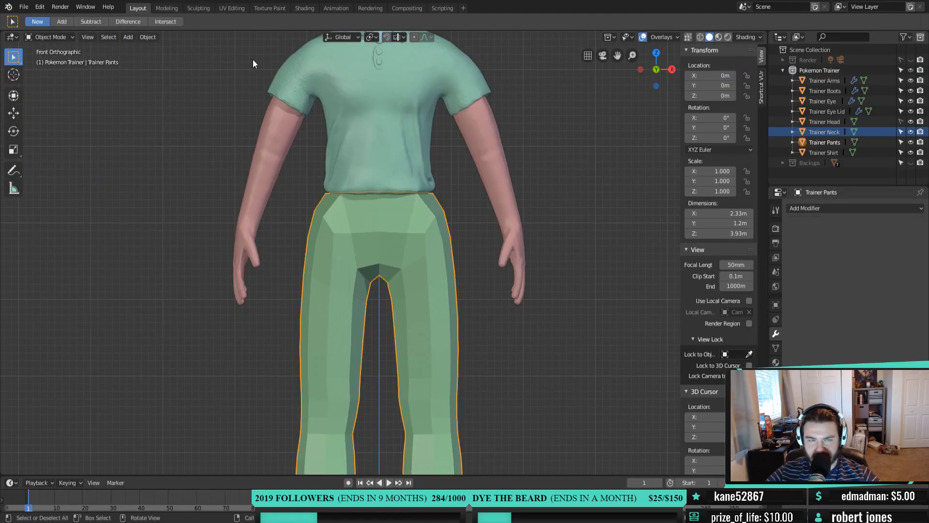
{"action": "left_click", "coordinate": [165, 8]}
{"action": "left_click", "coordinate": [205, 7]}
Choose the Inflate/Deflate brush and enable Dyntopo for the pants, checking its detail settings
{"action": "middle_click_drag", "start_coordinate": [475, 309], "coordinate": [474, 178], "text": "shift"}
{"action": "scroll", "coordinate": [480, 239], "scroll_direction": "up", "scroll_amount": 4}
{"action": "middle_click_drag", "start_coordinate": [480, 240], "coordinate": [315, 247]}
{"action": "middle_click_drag", "start_coordinate": [754, 328], "coordinate": [369, 241]}
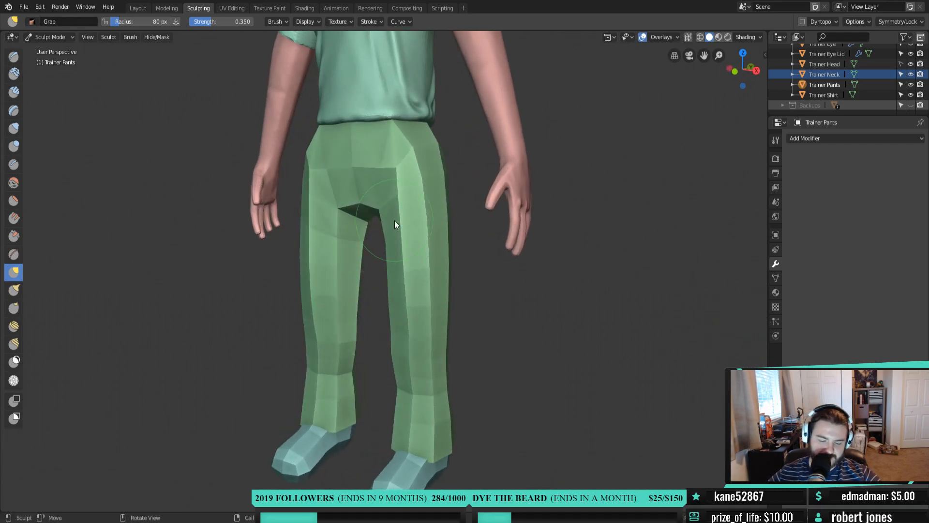
{"action": "key", "text": "i"}
{"action": "scroll", "coordinate": [359, 223], "scroll_direction": "up", "scroll_amount": 2}
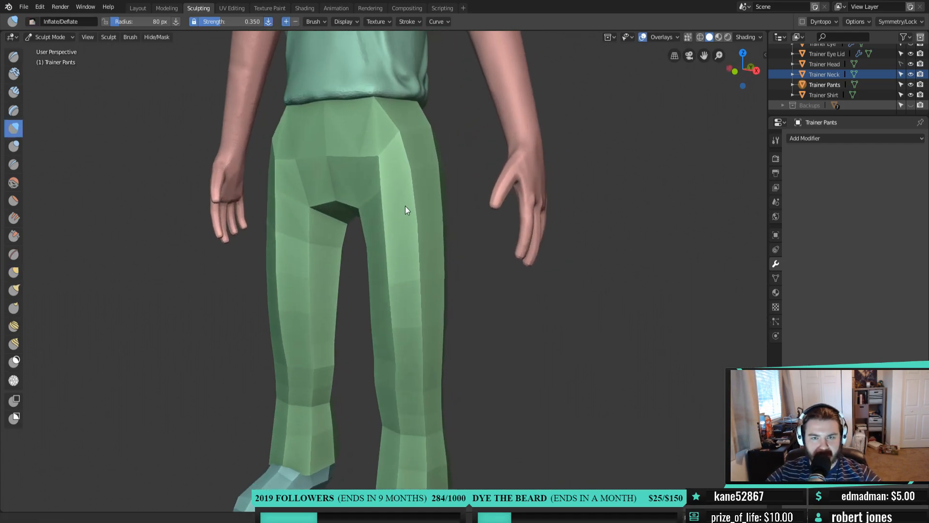
{"action": "left_click", "coordinate": [801, 22]}
{"action": "middle_click_drag", "start_coordinate": [372, 199], "coordinate": [497, 207]}
{"action": "left_click", "coordinate": [830, 22]}
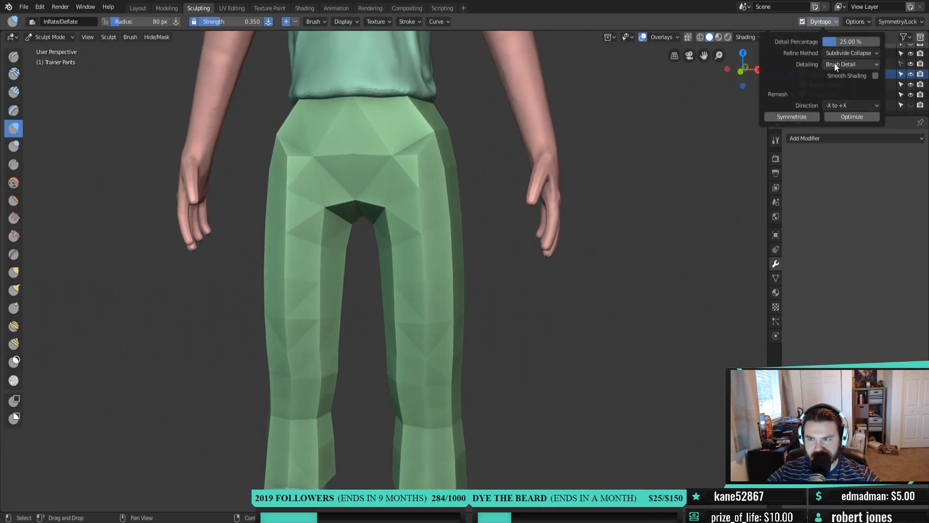
Inflate the front of the pants between the waistband and the crotch with a few strokes
{"action": "middle_click_drag", "start_coordinate": [389, 159], "coordinate": [378, 161]}
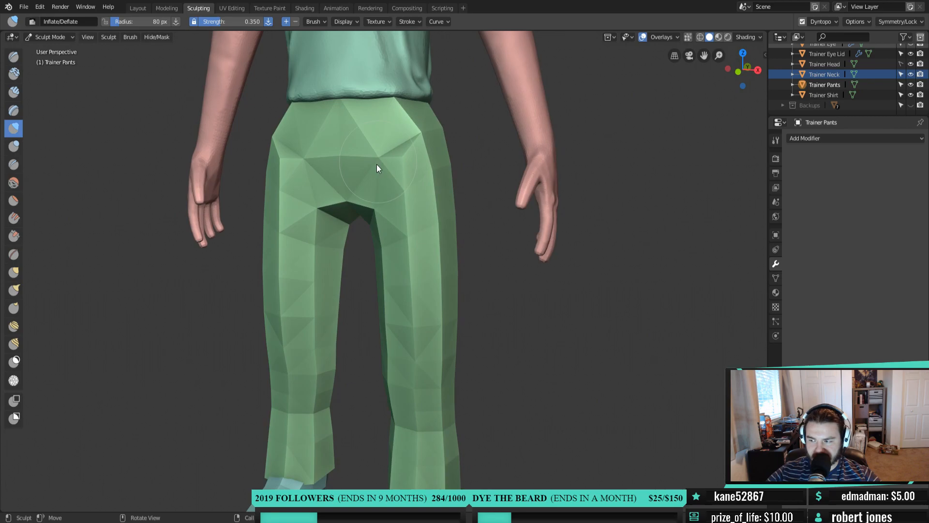
{"action": "scroll", "coordinate": [374, 172], "scroll_direction": "up", "scroll_amount": 3}
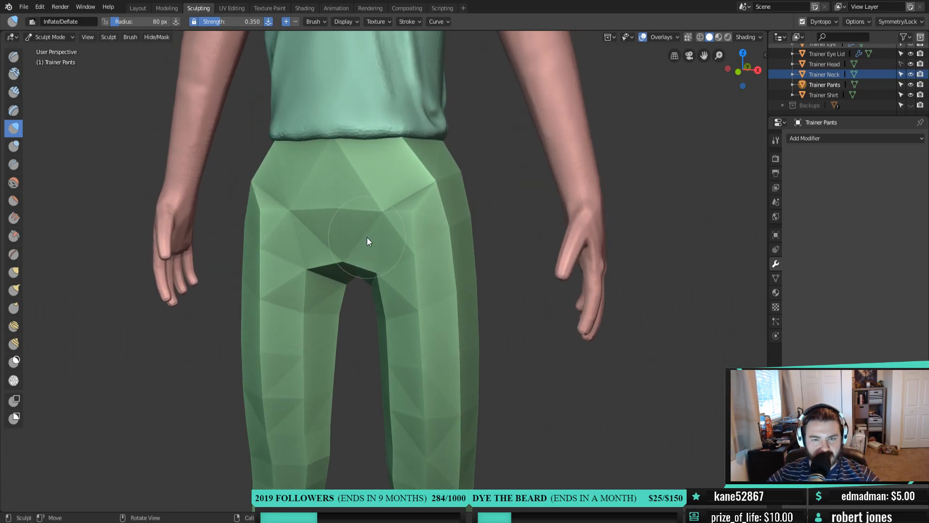
{"action": "left_click_drag", "start_coordinate": [394, 184], "coordinate": [353, 140]}
{"action": "mouse_move", "coordinate": [337, 212]}
{"action": "left_mouse_down"}
{"action": "mouse_move", "coordinate": [344, 177]}
{"action": "mouse_move", "coordinate": [373, 234]}
{"action": "left_mouse_up"}
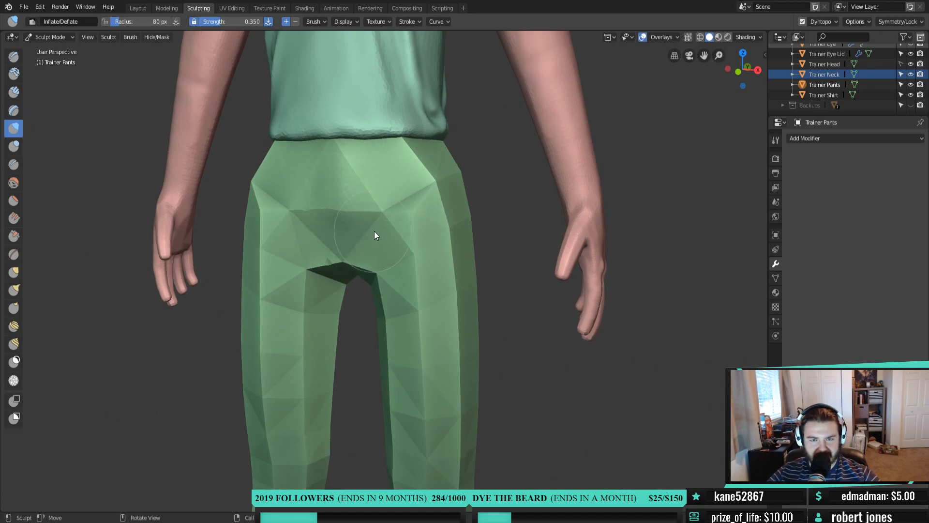
Symmetrize the pants mesh in the -X to +X direction
{"action": "left_click", "coordinate": [900, 21]}
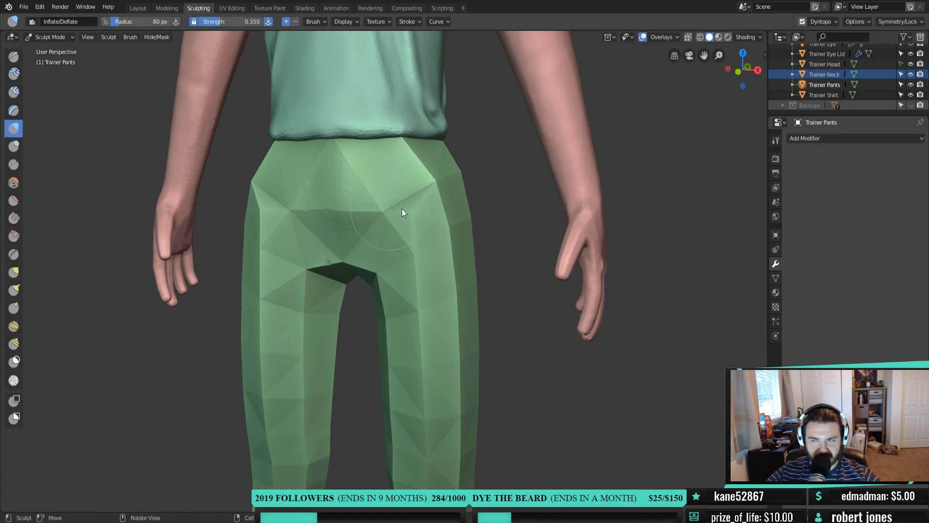
{"action": "left_click", "coordinate": [917, 21]}
{"action": "mouse_move", "coordinate": [826, 22]}
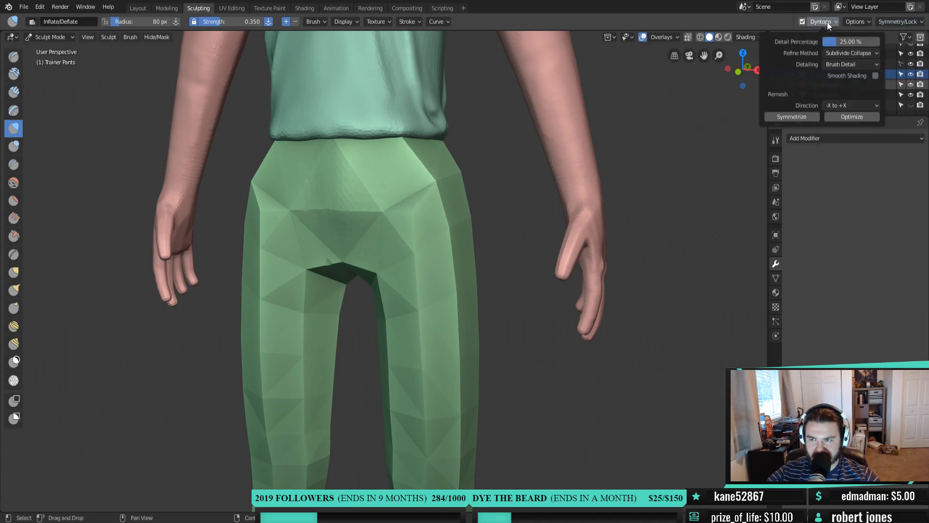
{"action": "left_click", "coordinate": [814, 118]}
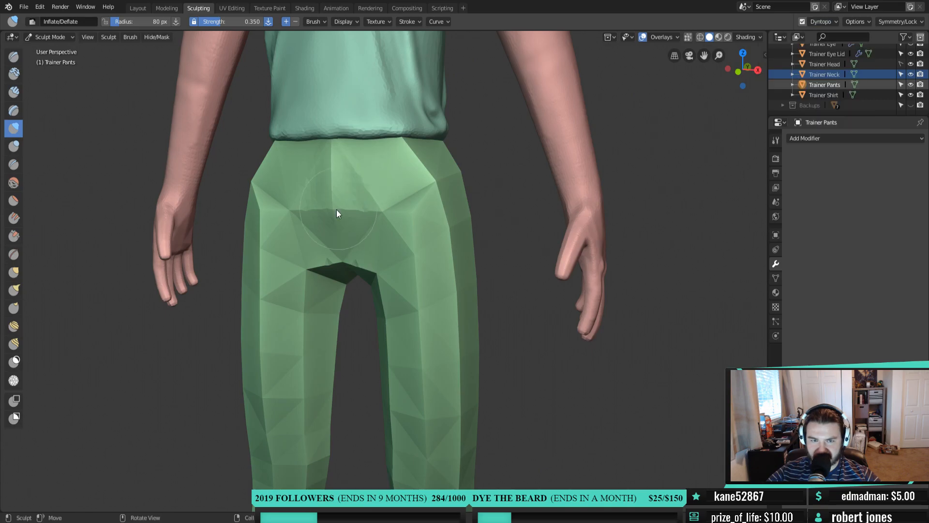
{"action": "middle_click_drag", "start_coordinate": [336, 210], "coordinate": [397, 202]}
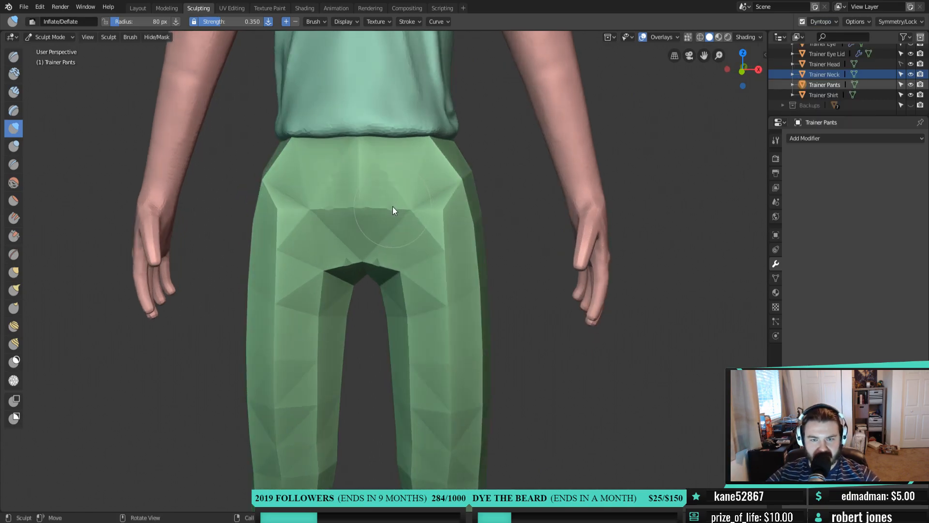
Set the brush radius to 71 px and inflate the front, hips and upper thighs of the pants to soften their facets
{"action": "key", "text": "f"}
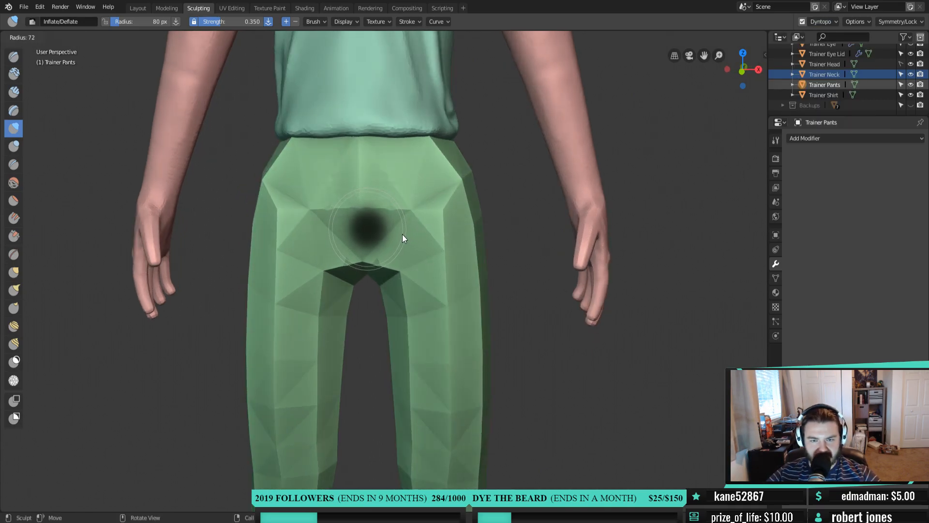
{"action": "left_click", "coordinate": [403, 235]}
{"action": "middle_click_drag", "start_coordinate": [408, 225], "coordinate": [419, 205]}
{"action": "mouse_move", "coordinate": [402, 225]}
{"action": "left_mouse_down"}
{"action": "mouse_move", "coordinate": [385, 240]}
{"action": "mouse_move", "coordinate": [405, 262]}
{"action": "mouse_move", "coordinate": [443, 217]}
{"action": "mouse_move", "coordinate": [417, 129]}
{"action": "mouse_move", "coordinate": [462, 196]}
{"action": "left_mouse_up"}
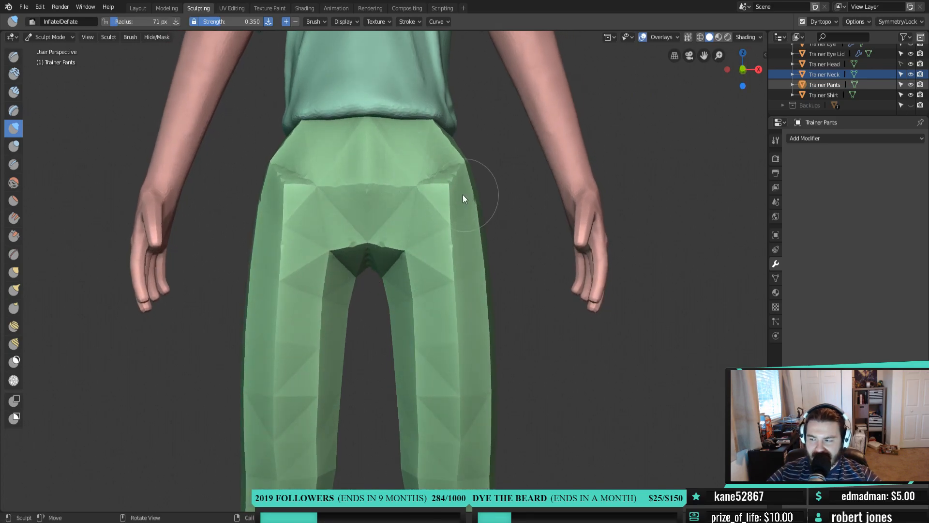
{"action": "middle_click_drag", "start_coordinate": [423, 178], "coordinate": [413, 183]}
{"action": "mouse_move", "coordinate": [413, 186]}
{"action": "left_mouse_down"}
{"action": "mouse_move", "coordinate": [442, 190]}
{"action": "mouse_move", "coordinate": [448, 176]}
{"action": "mouse_move", "coordinate": [366, 144]}
{"action": "left_mouse_up"}
{"action": "mouse_move", "coordinate": [378, 204]}
{"action": "left_mouse_down"}
{"action": "mouse_move", "coordinate": [366, 219]}
{"action": "mouse_move", "coordinate": [404, 223]}
{"action": "left_mouse_up"}
{"action": "mouse_move", "coordinate": [441, 145]}
{"action": "left_mouse_down"}
{"action": "mouse_move", "coordinate": [445, 260]}
{"action": "mouse_move", "coordinate": [372, 256]}
{"action": "mouse_move", "coordinate": [402, 272]}
{"action": "left_mouse_up"}
Inflate the crotch area and the upper inner thighs of the pants
{"action": "middle_click_drag", "start_coordinate": [402, 271], "coordinate": [411, 236]}
{"action": "mouse_move", "coordinate": [410, 235]}
{"action": "left_mouse_down"}
{"action": "mouse_move", "coordinate": [376, 265]}
{"action": "mouse_move", "coordinate": [378, 245]}
{"action": "mouse_move", "coordinate": [421, 274]}
{"action": "left_mouse_up"}
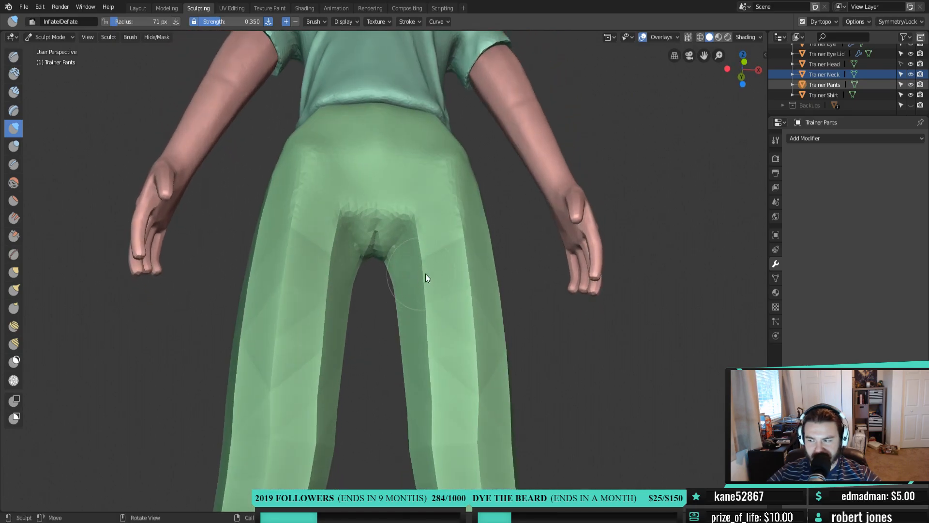
{"action": "middle_click_drag", "start_coordinate": [405, 277], "coordinate": [369, 220]}
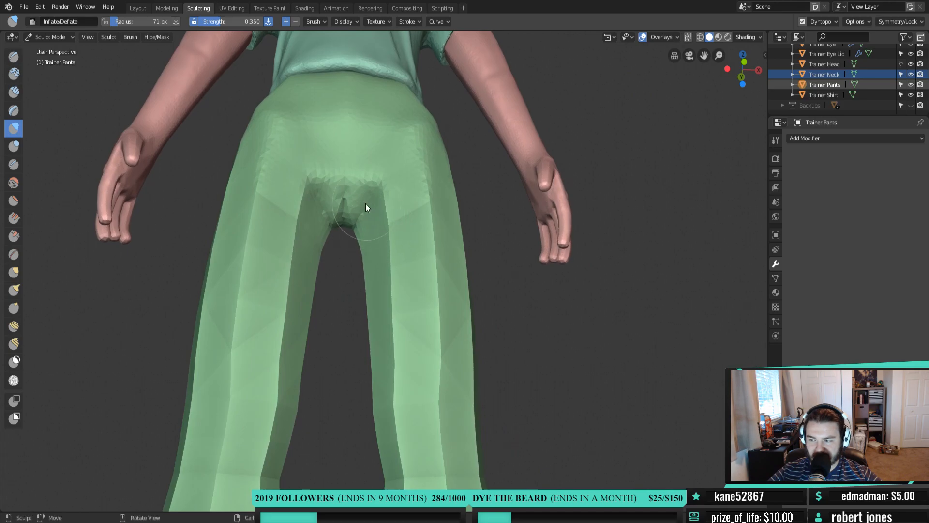
{"action": "mouse_move", "coordinate": [355, 188]}
{"action": "left_mouse_down"}
{"action": "mouse_move", "coordinate": [351, 240]}
{"action": "mouse_move", "coordinate": [344, 211]}
{"action": "mouse_move", "coordinate": [386, 218]}
{"action": "mouse_move", "coordinate": [398, 258]}
{"action": "left_mouse_up"}
{"action": "mouse_move", "coordinate": [426, 250]}
{"action": "middle_mouse_down"}
{"action": "mouse_move", "coordinate": [396, 273]}
{"action": "mouse_move", "coordinate": [383, 265]}
{"action": "middle_mouse_up"}
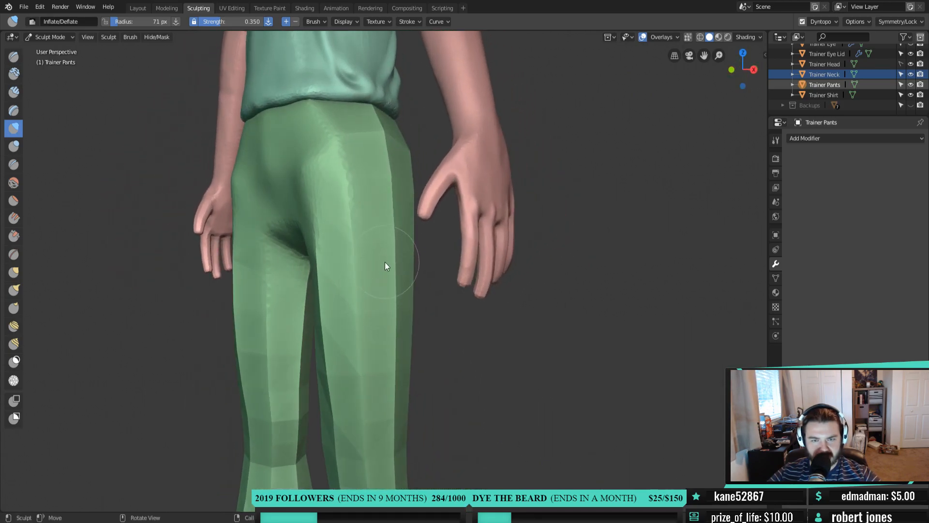
Set the Inflate brush strength to 0.141 and radius to 93 px, and inflate the seat of the pants
{"action": "key", "text": "shift+f"}
{"action": "left_click", "coordinate": [401, 270]}
{"action": "middle_click_drag", "start_coordinate": [397, 224], "coordinate": [422, 266]}
{"action": "key", "text": "f"}
{"action": "left_click", "coordinate": [411, 249]}
{"action": "mouse_move", "coordinate": [396, 166]}
{"action": "middle_mouse_down"}
{"action": "mouse_move", "coordinate": [429, 223]}
{"action": "mouse_move", "coordinate": [348, 210]}
{"action": "middle_mouse_up"}
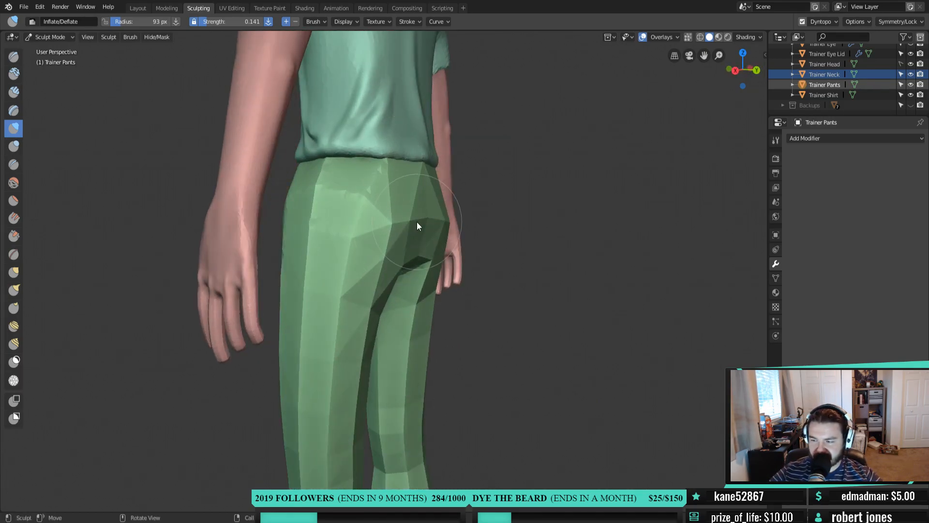
{"action": "mouse_move", "coordinate": [459, 223]}
{"action": "middle_mouse_down"}
{"action": "mouse_move", "coordinate": [401, 224]}
{"action": "mouse_move", "coordinate": [460, 240]}
{"action": "mouse_move", "coordinate": [439, 236]}
{"action": "middle_mouse_up"}
{"action": "mouse_move", "coordinate": [461, 234]}
{"action": "left_mouse_down"}
{"action": "mouse_move", "coordinate": [439, 253]}
{"action": "mouse_move", "coordinate": [439, 210]}
{"action": "mouse_move", "coordinate": [420, 190]}
{"action": "mouse_move", "coordinate": [353, 297]}
{"action": "mouse_move", "coordinate": [375, 229]}
{"action": "mouse_move", "coordinate": [368, 280]}
{"action": "left_mouse_up"}
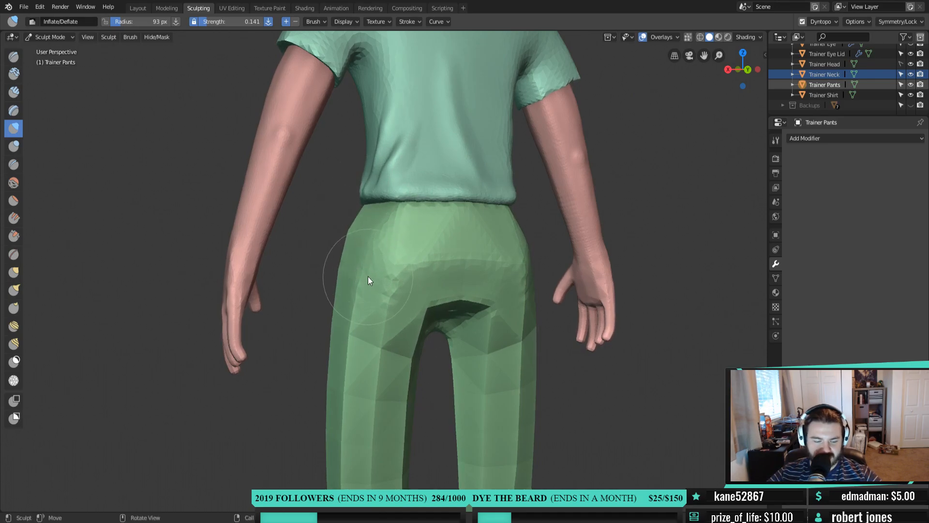
{"action": "middle_click_drag", "start_coordinate": [367, 278], "coordinate": [417, 261]}
Inflate the backs of the thighs to soften the facets below the seat
{"action": "mouse_move", "coordinate": [409, 237]}
{"action": "left_mouse_down"}
{"action": "mouse_move", "coordinate": [355, 297]}
{"action": "mouse_move", "coordinate": [358, 252]}
{"action": "mouse_move", "coordinate": [409, 250]}
{"action": "mouse_move", "coordinate": [385, 425]}
{"action": "mouse_move", "coordinate": [404, 350]}
{"action": "left_mouse_up"}
{"action": "mouse_move", "coordinate": [404, 350]}
{"action": "middle_mouse_down"}
{"action": "mouse_move", "coordinate": [426, 259]}
{"action": "mouse_move", "coordinate": [404, 375]}
{"action": "middle_mouse_up"}
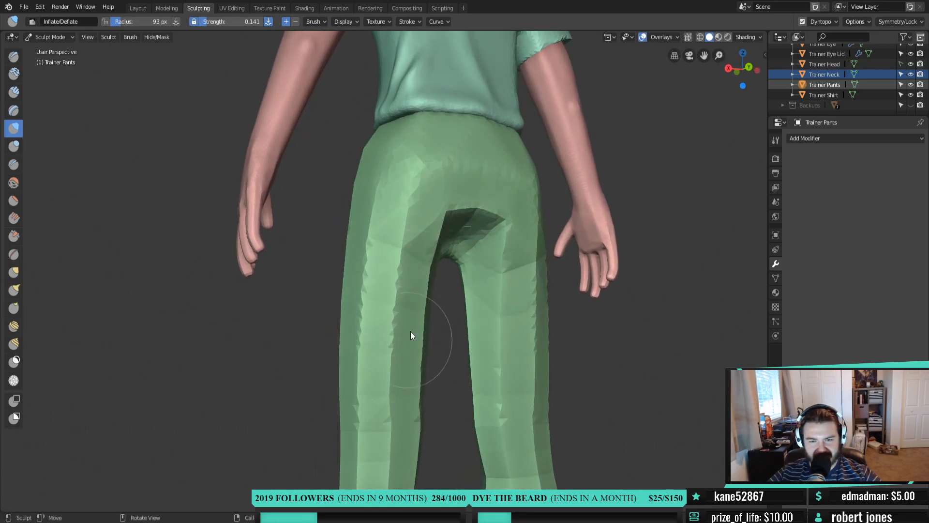
{"action": "middle_click_drag", "start_coordinate": [410, 334], "coordinate": [405, 234]}
{"action": "mouse_move", "coordinate": [407, 344]}
{"action": "left_mouse_down"}
{"action": "mouse_move", "coordinate": [419, 249]}
{"action": "mouse_move", "coordinate": [406, 327]}
{"action": "mouse_move", "coordinate": [450, 245]}
{"action": "left_mouse_up"}
{"action": "mouse_move", "coordinate": [450, 245]}
{"action": "middle_mouse_down"}
{"action": "mouse_move", "coordinate": [480, 187]}
{"action": "mouse_move", "coordinate": [411, 239]}
{"action": "middle_mouse_up"}
Fill out the hollow under the seat between the legs with the Draw brush
{"action": "scroll", "coordinate": [480, 187], "scroll_direction": "up", "scroll_amount": 3}
{"action": "key", "text": "x"}
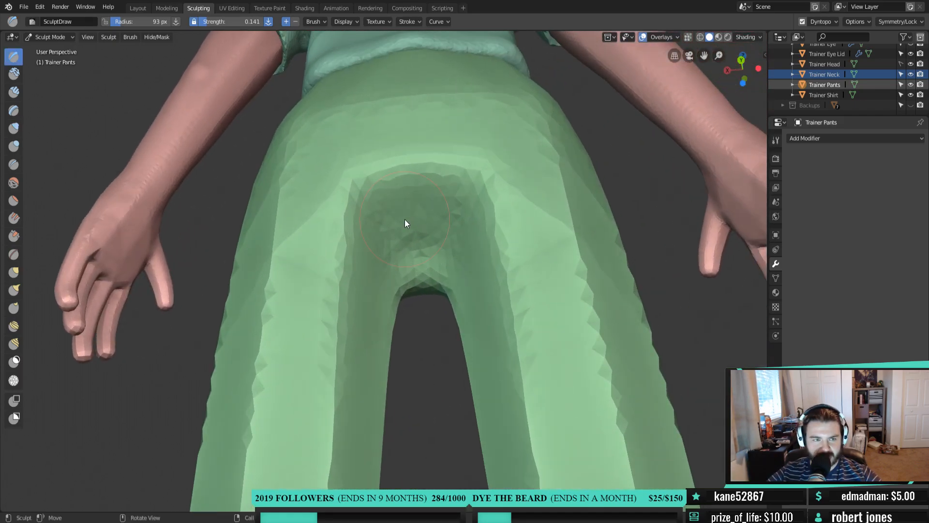
{"action": "mouse_move", "coordinate": [454, 161]}
{"action": "left_mouse_down"}
{"action": "mouse_move", "coordinate": [387, 202]}
{"action": "mouse_move", "coordinate": [413, 215]}
{"action": "mouse_move", "coordinate": [406, 190]}
{"action": "mouse_move", "coordinate": [410, 257]}
{"action": "mouse_move", "coordinate": [417, 196]}
{"action": "mouse_move", "coordinate": [415, 274]}
{"action": "mouse_move", "coordinate": [371, 193]}
{"action": "mouse_move", "coordinate": [429, 242]}
{"action": "mouse_move", "coordinate": [407, 236]}
{"action": "mouse_move", "coordinate": [337, 296]}
{"action": "mouse_move", "coordinate": [346, 274]}
{"action": "left_mouse_up"}
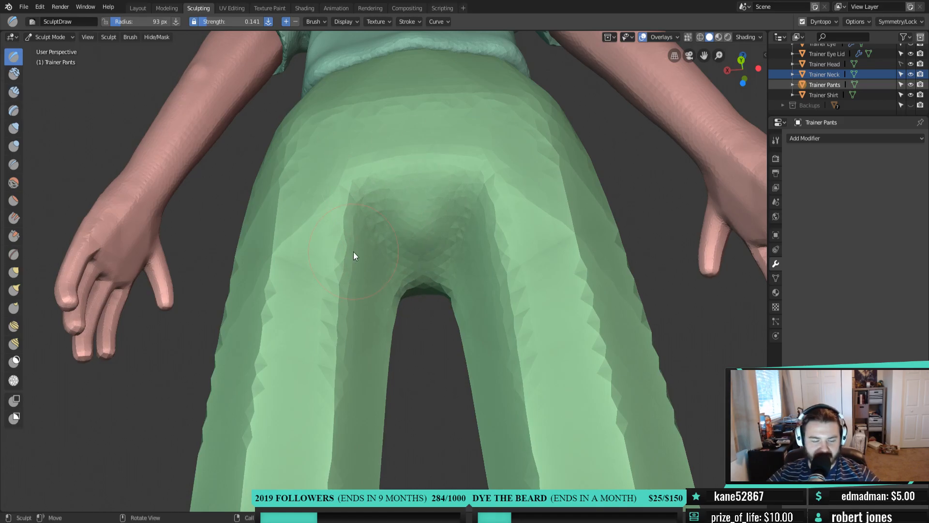
Return to the Inflate/Deflate brush and hide the Trainer Arms object to expose the sides of the pants
{"action": "key", "text": "i"}
{"action": "middle_click_drag", "start_coordinate": [363, 254], "coordinate": [365, 330]}
{"action": "middle_click_drag", "start_coordinate": [302, 305], "coordinate": [363, 228]}
{"action": "scroll", "coordinate": [882, 94], "scroll_direction": "up", "scroll_amount": 2}
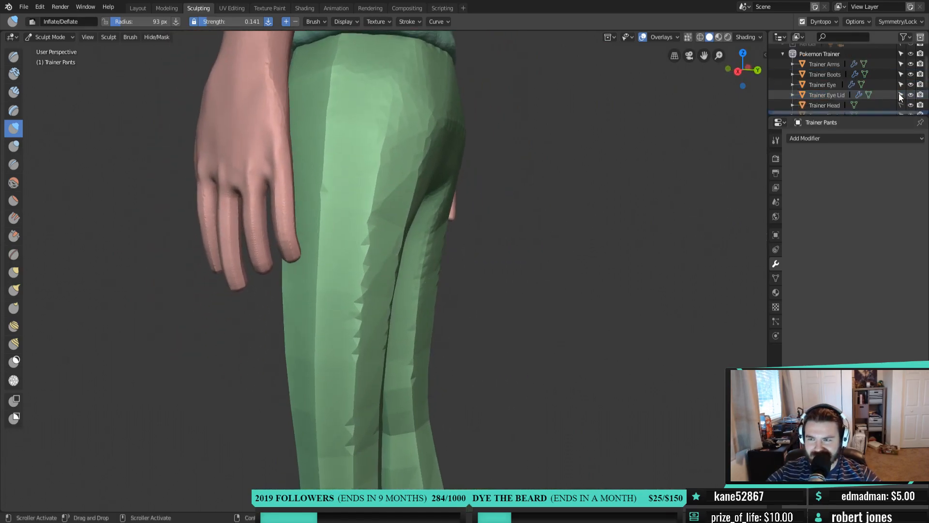
{"action": "left_click", "coordinate": [911, 63]}
Inflate the outer hip of the pants just below the shirt hem
{"action": "middle_click_drag", "start_coordinate": [235, 180], "coordinate": [315, 178]}
{"action": "middle_click_drag", "start_coordinate": [449, 172], "coordinate": [373, 139]}
{"action": "mouse_move", "coordinate": [373, 135]}
{"action": "left_mouse_down"}
{"action": "mouse_move", "coordinate": [348, 146]}
{"action": "mouse_move", "coordinate": [336, 190]}
{"action": "mouse_move", "coordinate": [381, 150]}
{"action": "mouse_move", "coordinate": [344, 182]}
{"action": "mouse_move", "coordinate": [342, 156]}
{"action": "mouse_move", "coordinate": [402, 220]}
{"action": "mouse_move", "coordinate": [388, 146]}
{"action": "mouse_move", "coordinate": [387, 249]}
{"action": "mouse_move", "coordinate": [399, 225]}
{"action": "left_mouse_up"}
{"action": "mouse_move", "coordinate": [400, 225]}
{"action": "middle_mouse_down"}
{"action": "mouse_move", "coordinate": [382, 172]}
{"action": "mouse_move", "coordinate": [373, 196]}
{"action": "middle_mouse_up"}
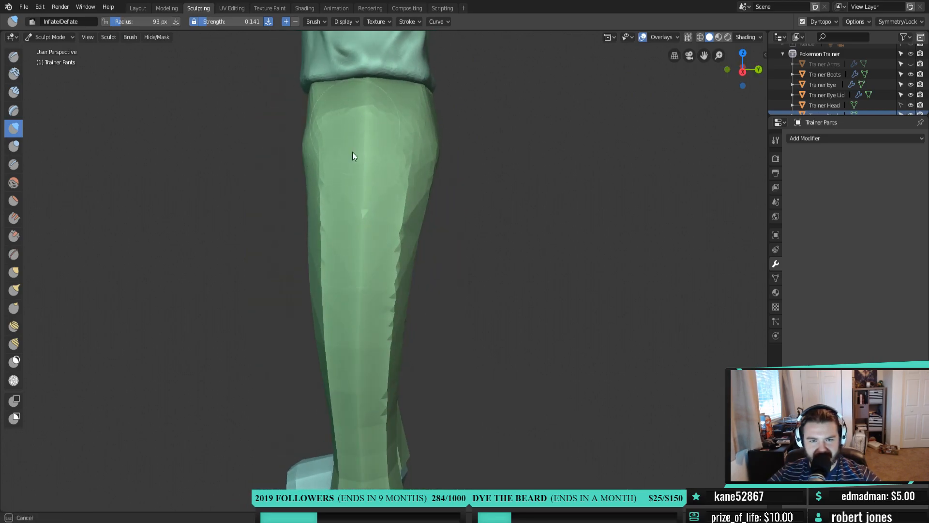
{"action": "middle_click_drag", "start_coordinate": [350, 167], "coordinate": [354, 137]}
{"action": "mouse_move", "coordinate": [355, 140]}
{"action": "left_mouse_down"}
{"action": "mouse_move", "coordinate": [349, 236]}
{"action": "mouse_move", "coordinate": [359, 141]}
{"action": "left_mouse_up"}
{"action": "mouse_move", "coordinate": [368, 145]}
{"action": "left_mouse_down"}
{"action": "mouse_move", "coordinate": [347, 121]}
{"action": "mouse_move", "coordinate": [363, 130]}
{"action": "left_mouse_up"}
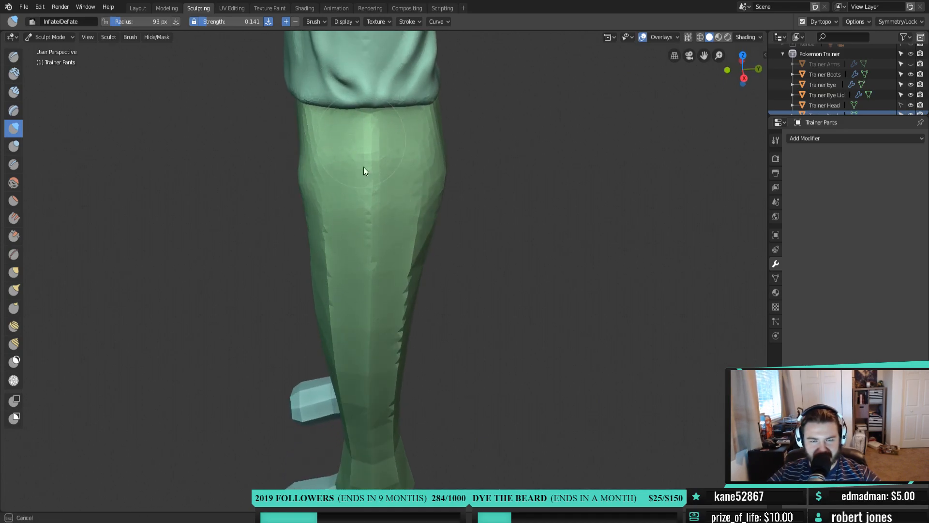
Inflate the outer side of the pant leg from the thigh down to the knee
{"action": "mouse_move", "coordinate": [398, 349]}
{"action": "middle_mouse_down"}
{"action": "mouse_move", "coordinate": [364, 235]}
{"action": "mouse_move", "coordinate": [351, 242]}
{"action": "middle_mouse_up"}
{"action": "mouse_move", "coordinate": [359, 355]}
{"action": "left_mouse_down"}
{"action": "mouse_move", "coordinate": [341, 255]}
{"action": "mouse_move", "coordinate": [343, 303]}
{"action": "left_mouse_up"}
{"action": "mouse_move", "coordinate": [343, 300]}
{"action": "middle_mouse_down"}
{"action": "mouse_move", "coordinate": [357, 278]}
{"action": "mouse_move", "coordinate": [369, 182]}
{"action": "middle_mouse_up"}
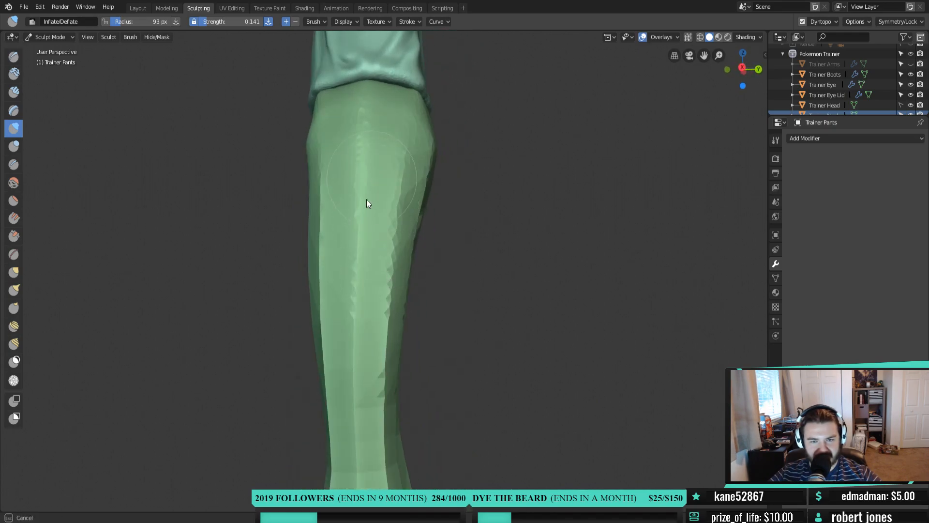
{"action": "middle_click_drag", "start_coordinate": [348, 247], "coordinate": [375, 203]}
{"action": "middle_click_drag", "start_coordinate": [380, 385], "coordinate": [415, 380]}
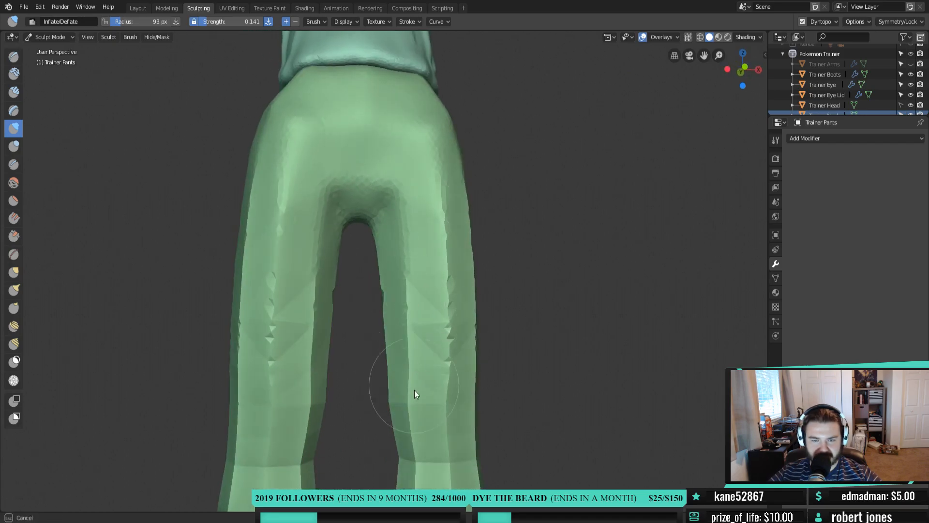
Inflate the thighs and inner legs down to the knees to round their edges
{"action": "mouse_move", "coordinate": [419, 334]}
{"action": "middle_mouse_down"}
{"action": "mouse_move", "coordinate": [385, 277]}
{"action": "mouse_move", "coordinate": [406, 276]}
{"action": "middle_mouse_up"}
{"action": "left_click_drag", "start_coordinate": [416, 200], "coordinate": [402, 363]}
{"action": "mouse_move", "coordinate": [385, 187]}
{"action": "left_mouse_down"}
{"action": "mouse_move", "coordinate": [383, 333]}
{"action": "mouse_move", "coordinate": [396, 201]}
{"action": "mouse_move", "coordinate": [424, 200]}
{"action": "mouse_move", "coordinate": [451, 289]}
{"action": "left_mouse_up"}
{"action": "middle_click_drag", "start_coordinate": [451, 294], "coordinate": [369, 276]}
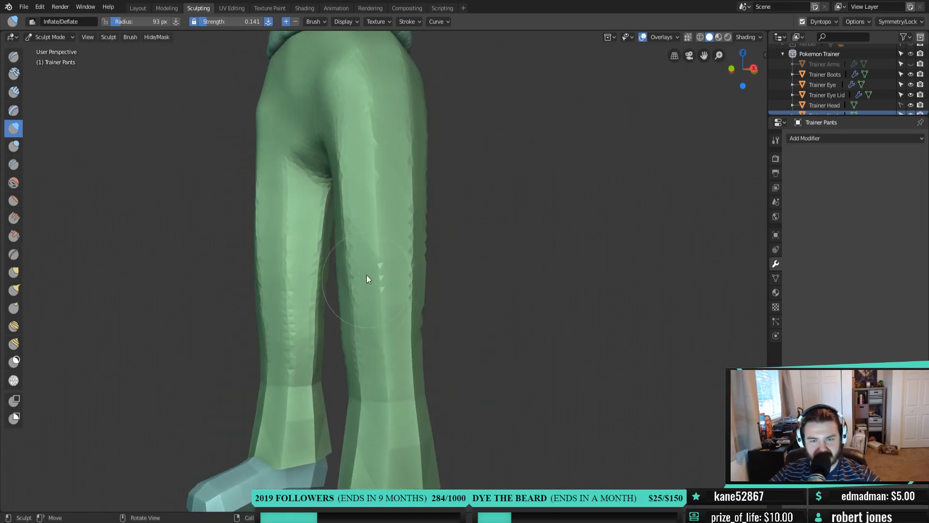
Inflate the pant leg around the knee and calf, working from the front round to the back
{"action": "mouse_move", "coordinate": [384, 150]}
{"action": "left_mouse_down"}
{"action": "mouse_move", "coordinate": [382, 218]}
{"action": "mouse_move", "coordinate": [376, 162]}
{"action": "mouse_move", "coordinate": [409, 129]}
{"action": "mouse_move", "coordinate": [413, 365]}
{"action": "left_mouse_up"}
{"action": "mouse_move", "coordinate": [412, 365]}
{"action": "middle_mouse_down"}
{"action": "mouse_move", "coordinate": [363, 350]}
{"action": "mouse_move", "coordinate": [367, 383]}
{"action": "middle_mouse_up"}
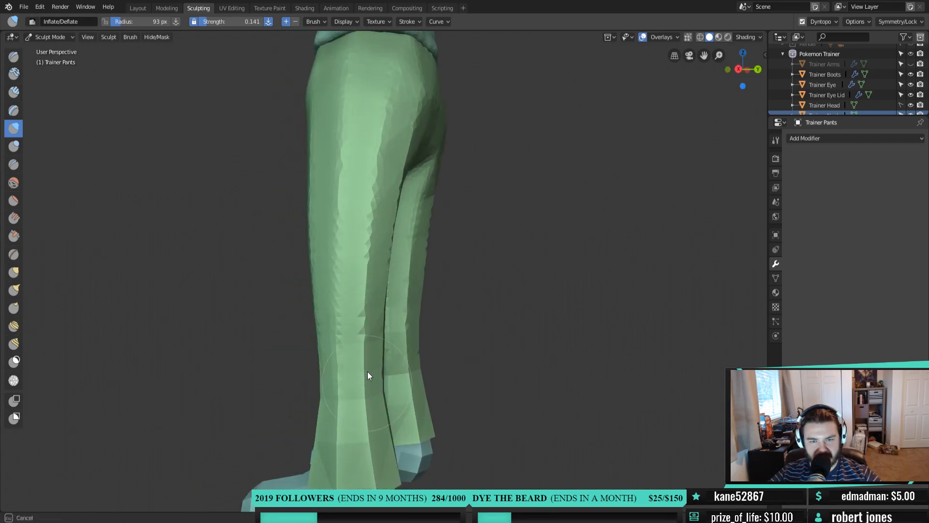
{"action": "middle_click_drag", "start_coordinate": [382, 338], "coordinate": [355, 216]}
{"action": "mouse_move", "coordinate": [368, 356]}
{"action": "left_mouse_down"}
{"action": "mouse_move", "coordinate": [364, 368]}
{"action": "mouse_move", "coordinate": [376, 271]}
{"action": "mouse_move", "coordinate": [350, 381]}
{"action": "mouse_move", "coordinate": [364, 88]}
{"action": "mouse_move", "coordinate": [329, 345]}
{"action": "mouse_move", "coordinate": [349, 366]}
{"action": "mouse_move", "coordinate": [416, 190]}
{"action": "left_mouse_up"}
{"action": "middle_click_drag", "start_coordinate": [416, 191], "coordinate": [393, 170]}
{"action": "mouse_move", "coordinate": [382, 345]}
{"action": "left_mouse_down"}
{"action": "mouse_move", "coordinate": [375, 411]}
{"action": "mouse_move", "coordinate": [383, 350]}
{"action": "left_mouse_up"}
{"action": "mouse_move", "coordinate": [383, 351]}
{"action": "middle_mouse_down"}
{"action": "mouse_move", "coordinate": [379, 299]}
{"action": "mouse_move", "coordinate": [448, 313]}
{"action": "middle_mouse_up"}
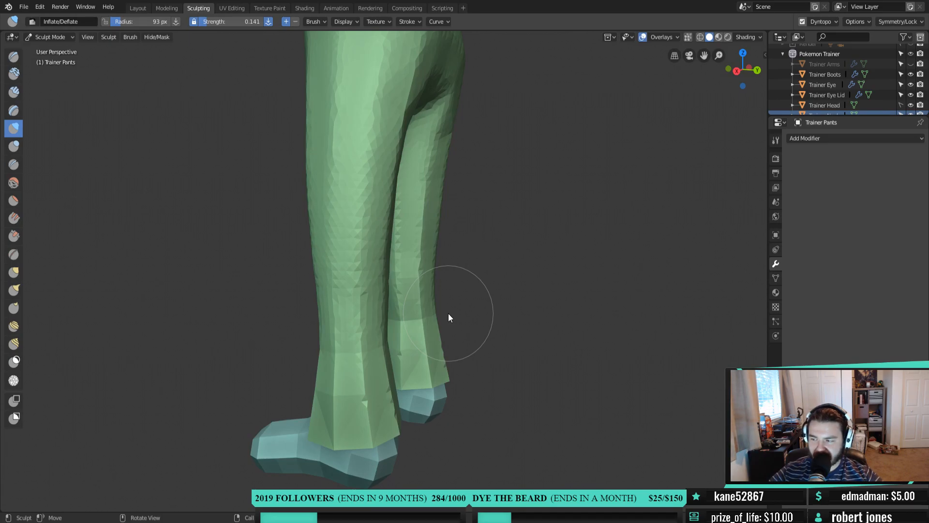
Inflate the flared lower pant leg above the boot on several sides to soften its facets
{"action": "mouse_move", "coordinate": [377, 203]}
{"action": "middle_mouse_down"}
{"action": "mouse_move", "coordinate": [471, 269]}
{"action": "mouse_move", "coordinate": [494, 246]}
{"action": "mouse_move", "coordinate": [524, 271]}
{"action": "mouse_move", "coordinate": [494, 288]}
{"action": "mouse_move", "coordinate": [498, 322]}
{"action": "mouse_move", "coordinate": [510, 301]}
{"action": "mouse_move", "coordinate": [420, 213]}
{"action": "middle_mouse_up"}
{"action": "scroll", "coordinate": [509, 297], "scroll_direction": "up", "scroll_amount": 1}
{"action": "scroll", "coordinate": [379, 273], "scroll_direction": "up", "scroll_amount": 2}
{"action": "mouse_move", "coordinate": [399, 288]}
{"action": "middle_mouse_down", "text": "shift"}
{"action": "mouse_move", "coordinate": [412, 291]}
{"action": "mouse_move", "coordinate": [428, 274]}
{"action": "mouse_move", "coordinate": [422, 284]}
{"action": "mouse_move", "coordinate": [448, 285]}
{"action": "middle_mouse_up", "text": "shift"}
{"action": "mouse_move", "coordinate": [340, 319]}
{"action": "left_mouse_down"}
{"action": "mouse_move", "coordinate": [320, 396]}
{"action": "mouse_move", "coordinate": [311, 335]}
{"action": "mouse_move", "coordinate": [389, 423]}
{"action": "mouse_move", "coordinate": [380, 294]}
{"action": "mouse_move", "coordinate": [406, 325]}
{"action": "mouse_move", "coordinate": [430, 285]}
{"action": "mouse_move", "coordinate": [415, 363]}
{"action": "mouse_move", "coordinate": [373, 284]}
{"action": "mouse_move", "coordinate": [336, 257]}
{"action": "mouse_move", "coordinate": [338, 324]}
{"action": "mouse_move", "coordinate": [390, 403]}
{"action": "mouse_move", "coordinate": [410, 369]}
{"action": "mouse_move", "coordinate": [435, 375]}
{"action": "left_mouse_up"}
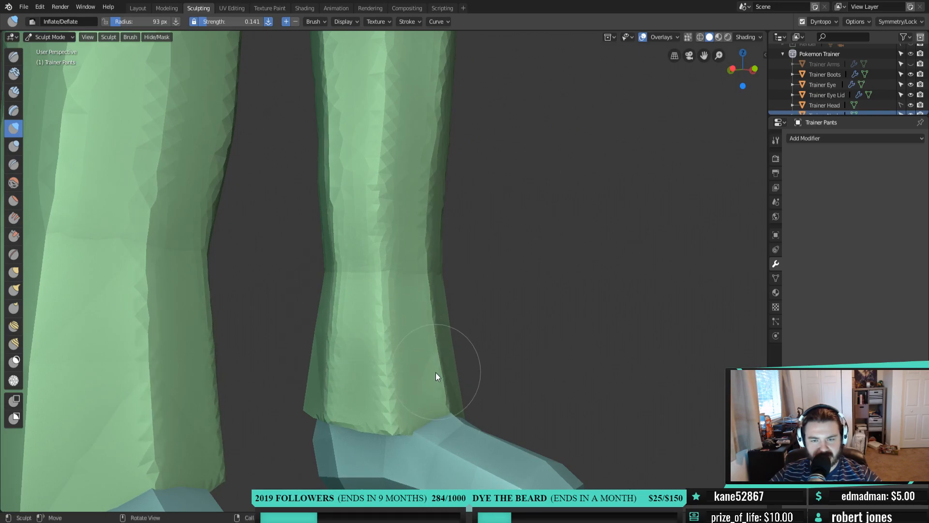
{"action": "middle_click_drag", "start_coordinate": [435, 373], "coordinate": [344, 361]}
{"action": "mouse_move", "coordinate": [382, 324]}
{"action": "left_mouse_down"}
{"action": "mouse_move", "coordinate": [417, 288]}
{"action": "mouse_move", "coordinate": [436, 297]}
{"action": "mouse_move", "coordinate": [432, 251]}
{"action": "mouse_move", "coordinate": [450, 345]}
{"action": "left_mouse_up"}
{"action": "middle_click_drag", "start_coordinate": [472, 339], "coordinate": [425, 328]}
{"action": "mouse_move", "coordinate": [427, 327]}
{"action": "left_mouse_down"}
{"action": "mouse_move", "coordinate": [433, 350]}
{"action": "mouse_move", "coordinate": [429, 227]}
{"action": "mouse_move", "coordinate": [435, 321]}
{"action": "mouse_move", "coordinate": [423, 266]}
{"action": "mouse_move", "coordinate": [391, 294]}
{"action": "mouse_move", "coordinate": [384, 271]}
{"action": "mouse_move", "coordinate": [367, 290]}
{"action": "mouse_move", "coordinate": [384, 332]}
{"action": "left_mouse_up"}
{"action": "mouse_move", "coordinate": [383, 332]}
{"action": "middle_mouse_down"}
{"action": "mouse_move", "coordinate": [405, 384]}
{"action": "mouse_move", "coordinate": [444, 419]}
{"action": "mouse_move", "coordinate": [412, 367]}
{"action": "middle_mouse_up"}
Set the Grab brush strength to 0.375 and radius to 177 px, and reshape the pant hem around the boot
{"action": "key", "text": "g"}
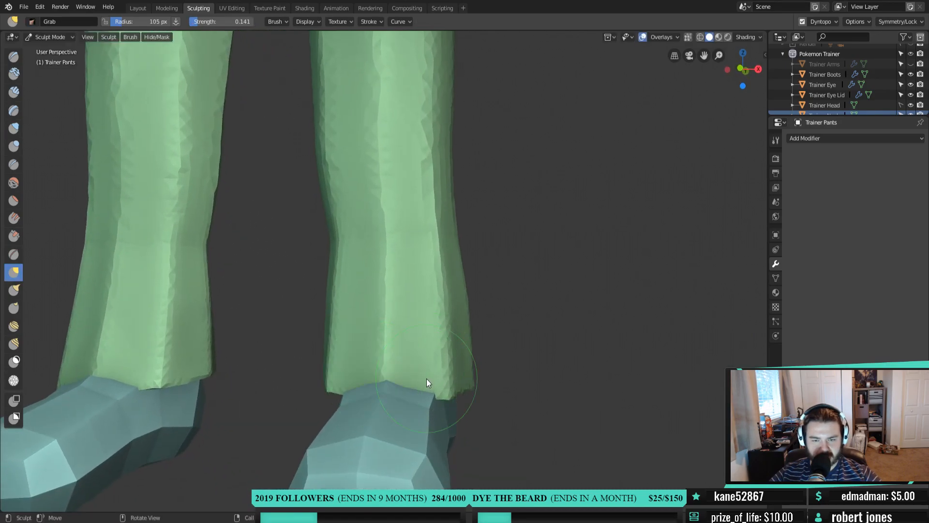
{"action": "key", "text": "shift+f"}
{"action": "left_click", "coordinate": [369, 392]}
{"action": "key", "text": "f"}
{"action": "left_click", "coordinate": [407, 410]}
{"action": "left_click_drag", "start_coordinate": [389, 390], "coordinate": [386, 364]}
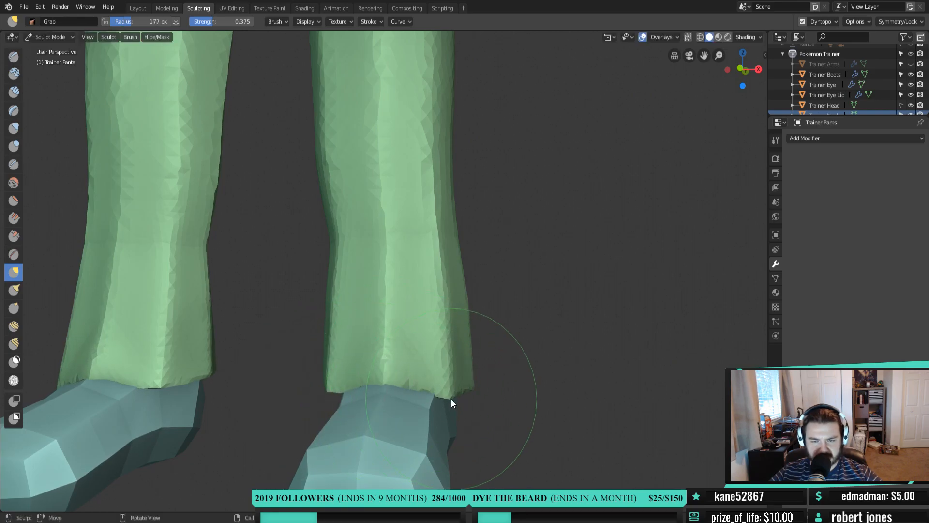
{"action": "mouse_move", "coordinate": [459, 409]}
{"action": "middle_mouse_down"}
{"action": "mouse_move", "coordinate": [371, 381]}
{"action": "mouse_move", "coordinate": [362, 361]}
{"action": "mouse_move", "coordinate": [338, 367]}
{"action": "mouse_move", "coordinate": [401, 359]}
{"action": "middle_mouse_up"}
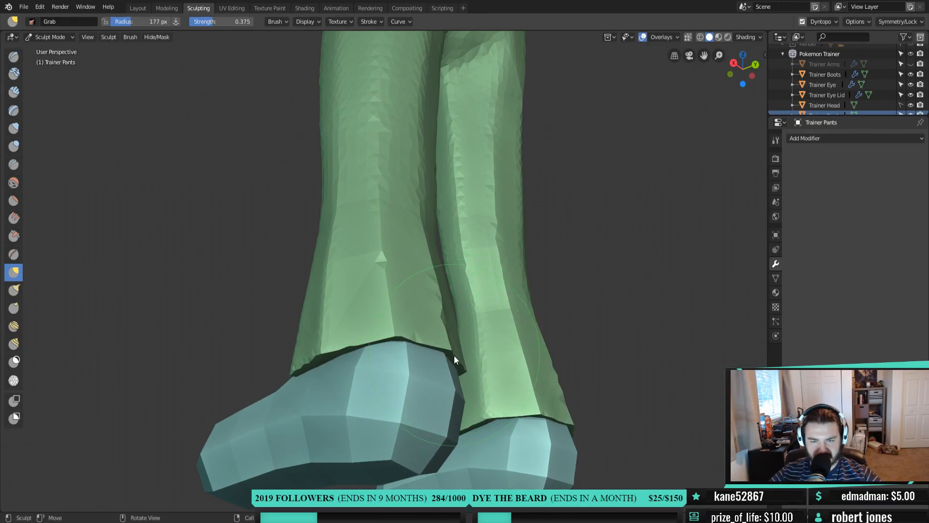
{"action": "mouse_move", "coordinate": [438, 361]}
{"action": "middle_mouse_down"}
{"action": "mouse_move", "coordinate": [369, 376]}
{"action": "mouse_move", "coordinate": [439, 373]}
{"action": "middle_mouse_up"}
{"action": "mouse_move", "coordinate": [423, 378]}
{"action": "left_mouse_down"}
{"action": "mouse_move", "coordinate": [437, 380]}
{"action": "mouse_move", "coordinate": [406, 373]}
{"action": "left_mouse_up"}
{"action": "mouse_move", "coordinate": [459, 403]}
{"action": "middle_mouse_down"}
{"action": "mouse_move", "coordinate": [507, 404]}
{"action": "mouse_move", "coordinate": [359, 387]}
{"action": "mouse_move", "coordinate": [315, 364]}
{"action": "mouse_move", "coordinate": [291, 376]}
{"action": "mouse_move", "coordinate": [457, 373]}
{"action": "mouse_move", "coordinate": [531, 431]}
{"action": "middle_mouse_up"}
Inflate the flared cuff above the boot with the Inflate brush at a 113 px radius
{"action": "key", "text": "i"}
{"action": "middle_click_drag", "start_coordinate": [404, 400], "coordinate": [366, 321]}
{"action": "key", "text": "f"}
{"action": "left_click", "coordinate": [333, 321]}
{"action": "mouse_move", "coordinate": [356, 265]}
{"action": "left_mouse_down"}
{"action": "mouse_move", "coordinate": [330, 376]}
{"action": "mouse_move", "coordinate": [321, 344]}
{"action": "mouse_move", "coordinate": [329, 214]}
{"action": "mouse_move", "coordinate": [308, 369]}
{"action": "mouse_move", "coordinate": [357, 218]}
{"action": "mouse_move", "coordinate": [386, 294]}
{"action": "mouse_move", "coordinate": [417, 220]}
{"action": "mouse_move", "coordinate": [414, 373]}
{"action": "left_mouse_up"}
{"action": "mouse_move", "coordinate": [414, 373]}
{"action": "middle_mouse_down"}
{"action": "mouse_move", "coordinate": [493, 366]}
{"action": "mouse_move", "coordinate": [412, 262]}
{"action": "middle_mouse_up"}
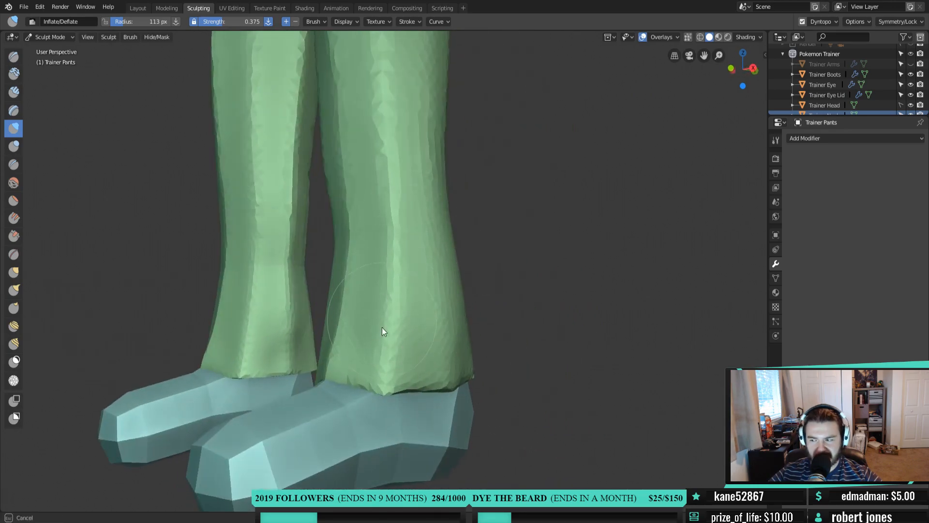
Lower the Inflate brush strength to 0.207 and round out the remaining sides of the cuff
{"action": "key", "text": "shift+f"}
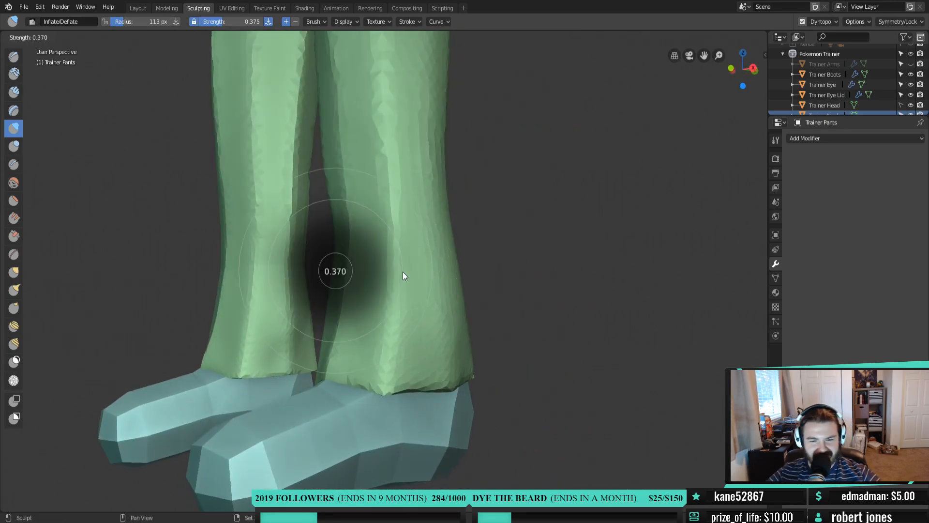
{"action": "left_click", "coordinate": [414, 294]}
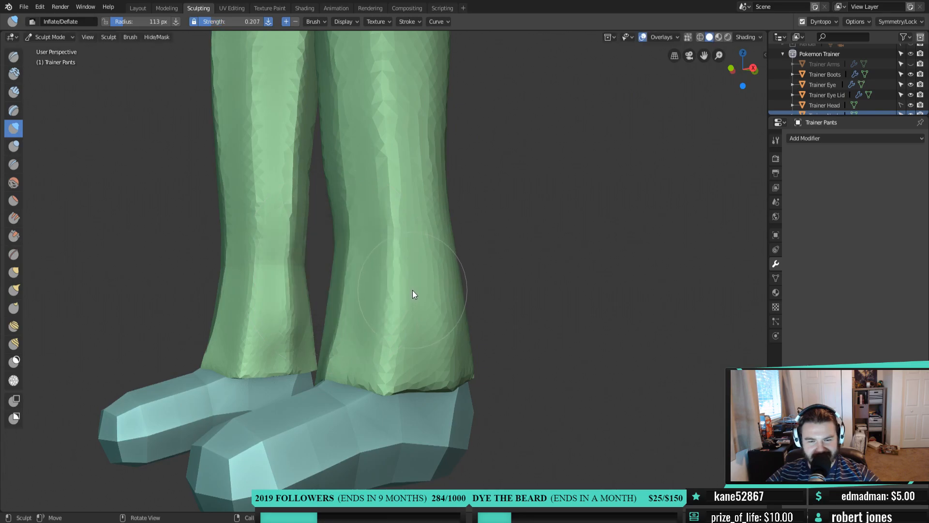
{"action": "middle_click_drag", "start_coordinate": [413, 289], "coordinate": [464, 297]}
{"action": "middle_click_drag", "start_coordinate": [337, 348], "coordinate": [370, 357]}
{"action": "mouse_move", "coordinate": [370, 353]}
{"action": "left_mouse_down"}
{"action": "mouse_move", "coordinate": [402, 198]}
{"action": "mouse_move", "coordinate": [410, 221]}
{"action": "mouse_move", "coordinate": [370, 185]}
{"action": "mouse_move", "coordinate": [327, 366]}
{"action": "mouse_move", "coordinate": [331, 306]}
{"action": "mouse_move", "coordinate": [367, 239]}
{"action": "mouse_move", "coordinate": [407, 254]}
{"action": "mouse_move", "coordinate": [446, 341]}
{"action": "left_mouse_up"}
{"action": "middle_click_drag", "start_coordinate": [446, 340], "coordinate": [385, 336]}
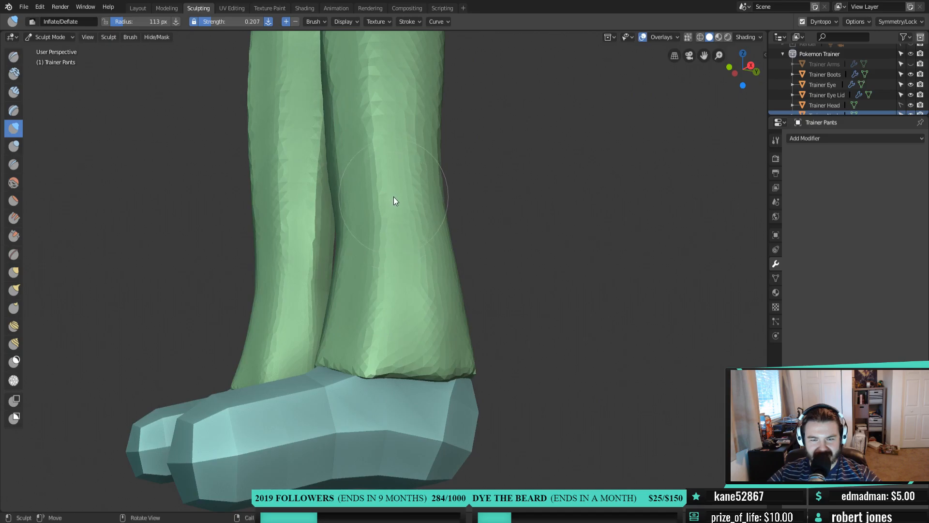
Inflate the pant legs upward from the calves over the knees and thighs to even out their surfaces
{"action": "middle_click_drag", "start_coordinate": [395, 197], "coordinate": [416, 344], "text": "shift"}
{"action": "mouse_move", "coordinate": [413, 193]}
{"action": "left_mouse_down"}
{"action": "mouse_move", "coordinate": [402, 318]}
{"action": "mouse_move", "coordinate": [396, 146]}
{"action": "left_mouse_up"}
{"action": "mouse_move", "coordinate": [420, 200]}
{"action": "middle_mouse_down", "text": "shift"}
{"action": "mouse_move", "coordinate": [435, 334]}
{"action": "mouse_move", "coordinate": [435, 262]}
{"action": "mouse_move", "coordinate": [449, 326]}
{"action": "middle_mouse_up", "text": "shift"}
{"action": "mouse_move", "coordinate": [361, 199]}
{"action": "left_mouse_down"}
{"action": "mouse_move", "coordinate": [296, 214]}
{"action": "mouse_move", "coordinate": [306, 182]}
{"action": "mouse_move", "coordinate": [288, 156]}
{"action": "mouse_move", "coordinate": [297, 155]}
{"action": "left_mouse_up"}
{"action": "mouse_move", "coordinate": [317, 232]}
{"action": "middle_mouse_down"}
{"action": "mouse_move", "coordinate": [332, 222]}
{"action": "mouse_move", "coordinate": [338, 193]}
{"action": "mouse_move", "coordinate": [338, 250]}
{"action": "middle_mouse_up"}
{"action": "mouse_move", "coordinate": [311, 318]}
{"action": "left_mouse_down"}
{"action": "mouse_move", "coordinate": [323, 330]}
{"action": "mouse_move", "coordinate": [349, 300]}
{"action": "mouse_move", "coordinate": [292, 240]}
{"action": "mouse_move", "coordinate": [316, 347]}
{"action": "mouse_move", "coordinate": [346, 271]}
{"action": "left_mouse_up"}
{"action": "mouse_move", "coordinate": [344, 185]}
{"action": "left_mouse_down"}
{"action": "mouse_move", "coordinate": [416, 263]}
{"action": "mouse_move", "coordinate": [404, 193]}
{"action": "mouse_move", "coordinate": [411, 158]}
{"action": "mouse_move", "coordinate": [452, 175]}
{"action": "mouse_move", "coordinate": [406, 259]}
{"action": "mouse_move", "coordinate": [322, 134]}
{"action": "mouse_move", "coordinate": [400, 269]}
{"action": "left_mouse_up"}
{"action": "mouse_move", "coordinate": [408, 331]}
{"action": "left_mouse_down"}
{"action": "mouse_move", "coordinate": [431, 353]}
{"action": "mouse_move", "coordinate": [486, 456]}
{"action": "left_mouse_up"}
{"action": "mouse_move", "coordinate": [486, 455]}
{"action": "middle_mouse_down"}
{"action": "mouse_move", "coordinate": [430, 349]}
{"action": "mouse_move", "coordinate": [393, 357]}
{"action": "mouse_move", "coordinate": [463, 361]}
{"action": "mouse_move", "coordinate": [476, 378]}
{"action": "middle_mouse_up"}
Set the Inflate brush strength to 0.291 and inflate the front of the pants from the waistband to the crotch
{"action": "middle_click_drag", "start_coordinate": [375, 299], "coordinate": [419, 252]}
{"action": "key", "text": "shift+f"}
{"action": "left_click", "coordinate": [390, 269]}
{"action": "mouse_move", "coordinate": [393, 283]}
{"action": "left_mouse_down"}
{"action": "mouse_move", "coordinate": [394, 368]}
{"action": "mouse_move", "coordinate": [390, 310]}
{"action": "mouse_move", "coordinate": [368, 329]}
{"action": "mouse_move", "coordinate": [364, 220]}
{"action": "mouse_move", "coordinate": [359, 296]}
{"action": "mouse_move", "coordinate": [390, 256]}
{"action": "mouse_move", "coordinate": [406, 322]}
{"action": "mouse_move", "coordinate": [403, 277]}
{"action": "mouse_move", "coordinate": [367, 382]}
{"action": "left_mouse_up"}
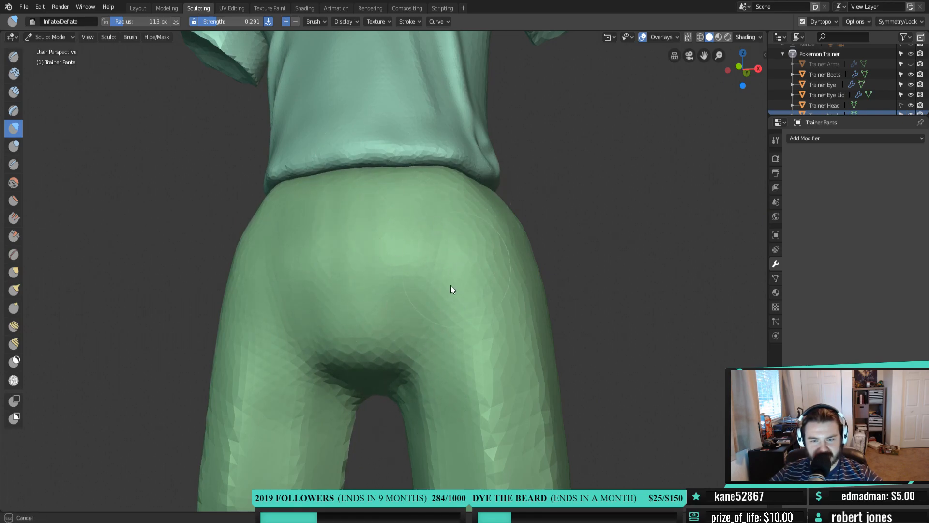
{"action": "mouse_move", "coordinate": [389, 391]}
{"action": "left_mouse_down"}
{"action": "mouse_move", "coordinate": [414, 411]}
{"action": "mouse_move", "coordinate": [419, 398]}
{"action": "mouse_move", "coordinate": [393, 379]}
{"action": "left_mouse_up"}
{"action": "mouse_move", "coordinate": [393, 379]}
{"action": "middle_mouse_down"}
{"action": "mouse_move", "coordinate": [345, 320]}
{"action": "mouse_move", "coordinate": [395, 303]}
{"action": "mouse_move", "coordinate": [411, 321]}
{"action": "middle_mouse_up"}
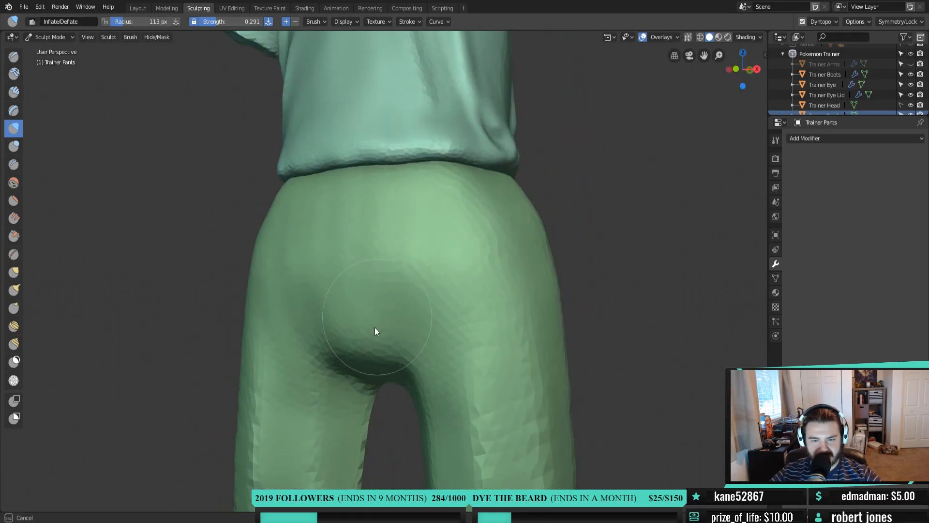
{"action": "left_click_drag", "start_coordinate": [401, 267], "coordinate": [411, 326]}
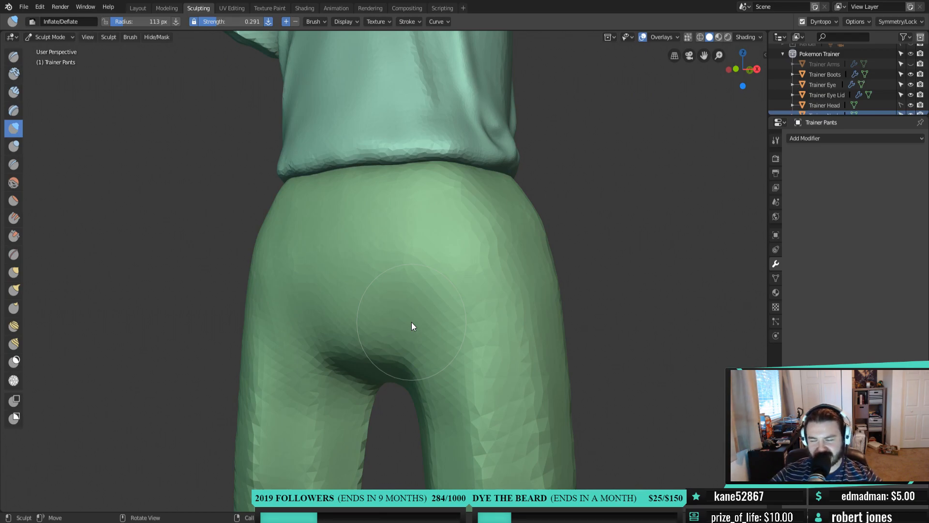
Inflate the crotch and the adjoining upper thighs to blend the legs into the hips
{"action": "middle_click_drag", "start_coordinate": [375, 207], "coordinate": [449, 295]}
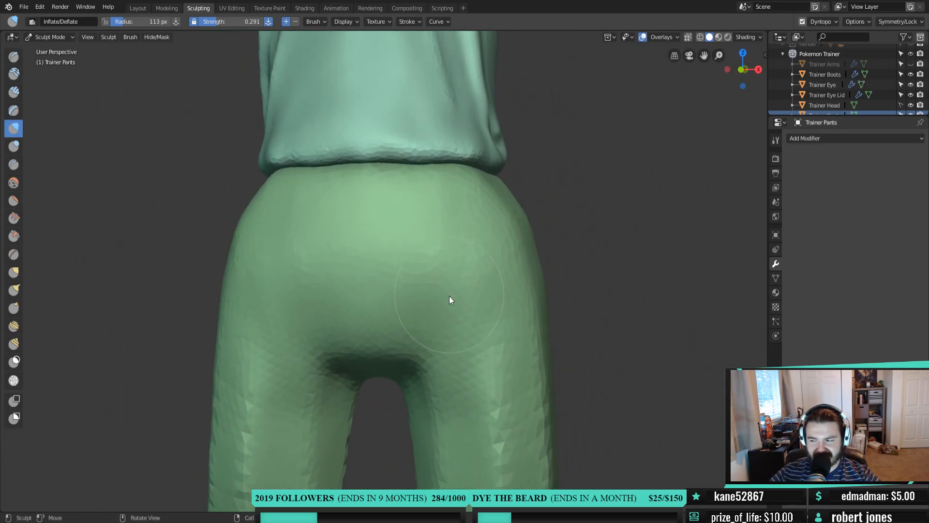
{"action": "mouse_move", "coordinate": [412, 337]}
{"action": "middle_mouse_down"}
{"action": "mouse_move", "coordinate": [427, 325]}
{"action": "mouse_move", "coordinate": [402, 365]}
{"action": "mouse_move", "coordinate": [433, 278]}
{"action": "middle_mouse_up"}
{"action": "mouse_move", "coordinate": [433, 278]}
{"action": "left_mouse_down"}
{"action": "mouse_move", "coordinate": [442, 277]}
{"action": "mouse_move", "coordinate": [411, 307]}
{"action": "mouse_move", "coordinate": [413, 356]}
{"action": "mouse_move", "coordinate": [423, 321]}
{"action": "mouse_move", "coordinate": [404, 260]}
{"action": "mouse_move", "coordinate": [427, 293]}
{"action": "mouse_move", "coordinate": [417, 279]}
{"action": "mouse_move", "coordinate": [464, 404]}
{"action": "mouse_move", "coordinate": [438, 361]}
{"action": "left_mouse_up"}
{"action": "middle_click_drag", "start_coordinate": [436, 357], "coordinate": [419, 305], "text": "shift"}
{"action": "mouse_move", "coordinate": [419, 305]}
{"action": "left_mouse_down"}
{"action": "mouse_move", "coordinate": [442, 305]}
{"action": "mouse_move", "coordinate": [415, 279]}
{"action": "mouse_move", "coordinate": [420, 273]}
{"action": "left_mouse_up"}
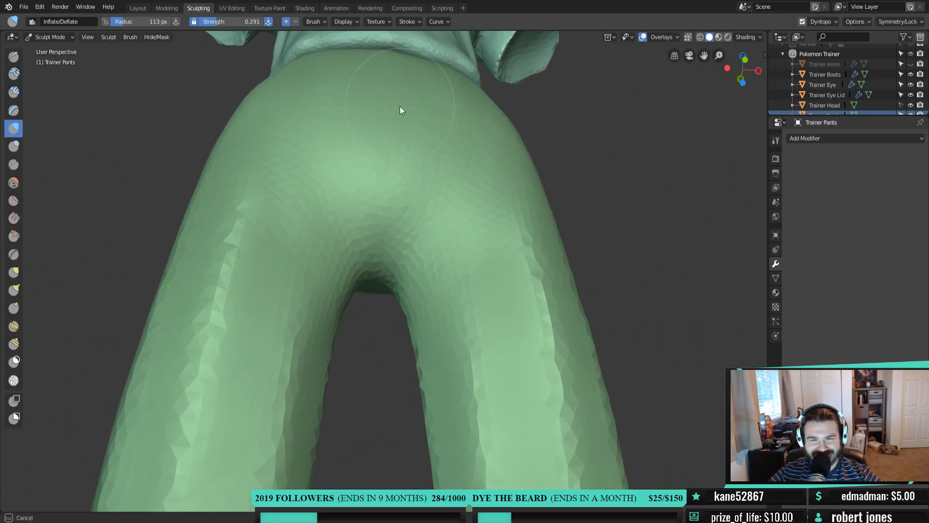
Raise the Inflate brush strength to 0.418 and go over the thighs and hips
{"action": "mouse_move", "coordinate": [530, 213]}
{"action": "middle_mouse_down"}
{"action": "mouse_move", "coordinate": [391, 248]}
{"action": "mouse_move", "coordinate": [467, 266]}
{"action": "mouse_move", "coordinate": [448, 276]}
{"action": "mouse_move", "coordinate": [527, 277]}
{"action": "mouse_move", "coordinate": [476, 288]}
{"action": "mouse_move", "coordinate": [450, 280]}
{"action": "mouse_move", "coordinate": [487, 291]}
{"action": "mouse_move", "coordinate": [465, 322]}
{"action": "mouse_move", "coordinate": [423, 298]}
{"action": "middle_mouse_up"}
{"action": "scroll", "coordinate": [390, 248], "scroll_direction": "down", "scroll_amount": 2}
{"action": "key", "text": "shift+f"}
{"action": "left_click", "coordinate": [404, 257]}
{"action": "mouse_move", "coordinate": [337, 253]}
{"action": "left_mouse_down"}
{"action": "mouse_move", "coordinate": [392, 326]}
{"action": "mouse_move", "coordinate": [377, 298]}
{"action": "mouse_move", "coordinate": [377, 232]}
{"action": "mouse_move", "coordinate": [414, 220]}
{"action": "mouse_move", "coordinate": [409, 130]}
{"action": "mouse_move", "coordinate": [379, 149]}
{"action": "left_mouse_up"}
{"action": "mouse_move", "coordinate": [404, 272]}
{"action": "left_mouse_down"}
{"action": "mouse_move", "coordinate": [427, 141]}
{"action": "mouse_move", "coordinate": [385, 357]}
{"action": "mouse_move", "coordinate": [386, 386]}
{"action": "mouse_move", "coordinate": [431, 267]}
{"action": "mouse_move", "coordinate": [427, 426]}
{"action": "mouse_move", "coordinate": [427, 232]}
{"action": "mouse_move", "coordinate": [415, 405]}
{"action": "mouse_move", "coordinate": [422, 343]}
{"action": "mouse_move", "coordinate": [414, 260]}
{"action": "mouse_move", "coordinate": [381, 257]}
{"action": "mouse_move", "coordinate": [371, 275]}
{"action": "mouse_move", "coordinate": [382, 165]}
{"action": "left_mouse_up"}
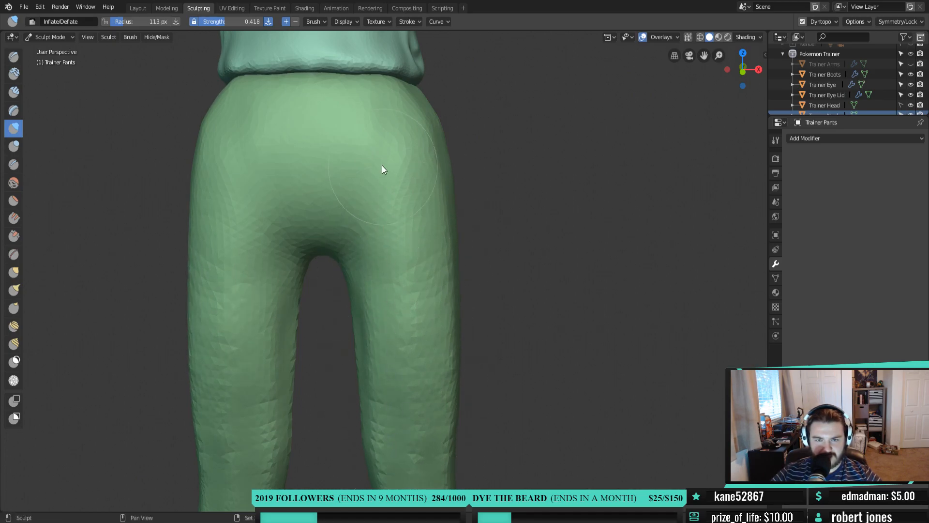
Smooth the hips and the outer side of the pant leg
{"action": "middle_click_drag", "start_coordinate": [423, 116], "coordinate": [352, 248]}
{"action": "mouse_move", "coordinate": [362, 130]}
{"action": "left_mouse_down", "text": "shift"}
{"action": "mouse_move", "coordinate": [403, 146]}
{"action": "mouse_move", "coordinate": [419, 196]}
{"action": "mouse_move", "coordinate": [454, 124]}
{"action": "left_mouse_up", "text": "shift"}
{"action": "mouse_move", "coordinate": [404, 356]}
{"action": "left_mouse_down", "text": "shift"}
{"action": "mouse_move", "coordinate": [384, 352]}
{"action": "mouse_move", "coordinate": [373, 329]}
{"action": "left_mouse_up", "text": "shift"}
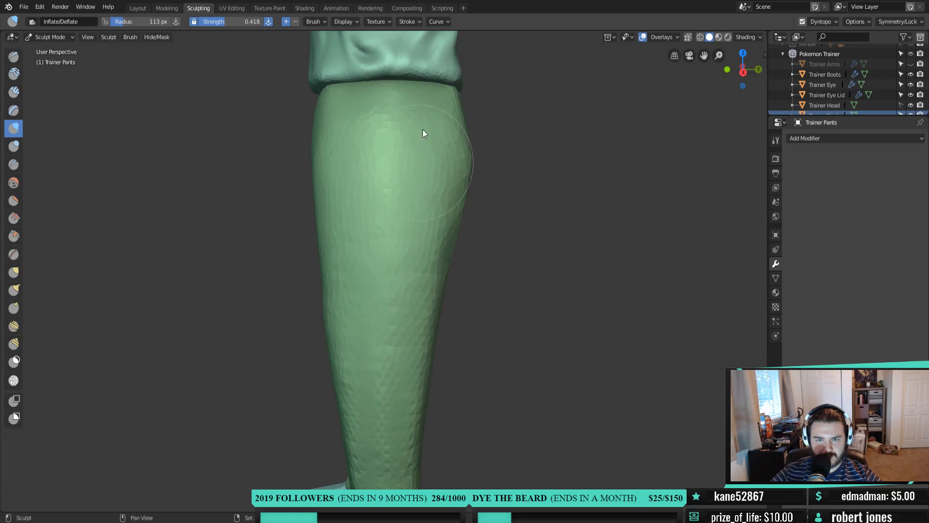
{"action": "middle_click_drag", "start_coordinate": [405, 379], "coordinate": [477, 399]}
Use the Grab brush to pull the inner pant legs closer together from the crotch down to the calves
{"action": "scroll", "coordinate": [539, 381], "scroll_direction": "down", "scroll_amount": 8}
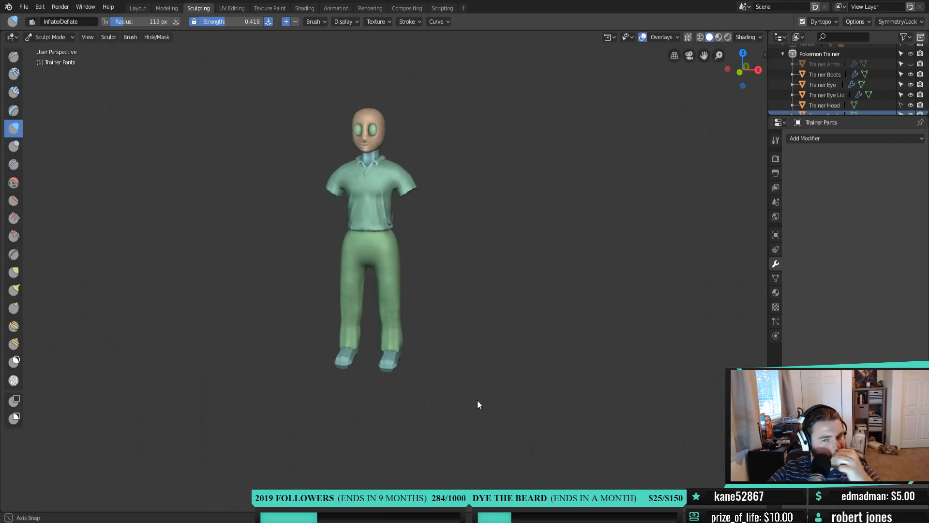
{"action": "scroll", "coordinate": [475, 397], "scroll_direction": "up", "scroll_amount": 4}
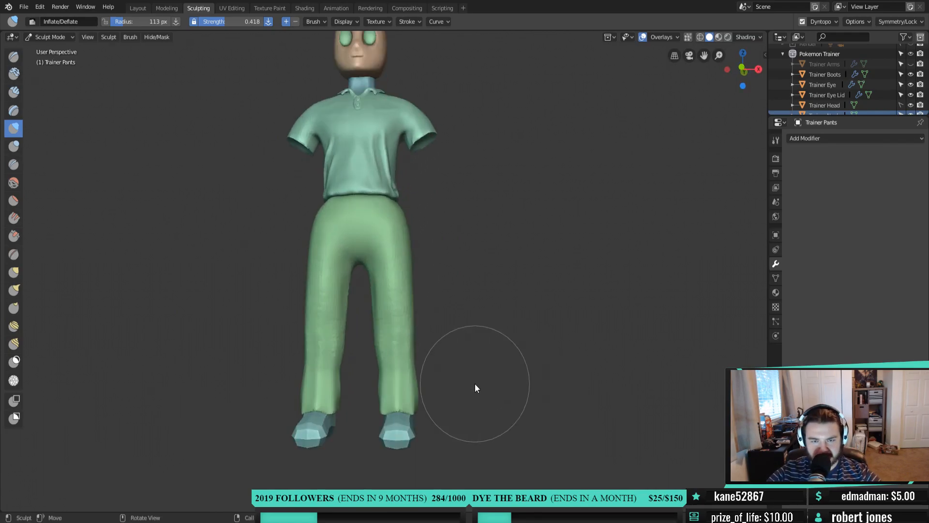
{"action": "scroll", "coordinate": [517, 382], "scroll_direction": "up", "scroll_amount": 3}
{"action": "mouse_move", "coordinate": [470, 379]}
{"action": "middle_mouse_down"}
{"action": "mouse_move", "coordinate": [472, 393]}
{"action": "mouse_move", "coordinate": [446, 386]}
{"action": "middle_mouse_up"}
{"action": "key", "text": "g"}
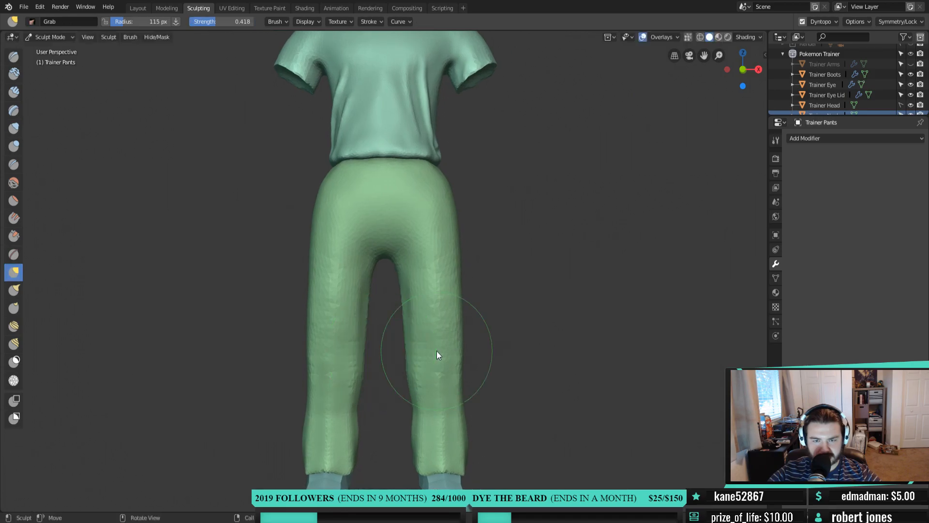
{"action": "scroll", "coordinate": [437, 350], "scroll_direction": "up", "scroll_amount": 2}
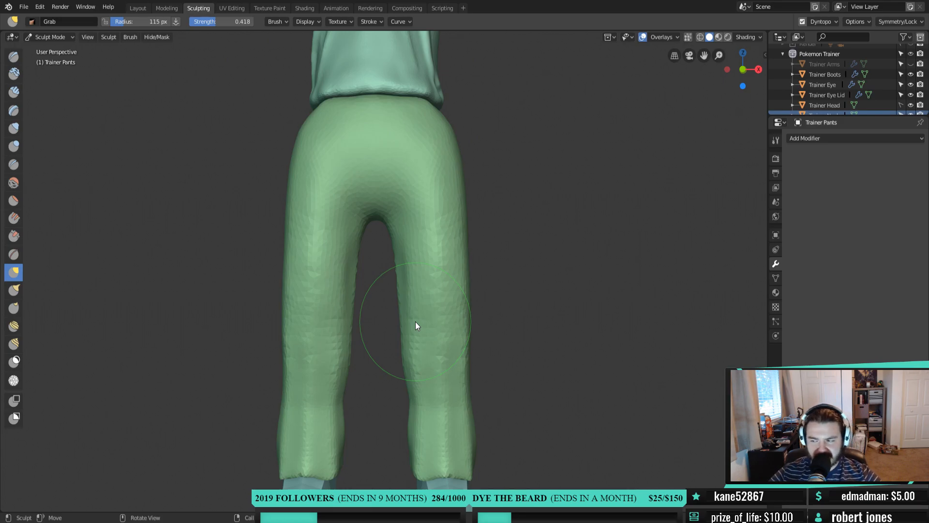
{"action": "left_click_drag", "start_coordinate": [396, 234], "coordinate": [389, 237]}
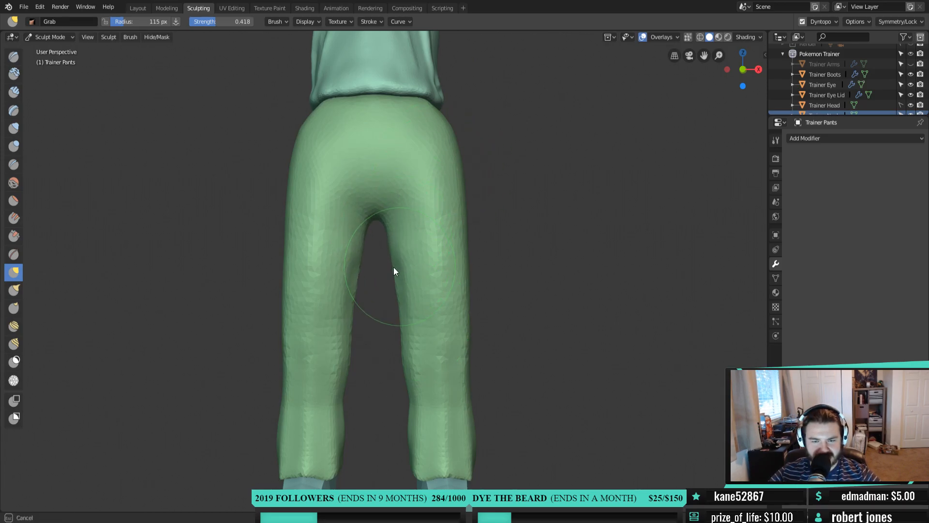
{"action": "mouse_move", "coordinate": [408, 327]}
{"action": "left_mouse_down"}
{"action": "mouse_move", "coordinate": [415, 402]}
{"action": "mouse_move", "coordinate": [400, 410]}
{"action": "mouse_move", "coordinate": [410, 413]}
{"action": "mouse_move", "coordinate": [392, 233]}
{"action": "left_mouse_up"}
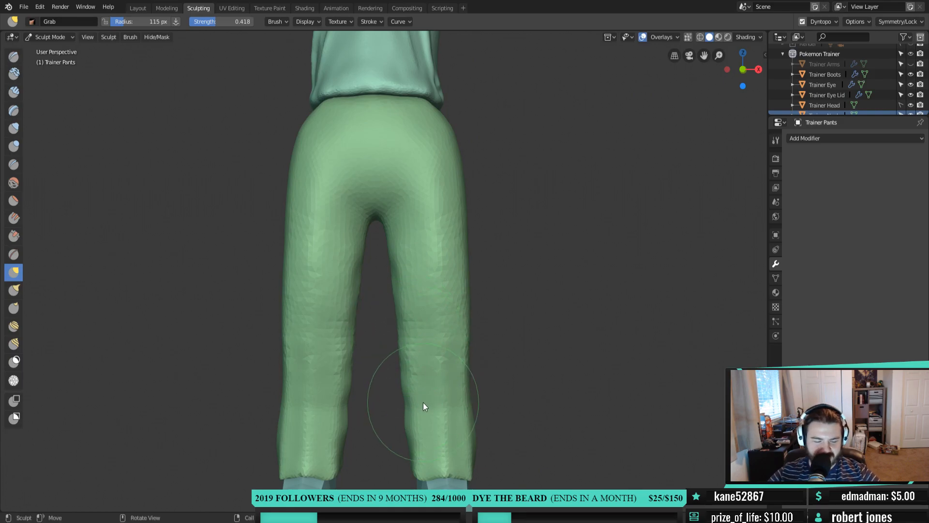
{"action": "left_click_drag", "start_coordinate": [412, 424], "coordinate": [415, 460]}
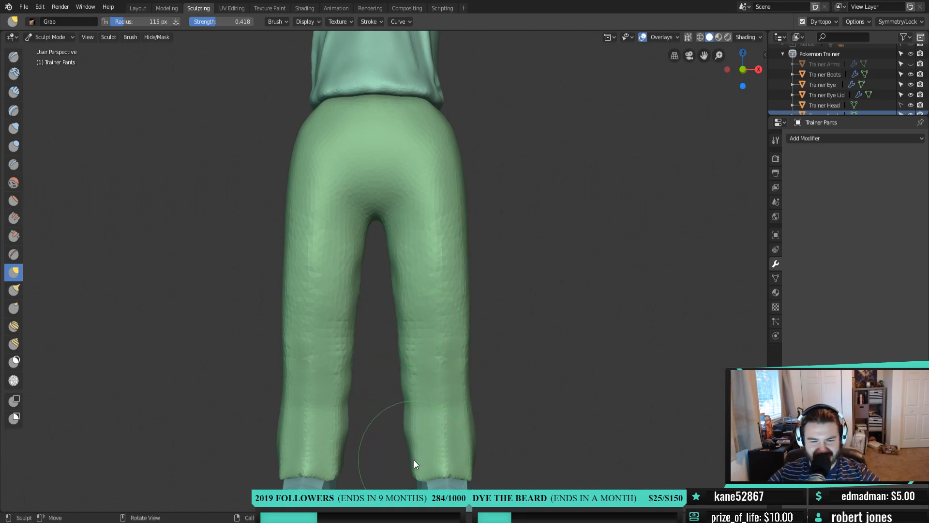
{"action": "middle_click_drag", "start_coordinate": [445, 376], "coordinate": [442, 369]}
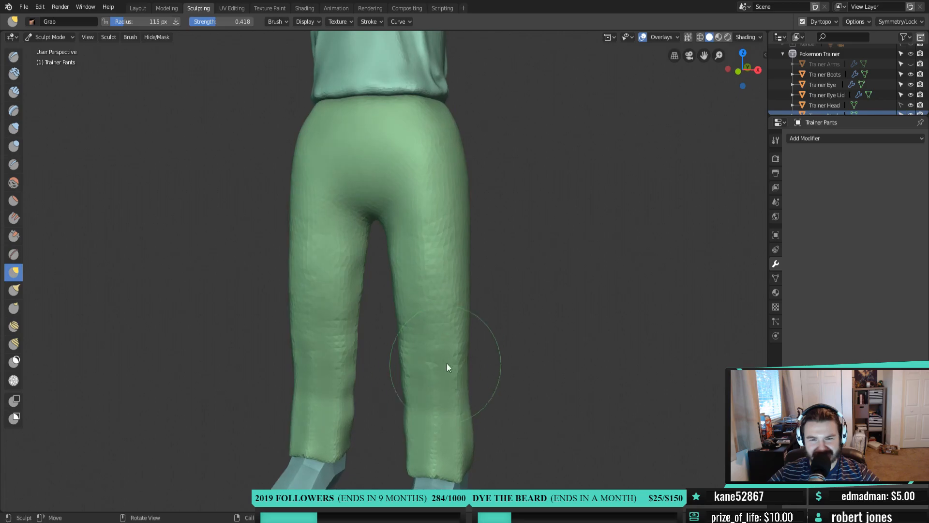
In front view, pull the outer hips and thighs inward and reshape both edges of the lower pant legs
{"action": "key", "text": "KP_1"}
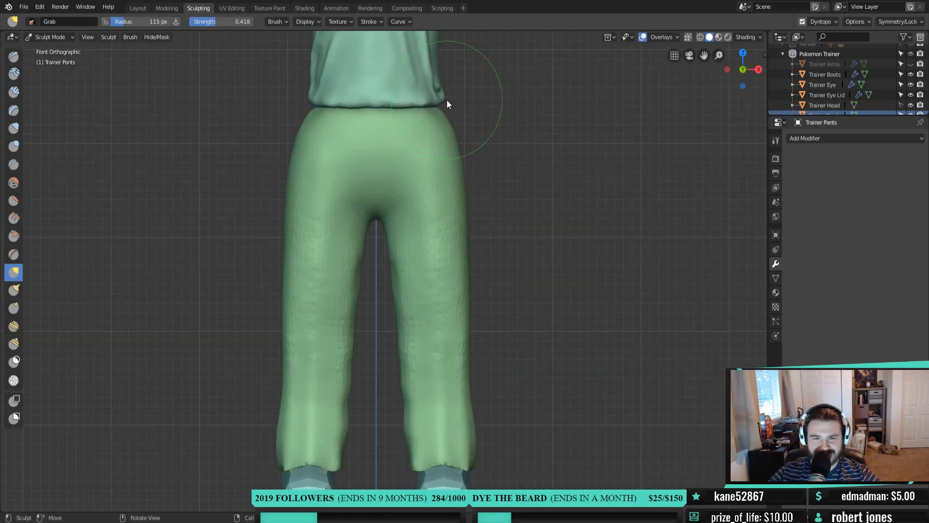
{"action": "mouse_move", "coordinate": [457, 164]}
{"action": "left_mouse_down"}
{"action": "mouse_move", "coordinate": [448, 130]}
{"action": "mouse_move", "coordinate": [466, 180]}
{"action": "mouse_move", "coordinate": [467, 279]}
{"action": "left_mouse_up"}
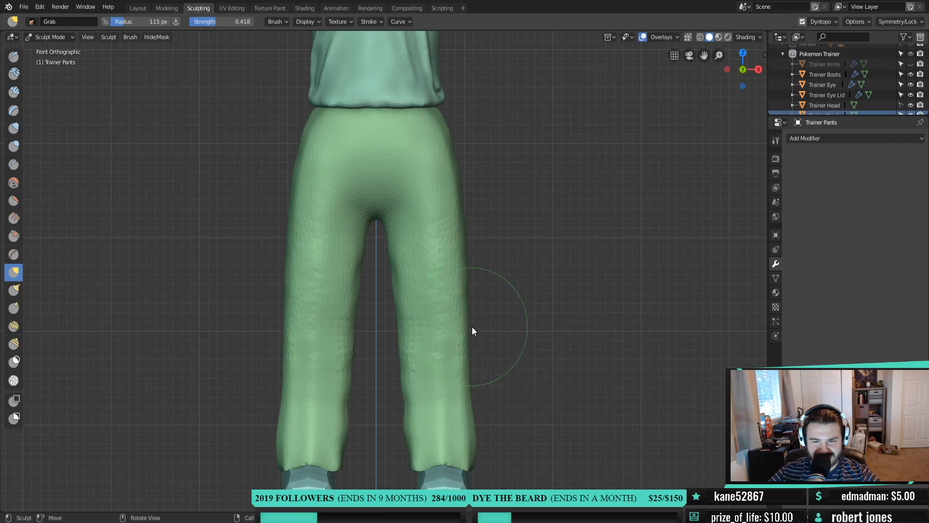
{"action": "mouse_move", "coordinate": [475, 373]}
{"action": "left_mouse_down"}
{"action": "mouse_move", "coordinate": [465, 409]}
{"action": "mouse_move", "coordinate": [469, 398]}
{"action": "left_mouse_up"}
{"action": "left_click_drag", "start_coordinate": [403, 394], "coordinate": [404, 370]}
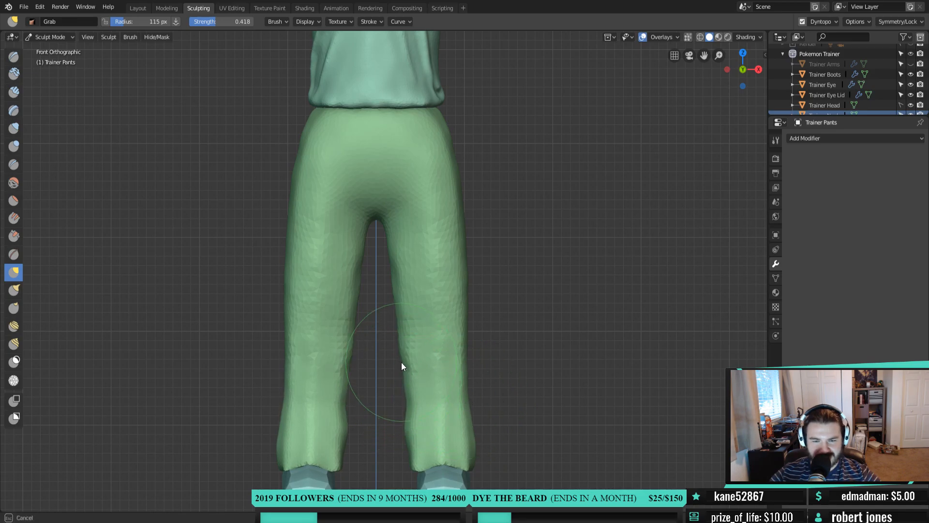
In right side view, pull the back edge of the pant leg outward from below the buttocks to the calf
{"action": "middle_click_drag", "start_coordinate": [407, 130], "coordinate": [315, 207]}
{"action": "key", "text": "KP_3"}
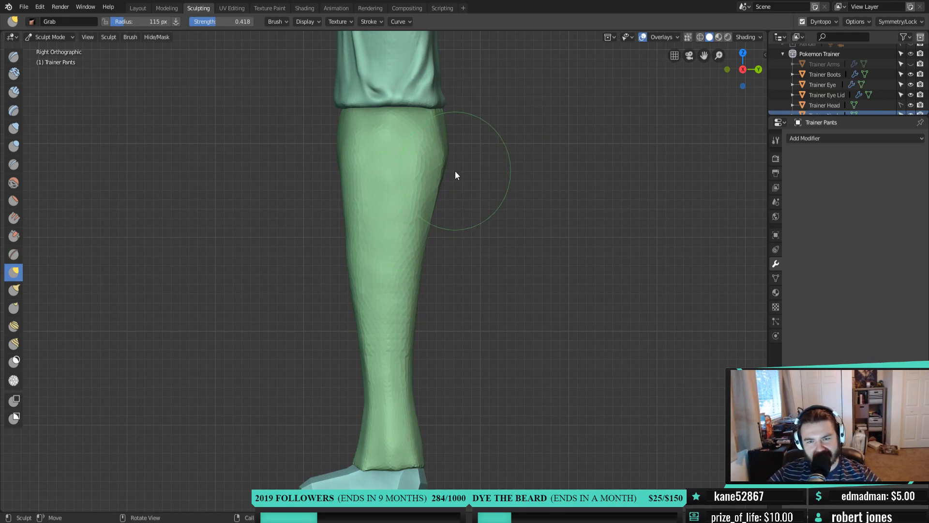
{"action": "mouse_move", "coordinate": [445, 175]}
{"action": "left_mouse_down"}
{"action": "mouse_move", "coordinate": [448, 124]}
{"action": "mouse_move", "coordinate": [437, 199]}
{"action": "left_mouse_up"}
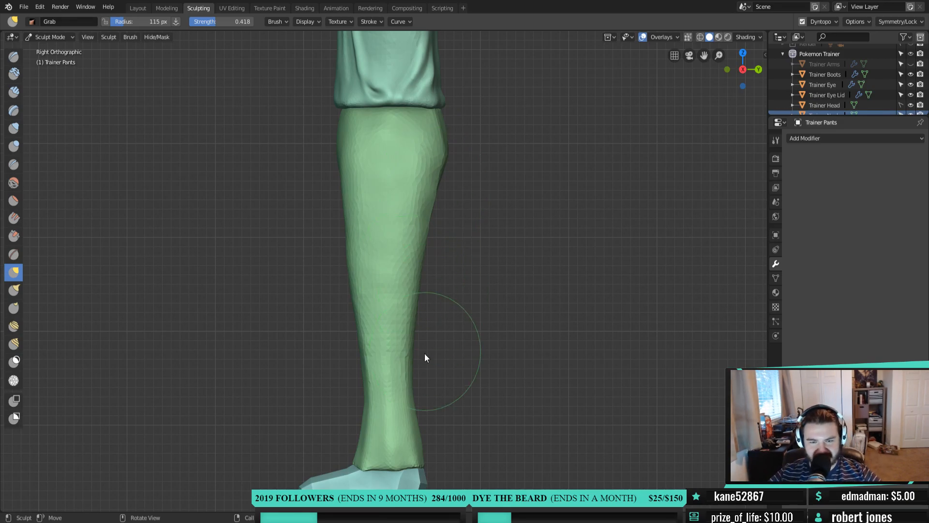
{"action": "left_click_drag", "start_coordinate": [407, 361], "coordinate": [422, 302]}
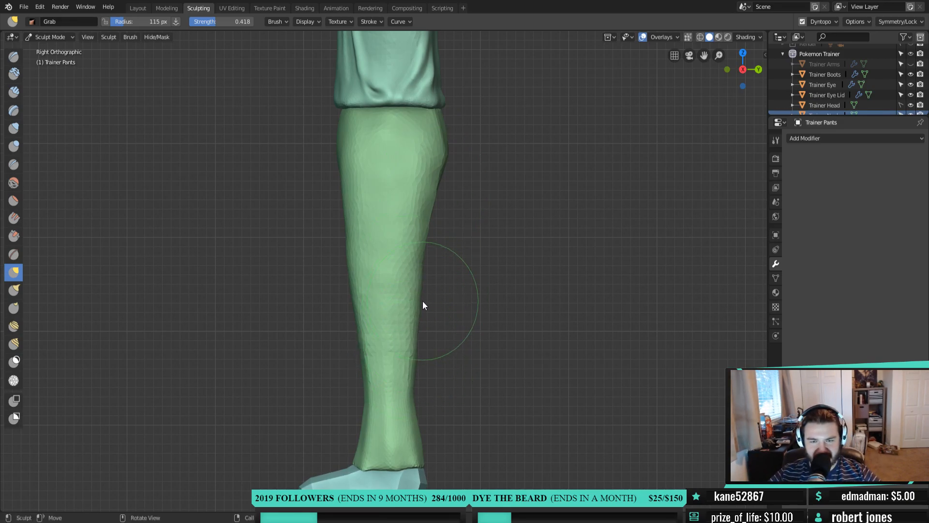
{"action": "left_click_drag", "start_coordinate": [433, 220], "coordinate": [437, 213]}
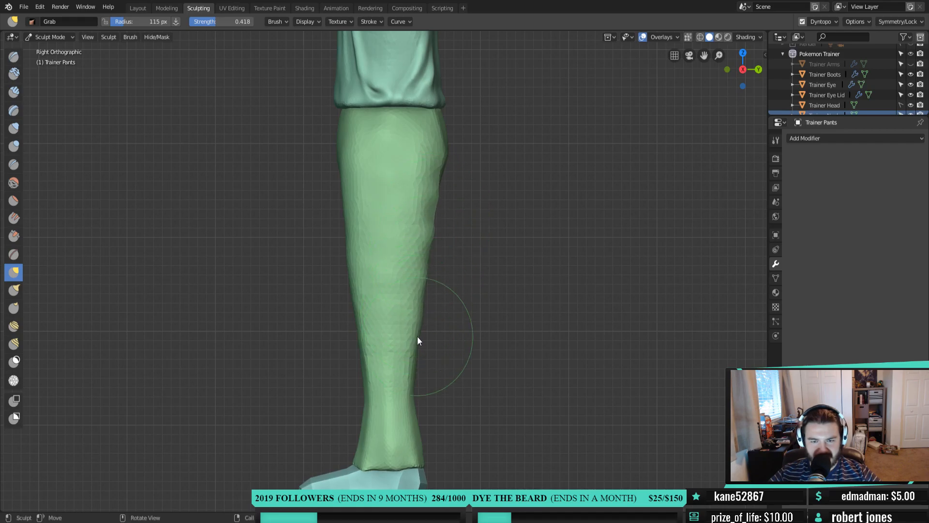
{"action": "mouse_move", "coordinate": [420, 365]}
{"action": "left_mouse_down"}
{"action": "mouse_move", "coordinate": [413, 399]}
{"action": "mouse_move", "coordinate": [425, 422]}
{"action": "left_mouse_up"}
Even out the pants' back silhouette from calf to waistband and adjust the front edge of the thigh
{"action": "left_click_drag", "start_coordinate": [421, 355], "coordinate": [426, 318]}
{"action": "left_click_drag", "start_coordinate": [427, 285], "coordinate": [431, 282]}
{"action": "left_click_drag", "start_coordinate": [431, 232], "coordinate": [437, 223]}
{"action": "left_click_drag", "start_coordinate": [437, 173], "coordinate": [442, 173]}
{"action": "left_click_drag", "start_coordinate": [444, 135], "coordinate": [450, 120]}
{"action": "left_click_drag", "start_coordinate": [441, 217], "coordinate": [432, 246]}
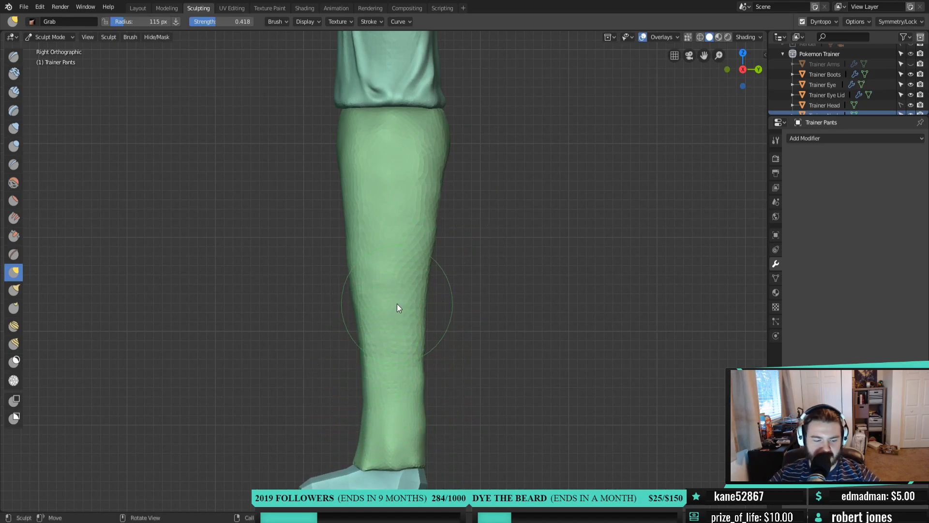
{"action": "left_click_drag", "start_coordinate": [334, 144], "coordinate": [351, 290]}
{"action": "left_click_drag", "start_coordinate": [429, 305], "coordinate": [423, 301]}
Switch to the Inflate brush with a 99 px radius and inflate the back of the thigh
{"action": "mouse_move", "coordinate": [455, 336]}
{"action": "middle_mouse_down"}
{"action": "mouse_move", "coordinate": [547, 364]}
{"action": "mouse_move", "coordinate": [618, 364]}
{"action": "mouse_move", "coordinate": [463, 334]}
{"action": "mouse_move", "coordinate": [346, 339]}
{"action": "middle_mouse_up"}
{"action": "key", "text": "i"}
{"action": "middle_click_drag", "start_coordinate": [388, 364], "coordinate": [431, 285]}
{"action": "scroll", "coordinate": [317, 306], "scroll_direction": "up", "scroll_amount": 2}
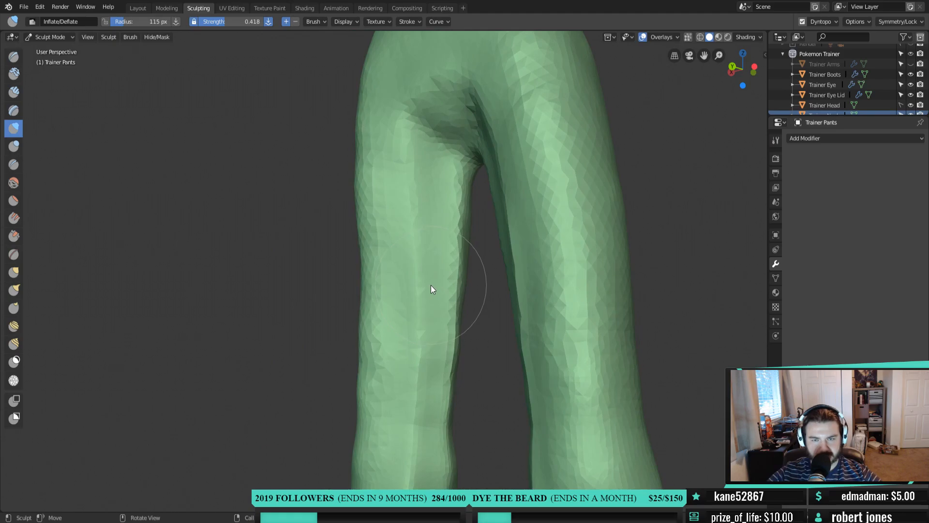
{"action": "scroll", "coordinate": [431, 289], "scroll_direction": "down", "scroll_amount": 2}
{"action": "key", "text": "f"}
{"action": "left_click", "coordinate": [378, 207]}
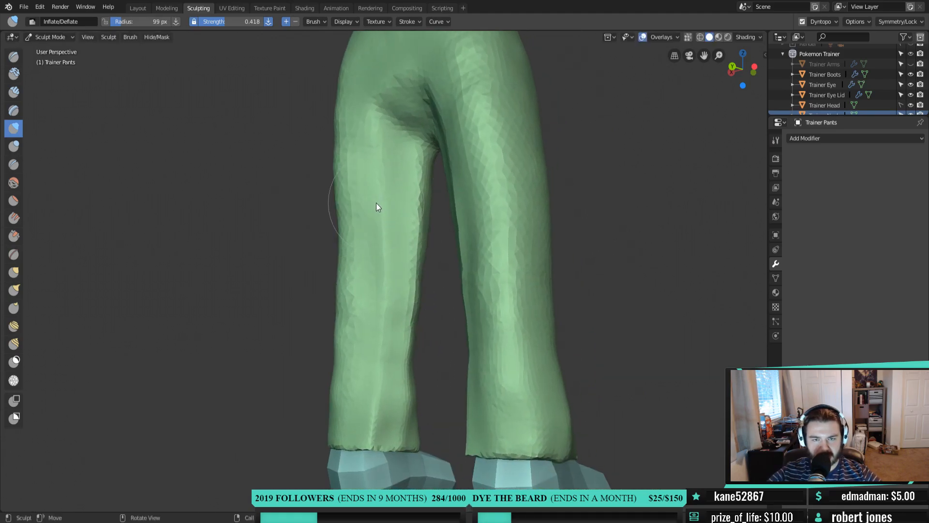
{"action": "mouse_move", "coordinate": [376, 203]}
{"action": "left_mouse_down"}
{"action": "mouse_move", "coordinate": [382, 197]}
{"action": "mouse_move", "coordinate": [371, 219]}
{"action": "mouse_move", "coordinate": [398, 139]}
{"action": "mouse_move", "coordinate": [379, 356]}
{"action": "mouse_move", "coordinate": [390, 175]}
{"action": "mouse_move", "coordinate": [402, 173]}
{"action": "mouse_move", "coordinate": [396, 245]}
{"action": "mouse_move", "coordinate": [372, 151]}
{"action": "mouse_move", "coordinate": [362, 144]}
{"action": "left_mouse_up"}
Reduce the Inflate brush radius to 76 px and fill out the back of the leg and the area below the buttocks
{"action": "key", "text": "f"}
{"action": "left_click", "coordinate": [388, 176]}
{"action": "mouse_move", "coordinate": [365, 297]}
{"action": "left_mouse_down"}
{"action": "mouse_move", "coordinate": [370, 212]}
{"action": "mouse_move", "coordinate": [362, 314]}
{"action": "mouse_move", "coordinate": [396, 310]}
{"action": "mouse_move", "coordinate": [411, 292]}
{"action": "mouse_move", "coordinate": [401, 285]}
{"action": "mouse_move", "coordinate": [383, 361]}
{"action": "mouse_move", "coordinate": [400, 182]}
{"action": "mouse_move", "coordinate": [414, 175]}
{"action": "mouse_move", "coordinate": [396, 242]}
{"action": "left_mouse_up"}
{"action": "mouse_move", "coordinate": [370, 124]}
{"action": "left_mouse_down"}
{"action": "mouse_move", "coordinate": [346, 299]}
{"action": "mouse_move", "coordinate": [356, 113]}
{"action": "left_mouse_up"}
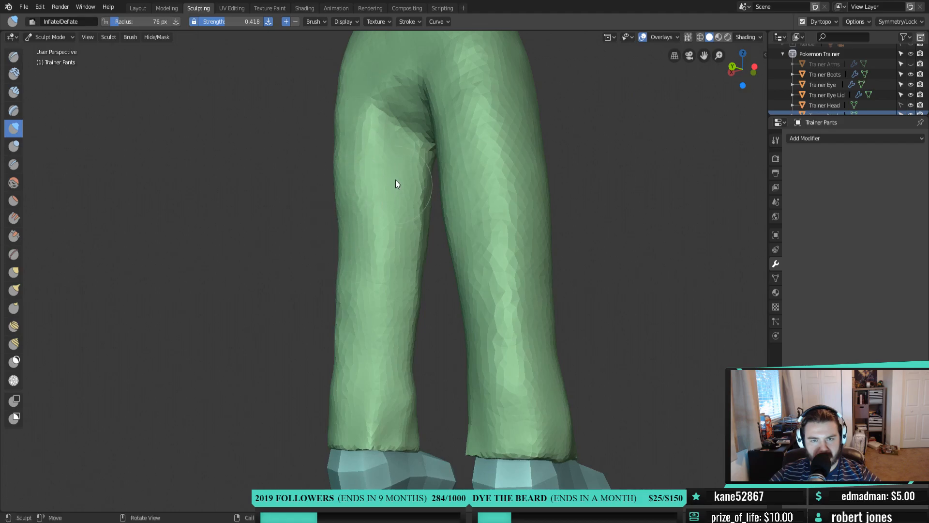
{"action": "mouse_move", "coordinate": [394, 134]}
{"action": "left_mouse_down"}
{"action": "mouse_move", "coordinate": [402, 138]}
{"action": "mouse_move", "coordinate": [392, 140]}
{"action": "left_mouse_up"}
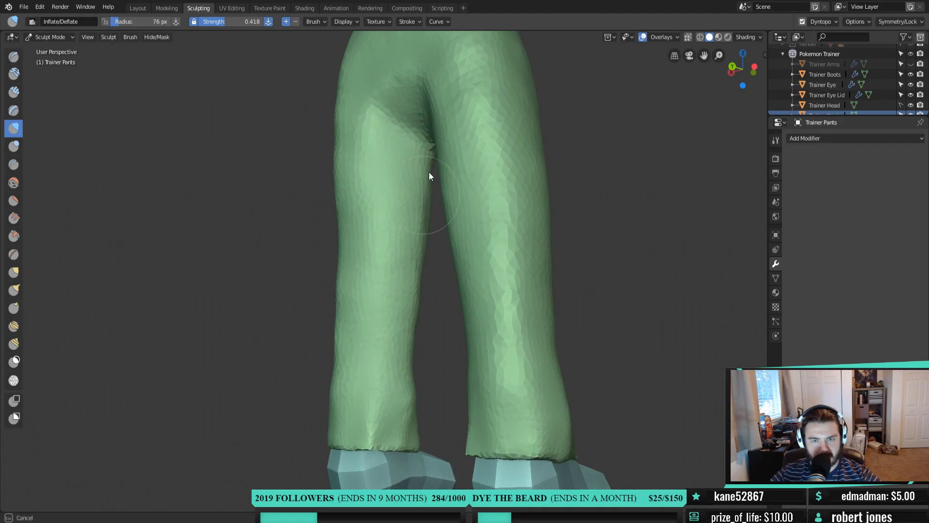
{"action": "left_click_drag", "start_coordinate": [417, 274], "coordinate": [371, 332]}
Inflate the front outer side of the pant leg from the hip down to the shin
{"action": "mouse_move", "coordinate": [371, 332]}
{"action": "middle_mouse_down"}
{"action": "mouse_move", "coordinate": [439, 353]}
{"action": "mouse_move", "coordinate": [501, 338]}
{"action": "mouse_move", "coordinate": [582, 372]}
{"action": "middle_mouse_up"}
{"action": "scroll", "coordinate": [580, 367], "scroll_direction": "down", "scroll_amount": 5}
{"action": "middle_click_drag", "start_coordinate": [407, 358], "coordinate": [404, 317]}
{"action": "scroll", "coordinate": [409, 356], "scroll_direction": "up", "scroll_amount": 4}
{"action": "scroll", "coordinate": [391, 358], "scroll_direction": "up", "scroll_amount": 1}
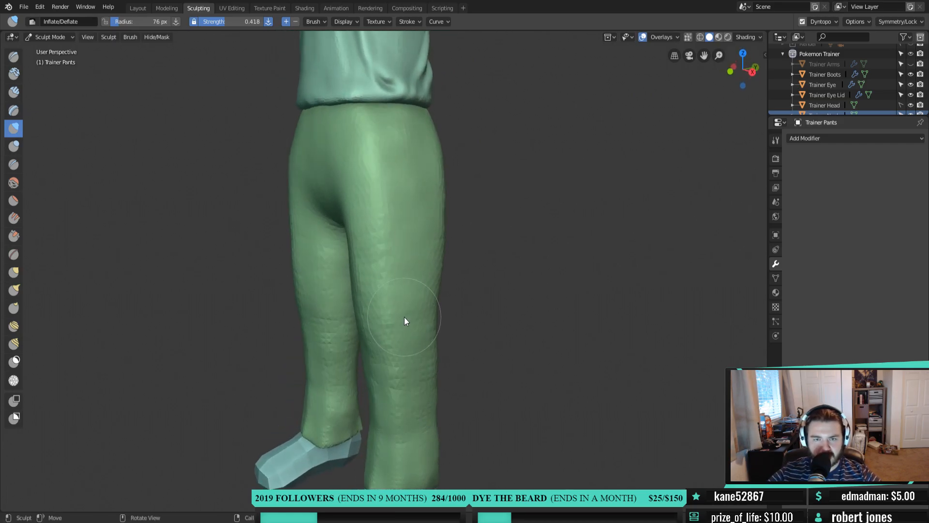
{"action": "left_click_drag", "start_coordinate": [384, 128], "coordinate": [394, 417]}
{"action": "mouse_move", "coordinate": [469, 390]}
{"action": "middle_mouse_down"}
{"action": "mouse_move", "coordinate": [366, 361]}
{"action": "mouse_move", "coordinate": [373, 353]}
{"action": "middle_mouse_up"}
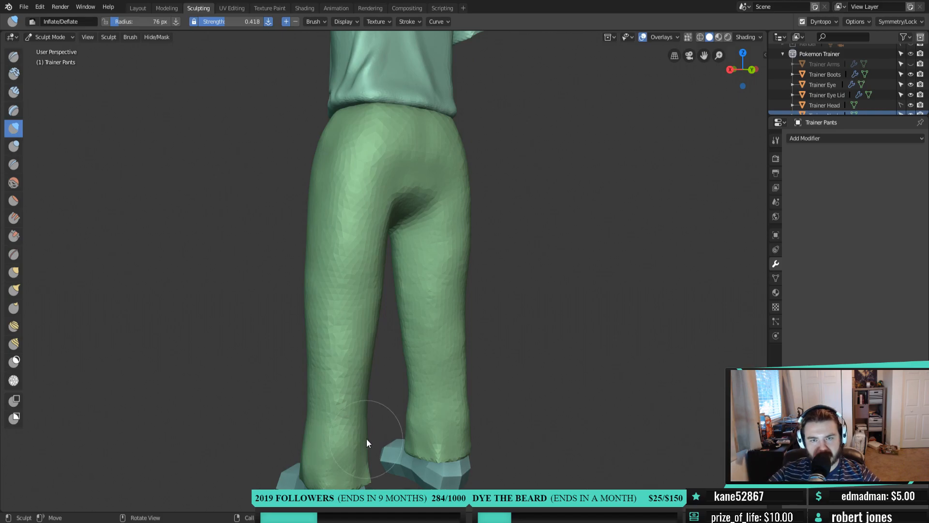
Set the Grab brush radius to 96 px and push the front edge of the hip and thigh slightly inward
{"action": "middle_click_drag", "start_coordinate": [361, 442], "coordinate": [549, 417]}
{"action": "scroll", "coordinate": [408, 367], "scroll_direction": "down", "scroll_amount": 6}
{"action": "mouse_move", "coordinate": [441, 373]}
{"action": "middle_mouse_down"}
{"action": "mouse_move", "coordinate": [504, 384]}
{"action": "mouse_move", "coordinate": [429, 376]}
{"action": "middle_mouse_up"}
{"action": "scroll", "coordinate": [428, 377], "scroll_direction": "up", "scroll_amount": 6}
{"action": "middle_click_drag", "start_coordinate": [473, 315], "coordinate": [419, 311]}
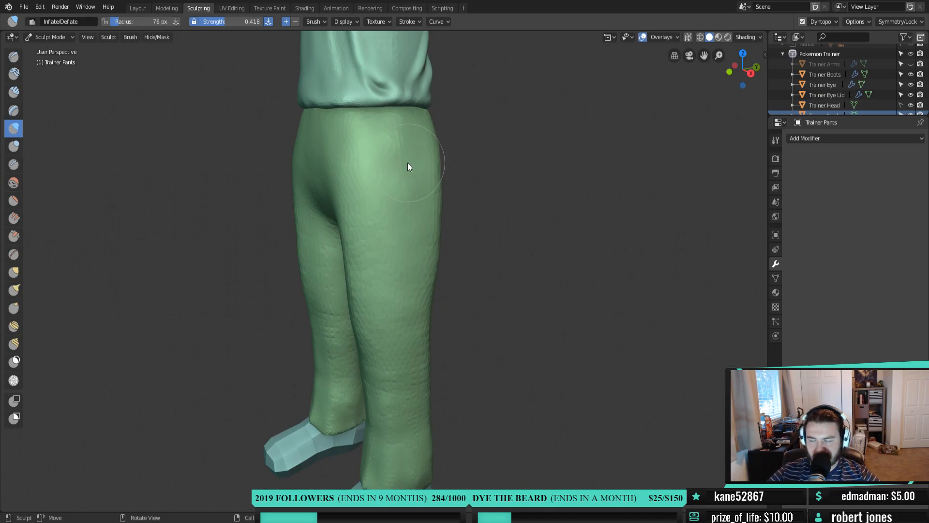
{"action": "middle_click_drag", "start_coordinate": [389, 145], "coordinate": [322, 148]}
{"action": "key", "text": "g"}
{"action": "key", "text": "f"}
{"action": "left_click", "coordinate": [358, 165]}
{"action": "left_click_drag", "start_coordinate": [311, 148], "coordinate": [314, 153]}
{"action": "left_click_drag", "start_coordinate": [309, 196], "coordinate": [313, 200]}
{"action": "left_click_drag", "start_coordinate": [311, 238], "coordinate": [316, 239]}
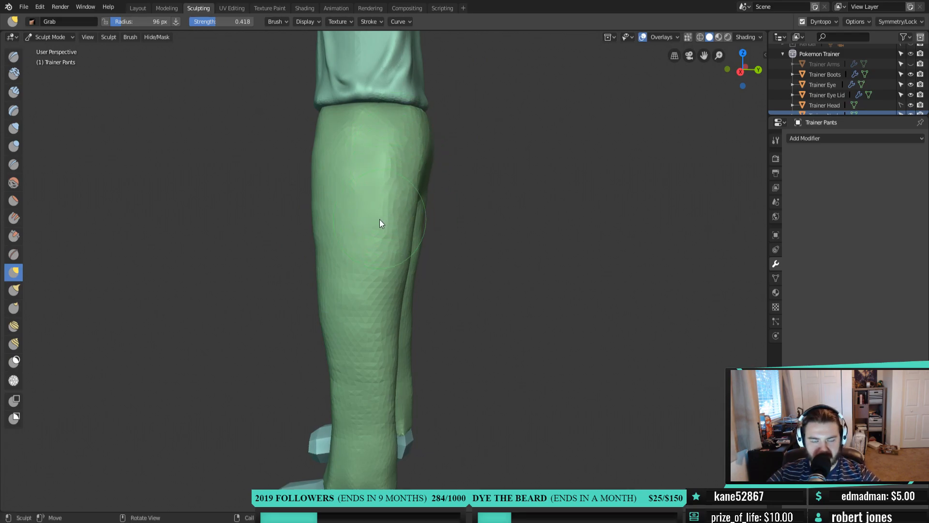
Inflate the outer side of the pant leg below the waistband and smooth it down to the hem
{"action": "key", "text": "i"}
{"action": "left_click_drag", "start_coordinate": [359, 126], "coordinate": [349, 271]}
{"action": "left_click_drag", "start_coordinate": [369, 145], "coordinate": [361, 301]}
{"action": "left_click_drag", "start_coordinate": [335, 116], "coordinate": [345, 315]}
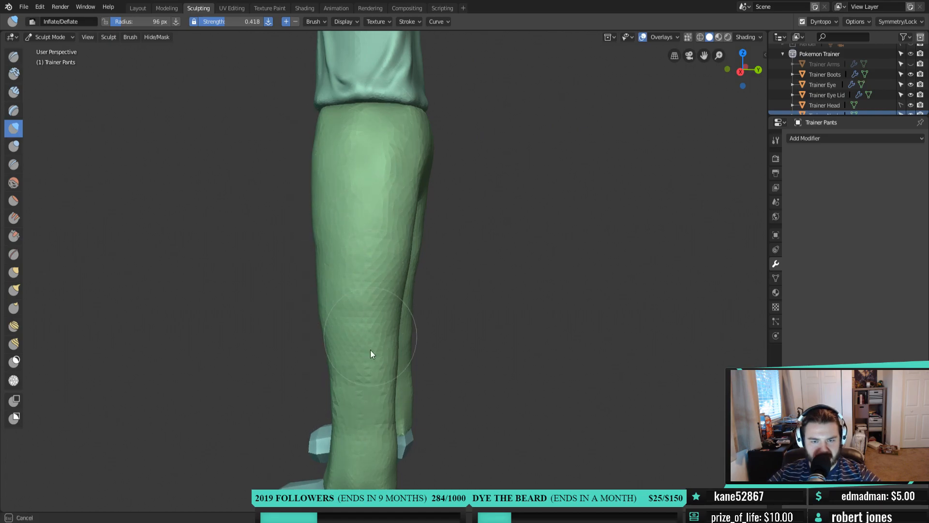
{"action": "mouse_move", "coordinate": [402, 119]}
{"action": "left_mouse_down", "text": "shift"}
{"action": "mouse_move", "coordinate": [383, 375]}
{"action": "mouse_move", "coordinate": [367, 454]}
{"action": "left_mouse_up", "text": "shift"}
{"action": "left_click_drag", "start_coordinate": [352, 112], "coordinate": [354, 458], "text": "shift"}
{"action": "mouse_move", "coordinate": [387, 347]}
{"action": "middle_mouse_down"}
{"action": "mouse_move", "coordinate": [524, 296]}
{"action": "mouse_move", "coordinate": [558, 318]}
{"action": "mouse_move", "coordinate": [603, 298]}
{"action": "mouse_move", "coordinate": [564, 302]}
{"action": "mouse_move", "coordinate": [508, 271]}
{"action": "middle_mouse_up"}
{"action": "mouse_move", "coordinate": [427, 305]}
{"action": "left_mouse_down"}
{"action": "mouse_move", "coordinate": [443, 452]}
{"action": "mouse_move", "coordinate": [444, 348]}
{"action": "mouse_move", "coordinate": [442, 454]}
{"action": "mouse_move", "coordinate": [434, 228]}
{"action": "mouse_move", "coordinate": [442, 400]}
{"action": "mouse_move", "coordinate": [412, 242]}
{"action": "left_mouse_up"}
Unhide Trainer Arms and check the pants' proportions against the full character
{"action": "middle_click_drag", "start_coordinate": [395, 155], "coordinate": [273, 215]}
{"action": "scroll", "coordinate": [334, 255], "scroll_direction": "down", "scroll_amount": 5}
{"action": "middle_click_drag", "start_coordinate": [334, 254], "coordinate": [381, 246]}
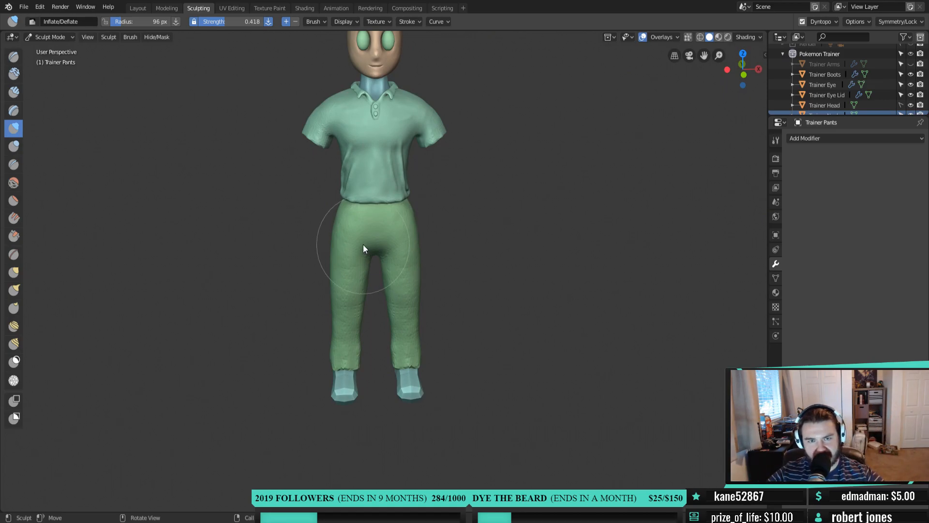
{"action": "scroll", "coordinate": [414, 233], "scroll_direction": "down", "scroll_amount": 1}
{"action": "middle_click_drag", "start_coordinate": [414, 233], "coordinate": [408, 300], "text": "shift"}
{"action": "left_click", "coordinate": [911, 63]}
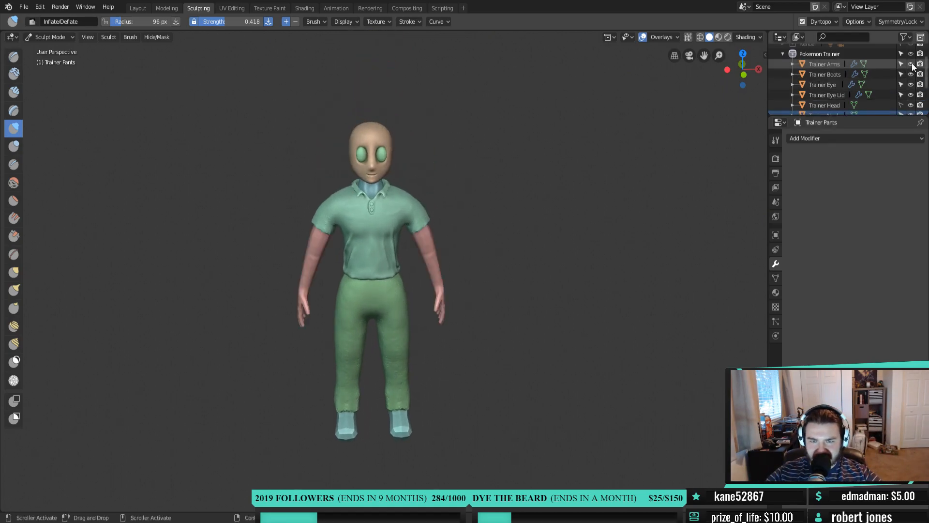
{"action": "middle_click_drag", "start_coordinate": [491, 292], "coordinate": [489, 256]}
{"action": "scroll", "coordinate": [483, 277], "scroll_direction": "up", "scroll_amount": 3}
{"action": "mouse_move", "coordinate": [491, 257]}
{"action": "middle_mouse_down"}
{"action": "mouse_move", "coordinate": [503, 251]}
{"action": "mouse_move", "coordinate": [519, 263]}
{"action": "mouse_move", "coordinate": [468, 312]}
{"action": "mouse_move", "coordinate": [409, 315]}
{"action": "mouse_move", "coordinate": [559, 318]}
{"action": "mouse_move", "coordinate": [475, 322]}
{"action": "middle_mouse_up"}
{"action": "scroll", "coordinate": [526, 259], "scroll_direction": "down", "scroll_amount": 4}
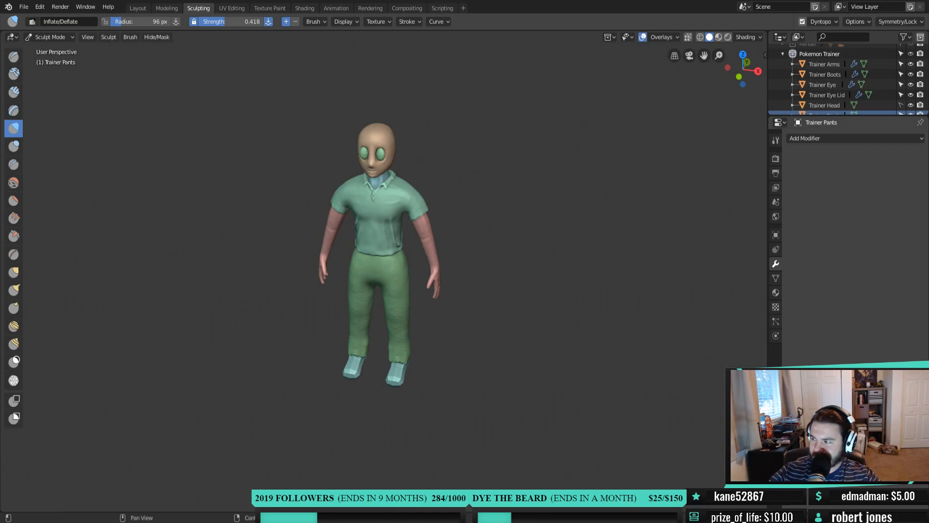
{"action": "mouse_move", "coordinate": [287, 351]}
{"action": "middle_mouse_down"}
{"action": "mouse_move", "coordinate": [544, 270]}
{"action": "mouse_move", "coordinate": [532, 258]}
{"action": "mouse_move", "coordinate": [466, 266]}
{"action": "mouse_move", "coordinate": [487, 252]}
{"action": "mouse_move", "coordinate": [464, 351]}
{"action": "mouse_move", "coordinate": [336, 344]}
{"action": "mouse_move", "coordinate": [304, 356]}
{"action": "mouse_move", "coordinate": [439, 375]}
{"action": "middle_mouse_up"}
{"action": "mouse_move", "coordinate": [415, 414]}
{"action": "middle_mouse_down"}
{"action": "mouse_move", "coordinate": [400, 429]}
{"action": "mouse_move", "coordinate": [435, 426]}
{"action": "middle_mouse_up"}
Set the Grab brush radius to 145 px and flare the sides of the pant cuffs outward over the boots in front view
{"action": "key", "text": "KP_1"}
{"action": "scroll", "coordinate": [437, 424], "scroll_direction": "up", "scroll_amount": 4}
{"action": "mouse_move", "coordinate": [468, 452]}
{"action": "middle_mouse_down", "text": "shift"}
{"action": "mouse_move", "coordinate": [432, 339]}
{"action": "mouse_move", "coordinate": [449, 316]}
{"action": "mouse_move", "coordinate": [435, 261]}
{"action": "middle_mouse_up", "text": "shift"}
{"action": "scroll", "coordinate": [432, 339], "scroll_direction": "up", "scroll_amount": 3}
{"action": "key", "text": "g"}
{"action": "key", "text": "f"}
{"action": "left_click", "coordinate": [475, 350]}
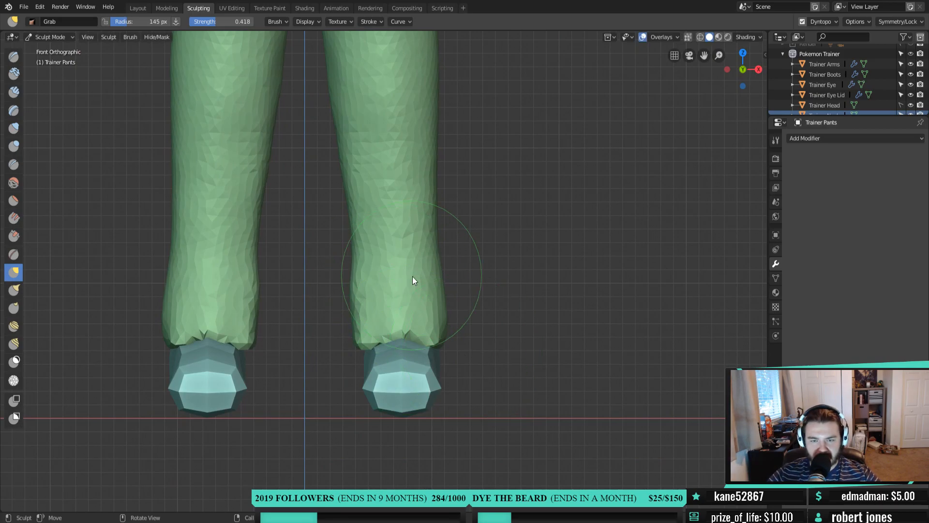
{"action": "left_click_drag", "start_coordinate": [446, 342], "coordinate": [452, 341]}
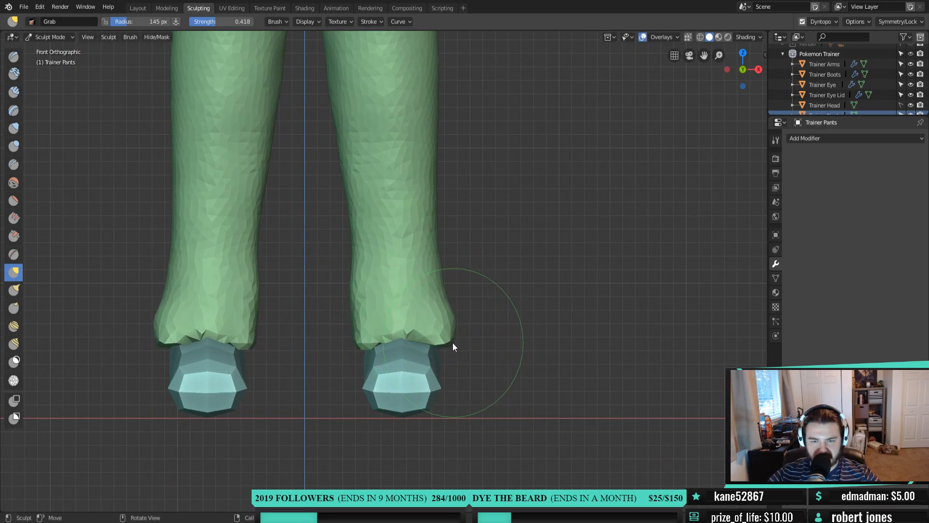
{"action": "mouse_move", "coordinate": [353, 344]}
{"action": "left_mouse_down"}
{"action": "mouse_move", "coordinate": [345, 340]}
{"action": "mouse_move", "coordinate": [352, 250]}
{"action": "left_mouse_up"}
Pull the outer and inner edges of the calves outward to blend into the widened cuffs
{"action": "left_click_drag", "start_coordinate": [437, 238], "coordinate": [442, 237]}
{"action": "left_click_drag", "start_coordinate": [436, 201], "coordinate": [439, 201]}
{"action": "left_click_drag", "start_coordinate": [349, 226], "coordinate": [338, 184]}
In right side view, pull the back of the cuff and lower calf outward past the heel of the boot
{"action": "key", "text": "KP_3"}
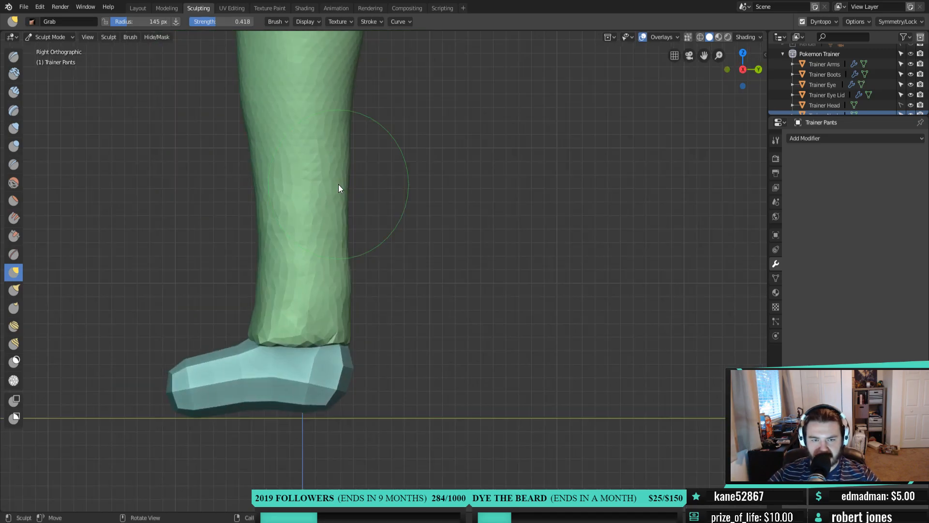
{"action": "left_click_drag", "start_coordinate": [350, 333], "coordinate": [356, 297]}
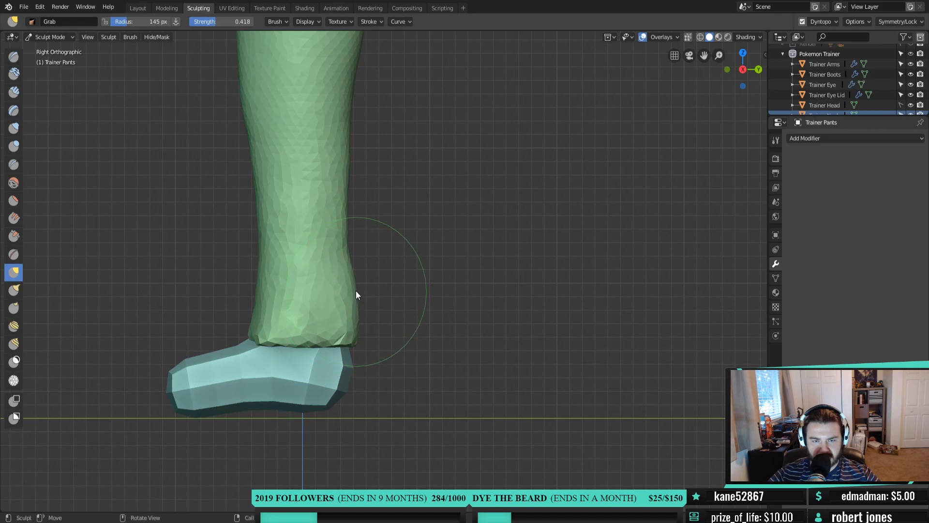
{"action": "left_click_drag", "start_coordinate": [348, 225], "coordinate": [358, 227]}
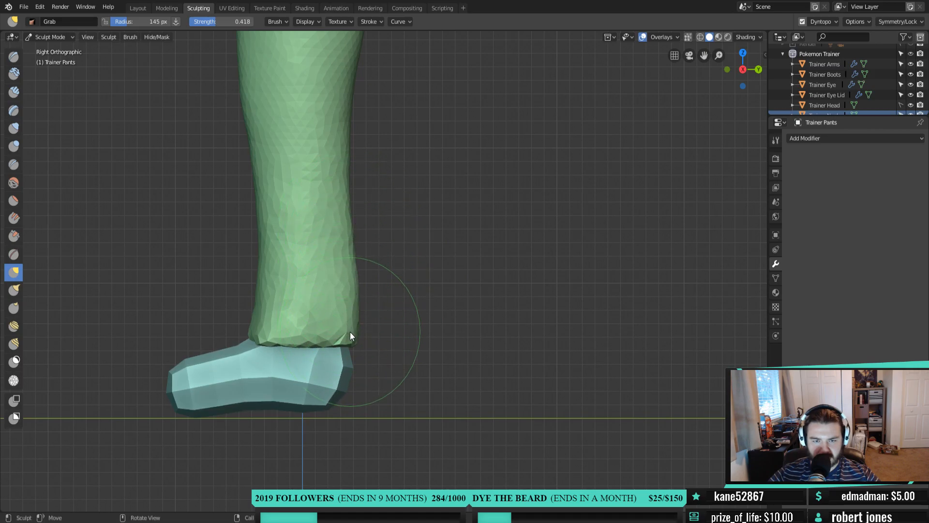
{"action": "left_click_drag", "start_coordinate": [350, 332], "coordinate": [363, 332]}
Pull the front of the cuff and shin forward over the boot and taper it up toward the knee
{"action": "left_click_drag", "start_coordinate": [256, 313], "coordinate": [243, 317]}
{"action": "left_click_drag", "start_coordinate": [251, 329], "coordinate": [239, 329]}
{"action": "left_click_drag", "start_coordinate": [257, 273], "coordinate": [251, 265]}
{"action": "left_click_drag", "start_coordinate": [256, 217], "coordinate": [242, 220]}
{"action": "left_click_drag", "start_coordinate": [256, 260], "coordinate": [246, 261]}
{"action": "left_click_drag", "start_coordinate": [257, 174], "coordinate": [248, 173]}
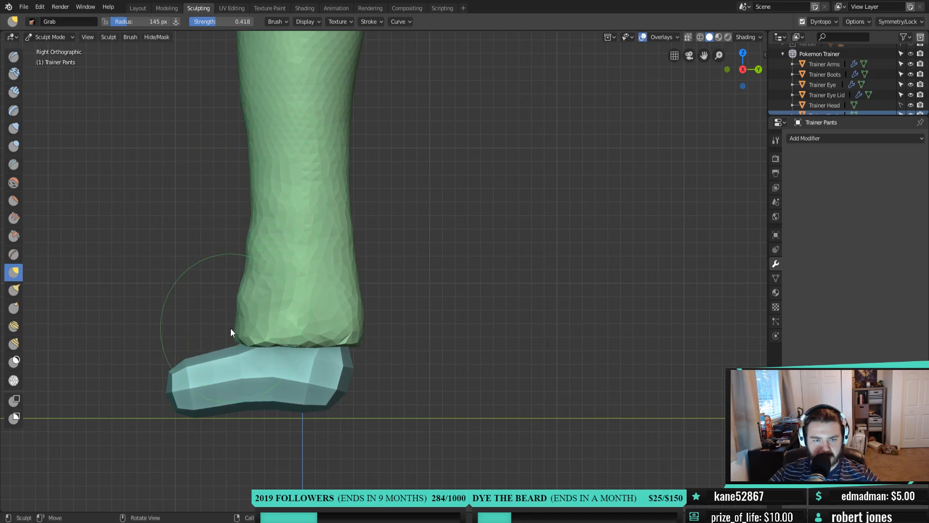
Reshape the front hem of the pant leg so it drapes down around the top of the boot
{"action": "mouse_move", "coordinate": [231, 336]}
{"action": "middle_mouse_down"}
{"action": "mouse_move", "coordinate": [401, 357]}
{"action": "mouse_move", "coordinate": [384, 336]}
{"action": "mouse_move", "coordinate": [396, 332]}
{"action": "mouse_move", "coordinate": [370, 354]}
{"action": "mouse_move", "coordinate": [382, 419]}
{"action": "mouse_move", "coordinate": [265, 371]}
{"action": "mouse_move", "coordinate": [289, 392]}
{"action": "middle_mouse_up"}
{"action": "mouse_move", "coordinate": [288, 392]}
{"action": "left_mouse_down"}
{"action": "mouse_move", "coordinate": [281, 401]}
{"action": "mouse_move", "coordinate": [294, 432]}
{"action": "left_mouse_up"}
{"action": "middle_click_drag", "start_coordinate": [278, 350], "coordinate": [326, 314]}
{"action": "left_click_drag", "start_coordinate": [310, 386], "coordinate": [330, 367]}
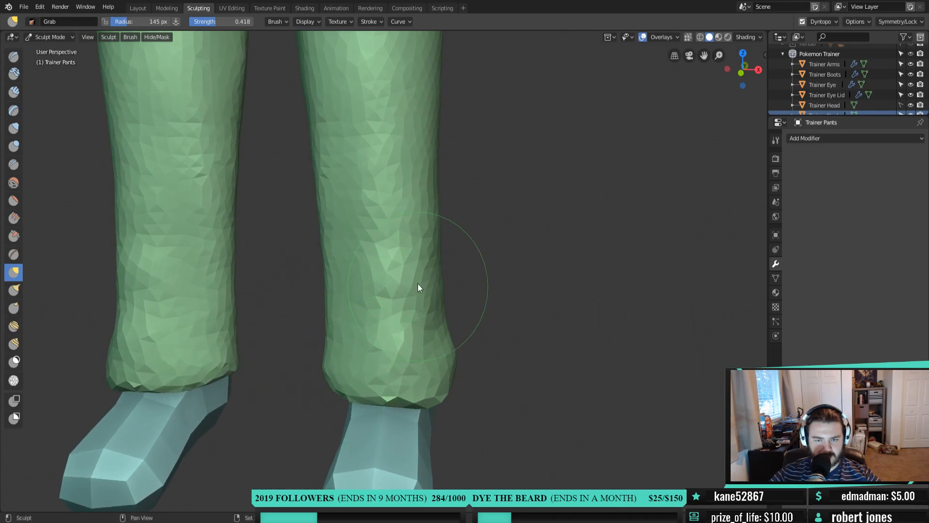
With the Inflate brush at an 82 px radius, puff out the back of the pant cuffs and lower calves above the boot heels
{"action": "mouse_move", "coordinate": [460, 396]}
{"action": "middle_mouse_down"}
{"action": "mouse_move", "coordinate": [433, 338]}
{"action": "mouse_move", "coordinate": [299, 264]}
{"action": "middle_mouse_up"}
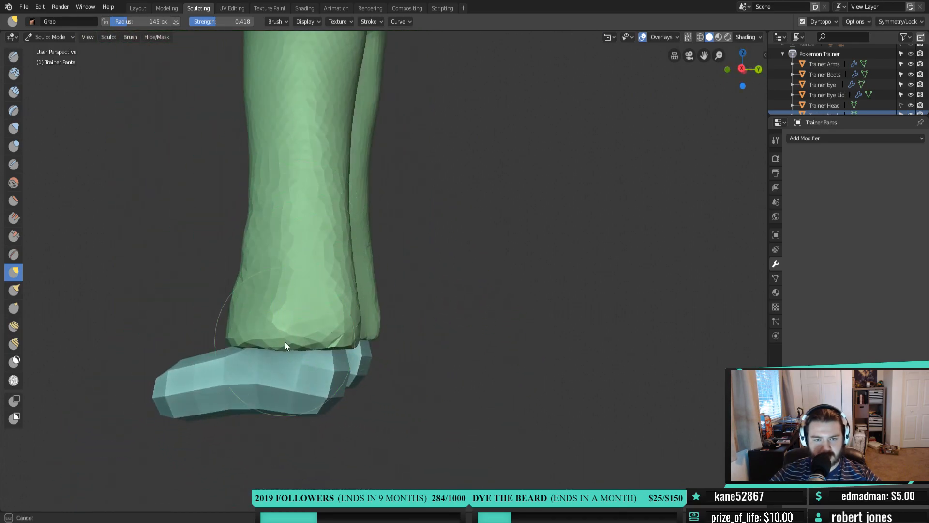
{"action": "middle_click_drag", "start_coordinate": [354, 347], "coordinate": [335, 205]}
{"action": "key", "text": "i"}
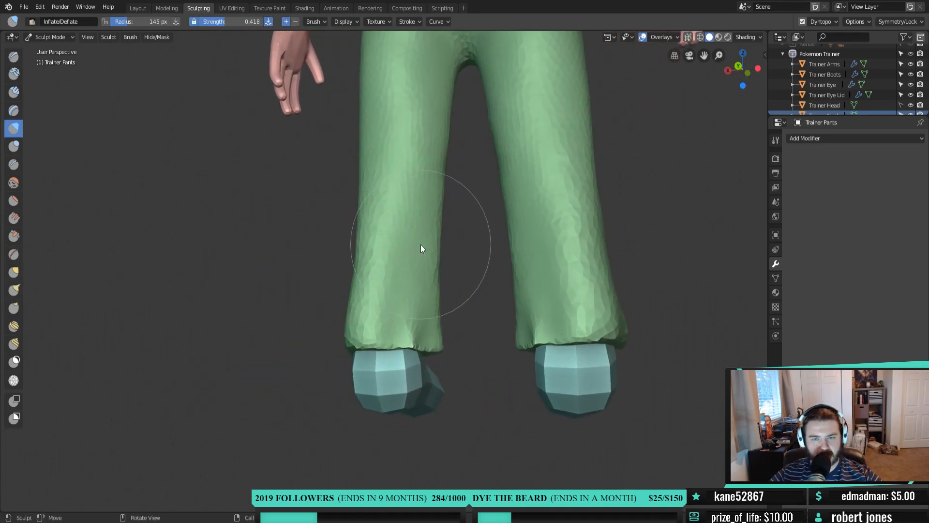
{"action": "middle_click_drag", "start_coordinate": [421, 247], "coordinate": [416, 277]}
{"action": "key", "text": "f"}
{"action": "left_click", "coordinate": [425, 295]}
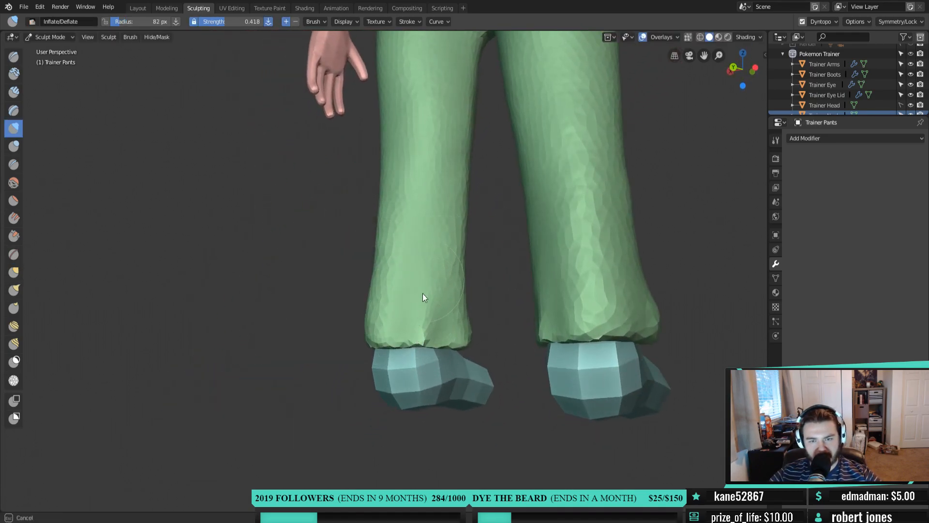
{"action": "middle_click_drag", "start_coordinate": [446, 330], "coordinate": [472, 338]}
{"action": "mouse_move", "coordinate": [461, 333]}
{"action": "left_mouse_down"}
{"action": "mouse_move", "coordinate": [428, 330]}
{"action": "mouse_move", "coordinate": [456, 290]}
{"action": "left_mouse_up"}
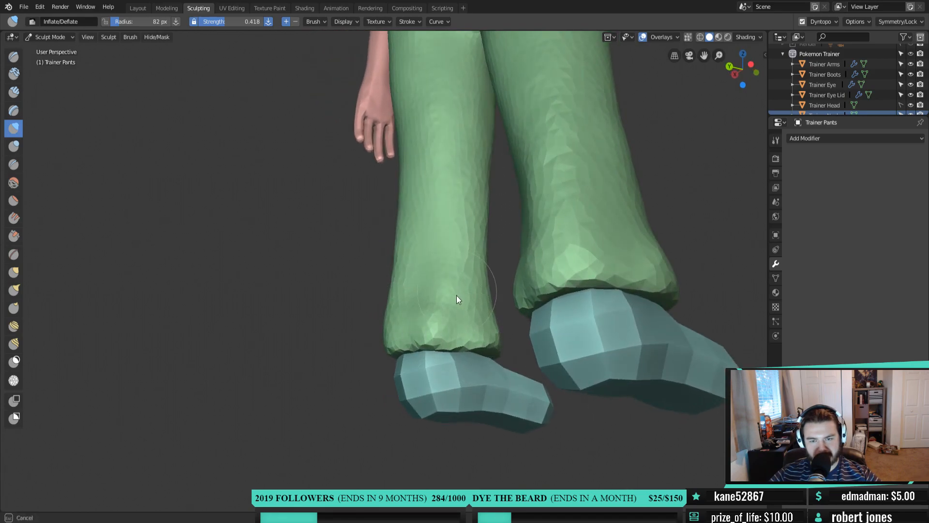
{"action": "left_click_drag", "start_coordinate": [466, 343], "coordinate": [459, 344]}
{"action": "left_click_drag", "start_coordinate": [441, 268], "coordinate": [398, 344]}
Examine the whole character from behind and in front, then the pant legs, crotch and waist up close
{"action": "mouse_move", "coordinate": [445, 353]}
{"action": "middle_mouse_down"}
{"action": "mouse_move", "coordinate": [520, 353]}
{"action": "mouse_move", "coordinate": [470, 334]}
{"action": "mouse_move", "coordinate": [594, 413]}
{"action": "middle_mouse_up"}
{"action": "scroll", "coordinate": [338, 314], "scroll_direction": "down", "scroll_amount": 8}
{"action": "mouse_move", "coordinate": [361, 298]}
{"action": "middle_mouse_down"}
{"action": "mouse_move", "coordinate": [410, 301]}
{"action": "mouse_move", "coordinate": [437, 410]}
{"action": "mouse_move", "coordinate": [555, 394]}
{"action": "mouse_move", "coordinate": [475, 393]}
{"action": "mouse_move", "coordinate": [416, 414]}
{"action": "mouse_move", "coordinate": [236, 393]}
{"action": "middle_mouse_up"}
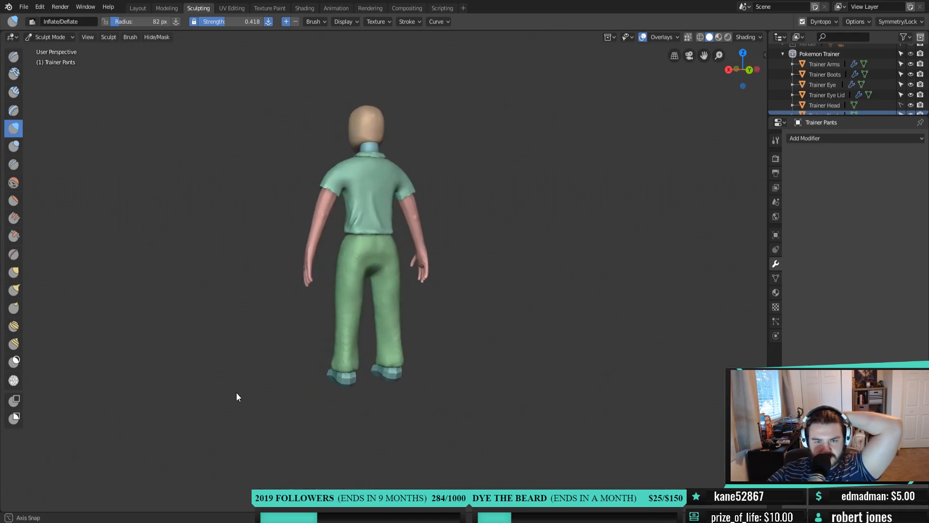
{"action": "scroll", "coordinate": [332, 393], "scroll_direction": "up", "scroll_amount": 4}
{"action": "middle_click_drag", "start_coordinate": [332, 394], "coordinate": [332, 413], "text": "shift"}
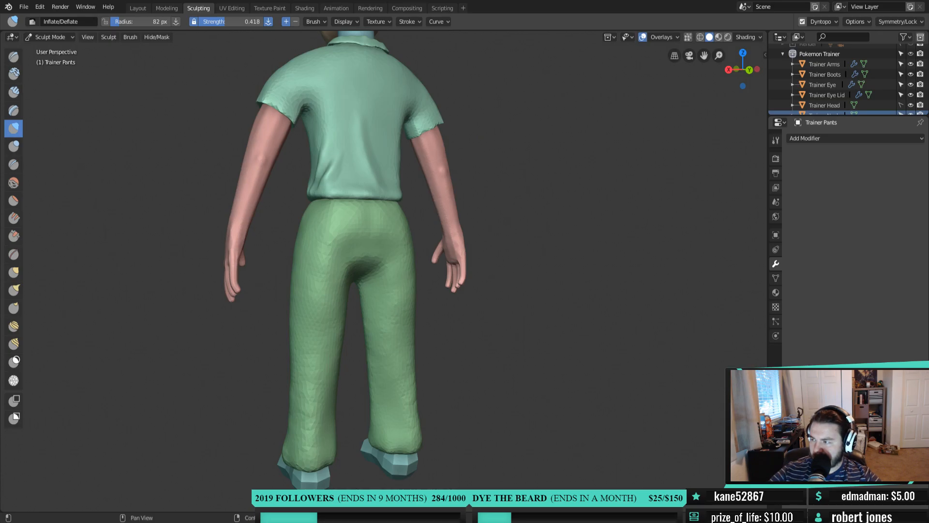
{"action": "middle_click_drag", "start_coordinate": [351, 351], "coordinate": [569, 349]}
{"action": "scroll", "coordinate": [570, 353], "scroll_direction": "down", "scroll_amount": 3}
{"action": "middle_click_drag", "start_coordinate": [575, 441], "coordinate": [602, 292], "text": "shift"}
{"action": "middle_click_drag", "start_coordinate": [569, 319], "coordinate": [573, 320]}
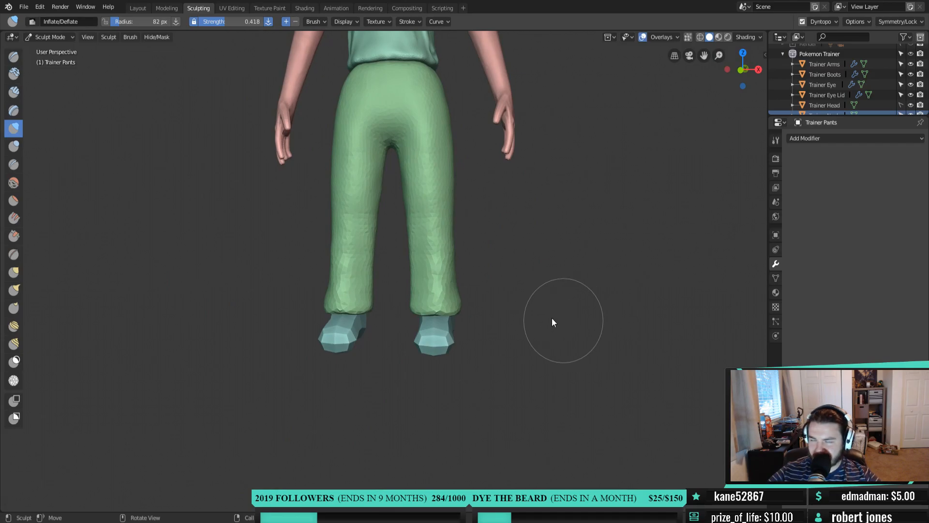
{"action": "scroll", "coordinate": [432, 260], "scroll_direction": "up", "scroll_amount": 3}
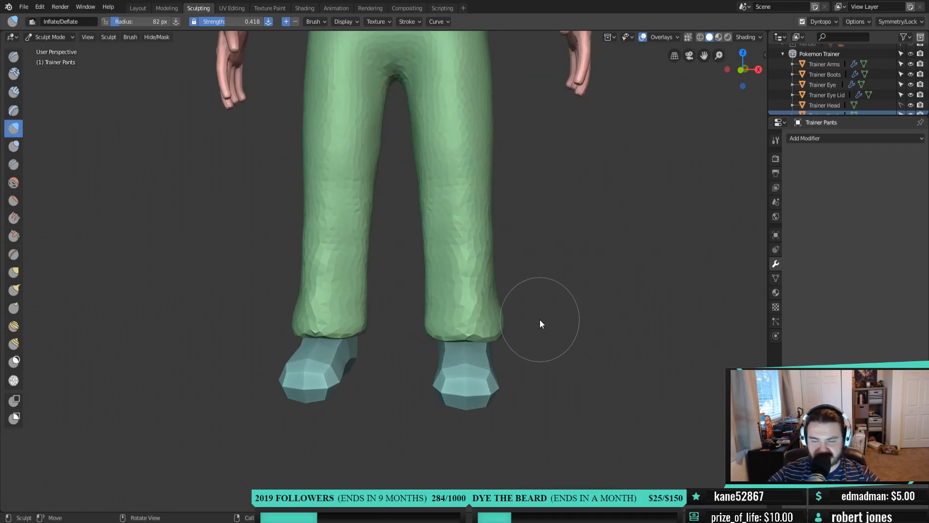
{"action": "middle_click_drag", "start_coordinate": [539, 320], "coordinate": [510, 243]}
{"action": "middle_click_drag", "start_coordinate": [483, 204], "coordinate": [482, 322], "text": "shift"}
{"action": "scroll", "coordinate": [469, 309], "scroll_direction": "up", "scroll_amount": 1}
{"action": "middle_click_drag", "start_coordinate": [467, 262], "coordinate": [461, 309], "text": "shift"}
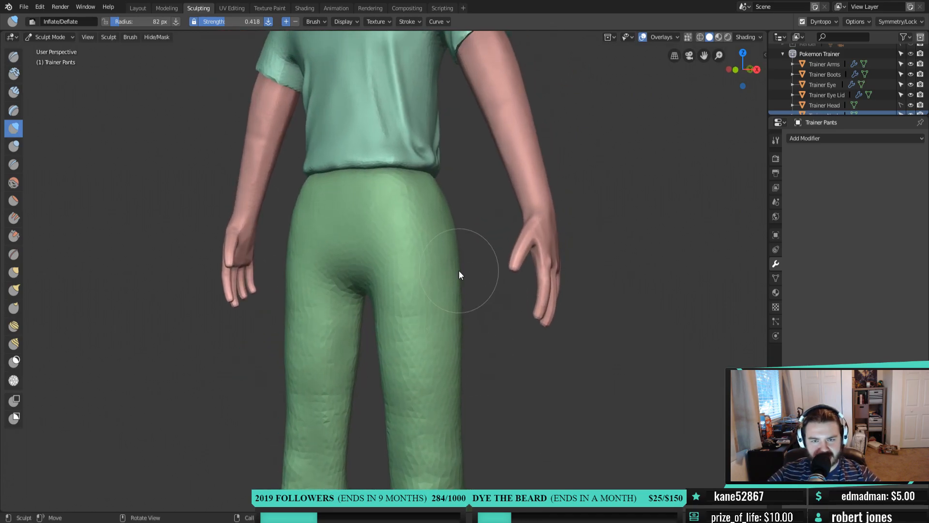
{"action": "scroll", "coordinate": [458, 271], "scroll_direction": "up", "scroll_amount": 1}
{"action": "scroll", "coordinate": [474, 305], "scroll_direction": "up", "scroll_amount": 1}
{"action": "middle_click_drag", "start_coordinate": [474, 306], "coordinate": [508, 297]}
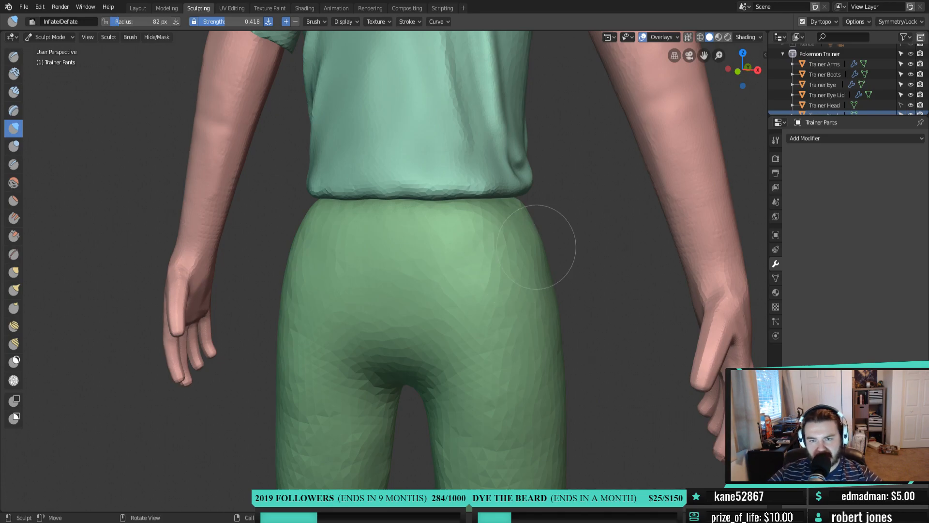
Inflate a raised waistband across the front of the pants just below the shirt hem
{"action": "scroll", "coordinate": [554, 261], "scroll_direction": "up", "scroll_amount": 3}
{"action": "scroll", "coordinate": [535, 258], "scroll_direction": "down", "scroll_amount": 2}
{"action": "mouse_move", "coordinate": [535, 258]}
{"action": "middle_mouse_down"}
{"action": "mouse_move", "coordinate": [443, 271]}
{"action": "mouse_move", "coordinate": [423, 253]}
{"action": "mouse_move", "coordinate": [465, 262]}
{"action": "mouse_move", "coordinate": [489, 245]}
{"action": "mouse_move", "coordinate": [361, 260]}
{"action": "middle_mouse_up"}
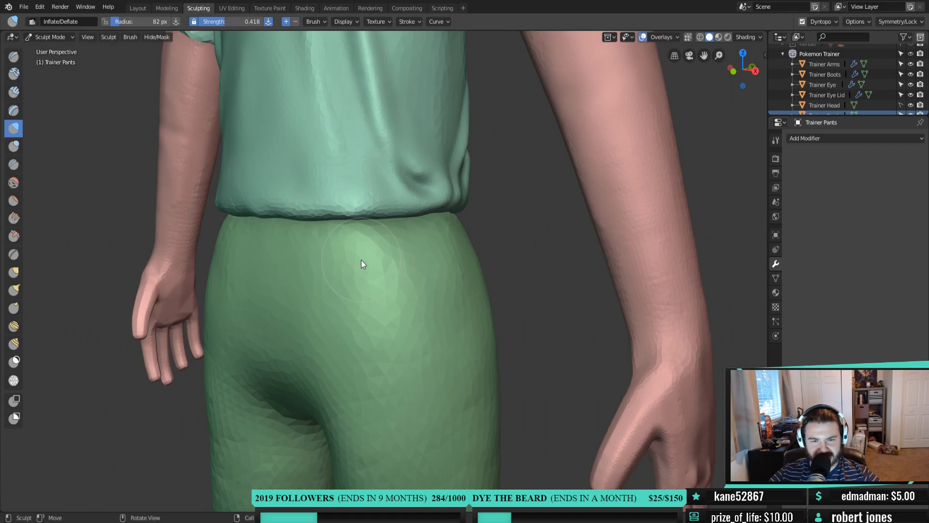
{"action": "mouse_move", "coordinate": [307, 234]}
{"action": "left_mouse_down"}
{"action": "mouse_move", "coordinate": [358, 224]}
{"action": "mouse_move", "coordinate": [309, 222]}
{"action": "mouse_move", "coordinate": [428, 237]}
{"action": "left_mouse_up"}
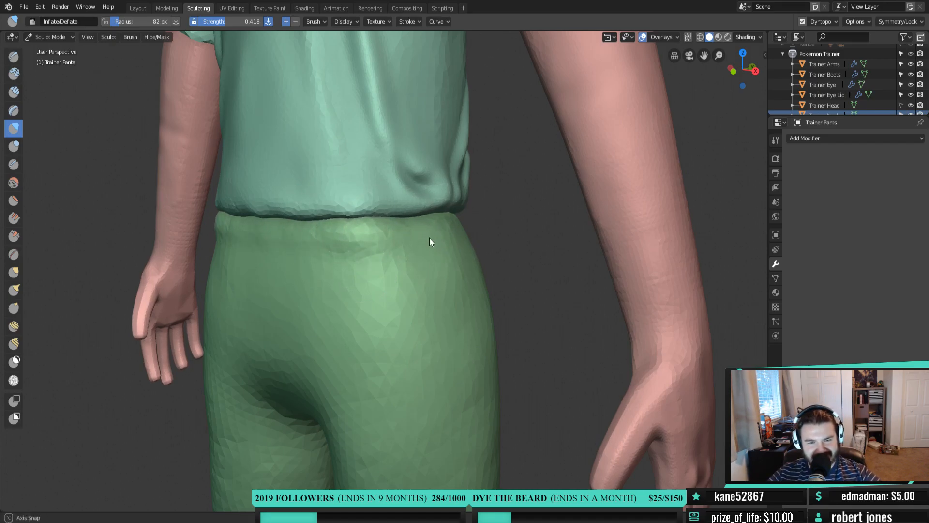
Hide the Trainer Arms object and inflate the waistband along the side of the hip
{"action": "middle_click_drag", "start_coordinate": [429, 237], "coordinate": [352, 226]}
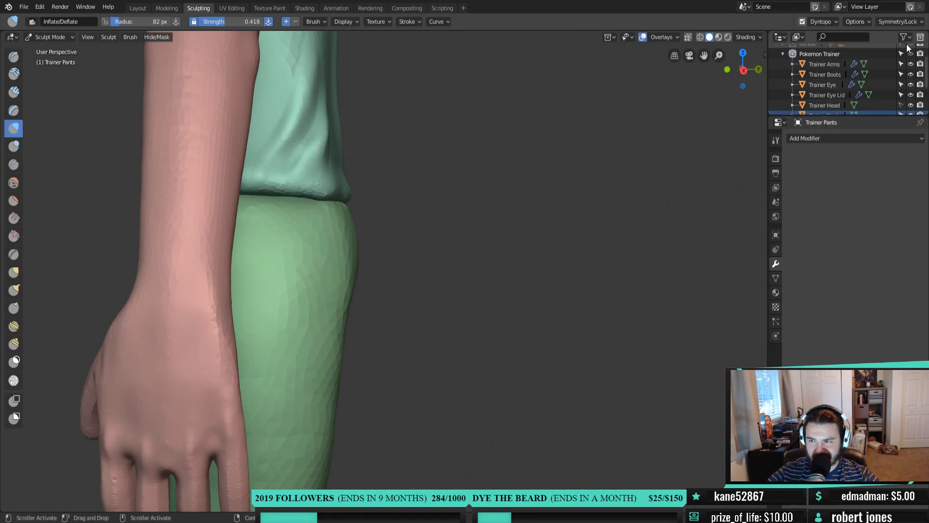
{"action": "left_click", "coordinate": [910, 64]}
{"action": "middle_click_drag", "start_coordinate": [346, 202], "coordinate": [477, 205], "text": "shift"}
{"action": "scroll", "coordinate": [477, 201], "scroll_direction": "up", "scroll_amount": 1}
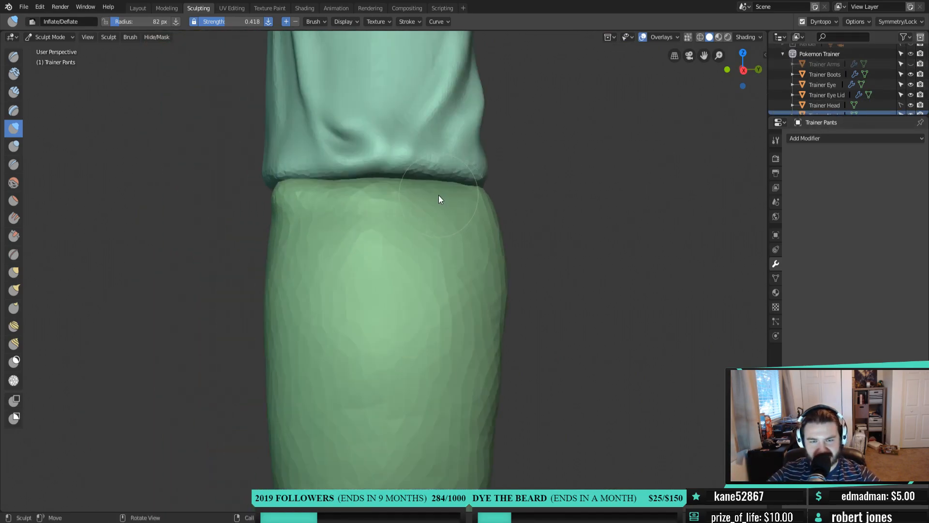
{"action": "left_click_drag", "start_coordinate": [311, 187], "coordinate": [441, 189]}
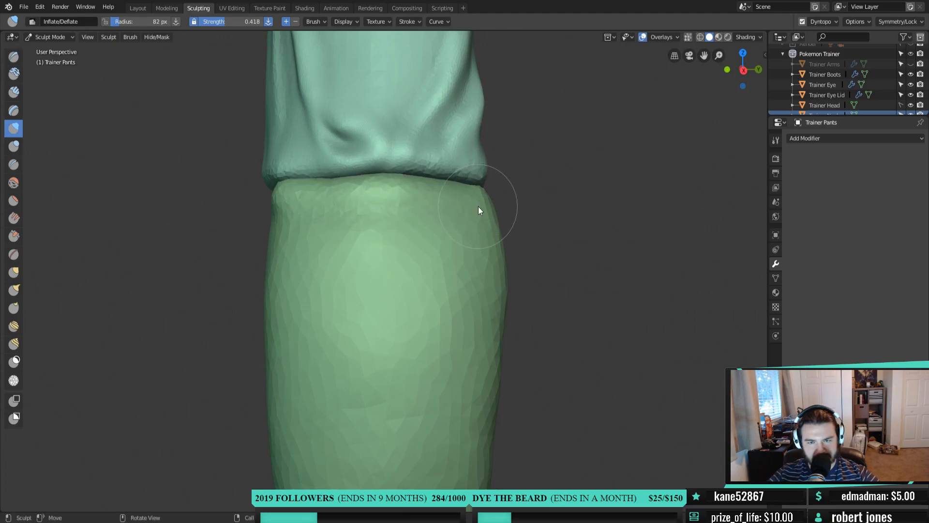
Extend the inflated waistband around the back of the pants and even out its front section
{"action": "middle_click_drag", "start_coordinate": [477, 206], "coordinate": [363, 190]}
{"action": "mouse_move", "coordinate": [334, 179]}
{"action": "left_mouse_down"}
{"action": "mouse_move", "coordinate": [326, 175]}
{"action": "mouse_move", "coordinate": [415, 192]}
{"action": "left_mouse_up"}
{"action": "middle_click_drag", "start_coordinate": [415, 193], "coordinate": [341, 196]}
{"action": "left_click_drag", "start_coordinate": [294, 201], "coordinate": [347, 219]}
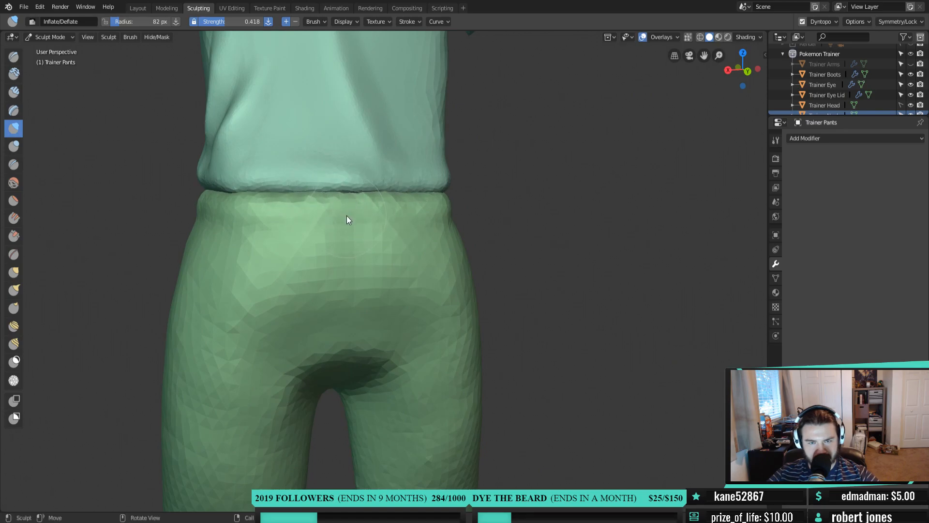
{"action": "mouse_move", "coordinate": [345, 228]}
{"action": "middle_mouse_down"}
{"action": "mouse_move", "coordinate": [450, 226]}
{"action": "mouse_move", "coordinate": [437, 216]}
{"action": "middle_mouse_up"}
{"action": "mouse_move", "coordinate": [301, 203]}
{"action": "left_mouse_down"}
{"action": "mouse_move", "coordinate": [335, 193]}
{"action": "mouse_move", "coordinate": [348, 201]}
{"action": "left_mouse_up"}
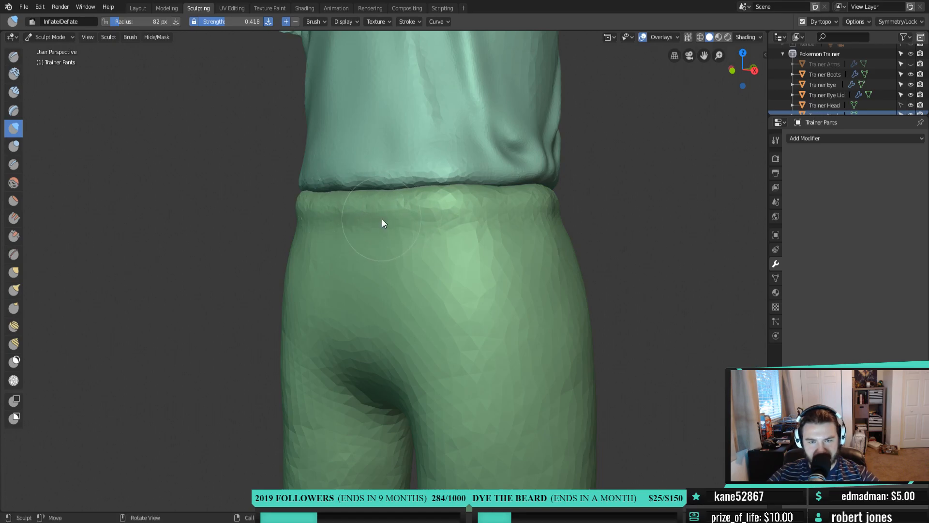
{"action": "mouse_move", "coordinate": [391, 219]}
{"action": "left_mouse_down"}
{"action": "mouse_move", "coordinate": [377, 218]}
{"action": "mouse_move", "coordinate": [425, 215]}
{"action": "mouse_move", "coordinate": [333, 201]}
{"action": "left_mouse_up"}
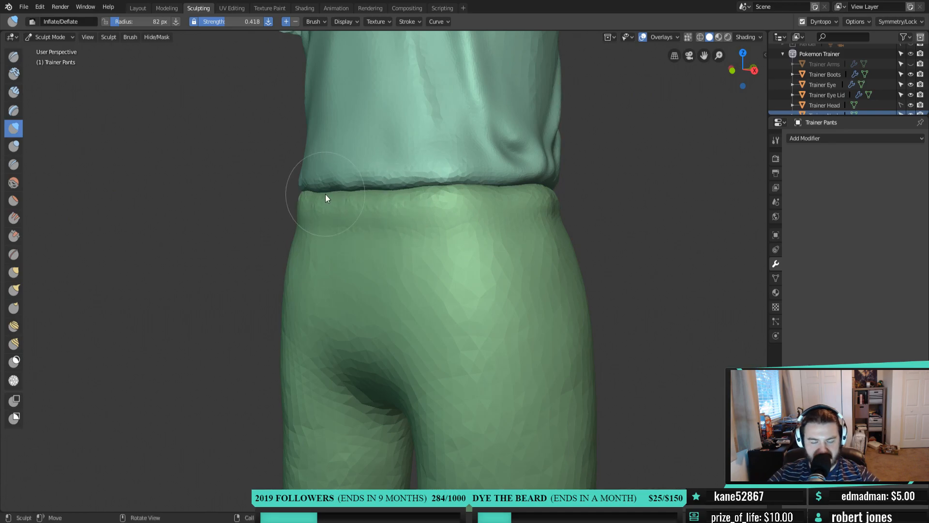
With the Flatten brush, level the waistband ridge around the front, sides and back of the pants
{"action": "key", "text": "shift+space"}
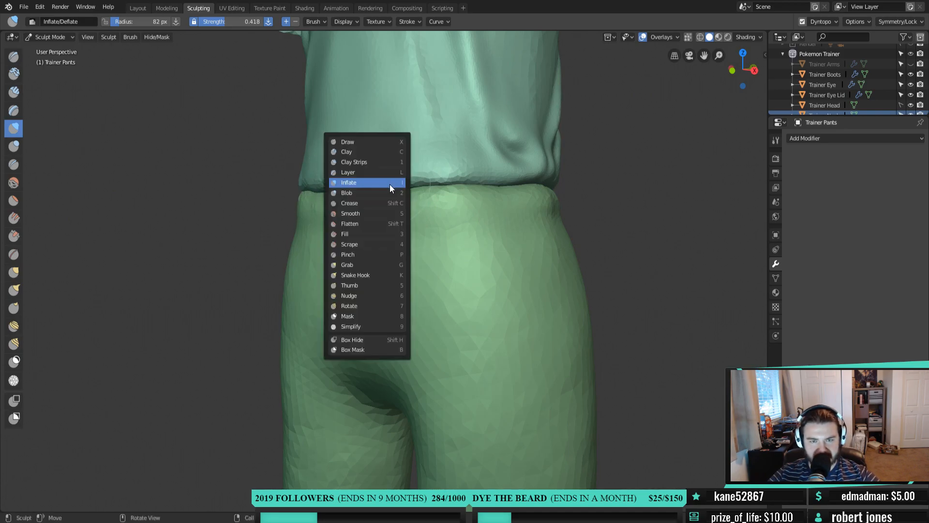
{"action": "left_click", "coordinate": [371, 223]}
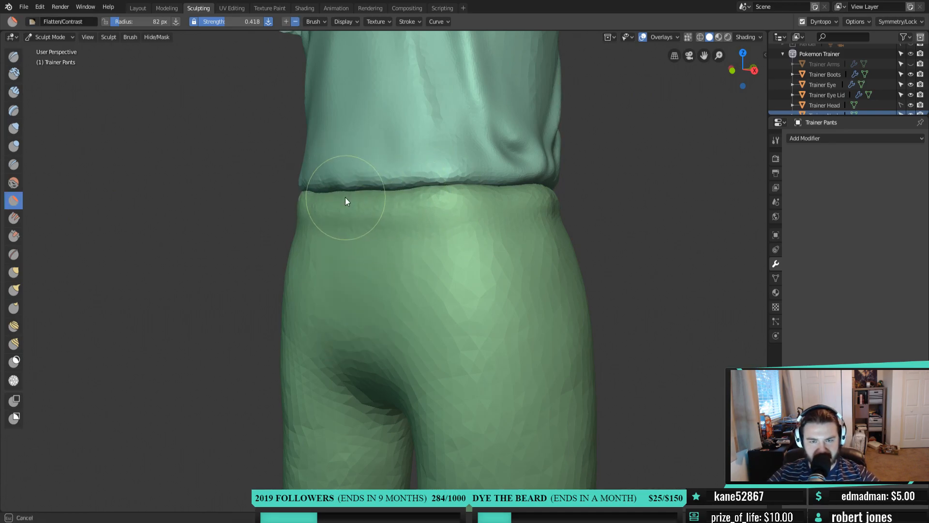
{"action": "mouse_move", "coordinate": [408, 210]}
{"action": "left_mouse_down"}
{"action": "mouse_move", "coordinate": [355, 217]}
{"action": "mouse_move", "coordinate": [514, 211]}
{"action": "left_mouse_up"}
{"action": "middle_click_drag", "start_coordinate": [498, 217], "coordinate": [342, 205]}
{"action": "mouse_move", "coordinate": [342, 205]}
{"action": "left_mouse_down"}
{"action": "mouse_move", "coordinate": [469, 202]}
{"action": "mouse_move", "coordinate": [428, 214]}
{"action": "mouse_move", "coordinate": [454, 209]}
{"action": "mouse_move", "coordinate": [322, 216]}
{"action": "mouse_move", "coordinate": [351, 222]}
{"action": "left_mouse_up"}
{"action": "mouse_move", "coordinate": [350, 222]}
{"action": "middle_mouse_down"}
{"action": "mouse_move", "coordinate": [329, 226]}
{"action": "mouse_move", "coordinate": [472, 228]}
{"action": "middle_mouse_up"}
{"action": "mouse_move", "coordinate": [472, 228]}
{"action": "left_mouse_down"}
{"action": "mouse_move", "coordinate": [369, 213]}
{"action": "mouse_move", "coordinate": [503, 220]}
{"action": "left_mouse_up"}
{"action": "mouse_move", "coordinate": [503, 220]}
{"action": "middle_mouse_down"}
{"action": "mouse_move", "coordinate": [360, 234]}
{"action": "mouse_move", "coordinate": [387, 242]}
{"action": "middle_mouse_up"}
{"action": "mouse_move", "coordinate": [387, 242]}
{"action": "left_mouse_down"}
{"action": "mouse_move", "coordinate": [326, 201]}
{"action": "mouse_move", "coordinate": [285, 200]}
{"action": "mouse_move", "coordinate": [331, 190]}
{"action": "mouse_move", "coordinate": [398, 196]}
{"action": "mouse_move", "coordinate": [254, 200]}
{"action": "left_mouse_up"}
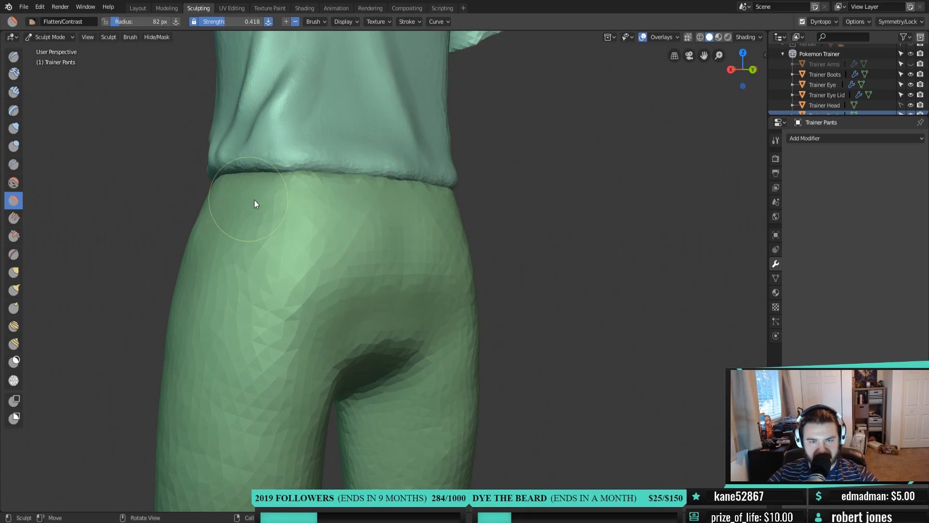
{"action": "middle_click_drag", "start_coordinate": [254, 200], "coordinate": [408, 197]}
{"action": "mouse_move", "coordinate": [407, 193]}
{"action": "left_mouse_down"}
{"action": "mouse_move", "coordinate": [267, 196]}
{"action": "mouse_move", "coordinate": [432, 201]}
{"action": "left_mouse_up"}
{"action": "middle_click_drag", "start_coordinate": [385, 216], "coordinate": [470, 207]}
{"action": "mouse_move", "coordinate": [470, 207]}
{"action": "left_mouse_down"}
{"action": "mouse_move", "coordinate": [320, 217]}
{"action": "mouse_move", "coordinate": [492, 202]}
{"action": "left_mouse_up"}
{"action": "mouse_move", "coordinate": [492, 202]}
{"action": "middle_mouse_down"}
{"action": "mouse_move", "coordinate": [425, 205]}
{"action": "mouse_move", "coordinate": [504, 189]}
{"action": "middle_mouse_up"}
{"action": "left_click_drag", "start_coordinate": [504, 192], "coordinate": [394, 193]}
{"action": "mouse_move", "coordinate": [394, 193]}
{"action": "middle_mouse_down"}
{"action": "mouse_move", "coordinate": [357, 207]}
{"action": "mouse_move", "coordinate": [391, 202]}
{"action": "middle_mouse_up"}
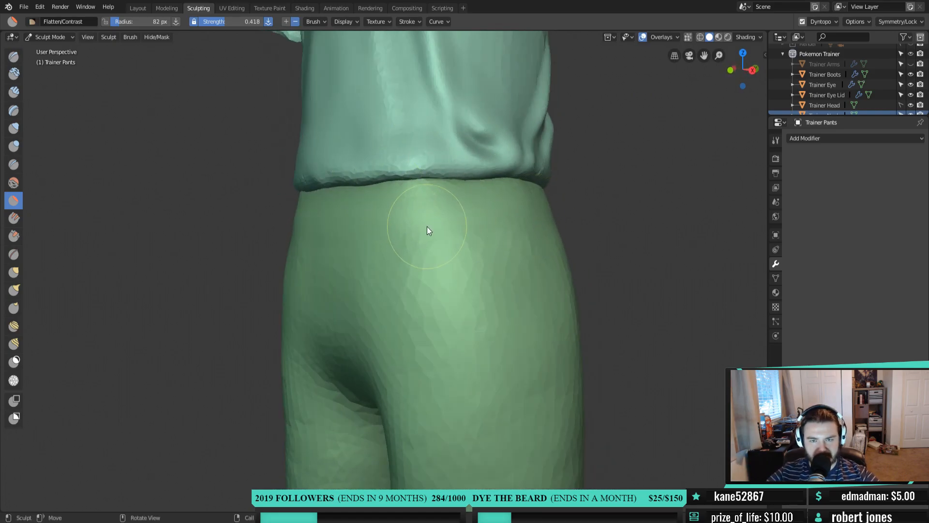
Switch to the Clay Strips brush and give it the constant falloff curve
{"action": "key", "text": "shift+space"}
{"action": "left_click", "coordinate": [419, 164]}
{"action": "scroll", "coordinate": [422, 263], "scroll_direction": "up", "scroll_amount": 3}
{"action": "mouse_move", "coordinate": [421, 263]}
{"action": "middle_mouse_down"}
{"action": "mouse_move", "coordinate": [397, 242]}
{"action": "mouse_move", "coordinate": [381, 261]}
{"action": "middle_mouse_up"}
{"action": "middle_click_drag", "start_coordinate": [412, 220], "coordinate": [398, 268], "text": "shift"}
{"action": "left_click", "coordinate": [437, 21]}
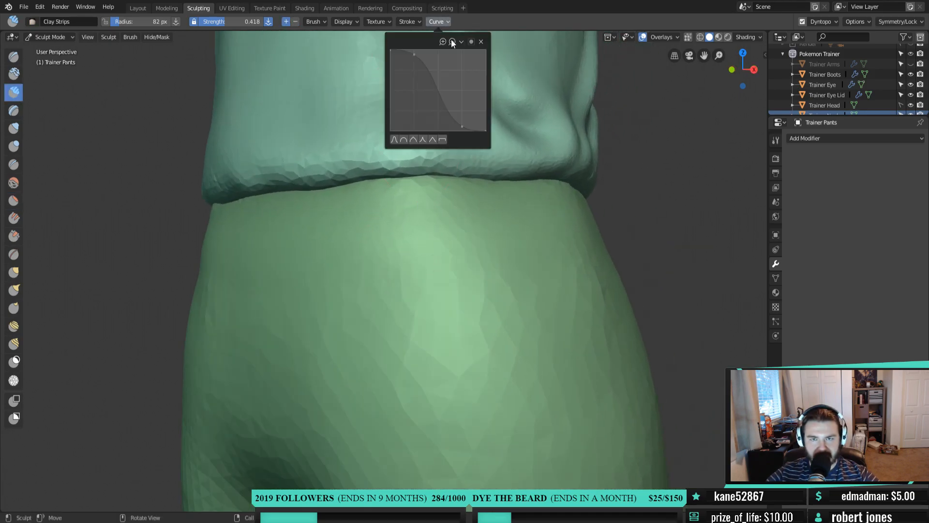
{"action": "left_click", "coordinate": [442, 140]}
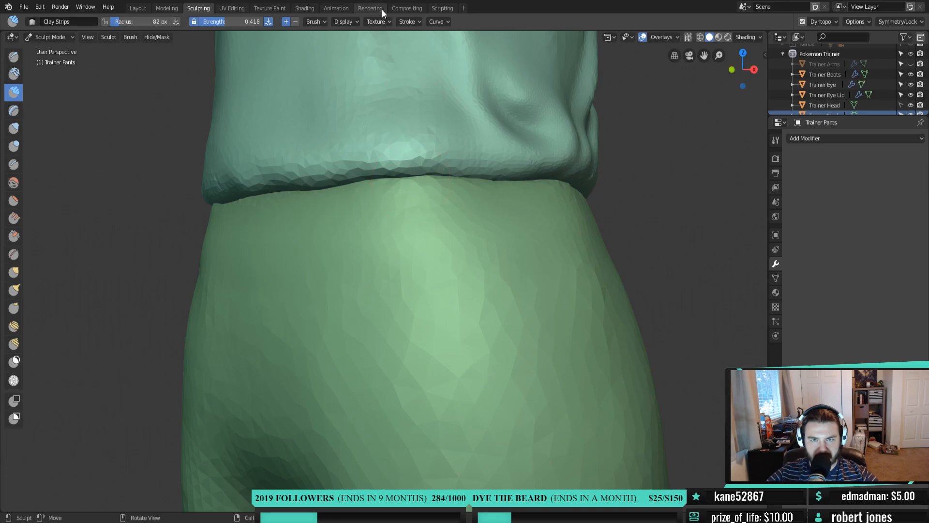
{"action": "left_click", "coordinate": [403, 24]}
Set the brush radius to 65 px and lay a vertical belt-loop strip on the front of the waist below the shirt hem
{"action": "mouse_move", "coordinate": [368, 203]}
{"action": "middle_mouse_down"}
{"action": "mouse_move", "coordinate": [388, 220]}
{"action": "mouse_move", "coordinate": [394, 207]}
{"action": "mouse_move", "coordinate": [429, 222]}
{"action": "mouse_move", "coordinate": [390, 199]}
{"action": "mouse_move", "coordinate": [402, 194]}
{"action": "middle_mouse_up"}
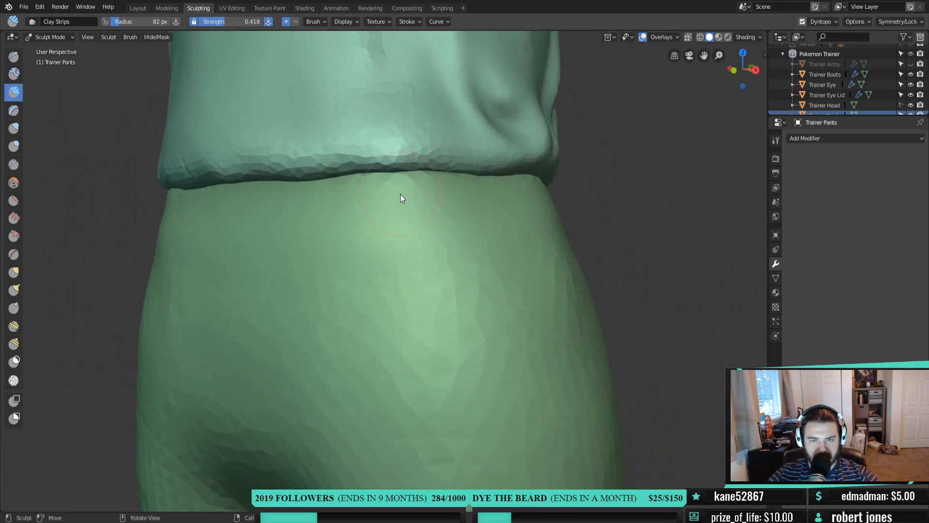
{"action": "key", "text": "f"}
{"action": "left_click", "coordinate": [381, 179]}
{"action": "left_click_drag", "start_coordinate": [394, 159], "coordinate": [396, 228]}
{"action": "left_click_drag", "start_coordinate": [394, 153], "coordinate": [400, 266]}
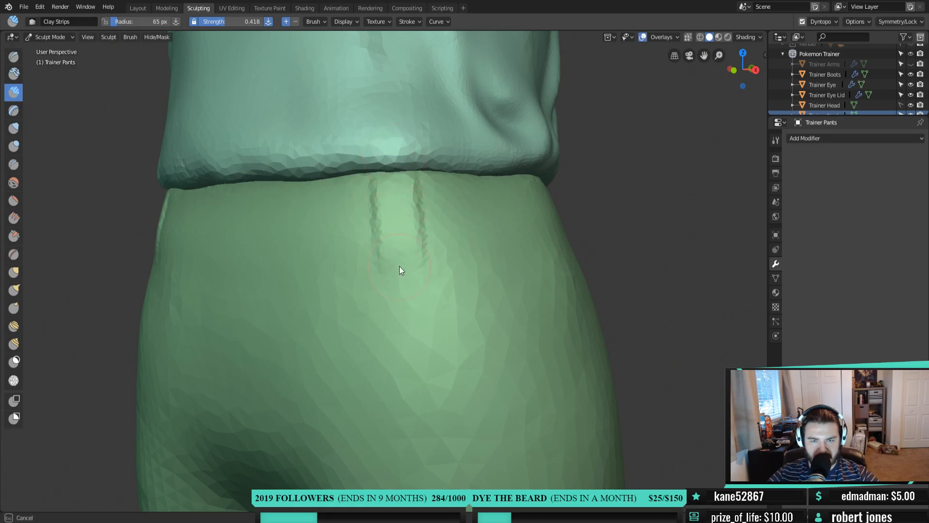
Raise the brush strength to 0.569 and build up the front belt loop into a thick, rounded strip
{"action": "key", "text": "shift+f"}
{"action": "left_click", "coordinate": [396, 213]}
{"action": "left_click_drag", "start_coordinate": [401, 228], "coordinate": [392, 218]}
{"action": "left_click_drag", "start_coordinate": [399, 159], "coordinate": [404, 262]}
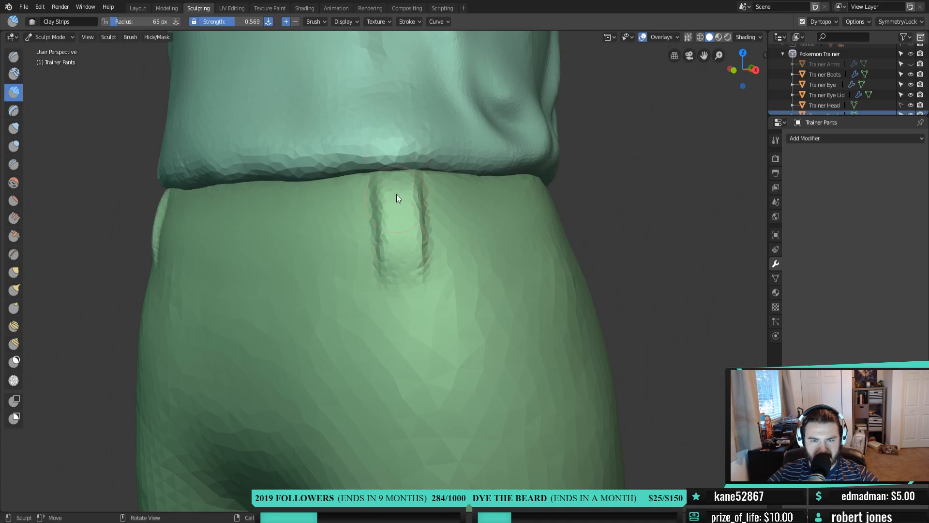
{"action": "left_click_drag", "start_coordinate": [396, 172], "coordinate": [400, 222]}
{"action": "mouse_move", "coordinate": [401, 164]}
{"action": "left_mouse_down"}
{"action": "mouse_move", "coordinate": [407, 234]}
{"action": "mouse_move", "coordinate": [400, 233]}
{"action": "mouse_move", "coordinate": [410, 251]}
{"action": "mouse_move", "coordinate": [401, 228]}
{"action": "mouse_move", "coordinate": [410, 219]}
{"action": "left_mouse_up"}
{"action": "mouse_move", "coordinate": [410, 218]}
{"action": "middle_mouse_down"}
{"action": "mouse_move", "coordinate": [349, 218]}
{"action": "mouse_move", "coordinate": [437, 219]}
{"action": "mouse_move", "coordinate": [410, 217]}
{"action": "mouse_move", "coordinate": [424, 220]}
{"action": "mouse_move", "coordinate": [446, 208]}
{"action": "mouse_move", "coordinate": [429, 207]}
{"action": "mouse_move", "coordinate": [439, 211]}
{"action": "middle_mouse_up"}
{"action": "left_click_drag", "start_coordinate": [396, 174], "coordinate": [406, 242]}
{"action": "left_click_drag", "start_coordinate": [407, 204], "coordinate": [405, 246]}
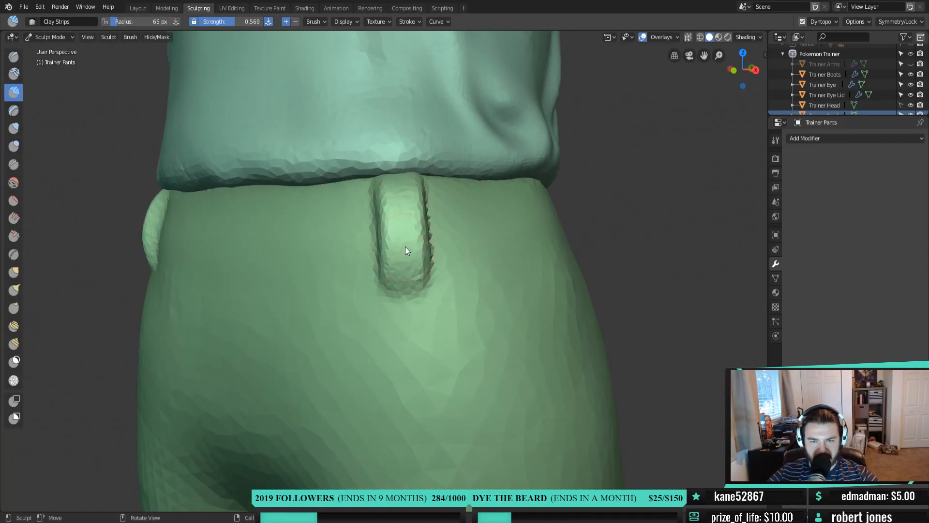
Sculpt a second vertical belt loop on the side of the hip below the shirt hem
{"action": "mouse_move", "coordinate": [431, 242]}
{"action": "middle_mouse_down"}
{"action": "mouse_move", "coordinate": [382, 237]}
{"action": "mouse_move", "coordinate": [371, 219]}
{"action": "mouse_move", "coordinate": [396, 215]}
{"action": "mouse_move", "coordinate": [358, 195]}
{"action": "middle_mouse_up"}
{"action": "mouse_move", "coordinate": [357, 263]}
{"action": "left_mouse_down"}
{"action": "mouse_move", "coordinate": [356, 203]}
{"action": "mouse_move", "coordinate": [357, 274]}
{"action": "left_mouse_up"}
{"action": "left_click_drag", "start_coordinate": [361, 201], "coordinate": [356, 271]}
{"action": "mouse_move", "coordinate": [359, 211]}
{"action": "left_mouse_down"}
{"action": "mouse_move", "coordinate": [359, 265]}
{"action": "mouse_move", "coordinate": [360, 251]}
{"action": "left_mouse_up"}
{"action": "mouse_move", "coordinate": [356, 284]}
{"action": "middle_mouse_down"}
{"action": "mouse_move", "coordinate": [334, 228]}
{"action": "mouse_move", "coordinate": [311, 232]}
{"action": "mouse_move", "coordinate": [371, 234]}
{"action": "mouse_move", "coordinate": [364, 215]}
{"action": "middle_mouse_up"}
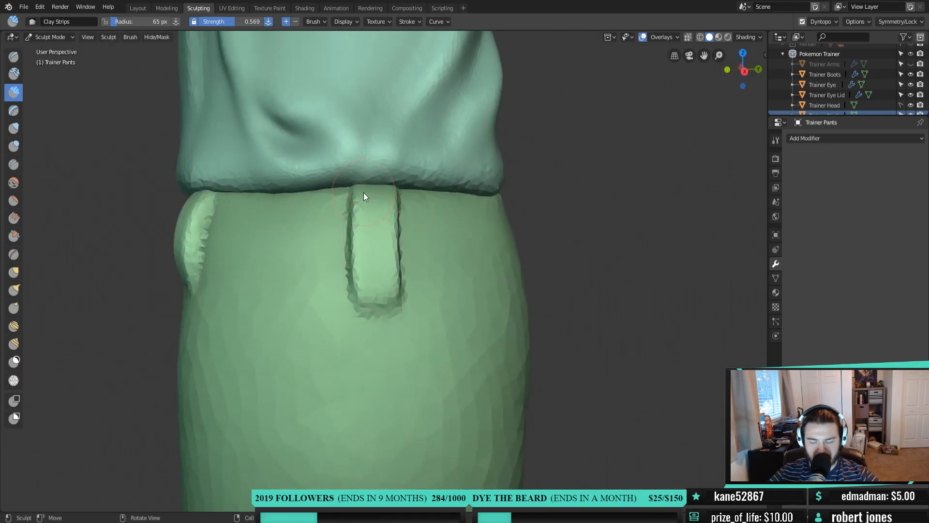
{"action": "mouse_move", "coordinate": [364, 217]}
{"action": "left_mouse_down"}
{"action": "mouse_move", "coordinate": [371, 189]}
{"action": "mouse_move", "coordinate": [376, 261]}
{"action": "mouse_move", "coordinate": [379, 193]}
{"action": "mouse_move", "coordinate": [376, 243]}
{"action": "left_mouse_up"}
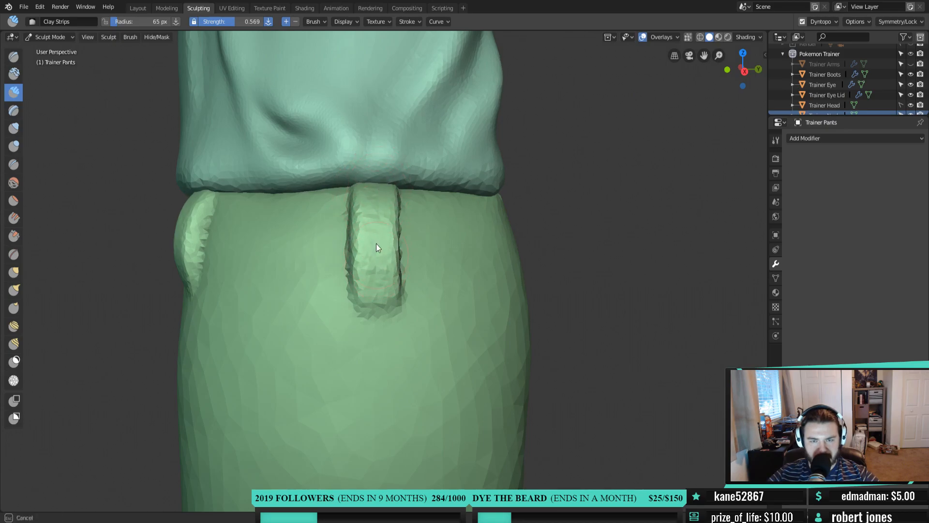
{"action": "left_click_drag", "start_coordinate": [378, 200], "coordinate": [376, 251]}
{"action": "mouse_move", "coordinate": [377, 251]}
{"action": "middle_mouse_down"}
{"action": "mouse_move", "coordinate": [335, 240]}
{"action": "mouse_move", "coordinate": [385, 267]}
{"action": "mouse_move", "coordinate": [364, 297]}
{"action": "mouse_move", "coordinate": [342, 237]}
{"action": "mouse_move", "coordinate": [300, 266]}
{"action": "mouse_move", "coordinate": [382, 270]}
{"action": "middle_mouse_up"}
{"action": "mouse_move", "coordinate": [382, 271]}
{"action": "left_mouse_down"}
{"action": "mouse_move", "coordinate": [341, 270]}
{"action": "mouse_move", "coordinate": [429, 280]}
{"action": "left_mouse_up"}
Sculpt another vertical belt loop on the back of the waist
{"action": "mouse_move", "coordinate": [429, 277]}
{"action": "middle_mouse_down"}
{"action": "mouse_move", "coordinate": [367, 297]}
{"action": "mouse_move", "coordinate": [362, 278]}
{"action": "mouse_move", "coordinate": [299, 275]}
{"action": "middle_mouse_up"}
{"action": "mouse_move", "coordinate": [351, 260]}
{"action": "middle_mouse_down"}
{"action": "mouse_move", "coordinate": [424, 269]}
{"action": "mouse_move", "coordinate": [392, 227]}
{"action": "mouse_move", "coordinate": [371, 224]}
{"action": "mouse_move", "coordinate": [339, 193]}
{"action": "mouse_move", "coordinate": [371, 209]}
{"action": "middle_mouse_up"}
{"action": "mouse_move", "coordinate": [353, 206]}
{"action": "left_mouse_down"}
{"action": "mouse_move", "coordinate": [348, 257]}
{"action": "mouse_move", "coordinate": [358, 196]}
{"action": "mouse_move", "coordinate": [350, 263]}
{"action": "mouse_move", "coordinate": [364, 185]}
{"action": "mouse_move", "coordinate": [358, 255]}
{"action": "mouse_move", "coordinate": [350, 246]}
{"action": "mouse_move", "coordinate": [368, 280]}
{"action": "left_mouse_up"}
{"action": "mouse_move", "coordinate": [387, 287]}
{"action": "middle_mouse_down"}
{"action": "mouse_move", "coordinate": [294, 266]}
{"action": "mouse_move", "coordinate": [356, 280]}
{"action": "mouse_move", "coordinate": [322, 266]}
{"action": "middle_mouse_up"}
{"action": "mouse_move", "coordinate": [321, 266]}
{"action": "left_mouse_down"}
{"action": "mouse_move", "coordinate": [330, 198]}
{"action": "mouse_move", "coordinate": [285, 270]}
{"action": "left_mouse_up"}
{"action": "mouse_move", "coordinate": [321, 263]}
{"action": "middle_mouse_down"}
{"action": "mouse_move", "coordinate": [376, 249]}
{"action": "mouse_move", "coordinate": [314, 231]}
{"action": "middle_mouse_up"}
{"action": "mouse_move", "coordinate": [298, 233]}
{"action": "left_mouse_down"}
{"action": "mouse_move", "coordinate": [289, 269]}
{"action": "mouse_move", "coordinate": [284, 194]}
{"action": "mouse_move", "coordinate": [269, 266]}
{"action": "left_mouse_up"}
Smooth the rough surfaces and edges of the belt loops
{"action": "mouse_move", "coordinate": [269, 265]}
{"action": "middle_mouse_down"}
{"action": "mouse_move", "coordinate": [338, 251]}
{"action": "mouse_move", "coordinate": [353, 210]}
{"action": "middle_mouse_up"}
{"action": "left_click_drag", "start_coordinate": [384, 186], "coordinate": [386, 261], "text": "shift"}
{"action": "left_click_drag", "start_coordinate": [353, 197], "coordinate": [355, 268], "text": "shift"}
{"action": "mouse_move", "coordinate": [356, 267]}
{"action": "middle_mouse_down"}
{"action": "mouse_move", "coordinate": [433, 254]}
{"action": "mouse_move", "coordinate": [289, 263]}
{"action": "middle_mouse_up"}
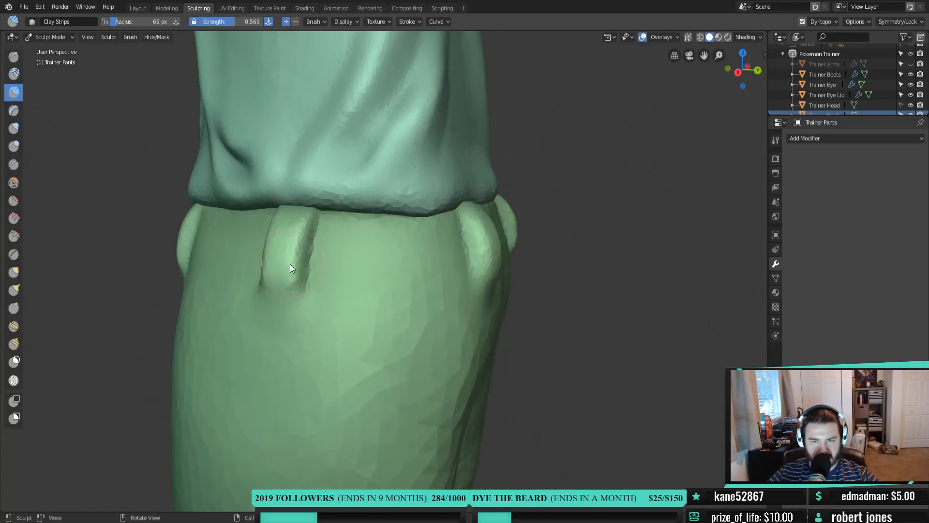
Examine the belt loops and pants proportions on the full figure from the front, then in right orthographic view
{"action": "scroll", "coordinate": [353, 321], "scroll_direction": "down", "scroll_amount": 3}
{"action": "middle_click_drag", "start_coordinate": [353, 321], "coordinate": [469, 320]}
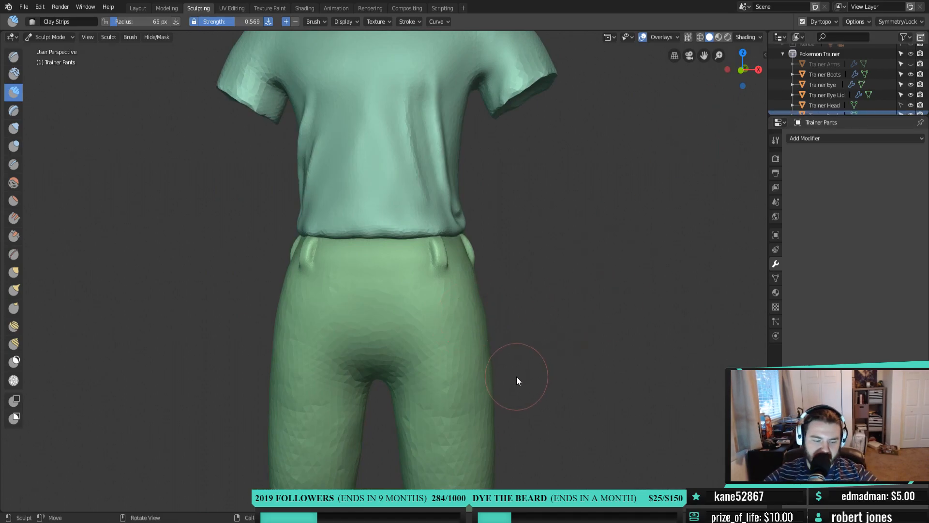
{"action": "scroll", "coordinate": [516, 376], "scroll_direction": "down", "scroll_amount": 2}
{"action": "mouse_move", "coordinate": [505, 338]}
{"action": "middle_mouse_down"}
{"action": "mouse_move", "coordinate": [306, 333]}
{"action": "mouse_move", "coordinate": [368, 319]}
{"action": "mouse_move", "coordinate": [527, 327]}
{"action": "mouse_move", "coordinate": [491, 369]}
{"action": "mouse_move", "coordinate": [641, 369]}
{"action": "mouse_move", "coordinate": [554, 375]}
{"action": "mouse_move", "coordinate": [524, 356]}
{"action": "mouse_move", "coordinate": [446, 338]}
{"action": "mouse_move", "coordinate": [225, 341]}
{"action": "mouse_move", "coordinate": [499, 348]}
{"action": "middle_mouse_up"}
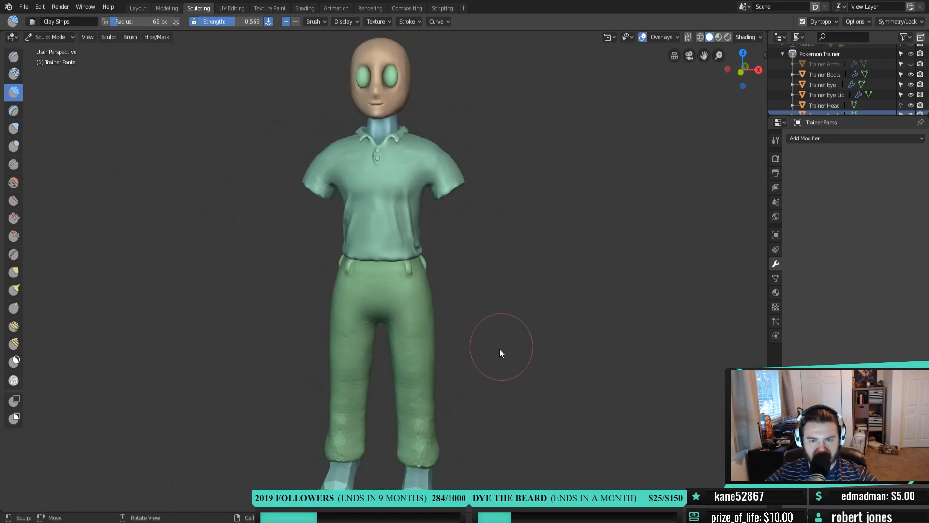
{"action": "middle_click_drag", "start_coordinate": [539, 377], "coordinate": [445, 283]}
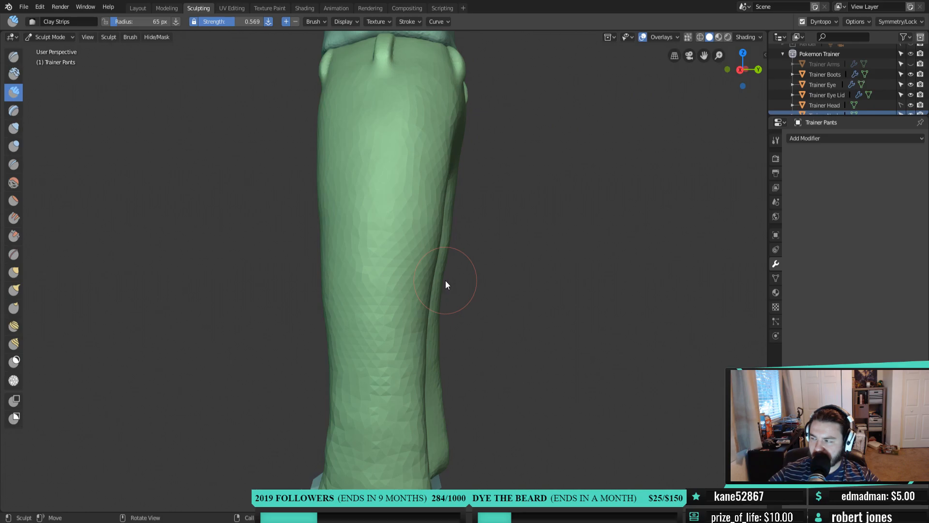
{"action": "middle_click_drag", "start_coordinate": [280, 284], "coordinate": [421, 318]}
{"action": "key", "text": "KP_3"}
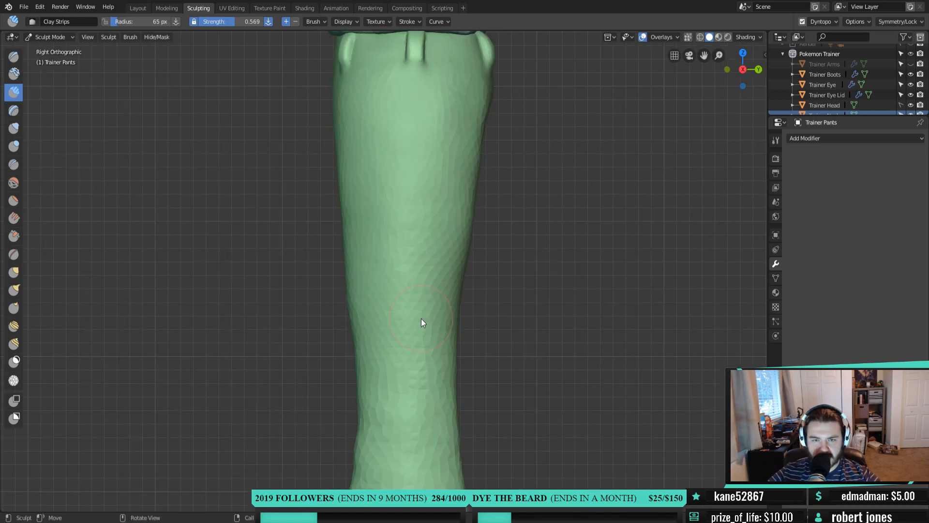
Mask a tall rectangular pocket area on the side of the leg around the knee, and invert the mask
{"action": "key", "text": "m"}
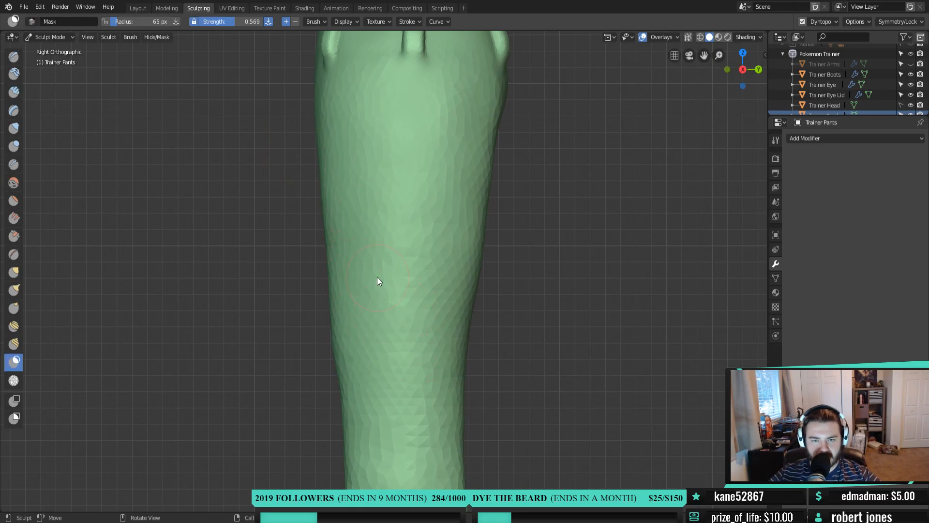
{"action": "mouse_move", "coordinate": [364, 271]}
{"action": "left_mouse_down"}
{"action": "mouse_move", "coordinate": [433, 270]}
{"action": "mouse_move", "coordinate": [388, 265]}
{"action": "mouse_move", "coordinate": [437, 280]}
{"action": "mouse_move", "coordinate": [431, 347]}
{"action": "left_mouse_up"}
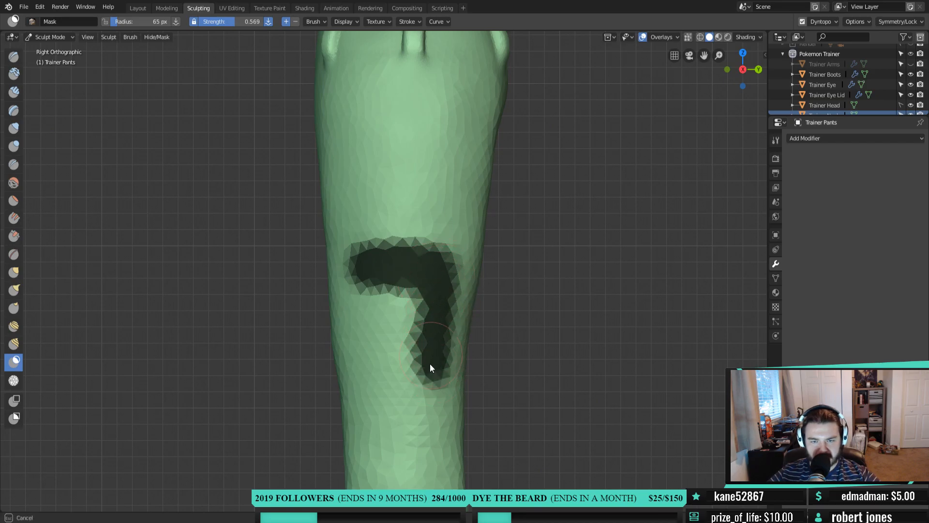
{"action": "left_click_drag", "start_coordinate": [405, 392], "coordinate": [403, 396]}
{"action": "mouse_move", "coordinate": [368, 299]}
{"action": "left_mouse_down"}
{"action": "mouse_move", "coordinate": [361, 304]}
{"action": "mouse_move", "coordinate": [373, 274]}
{"action": "mouse_move", "coordinate": [420, 286]}
{"action": "mouse_move", "coordinate": [413, 363]}
{"action": "left_mouse_up"}
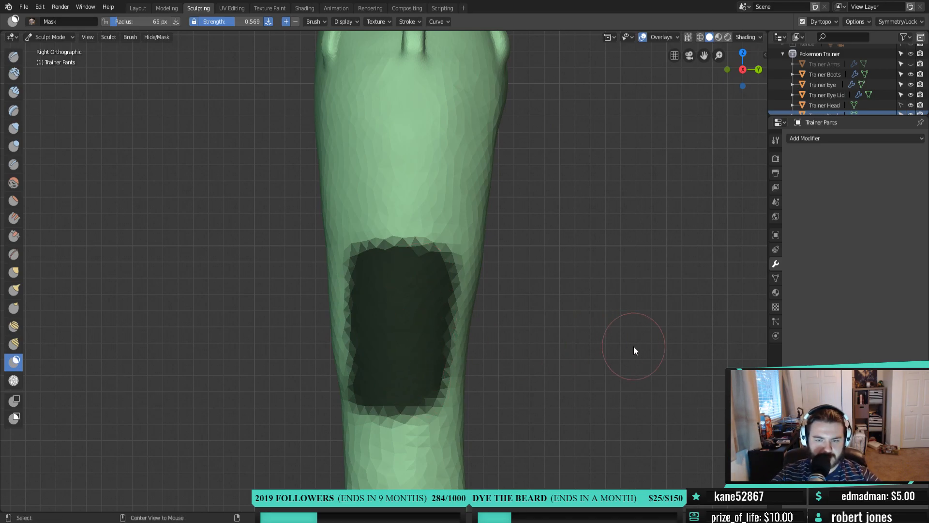
{"action": "key", "text": "ctrl+i"}
{"action": "scroll", "coordinate": [672, 345], "scroll_direction": "up", "scroll_amount": 1}
{"action": "scroll", "coordinate": [605, 358], "scroll_direction": "down", "scroll_amount": 1}
{"action": "mouse_move", "coordinate": [447, 332]}
{"action": "middle_mouse_down", "text": "shift"}
{"action": "mouse_move", "coordinate": [486, 324]}
{"action": "mouse_move", "coordinate": [451, 321]}
{"action": "middle_mouse_up", "text": "shift"}
{"action": "scroll", "coordinate": [475, 321], "scroll_direction": "up", "scroll_amount": 1}
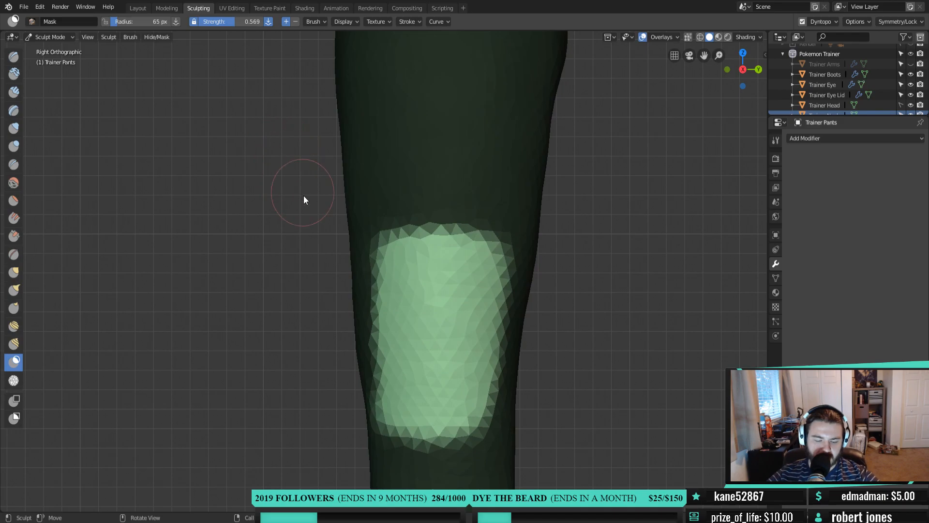
{"action": "key", "text": "i"}
{"action": "mouse_move", "coordinate": [381, 250]}
{"action": "left_mouse_down"}
{"action": "mouse_move", "coordinate": [494, 253]}
{"action": "mouse_move", "coordinate": [477, 394]}
{"action": "mouse_move", "coordinate": [440, 410]}
{"action": "mouse_move", "coordinate": [465, 421]}
{"action": "mouse_move", "coordinate": [401, 295]}
{"action": "mouse_move", "coordinate": [388, 393]}
{"action": "mouse_move", "coordinate": [389, 286]}
{"action": "mouse_move", "coordinate": [412, 352]}
{"action": "left_mouse_up"}
{"action": "mouse_move", "coordinate": [435, 369]}
{"action": "left_mouse_down"}
{"action": "mouse_move", "coordinate": [483, 406]}
{"action": "mouse_move", "coordinate": [451, 375]}
{"action": "mouse_move", "coordinate": [431, 258]}
{"action": "left_mouse_up"}
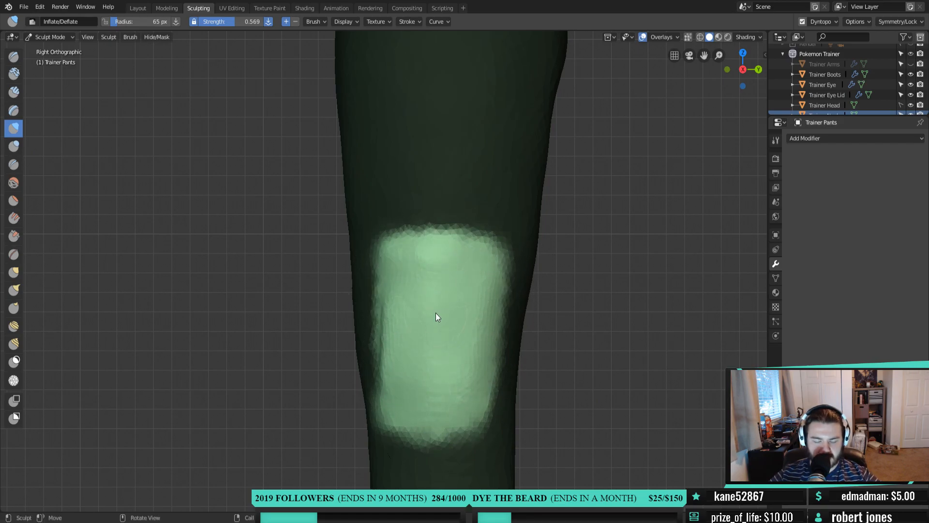
{"action": "key", "text": "ctrl+z"}
{"action": "key", "text": "ctrl+z"}
{"action": "key", "text": "ctrl+z"}
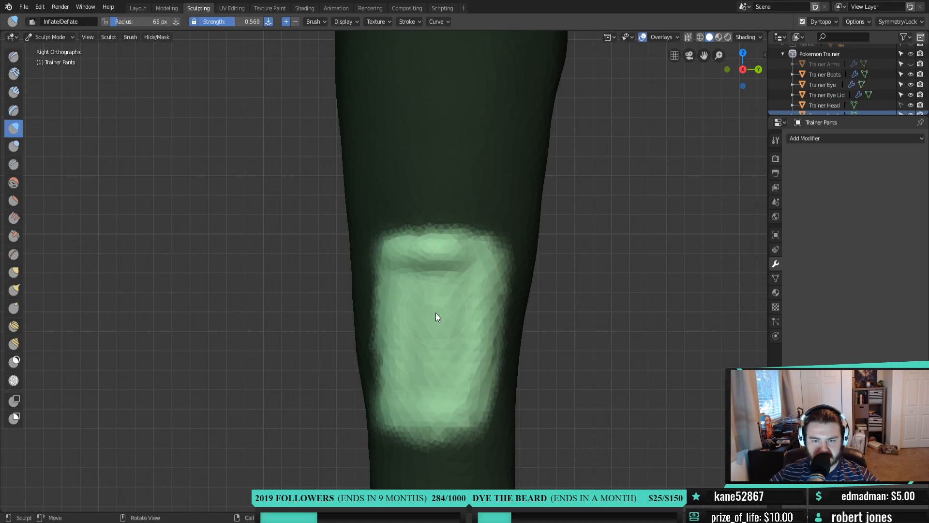
{"action": "key", "text": "ctrl+z"}
{"action": "key", "text": "ctrl+z"}
{"action": "key", "text": "ctrl+z"}
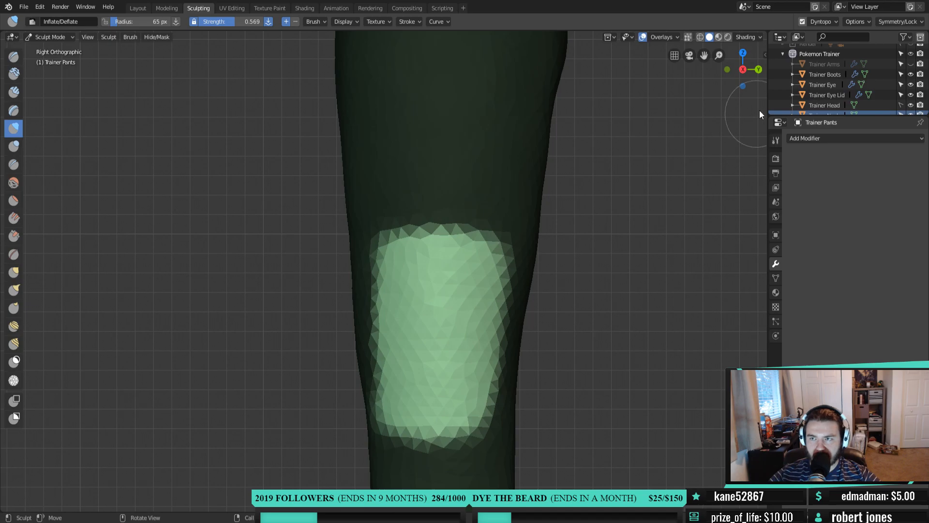
Build up the unmasked pocket area with the Layer brush at 70 px radius and 0.344 strength, with Dyntopo turned off
{"action": "left_click", "coordinate": [803, 21]}
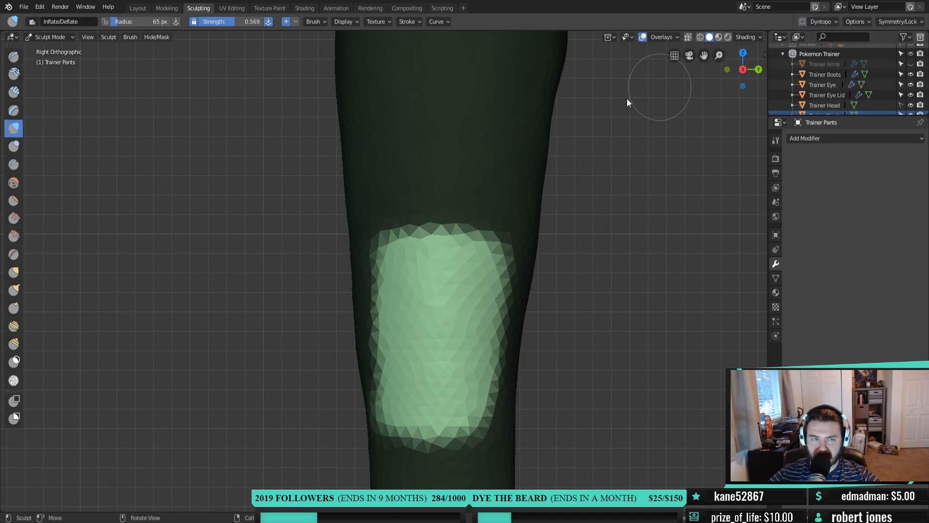
{"action": "key", "text": "shift+space"}
{"action": "left_click", "coordinate": [289, 252]}
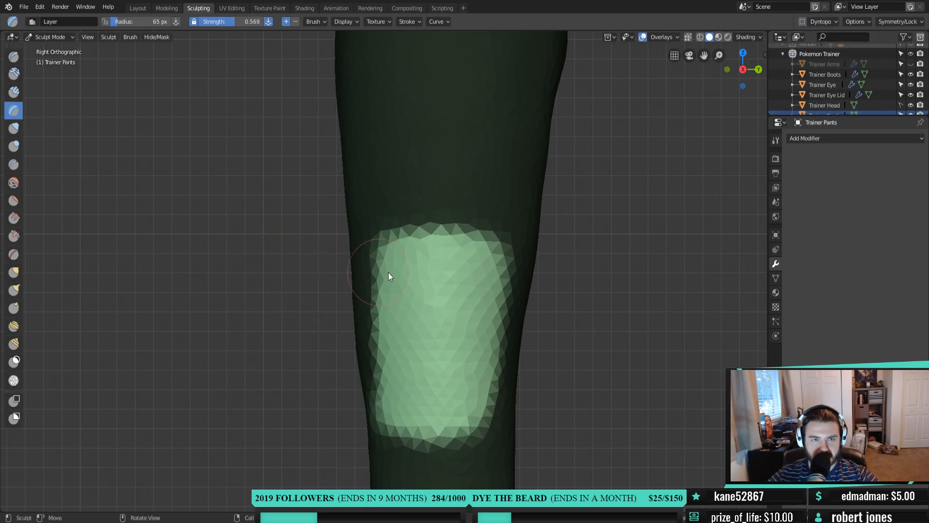
{"action": "key", "text": "f"}
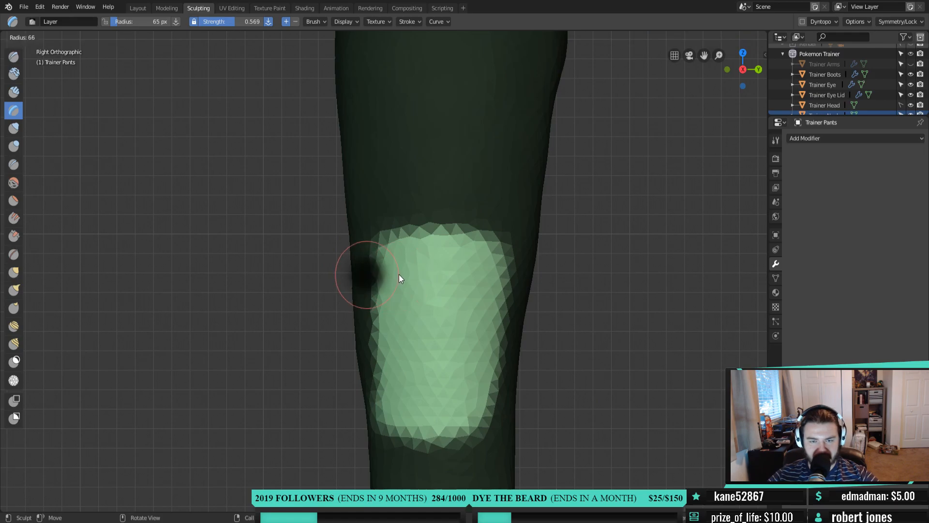
{"action": "left_click", "coordinate": [401, 276]}
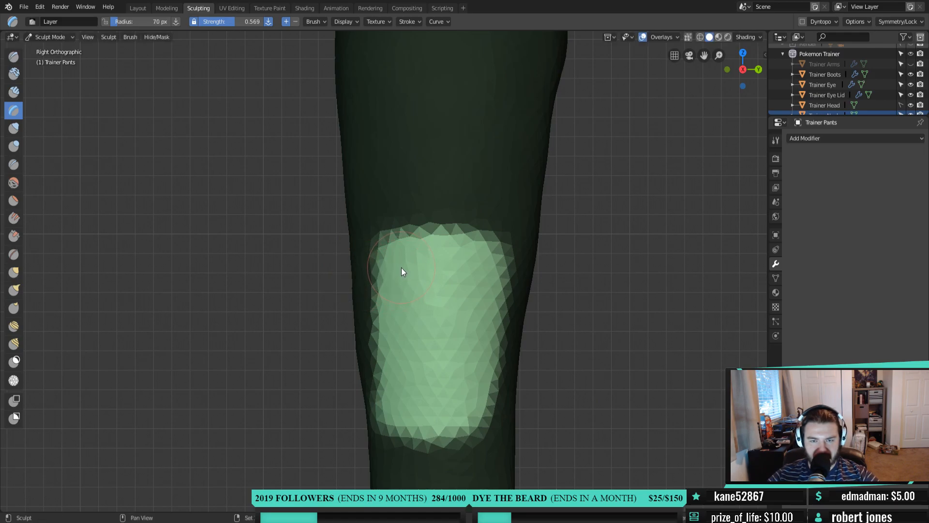
{"action": "key", "text": "shift+f"}
{"action": "left_click", "coordinate": [417, 279]}
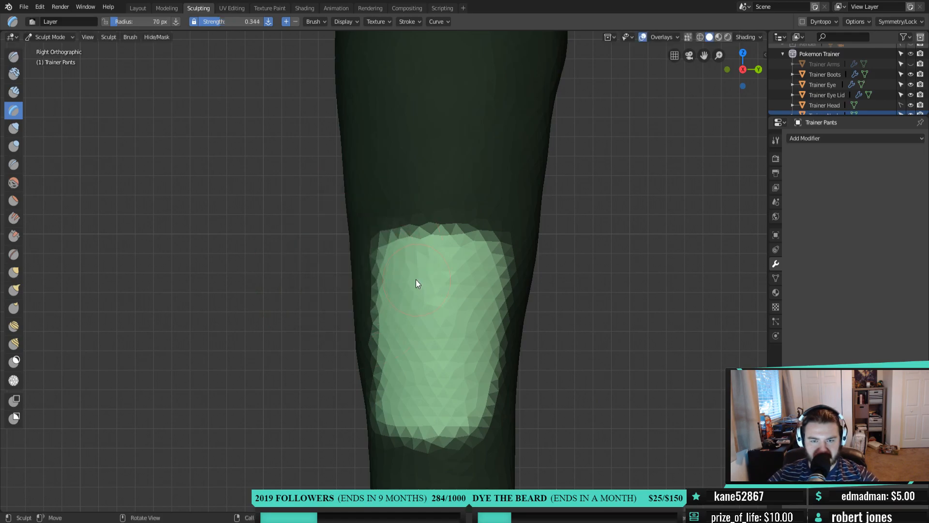
{"action": "left_click_drag", "start_coordinate": [389, 254], "coordinate": [429, 251]}
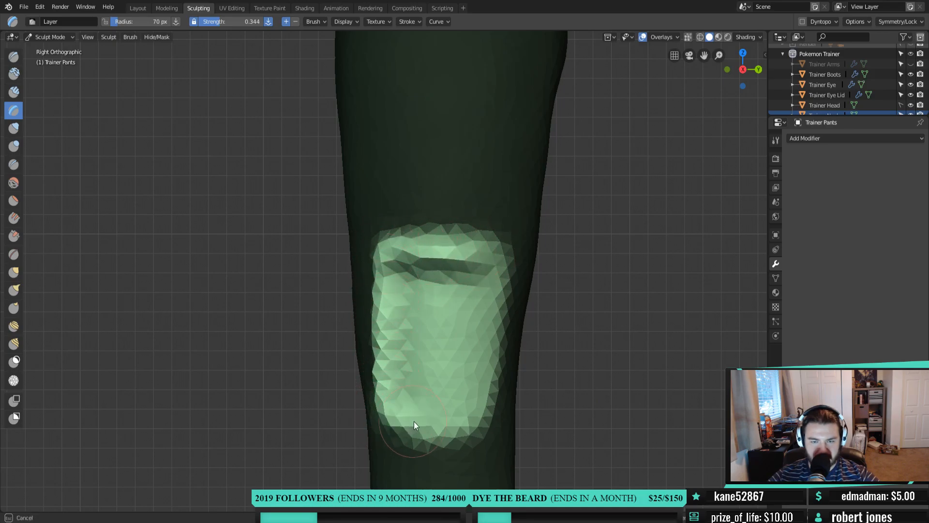
{"action": "mouse_move", "coordinate": [495, 295]}
{"action": "left_mouse_down"}
{"action": "mouse_move", "coordinate": [453, 275]}
{"action": "mouse_move", "coordinate": [459, 324]}
{"action": "mouse_move", "coordinate": [396, 336]}
{"action": "mouse_move", "coordinate": [451, 415]}
{"action": "mouse_move", "coordinate": [430, 358]}
{"action": "mouse_move", "coordinate": [400, 362]}
{"action": "mouse_move", "coordinate": [402, 294]}
{"action": "mouse_move", "coordinate": [384, 335]}
{"action": "mouse_move", "coordinate": [434, 284]}
{"action": "mouse_move", "coordinate": [461, 285]}
{"action": "left_mouse_up"}
{"action": "mouse_move", "coordinate": [486, 329]}
{"action": "left_mouse_down"}
{"action": "mouse_move", "coordinate": [458, 416]}
{"action": "mouse_move", "coordinate": [421, 414]}
{"action": "left_mouse_up"}
{"action": "mouse_move", "coordinate": [421, 415]}
{"action": "middle_mouse_down"}
{"action": "mouse_move", "coordinate": [510, 373]}
{"action": "mouse_move", "coordinate": [574, 369]}
{"action": "mouse_move", "coordinate": [601, 386]}
{"action": "mouse_move", "coordinate": [469, 358]}
{"action": "middle_mouse_up"}
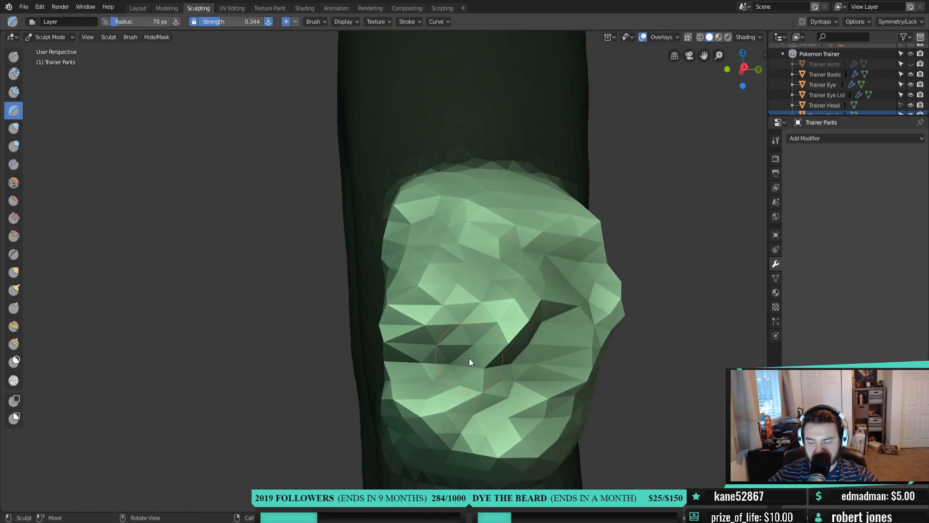
Smooth the jagged pocket surface, and flatten its outer face with Flatten/Contrast and Dyntopo turned back on
{"action": "key", "text": "KP_3"}
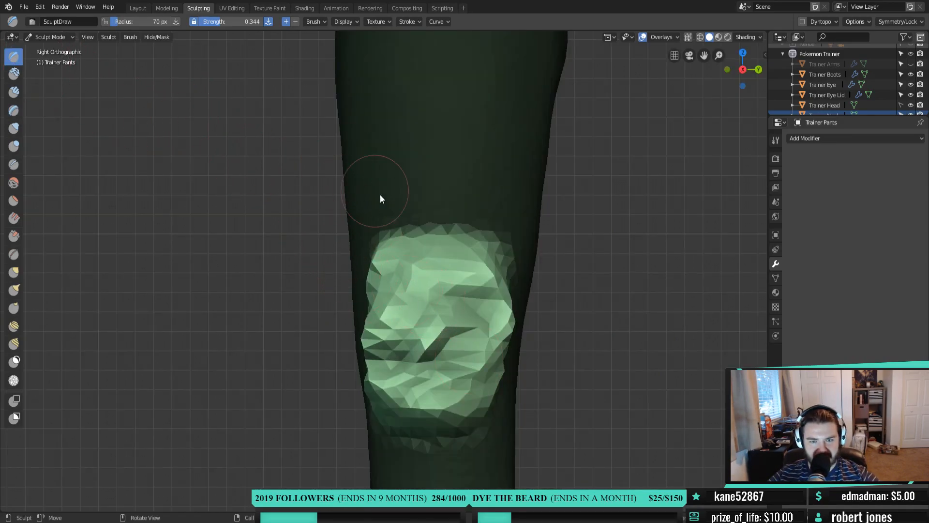
{"action": "mouse_move", "coordinate": [379, 329]}
{"action": "left_mouse_down"}
{"action": "mouse_move", "coordinate": [389, 254]}
{"action": "mouse_move", "coordinate": [397, 306]}
{"action": "left_mouse_up"}
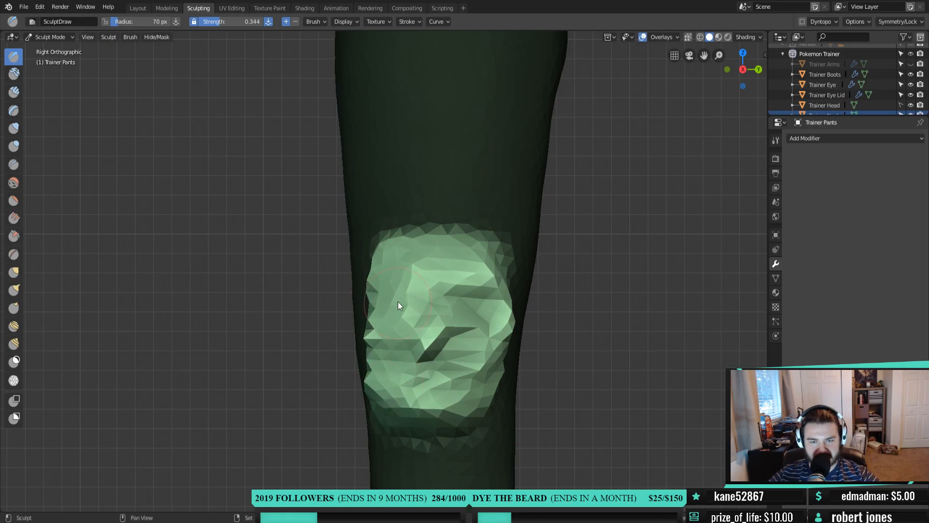
{"action": "left_click_drag", "start_coordinate": [422, 254], "coordinate": [422, 318]}
{"action": "key", "text": "shift+t"}
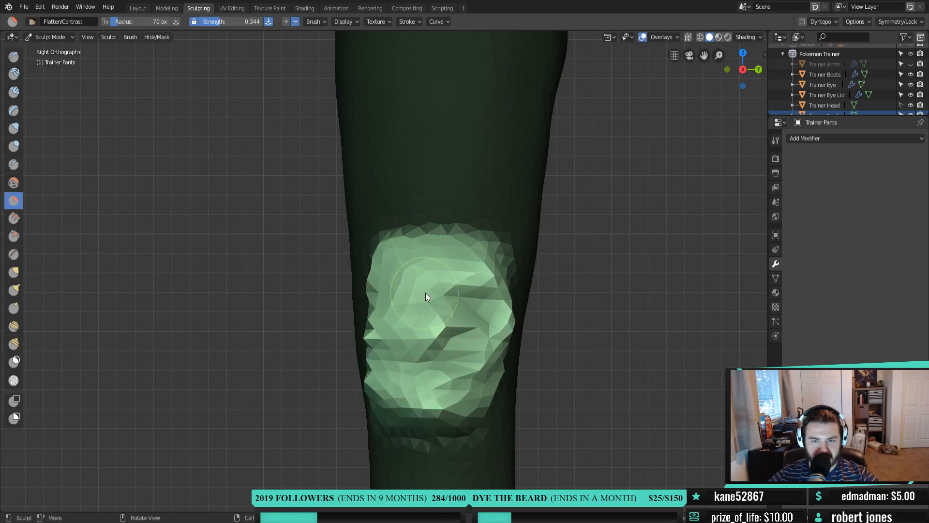
{"action": "left_click", "coordinate": [802, 21]}
{"action": "mouse_move", "coordinate": [472, 259]}
{"action": "left_mouse_down"}
{"action": "mouse_move", "coordinate": [441, 356]}
{"action": "mouse_move", "coordinate": [493, 340]}
{"action": "mouse_move", "coordinate": [503, 281]}
{"action": "mouse_move", "coordinate": [462, 416]}
{"action": "mouse_move", "coordinate": [465, 401]}
{"action": "mouse_move", "coordinate": [426, 338]}
{"action": "mouse_move", "coordinate": [395, 382]}
{"action": "mouse_move", "coordinate": [387, 349]}
{"action": "mouse_move", "coordinate": [411, 285]}
{"action": "left_mouse_up"}
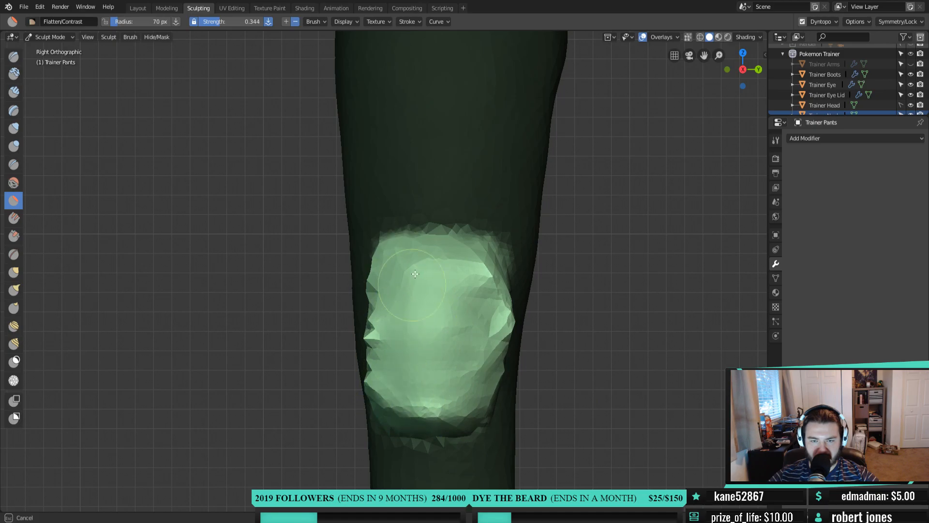
{"action": "left_click_drag", "start_coordinate": [442, 410], "coordinate": [489, 353]}
Flatten the rough front and rear sides of the raised pocket with the Flatten/Contrast brush
{"action": "mouse_move", "coordinate": [489, 353]}
{"action": "middle_mouse_down"}
{"action": "mouse_move", "coordinate": [441, 350]}
{"action": "mouse_move", "coordinate": [462, 303]}
{"action": "middle_mouse_up"}
{"action": "mouse_move", "coordinate": [462, 303]}
{"action": "left_mouse_down"}
{"action": "mouse_move", "coordinate": [432, 353]}
{"action": "mouse_move", "coordinate": [399, 302]}
{"action": "left_mouse_up"}
{"action": "left_click_drag", "start_coordinate": [421, 191], "coordinate": [395, 336]}
{"action": "middle_click_drag", "start_coordinate": [394, 336], "coordinate": [481, 340]}
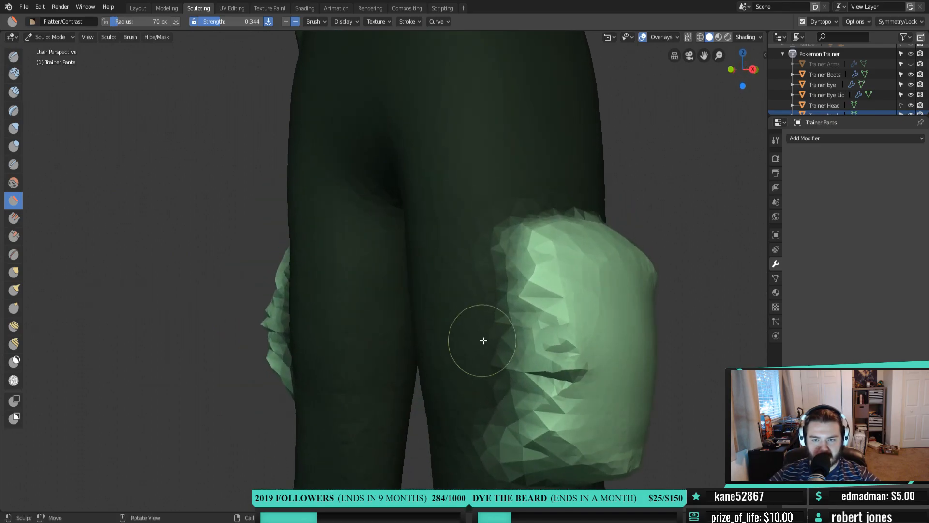
{"action": "mouse_move", "coordinate": [554, 278]}
{"action": "left_mouse_down"}
{"action": "mouse_move", "coordinate": [564, 372]}
{"action": "mouse_move", "coordinate": [557, 450]}
{"action": "mouse_move", "coordinate": [570, 393]}
{"action": "mouse_move", "coordinate": [581, 394]}
{"action": "left_mouse_up"}
{"action": "mouse_move", "coordinate": [581, 394]}
{"action": "middle_mouse_down"}
{"action": "mouse_move", "coordinate": [614, 353]}
{"action": "mouse_move", "coordinate": [643, 405]}
{"action": "mouse_move", "coordinate": [560, 334]}
{"action": "mouse_move", "coordinate": [472, 333]}
{"action": "middle_mouse_up"}
{"action": "mouse_move", "coordinate": [471, 333]}
{"action": "left_mouse_down"}
{"action": "mouse_move", "coordinate": [428, 368]}
{"action": "mouse_move", "coordinate": [467, 406]}
{"action": "mouse_move", "coordinate": [549, 385]}
{"action": "left_mouse_up"}
{"action": "mouse_move", "coordinate": [550, 386]}
{"action": "middle_mouse_down"}
{"action": "mouse_move", "coordinate": [502, 386]}
{"action": "mouse_move", "coordinate": [512, 388]}
{"action": "middle_mouse_up"}
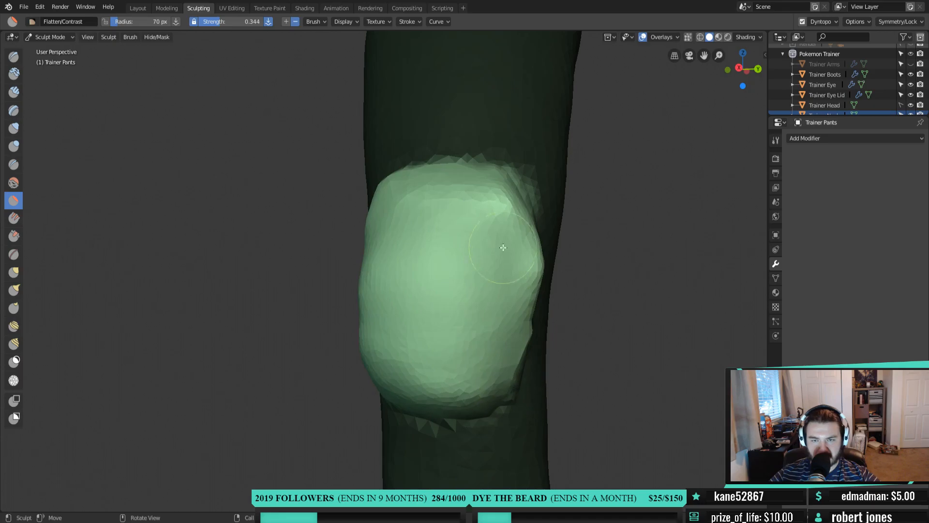
{"action": "middle_click_drag", "start_coordinate": [477, 244], "coordinate": [491, 305]}
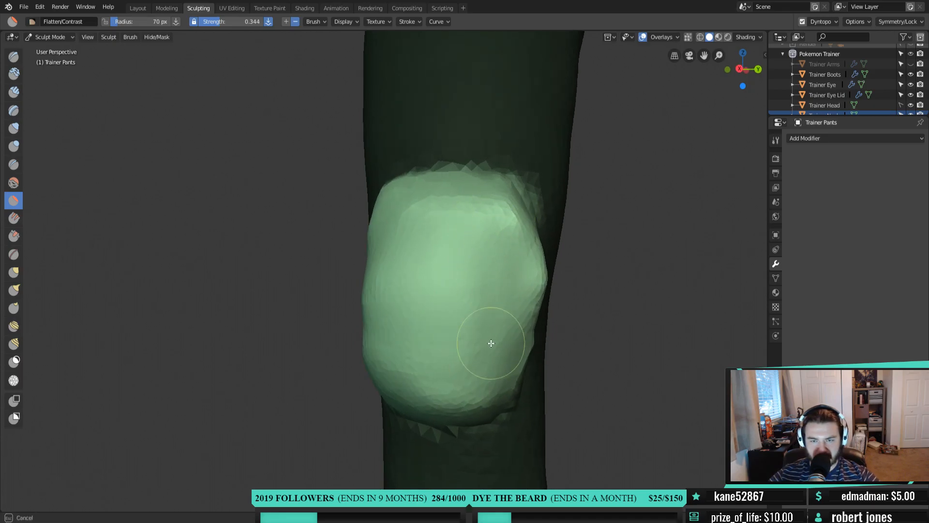
Flatten the pocket's outer face with long vertical strokes at 98 px radius and 0.585 strength
{"action": "key", "text": "shift+f"}
{"action": "left_click", "coordinate": [466, 288]}
{"action": "key", "text": "f"}
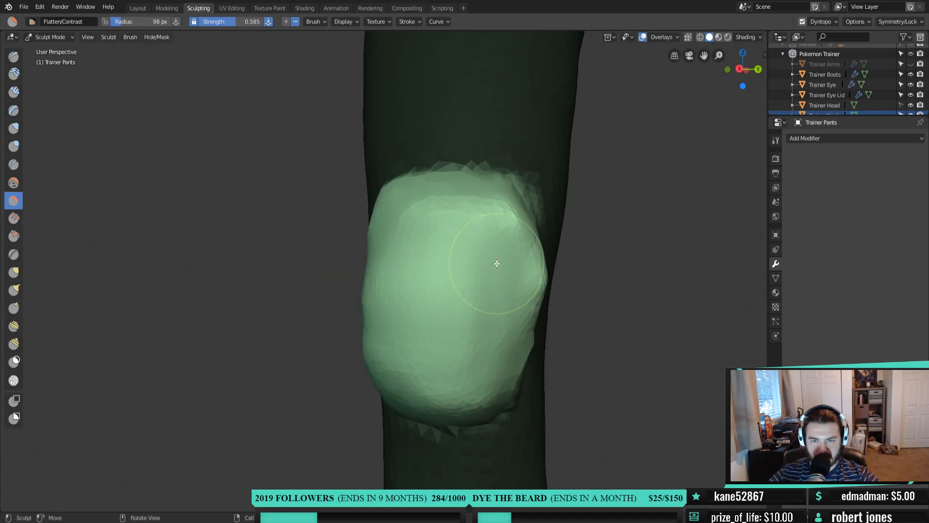
{"action": "left_click", "coordinate": [457, 285]}
{"action": "mouse_move", "coordinate": [457, 286]}
{"action": "left_mouse_down"}
{"action": "mouse_move", "coordinate": [427, 386]}
{"action": "mouse_move", "coordinate": [409, 403]}
{"action": "mouse_move", "coordinate": [401, 357]}
{"action": "mouse_move", "coordinate": [425, 208]}
{"action": "mouse_move", "coordinate": [460, 182]}
{"action": "mouse_move", "coordinate": [483, 214]}
{"action": "mouse_move", "coordinate": [498, 305]}
{"action": "mouse_move", "coordinate": [518, 342]}
{"action": "mouse_move", "coordinate": [483, 390]}
{"action": "mouse_move", "coordinate": [467, 346]}
{"action": "left_mouse_up"}
{"action": "mouse_move", "coordinate": [450, 281]}
{"action": "left_mouse_down"}
{"action": "mouse_move", "coordinate": [425, 249]}
{"action": "mouse_move", "coordinate": [442, 332]}
{"action": "left_mouse_up"}
{"action": "mouse_move", "coordinate": [441, 332]}
{"action": "middle_mouse_down"}
{"action": "mouse_move", "coordinate": [524, 357]}
{"action": "mouse_move", "coordinate": [486, 339]}
{"action": "middle_mouse_up"}
{"action": "left_click_drag", "start_coordinate": [447, 216], "coordinate": [454, 406]}
{"action": "left_click_drag", "start_coordinate": [454, 228], "coordinate": [455, 413]}
{"action": "left_click_drag", "start_coordinate": [478, 230], "coordinate": [483, 420]}
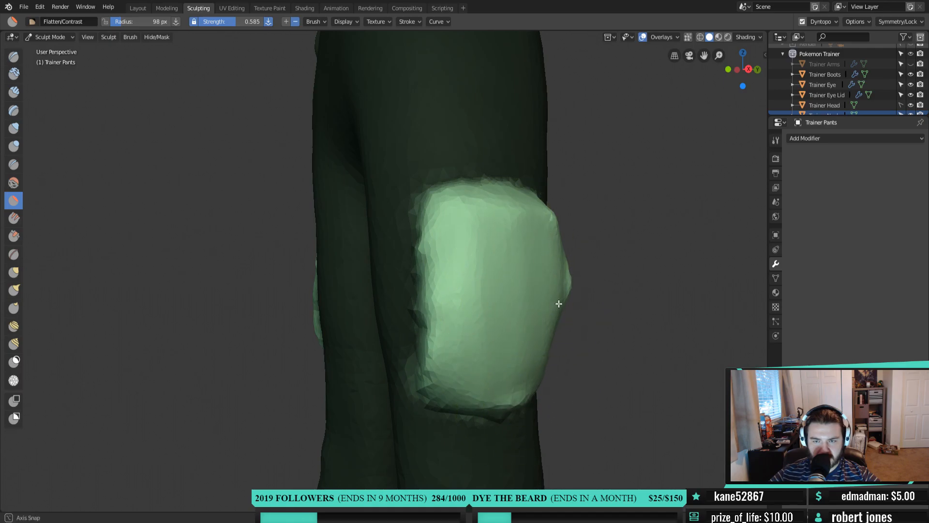
Even out the pocket's remaining bulges and its rear, front and lower edges into a smooth rounded block
{"action": "middle_click_drag", "start_coordinate": [556, 304], "coordinate": [518, 260]}
{"action": "left_click_drag", "start_coordinate": [550, 221], "coordinate": [525, 362]}
{"action": "middle_click_drag", "start_coordinate": [534, 261], "coordinate": [512, 248]}
{"action": "left_click_drag", "start_coordinate": [494, 216], "coordinate": [467, 404]}
{"action": "left_click_drag", "start_coordinate": [450, 215], "coordinate": [422, 392]}
{"action": "mouse_move", "coordinate": [443, 193]}
{"action": "left_mouse_down"}
{"action": "mouse_move", "coordinate": [421, 265]}
{"action": "mouse_move", "coordinate": [416, 368]}
{"action": "left_mouse_up"}
{"action": "middle_click_drag", "start_coordinate": [427, 314], "coordinate": [472, 313]}
{"action": "left_click_drag", "start_coordinate": [470, 196], "coordinate": [421, 338]}
{"action": "mouse_move", "coordinate": [415, 353]}
{"action": "middle_mouse_down"}
{"action": "mouse_move", "coordinate": [454, 305]}
{"action": "mouse_move", "coordinate": [451, 314]}
{"action": "middle_mouse_up"}
{"action": "mouse_move", "coordinate": [451, 314]}
{"action": "left_mouse_down"}
{"action": "mouse_move", "coordinate": [424, 299]}
{"action": "mouse_move", "coordinate": [459, 339]}
{"action": "left_mouse_up"}
{"action": "mouse_move", "coordinate": [484, 176]}
{"action": "left_mouse_down"}
{"action": "mouse_move", "coordinate": [496, 216]}
{"action": "mouse_move", "coordinate": [501, 377]}
{"action": "left_mouse_up"}
{"action": "mouse_move", "coordinate": [517, 341]}
{"action": "middle_mouse_down"}
{"action": "mouse_move", "coordinate": [477, 303]}
{"action": "mouse_move", "coordinate": [398, 334]}
{"action": "mouse_move", "coordinate": [469, 338]}
{"action": "mouse_move", "coordinate": [485, 307]}
{"action": "middle_mouse_up"}
{"action": "mouse_move", "coordinate": [434, 217]}
{"action": "left_mouse_down"}
{"action": "mouse_move", "coordinate": [409, 232]}
{"action": "mouse_move", "coordinate": [487, 260]}
{"action": "mouse_move", "coordinate": [481, 436]}
{"action": "mouse_move", "coordinate": [458, 274]}
{"action": "mouse_move", "coordinate": [415, 437]}
{"action": "mouse_move", "coordinate": [396, 234]}
{"action": "mouse_move", "coordinate": [365, 346]}
{"action": "mouse_move", "coordinate": [389, 271]}
{"action": "left_mouse_up"}
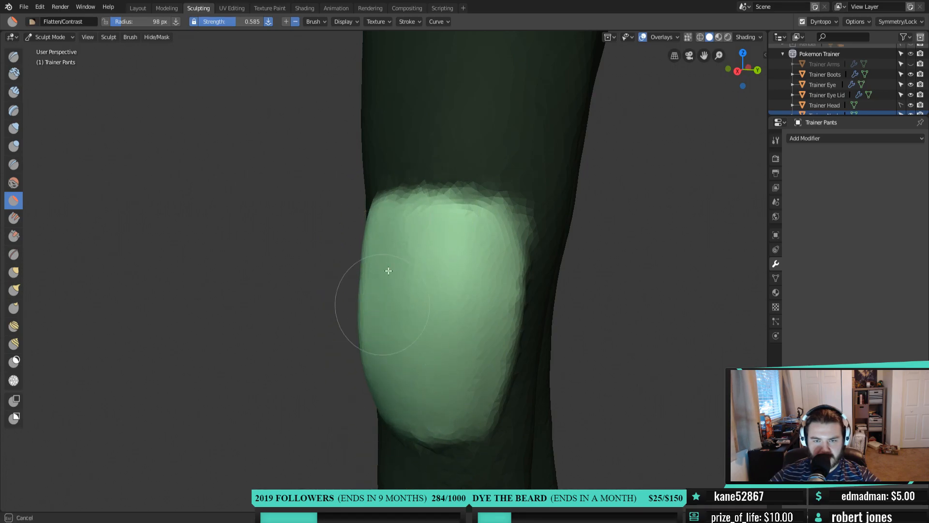
{"action": "left_click_drag", "start_coordinate": [480, 354], "coordinate": [478, 435]}
{"action": "mouse_move", "coordinate": [477, 435]}
{"action": "middle_mouse_down"}
{"action": "mouse_move", "coordinate": [518, 356]}
{"action": "mouse_move", "coordinate": [460, 368]}
{"action": "middle_mouse_up"}
{"action": "mouse_move", "coordinate": [535, 333]}
{"action": "middle_mouse_down"}
{"action": "mouse_move", "coordinate": [388, 313]}
{"action": "mouse_move", "coordinate": [445, 309]}
{"action": "mouse_move", "coordinate": [581, 343]}
{"action": "mouse_move", "coordinate": [573, 388]}
{"action": "mouse_move", "coordinate": [641, 381]}
{"action": "mouse_move", "coordinate": [469, 364]}
{"action": "mouse_move", "coordinate": [386, 370]}
{"action": "mouse_move", "coordinate": [430, 389]}
{"action": "mouse_move", "coordinate": [489, 394]}
{"action": "mouse_move", "coordinate": [480, 408]}
{"action": "mouse_move", "coordinate": [474, 399]}
{"action": "mouse_move", "coordinate": [504, 390]}
{"action": "mouse_move", "coordinate": [494, 390]}
{"action": "mouse_move", "coordinate": [496, 376]}
{"action": "mouse_move", "coordinate": [450, 363]}
{"action": "middle_mouse_up"}
Puff out the lower part and middle of the pocket with the Inflate/Deflate brush
{"action": "key", "text": "i"}
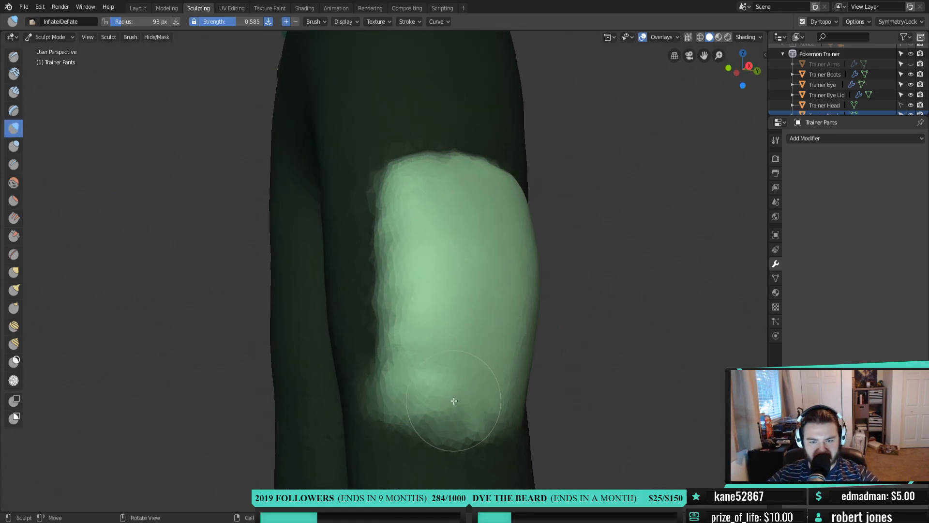
{"action": "mouse_move", "coordinate": [489, 411]}
{"action": "left_mouse_down"}
{"action": "mouse_move", "coordinate": [518, 402]}
{"action": "mouse_move", "coordinate": [419, 404]}
{"action": "mouse_move", "coordinate": [439, 373]}
{"action": "left_mouse_up"}
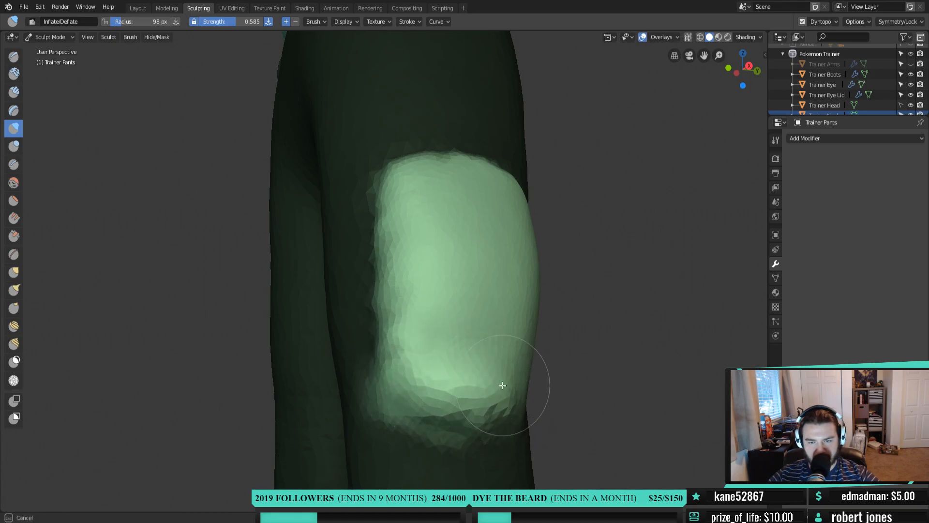
{"action": "middle_click_drag", "start_coordinate": [516, 375], "coordinate": [494, 388]}
{"action": "mouse_move", "coordinate": [513, 384]}
{"action": "left_mouse_down"}
{"action": "mouse_move", "coordinate": [487, 394]}
{"action": "mouse_move", "coordinate": [397, 362]}
{"action": "left_mouse_up"}
{"action": "left_click_drag", "start_coordinate": [408, 331], "coordinate": [410, 335]}
{"action": "left_click_drag", "start_coordinate": [514, 313], "coordinate": [464, 373]}
{"action": "mouse_move", "coordinate": [445, 265]}
{"action": "left_mouse_down"}
{"action": "mouse_move", "coordinate": [518, 266]}
{"action": "mouse_move", "coordinate": [480, 257]}
{"action": "left_mouse_up"}
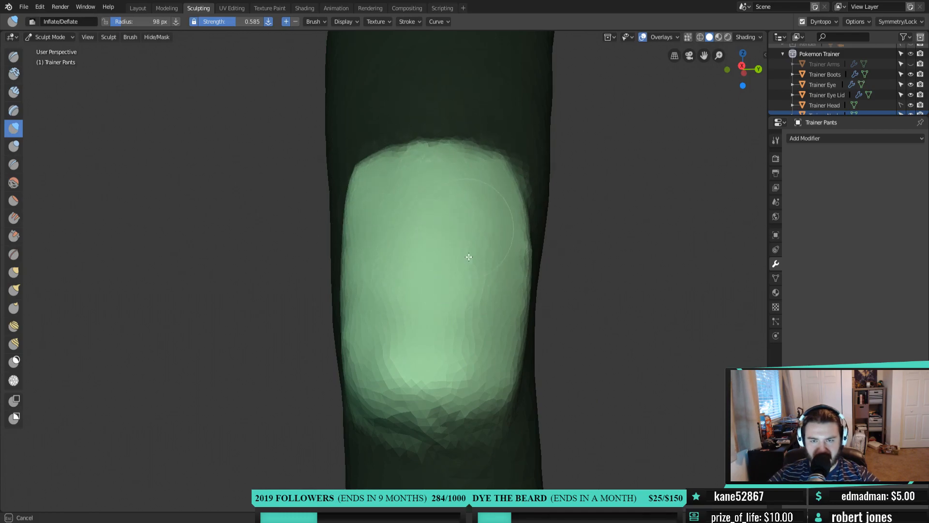
{"action": "mouse_move", "coordinate": [500, 243]}
{"action": "left_mouse_down"}
{"action": "mouse_move", "coordinate": [508, 365]}
{"action": "mouse_move", "coordinate": [481, 325]}
{"action": "mouse_move", "coordinate": [417, 341]}
{"action": "left_mouse_up"}
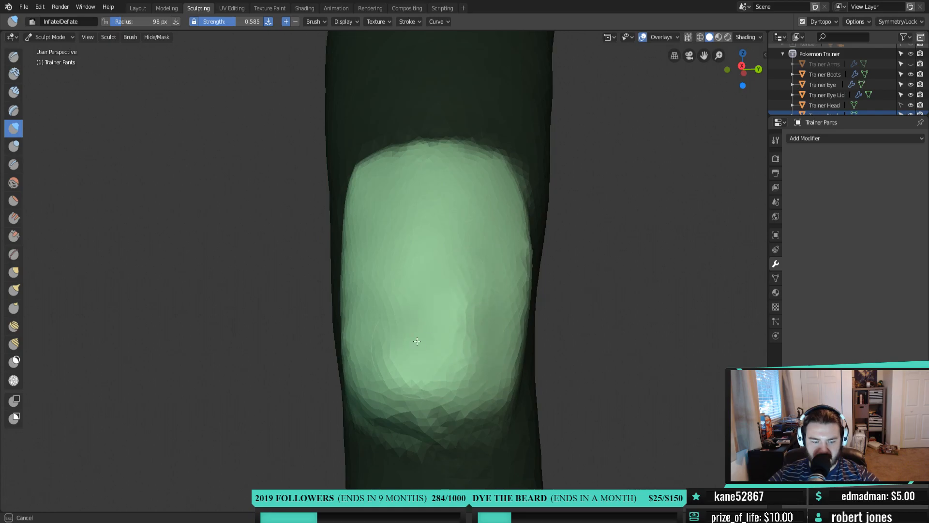
{"action": "left_click_drag", "start_coordinate": [380, 288], "coordinate": [369, 368]}
{"action": "left_click_drag", "start_coordinate": [419, 328], "coordinate": [484, 288]}
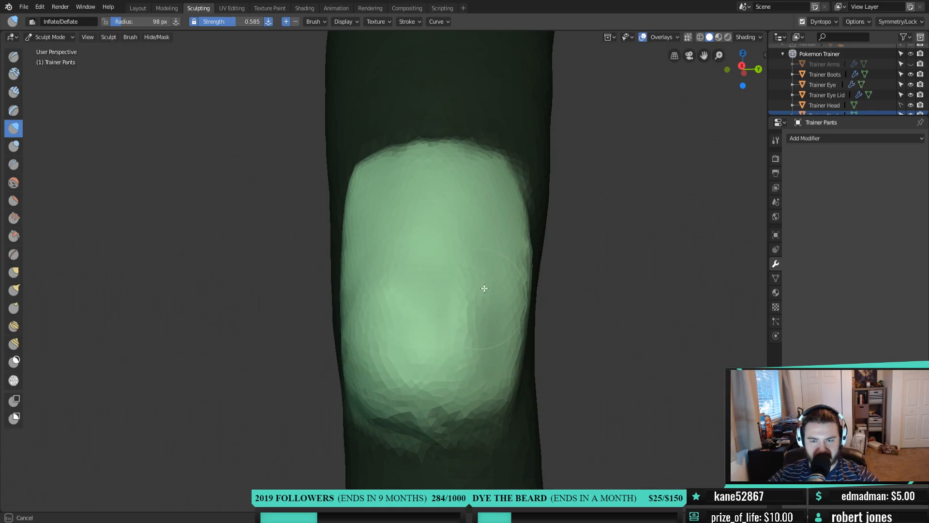
{"action": "mouse_move", "coordinate": [500, 367]}
{"action": "left_mouse_down"}
{"action": "mouse_move", "coordinate": [513, 379]}
{"action": "mouse_move", "coordinate": [483, 369]}
{"action": "mouse_move", "coordinate": [392, 393]}
{"action": "mouse_move", "coordinate": [369, 375]}
{"action": "mouse_move", "coordinate": [381, 401]}
{"action": "left_mouse_up"}
Examine the side pockets' size and placement on the full figure from the front, side and back
{"action": "middle_click_drag", "start_coordinate": [463, 432], "coordinate": [568, 440]}
{"action": "middle_click_drag", "start_coordinate": [528, 399], "coordinate": [486, 331], "text": "shift"}
{"action": "scroll", "coordinate": [486, 331], "scroll_direction": "down", "scroll_amount": 6}
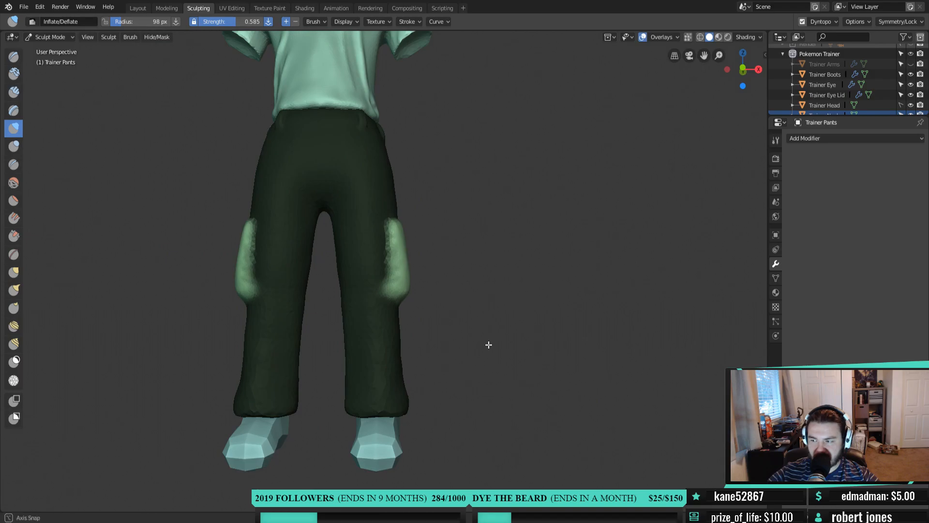
{"action": "middle_click_drag", "start_coordinate": [489, 344], "coordinate": [413, 353]}
{"action": "scroll", "coordinate": [454, 337], "scroll_direction": "down", "scroll_amount": 3}
{"action": "middle_click_drag", "start_coordinate": [375, 319], "coordinate": [429, 345]}
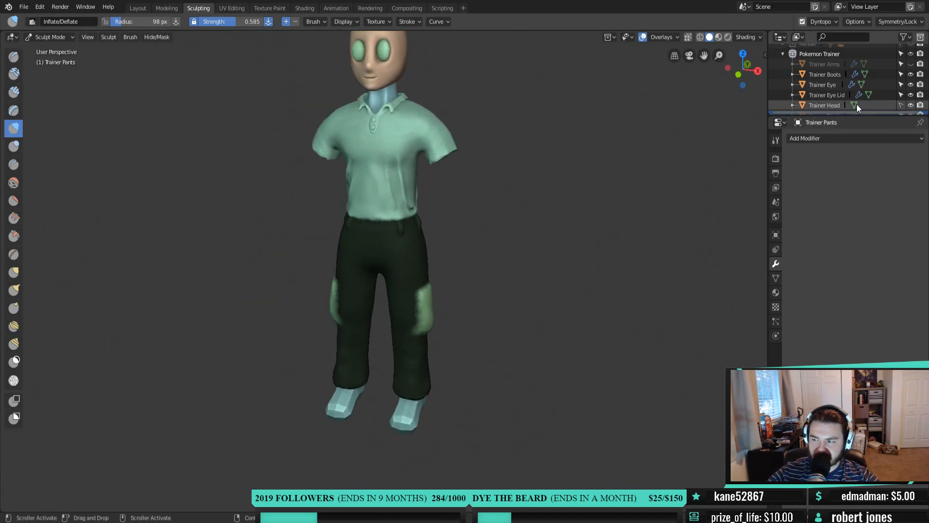
{"action": "left_click_drag", "start_coordinate": [876, 115], "coordinate": [869, 210]}
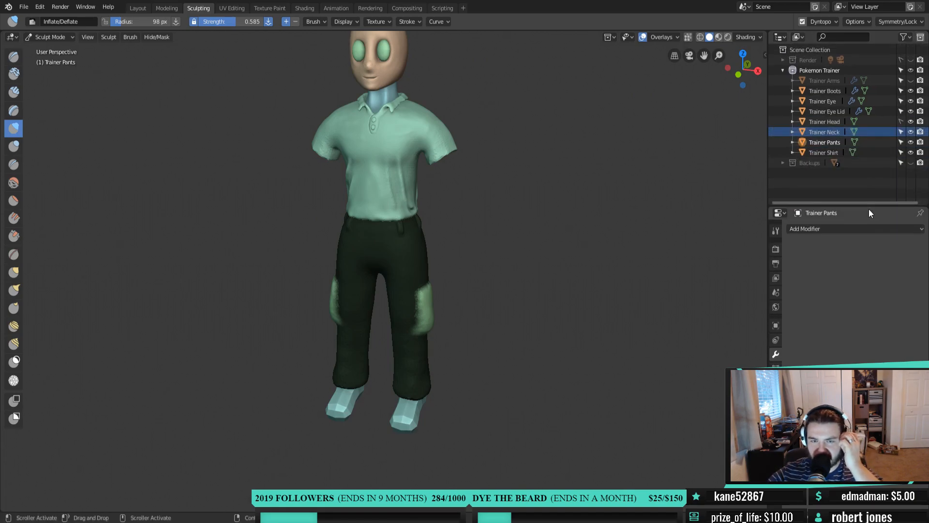
{"action": "middle_click_drag", "start_coordinate": [553, 262], "coordinate": [488, 245]}
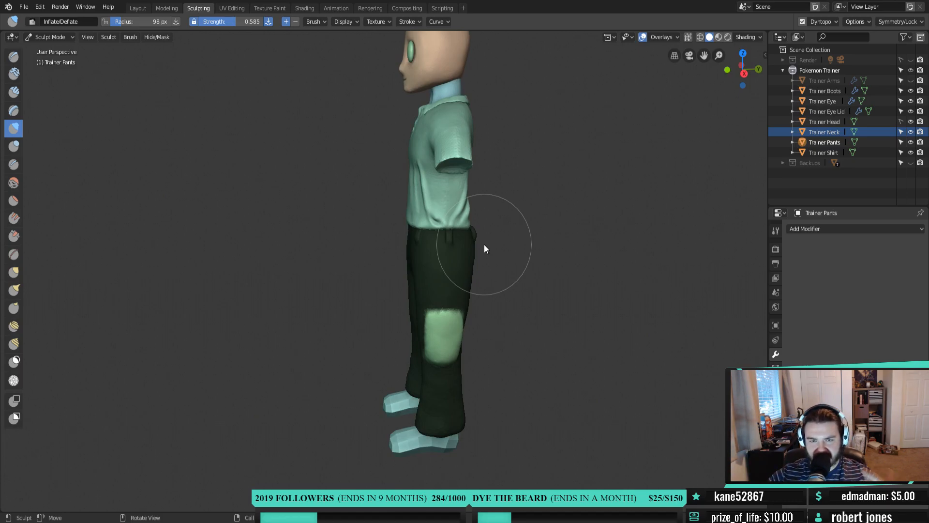
{"action": "scroll", "coordinate": [588, 268], "scroll_direction": "down", "scroll_amount": 2}
{"action": "middle_click_drag", "start_coordinate": [589, 268], "coordinate": [435, 290]}
{"action": "scroll", "coordinate": [528, 266], "scroll_direction": "down", "scroll_amount": 3}
{"action": "scroll", "coordinate": [508, 321], "scroll_direction": "up", "scroll_amount": 3}
{"action": "scroll", "coordinate": [480, 337], "scroll_direction": "up", "scroll_amount": 2}
{"action": "scroll", "coordinate": [480, 338], "scroll_direction": "down", "scroll_amount": 1}
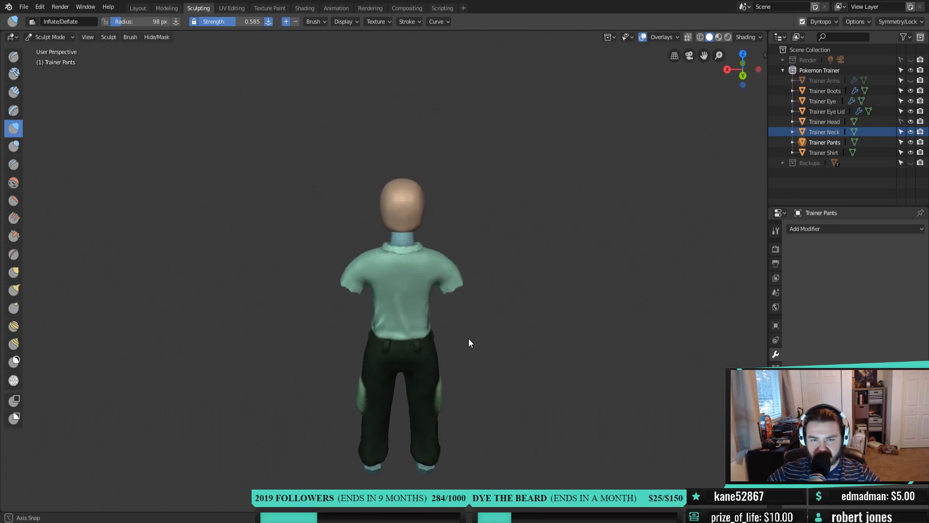
{"action": "mouse_move", "coordinate": [475, 329]}
{"action": "middle_mouse_down"}
{"action": "mouse_move", "coordinate": [439, 340]}
{"action": "mouse_move", "coordinate": [419, 323]}
{"action": "mouse_move", "coordinate": [420, 349]}
{"action": "middle_mouse_up"}
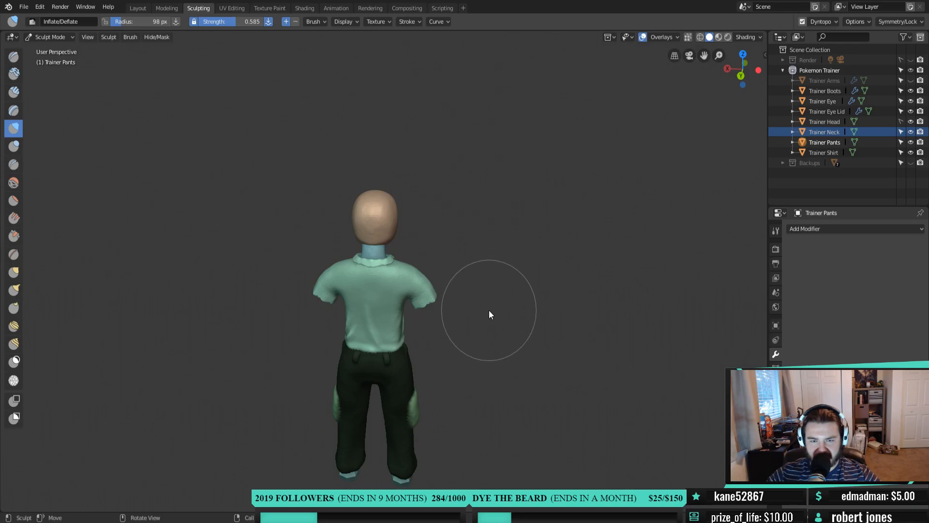
Build up and even out the side pocket's lower part, upper corners and front edge with the Inflate/Deflate brush at 98 px
{"action": "mouse_move", "coordinate": [548, 396]}
{"action": "middle_mouse_down"}
{"action": "mouse_move", "coordinate": [467, 378]}
{"action": "mouse_move", "coordinate": [588, 356]}
{"action": "mouse_move", "coordinate": [562, 369]}
{"action": "middle_mouse_up"}
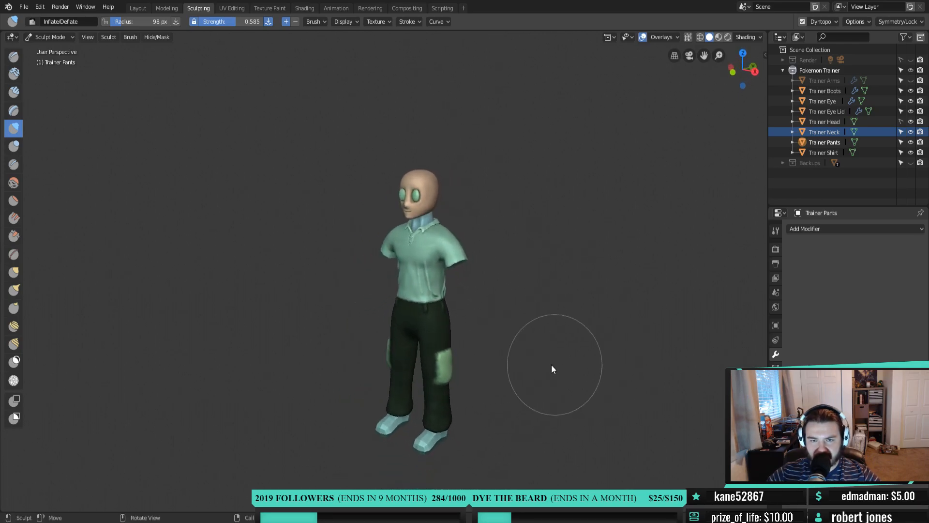
{"action": "scroll", "coordinate": [563, 366], "scroll_direction": "up", "scroll_amount": 2}
{"action": "middle_click_drag", "start_coordinate": [539, 338], "coordinate": [466, 223], "text": "shift"}
{"action": "scroll", "coordinate": [411, 349], "scroll_direction": "up", "scroll_amount": 2}
{"action": "middle_click_drag", "start_coordinate": [470, 402], "coordinate": [462, 367]}
{"action": "middle_click_drag", "start_coordinate": [459, 440], "coordinate": [392, 306], "text": "shift"}
{"action": "scroll", "coordinate": [414, 287], "scroll_direction": "up", "scroll_amount": 2}
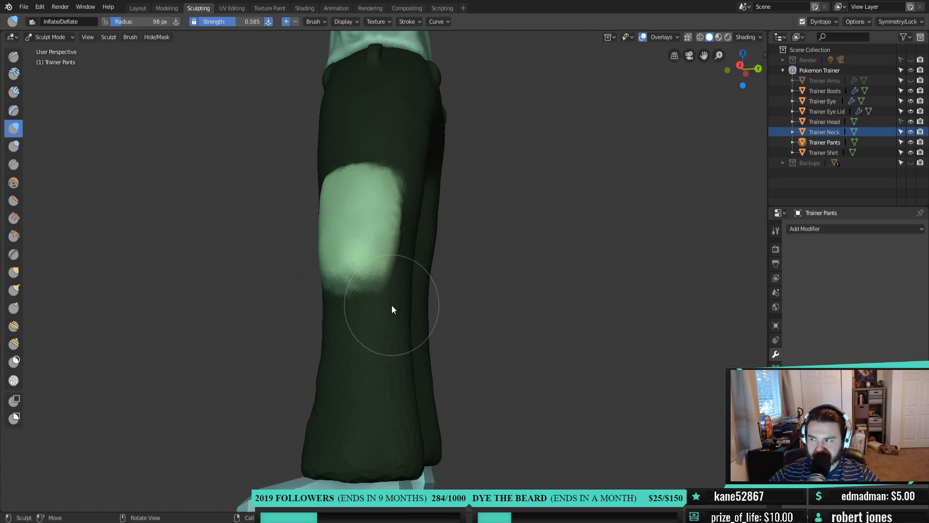
{"action": "middle_click_drag", "start_coordinate": [393, 308], "coordinate": [364, 315]}
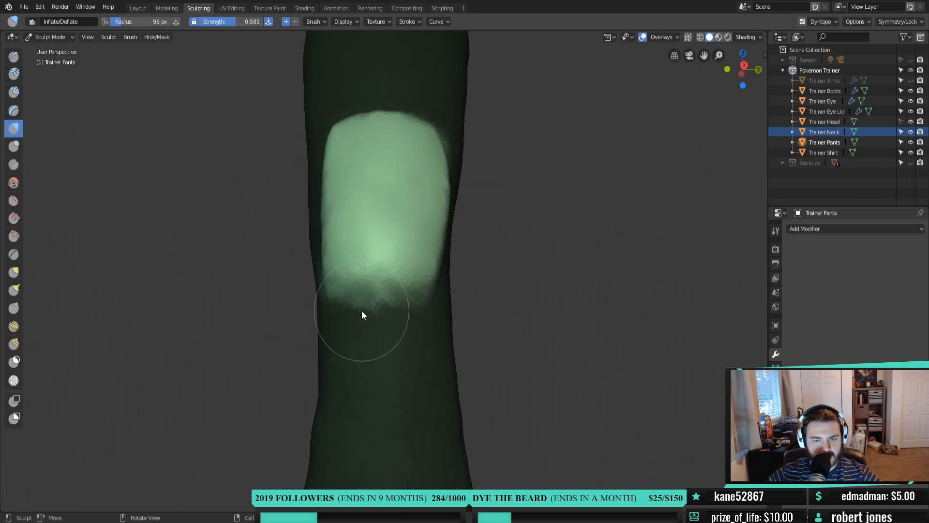
{"action": "mouse_move", "coordinate": [390, 274]}
{"action": "left_mouse_down"}
{"action": "mouse_move", "coordinate": [367, 278]}
{"action": "mouse_move", "coordinate": [334, 199]}
{"action": "mouse_move", "coordinate": [332, 266]}
{"action": "mouse_move", "coordinate": [346, 155]}
{"action": "left_mouse_up"}
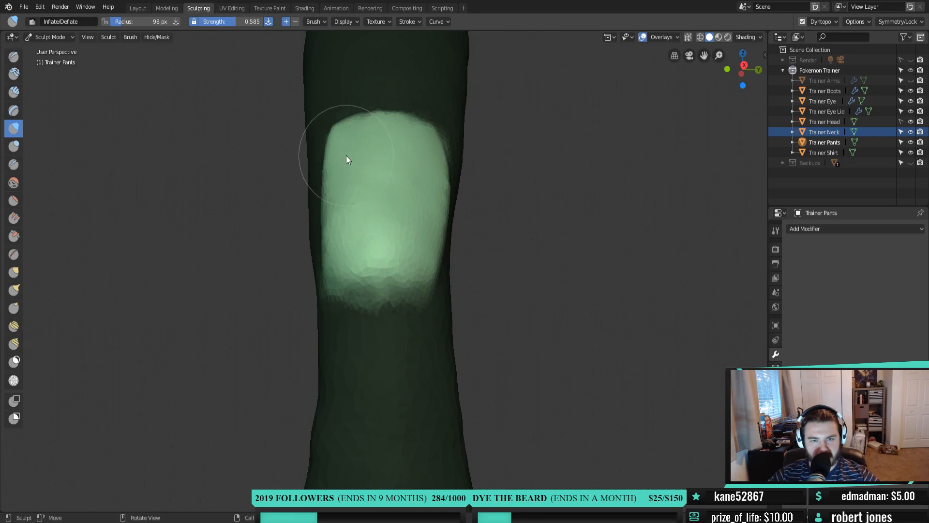
{"action": "left_click_drag", "start_coordinate": [417, 158], "coordinate": [442, 150]}
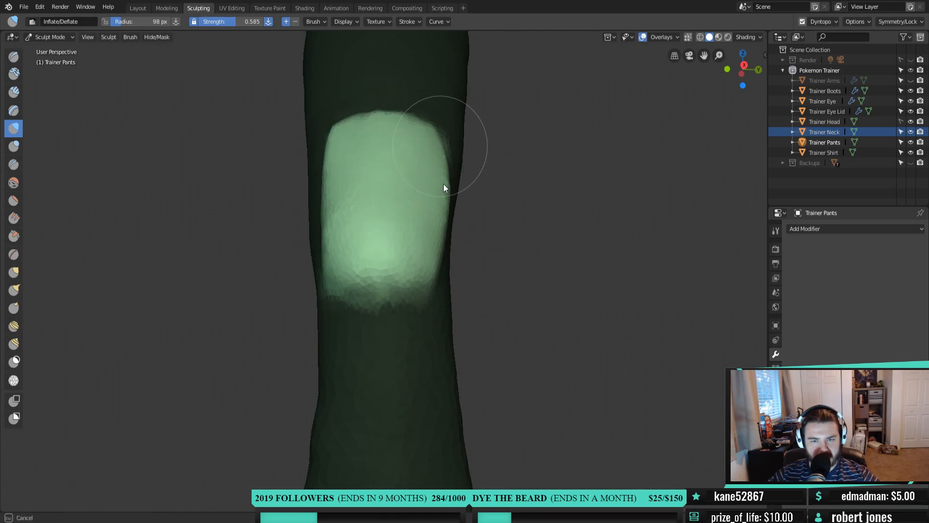
{"action": "mouse_move", "coordinate": [353, 183]}
{"action": "middle_mouse_down"}
{"action": "mouse_move", "coordinate": [427, 207]}
{"action": "mouse_move", "coordinate": [488, 248]}
{"action": "mouse_move", "coordinate": [438, 242]}
{"action": "mouse_move", "coordinate": [344, 194]}
{"action": "mouse_move", "coordinate": [290, 205]}
{"action": "mouse_move", "coordinate": [370, 215]}
{"action": "mouse_move", "coordinate": [315, 263]}
{"action": "middle_mouse_up"}
{"action": "left_click_drag", "start_coordinate": [372, 265], "coordinate": [381, 304]}
{"action": "middle_click_drag", "start_coordinate": [324, 272], "coordinate": [373, 256]}
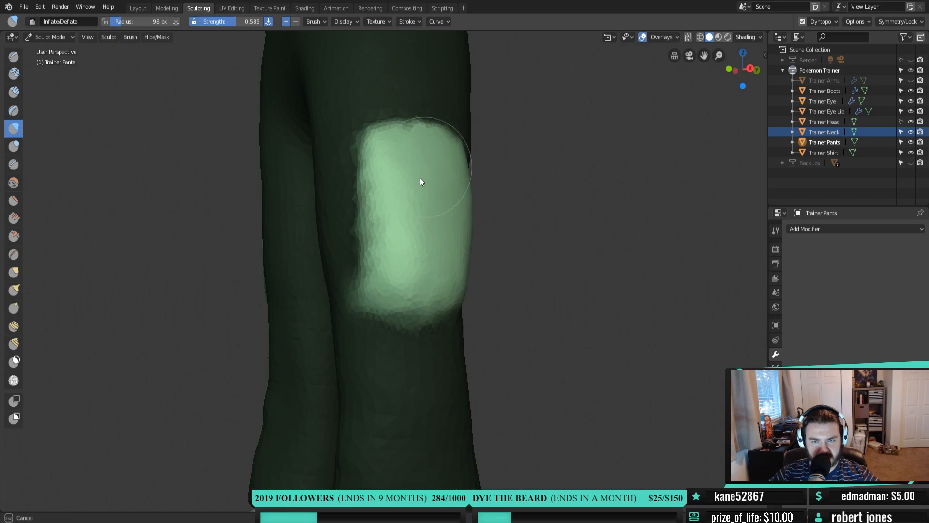
Check the pocket's overall shape on the leg and save the file
{"action": "mouse_move", "coordinate": [430, 272]}
{"action": "middle_mouse_down"}
{"action": "mouse_move", "coordinate": [560, 285]}
{"action": "mouse_move", "coordinate": [458, 295]}
{"action": "mouse_move", "coordinate": [374, 283]}
{"action": "mouse_move", "coordinate": [385, 284]}
{"action": "middle_mouse_up"}
{"action": "scroll", "coordinate": [516, 282], "scroll_direction": "down", "scroll_amount": 4}
{"action": "scroll", "coordinate": [417, 289], "scroll_direction": "up", "scroll_amount": 5}
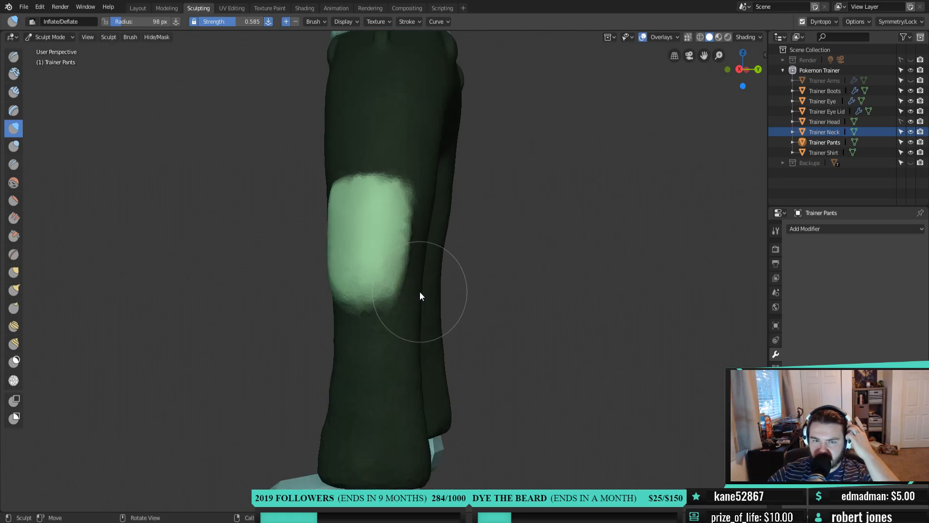
{"action": "mouse_move", "coordinate": [412, 279]}
{"action": "middle_mouse_down"}
{"action": "mouse_move", "coordinate": [400, 281]}
{"action": "mouse_move", "coordinate": [400, 318]}
{"action": "mouse_move", "coordinate": [411, 280]}
{"action": "middle_mouse_up"}
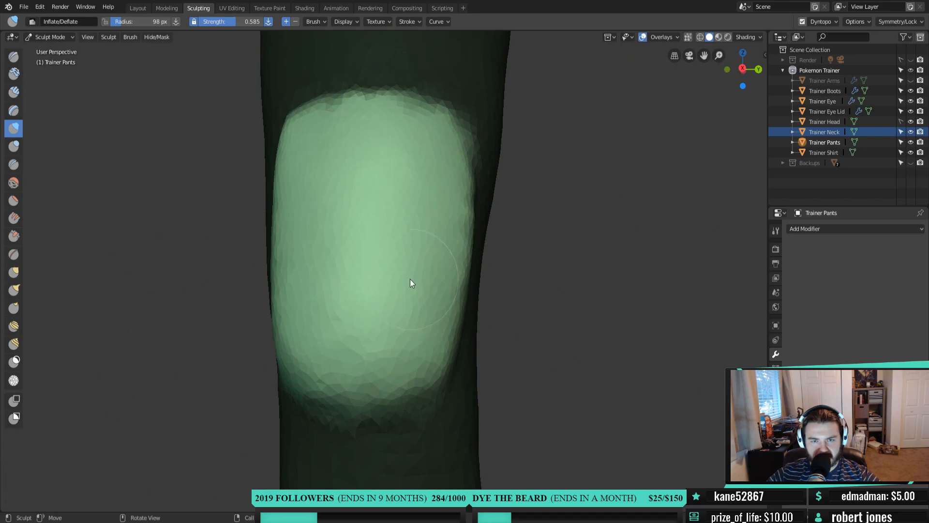
{"action": "scroll", "coordinate": [399, 269], "scroll_direction": "up", "scroll_amount": 3}
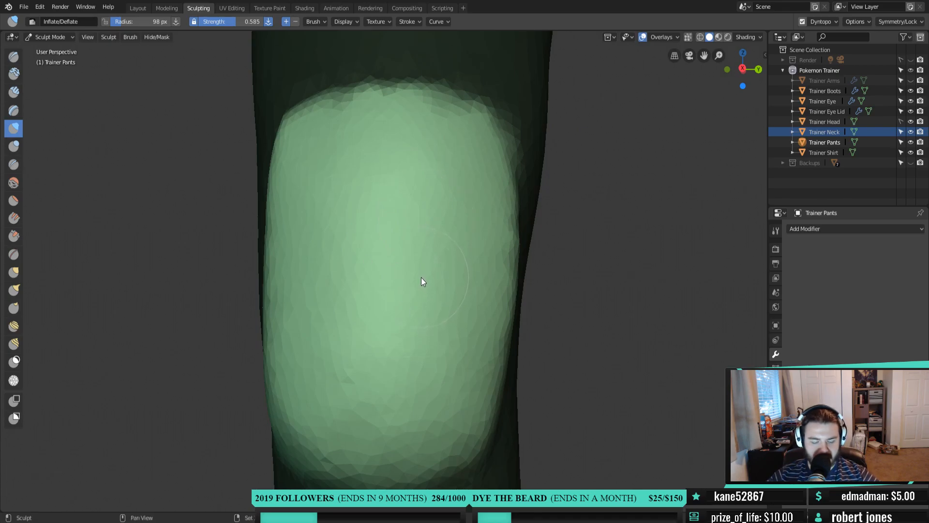
{"action": "key", "text": "ctrl+s"}
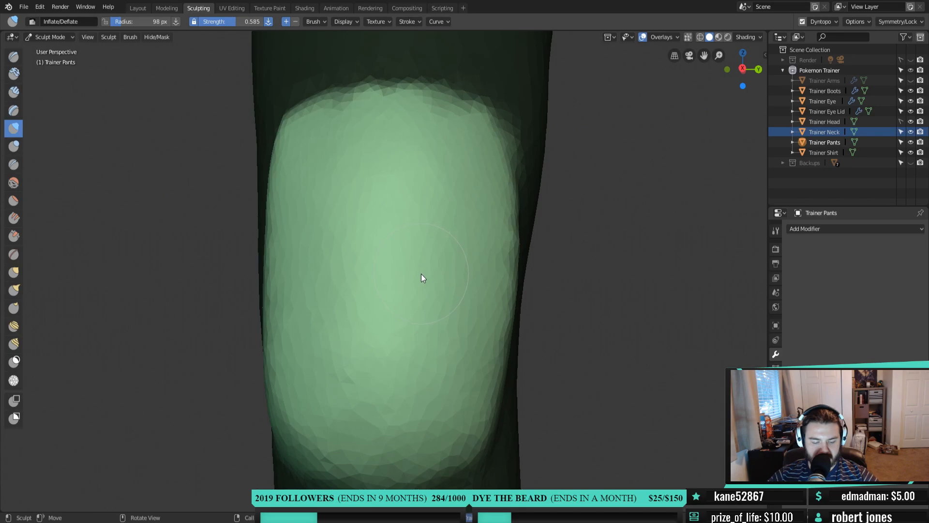
Try to carve a vertical groove down the middle of the pocket with the Crease brush at 74 px radius
{"action": "key", "text": "shift+c"}
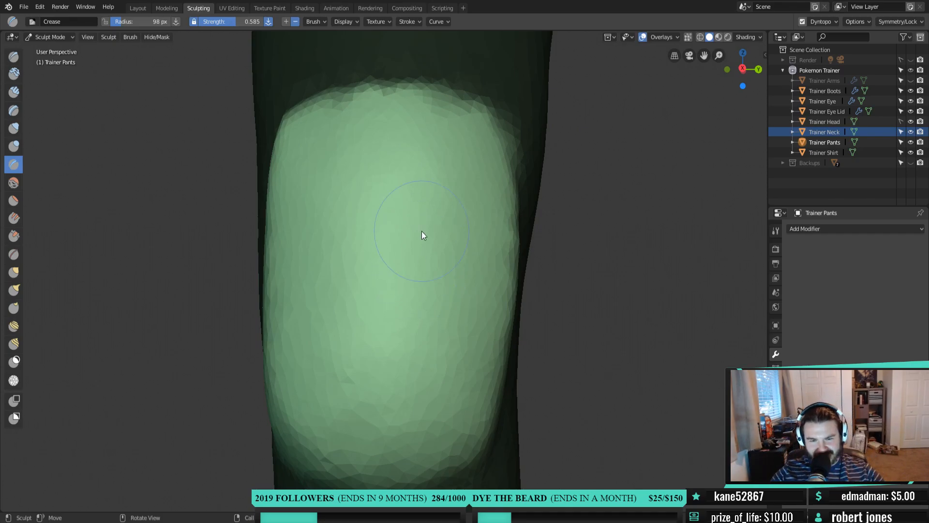
{"action": "scroll", "coordinate": [407, 271], "scroll_direction": "down", "scroll_amount": 3}
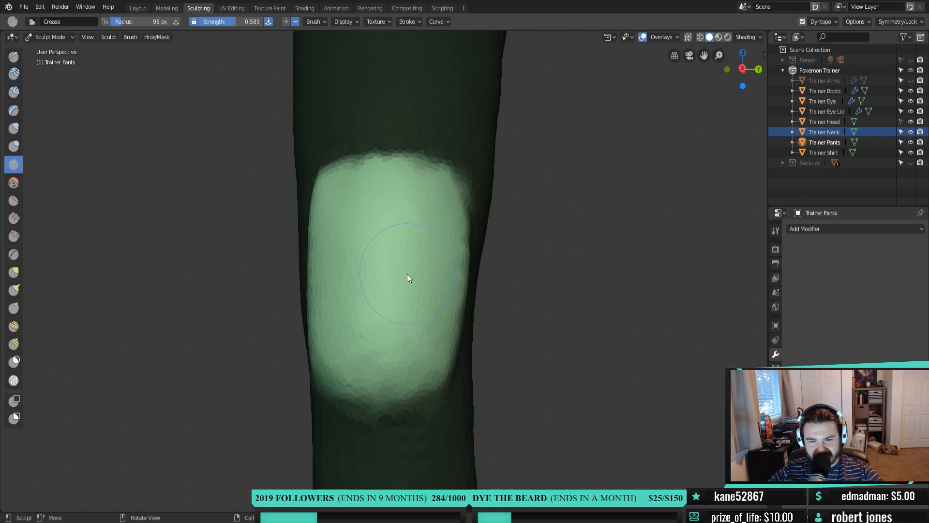
{"action": "scroll", "coordinate": [414, 275], "scroll_direction": "up", "scroll_amount": 4}
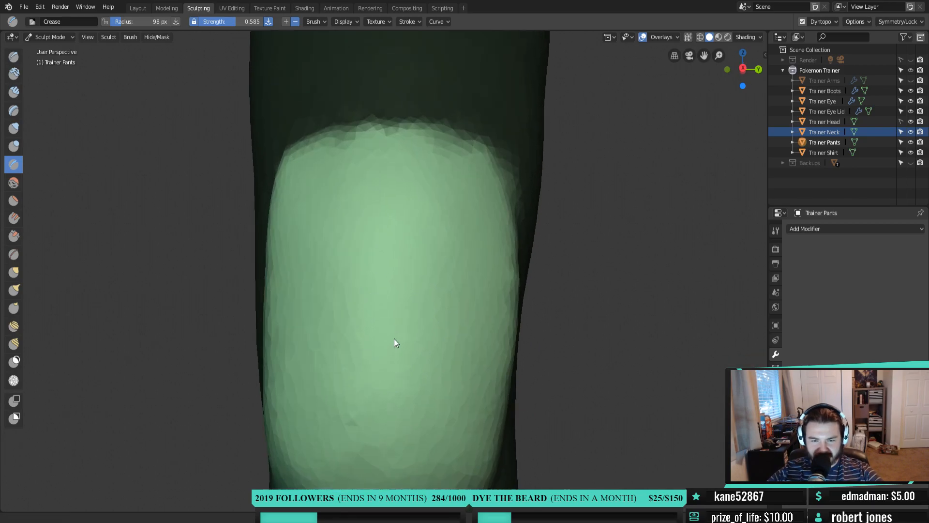
{"action": "middle_click_drag", "start_coordinate": [393, 338], "coordinate": [406, 268], "text": "shift"}
{"action": "key", "text": "f"}
{"action": "left_click", "coordinate": [385, 300]}
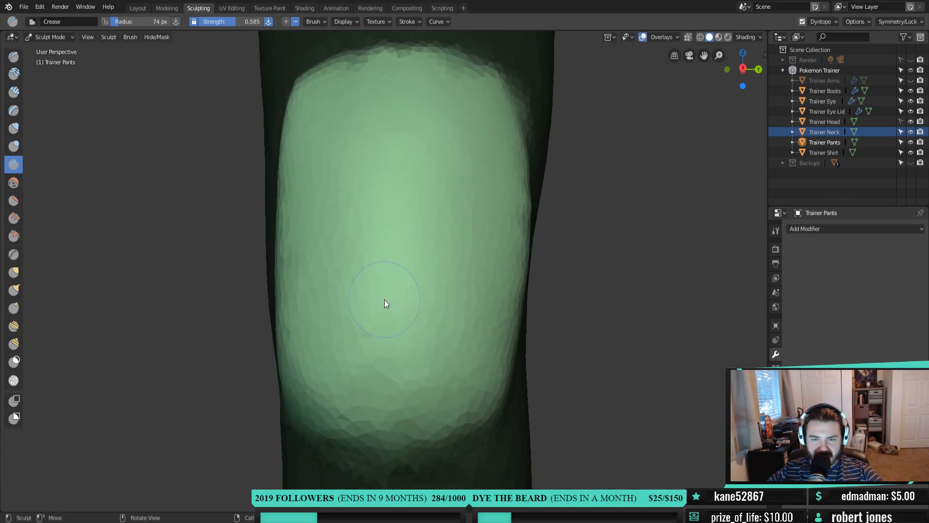
{"action": "left_click_drag", "start_coordinate": [386, 253], "coordinate": [387, 390]}
{"action": "mouse_move", "coordinate": [409, 304]}
{"action": "left_mouse_down"}
{"action": "mouse_move", "coordinate": [419, 387]}
{"action": "mouse_move", "coordinate": [411, 371]}
{"action": "mouse_move", "coordinate": [408, 390]}
{"action": "mouse_move", "coordinate": [393, 380]}
{"action": "mouse_move", "coordinate": [388, 357]}
{"action": "mouse_move", "coordinate": [398, 393]}
{"action": "left_mouse_up"}
{"action": "mouse_move", "coordinate": [415, 293]}
{"action": "left_mouse_down"}
{"action": "mouse_move", "coordinate": [410, 239]}
{"action": "mouse_move", "coordinate": [416, 251]}
{"action": "mouse_move", "coordinate": [400, 212]}
{"action": "mouse_move", "coordinate": [392, 224]}
{"action": "mouse_move", "coordinate": [411, 222]}
{"action": "mouse_move", "coordinate": [401, 355]}
{"action": "mouse_move", "coordinate": [388, 382]}
{"action": "mouse_move", "coordinate": [397, 356]}
{"action": "left_mouse_up"}
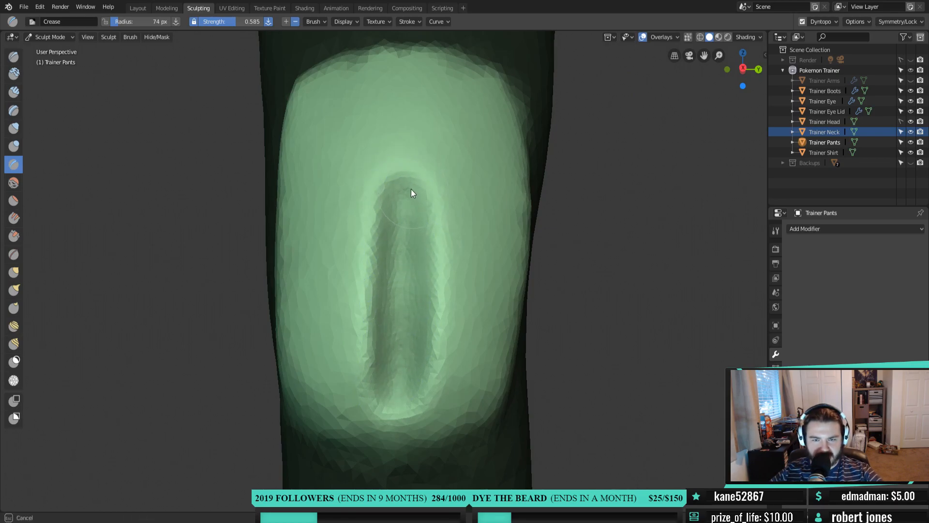
{"action": "left_click_drag", "start_coordinate": [395, 188], "coordinate": [373, 321]}
{"action": "mouse_move", "coordinate": [373, 321]}
{"action": "middle_mouse_down"}
{"action": "mouse_move", "coordinate": [375, 297]}
{"action": "mouse_move", "coordinate": [323, 290]}
{"action": "mouse_move", "coordinate": [366, 290]}
{"action": "mouse_move", "coordinate": [399, 324]}
{"action": "middle_mouse_up"}
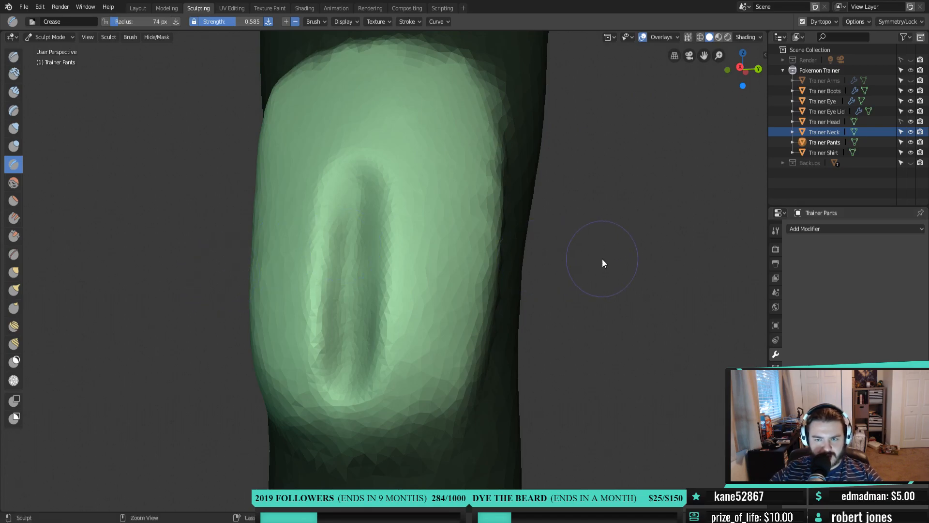
Undo all the groove strokes on the pocket's face and save the file
{"action": "key", "text": "ctrl+z"}
{"action": "key", "text": "ctrl+z"}
{"action": "key", "text": "ctrl+z"}
{"action": "key", "text": "ctrl+z"}
{"action": "key", "text": "ctrl+z"}
{"action": "key", "text": "ctrl+z"}
{"action": "key", "text": "ctrl+z"}
{"action": "key", "text": "ctrl+z"}
{"action": "key", "text": "ctrl+z"}
{"action": "key", "text": "ctrl+z"}
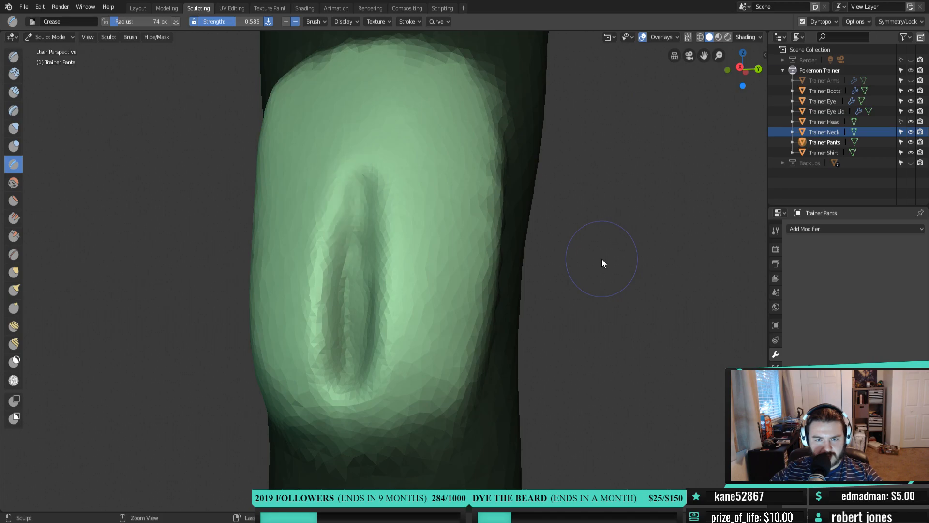
{"action": "key", "text": "ctrl+z"}
{"action": "key", "text": "ctrl+z"}
{"action": "key", "text": "ctrl+z"}
{"action": "key", "text": "ctrl+z"}
{"action": "key", "text": "ctrl+z"}
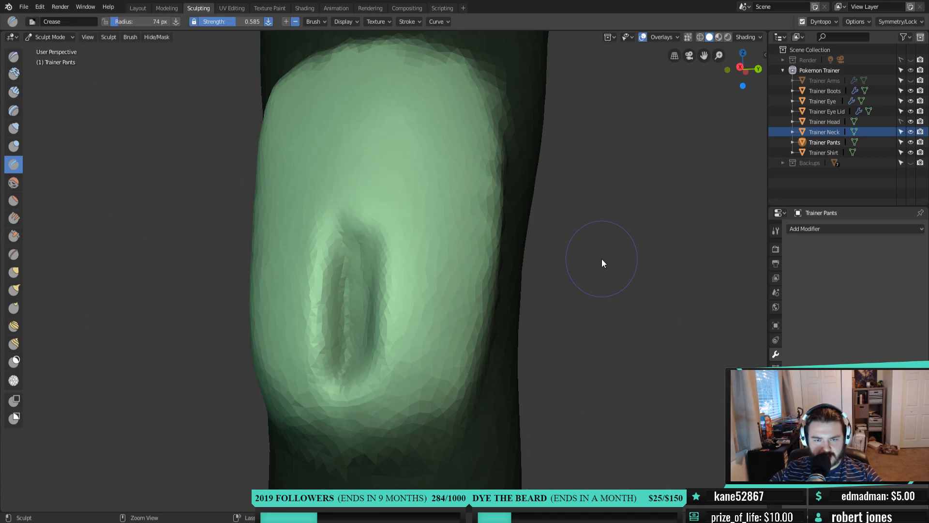
{"action": "key", "text": "ctrl+z"}
{"action": "key", "text": "ctrl+z"}
{"action": "key", "text": "ctrl+z"}
{"action": "key", "text": "ctrl+z"}
{"action": "key", "text": "ctrl+z"}
{"action": "key", "text": "ctrl+z"}
{"action": "key", "text": "ctrl+z"}
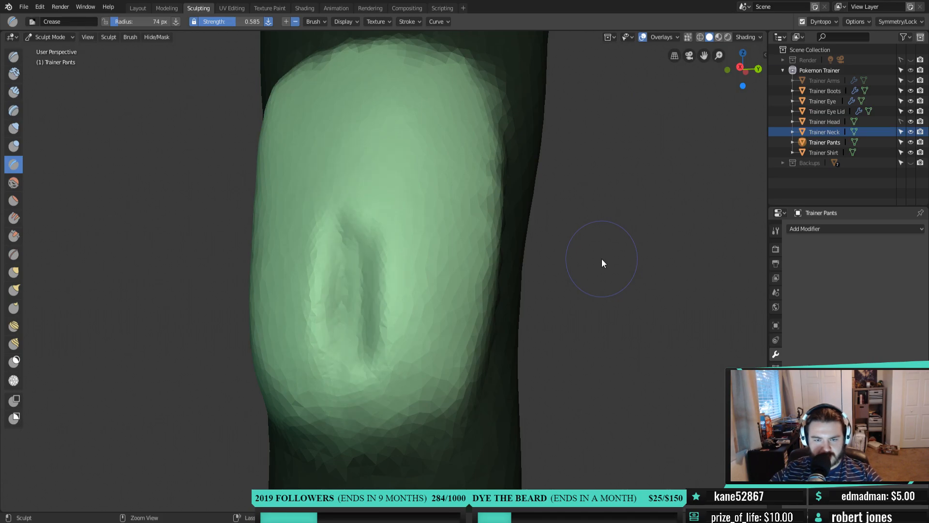
{"action": "key", "text": "ctrl+z"}
{"action": "key", "text": "ctrl+z"}
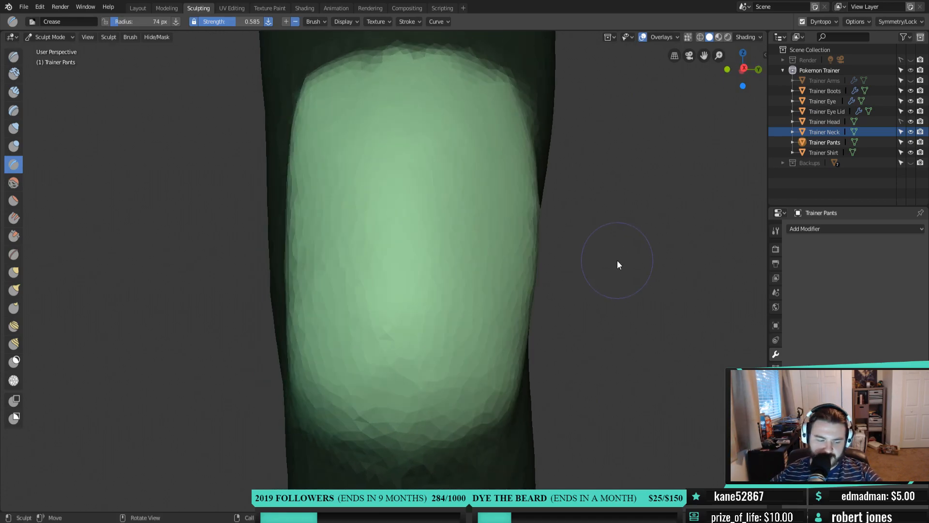
{"action": "key", "text": "ctrl+s"}
Raise a thin horizontal ridge across the pocket's upper part using the Draw brush at 24 px with straight-line strokes
{"action": "scroll", "coordinate": [608, 259], "scroll_direction": "down", "scroll_amount": 1}
{"action": "mouse_move", "coordinate": [584, 265]}
{"action": "middle_mouse_down", "text": "shift"}
{"action": "mouse_move", "coordinate": [572, 279]}
{"action": "mouse_move", "coordinate": [441, 290]}
{"action": "mouse_move", "coordinate": [532, 287]}
{"action": "mouse_move", "coordinate": [489, 302]}
{"action": "mouse_move", "coordinate": [508, 315]}
{"action": "middle_mouse_up", "text": "shift"}
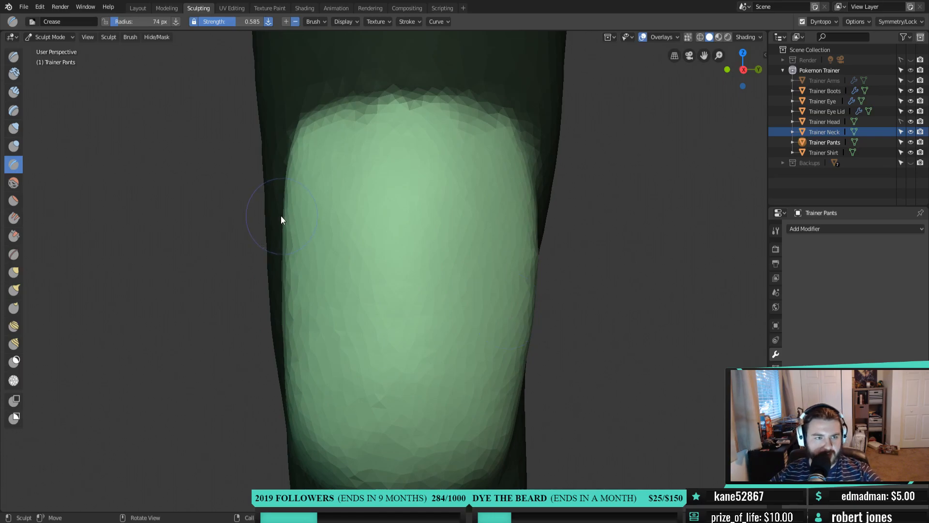
{"action": "key", "text": "x"}
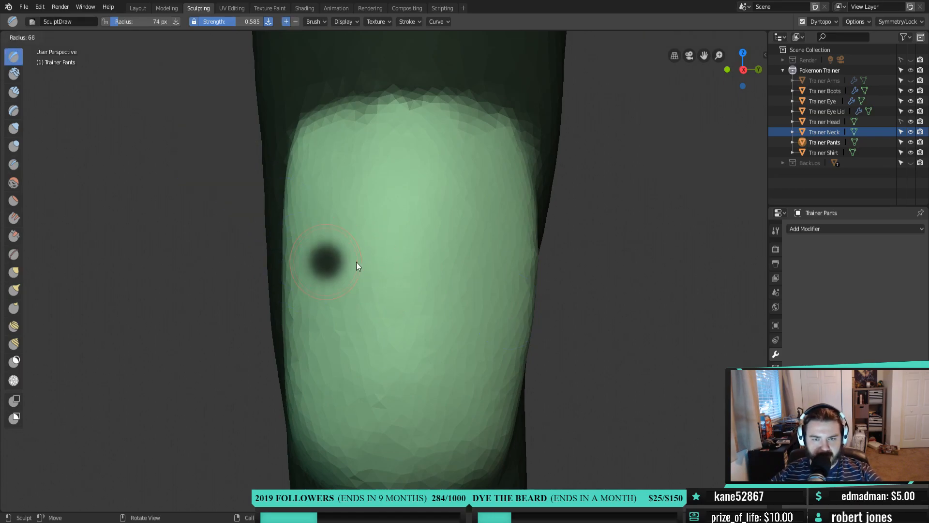
{"action": "left_click", "coordinate": [408, 21]}
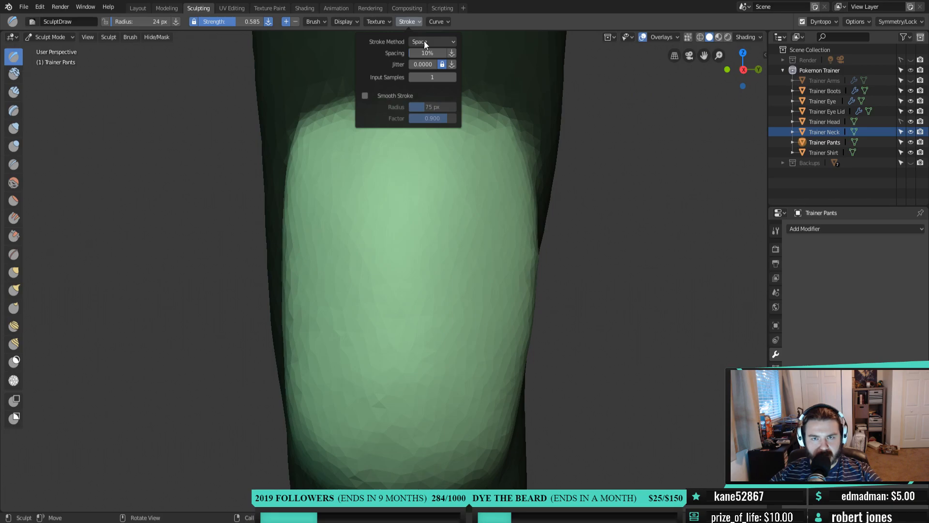
{"action": "left_click", "coordinate": [424, 40]}
{"action": "left_click", "coordinate": [421, 107]}
{"action": "left_click_drag", "start_coordinate": [290, 249], "coordinate": [526, 244]}
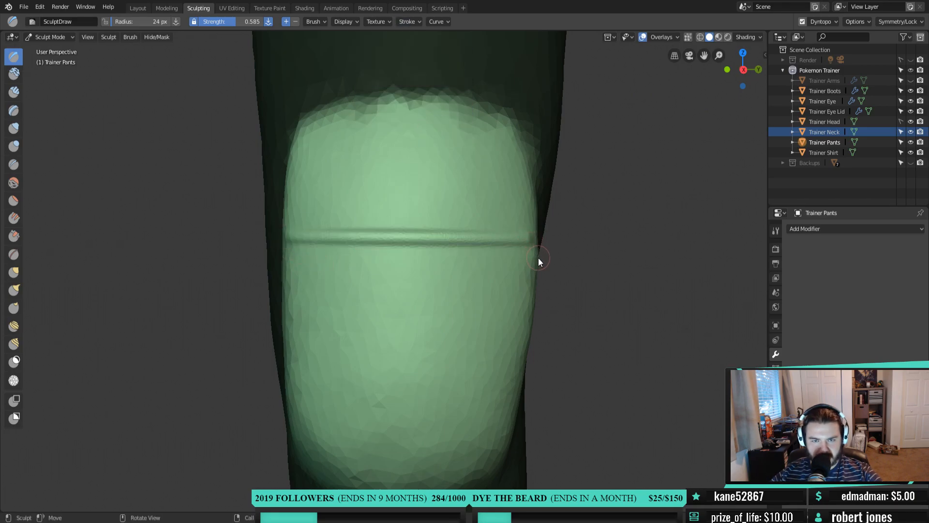
Draw short vertical ridges up the pocket's front and rear edges from the horizontal ridge to outline a flap
{"action": "left_click_drag", "start_coordinate": [527, 237], "coordinate": [529, 213]}
{"action": "left_click_drag", "start_coordinate": [526, 157], "coordinate": [529, 157]}
{"action": "left_click_drag", "start_coordinate": [287, 236], "coordinate": [289, 156]}
{"action": "mouse_move", "coordinate": [356, 217]}
{"action": "middle_mouse_down"}
{"action": "mouse_move", "coordinate": [419, 248]}
{"action": "mouse_move", "coordinate": [467, 237]}
{"action": "mouse_move", "coordinate": [423, 224]}
{"action": "mouse_move", "coordinate": [442, 233]}
{"action": "middle_mouse_up"}
{"action": "left_click_drag", "start_coordinate": [445, 221], "coordinate": [443, 141]}
{"action": "mouse_move", "coordinate": [452, 230]}
{"action": "middle_mouse_down"}
{"action": "mouse_move", "coordinate": [415, 222]}
{"action": "mouse_move", "coordinate": [362, 238]}
{"action": "middle_mouse_up"}
{"action": "left_click_drag", "start_coordinate": [386, 154], "coordinate": [364, 238]}
{"action": "middle_click_drag", "start_coordinate": [439, 248], "coordinate": [462, 274]}
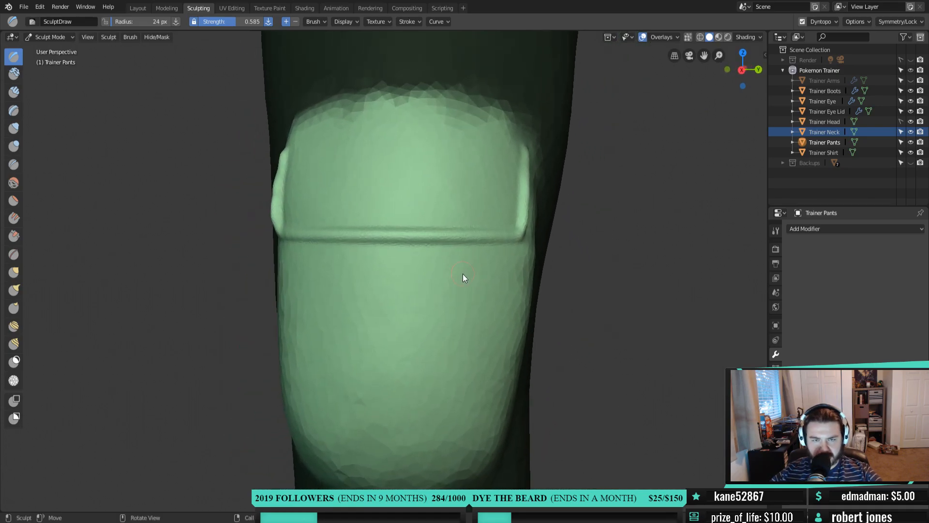
Raise the flap area inside the ridges with the Inflate/Deflate brush at 50 px radius
{"action": "key", "text": "i"}
{"action": "middle_click_drag", "start_coordinate": [377, 228], "coordinate": [394, 223]}
{"action": "key", "text": "f"}
{"action": "left_click", "coordinate": [406, 225]}
{"action": "mouse_move", "coordinate": [379, 164]}
{"action": "left_mouse_down"}
{"action": "mouse_move", "coordinate": [365, 229]}
{"action": "mouse_move", "coordinate": [359, 221]}
{"action": "mouse_move", "coordinate": [365, 239]}
{"action": "mouse_move", "coordinate": [455, 236]}
{"action": "mouse_move", "coordinate": [379, 193]}
{"action": "left_mouse_up"}
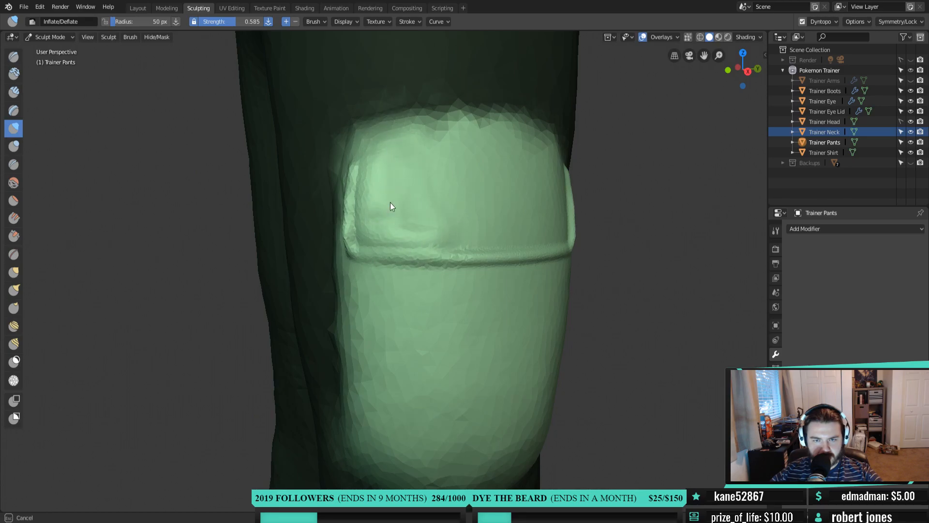
{"action": "mouse_move", "coordinate": [419, 154]}
{"action": "left_mouse_down"}
{"action": "mouse_move", "coordinate": [452, 138]}
{"action": "mouse_move", "coordinate": [464, 227]}
{"action": "mouse_move", "coordinate": [492, 235]}
{"action": "mouse_move", "coordinate": [508, 183]}
{"action": "left_mouse_up"}
{"action": "mouse_move", "coordinate": [491, 237]}
{"action": "left_mouse_down"}
{"action": "mouse_move", "coordinate": [416, 238]}
{"action": "mouse_move", "coordinate": [507, 251]}
{"action": "left_mouse_up"}
{"action": "middle_click_drag", "start_coordinate": [508, 251], "coordinate": [468, 243]}
{"action": "mouse_move", "coordinate": [386, 225]}
{"action": "left_mouse_down"}
{"action": "mouse_move", "coordinate": [391, 214]}
{"action": "mouse_move", "coordinate": [501, 222]}
{"action": "mouse_move", "coordinate": [512, 137]}
{"action": "mouse_move", "coordinate": [481, 129]}
{"action": "mouse_move", "coordinate": [446, 180]}
{"action": "mouse_move", "coordinate": [461, 123]}
{"action": "mouse_move", "coordinate": [470, 175]}
{"action": "mouse_move", "coordinate": [504, 213]}
{"action": "mouse_move", "coordinate": [500, 179]}
{"action": "mouse_move", "coordinate": [476, 161]}
{"action": "mouse_move", "coordinate": [432, 226]}
{"action": "mouse_move", "coordinate": [421, 120]}
{"action": "mouse_move", "coordinate": [364, 215]}
{"action": "mouse_move", "coordinate": [351, 128]}
{"action": "mouse_move", "coordinate": [314, 231]}
{"action": "left_mouse_up"}
Flatten the flap's face and its front and rear edges with the Flatten/Contrast brush at 50 px
{"action": "key", "text": "shift+t"}
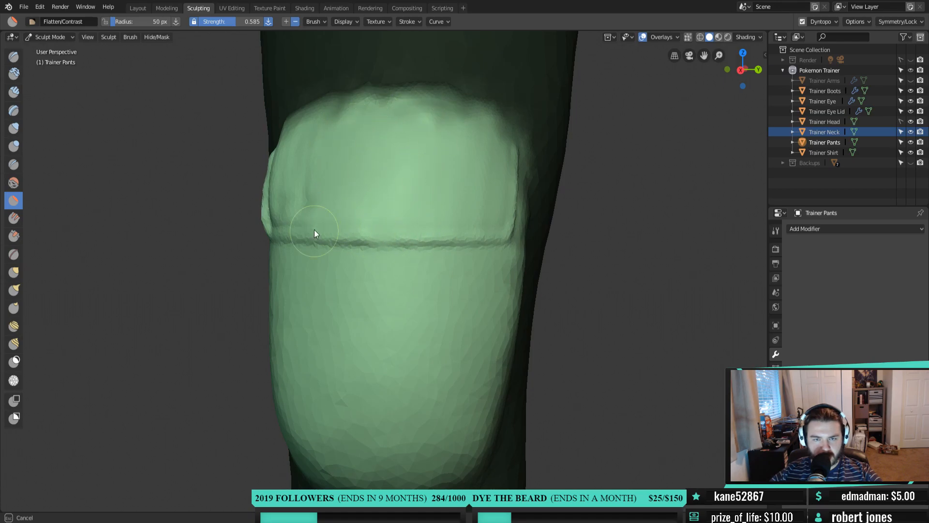
{"action": "middle_click_drag", "start_coordinate": [301, 201], "coordinate": [446, 278]}
{"action": "mouse_move", "coordinate": [423, 280]}
{"action": "left_mouse_down"}
{"action": "mouse_move", "coordinate": [399, 202]}
{"action": "mouse_move", "coordinate": [369, 262]}
{"action": "mouse_move", "coordinate": [366, 234]}
{"action": "mouse_move", "coordinate": [387, 177]}
{"action": "mouse_move", "coordinate": [404, 234]}
{"action": "mouse_move", "coordinate": [398, 162]}
{"action": "left_mouse_up"}
{"action": "middle_click_drag", "start_coordinate": [591, 170], "coordinate": [504, 170]}
{"action": "left_click_drag", "start_coordinate": [418, 144], "coordinate": [428, 149]}
{"action": "left_click_drag", "start_coordinate": [469, 188], "coordinate": [456, 231]}
{"action": "mouse_move", "coordinate": [369, 286]}
{"action": "middle_mouse_down"}
{"action": "mouse_move", "coordinate": [415, 249]}
{"action": "mouse_move", "coordinate": [424, 207]}
{"action": "mouse_move", "coordinate": [409, 216]}
{"action": "mouse_move", "coordinate": [468, 202]}
{"action": "mouse_move", "coordinate": [461, 181]}
{"action": "mouse_move", "coordinate": [408, 219]}
{"action": "mouse_move", "coordinate": [397, 247]}
{"action": "middle_mouse_up"}
Carve a crease down the flap's front edge and along the front half of its lower edge with the Crease brush at 50 px
{"action": "key", "text": "shift+c"}
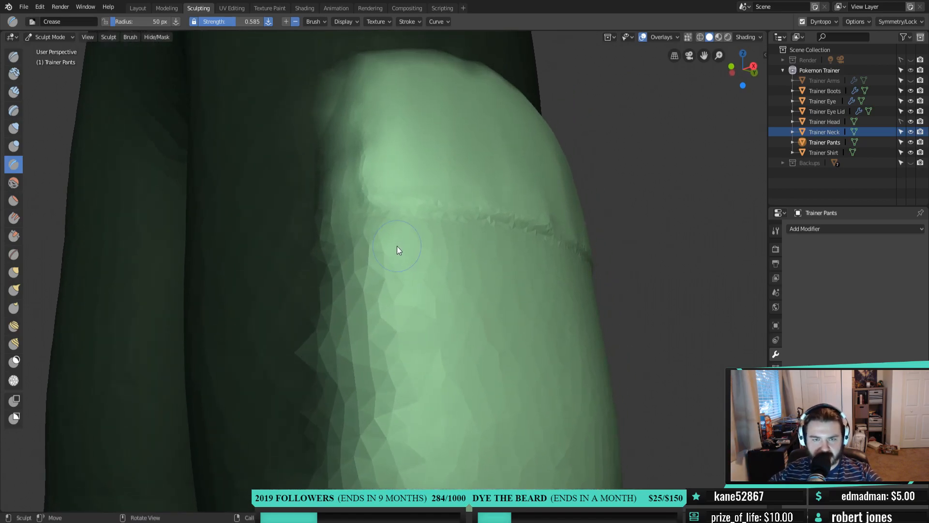
{"action": "mouse_move", "coordinate": [348, 100]}
{"action": "left_mouse_down"}
{"action": "mouse_move", "coordinate": [367, 219]}
{"action": "mouse_move", "coordinate": [387, 222]}
{"action": "mouse_move", "coordinate": [381, 212]}
{"action": "mouse_move", "coordinate": [447, 222]}
{"action": "left_mouse_up"}
{"action": "middle_click_drag", "start_coordinate": [445, 235], "coordinate": [383, 222]}
{"action": "mouse_move", "coordinate": [338, 226]}
{"action": "left_mouse_down"}
{"action": "mouse_move", "coordinate": [428, 226]}
{"action": "mouse_move", "coordinate": [332, 241]}
{"action": "mouse_move", "coordinate": [486, 239]}
{"action": "mouse_move", "coordinate": [462, 239]}
{"action": "left_mouse_up"}
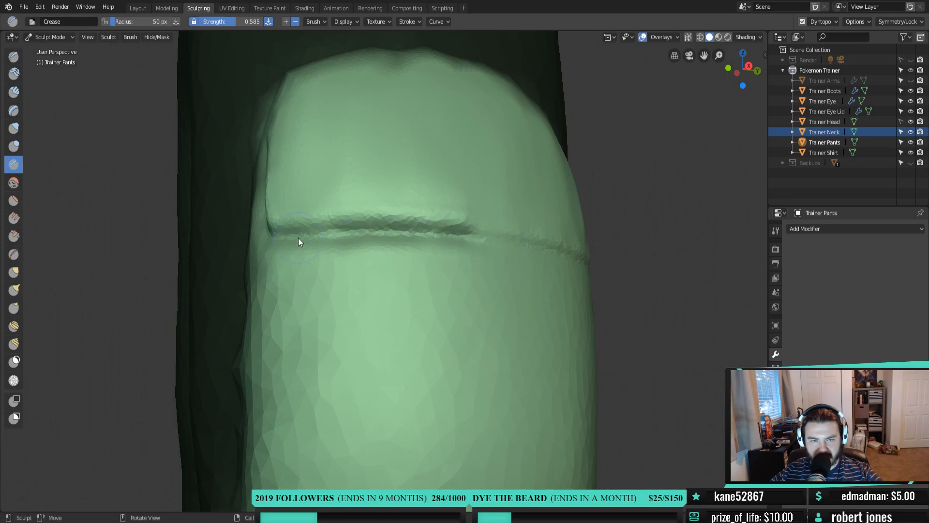
Sharpen the crease around the flap's front lower corner, smooth the surface beside it, and deepen the groove below the flap
{"action": "middle_click_drag", "start_coordinate": [299, 241], "coordinate": [373, 244]}
{"action": "left_click_drag", "start_coordinate": [431, 202], "coordinate": [429, 227]}
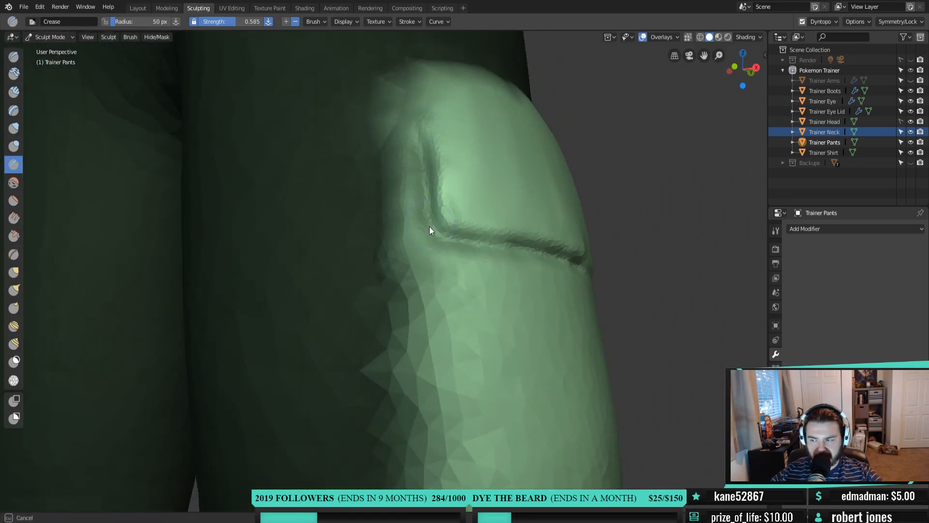
{"action": "mouse_move", "coordinate": [420, 162]}
{"action": "left_mouse_down"}
{"action": "mouse_move", "coordinate": [425, 240]}
{"action": "mouse_move", "coordinate": [438, 234]}
{"action": "left_mouse_up"}
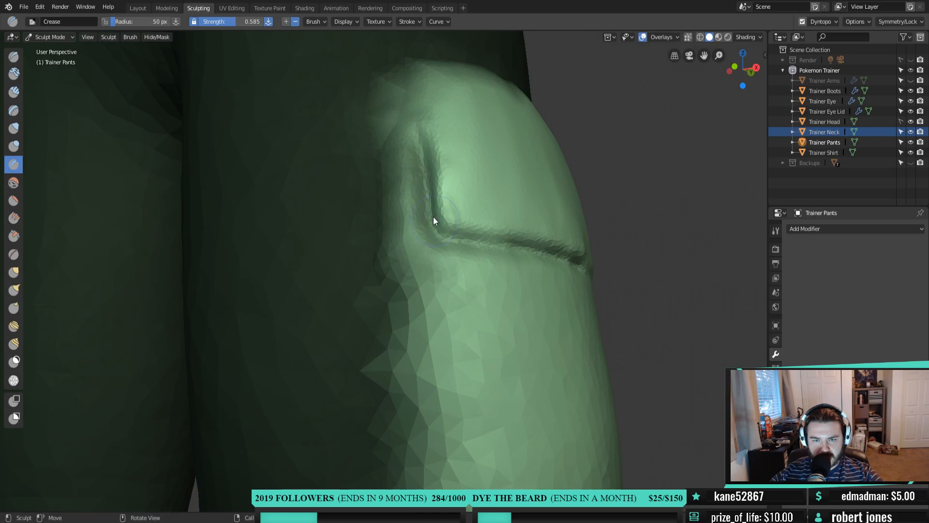
{"action": "left_click_drag", "start_coordinate": [410, 137], "coordinate": [410, 253]}
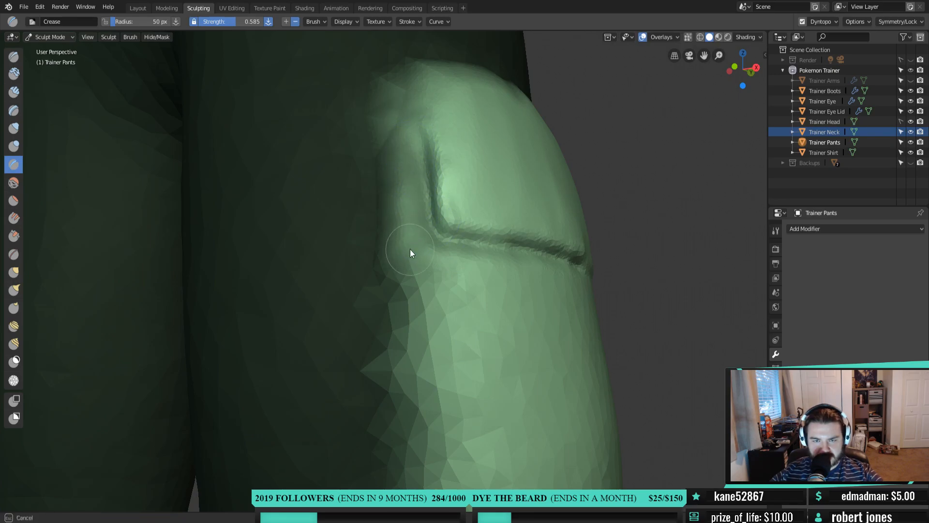
{"action": "left_click_drag", "start_coordinate": [423, 189], "coordinate": [434, 228]}
{"action": "left_click_drag", "start_coordinate": [425, 186], "coordinate": [431, 222]}
{"action": "middle_click_drag", "start_coordinate": [481, 249], "coordinate": [414, 255]}
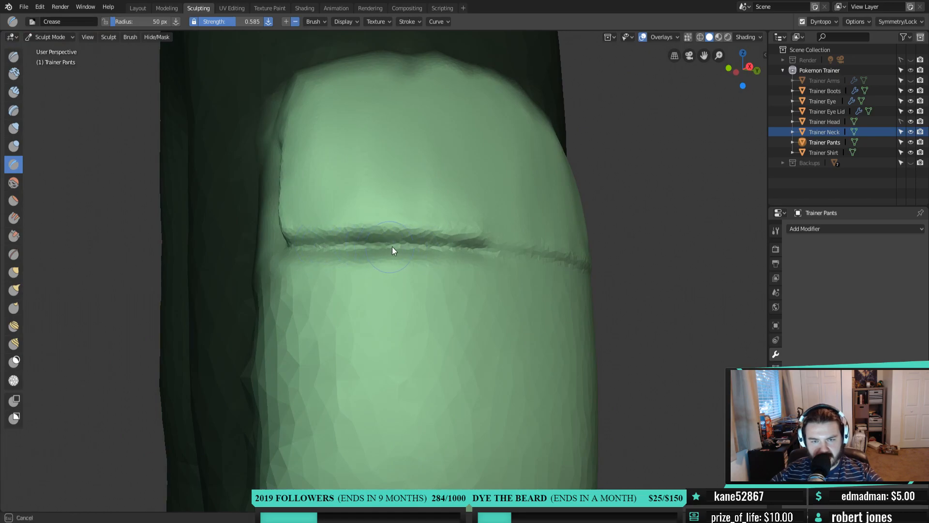
{"action": "middle_click_drag", "start_coordinate": [492, 248], "coordinate": [416, 248]}
{"action": "mouse_move", "coordinate": [296, 239]}
{"action": "left_mouse_down"}
{"action": "mouse_move", "coordinate": [350, 245]}
{"action": "mouse_move", "coordinate": [298, 249]}
{"action": "mouse_move", "coordinate": [441, 247]}
{"action": "left_mouse_up"}
Continue the crease along the flap's rear edge and around the rear corner to join the groove beneath the flap
{"action": "mouse_move", "coordinate": [461, 250]}
{"action": "middle_mouse_down"}
{"action": "mouse_move", "coordinate": [415, 247]}
{"action": "mouse_move", "coordinate": [404, 141]}
{"action": "middle_mouse_up"}
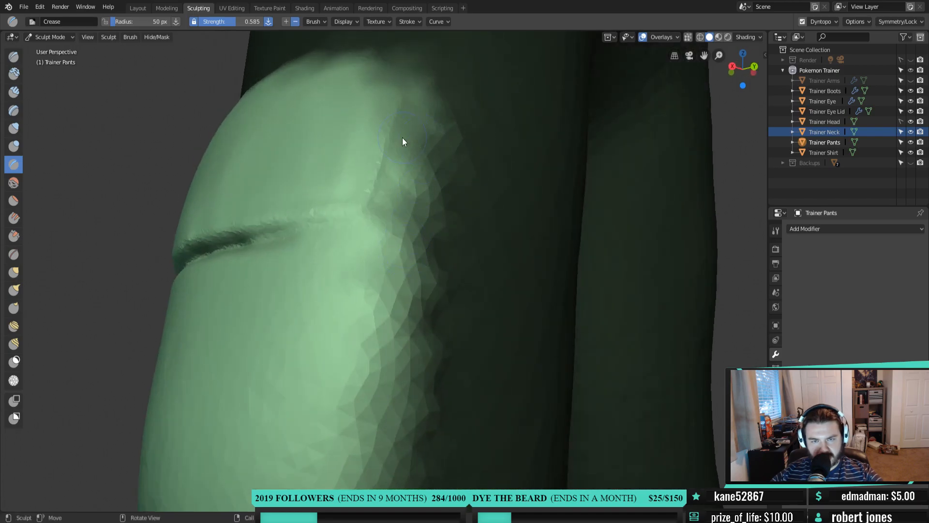
{"action": "mouse_move", "coordinate": [404, 144]}
{"action": "left_mouse_down"}
{"action": "mouse_move", "coordinate": [414, 104]}
{"action": "mouse_move", "coordinate": [371, 216]}
{"action": "left_mouse_up"}
{"action": "mouse_move", "coordinate": [390, 184]}
{"action": "left_mouse_down"}
{"action": "mouse_move", "coordinate": [300, 234]}
{"action": "mouse_move", "coordinate": [239, 241]}
{"action": "mouse_move", "coordinate": [364, 229]}
{"action": "left_mouse_up"}
{"action": "middle_click_drag", "start_coordinate": [370, 228], "coordinate": [402, 219]}
{"action": "left_click_drag", "start_coordinate": [402, 219], "coordinate": [356, 231]}
{"action": "mouse_move", "coordinate": [410, 188]}
{"action": "left_mouse_down"}
{"action": "mouse_move", "coordinate": [396, 213]}
{"action": "mouse_move", "coordinate": [415, 187]}
{"action": "mouse_move", "coordinate": [413, 199]}
{"action": "left_mouse_up"}
{"action": "middle_click_drag", "start_coordinate": [413, 199], "coordinate": [417, 214]}
{"action": "mouse_move", "coordinate": [440, 166]}
{"action": "left_mouse_down"}
{"action": "mouse_move", "coordinate": [441, 141]}
{"action": "mouse_move", "coordinate": [437, 224]}
{"action": "mouse_move", "coordinate": [454, 197]}
{"action": "mouse_move", "coordinate": [445, 224]}
{"action": "mouse_move", "coordinate": [401, 269]}
{"action": "mouse_move", "coordinate": [399, 288]}
{"action": "mouse_move", "coordinate": [446, 281]}
{"action": "mouse_move", "coordinate": [292, 292]}
{"action": "mouse_move", "coordinate": [306, 286]}
{"action": "mouse_move", "coordinate": [317, 300]}
{"action": "left_mouse_up"}
{"action": "middle_click_drag", "start_coordinate": [319, 303], "coordinate": [349, 306]}
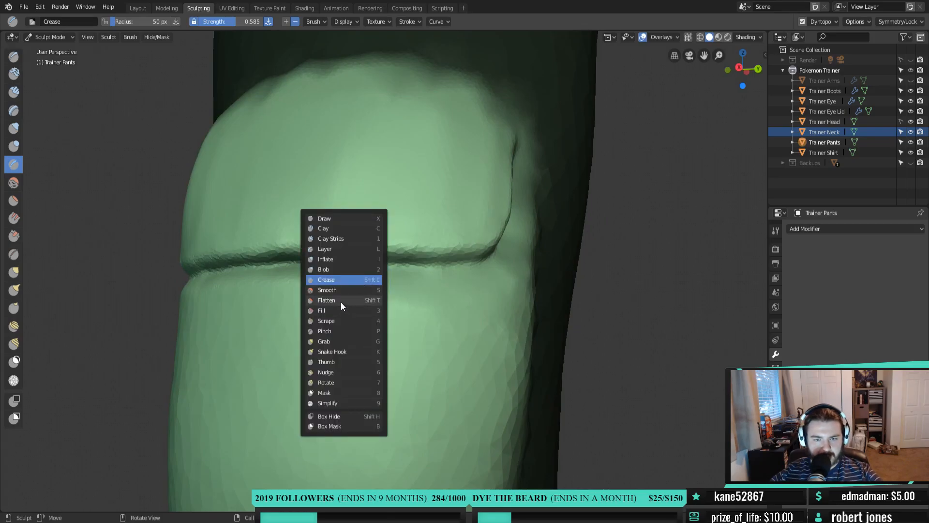
Mask the whole pocket flap from front to rear edge with the Mask brush at 77 px radius
{"action": "left_click", "coordinate": [340, 320]}
{"action": "key", "text": "f"}
{"action": "left_click", "coordinate": [378, 307]}
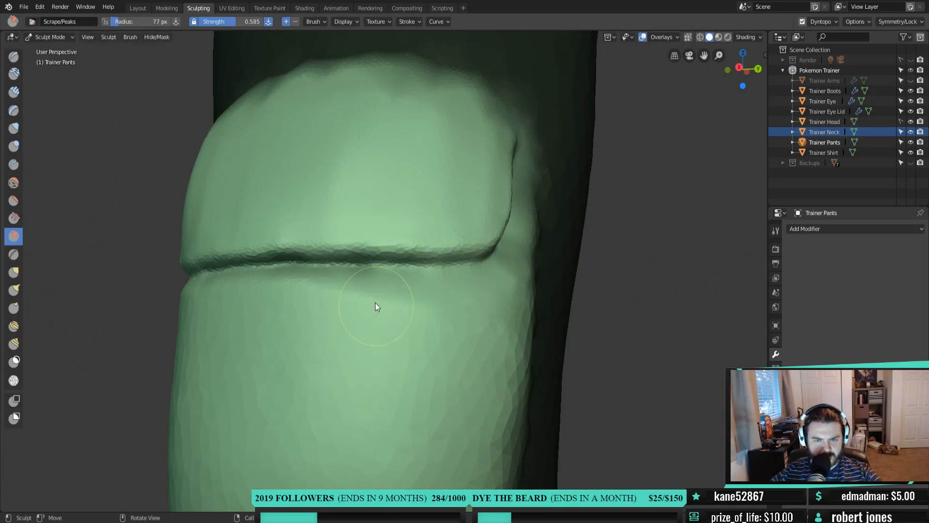
{"action": "key", "text": "m"}
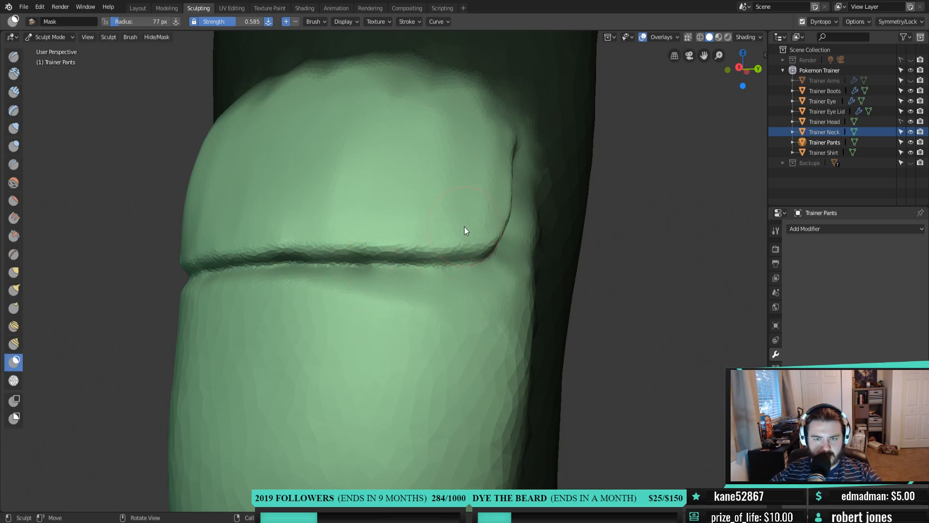
{"action": "mouse_move", "coordinate": [477, 244]}
{"action": "left_mouse_down"}
{"action": "mouse_move", "coordinate": [500, 199]}
{"action": "mouse_move", "coordinate": [507, 127]}
{"action": "mouse_move", "coordinate": [482, 114]}
{"action": "mouse_move", "coordinate": [426, 166]}
{"action": "mouse_move", "coordinate": [386, 265]}
{"action": "mouse_move", "coordinate": [326, 103]}
{"action": "mouse_move", "coordinate": [291, 97]}
{"action": "mouse_move", "coordinate": [245, 108]}
{"action": "mouse_move", "coordinate": [414, 89]}
{"action": "mouse_move", "coordinate": [442, 121]}
{"action": "mouse_move", "coordinate": [283, 235]}
{"action": "mouse_move", "coordinate": [360, 239]}
{"action": "left_mouse_up"}
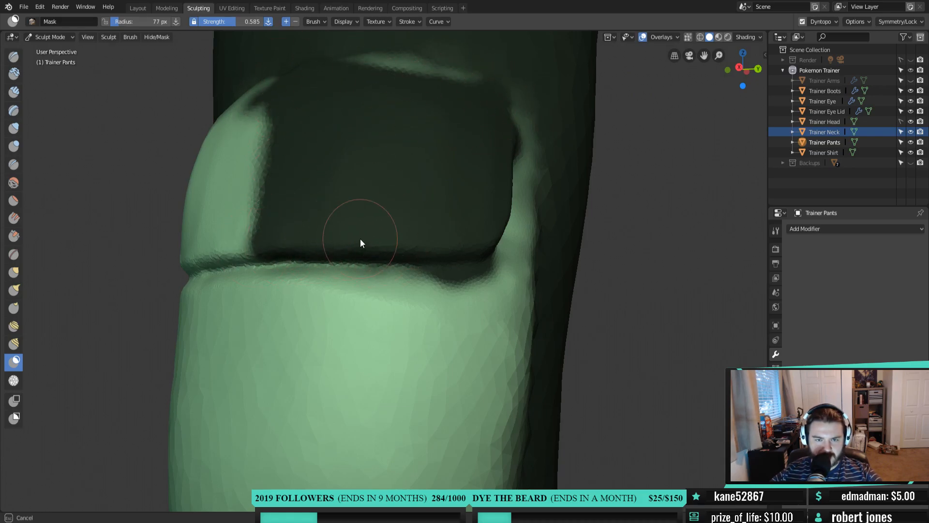
{"action": "middle_click_drag", "start_coordinate": [360, 239], "coordinate": [380, 237]}
{"action": "mouse_move", "coordinate": [379, 237]}
{"action": "left_mouse_down"}
{"action": "mouse_move", "coordinate": [264, 221]}
{"action": "mouse_move", "coordinate": [316, 194]}
{"action": "mouse_move", "coordinate": [356, 118]}
{"action": "mouse_move", "coordinate": [394, 83]}
{"action": "mouse_move", "coordinate": [334, 91]}
{"action": "mouse_move", "coordinate": [248, 173]}
{"action": "mouse_move", "coordinate": [247, 114]}
{"action": "mouse_move", "coordinate": [271, 181]}
{"action": "left_mouse_up"}
{"action": "middle_click_drag", "start_coordinate": [271, 181], "coordinate": [366, 127]}
{"action": "mouse_move", "coordinate": [366, 127]}
{"action": "left_mouse_down"}
{"action": "mouse_move", "coordinate": [392, 89]}
{"action": "mouse_move", "coordinate": [362, 137]}
{"action": "mouse_move", "coordinate": [431, 213]}
{"action": "mouse_move", "coordinate": [446, 203]}
{"action": "left_mouse_up"}
{"action": "middle_click_drag", "start_coordinate": [445, 203], "coordinate": [402, 255]}
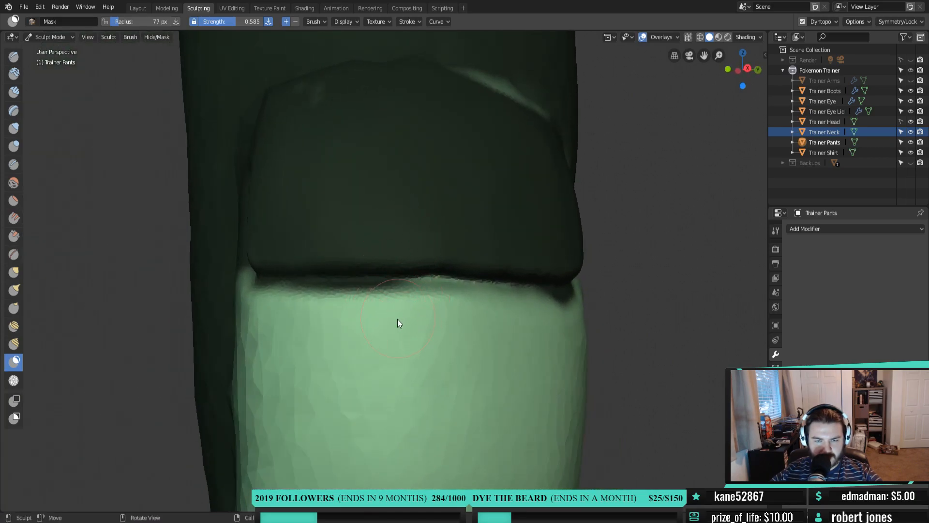
Clean up the mask border along the flap's lower edge, set the Mask strength to 0.787, and open the brush choices
{"action": "mouse_move", "coordinate": [397, 318]}
{"action": "middle_mouse_down"}
{"action": "mouse_move", "coordinate": [399, 338]}
{"action": "mouse_move", "coordinate": [365, 298]}
{"action": "middle_mouse_up"}
{"action": "mouse_move", "coordinate": [224, 280]}
{"action": "left_mouse_down"}
{"action": "mouse_move", "coordinate": [358, 296]}
{"action": "mouse_move", "coordinate": [270, 291]}
{"action": "mouse_move", "coordinate": [442, 291]}
{"action": "mouse_move", "coordinate": [333, 284]}
{"action": "mouse_move", "coordinate": [442, 280]}
{"action": "mouse_move", "coordinate": [400, 287]}
{"action": "mouse_move", "coordinate": [422, 286]}
{"action": "mouse_move", "coordinate": [391, 278]}
{"action": "mouse_move", "coordinate": [457, 289]}
{"action": "mouse_move", "coordinate": [408, 299]}
{"action": "mouse_move", "coordinate": [556, 280]}
{"action": "mouse_move", "coordinate": [546, 304]}
{"action": "mouse_move", "coordinate": [435, 297]}
{"action": "left_mouse_up"}
{"action": "key", "text": "shift+f"}
{"action": "left_click", "coordinate": [384, 285]}
{"action": "key", "text": "shift+space"}
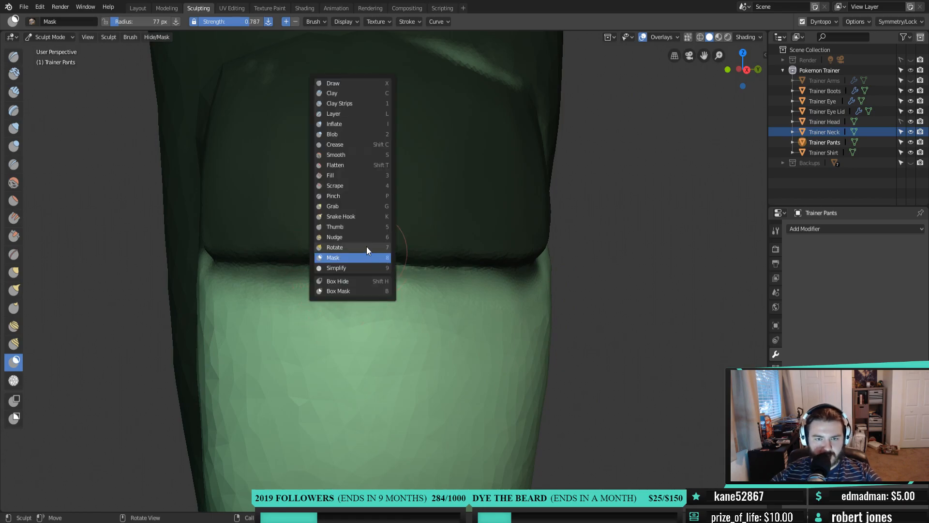
Even out the unmasked pocket body just below the flap with the Scrape brush
{"action": "left_click", "coordinate": [352, 186]}
{"action": "mouse_move", "coordinate": [219, 279]}
{"action": "left_mouse_down"}
{"action": "mouse_move", "coordinate": [222, 321]}
{"action": "mouse_move", "coordinate": [232, 299]}
{"action": "left_mouse_up"}
{"action": "mouse_move", "coordinate": [278, 359]}
{"action": "left_mouse_down"}
{"action": "mouse_move", "coordinate": [320, 377]}
{"action": "mouse_move", "coordinate": [381, 242]}
{"action": "mouse_move", "coordinate": [422, 352]}
{"action": "mouse_move", "coordinate": [428, 414]}
{"action": "mouse_move", "coordinate": [399, 333]}
{"action": "mouse_move", "coordinate": [362, 335]}
{"action": "mouse_move", "coordinate": [382, 324]}
{"action": "left_mouse_up"}
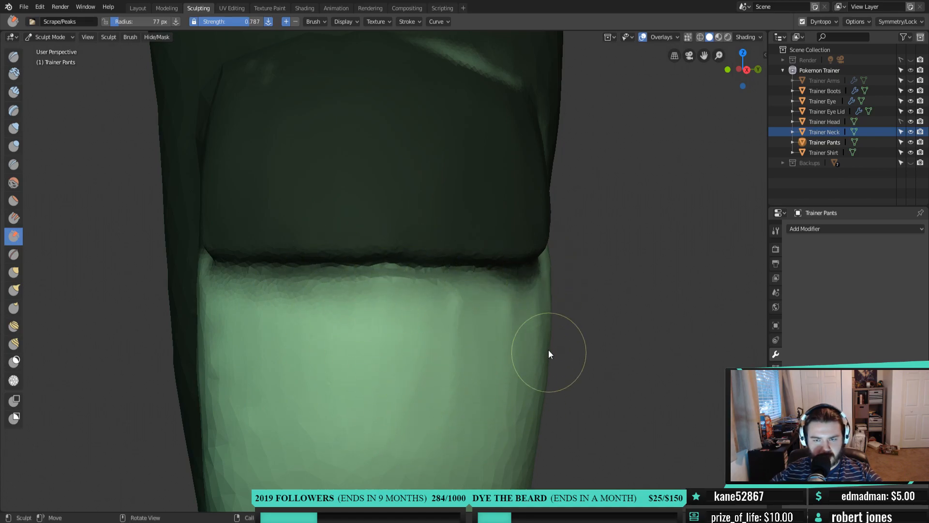
{"action": "middle_click_drag", "start_coordinate": [535, 304], "coordinate": [471, 280]}
{"action": "mouse_move", "coordinate": [472, 280]}
{"action": "left_mouse_down"}
{"action": "mouse_move", "coordinate": [475, 326]}
{"action": "mouse_move", "coordinate": [485, 195]}
{"action": "mouse_move", "coordinate": [448, 386]}
{"action": "mouse_move", "coordinate": [419, 397]}
{"action": "mouse_move", "coordinate": [493, 131]}
{"action": "mouse_move", "coordinate": [425, 249]}
{"action": "mouse_move", "coordinate": [300, 369]}
{"action": "mouse_move", "coordinate": [280, 257]}
{"action": "mouse_move", "coordinate": [211, 376]}
{"action": "mouse_move", "coordinate": [174, 266]}
{"action": "mouse_move", "coordinate": [172, 404]}
{"action": "mouse_move", "coordinate": [194, 454]}
{"action": "mouse_move", "coordinate": [213, 439]}
{"action": "left_mouse_up"}
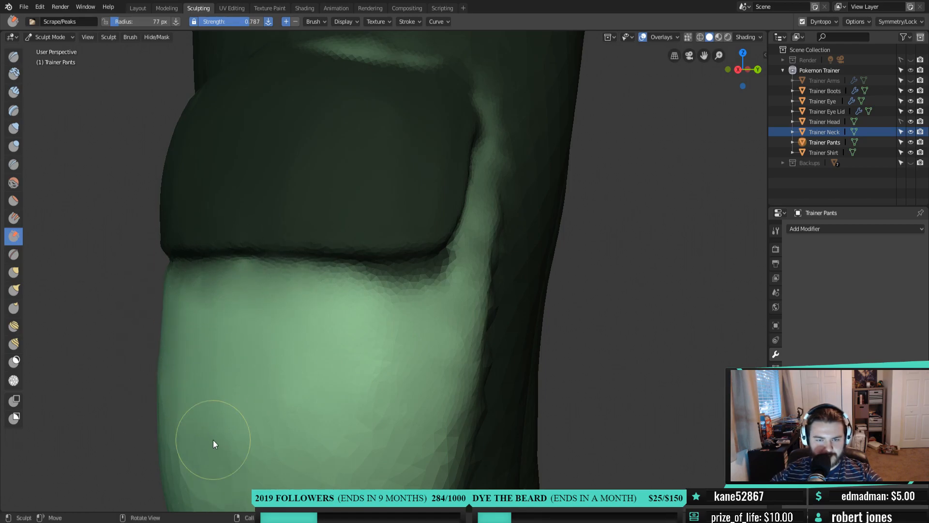
Clear the sculpt mask from the pants and view the pocket from the front of the leg
{"action": "scroll", "coordinate": [224, 430], "scroll_direction": "down", "scroll_amount": 4}
{"action": "mouse_move", "coordinate": [248, 387]}
{"action": "middle_mouse_down"}
{"action": "mouse_move", "coordinate": [379, 384]}
{"action": "mouse_move", "coordinate": [203, 399]}
{"action": "mouse_move", "coordinate": [248, 391]}
{"action": "middle_mouse_up"}
{"action": "scroll", "coordinate": [275, 395], "scroll_direction": "up", "scroll_amount": 1}
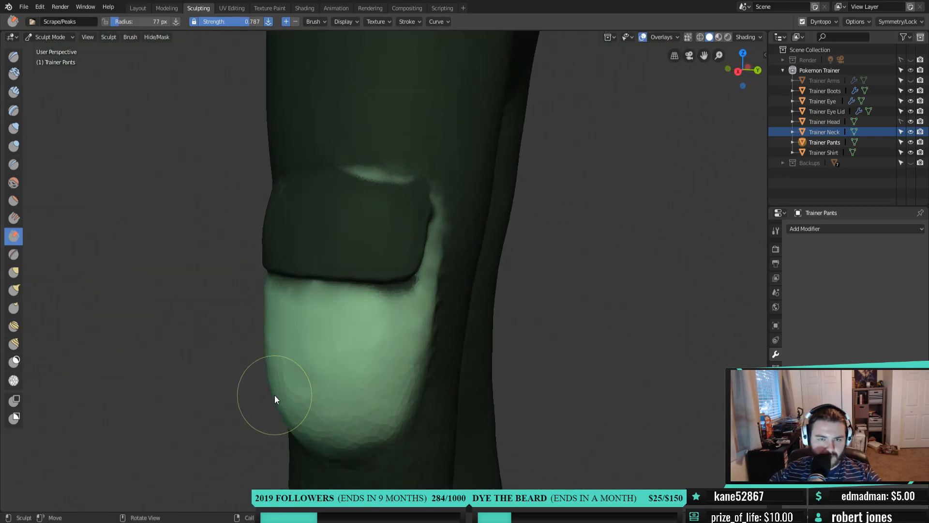
{"action": "middle_click_drag", "start_coordinate": [275, 395], "coordinate": [348, 399]}
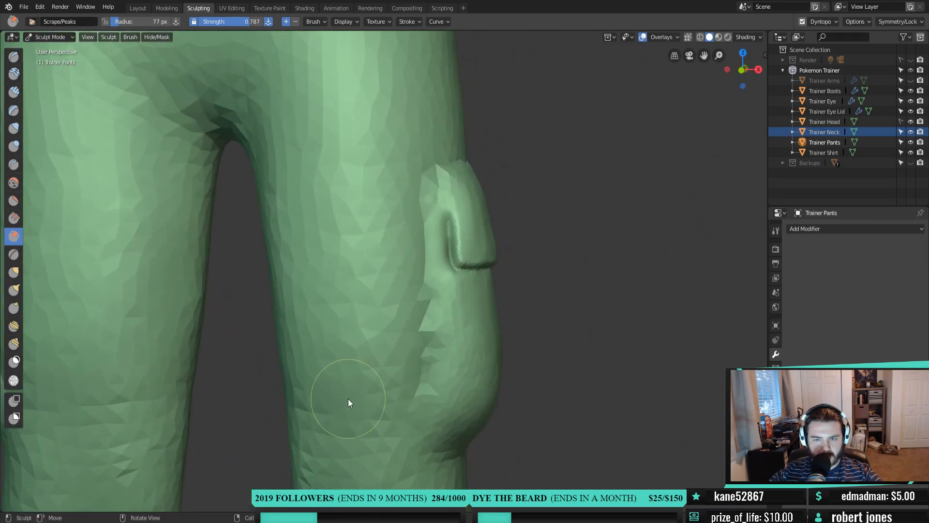
Examine the shape of the cargo pocket and its flap from the side, below and behind
{"action": "scroll", "coordinate": [348, 399], "scroll_direction": "down", "scroll_amount": 5}
{"action": "middle_click_drag", "start_coordinate": [532, 379], "coordinate": [404, 397]}
{"action": "scroll", "coordinate": [399, 397], "scroll_direction": "up", "scroll_amount": 6}
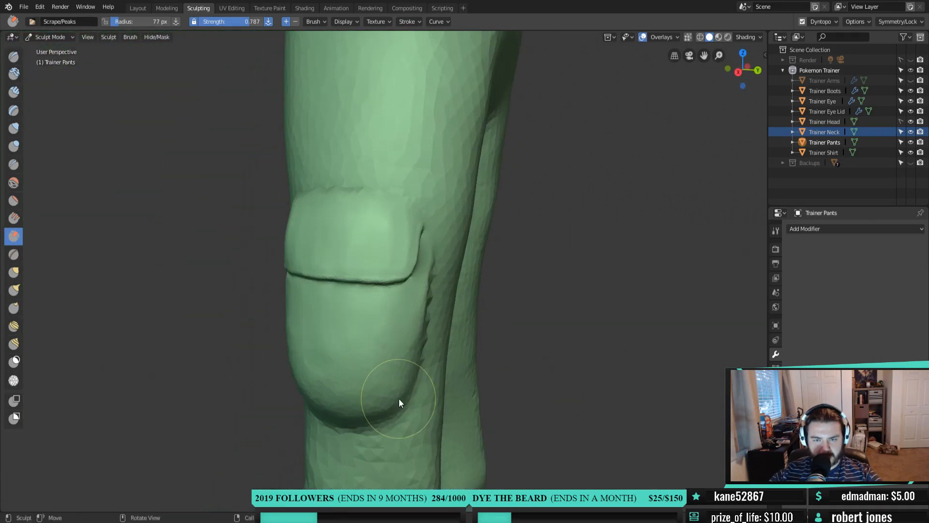
{"action": "scroll", "coordinate": [450, 415], "scroll_direction": "down", "scroll_amount": 6}
{"action": "middle_click_drag", "start_coordinate": [406, 261], "coordinate": [442, 349]}
{"action": "scroll", "coordinate": [442, 349], "scroll_direction": "up", "scroll_amount": 8}
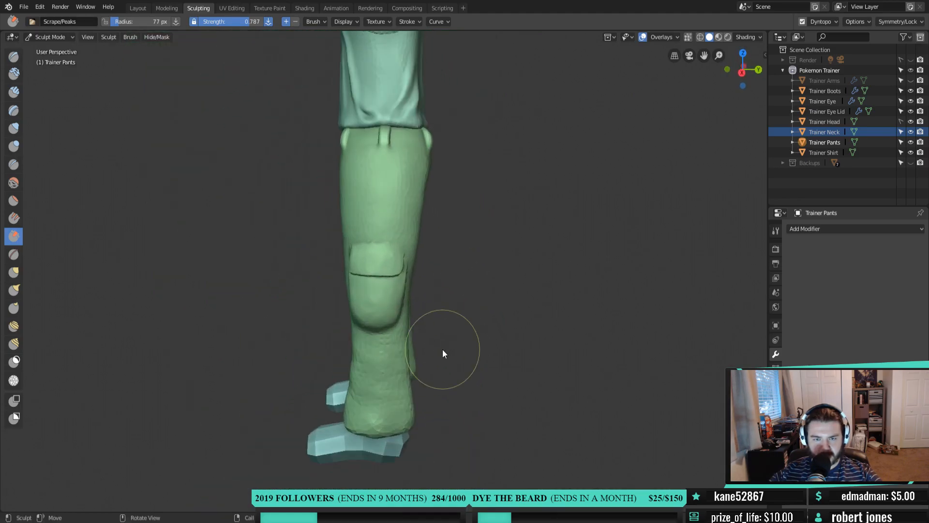
{"action": "scroll", "coordinate": [428, 385], "scroll_direction": "up", "scroll_amount": 4}
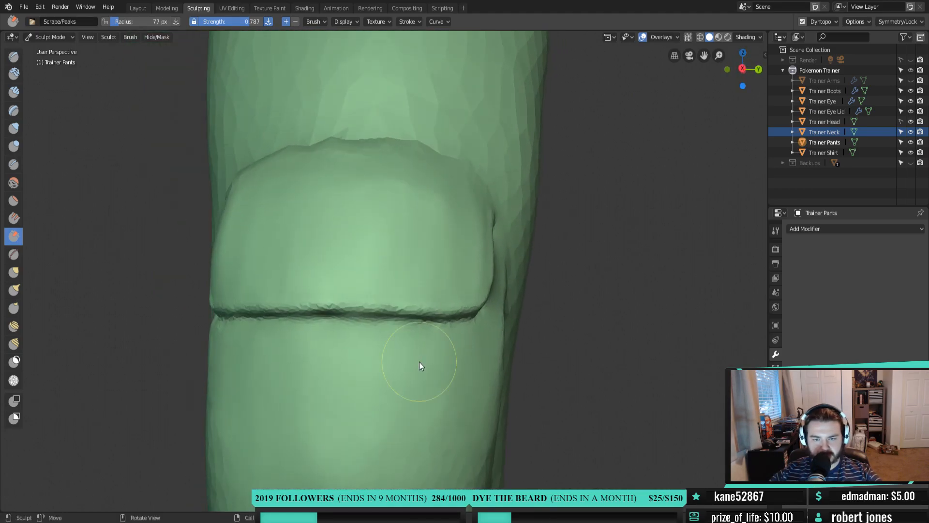
{"action": "scroll", "coordinate": [419, 361], "scroll_direction": "down", "scroll_amount": 2}
{"action": "middle_click_drag", "start_coordinate": [419, 362], "coordinate": [416, 276]}
{"action": "scroll", "coordinate": [394, 312], "scroll_direction": "up", "scroll_amount": 3}
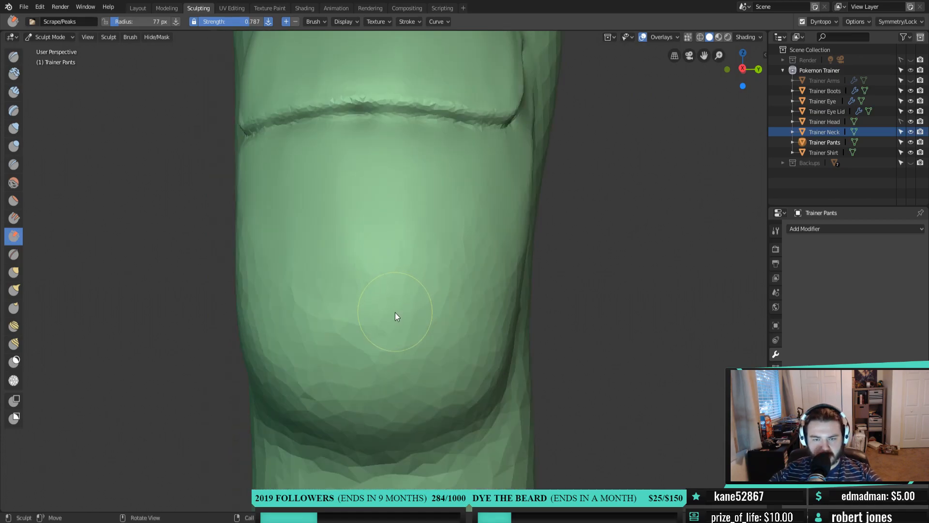
{"action": "middle_click_drag", "start_coordinate": [444, 357], "coordinate": [368, 328]}
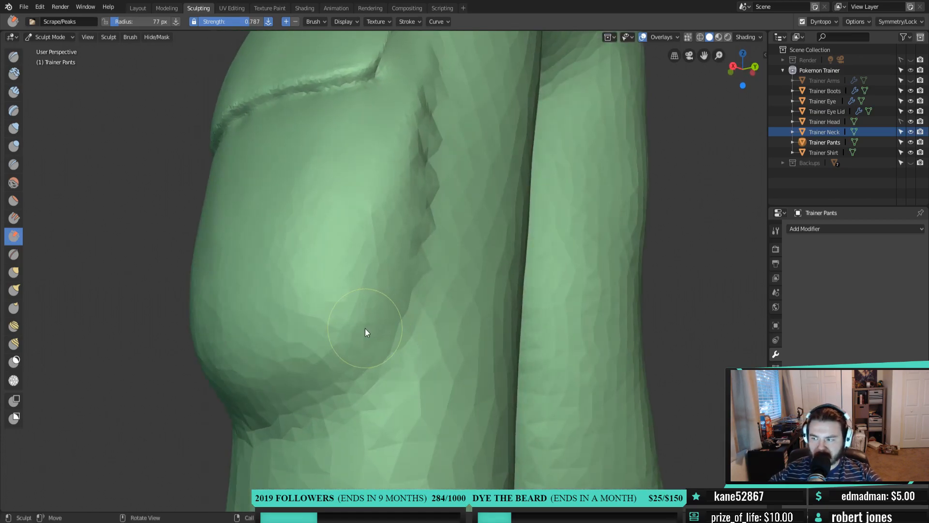
Set the Draw brush to a 51 px radius and 0.361 strength, undoing a trial stroke on the pocket's rear edge
{"action": "key", "text": "p"}
{"action": "key", "text": "f"}
{"action": "left_click", "coordinate": [388, 193]}
{"action": "key", "text": "x"}
{"action": "left_click_drag", "start_coordinate": [402, 179], "coordinate": [418, 89]}
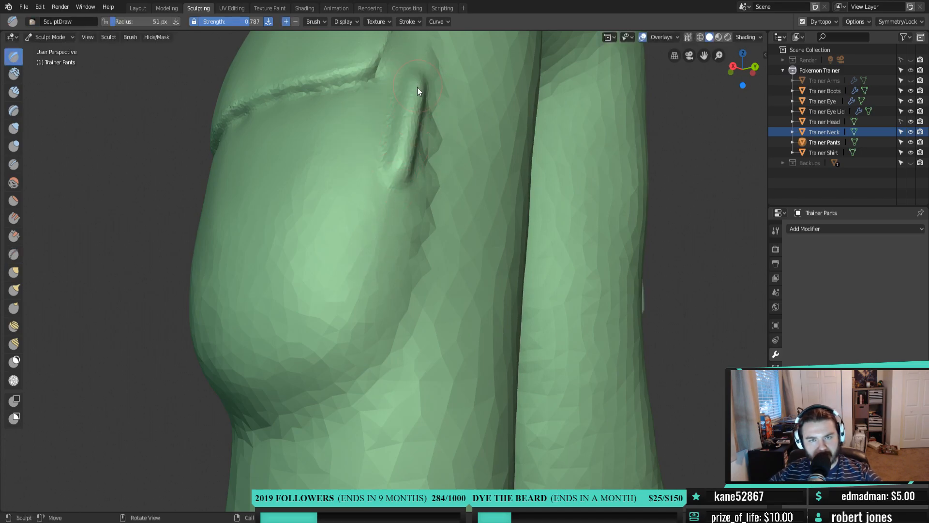
{"action": "key", "text": "ctrl+z"}
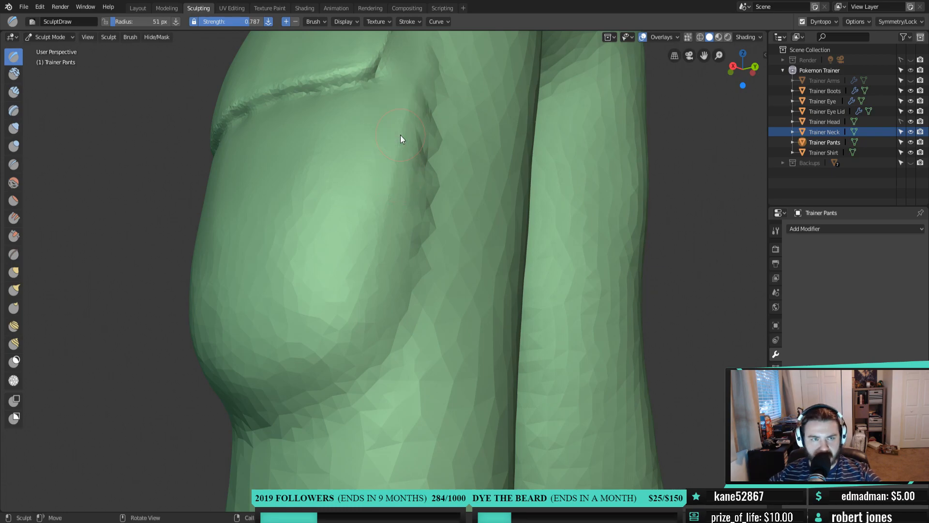
{"action": "key", "text": "shift+f"}
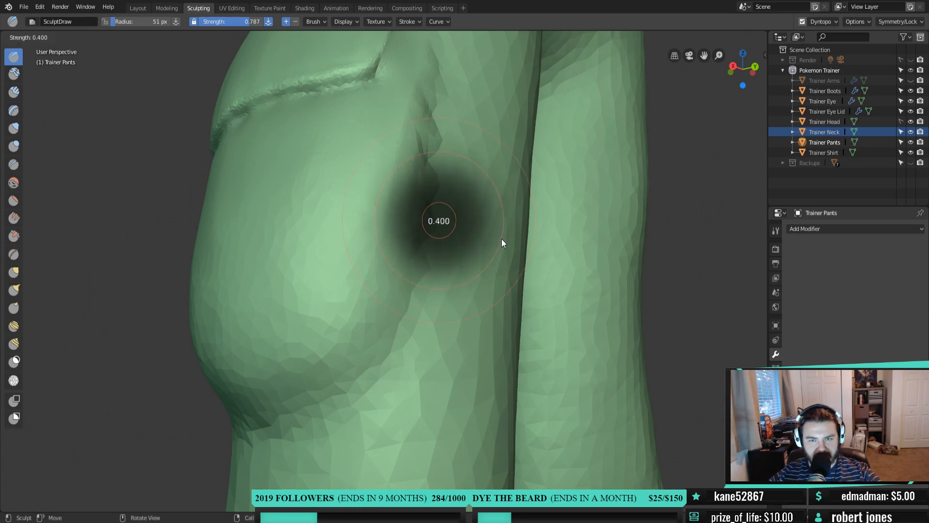
{"action": "left_click", "coordinate": [497, 231]}
Build up a raised rim along the side and bottom edges of the pocket body with the Draw brush
{"action": "mouse_move", "coordinate": [414, 98]}
{"action": "middle_mouse_down"}
{"action": "mouse_move", "coordinate": [384, 106]}
{"action": "mouse_move", "coordinate": [410, 123]}
{"action": "middle_mouse_up"}
{"action": "left_click_drag", "start_coordinate": [380, 85], "coordinate": [347, 357]}
{"action": "middle_click_drag", "start_coordinate": [390, 304], "coordinate": [440, 284]}
{"action": "mouse_move", "coordinate": [478, 235]}
{"action": "left_mouse_down"}
{"action": "mouse_move", "coordinate": [307, 284]}
{"action": "mouse_move", "coordinate": [339, 280]}
{"action": "left_mouse_up"}
{"action": "middle_click_drag", "start_coordinate": [353, 289], "coordinate": [414, 285]}
{"action": "left_click_drag", "start_coordinate": [434, 260], "coordinate": [351, 255]}
{"action": "mouse_move", "coordinate": [320, 243]}
{"action": "middle_mouse_down"}
{"action": "mouse_move", "coordinate": [383, 254]}
{"action": "mouse_move", "coordinate": [396, 143]}
{"action": "middle_mouse_up"}
{"action": "left_click_drag", "start_coordinate": [398, 123], "coordinate": [426, 280]}
{"action": "mouse_move", "coordinate": [423, 185]}
{"action": "middle_mouse_down"}
{"action": "mouse_move", "coordinate": [366, 226]}
{"action": "mouse_move", "coordinate": [289, 211]}
{"action": "mouse_move", "coordinate": [324, 222]}
{"action": "middle_mouse_up"}
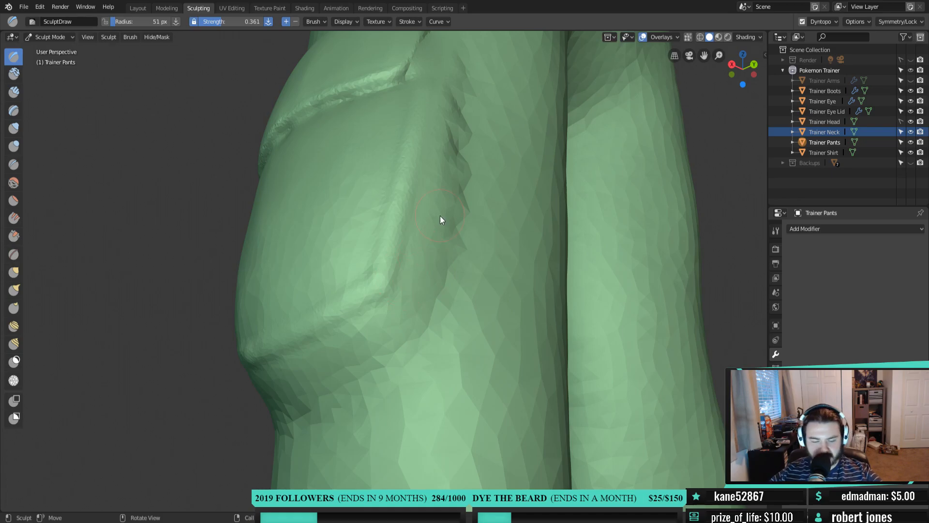
Carve a groove along the pocket rim's rear side and bottom using the Crease brush with a 33 px radius
{"action": "middle_click_drag", "start_coordinate": [425, 135], "coordinate": [414, 221]}
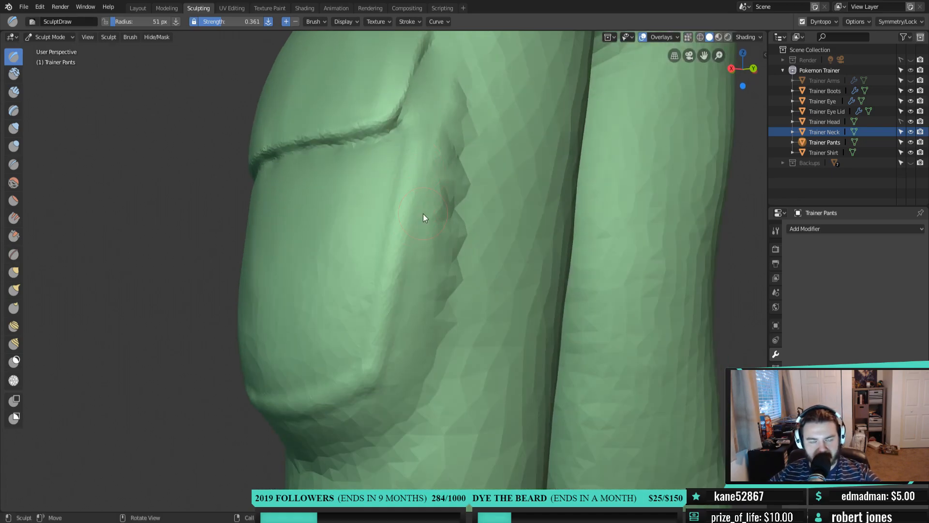
{"action": "key", "text": "p"}
{"action": "mouse_move", "coordinate": [384, 252]}
{"action": "middle_mouse_down"}
{"action": "mouse_move", "coordinate": [387, 226]}
{"action": "mouse_move", "coordinate": [410, 199]}
{"action": "mouse_move", "coordinate": [386, 122]}
{"action": "middle_mouse_up"}
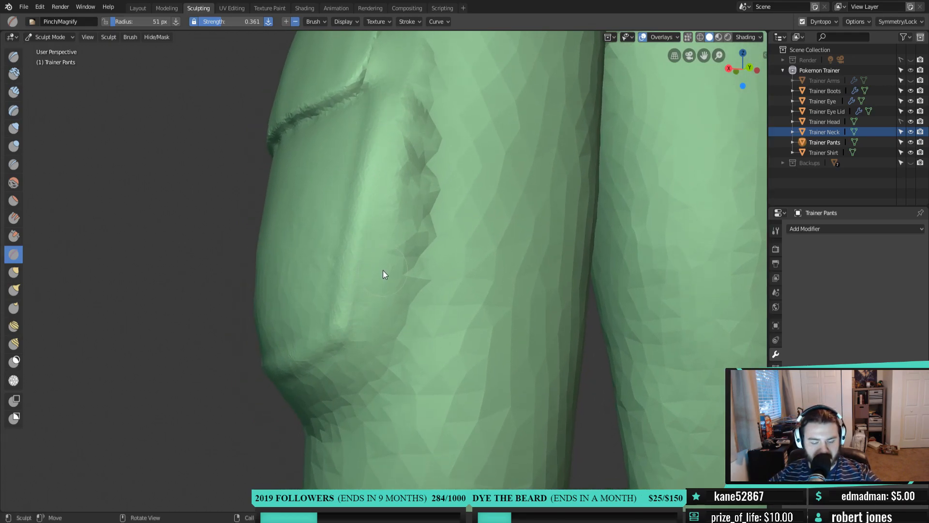
{"action": "key", "text": "shift+c"}
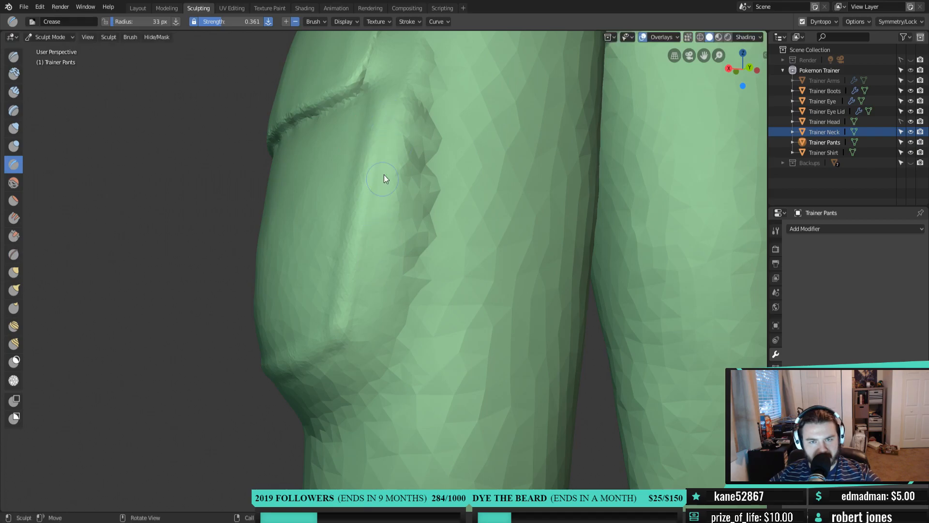
{"action": "mouse_move", "coordinate": [366, 216]}
{"action": "left_mouse_down"}
{"action": "mouse_move", "coordinate": [341, 319]}
{"action": "mouse_move", "coordinate": [340, 373]}
{"action": "left_mouse_up"}
{"action": "middle_click_drag", "start_coordinate": [340, 373], "coordinate": [423, 195]}
{"action": "middle_click_drag", "start_coordinate": [379, 246], "coordinate": [454, 195]}
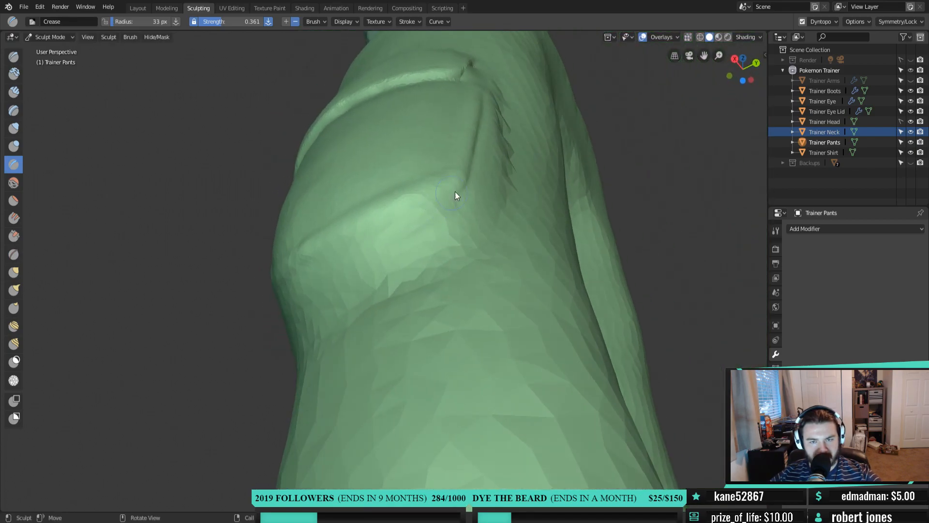
{"action": "left_click_drag", "start_coordinate": [361, 240], "coordinate": [326, 275]}
Continue the crease along the front side of the pocket body and around its bottom corner
{"action": "middle_click_drag", "start_coordinate": [325, 271], "coordinate": [497, 207]}
{"action": "middle_click_drag", "start_coordinate": [368, 210], "coordinate": [429, 226]}
{"action": "left_click_drag", "start_coordinate": [409, 154], "coordinate": [428, 263]}
{"action": "left_click_drag", "start_coordinate": [407, 126], "coordinate": [429, 269]}
{"action": "left_click_drag", "start_coordinate": [418, 168], "coordinate": [453, 323]}
{"action": "middle_click_drag", "start_coordinate": [428, 295], "coordinate": [431, 267]}
{"action": "mouse_move", "coordinate": [429, 167]}
{"action": "left_mouse_down"}
{"action": "mouse_move", "coordinate": [405, 212]}
{"action": "mouse_move", "coordinate": [294, 307]}
{"action": "left_mouse_up"}
{"action": "middle_click_drag", "start_coordinate": [294, 308], "coordinate": [426, 179]}
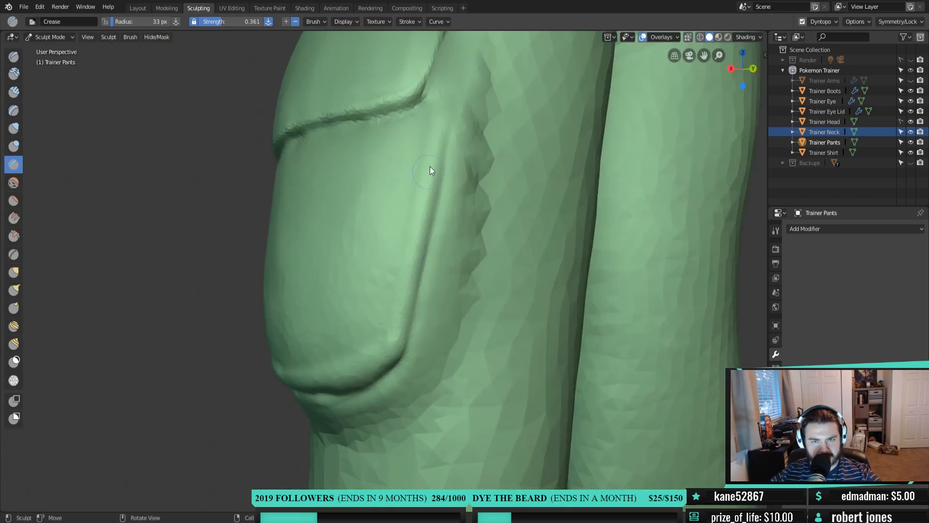
Smooth the jagged transition between the pocket's rear, bottom and front edges and the pants leg
{"action": "left_click_drag", "start_coordinate": [452, 125], "coordinate": [438, 257]}
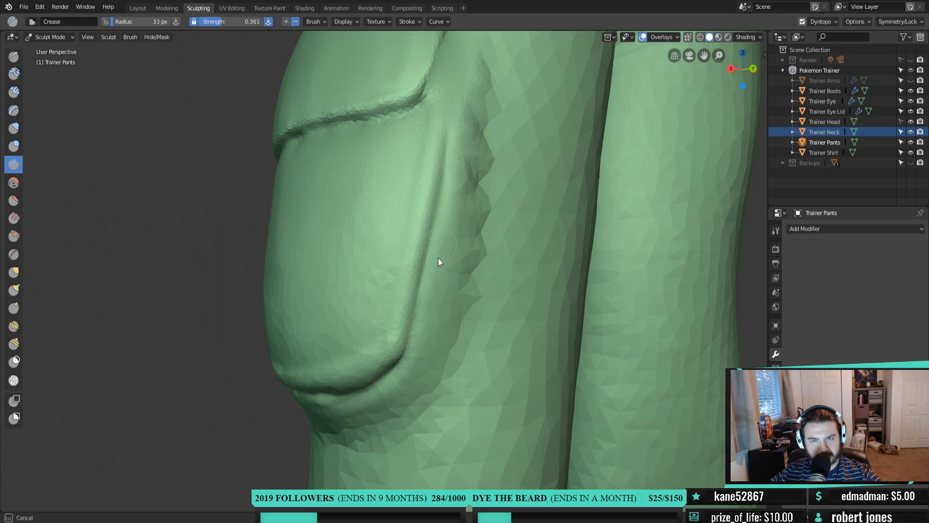
{"action": "left_click_drag", "start_coordinate": [476, 76], "coordinate": [470, 286]}
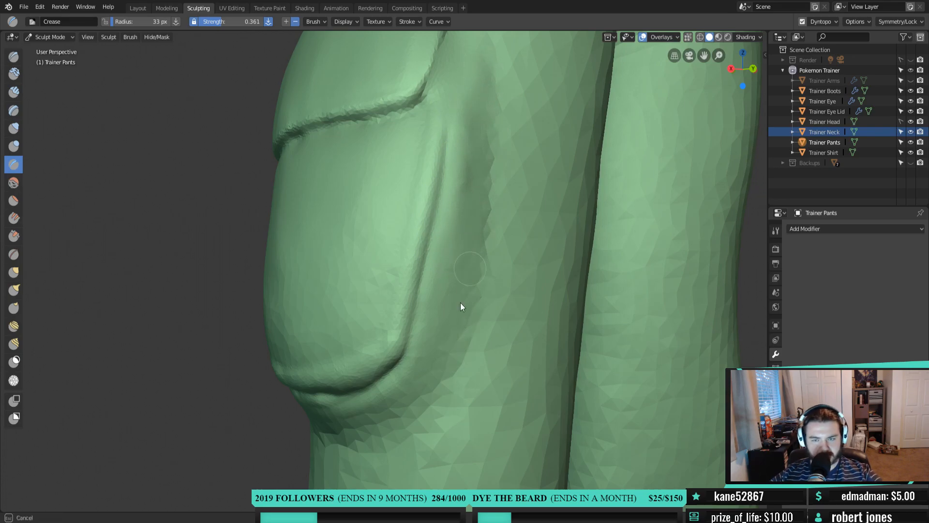
{"action": "mouse_move", "coordinate": [383, 405]}
{"action": "middle_mouse_down"}
{"action": "mouse_move", "coordinate": [431, 337]}
{"action": "mouse_move", "coordinate": [392, 304]}
{"action": "mouse_move", "coordinate": [502, 309]}
{"action": "middle_mouse_up"}
{"action": "mouse_move", "coordinate": [503, 308]}
{"action": "left_mouse_down"}
{"action": "mouse_move", "coordinate": [391, 301]}
{"action": "mouse_move", "coordinate": [481, 308]}
{"action": "left_mouse_up"}
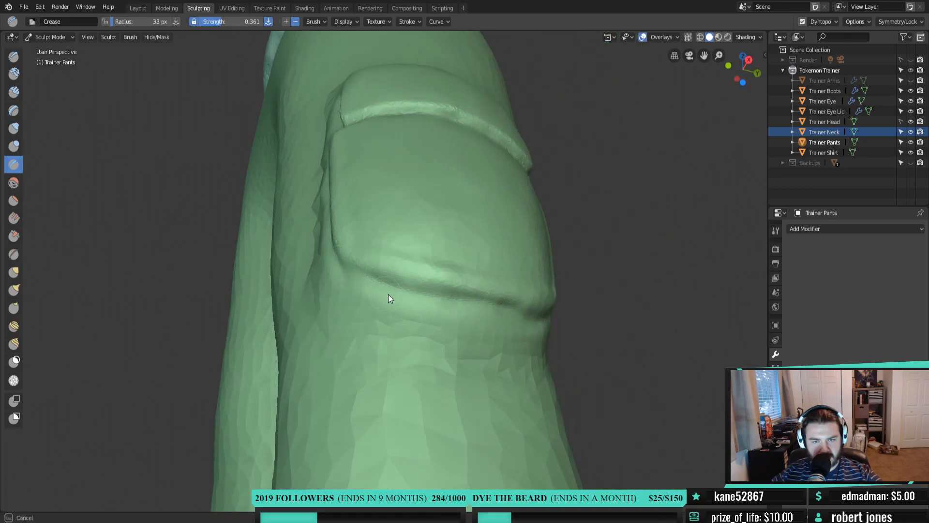
{"action": "middle_click_drag", "start_coordinate": [375, 289], "coordinate": [419, 303]}
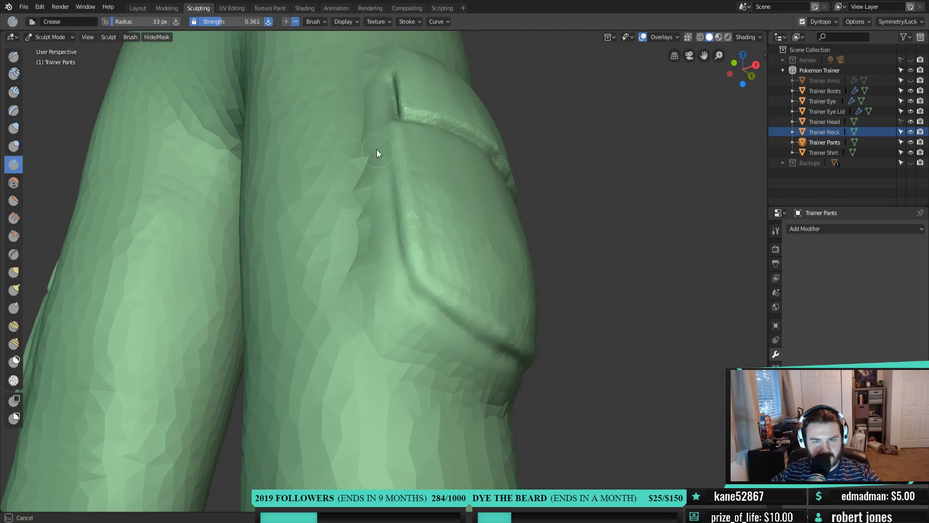
{"action": "mouse_move", "coordinate": [480, 386]}
{"action": "middle_mouse_down"}
{"action": "mouse_move", "coordinate": [371, 402]}
{"action": "mouse_move", "coordinate": [514, 364]}
{"action": "mouse_move", "coordinate": [371, 404]}
{"action": "mouse_move", "coordinate": [485, 387]}
{"action": "mouse_move", "coordinate": [422, 360]}
{"action": "middle_mouse_up"}
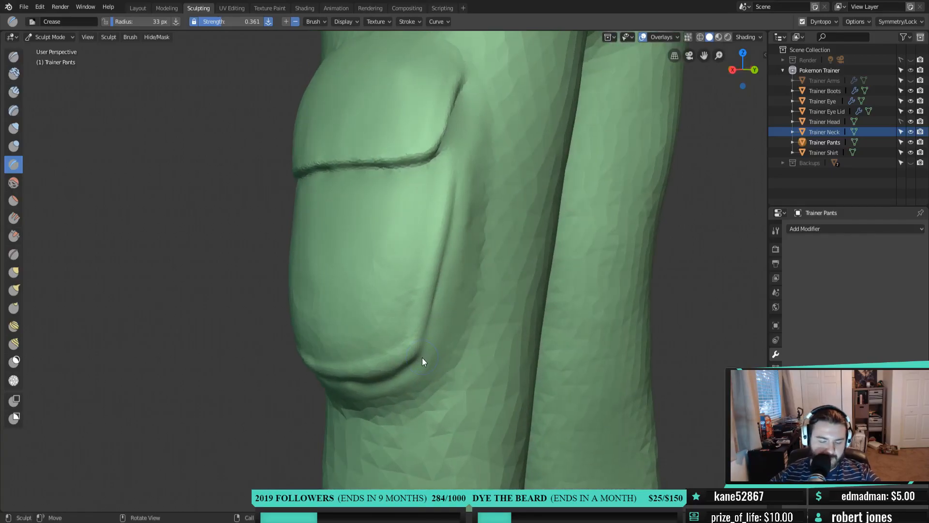
Flatten the surfaces around the pocket's side and bottom rim using the Flatten brush with a 52 px radius
{"action": "key", "text": "shift+t"}
{"action": "key", "text": "f"}
{"action": "left_click", "coordinate": [420, 222]}
{"action": "mouse_move", "coordinate": [429, 220]}
{"action": "left_mouse_down"}
{"action": "mouse_move", "coordinate": [426, 191]}
{"action": "mouse_move", "coordinate": [394, 359]}
{"action": "mouse_move", "coordinate": [369, 342]}
{"action": "mouse_move", "coordinate": [329, 360]}
{"action": "left_mouse_up"}
{"action": "middle_click_drag", "start_coordinate": [362, 284], "coordinate": [412, 249]}
{"action": "mouse_move", "coordinate": [385, 367]}
{"action": "left_mouse_down"}
{"action": "mouse_move", "coordinate": [373, 363]}
{"action": "mouse_move", "coordinate": [338, 220]}
{"action": "mouse_move", "coordinate": [335, 254]}
{"action": "left_mouse_up"}
{"action": "middle_click_drag", "start_coordinate": [349, 280], "coordinate": [381, 271]}
{"action": "mouse_move", "coordinate": [353, 256]}
{"action": "left_mouse_down"}
{"action": "mouse_move", "coordinate": [356, 283]}
{"action": "mouse_move", "coordinate": [344, 300]}
{"action": "mouse_move", "coordinate": [353, 235]}
{"action": "mouse_move", "coordinate": [384, 269]}
{"action": "left_mouse_up"}
{"action": "mouse_move", "coordinate": [417, 333]}
{"action": "left_mouse_down"}
{"action": "mouse_move", "coordinate": [435, 309]}
{"action": "mouse_move", "coordinate": [448, 215]}
{"action": "mouse_move", "coordinate": [502, 326]}
{"action": "mouse_move", "coordinate": [479, 297]}
{"action": "mouse_move", "coordinate": [443, 325]}
{"action": "mouse_move", "coordinate": [407, 302]}
{"action": "mouse_move", "coordinate": [386, 192]}
{"action": "mouse_move", "coordinate": [336, 233]}
{"action": "mouse_move", "coordinate": [371, 320]}
{"action": "mouse_move", "coordinate": [496, 355]}
{"action": "left_mouse_up"}
{"action": "middle_click_drag", "start_coordinate": [496, 357], "coordinate": [353, 335]}
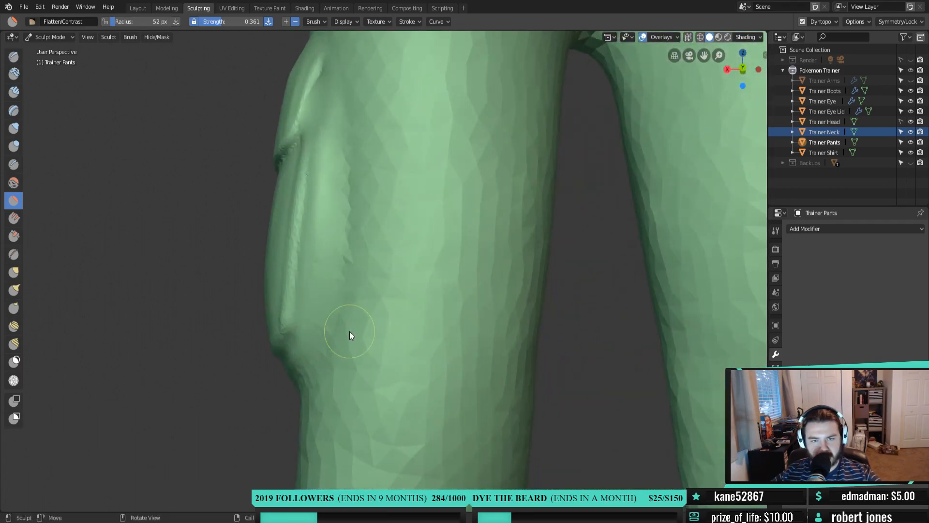
Crease the seam where the pocket's rear side meets the pants leg, using a 52 px radius
{"action": "key", "text": "shift+c"}
{"action": "mouse_move", "coordinate": [361, 154]}
{"action": "middle_mouse_down"}
{"action": "mouse_move", "coordinate": [416, 162]}
{"action": "mouse_move", "coordinate": [416, 190]}
{"action": "middle_mouse_up"}
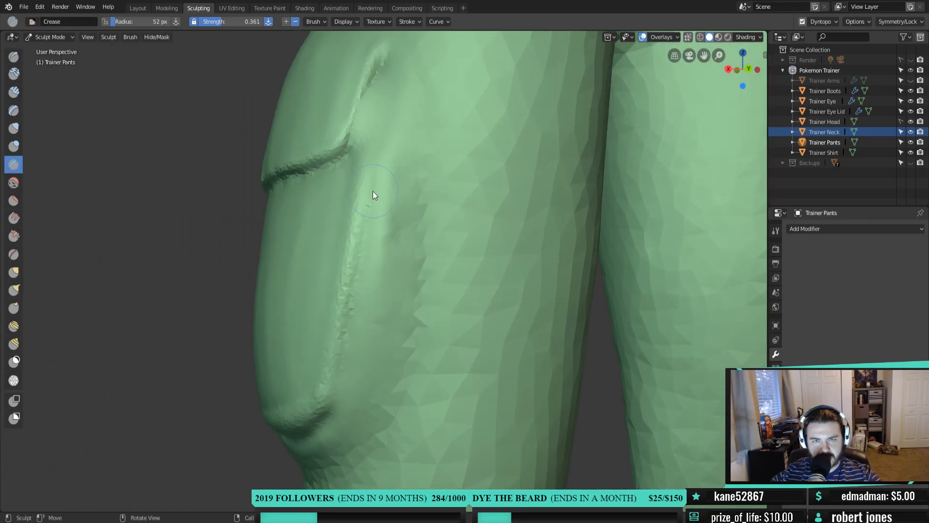
{"action": "mouse_move", "coordinate": [406, 165]}
{"action": "left_mouse_down"}
{"action": "mouse_move", "coordinate": [419, 141]}
{"action": "mouse_move", "coordinate": [400, 361]}
{"action": "left_mouse_up"}
{"action": "middle_click_drag", "start_coordinate": [400, 361], "coordinate": [441, 245], "text": "shift"}
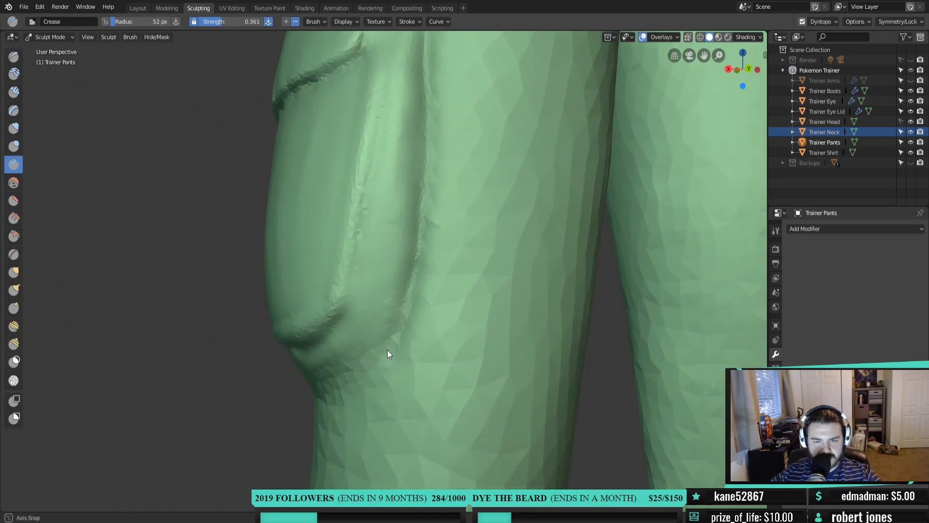
Continue the crease along the underside of the pocket where it meets the leg
{"action": "middle_click_drag", "start_coordinate": [386, 352], "coordinate": [468, 248]}
{"action": "mouse_move", "coordinate": [428, 265]}
{"action": "left_mouse_down"}
{"action": "mouse_move", "coordinate": [446, 249]}
{"action": "mouse_move", "coordinate": [362, 315]}
{"action": "left_mouse_up"}
{"action": "middle_click_drag", "start_coordinate": [362, 315], "coordinate": [500, 277]}
{"action": "mouse_move", "coordinate": [500, 278]}
{"action": "left_mouse_down"}
{"action": "mouse_move", "coordinate": [457, 289]}
{"action": "mouse_move", "coordinate": [427, 326]}
{"action": "left_mouse_up"}
{"action": "middle_click_drag", "start_coordinate": [427, 328], "coordinate": [474, 330]}
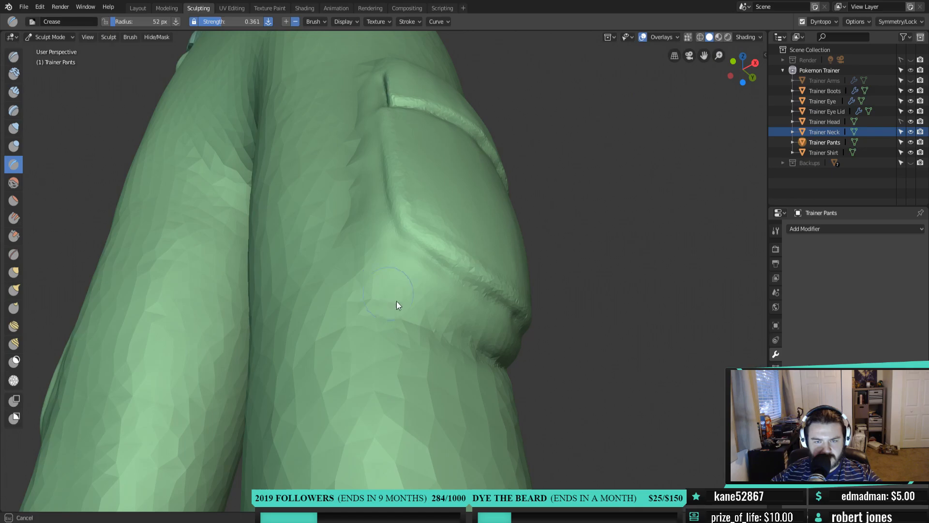
{"action": "left_click_drag", "start_coordinate": [396, 302], "coordinate": [485, 362]}
{"action": "middle_click_drag", "start_coordinate": [452, 333], "coordinate": [458, 338]}
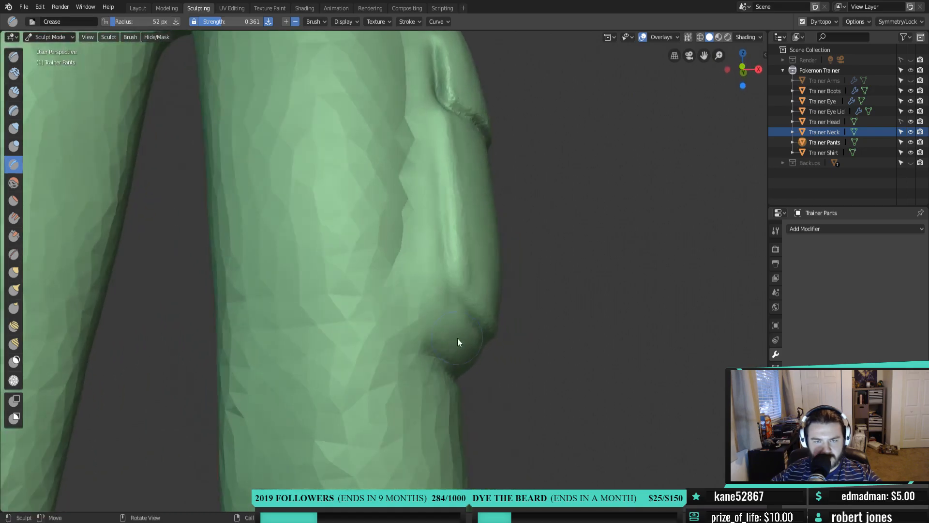
Crease the seam between the pocket's front side and the pants leg
{"action": "mouse_move", "coordinate": [405, 151]}
{"action": "left_mouse_down"}
{"action": "mouse_move", "coordinate": [416, 255]}
{"action": "mouse_move", "coordinate": [398, 232]}
{"action": "mouse_move", "coordinate": [400, 201]}
{"action": "mouse_move", "coordinate": [412, 321]}
{"action": "left_mouse_up"}
{"action": "middle_click_drag", "start_coordinate": [411, 320], "coordinate": [382, 256]}
{"action": "mouse_move", "coordinate": [382, 256]}
{"action": "left_mouse_down"}
{"action": "mouse_move", "coordinate": [426, 350]}
{"action": "mouse_move", "coordinate": [404, 193]}
{"action": "left_mouse_up"}
{"action": "middle_click_drag", "start_coordinate": [412, 157], "coordinate": [433, 358]}
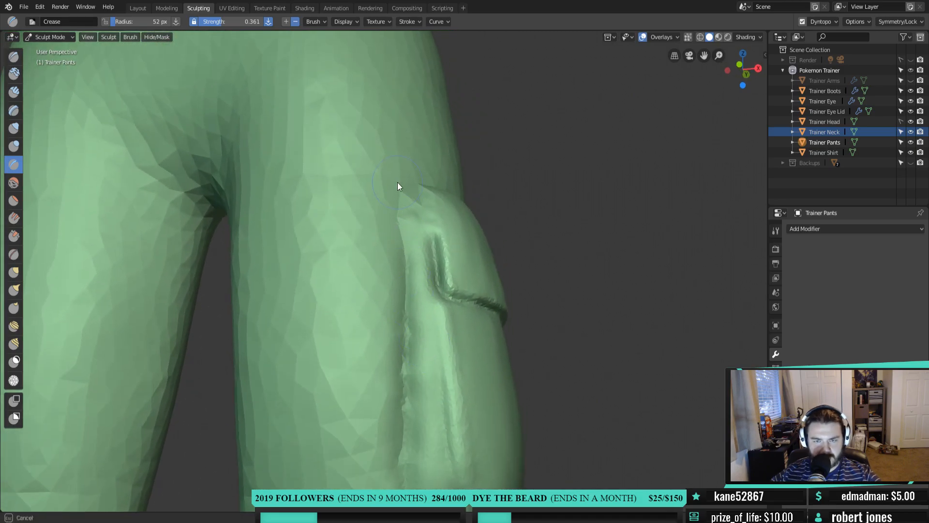
Crease the seam along the top of the pocket flap and around its upper front corner
{"action": "middle_click_drag", "start_coordinate": [410, 234], "coordinate": [410, 243]}
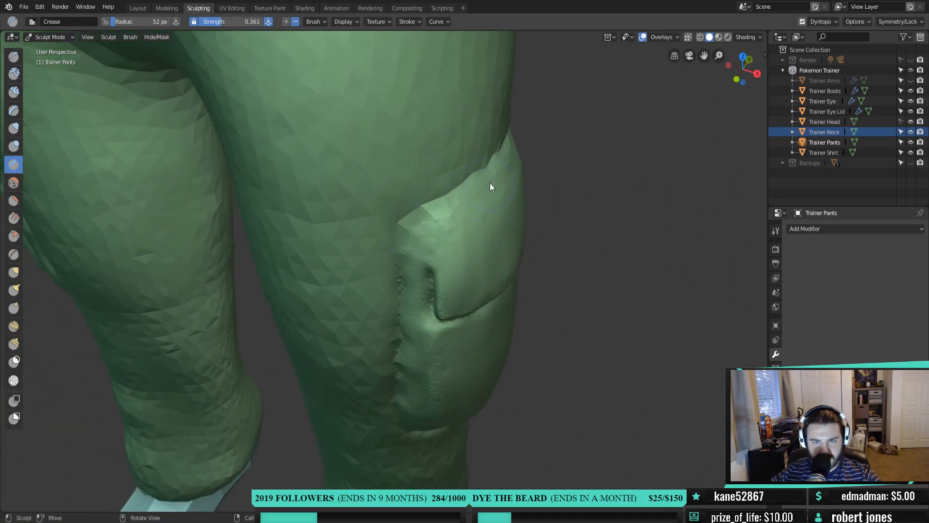
{"action": "middle_click_drag", "start_coordinate": [496, 178], "coordinate": [425, 190]}
{"action": "left_click_drag", "start_coordinate": [491, 185], "coordinate": [393, 198]}
{"action": "middle_click_drag", "start_coordinate": [376, 235], "coordinate": [412, 212]}
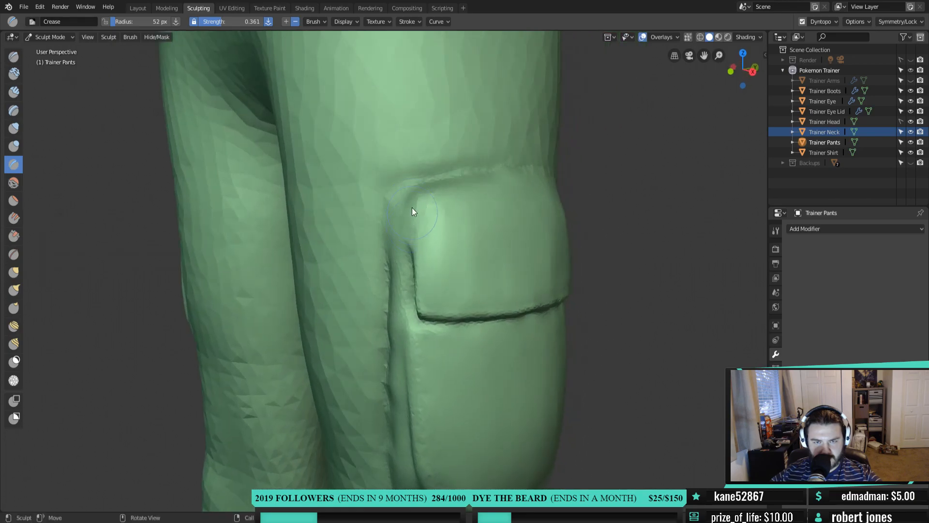
{"action": "middle_click_drag", "start_coordinate": [427, 187], "coordinate": [388, 209]}
{"action": "mouse_move", "coordinate": [311, 180]}
{"action": "left_mouse_down"}
{"action": "mouse_move", "coordinate": [481, 210]}
{"action": "mouse_move", "coordinate": [342, 185]}
{"action": "left_mouse_up"}
{"action": "left_click_drag", "start_coordinate": [330, 171], "coordinate": [450, 190]}
Smooth the seam above the pocket flap and touch up its upper corner
{"action": "left_click_drag", "start_coordinate": [341, 189], "coordinate": [481, 201], "text": "shift"}
{"action": "middle_click_drag", "start_coordinate": [489, 238], "coordinate": [403, 223]}
{"action": "left_click_drag", "start_coordinate": [402, 222], "coordinate": [354, 176]}
{"action": "mouse_move", "coordinate": [405, 281]}
{"action": "left_mouse_down"}
{"action": "mouse_move", "coordinate": [365, 182]}
{"action": "mouse_move", "coordinate": [379, 185]}
{"action": "mouse_move", "coordinate": [402, 259]}
{"action": "left_mouse_up"}
Examine the finished cargo pockets on the whole figure, from the front and from the side of the leg
{"action": "mouse_move", "coordinate": [402, 259]}
{"action": "middle_mouse_down"}
{"action": "mouse_move", "coordinate": [349, 262]}
{"action": "mouse_move", "coordinate": [448, 244]}
{"action": "mouse_move", "coordinate": [329, 331]}
{"action": "mouse_move", "coordinate": [480, 323]}
{"action": "mouse_move", "coordinate": [521, 329]}
{"action": "mouse_move", "coordinate": [371, 346]}
{"action": "mouse_move", "coordinate": [550, 328]}
{"action": "mouse_move", "coordinate": [521, 306]}
{"action": "mouse_move", "coordinate": [444, 325]}
{"action": "mouse_move", "coordinate": [418, 306]}
{"action": "mouse_move", "coordinate": [386, 307]}
{"action": "mouse_move", "coordinate": [485, 289]}
{"action": "mouse_move", "coordinate": [524, 303]}
{"action": "middle_mouse_up"}
{"action": "scroll", "coordinate": [450, 259], "scroll_direction": "down", "scroll_amount": 6}
{"action": "scroll", "coordinate": [492, 258], "scroll_direction": "down", "scroll_amount": 5}
{"action": "scroll", "coordinate": [445, 327], "scroll_direction": "up", "scroll_amount": 2}
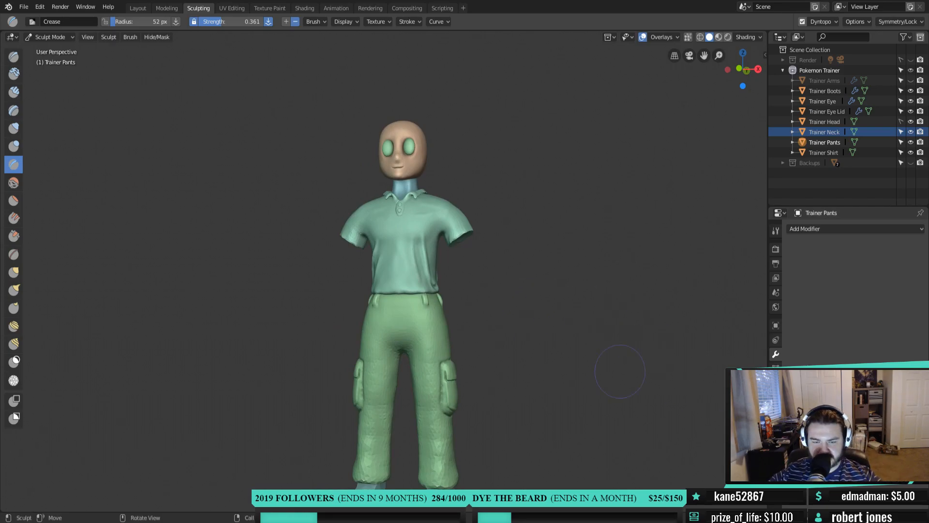
{"action": "middle_click_drag", "start_coordinate": [512, 411], "coordinate": [514, 319]}
{"action": "middle_click_drag", "start_coordinate": [504, 198], "coordinate": [519, 160]}
{"action": "key", "text": "KP_1"}
{"action": "scroll", "coordinate": [530, 350], "scroll_direction": "up", "scroll_amount": 1}
{"action": "scroll", "coordinate": [563, 236], "scroll_direction": "up", "scroll_amount": 1}
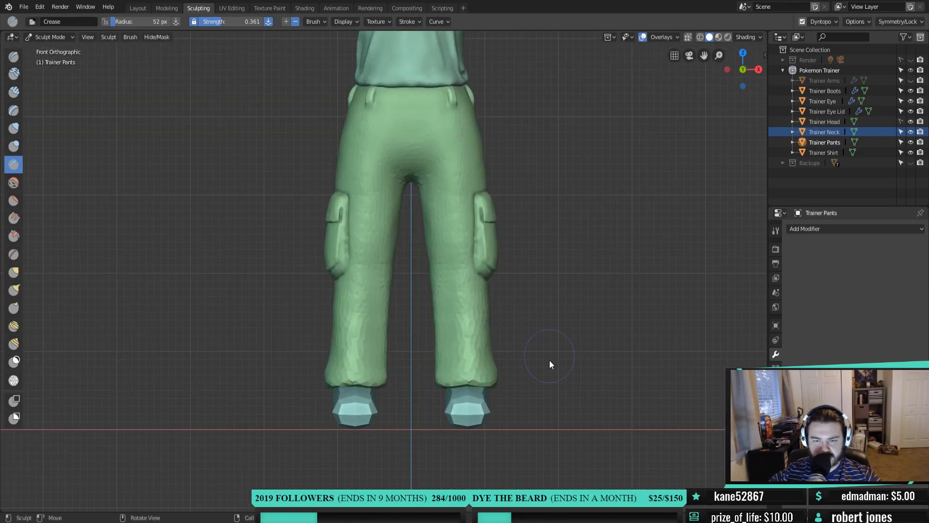
{"action": "scroll", "coordinate": [549, 364], "scroll_direction": "up", "scroll_amount": 2}
{"action": "middle_click_drag", "start_coordinate": [596, 384], "coordinate": [486, 377]}
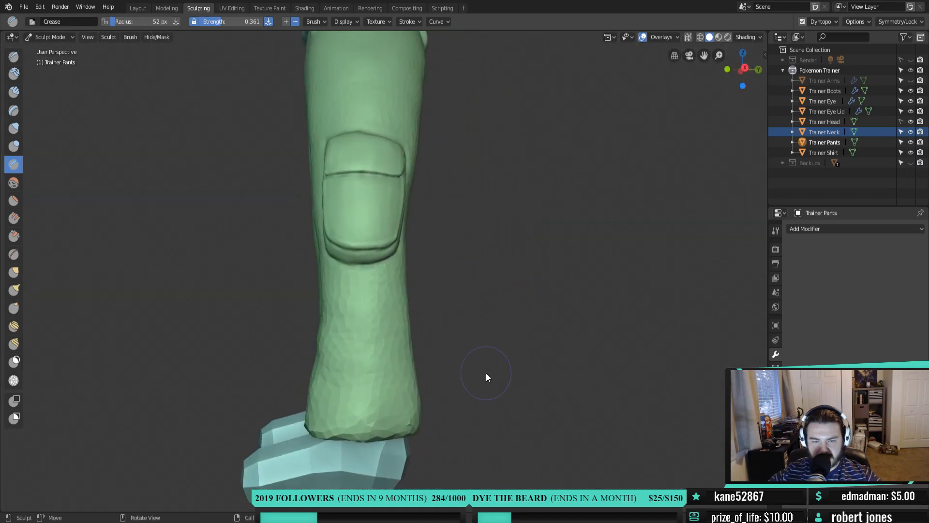
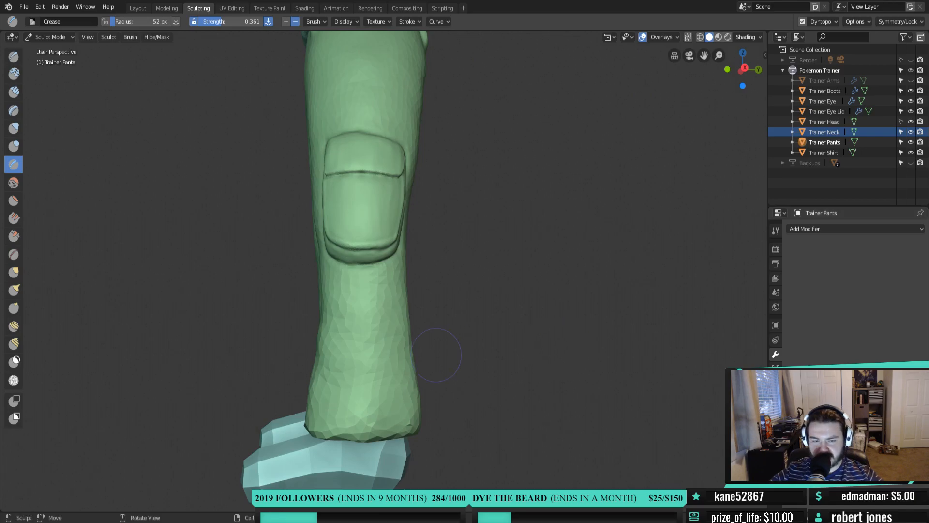
Switch to the Layout workspace and unhide the Trainer Arms object to view the figure with its arms
{"action": "middle_click_drag", "start_coordinate": [442, 384], "coordinate": [515, 314]}
{"action": "key", "text": "KP_3"}
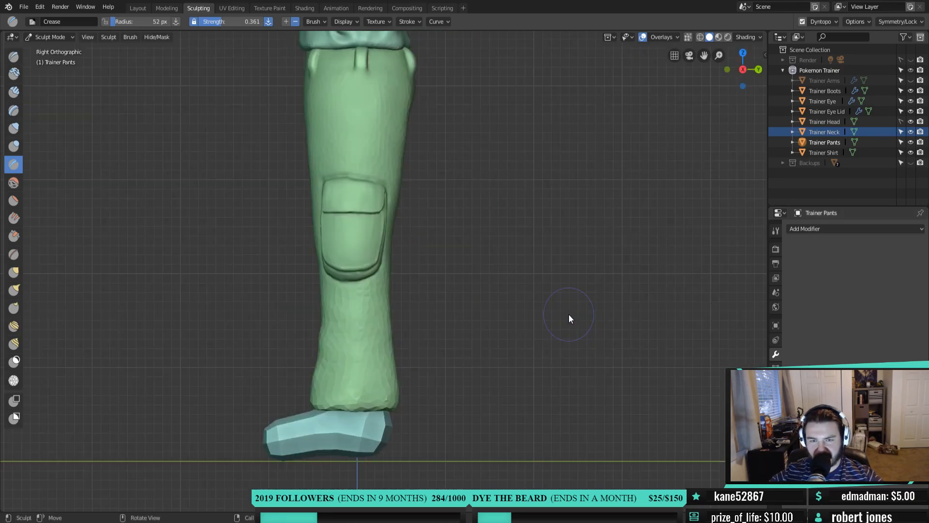
{"action": "scroll", "coordinate": [568, 315], "scroll_direction": "up", "scroll_amount": 1}
{"action": "middle_click_drag", "start_coordinate": [513, 344], "coordinate": [563, 259], "text": "shift"}
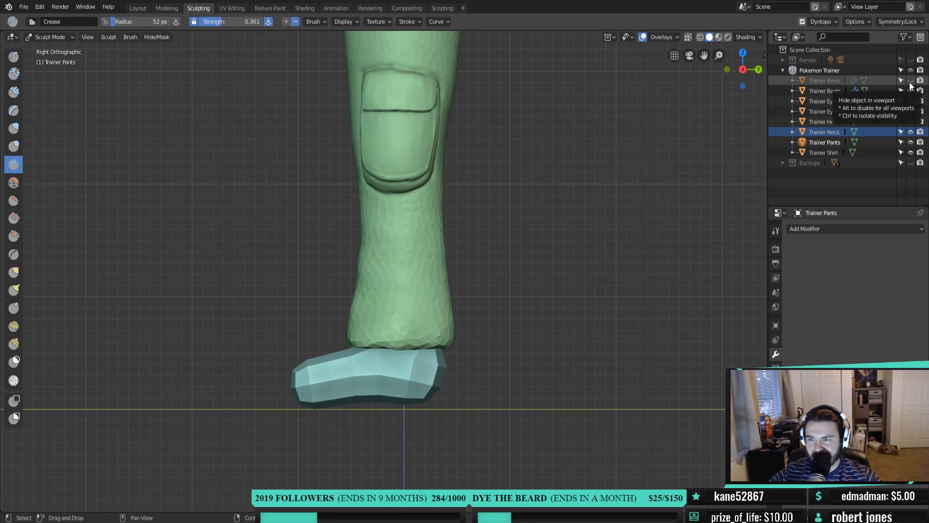
{"action": "left_click", "coordinate": [138, 8]}
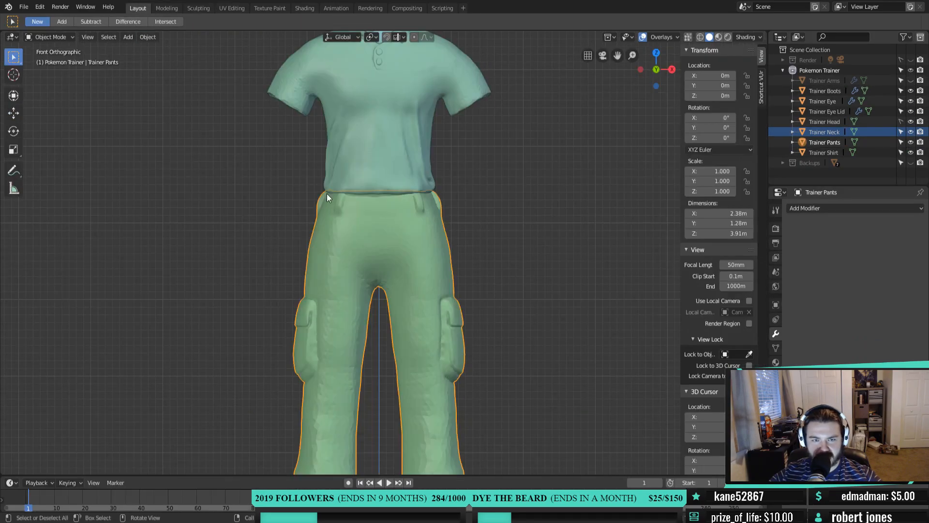
{"action": "scroll", "coordinate": [491, 273], "scroll_direction": "down", "scroll_amount": 4}
{"action": "middle_click_drag", "start_coordinate": [491, 273], "coordinate": [409, 280]}
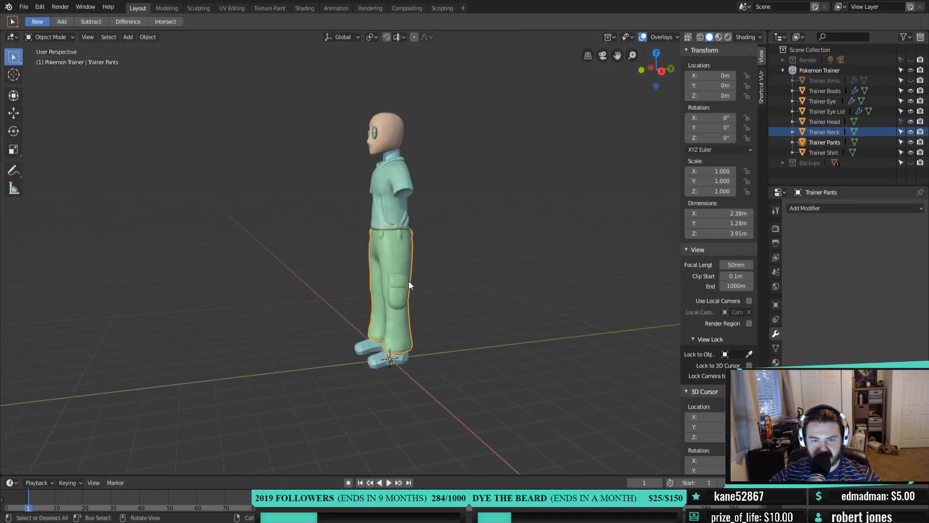
{"action": "left_click", "coordinate": [910, 80]}
{"action": "middle_click_drag", "start_coordinate": [377, 212], "coordinate": [342, 210]}
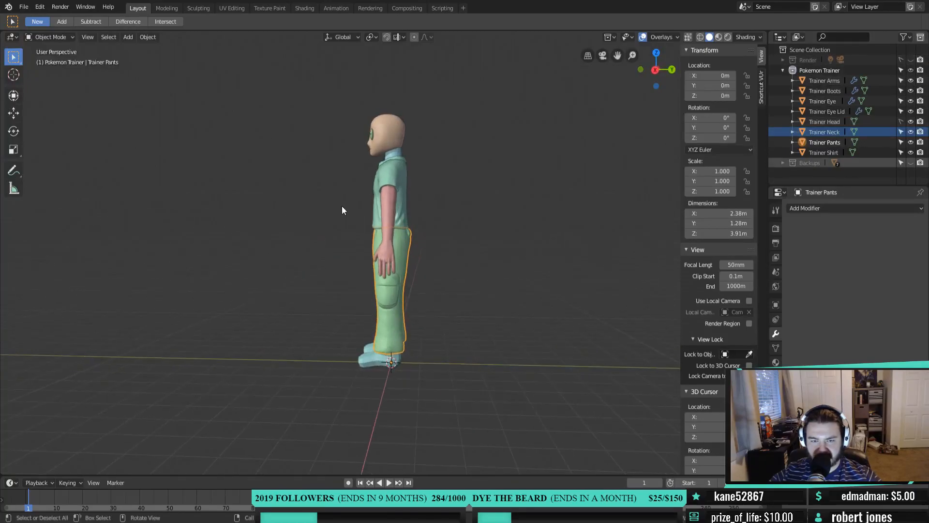
Select the trainer's boots and rename the object to Trainer Shoes
{"action": "left_click", "coordinate": [379, 368]}
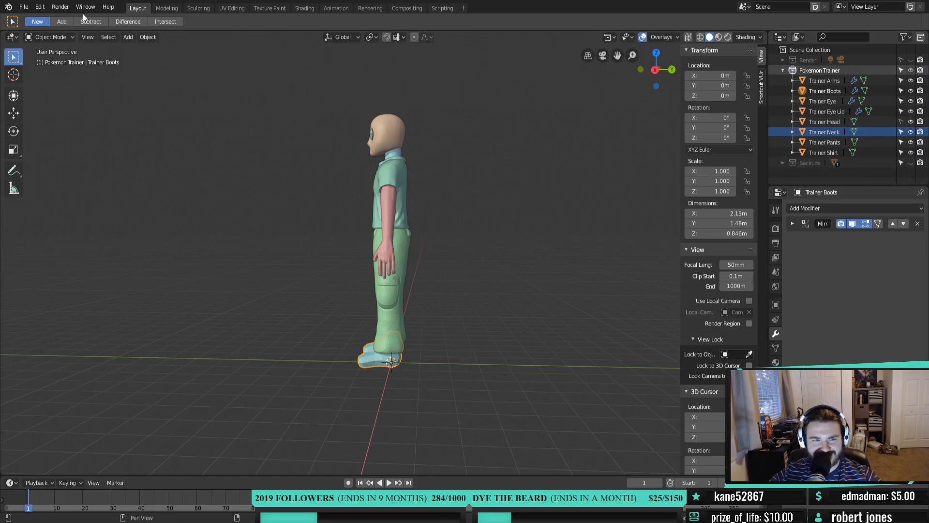
{"action": "left_click", "coordinate": [836, 91]}
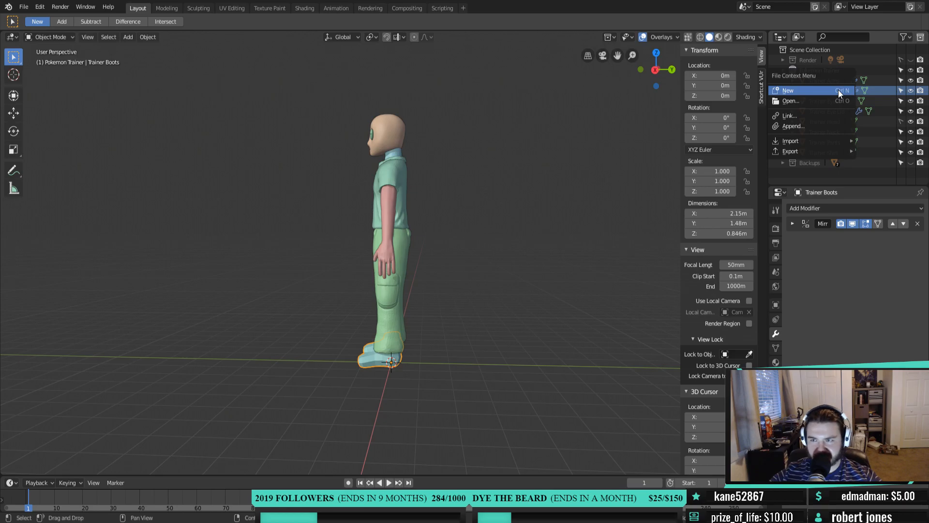
{"action": "double_click", "coordinate": [840, 92]}
{"action": "key", "text": "BackSpace"}
{"action": "key", "text": "BackSpace"}
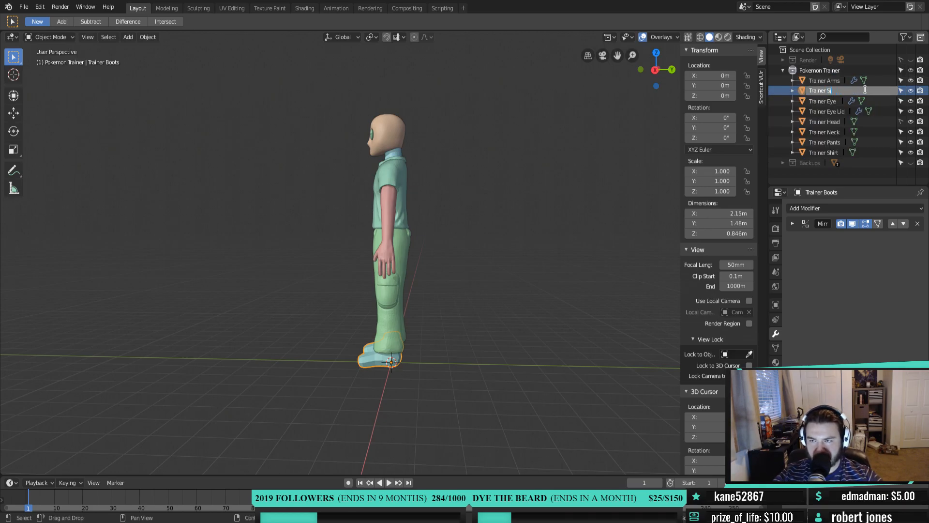
{"action": "type", "text": "Shoe"}
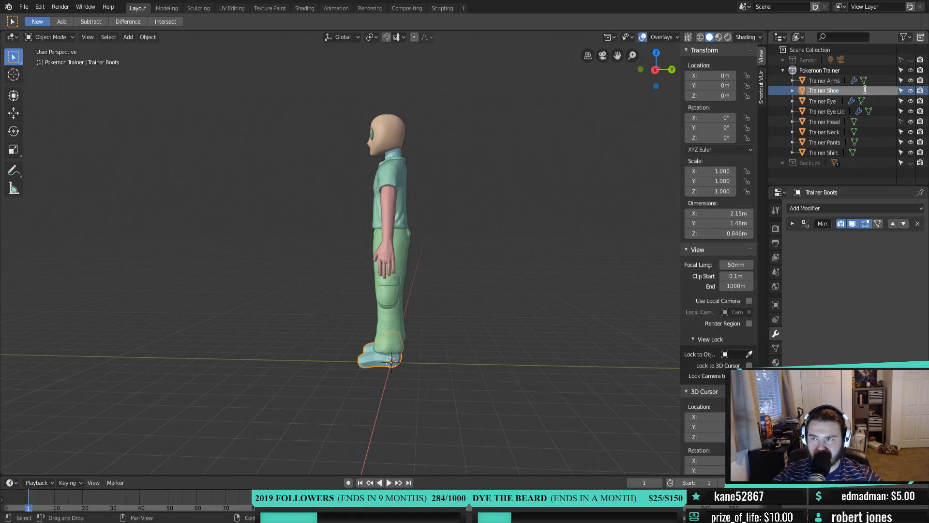
{"action": "type", "text": "s"}
{"action": "key", "text": "Return"}
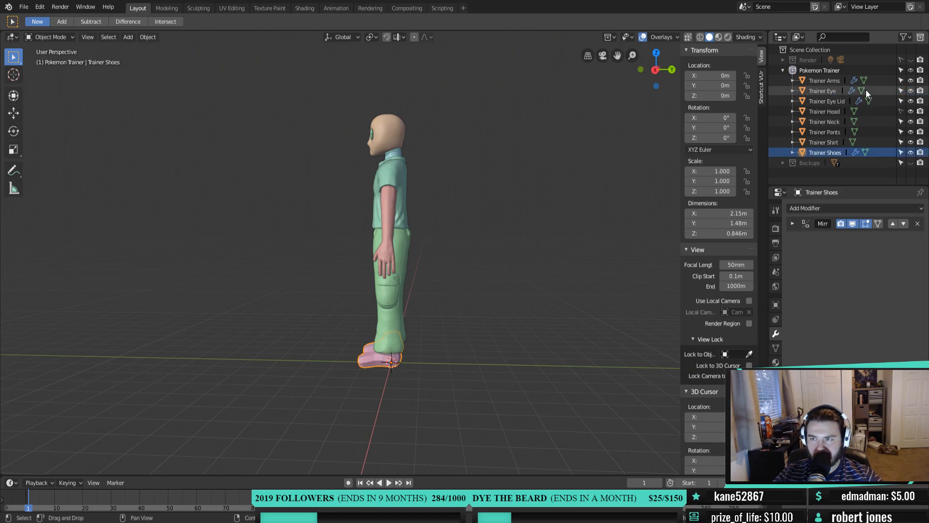
Return to the Sculpting workspace and enable Dyntopo for the shoes
{"action": "left_click", "coordinate": [202, 8]}
{"action": "left_click", "coordinate": [801, 21]}
{"action": "left_click", "coordinate": [783, 50]}
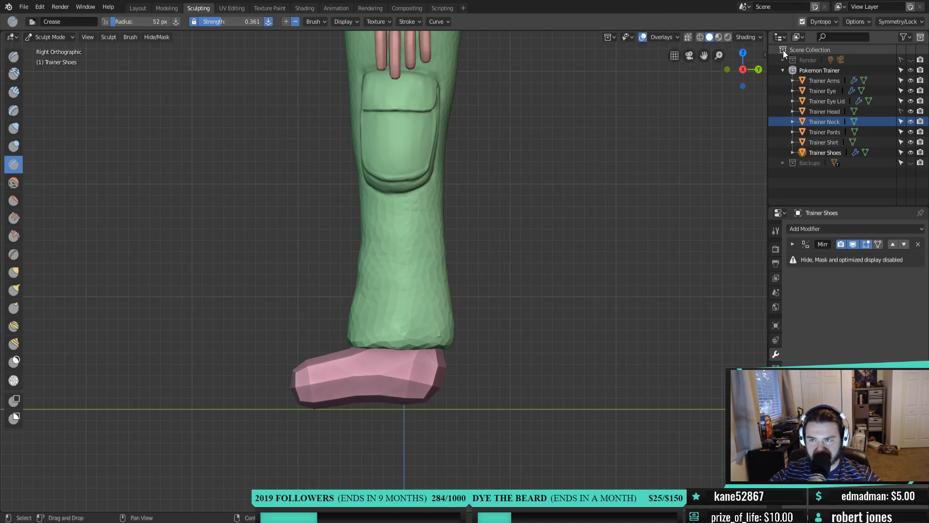
{"action": "middle_click_drag", "start_coordinate": [434, 347], "coordinate": [433, 277], "text": "shift"}
{"action": "scroll", "coordinate": [400, 329], "scroll_direction": "up", "scroll_amount": 1}
{"action": "middle_click_drag", "start_coordinate": [399, 333], "coordinate": [400, 308], "text": "shift"}
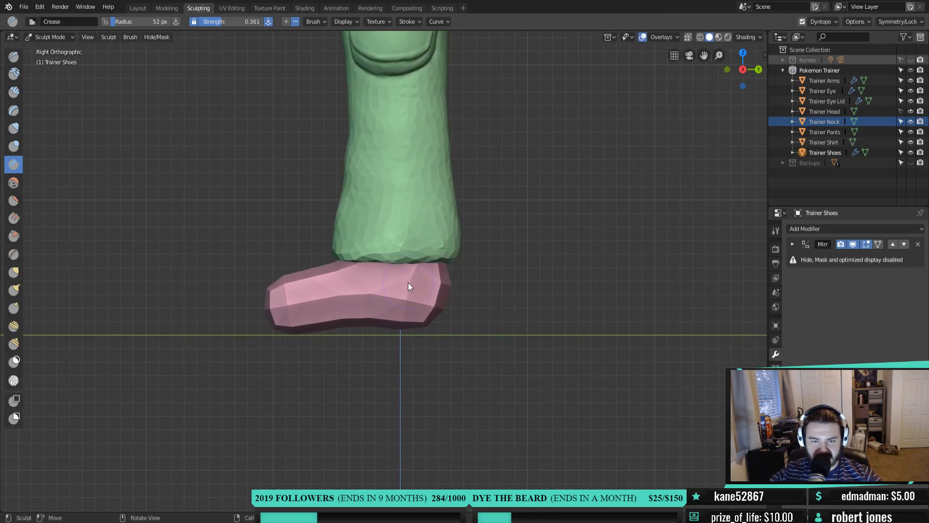
Pull the back of the shoe's heel outward and its lower edge down with the Snake Hook brush at 99 px
{"action": "key", "text": "g"}
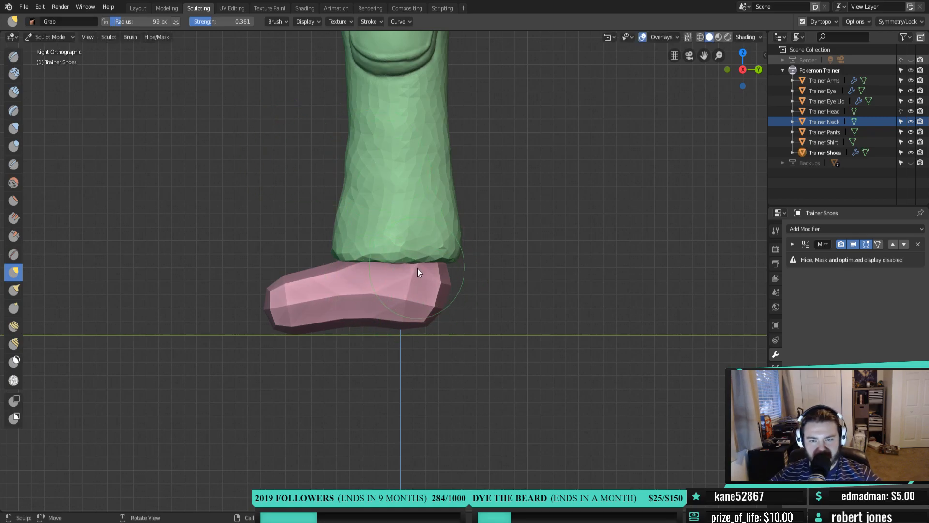
{"action": "middle_click_drag", "start_coordinate": [442, 313], "coordinate": [428, 294], "text": "shift"}
{"action": "key", "text": "shift+space"}
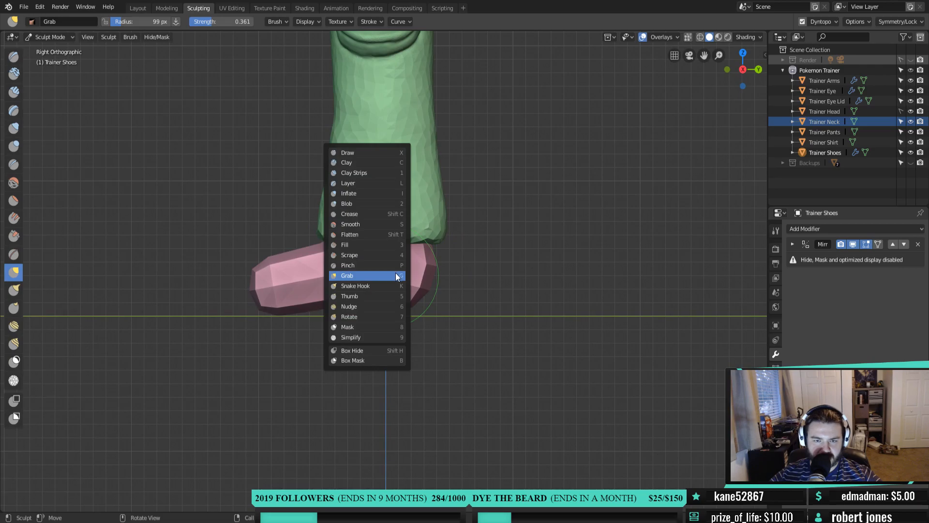
{"action": "left_click", "coordinate": [384, 286]}
{"action": "mouse_move", "coordinate": [415, 287]}
{"action": "left_mouse_down"}
{"action": "mouse_move", "coordinate": [428, 288]}
{"action": "mouse_move", "coordinate": [434, 262]}
{"action": "mouse_move", "coordinate": [443, 262]}
{"action": "left_mouse_up"}
{"action": "mouse_move", "coordinate": [413, 297]}
{"action": "left_mouse_down"}
{"action": "mouse_move", "coordinate": [431, 306]}
{"action": "mouse_move", "coordinate": [422, 309]}
{"action": "left_mouse_up"}
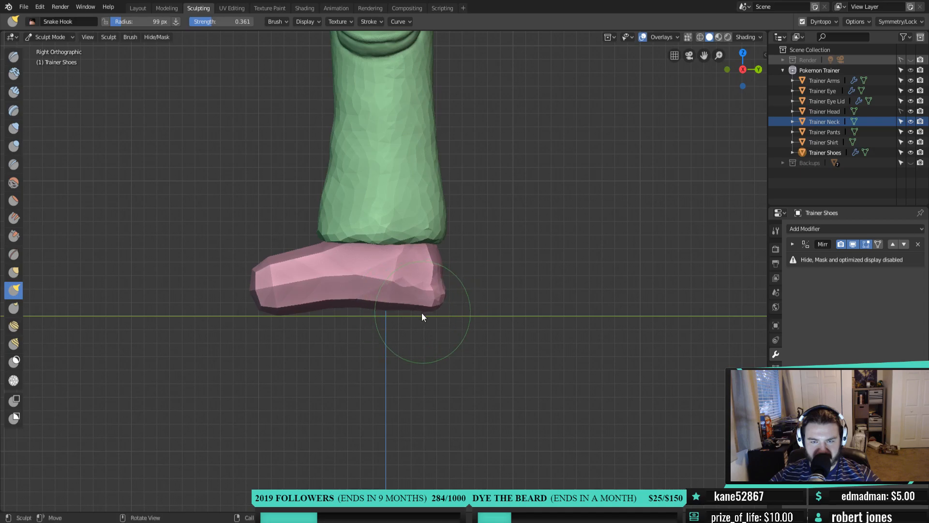
Enlarge the Snake Hook brush to 156 px, pull the sole's arch down to the ground line and reshape the instep and toe
{"action": "key", "text": "f"}
{"action": "left_click", "coordinate": [352, 303]}
{"action": "mouse_move", "coordinate": [351, 301]}
{"action": "left_mouse_down"}
{"action": "mouse_move", "coordinate": [344, 323]}
{"action": "mouse_move", "coordinate": [344, 311]}
{"action": "mouse_move", "coordinate": [414, 310]}
{"action": "mouse_move", "coordinate": [439, 251]}
{"action": "left_mouse_up"}
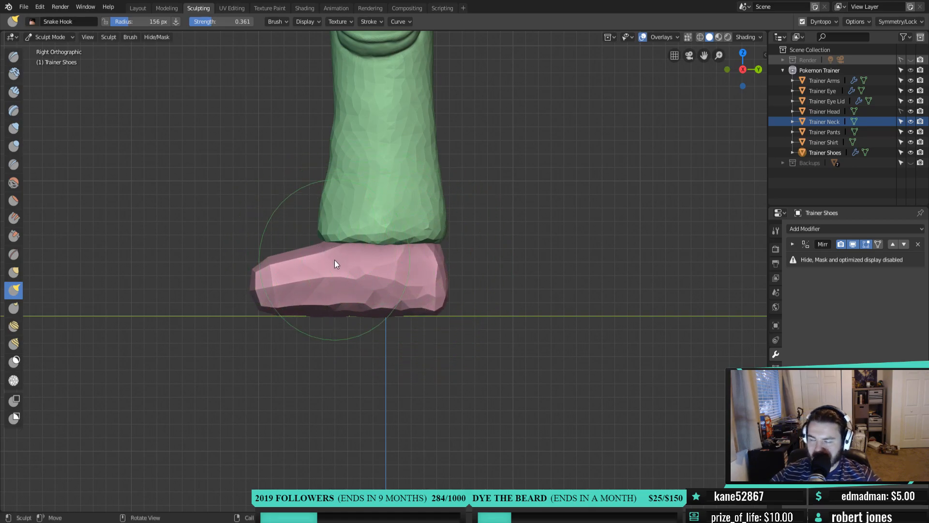
{"action": "left_click_drag", "start_coordinate": [315, 245], "coordinate": [321, 254]}
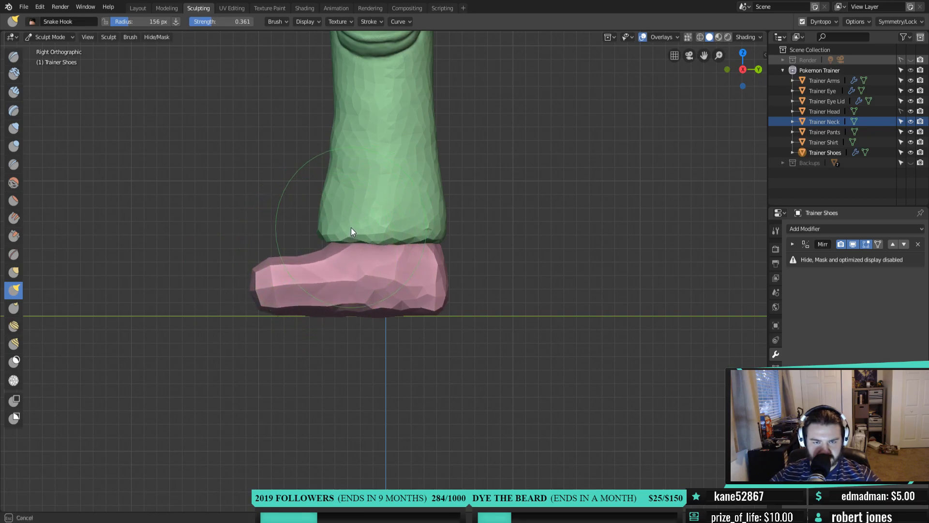
{"action": "left_click_drag", "start_coordinate": [272, 253], "coordinate": [272, 261]}
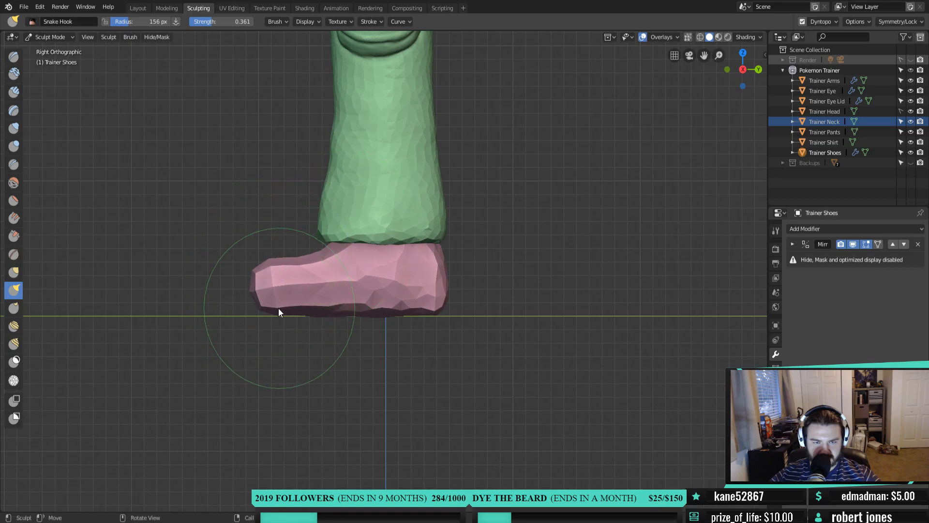
{"action": "mouse_move", "coordinate": [278, 313]}
{"action": "left_mouse_down"}
{"action": "mouse_move", "coordinate": [252, 298]}
{"action": "mouse_move", "coordinate": [252, 270]}
{"action": "left_mouse_up"}
From the opposite side view, pull the inner side of the sole down to the ground line and round out the toe
{"action": "mouse_move", "coordinate": [377, 323]}
{"action": "middle_mouse_down"}
{"action": "mouse_move", "coordinate": [398, 291]}
{"action": "mouse_move", "coordinate": [472, 315]}
{"action": "mouse_move", "coordinate": [516, 299]}
{"action": "mouse_move", "coordinate": [497, 283]}
{"action": "mouse_move", "coordinate": [469, 300]}
{"action": "mouse_move", "coordinate": [500, 300]}
{"action": "mouse_move", "coordinate": [487, 270]}
{"action": "mouse_move", "coordinate": [454, 269]}
{"action": "mouse_move", "coordinate": [493, 263]}
{"action": "mouse_move", "coordinate": [462, 258]}
{"action": "mouse_move", "coordinate": [377, 280]}
{"action": "middle_mouse_up"}
{"action": "scroll", "coordinate": [463, 254], "scroll_direction": "up", "scroll_amount": 2}
{"action": "mouse_move", "coordinate": [377, 280]}
{"action": "middle_mouse_down"}
{"action": "mouse_move", "coordinate": [361, 281]}
{"action": "mouse_move", "coordinate": [374, 267]}
{"action": "middle_mouse_up"}
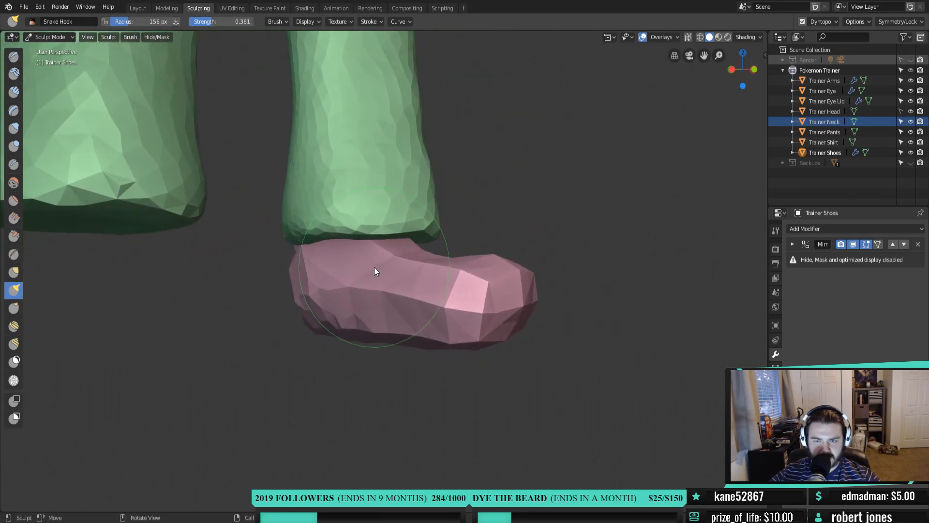
{"action": "key", "text": "ctrl+KP_3"}
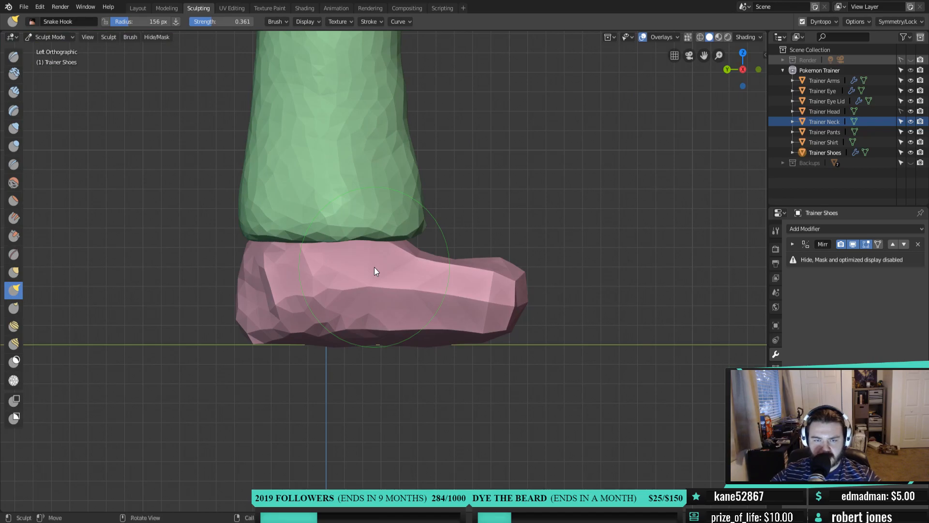
{"action": "left_click_drag", "start_coordinate": [323, 309], "coordinate": [316, 331]}
{"action": "left_click_drag", "start_coordinate": [302, 317], "coordinate": [295, 324]}
{"action": "left_click_drag", "start_coordinate": [357, 294], "coordinate": [393, 315]}
{"action": "mouse_move", "coordinate": [427, 288]}
{"action": "left_mouse_down"}
{"action": "mouse_move", "coordinate": [433, 308]}
{"action": "mouse_move", "coordinate": [475, 303]}
{"action": "left_mouse_up"}
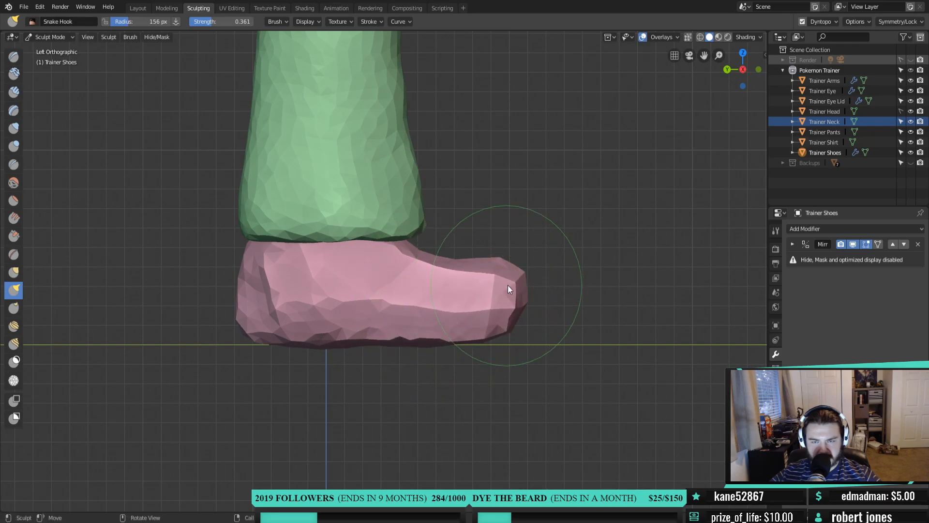
{"action": "left_click_drag", "start_coordinate": [511, 272], "coordinate": [508, 275]}
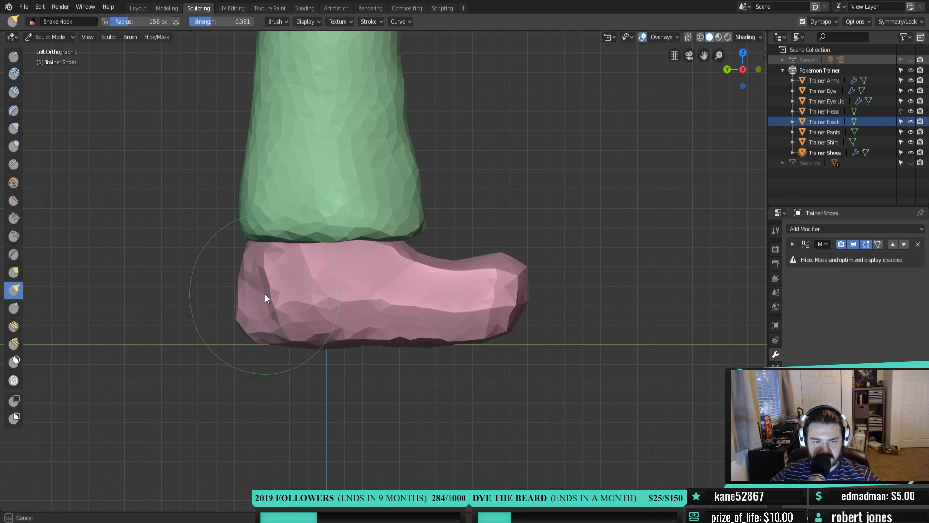
Fill out the shoe's heel and lower side with the Inflate brush at a 95 px radius
{"action": "mouse_move", "coordinate": [267, 295]}
{"action": "middle_mouse_down"}
{"action": "mouse_move", "coordinate": [379, 318]}
{"action": "mouse_move", "coordinate": [435, 310]}
{"action": "middle_mouse_up"}
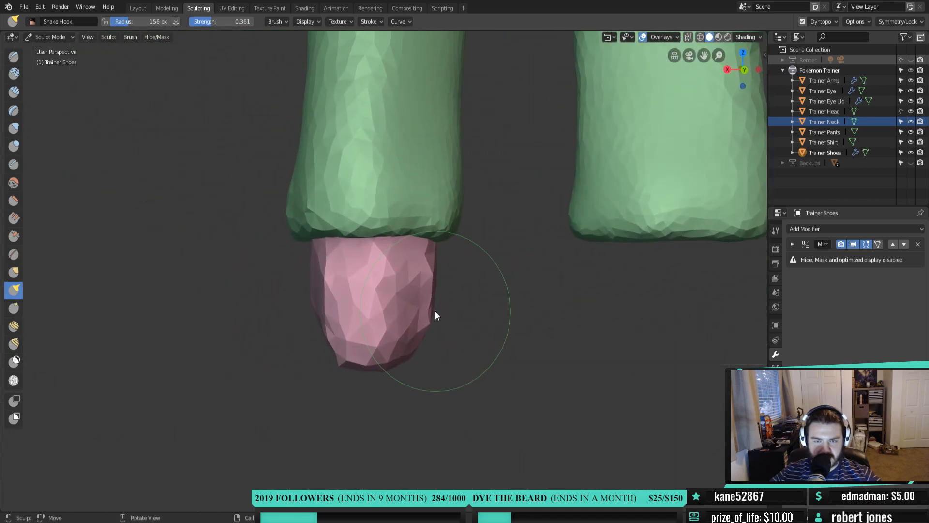
{"action": "key", "text": "i"}
{"action": "mouse_move", "coordinate": [327, 272]}
{"action": "middle_mouse_down"}
{"action": "mouse_move", "coordinate": [419, 309]}
{"action": "mouse_move", "coordinate": [484, 309]}
{"action": "middle_mouse_up"}
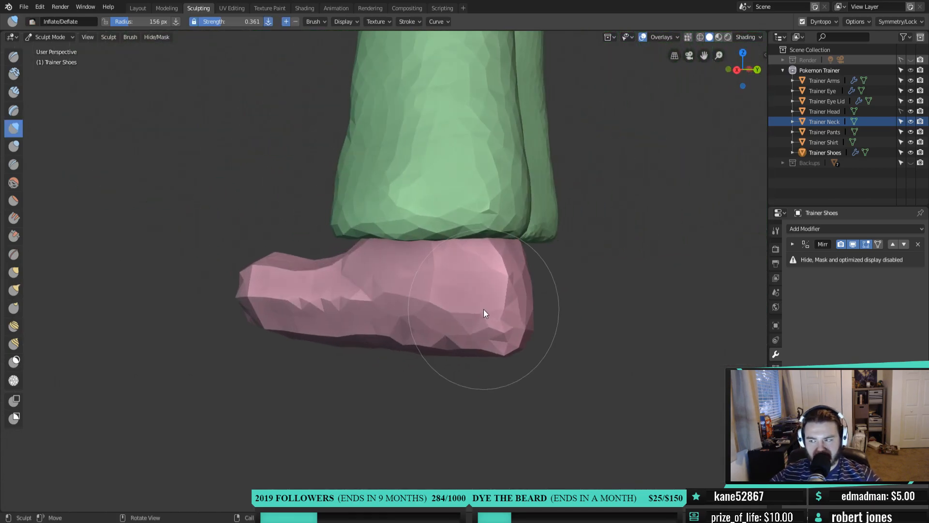
{"action": "key", "text": "KP_3"}
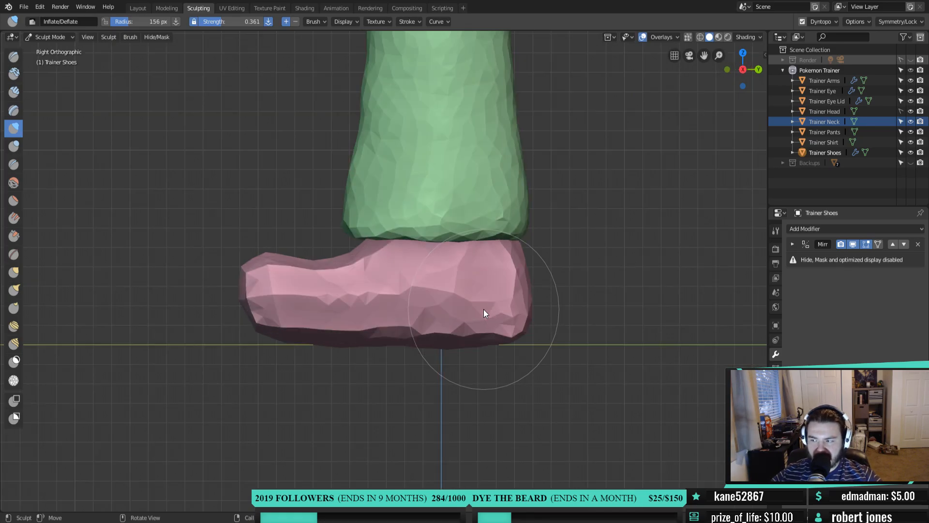
{"action": "key", "text": "f"}
{"action": "left_click", "coordinate": [473, 300]}
{"action": "middle_click_drag", "start_coordinate": [499, 266], "coordinate": [494, 221], "text": "shift"}
{"action": "mouse_move", "coordinate": [491, 228]}
{"action": "left_mouse_down"}
{"action": "mouse_move", "coordinate": [491, 201]}
{"action": "mouse_move", "coordinate": [477, 263]}
{"action": "mouse_move", "coordinate": [489, 296]}
{"action": "left_mouse_up"}
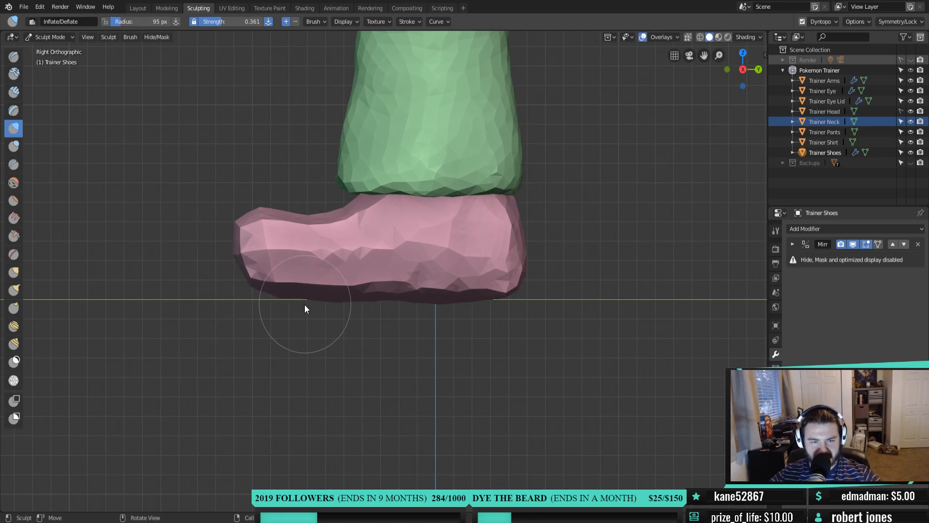
Annotate guide curves along the toe and instep, and reshape the toe and heel with the Grab brush at 126 px
{"action": "mouse_move", "coordinate": [324, 298]}
{"action": "left_mouse_down"}
{"action": "mouse_move", "coordinate": [264, 292]}
{"action": "mouse_move", "coordinate": [229, 235]}
{"action": "left_mouse_up"}
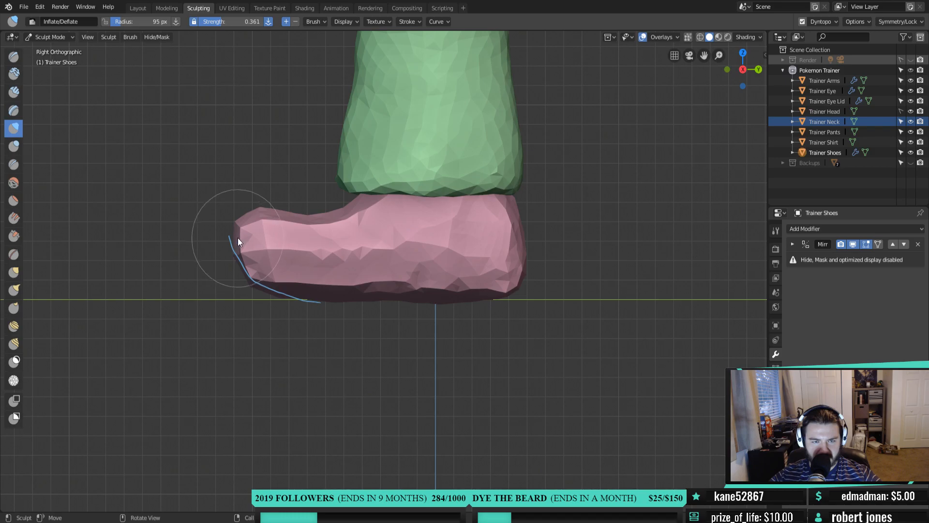
{"action": "mouse_move", "coordinate": [259, 202]}
{"action": "left_mouse_down"}
{"action": "mouse_move", "coordinate": [290, 211]}
{"action": "mouse_move", "coordinate": [360, 187]}
{"action": "left_mouse_up"}
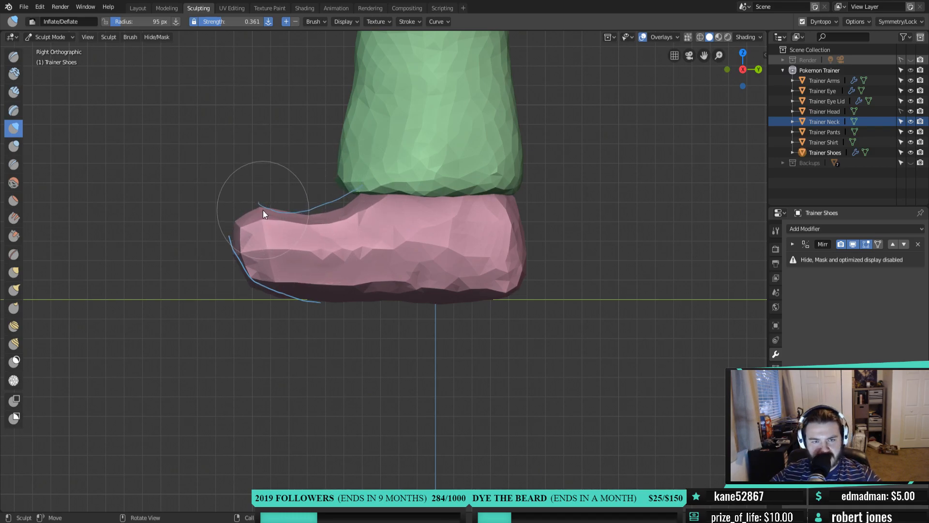
{"action": "key", "text": "g"}
{"action": "key", "text": "f"}
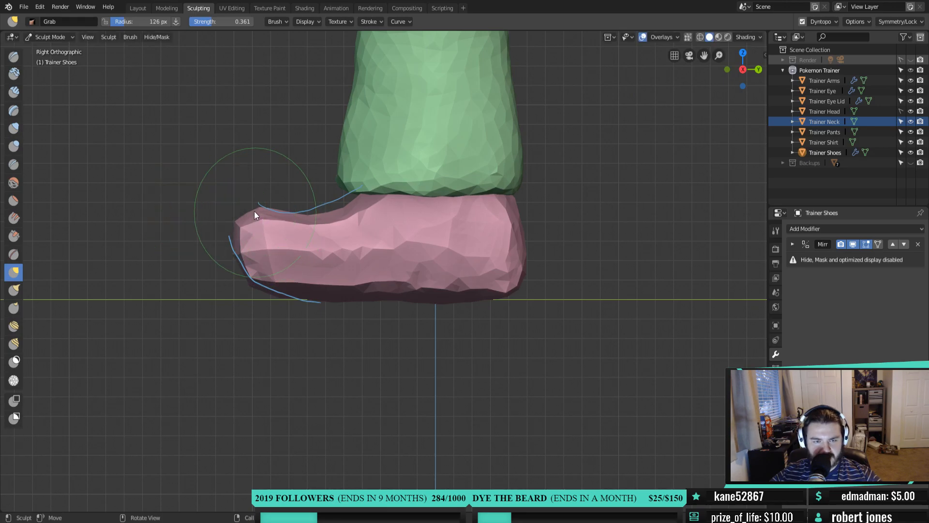
{"action": "mouse_move", "coordinate": [251, 219]}
{"action": "left_mouse_down"}
{"action": "mouse_move", "coordinate": [253, 207]}
{"action": "mouse_move", "coordinate": [277, 216]}
{"action": "mouse_move", "coordinate": [265, 225]}
{"action": "mouse_move", "coordinate": [269, 234]}
{"action": "left_mouse_up"}
{"action": "left_click_drag", "start_coordinate": [286, 212], "coordinate": [369, 207]}
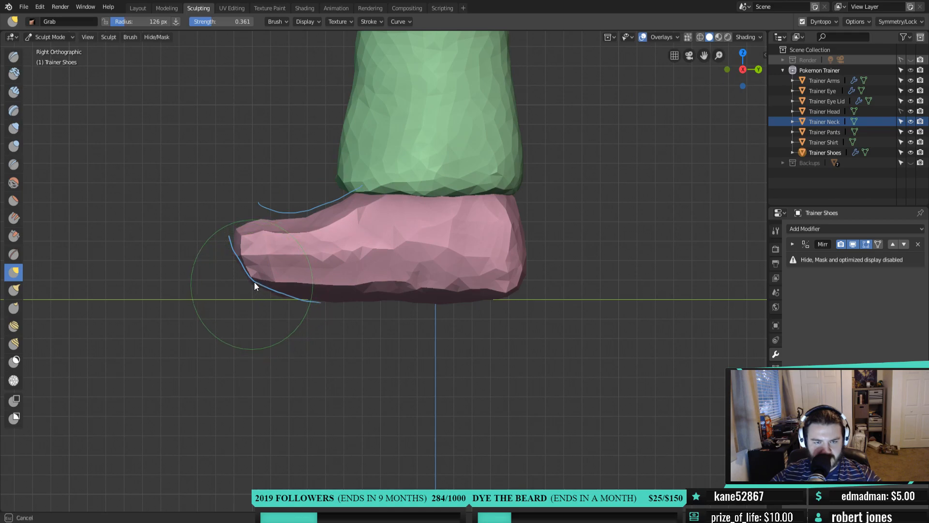
{"action": "left_click_drag", "start_coordinate": [502, 286], "coordinate": [527, 277]}
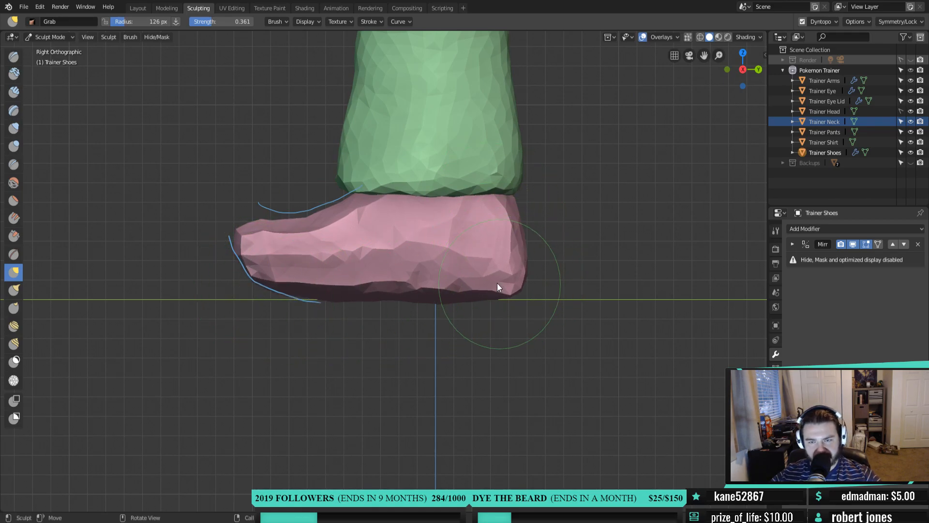
In the front view, annotate straight guide lines along both sides of the shoe and grab its lower edges outward toward them
{"action": "key", "text": "KP_1"}
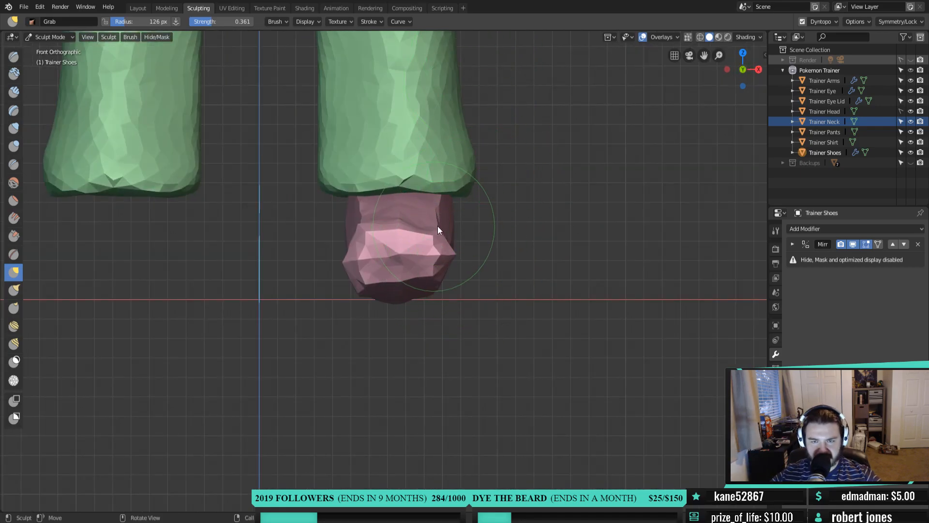
{"action": "left_click_drag", "start_coordinate": [454, 202], "coordinate": [456, 296]}
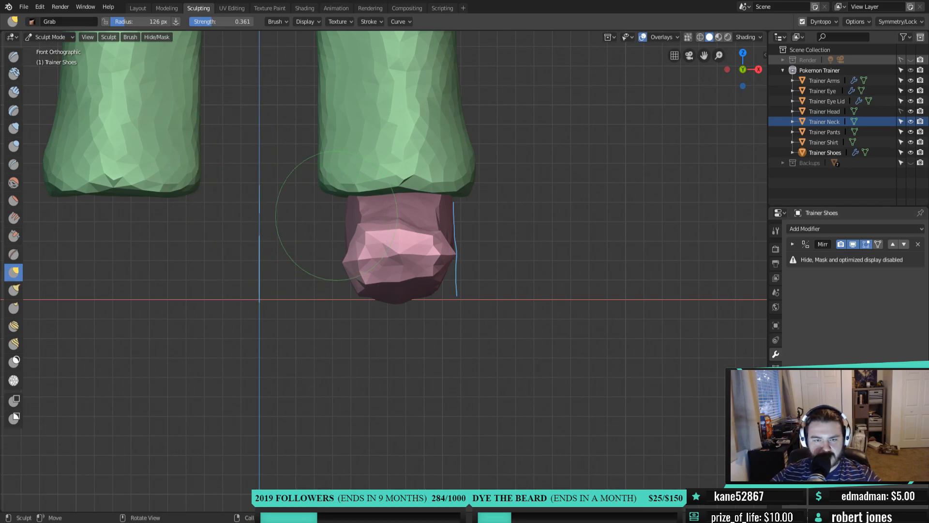
{"action": "left_click_drag", "start_coordinate": [347, 242], "coordinate": [352, 294]}
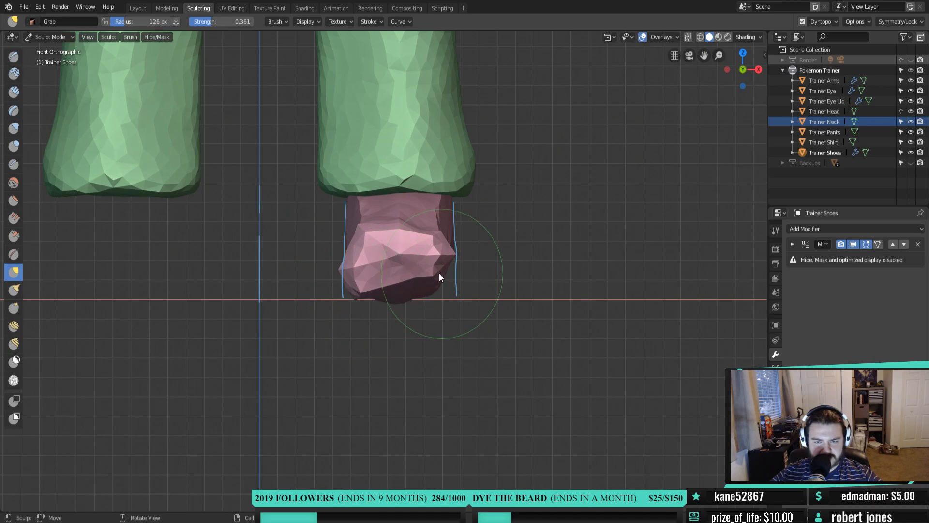
{"action": "mouse_move", "coordinate": [444, 288]}
{"action": "left_mouse_down"}
{"action": "mouse_move", "coordinate": [438, 260]}
{"action": "mouse_move", "coordinate": [435, 290]}
{"action": "mouse_move", "coordinate": [445, 290]}
{"action": "left_mouse_up"}
{"action": "middle_click_drag", "start_coordinate": [445, 289], "coordinate": [346, 297]}
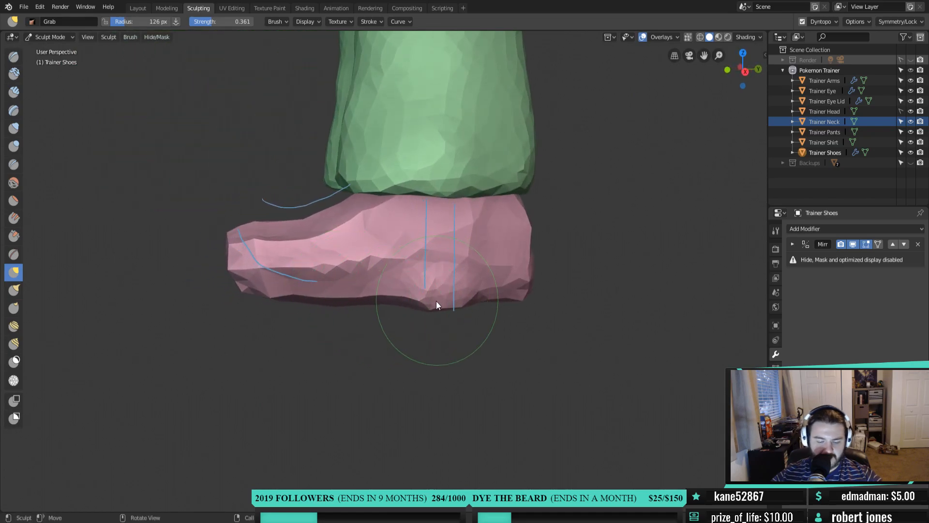
Fill out and even the shoe's outer side from heel to toe with the Inflate brush at 126 px radius
{"action": "key", "text": "i"}
{"action": "mouse_move", "coordinate": [445, 248]}
{"action": "left_mouse_down"}
{"action": "mouse_move", "coordinate": [335, 286]}
{"action": "mouse_move", "coordinate": [439, 279]}
{"action": "left_mouse_up"}
{"action": "key", "text": "KP_3"}
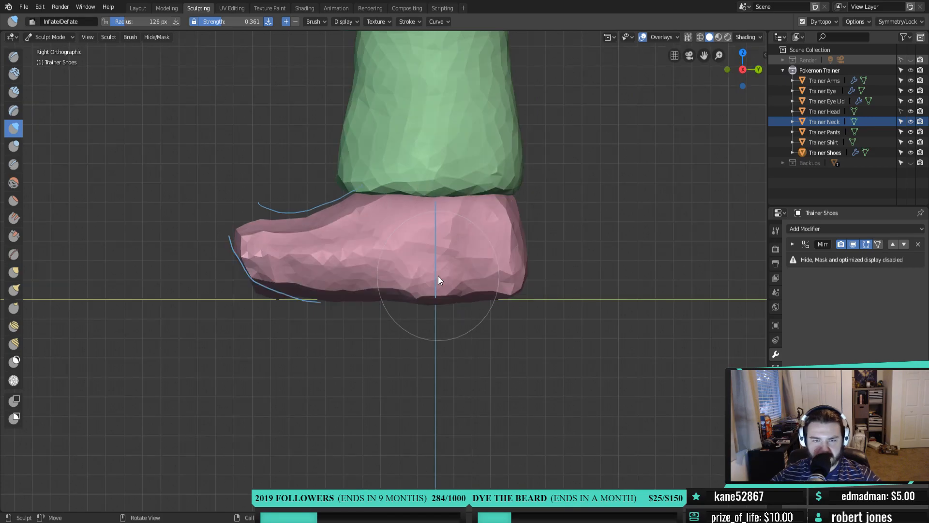
{"action": "mouse_move", "coordinate": [290, 258]}
{"action": "left_mouse_down"}
{"action": "mouse_move", "coordinate": [277, 277]}
{"action": "mouse_move", "coordinate": [332, 288]}
{"action": "left_mouse_up"}
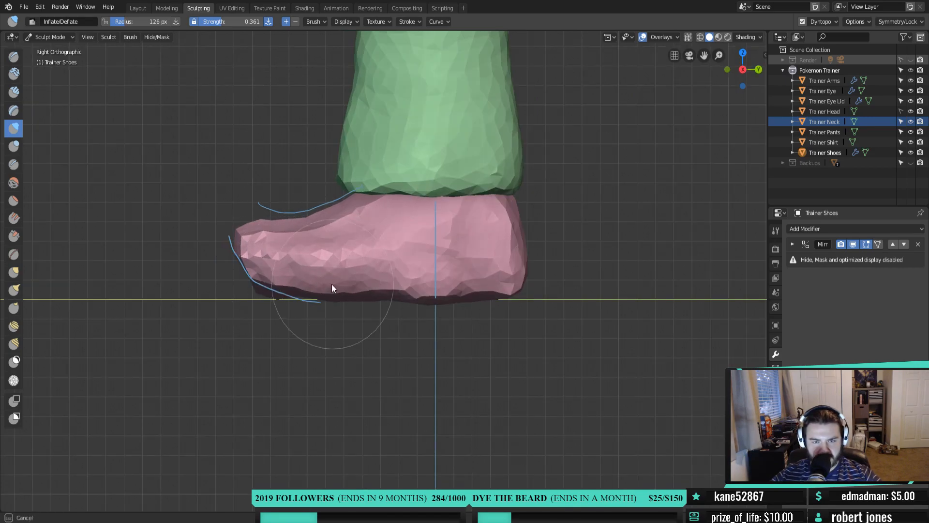
{"action": "left_click_drag", "start_coordinate": [456, 274], "coordinate": [492, 235]}
{"action": "left_click_drag", "start_coordinate": [485, 266], "coordinate": [405, 241]}
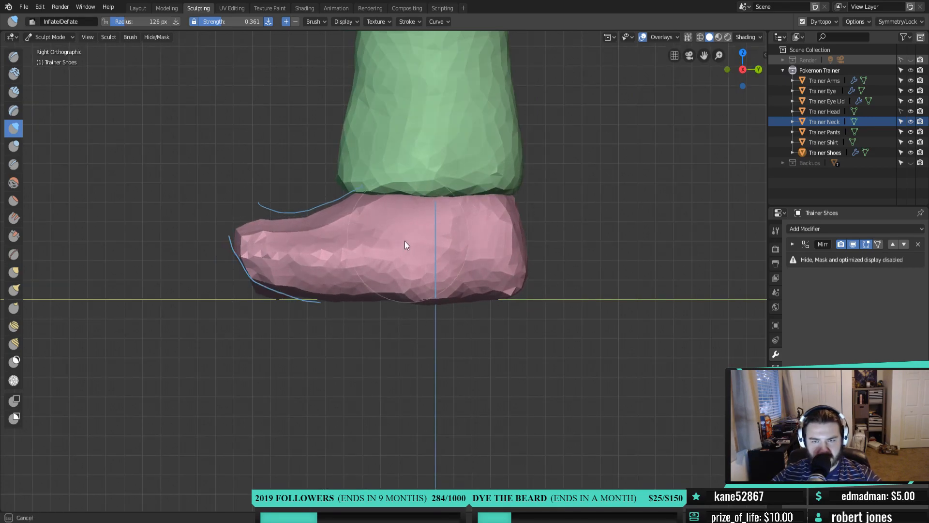
{"action": "mouse_move", "coordinate": [467, 225]}
{"action": "left_mouse_down"}
{"action": "mouse_move", "coordinate": [504, 284]}
{"action": "mouse_move", "coordinate": [425, 291]}
{"action": "mouse_move", "coordinate": [514, 305]}
{"action": "mouse_move", "coordinate": [418, 314]}
{"action": "left_mouse_up"}
{"action": "mouse_move", "coordinate": [388, 277]}
{"action": "left_mouse_down"}
{"action": "mouse_move", "coordinate": [425, 223]}
{"action": "mouse_move", "coordinate": [265, 272]}
{"action": "mouse_move", "coordinate": [461, 260]}
{"action": "left_mouse_up"}
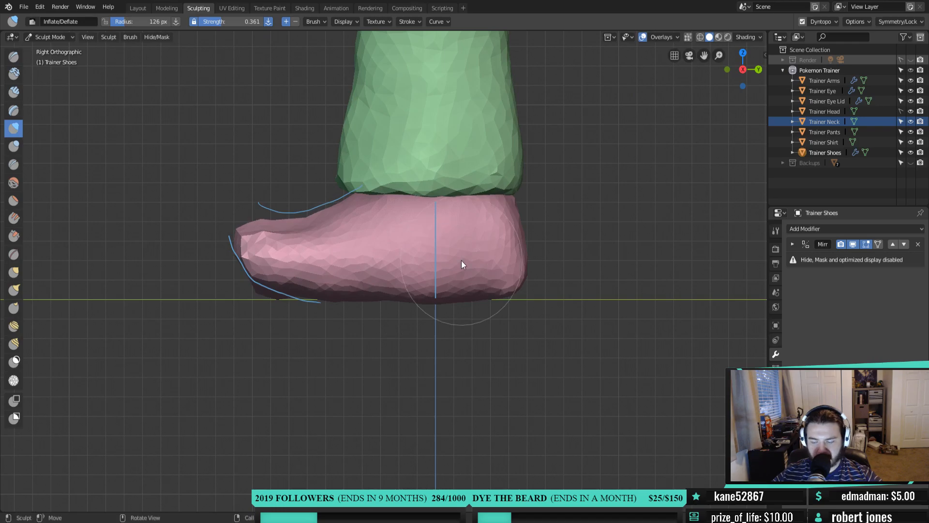
From the opposite side view, even out the shoe's inner side, instep and heel with the Inflate brush
{"action": "key", "text": "KP_1"}
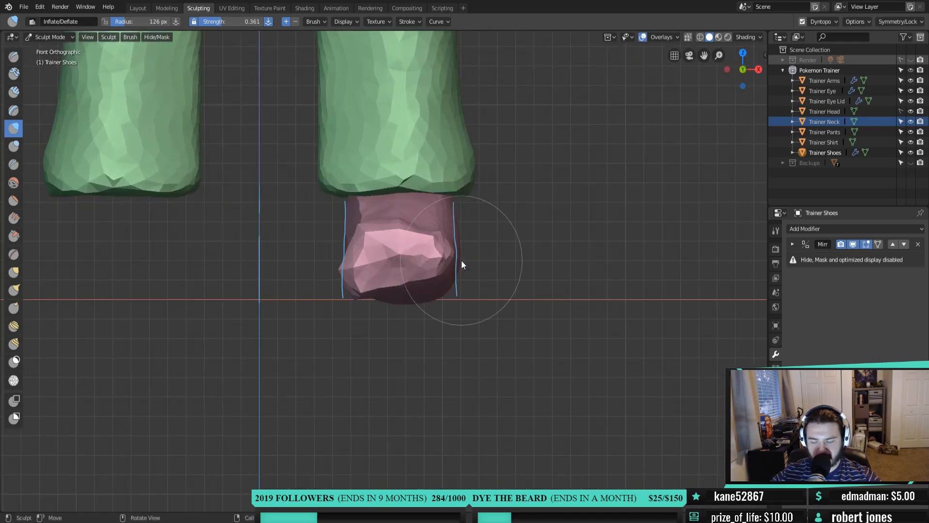
{"action": "key", "text": "ctrl+KP_3"}
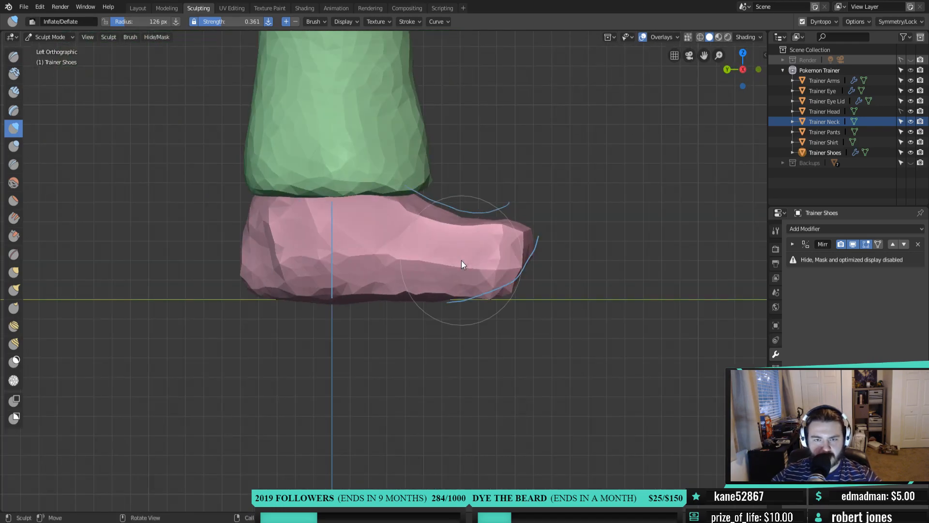
{"action": "left_click_drag", "start_coordinate": [373, 230], "coordinate": [440, 255]}
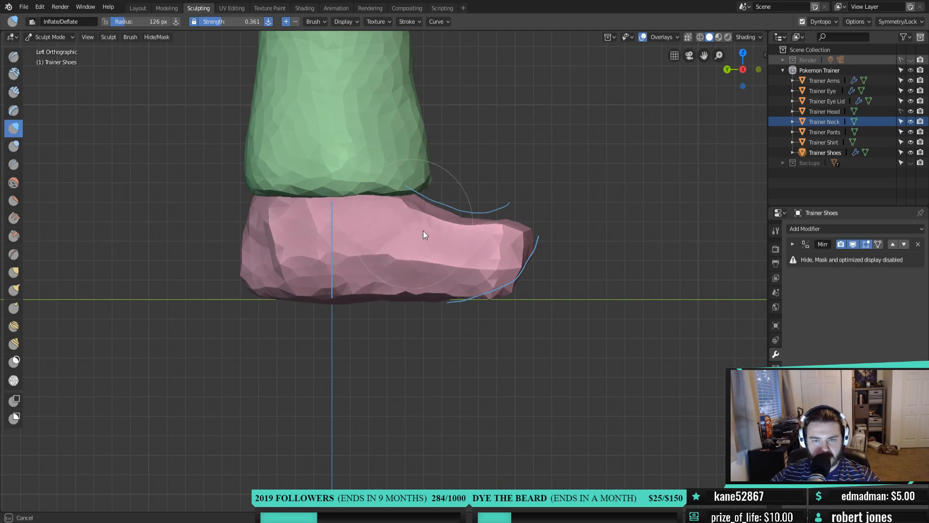
{"action": "left_click_drag", "start_coordinate": [352, 253], "coordinate": [323, 232]}
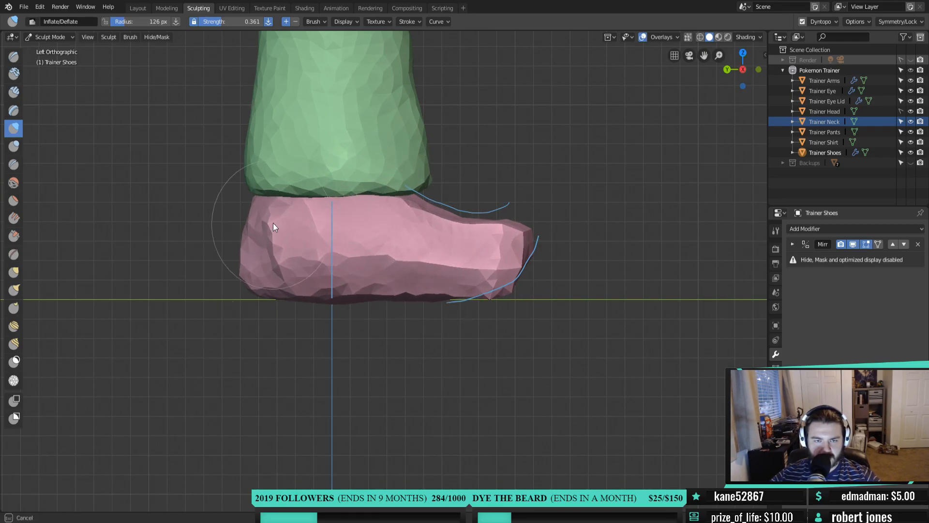
{"action": "mouse_move", "coordinate": [492, 283]}
{"action": "left_mouse_down"}
{"action": "mouse_move", "coordinate": [498, 261]}
{"action": "mouse_move", "coordinate": [460, 256]}
{"action": "left_mouse_up"}
Flatten the faceted inner side and heel of the shoe with the Flatten brush at strength 0.183
{"action": "key", "text": "shift+t"}
{"action": "mouse_move", "coordinate": [400, 251]}
{"action": "left_mouse_down"}
{"action": "mouse_move", "coordinate": [386, 257]}
{"action": "mouse_move", "coordinate": [261, 219]}
{"action": "mouse_move", "coordinate": [356, 225]}
{"action": "left_mouse_up"}
{"action": "key", "text": "shift+f"}
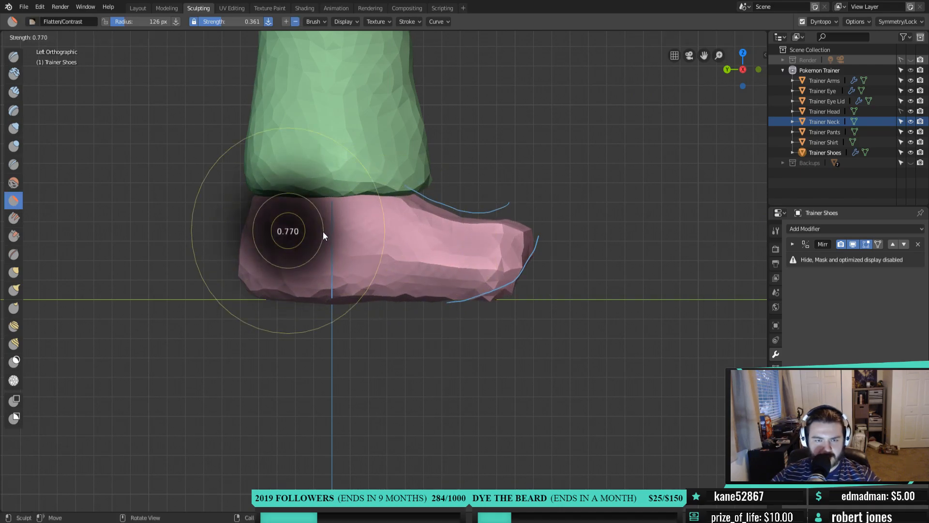
{"action": "left_click", "coordinate": [358, 256]}
{"action": "mouse_move", "coordinate": [348, 257]}
{"action": "left_mouse_down"}
{"action": "mouse_move", "coordinate": [257, 263]}
{"action": "mouse_move", "coordinate": [347, 223]}
{"action": "mouse_move", "coordinate": [449, 272]}
{"action": "mouse_move", "coordinate": [503, 271]}
{"action": "mouse_move", "coordinate": [461, 235]}
{"action": "mouse_move", "coordinate": [443, 263]}
{"action": "left_mouse_up"}
{"action": "left_click_drag", "start_coordinate": [242, 257], "coordinate": [233, 231]}
In the right side view, push the back of the heel inward using the Grab brush at 158 px
{"action": "middle_click_drag", "start_coordinate": [245, 294], "coordinate": [454, 306]}
{"action": "middle_click_drag", "start_coordinate": [471, 197], "coordinate": [425, 196], "text": "shift"}
{"action": "key", "text": "g"}
{"action": "key", "text": "f"}
{"action": "left_click", "coordinate": [527, 286]}
{"action": "mouse_move", "coordinate": [474, 281]}
{"action": "left_mouse_down"}
{"action": "mouse_move", "coordinate": [464, 281]}
{"action": "mouse_move", "coordinate": [482, 282]}
{"action": "mouse_move", "coordinate": [457, 289]}
{"action": "mouse_move", "coordinate": [463, 280]}
{"action": "left_mouse_up"}
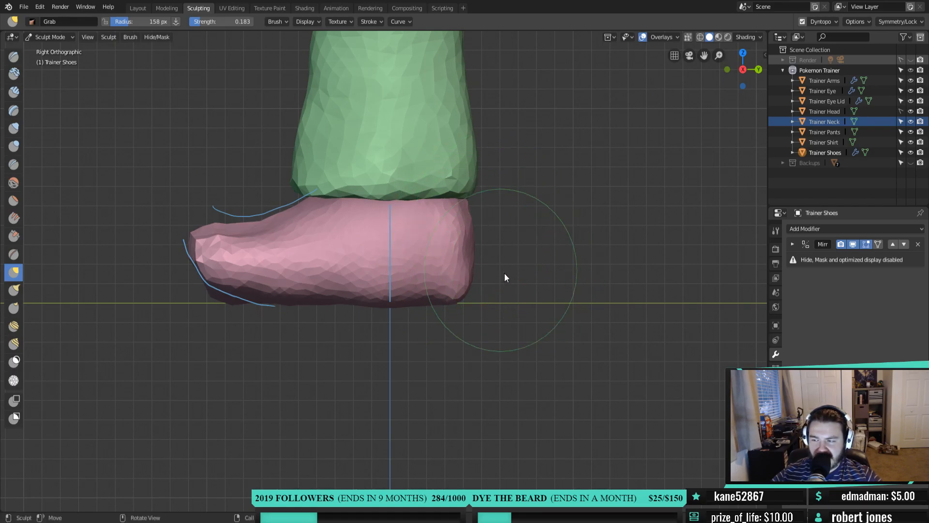
{"action": "mouse_move", "coordinate": [466, 301]}
{"action": "left_mouse_down"}
{"action": "mouse_move", "coordinate": [479, 232]}
{"action": "mouse_move", "coordinate": [471, 199]}
{"action": "left_mouse_up"}
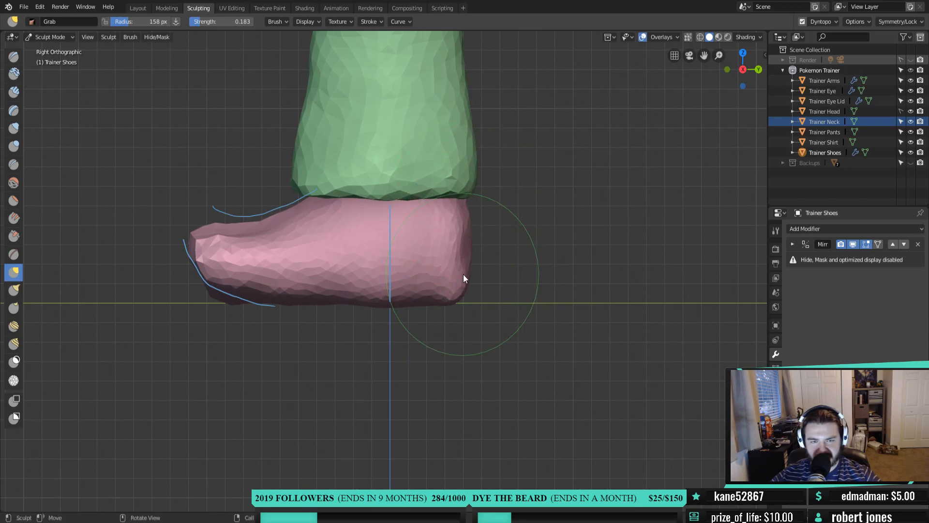
From the bottom view, grab the sole's outline to widen and lengthen the toe area and narrow the inner arch
{"action": "mouse_move", "coordinate": [468, 313]}
{"action": "middle_mouse_down"}
{"action": "mouse_move", "coordinate": [364, 306]}
{"action": "mouse_move", "coordinate": [380, 296]}
{"action": "mouse_move", "coordinate": [370, 200]}
{"action": "mouse_move", "coordinate": [336, 203]}
{"action": "middle_mouse_up"}
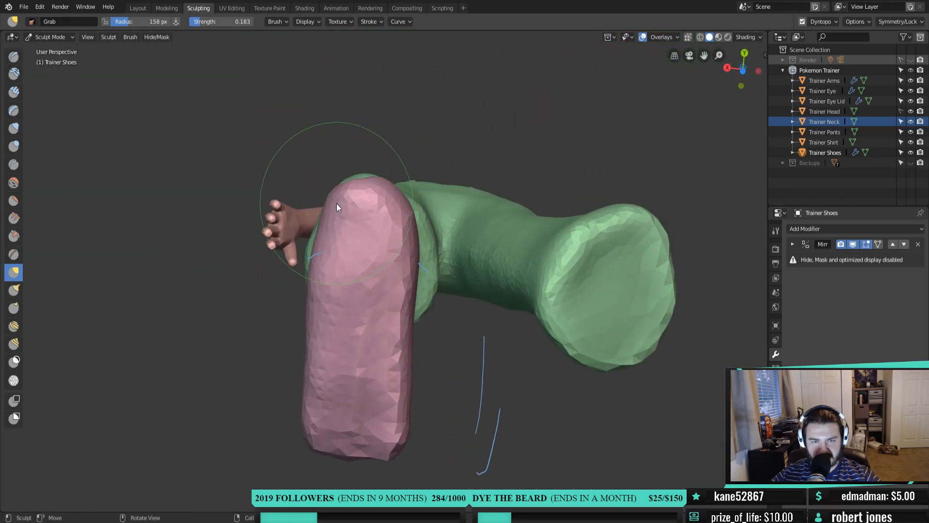
{"action": "key", "text": "ctrl+KP_7"}
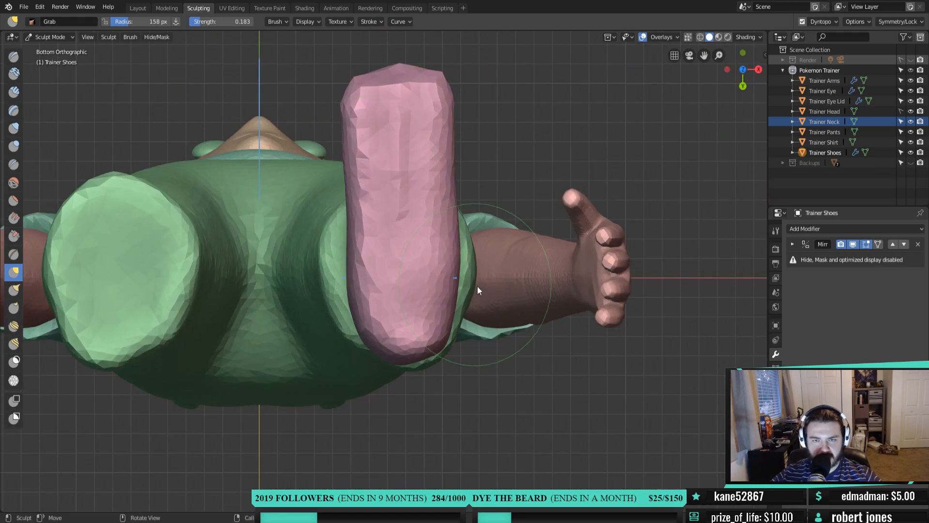
{"action": "mouse_move", "coordinate": [440, 323]}
{"action": "left_mouse_down"}
{"action": "mouse_move", "coordinate": [434, 306]}
{"action": "mouse_move", "coordinate": [440, 324]}
{"action": "left_mouse_up"}
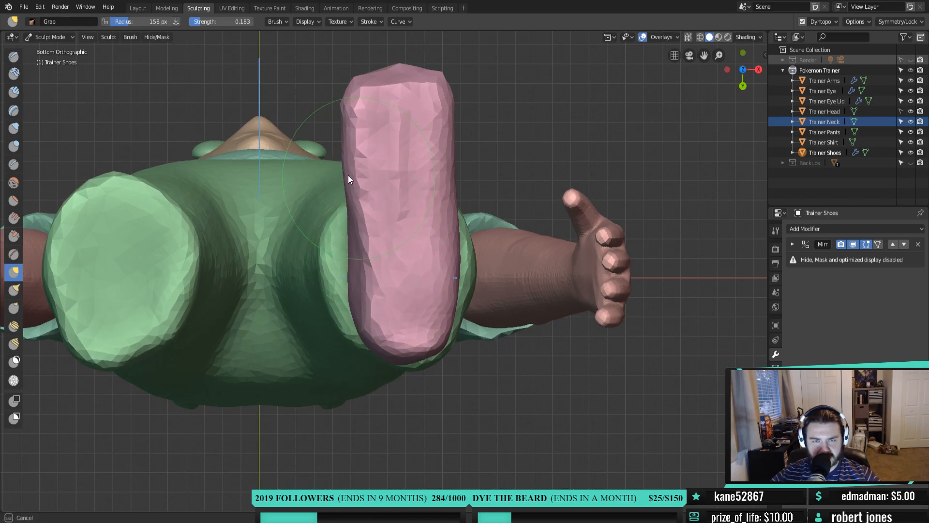
{"action": "mouse_move", "coordinate": [349, 124]}
{"action": "left_mouse_down"}
{"action": "mouse_move", "coordinate": [342, 103]}
{"action": "mouse_move", "coordinate": [372, 92]}
{"action": "mouse_move", "coordinate": [370, 71]}
{"action": "mouse_move", "coordinate": [384, 54]}
{"action": "left_mouse_up"}
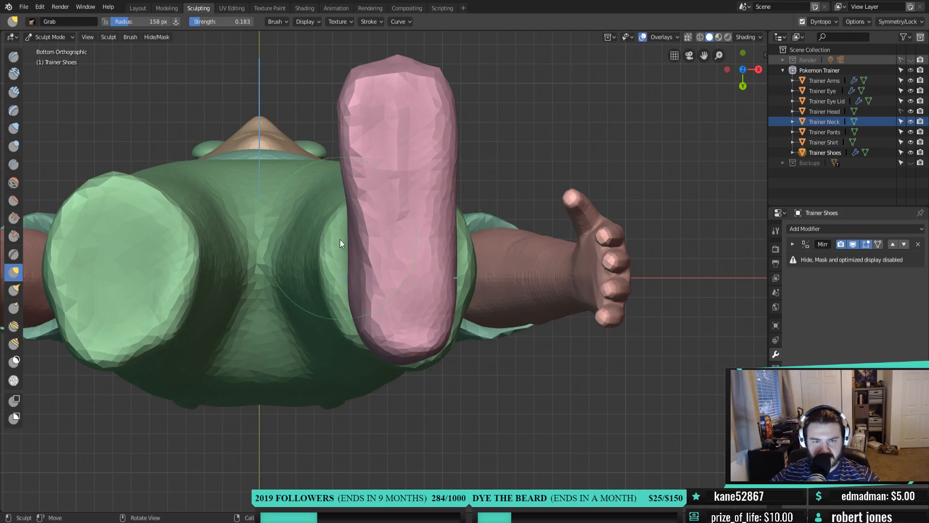
{"action": "left_click_drag", "start_coordinate": [349, 226], "coordinate": [362, 248]}
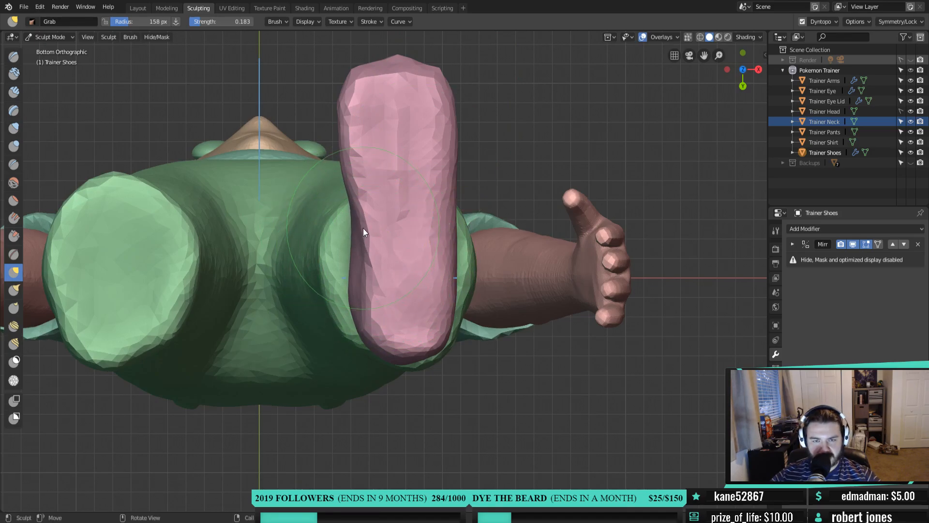
{"action": "mouse_move", "coordinate": [369, 234]}
{"action": "left_mouse_down"}
{"action": "mouse_move", "coordinate": [375, 296]}
{"action": "mouse_move", "coordinate": [377, 227]}
{"action": "left_mouse_up"}
{"action": "left_click_drag", "start_coordinate": [382, 94], "coordinate": [370, 89]}
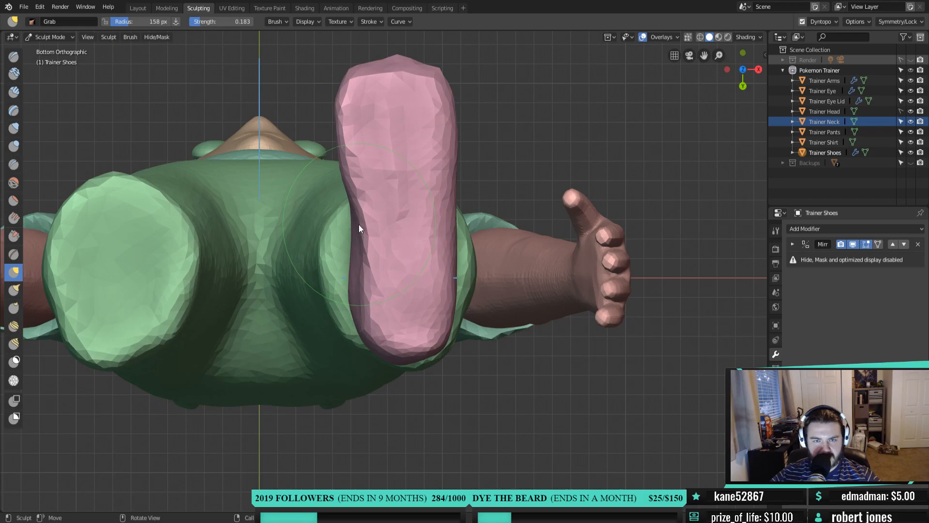
{"action": "middle_click_drag", "start_coordinate": [367, 248], "coordinate": [427, 246]}
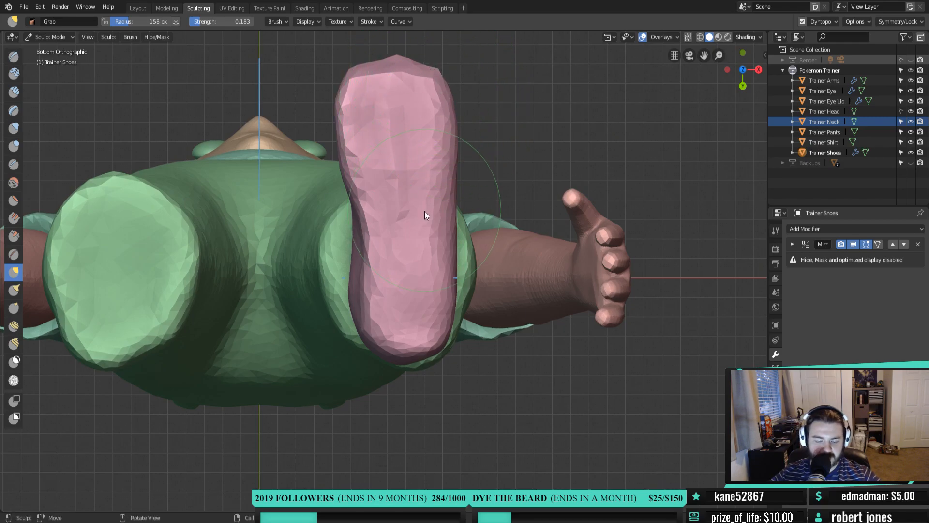
Even out the underside and toe edges of the sole with the Inflate brush at 91 px radius
{"action": "key", "text": "i"}
{"action": "key", "text": "f"}
{"action": "left_click", "coordinate": [376, 133]}
{"action": "left_click_drag", "start_coordinate": [376, 134], "coordinate": [381, 149]}
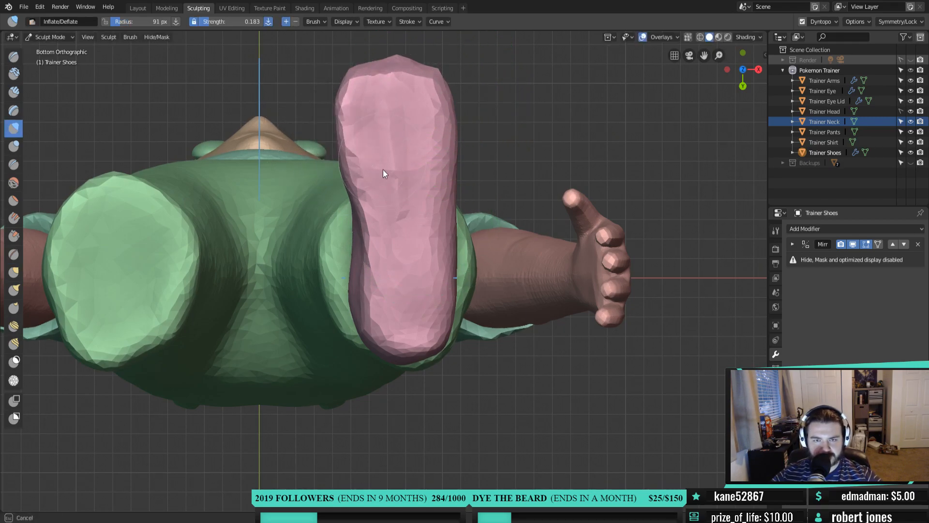
{"action": "mouse_move", "coordinate": [419, 312]}
{"action": "left_mouse_down"}
{"action": "mouse_move", "coordinate": [434, 155]}
{"action": "mouse_move", "coordinate": [434, 292]}
{"action": "left_mouse_up"}
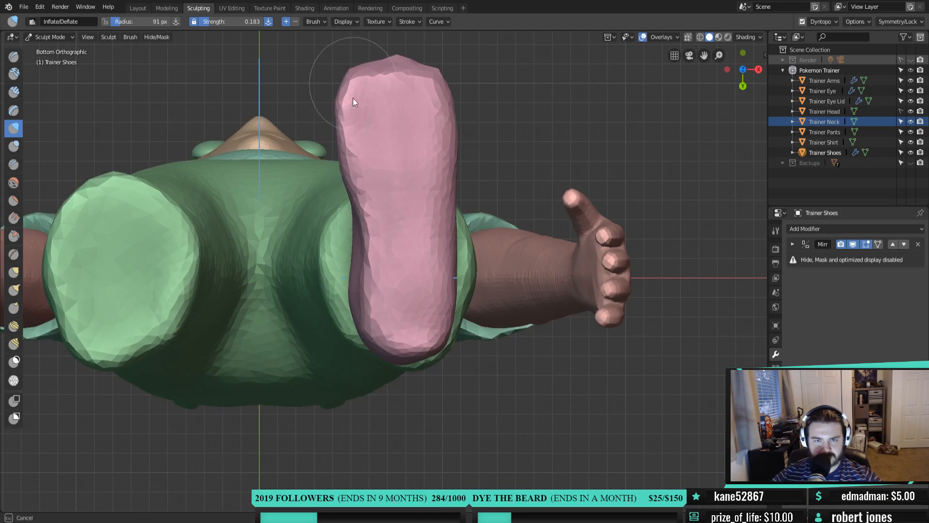
{"action": "left_click_drag", "start_coordinate": [420, 63], "coordinate": [451, 127]}
In the front view, adjust the toe's lower inner edge against the guide line with the Grab brush at 173 px
{"action": "mouse_move", "coordinate": [451, 126]}
{"action": "middle_mouse_down"}
{"action": "mouse_move", "coordinate": [460, 220]}
{"action": "mouse_move", "coordinate": [405, 277]}
{"action": "middle_mouse_up"}
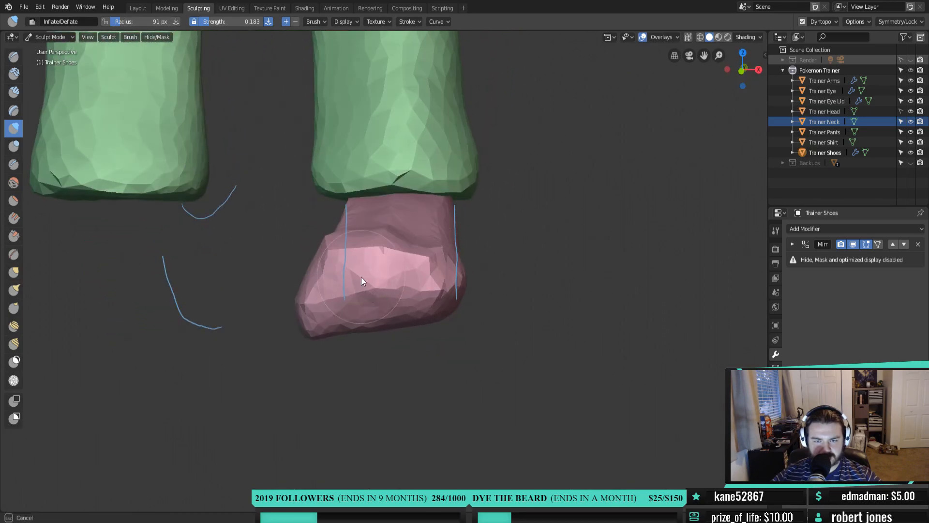
{"action": "key", "text": "KP_1"}
{"action": "key", "text": "g"}
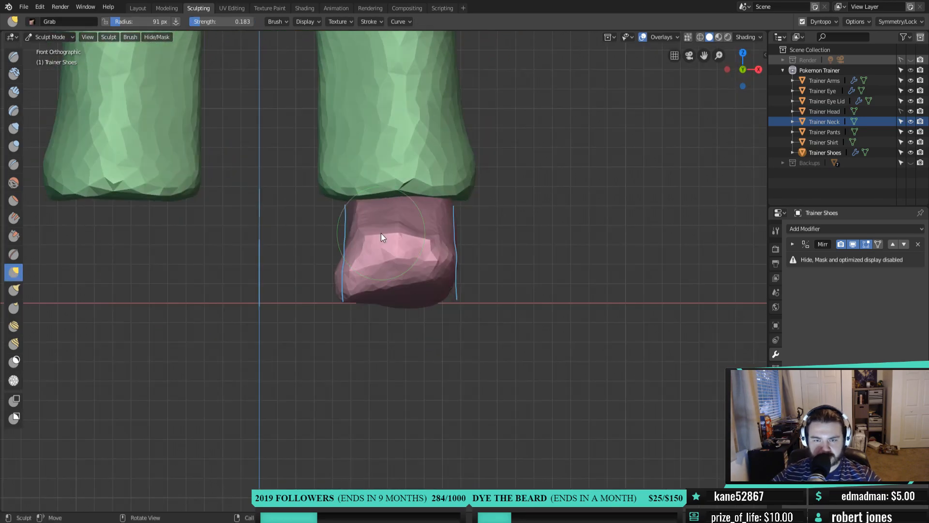
{"action": "key", "text": "f"}
{"action": "left_click", "coordinate": [437, 306]}
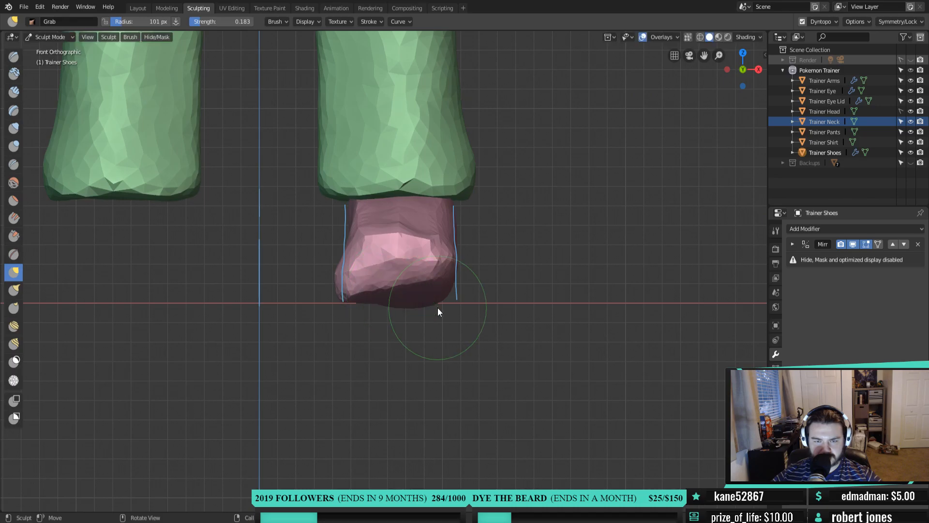
{"action": "key", "text": "f"}
{"action": "left_click", "coordinate": [379, 331]}
{"action": "mouse_move", "coordinate": [349, 298]}
{"action": "left_mouse_down"}
{"action": "mouse_move", "coordinate": [361, 232]}
{"action": "mouse_move", "coordinate": [367, 238]}
{"action": "left_mouse_up"}
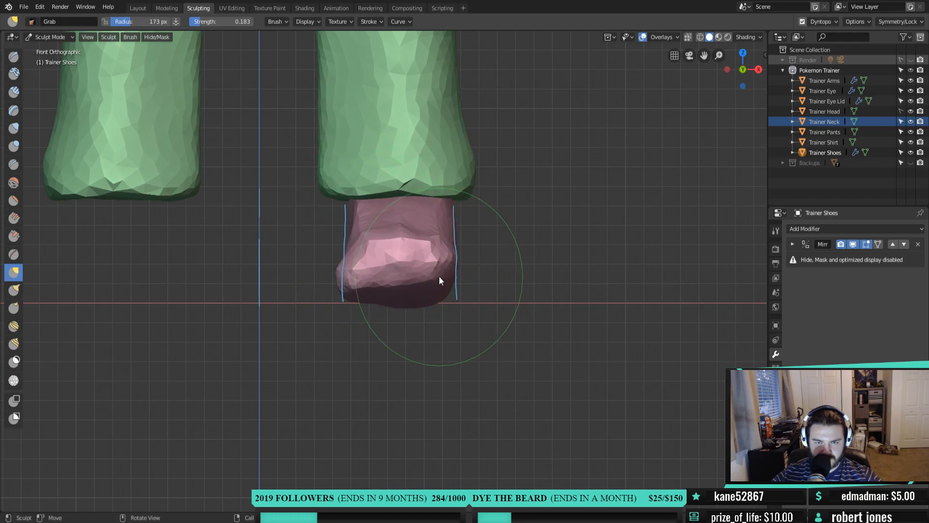
From the top view, round the toe's front corners with the Grab brush, enlarging its radius to 228 px
{"action": "mouse_move", "coordinate": [449, 317]}
{"action": "middle_mouse_down"}
{"action": "mouse_move", "coordinate": [367, 311]}
{"action": "mouse_move", "coordinate": [340, 324]}
{"action": "mouse_move", "coordinate": [369, 315]}
{"action": "mouse_move", "coordinate": [500, 327]}
{"action": "mouse_move", "coordinate": [546, 380]}
{"action": "mouse_move", "coordinate": [454, 354]}
{"action": "mouse_move", "coordinate": [422, 369]}
{"action": "mouse_move", "coordinate": [434, 391]}
{"action": "middle_mouse_up"}
{"action": "key", "text": "KP_7"}
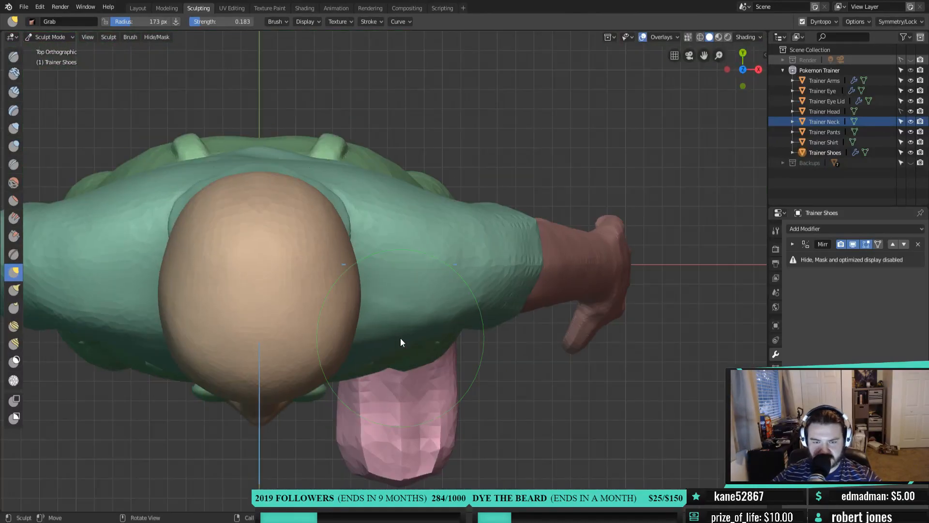
{"action": "mouse_move", "coordinate": [400, 340]}
{"action": "middle_mouse_down"}
{"action": "mouse_move", "coordinate": [390, 347]}
{"action": "mouse_move", "coordinate": [414, 361]}
{"action": "mouse_move", "coordinate": [360, 279]}
{"action": "mouse_move", "coordinate": [221, 280]}
{"action": "mouse_move", "coordinate": [338, 266]}
{"action": "mouse_move", "coordinate": [528, 303]}
{"action": "mouse_move", "coordinate": [427, 321]}
{"action": "mouse_move", "coordinate": [387, 351]}
{"action": "middle_mouse_up"}
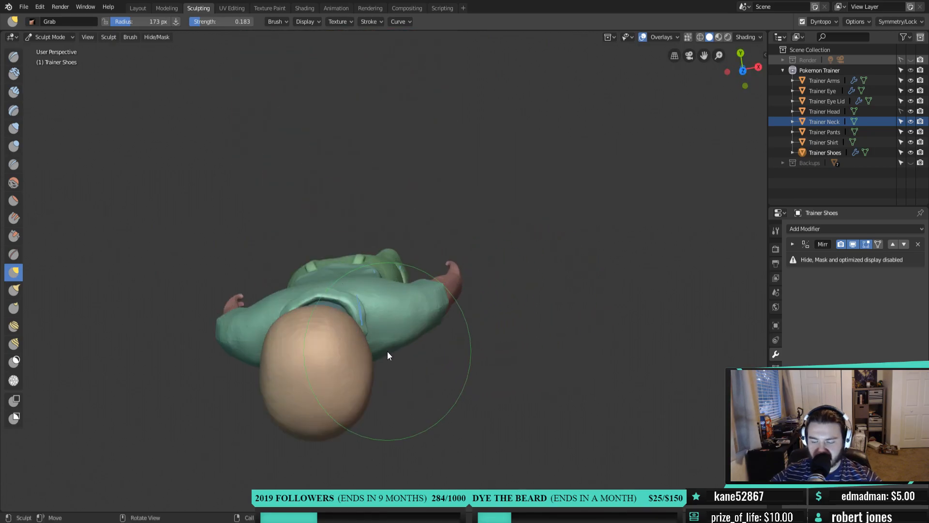
{"action": "key", "text": "KP_7"}
{"action": "scroll", "coordinate": [414, 343], "scroll_direction": "up", "scroll_amount": 6}
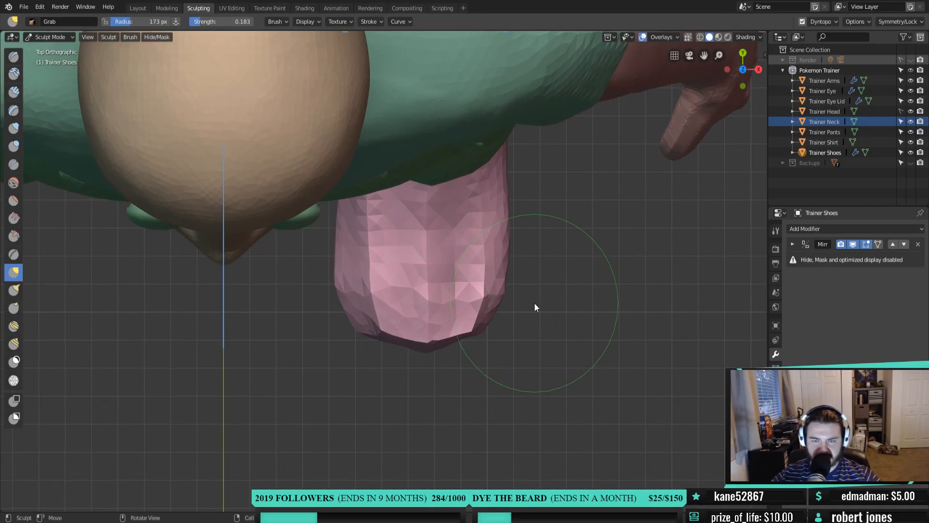
{"action": "left_click_drag", "start_coordinate": [500, 304], "coordinate": [474, 338]}
{"action": "key", "text": "f"}
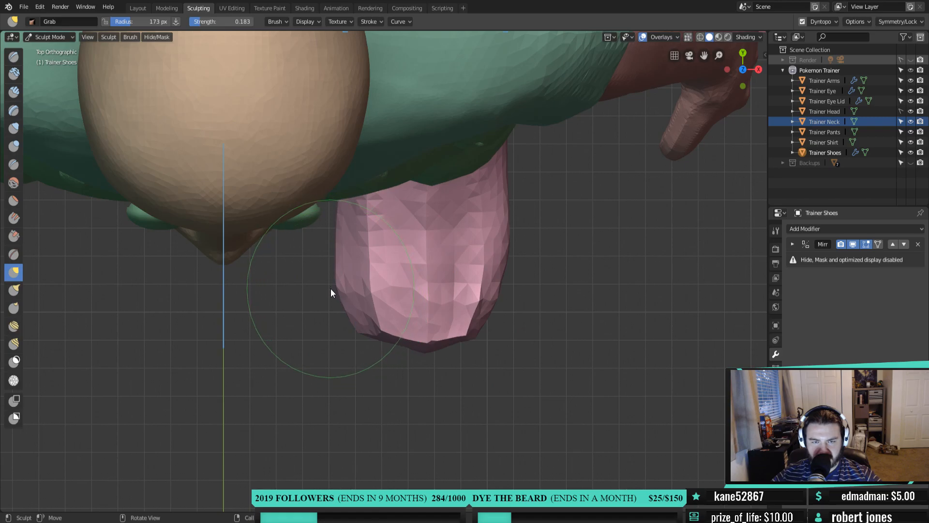
{"action": "mouse_move", "coordinate": [346, 282]}
{"action": "left_mouse_down"}
{"action": "mouse_move", "coordinate": [335, 225]}
{"action": "mouse_move", "coordinate": [362, 196]}
{"action": "mouse_move", "coordinate": [391, 303]}
{"action": "mouse_move", "coordinate": [432, 331]}
{"action": "mouse_move", "coordinate": [456, 292]}
{"action": "mouse_move", "coordinate": [478, 322]}
{"action": "mouse_move", "coordinate": [483, 356]}
{"action": "left_mouse_up"}
Even out the toe cap and instep from several angles with the Inflate brush at 156 px radius
{"action": "mouse_move", "coordinate": [482, 356]}
{"action": "middle_mouse_down"}
{"action": "mouse_move", "coordinate": [482, 259]}
{"action": "mouse_move", "coordinate": [470, 248]}
{"action": "mouse_move", "coordinate": [456, 296]}
{"action": "mouse_move", "coordinate": [378, 295]}
{"action": "mouse_move", "coordinate": [367, 283]}
{"action": "middle_mouse_up"}
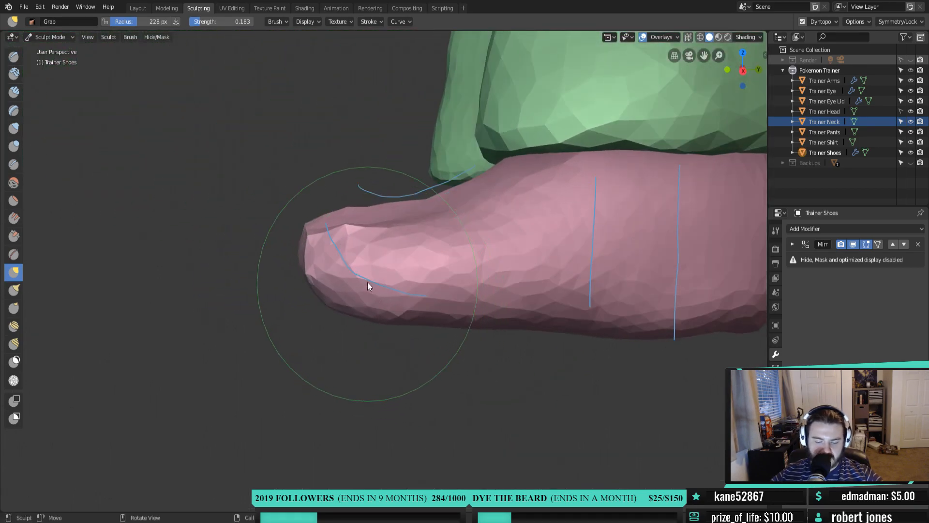
{"action": "key", "text": "i"}
{"action": "key", "text": "f"}
{"action": "left_click", "coordinate": [410, 234]}
{"action": "left_click_drag", "start_coordinate": [410, 233], "coordinate": [415, 223]}
{"action": "mouse_move", "coordinate": [414, 222]}
{"action": "middle_mouse_down"}
{"action": "mouse_move", "coordinate": [433, 226]}
{"action": "mouse_move", "coordinate": [516, 197]}
{"action": "middle_mouse_up"}
{"action": "mouse_move", "coordinate": [515, 197]}
{"action": "left_mouse_down"}
{"action": "mouse_move", "coordinate": [442, 222]}
{"action": "mouse_move", "coordinate": [457, 198]}
{"action": "left_mouse_up"}
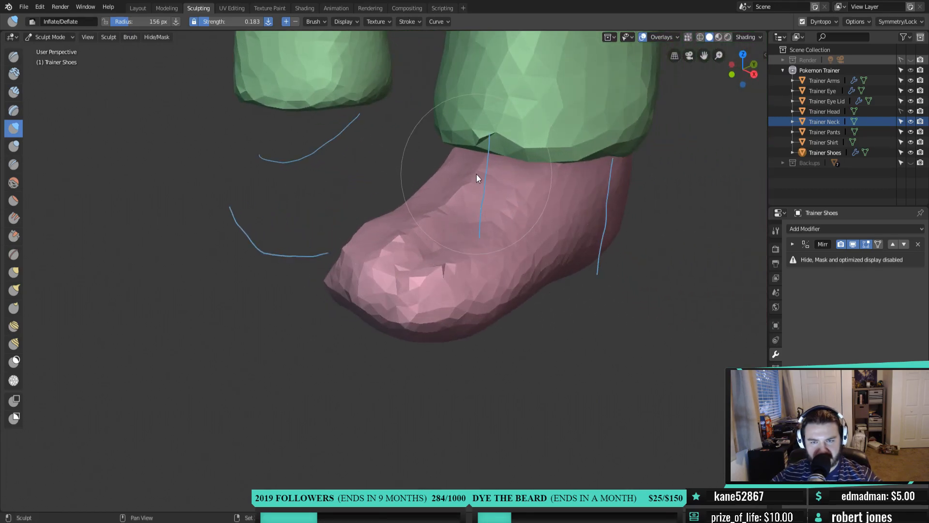
{"action": "left_click_drag", "start_coordinate": [493, 173], "coordinate": [500, 216]}
{"action": "mouse_move", "coordinate": [422, 206]}
{"action": "middle_mouse_down"}
{"action": "mouse_move", "coordinate": [492, 221]}
{"action": "mouse_move", "coordinate": [385, 212]}
{"action": "middle_mouse_up"}
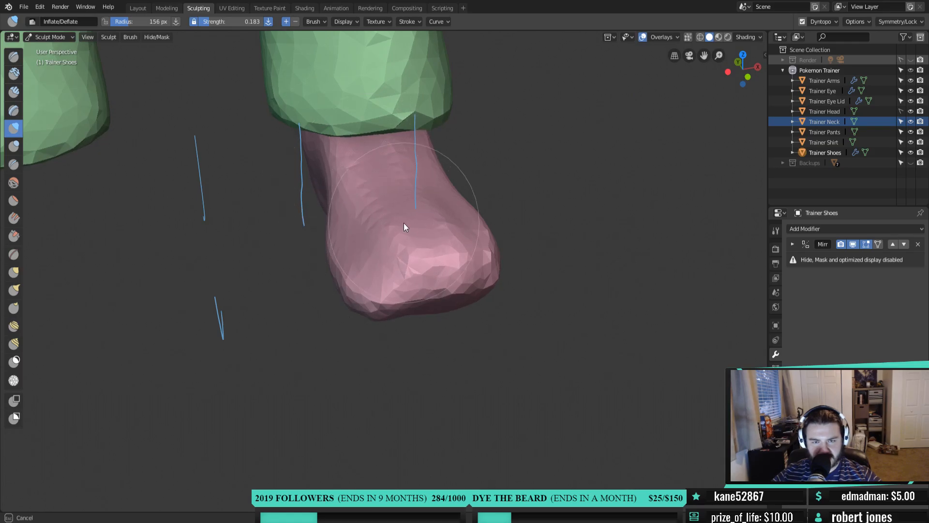
{"action": "mouse_move", "coordinate": [472, 263]}
{"action": "middle_mouse_down"}
{"action": "mouse_move", "coordinate": [442, 231]}
{"action": "mouse_move", "coordinate": [407, 261]}
{"action": "mouse_move", "coordinate": [390, 261]}
{"action": "mouse_move", "coordinate": [457, 265]}
{"action": "mouse_move", "coordinate": [358, 261]}
{"action": "mouse_move", "coordinate": [373, 224]}
{"action": "mouse_move", "coordinate": [298, 214]}
{"action": "middle_mouse_up"}
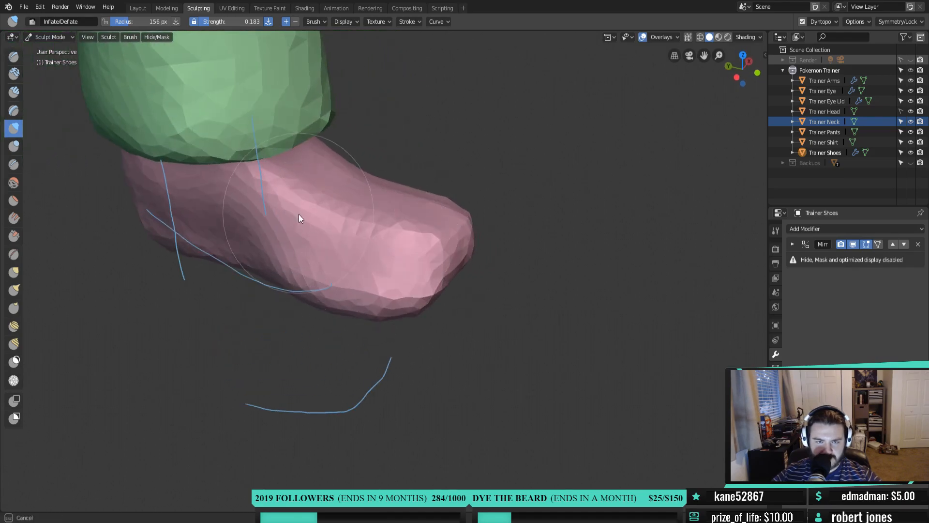
Round off the toe and smooth out its remaining facets with the Inflate brush at 88 px radius and strength 0.303
{"action": "key", "text": "f"}
{"action": "left_click", "coordinate": [341, 242]}
{"action": "key", "text": "f"}
{"action": "left_click", "coordinate": [353, 253]}
{"action": "key", "text": "shift+f"}
{"action": "left_click", "coordinate": [355, 252]}
{"action": "mouse_move", "coordinate": [290, 231]}
{"action": "left_mouse_down"}
{"action": "mouse_move", "coordinate": [383, 270]}
{"action": "mouse_move", "coordinate": [280, 214]}
{"action": "mouse_move", "coordinate": [384, 278]}
{"action": "mouse_move", "coordinate": [422, 250]}
{"action": "mouse_move", "coordinate": [298, 230]}
{"action": "mouse_move", "coordinate": [340, 239]}
{"action": "mouse_move", "coordinate": [272, 184]}
{"action": "mouse_move", "coordinate": [400, 242]}
{"action": "mouse_move", "coordinate": [315, 282]}
{"action": "left_mouse_up"}
{"action": "mouse_move", "coordinate": [315, 282]}
{"action": "middle_mouse_down"}
{"action": "mouse_move", "coordinate": [377, 272]}
{"action": "mouse_move", "coordinate": [356, 263]}
{"action": "middle_mouse_up"}
{"action": "mouse_move", "coordinate": [356, 262]}
{"action": "left_mouse_down"}
{"action": "mouse_move", "coordinate": [472, 275]}
{"action": "mouse_move", "coordinate": [394, 256]}
{"action": "mouse_move", "coordinate": [460, 224]}
{"action": "mouse_move", "coordinate": [481, 252]}
{"action": "mouse_move", "coordinate": [450, 227]}
{"action": "mouse_move", "coordinate": [439, 252]}
{"action": "mouse_move", "coordinate": [478, 259]}
{"action": "left_mouse_up"}
{"action": "mouse_move", "coordinate": [480, 259]}
{"action": "middle_mouse_down"}
{"action": "mouse_move", "coordinate": [403, 268]}
{"action": "mouse_move", "coordinate": [406, 287]}
{"action": "middle_mouse_up"}
{"action": "mouse_move", "coordinate": [408, 292]}
{"action": "left_mouse_down"}
{"action": "mouse_move", "coordinate": [428, 298]}
{"action": "mouse_move", "coordinate": [495, 262]}
{"action": "left_mouse_up"}
{"action": "mouse_move", "coordinate": [454, 230]}
{"action": "middle_mouse_down"}
{"action": "mouse_move", "coordinate": [475, 261]}
{"action": "mouse_move", "coordinate": [390, 276]}
{"action": "middle_mouse_up"}
{"action": "mouse_move", "coordinate": [418, 256]}
{"action": "left_mouse_down"}
{"action": "mouse_move", "coordinate": [510, 246]}
{"action": "mouse_move", "coordinate": [550, 201]}
{"action": "mouse_move", "coordinate": [523, 188]}
{"action": "mouse_move", "coordinate": [570, 237]}
{"action": "left_mouse_up"}
{"action": "mouse_move", "coordinate": [570, 237]}
{"action": "middle_mouse_down"}
{"action": "mouse_move", "coordinate": [489, 189]}
{"action": "mouse_move", "coordinate": [494, 247]}
{"action": "middle_mouse_up"}
In the right side view, adjust the toe's underside toward the guide curve with the Grab brush, enlarging its radius to 182 px
{"action": "scroll", "coordinate": [495, 248], "scroll_direction": "down", "scroll_amount": 5}
{"action": "middle_click_drag", "start_coordinate": [514, 284], "coordinate": [358, 326]}
{"action": "scroll", "coordinate": [484, 329], "scroll_direction": "up", "scroll_amount": 4}
{"action": "key", "text": "KP_3"}
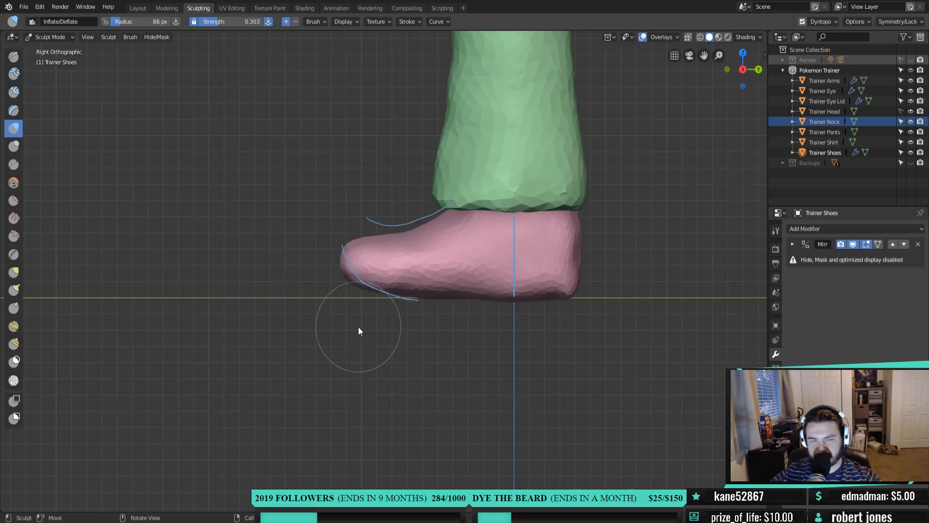
{"action": "scroll", "coordinate": [429, 315], "scroll_direction": "up", "scroll_amount": 1}
{"action": "middle_click_drag", "start_coordinate": [472, 315], "coordinate": [431, 296], "text": "shift"}
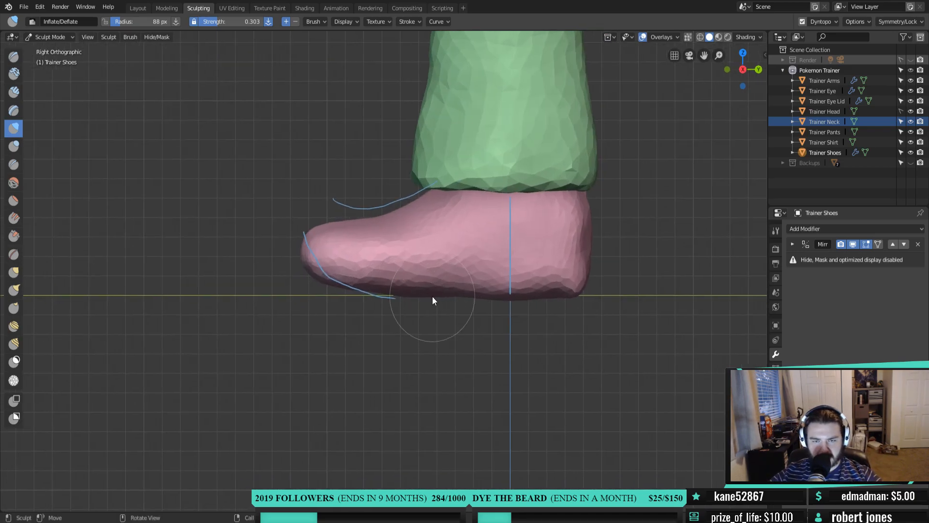
{"action": "key", "text": "g"}
{"action": "key", "text": "f"}
{"action": "left_click", "coordinate": [372, 306]}
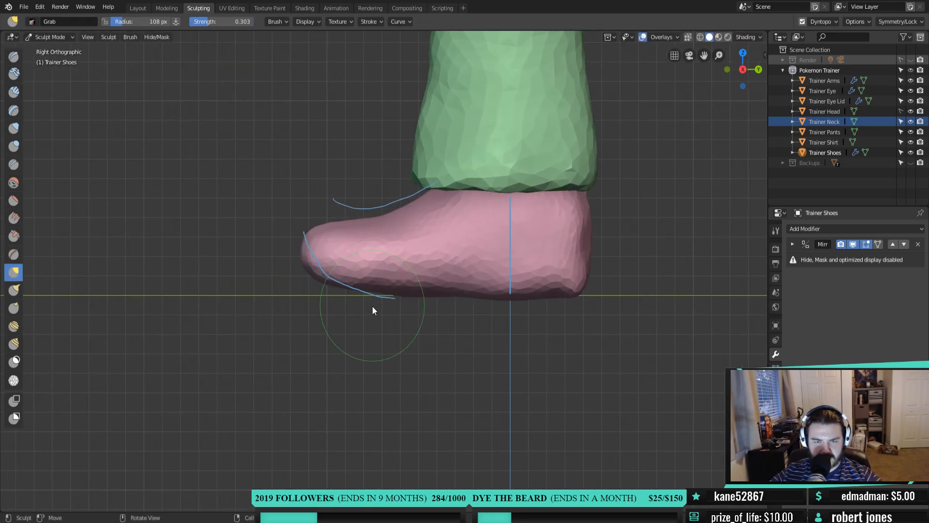
{"action": "scroll", "coordinate": [372, 307], "scroll_direction": "up", "scroll_amount": 1}
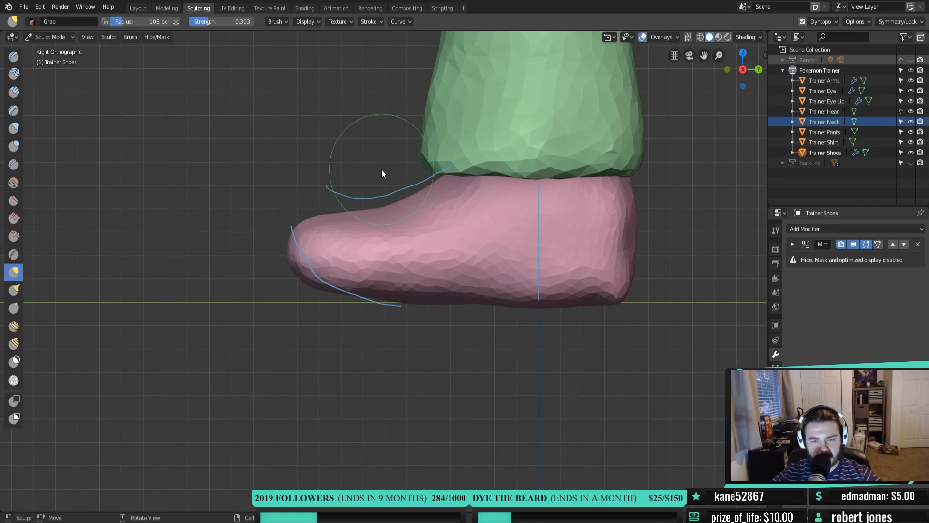
{"action": "key", "text": "f"}
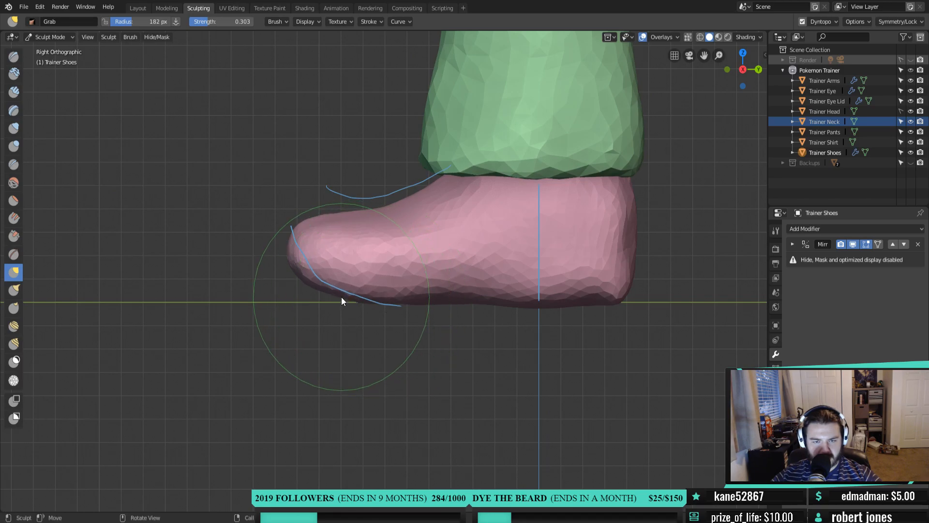
{"action": "left_click_drag", "start_coordinate": [327, 211], "coordinate": [341, 214]}
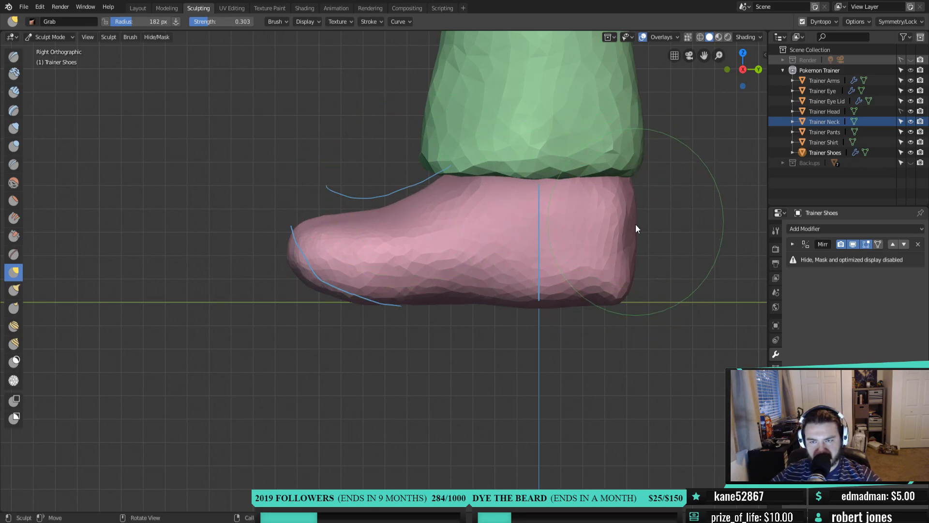
Adjust the shoe's lower heel edge with the Grab brush at 182 px and check the sole from below
{"action": "mouse_move", "coordinate": [618, 306]}
{"action": "middle_mouse_down"}
{"action": "mouse_move", "coordinate": [692, 315]}
{"action": "mouse_move", "coordinate": [591, 280]}
{"action": "mouse_move", "coordinate": [535, 321]}
{"action": "mouse_move", "coordinate": [610, 336]}
{"action": "mouse_move", "coordinate": [670, 364]}
{"action": "mouse_move", "coordinate": [510, 289]}
{"action": "middle_mouse_up"}
{"action": "mouse_move", "coordinate": [507, 297]}
{"action": "left_mouse_down"}
{"action": "mouse_move", "coordinate": [516, 309]}
{"action": "mouse_move", "coordinate": [529, 295]}
{"action": "mouse_move", "coordinate": [546, 298]}
{"action": "left_mouse_up"}
{"action": "mouse_move", "coordinate": [545, 298]}
{"action": "middle_mouse_down"}
{"action": "mouse_move", "coordinate": [555, 193]}
{"action": "mouse_move", "coordinate": [561, 208]}
{"action": "middle_mouse_up"}
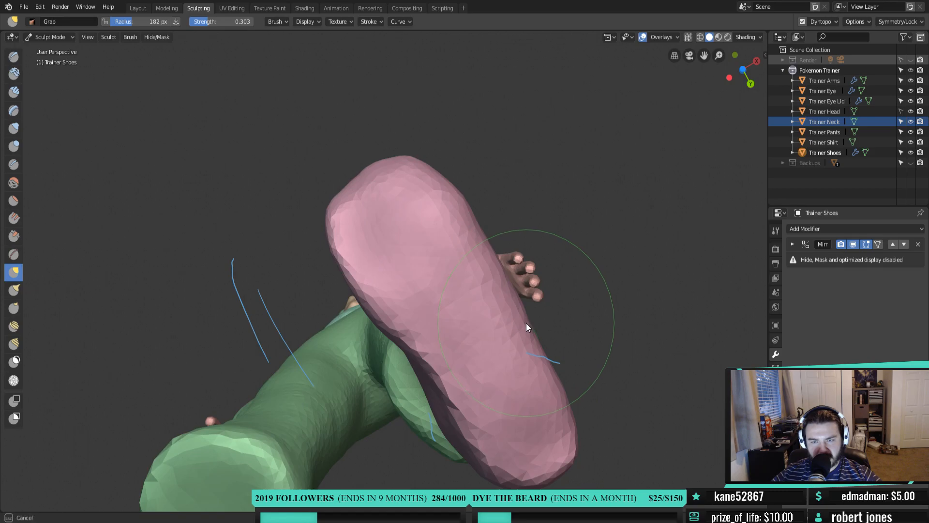
{"action": "middle_click_drag", "start_coordinate": [531, 342], "coordinate": [694, 348]}
{"action": "mouse_move", "coordinate": [475, 172]}
{"action": "middle_mouse_down"}
{"action": "mouse_move", "coordinate": [497, 295]}
{"action": "mouse_move", "coordinate": [456, 285]}
{"action": "mouse_move", "coordinate": [469, 378]}
{"action": "mouse_move", "coordinate": [446, 413]}
{"action": "middle_mouse_up"}
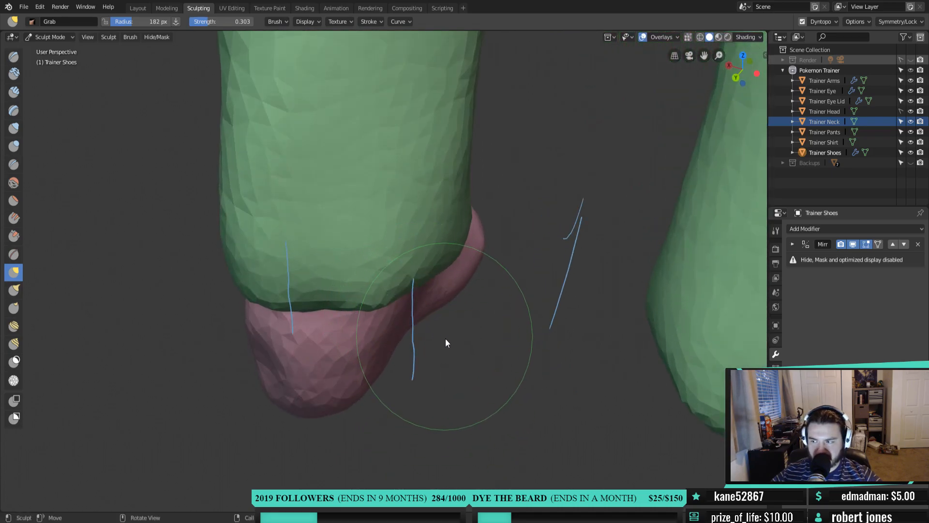
Even out the back and sides of the heel with a resized Inflate brush
{"action": "middle_click_drag", "start_coordinate": [349, 368], "coordinate": [405, 398]}
{"action": "key", "text": "i"}
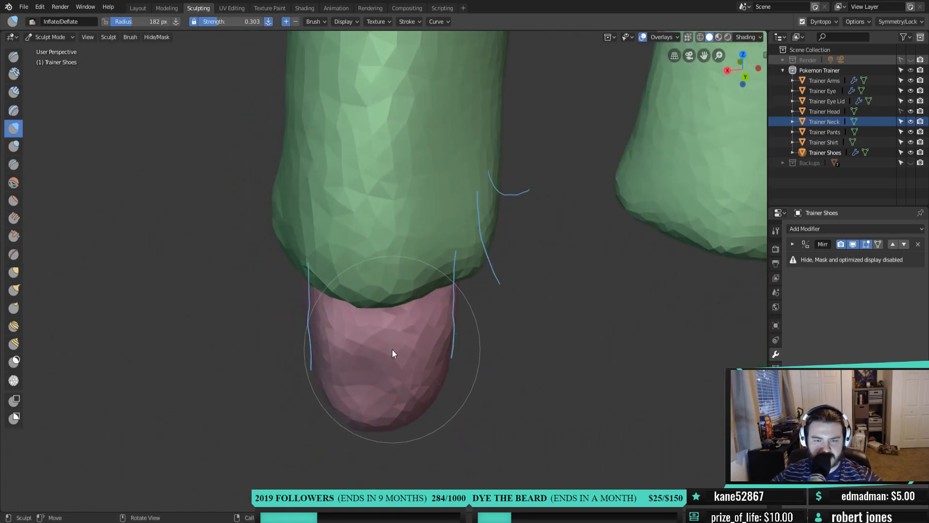
{"action": "key", "text": "f"}
{"action": "left_click", "coordinate": [366, 361]}
{"action": "middle_click_drag", "start_coordinate": [367, 361], "coordinate": [403, 323]}
{"action": "mouse_move", "coordinate": [403, 323]}
{"action": "left_mouse_down"}
{"action": "mouse_move", "coordinate": [414, 338]}
{"action": "mouse_move", "coordinate": [410, 291]}
{"action": "mouse_move", "coordinate": [438, 333]}
{"action": "mouse_move", "coordinate": [448, 274]}
{"action": "mouse_move", "coordinate": [402, 289]}
{"action": "mouse_move", "coordinate": [388, 323]}
{"action": "mouse_move", "coordinate": [363, 324]}
{"action": "left_mouse_up"}
{"action": "mouse_move", "coordinate": [363, 324]}
{"action": "middle_mouse_down"}
{"action": "mouse_move", "coordinate": [438, 295]}
{"action": "mouse_move", "coordinate": [535, 315]}
{"action": "mouse_move", "coordinate": [473, 285]}
{"action": "mouse_move", "coordinate": [470, 312]}
{"action": "middle_mouse_up"}
{"action": "mouse_move", "coordinate": [471, 314]}
{"action": "left_mouse_down"}
{"action": "mouse_move", "coordinate": [348, 334]}
{"action": "mouse_move", "coordinate": [463, 314]}
{"action": "mouse_move", "coordinate": [421, 325]}
{"action": "mouse_move", "coordinate": [283, 307]}
{"action": "mouse_move", "coordinate": [283, 289]}
{"action": "left_mouse_up"}
{"action": "mouse_move", "coordinate": [283, 289]}
{"action": "middle_mouse_down"}
{"action": "mouse_move", "coordinate": [466, 298]}
{"action": "mouse_move", "coordinate": [524, 328]}
{"action": "mouse_move", "coordinate": [512, 303]}
{"action": "mouse_move", "coordinate": [591, 270]}
{"action": "mouse_move", "coordinate": [489, 365]}
{"action": "mouse_move", "coordinate": [363, 380]}
{"action": "mouse_move", "coordinate": [298, 335]}
{"action": "mouse_move", "coordinate": [290, 273]}
{"action": "mouse_move", "coordinate": [395, 280]}
{"action": "mouse_move", "coordinate": [381, 324]}
{"action": "middle_mouse_up"}
Even out the surface of the shoe's sole with the Inflate brush at 86 px radius
{"action": "scroll", "coordinate": [487, 323], "scroll_direction": "down", "scroll_amount": 4}
{"action": "scroll", "coordinate": [489, 364], "scroll_direction": "up", "scroll_amount": 3}
{"action": "key", "text": "f"}
{"action": "left_click", "coordinate": [394, 213]}
{"action": "middle_click_drag", "start_coordinate": [407, 211], "coordinate": [422, 218]}
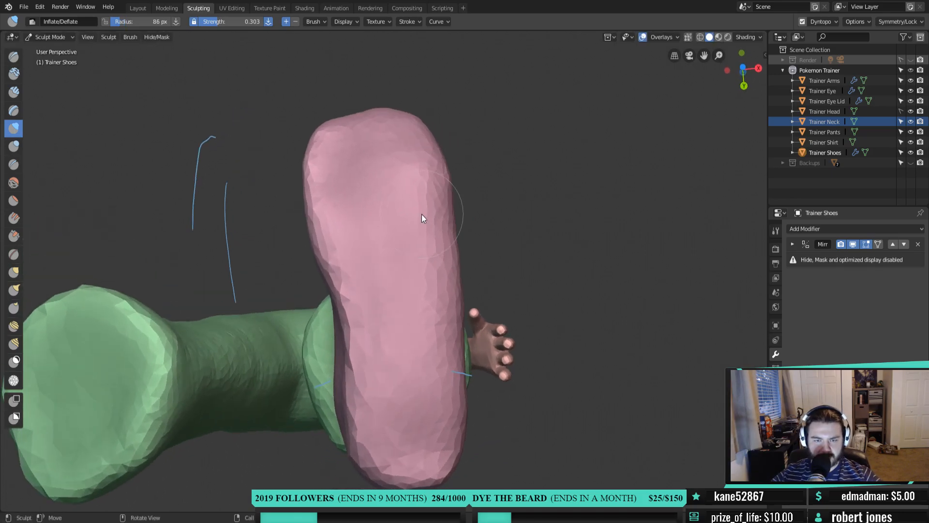
{"action": "middle_click_drag", "start_coordinate": [373, 353], "coordinate": [356, 193]}
{"action": "left_click_drag", "start_coordinate": [356, 193], "coordinate": [357, 200]}
{"action": "mouse_move", "coordinate": [375, 347]}
{"action": "left_mouse_down"}
{"action": "mouse_move", "coordinate": [379, 303]}
{"action": "mouse_move", "coordinate": [407, 379]}
{"action": "mouse_move", "coordinate": [443, 387]}
{"action": "mouse_move", "coordinate": [433, 321]}
{"action": "mouse_move", "coordinate": [408, 413]}
{"action": "mouse_move", "coordinate": [453, 336]}
{"action": "mouse_move", "coordinate": [436, 271]}
{"action": "mouse_move", "coordinate": [441, 304]}
{"action": "mouse_move", "coordinate": [382, 228]}
{"action": "mouse_move", "coordinate": [352, 277]}
{"action": "mouse_move", "coordinate": [335, 187]}
{"action": "mouse_move", "coordinate": [359, 393]}
{"action": "mouse_move", "coordinate": [356, 243]}
{"action": "mouse_move", "coordinate": [370, 310]}
{"action": "left_mouse_up"}
{"action": "mouse_move", "coordinate": [370, 310]}
{"action": "middle_mouse_down"}
{"action": "mouse_move", "coordinate": [362, 209]}
{"action": "mouse_move", "coordinate": [397, 178]}
{"action": "mouse_move", "coordinate": [353, 228]}
{"action": "middle_mouse_up"}
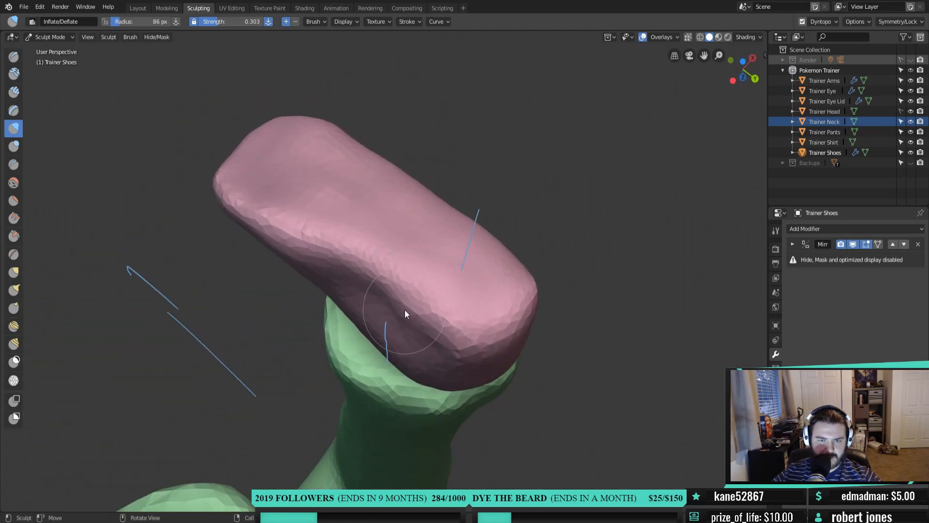
Soften the sole's side edge between heel and toe with the Inflate brush at 86 px
{"action": "mouse_move", "coordinate": [384, 289]}
{"action": "left_mouse_down"}
{"action": "mouse_move", "coordinate": [255, 223]}
{"action": "mouse_move", "coordinate": [290, 263]}
{"action": "left_mouse_up"}
{"action": "mouse_move", "coordinate": [290, 263]}
{"action": "middle_mouse_down"}
{"action": "mouse_move", "coordinate": [393, 306]}
{"action": "mouse_move", "coordinate": [439, 277]}
{"action": "mouse_move", "coordinate": [412, 356]}
{"action": "mouse_move", "coordinate": [428, 262]}
{"action": "mouse_move", "coordinate": [443, 338]}
{"action": "mouse_move", "coordinate": [416, 260]}
{"action": "middle_mouse_up"}
{"action": "mouse_move", "coordinate": [417, 261]}
{"action": "left_mouse_down"}
{"action": "mouse_move", "coordinate": [371, 303]}
{"action": "mouse_move", "coordinate": [385, 238]}
{"action": "left_mouse_up"}
{"action": "mouse_move", "coordinate": [388, 247]}
{"action": "left_mouse_down"}
{"action": "mouse_move", "coordinate": [377, 286]}
{"action": "mouse_move", "coordinate": [350, 298]}
{"action": "mouse_move", "coordinate": [390, 232]}
{"action": "mouse_move", "coordinate": [387, 317]}
{"action": "mouse_move", "coordinate": [352, 332]}
{"action": "mouse_move", "coordinate": [384, 230]}
{"action": "mouse_move", "coordinate": [338, 216]}
{"action": "mouse_move", "coordinate": [270, 300]}
{"action": "mouse_move", "coordinate": [292, 272]}
{"action": "left_mouse_up"}
{"action": "mouse_move", "coordinate": [309, 122]}
{"action": "middle_mouse_down"}
{"action": "mouse_move", "coordinate": [364, 239]}
{"action": "mouse_move", "coordinate": [487, 257]}
{"action": "mouse_move", "coordinate": [564, 282]}
{"action": "mouse_move", "coordinate": [498, 299]}
{"action": "middle_mouse_up"}
{"action": "scroll", "coordinate": [498, 297], "scroll_direction": "down", "scroll_amount": 5}
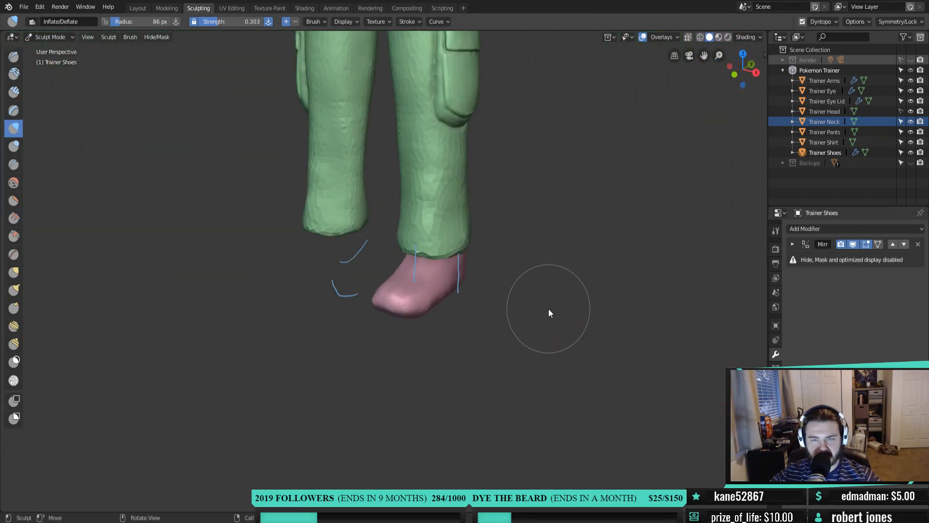
Select the Trainer Pants in Object Mode and return to sculpting with the lower legs in view
{"action": "left_click", "coordinate": [136, 8]}
{"action": "middle_click_drag", "start_coordinate": [289, 232], "coordinate": [394, 354]}
{"action": "left_click", "coordinate": [408, 281]}
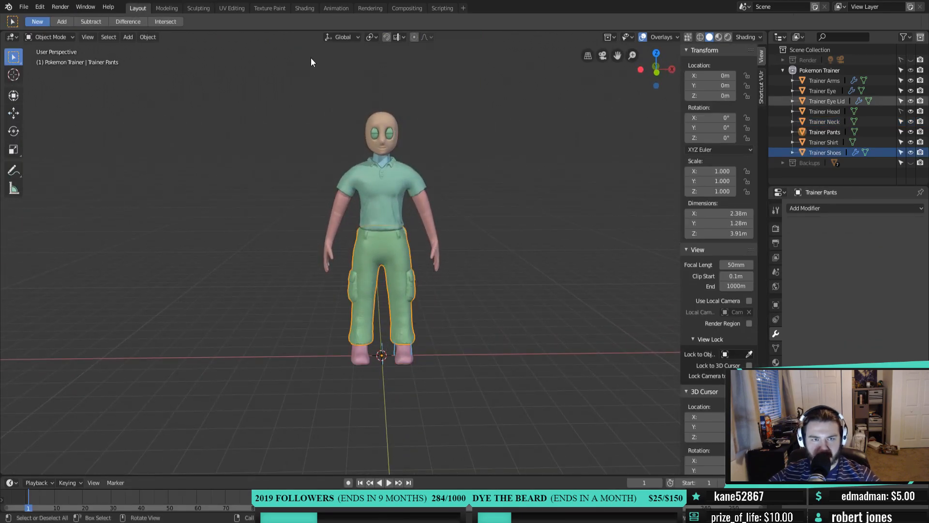
{"action": "left_click", "coordinate": [275, 10]}
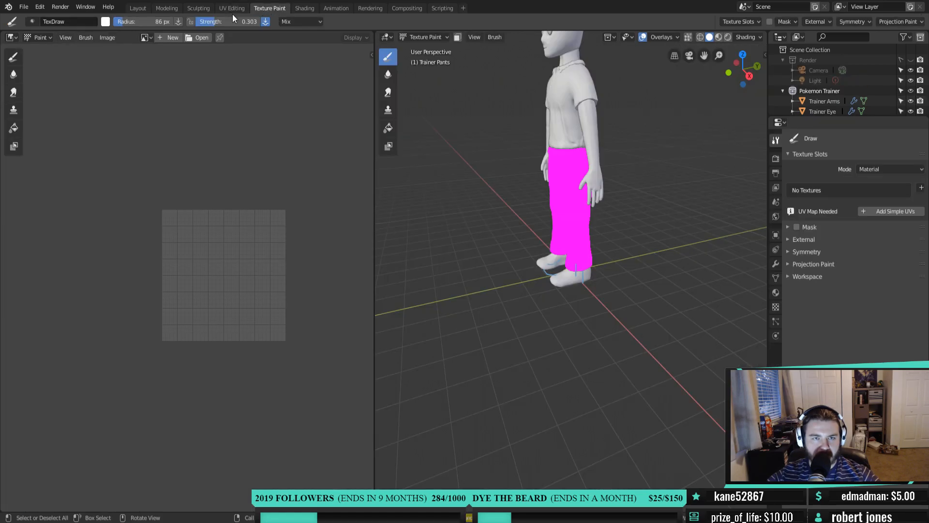
{"action": "left_click", "coordinate": [192, 10]}
{"action": "scroll", "coordinate": [404, 242], "scroll_direction": "up", "scroll_amount": 3}
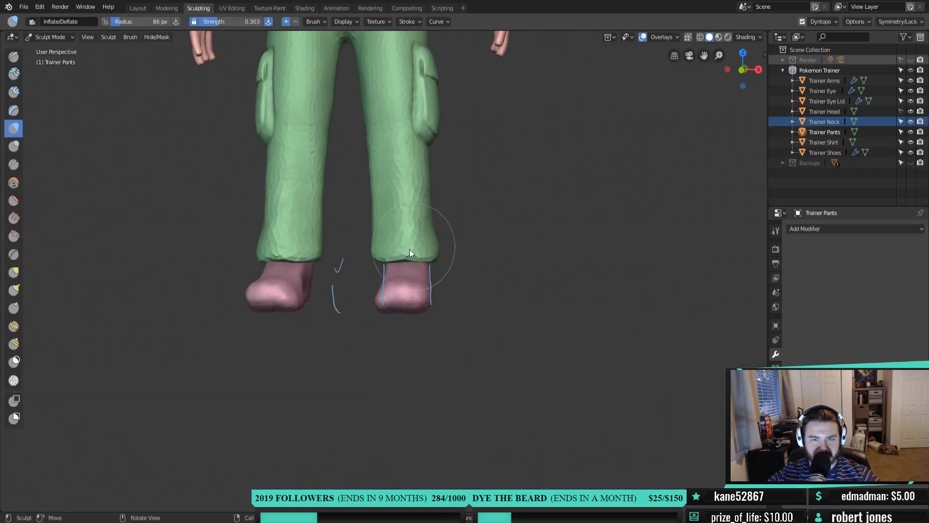
{"action": "middle_click_drag", "start_coordinate": [404, 210], "coordinate": [408, 326], "text": "shift"}
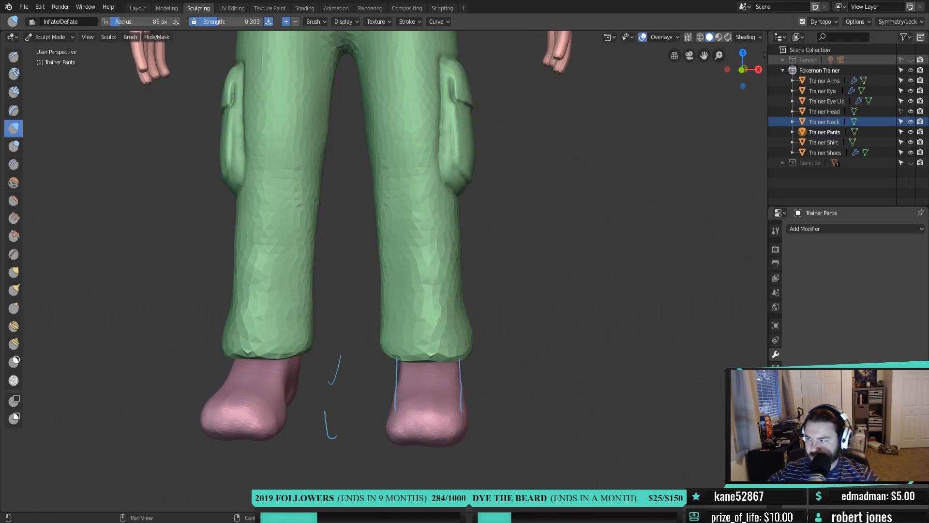
Reshape the flared lower pant leg around the ankle with the Grab brush at 139 px radius
{"action": "mouse_move", "coordinate": [436, 334]}
{"action": "middle_mouse_down"}
{"action": "mouse_move", "coordinate": [405, 338]}
{"action": "mouse_move", "coordinate": [445, 344]}
{"action": "middle_mouse_up"}
{"action": "mouse_move", "coordinate": [549, 402]}
{"action": "middle_mouse_down"}
{"action": "mouse_move", "coordinate": [450, 390]}
{"action": "mouse_move", "coordinate": [506, 390]}
{"action": "mouse_move", "coordinate": [495, 391]}
{"action": "mouse_move", "coordinate": [512, 398]}
{"action": "mouse_move", "coordinate": [384, 399]}
{"action": "mouse_move", "coordinate": [377, 331]}
{"action": "mouse_move", "coordinate": [393, 312]}
{"action": "mouse_move", "coordinate": [413, 346]}
{"action": "mouse_move", "coordinate": [371, 353]}
{"action": "middle_mouse_up"}
{"action": "key", "text": "KP_1"}
{"action": "scroll", "coordinate": [495, 389], "scroll_direction": "up", "scroll_amount": 1}
{"action": "key", "text": "g"}
{"action": "key", "text": "f"}
{"action": "left_click", "coordinate": [429, 339]}
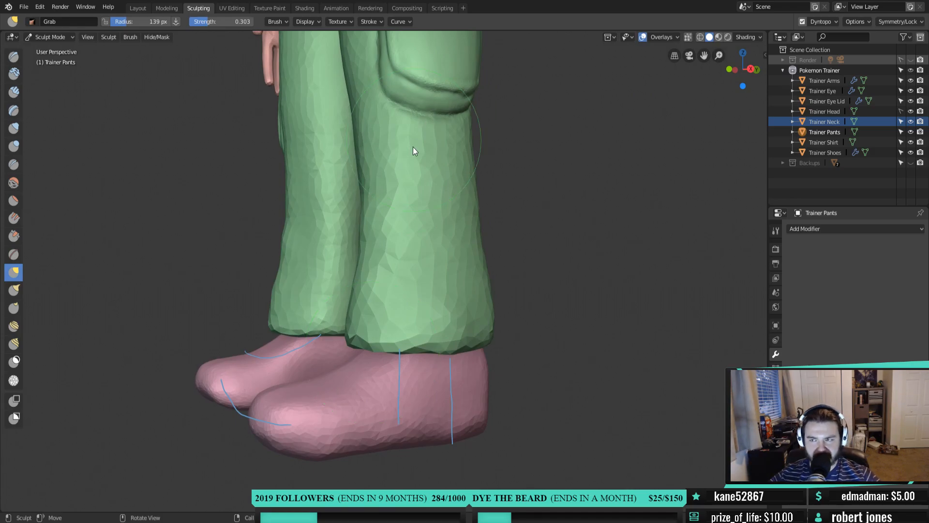
{"action": "middle_click_drag", "start_coordinate": [471, 309], "coordinate": [528, 290]}
{"action": "mouse_move", "coordinate": [399, 304]}
{"action": "left_mouse_down"}
{"action": "mouse_move", "coordinate": [396, 316]}
{"action": "mouse_move", "coordinate": [373, 307]}
{"action": "mouse_move", "coordinate": [406, 316]}
{"action": "mouse_move", "coordinate": [440, 305]}
{"action": "mouse_move", "coordinate": [397, 302]}
{"action": "mouse_move", "coordinate": [355, 322]}
{"action": "left_mouse_up"}
{"action": "middle_click_drag", "start_coordinate": [355, 322], "coordinate": [323, 298]}
{"action": "middle_click_drag", "start_coordinate": [420, 304], "coordinate": [479, 304]}
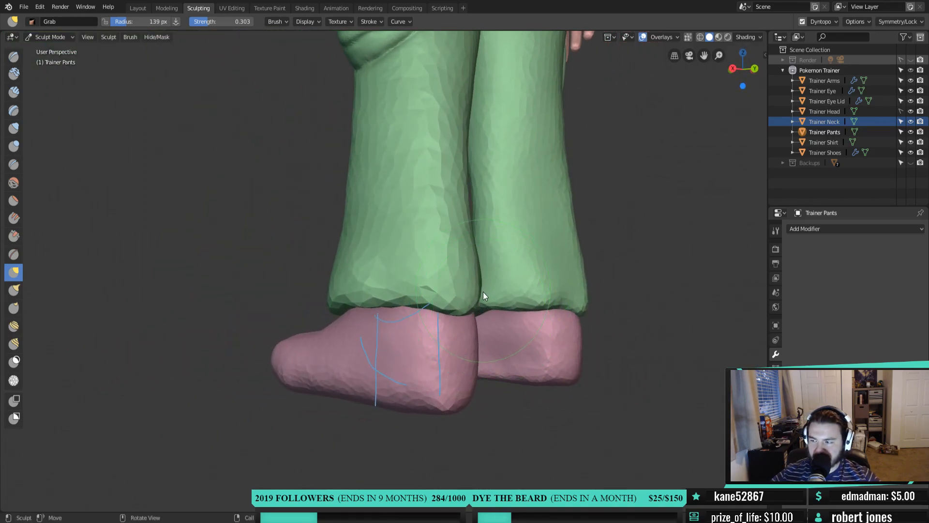
{"action": "mouse_move", "coordinate": [460, 289]}
{"action": "left_mouse_down"}
{"action": "mouse_move", "coordinate": [472, 295]}
{"action": "mouse_move", "coordinate": [460, 237]}
{"action": "mouse_move", "coordinate": [414, 286]}
{"action": "left_mouse_up"}
{"action": "mouse_move", "coordinate": [413, 285]}
{"action": "middle_mouse_down"}
{"action": "mouse_move", "coordinate": [517, 301]}
{"action": "mouse_move", "coordinate": [458, 302]}
{"action": "mouse_move", "coordinate": [498, 274]}
{"action": "mouse_move", "coordinate": [431, 271]}
{"action": "middle_mouse_up"}
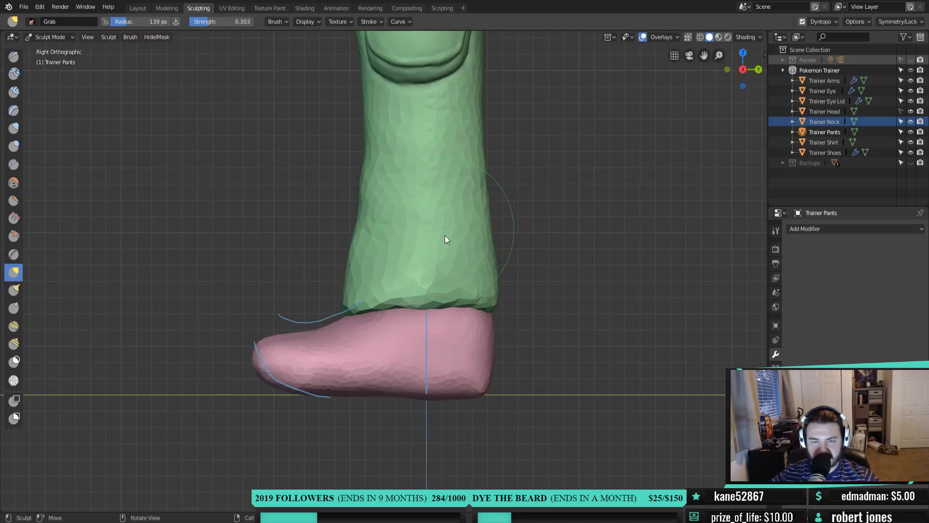
In the right side view, pull the pant hem down over the shoe's ankle toward the heel with the Grab brush
{"action": "left_click_drag", "start_coordinate": [403, 302], "coordinate": [402, 331]}
{"action": "left_click_drag", "start_coordinate": [392, 309], "coordinate": [390, 326]}
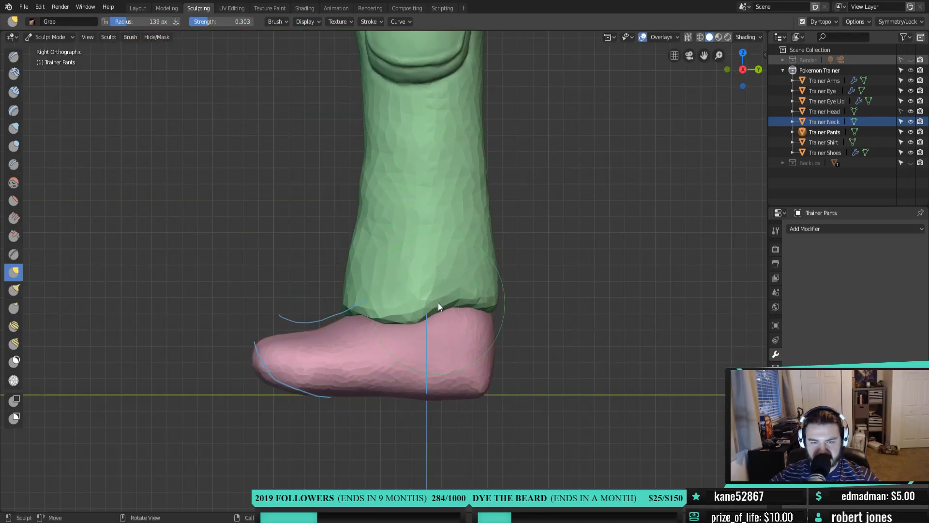
{"action": "mouse_move", "coordinate": [438, 304]}
{"action": "left_mouse_down"}
{"action": "mouse_move", "coordinate": [441, 321]}
{"action": "mouse_move", "coordinate": [466, 337]}
{"action": "mouse_move", "coordinate": [472, 325]}
{"action": "left_mouse_up"}
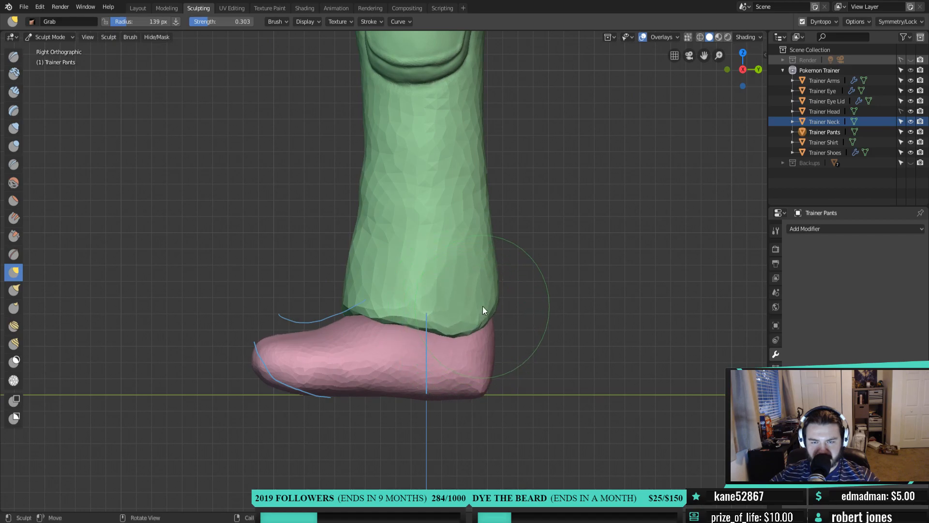
In the back view, pull the rear and inner hem of the pants down over the heel with the 139 px Grab brush
{"action": "mouse_move", "coordinate": [498, 315]}
{"action": "middle_mouse_down"}
{"action": "mouse_move", "coordinate": [508, 320]}
{"action": "mouse_move", "coordinate": [432, 311]}
{"action": "mouse_move", "coordinate": [463, 292]}
{"action": "mouse_move", "coordinate": [386, 292]}
{"action": "middle_mouse_up"}
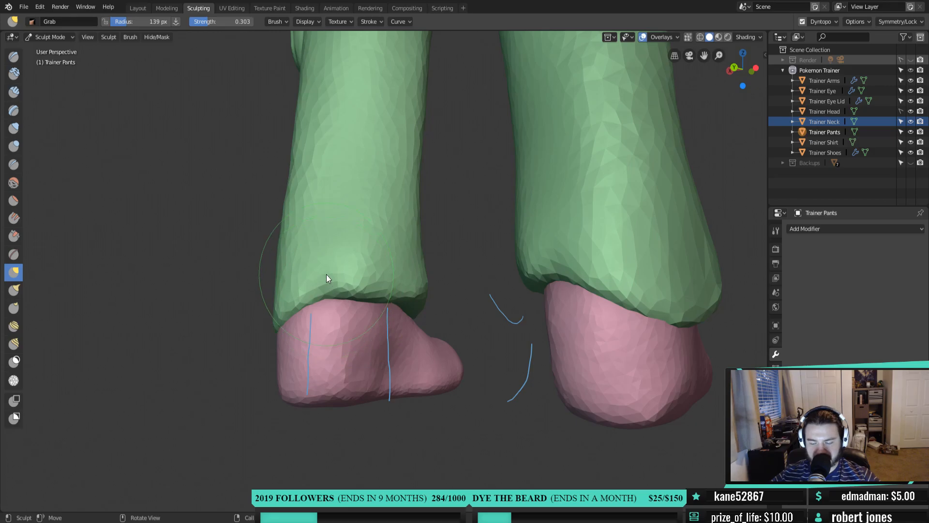
{"action": "key", "text": "ctrl+KP_1"}
{"action": "mouse_move", "coordinate": [385, 307]}
{"action": "left_mouse_down"}
{"action": "mouse_move", "coordinate": [386, 364]}
{"action": "mouse_move", "coordinate": [373, 332]}
{"action": "left_mouse_up"}
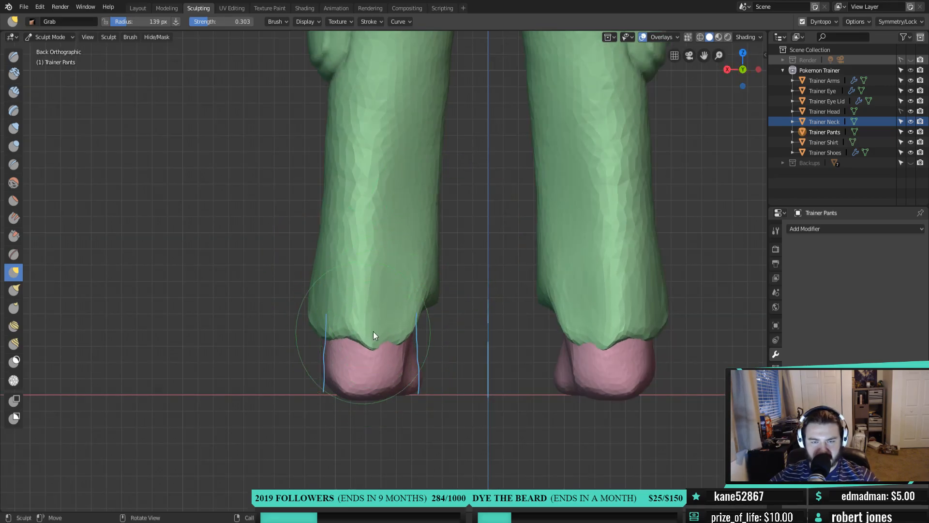
{"action": "left_click_drag", "start_coordinate": [428, 306], "coordinate": [431, 324]}
{"action": "left_click_drag", "start_coordinate": [430, 318], "coordinate": [425, 342]}
{"action": "left_click_drag", "start_coordinate": [320, 328], "coordinate": [319, 339]}
{"action": "left_click_drag", "start_coordinate": [428, 333], "coordinate": [419, 341]}
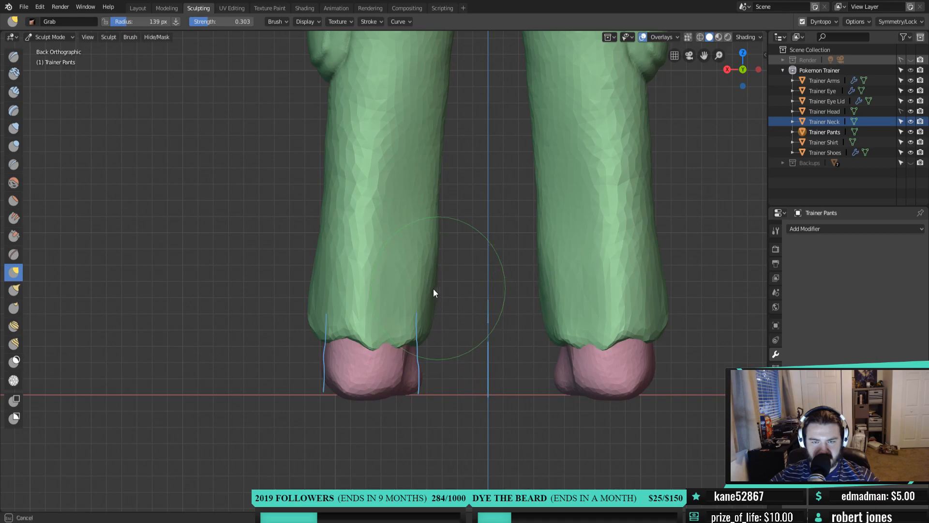
Slim the inner side of the lower pant leg from the back with the Grab brush at 189 px radius
{"action": "key", "text": "f"}
{"action": "left_click", "coordinate": [467, 274]}
{"action": "mouse_move", "coordinate": [440, 250]}
{"action": "left_mouse_down"}
{"action": "mouse_move", "coordinate": [427, 248]}
{"action": "mouse_move", "coordinate": [423, 278]}
{"action": "left_mouse_up"}
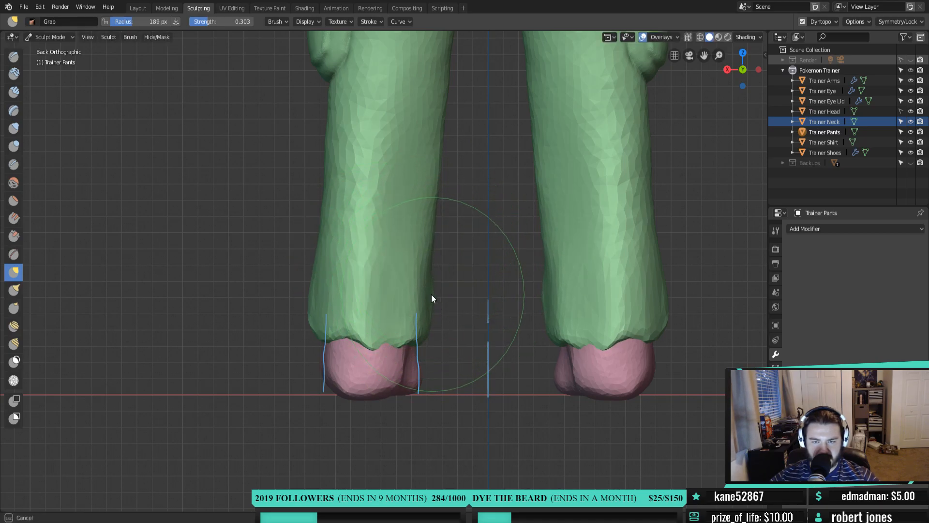
{"action": "mouse_move", "coordinate": [433, 300]}
{"action": "middle_mouse_down"}
{"action": "mouse_move", "coordinate": [560, 324]}
{"action": "mouse_move", "coordinate": [673, 304]}
{"action": "middle_mouse_up"}
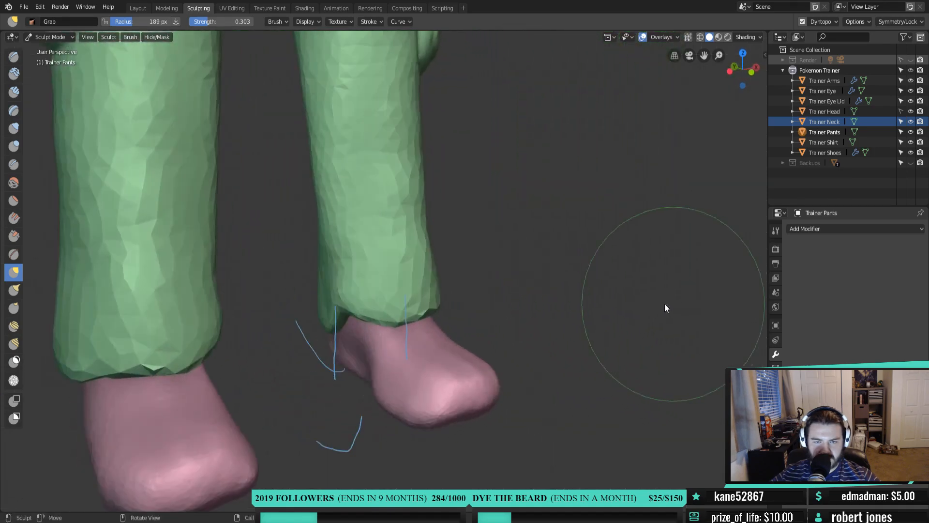
Adjust the pant hem's inner and front edge over the shoe with the Grab brush, reducing its radius to 126 px
{"action": "middle_click_drag", "start_coordinate": [345, 327], "coordinate": [411, 301]}
{"action": "mouse_move", "coordinate": [354, 303]}
{"action": "left_mouse_down"}
{"action": "mouse_move", "coordinate": [358, 332]}
{"action": "mouse_move", "coordinate": [357, 324]}
{"action": "left_mouse_up"}
{"action": "key", "text": "f"}
{"action": "left_click", "coordinate": [342, 313]}
{"action": "mouse_move", "coordinate": [356, 324]}
{"action": "middle_mouse_down"}
{"action": "mouse_move", "coordinate": [384, 316]}
{"action": "mouse_move", "coordinate": [367, 338]}
{"action": "middle_mouse_up"}
{"action": "mouse_move", "coordinate": [367, 339]}
{"action": "left_mouse_down"}
{"action": "mouse_move", "coordinate": [401, 318]}
{"action": "mouse_move", "coordinate": [393, 323]}
{"action": "left_mouse_up"}
{"action": "mouse_move", "coordinate": [460, 303]}
{"action": "middle_mouse_down"}
{"action": "mouse_move", "coordinate": [370, 296]}
{"action": "mouse_move", "coordinate": [390, 259]}
{"action": "middle_mouse_up"}
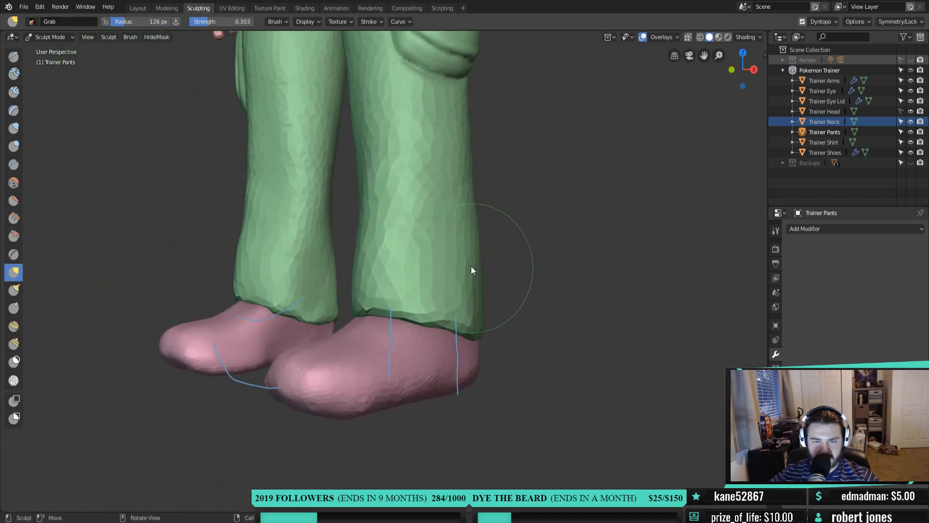
{"action": "middle_click_drag", "start_coordinate": [471, 265], "coordinate": [402, 243]}
{"action": "mouse_move", "coordinate": [521, 297]}
{"action": "middle_mouse_down"}
{"action": "mouse_move", "coordinate": [436, 290]}
{"action": "mouse_move", "coordinate": [398, 342]}
{"action": "middle_mouse_up"}
Even out the stretched pant hem around the ankle with the Inflate brush at 102 px radius
{"action": "key", "text": "i"}
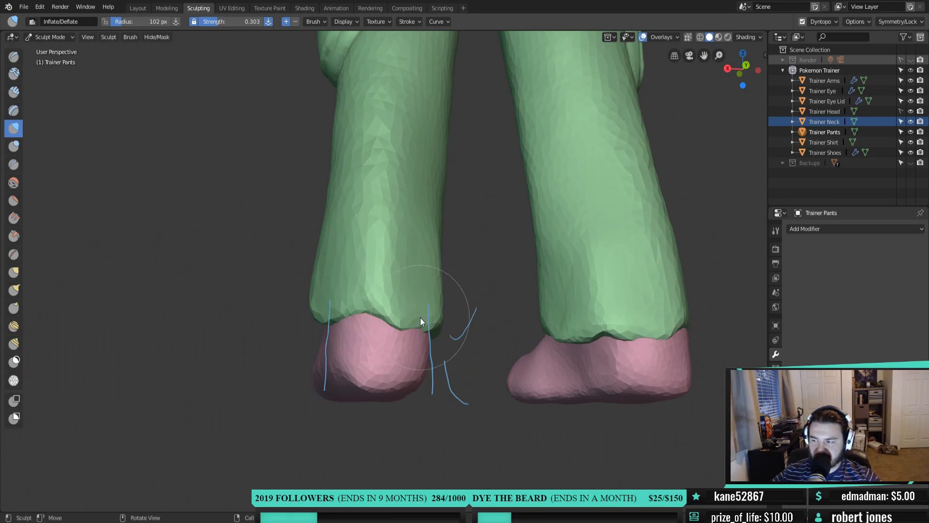
{"action": "middle_click_drag", "start_coordinate": [461, 298], "coordinate": [528, 318]}
{"action": "middle_click_drag", "start_coordinate": [507, 434], "coordinate": [390, 315]}
{"action": "mouse_move", "coordinate": [387, 282]}
{"action": "left_mouse_down"}
{"action": "mouse_move", "coordinate": [407, 315]}
{"action": "mouse_move", "coordinate": [431, 317]}
{"action": "left_mouse_up"}
{"action": "mouse_move", "coordinate": [567, 309]}
{"action": "middle_mouse_down"}
{"action": "mouse_move", "coordinate": [462, 307]}
{"action": "mouse_move", "coordinate": [365, 331]}
{"action": "middle_mouse_up"}
{"action": "left_click_drag", "start_coordinate": [364, 327], "coordinate": [353, 324]}
{"action": "mouse_move", "coordinate": [353, 324]}
{"action": "middle_mouse_down"}
{"action": "mouse_move", "coordinate": [425, 334]}
{"action": "mouse_move", "coordinate": [435, 326]}
{"action": "mouse_move", "coordinate": [337, 268]}
{"action": "middle_mouse_up"}
{"action": "mouse_move", "coordinate": [337, 268]}
{"action": "left_mouse_down"}
{"action": "mouse_move", "coordinate": [383, 262]}
{"action": "mouse_move", "coordinate": [399, 268]}
{"action": "mouse_move", "coordinate": [374, 270]}
{"action": "mouse_move", "coordinate": [394, 271]}
{"action": "left_mouse_up"}
{"action": "mouse_move", "coordinate": [319, 263]}
{"action": "left_mouse_down"}
{"action": "mouse_move", "coordinate": [368, 243]}
{"action": "mouse_move", "coordinate": [333, 247]}
{"action": "left_mouse_up"}
{"action": "middle_click_drag", "start_coordinate": [355, 251], "coordinate": [417, 263]}
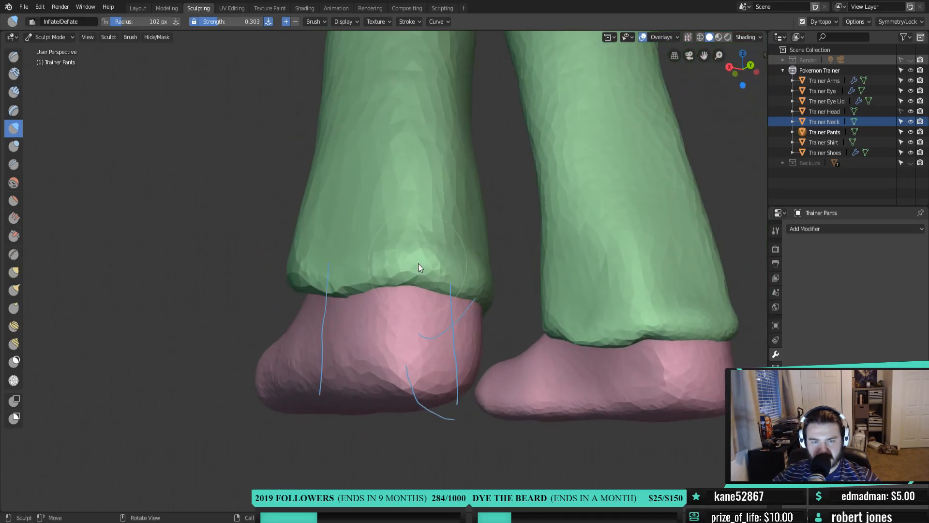
Continue rounding and smoothing the pant cuffs from several angles with the 102 px Inflate brush
{"action": "mouse_move", "coordinate": [349, 278]}
{"action": "middle_mouse_down"}
{"action": "mouse_move", "coordinate": [385, 278]}
{"action": "mouse_move", "coordinate": [347, 271]}
{"action": "middle_mouse_up"}
{"action": "mouse_move", "coordinate": [346, 271]}
{"action": "left_mouse_down"}
{"action": "mouse_move", "coordinate": [434, 278]}
{"action": "mouse_move", "coordinate": [430, 268]}
{"action": "left_mouse_up"}
{"action": "mouse_move", "coordinate": [373, 289]}
{"action": "left_mouse_down"}
{"action": "mouse_move", "coordinate": [433, 304]}
{"action": "mouse_move", "coordinate": [384, 283]}
{"action": "left_mouse_up"}
{"action": "middle_click_drag", "start_coordinate": [385, 279], "coordinate": [503, 318]}
{"action": "mouse_move", "coordinate": [470, 289]}
{"action": "left_mouse_down"}
{"action": "mouse_move", "coordinate": [315, 291]}
{"action": "mouse_move", "coordinate": [396, 286]}
{"action": "left_mouse_up"}
{"action": "middle_click_drag", "start_coordinate": [396, 286], "coordinate": [446, 283]}
{"action": "mouse_move", "coordinate": [445, 283]}
{"action": "left_mouse_down"}
{"action": "mouse_move", "coordinate": [367, 312]}
{"action": "mouse_move", "coordinate": [387, 280]}
{"action": "left_mouse_up"}
{"action": "middle_click_drag", "start_coordinate": [356, 263], "coordinate": [394, 303]}
{"action": "left_click_drag", "start_coordinate": [394, 303], "coordinate": [349, 306]}
{"action": "mouse_move", "coordinate": [301, 245]}
{"action": "left_mouse_down"}
{"action": "mouse_move", "coordinate": [310, 313]}
{"action": "mouse_move", "coordinate": [305, 187]}
{"action": "mouse_move", "coordinate": [305, 321]}
{"action": "mouse_move", "coordinate": [392, 317]}
{"action": "mouse_move", "coordinate": [373, 335]}
{"action": "mouse_move", "coordinate": [466, 298]}
{"action": "left_mouse_up"}
{"action": "mouse_move", "coordinate": [467, 298]}
{"action": "middle_mouse_down"}
{"action": "mouse_move", "coordinate": [354, 282]}
{"action": "mouse_move", "coordinate": [310, 240]}
{"action": "mouse_move", "coordinate": [338, 263]}
{"action": "mouse_move", "coordinate": [525, 300]}
{"action": "mouse_move", "coordinate": [426, 307]}
{"action": "mouse_move", "coordinate": [545, 310]}
{"action": "mouse_move", "coordinate": [469, 301]}
{"action": "mouse_move", "coordinate": [437, 239]}
{"action": "mouse_move", "coordinate": [490, 262]}
{"action": "middle_mouse_up"}
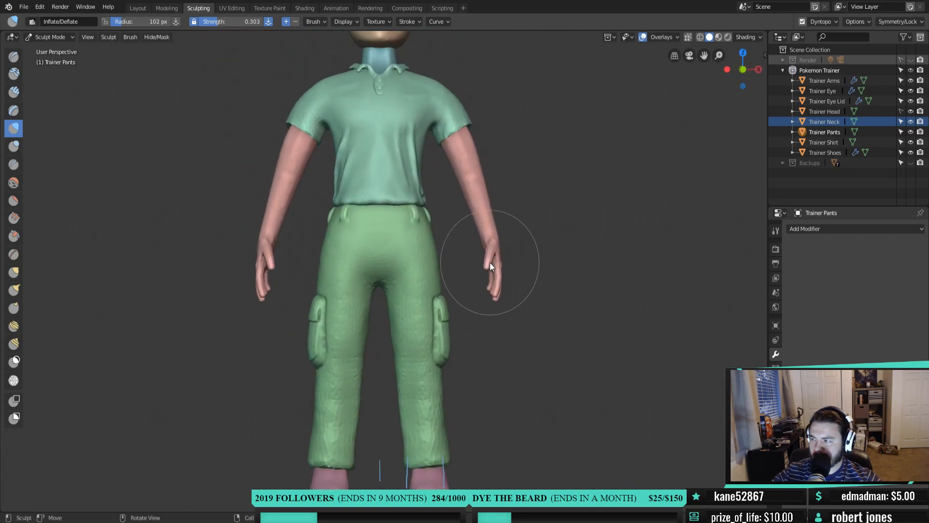
Set up the Clay Strips brush at 57 px radius with X mirroring turned off, facing the front of the pants
{"action": "scroll", "coordinate": [426, 220], "scroll_direction": "up", "scroll_amount": 5}
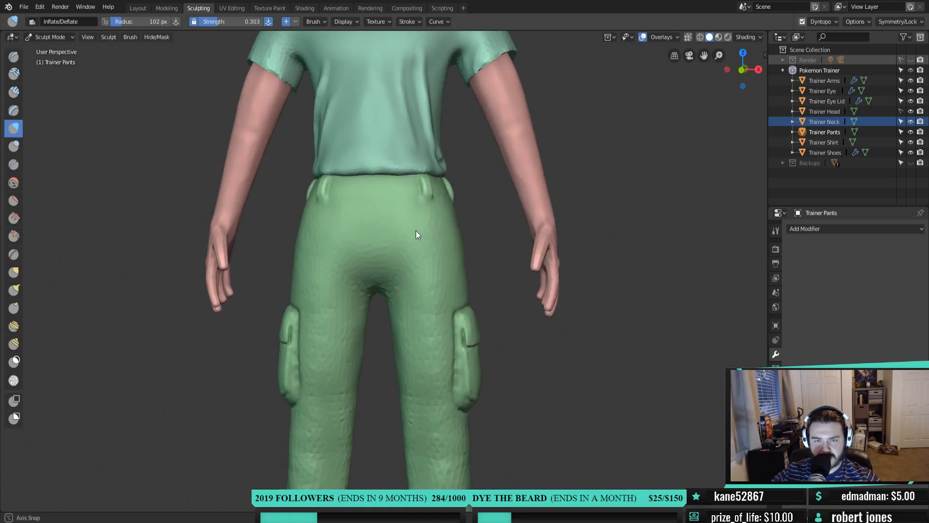
{"action": "scroll", "coordinate": [402, 223], "scroll_direction": "up", "scroll_amount": 2}
{"action": "key", "text": "shift+space"}
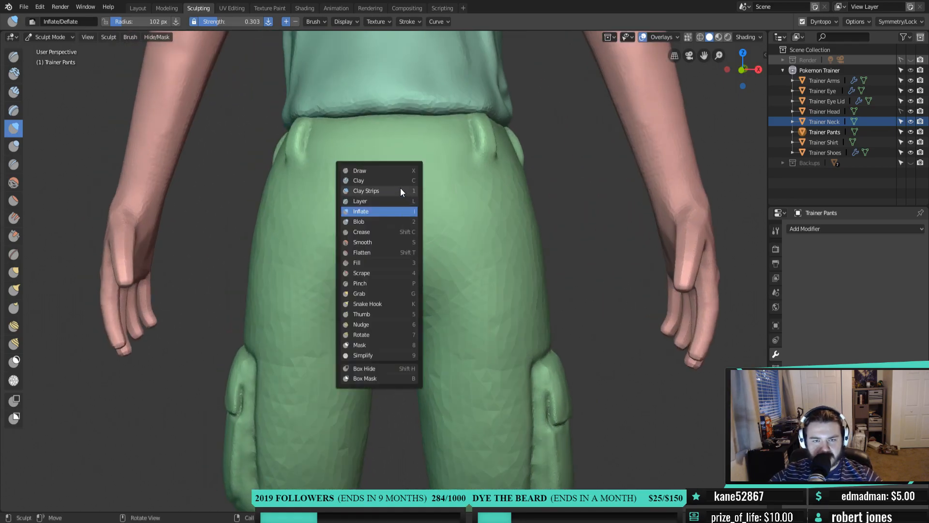
{"action": "left_click", "coordinate": [399, 188]}
{"action": "scroll", "coordinate": [385, 191], "scroll_direction": "up", "scroll_amount": 3}
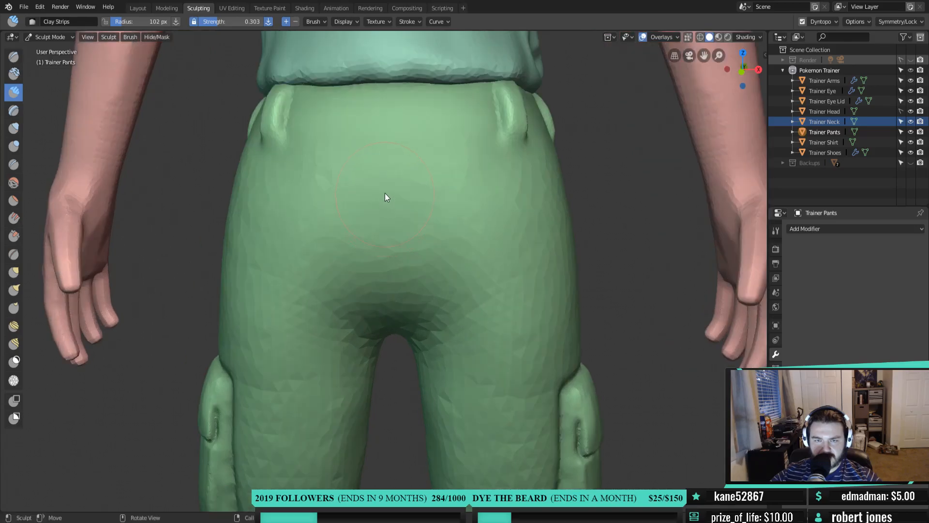
{"action": "middle_click_drag", "start_coordinate": [385, 197], "coordinate": [386, 225], "text": "shift"}
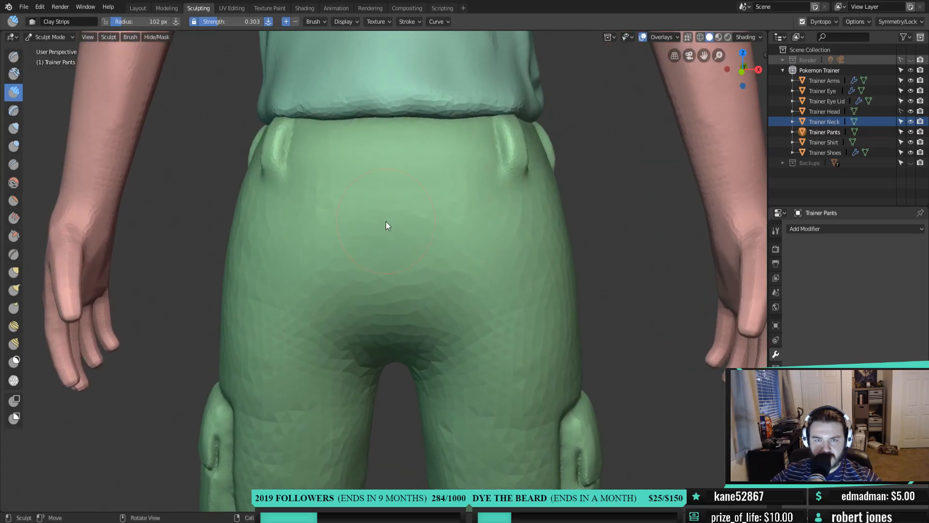
{"action": "key", "text": "f"}
{"action": "left_click", "coordinate": [372, 154]}
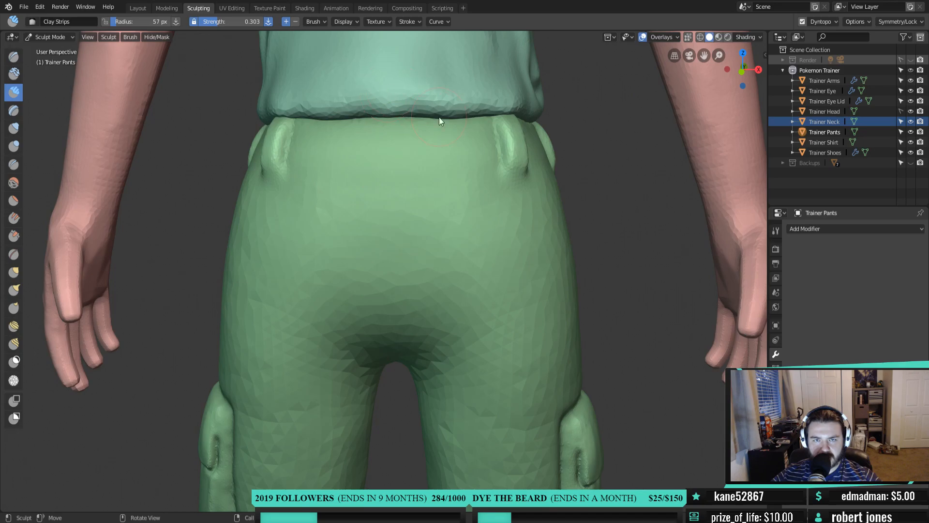
{"action": "left_click", "coordinate": [899, 23]}
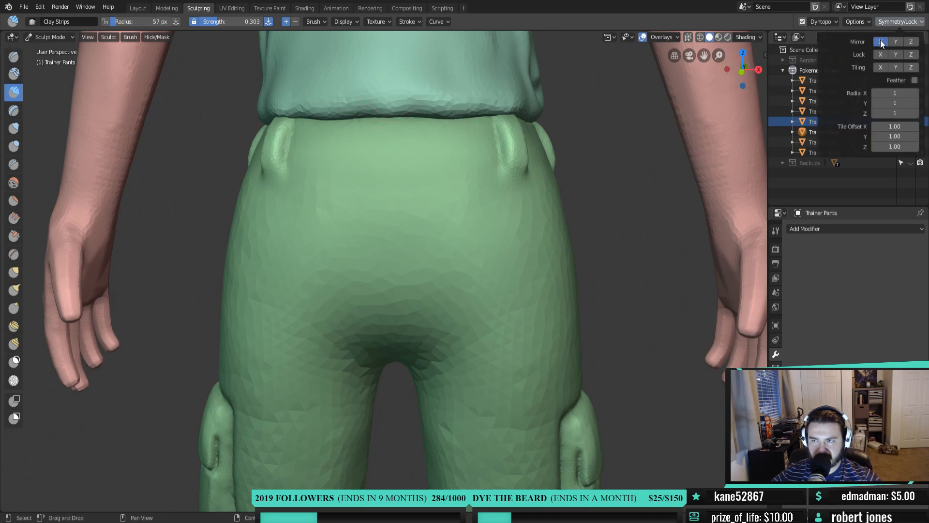
{"action": "key", "text": "KP_1"}
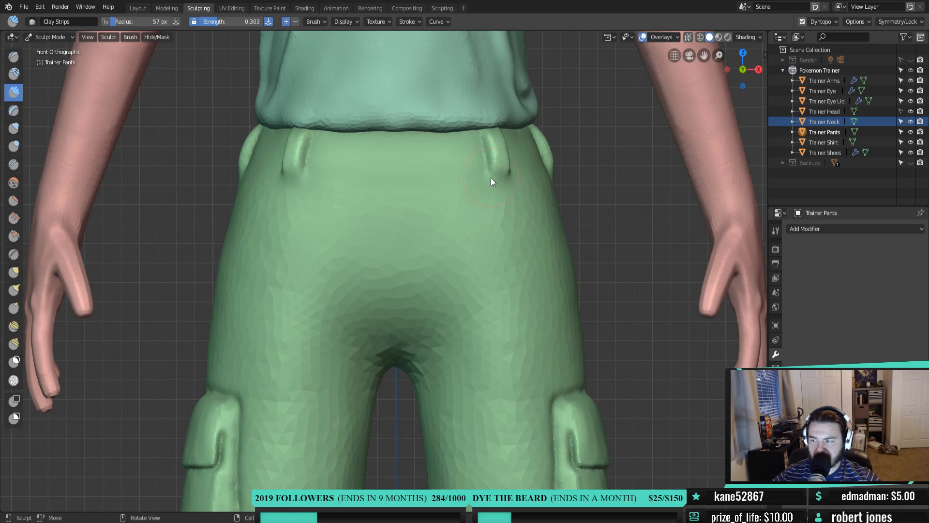
Sculpt a straight vertical fly strip down the centre of the pants from the waist towards the crotch with Clay Strips
{"action": "scroll", "coordinate": [466, 215], "scroll_direction": "up", "scroll_amount": 3}
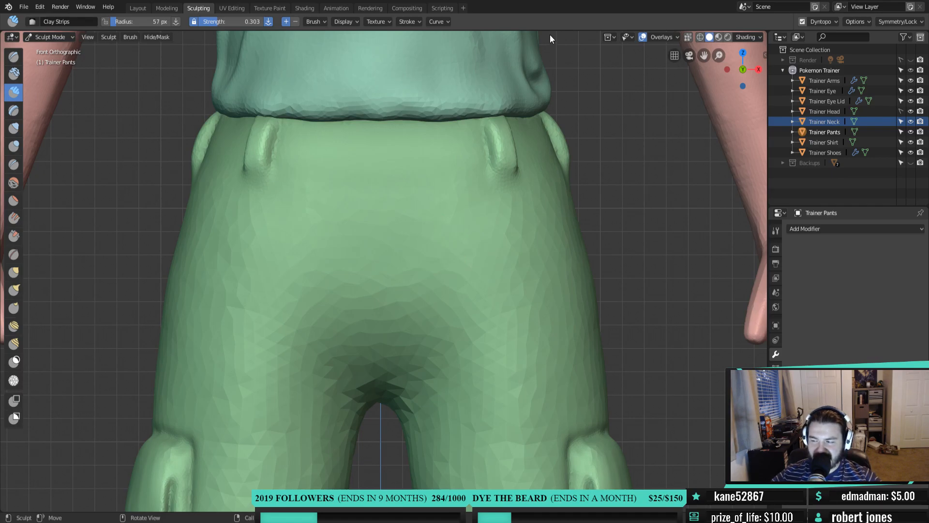
{"action": "left_click_drag", "start_coordinate": [379, 114], "coordinate": [380, 264]}
{"action": "mouse_move", "coordinate": [379, 303]}
{"action": "left_mouse_down"}
{"action": "mouse_move", "coordinate": [375, 195]}
{"action": "mouse_move", "coordinate": [381, 245]}
{"action": "mouse_move", "coordinate": [381, 221]}
{"action": "left_mouse_up"}
{"action": "left_click_drag", "start_coordinate": [380, 301], "coordinate": [381, 322]}
{"action": "left_click_drag", "start_coordinate": [379, 118], "coordinate": [387, 359]}
{"action": "left_click_drag", "start_coordinate": [384, 291], "coordinate": [378, 298]}
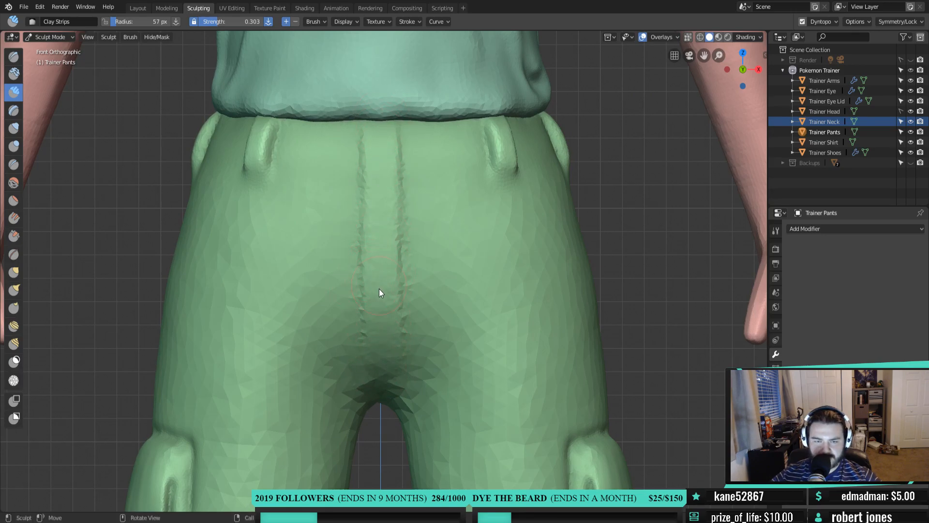
Smooth away the fly strip's edge on the character's left side and soften the remaining edge down to the crotch
{"action": "key", "text": "KP_5"}
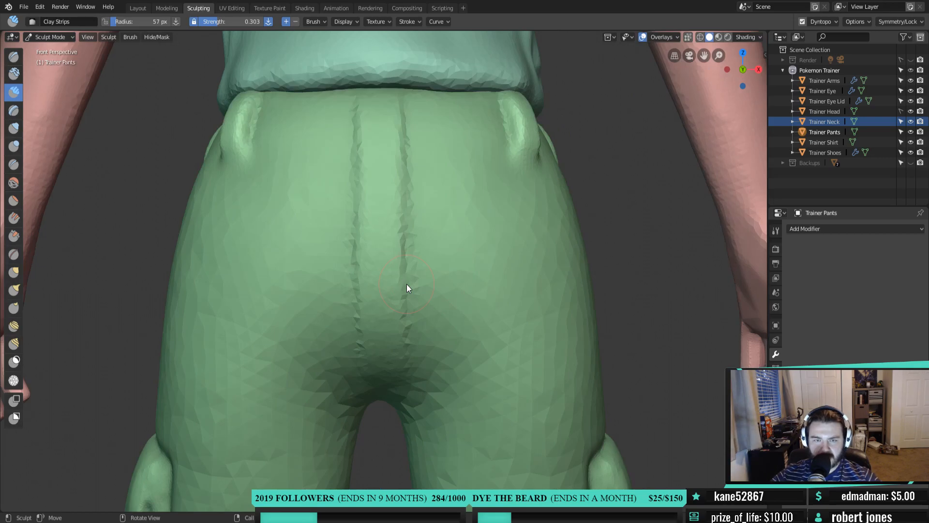
{"action": "mouse_move", "coordinate": [376, 133]}
{"action": "left_mouse_down"}
{"action": "mouse_move", "coordinate": [377, 291]}
{"action": "mouse_move", "coordinate": [379, 182]}
{"action": "mouse_move", "coordinate": [382, 300]}
{"action": "mouse_move", "coordinate": [399, 222]}
{"action": "mouse_move", "coordinate": [405, 290]}
{"action": "left_mouse_up"}
{"action": "left_click_drag", "start_coordinate": [405, 126], "coordinate": [412, 293]}
{"action": "left_click_drag", "start_coordinate": [442, 108], "coordinate": [421, 319]}
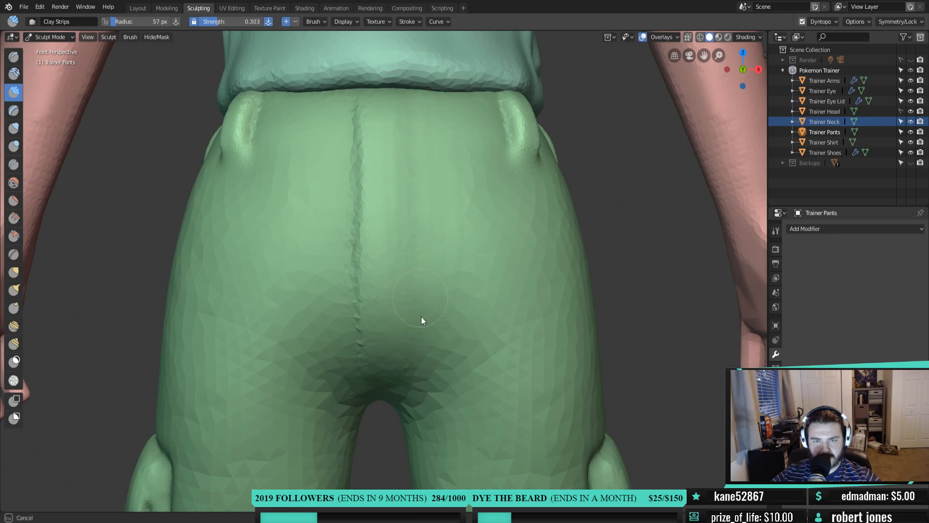
{"action": "left_click_drag", "start_coordinate": [399, 112], "coordinate": [398, 243]}
{"action": "middle_click_drag", "start_coordinate": [398, 243], "coordinate": [436, 251]}
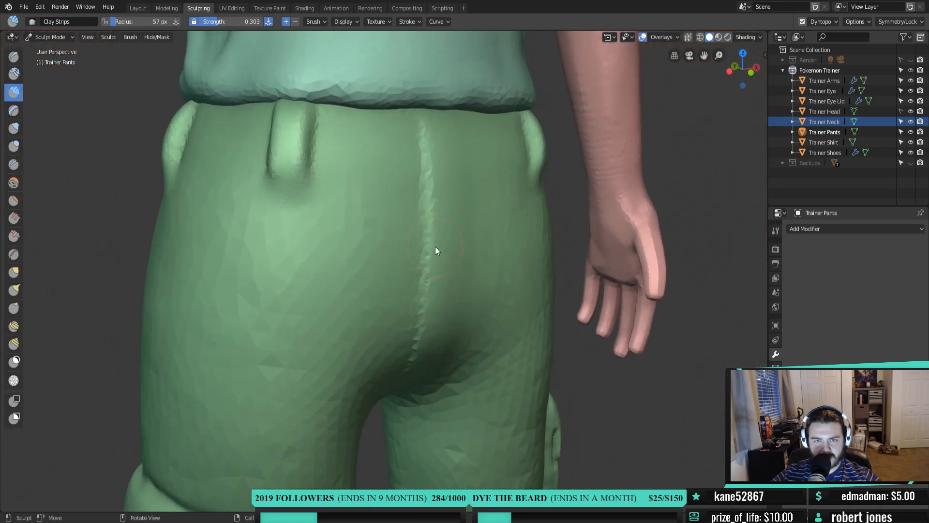
{"action": "mouse_move", "coordinate": [436, 318]}
{"action": "middle_mouse_down"}
{"action": "mouse_move", "coordinate": [351, 292]}
{"action": "mouse_move", "coordinate": [448, 327]}
{"action": "mouse_move", "coordinate": [404, 313]}
{"action": "middle_mouse_up"}
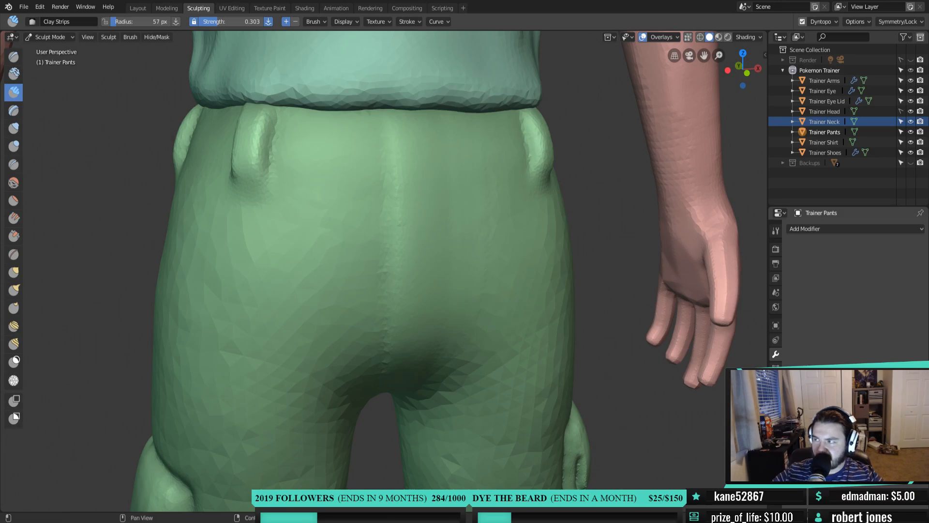
{"action": "middle_click_drag", "start_coordinate": [381, 331], "coordinate": [473, 263]}
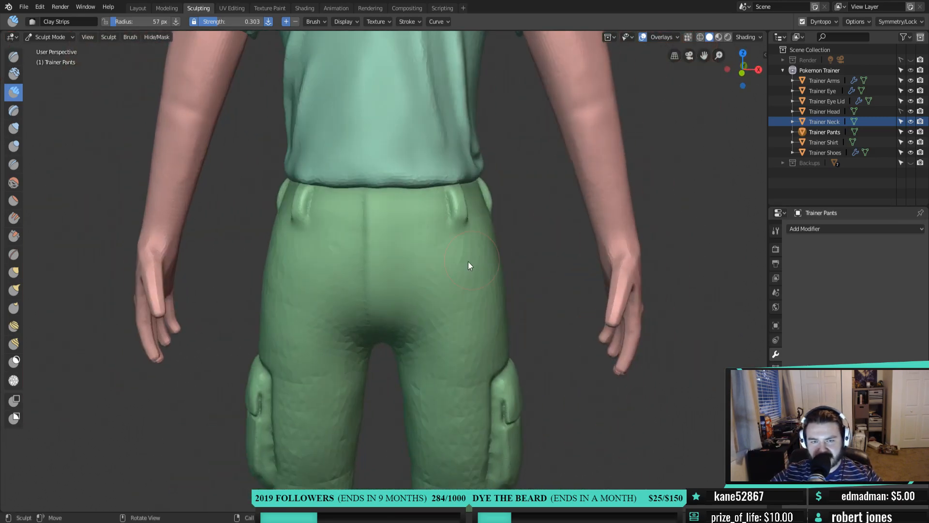
Sharpen the remaining fly edge from the waist down to the crotch with the Crease brush at 57 px radius
{"action": "scroll", "coordinate": [395, 300], "scroll_direction": "up", "scroll_amount": 6}
{"action": "scroll", "coordinate": [405, 304], "scroll_direction": "down", "scroll_amount": 2}
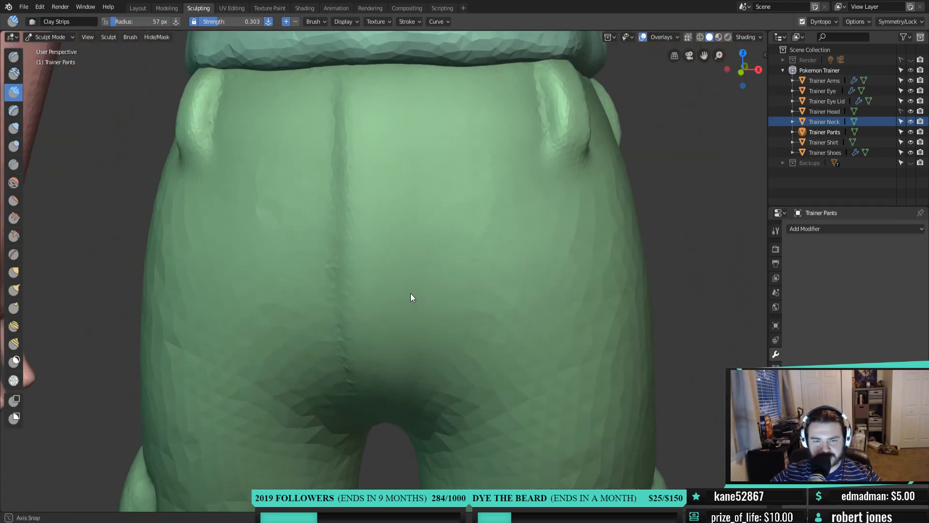
{"action": "middle_click_drag", "start_coordinate": [411, 297], "coordinate": [429, 297]}
{"action": "key", "text": "shift+c"}
{"action": "middle_click_drag", "start_coordinate": [399, 164], "coordinate": [425, 154]}
{"action": "left_click_drag", "start_coordinate": [434, 114], "coordinate": [441, 223]}
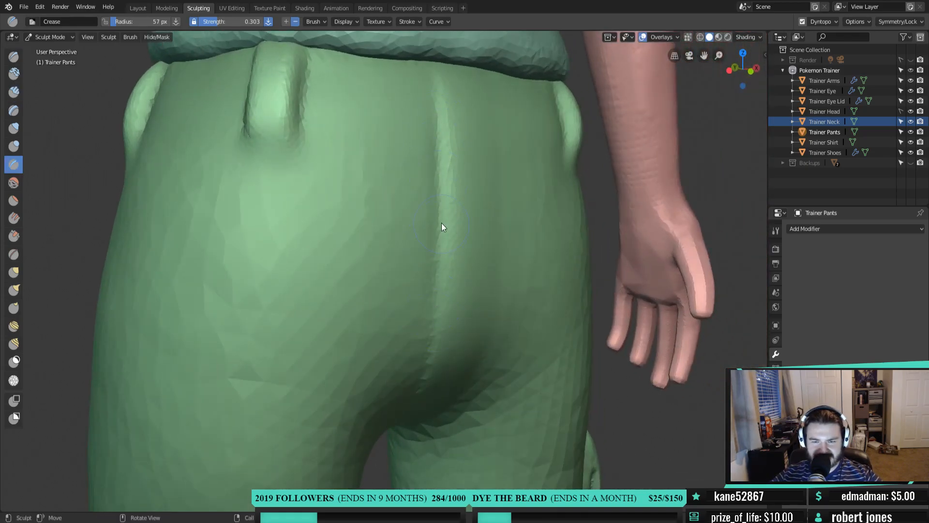
{"action": "left_click_drag", "start_coordinate": [435, 110], "coordinate": [432, 355]}
{"action": "left_click_drag", "start_coordinate": [428, 122], "coordinate": [439, 199]}
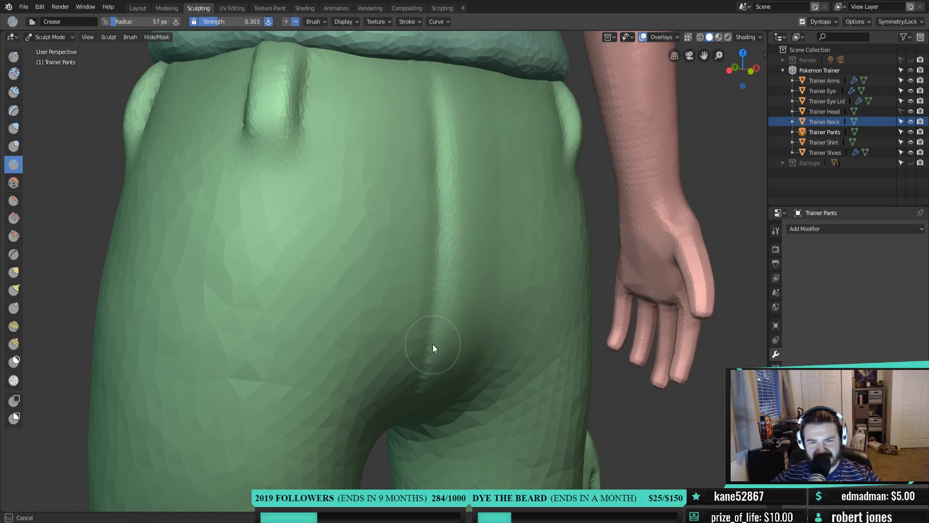
{"action": "left_click_drag", "start_coordinate": [409, 414], "coordinate": [409, 417]}
{"action": "middle_click_drag", "start_coordinate": [501, 196], "coordinate": [423, 71]}
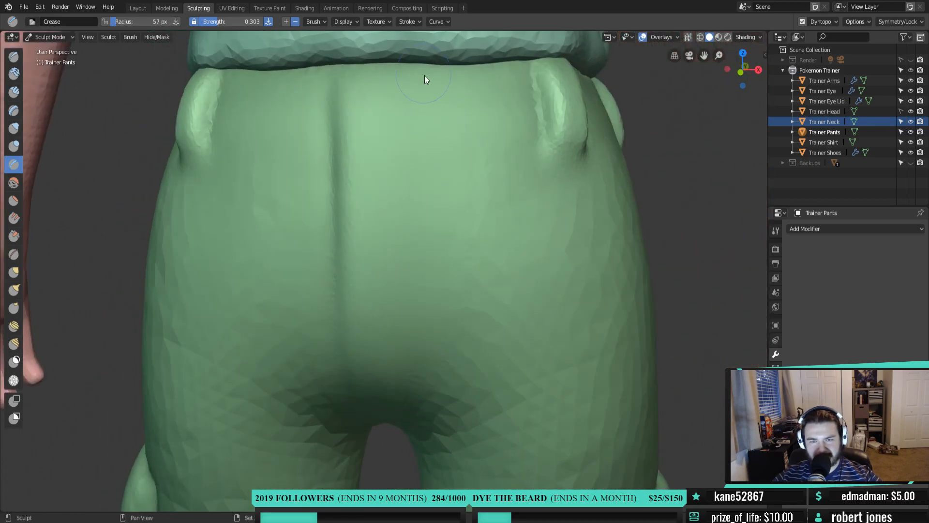
{"action": "left_click_drag", "start_coordinate": [460, 352], "coordinate": [428, 426]}
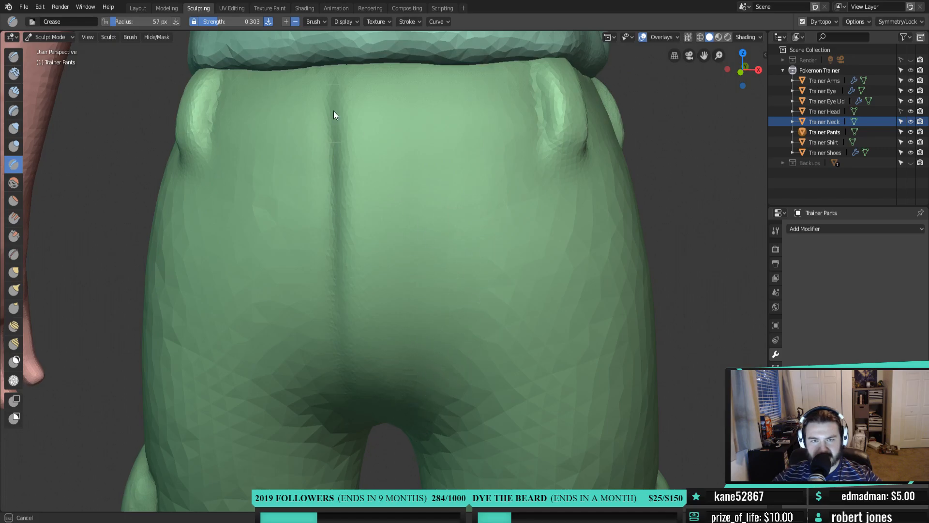
{"action": "left_click_drag", "start_coordinate": [434, 79], "coordinate": [534, 74]}
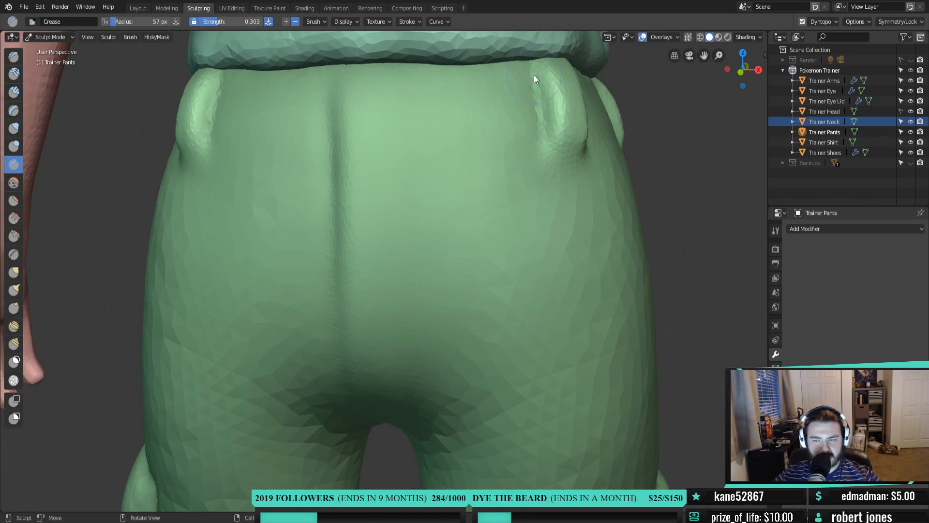
Examine the fly seam and the whole character's proportions from the front and at an angle
{"action": "scroll", "coordinate": [373, 196], "scroll_direction": "down", "scroll_amount": 4}
{"action": "mouse_move", "coordinate": [373, 196]}
{"action": "middle_mouse_down"}
{"action": "mouse_move", "coordinate": [499, 188]}
{"action": "mouse_move", "coordinate": [298, 155]}
{"action": "mouse_move", "coordinate": [195, 175]}
{"action": "mouse_move", "coordinate": [284, 207]}
{"action": "mouse_move", "coordinate": [266, 205]}
{"action": "mouse_move", "coordinate": [400, 213]}
{"action": "mouse_move", "coordinate": [492, 232]}
{"action": "mouse_move", "coordinate": [485, 252]}
{"action": "mouse_move", "coordinate": [377, 272]}
{"action": "mouse_move", "coordinate": [255, 279]}
{"action": "mouse_move", "coordinate": [230, 267]}
{"action": "mouse_move", "coordinate": [396, 275]}
{"action": "mouse_move", "coordinate": [437, 315]}
{"action": "middle_mouse_up"}
{"action": "scroll", "coordinate": [400, 213], "scroll_direction": "down", "scroll_amount": 3}
{"action": "scroll", "coordinate": [484, 272], "scroll_direction": "down", "scroll_amount": 4}
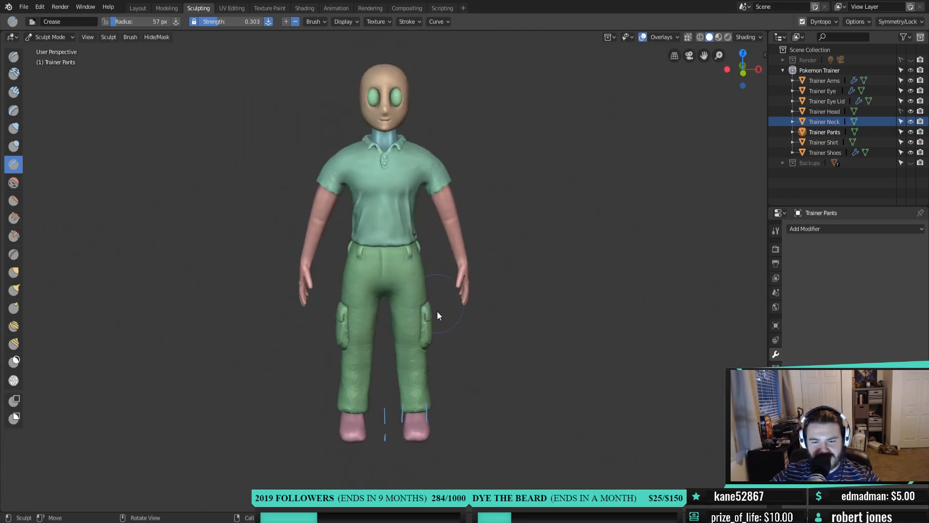
{"action": "middle_click_drag", "start_coordinate": [431, 434], "coordinate": [556, 306]}
{"action": "scroll", "coordinate": [454, 353], "scroll_direction": "up", "scroll_amount": 5}
{"action": "middle_click_drag", "start_coordinate": [455, 353], "coordinate": [469, 338]}
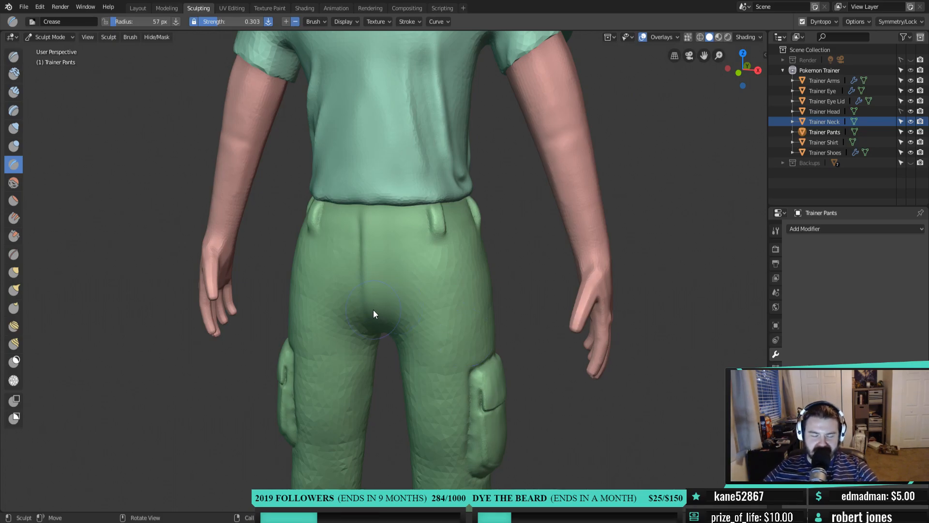
{"action": "mouse_move", "coordinate": [460, 296]}
{"action": "middle_mouse_down"}
{"action": "mouse_move", "coordinate": [313, 276]}
{"action": "mouse_move", "coordinate": [468, 280]}
{"action": "mouse_move", "coordinate": [475, 304]}
{"action": "mouse_move", "coordinate": [431, 338]}
{"action": "mouse_move", "coordinate": [404, 325]}
{"action": "mouse_move", "coordinate": [440, 321]}
{"action": "mouse_move", "coordinate": [416, 322]}
{"action": "middle_mouse_up"}
{"action": "scroll", "coordinate": [475, 304], "scroll_direction": "up", "scroll_amount": 3}
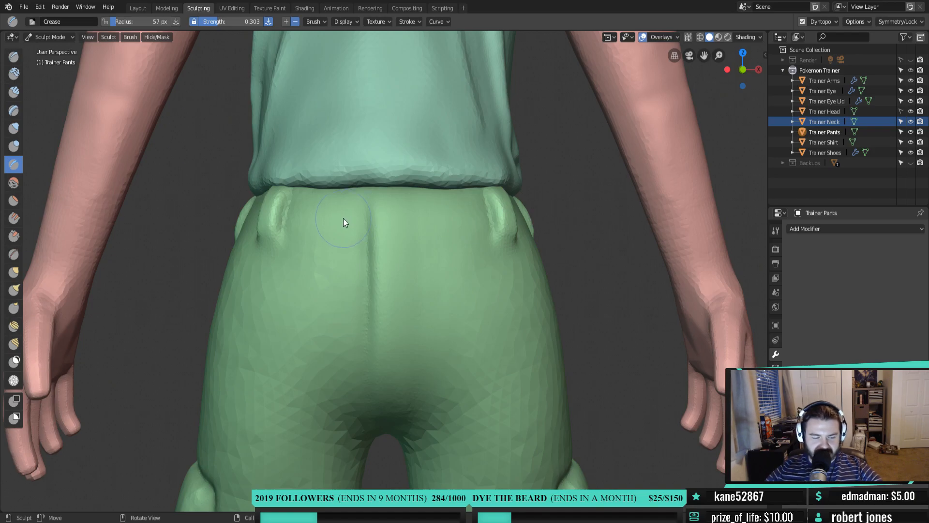
{"action": "mouse_move", "coordinate": [346, 211]}
{"action": "middle_mouse_down"}
{"action": "mouse_move", "coordinate": [435, 252]}
{"action": "mouse_move", "coordinate": [361, 255]}
{"action": "mouse_move", "coordinate": [414, 287]}
{"action": "middle_mouse_up"}
{"action": "scroll", "coordinate": [408, 277], "scroll_direction": "up", "scroll_amount": 2}
{"action": "scroll", "coordinate": [414, 287], "scroll_direction": "down", "scroll_amount": 1}
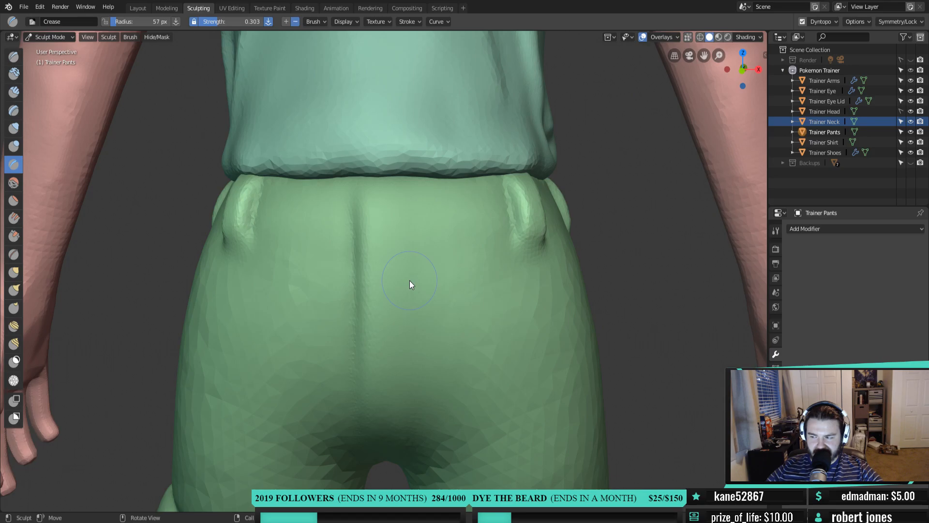
Fill out and even the pants' crotch from below with the Inflate brush at 57 px radius
{"action": "scroll", "coordinate": [409, 284], "scroll_direction": "down", "scroll_amount": 5}
{"action": "mouse_move", "coordinate": [409, 284]}
{"action": "middle_mouse_down"}
{"action": "mouse_move", "coordinate": [347, 263]}
{"action": "mouse_move", "coordinate": [308, 264]}
{"action": "mouse_move", "coordinate": [392, 275]}
{"action": "mouse_move", "coordinate": [457, 296]}
{"action": "mouse_move", "coordinate": [418, 290]}
{"action": "mouse_move", "coordinate": [405, 354]}
{"action": "mouse_move", "coordinate": [388, 343]}
{"action": "mouse_move", "coordinate": [373, 378]}
{"action": "mouse_move", "coordinate": [409, 311]}
{"action": "mouse_move", "coordinate": [408, 279]}
{"action": "middle_mouse_up"}
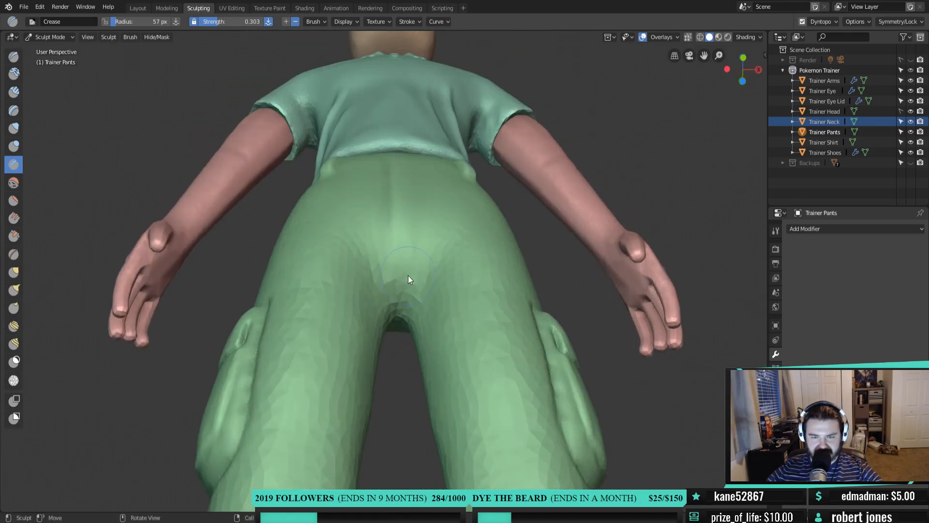
{"action": "scroll", "coordinate": [408, 279], "scroll_direction": "up", "scroll_amount": 2}
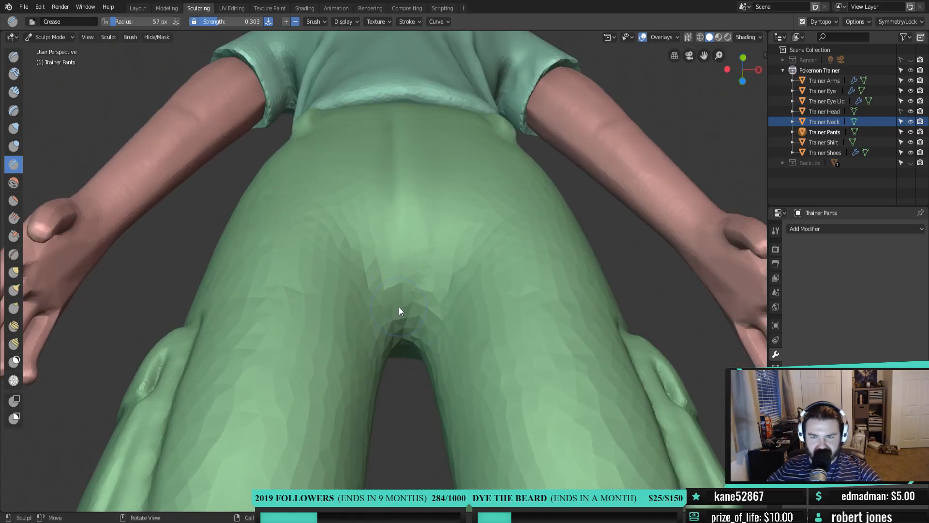
{"action": "key", "text": "i"}
{"action": "mouse_move", "coordinate": [405, 332]}
{"action": "left_mouse_down"}
{"action": "mouse_move", "coordinate": [399, 361]}
{"action": "mouse_move", "coordinate": [411, 323]}
{"action": "mouse_move", "coordinate": [385, 356]}
{"action": "mouse_move", "coordinate": [402, 260]}
{"action": "left_mouse_up"}
{"action": "mouse_move", "coordinate": [458, 268]}
{"action": "left_mouse_down"}
{"action": "mouse_move", "coordinate": [406, 369]}
{"action": "mouse_move", "coordinate": [400, 334]}
{"action": "left_mouse_up"}
{"action": "middle_click_drag", "start_coordinate": [400, 335], "coordinate": [403, 244]}
{"action": "left_click_drag", "start_coordinate": [403, 244], "coordinate": [413, 275]}
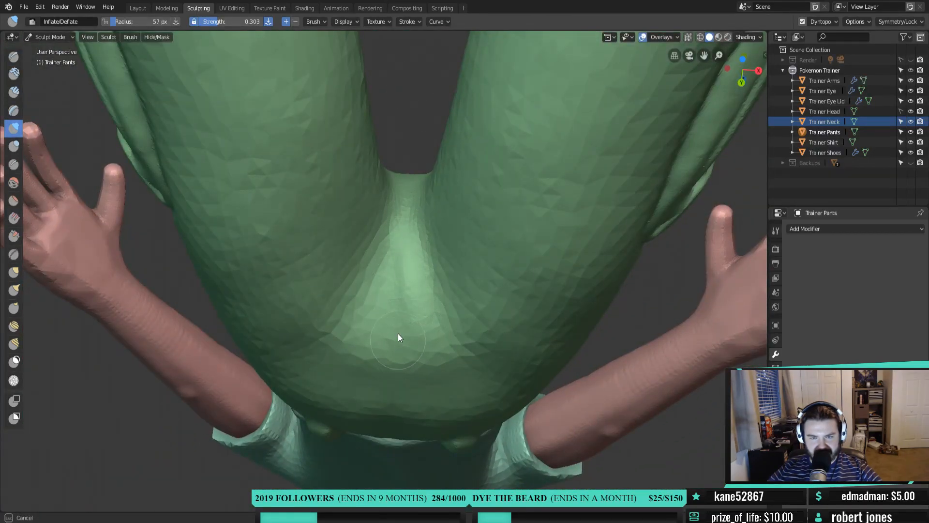
{"action": "mouse_move", "coordinate": [367, 274]}
{"action": "left_mouse_down"}
{"action": "mouse_move", "coordinate": [350, 364]}
{"action": "mouse_move", "coordinate": [419, 265]}
{"action": "left_mouse_up"}
{"action": "middle_click_drag", "start_coordinate": [384, 344], "coordinate": [456, 360]}
{"action": "scroll", "coordinate": [452, 355], "scroll_direction": "down", "scroll_amount": 5}
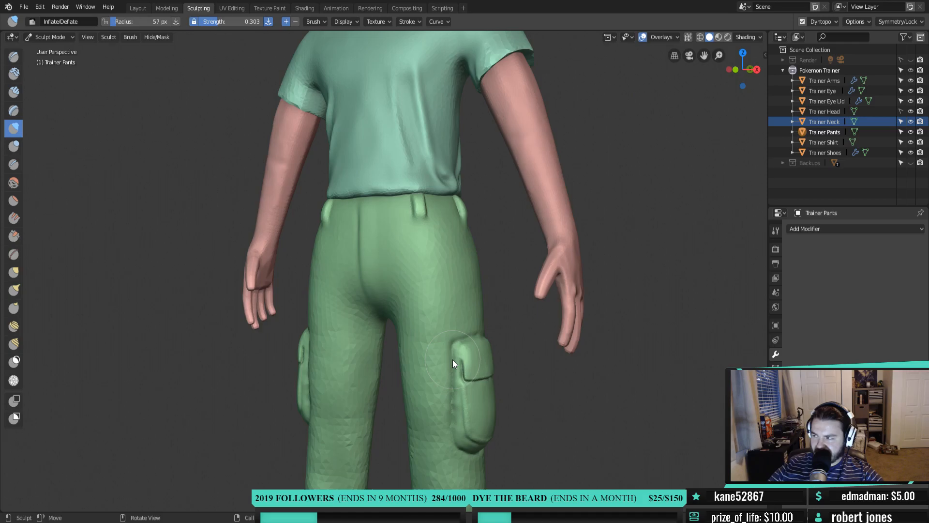
{"action": "middle_click_drag", "start_coordinate": [452, 363], "coordinate": [432, 329]}
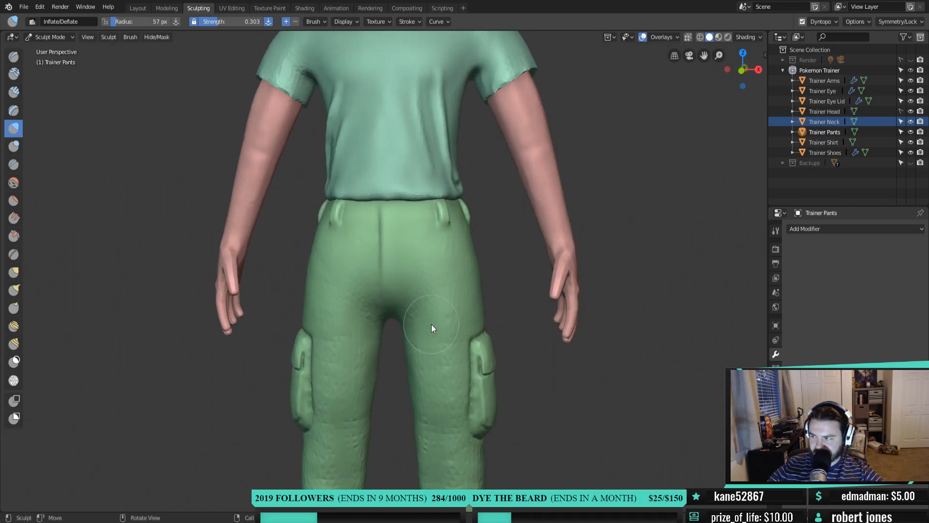
Set up the Draw brush at 29 px radius and 0.248 strength for the hip, with X mirroring turned back on
{"action": "middle_click_drag", "start_coordinate": [431, 324], "coordinate": [443, 295]}
{"action": "scroll", "coordinate": [434, 294], "scroll_direction": "up", "scroll_amount": 2}
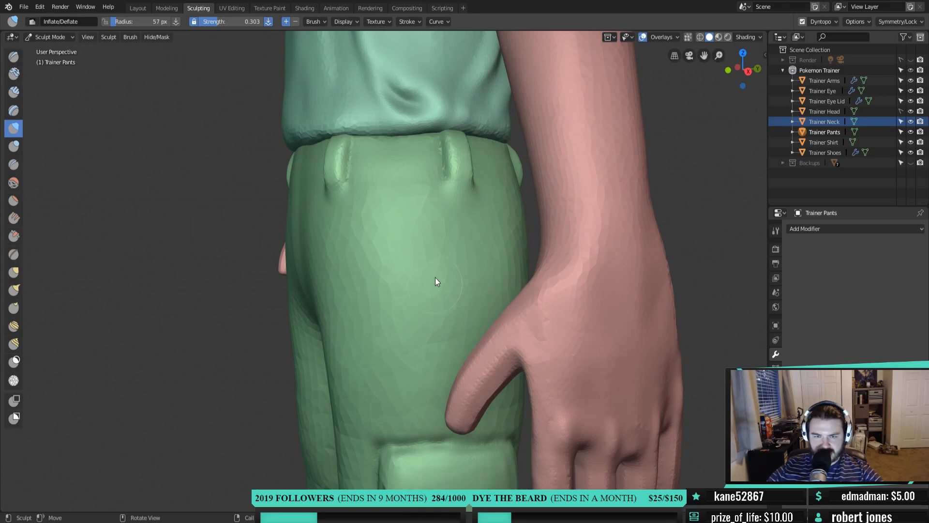
{"action": "key", "text": "x"}
{"action": "key", "text": "f"}
{"action": "left_click", "coordinate": [388, 213]}
{"action": "left_click", "coordinate": [406, 21]}
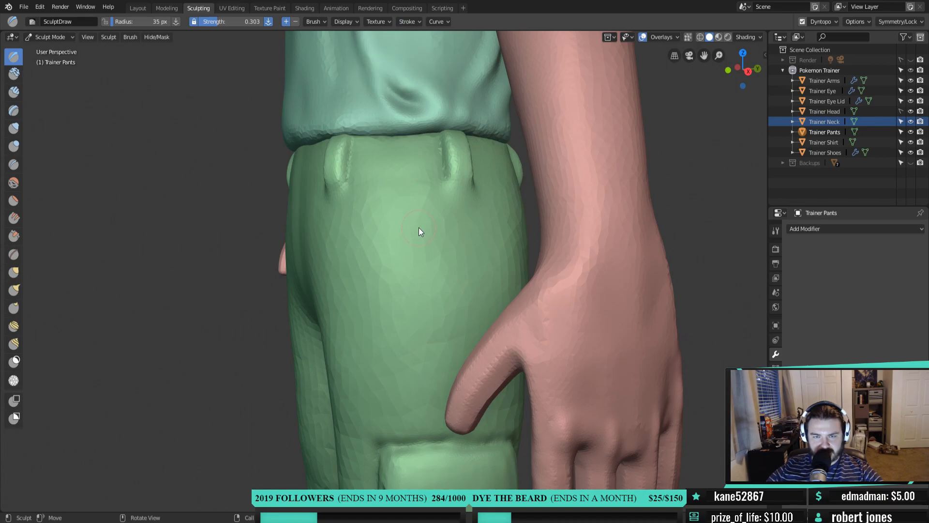
{"action": "key", "text": "f"}
{"action": "left_click", "coordinate": [393, 190]}
{"action": "key", "text": "shift+f"}
{"action": "left_click", "coordinate": [411, 204]}
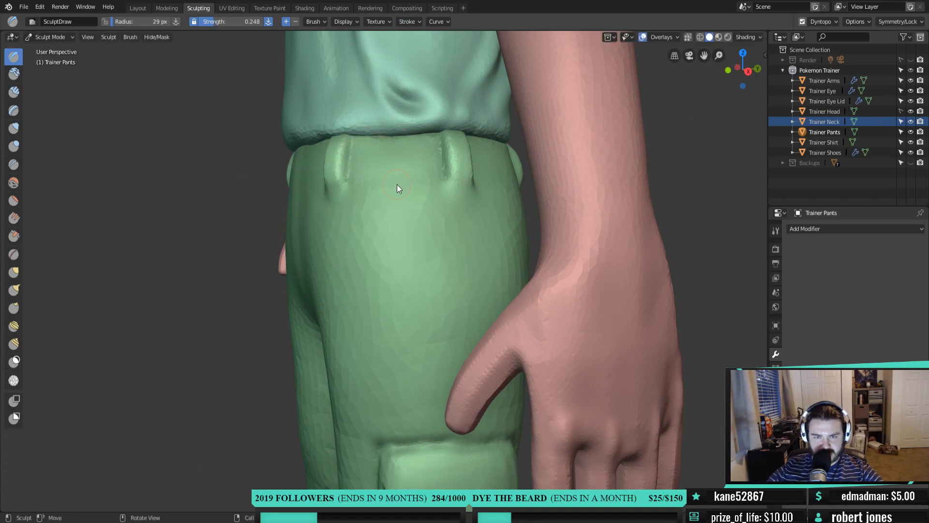
{"action": "left_click", "coordinate": [899, 22]}
{"action": "left_click", "coordinate": [884, 41]}
Build up a raised diagonal pocket edge on the hip, running down and back from between the belt loops, with the Draw brush
{"action": "middle_click_drag", "start_coordinate": [454, 191], "coordinate": [392, 191]}
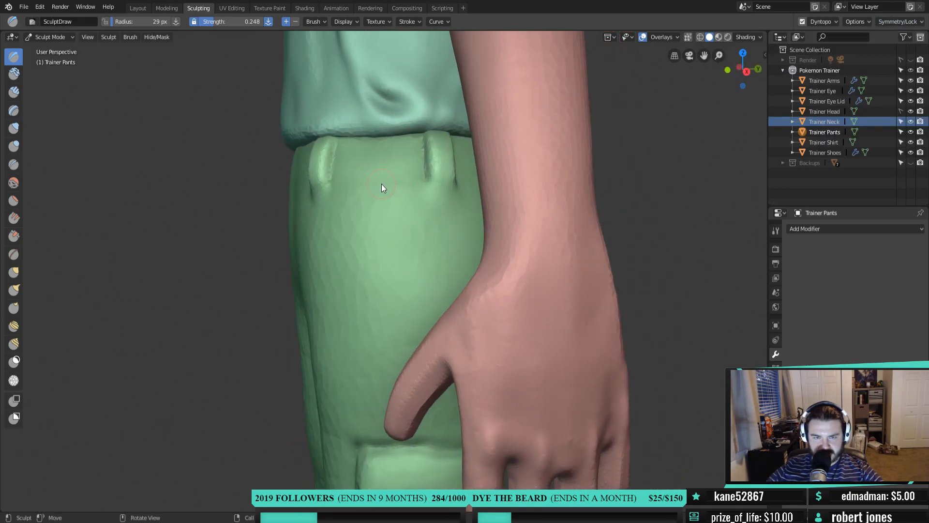
{"action": "mouse_move", "coordinate": [370, 181]}
{"action": "left_mouse_down"}
{"action": "mouse_move", "coordinate": [404, 278]}
{"action": "mouse_move", "coordinate": [435, 303]}
{"action": "left_mouse_up"}
{"action": "mouse_move", "coordinate": [369, 180]}
{"action": "left_mouse_down"}
{"action": "mouse_move", "coordinate": [437, 289]}
{"action": "mouse_move", "coordinate": [429, 293]}
{"action": "left_mouse_up"}
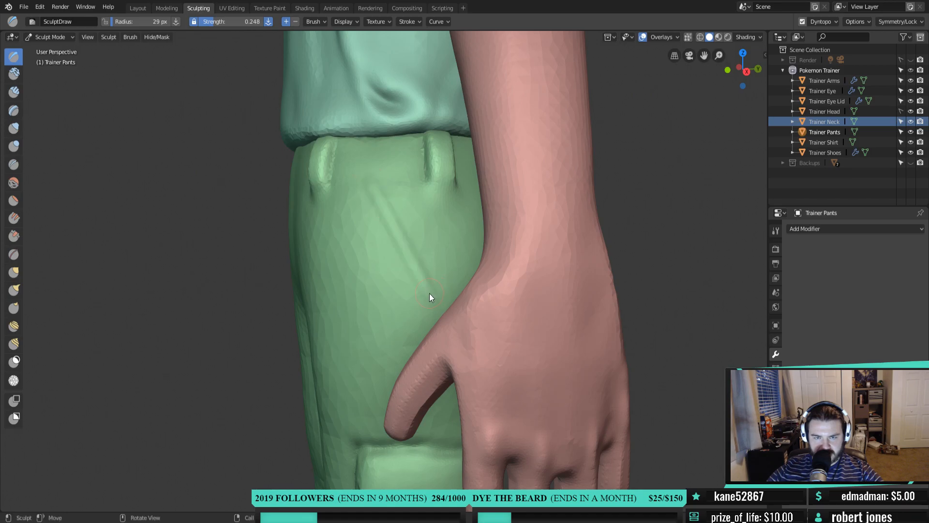
{"action": "left_click_drag", "start_coordinate": [369, 181], "coordinate": [428, 294]}
{"action": "mouse_move", "coordinate": [428, 295]}
{"action": "middle_mouse_down"}
{"action": "mouse_move", "coordinate": [618, 300]}
{"action": "mouse_move", "coordinate": [480, 295]}
{"action": "middle_mouse_up"}
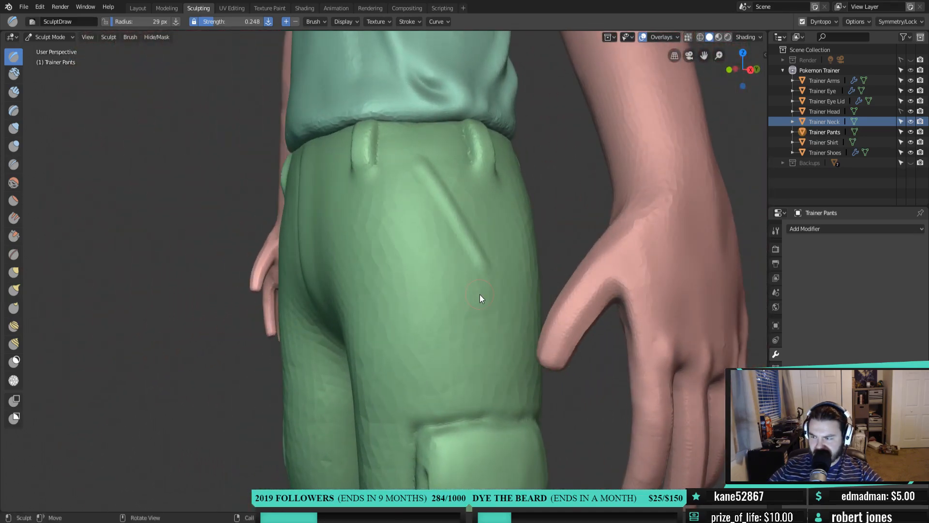
Swell the pants just in front of the diagonal hip pocket edge with the Inflate brush at 53 px radius
{"action": "scroll", "coordinate": [444, 268], "scroll_direction": "up", "scroll_amount": 2}
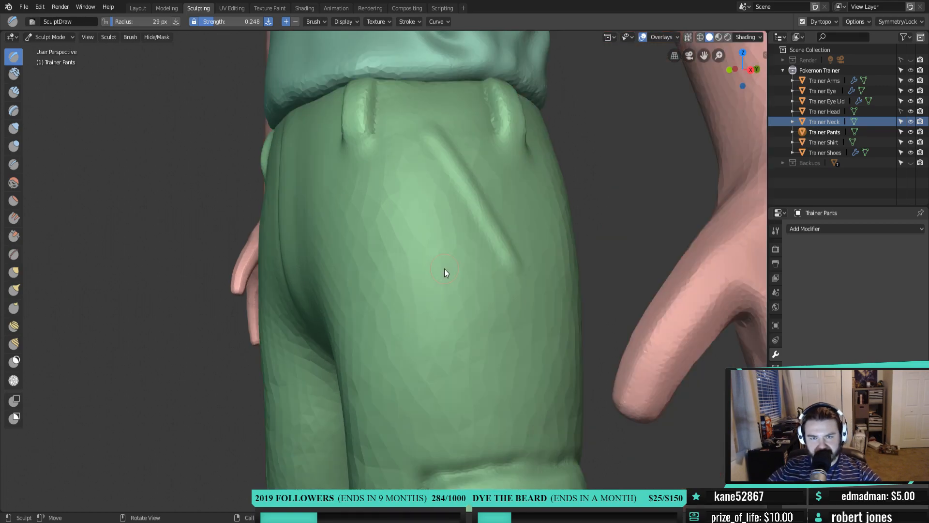
{"action": "scroll", "coordinate": [411, 280], "scroll_direction": "up", "scroll_amount": 2}
{"action": "key", "text": "i"}
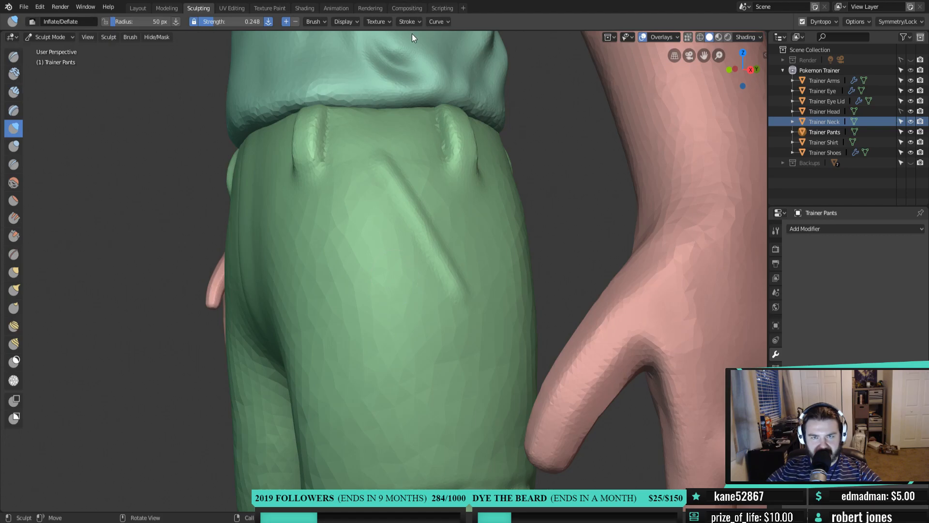
{"action": "left_click", "coordinate": [409, 22]}
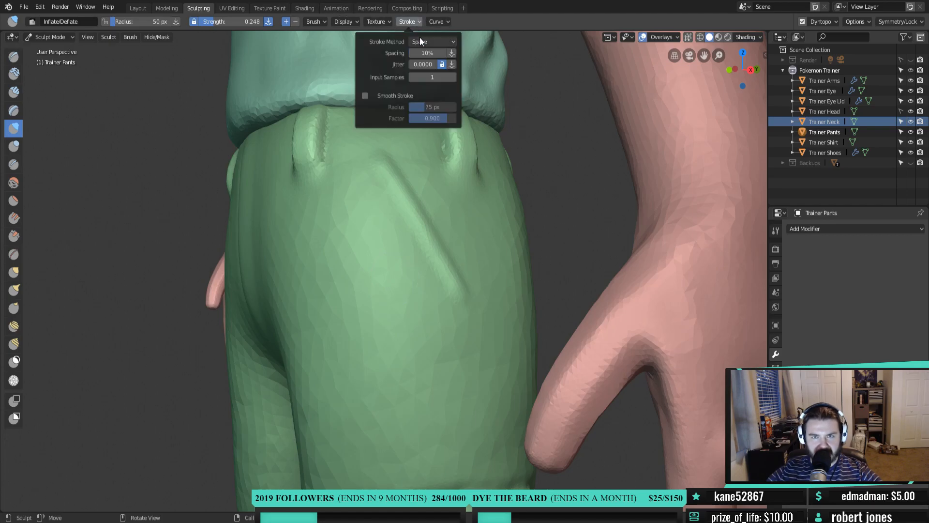
{"action": "mouse_move", "coordinate": [434, 21]}
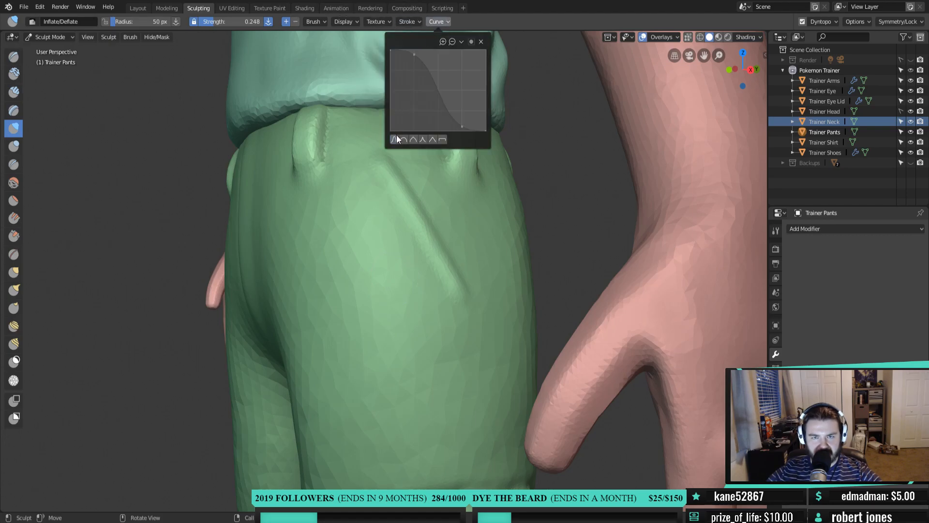
{"action": "key", "text": "f"}
{"action": "left_click", "coordinate": [370, 220]}
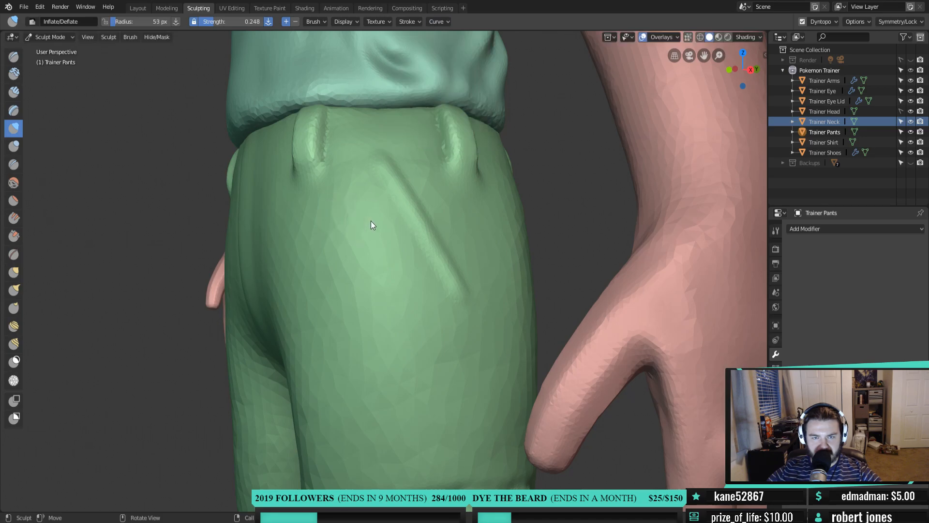
{"action": "middle_click_drag", "start_coordinate": [371, 221], "coordinate": [392, 232]}
{"action": "scroll", "coordinate": [388, 195], "scroll_direction": "up", "scroll_amount": 2}
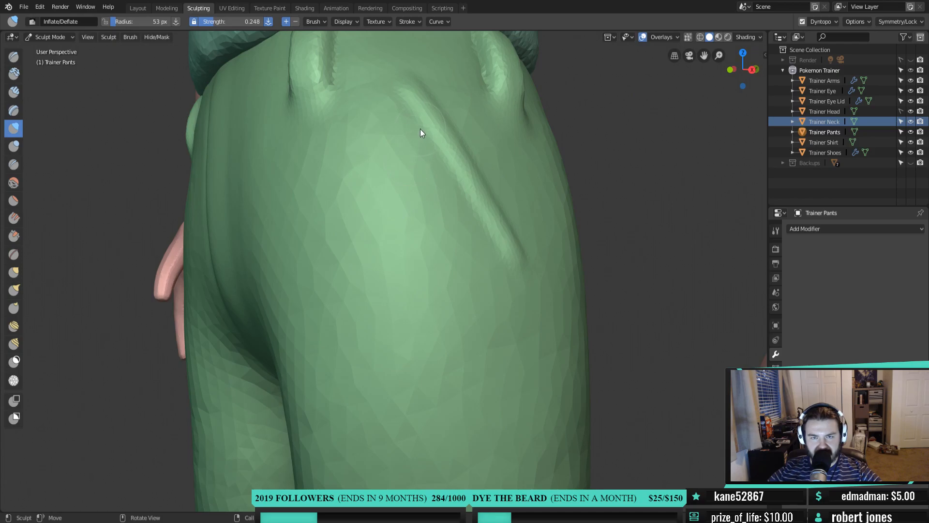
{"action": "left_click_drag", "start_coordinate": [420, 128], "coordinate": [432, 168]}
{"action": "left_click_drag", "start_coordinate": [422, 129], "coordinate": [454, 206]}
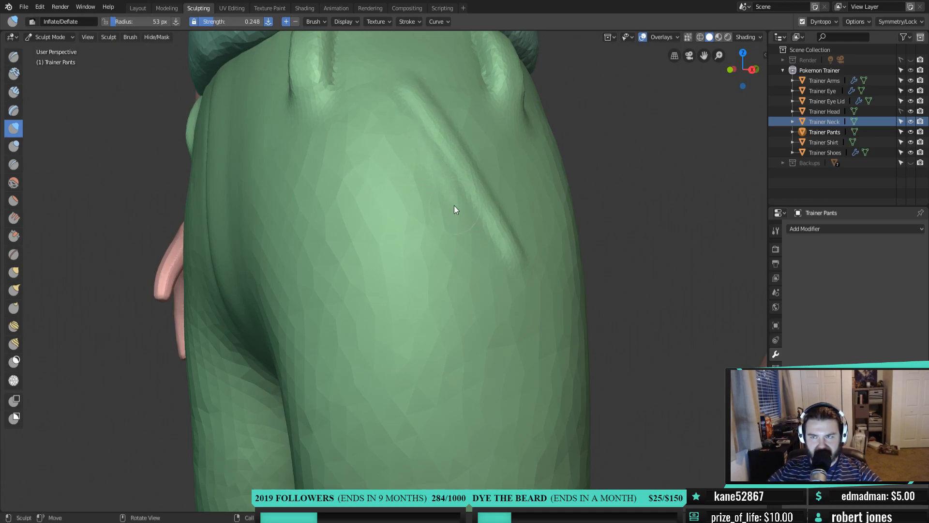
{"action": "left_click_drag", "start_coordinate": [422, 132], "coordinate": [426, 147]}
{"action": "left_click_drag", "start_coordinate": [374, 171], "coordinate": [392, 136]}
Build up the hip in front of the pocket edge with parallel Draw brush strokes running down and forward from the ridge
{"action": "key", "text": "x"}
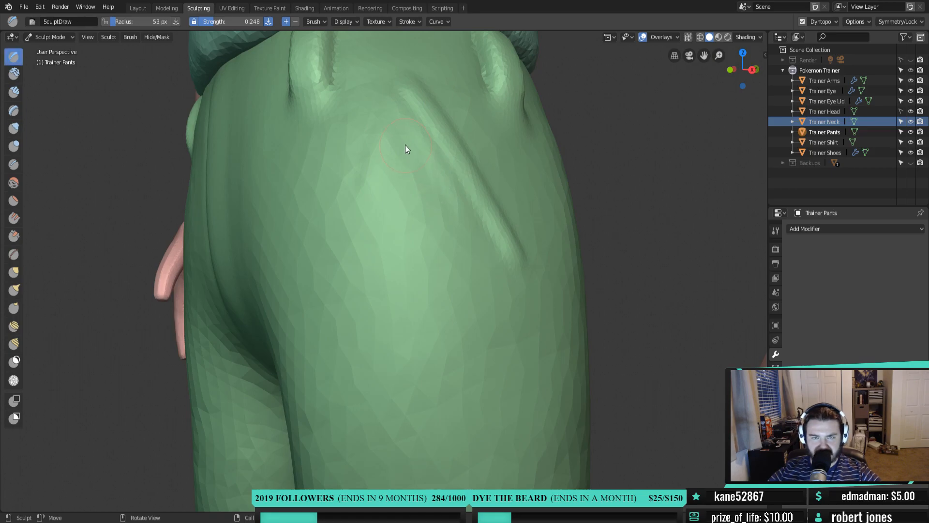
{"action": "mouse_move", "coordinate": [404, 95]}
{"action": "left_mouse_down"}
{"action": "mouse_move", "coordinate": [353, 187]}
{"action": "mouse_move", "coordinate": [355, 249]}
{"action": "left_mouse_up"}
{"action": "left_click_drag", "start_coordinate": [412, 124], "coordinate": [365, 248]}
{"action": "left_click_drag", "start_coordinate": [428, 142], "coordinate": [373, 272]}
{"action": "left_click_drag", "start_coordinate": [445, 156], "coordinate": [395, 275]}
{"action": "left_click_drag", "start_coordinate": [459, 182], "coordinate": [422, 289]}
{"action": "left_click_drag", "start_coordinate": [477, 207], "coordinate": [430, 319]}
{"action": "mouse_move", "coordinate": [507, 251]}
{"action": "left_mouse_down"}
{"action": "mouse_move", "coordinate": [446, 327]}
{"action": "mouse_move", "coordinate": [424, 392]}
{"action": "left_mouse_up"}
{"action": "mouse_move", "coordinate": [376, 235]}
{"action": "left_mouse_down"}
{"action": "mouse_move", "coordinate": [354, 370]}
{"action": "mouse_move", "coordinate": [456, 329]}
{"action": "left_mouse_up"}
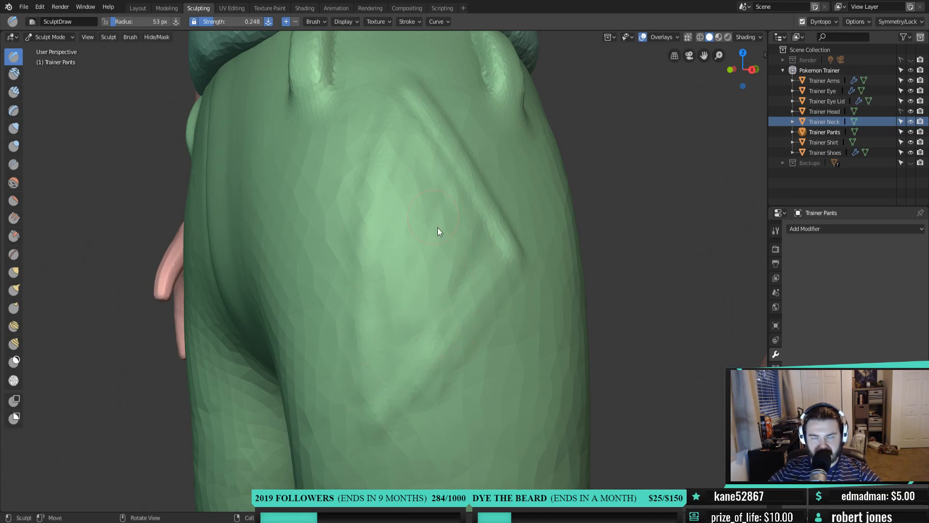
Switch the Draw brush to a freehand stroke method and add volume to the raised area in front of the pocket edge
{"action": "left_click", "coordinate": [409, 21]}
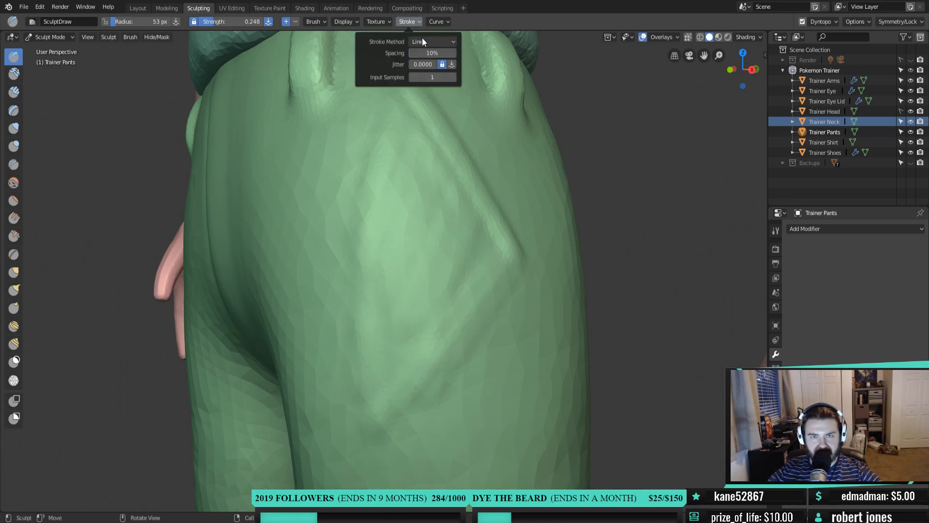
{"action": "left_click", "coordinate": [422, 42]}
{"action": "left_click", "coordinate": [433, 77]}
{"action": "left_click_drag", "start_coordinate": [413, 122], "coordinate": [411, 103]}
{"action": "mouse_move", "coordinate": [379, 284]}
{"action": "left_mouse_down"}
{"action": "mouse_move", "coordinate": [402, 257]}
{"action": "mouse_move", "coordinate": [439, 329]}
{"action": "mouse_move", "coordinate": [454, 324]}
{"action": "left_mouse_up"}
Fill and smooth the bumpy area in front of the hip pocket edge with the Inflate brush at 53 px radius
{"action": "key", "text": "i"}
{"action": "left_click_drag", "start_coordinate": [451, 286], "coordinate": [451, 305]}
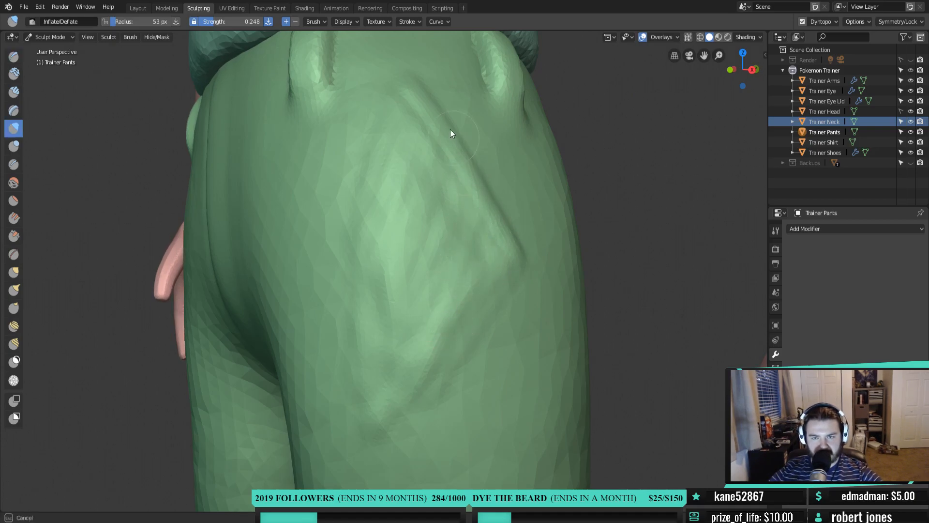
{"action": "left_click_drag", "start_coordinate": [376, 190], "coordinate": [469, 200]}
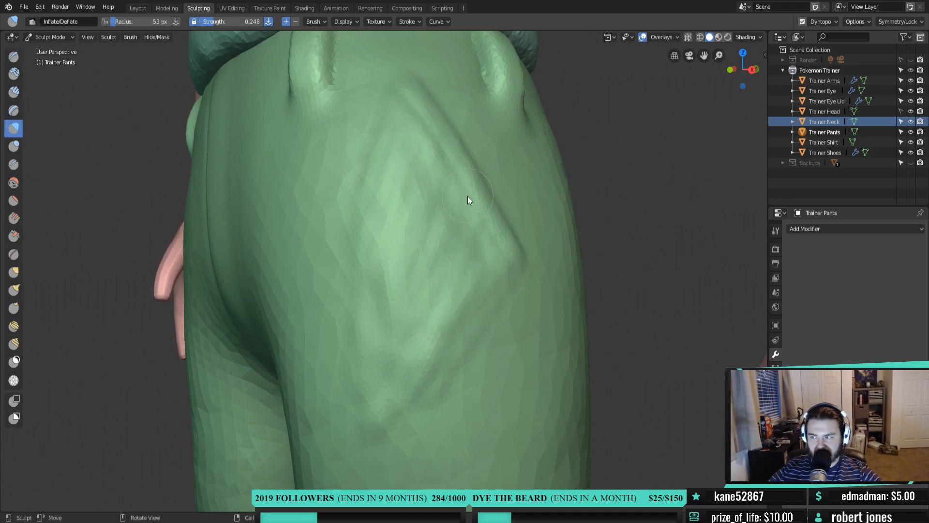
{"action": "mouse_move", "coordinate": [477, 201]}
{"action": "middle_mouse_down"}
{"action": "mouse_move", "coordinate": [495, 222]}
{"action": "mouse_move", "coordinate": [512, 220]}
{"action": "mouse_move", "coordinate": [470, 215]}
{"action": "middle_mouse_up"}
{"action": "mouse_move", "coordinate": [414, 136]}
{"action": "left_mouse_down"}
{"action": "mouse_move", "coordinate": [384, 124]}
{"action": "mouse_move", "coordinate": [371, 320]}
{"action": "left_mouse_up"}
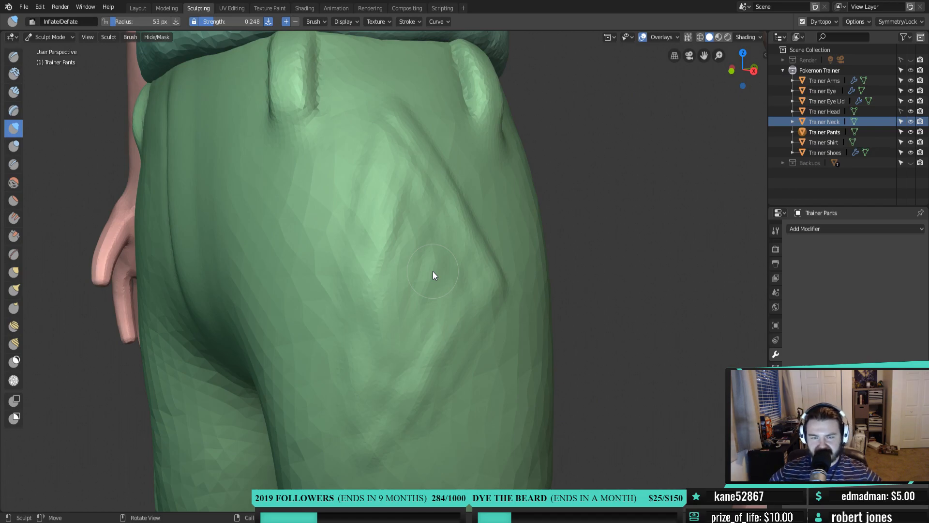
{"action": "left_click_drag", "start_coordinate": [383, 265], "coordinate": [374, 369]}
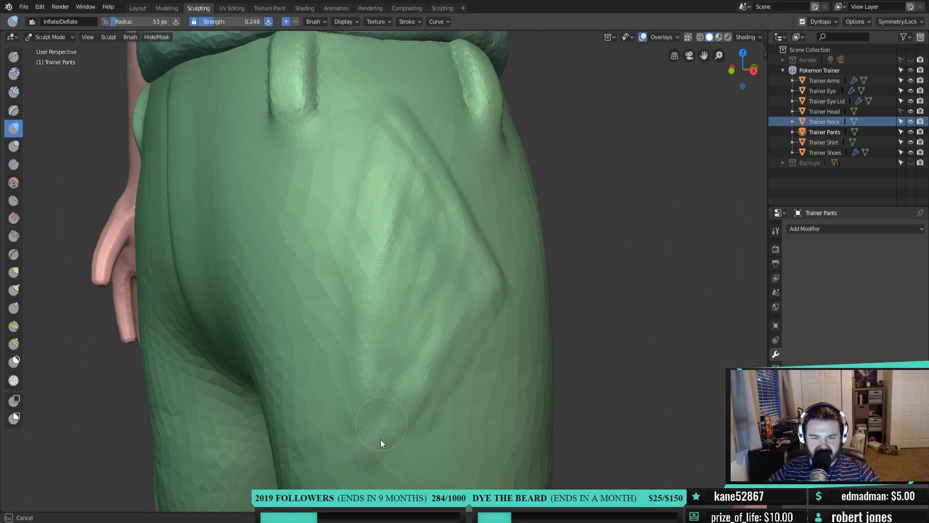
{"action": "left_click_drag", "start_coordinate": [382, 428], "coordinate": [400, 350]}
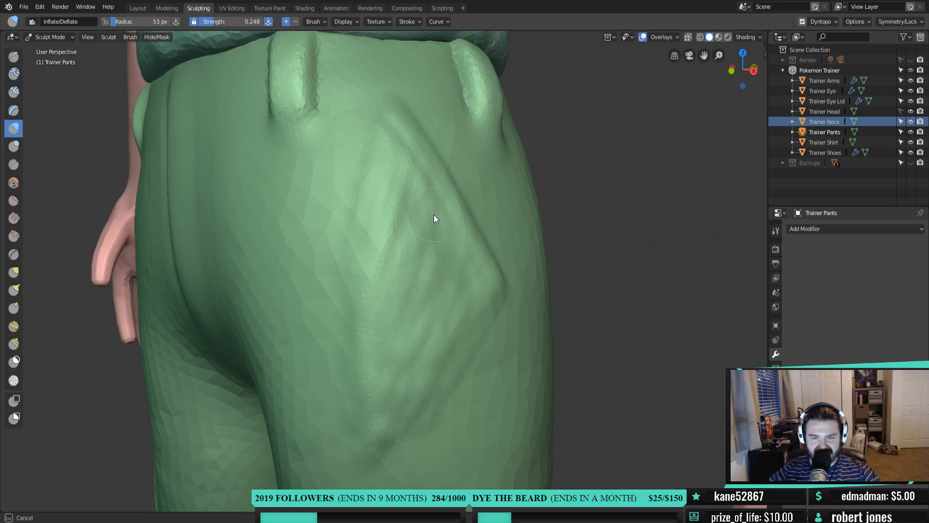
{"action": "mouse_move", "coordinate": [433, 214]}
{"action": "left_mouse_down"}
{"action": "mouse_move", "coordinate": [458, 242]}
{"action": "mouse_move", "coordinate": [414, 159]}
{"action": "left_mouse_up"}
{"action": "mouse_move", "coordinate": [483, 278]}
{"action": "left_mouse_down"}
{"action": "mouse_move", "coordinate": [454, 221]}
{"action": "mouse_move", "coordinate": [492, 303]}
{"action": "left_mouse_up"}
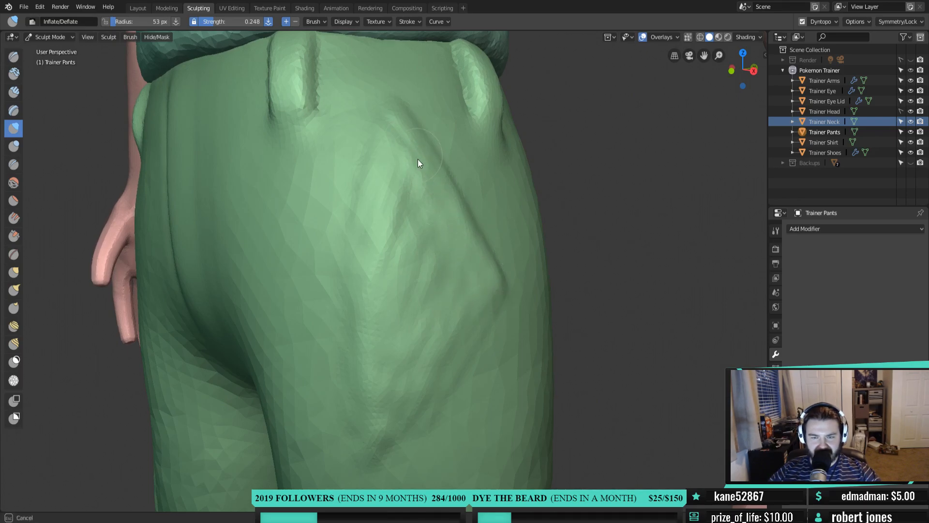
{"action": "mouse_move", "coordinate": [359, 288]}
{"action": "left_mouse_down"}
{"action": "mouse_move", "coordinate": [356, 325]}
{"action": "mouse_move", "coordinate": [377, 430]}
{"action": "mouse_move", "coordinate": [366, 375]}
{"action": "mouse_move", "coordinate": [396, 314]}
{"action": "left_mouse_up"}
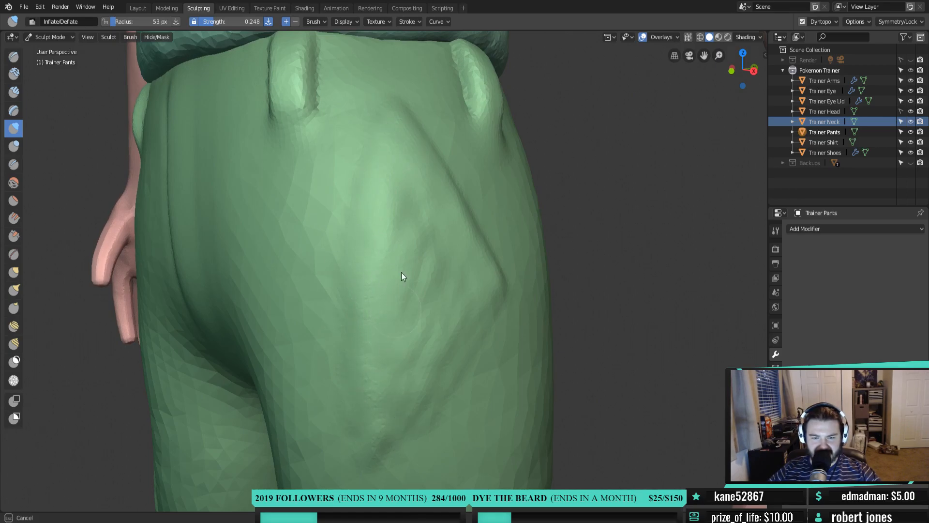
{"action": "left_click_drag", "start_coordinate": [426, 257], "coordinate": [460, 292]}
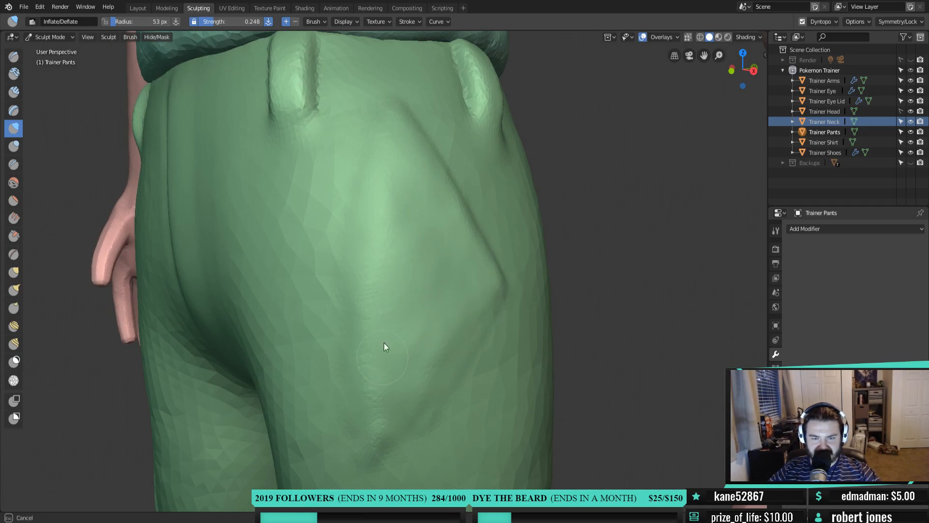
Examine the hip pocket shape against the whole figure from several angles, then close up along its edge
{"action": "mouse_move", "coordinate": [349, 352]}
{"action": "middle_mouse_down"}
{"action": "mouse_move", "coordinate": [445, 329]}
{"action": "mouse_move", "coordinate": [426, 354]}
{"action": "middle_mouse_up"}
{"action": "scroll", "coordinate": [417, 317], "scroll_direction": "down", "scroll_amount": 6}
{"action": "mouse_move", "coordinate": [509, 345]}
{"action": "middle_mouse_down"}
{"action": "mouse_move", "coordinate": [521, 347]}
{"action": "mouse_move", "coordinate": [457, 350]}
{"action": "middle_mouse_up"}
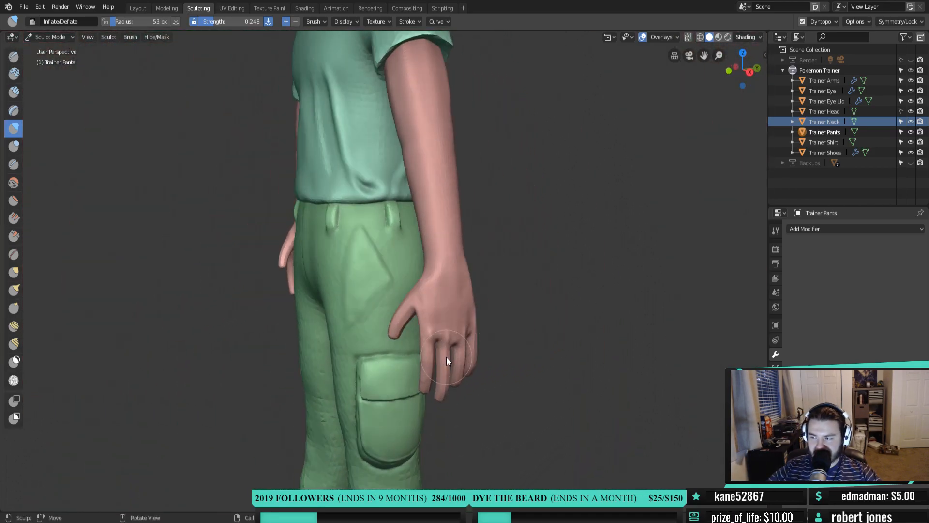
{"action": "middle_click_drag", "start_coordinate": [452, 356], "coordinate": [373, 350]}
{"action": "scroll", "coordinate": [511, 367], "scroll_direction": "up", "scroll_amount": 4}
{"action": "scroll", "coordinate": [265, 335], "scroll_direction": "up", "scroll_amount": 2}
{"action": "middle_click_drag", "start_coordinate": [265, 335], "coordinate": [373, 308]}
{"action": "scroll", "coordinate": [405, 269], "scroll_direction": "up", "scroll_amount": 2}
{"action": "mouse_move", "coordinate": [404, 269]}
{"action": "middle_mouse_down"}
{"action": "mouse_move", "coordinate": [411, 277]}
{"action": "mouse_move", "coordinate": [359, 268]}
{"action": "mouse_move", "coordinate": [382, 253]}
{"action": "mouse_move", "coordinate": [395, 270]}
{"action": "middle_mouse_up"}
Carve a sharp groove along the back side of the hip pocket edge with the Crease brush at 40 px radius
{"action": "key", "text": "shift+c"}
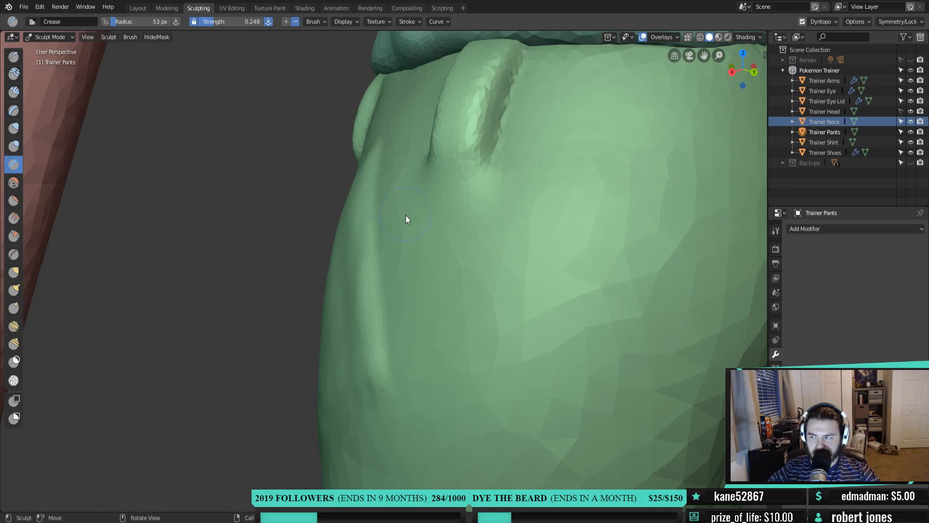
{"action": "middle_click_drag", "start_coordinate": [405, 208], "coordinate": [396, 211]}
{"action": "key", "text": "f"}
{"action": "left_click", "coordinate": [379, 181]}
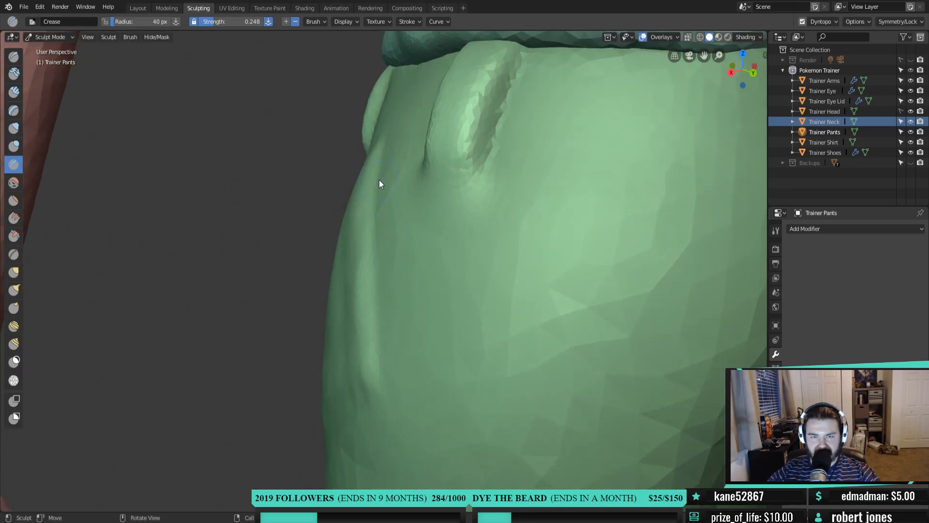
{"action": "left_click_drag", "start_coordinate": [373, 198], "coordinate": [378, 314]}
{"action": "middle_click_drag", "start_coordinate": [379, 314], "coordinate": [377, 210]}
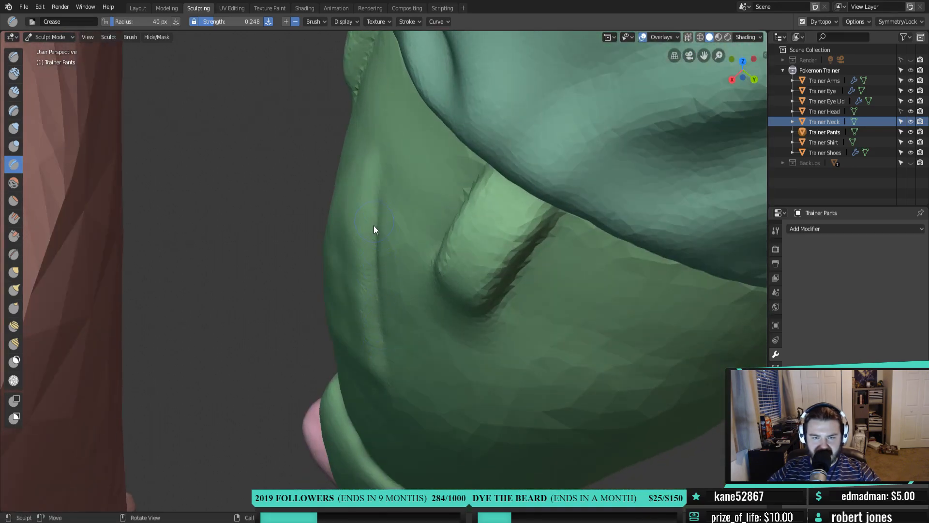
Thicken the raised lip along the front side of the creased pocket edge with the Draw brush
{"action": "key", "text": "x"}
{"action": "mouse_move", "coordinate": [375, 252]}
{"action": "middle_mouse_down"}
{"action": "mouse_move", "coordinate": [394, 199]}
{"action": "mouse_move", "coordinate": [376, 243]}
{"action": "middle_mouse_up"}
{"action": "left_click_drag", "start_coordinate": [344, 216], "coordinate": [357, 300]}
{"action": "mouse_move", "coordinate": [354, 295]}
{"action": "left_mouse_down"}
{"action": "mouse_move", "coordinate": [369, 364]}
{"action": "mouse_move", "coordinate": [341, 265]}
{"action": "mouse_move", "coordinate": [357, 364]}
{"action": "left_mouse_up"}
{"action": "left_click_drag", "start_coordinate": [343, 295], "coordinate": [356, 369]}
{"action": "mouse_move", "coordinate": [338, 273]}
{"action": "middle_mouse_down"}
{"action": "mouse_move", "coordinate": [408, 230]}
{"action": "mouse_move", "coordinate": [345, 221]}
{"action": "middle_mouse_up"}
{"action": "middle_click_drag", "start_coordinate": [414, 332], "coordinate": [436, 212]}
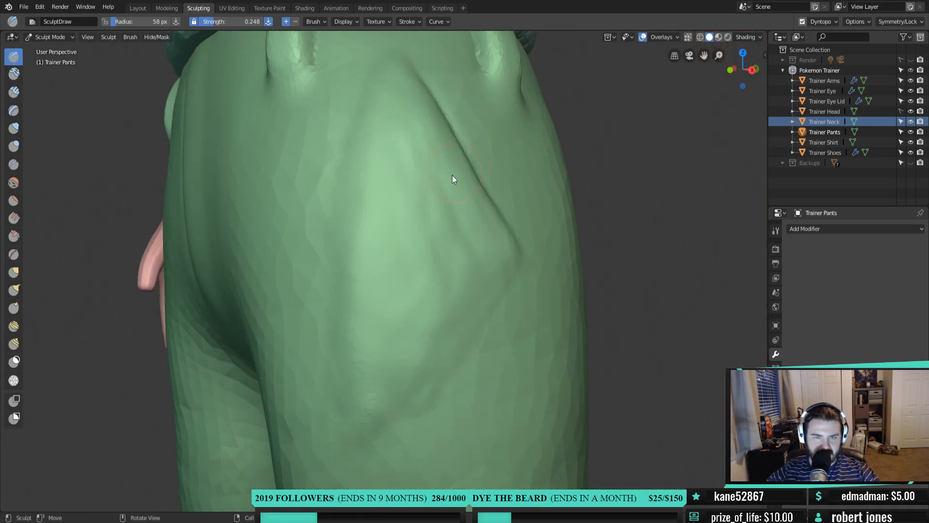
Round out the front of the hip and blend the pocket bulge into the thigh with the Draw brush at 0.446 strength
{"action": "scroll", "coordinate": [452, 175], "scroll_direction": "down", "scroll_amount": 3}
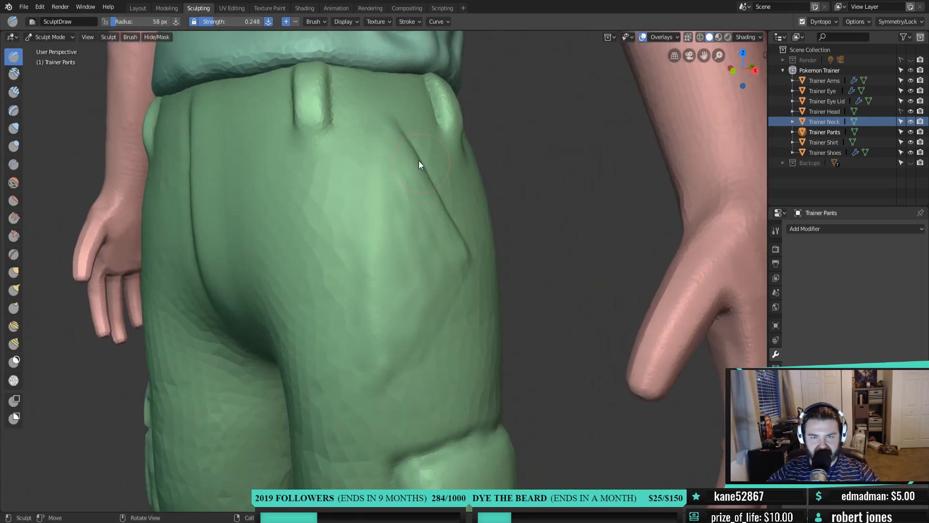
{"action": "left_click_drag", "start_coordinate": [419, 161], "coordinate": [377, 300]}
{"action": "left_click_drag", "start_coordinate": [383, 140], "coordinate": [363, 327]}
{"action": "key", "text": "shift+f"}
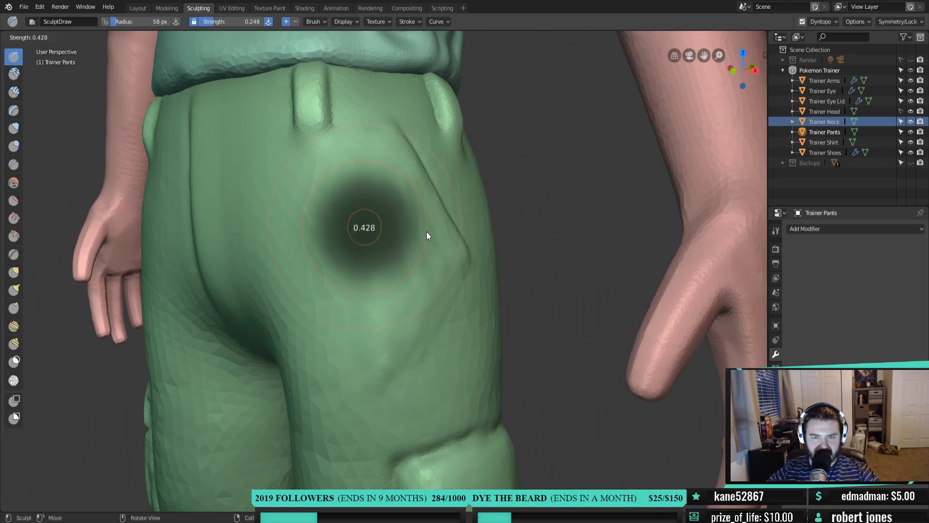
{"action": "left_click", "coordinate": [426, 233]}
{"action": "mouse_move", "coordinate": [376, 231]}
{"action": "left_mouse_down"}
{"action": "mouse_move", "coordinate": [361, 353]}
{"action": "mouse_move", "coordinate": [419, 321]}
{"action": "left_mouse_up"}
{"action": "left_click_drag", "start_coordinate": [456, 274], "coordinate": [458, 297]}
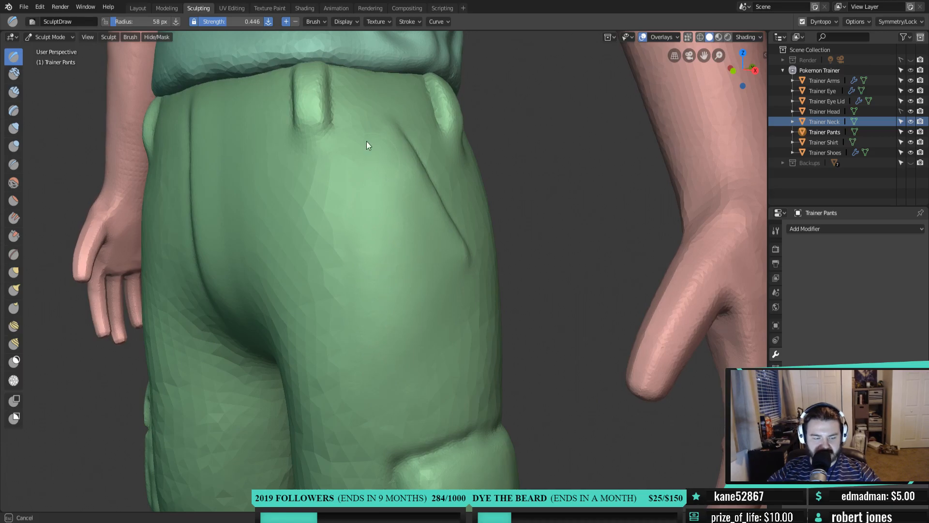
{"action": "mouse_move", "coordinate": [428, 214]}
{"action": "left_mouse_down"}
{"action": "mouse_move", "coordinate": [472, 263]}
{"action": "mouse_move", "coordinate": [479, 292]}
{"action": "left_mouse_up"}
{"action": "mouse_move", "coordinate": [479, 292]}
{"action": "middle_mouse_down"}
{"action": "mouse_move", "coordinate": [359, 284]}
{"action": "mouse_move", "coordinate": [473, 280]}
{"action": "mouse_move", "coordinate": [573, 304]}
{"action": "mouse_move", "coordinate": [579, 277]}
{"action": "mouse_move", "coordinate": [489, 276]}
{"action": "middle_mouse_up"}
{"action": "scroll", "coordinate": [486, 289], "scroll_direction": "down", "scroll_amount": 5}
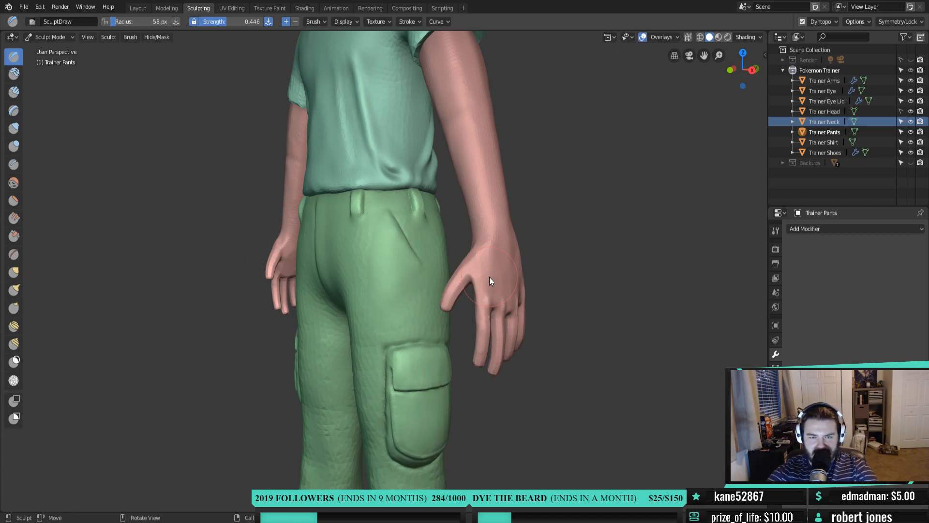
Draw a straight horizontal waistband ridge between the fly and front belt loop in front view, using the Draw brush's Line stroke at 20 px
{"action": "mouse_move", "coordinate": [498, 265]}
{"action": "middle_mouse_down"}
{"action": "mouse_move", "coordinate": [417, 291]}
{"action": "mouse_move", "coordinate": [535, 301]}
{"action": "mouse_move", "coordinate": [469, 307]}
{"action": "mouse_move", "coordinate": [411, 298]}
{"action": "mouse_move", "coordinate": [491, 314]}
{"action": "mouse_move", "coordinate": [450, 326]}
{"action": "mouse_move", "coordinate": [442, 315]}
{"action": "middle_mouse_up"}
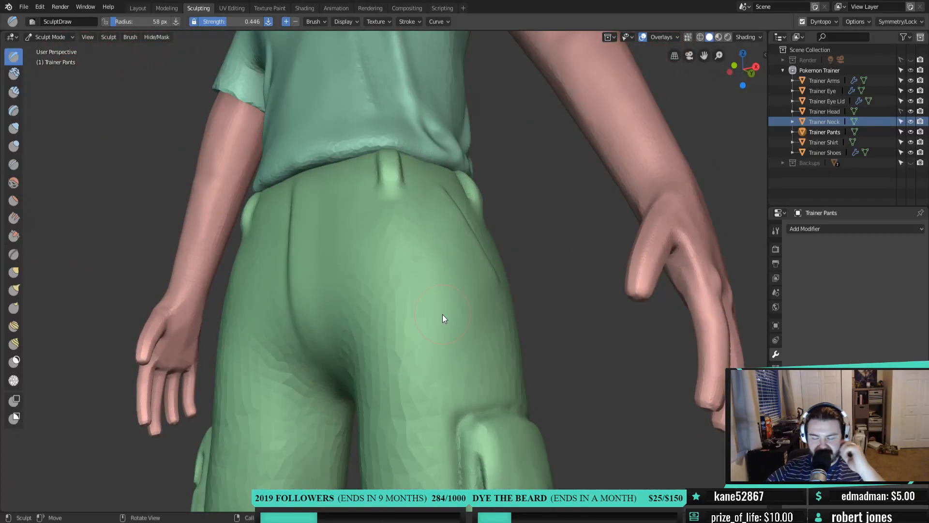
{"action": "mouse_move", "coordinate": [449, 296]}
{"action": "middle_mouse_down"}
{"action": "mouse_move", "coordinate": [503, 310]}
{"action": "mouse_move", "coordinate": [463, 338]}
{"action": "mouse_move", "coordinate": [302, 324]}
{"action": "mouse_move", "coordinate": [428, 342]}
{"action": "mouse_move", "coordinate": [457, 332]}
{"action": "mouse_move", "coordinate": [410, 330]}
{"action": "middle_mouse_up"}
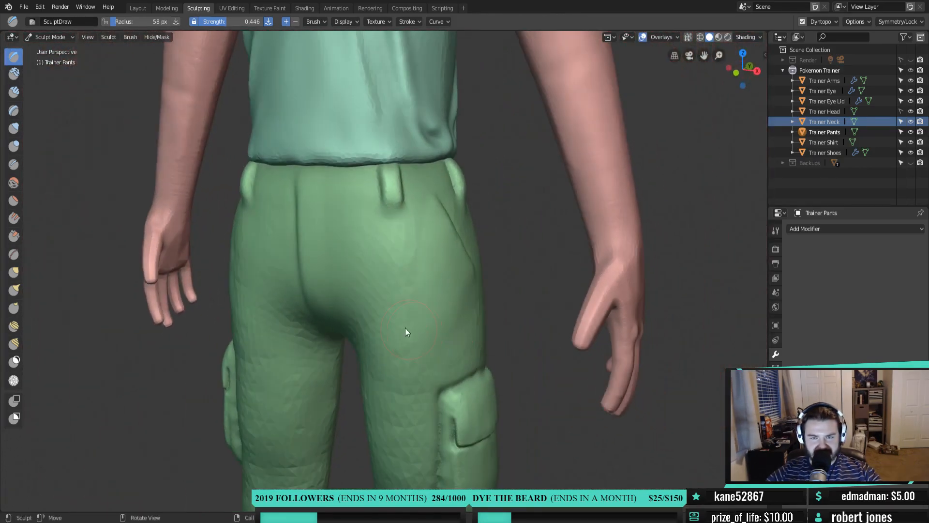
{"action": "scroll", "coordinate": [357, 246], "scroll_direction": "up", "scroll_amount": 3}
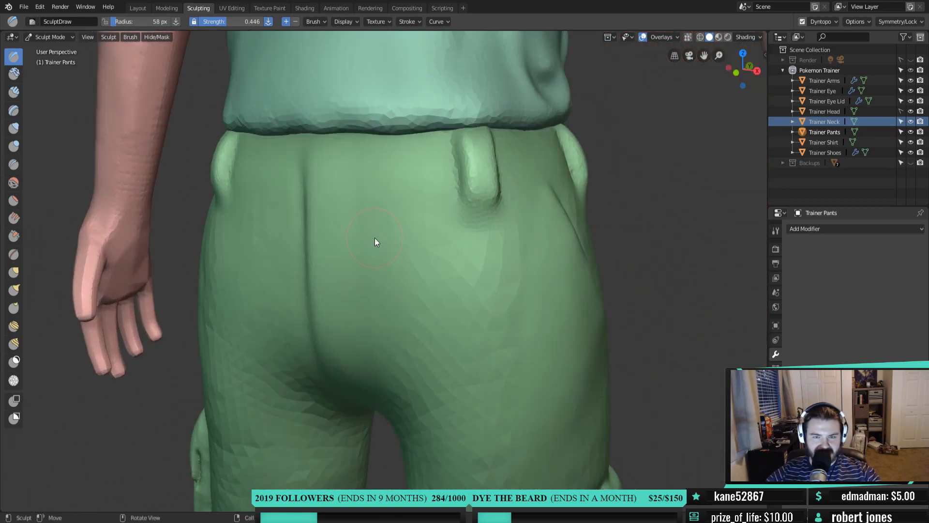
{"action": "key", "text": "f"}
{"action": "left_click", "coordinate": [347, 192]}
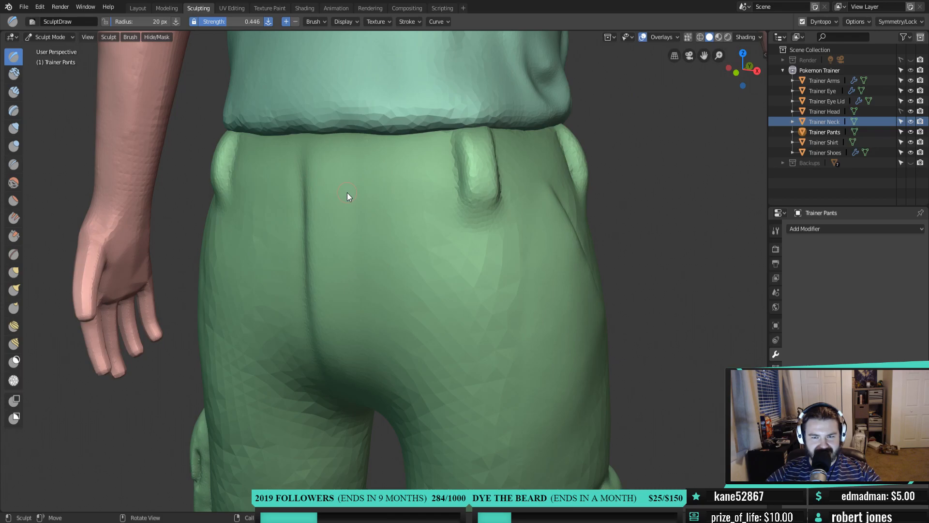
{"action": "key", "text": "KP_1"}
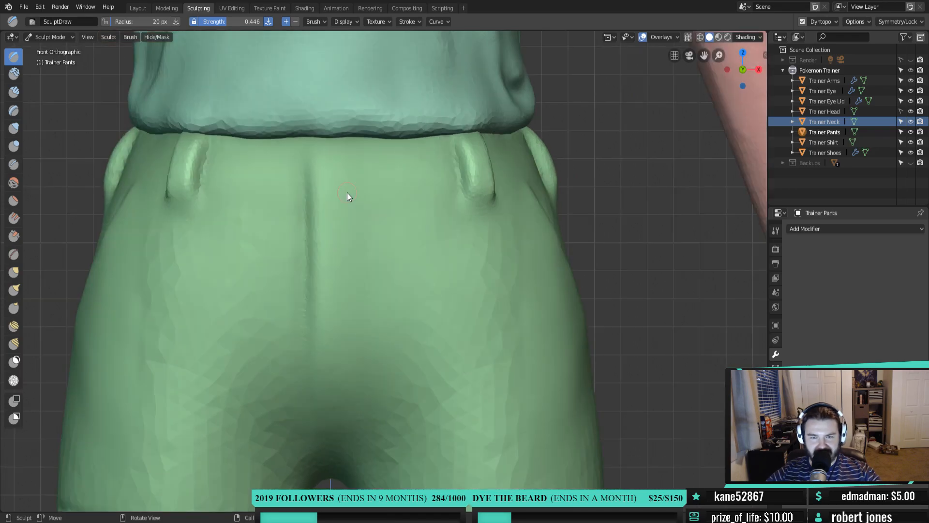
{"action": "left_click", "coordinate": [414, 21]}
{"action": "left_click", "coordinate": [420, 40]}
{"action": "left_click", "coordinate": [426, 109]}
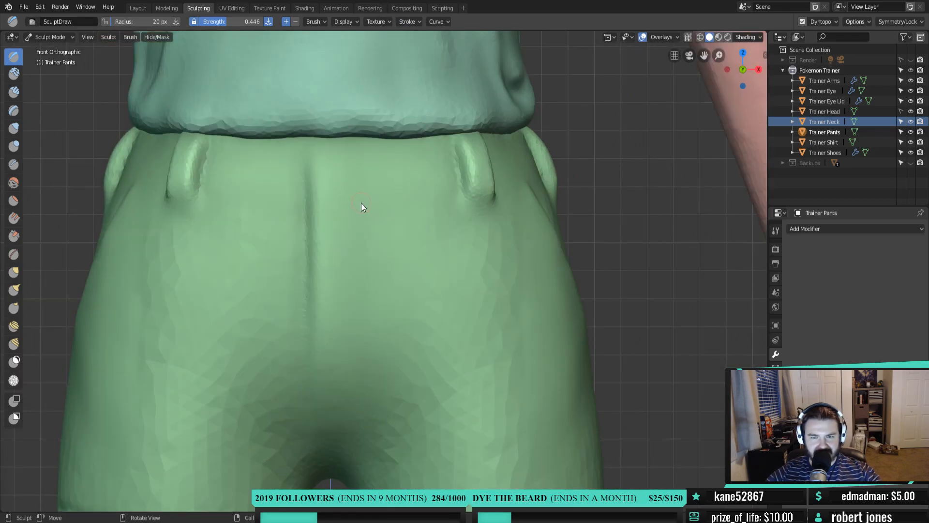
{"action": "left_click_drag", "start_coordinate": [341, 192], "coordinate": [363, 197]}
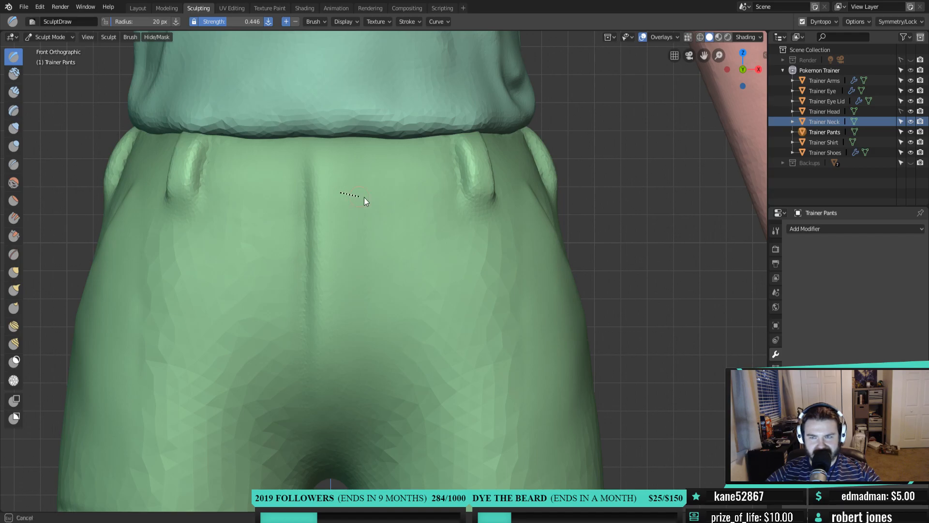
{"action": "left_click_drag", "start_coordinate": [463, 189], "coordinate": [456, 194]}
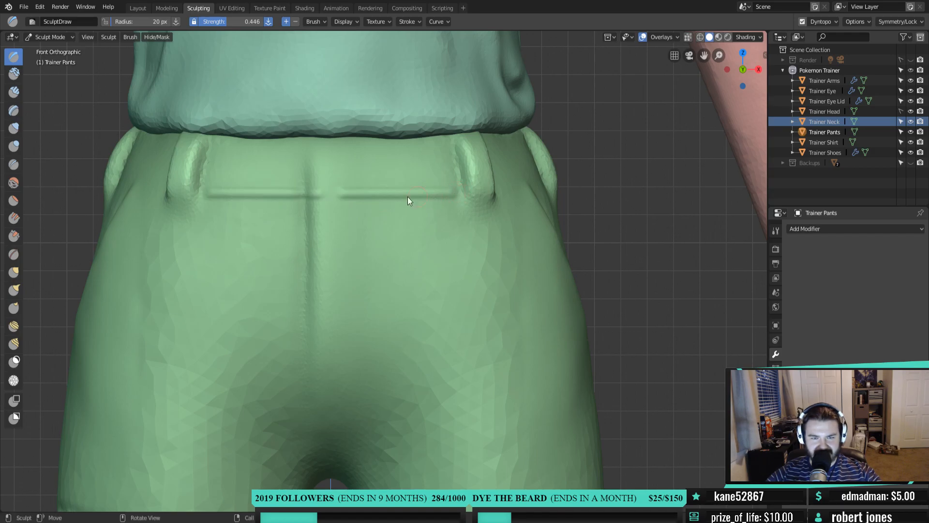
Continue the straight waistband ridge across the front gap, around the hips and between the rear belt loops with the 20 px Line stroke
{"action": "left_click_drag", "start_coordinate": [323, 192], "coordinate": [341, 192]}
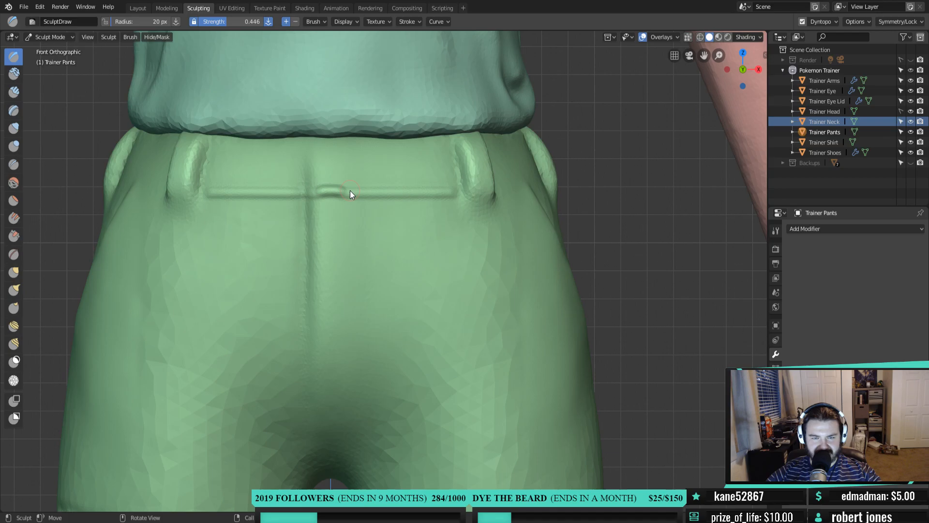
{"action": "middle_click_drag", "start_coordinate": [527, 205], "coordinate": [430, 213]}
{"action": "left_click_drag", "start_coordinate": [425, 204], "coordinate": [466, 202]}
{"action": "left_click_drag", "start_coordinate": [582, 204], "coordinate": [593, 211]}
{"action": "mouse_move", "coordinate": [634, 239]}
{"action": "middle_mouse_down"}
{"action": "mouse_move", "coordinate": [510, 245]}
{"action": "mouse_move", "coordinate": [335, 205]}
{"action": "middle_mouse_up"}
{"action": "left_click_drag", "start_coordinate": [335, 207], "coordinate": [526, 213]}
{"action": "middle_click_drag", "start_coordinate": [611, 227], "coordinate": [425, 202]}
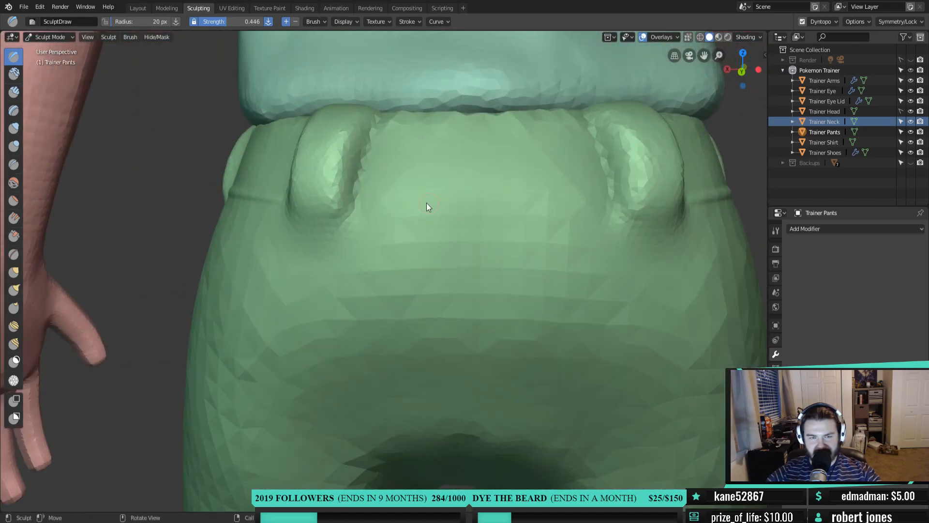
{"action": "left_click_drag", "start_coordinate": [353, 197], "coordinate": [610, 206]}
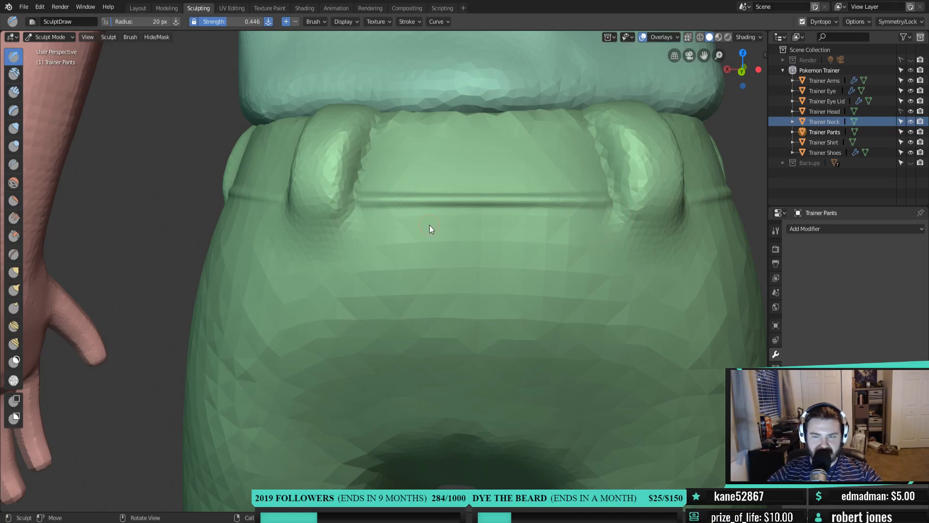
Switch the Draw brush to the Space stroke at 48 px radius and soften the waistband seam between the rear belt loops
{"action": "key", "text": "shift+space"}
{"action": "left_click", "coordinate": [567, 169]}
{"action": "key", "text": "f"}
{"action": "left_click", "coordinate": [492, 178]}
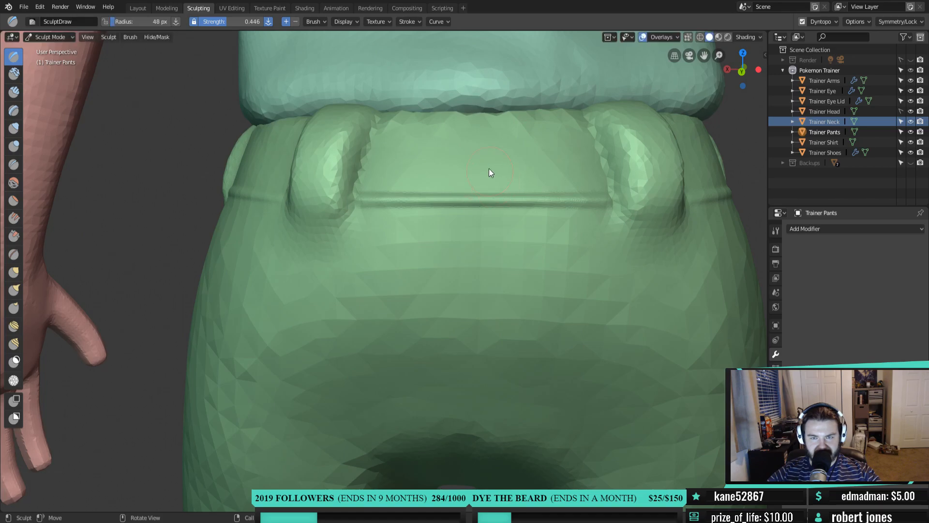
{"action": "left_click", "coordinate": [408, 21]}
{"action": "left_click", "coordinate": [428, 42]}
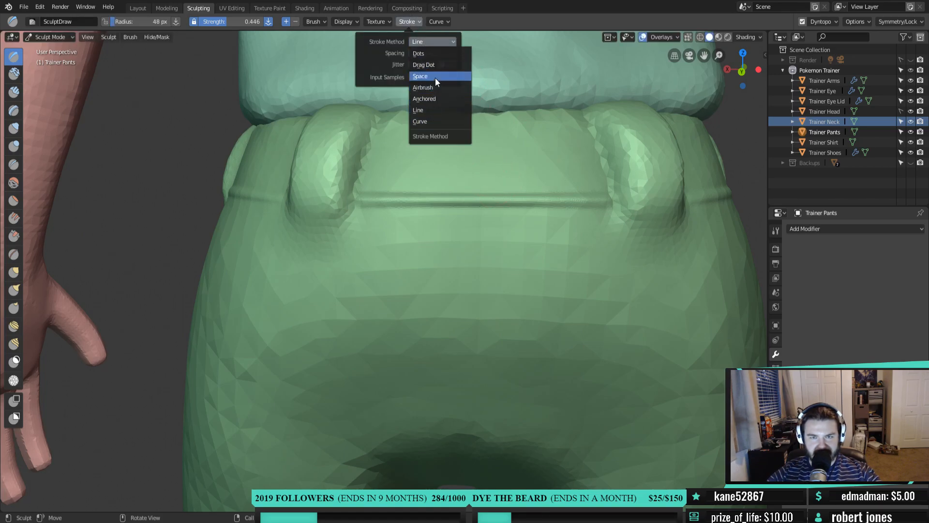
{"action": "left_click", "coordinate": [435, 76]}
{"action": "mouse_move", "coordinate": [604, 209]}
{"action": "left_mouse_down"}
{"action": "mouse_move", "coordinate": [593, 199]}
{"action": "mouse_move", "coordinate": [368, 186]}
{"action": "left_mouse_up"}
Soften the waistband seam between the rear and side belt loops with the 48 px brush
{"action": "middle_click_drag", "start_coordinate": [369, 186], "coordinate": [417, 211]}
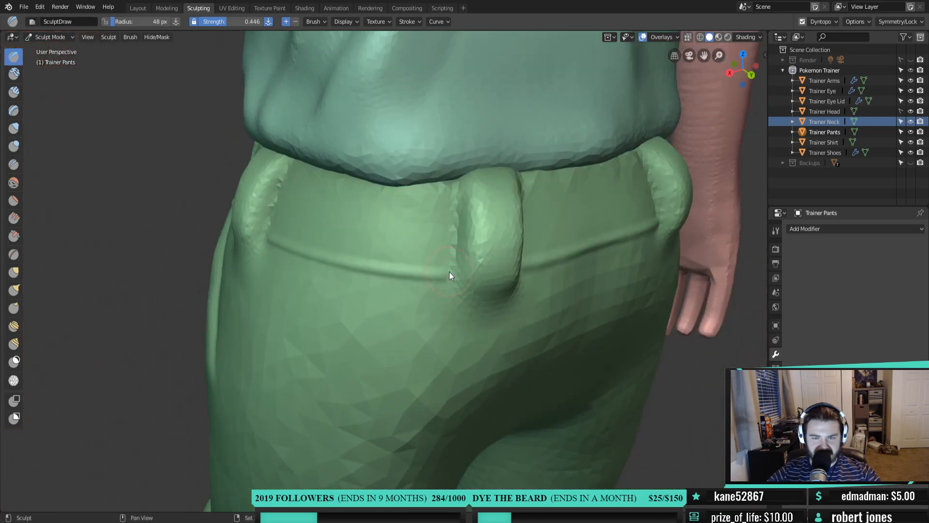
{"action": "middle_click_drag", "start_coordinate": [443, 277], "coordinate": [459, 250]}
{"action": "left_click_drag", "start_coordinate": [462, 219], "coordinate": [285, 198]}
{"action": "mouse_move", "coordinate": [406, 228]}
{"action": "left_mouse_down"}
{"action": "mouse_move", "coordinate": [429, 213]}
{"action": "mouse_move", "coordinate": [387, 211]}
{"action": "left_mouse_up"}
{"action": "middle_click_drag", "start_coordinate": [390, 216], "coordinate": [424, 222]}
{"action": "mouse_move", "coordinate": [425, 222]}
{"action": "left_mouse_down"}
{"action": "mouse_move", "coordinate": [354, 223]}
{"action": "mouse_move", "coordinate": [438, 229]}
{"action": "mouse_move", "coordinate": [460, 220]}
{"action": "mouse_move", "coordinate": [344, 228]}
{"action": "left_mouse_up"}
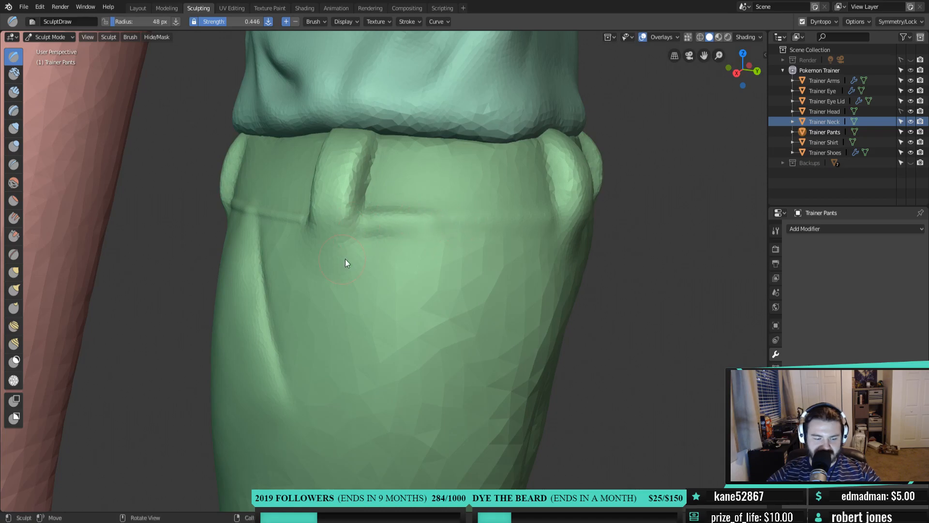
Reduce the brush radius to 32 px and soften the waistband seam above the hip pocket
{"action": "mouse_move", "coordinate": [345, 259]}
{"action": "middle_mouse_down"}
{"action": "mouse_move", "coordinate": [421, 251]}
{"action": "mouse_move", "coordinate": [469, 207]}
{"action": "middle_mouse_up"}
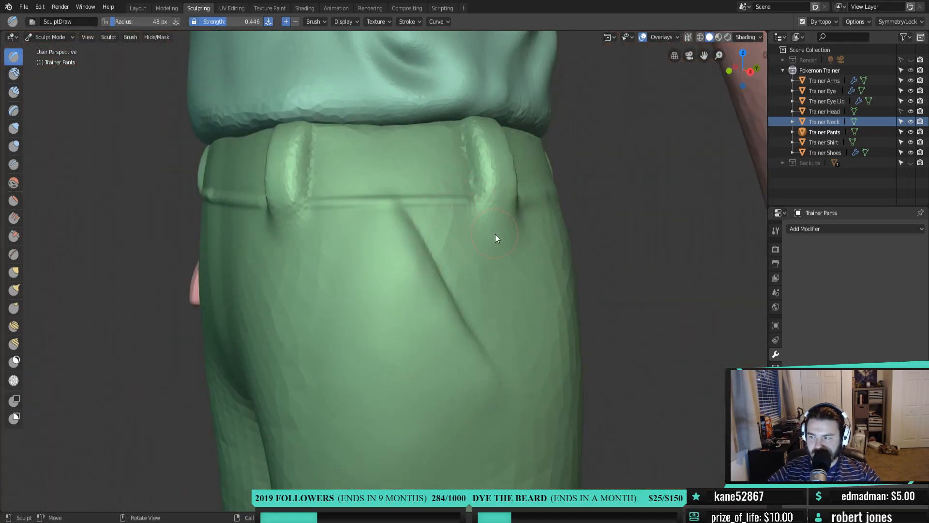
{"action": "key", "text": "f"}
{"action": "left_click", "coordinate": [474, 204]}
{"action": "left_click_drag", "start_coordinate": [474, 204], "coordinate": [401, 202]}
{"action": "mouse_move", "coordinate": [469, 203]}
{"action": "left_mouse_down"}
{"action": "mouse_move", "coordinate": [323, 205]}
{"action": "mouse_move", "coordinate": [410, 211]}
{"action": "mouse_move", "coordinate": [407, 190]}
{"action": "mouse_move", "coordinate": [489, 202]}
{"action": "mouse_move", "coordinate": [355, 233]}
{"action": "left_mouse_up"}
Smooth the front waistband seam from the fly to the belt loop so its ridge blends into the pants
{"action": "mouse_move", "coordinate": [355, 233]}
{"action": "middle_mouse_down"}
{"action": "mouse_move", "coordinate": [452, 231]}
{"action": "mouse_move", "coordinate": [297, 211]}
{"action": "middle_mouse_up"}
{"action": "left_click_drag", "start_coordinate": [297, 211], "coordinate": [296, 229]}
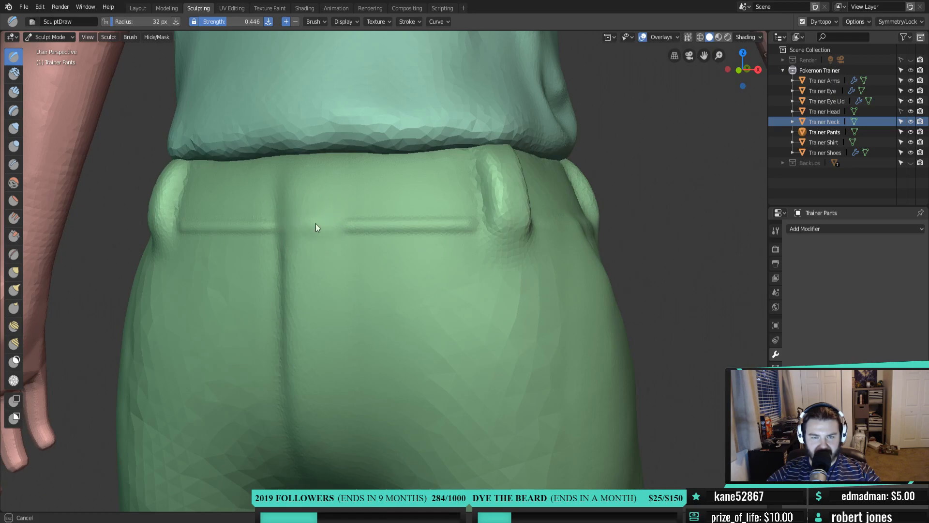
{"action": "mouse_move", "coordinate": [341, 226]}
{"action": "left_mouse_down"}
{"action": "mouse_move", "coordinate": [359, 234]}
{"action": "mouse_move", "coordinate": [345, 231]}
{"action": "mouse_move", "coordinate": [477, 225]}
{"action": "left_mouse_up"}
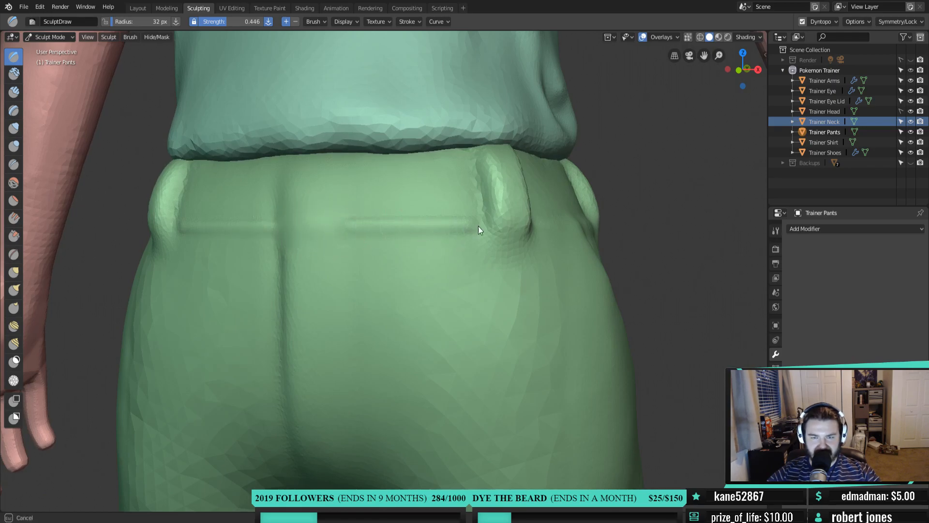
{"action": "mouse_move", "coordinate": [393, 220]}
{"action": "left_mouse_down", "text": "shift"}
{"action": "mouse_move", "coordinate": [480, 234]}
{"action": "mouse_move", "coordinate": [451, 219]}
{"action": "left_mouse_up", "text": "shift"}
{"action": "left_click_drag", "start_coordinate": [335, 213], "coordinate": [450, 253], "text": "shift"}
{"action": "mouse_move", "coordinate": [450, 253]}
{"action": "middle_mouse_down"}
{"action": "mouse_move", "coordinate": [342, 247]}
{"action": "mouse_move", "coordinate": [435, 286]}
{"action": "mouse_move", "coordinate": [384, 310]}
{"action": "mouse_move", "coordinate": [417, 289]}
{"action": "mouse_move", "coordinate": [377, 263]}
{"action": "middle_mouse_up"}
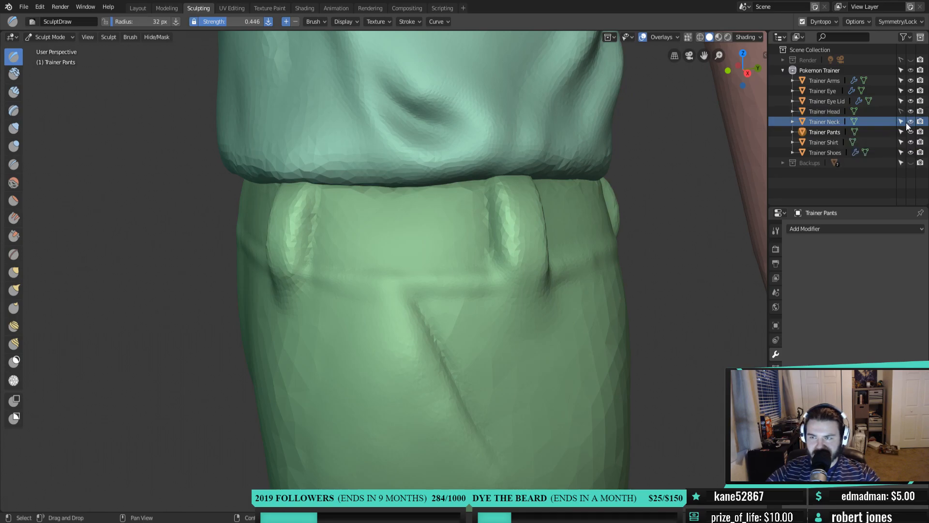
Hide the Trainer Arms and soften the diagonal hip pocket edge along its groove
{"action": "left_click", "coordinate": [911, 80]}
{"action": "scroll", "coordinate": [479, 301], "scroll_direction": "down", "scroll_amount": 3}
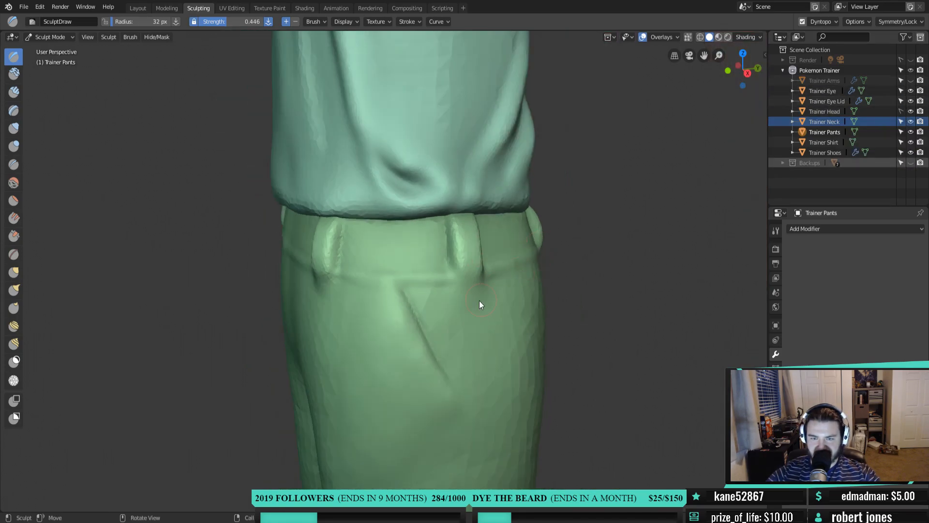
{"action": "scroll", "coordinate": [440, 256], "scroll_direction": "up", "scroll_amount": 3}
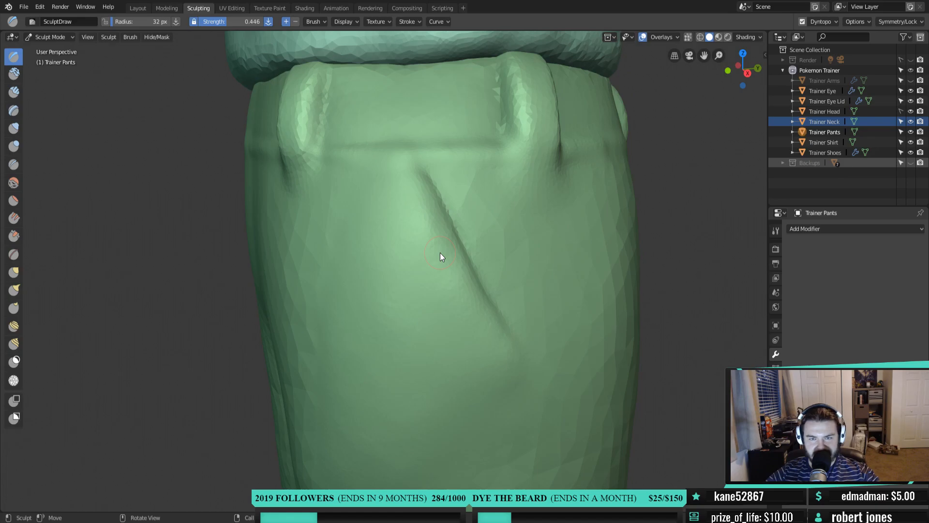
{"action": "mouse_move", "coordinate": [421, 201]}
{"action": "left_mouse_down"}
{"action": "mouse_move", "coordinate": [486, 323]}
{"action": "mouse_move", "coordinate": [513, 354]}
{"action": "left_mouse_up"}
{"action": "left_click_drag", "start_coordinate": [455, 256], "coordinate": [467, 304]}
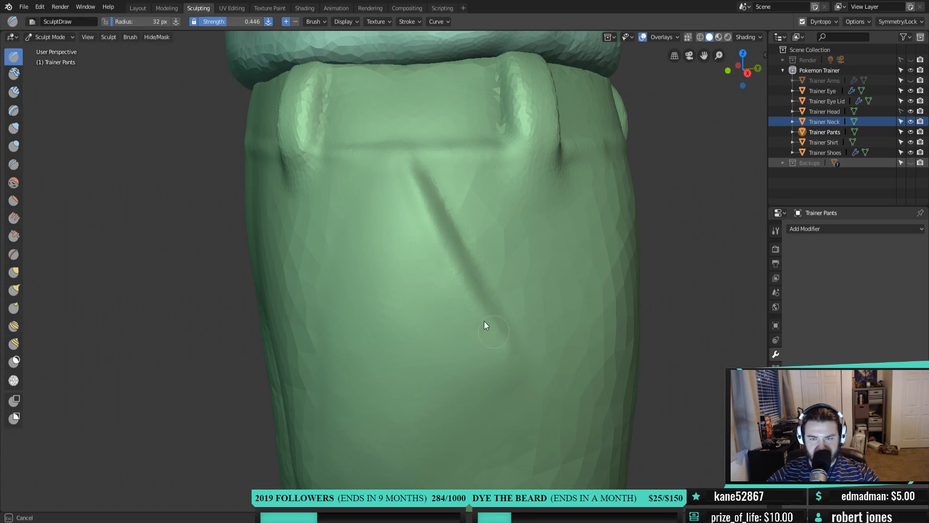
Blend the hip pocket lip and groove from the waistband down to the pocket's lower end in a side view
{"action": "mouse_move", "coordinate": [492, 327]}
{"action": "middle_mouse_down"}
{"action": "mouse_move", "coordinate": [421, 317]}
{"action": "mouse_move", "coordinate": [456, 326]}
{"action": "mouse_move", "coordinate": [363, 207]}
{"action": "middle_mouse_up"}
{"action": "left_click_drag", "start_coordinate": [363, 207], "coordinate": [338, 199]}
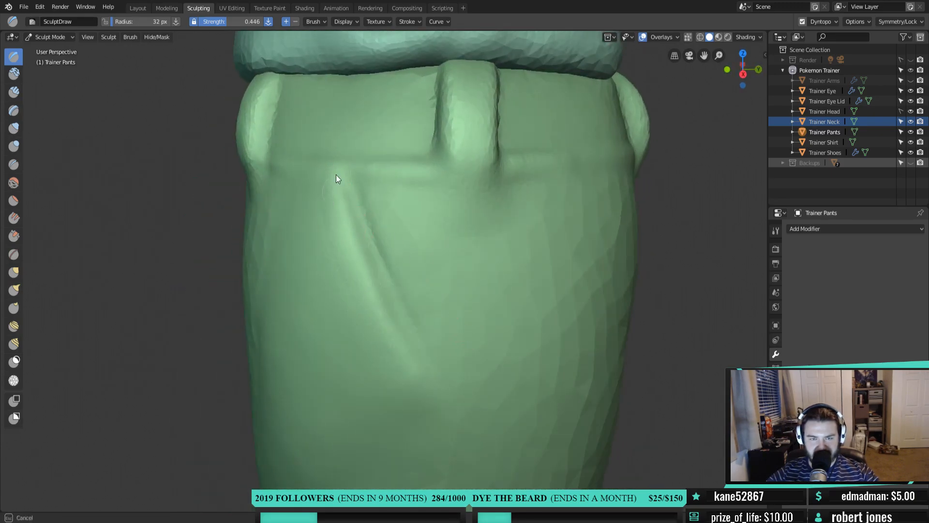
{"action": "left_click_drag", "start_coordinate": [365, 280], "coordinate": [393, 295]}
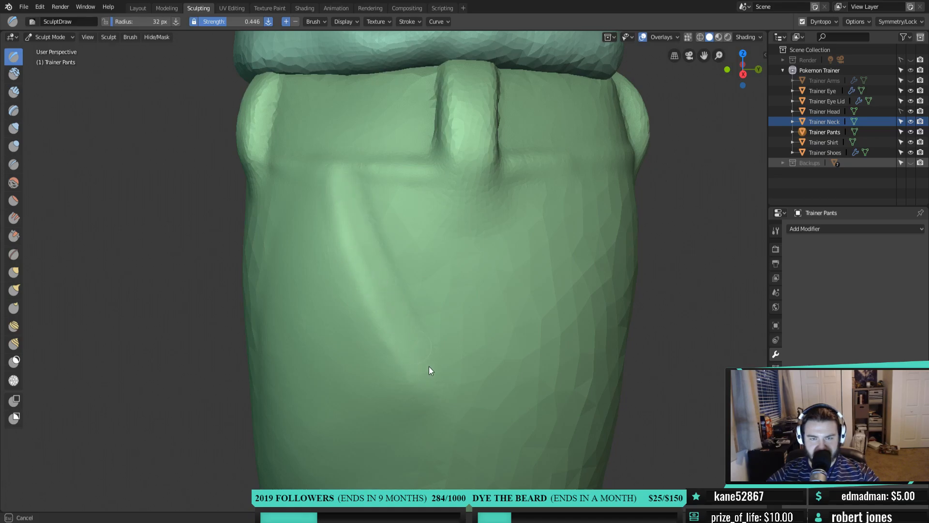
{"action": "left_click_drag", "start_coordinate": [379, 252], "coordinate": [332, 211]}
{"action": "left_click_drag", "start_coordinate": [429, 399], "coordinate": [429, 398]}
Examine the pants and shirt from a distance to judge the waistband and hip pocket shapes
{"action": "mouse_move", "coordinate": [429, 399]}
{"action": "middle_mouse_down"}
{"action": "mouse_move", "coordinate": [364, 314]}
{"action": "mouse_move", "coordinate": [367, 324]}
{"action": "mouse_move", "coordinate": [554, 339]}
{"action": "middle_mouse_up"}
{"action": "scroll", "coordinate": [521, 336], "scroll_direction": "down", "scroll_amount": 2}
{"action": "scroll", "coordinate": [553, 337], "scroll_direction": "down", "scroll_amount": 2}
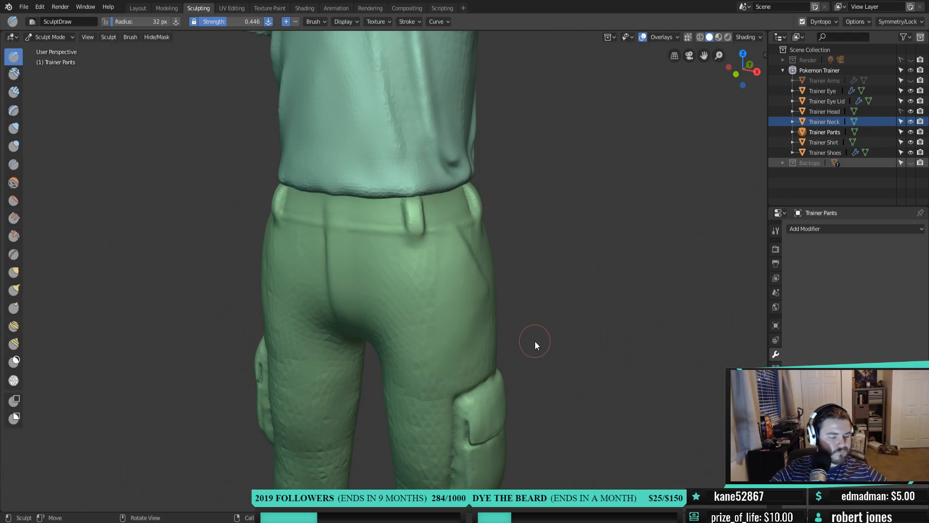
{"action": "middle_click_drag", "start_coordinate": [512, 328], "coordinate": [554, 315]}
{"action": "scroll", "coordinate": [527, 317], "scroll_direction": "down", "scroll_amount": 5}
{"action": "scroll", "coordinate": [492, 392], "scroll_direction": "up", "scroll_amount": 4}
{"action": "scroll", "coordinate": [493, 389], "scroll_direction": "down", "scroll_amount": 4}
{"action": "scroll", "coordinate": [497, 387], "scroll_direction": "up", "scroll_amount": 4}
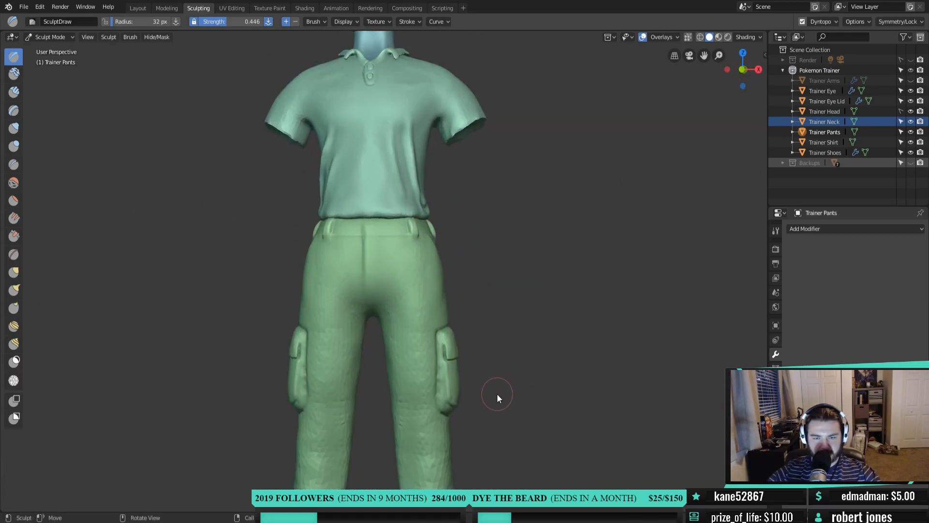
Even out the crotch, front thigh and knee surface with the Inflate brush at 50 px radius and 0.196 strength
{"action": "middle_click_drag", "start_coordinate": [498, 393], "coordinate": [484, 262], "text": "shift"}
{"action": "scroll", "coordinate": [477, 315], "scroll_direction": "up", "scroll_amount": 2}
{"action": "key", "text": "i"}
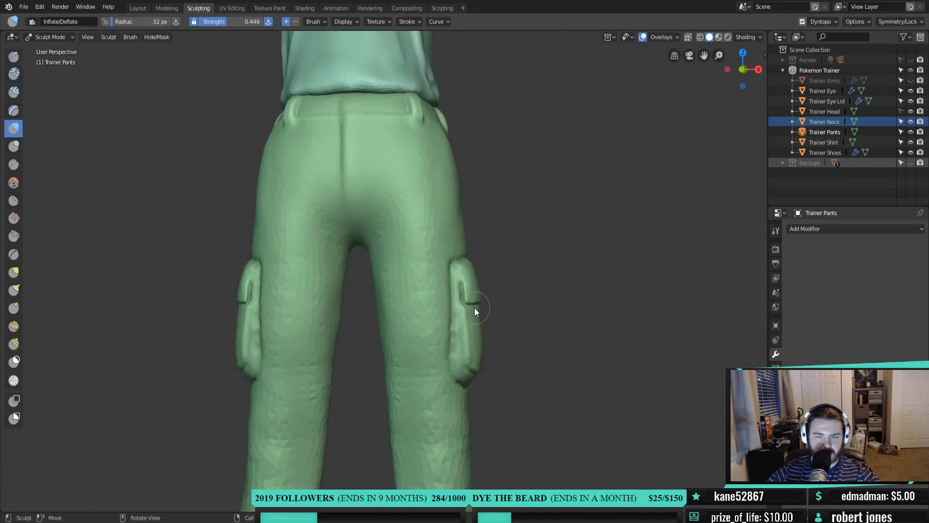
{"action": "scroll", "coordinate": [472, 306], "scroll_direction": "up", "scroll_amount": 3}
{"action": "key", "text": "f"}
{"action": "left_click", "coordinate": [446, 226]}
{"action": "middle_click_drag", "start_coordinate": [443, 227], "coordinate": [449, 253], "text": "shift"}
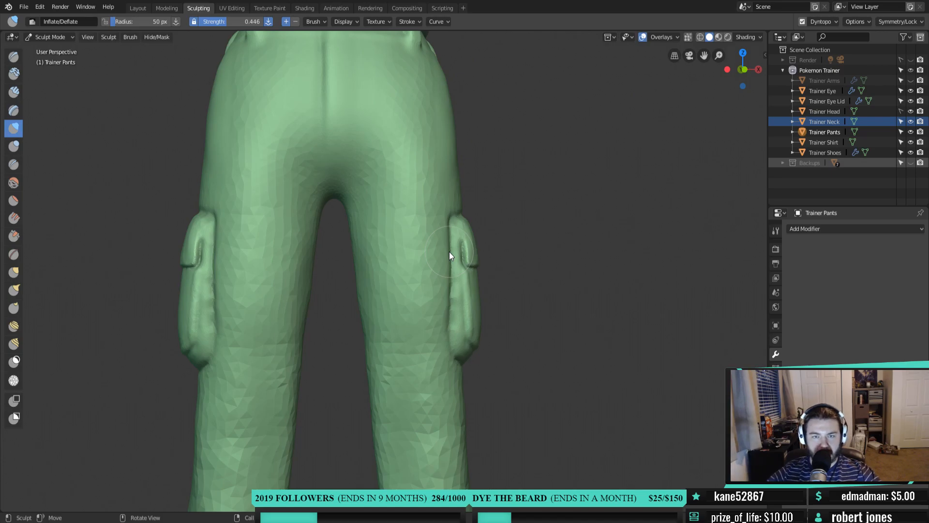
{"action": "scroll", "coordinate": [423, 195], "scroll_direction": "up", "scroll_amount": 1}
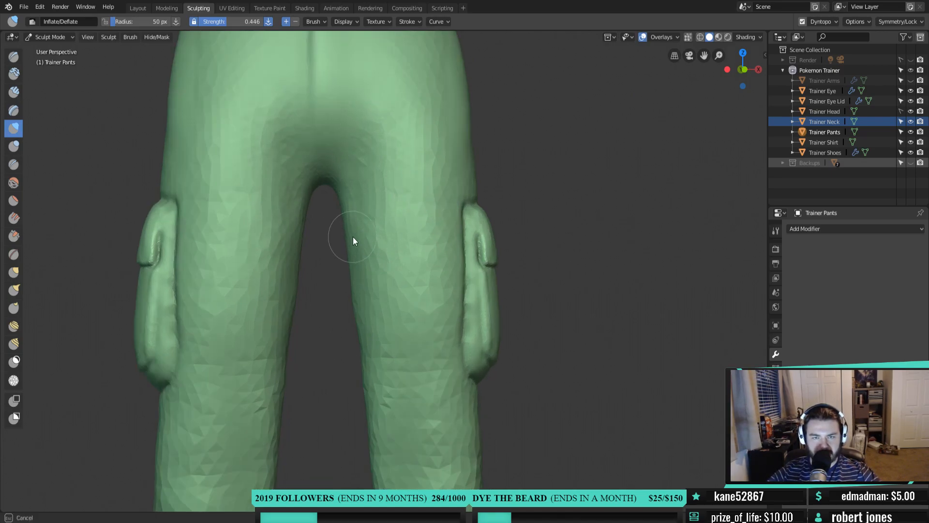
{"action": "key", "text": "shift+f"}
{"action": "left_click", "coordinate": [397, 228]}
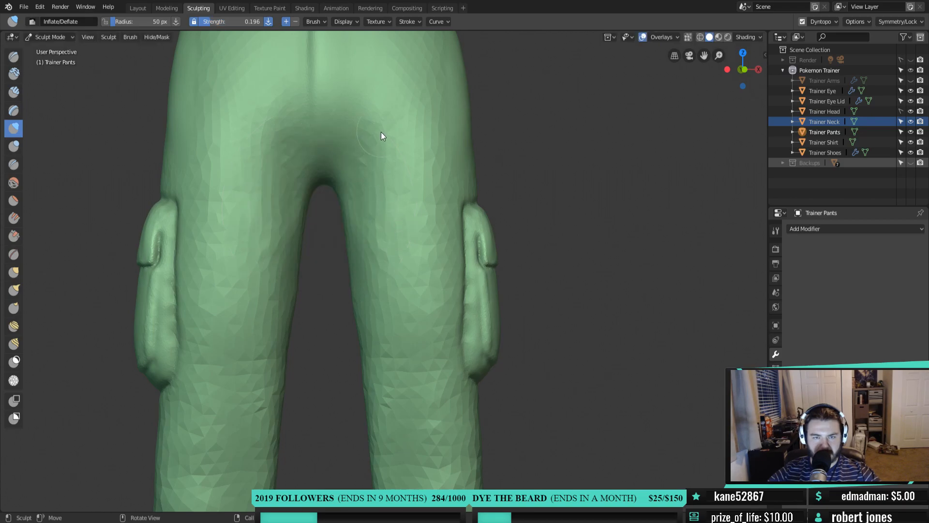
{"action": "mouse_move", "coordinate": [378, 151]}
{"action": "left_mouse_down"}
{"action": "mouse_move", "coordinate": [376, 140]}
{"action": "mouse_move", "coordinate": [392, 259]}
{"action": "mouse_move", "coordinate": [360, 286]}
{"action": "mouse_move", "coordinate": [374, 194]}
{"action": "mouse_move", "coordinate": [426, 59]}
{"action": "mouse_move", "coordinate": [436, 116]}
{"action": "mouse_move", "coordinate": [429, 145]}
{"action": "mouse_move", "coordinate": [443, 89]}
{"action": "mouse_move", "coordinate": [428, 184]}
{"action": "left_mouse_up"}
{"action": "left_click_drag", "start_coordinate": [433, 128], "coordinate": [437, 376]}
{"action": "mouse_move", "coordinate": [388, 355]}
{"action": "left_mouse_down"}
{"action": "mouse_move", "coordinate": [411, 257]}
{"action": "mouse_move", "coordinate": [433, 351]}
{"action": "left_mouse_up"}
{"action": "left_click_drag", "start_coordinate": [385, 413], "coordinate": [379, 342]}
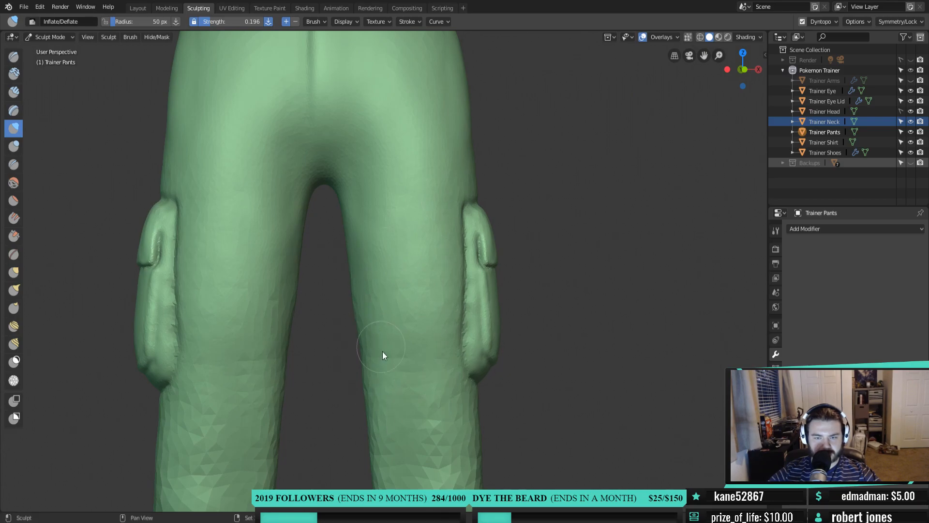
Inflate the front and outer side of the lower pant leg below the cargo pocket to even out its faceted surface
{"action": "middle_click_drag", "start_coordinate": [419, 366], "coordinate": [419, 234], "text": "shift"}
{"action": "middle_click_drag", "start_coordinate": [404, 291], "coordinate": [420, 283]}
{"action": "mouse_move", "coordinate": [387, 308]}
{"action": "left_mouse_down"}
{"action": "mouse_move", "coordinate": [385, 268]}
{"action": "mouse_move", "coordinate": [407, 334]}
{"action": "left_mouse_up"}
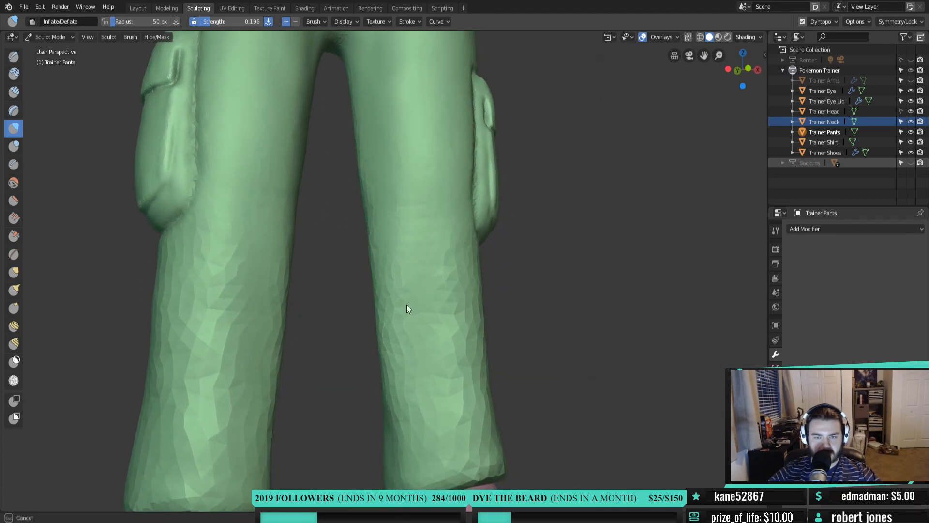
{"action": "mouse_move", "coordinate": [447, 261]}
{"action": "left_mouse_down"}
{"action": "mouse_move", "coordinate": [476, 265]}
{"action": "mouse_move", "coordinate": [474, 415]}
{"action": "mouse_move", "coordinate": [416, 395]}
{"action": "mouse_move", "coordinate": [384, 318]}
{"action": "mouse_move", "coordinate": [426, 344]}
{"action": "left_mouse_up"}
{"action": "mouse_move", "coordinate": [440, 363]}
{"action": "middle_mouse_down"}
{"action": "mouse_move", "coordinate": [428, 368]}
{"action": "mouse_move", "coordinate": [415, 286]}
{"action": "middle_mouse_up"}
{"action": "middle_click_drag", "start_coordinate": [492, 346], "coordinate": [445, 346]}
{"action": "mouse_move", "coordinate": [495, 390]}
{"action": "left_mouse_down"}
{"action": "mouse_move", "coordinate": [501, 411]}
{"action": "mouse_move", "coordinate": [499, 268]}
{"action": "mouse_move", "coordinate": [483, 311]}
{"action": "mouse_move", "coordinate": [462, 327]}
{"action": "left_mouse_up"}
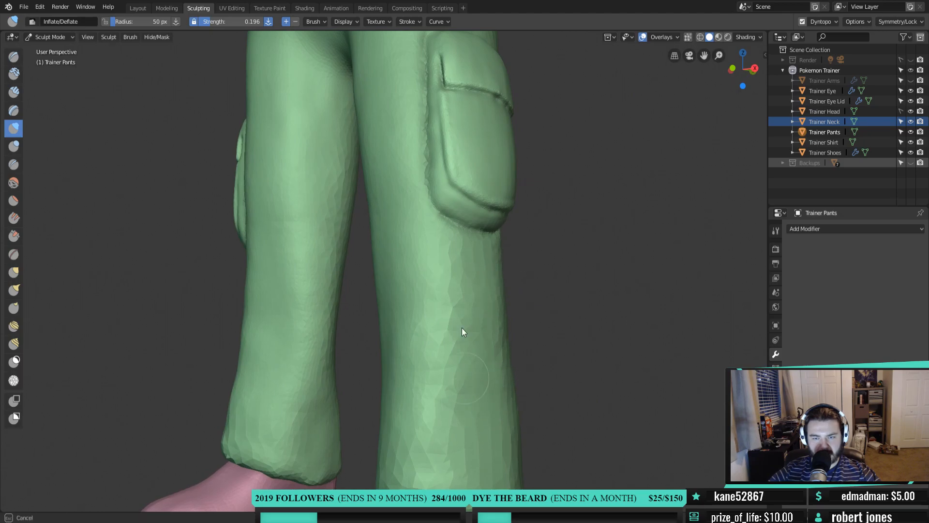
{"action": "left_click_drag", "start_coordinate": [426, 463], "coordinate": [481, 460]}
Even out the back and outer side of the lower pant leg with the Inflate brush
{"action": "mouse_move", "coordinate": [481, 460]}
{"action": "middle_mouse_down"}
{"action": "mouse_move", "coordinate": [462, 374]}
{"action": "mouse_move", "coordinate": [443, 353]}
{"action": "mouse_move", "coordinate": [409, 244]}
{"action": "mouse_move", "coordinate": [383, 256]}
{"action": "middle_mouse_up"}
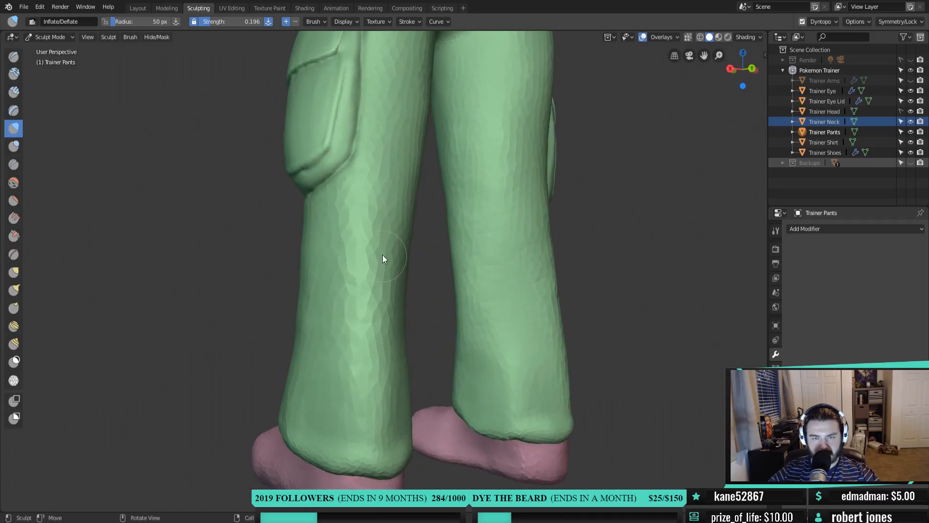
{"action": "mouse_move", "coordinate": [386, 310]}
{"action": "left_mouse_down"}
{"action": "mouse_move", "coordinate": [391, 321]}
{"action": "mouse_move", "coordinate": [361, 328]}
{"action": "mouse_move", "coordinate": [363, 306]}
{"action": "mouse_move", "coordinate": [369, 369]}
{"action": "mouse_move", "coordinate": [340, 300]}
{"action": "left_mouse_up"}
{"action": "left_click_drag", "start_coordinate": [318, 268], "coordinate": [320, 252]}
{"action": "middle_click_drag", "start_coordinate": [424, 234], "coordinate": [387, 192]}
{"action": "mouse_move", "coordinate": [379, 334]}
{"action": "left_mouse_down"}
{"action": "mouse_move", "coordinate": [389, 355]}
{"action": "mouse_move", "coordinate": [408, 231]}
{"action": "mouse_move", "coordinate": [402, 412]}
{"action": "mouse_move", "coordinate": [309, 431]}
{"action": "mouse_move", "coordinate": [353, 372]}
{"action": "left_mouse_up"}
Work the Inflate brush over the back of the knee and thigh up toward the seat
{"action": "middle_click_drag", "start_coordinate": [423, 164], "coordinate": [437, 174]}
{"action": "mouse_move", "coordinate": [436, 174]}
{"action": "left_mouse_down"}
{"action": "mouse_move", "coordinate": [408, 306]}
{"action": "mouse_move", "coordinate": [394, 189]}
{"action": "left_mouse_up"}
{"action": "mouse_move", "coordinate": [415, 122]}
{"action": "left_mouse_down"}
{"action": "mouse_move", "coordinate": [452, 118]}
{"action": "mouse_move", "coordinate": [408, 259]}
{"action": "mouse_move", "coordinate": [396, 266]}
{"action": "mouse_move", "coordinate": [376, 188]}
{"action": "left_mouse_up"}
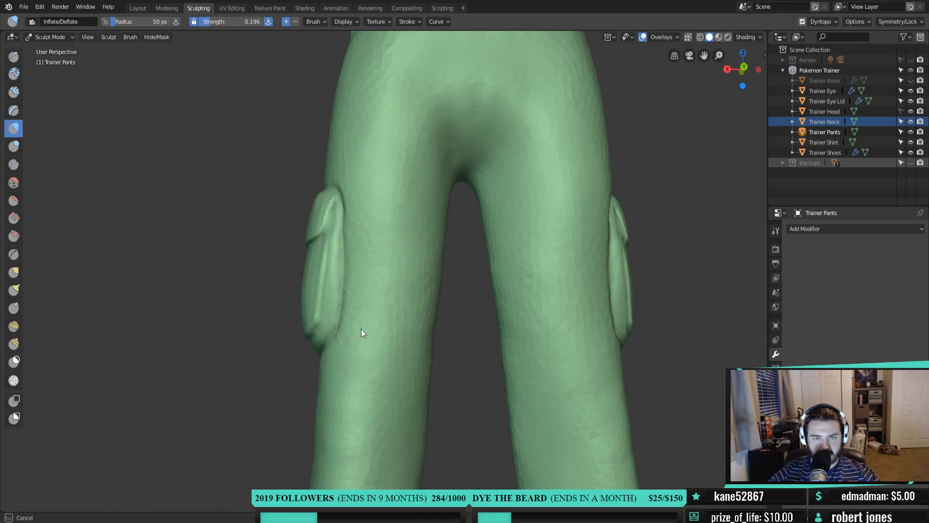
{"action": "mouse_move", "coordinate": [411, 383]}
{"action": "left_mouse_down"}
{"action": "mouse_move", "coordinate": [427, 383]}
{"action": "mouse_move", "coordinate": [423, 208]}
{"action": "left_mouse_up"}
Inflate the seat and rear hip between the waistband and the cargo pocket to refine their surface
{"action": "mouse_move", "coordinate": [423, 208]}
{"action": "middle_mouse_down"}
{"action": "mouse_move", "coordinate": [456, 192]}
{"action": "mouse_move", "coordinate": [454, 339]}
{"action": "mouse_move", "coordinate": [446, 248]}
{"action": "middle_mouse_up"}
{"action": "left_click_drag", "start_coordinate": [446, 248], "coordinate": [448, 214]}
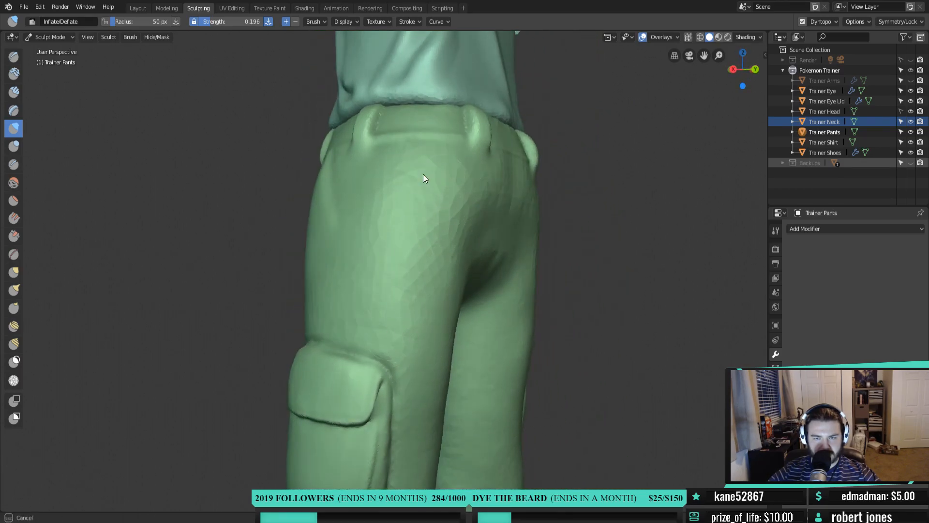
{"action": "mouse_move", "coordinate": [372, 213]}
{"action": "left_mouse_down"}
{"action": "mouse_move", "coordinate": [366, 341]}
{"action": "mouse_move", "coordinate": [389, 342]}
{"action": "mouse_move", "coordinate": [448, 199]}
{"action": "left_mouse_up"}
{"action": "left_click_drag", "start_coordinate": [407, 176], "coordinate": [308, 309]}
{"action": "middle_click_drag", "start_coordinate": [344, 276], "coordinate": [431, 284]}
{"action": "mouse_move", "coordinate": [429, 285]}
{"action": "left_mouse_down"}
{"action": "mouse_move", "coordinate": [358, 324]}
{"action": "mouse_move", "coordinate": [428, 293]}
{"action": "left_mouse_up"}
Carve a horizontal fabric fold across the front of the lower pant leg above the hem with the Crease brush at 50 px
{"action": "mouse_move", "coordinate": [454, 224]}
{"action": "middle_mouse_down"}
{"action": "mouse_move", "coordinate": [489, 250]}
{"action": "mouse_move", "coordinate": [489, 361]}
{"action": "mouse_move", "coordinate": [494, 331]}
{"action": "middle_mouse_up"}
{"action": "middle_click_drag", "start_coordinate": [517, 369], "coordinate": [467, 217]}
{"action": "scroll", "coordinate": [494, 386], "scroll_direction": "up", "scroll_amount": 2}
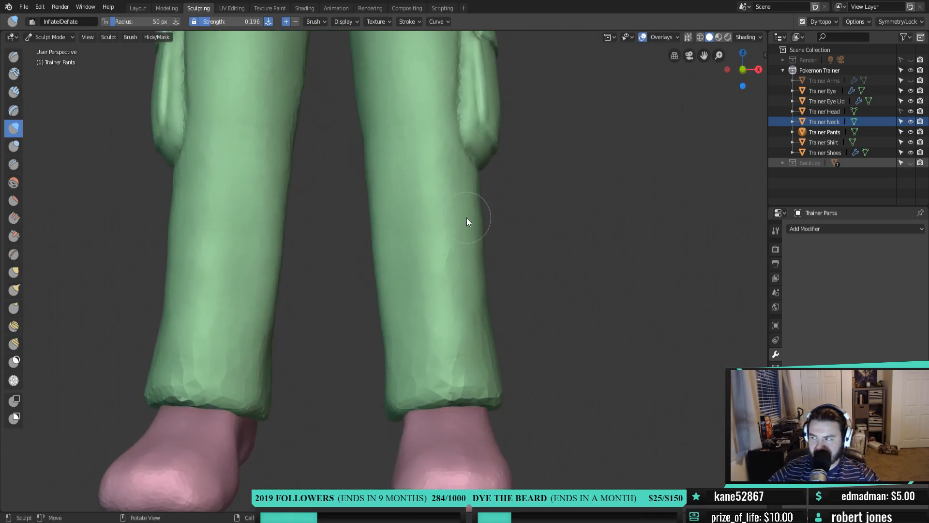
{"action": "mouse_move", "coordinate": [519, 307]}
{"action": "middle_mouse_down"}
{"action": "mouse_move", "coordinate": [456, 315]}
{"action": "mouse_move", "coordinate": [379, 369]}
{"action": "mouse_move", "coordinate": [421, 367]}
{"action": "middle_mouse_up"}
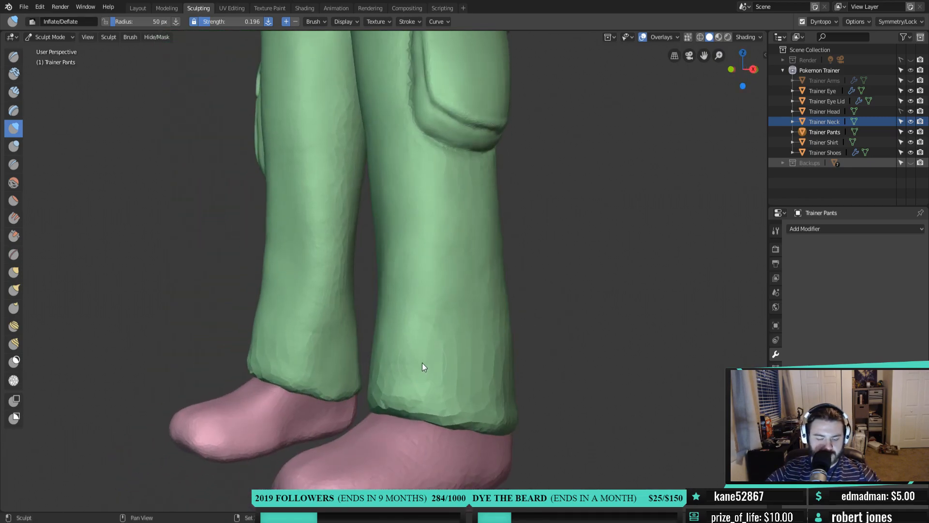
{"action": "key", "text": "shift+c"}
{"action": "scroll", "coordinate": [469, 361], "scroll_direction": "up", "scroll_amount": 4}
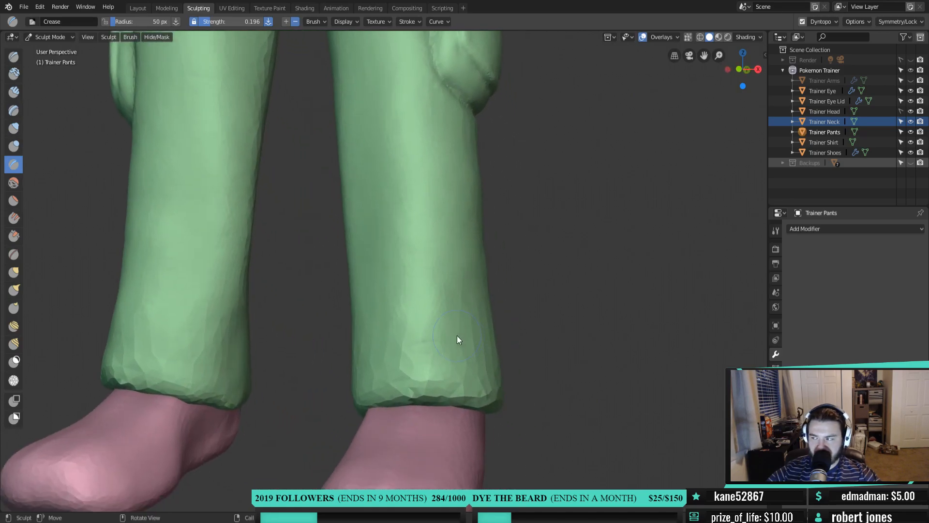
{"action": "scroll", "coordinate": [451, 361], "scroll_direction": "up", "scroll_amount": 1}
{"action": "middle_click_drag", "start_coordinate": [451, 360], "coordinate": [443, 332]}
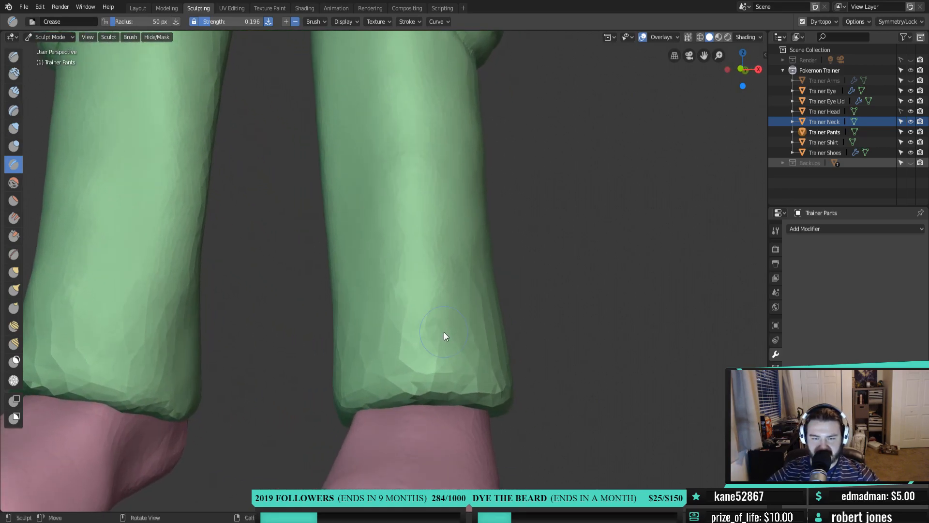
{"action": "mouse_move", "coordinate": [414, 341]}
{"action": "left_mouse_down"}
{"action": "mouse_move", "coordinate": [450, 350]}
{"action": "mouse_move", "coordinate": [396, 331]}
{"action": "mouse_move", "coordinate": [501, 356]}
{"action": "mouse_move", "coordinate": [379, 334]}
{"action": "mouse_move", "coordinate": [484, 372]}
{"action": "mouse_move", "coordinate": [425, 344]}
{"action": "mouse_move", "coordinate": [378, 338]}
{"action": "left_mouse_up"}
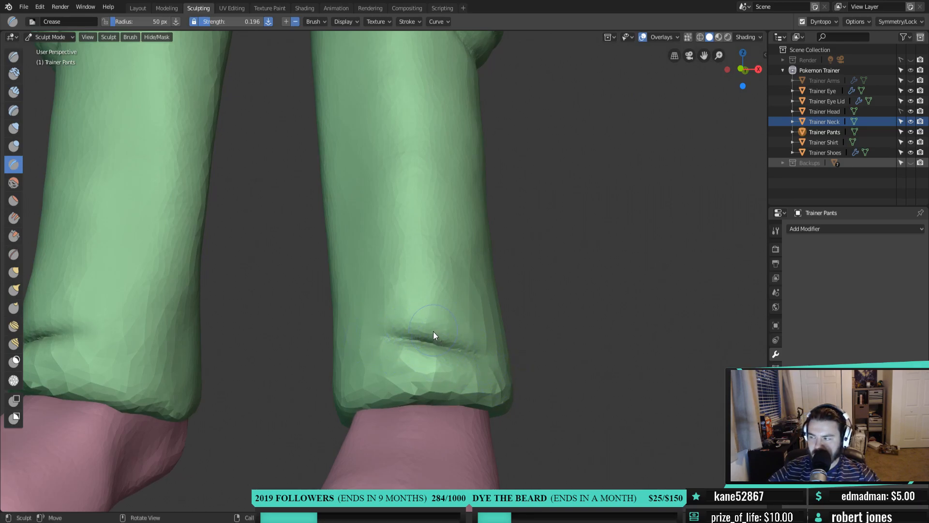
{"action": "mouse_move", "coordinate": [410, 340]}
{"action": "left_mouse_down"}
{"action": "mouse_move", "coordinate": [382, 334]}
{"action": "mouse_move", "coordinate": [376, 313]}
{"action": "mouse_move", "coordinate": [413, 338]}
{"action": "mouse_move", "coordinate": [381, 318]}
{"action": "mouse_move", "coordinate": [373, 325]}
{"action": "left_mouse_up"}
{"action": "mouse_move", "coordinate": [367, 360]}
{"action": "left_mouse_down"}
{"action": "mouse_move", "coordinate": [396, 341]}
{"action": "mouse_move", "coordinate": [418, 345]}
{"action": "mouse_move", "coordinate": [384, 351]}
{"action": "mouse_move", "coordinate": [451, 347]}
{"action": "mouse_move", "coordinate": [393, 336]}
{"action": "left_mouse_up"}
Enlarge the Crease brush to 82 px and deepen the fold above the hem with repeated strokes
{"action": "key", "text": "f"}
{"action": "left_click", "coordinate": [467, 354]}
{"action": "left_click_drag", "start_coordinate": [435, 342], "coordinate": [385, 328]}
{"action": "left_click_drag", "start_coordinate": [440, 342], "coordinate": [392, 327]}
{"action": "left_click_drag", "start_coordinate": [440, 343], "coordinate": [389, 327]}
{"action": "left_click_drag", "start_coordinate": [503, 359], "coordinate": [435, 347]}
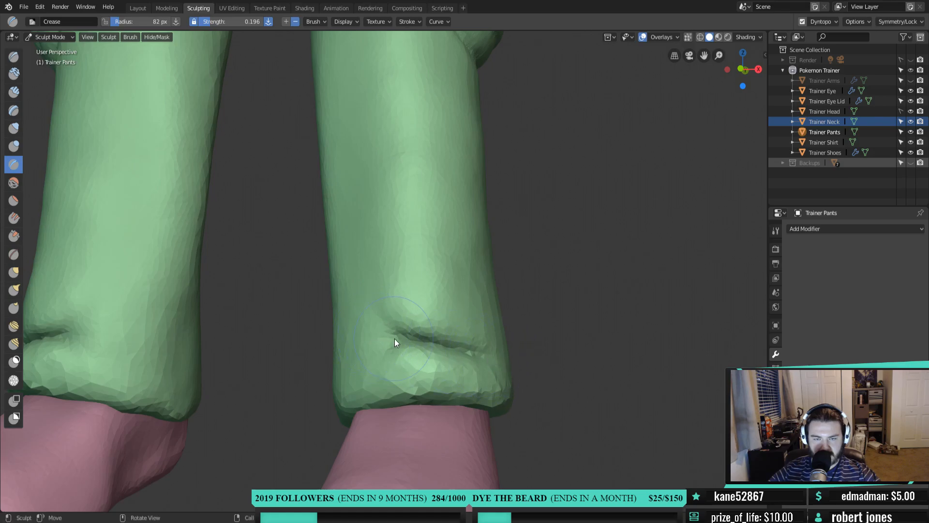
{"action": "mouse_move", "coordinate": [439, 338]}
{"action": "middle_mouse_down"}
{"action": "mouse_move", "coordinate": [370, 342]}
{"action": "mouse_move", "coordinate": [457, 356]}
{"action": "mouse_move", "coordinate": [469, 345]}
{"action": "mouse_move", "coordinate": [409, 300]}
{"action": "middle_mouse_up"}
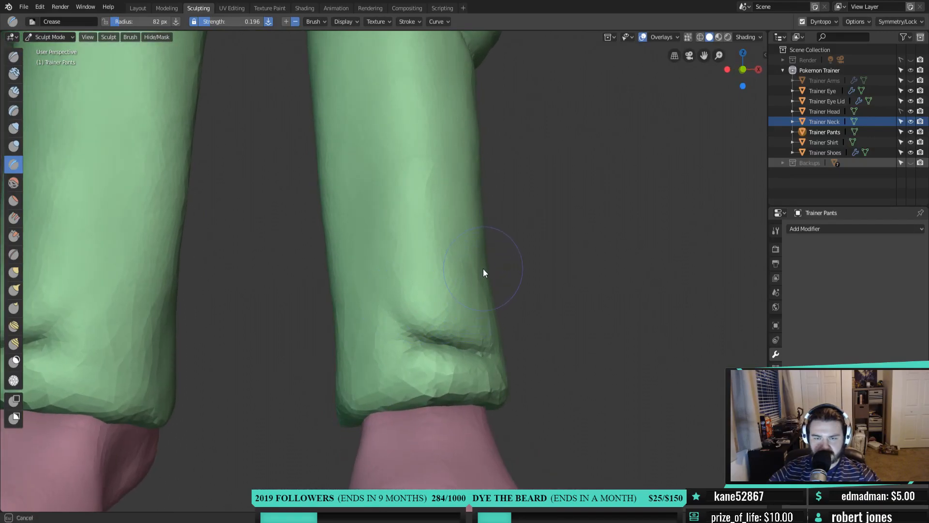
Carve a second crease across the outer side of the lower pant leg, above the existing front fold, using the 82 px Crease brush
{"action": "middle_click_drag", "start_coordinate": [481, 272], "coordinate": [488, 279]}
{"action": "left_click_drag", "start_coordinate": [488, 277], "coordinate": [520, 272]}
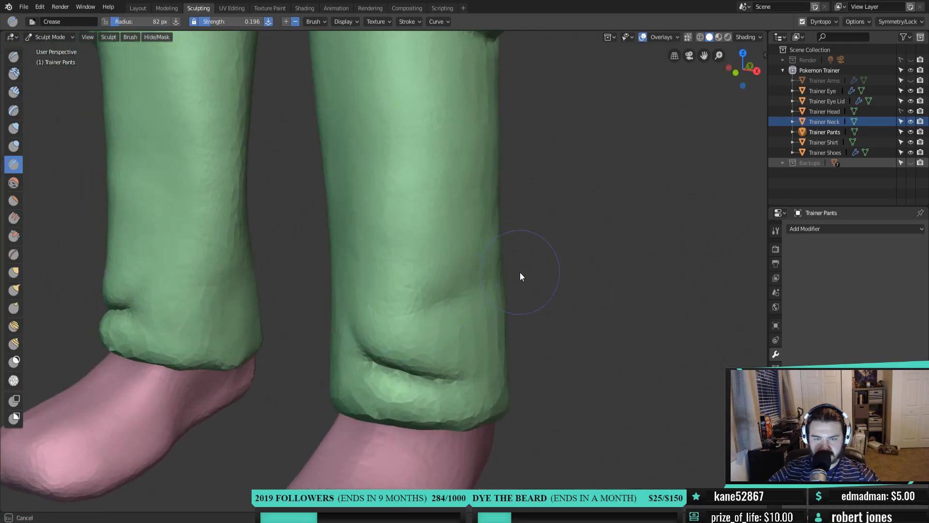
{"action": "middle_click_drag", "start_coordinate": [477, 307], "coordinate": [473, 273]}
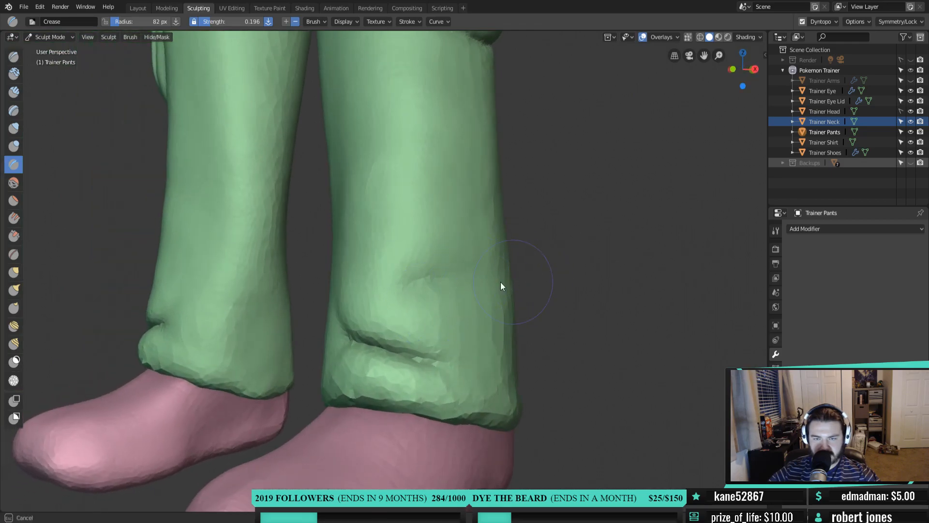
{"action": "mouse_move", "coordinate": [459, 304]}
{"action": "left_mouse_down"}
{"action": "mouse_move", "coordinate": [453, 299]}
{"action": "mouse_move", "coordinate": [513, 287]}
{"action": "left_mouse_up"}
{"action": "left_click_drag", "start_coordinate": [407, 298], "coordinate": [447, 296]}
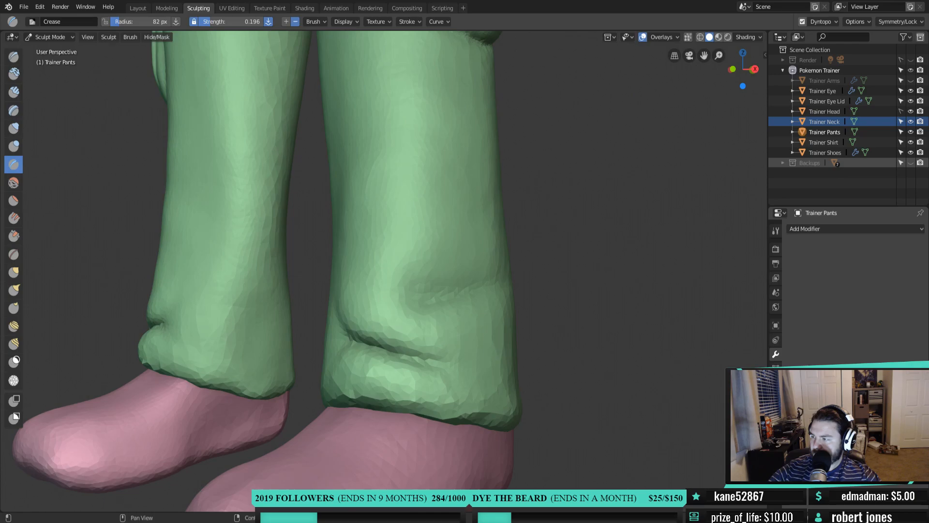
{"action": "mouse_move", "coordinate": [507, 369]}
{"action": "middle_mouse_down"}
{"action": "mouse_move", "coordinate": [575, 368]}
{"action": "mouse_move", "coordinate": [550, 372]}
{"action": "middle_mouse_up"}
{"action": "scroll", "coordinate": [550, 371], "scroll_direction": "down", "scroll_amount": 5}
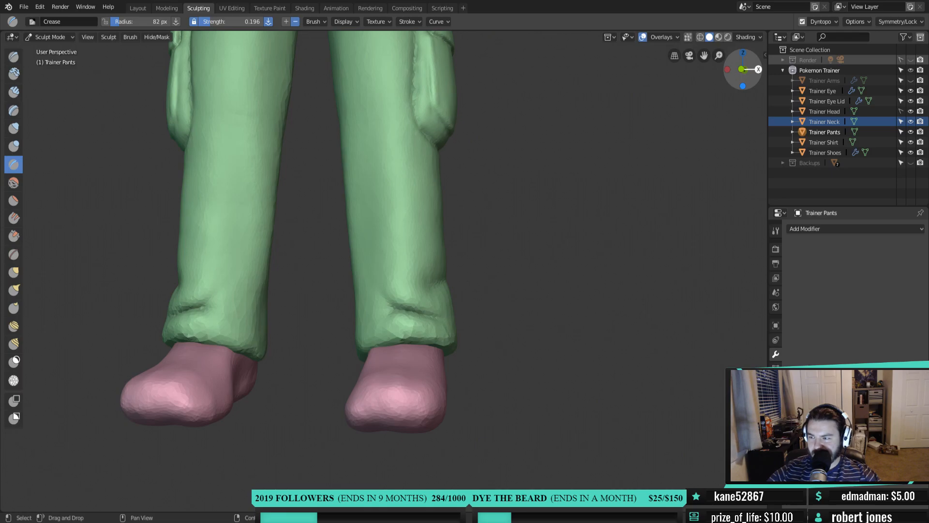
{"action": "mouse_move", "coordinate": [484, 316]}
{"action": "middle_mouse_down"}
{"action": "mouse_move", "coordinate": [470, 318]}
{"action": "mouse_move", "coordinate": [518, 321]}
{"action": "mouse_move", "coordinate": [467, 320]}
{"action": "middle_mouse_up"}
{"action": "scroll", "coordinate": [467, 322], "scroll_direction": "up", "scroll_amount": 5}
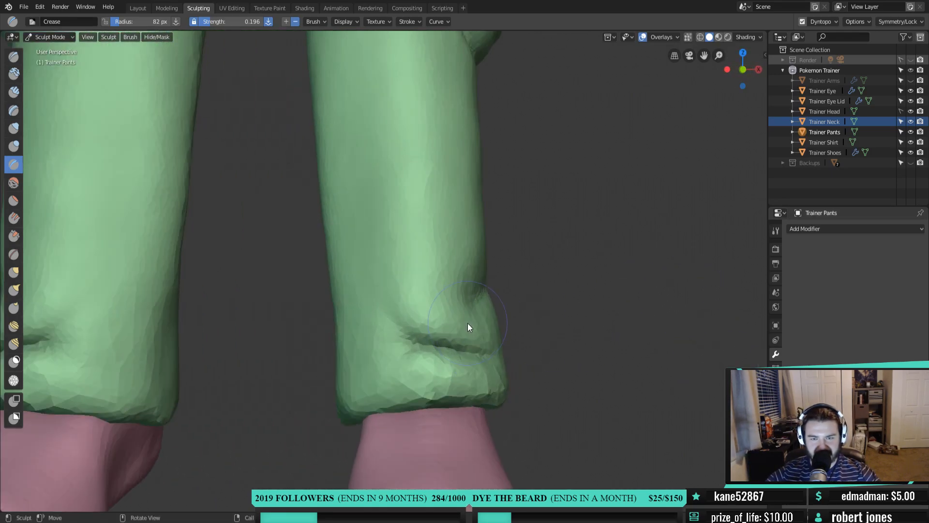
Raise the Crease strength to 0.527, deepen the outer-side and front folds above the hem, and smooth the front fold
{"action": "mouse_move", "coordinate": [489, 262]}
{"action": "middle_mouse_down"}
{"action": "mouse_move", "coordinate": [508, 260]}
{"action": "mouse_move", "coordinate": [445, 265]}
{"action": "middle_mouse_up"}
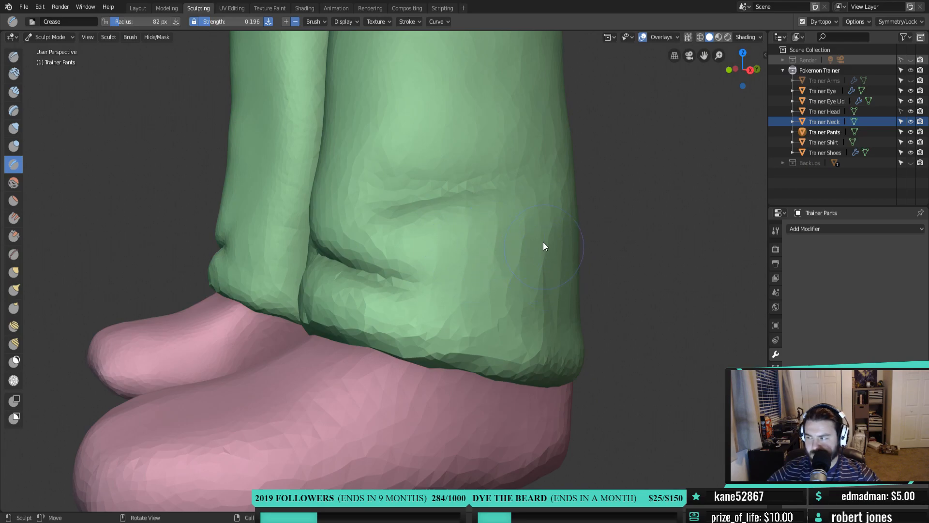
{"action": "mouse_move", "coordinate": [392, 203]}
{"action": "left_mouse_down"}
{"action": "mouse_move", "coordinate": [552, 202]}
{"action": "mouse_move", "coordinate": [527, 206]}
{"action": "mouse_move", "coordinate": [447, 200]}
{"action": "mouse_move", "coordinate": [547, 190]}
{"action": "mouse_move", "coordinate": [578, 202]}
{"action": "mouse_move", "coordinate": [542, 203]}
{"action": "mouse_move", "coordinate": [553, 208]}
{"action": "mouse_move", "coordinate": [544, 211]}
{"action": "left_mouse_up"}
{"action": "key", "text": "shift+f"}
{"action": "left_click", "coordinate": [429, 200]}
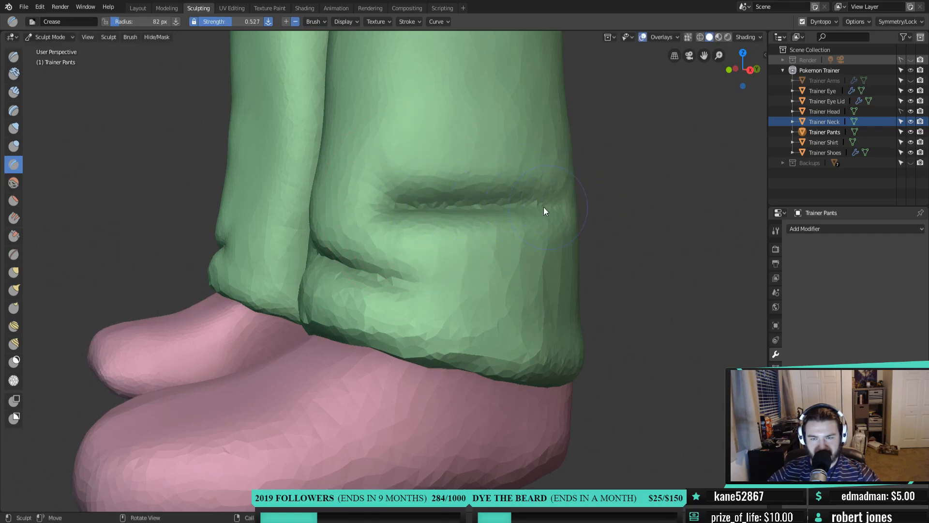
{"action": "middle_click_drag", "start_coordinate": [373, 278], "coordinate": [464, 268]}
{"action": "mouse_move", "coordinate": [498, 255]}
{"action": "left_mouse_down"}
{"action": "mouse_move", "coordinate": [414, 234]}
{"action": "mouse_move", "coordinate": [501, 258]}
{"action": "left_mouse_up"}
{"action": "mouse_move", "coordinate": [436, 238]}
{"action": "left_mouse_down"}
{"action": "mouse_move", "coordinate": [547, 277]}
{"action": "mouse_move", "coordinate": [386, 223]}
{"action": "left_mouse_up"}
{"action": "middle_click_drag", "start_coordinate": [385, 224], "coordinate": [462, 281]}
{"action": "mouse_move", "coordinate": [460, 272]}
{"action": "left_mouse_down", "text": "shift"}
{"action": "mouse_move", "coordinate": [478, 280]}
{"action": "mouse_move", "coordinate": [446, 270]}
{"action": "left_mouse_up", "text": "shift"}
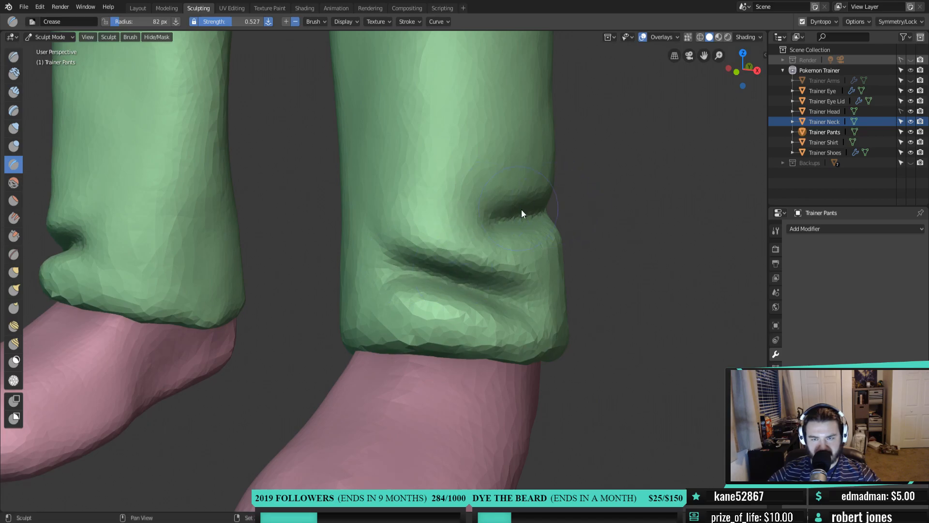
Extend the creasing around the lower leg and carve a slanted fold at the back near the inner side
{"action": "middle_click_drag", "start_coordinate": [514, 210], "coordinate": [464, 222]}
{"action": "mouse_move", "coordinate": [446, 289]}
{"action": "left_mouse_down"}
{"action": "mouse_move", "coordinate": [479, 307]}
{"action": "mouse_move", "coordinate": [555, 323]}
{"action": "mouse_move", "coordinate": [551, 330]}
{"action": "mouse_move", "coordinate": [568, 243]}
{"action": "mouse_move", "coordinate": [452, 240]}
{"action": "mouse_move", "coordinate": [434, 229]}
{"action": "left_mouse_up"}
{"action": "middle_click_drag", "start_coordinate": [419, 202], "coordinate": [449, 222]}
{"action": "mouse_move", "coordinate": [449, 219]}
{"action": "left_mouse_down"}
{"action": "mouse_move", "coordinate": [396, 226]}
{"action": "mouse_move", "coordinate": [405, 223]}
{"action": "mouse_move", "coordinate": [375, 203]}
{"action": "mouse_move", "coordinate": [429, 231]}
{"action": "mouse_move", "coordinate": [400, 216]}
{"action": "mouse_move", "coordinate": [427, 222]}
{"action": "mouse_move", "coordinate": [407, 219]}
{"action": "mouse_move", "coordinate": [418, 204]}
{"action": "left_mouse_up"}
{"action": "mouse_move", "coordinate": [407, 204]}
{"action": "middle_mouse_down"}
{"action": "mouse_move", "coordinate": [477, 237]}
{"action": "mouse_move", "coordinate": [404, 244]}
{"action": "mouse_move", "coordinate": [375, 233]}
{"action": "mouse_move", "coordinate": [427, 242]}
{"action": "middle_mouse_up"}
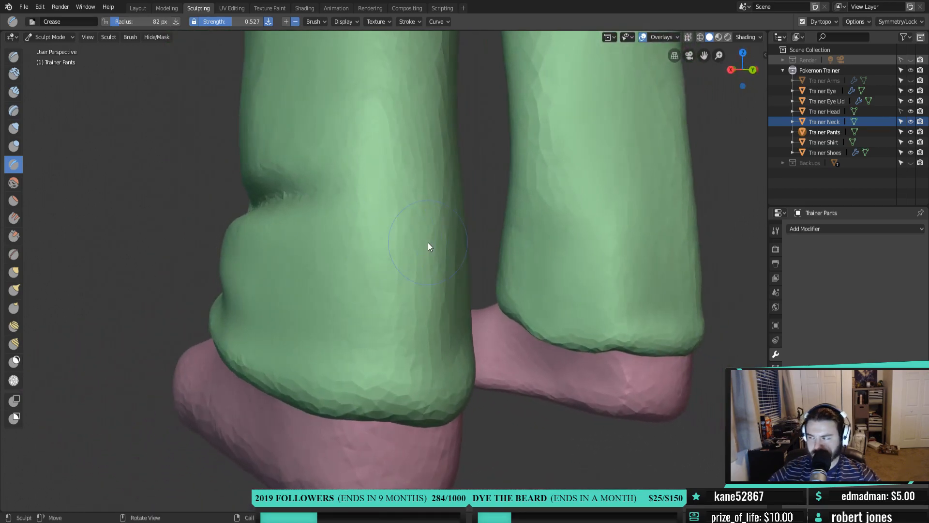
{"action": "mouse_move", "coordinate": [422, 300]}
{"action": "middle_mouse_down"}
{"action": "mouse_move", "coordinate": [405, 296]}
{"action": "mouse_move", "coordinate": [433, 299]}
{"action": "middle_mouse_up"}
{"action": "mouse_move", "coordinate": [433, 299]}
{"action": "left_mouse_down"}
{"action": "mouse_move", "coordinate": [422, 277]}
{"action": "mouse_move", "coordinate": [367, 310]}
{"action": "left_mouse_up"}
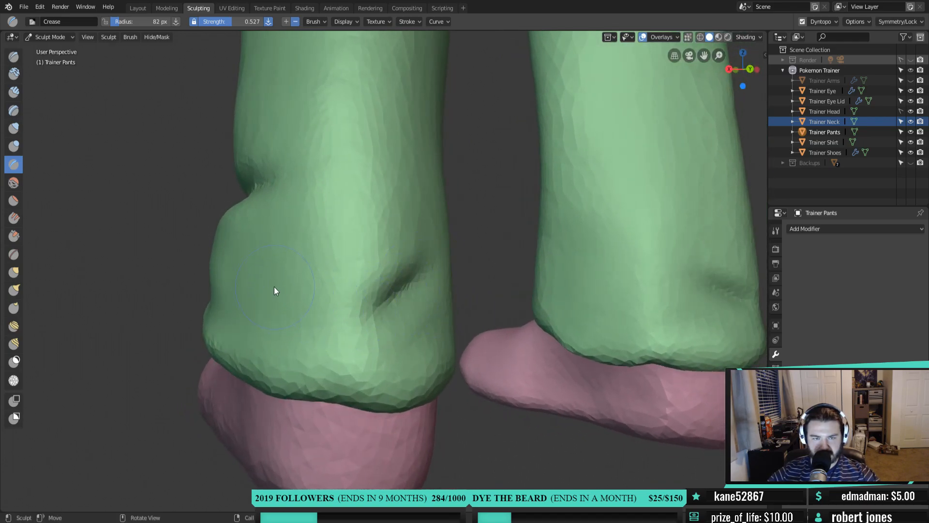
Crease a diagonal fold from the outer-side fold down to the rear fold, forming a V shape at the back of the leg
{"action": "left_click_drag", "start_coordinate": [276, 224], "coordinate": [341, 292]}
{"action": "left_click_drag", "start_coordinate": [278, 225], "coordinate": [346, 297]}
{"action": "left_click_drag", "start_coordinate": [274, 224], "coordinate": [342, 293]}
{"action": "left_click_drag", "start_coordinate": [278, 226], "coordinate": [329, 290]}
{"action": "mouse_move", "coordinate": [272, 295]}
{"action": "left_mouse_down"}
{"action": "mouse_move", "coordinate": [298, 310]}
{"action": "mouse_move", "coordinate": [339, 298]}
{"action": "left_mouse_up"}
{"action": "mouse_move", "coordinate": [276, 293]}
{"action": "left_mouse_down"}
{"action": "mouse_move", "coordinate": [319, 311]}
{"action": "mouse_move", "coordinate": [345, 292]}
{"action": "mouse_move", "coordinate": [316, 254]}
{"action": "mouse_move", "coordinate": [371, 331]}
{"action": "left_mouse_up"}
{"action": "mouse_move", "coordinate": [341, 287]}
{"action": "left_mouse_down"}
{"action": "mouse_move", "coordinate": [396, 320]}
{"action": "mouse_move", "coordinate": [429, 277]}
{"action": "mouse_move", "coordinate": [388, 290]}
{"action": "mouse_move", "coordinate": [375, 306]}
{"action": "mouse_move", "coordinate": [386, 323]}
{"action": "left_mouse_up"}
{"action": "scroll", "coordinate": [372, 367], "scroll_direction": "down", "scroll_amount": 4}
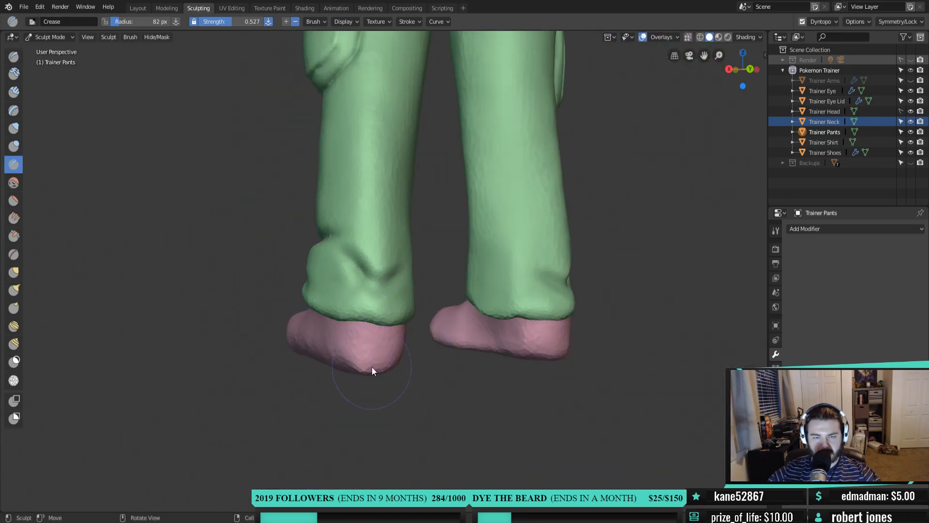
{"action": "middle_click_drag", "start_coordinate": [372, 370], "coordinate": [595, 387]}
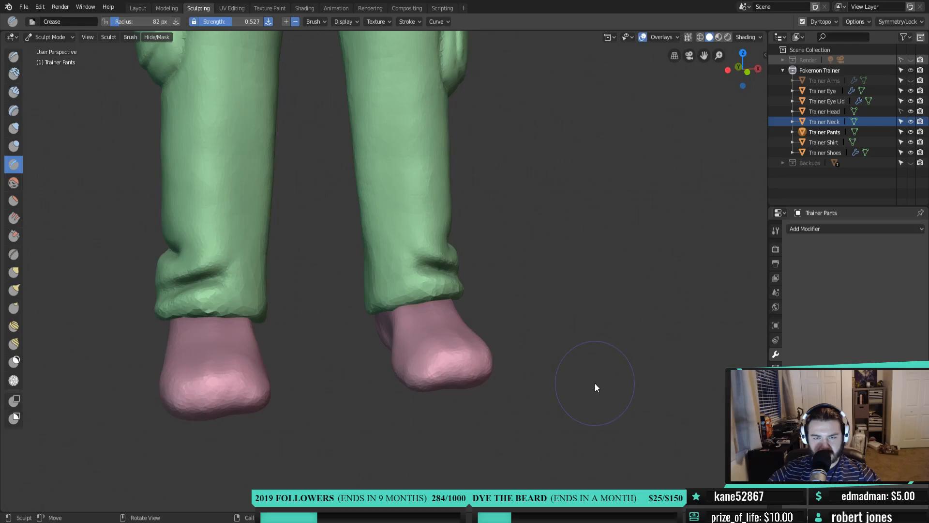
Carve a diagonal crease on the inner side of the lower pant leg and puff up the fabric beneath it with Inflate
{"action": "scroll", "coordinate": [457, 385], "scroll_direction": "up", "scroll_amount": 3}
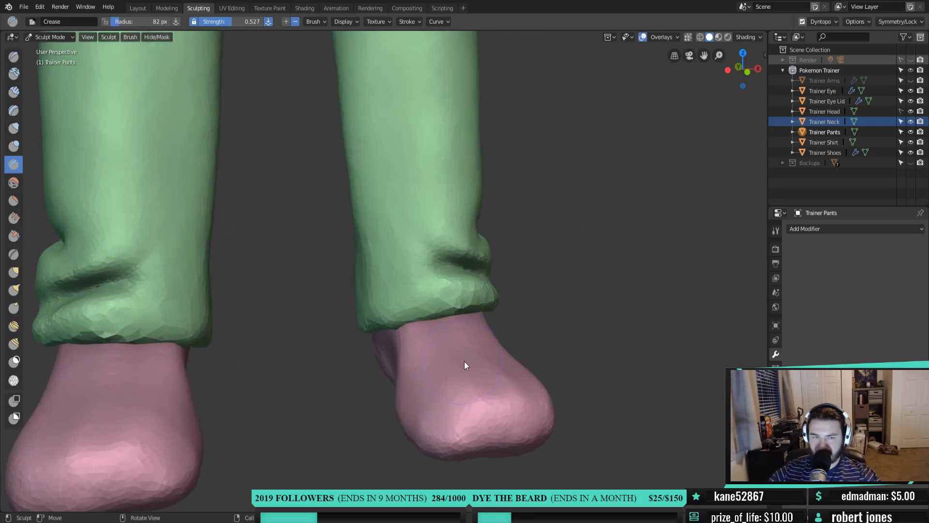
{"action": "scroll", "coordinate": [421, 319], "scroll_direction": "up", "scroll_amount": 2}
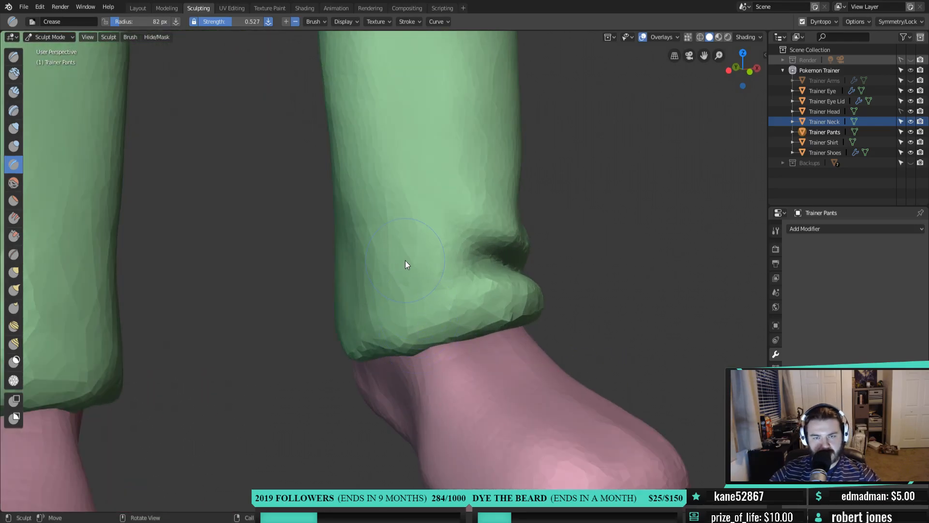
{"action": "mouse_move", "coordinate": [364, 260]}
{"action": "middle_mouse_down"}
{"action": "mouse_move", "coordinate": [357, 283]}
{"action": "mouse_move", "coordinate": [355, 262]}
{"action": "middle_mouse_up"}
{"action": "left_click_drag", "start_coordinate": [355, 262], "coordinate": [383, 289]}
{"action": "left_click_drag", "start_coordinate": [340, 235], "coordinate": [390, 290]}
{"action": "mouse_move", "coordinate": [356, 255]}
{"action": "middle_mouse_down"}
{"action": "mouse_move", "coordinate": [350, 277]}
{"action": "mouse_move", "coordinate": [370, 260]}
{"action": "middle_mouse_up"}
{"action": "key", "text": "i"}
{"action": "mouse_move", "coordinate": [337, 263]}
{"action": "left_mouse_down"}
{"action": "mouse_move", "coordinate": [355, 277]}
{"action": "mouse_move", "coordinate": [346, 264]}
{"action": "mouse_move", "coordinate": [354, 255]}
{"action": "left_mouse_up"}
{"action": "key", "text": "x"}
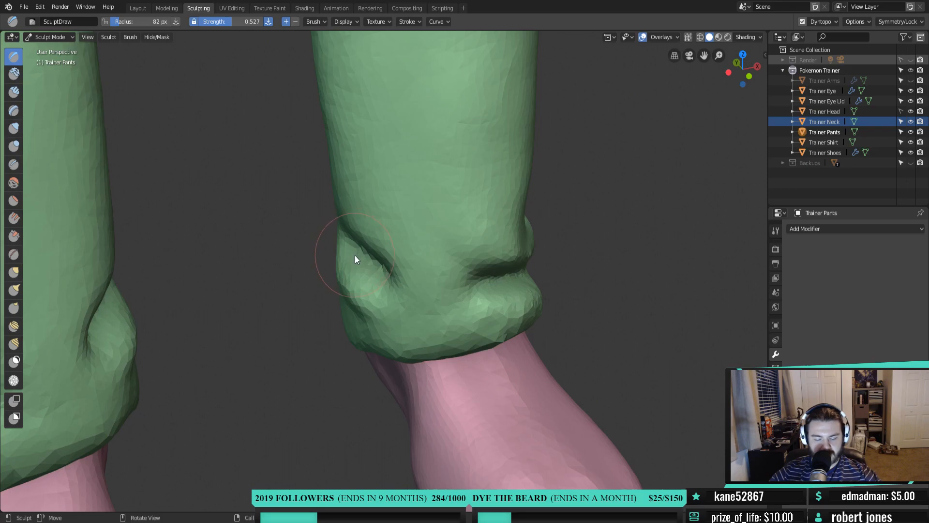
Return to the Crease brush and deepen the inner-side fold with repeated diagonal strokes
{"action": "key", "text": "shift+c"}
{"action": "middle_click_drag", "start_coordinate": [353, 262], "coordinate": [392, 271]}
{"action": "left_click_drag", "start_coordinate": [359, 251], "coordinate": [377, 264]}
{"action": "middle_click_drag", "start_coordinate": [382, 269], "coordinate": [406, 313]}
{"action": "left_click_drag", "start_coordinate": [363, 279], "coordinate": [388, 295]}
{"action": "mouse_move", "coordinate": [341, 250]}
{"action": "left_mouse_down"}
{"action": "mouse_move", "coordinate": [403, 296]}
{"action": "mouse_move", "coordinate": [389, 284]}
{"action": "left_mouse_up"}
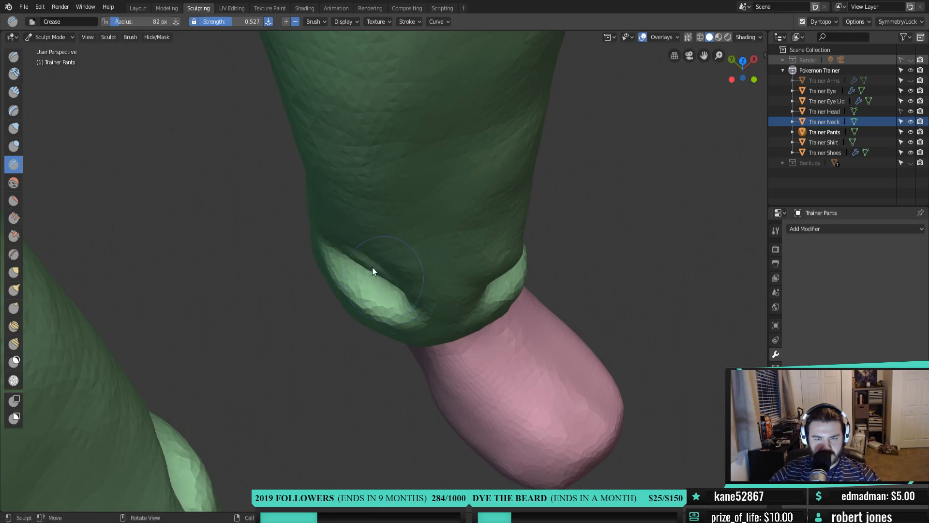
{"action": "left_click_drag", "start_coordinate": [353, 250], "coordinate": [400, 292]}
{"action": "left_click_drag", "start_coordinate": [350, 250], "coordinate": [394, 281]}
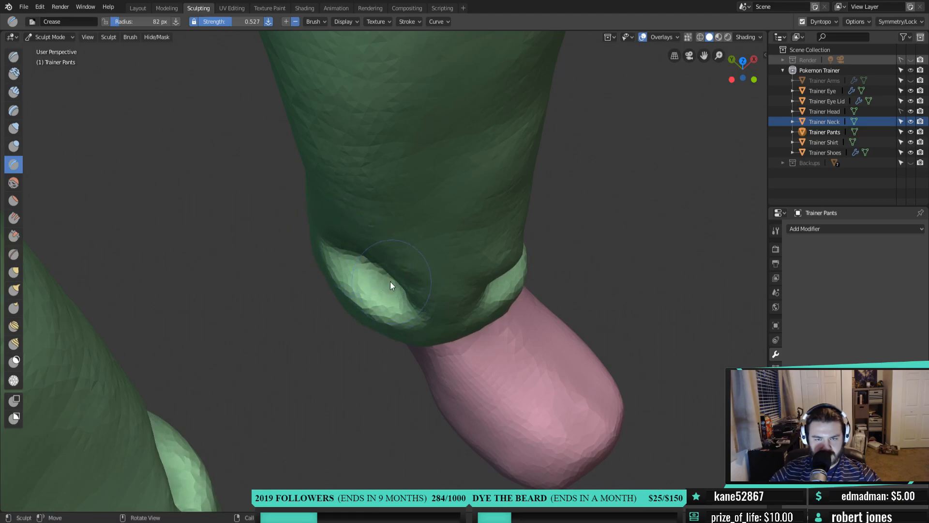
{"action": "mouse_move", "coordinate": [357, 259]}
{"action": "middle_mouse_down"}
{"action": "mouse_move", "coordinate": [367, 242]}
{"action": "mouse_move", "coordinate": [356, 242]}
{"action": "mouse_move", "coordinate": [440, 304]}
{"action": "mouse_move", "coordinate": [441, 340]}
{"action": "mouse_move", "coordinate": [425, 339]}
{"action": "mouse_move", "coordinate": [394, 371]}
{"action": "middle_mouse_up"}
Switch to the Grab brush at 172 px and reshape the bulge below the inner-side folds
{"action": "scroll", "coordinate": [378, 240], "scroll_direction": "up", "scroll_amount": 1}
{"action": "key", "text": "g"}
{"action": "key", "text": "f"}
{"action": "left_click", "coordinate": [423, 323]}
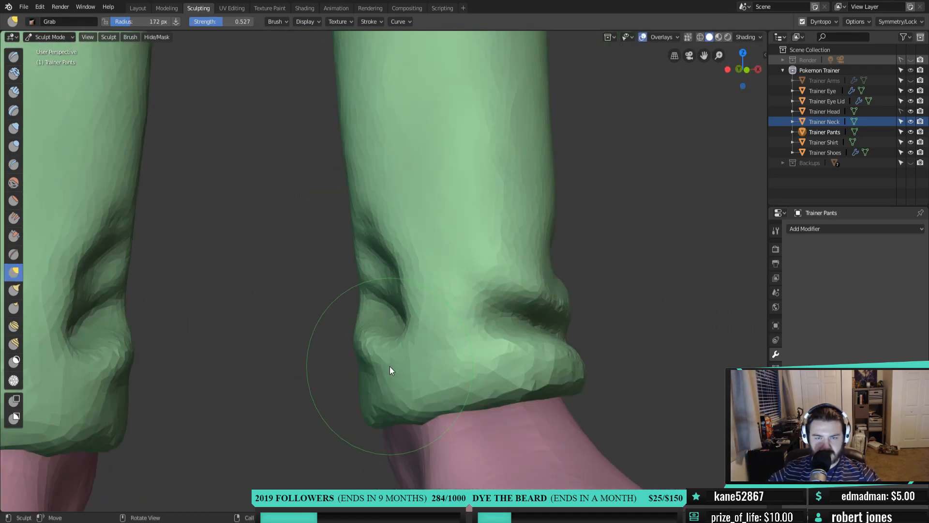
{"action": "mouse_move", "coordinate": [393, 343]}
{"action": "left_mouse_down"}
{"action": "mouse_move", "coordinate": [386, 276]}
{"action": "mouse_move", "coordinate": [353, 334]}
{"action": "left_mouse_up"}
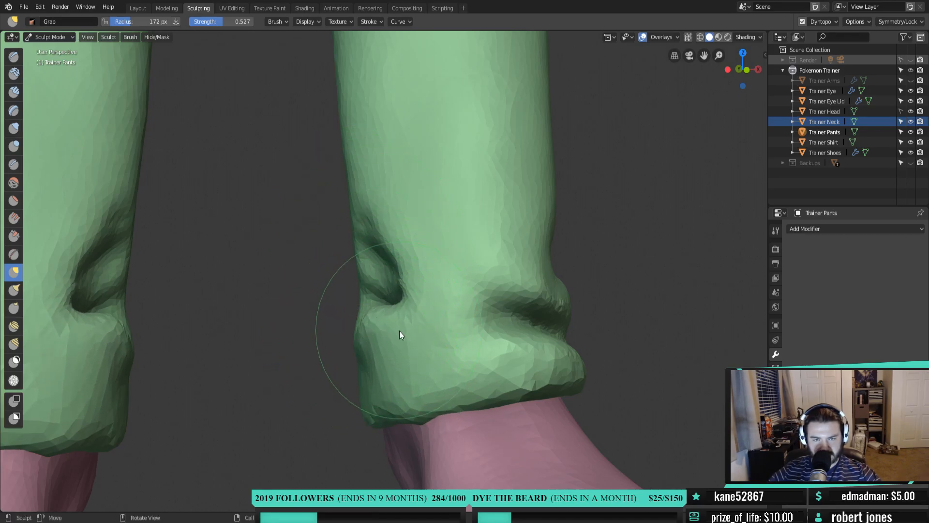
Pull the two inner-side folds together with Grab and smooth the fabric between them
{"action": "middle_click_drag", "start_coordinate": [382, 313], "coordinate": [384, 341]}
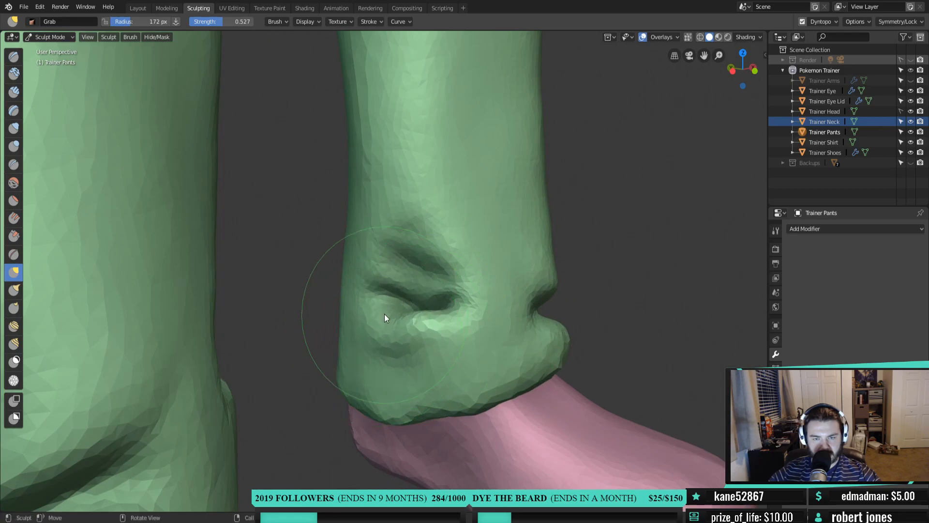
{"action": "left_click_drag", "start_coordinate": [423, 248], "coordinate": [423, 284]}
{"action": "mouse_move", "coordinate": [411, 253]}
{"action": "left_mouse_down", "text": "shift"}
{"action": "mouse_move", "coordinate": [393, 271]}
{"action": "mouse_move", "coordinate": [440, 303]}
{"action": "mouse_move", "coordinate": [423, 317]}
{"action": "mouse_move", "coordinate": [390, 312]}
{"action": "mouse_move", "coordinate": [430, 283]}
{"action": "left_mouse_up", "text": "shift"}
{"action": "mouse_move", "coordinate": [404, 273]}
{"action": "middle_mouse_down"}
{"action": "mouse_move", "coordinate": [468, 306]}
{"action": "mouse_move", "coordinate": [454, 307]}
{"action": "middle_mouse_up"}
{"action": "left_click_drag", "start_coordinate": [439, 338], "coordinate": [440, 320]}
Reshape the outer bulge, the front of the hem and the fabric above the outer fold with the Grab brush
{"action": "mouse_move", "coordinate": [446, 272]}
{"action": "left_mouse_down"}
{"action": "mouse_move", "coordinate": [449, 288]}
{"action": "mouse_move", "coordinate": [545, 298]}
{"action": "mouse_move", "coordinate": [553, 309]}
{"action": "left_mouse_up"}
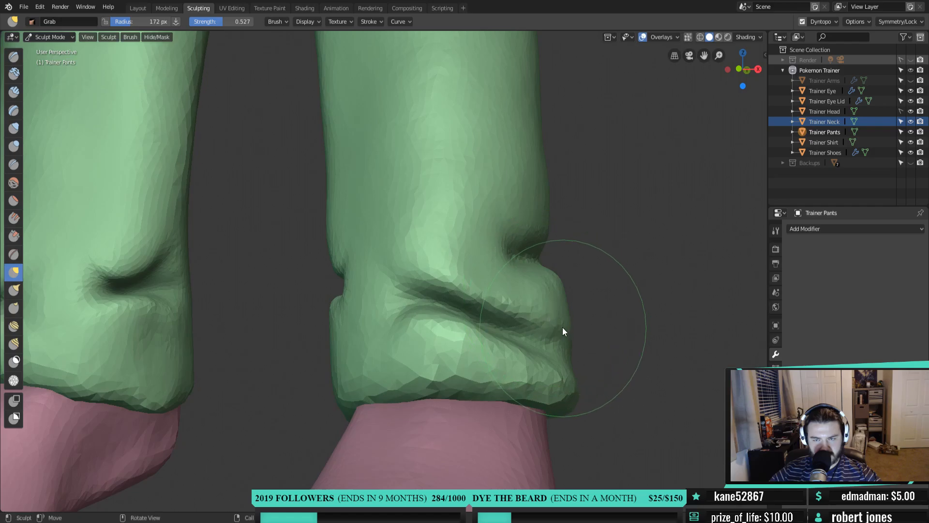
{"action": "left_click_drag", "start_coordinate": [539, 377], "coordinate": [537, 398]}
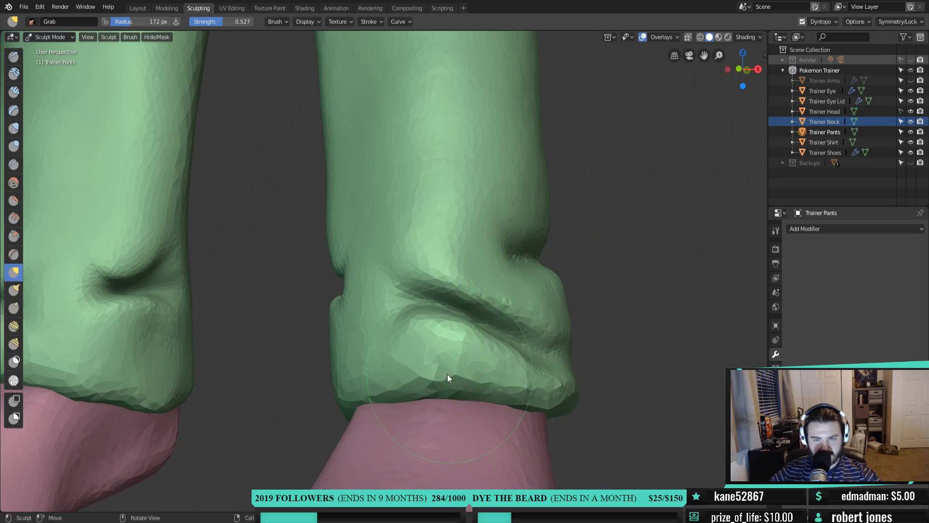
{"action": "left_click_drag", "start_coordinate": [420, 379], "coordinate": [417, 387]}
{"action": "mouse_move", "coordinate": [545, 283]}
{"action": "left_mouse_down"}
{"action": "mouse_move", "coordinate": [533, 214]}
{"action": "mouse_move", "coordinate": [554, 218]}
{"action": "mouse_move", "coordinate": [551, 236]}
{"action": "left_mouse_up"}
{"action": "left_click_drag", "start_coordinate": [550, 202], "coordinate": [544, 226]}
{"action": "left_click_drag", "start_coordinate": [514, 197], "coordinate": [513, 207]}
{"action": "mouse_move", "coordinate": [512, 200]}
{"action": "middle_mouse_down"}
{"action": "mouse_move", "coordinate": [544, 254]}
{"action": "mouse_move", "coordinate": [539, 243]}
{"action": "mouse_move", "coordinate": [451, 268]}
{"action": "middle_mouse_up"}
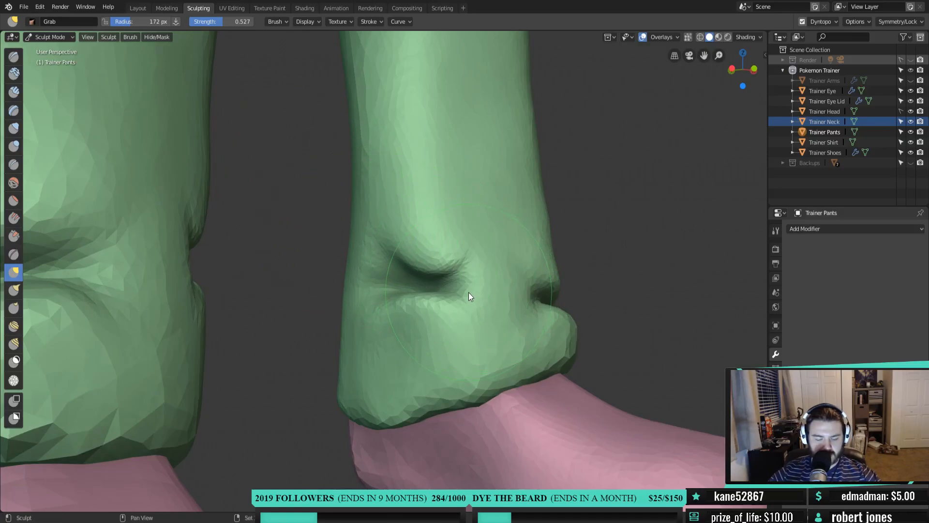
Switch to the Crease brush at 77 px and sharpen the front end of the inner-side fold
{"action": "key", "text": "shift+c"}
{"action": "key", "text": "f"}
{"action": "left_click", "coordinate": [422, 291]}
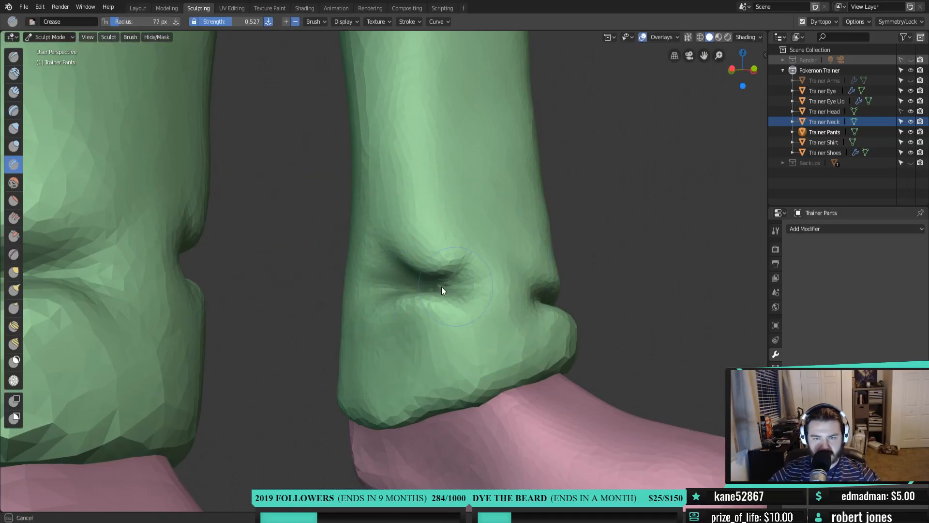
{"action": "mouse_move", "coordinate": [450, 264]}
{"action": "left_mouse_down"}
{"action": "mouse_move", "coordinate": [477, 267]}
{"action": "mouse_move", "coordinate": [484, 251]}
{"action": "mouse_move", "coordinate": [448, 263]}
{"action": "mouse_move", "coordinate": [462, 297]}
{"action": "left_mouse_up"}
{"action": "middle_click_drag", "start_coordinate": [461, 300], "coordinate": [483, 327]}
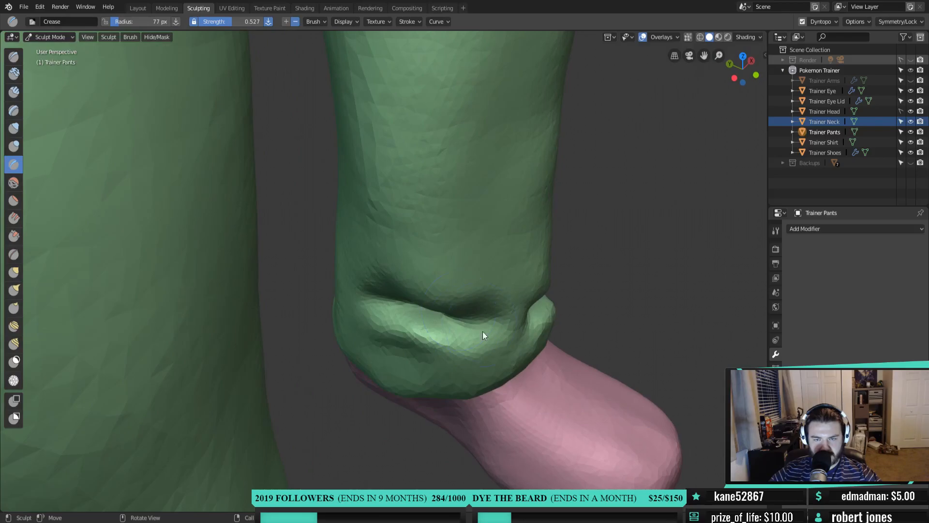
Sharpen the front and outer-side folds above the hem with further Crease strokes
{"action": "scroll", "coordinate": [557, 203], "scroll_direction": "down", "scroll_amount": 6}
{"action": "middle_click_drag", "start_coordinate": [601, 382], "coordinate": [541, 354]}
{"action": "scroll", "coordinate": [541, 354], "scroll_direction": "down", "scroll_amount": 5}
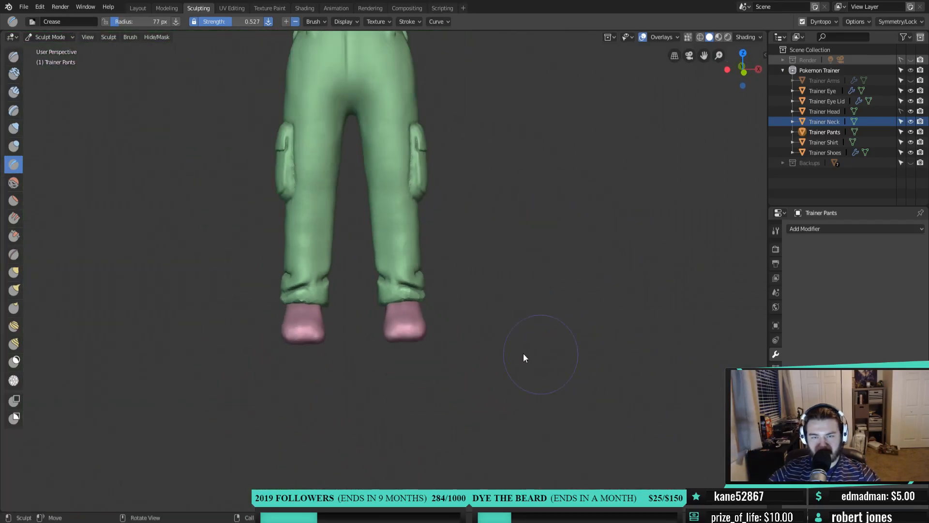
{"action": "mouse_move", "coordinate": [434, 332]}
{"action": "middle_mouse_down"}
{"action": "mouse_move", "coordinate": [486, 326]}
{"action": "mouse_move", "coordinate": [479, 336]}
{"action": "mouse_move", "coordinate": [394, 325]}
{"action": "mouse_move", "coordinate": [432, 320]}
{"action": "middle_mouse_up"}
{"action": "scroll", "coordinate": [430, 334], "scroll_direction": "up", "scroll_amount": 5}
{"action": "scroll", "coordinate": [440, 303], "scroll_direction": "up", "scroll_amount": 5}
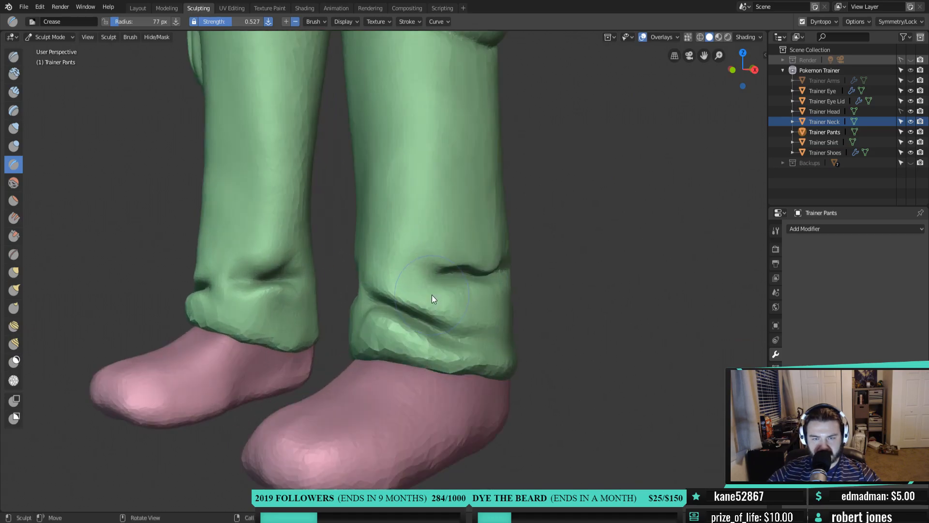
{"action": "left_click_drag", "start_coordinate": [464, 326], "coordinate": [397, 305]}
{"action": "left_click_drag", "start_coordinate": [477, 265], "coordinate": [505, 260]}
{"action": "middle_click_drag", "start_coordinate": [439, 302], "coordinate": [481, 292]}
{"action": "left_click_drag", "start_coordinate": [481, 292], "coordinate": [427, 265]}
{"action": "mouse_move", "coordinate": [438, 265]}
{"action": "middle_mouse_down"}
{"action": "mouse_move", "coordinate": [468, 291]}
{"action": "mouse_move", "coordinate": [480, 289]}
{"action": "middle_mouse_up"}
{"action": "mouse_move", "coordinate": [480, 289]}
{"action": "left_mouse_down"}
{"action": "mouse_move", "coordinate": [469, 288]}
{"action": "mouse_move", "coordinate": [476, 251]}
{"action": "left_mouse_up"}
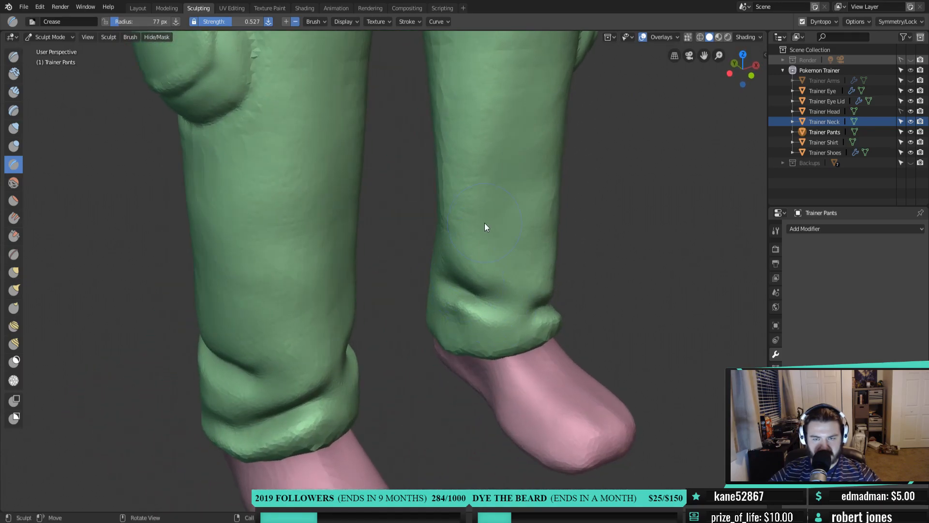
Smooth the front fold and the outer-side fold above the hem to soften their edges
{"action": "scroll", "coordinate": [489, 216], "scroll_direction": "down", "scroll_amount": 5}
{"action": "mouse_move", "coordinate": [489, 216]}
{"action": "middle_mouse_down"}
{"action": "mouse_move", "coordinate": [546, 257]}
{"action": "mouse_move", "coordinate": [491, 253]}
{"action": "mouse_move", "coordinate": [490, 282]}
{"action": "mouse_move", "coordinate": [471, 285]}
{"action": "middle_mouse_up"}
{"action": "scroll", "coordinate": [466, 266], "scroll_direction": "up", "scroll_amount": 7}
{"action": "scroll", "coordinate": [454, 327], "scroll_direction": "up", "scroll_amount": 3}
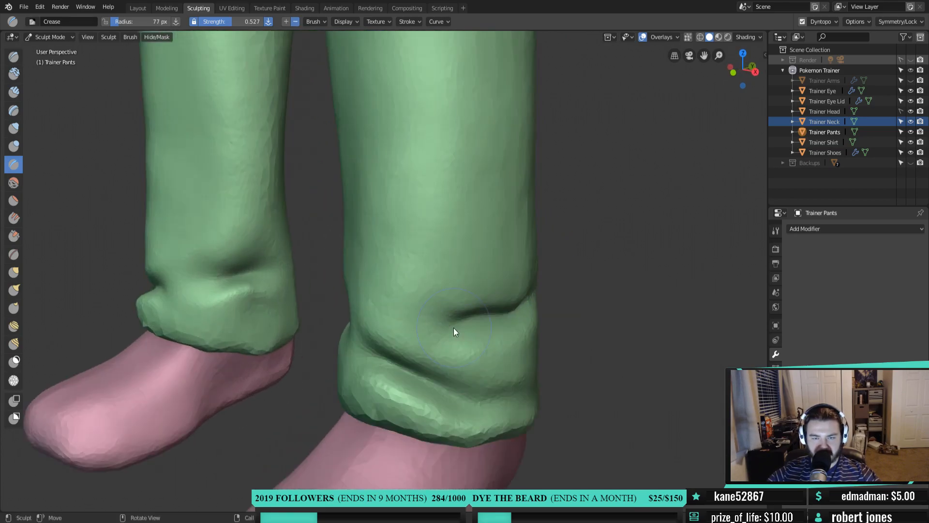
{"action": "middle_click_drag", "start_coordinate": [407, 359], "coordinate": [401, 306], "text": "shift"}
{"action": "mouse_move", "coordinate": [360, 334]}
{"action": "left_mouse_down", "text": "shift"}
{"action": "mouse_move", "coordinate": [413, 361]}
{"action": "mouse_move", "coordinate": [333, 305]}
{"action": "mouse_move", "coordinate": [414, 340]}
{"action": "mouse_move", "coordinate": [396, 315]}
{"action": "mouse_move", "coordinate": [420, 328]}
{"action": "left_mouse_up", "text": "shift"}
{"action": "mouse_move", "coordinate": [339, 270]}
{"action": "left_mouse_down", "text": "shift"}
{"action": "mouse_move", "coordinate": [350, 260]}
{"action": "mouse_move", "coordinate": [493, 246]}
{"action": "left_mouse_up", "text": "shift"}
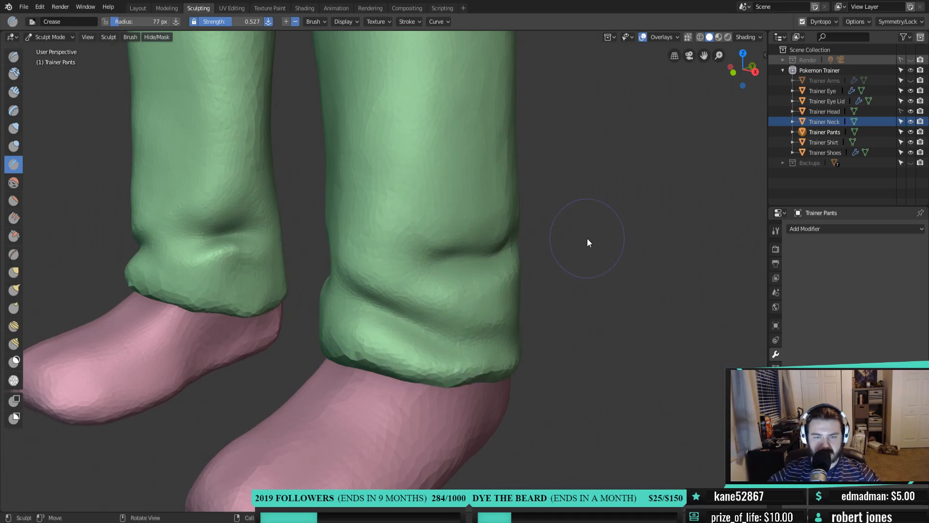
Smooth the folds at the back of the lower pant leg to blend them into the calf
{"action": "scroll", "coordinate": [587, 238], "scroll_direction": "down", "scroll_amount": 8}
{"action": "mouse_move", "coordinate": [504, 240]}
{"action": "middle_mouse_down"}
{"action": "mouse_move", "coordinate": [573, 256]}
{"action": "mouse_move", "coordinate": [552, 245]}
{"action": "mouse_move", "coordinate": [520, 257]}
{"action": "mouse_move", "coordinate": [401, 257]}
{"action": "mouse_move", "coordinate": [362, 251]}
{"action": "mouse_move", "coordinate": [364, 239]}
{"action": "mouse_move", "coordinate": [370, 251]}
{"action": "middle_mouse_up"}
{"action": "scroll", "coordinate": [370, 300], "scroll_direction": "up", "scroll_amount": 4}
{"action": "middle_click_drag", "start_coordinate": [370, 313], "coordinate": [417, 324]}
{"action": "scroll", "coordinate": [300, 293], "scroll_direction": "up", "scroll_amount": 3}
{"action": "mouse_move", "coordinate": [397, 286]}
{"action": "left_mouse_down", "text": "shift"}
{"action": "mouse_move", "coordinate": [405, 308]}
{"action": "mouse_move", "coordinate": [402, 283]}
{"action": "left_mouse_up", "text": "shift"}
{"action": "middle_click_drag", "start_coordinate": [429, 291], "coordinate": [387, 285]}
{"action": "left_click_drag", "start_coordinate": [435, 262], "coordinate": [435, 239], "text": "shift"}
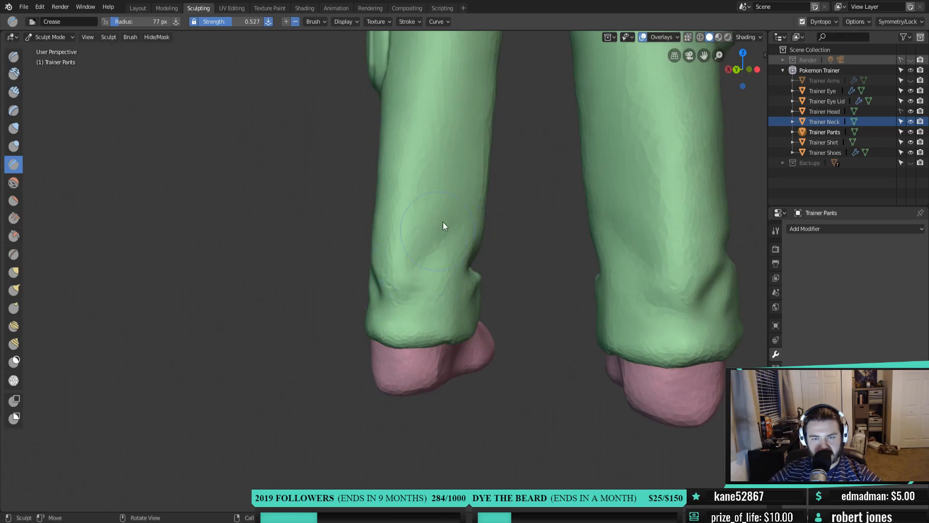
Reduce the Crease brush to 49 px and add slanted folds across the back of the calf above the rear hem fold
{"action": "key", "text": "f"}
{"action": "left_click", "coordinate": [450, 173]}
{"action": "left_click_drag", "start_coordinate": [456, 167], "coordinate": [414, 210]}
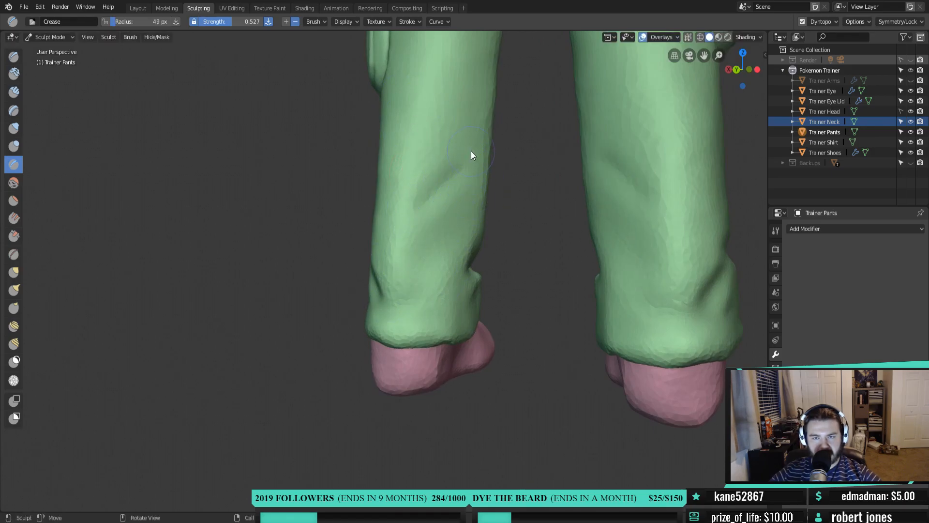
{"action": "left_click_drag", "start_coordinate": [466, 199], "coordinate": [402, 235]}
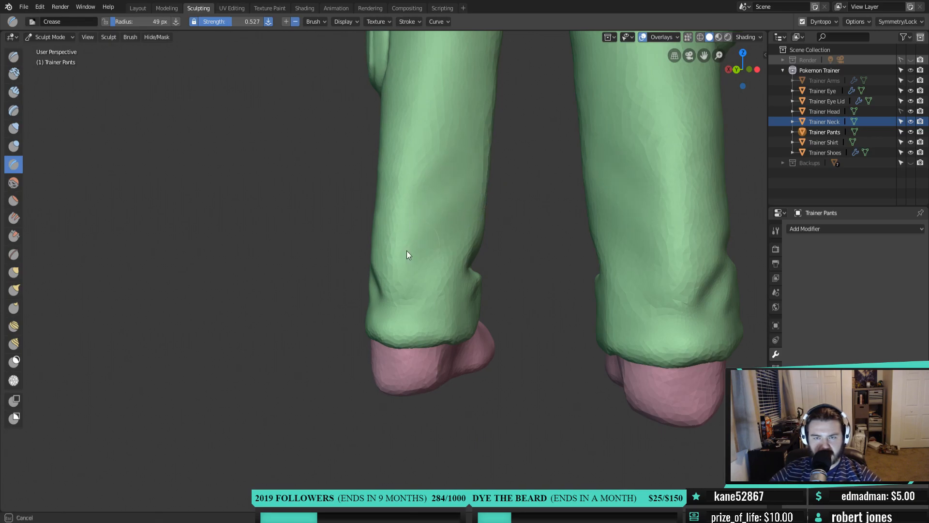
{"action": "middle_click_drag", "start_coordinate": [464, 196], "coordinate": [465, 302], "text": "shift"}
{"action": "middle_click_drag", "start_coordinate": [463, 219], "coordinate": [467, 257]}
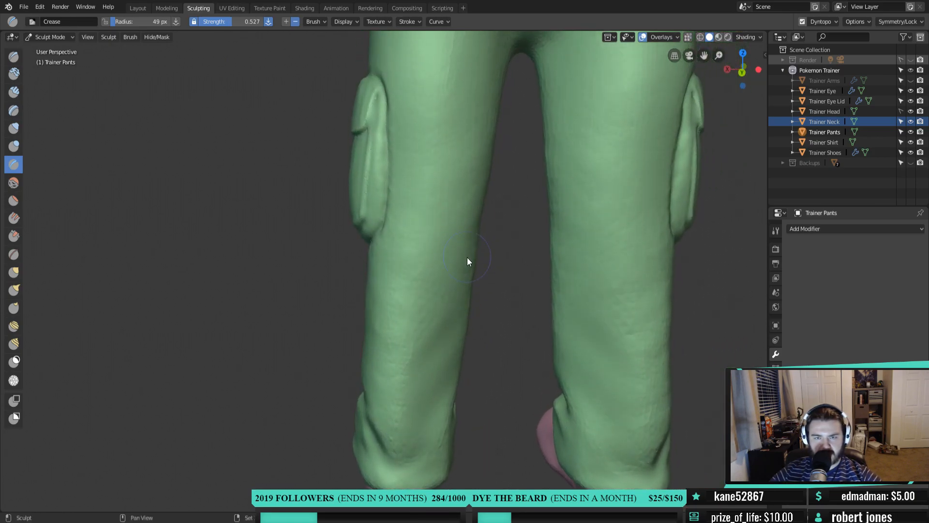
{"action": "middle_click_drag", "start_coordinate": [431, 219], "coordinate": [438, 260]}
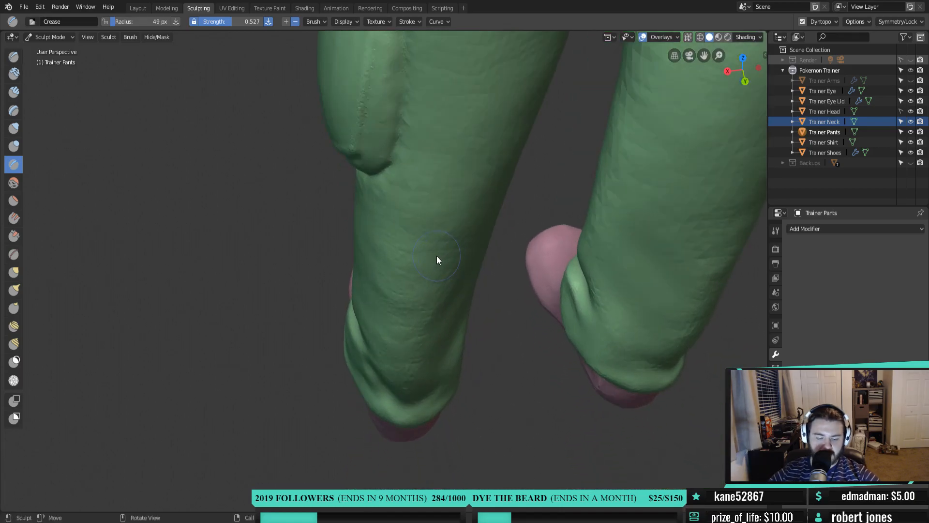
Build up soft folds across the back of the calf with the SculptDraw brush, lightly smoothing one of them
{"action": "key", "text": "x"}
{"action": "mouse_move", "coordinate": [407, 219]}
{"action": "left_mouse_down"}
{"action": "mouse_move", "coordinate": [431, 234]}
{"action": "mouse_move", "coordinate": [462, 235]}
{"action": "mouse_move", "coordinate": [405, 224]}
{"action": "mouse_move", "coordinate": [484, 226]}
{"action": "mouse_move", "coordinate": [402, 232]}
{"action": "mouse_move", "coordinate": [383, 218]}
{"action": "mouse_move", "coordinate": [473, 245]}
{"action": "mouse_move", "coordinate": [508, 207]}
{"action": "mouse_move", "coordinate": [428, 239]}
{"action": "left_mouse_up"}
{"action": "mouse_move", "coordinate": [428, 239]}
{"action": "middle_mouse_down"}
{"action": "mouse_move", "coordinate": [429, 229]}
{"action": "mouse_move", "coordinate": [417, 249]}
{"action": "mouse_move", "coordinate": [344, 207]}
{"action": "middle_mouse_up"}
{"action": "mouse_move", "coordinate": [345, 208]}
{"action": "left_mouse_down"}
{"action": "mouse_move", "coordinate": [424, 211]}
{"action": "mouse_move", "coordinate": [347, 218]}
{"action": "mouse_move", "coordinate": [385, 218]}
{"action": "mouse_move", "coordinate": [337, 209]}
{"action": "mouse_move", "coordinate": [376, 232]}
{"action": "mouse_move", "coordinate": [447, 220]}
{"action": "mouse_move", "coordinate": [372, 270]}
{"action": "mouse_move", "coordinate": [382, 230]}
{"action": "mouse_move", "coordinate": [338, 214]}
{"action": "mouse_move", "coordinate": [353, 209]}
{"action": "left_mouse_up"}
{"action": "left_click_drag", "start_coordinate": [446, 201], "coordinate": [437, 206], "text": "shift"}
{"action": "mouse_move", "coordinate": [348, 233]}
{"action": "left_mouse_down"}
{"action": "mouse_move", "coordinate": [368, 261]}
{"action": "mouse_move", "coordinate": [388, 239]}
{"action": "mouse_move", "coordinate": [373, 212]}
{"action": "left_mouse_up"}
{"action": "mouse_move", "coordinate": [373, 212]}
{"action": "middle_mouse_down"}
{"action": "mouse_move", "coordinate": [409, 226]}
{"action": "mouse_move", "coordinate": [449, 181]}
{"action": "mouse_move", "coordinate": [455, 188]}
{"action": "mouse_move", "coordinate": [402, 207]}
{"action": "middle_mouse_up"}
Raise a broad fold across the back of the leg below the cargo pocket, with branches running down the calf
{"action": "mouse_move", "coordinate": [418, 179]}
{"action": "left_mouse_down"}
{"action": "mouse_move", "coordinate": [353, 198]}
{"action": "mouse_move", "coordinate": [313, 185]}
{"action": "mouse_move", "coordinate": [321, 185]}
{"action": "left_mouse_up"}
{"action": "mouse_move", "coordinate": [350, 186]}
{"action": "left_mouse_down"}
{"action": "mouse_move", "coordinate": [390, 178]}
{"action": "mouse_move", "coordinate": [419, 186]}
{"action": "mouse_move", "coordinate": [399, 240]}
{"action": "left_mouse_up"}
{"action": "mouse_move", "coordinate": [395, 241]}
{"action": "middle_mouse_down"}
{"action": "mouse_move", "coordinate": [440, 186]}
{"action": "mouse_move", "coordinate": [482, 175]}
{"action": "mouse_move", "coordinate": [382, 256]}
{"action": "mouse_move", "coordinate": [394, 251]}
{"action": "mouse_move", "coordinate": [376, 323]}
{"action": "mouse_move", "coordinate": [402, 324]}
{"action": "mouse_move", "coordinate": [405, 280]}
{"action": "middle_mouse_up"}
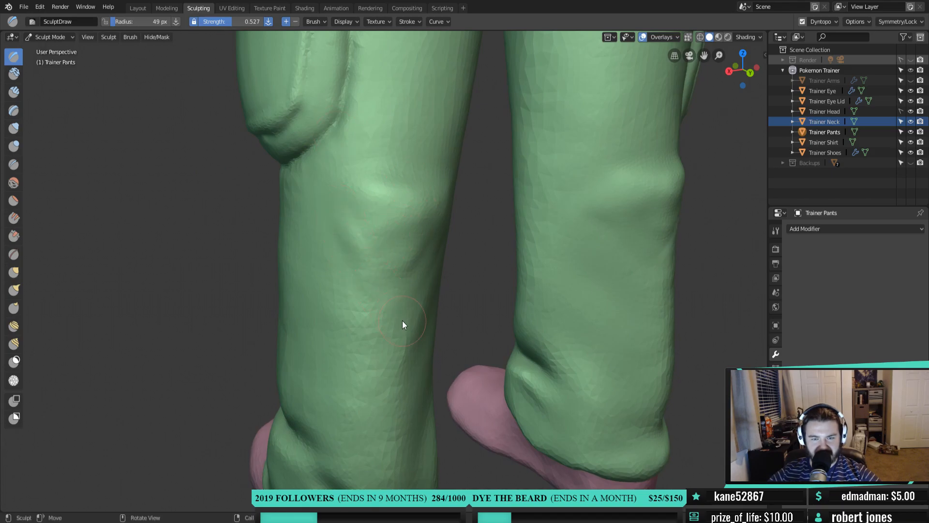
{"action": "mouse_move", "coordinate": [367, 279]}
{"action": "left_mouse_down"}
{"action": "mouse_move", "coordinate": [349, 207]}
{"action": "mouse_move", "coordinate": [425, 196]}
{"action": "left_mouse_up"}
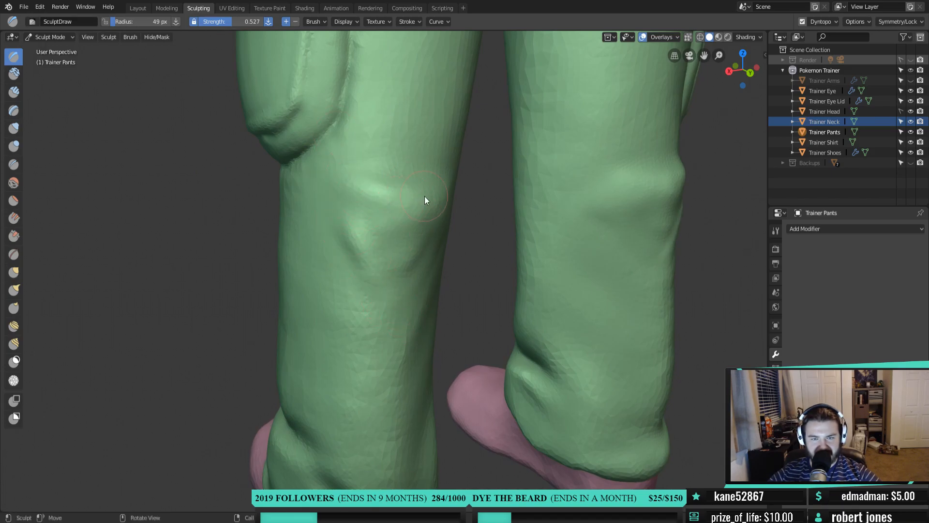
{"action": "middle_click_drag", "start_coordinate": [410, 204], "coordinate": [445, 197]}
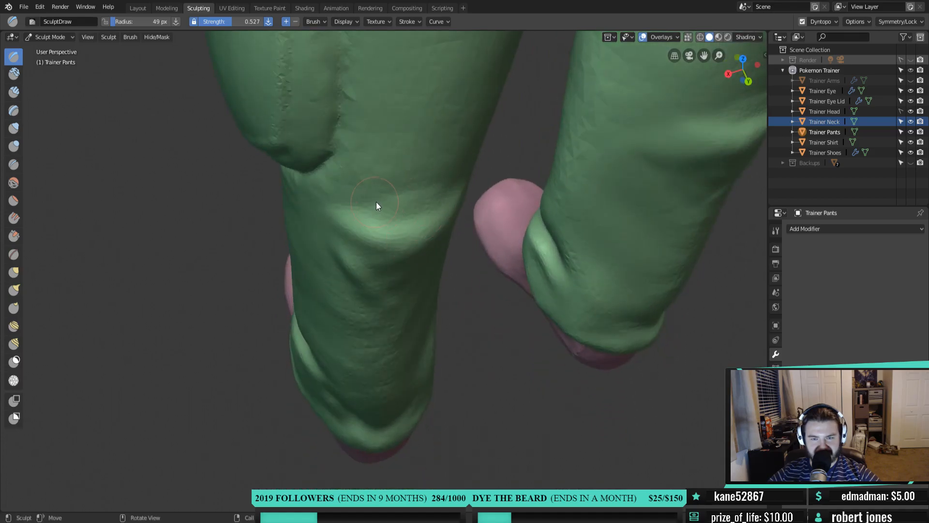
Carve a recess just above the raised fold at the back of the leg and smooth its surroundings
{"action": "mouse_move", "coordinate": [388, 202]}
{"action": "left_mouse_down", "text": "ctrl"}
{"action": "mouse_move", "coordinate": [450, 183]}
{"action": "mouse_move", "coordinate": [361, 207]}
{"action": "left_mouse_up", "text": "ctrl"}
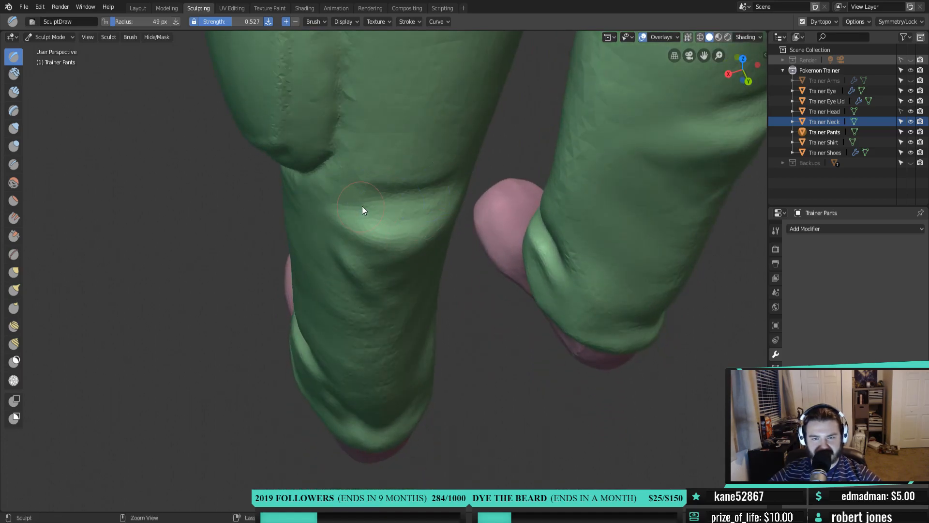
{"action": "mouse_move", "coordinate": [449, 186]}
{"action": "left_mouse_down", "text": "ctrl"}
{"action": "mouse_move", "coordinate": [396, 188]}
{"action": "mouse_move", "coordinate": [359, 205]}
{"action": "left_mouse_up", "text": "ctrl"}
{"action": "mouse_move", "coordinate": [432, 186]}
{"action": "left_mouse_down", "text": "shift"}
{"action": "mouse_move", "coordinate": [457, 178]}
{"action": "mouse_move", "coordinate": [314, 225]}
{"action": "left_mouse_up", "text": "shift"}
{"action": "mouse_move", "coordinate": [382, 254]}
{"action": "left_mouse_down", "text": "shift"}
{"action": "mouse_move", "coordinate": [425, 273]}
{"action": "mouse_move", "coordinate": [458, 209]}
{"action": "left_mouse_up", "text": "shift"}
Raise diagonal folds across the front of the thighs from the inner leg outward and smooth them
{"action": "mouse_move", "coordinate": [457, 209]}
{"action": "middle_mouse_down"}
{"action": "mouse_move", "coordinate": [581, 263]}
{"action": "mouse_move", "coordinate": [506, 212]}
{"action": "mouse_move", "coordinate": [414, 203]}
{"action": "mouse_move", "coordinate": [489, 172]}
{"action": "mouse_move", "coordinate": [562, 229]}
{"action": "mouse_move", "coordinate": [456, 241]}
{"action": "mouse_move", "coordinate": [558, 249]}
{"action": "mouse_move", "coordinate": [344, 235]}
{"action": "mouse_move", "coordinate": [491, 247]}
{"action": "middle_mouse_up"}
{"action": "scroll", "coordinate": [387, 214], "scroll_direction": "up", "scroll_amount": 1}
{"action": "middle_click_drag", "start_coordinate": [377, 211], "coordinate": [399, 309], "text": "shift"}
{"action": "scroll", "coordinate": [435, 305], "scroll_direction": "up", "scroll_amount": 3}
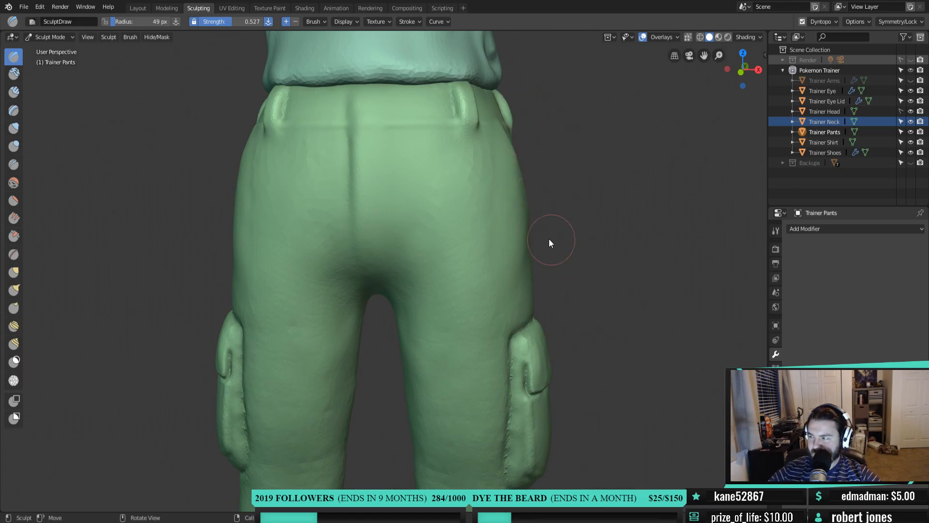
{"action": "left_click_drag", "start_coordinate": [462, 315], "coordinate": [420, 331]}
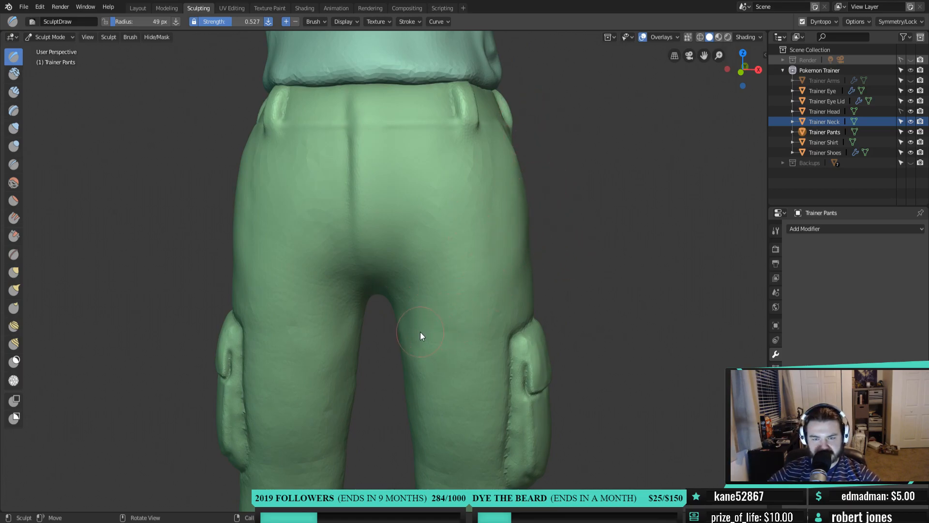
{"action": "middle_click_drag", "start_coordinate": [410, 370], "coordinate": [473, 281]}
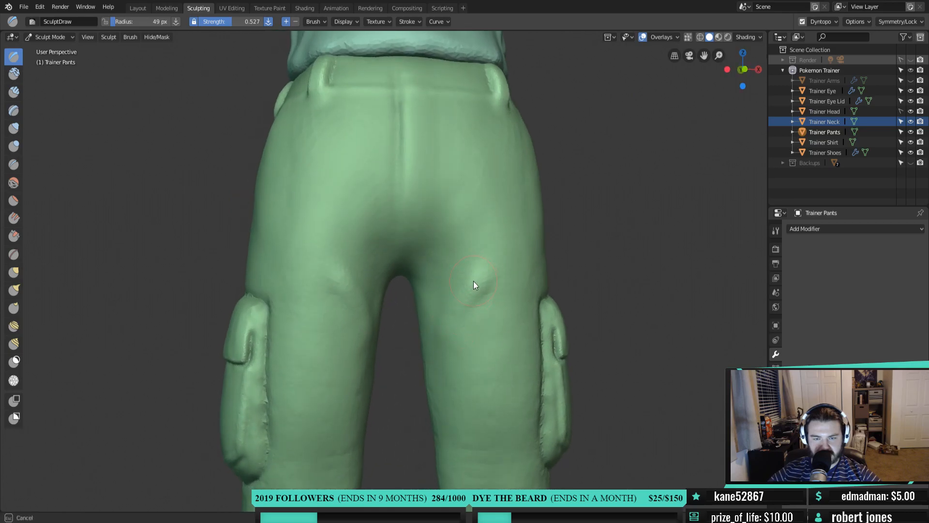
{"action": "mouse_move", "coordinate": [470, 370]}
{"action": "left_mouse_down"}
{"action": "mouse_move", "coordinate": [435, 421]}
{"action": "mouse_move", "coordinate": [469, 387]}
{"action": "mouse_move", "coordinate": [437, 409]}
{"action": "left_mouse_up"}
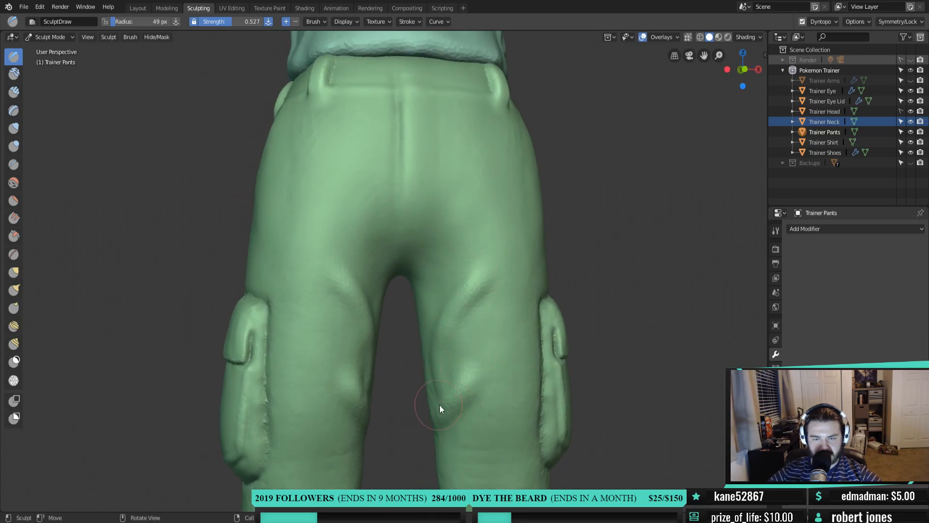
{"action": "mouse_move", "coordinate": [473, 306]}
{"action": "left_mouse_down", "text": "shift"}
{"action": "mouse_move", "coordinate": [438, 381]}
{"action": "mouse_move", "coordinate": [427, 434]}
{"action": "mouse_move", "coordinate": [434, 417]}
{"action": "left_mouse_up", "text": "shift"}
Reduce the SculptDraw brush to 28 px and draw slanted folds across the front of the knees
{"action": "scroll", "coordinate": [472, 348], "scroll_direction": "down", "scroll_amount": 5}
{"action": "mouse_move", "coordinate": [472, 347]}
{"action": "middle_mouse_down"}
{"action": "mouse_move", "coordinate": [370, 367]}
{"action": "mouse_move", "coordinate": [458, 363]}
{"action": "mouse_move", "coordinate": [439, 227]}
{"action": "middle_mouse_up"}
{"action": "scroll", "coordinate": [457, 363], "scroll_direction": "up", "scroll_amount": 4}
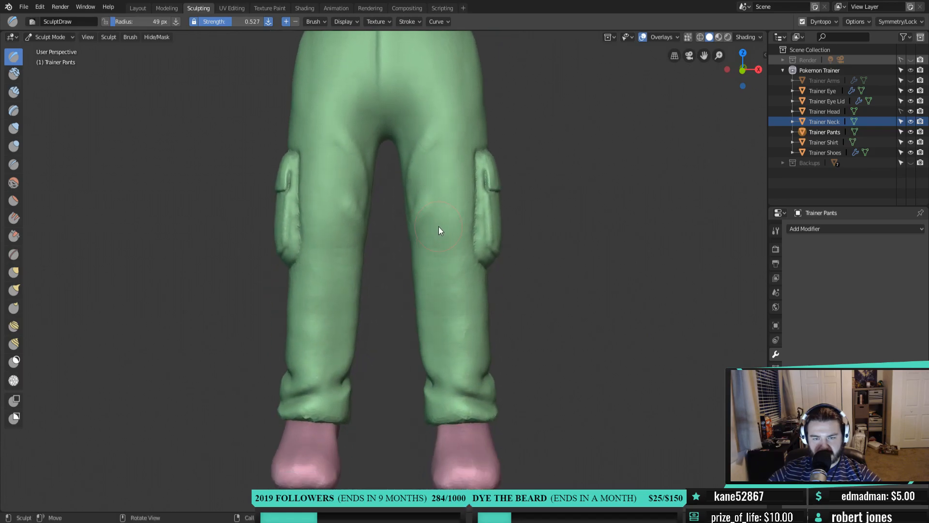
{"action": "scroll", "coordinate": [425, 263], "scroll_direction": "up", "scroll_amount": 1}
{"action": "scroll", "coordinate": [421, 302], "scroll_direction": "up", "scroll_amount": 3}
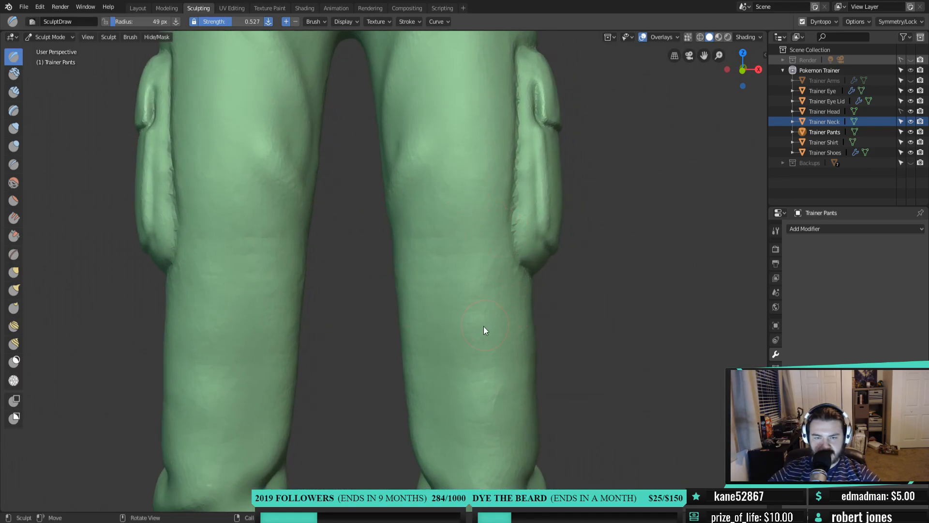
{"action": "middle_click_drag", "start_coordinate": [440, 302], "coordinate": [499, 290]}
{"action": "key", "text": "f"}
{"action": "left_click", "coordinate": [492, 295]}
{"action": "left_click_drag", "start_coordinate": [510, 294], "coordinate": [466, 329]}
{"action": "middle_click_drag", "start_coordinate": [465, 326], "coordinate": [468, 281]}
{"action": "left_click_drag", "start_coordinate": [441, 274], "coordinate": [509, 347]}
Build up a vertical fold running down the front of the shin below the knee folds
{"action": "left_click_drag", "start_coordinate": [439, 294], "coordinate": [437, 360]}
{"action": "left_click_drag", "start_coordinate": [440, 310], "coordinate": [435, 380]}
{"action": "left_click_drag", "start_coordinate": [454, 330], "coordinate": [453, 390]}
{"action": "left_click_drag", "start_coordinate": [453, 317], "coordinate": [447, 332]}
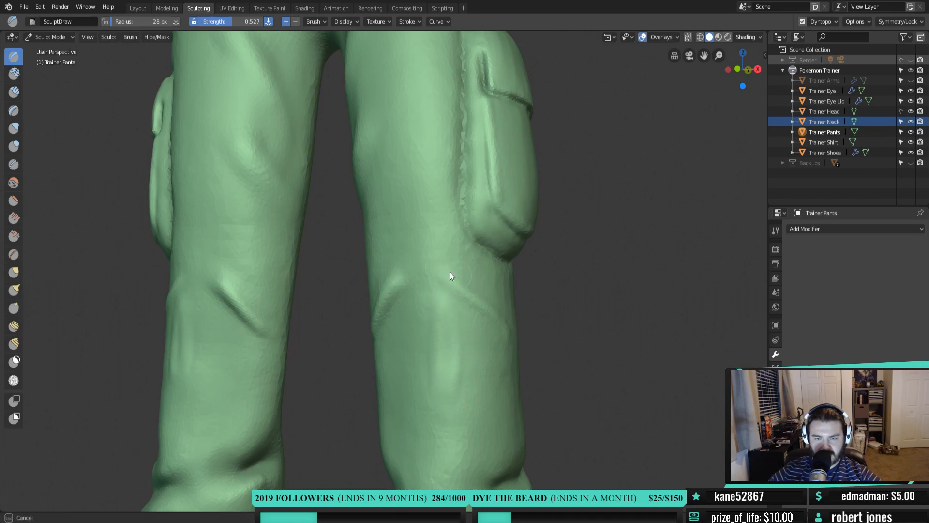
{"action": "middle_click_drag", "start_coordinate": [380, 326], "coordinate": [447, 312]}
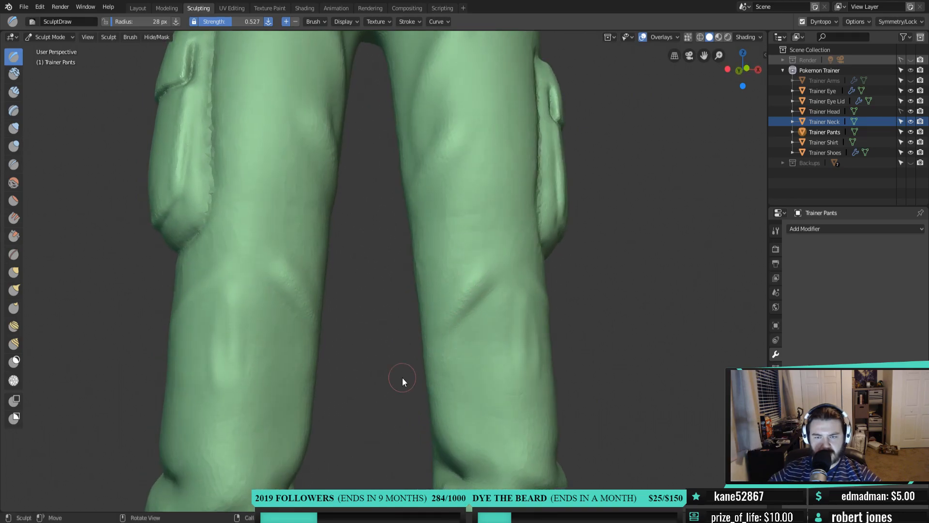
Smooth the new knee and shin folds to soften them into the pant legs
{"action": "scroll", "coordinate": [537, 326], "scroll_direction": "down", "scroll_amount": 5}
{"action": "middle_click_drag", "start_coordinate": [537, 325], "coordinate": [458, 354]}
{"action": "scroll", "coordinate": [498, 334], "scroll_direction": "down", "scroll_amount": 3}
{"action": "scroll", "coordinate": [434, 340], "scroll_direction": "up", "scroll_amount": 6}
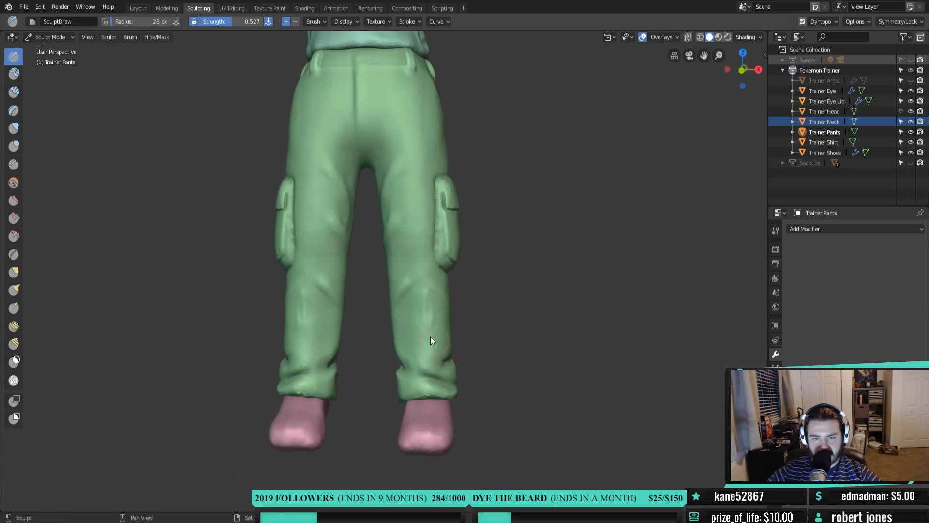
{"action": "mouse_move", "coordinate": [409, 271]}
{"action": "left_mouse_down", "text": "shift"}
{"action": "mouse_move", "coordinate": [405, 289]}
{"action": "mouse_move", "coordinate": [436, 309]}
{"action": "mouse_move", "coordinate": [443, 330]}
{"action": "left_mouse_up", "text": "shift"}
{"action": "left_click_drag", "start_coordinate": [471, 290], "coordinate": [444, 278], "text": "shift"}
Extend the folds around the knee with a SculptDraw stroke and swell them with the Inflate brush
{"action": "mouse_move", "coordinate": [471, 311]}
{"action": "middle_mouse_down"}
{"action": "mouse_move", "coordinate": [539, 317]}
{"action": "mouse_move", "coordinate": [467, 269]}
{"action": "middle_mouse_up"}
{"action": "left_click_drag", "start_coordinate": [467, 265], "coordinate": [429, 304]}
{"action": "key", "text": "i"}
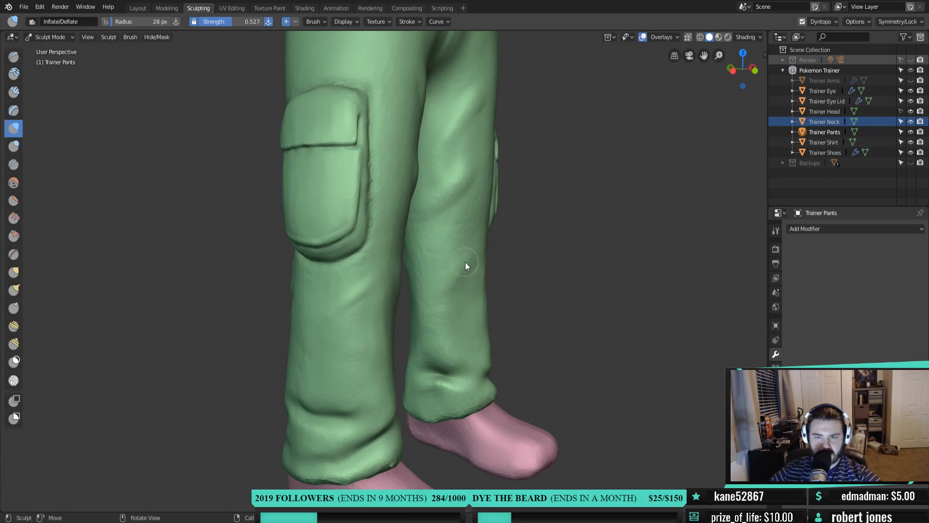
{"action": "middle_click_drag", "start_coordinate": [465, 262], "coordinate": [436, 237]}
{"action": "mouse_move", "coordinate": [454, 245]}
{"action": "left_mouse_down"}
{"action": "mouse_move", "coordinate": [446, 218]}
{"action": "mouse_move", "coordinate": [440, 233]}
{"action": "mouse_move", "coordinate": [469, 267]}
{"action": "mouse_move", "coordinate": [439, 268]}
{"action": "mouse_move", "coordinate": [446, 236]}
{"action": "mouse_move", "coordinate": [435, 227]}
{"action": "mouse_move", "coordinate": [435, 238]}
{"action": "left_mouse_up"}
{"action": "mouse_move", "coordinate": [452, 205]}
{"action": "left_mouse_down"}
{"action": "mouse_move", "coordinate": [460, 231]}
{"action": "mouse_move", "coordinate": [425, 284]}
{"action": "mouse_move", "coordinate": [473, 276]}
{"action": "mouse_move", "coordinate": [424, 285]}
{"action": "left_mouse_up"}
{"action": "mouse_move", "coordinate": [487, 311]}
{"action": "middle_mouse_down"}
{"action": "mouse_move", "coordinate": [404, 295]}
{"action": "mouse_move", "coordinate": [390, 321]}
{"action": "mouse_move", "coordinate": [441, 337]}
{"action": "mouse_move", "coordinate": [437, 277]}
{"action": "mouse_move", "coordinate": [427, 320]}
{"action": "mouse_move", "coordinate": [440, 279]}
{"action": "middle_mouse_up"}
{"action": "mouse_move", "coordinate": [440, 279]}
{"action": "left_mouse_down"}
{"action": "mouse_move", "coordinate": [410, 219]}
{"action": "mouse_move", "coordinate": [434, 240]}
{"action": "left_mouse_up"}
{"action": "mouse_move", "coordinate": [434, 240]}
{"action": "middle_mouse_down"}
{"action": "mouse_move", "coordinate": [431, 352]}
{"action": "mouse_move", "coordinate": [413, 263]}
{"action": "middle_mouse_up"}
Using the SculptDraw brush at 30 px, raise a long fold from the hip down the upper thigh and smooth it
{"action": "key", "text": "x"}
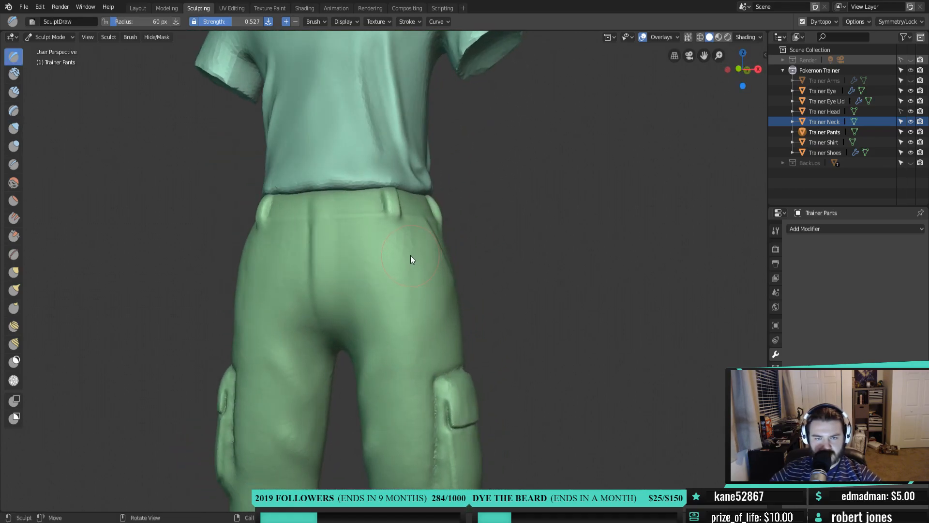
{"action": "scroll", "coordinate": [403, 236], "scroll_direction": "up", "scroll_amount": 4}
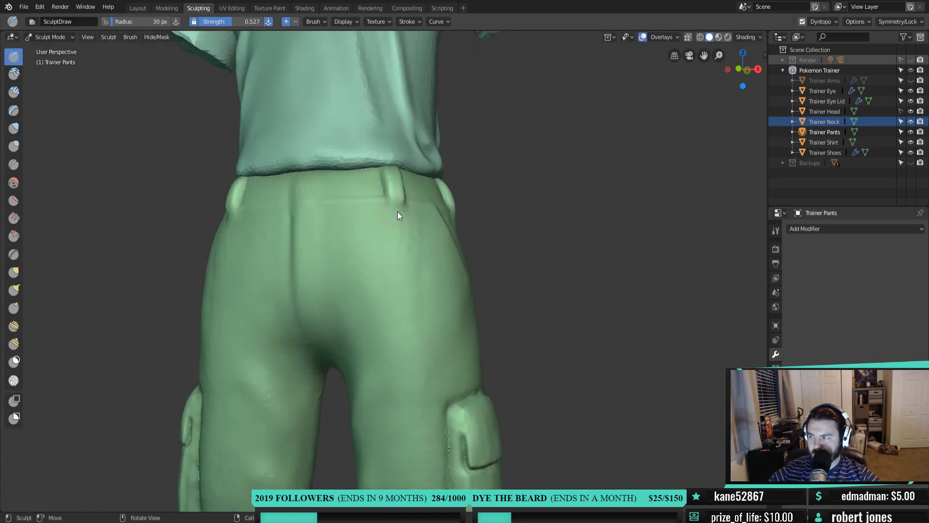
{"action": "middle_click_drag", "start_coordinate": [414, 277], "coordinate": [411, 235]}
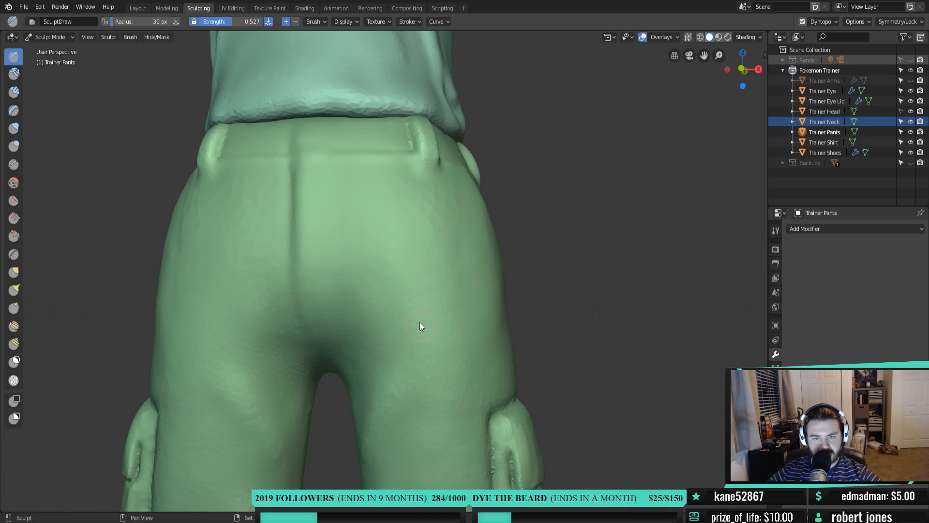
{"action": "middle_click_drag", "start_coordinate": [411, 235], "coordinate": [419, 254]}
{"action": "left_click_drag", "start_coordinate": [448, 194], "coordinate": [410, 331]}
{"action": "mouse_move", "coordinate": [419, 295]}
{"action": "left_mouse_down", "text": "shift"}
{"action": "mouse_move", "coordinate": [415, 332]}
{"action": "mouse_move", "coordinate": [397, 334]}
{"action": "left_mouse_up", "text": "shift"}
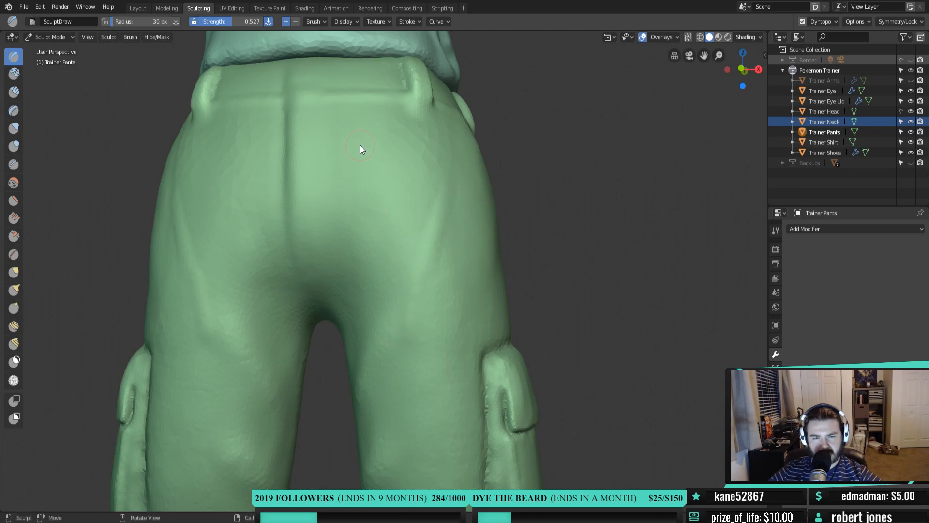
Draw faint horizontal folds across the front of the hips below the waistband and soften them
{"action": "mouse_move", "coordinate": [352, 154]}
{"action": "left_mouse_down"}
{"action": "mouse_move", "coordinate": [434, 169]}
{"action": "mouse_move", "coordinate": [350, 143]}
{"action": "mouse_move", "coordinate": [437, 172]}
{"action": "mouse_move", "coordinate": [416, 186]}
{"action": "left_mouse_up"}
{"action": "mouse_move", "coordinate": [347, 213]}
{"action": "left_mouse_down"}
{"action": "mouse_move", "coordinate": [373, 226]}
{"action": "mouse_move", "coordinate": [411, 225]}
{"action": "mouse_move", "coordinate": [351, 211]}
{"action": "left_mouse_up"}
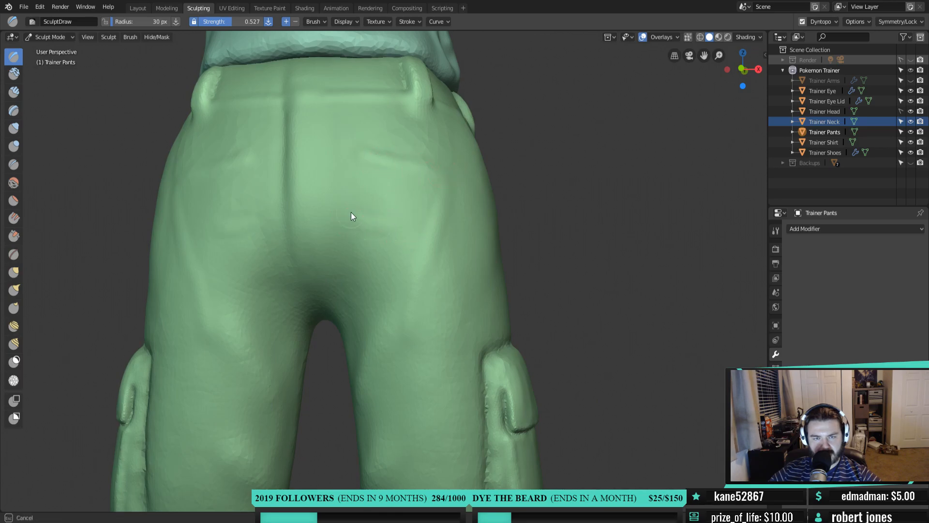
{"action": "left_click_drag", "start_coordinate": [405, 157], "coordinate": [396, 156], "text": "shift"}
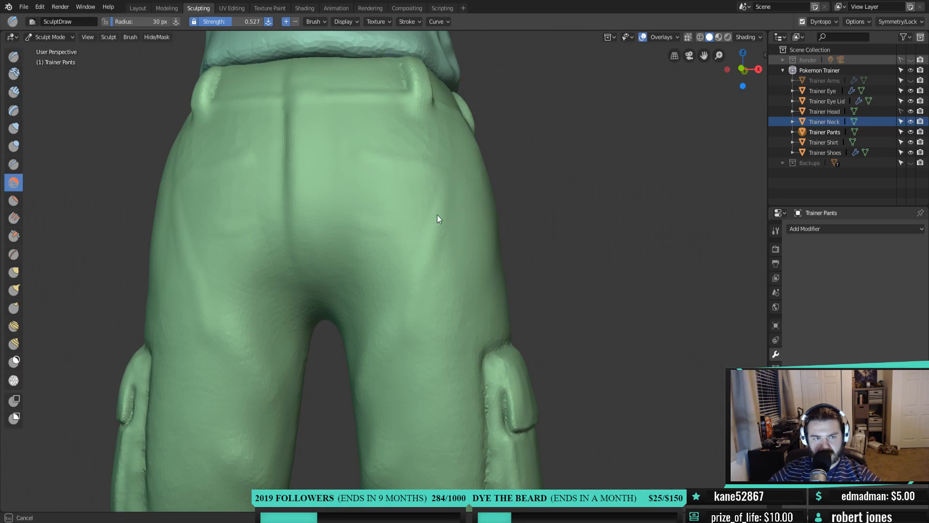
Add further fold strokes below the front belt loop and down the upper thigh beside the crotch
{"action": "scroll", "coordinate": [454, 253], "scroll_direction": "down", "scroll_amount": 4}
{"action": "mouse_move", "coordinate": [561, 279]}
{"action": "middle_mouse_down"}
{"action": "mouse_move", "coordinate": [488, 309]}
{"action": "mouse_move", "coordinate": [345, 324]}
{"action": "mouse_move", "coordinate": [426, 319]}
{"action": "mouse_move", "coordinate": [459, 331]}
{"action": "mouse_move", "coordinate": [405, 322]}
{"action": "middle_mouse_up"}
{"action": "scroll", "coordinate": [488, 309], "scroll_direction": "down", "scroll_amount": 3}
{"action": "scroll", "coordinate": [405, 322], "scroll_direction": "up", "scroll_amount": 3}
{"action": "scroll", "coordinate": [405, 322], "scroll_direction": "up", "scroll_amount": 4}
{"action": "left_click_drag", "start_coordinate": [364, 200], "coordinate": [382, 212]}
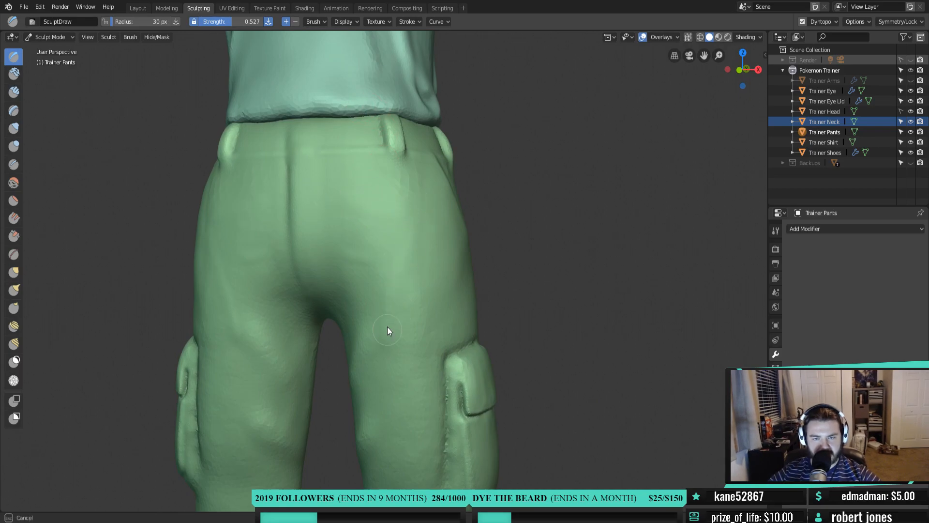
{"action": "left_click_drag", "start_coordinate": [387, 295], "coordinate": [388, 353]}
Unhide the Trainer Arms and view the complete character from several sides
{"action": "scroll", "coordinate": [475, 334], "scroll_direction": "down", "scroll_amount": 5}
{"action": "mouse_move", "coordinate": [475, 334]}
{"action": "middle_mouse_down"}
{"action": "mouse_move", "coordinate": [425, 356]}
{"action": "mouse_move", "coordinate": [585, 371]}
{"action": "mouse_move", "coordinate": [276, 348]}
{"action": "mouse_move", "coordinate": [518, 333]}
{"action": "mouse_move", "coordinate": [601, 292]}
{"action": "mouse_move", "coordinate": [560, 322]}
{"action": "mouse_move", "coordinate": [444, 365]}
{"action": "mouse_move", "coordinate": [504, 375]}
{"action": "mouse_move", "coordinate": [494, 396]}
{"action": "mouse_move", "coordinate": [476, 361]}
{"action": "middle_mouse_up"}
{"action": "scroll", "coordinate": [435, 356], "scroll_direction": "down", "scroll_amount": 3}
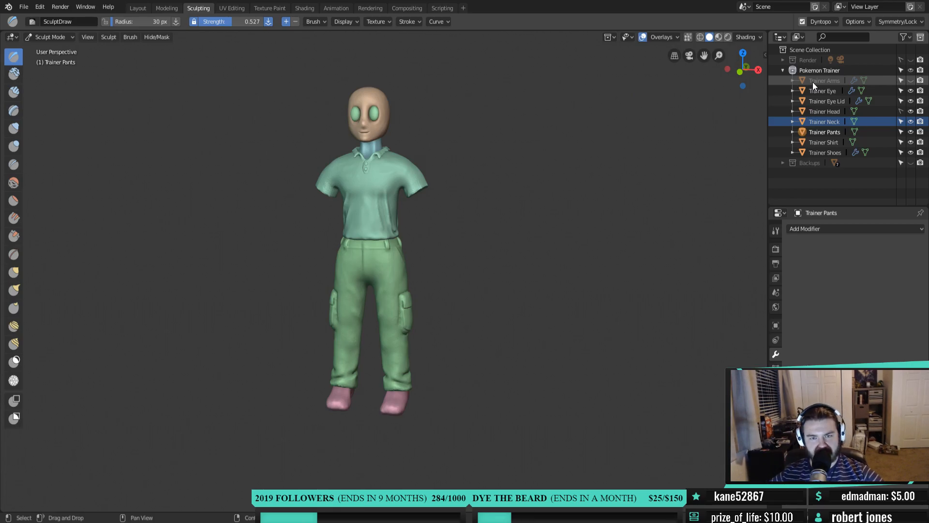
{"action": "left_click", "coordinate": [910, 80]}
{"action": "middle_click_drag", "start_coordinate": [484, 258], "coordinate": [220, 247]}
{"action": "middle_click_drag", "start_coordinate": [436, 270], "coordinate": [566, 320]}
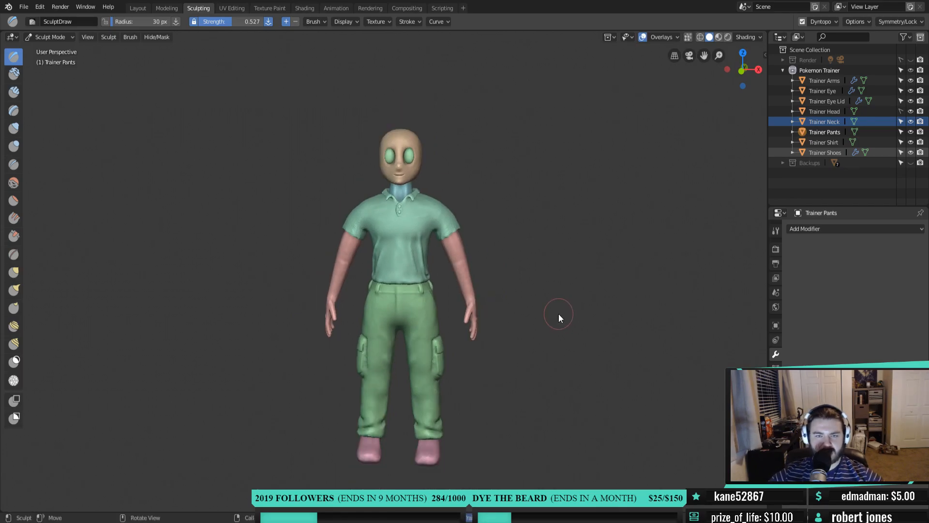
In the Layout workspace, move the eye and eyelid back into the head along Y to about -0.6124 m
{"action": "left_click", "coordinate": [144, 10]}
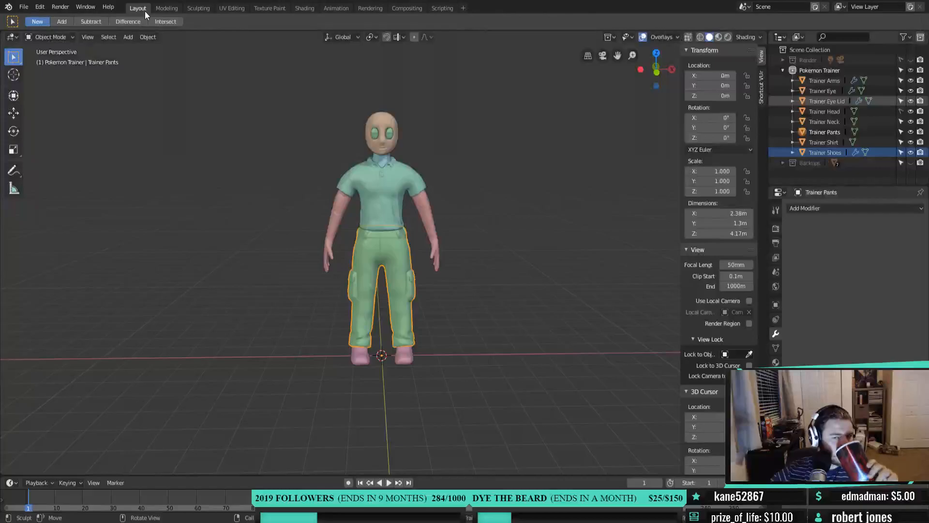
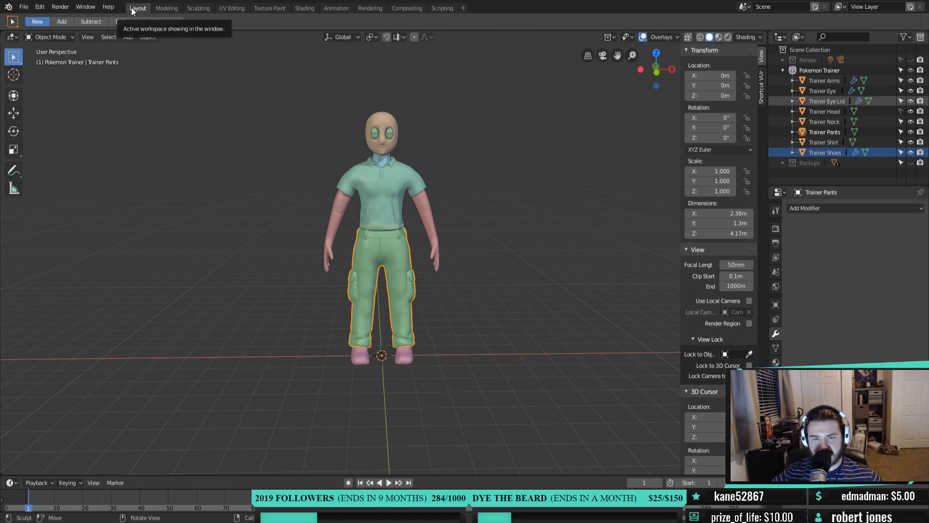
{"action": "middle_click_drag", "start_coordinate": [457, 157], "coordinate": [437, 161]}
{"action": "scroll", "coordinate": [436, 158], "scroll_direction": "up", "scroll_amount": 2}
{"action": "scroll", "coordinate": [448, 327], "scroll_direction": "up", "scroll_amount": 5}
{"action": "middle_click_drag", "start_coordinate": [457, 251], "coordinate": [364, 176]}
{"action": "left_click", "coordinate": [375, 172]}
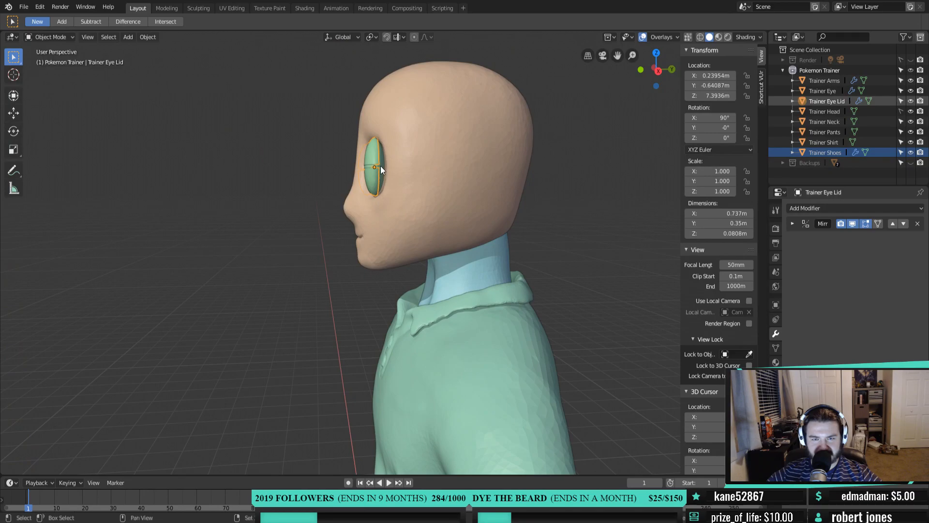
{"action": "key", "text": "g"}
{"action": "key", "text": "y"}
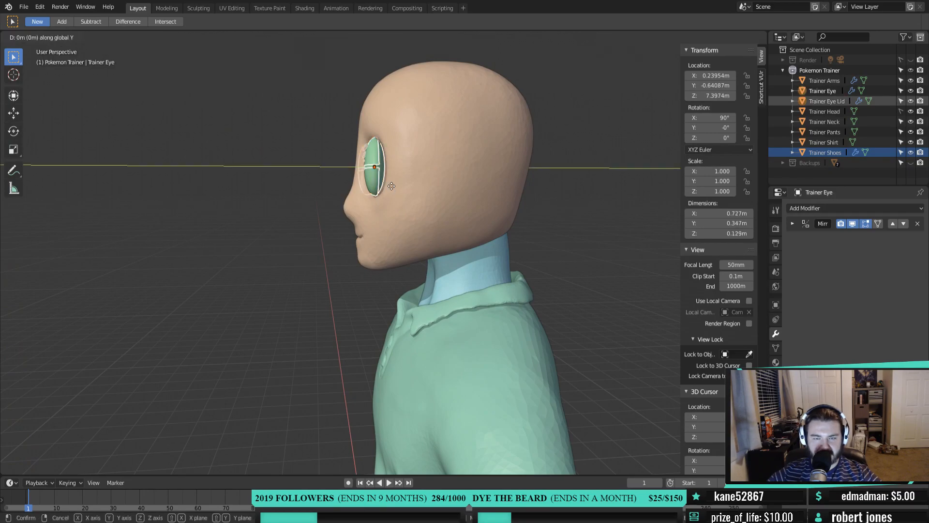
{"action": "left_click", "coordinate": [396, 187]}
Examine how the repositioned eyes and eyelids sit in the face from several angles
{"action": "middle_click_drag", "start_coordinate": [416, 198], "coordinate": [533, 215]}
{"action": "scroll", "coordinate": [370, 196], "scroll_direction": "up", "scroll_amount": 3}
{"action": "scroll", "coordinate": [534, 220], "scroll_direction": "down", "scroll_amount": 4}
{"action": "middle_click_drag", "start_coordinate": [572, 242], "coordinate": [458, 227]}
{"action": "scroll", "coordinate": [458, 228], "scroll_direction": "down", "scroll_amount": 2}
{"action": "left_click", "coordinate": [423, 187]}
{"action": "scroll", "coordinate": [457, 261], "scroll_direction": "down", "scroll_amount": 3}
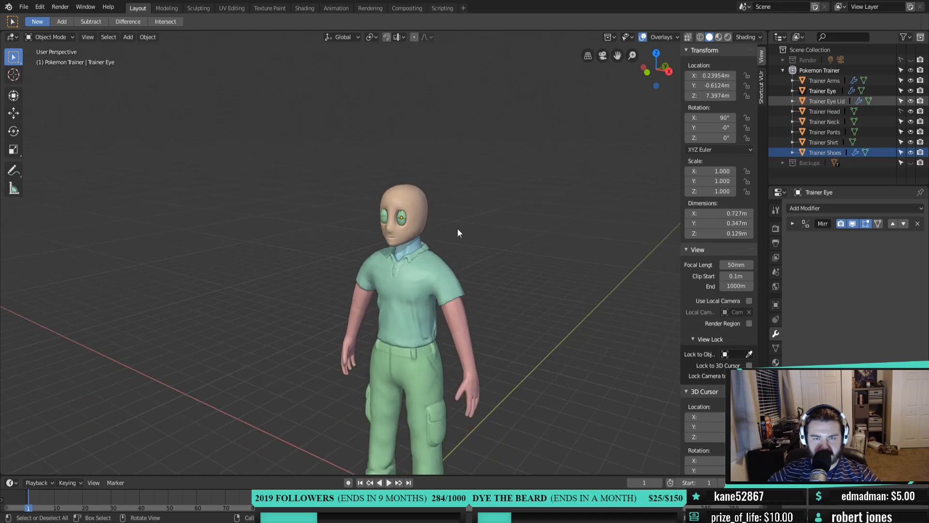
{"action": "left_click", "coordinate": [408, 211]}
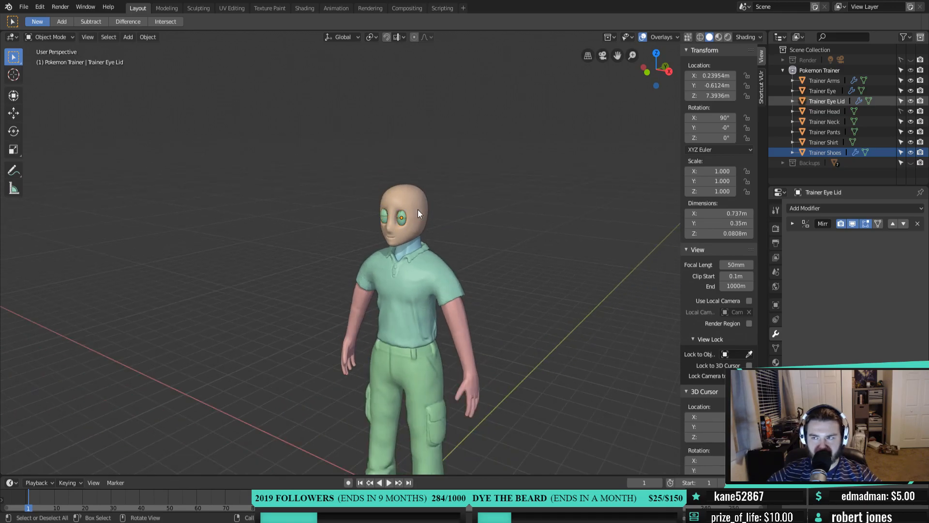
{"action": "middle_click_drag", "start_coordinate": [507, 255], "coordinate": [377, 238]}
Select the Trainer Head and examine the figure from the head down to the shoes and pant hems
{"action": "left_click", "coordinate": [405, 140]}
{"action": "scroll", "coordinate": [457, 202], "scroll_direction": "up", "scroll_amount": 4}
{"action": "scroll", "coordinate": [373, 293], "scroll_direction": "down", "scroll_amount": 3}
{"action": "scroll", "coordinate": [354, 206], "scroll_direction": "up", "scroll_amount": 3}
{"action": "middle_click_drag", "start_coordinate": [353, 202], "coordinate": [387, 317], "text": "shift"}
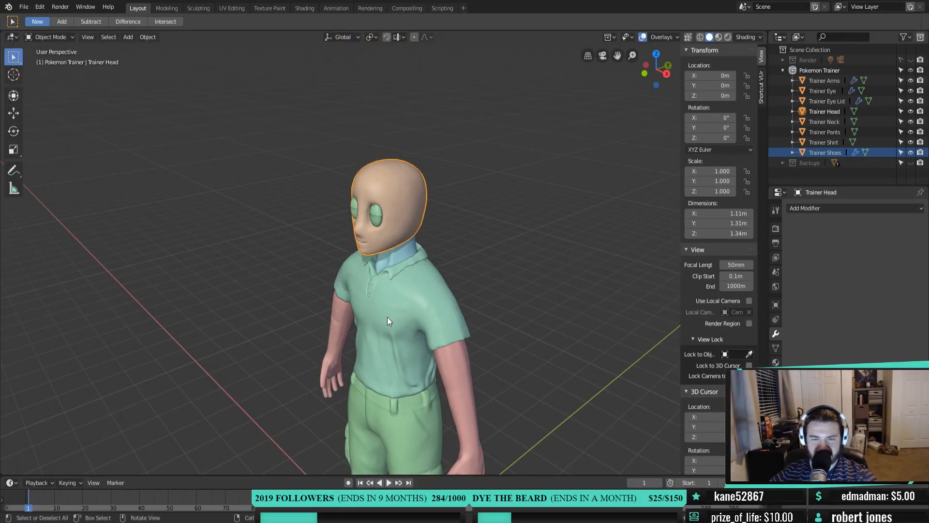
{"action": "scroll", "coordinate": [387, 318], "scroll_direction": "down", "scroll_amount": 2}
{"action": "middle_click_drag", "start_coordinate": [391, 317], "coordinate": [372, 158], "text": "shift"}
{"action": "middle_click_drag", "start_coordinate": [387, 339], "coordinate": [363, 319]}
{"action": "scroll", "coordinate": [364, 358], "scroll_direction": "up", "scroll_amount": 2}
{"action": "middle_click_drag", "start_coordinate": [364, 382], "coordinate": [378, 194], "text": "shift"}
{"action": "middle_click_drag", "start_coordinate": [430, 164], "coordinate": [392, 184]}
{"action": "scroll", "coordinate": [397, 241], "scroll_direction": "up", "scroll_amount": 1}
{"action": "scroll", "coordinate": [398, 246], "scroll_direction": "up", "scroll_amount": 2}
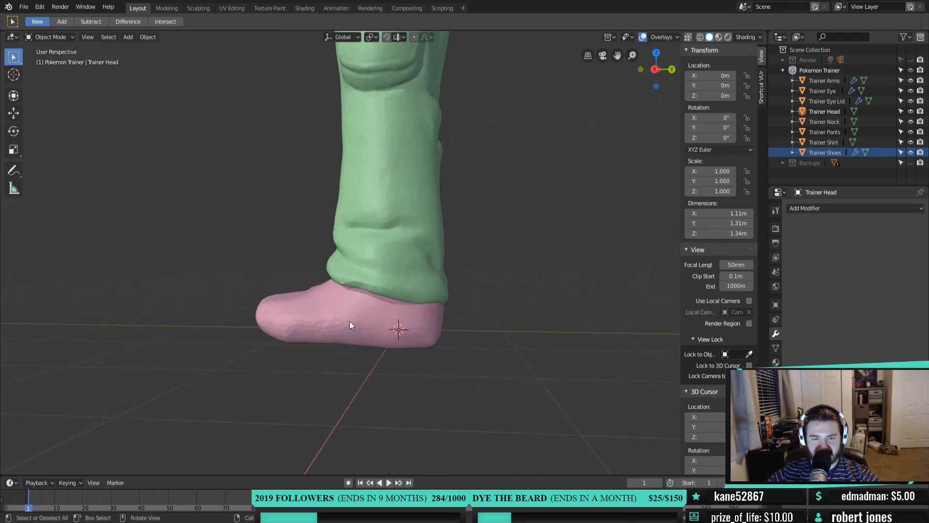
{"action": "middle_click_drag", "start_coordinate": [349, 321], "coordinate": [403, 317]}
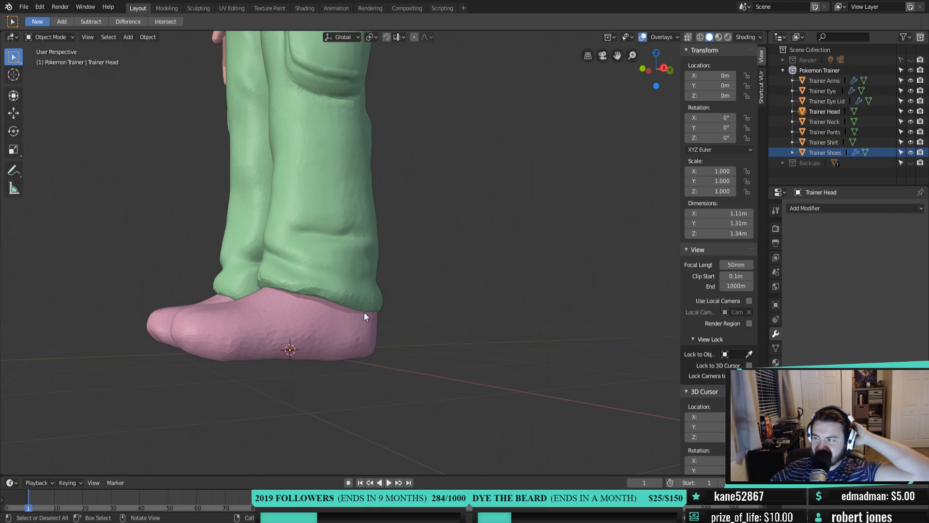
{"action": "middle_click_drag", "start_coordinate": [356, 310], "coordinate": [344, 270]}
{"action": "scroll", "coordinate": [345, 261], "scroll_direction": "down", "scroll_amount": 3}
Put the Trainer Head into Edit Mode, viewed from its side
{"action": "middle_click_drag", "start_coordinate": [348, 213], "coordinate": [460, 334], "text": "shift"}
{"action": "middle_click_drag", "start_coordinate": [436, 210], "coordinate": [452, 216]}
{"action": "middle_click_drag", "start_coordinate": [450, 153], "coordinate": [472, 261], "text": "shift"}
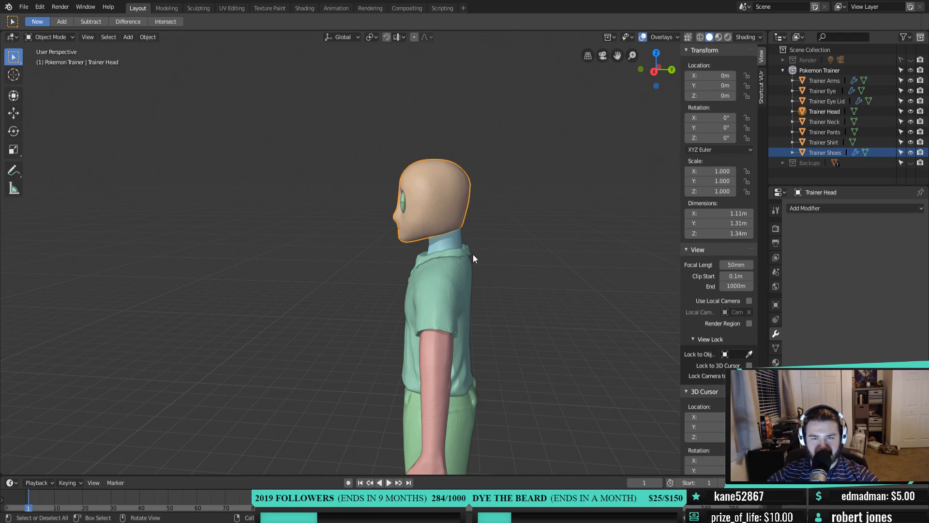
{"action": "mouse_move", "coordinate": [462, 193]}
{"action": "middle_mouse_down"}
{"action": "mouse_move", "coordinate": [495, 193]}
{"action": "mouse_move", "coordinate": [267, 181]}
{"action": "mouse_move", "coordinate": [417, 186]}
{"action": "mouse_move", "coordinate": [492, 207]}
{"action": "mouse_move", "coordinate": [468, 204]}
{"action": "middle_mouse_up"}
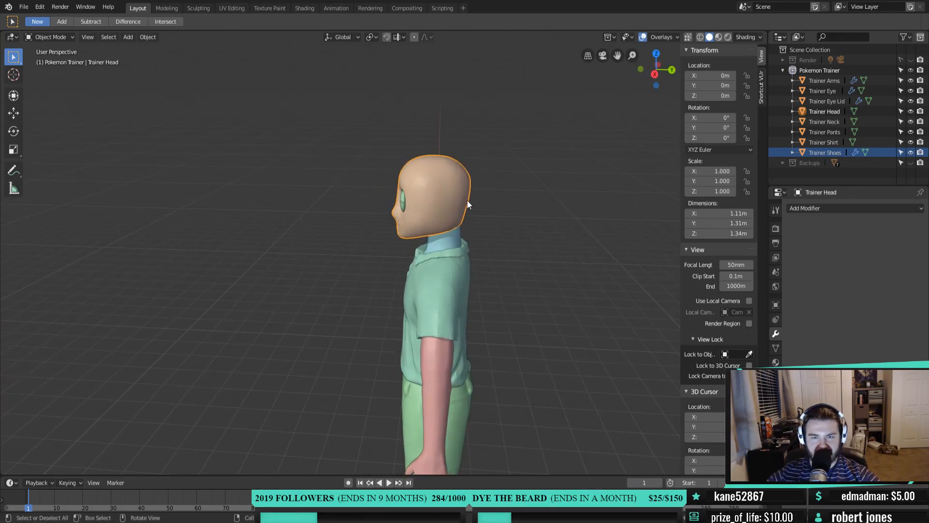
{"action": "mouse_move", "coordinate": [467, 203]}
{"action": "middle_mouse_down"}
{"action": "mouse_move", "coordinate": [473, 193]}
{"action": "mouse_move", "coordinate": [567, 200]}
{"action": "mouse_move", "coordinate": [490, 173]}
{"action": "mouse_move", "coordinate": [390, 178]}
{"action": "mouse_move", "coordinate": [474, 197]}
{"action": "middle_mouse_up"}
{"action": "key", "text": "Tab"}
{"action": "scroll", "coordinate": [450, 194], "scroll_direction": "up", "scroll_amount": 4}
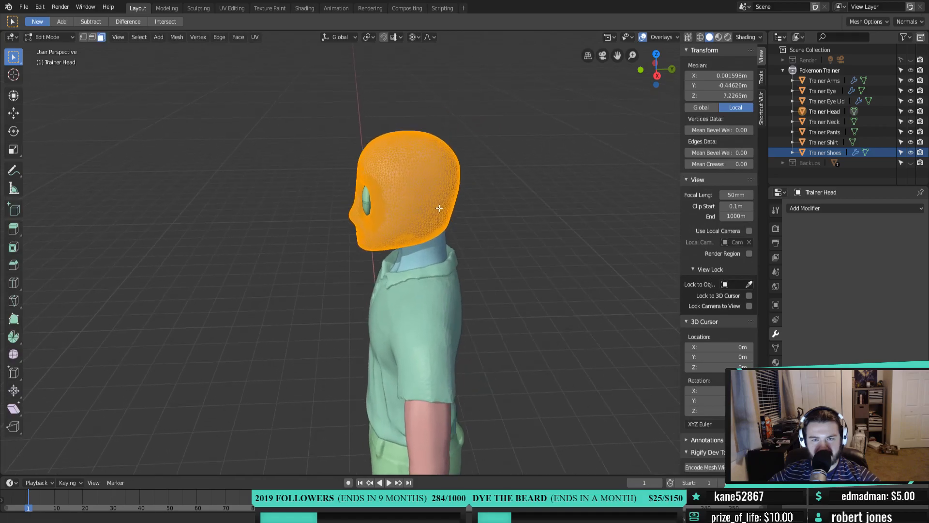
Inspect the Trainer Head's mesh density in vertex select mode and return to Object Mode
{"action": "left_click", "coordinate": [403, 177]}
{"action": "key", "text": "c"}
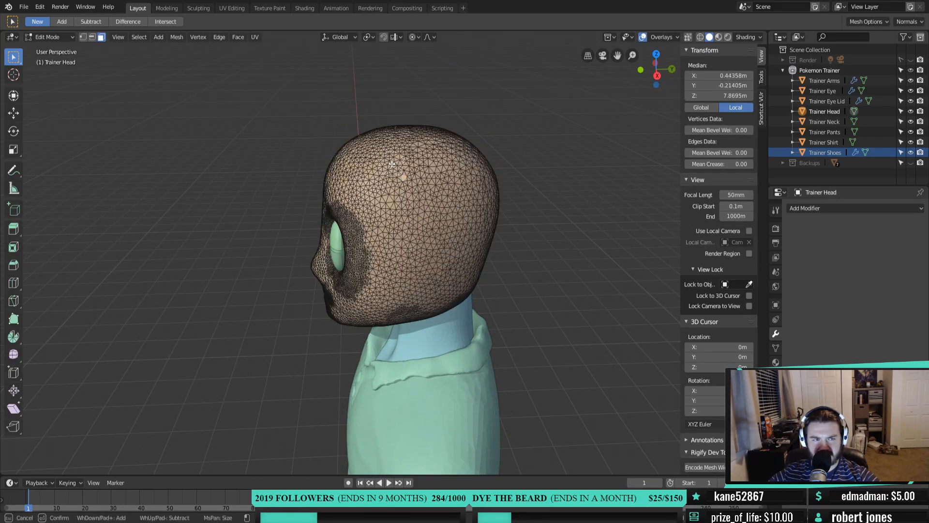
{"action": "key", "text": "Escape"}
{"action": "key", "text": "1"}
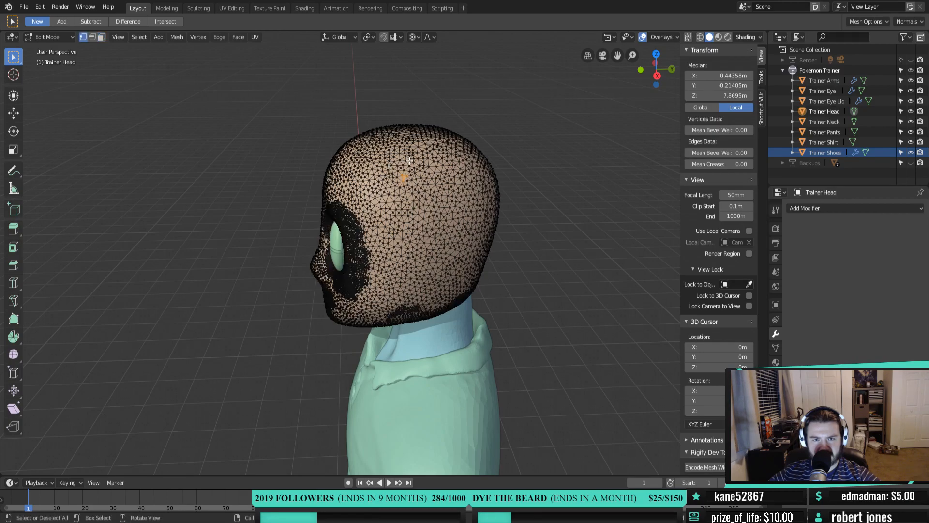
{"action": "middle_click_drag", "start_coordinate": [409, 160], "coordinate": [477, 158]}
{"action": "key", "text": "Tab"}
Select the Trainer Shoes and open them in the Sculpting workspace, framing one shoe closely from its side
{"action": "scroll", "coordinate": [474, 164], "scroll_direction": "down", "scroll_amount": 5}
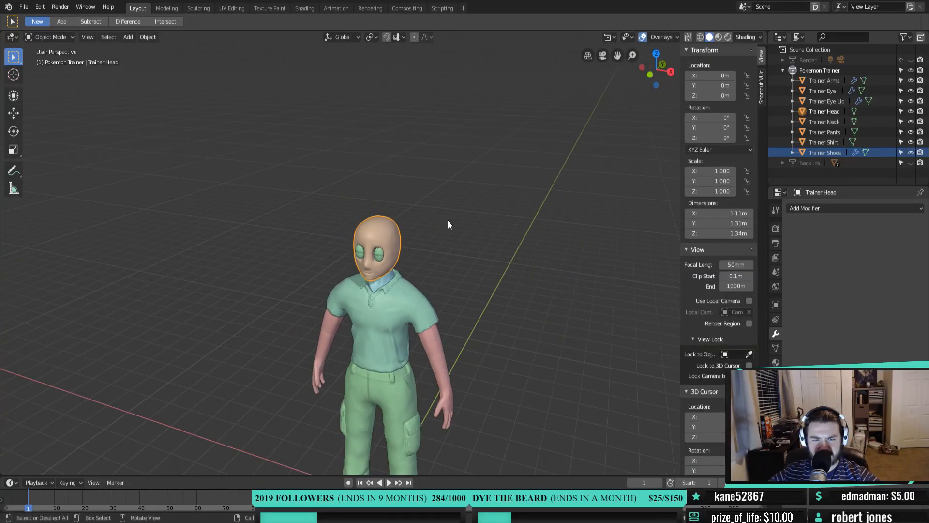
{"action": "scroll", "coordinate": [439, 289], "scroll_direction": "down", "scroll_amount": 3}
{"action": "middle_click_drag", "start_coordinate": [439, 290], "coordinate": [477, 263]}
{"action": "scroll", "coordinate": [464, 257], "scroll_direction": "up", "scroll_amount": 5}
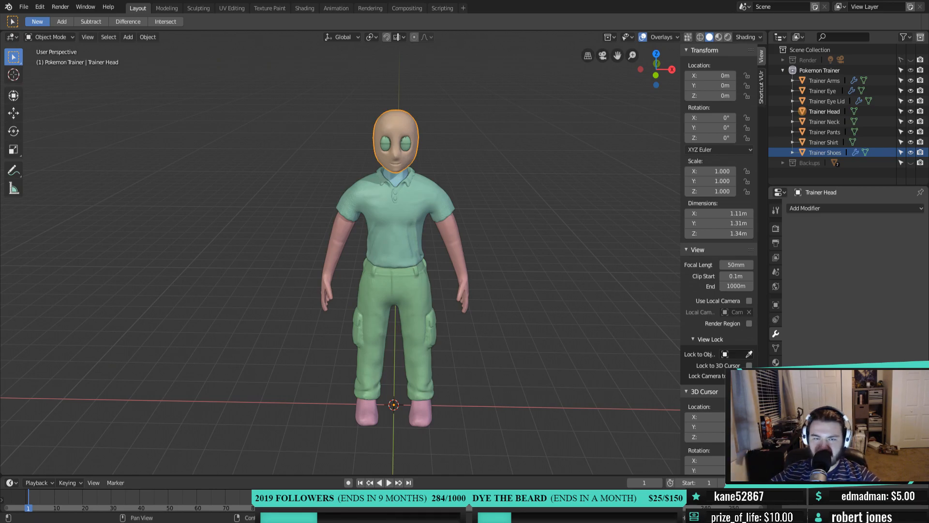
{"action": "middle_click_drag", "start_coordinate": [479, 233], "coordinate": [421, 241]}
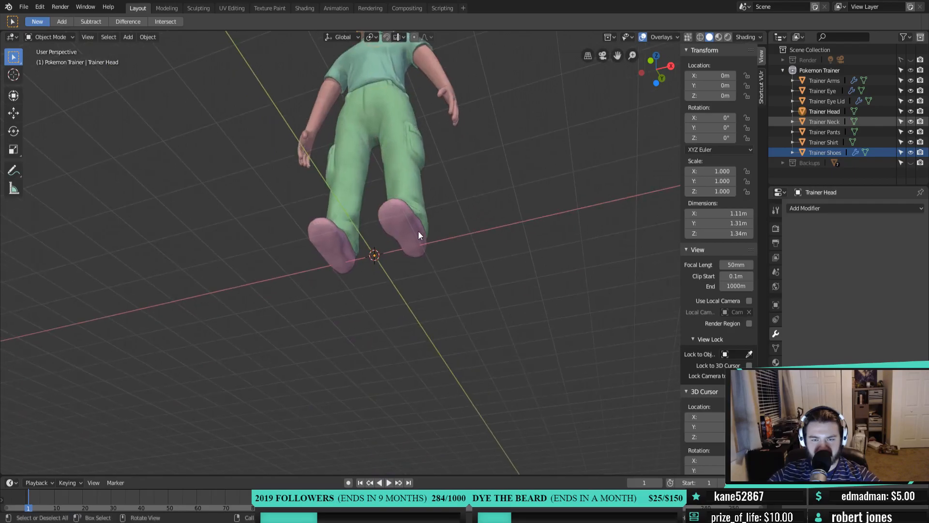
{"action": "left_click", "coordinate": [408, 224]}
{"action": "left_click", "coordinate": [199, 9]}
{"action": "scroll", "coordinate": [433, 249], "scroll_direction": "up", "scroll_amount": 8}
{"action": "middle_click_drag", "start_coordinate": [386, 353], "coordinate": [417, 324]}
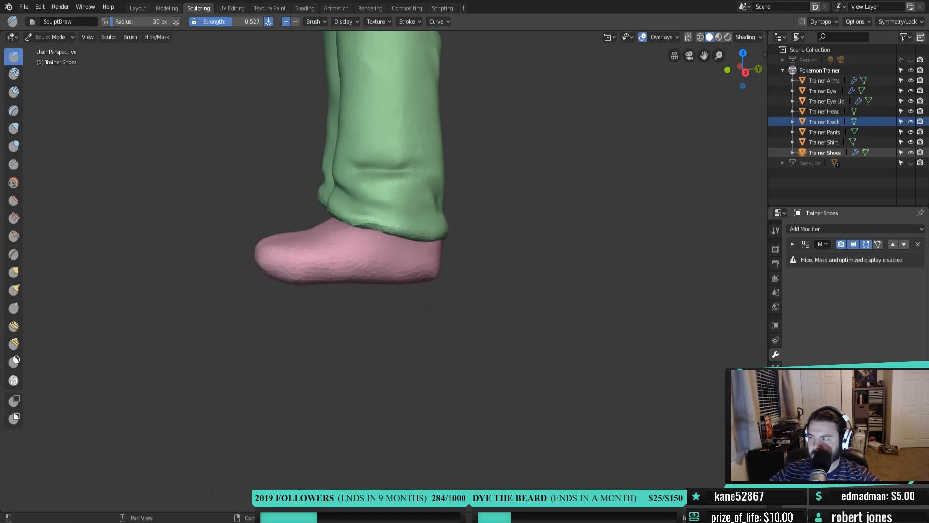
{"action": "scroll", "coordinate": [384, 277], "scroll_direction": "up", "scroll_amount": 4}
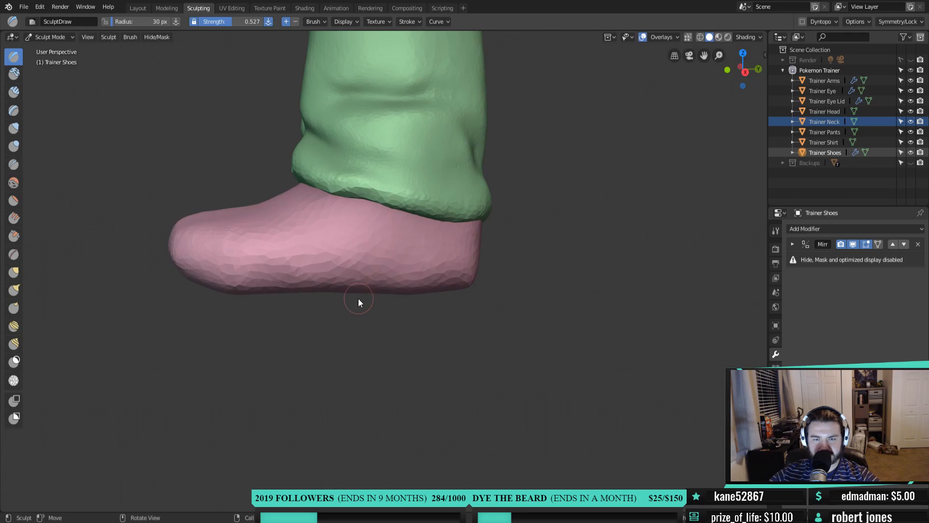
{"action": "middle_click_drag", "start_coordinate": [416, 323], "coordinate": [419, 337], "text": "shift"}
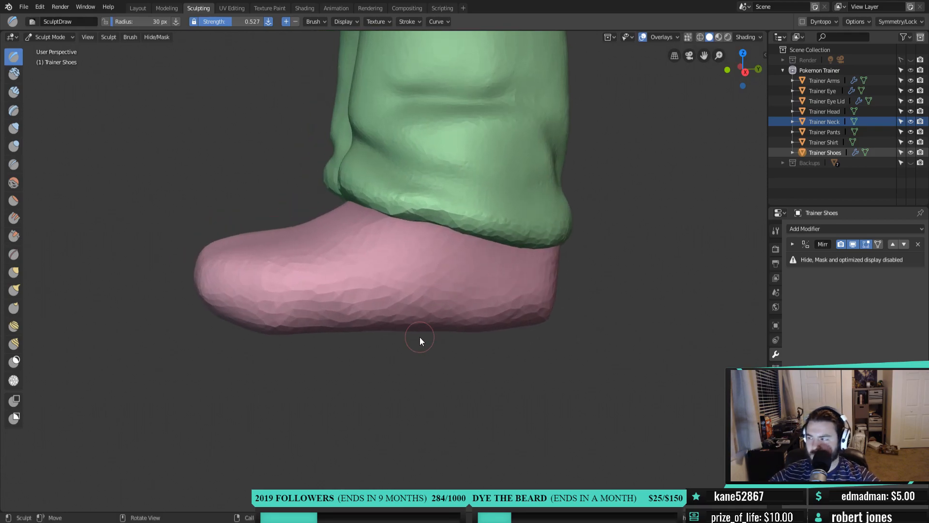
Set the SculptDraw brush's stroke method to Line
{"action": "left_click", "coordinate": [411, 21]}
{"action": "left_click", "coordinate": [423, 42]}
{"action": "left_click", "coordinate": [423, 78]}
{"action": "left_click", "coordinate": [429, 40]}
{"action": "left_click", "coordinate": [423, 108]}
In the right orthographic view, sculpt a short straight diagonal stroke down the shoe's toe
{"action": "middle_click_drag", "start_coordinate": [384, 278], "coordinate": [375, 261], "text": "shift"}
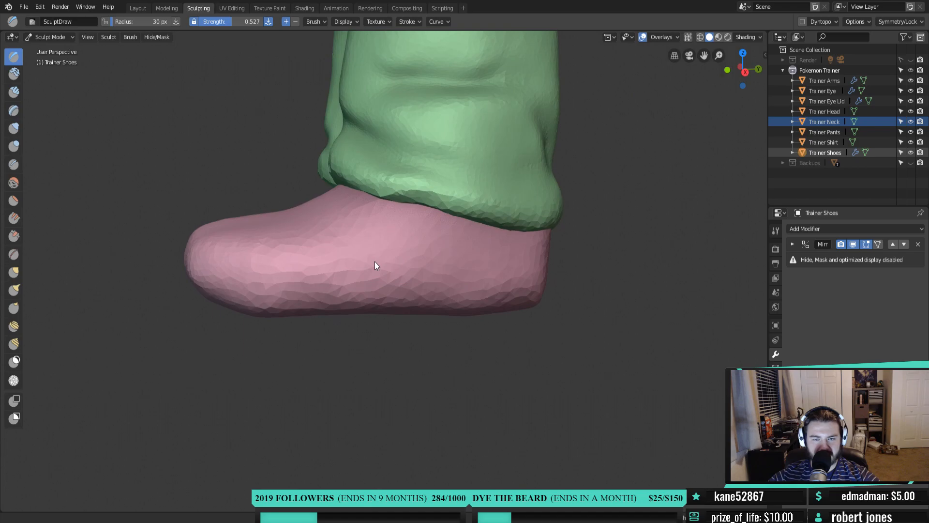
{"action": "scroll", "coordinate": [324, 275], "scroll_direction": "up", "scroll_amount": 2}
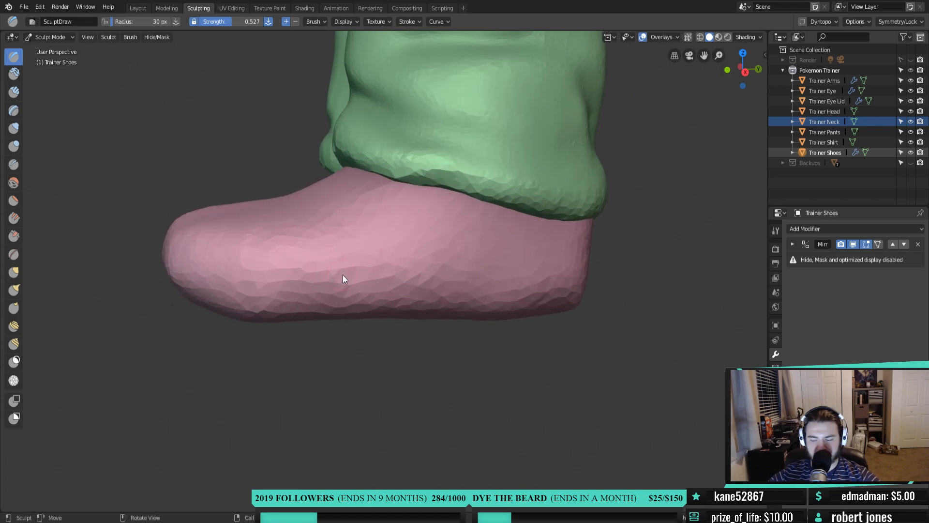
{"action": "key", "text": "KP_3"}
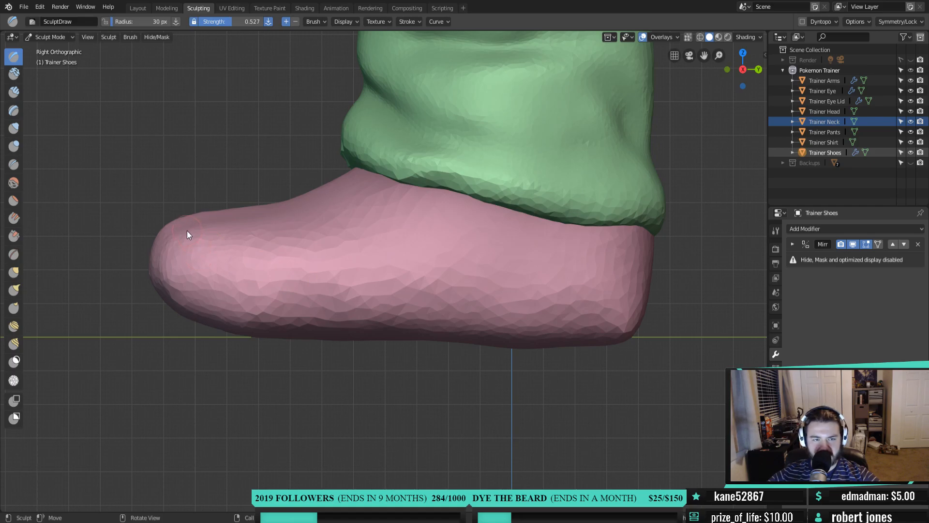
{"action": "left_click_drag", "start_coordinate": [178, 219], "coordinate": [204, 243]}
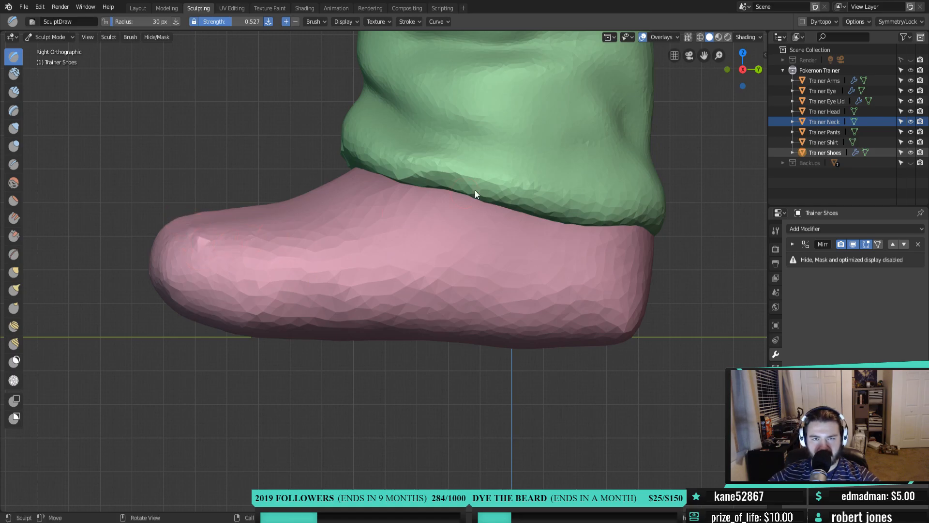
Enable Dyntopo for the Trainer Shoes and review the sculpting options
{"action": "left_click", "coordinate": [803, 22]}
{"action": "left_click", "coordinate": [786, 55]}
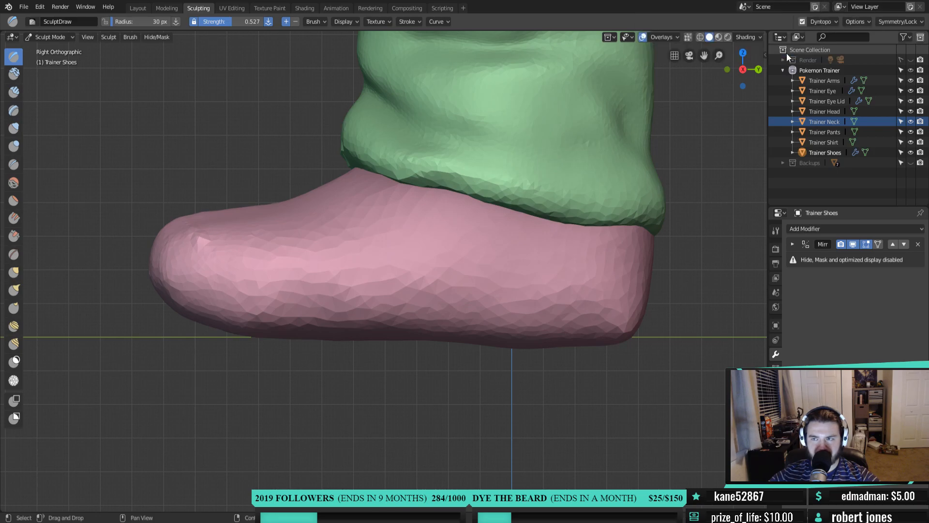
{"action": "left_click", "coordinate": [904, 23]}
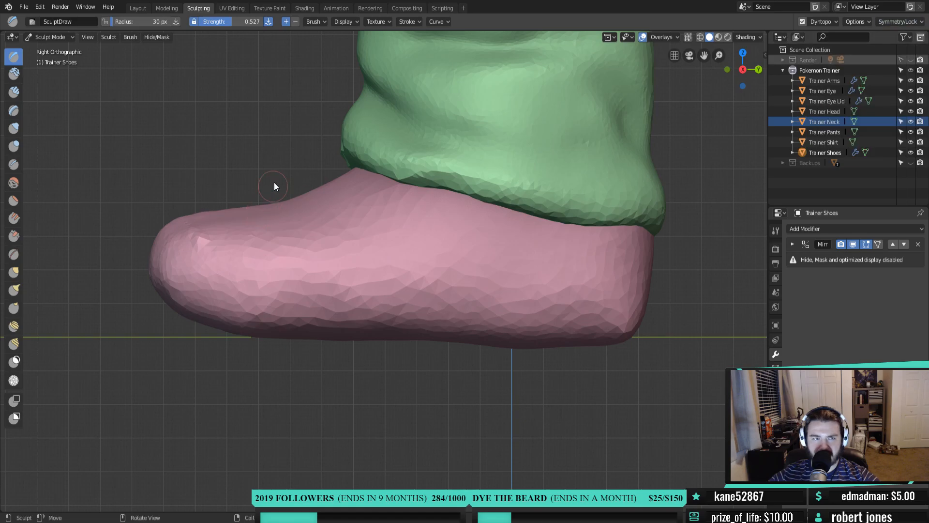
{"action": "left_click", "coordinate": [855, 22]}
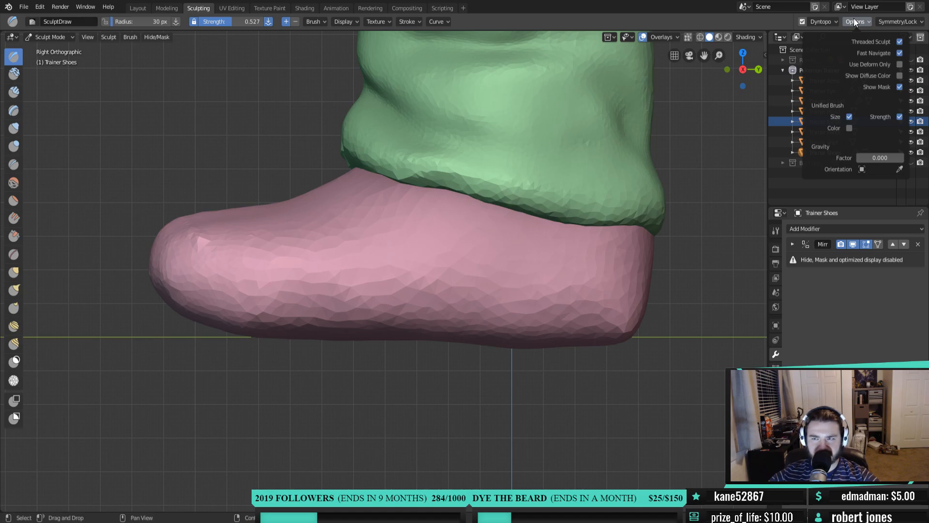
{"action": "left_click", "coordinate": [815, 22]}
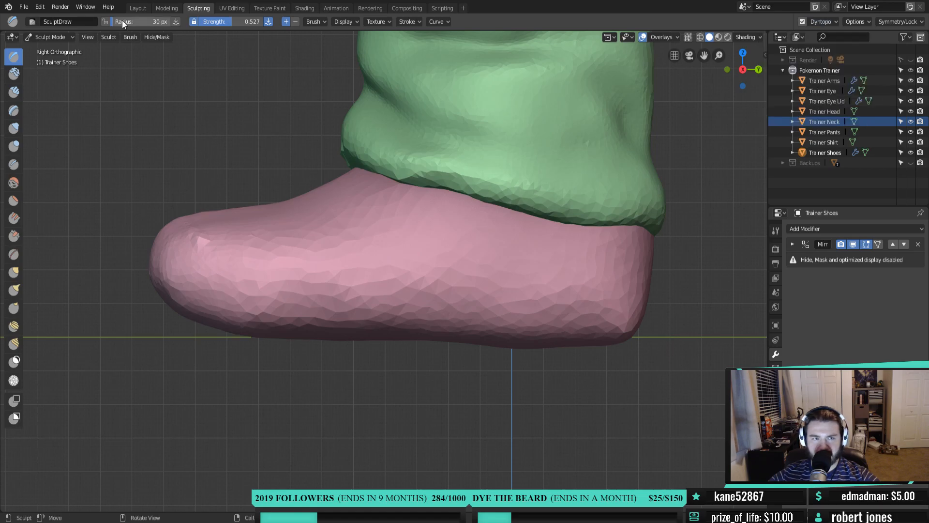
Review the available sculpt, brush, stroke method, masking, view and symmetry options
{"action": "left_click", "coordinate": [110, 37]}
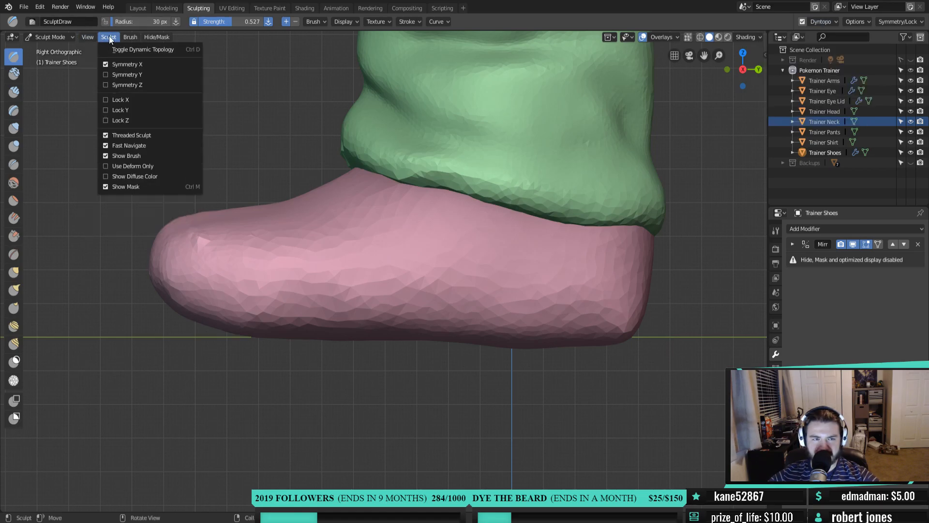
{"action": "mouse_move", "coordinate": [130, 36]}
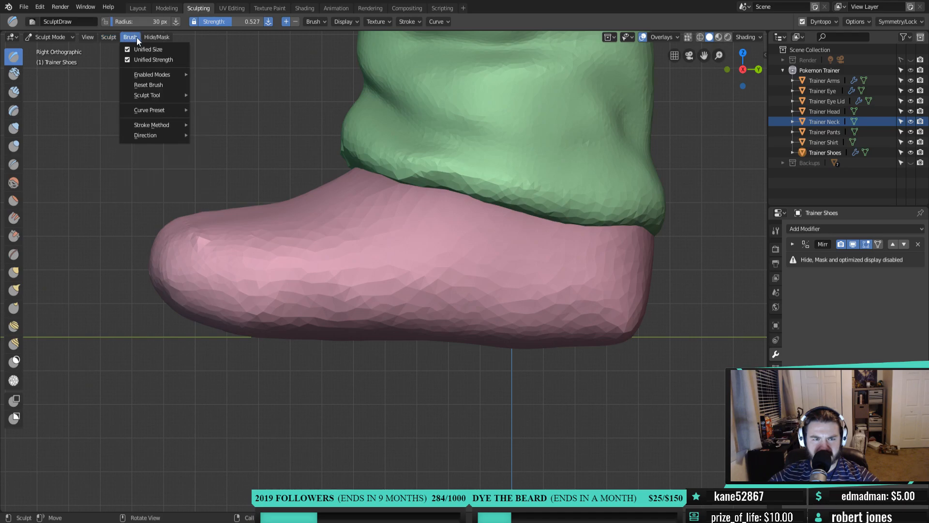
{"action": "mouse_move", "coordinate": [149, 74]}
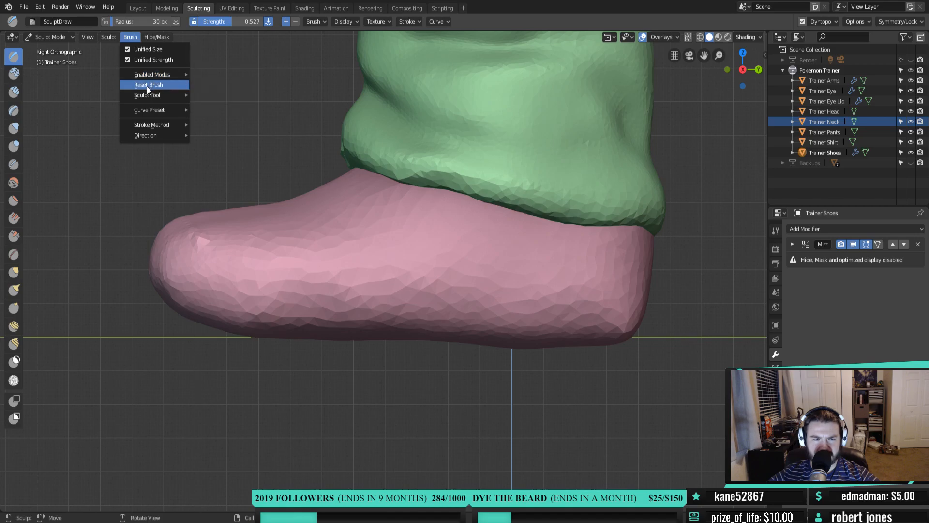
{"action": "mouse_move", "coordinate": [149, 126]}
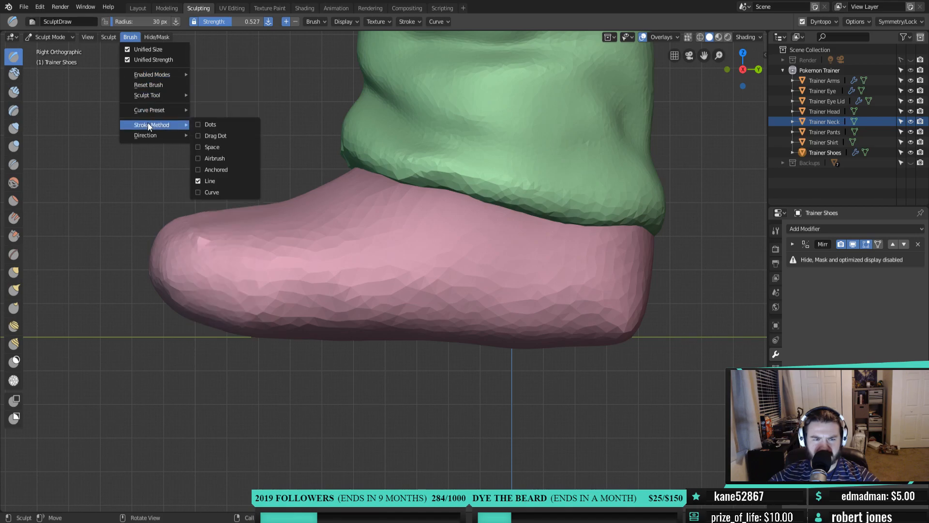
{"action": "mouse_move", "coordinate": [158, 35]}
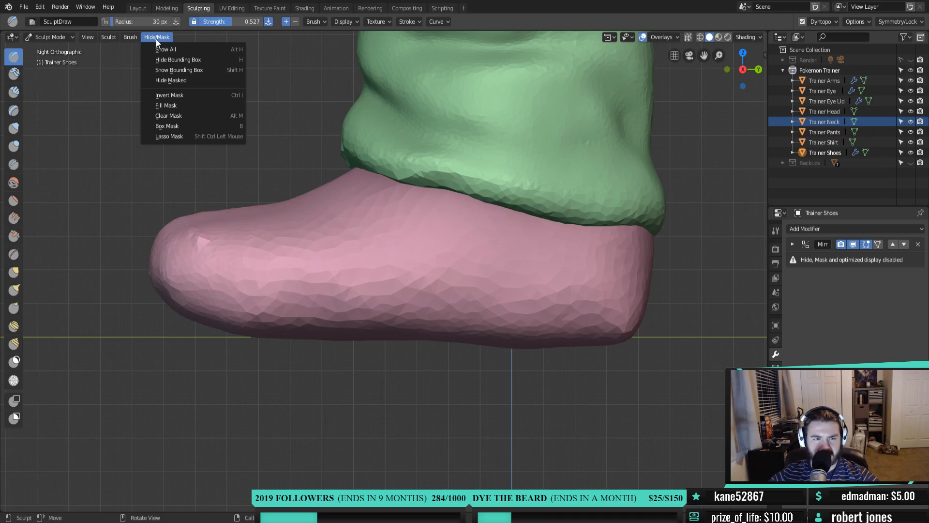
{"action": "mouse_move", "coordinate": [83, 38]}
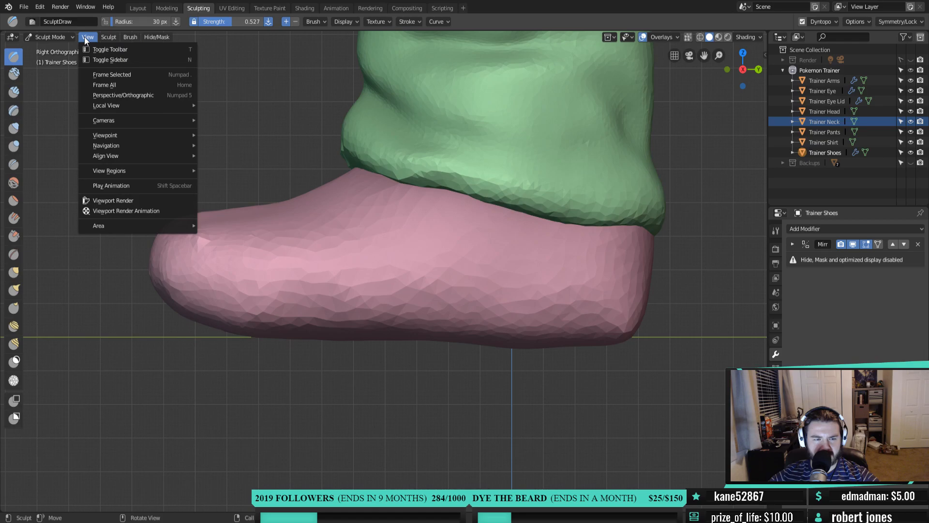
{"action": "left_click", "coordinate": [898, 22]}
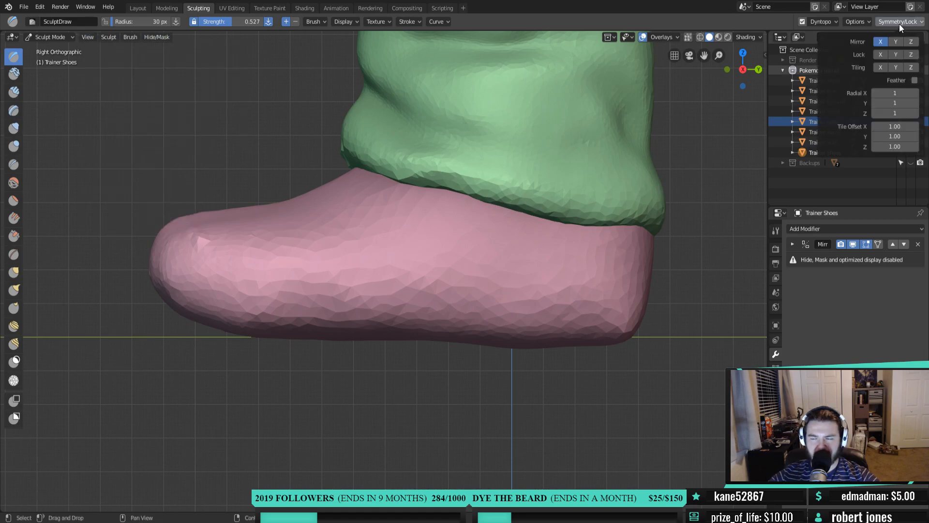
Check the shoes and pant legs from the front in the Layout workspace
{"action": "middle_click_drag", "start_coordinate": [485, 196], "coordinate": [589, 231]}
{"action": "scroll", "coordinate": [587, 232], "scroll_direction": "down", "scroll_amount": 3}
{"action": "middle_click_drag", "start_coordinate": [508, 236], "coordinate": [449, 211]}
{"action": "left_click", "coordinate": [137, 8]}
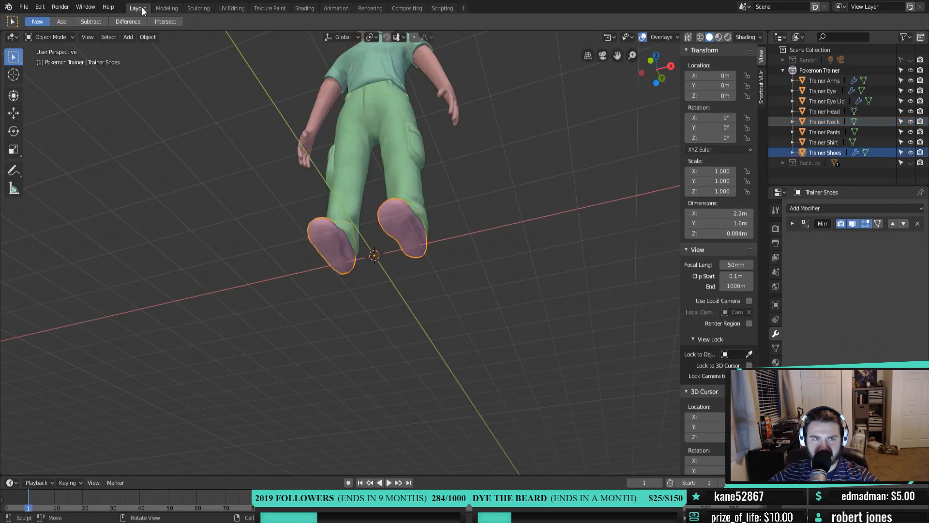
{"action": "middle_click_drag", "start_coordinate": [422, 200], "coordinate": [437, 239]}
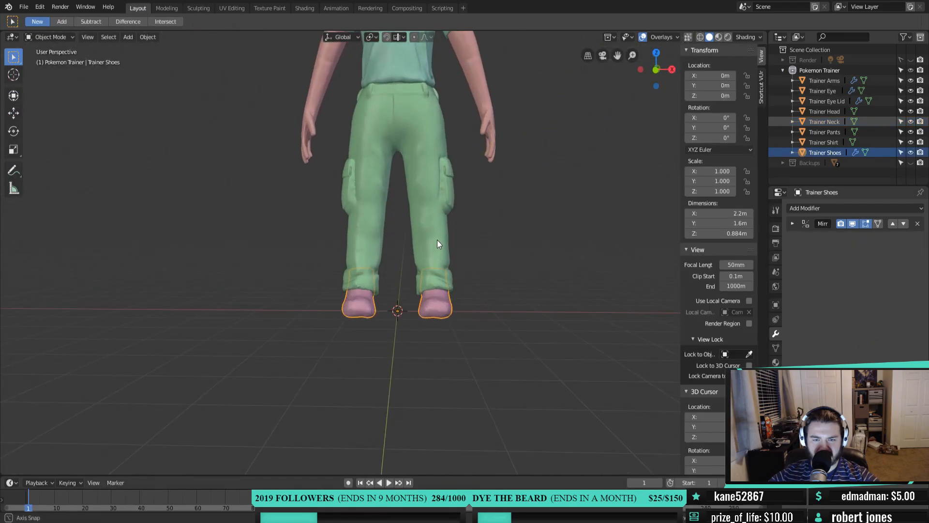
Return to the Sculpting workspace in right orthographic view and choose the Mask brush with its stroke method set to Line
{"action": "left_click", "coordinate": [199, 8]}
{"action": "middle_click_drag", "start_coordinate": [445, 237], "coordinate": [368, 282]}
{"action": "key", "text": "KP_3"}
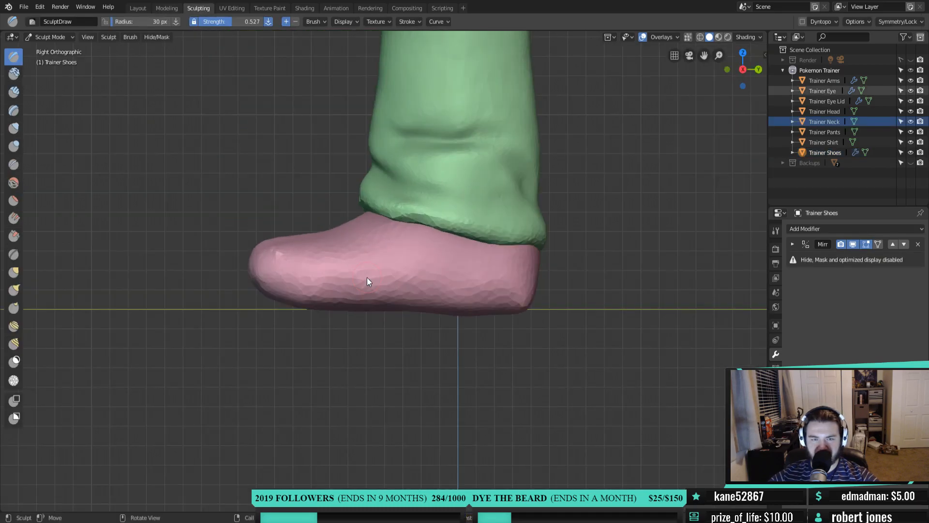
{"action": "scroll", "coordinate": [366, 277], "scroll_direction": "up", "scroll_amount": 4}
{"action": "scroll", "coordinate": [366, 277], "scroll_direction": "down", "scroll_amount": 2}
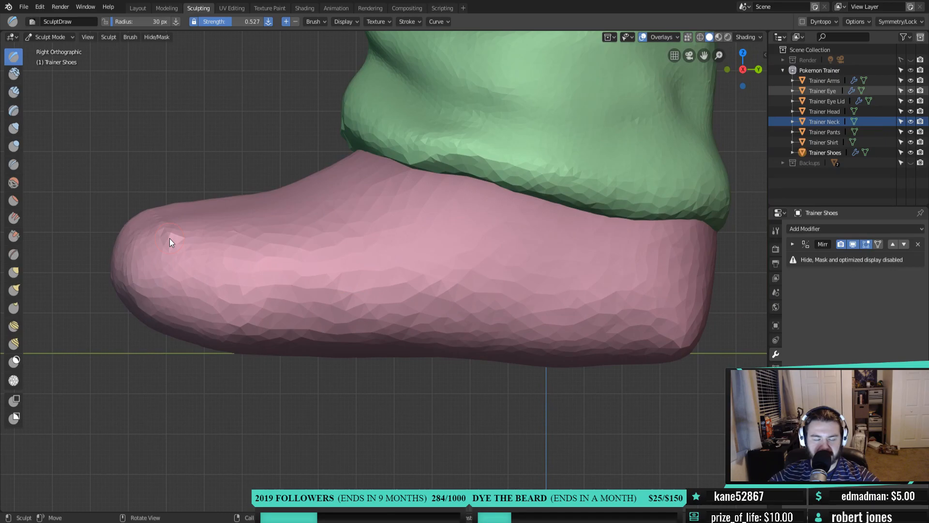
{"action": "key", "text": "m"}
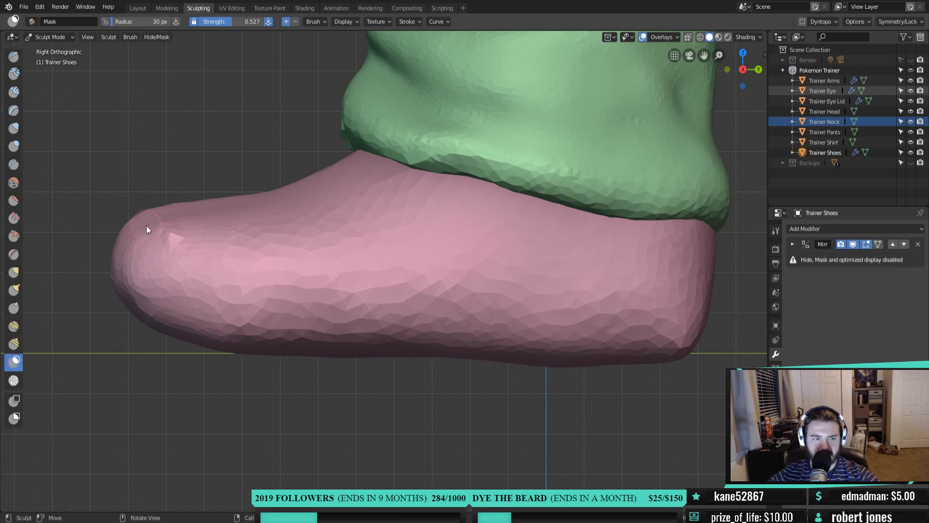
{"action": "left_click", "coordinate": [382, 22]}
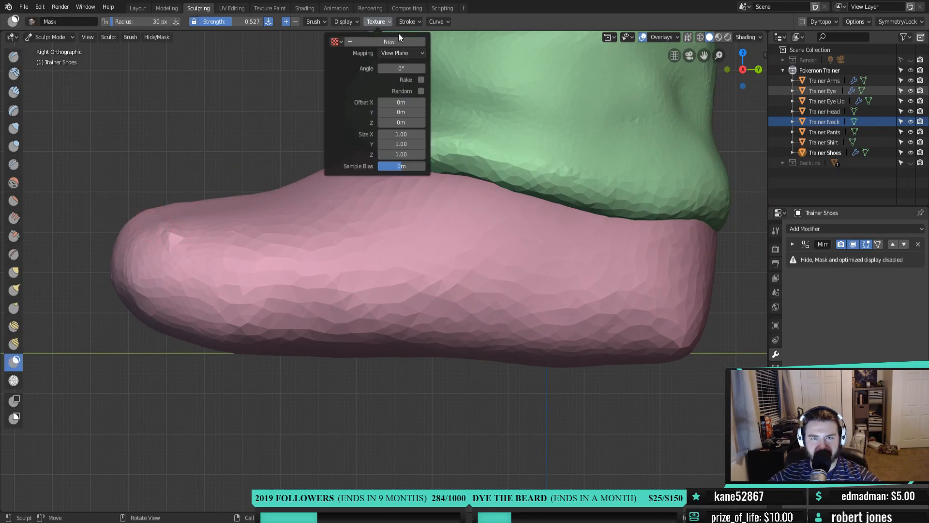
{"action": "mouse_move", "coordinate": [409, 22]}
{"action": "left_click", "coordinate": [417, 42]}
{"action": "left_click", "coordinate": [427, 110]}
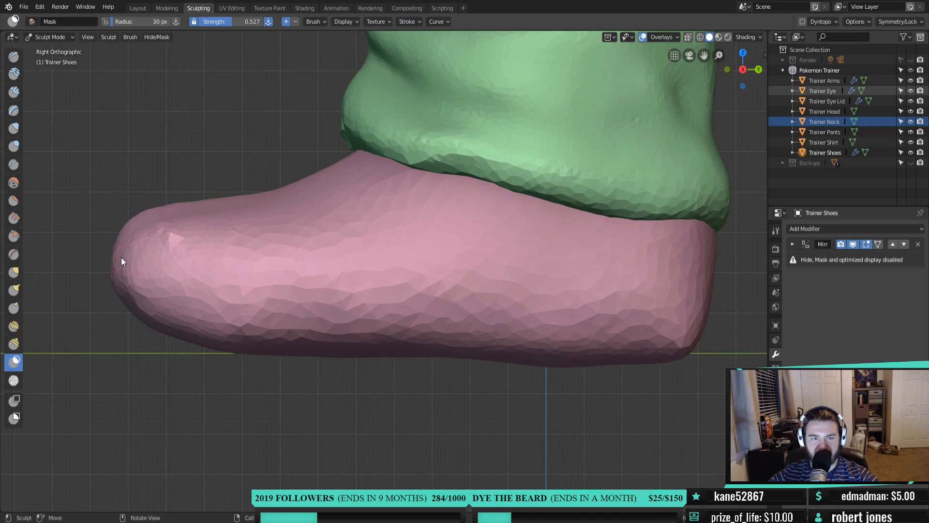
Set the brush strength to 1.000 and mask connected line segments along the sole's upper border from toe to heel
{"action": "left_click_drag", "start_coordinate": [147, 209], "coordinate": [183, 252]}
{"action": "key", "text": "shift+f"}
{"action": "left_click", "coordinate": [128, 232]}
{"action": "left_click_drag", "start_coordinate": [143, 212], "coordinate": [153, 218]}
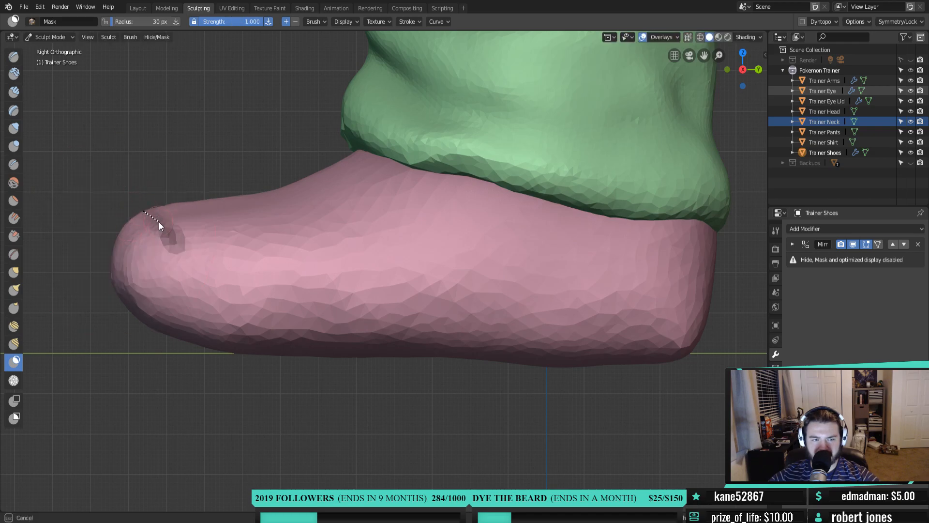
{"action": "mouse_move", "coordinate": [178, 252]}
{"action": "left_mouse_down"}
{"action": "mouse_move", "coordinate": [225, 249]}
{"action": "mouse_move", "coordinate": [226, 258]}
{"action": "mouse_move", "coordinate": [183, 279]}
{"action": "mouse_move", "coordinate": [207, 277]}
{"action": "mouse_move", "coordinate": [220, 295]}
{"action": "mouse_move", "coordinate": [321, 308]}
{"action": "mouse_move", "coordinate": [484, 307]}
{"action": "mouse_move", "coordinate": [475, 308]}
{"action": "mouse_move", "coordinate": [493, 278]}
{"action": "left_mouse_up"}
{"action": "mouse_move", "coordinate": [493, 279]}
{"action": "left_mouse_down"}
{"action": "mouse_move", "coordinate": [578, 282]}
{"action": "mouse_move", "coordinate": [625, 234]}
{"action": "mouse_move", "coordinate": [615, 239]}
{"action": "mouse_move", "coordinate": [716, 244]}
{"action": "left_mouse_up"}
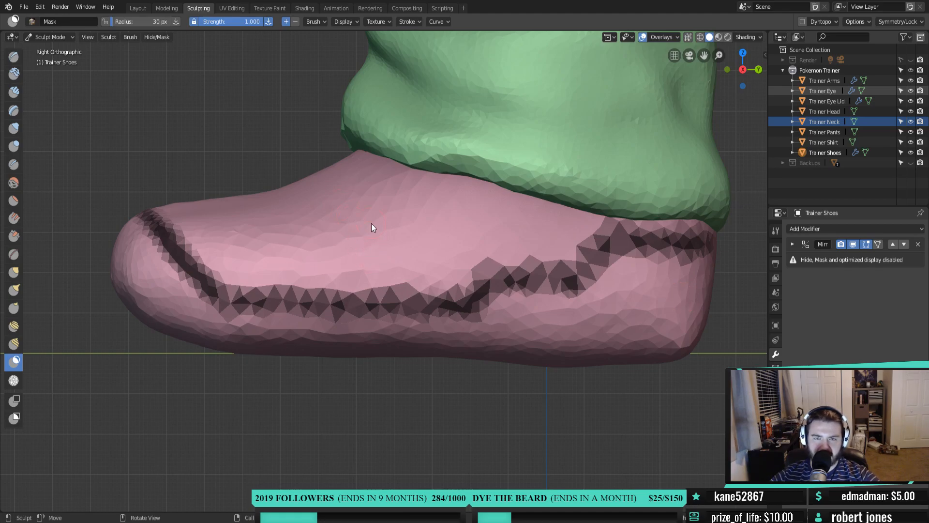
Change the Mask brush's stroke method to Space and fill the mask over the toe cap and below the line toward the heel
{"action": "left_click", "coordinate": [406, 22]}
{"action": "left_click", "coordinate": [423, 42]}
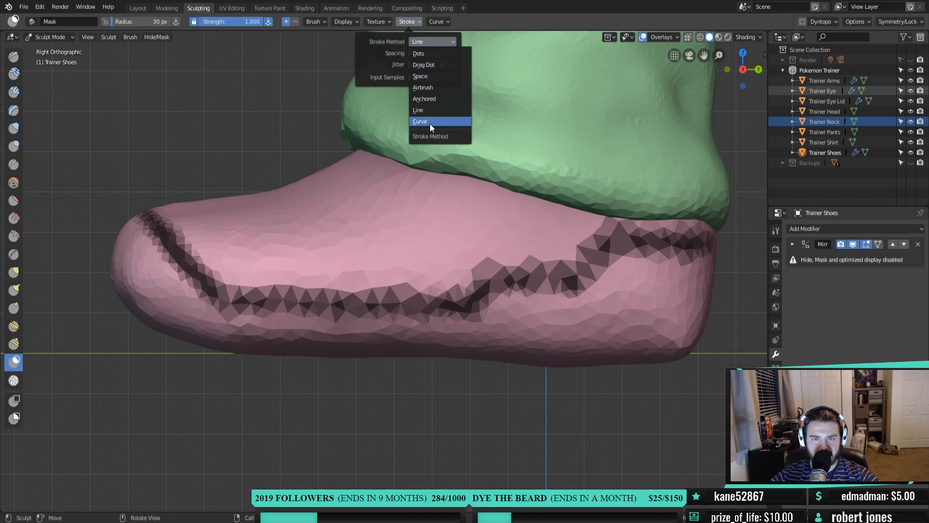
{"action": "left_click", "coordinate": [440, 77]}
{"action": "mouse_move", "coordinate": [139, 237]}
{"action": "left_mouse_down"}
{"action": "mouse_move", "coordinate": [158, 266]}
{"action": "mouse_move", "coordinate": [129, 217]}
{"action": "mouse_move", "coordinate": [204, 304]}
{"action": "mouse_move", "coordinate": [123, 251]}
{"action": "mouse_move", "coordinate": [126, 265]}
{"action": "left_mouse_up"}
{"action": "mouse_move", "coordinate": [160, 297]}
{"action": "left_mouse_down"}
{"action": "mouse_move", "coordinate": [283, 323]}
{"action": "mouse_move", "coordinate": [239, 315]}
{"action": "mouse_move", "coordinate": [388, 327]}
{"action": "mouse_move", "coordinate": [364, 322]}
{"action": "mouse_move", "coordinate": [493, 315]}
{"action": "mouse_move", "coordinate": [478, 318]}
{"action": "mouse_move", "coordinate": [480, 303]}
{"action": "mouse_move", "coordinate": [541, 305]}
{"action": "mouse_move", "coordinate": [638, 269]}
{"action": "mouse_move", "coordinate": [632, 256]}
{"action": "mouse_move", "coordinate": [709, 253]}
{"action": "left_mouse_up"}
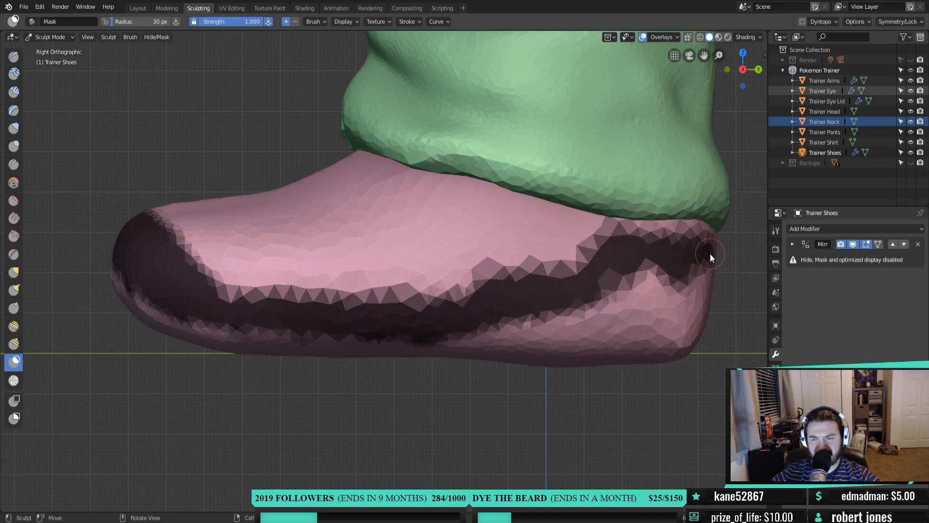
Resize the brush to mask the remaining heel and lower sole, and touch up the mask's upper border near mid-shoe with a 6 px radius
{"action": "key", "text": "f"}
{"action": "left_click", "coordinate": [648, 305]}
{"action": "mouse_move", "coordinate": [650, 303]}
{"action": "left_mouse_down"}
{"action": "mouse_move", "coordinate": [644, 281]}
{"action": "mouse_move", "coordinate": [671, 335]}
{"action": "mouse_move", "coordinate": [712, 263]}
{"action": "mouse_move", "coordinate": [615, 328]}
{"action": "mouse_move", "coordinate": [636, 314]}
{"action": "mouse_move", "coordinate": [516, 347]}
{"action": "mouse_move", "coordinate": [645, 346]}
{"action": "mouse_move", "coordinate": [263, 342]}
{"action": "mouse_move", "coordinate": [170, 317]}
{"action": "mouse_move", "coordinate": [126, 290]}
{"action": "mouse_move", "coordinate": [113, 266]}
{"action": "mouse_move", "coordinate": [155, 310]}
{"action": "mouse_move", "coordinate": [369, 342]}
{"action": "mouse_move", "coordinate": [581, 333]}
{"action": "left_mouse_up"}
{"action": "key", "text": "f"}
{"action": "left_click", "coordinate": [457, 297]}
{"action": "left_click_drag", "start_coordinate": [472, 282], "coordinate": [480, 290]}
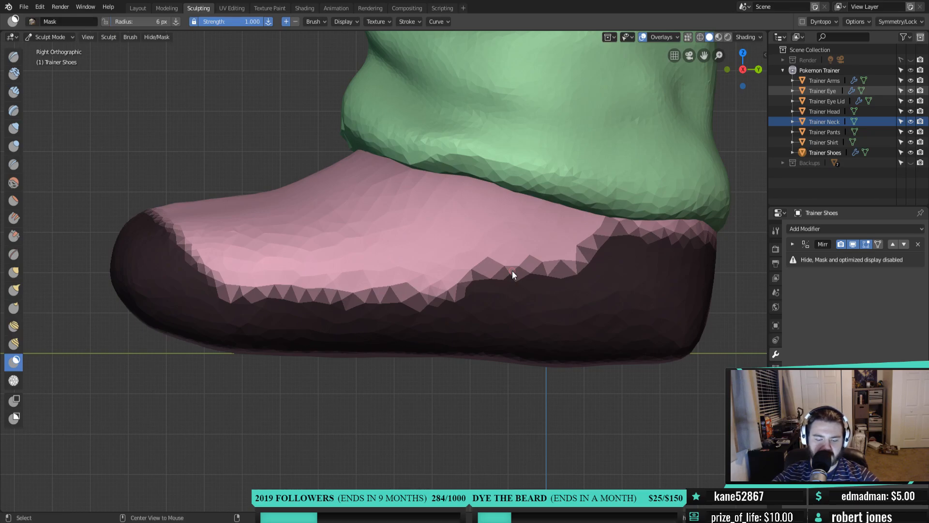
Invert the mask and inflate the front of the sole border from the toe cap to mid-shoe with a 42 px Inflate/Deflate brush
{"action": "key", "text": "ctrl+i"}
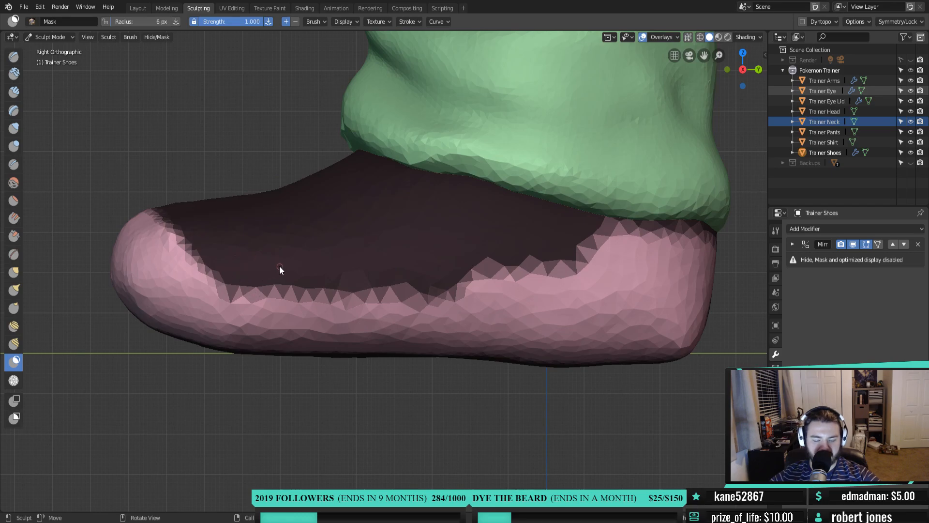
{"action": "key", "text": "i"}
{"action": "key", "text": "f"}
{"action": "left_click", "coordinate": [245, 275]}
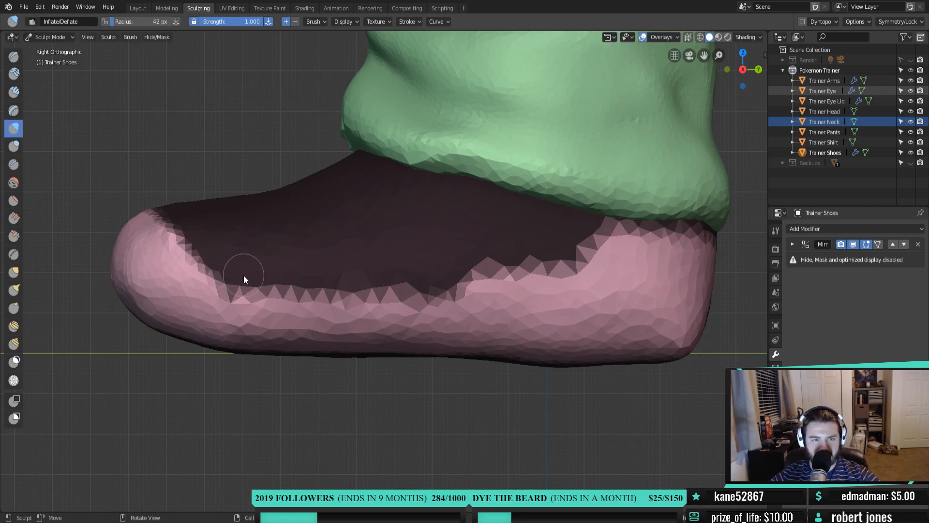
{"action": "mouse_move", "coordinate": [162, 234]}
{"action": "left_mouse_down"}
{"action": "mouse_move", "coordinate": [171, 251]}
{"action": "mouse_move", "coordinate": [144, 222]}
{"action": "mouse_move", "coordinate": [125, 266]}
{"action": "mouse_move", "coordinate": [128, 221]}
{"action": "mouse_move", "coordinate": [170, 275]}
{"action": "mouse_move", "coordinate": [285, 310]}
{"action": "mouse_move", "coordinate": [269, 315]}
{"action": "mouse_move", "coordinate": [316, 327]}
{"action": "mouse_move", "coordinate": [411, 315]}
{"action": "left_mouse_up"}
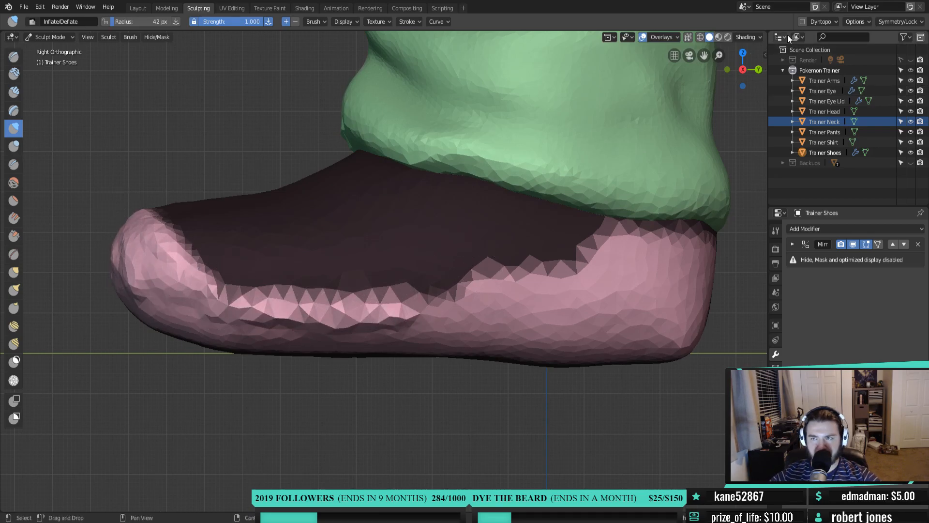
Try inflating the sole's upper border with Dyntopo enabled, lower the strength to 0.392, and undo the strokes
{"action": "left_click", "coordinate": [803, 23]}
{"action": "left_click", "coordinate": [785, 55]}
{"action": "mouse_move", "coordinate": [610, 261]}
{"action": "left_mouse_down"}
{"action": "mouse_move", "coordinate": [629, 224]}
{"action": "mouse_move", "coordinate": [585, 257]}
{"action": "mouse_move", "coordinate": [474, 285]}
{"action": "mouse_move", "coordinate": [567, 277]}
{"action": "mouse_move", "coordinate": [464, 286]}
{"action": "mouse_move", "coordinate": [433, 313]}
{"action": "mouse_move", "coordinate": [403, 315]}
{"action": "mouse_move", "coordinate": [447, 307]}
{"action": "mouse_move", "coordinate": [366, 319]}
{"action": "mouse_move", "coordinate": [270, 286]}
{"action": "left_mouse_up"}
{"action": "mouse_move", "coordinate": [170, 232]}
{"action": "left_mouse_down"}
{"action": "mouse_move", "coordinate": [216, 297]}
{"action": "mouse_move", "coordinate": [248, 321]}
{"action": "left_mouse_up"}
{"action": "key", "text": "shift+f"}
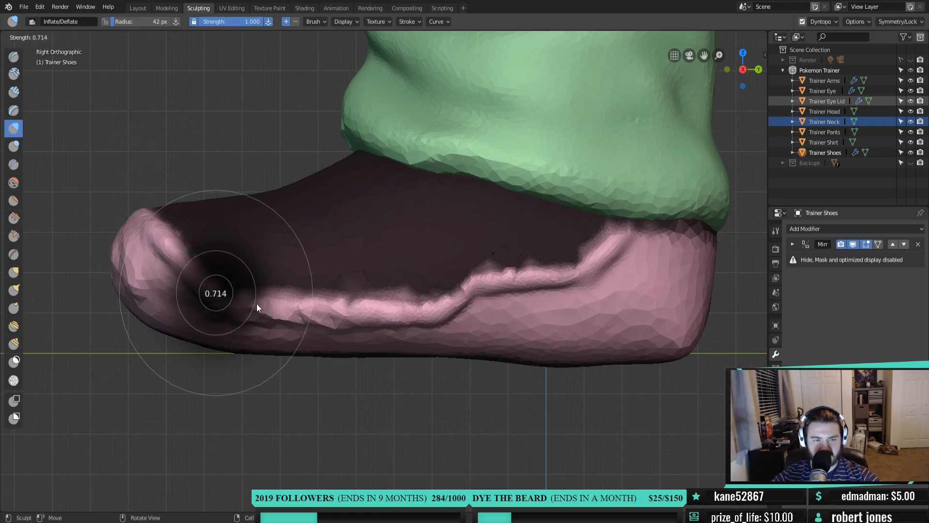
{"action": "left_click", "coordinate": [239, 287]}
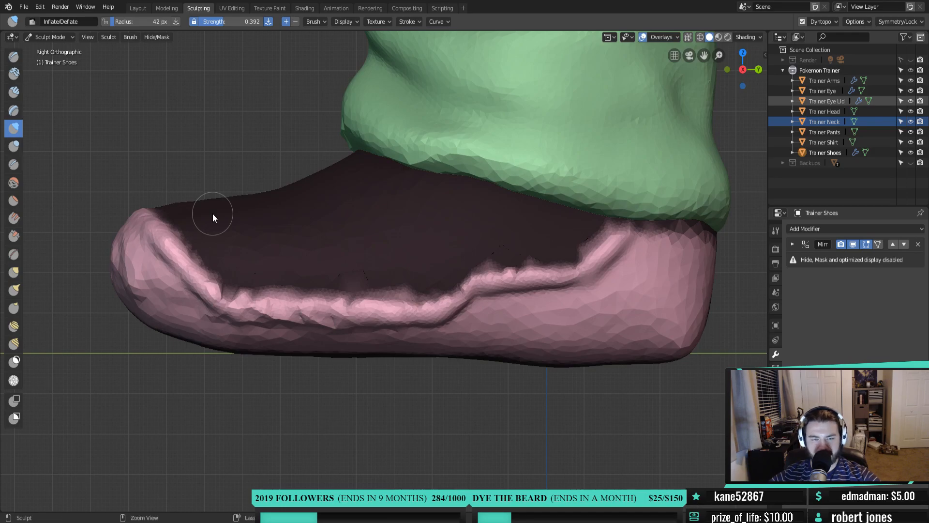
{"action": "key", "text": "ctrl+z"}
{"action": "key", "text": "ctrl+z"}
{"action": "key", "text": "ctrl+z"}
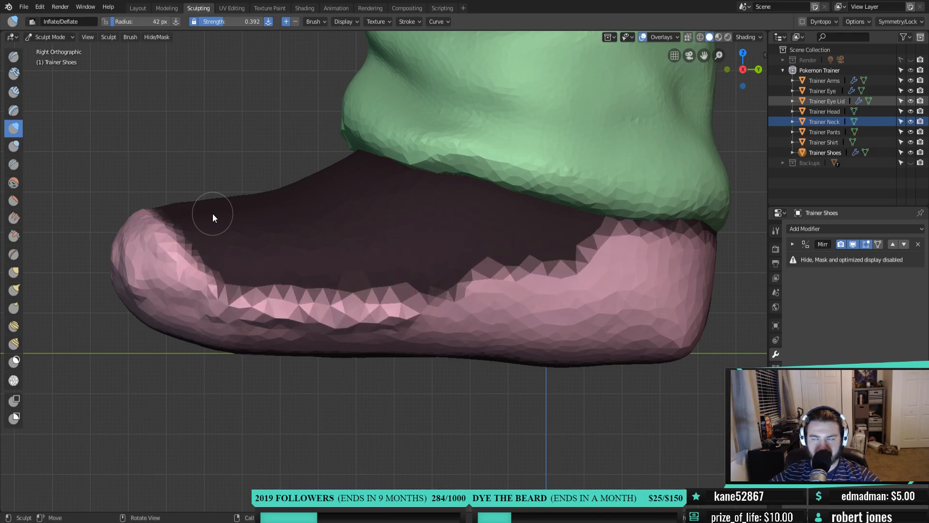
Enable Dyntopo, set the Inflate/Deflate strength to 0.308, and inflate along the mask border from toe to heel
{"action": "left_click", "coordinate": [803, 22]}
{"action": "left_click", "coordinate": [771, 50]}
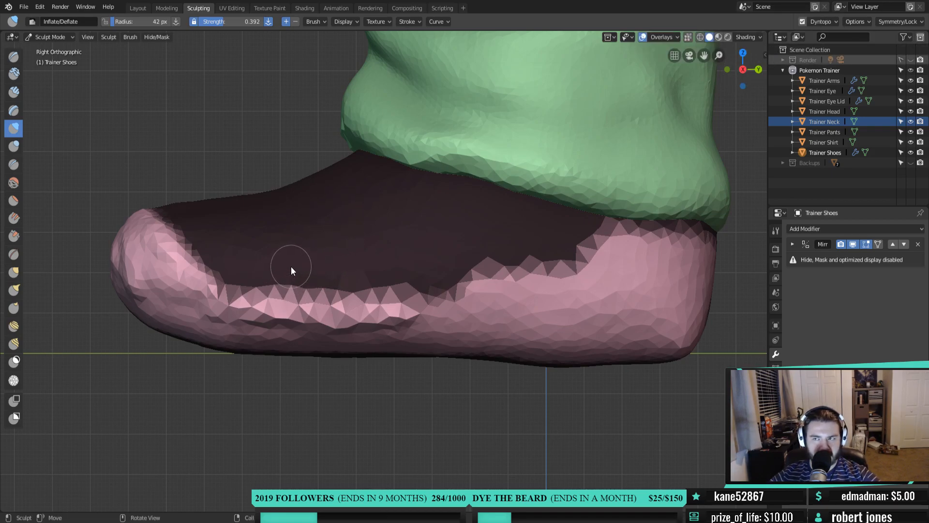
{"action": "key", "text": "shift+f"}
{"action": "left_click", "coordinate": [298, 277]}
{"action": "mouse_move", "coordinate": [154, 242]}
{"action": "left_mouse_down"}
{"action": "mouse_move", "coordinate": [141, 212]}
{"action": "mouse_move", "coordinate": [168, 247]}
{"action": "mouse_move", "coordinate": [259, 298]}
{"action": "mouse_move", "coordinate": [247, 305]}
{"action": "mouse_move", "coordinate": [336, 318]}
{"action": "mouse_move", "coordinate": [437, 296]}
{"action": "mouse_move", "coordinate": [467, 303]}
{"action": "mouse_move", "coordinate": [488, 292]}
{"action": "mouse_move", "coordinate": [458, 303]}
{"action": "mouse_move", "coordinate": [570, 291]}
{"action": "mouse_move", "coordinate": [507, 284]}
{"action": "mouse_move", "coordinate": [617, 258]}
{"action": "left_mouse_up"}
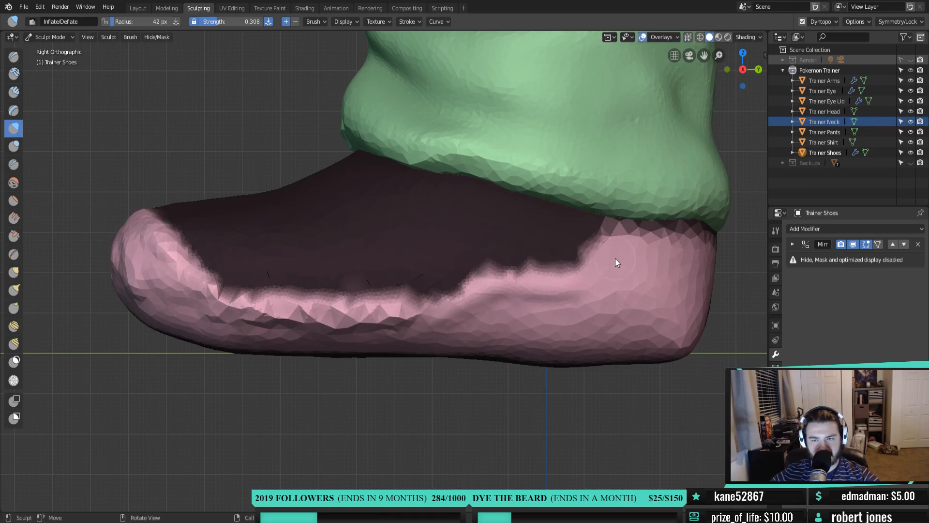
Set the brush radius to 40 px and strength to 0.394, and build up the raised sole border from heel back to toe
{"action": "key", "text": "f"}
{"action": "left_click", "coordinate": [617, 246]}
{"action": "key", "text": "shift+f"}
{"action": "left_click", "coordinate": [609, 244]}
{"action": "left_click_drag", "start_coordinate": [609, 244], "coordinate": [611, 243]}
{"action": "mouse_move", "coordinate": [575, 285]}
{"action": "left_mouse_down"}
{"action": "mouse_move", "coordinate": [629, 237]}
{"action": "mouse_move", "coordinate": [613, 239]}
{"action": "mouse_move", "coordinate": [629, 243]}
{"action": "mouse_move", "coordinate": [567, 289]}
{"action": "mouse_move", "coordinate": [481, 285]}
{"action": "mouse_move", "coordinate": [491, 286]}
{"action": "mouse_move", "coordinate": [433, 324]}
{"action": "mouse_move", "coordinate": [388, 314]}
{"action": "mouse_move", "coordinate": [430, 342]}
{"action": "mouse_move", "coordinate": [367, 317]}
{"action": "mouse_move", "coordinate": [295, 319]}
{"action": "mouse_move", "coordinate": [322, 321]}
{"action": "mouse_move", "coordinate": [213, 294]}
{"action": "left_mouse_up"}
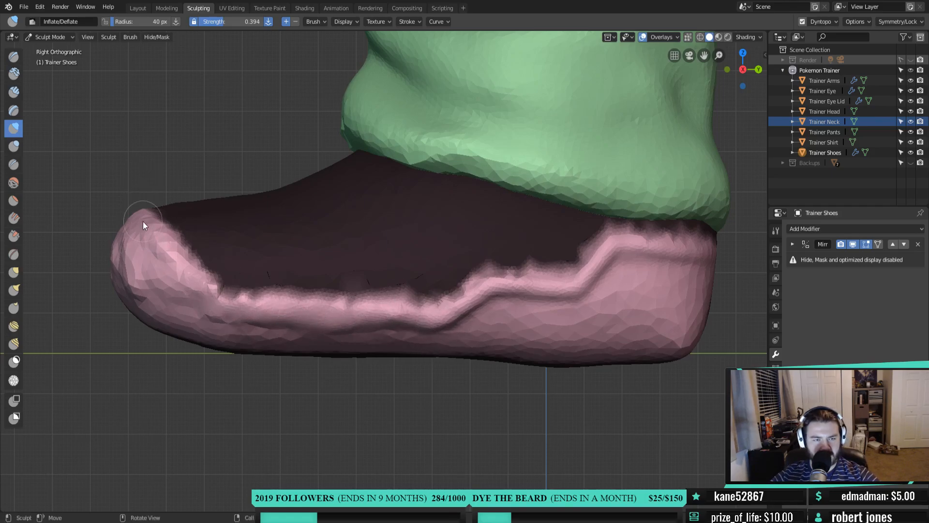
Inflate the unmasked area below the border, covering the toe cap's lower side, the lower sole and the heel
{"action": "mouse_move", "coordinate": [146, 255]}
{"action": "left_mouse_down"}
{"action": "mouse_move", "coordinate": [127, 285]}
{"action": "mouse_move", "coordinate": [205, 338]}
{"action": "mouse_move", "coordinate": [193, 320]}
{"action": "mouse_move", "coordinate": [305, 335]}
{"action": "left_mouse_up"}
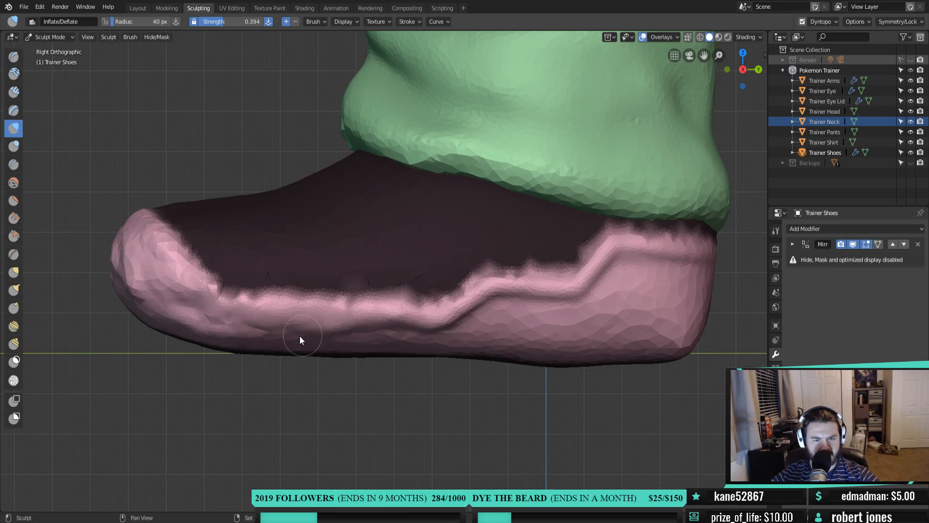
{"action": "mouse_move", "coordinate": [404, 337]}
{"action": "left_mouse_down"}
{"action": "mouse_move", "coordinate": [365, 338]}
{"action": "mouse_move", "coordinate": [438, 333]}
{"action": "left_mouse_up"}
{"action": "mouse_move", "coordinate": [482, 312]}
{"action": "left_mouse_down"}
{"action": "mouse_move", "coordinate": [503, 327]}
{"action": "mouse_move", "coordinate": [624, 289]}
{"action": "mouse_move", "coordinate": [594, 301]}
{"action": "mouse_move", "coordinate": [590, 326]}
{"action": "mouse_move", "coordinate": [628, 272]}
{"action": "left_mouse_up"}
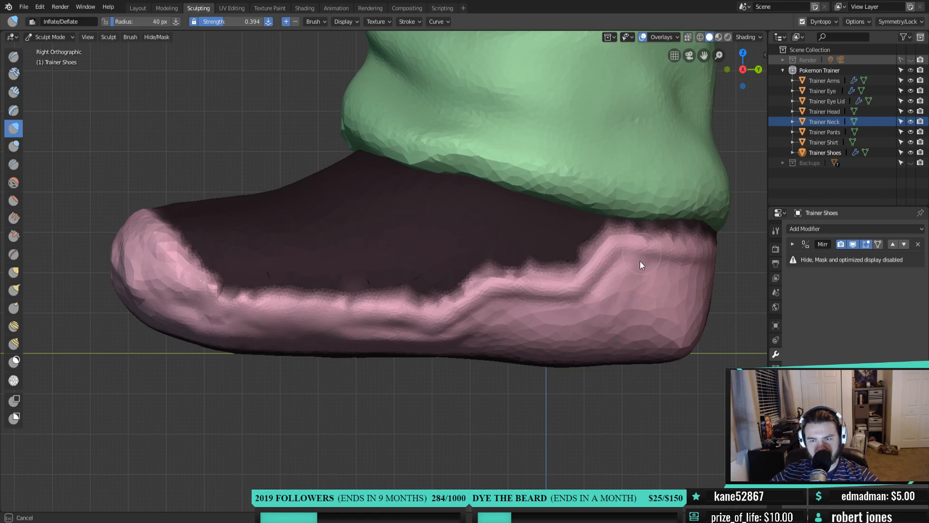
{"action": "mouse_move", "coordinate": [651, 309]}
{"action": "left_mouse_down"}
{"action": "mouse_move", "coordinate": [676, 329]}
{"action": "mouse_move", "coordinate": [711, 260]}
{"action": "mouse_move", "coordinate": [697, 271]}
{"action": "mouse_move", "coordinate": [710, 261]}
{"action": "mouse_move", "coordinate": [683, 351]}
{"action": "mouse_move", "coordinate": [653, 273]}
{"action": "left_mouse_up"}
{"action": "mouse_move", "coordinate": [536, 309]}
{"action": "left_mouse_down"}
{"action": "mouse_move", "coordinate": [558, 315]}
{"action": "mouse_move", "coordinate": [486, 299]}
{"action": "mouse_move", "coordinate": [571, 305]}
{"action": "mouse_move", "coordinate": [500, 326]}
{"action": "mouse_move", "coordinate": [602, 353]}
{"action": "mouse_move", "coordinate": [491, 348]}
{"action": "mouse_move", "coordinate": [635, 355]}
{"action": "mouse_move", "coordinate": [537, 351]}
{"action": "mouse_move", "coordinate": [585, 337]}
{"action": "mouse_move", "coordinate": [461, 333]}
{"action": "mouse_move", "coordinate": [470, 342]}
{"action": "mouse_move", "coordinate": [455, 342]}
{"action": "left_mouse_up"}
{"action": "mouse_move", "coordinate": [478, 313]}
{"action": "left_mouse_down"}
{"action": "mouse_move", "coordinate": [532, 332]}
{"action": "mouse_move", "coordinate": [468, 334]}
{"action": "mouse_move", "coordinate": [596, 327]}
{"action": "mouse_move", "coordinate": [584, 308]}
{"action": "mouse_move", "coordinate": [591, 296]}
{"action": "mouse_move", "coordinate": [712, 276]}
{"action": "left_mouse_up"}
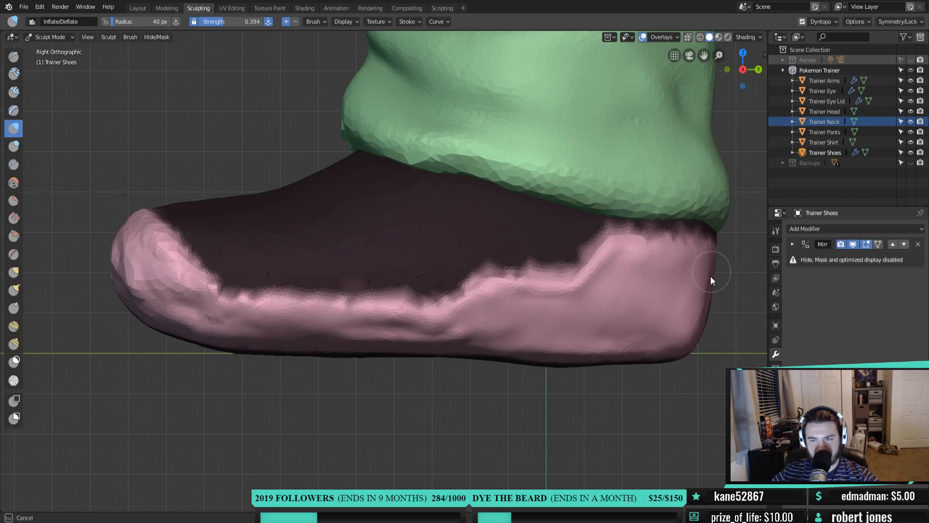
{"action": "mouse_move", "coordinate": [665, 309]}
{"action": "left_mouse_down"}
{"action": "mouse_move", "coordinate": [616, 338]}
{"action": "mouse_move", "coordinate": [675, 336]}
{"action": "mouse_move", "coordinate": [575, 341]}
{"action": "mouse_move", "coordinate": [498, 321]}
{"action": "left_mouse_up"}
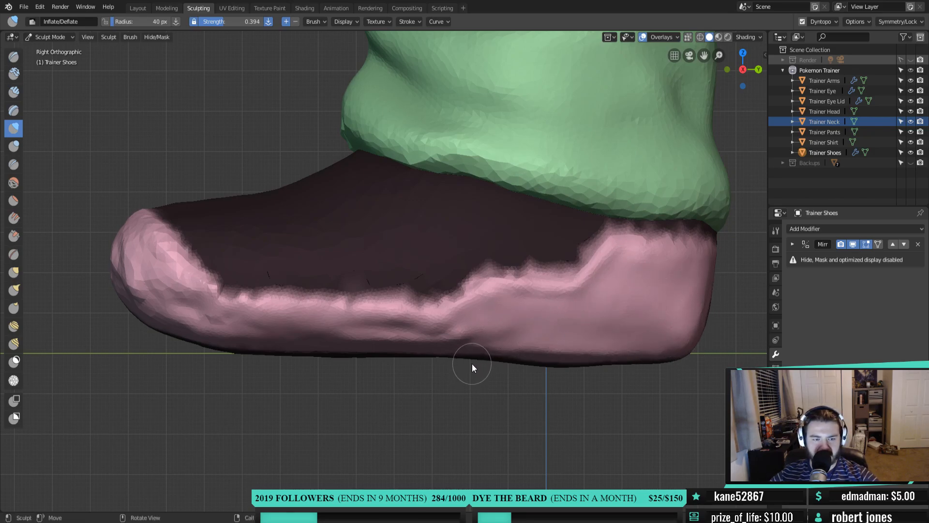
Flatten the heel and the side of the sole with the Flatten/Contrast brush at 0.388 strength
{"action": "left_click", "coordinate": [13, 201]}
{"action": "key", "text": "shift+f"}
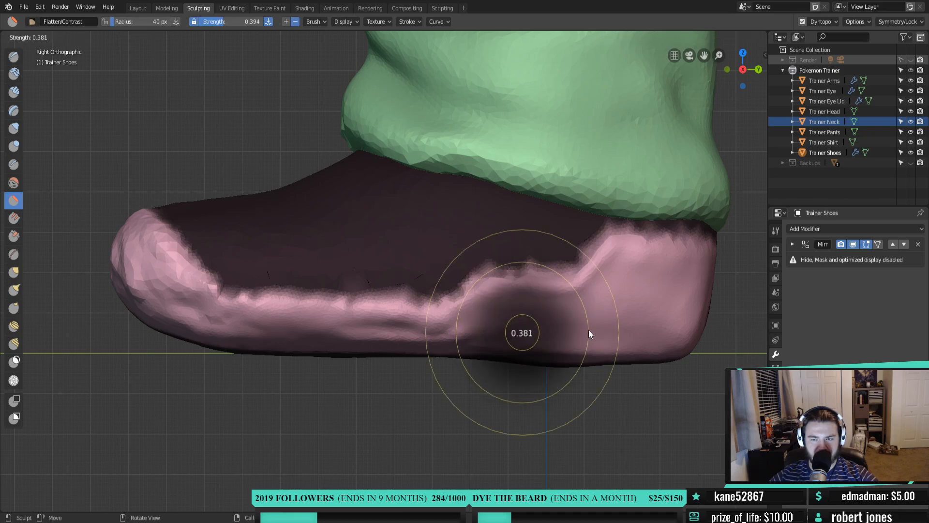
{"action": "left_click", "coordinate": [593, 332]}
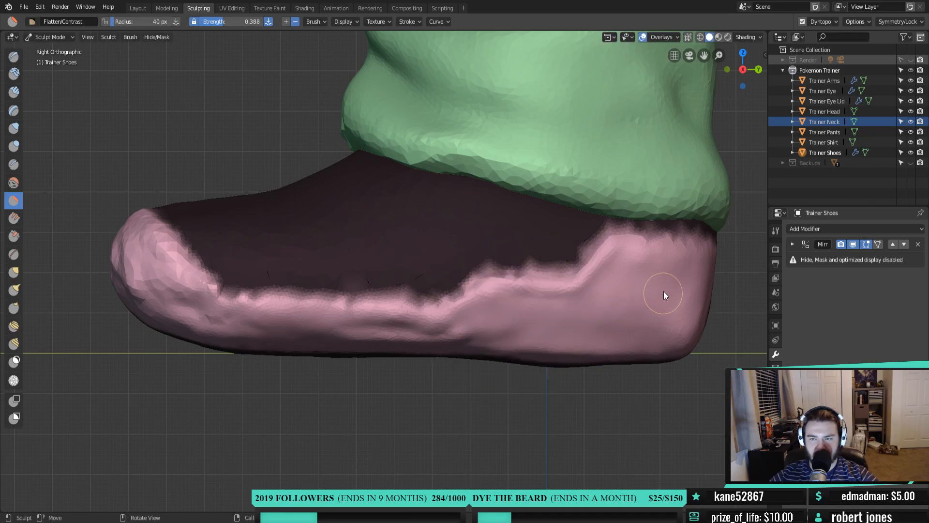
{"action": "mouse_move", "coordinate": [664, 305]}
{"action": "left_mouse_down"}
{"action": "mouse_move", "coordinate": [628, 280]}
{"action": "mouse_move", "coordinate": [696, 266]}
{"action": "mouse_move", "coordinate": [675, 267]}
{"action": "mouse_move", "coordinate": [683, 338]}
{"action": "mouse_move", "coordinate": [660, 337]}
{"action": "mouse_move", "coordinate": [651, 288]}
{"action": "left_mouse_up"}
{"action": "mouse_move", "coordinate": [624, 318]}
{"action": "left_mouse_down"}
{"action": "mouse_move", "coordinate": [498, 309]}
{"action": "mouse_move", "coordinate": [522, 297]}
{"action": "left_mouse_up"}
{"action": "left_click_drag", "start_coordinate": [587, 287], "coordinate": [546, 296]}
{"action": "mouse_move", "coordinate": [455, 344]}
{"action": "left_mouse_down"}
{"action": "mouse_move", "coordinate": [352, 320]}
{"action": "mouse_move", "coordinate": [477, 328]}
{"action": "left_mouse_up"}
{"action": "mouse_move", "coordinate": [350, 327]}
{"action": "left_mouse_down"}
{"action": "mouse_move", "coordinate": [437, 324]}
{"action": "mouse_move", "coordinate": [283, 326]}
{"action": "mouse_move", "coordinate": [367, 329]}
{"action": "left_mouse_up"}
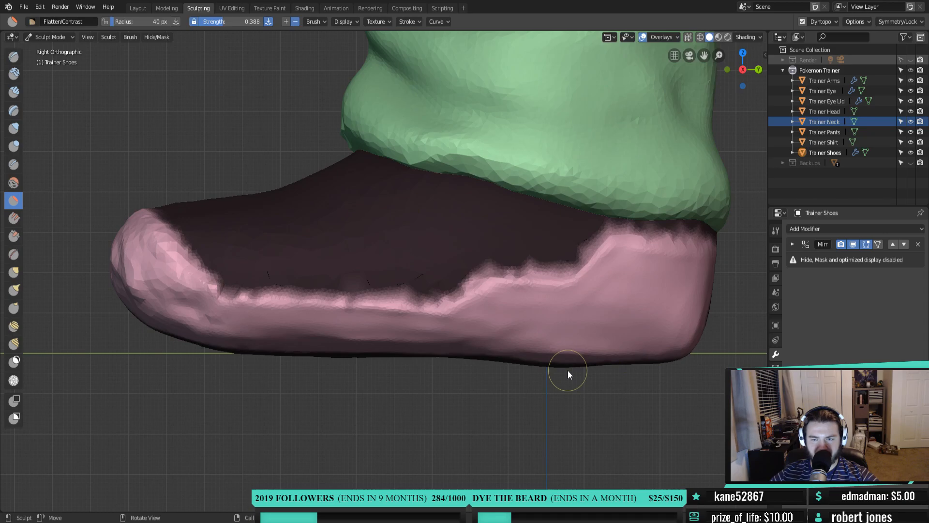
Reshape the outer edge of the sole from the bottom orthographic view with a 134 px Grab brush
{"action": "mouse_move", "coordinate": [248, 349]}
{"action": "middle_mouse_down"}
{"action": "mouse_move", "coordinate": [290, 331]}
{"action": "mouse_move", "coordinate": [344, 331]}
{"action": "mouse_move", "coordinate": [223, 303]}
{"action": "mouse_move", "coordinate": [137, 313]}
{"action": "mouse_move", "coordinate": [301, 350]}
{"action": "mouse_move", "coordinate": [331, 237]}
{"action": "mouse_move", "coordinate": [338, 298]}
{"action": "mouse_move", "coordinate": [363, 321]}
{"action": "mouse_move", "coordinate": [328, 313]}
{"action": "mouse_move", "coordinate": [327, 301]}
{"action": "mouse_move", "coordinate": [490, 350]}
{"action": "mouse_move", "coordinate": [357, 359]}
{"action": "mouse_move", "coordinate": [440, 323]}
{"action": "mouse_move", "coordinate": [423, 327]}
{"action": "mouse_move", "coordinate": [399, 271]}
{"action": "mouse_move", "coordinate": [483, 322]}
{"action": "mouse_move", "coordinate": [452, 340]}
{"action": "mouse_move", "coordinate": [458, 366]}
{"action": "mouse_move", "coordinate": [439, 373]}
{"action": "mouse_move", "coordinate": [325, 322]}
{"action": "mouse_move", "coordinate": [241, 328]}
{"action": "mouse_move", "coordinate": [334, 328]}
{"action": "mouse_move", "coordinate": [431, 344]}
{"action": "mouse_move", "coordinate": [481, 365]}
{"action": "mouse_move", "coordinate": [435, 379]}
{"action": "mouse_move", "coordinate": [473, 379]}
{"action": "mouse_move", "coordinate": [467, 362]}
{"action": "mouse_move", "coordinate": [430, 369]}
{"action": "mouse_move", "coordinate": [446, 335]}
{"action": "mouse_move", "coordinate": [439, 344]}
{"action": "mouse_move", "coordinate": [405, 332]}
{"action": "mouse_move", "coordinate": [364, 240]}
{"action": "mouse_move", "coordinate": [398, 220]}
{"action": "mouse_move", "coordinate": [416, 232]}
{"action": "mouse_move", "coordinate": [375, 250]}
{"action": "mouse_move", "coordinate": [396, 293]}
{"action": "mouse_move", "coordinate": [412, 225]}
{"action": "middle_mouse_up"}
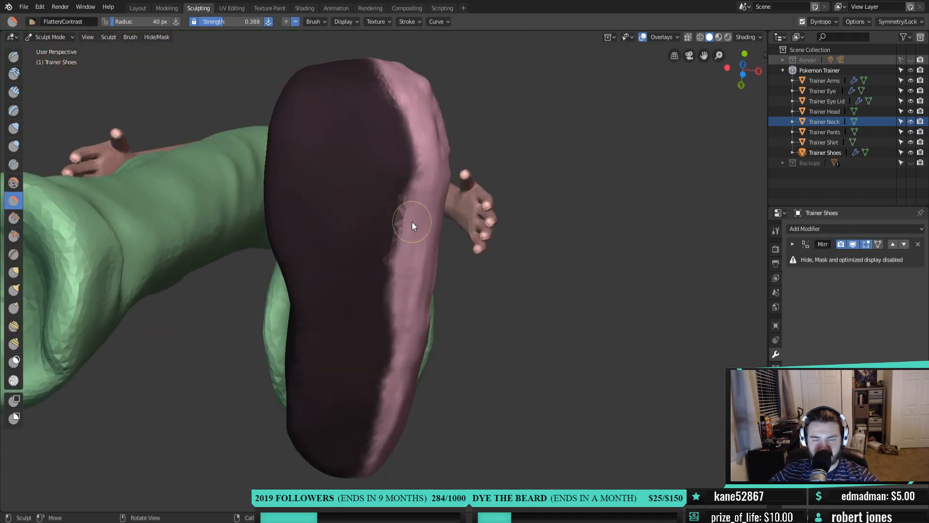
{"action": "key", "text": "ctrl+KP_7"}
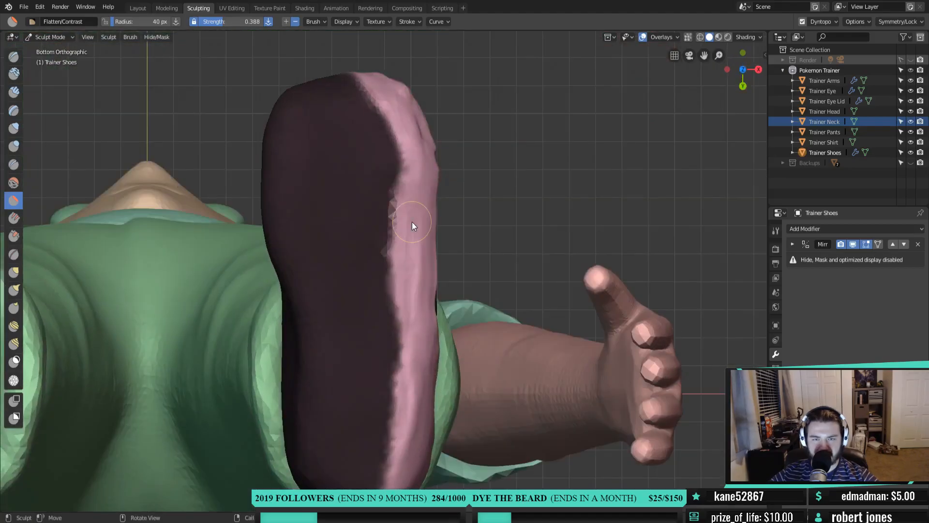
{"action": "key", "text": "g"}
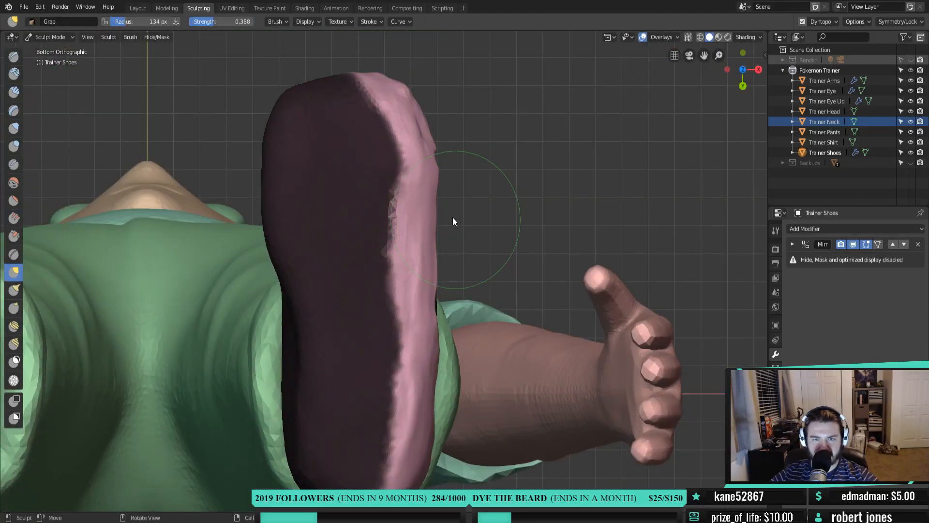
{"action": "mouse_move", "coordinate": [414, 131]}
{"action": "left_mouse_down"}
{"action": "mouse_move", "coordinate": [425, 152]}
{"action": "mouse_move", "coordinate": [408, 217]}
{"action": "mouse_move", "coordinate": [419, 222]}
{"action": "mouse_move", "coordinate": [396, 277]}
{"action": "mouse_move", "coordinate": [406, 373]}
{"action": "mouse_move", "coordinate": [407, 343]}
{"action": "left_mouse_up"}
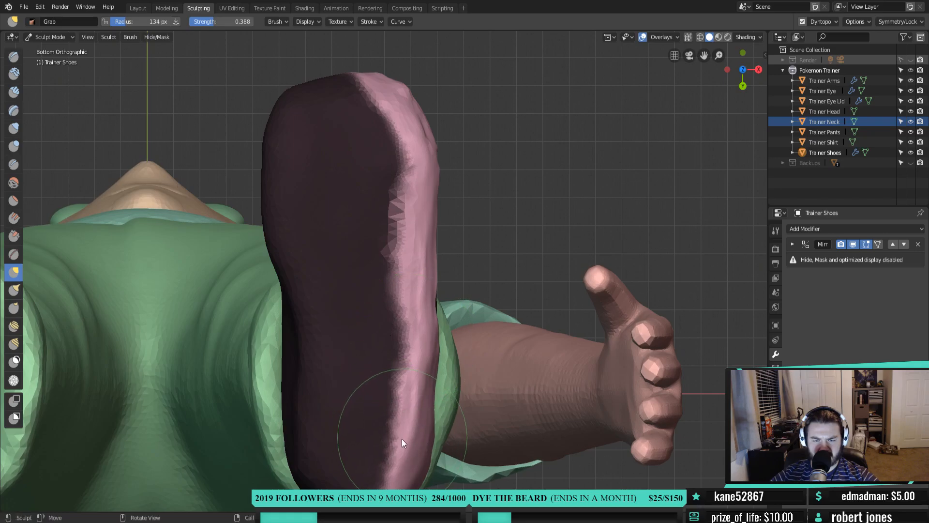
{"action": "mouse_move", "coordinate": [397, 457]}
{"action": "left_mouse_down"}
{"action": "mouse_move", "coordinate": [407, 317]}
{"action": "mouse_move", "coordinate": [442, 344]}
{"action": "mouse_move", "coordinate": [435, 408]}
{"action": "left_mouse_up"}
Undo the last grab stroke and smooth the side of the sole near mid-shoe
{"action": "mouse_move", "coordinate": [435, 408]}
{"action": "middle_mouse_down"}
{"action": "mouse_move", "coordinate": [388, 390]}
{"action": "mouse_move", "coordinate": [358, 470]}
{"action": "mouse_move", "coordinate": [375, 431]}
{"action": "mouse_move", "coordinate": [363, 378]}
{"action": "mouse_move", "coordinate": [374, 327]}
{"action": "mouse_move", "coordinate": [504, 256]}
{"action": "mouse_move", "coordinate": [465, 251]}
{"action": "middle_mouse_up"}
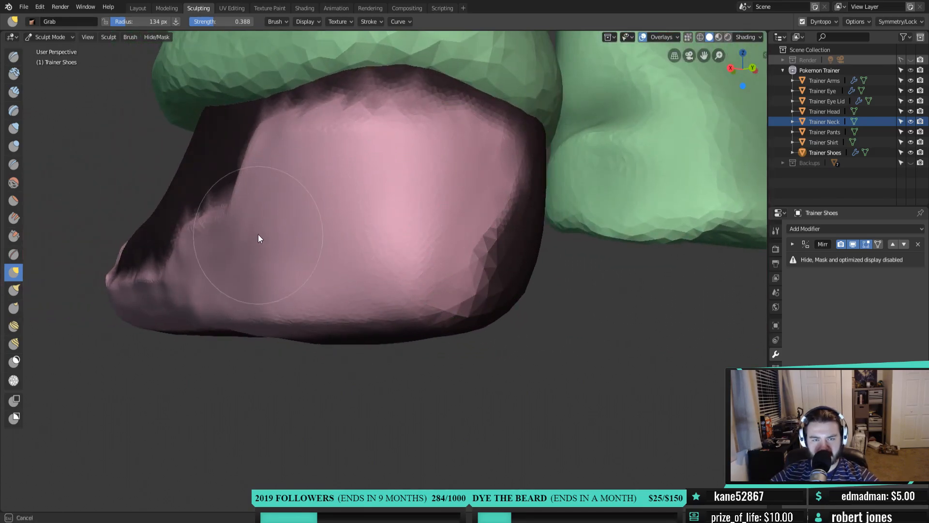
{"action": "mouse_move", "coordinate": [234, 286]}
{"action": "middle_mouse_down"}
{"action": "mouse_move", "coordinate": [340, 272]}
{"action": "mouse_move", "coordinate": [237, 282]}
{"action": "middle_mouse_up"}
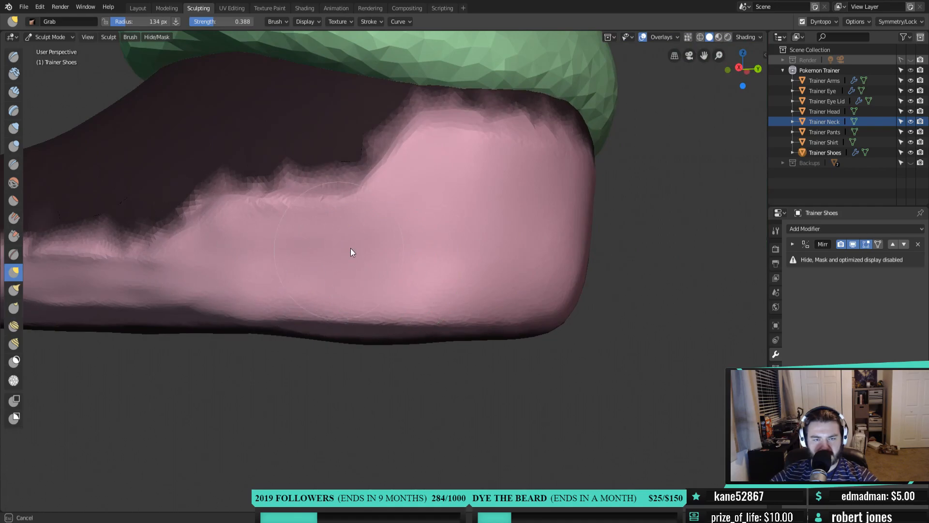
{"action": "mouse_move", "coordinate": [308, 314]}
{"action": "middle_mouse_down"}
{"action": "mouse_move", "coordinate": [532, 307]}
{"action": "mouse_move", "coordinate": [341, 282]}
{"action": "middle_mouse_up"}
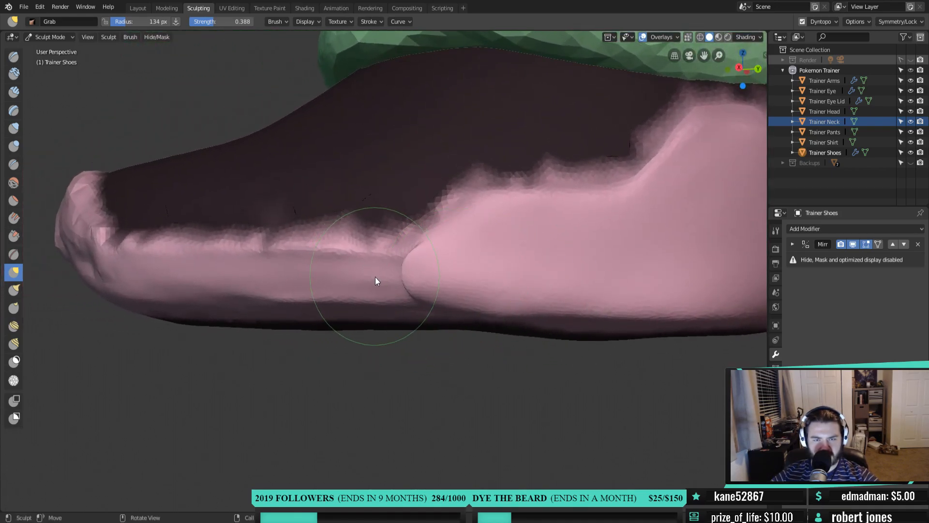
{"action": "key", "text": "ctrl+z"}
{"action": "mouse_move", "coordinate": [370, 249]}
{"action": "left_mouse_down", "text": "shift"}
{"action": "mouse_move", "coordinate": [431, 263]}
{"action": "mouse_move", "coordinate": [425, 285]}
{"action": "mouse_move", "coordinate": [170, 268]}
{"action": "mouse_move", "coordinate": [356, 254]}
{"action": "mouse_move", "coordinate": [187, 268]}
{"action": "mouse_move", "coordinate": [352, 296]}
{"action": "left_mouse_up", "text": "shift"}
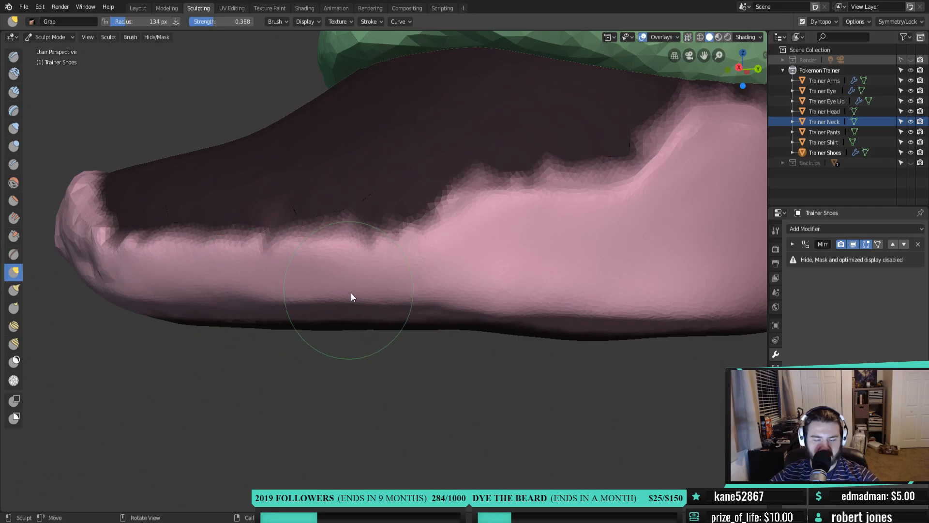
Sharpen the raised upper border along the sole's side and around the back of the heel using Pinch/Magnify at 60 px
{"action": "key", "text": "p"}
{"action": "scroll", "coordinate": [504, 248], "scroll_direction": "up", "scroll_amount": 4}
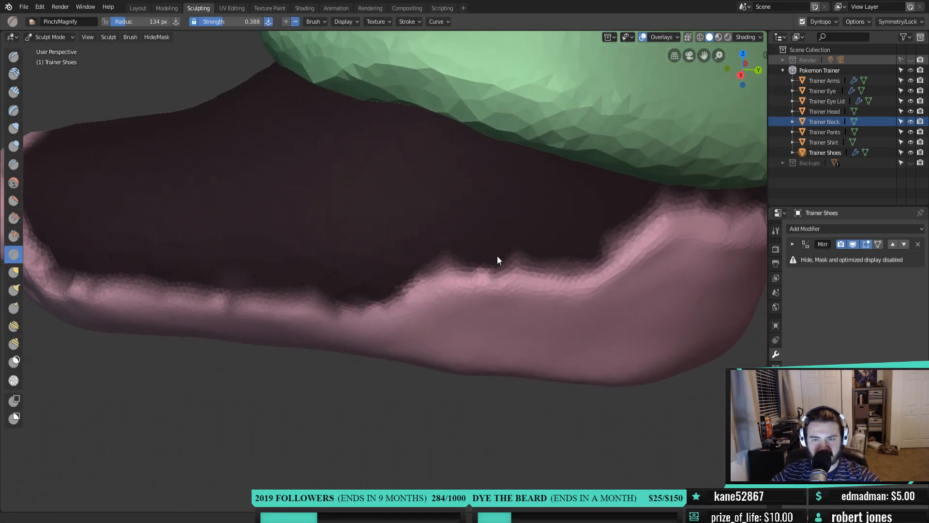
{"action": "key", "text": "f"}
{"action": "left_click", "coordinate": [583, 250]}
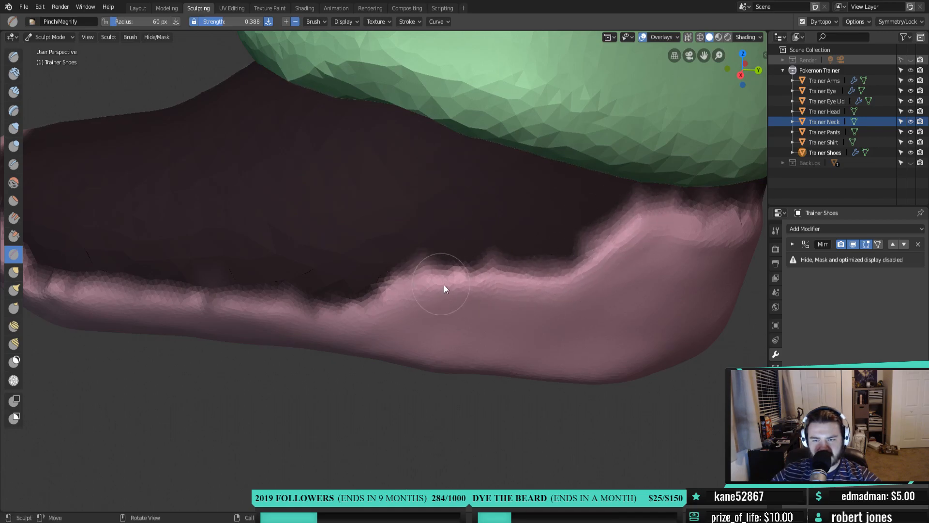
{"action": "middle_click_drag", "start_coordinate": [506, 297], "coordinate": [567, 315]}
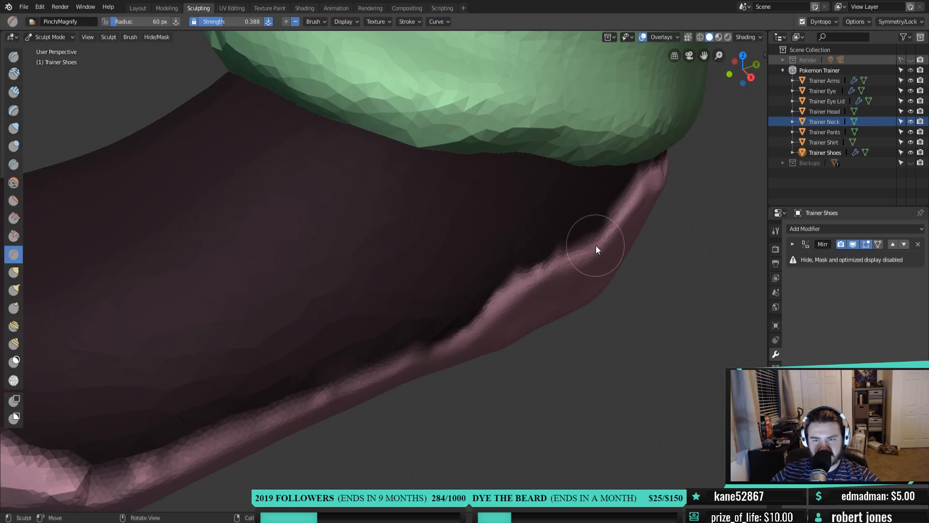
{"action": "left_click_drag", "start_coordinate": [534, 270], "coordinate": [465, 345]}
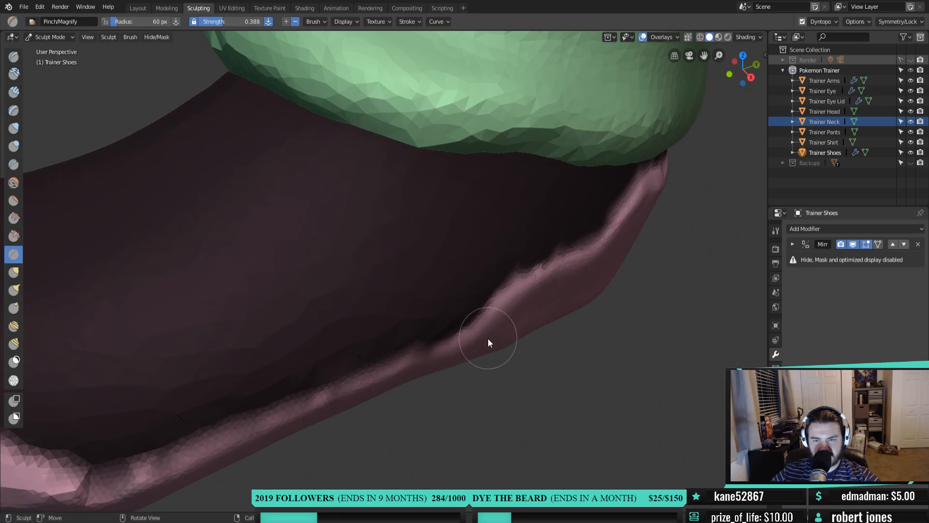
{"action": "middle_click_drag", "start_coordinate": [488, 340], "coordinate": [497, 311]}
{"action": "middle_click_drag", "start_coordinate": [286, 320], "coordinate": [314, 239]}
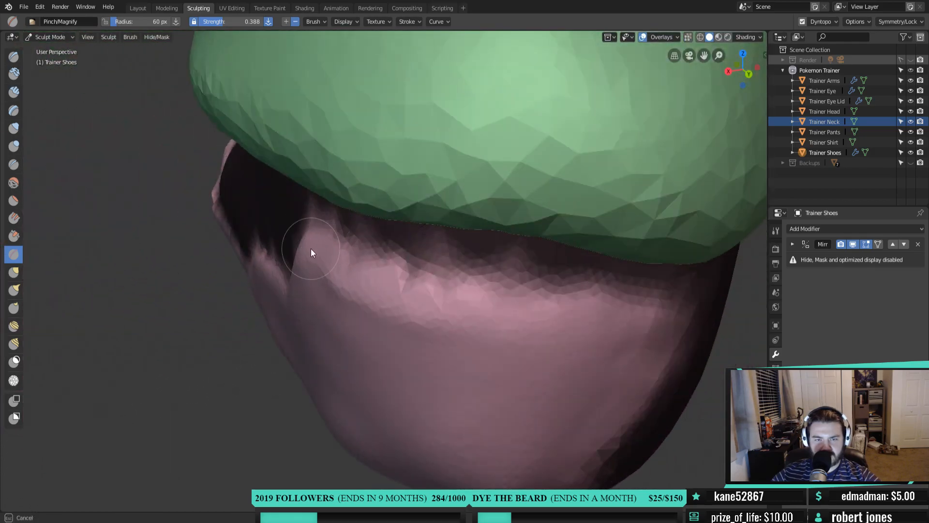
{"action": "mouse_move", "coordinate": [324, 264]}
{"action": "left_mouse_down"}
{"action": "mouse_move", "coordinate": [401, 304]}
{"action": "mouse_move", "coordinate": [351, 291]}
{"action": "mouse_move", "coordinate": [425, 312]}
{"action": "mouse_move", "coordinate": [414, 315]}
{"action": "mouse_move", "coordinate": [597, 314]}
{"action": "left_mouse_up"}
Enlarge the Pinch/Magnify brush to 98 px and pinch the heel's back border, the sole's side border and the toe cap edge
{"action": "key", "text": "f"}
{"action": "left_click", "coordinate": [369, 295]}
{"action": "mouse_move", "coordinate": [502, 322]}
{"action": "left_mouse_down"}
{"action": "mouse_move", "coordinate": [319, 267]}
{"action": "mouse_move", "coordinate": [346, 272]}
{"action": "left_mouse_up"}
{"action": "mouse_move", "coordinate": [347, 272]}
{"action": "middle_mouse_down"}
{"action": "mouse_move", "coordinate": [414, 269]}
{"action": "mouse_move", "coordinate": [432, 312]}
{"action": "mouse_move", "coordinate": [559, 254]}
{"action": "middle_mouse_up"}
{"action": "mouse_move", "coordinate": [604, 262]}
{"action": "left_mouse_down"}
{"action": "mouse_move", "coordinate": [578, 271]}
{"action": "mouse_move", "coordinate": [387, 265]}
{"action": "mouse_move", "coordinate": [301, 274]}
{"action": "mouse_move", "coordinate": [239, 256]}
{"action": "left_mouse_up"}
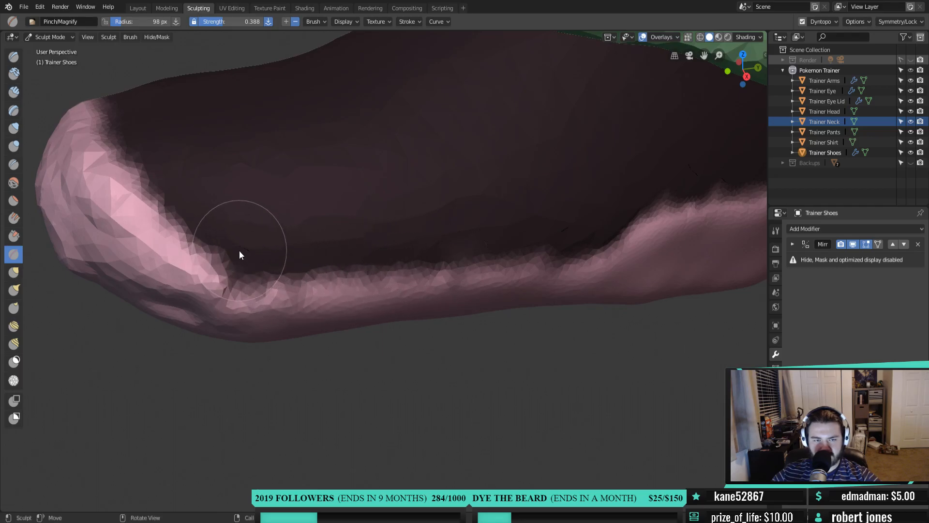
{"action": "mouse_move", "coordinate": [88, 170]}
{"action": "left_mouse_down"}
{"action": "mouse_move", "coordinate": [112, 197]}
{"action": "mouse_move", "coordinate": [81, 149]}
{"action": "mouse_move", "coordinate": [205, 275]}
{"action": "mouse_move", "coordinate": [144, 231]}
{"action": "mouse_move", "coordinate": [121, 156]}
{"action": "left_mouse_up"}
{"action": "mouse_move", "coordinate": [121, 156]}
{"action": "middle_mouse_down"}
{"action": "mouse_move", "coordinate": [128, 183]}
{"action": "mouse_move", "coordinate": [180, 187]}
{"action": "middle_mouse_up"}
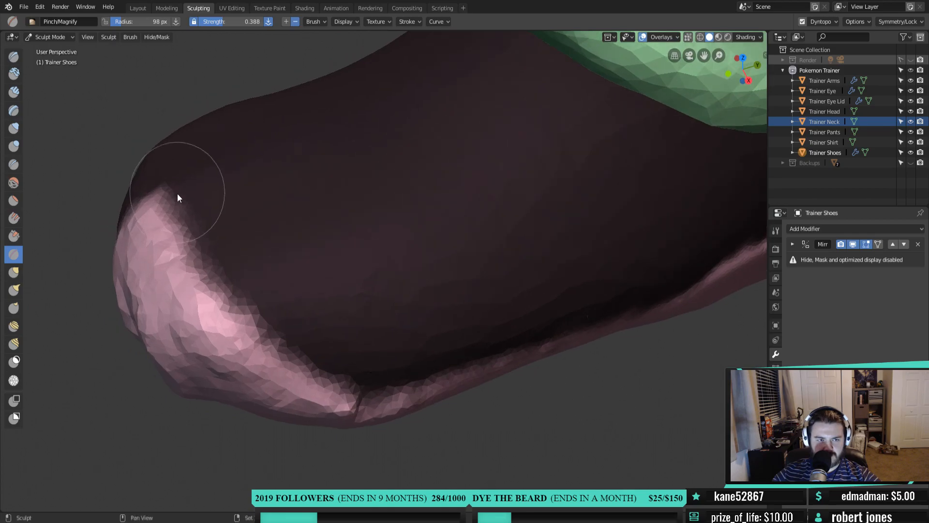
{"action": "mouse_move", "coordinate": [191, 277]}
{"action": "left_mouse_down"}
{"action": "mouse_move", "coordinate": [148, 211]}
{"action": "mouse_move", "coordinate": [239, 353]}
{"action": "left_mouse_up"}
Switch to the Layout workspace and turn off the viewport display of the Trainer Shoes' Mirror modifier
{"action": "mouse_move", "coordinate": [239, 353]}
{"action": "middle_mouse_down"}
{"action": "mouse_move", "coordinate": [451, 433]}
{"action": "mouse_move", "coordinate": [379, 367]}
{"action": "mouse_move", "coordinate": [407, 348]}
{"action": "middle_mouse_up"}
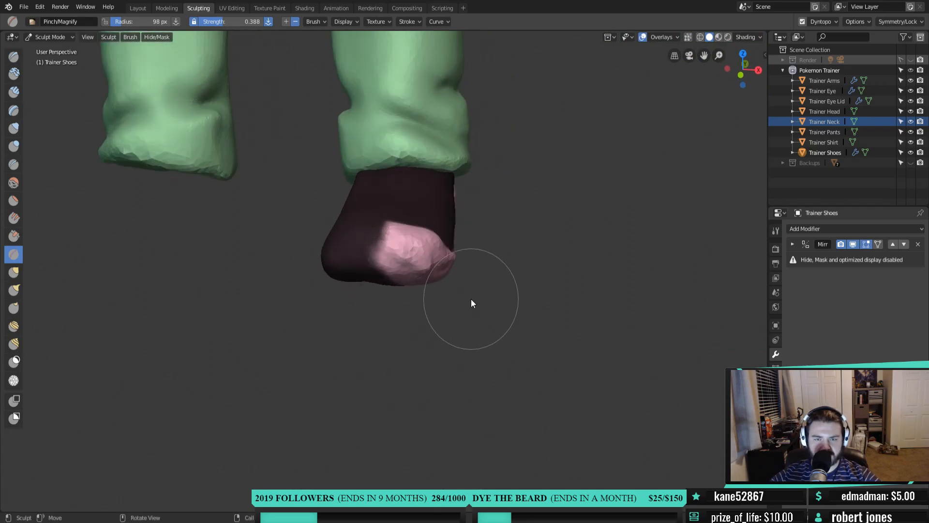
{"action": "scroll", "coordinate": [470, 304], "scroll_direction": "down", "scroll_amount": 2}
{"action": "left_click", "coordinate": [138, 8]}
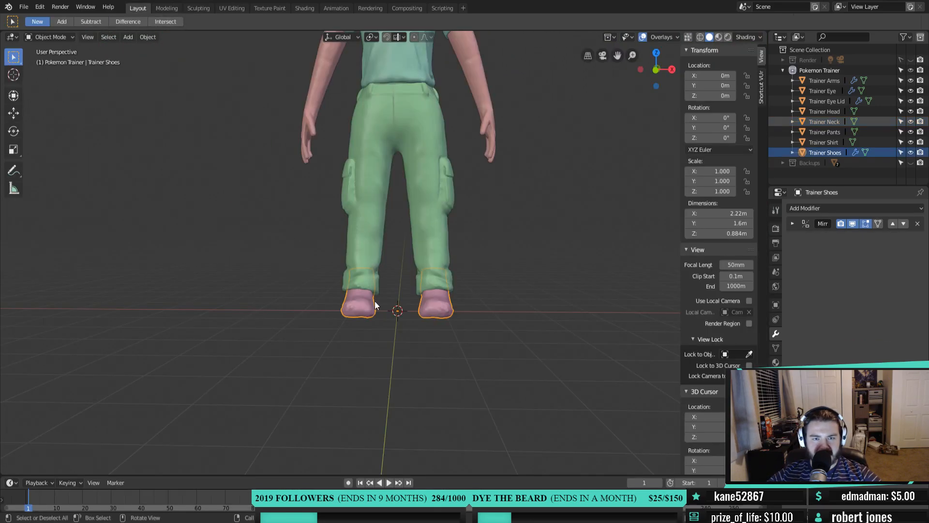
{"action": "left_click", "coordinate": [886, 153]}
{"action": "scroll", "coordinate": [487, 315], "scroll_direction": "up", "scroll_amount": 3}
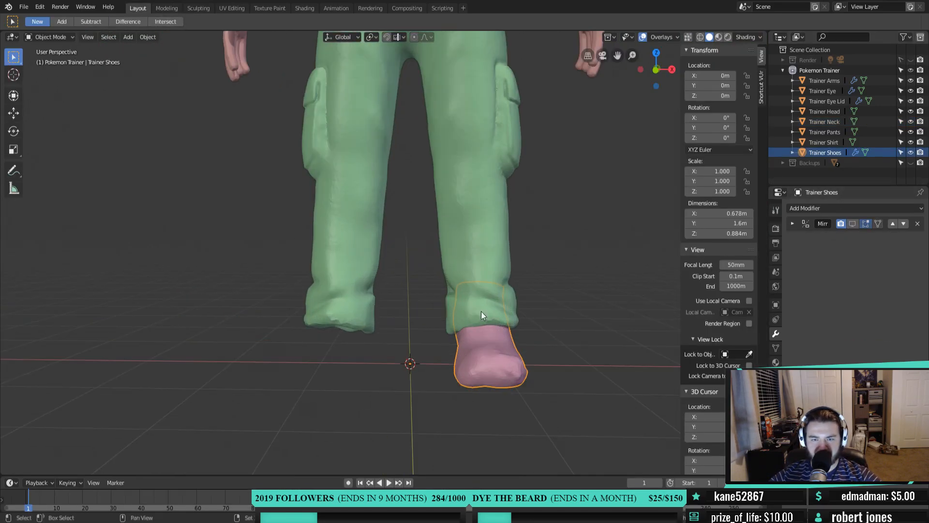
Set the Trainer Shoes object's origin to its geometry
{"action": "middle_click_drag", "start_coordinate": [488, 315], "coordinate": [415, 298]}
{"action": "right_click", "coordinate": [431, 273]}
{"action": "mouse_move", "coordinate": [437, 289]}
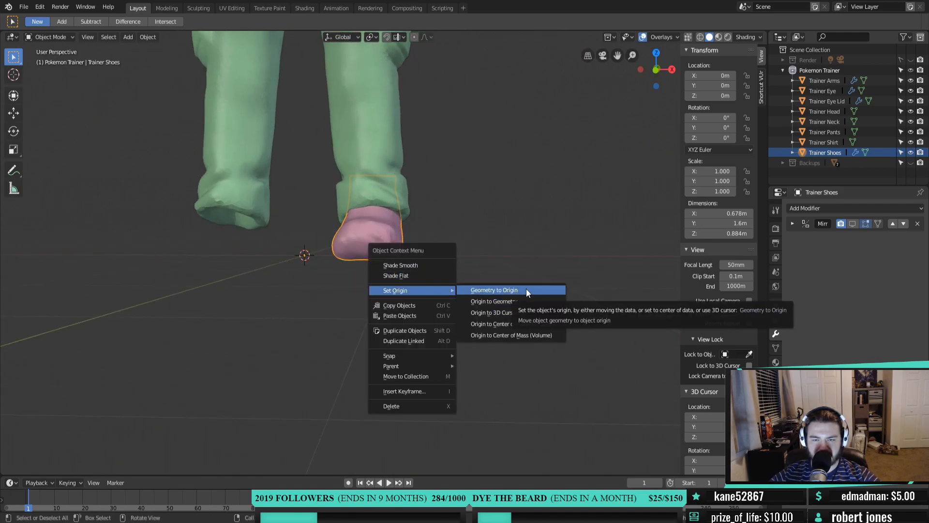
{"action": "left_click", "coordinate": [524, 300]}
{"action": "middle_click_drag", "start_coordinate": [445, 277], "coordinate": [458, 301]}
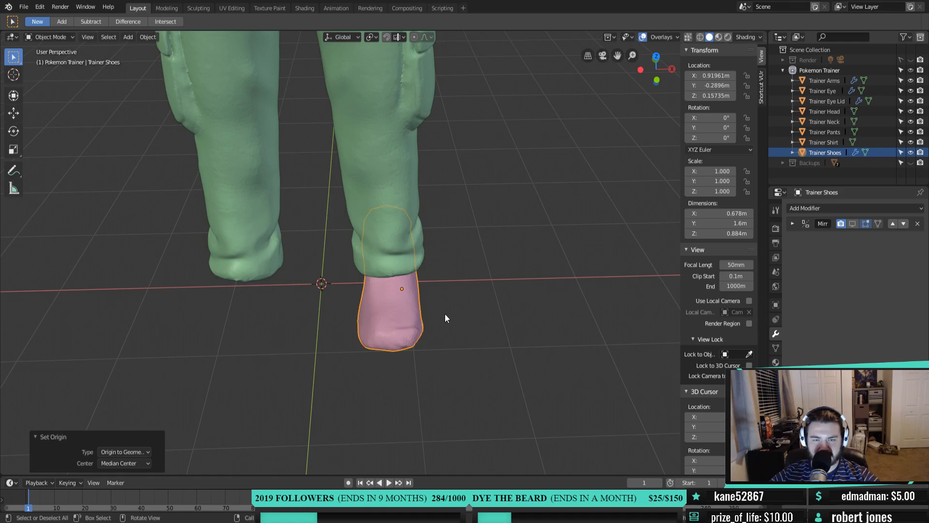
Set the origin of the Trainer Shoes object to its center of mass using the Volume option
{"action": "right_click", "coordinate": [444, 314]}
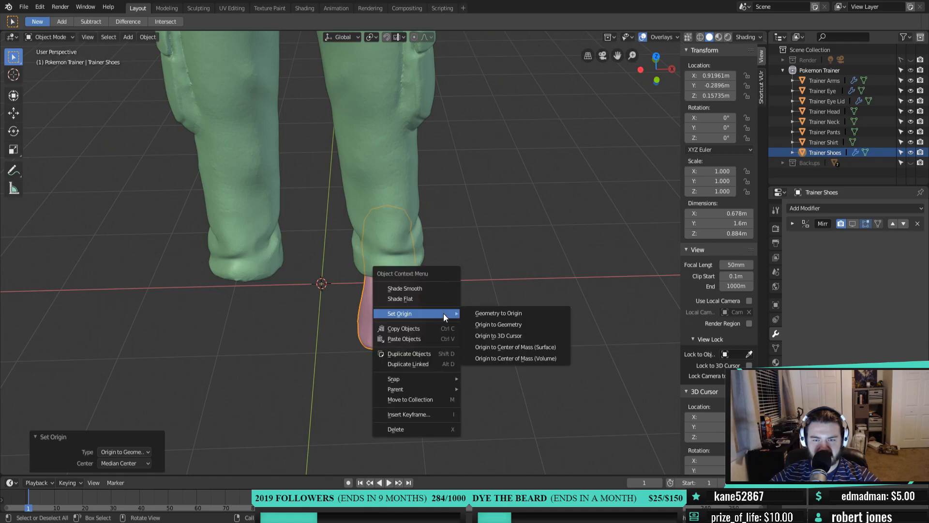
{"action": "left_click", "coordinate": [500, 351]}
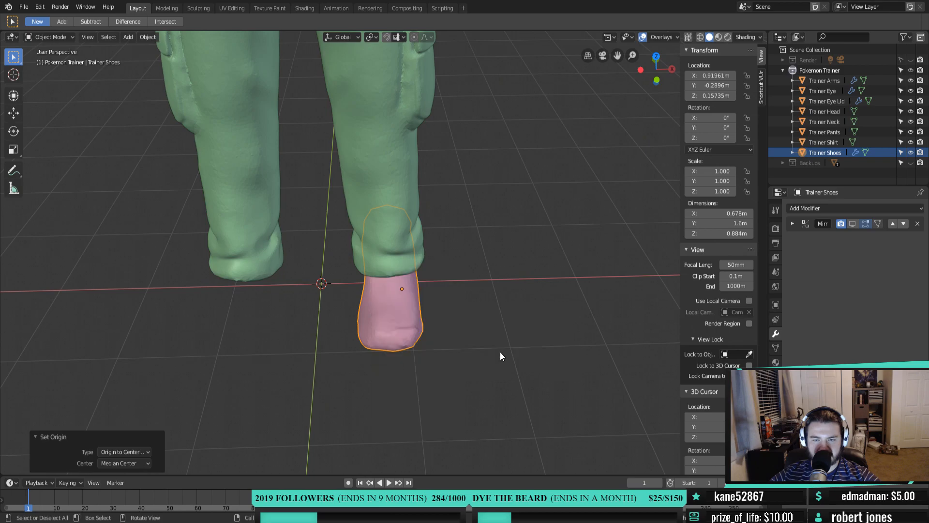
{"action": "right_click", "coordinate": [406, 273]}
{"action": "mouse_move", "coordinate": [406, 273]}
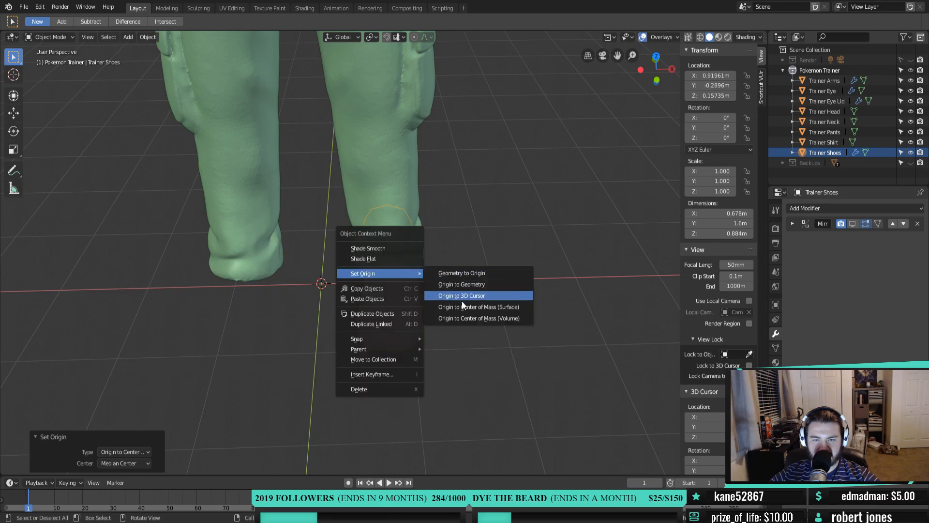
{"action": "left_click", "coordinate": [477, 322]}
{"action": "mouse_move", "coordinate": [477, 327]}
{"action": "middle_mouse_down"}
{"action": "mouse_move", "coordinate": [438, 293]}
{"action": "mouse_move", "coordinate": [414, 291]}
{"action": "mouse_move", "coordinate": [472, 342]}
{"action": "middle_mouse_up"}
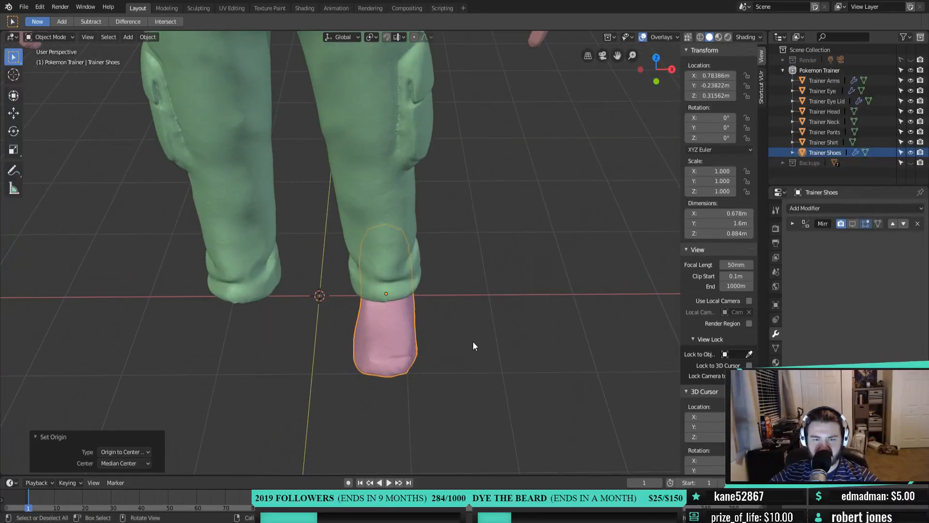
Symmetrize the shoe mesh in Sculpt Mode with the direction set to +X to -X
{"action": "left_click", "coordinate": [198, 8]}
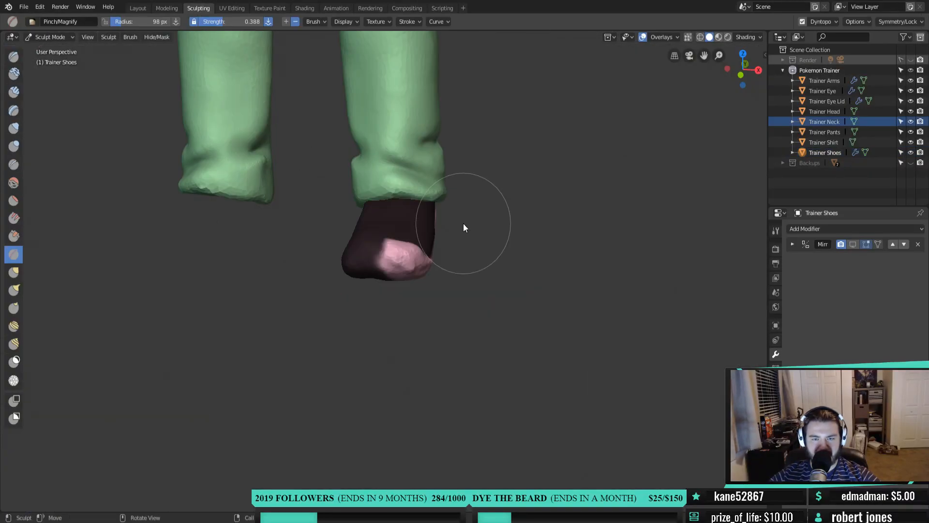
{"action": "left_click", "coordinate": [901, 23]}
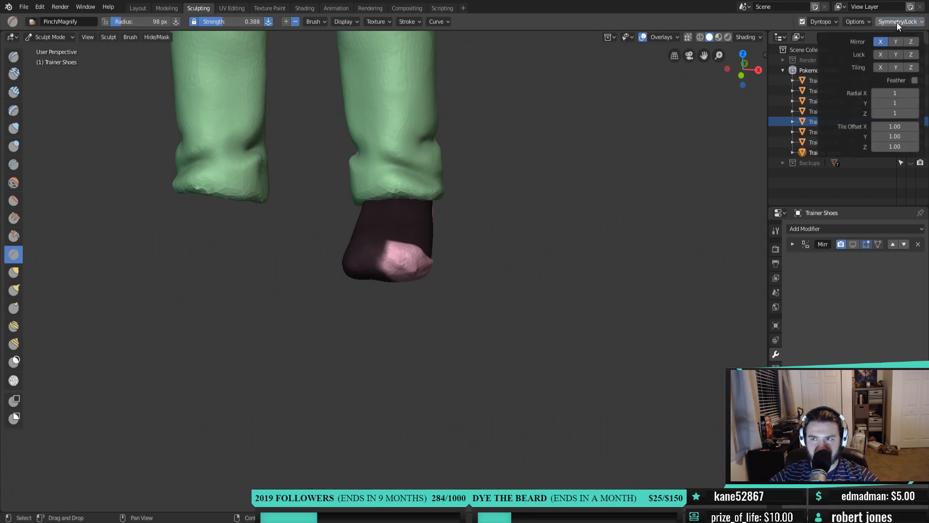
{"action": "mouse_move", "coordinate": [834, 24]}
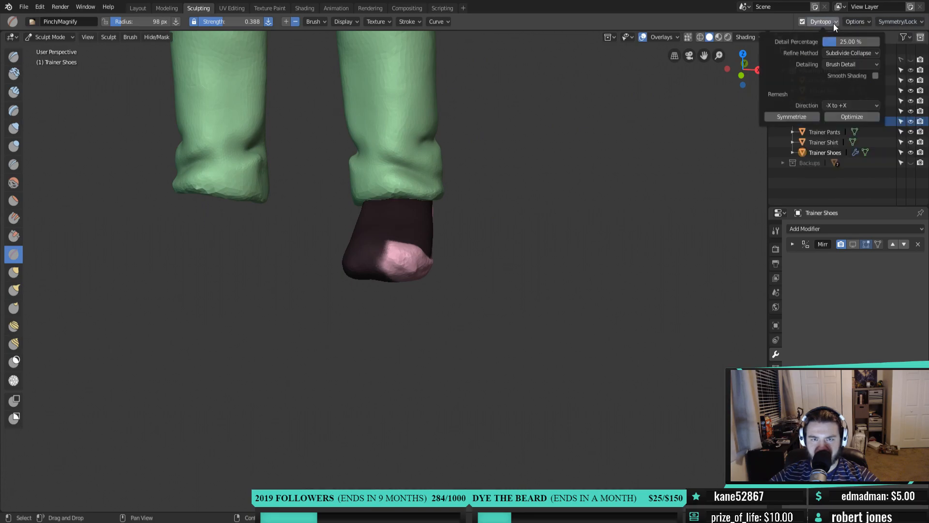
{"action": "left_click", "coordinate": [865, 105]}
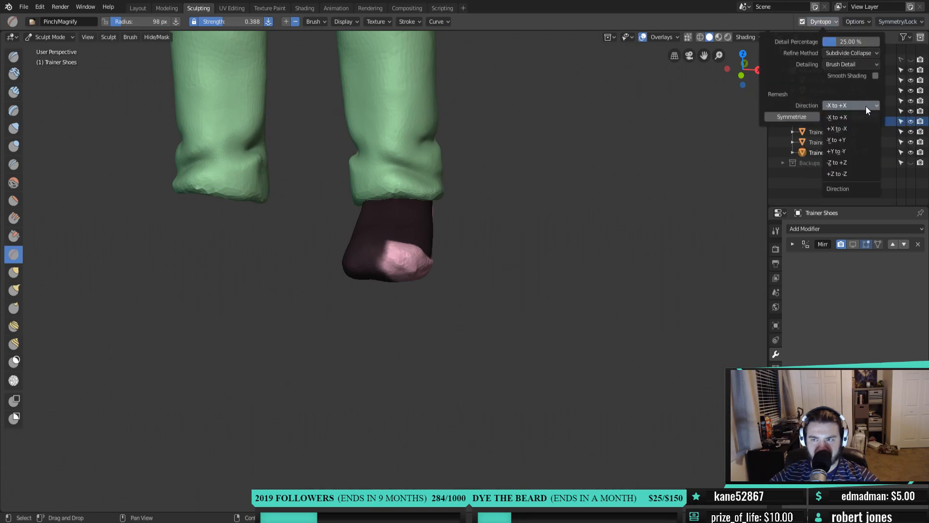
{"action": "left_click", "coordinate": [836, 128]}
{"action": "left_click", "coordinate": [803, 115]}
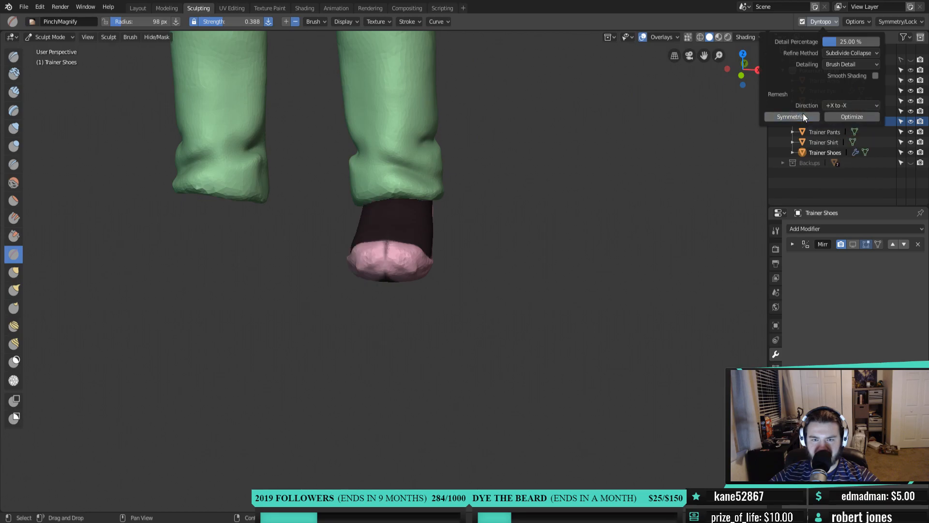
{"action": "mouse_move", "coordinate": [457, 263]}
{"action": "middle_mouse_down"}
{"action": "mouse_move", "coordinate": [531, 257]}
{"action": "mouse_move", "coordinate": [582, 208]}
{"action": "mouse_move", "coordinate": [512, 172]}
{"action": "mouse_move", "coordinate": [471, 224]}
{"action": "mouse_move", "coordinate": [492, 254]}
{"action": "mouse_move", "coordinate": [502, 302]}
{"action": "mouse_move", "coordinate": [471, 320]}
{"action": "mouse_move", "coordinate": [385, 282]}
{"action": "mouse_move", "coordinate": [404, 237]}
{"action": "mouse_move", "coordinate": [474, 269]}
{"action": "mouse_move", "coordinate": [496, 287]}
{"action": "mouse_move", "coordinate": [296, 235]}
{"action": "mouse_move", "coordinate": [411, 231]}
{"action": "mouse_move", "coordinate": [472, 274]}
{"action": "middle_mouse_up"}
Return to the Layout workspace and set the Trainer Shoes origin to the 3D cursor
{"action": "left_click", "coordinate": [138, 8]}
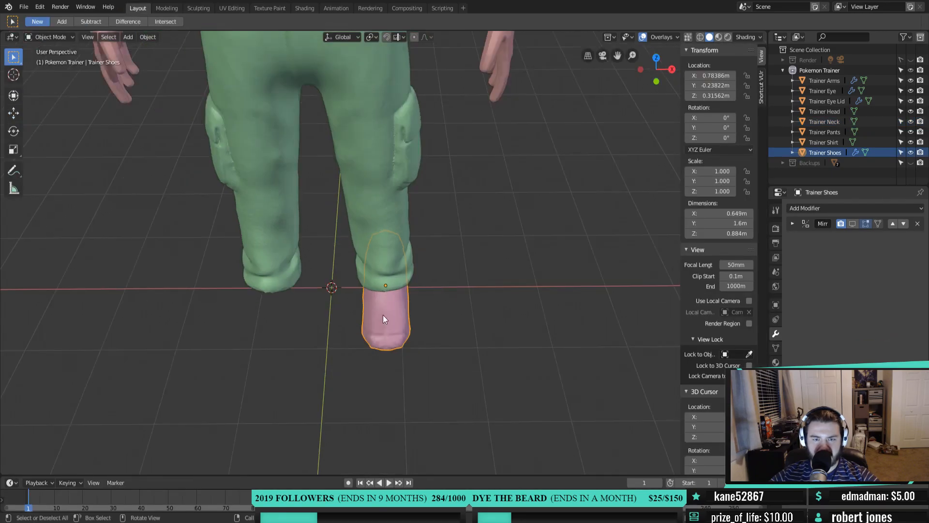
{"action": "right_click", "coordinate": [438, 285]}
{"action": "mouse_move", "coordinate": [437, 283]}
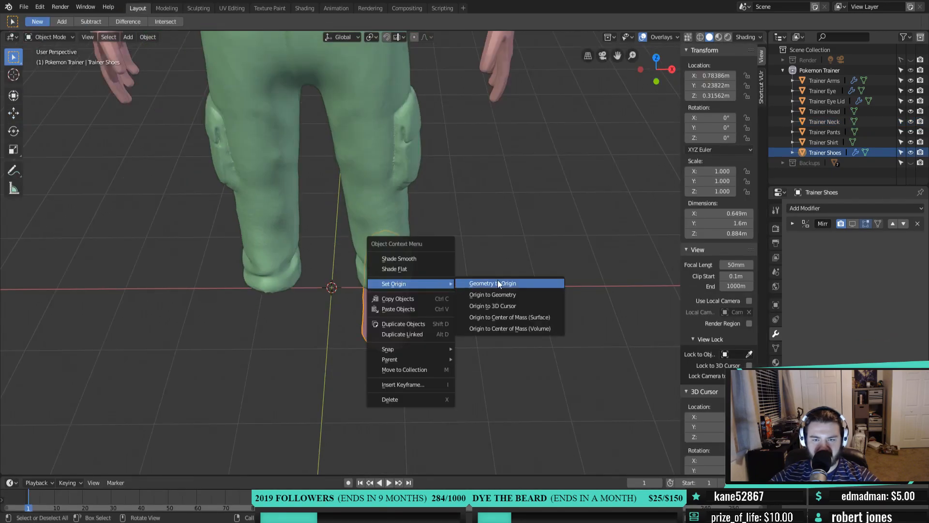
{"action": "left_click", "coordinate": [500, 306]}
{"action": "middle_click_drag", "start_coordinate": [477, 314], "coordinate": [498, 291]}
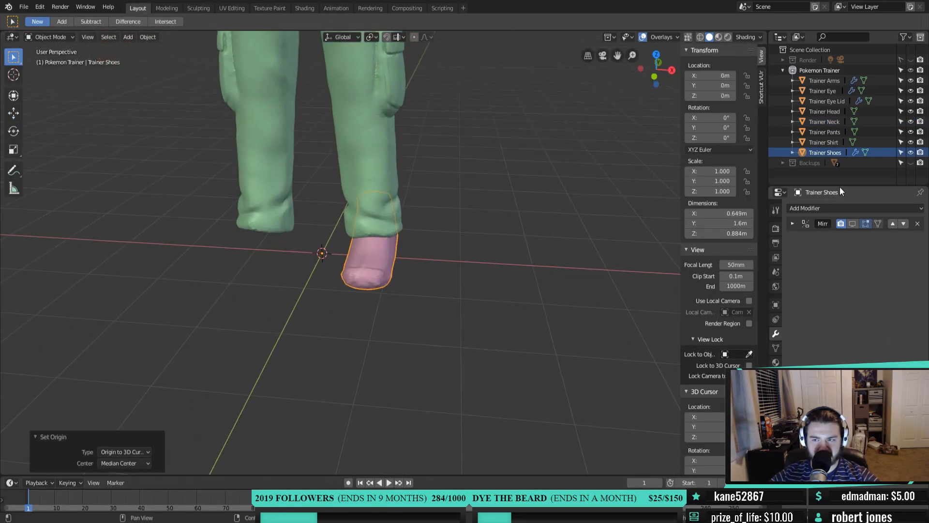
Enable viewport display of the Mirror modifier on Trainer Shoes to show the second shoe
{"action": "left_click", "coordinate": [852, 224]}
{"action": "middle_click_drag", "start_coordinate": [408, 295], "coordinate": [450, 291]}
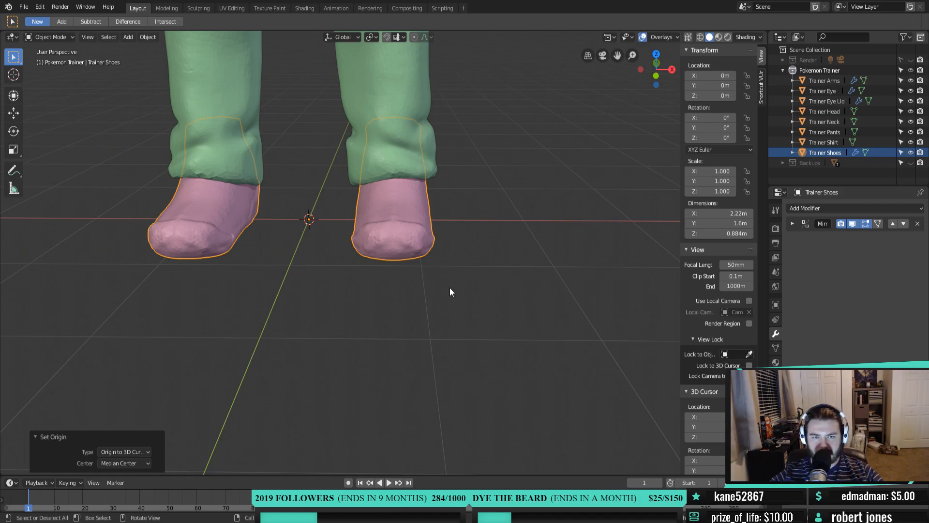
{"action": "middle_click_drag", "start_coordinate": [450, 291], "coordinate": [419, 328]}
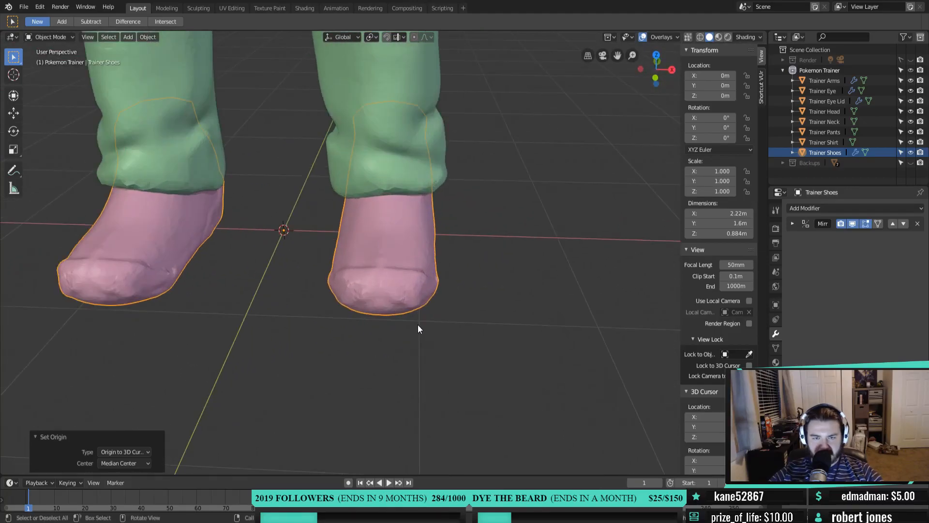
Return to the Sculpting workspace and clear the mask from the shoe
{"action": "left_click", "coordinate": [187, 8]}
{"action": "scroll", "coordinate": [421, 230], "scroll_direction": "up", "scroll_amount": 2}
{"action": "mouse_move", "coordinate": [420, 230]}
{"action": "middle_mouse_down"}
{"action": "mouse_move", "coordinate": [474, 191]}
{"action": "mouse_move", "coordinate": [457, 158]}
{"action": "middle_mouse_up"}
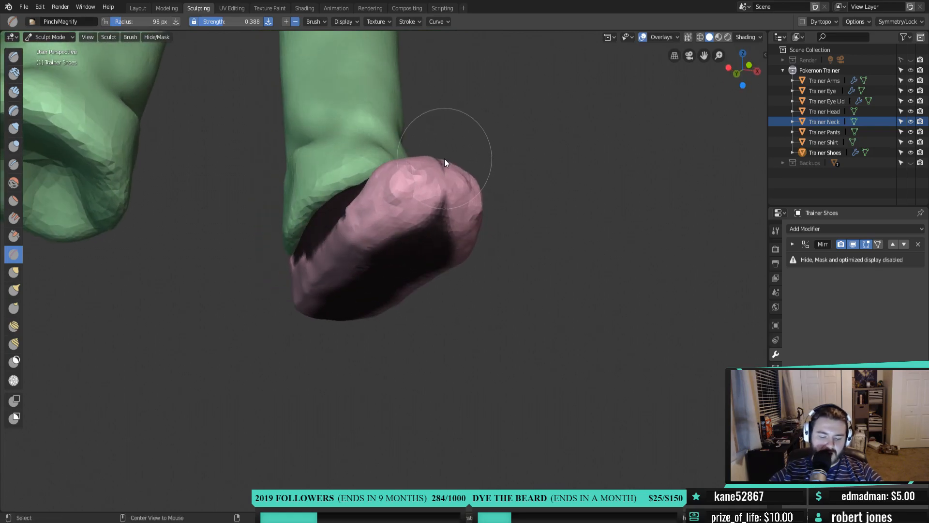
{"action": "key", "text": "alt+m"}
{"action": "mouse_move", "coordinate": [451, 177]}
{"action": "middle_mouse_down"}
{"action": "mouse_move", "coordinate": [397, 297]}
{"action": "mouse_move", "coordinate": [432, 220]}
{"action": "middle_mouse_up"}
Choose the Inflate/Deflate brush with strength 0.231 and radius 86 px, and enable Dyntopo
{"action": "key", "text": "i"}
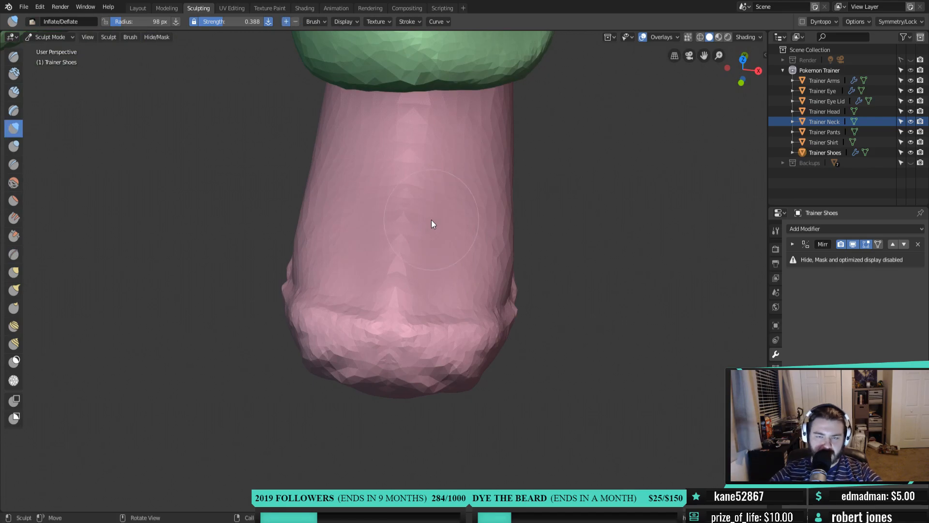
{"action": "key", "text": "shift+f"}
{"action": "left_click", "coordinate": [427, 182]}
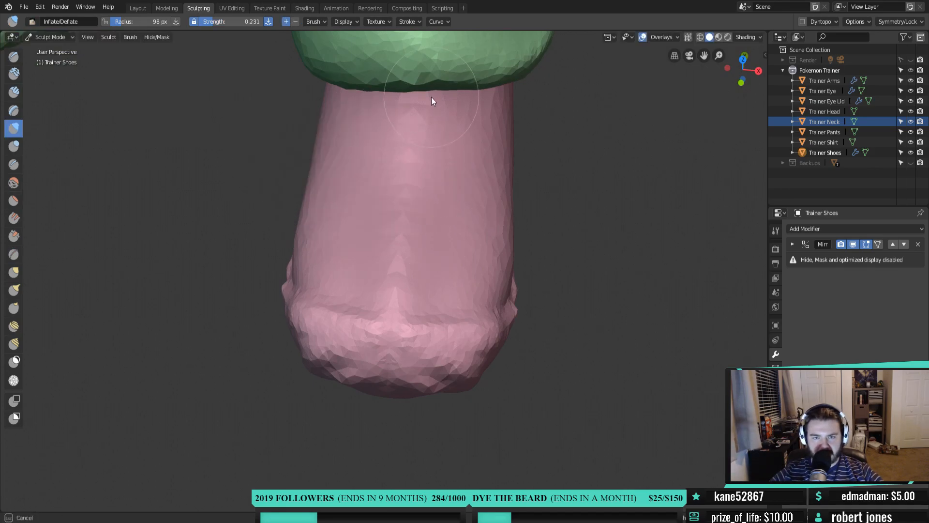
{"action": "key", "text": "f"}
{"action": "left_click", "coordinate": [416, 133]}
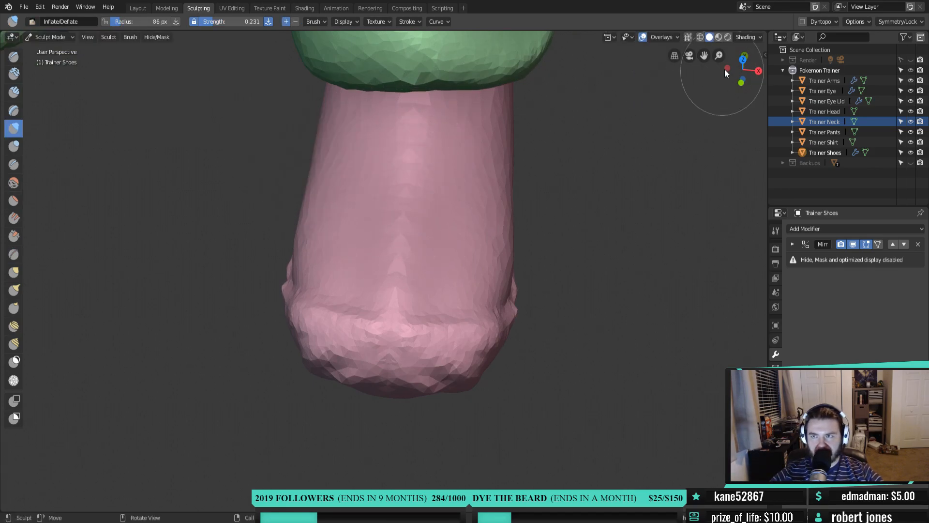
{"action": "left_click", "coordinate": [800, 21]}
{"action": "left_click", "coordinate": [782, 52]}
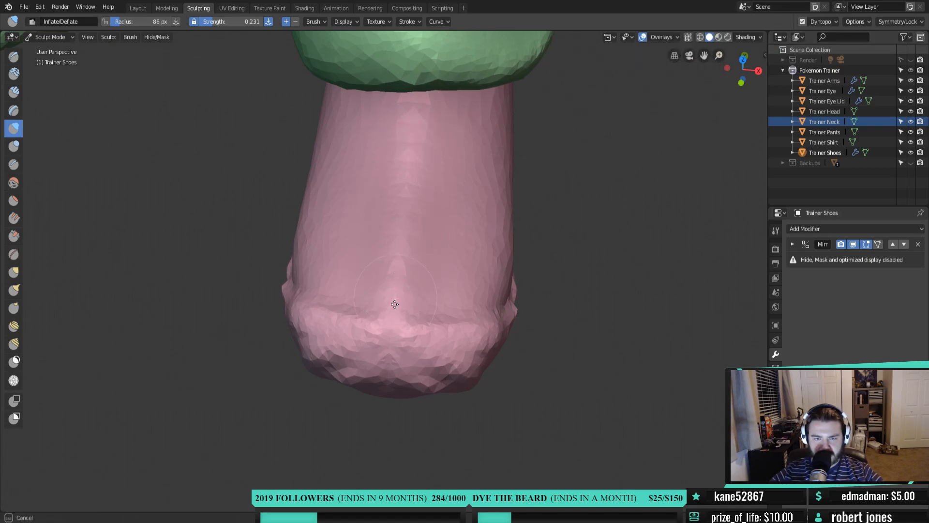
Inflate the front and sides of the shoe's toe cap to round out its uneven surface
{"action": "mouse_move", "coordinate": [391, 198]}
{"action": "middle_mouse_down"}
{"action": "mouse_move", "coordinate": [477, 187]}
{"action": "mouse_move", "coordinate": [402, 205]}
{"action": "middle_mouse_up"}
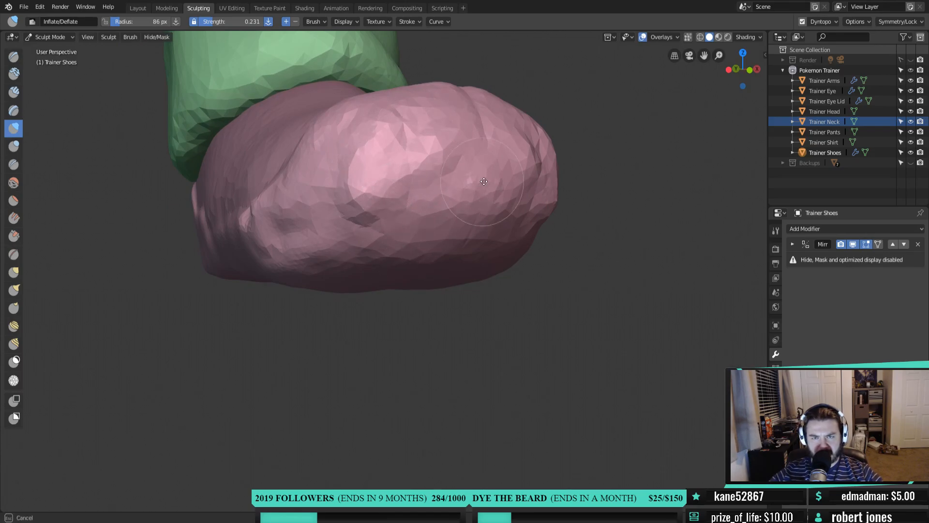
{"action": "middle_click_drag", "start_coordinate": [464, 154], "coordinate": [418, 158]}
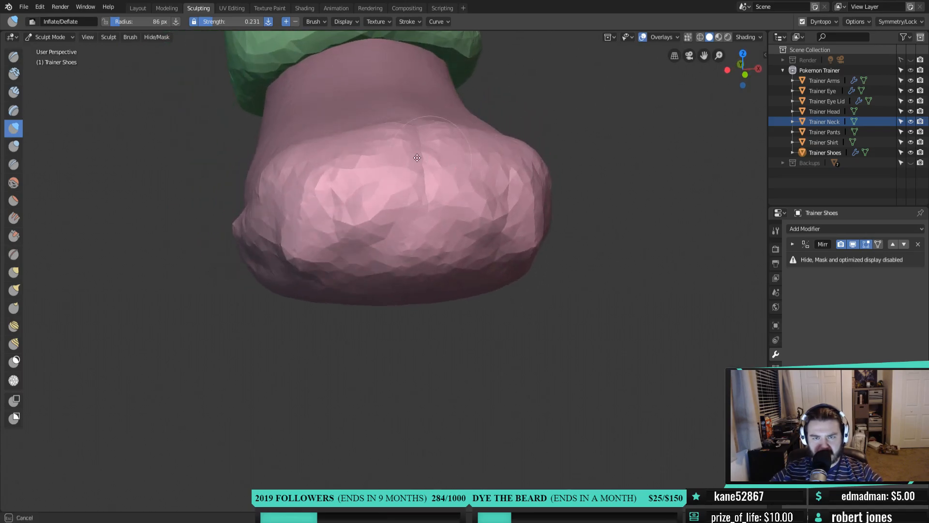
{"action": "middle_click_drag", "start_coordinate": [484, 232], "coordinate": [387, 209]}
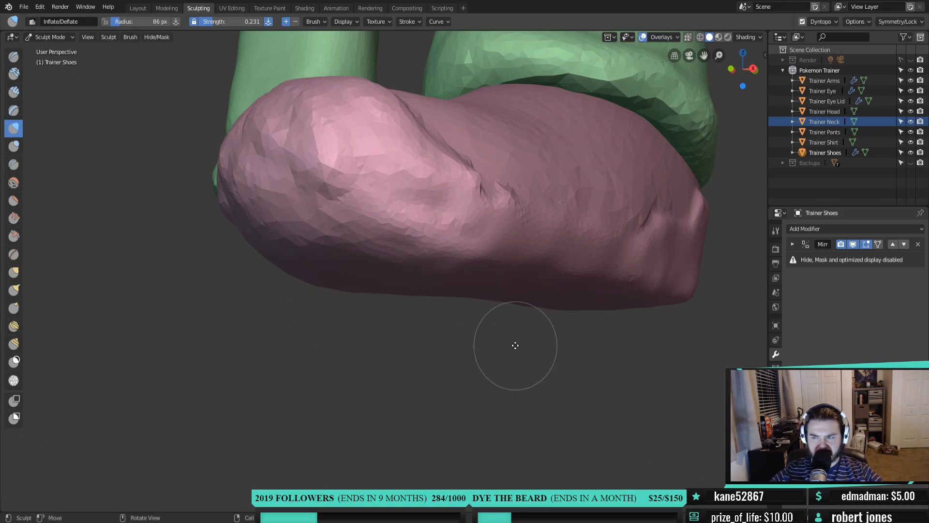
{"action": "mouse_move", "coordinate": [385, 209]}
{"action": "left_mouse_down"}
{"action": "mouse_move", "coordinate": [359, 207]}
{"action": "mouse_move", "coordinate": [469, 236]}
{"action": "left_mouse_up"}
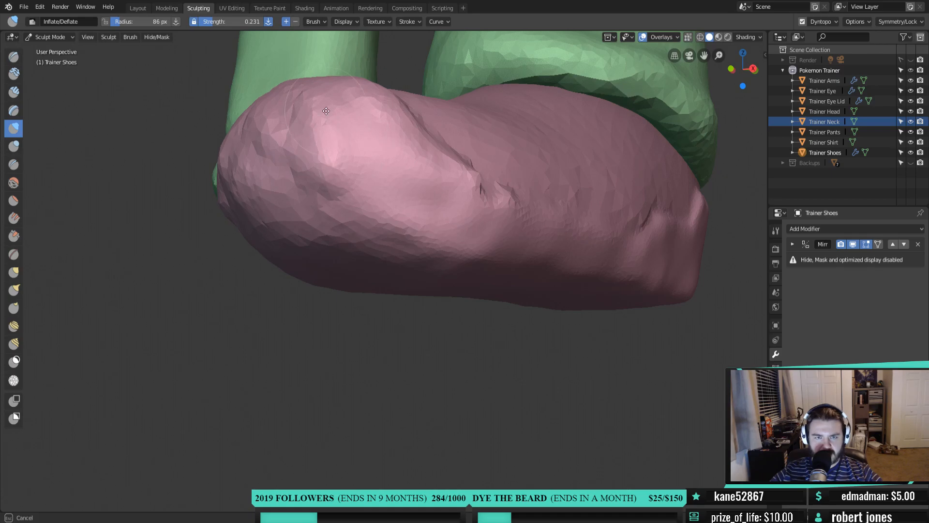
{"action": "left_click_drag", "start_coordinate": [313, 144], "coordinate": [334, 167]}
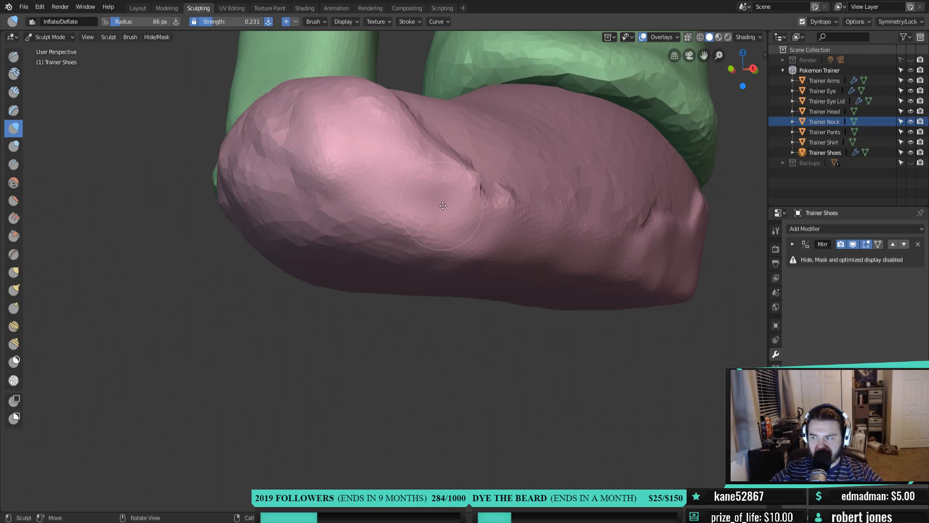
{"action": "middle_click_drag", "start_coordinate": [452, 208], "coordinate": [374, 208]}
{"action": "mouse_move", "coordinate": [374, 208]}
{"action": "left_mouse_down"}
{"action": "mouse_move", "coordinate": [474, 242]}
{"action": "mouse_move", "coordinate": [383, 271]}
{"action": "mouse_move", "coordinate": [433, 267]}
{"action": "mouse_move", "coordinate": [426, 226]}
{"action": "left_mouse_up"}
{"action": "middle_click_drag", "start_coordinate": [521, 189], "coordinate": [351, 178]}
{"action": "mouse_move", "coordinate": [442, 259]}
{"action": "left_mouse_down"}
{"action": "mouse_move", "coordinate": [425, 285]}
{"action": "mouse_move", "coordinate": [435, 280]}
{"action": "left_mouse_up"}
Switch to the Crease brush and set its radius to 33 px
{"action": "key", "text": "shift+c"}
{"action": "mouse_move", "coordinate": [435, 281]}
{"action": "middle_mouse_down"}
{"action": "mouse_move", "coordinate": [392, 216]}
{"action": "mouse_move", "coordinate": [415, 253]}
{"action": "mouse_move", "coordinate": [369, 292]}
{"action": "mouse_move", "coordinate": [388, 332]}
{"action": "mouse_move", "coordinate": [347, 319]}
{"action": "mouse_move", "coordinate": [353, 286]}
{"action": "mouse_move", "coordinate": [350, 301]}
{"action": "middle_mouse_up"}
{"action": "key", "text": "f"}
{"action": "left_click", "coordinate": [321, 318]}
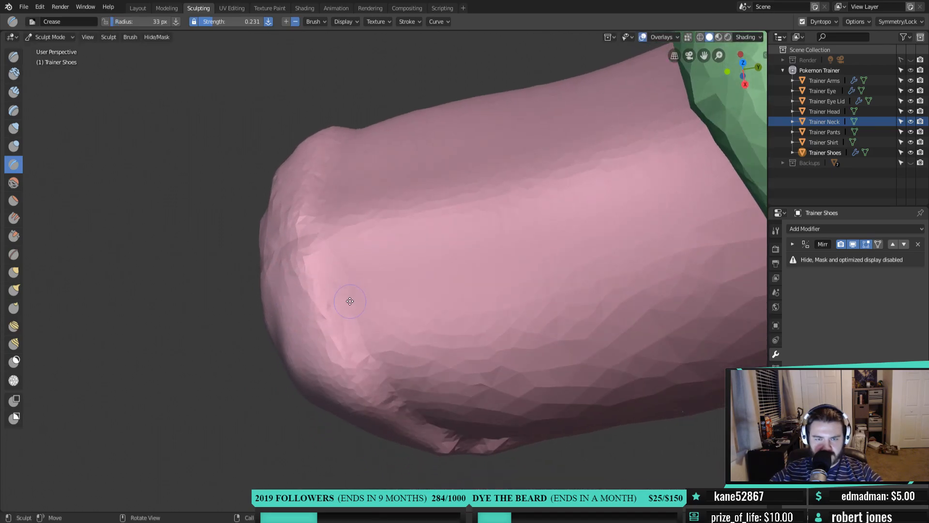
{"action": "left_click", "coordinate": [16, 57]}
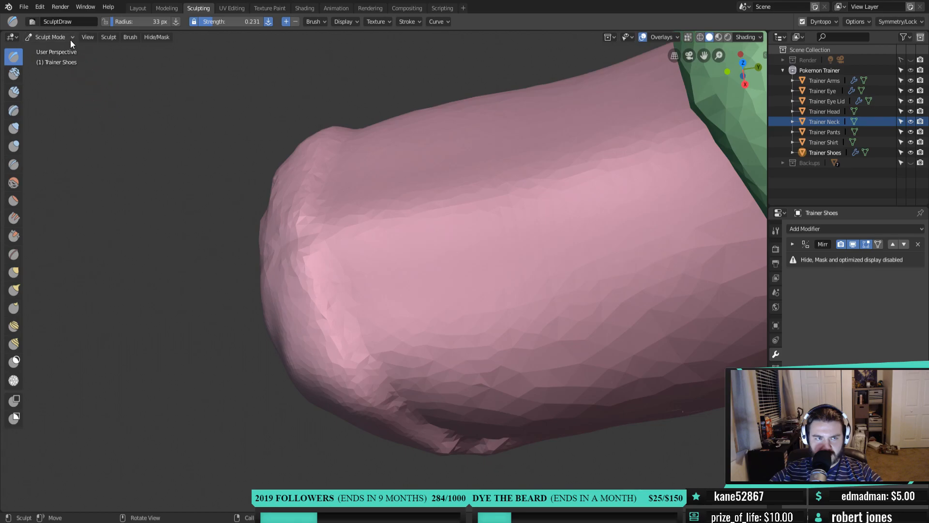
{"action": "left_click", "coordinate": [14, 236]}
{"action": "left_click", "coordinate": [15, 164]}
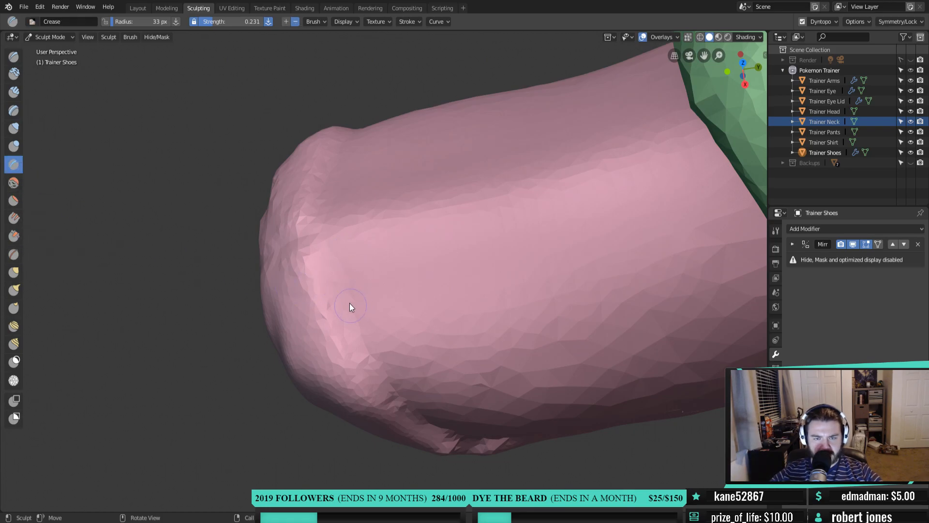
Carve a crease across the top of the shoe along the back edge of the toe cap
{"action": "left_click_drag", "start_coordinate": [327, 246], "coordinate": [372, 352]}
{"action": "left_click_drag", "start_coordinate": [322, 236], "coordinate": [372, 353]}
{"action": "left_click_drag", "start_coordinate": [323, 241], "coordinate": [373, 355]}
{"action": "left_click_drag", "start_coordinate": [350, 310], "coordinate": [324, 249]}
{"action": "left_click_drag", "start_coordinate": [326, 191], "coordinate": [334, 245]}
{"action": "middle_click_drag", "start_coordinate": [334, 245], "coordinate": [359, 328]}
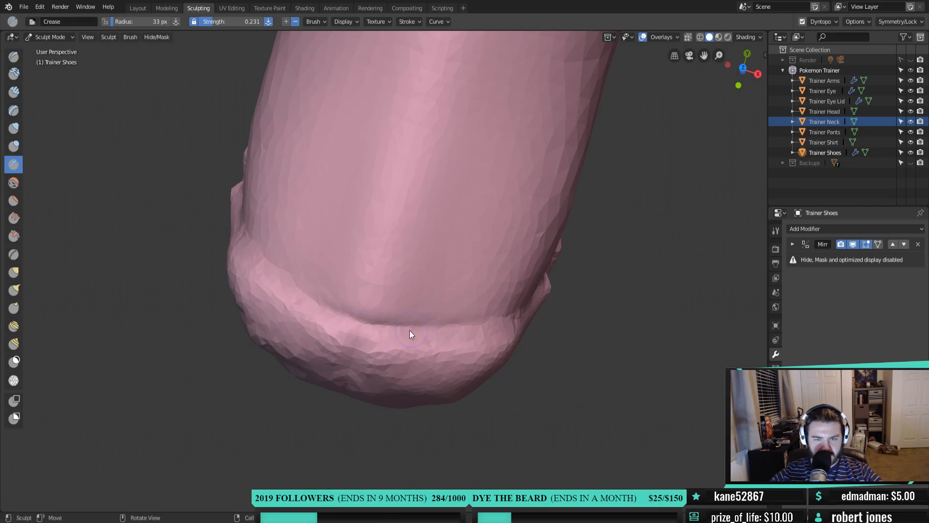
{"action": "middle_click_drag", "start_coordinate": [414, 335], "coordinate": [344, 306]}
Extend the toe cap crease down the side of the shoe to the upper edge of the sole
{"action": "mouse_move", "coordinate": [427, 333]}
{"action": "middle_mouse_down"}
{"action": "mouse_move", "coordinate": [334, 289]}
{"action": "mouse_move", "coordinate": [344, 243]}
{"action": "middle_mouse_up"}
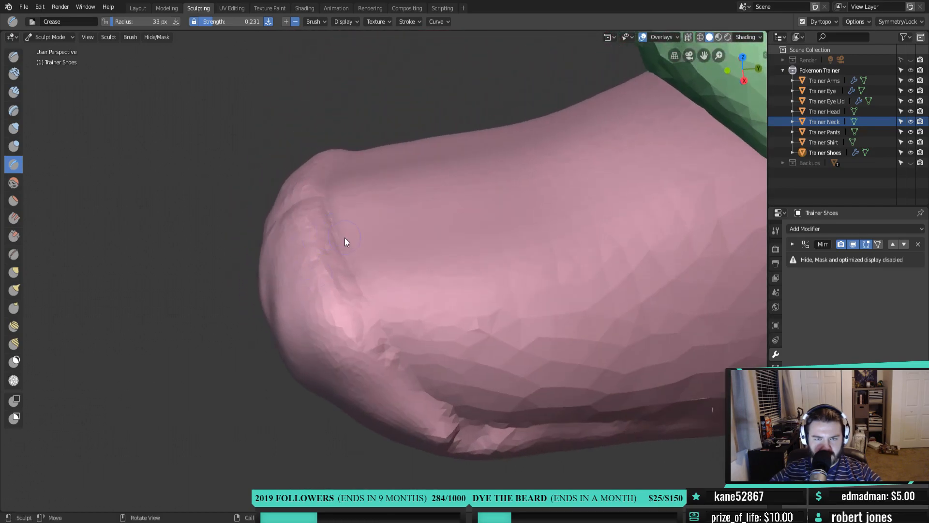
{"action": "middle_click_drag", "start_coordinate": [370, 309], "coordinate": [357, 285]}
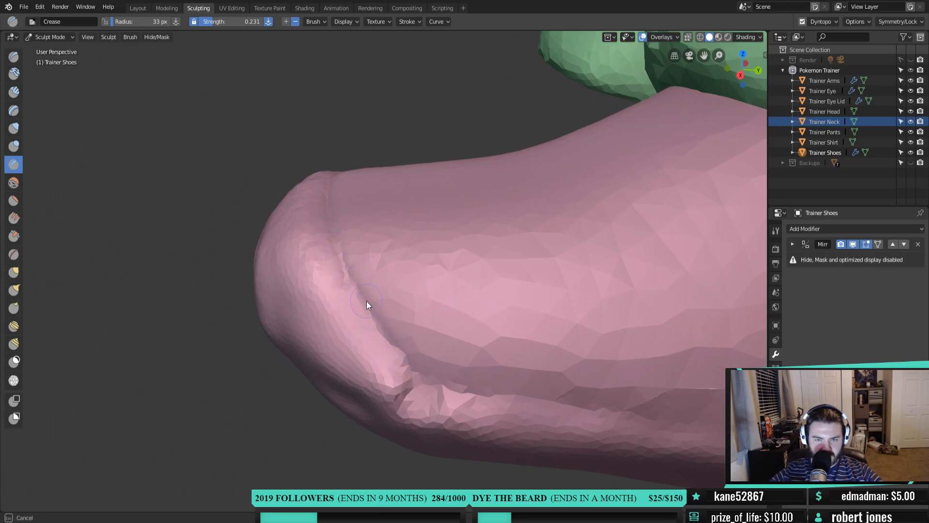
{"action": "middle_click_drag", "start_coordinate": [423, 387], "coordinate": [385, 291]}
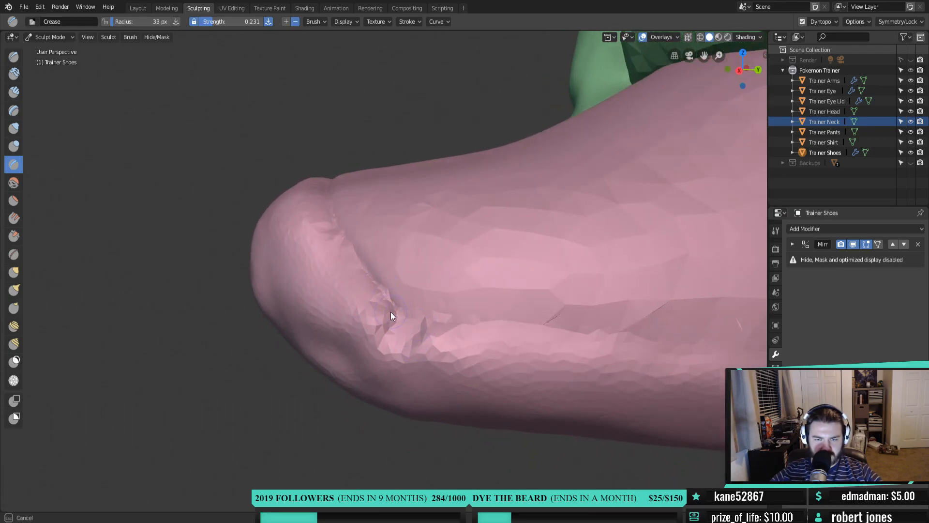
{"action": "middle_click_drag", "start_coordinate": [474, 318], "coordinate": [387, 265]}
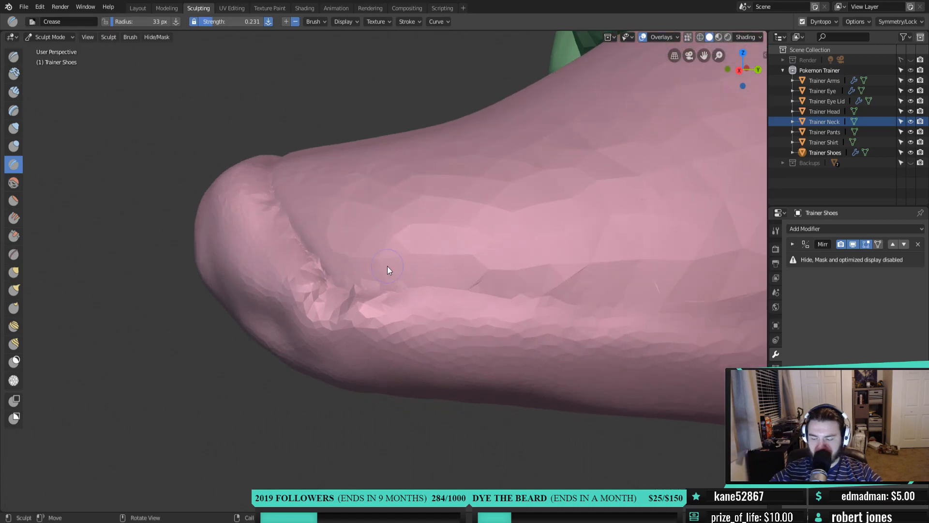
Set the Crease brush's stroke method to Line for straight creases along the side of the shoe
{"action": "key", "text": "KP_3"}
{"action": "mouse_move", "coordinate": [403, 274]}
{"action": "left_mouse_down"}
{"action": "mouse_move", "coordinate": [433, 276]}
{"action": "mouse_move", "coordinate": [418, 274]}
{"action": "left_mouse_up"}
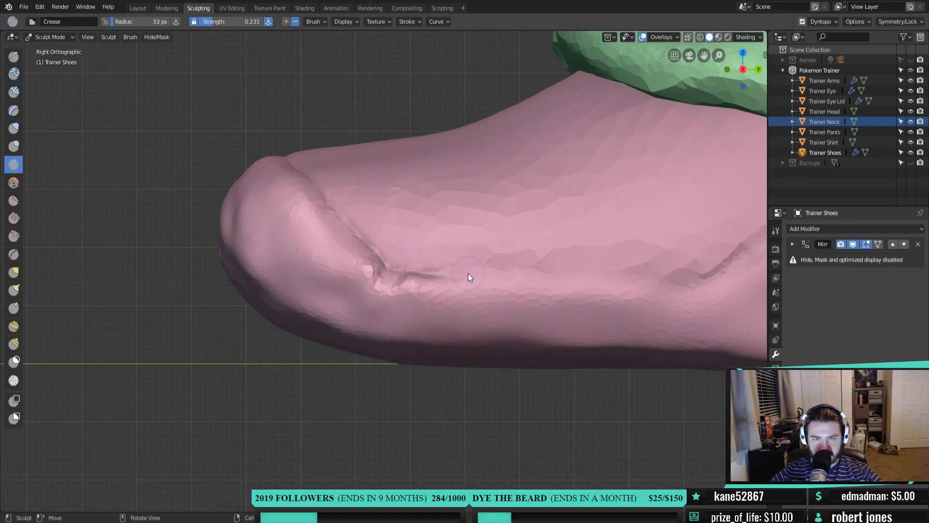
{"action": "left_click", "coordinate": [407, 21]}
{"action": "left_click", "coordinate": [416, 42]}
{"action": "left_click", "coordinate": [428, 110]}
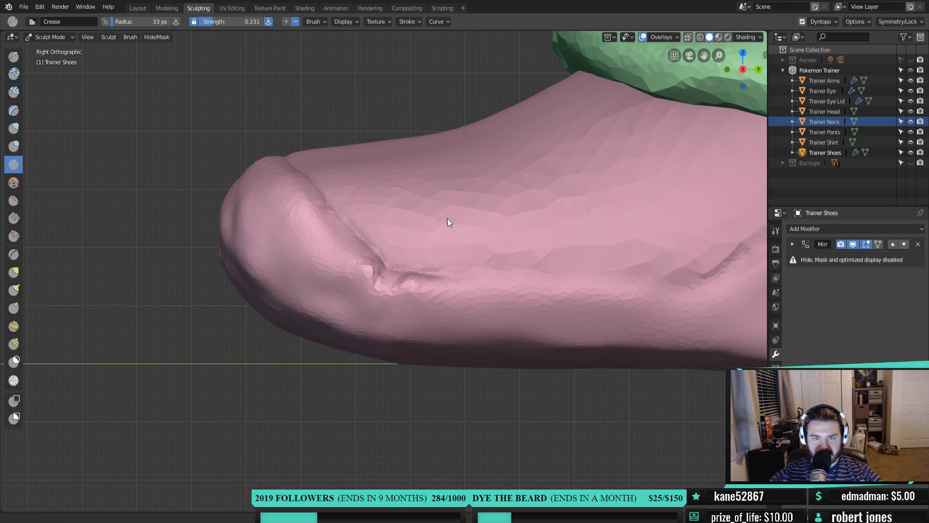
Carve a straight crease along the sole's upper edge from the toe cap to the first slant before the heel
{"action": "middle_click_drag", "start_coordinate": [452, 219], "coordinate": [254, 236], "text": "shift"}
{"action": "left_click_drag", "start_coordinate": [242, 253], "coordinate": [457, 266]}
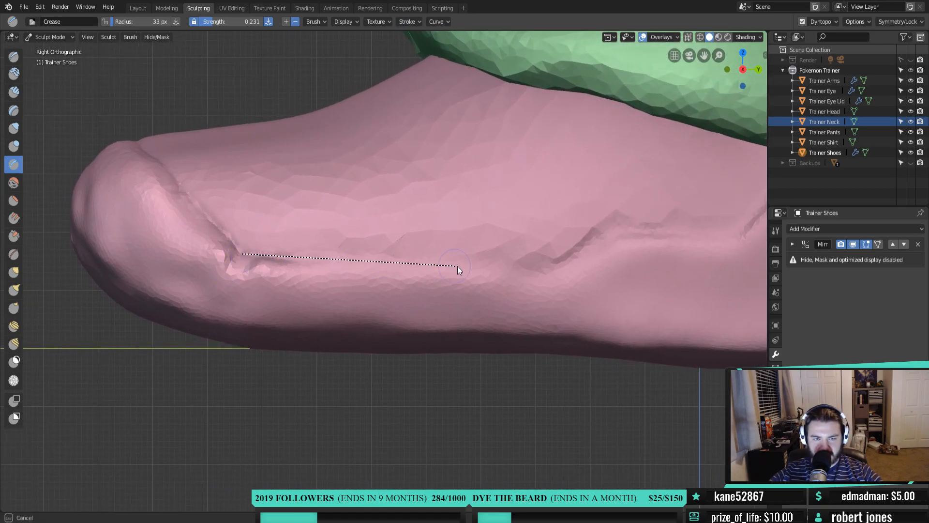
{"action": "mouse_move", "coordinate": [544, 269]}
{"action": "left_mouse_down"}
{"action": "mouse_move", "coordinate": [454, 275]}
{"action": "mouse_move", "coordinate": [263, 263]}
{"action": "mouse_move", "coordinate": [289, 257]}
{"action": "left_mouse_up"}
{"action": "left_click_drag", "start_coordinate": [550, 269], "coordinate": [393, 266]}
{"action": "left_click_drag", "start_coordinate": [283, 258], "coordinate": [283, 257]}
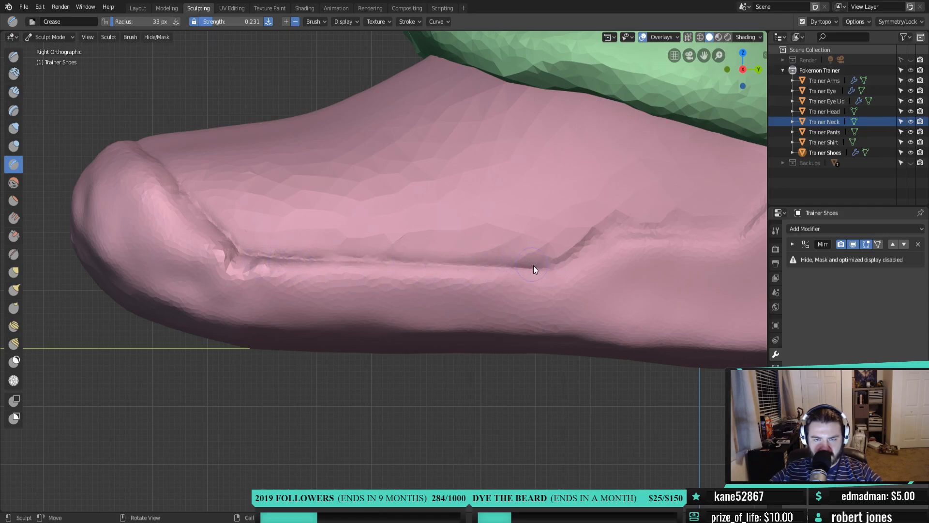
{"action": "left_click_drag", "start_coordinate": [549, 270], "coordinate": [355, 262]}
{"action": "left_click_drag", "start_coordinate": [284, 262], "coordinate": [283, 262]}
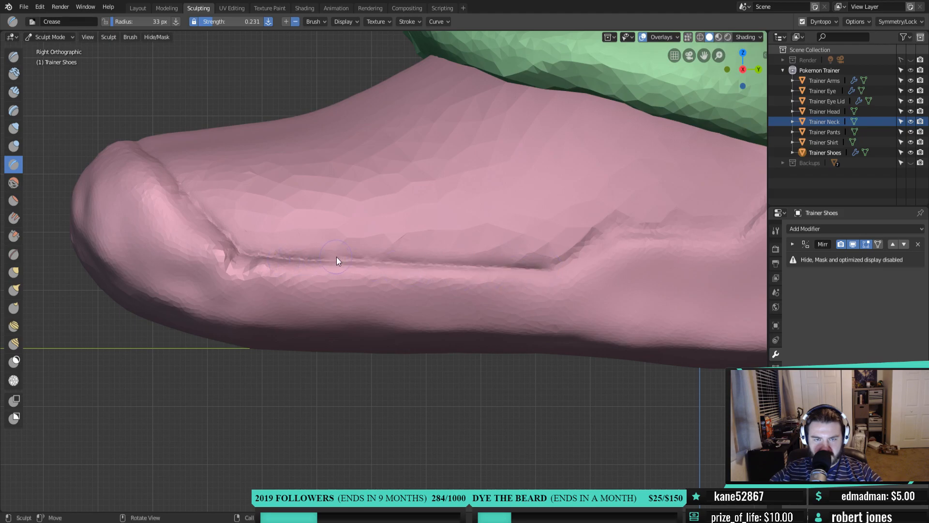
{"action": "left_click_drag", "start_coordinate": [546, 272], "coordinate": [277, 259]}
Try creasing the first slant of the sole edge with the brush strength raised to 0.781
{"action": "mouse_move", "coordinate": [525, 254]}
{"action": "middle_mouse_down", "text": "shift"}
{"action": "mouse_move", "coordinate": [347, 268]}
{"action": "mouse_move", "coordinate": [361, 282]}
{"action": "middle_mouse_up", "text": "shift"}
{"action": "left_click_drag", "start_coordinate": [355, 280], "coordinate": [355, 279]}
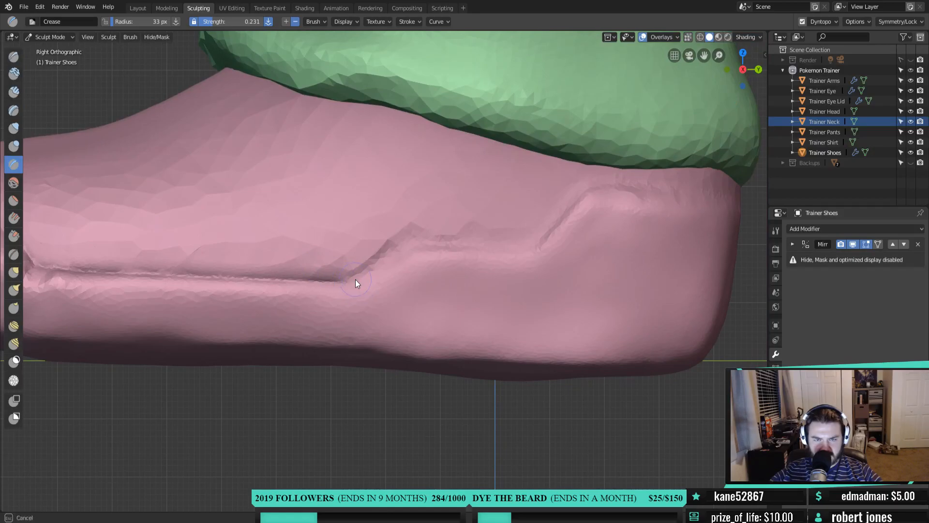
{"action": "left_click_drag", "start_coordinate": [396, 249], "coordinate": [398, 248]}
{"action": "key", "text": "shift+f"}
{"action": "left_click", "coordinate": [415, 247]}
{"action": "left_click_drag", "start_coordinate": [403, 242], "coordinate": [352, 279]}
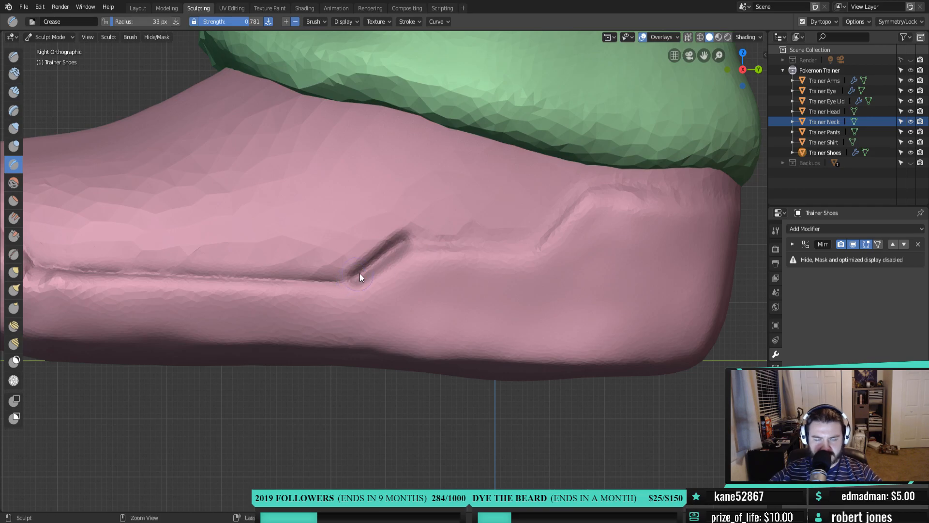
Set the Crease brush strength to 0.507 and crease the first slant of the sole edge
{"action": "key", "text": "shift+f"}
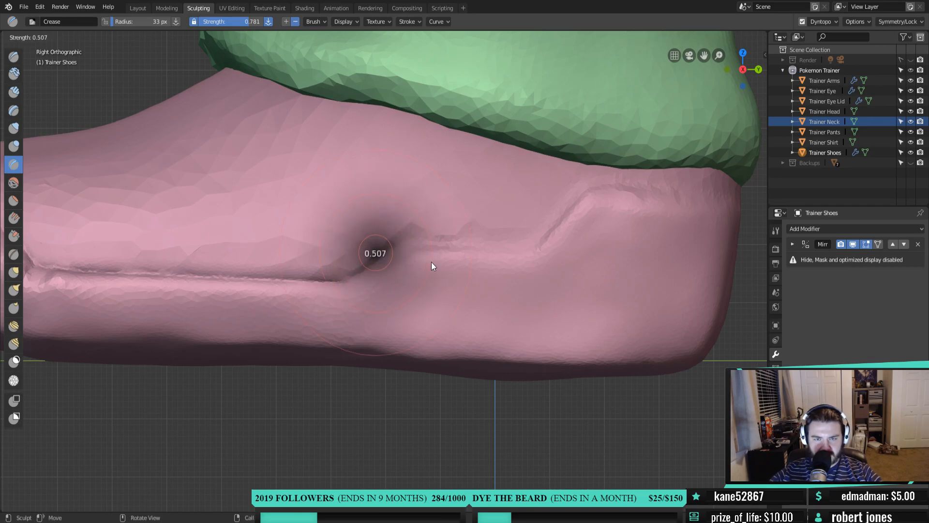
{"action": "left_click", "coordinate": [405, 245]}
{"action": "left_click_drag", "start_coordinate": [400, 244], "coordinate": [395, 248]}
{"action": "left_click_drag", "start_coordinate": [341, 282], "coordinate": [341, 283]}
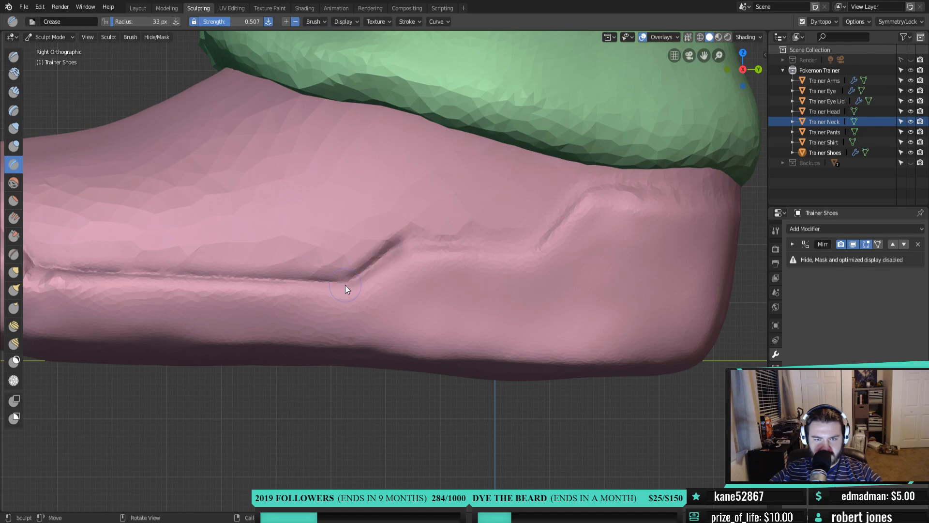
Crease the level section after the first slant and continue up the second slant of the sole edge
{"action": "mouse_move", "coordinate": [402, 241]}
{"action": "left_mouse_down"}
{"action": "mouse_move", "coordinate": [530, 249]}
{"action": "mouse_move", "coordinate": [584, 184]}
{"action": "left_mouse_up"}
{"action": "left_click_drag", "start_coordinate": [519, 247], "coordinate": [477, 248]}
{"action": "left_click_drag", "start_coordinate": [414, 245], "coordinate": [414, 246]}
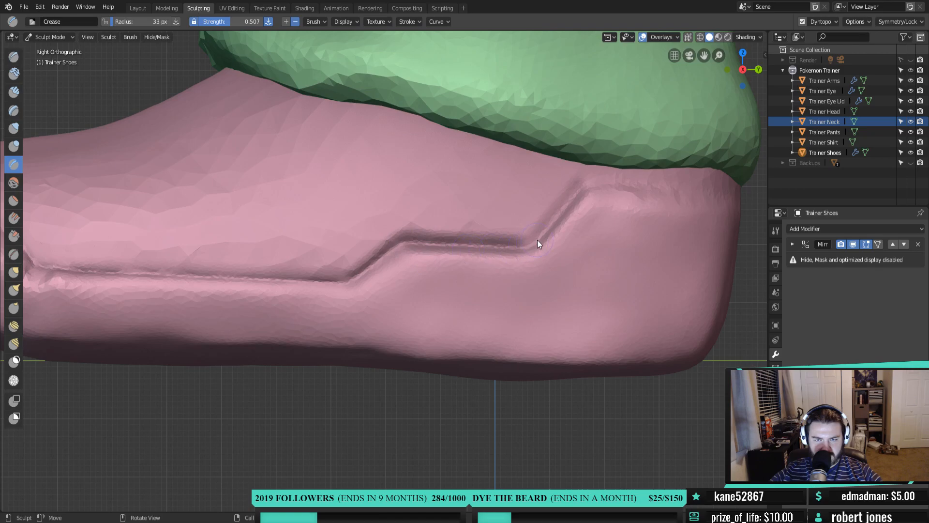
Try deepening the long straight crease between the toe cap and the first slant at 0.507 strength
{"action": "middle_click_drag", "start_coordinate": [327, 289], "coordinate": [460, 298], "text": "shift"}
{"action": "left_click_drag", "start_coordinate": [463, 299], "coordinate": [161, 283]}
{"action": "middle_click_drag", "start_coordinate": [178, 287], "coordinate": [347, 294]}
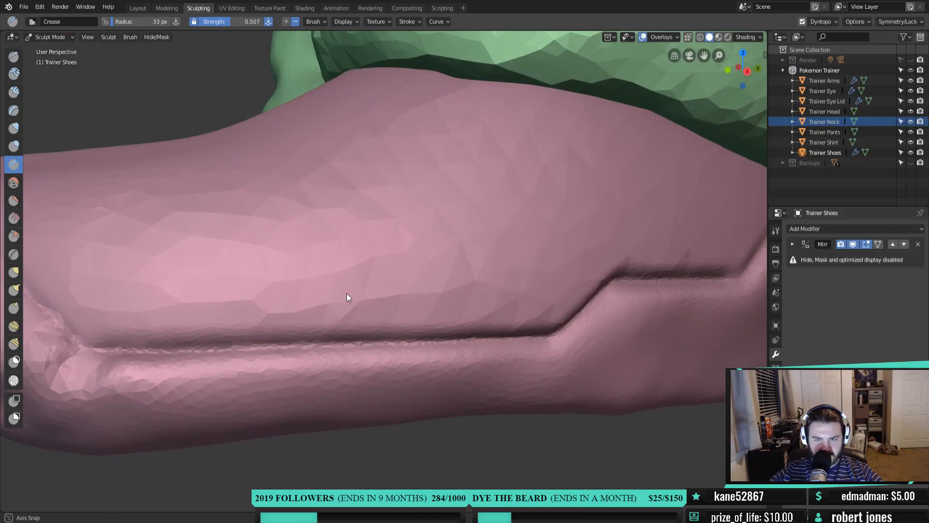
{"action": "key", "text": "ctrl+z"}
{"action": "key", "text": "ctrl+z"}
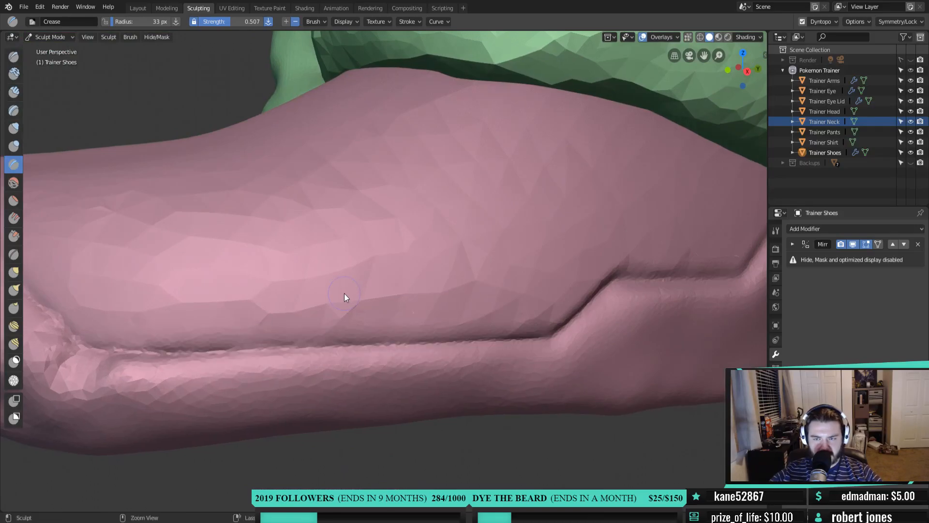
Reinforce the second slant's crease and carry it along the heel's upper edge to the back of the shoe
{"action": "key", "text": "KP_3"}
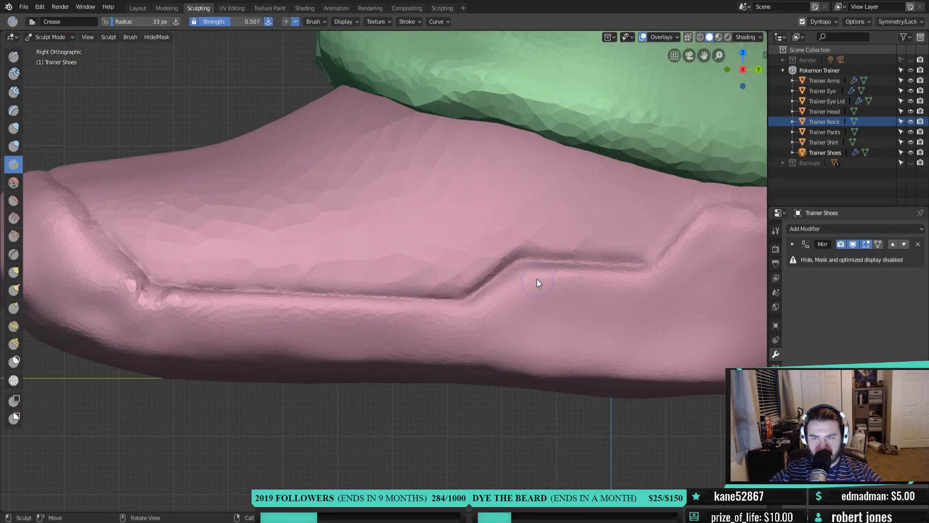
{"action": "middle_click_drag", "start_coordinate": [537, 280], "coordinate": [286, 317], "text": "shift"}
{"action": "left_click_drag", "start_coordinate": [413, 301], "coordinate": [468, 239]}
{"action": "mouse_move", "coordinate": [520, 248]}
{"action": "middle_mouse_down", "text": "shift"}
{"action": "mouse_move", "coordinate": [506, 263]}
{"action": "mouse_move", "coordinate": [350, 272]}
{"action": "middle_mouse_up", "text": "shift"}
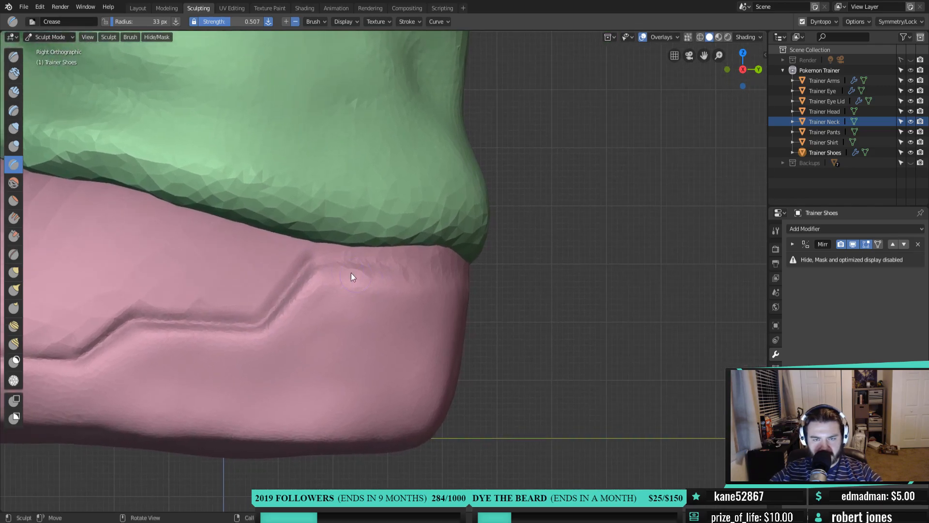
{"action": "mouse_move", "coordinate": [310, 260]}
{"action": "left_mouse_down"}
{"action": "mouse_move", "coordinate": [404, 253]}
{"action": "mouse_move", "coordinate": [470, 271]}
{"action": "mouse_move", "coordinate": [312, 258]}
{"action": "left_mouse_up"}
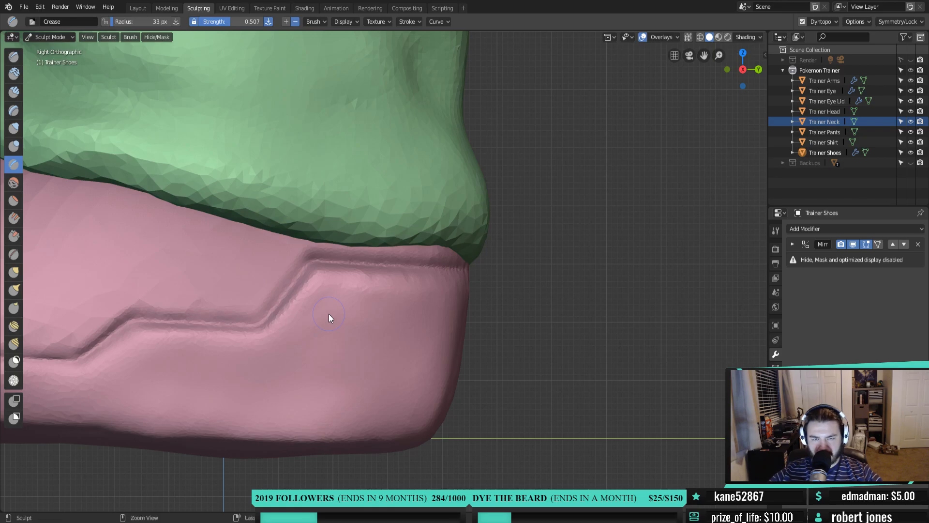
Crease a straight line along the sole's upper edge on the opposite side of the shoe, from first slant to toe cap
{"action": "key", "text": "ctrl+KP_3"}
{"action": "middle_click_drag", "start_coordinate": [426, 292], "coordinate": [178, 233], "text": "shift"}
{"action": "scroll", "coordinate": [350, 260], "scroll_direction": "down", "scroll_amount": 3}
{"action": "middle_click_drag", "start_coordinate": [398, 266], "coordinate": [296, 288], "text": "shift"}
{"action": "scroll", "coordinate": [297, 289], "scroll_direction": "up", "scroll_amount": 5}
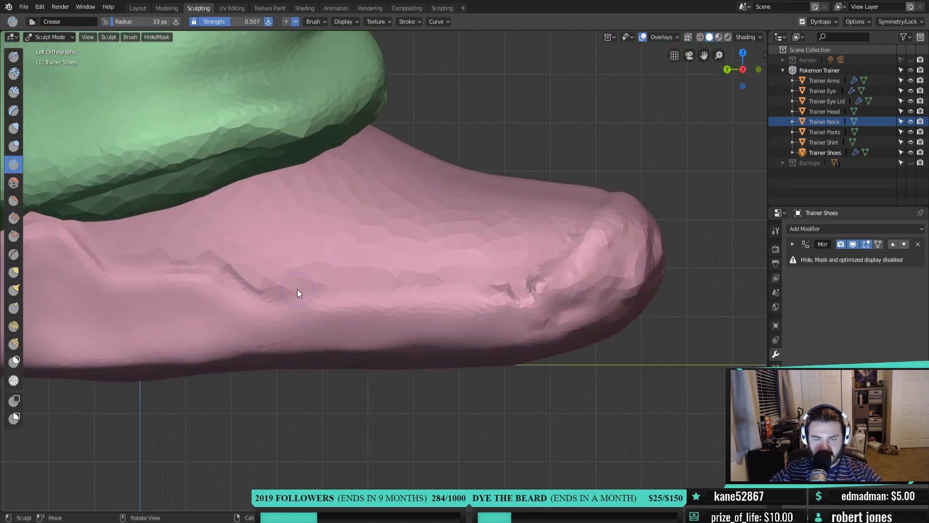
{"action": "mouse_move", "coordinate": [290, 301]}
{"action": "left_mouse_down"}
{"action": "mouse_move", "coordinate": [577, 278]}
{"action": "mouse_move", "coordinate": [595, 290]}
{"action": "mouse_move", "coordinate": [321, 304]}
{"action": "mouse_move", "coordinate": [368, 297]}
{"action": "left_mouse_up"}
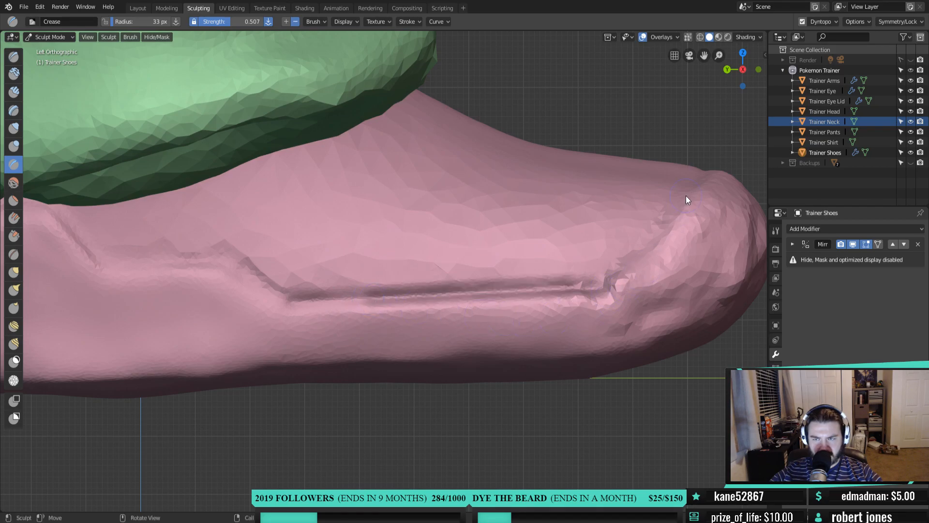
Crease the slants, the level section and the heel's upper edge on the opposite side of the shoe
{"action": "left_click_drag", "start_coordinate": [287, 301], "coordinate": [225, 255]}
{"action": "mouse_move", "coordinate": [238, 264]}
{"action": "middle_mouse_down", "text": "shift"}
{"action": "mouse_move", "coordinate": [396, 282]}
{"action": "mouse_move", "coordinate": [407, 274]}
{"action": "middle_mouse_up", "text": "shift"}
{"action": "left_click_drag", "start_coordinate": [408, 274], "coordinate": [290, 279]}
{"action": "middle_click_drag", "start_coordinate": [290, 282], "coordinate": [355, 289], "text": "shift"}
{"action": "left_click_drag", "start_coordinate": [305, 234], "coordinate": [300, 230]}
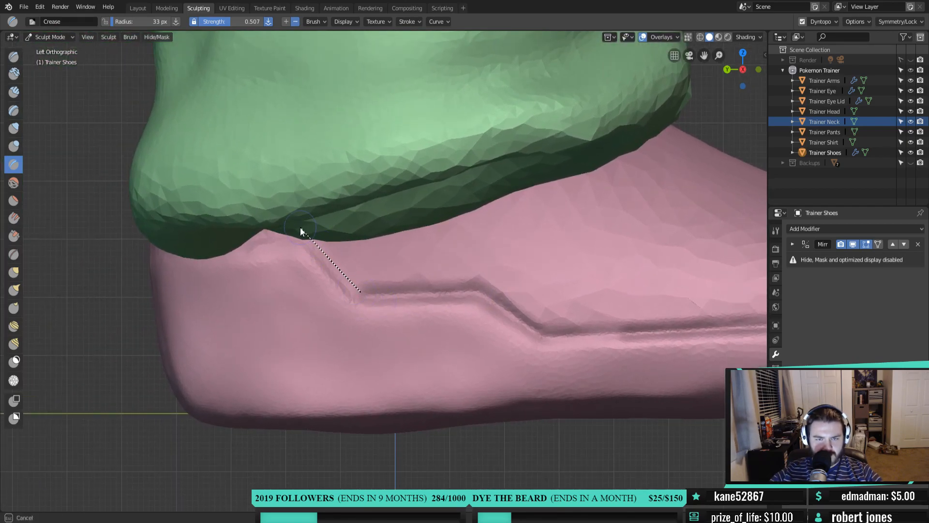
{"action": "middle_click_drag", "start_coordinate": [315, 241], "coordinate": [439, 263], "text": "shift"}
{"action": "mouse_move", "coordinate": [440, 261]}
{"action": "left_mouse_down"}
{"action": "mouse_move", "coordinate": [298, 264]}
{"action": "mouse_move", "coordinate": [291, 274]}
{"action": "left_mouse_up"}
Crease the back edge of the toe cap from the top of the shoe down to the sole line on the opposite side
{"action": "mouse_move", "coordinate": [292, 297]}
{"action": "middle_mouse_down"}
{"action": "mouse_move", "coordinate": [400, 292]}
{"action": "mouse_move", "coordinate": [276, 298]}
{"action": "middle_mouse_up"}
{"action": "scroll", "coordinate": [536, 369], "scroll_direction": "up", "scroll_amount": 3}
{"action": "mouse_move", "coordinate": [536, 369]}
{"action": "middle_mouse_down"}
{"action": "mouse_move", "coordinate": [494, 350]}
{"action": "mouse_move", "coordinate": [500, 344]}
{"action": "mouse_move", "coordinate": [454, 355]}
{"action": "mouse_move", "coordinate": [503, 381]}
{"action": "mouse_move", "coordinate": [349, 321]}
{"action": "mouse_move", "coordinate": [365, 353]}
{"action": "middle_mouse_up"}
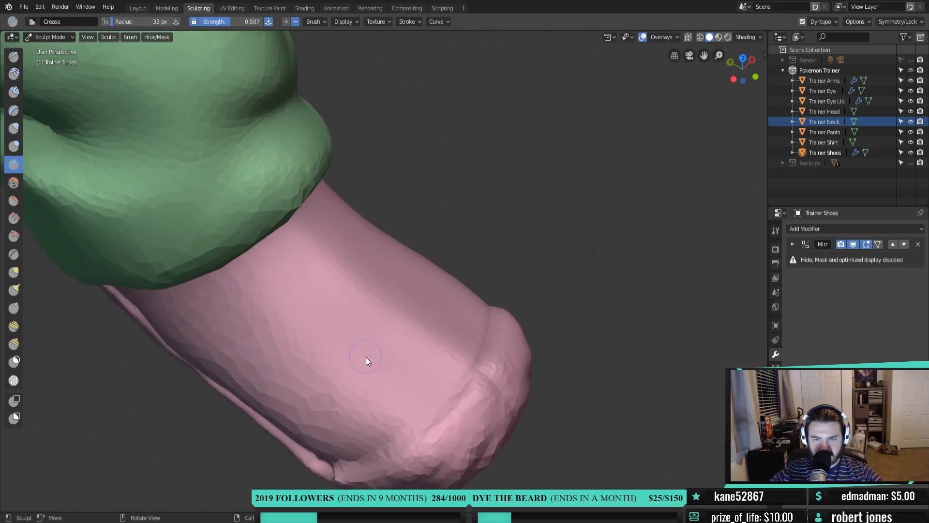
{"action": "scroll", "coordinate": [464, 327], "scroll_direction": "up", "scroll_amount": 2}
{"action": "left_click_drag", "start_coordinate": [479, 318], "coordinate": [434, 358]}
{"action": "mouse_move", "coordinate": [426, 367]}
{"action": "middle_mouse_down"}
{"action": "mouse_move", "coordinate": [482, 364]}
{"action": "mouse_move", "coordinate": [536, 268]}
{"action": "middle_mouse_up"}
{"action": "left_click_drag", "start_coordinate": [537, 268], "coordinate": [535, 282]}
{"action": "left_click_drag", "start_coordinate": [454, 330], "coordinate": [464, 324]}
{"action": "mouse_move", "coordinate": [465, 324]}
{"action": "middle_mouse_down"}
{"action": "mouse_move", "coordinate": [530, 321]}
{"action": "mouse_move", "coordinate": [551, 251]}
{"action": "middle_mouse_up"}
{"action": "left_click_drag", "start_coordinate": [545, 228], "coordinate": [518, 257]}
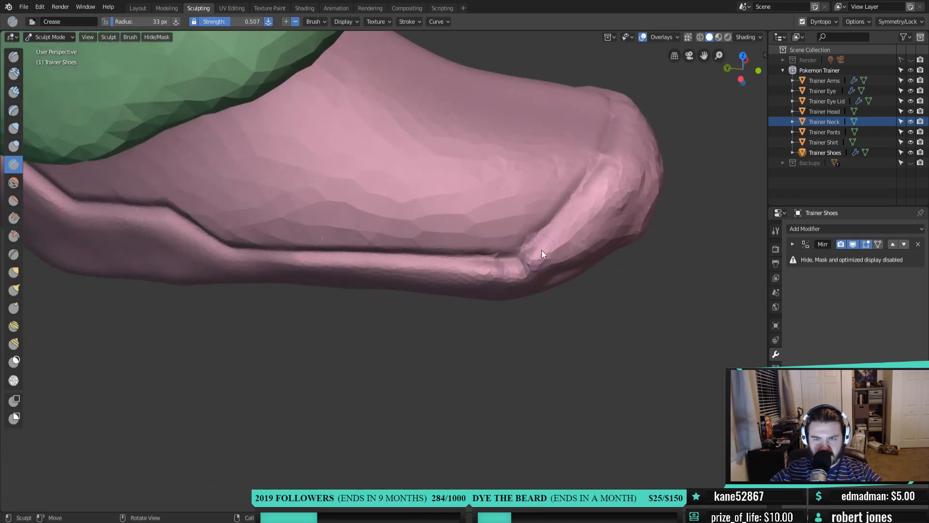
Switch to the Flatten/Contrast brush with a 71 px radius and 0.352 strength
{"action": "mouse_move", "coordinate": [546, 249]}
{"action": "middle_mouse_down"}
{"action": "mouse_move", "coordinate": [482, 268]}
{"action": "mouse_move", "coordinate": [465, 290]}
{"action": "mouse_move", "coordinate": [408, 217]}
{"action": "mouse_move", "coordinate": [475, 283]}
{"action": "mouse_move", "coordinate": [589, 303]}
{"action": "mouse_move", "coordinate": [489, 297]}
{"action": "mouse_move", "coordinate": [537, 326]}
{"action": "mouse_move", "coordinate": [437, 300]}
{"action": "mouse_move", "coordinate": [431, 315]}
{"action": "middle_mouse_up"}
{"action": "scroll", "coordinate": [537, 326], "scroll_direction": "up", "scroll_amount": 5}
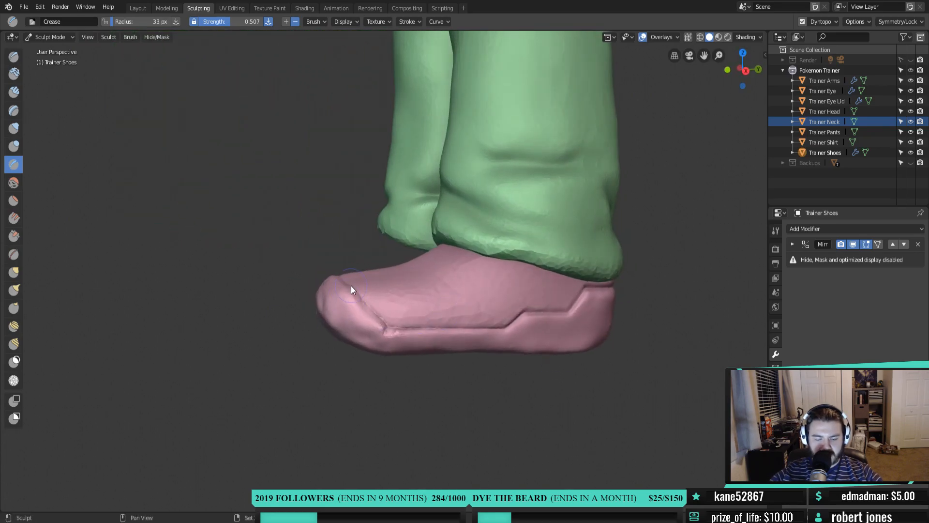
{"action": "key", "text": "shift+t"}
{"action": "middle_click_drag", "start_coordinate": [336, 290], "coordinate": [381, 296]}
{"action": "key", "text": "f"}
{"action": "left_click", "coordinate": [398, 312]}
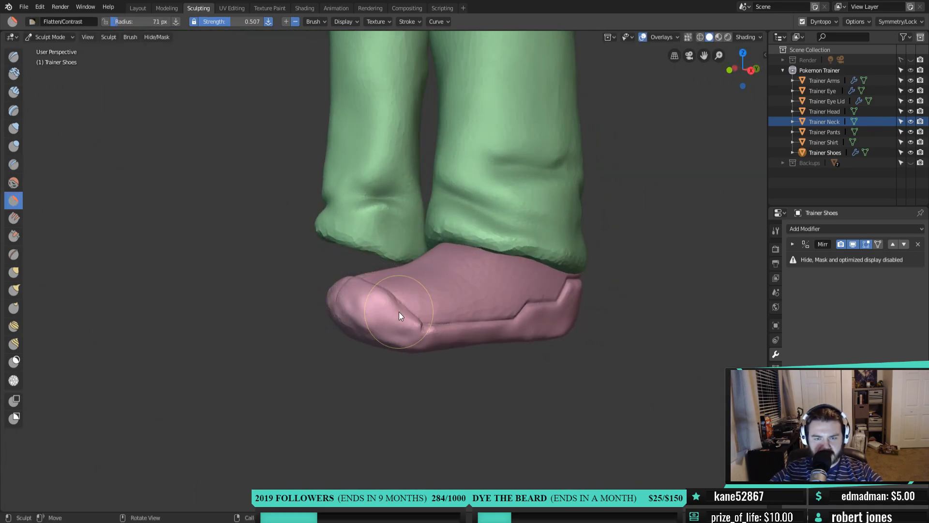
{"action": "key", "text": "shift+f"}
{"action": "left_click", "coordinate": [408, 329]}
Flatten the bumps on the front and first-creased side of the toe cap
{"action": "scroll", "coordinate": [394, 350], "scroll_direction": "up", "scroll_amount": 2}
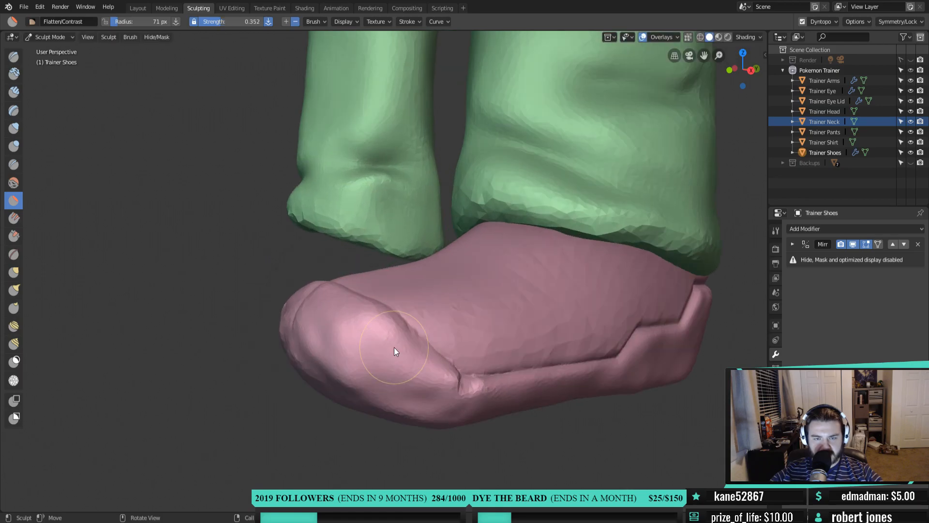
{"action": "mouse_move", "coordinate": [394, 347]}
{"action": "middle_mouse_down"}
{"action": "mouse_move", "coordinate": [434, 308]}
{"action": "mouse_move", "coordinate": [409, 327]}
{"action": "middle_mouse_up"}
{"action": "mouse_move", "coordinate": [422, 304]}
{"action": "left_mouse_down"}
{"action": "mouse_move", "coordinate": [427, 325]}
{"action": "mouse_move", "coordinate": [458, 353]}
{"action": "left_mouse_up"}
{"action": "left_click_drag", "start_coordinate": [378, 266], "coordinate": [348, 205]}
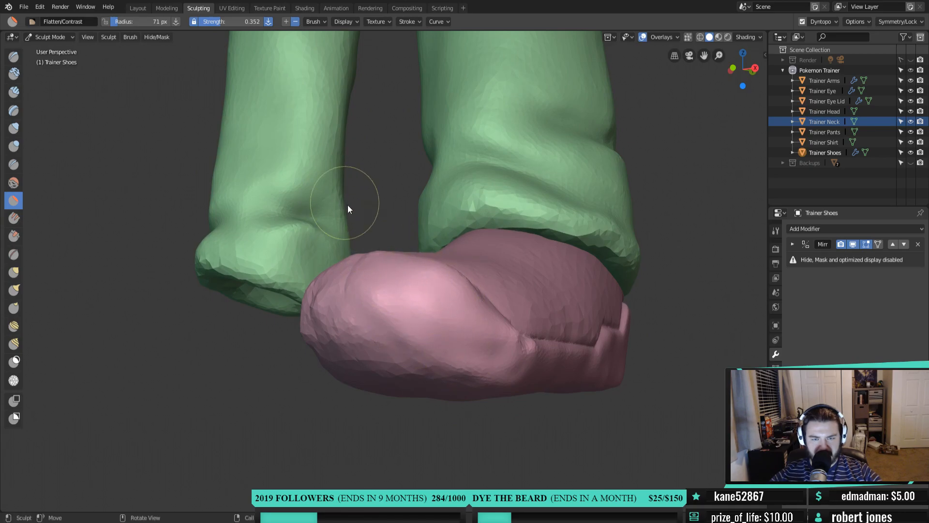
{"action": "left_click_drag", "start_coordinate": [386, 283], "coordinate": [394, 312]}
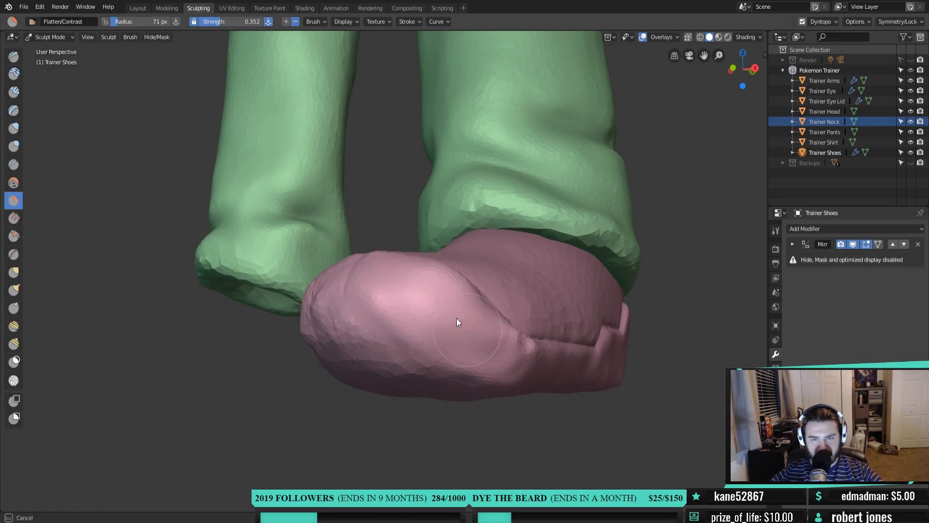
{"action": "mouse_move", "coordinate": [392, 260]}
{"action": "left_mouse_down"}
{"action": "mouse_move", "coordinate": [406, 285]}
{"action": "mouse_move", "coordinate": [366, 313]}
{"action": "left_mouse_up"}
Flatten the uneven surface on the opposite side, front and lower edge of the toe cap
{"action": "mouse_move", "coordinate": [366, 355]}
{"action": "middle_mouse_down"}
{"action": "mouse_move", "coordinate": [439, 332]}
{"action": "mouse_move", "coordinate": [468, 334]}
{"action": "mouse_move", "coordinate": [439, 379]}
{"action": "mouse_move", "coordinate": [495, 335]}
{"action": "middle_mouse_up"}
{"action": "left_click_drag", "start_coordinate": [459, 329], "coordinate": [421, 357]}
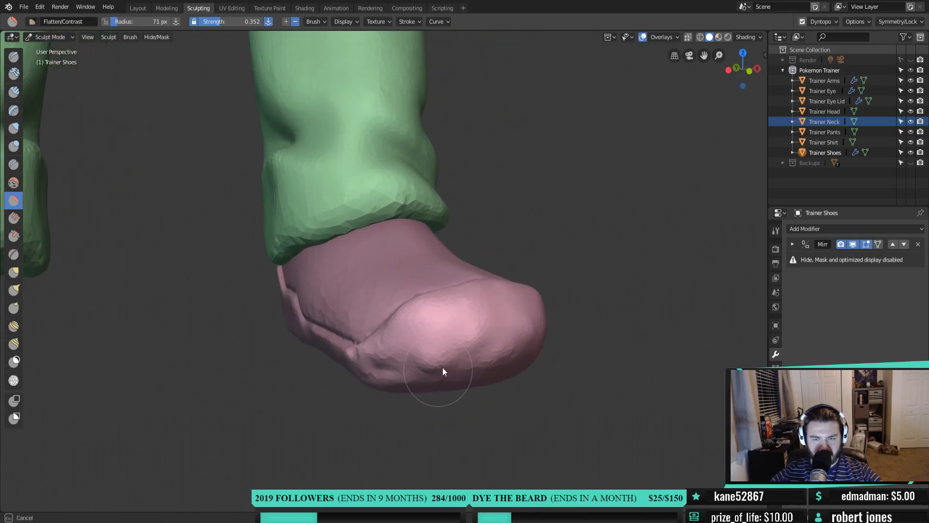
{"action": "middle_click_drag", "start_coordinate": [465, 347], "coordinate": [465, 304]}
{"action": "left_click_drag", "start_coordinate": [453, 272], "coordinate": [466, 260]}
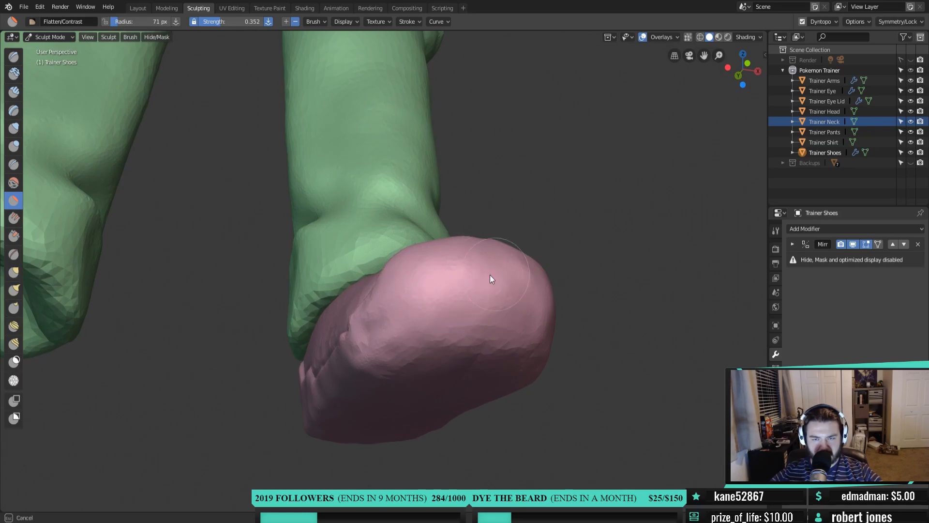
{"action": "middle_click_drag", "start_coordinate": [529, 284], "coordinate": [491, 325]}
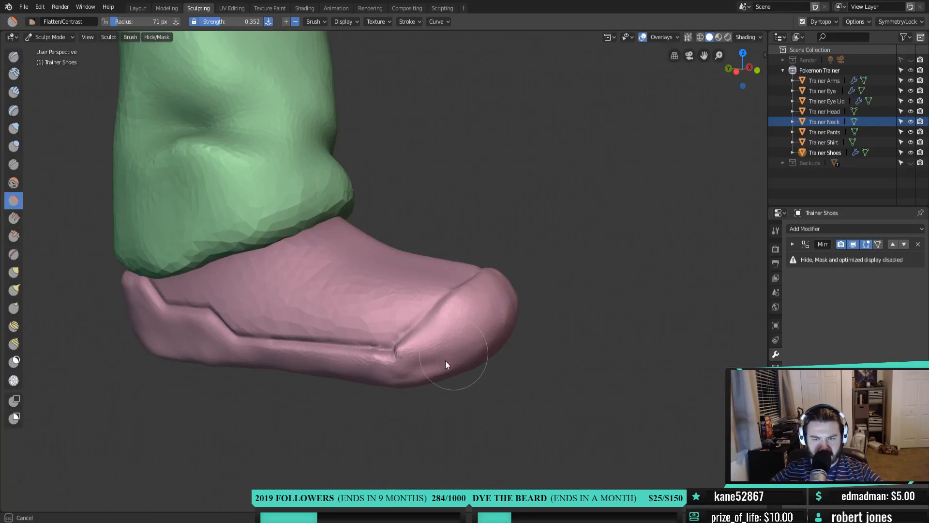
{"action": "mouse_move", "coordinate": [445, 361]}
{"action": "left_mouse_down"}
{"action": "mouse_move", "coordinate": [428, 368]}
{"action": "mouse_move", "coordinate": [439, 361]}
{"action": "left_mouse_up"}
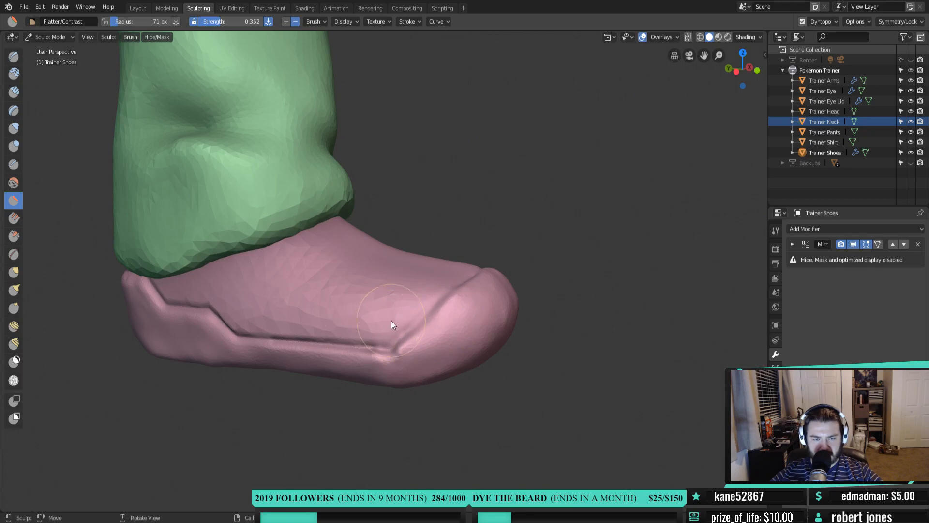
Flatten the underside of the shoe's sole
{"action": "middle_click_drag", "start_coordinate": [389, 322], "coordinate": [369, 244]}
{"action": "middle_click_drag", "start_coordinate": [369, 244], "coordinate": [386, 248]}
{"action": "middle_click_drag", "start_coordinate": [429, 211], "coordinate": [387, 259]}
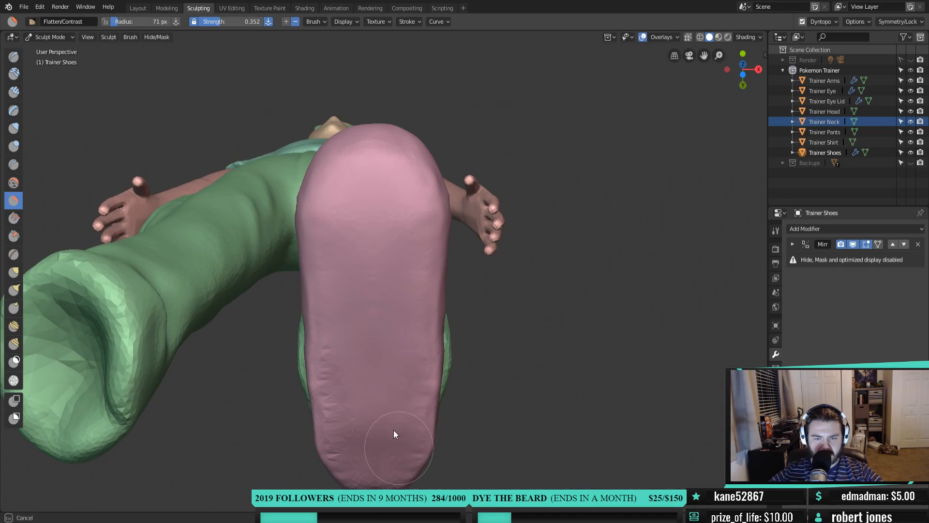
{"action": "middle_click_drag", "start_coordinate": [530, 273], "coordinate": [392, 340]}
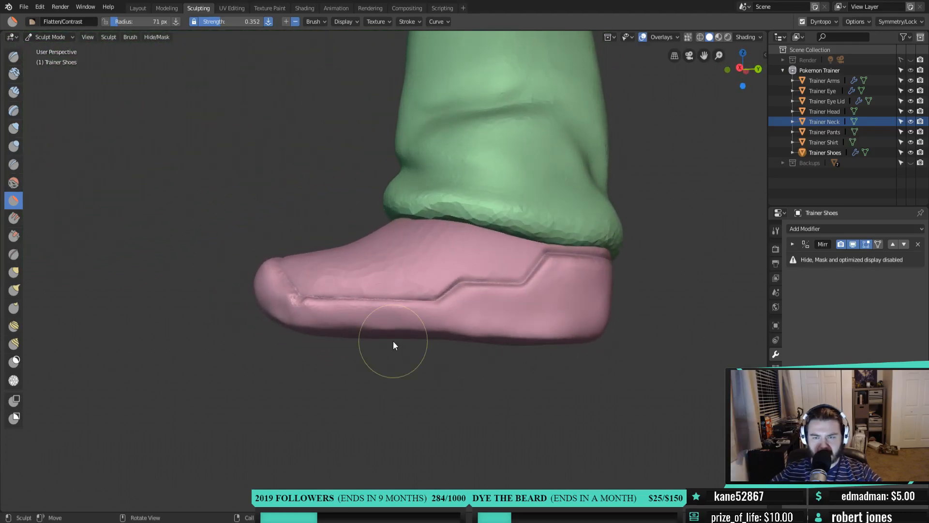
Try masking a rounded patch on the side of the heel with the Mask brush, and clear the mask
{"action": "scroll", "coordinate": [483, 313], "scroll_direction": "up", "scroll_amount": 5}
{"action": "mouse_move", "coordinate": [493, 288]}
{"action": "middle_mouse_down"}
{"action": "mouse_move", "coordinate": [425, 315]}
{"action": "mouse_move", "coordinate": [385, 300]}
{"action": "middle_mouse_up"}
{"action": "key", "text": "m"}
{"action": "scroll", "coordinate": [436, 318], "scroll_direction": "up", "scroll_amount": 2}
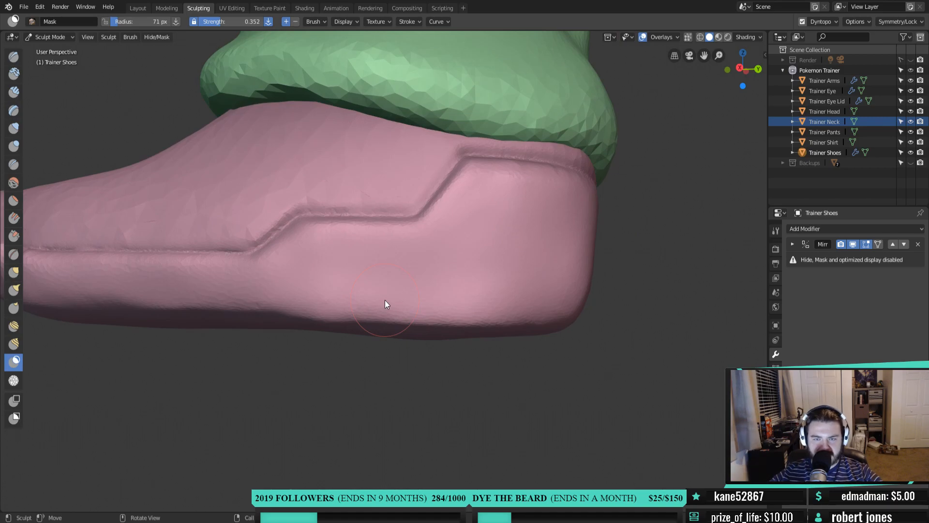
{"action": "mouse_move", "coordinate": [347, 271]}
{"action": "left_mouse_down"}
{"action": "mouse_move", "coordinate": [508, 261]}
{"action": "mouse_move", "coordinate": [456, 269]}
{"action": "mouse_move", "coordinate": [486, 280]}
{"action": "left_mouse_up"}
{"action": "mouse_move", "coordinate": [335, 272]}
{"action": "left_mouse_down"}
{"action": "mouse_move", "coordinate": [381, 257]}
{"action": "mouse_move", "coordinate": [335, 257]}
{"action": "mouse_move", "coordinate": [373, 261]}
{"action": "left_mouse_up"}
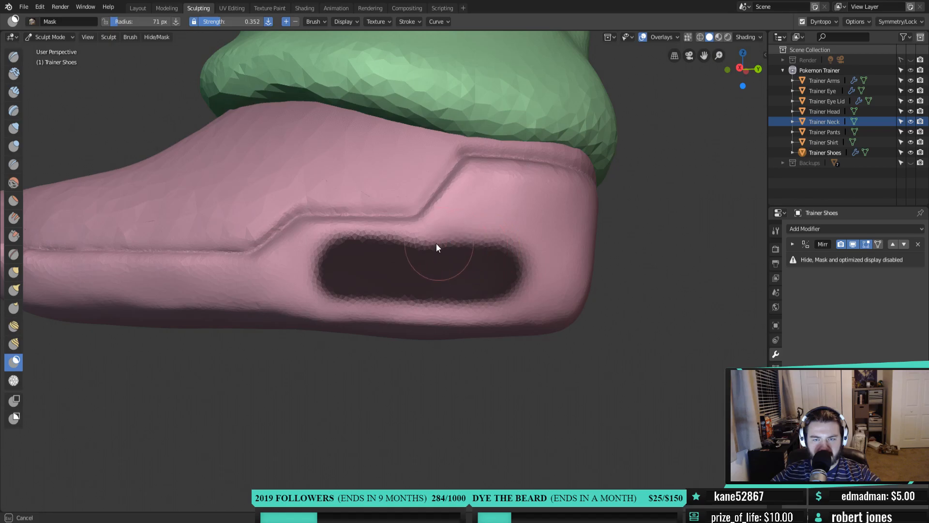
{"action": "left_click_drag", "start_coordinate": [459, 250], "coordinate": [486, 255]}
{"action": "left_click_drag", "start_coordinate": [476, 291], "coordinate": [466, 284]}
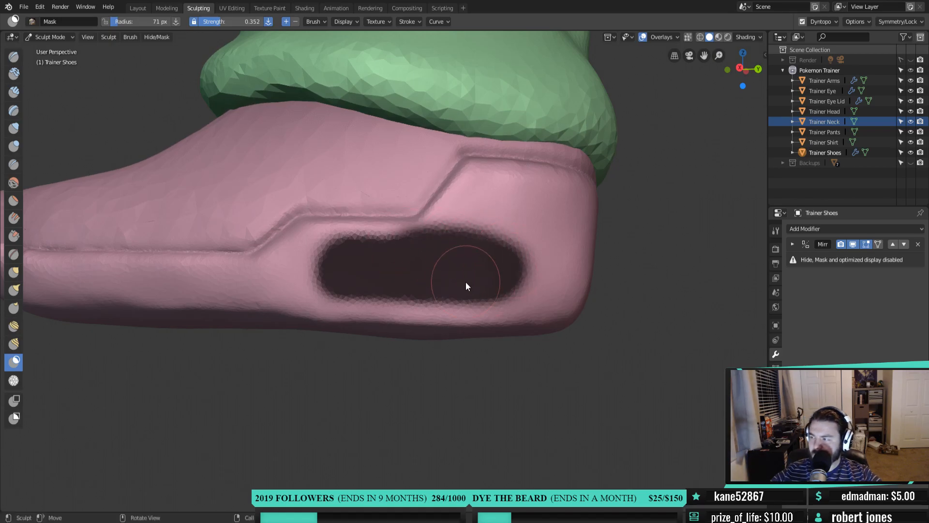
{"action": "mouse_move", "coordinate": [547, 306]}
{"action": "middle_mouse_down"}
{"action": "mouse_move", "coordinate": [417, 315]}
{"action": "mouse_move", "coordinate": [538, 320]}
{"action": "middle_mouse_up"}
{"action": "key", "text": "alt+m"}
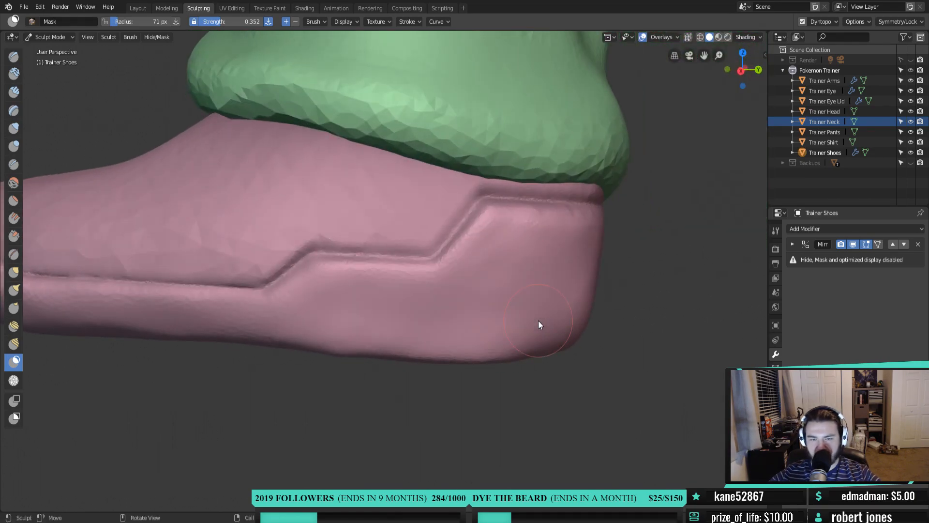
Switch to the Layout workspace and frame the whole character from the front
{"action": "scroll", "coordinate": [538, 320], "scroll_direction": "down", "scroll_amount": 4}
{"action": "mouse_move", "coordinate": [527, 274]}
{"action": "middle_mouse_down"}
{"action": "mouse_move", "coordinate": [494, 286]}
{"action": "mouse_move", "coordinate": [622, 301]}
{"action": "mouse_move", "coordinate": [566, 276]}
{"action": "mouse_move", "coordinate": [464, 303]}
{"action": "mouse_move", "coordinate": [510, 346]}
{"action": "mouse_move", "coordinate": [474, 311]}
{"action": "mouse_move", "coordinate": [421, 305]}
{"action": "mouse_move", "coordinate": [575, 326]}
{"action": "mouse_move", "coordinate": [487, 302]}
{"action": "middle_mouse_up"}
{"action": "scroll", "coordinate": [453, 312], "scroll_direction": "up", "scroll_amount": 2}
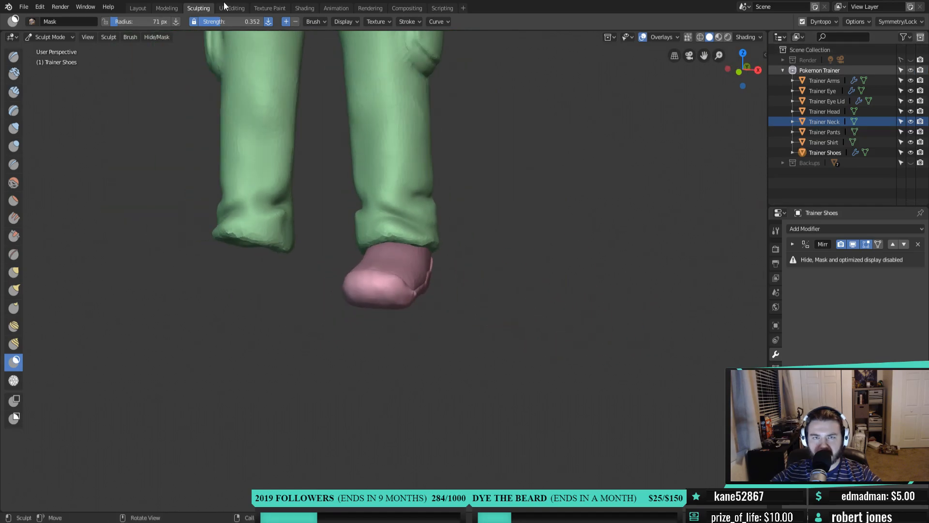
{"action": "left_click", "coordinate": [138, 8]}
{"action": "mouse_move", "coordinate": [421, 300]}
{"action": "middle_mouse_down"}
{"action": "mouse_move", "coordinate": [439, 306]}
{"action": "mouse_move", "coordinate": [506, 287]}
{"action": "mouse_move", "coordinate": [425, 296]}
{"action": "middle_mouse_up"}
{"action": "scroll", "coordinate": [425, 296], "scroll_direction": "down", "scroll_amount": 3}
{"action": "mouse_move", "coordinate": [485, 299]}
{"action": "middle_mouse_down"}
{"action": "mouse_move", "coordinate": [436, 211]}
{"action": "mouse_move", "coordinate": [512, 300]}
{"action": "mouse_move", "coordinate": [451, 271]}
{"action": "mouse_move", "coordinate": [383, 269]}
{"action": "mouse_move", "coordinate": [425, 266]}
{"action": "mouse_move", "coordinate": [481, 284]}
{"action": "mouse_move", "coordinate": [500, 273]}
{"action": "mouse_move", "coordinate": [468, 288]}
{"action": "mouse_move", "coordinate": [486, 289]}
{"action": "middle_mouse_up"}
{"action": "scroll", "coordinate": [468, 193], "scroll_direction": "down", "scroll_amount": 4}
{"action": "scroll", "coordinate": [467, 347], "scroll_direction": "up", "scroll_amount": 4}
{"action": "middle_click_drag", "start_coordinate": [480, 251], "coordinate": [483, 285]}
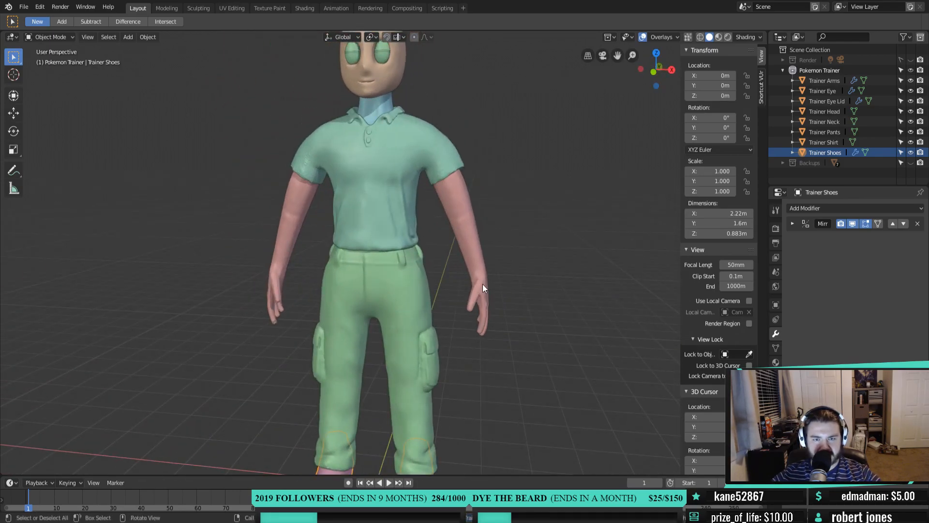
{"action": "scroll", "coordinate": [458, 269], "scroll_direction": "down", "scroll_amount": 3}
{"action": "middle_click_drag", "start_coordinate": [457, 269], "coordinate": [464, 204]}
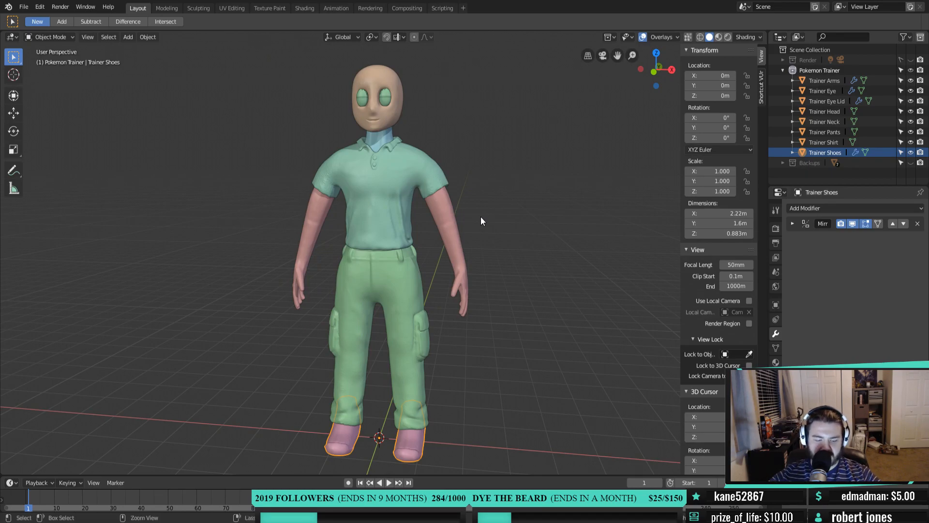
Add a mesh plane at the character's feet and delete its geometry in Edit Mode, leaving an empty mesh
{"action": "key", "text": "ctrl+a"}
{"action": "key", "text": "shift+a"}
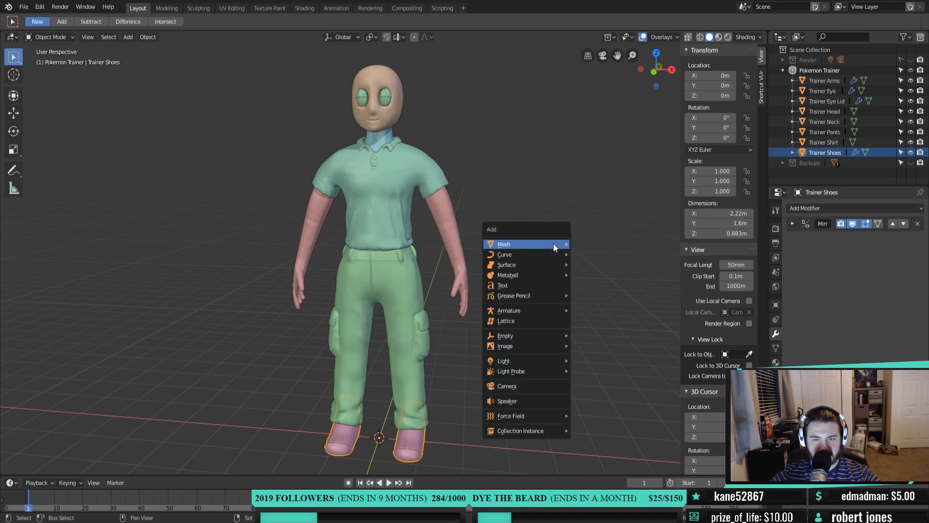
{"action": "mouse_move", "coordinate": [555, 244]}
{"action": "left_click", "coordinate": [595, 244]}
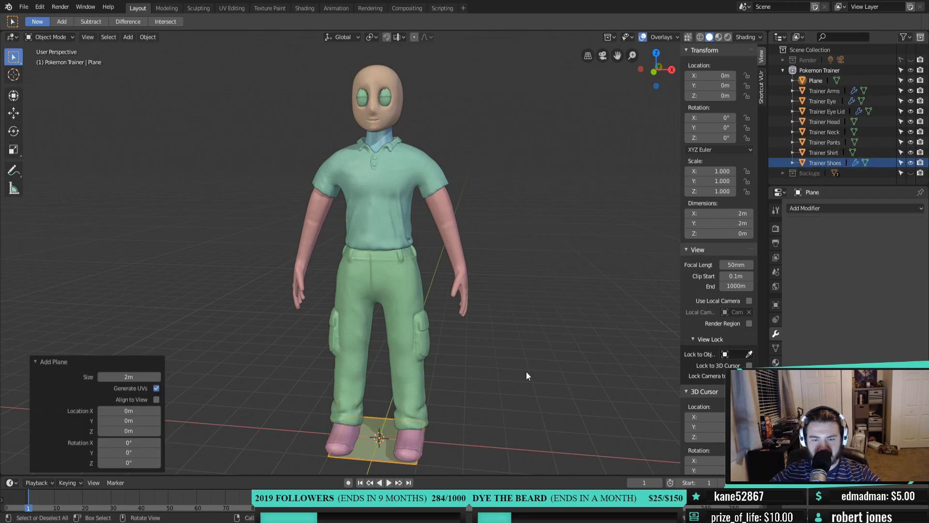
{"action": "key", "text": "Tab"}
{"action": "key", "text": "x"}
{"action": "left_click", "coordinate": [515, 384]}
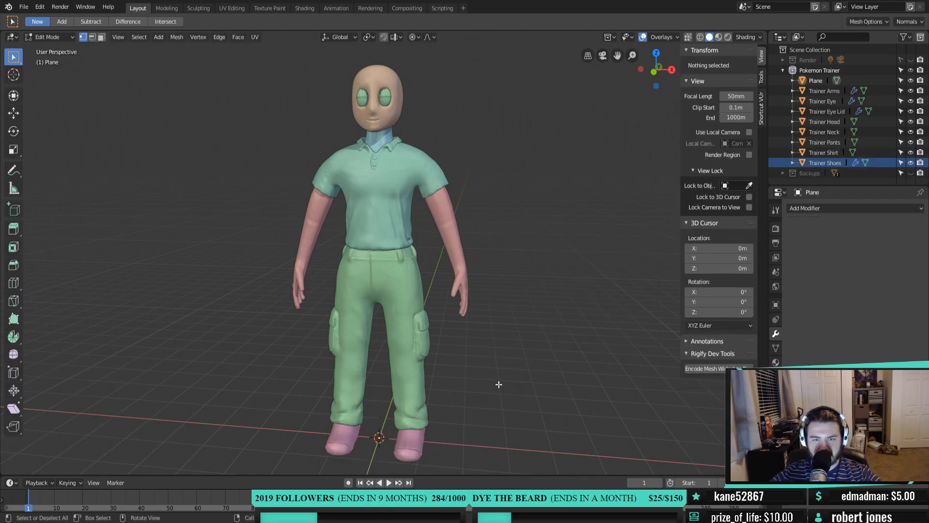
Add a Mirror modifier on the X axis with Clipping enabled to the empty mesh, working in front view at the waist
{"action": "scroll", "coordinate": [498, 384], "scroll_direction": "up", "scroll_amount": 3}
{"action": "middle_click_drag", "start_coordinate": [479, 342], "coordinate": [475, 257], "text": "shift"}
{"action": "middle_click_drag", "start_coordinate": [475, 256], "coordinate": [478, 263]}
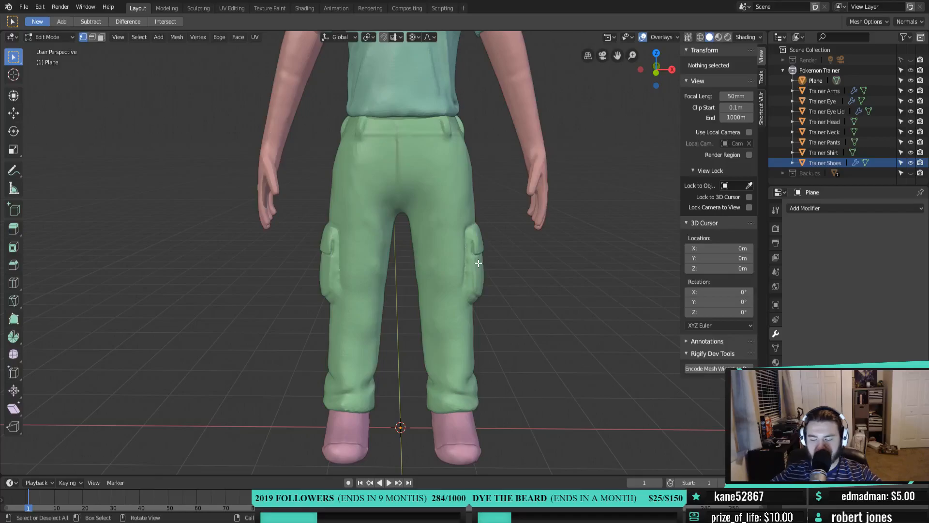
{"action": "key", "text": "KP_1"}
{"action": "scroll", "coordinate": [477, 261], "scroll_direction": "up", "scroll_amount": 5}
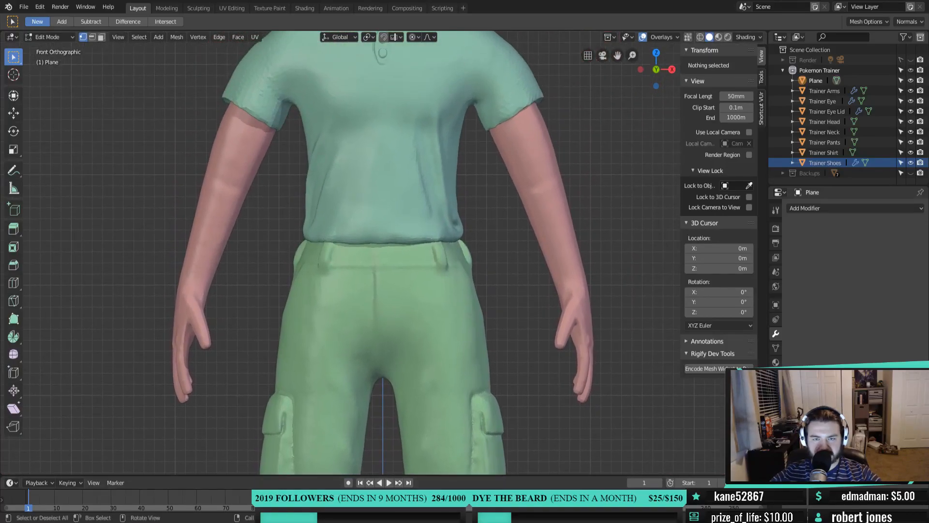
{"action": "scroll", "coordinate": [380, 280], "scroll_direction": "up", "scroll_amount": 3}
{"action": "left_click", "coordinate": [826, 210]}
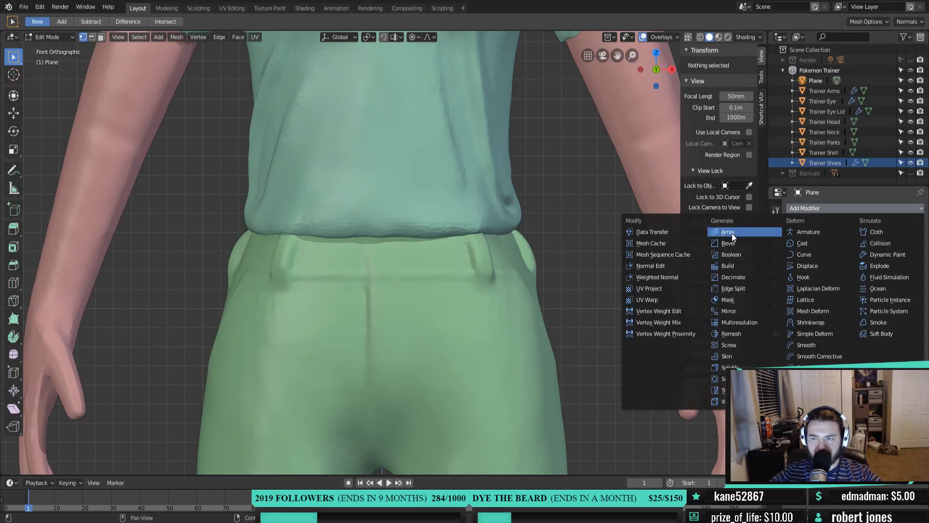
{"action": "left_click", "coordinate": [759, 310]}
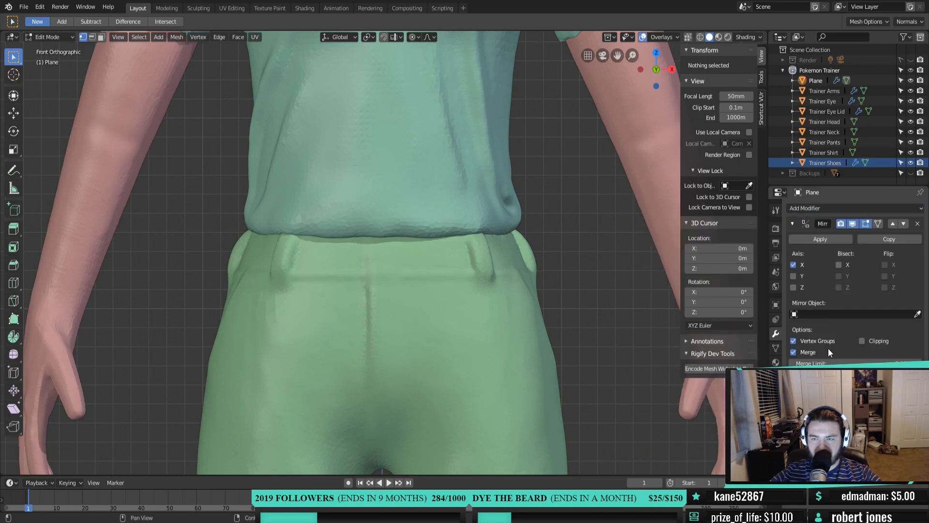
{"action": "left_click", "coordinate": [862, 341]}
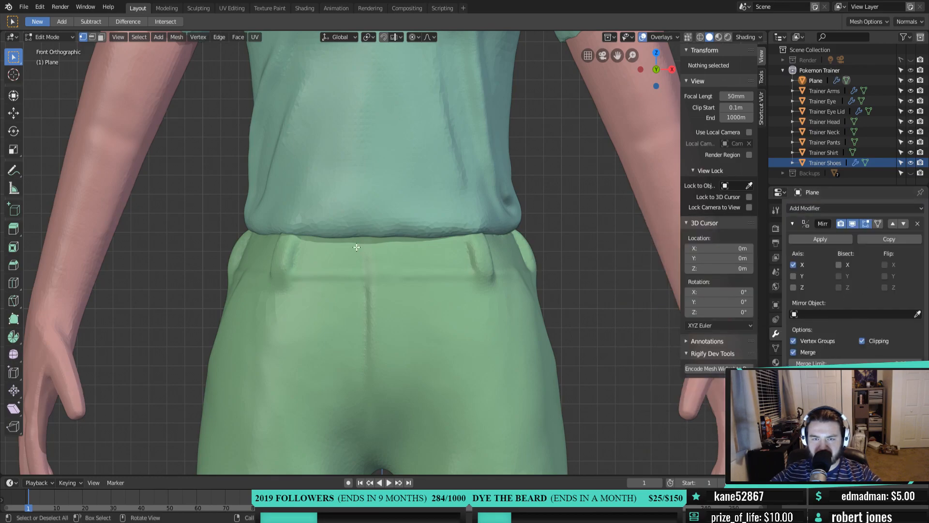
Place a vertex on the front of the waistband and move it onto the pants with Face snapping enabled
{"action": "left_click", "coordinate": [411, 241], "text": "ctrl"}
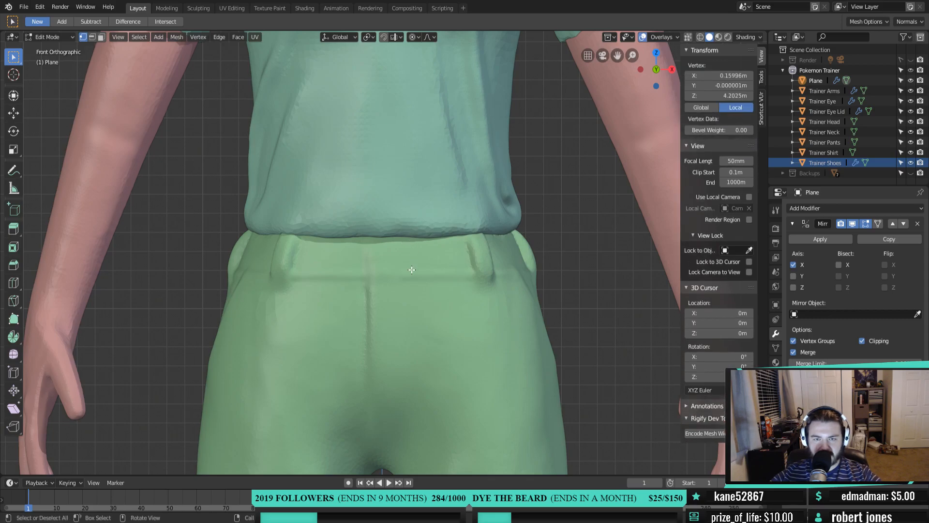
{"action": "left_click", "coordinate": [384, 38]}
{"action": "left_click", "coordinate": [399, 37]}
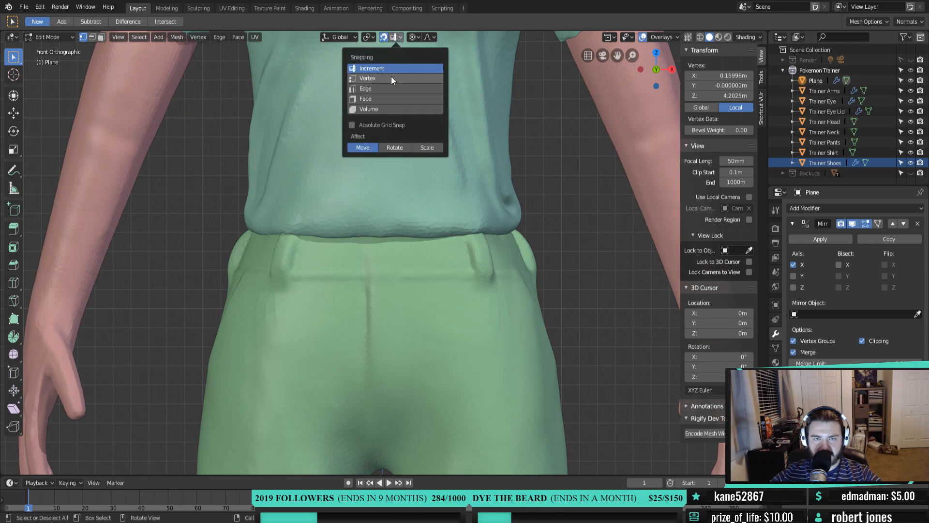
{"action": "left_click", "coordinate": [385, 99]}
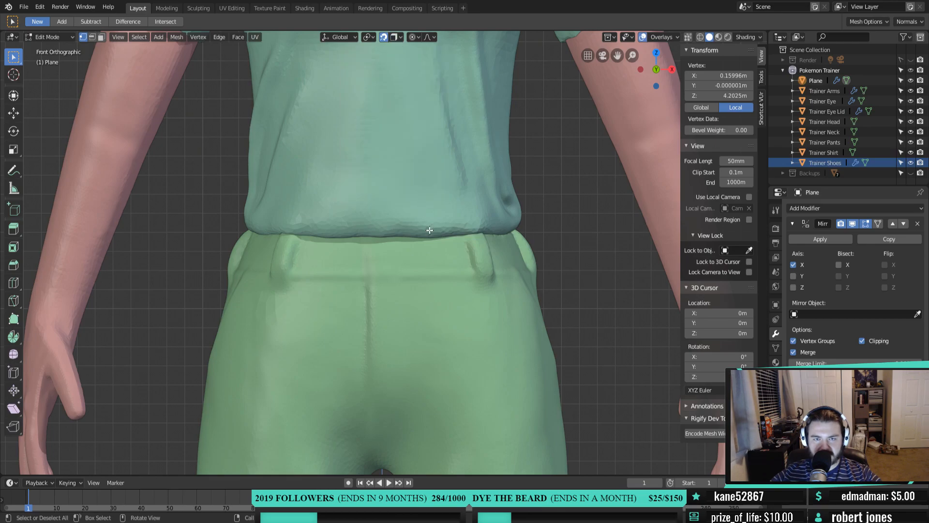
{"action": "key", "text": "g"}
{"action": "left_click", "coordinate": [449, 266]}
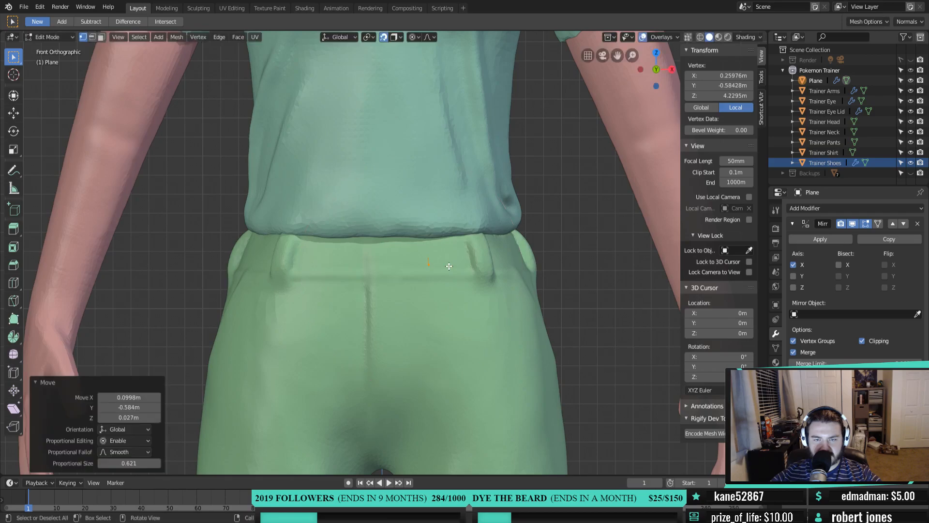
Form a short vertical edge across the waistband and shift it toward the centre seam with proportional editing turned off
{"action": "key", "text": "g"}
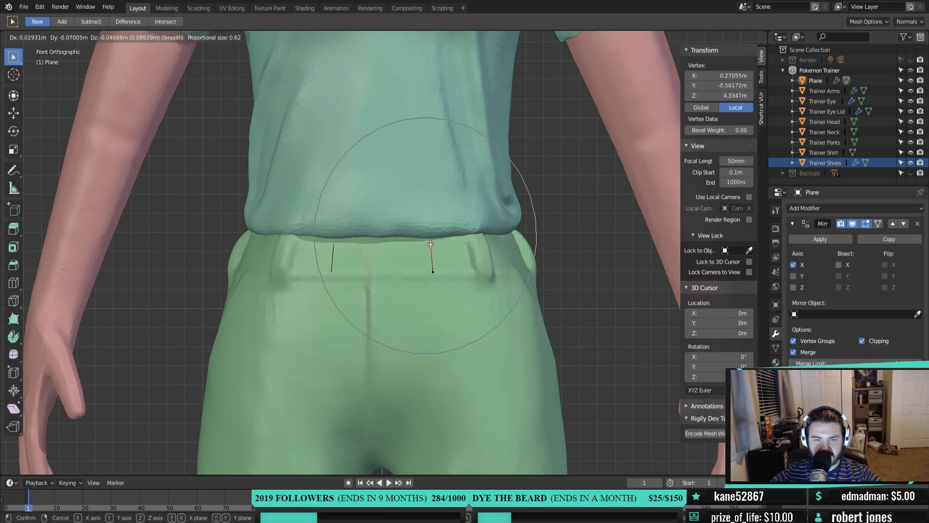
{"action": "left_click", "coordinate": [428, 244]}
{"action": "key", "text": "o"}
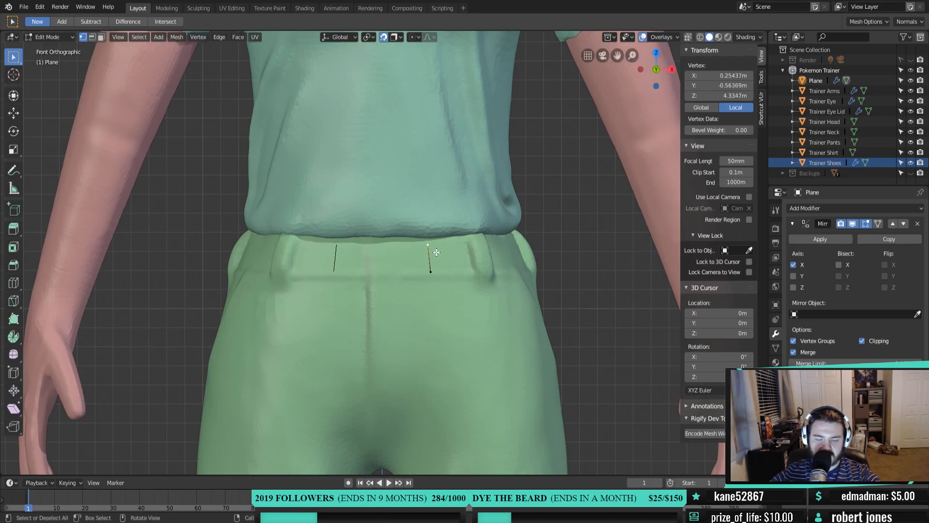
{"action": "left_click", "coordinate": [432, 269], "text": "shift"}
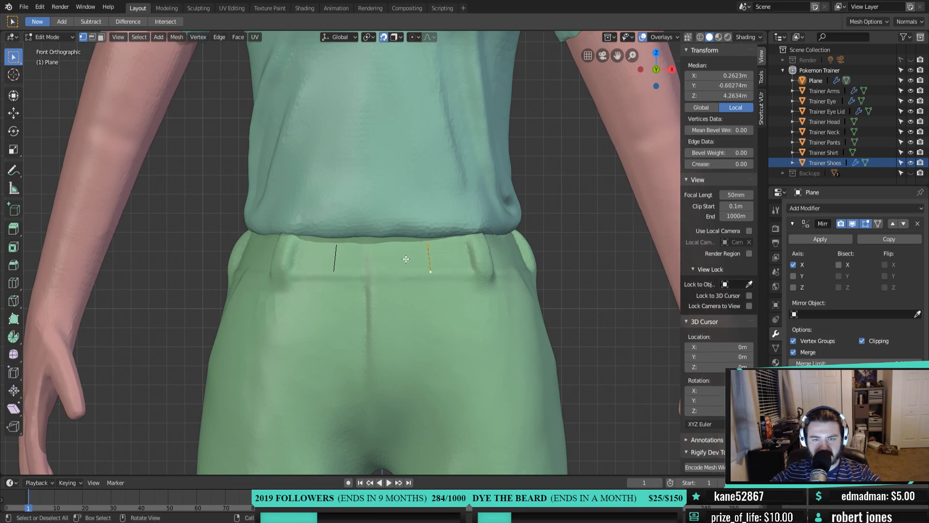
{"action": "key", "text": "g"}
{"action": "left_click", "coordinate": [423, 249]}
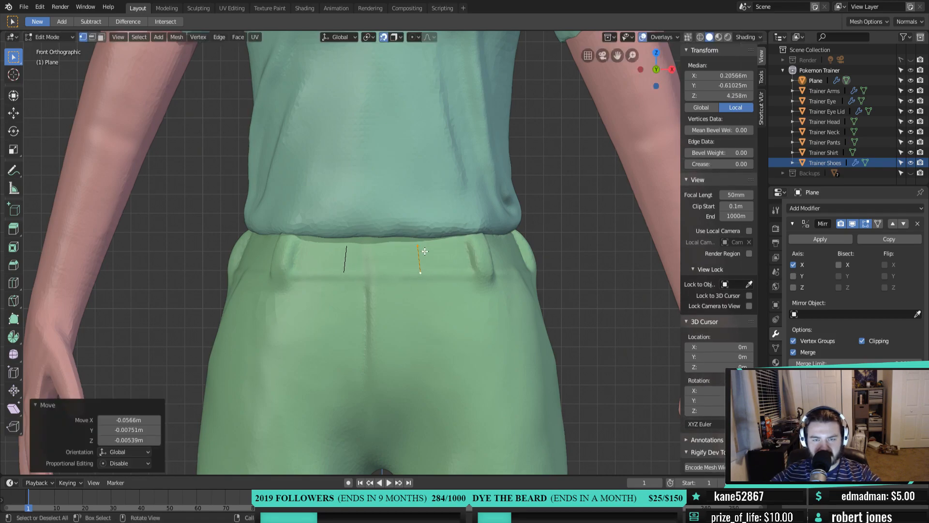
Extrude the vertical edge to the mirror centre line and adjust the inner lower vertex to form the first belt face
{"action": "key", "text": "e"}
{"action": "left_click", "coordinate": [380, 245]}
{"action": "left_click", "coordinate": [383, 272]}
{"action": "key", "text": "g"}
{"action": "left_click", "coordinate": [382, 269]}
{"action": "left_click", "coordinate": [416, 246]}
Enable Project Individual Elements for face snapping and move the outer edge of the belt face along the waistband surface
{"action": "left_click", "coordinate": [400, 38]}
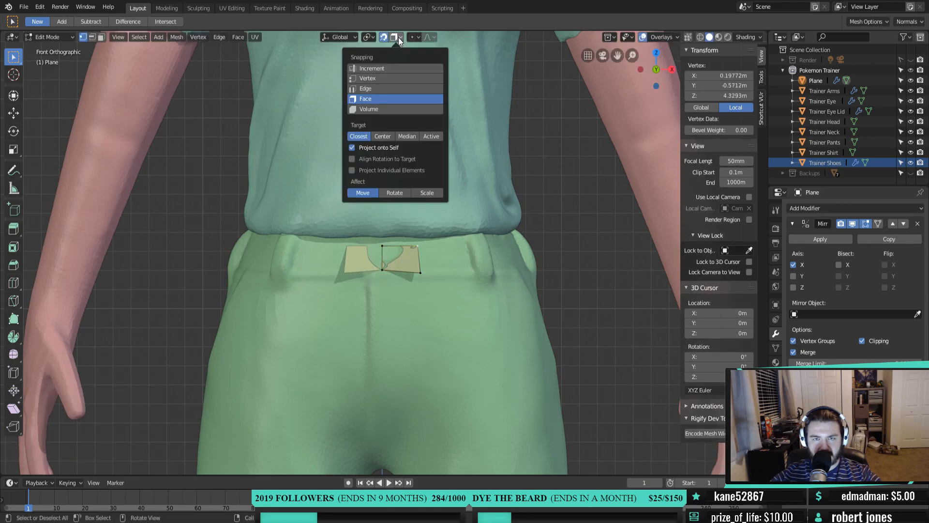
{"action": "left_click", "coordinate": [421, 274], "text": "shift"}
{"action": "key", "text": "g"}
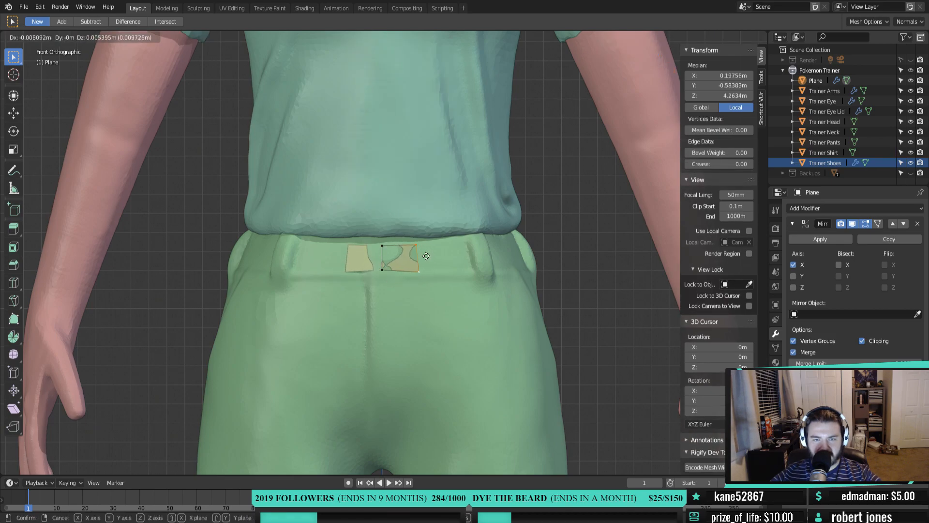
{"action": "left_click", "coordinate": [427, 256]}
Reposition the four corner vertices of the belt face so that it spans the height of the waistband
{"action": "left_click", "coordinate": [380, 269]}
{"action": "key", "text": "g"}
{"action": "left_click", "coordinate": [380, 273]}
{"action": "left_click", "coordinate": [385, 244]}
{"action": "key", "text": "g"}
{"action": "left_click", "coordinate": [383, 242]}
{"action": "left_click", "coordinate": [417, 245]}
{"action": "key", "text": "g"}
{"action": "left_click", "coordinate": [417, 243]}
{"action": "left_click", "coordinate": [421, 270]}
{"action": "key", "text": "g"}
{"action": "left_click", "coordinate": [421, 273]}
{"action": "left_click", "coordinate": [420, 241], "text": "shift"}
{"action": "middle_click_drag", "start_coordinate": [430, 268], "coordinate": [407, 257], "text": "shift"}
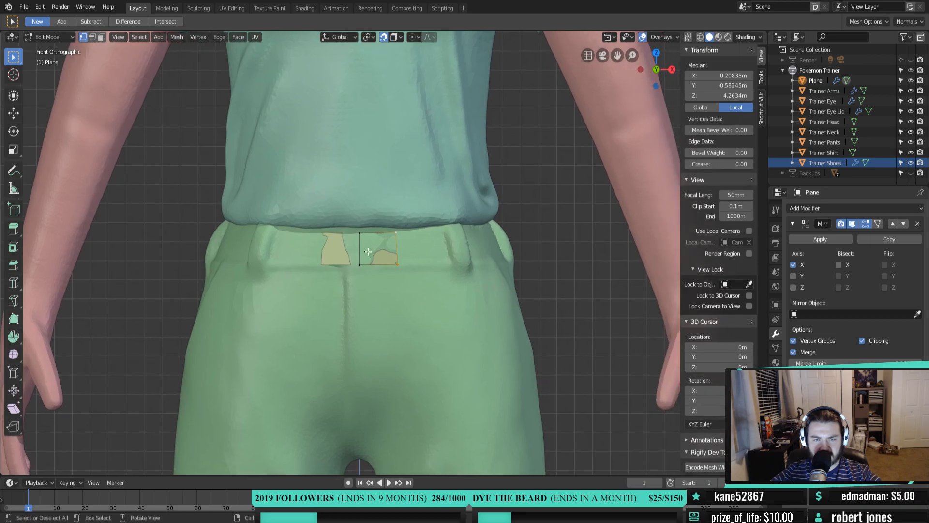
Level the upper two vertices of the belt face by scaling them to 0 along Z and snap them to the waistband
{"action": "left_click", "coordinate": [360, 232]}
{"action": "left_click", "coordinate": [398, 232], "text": "shift"}
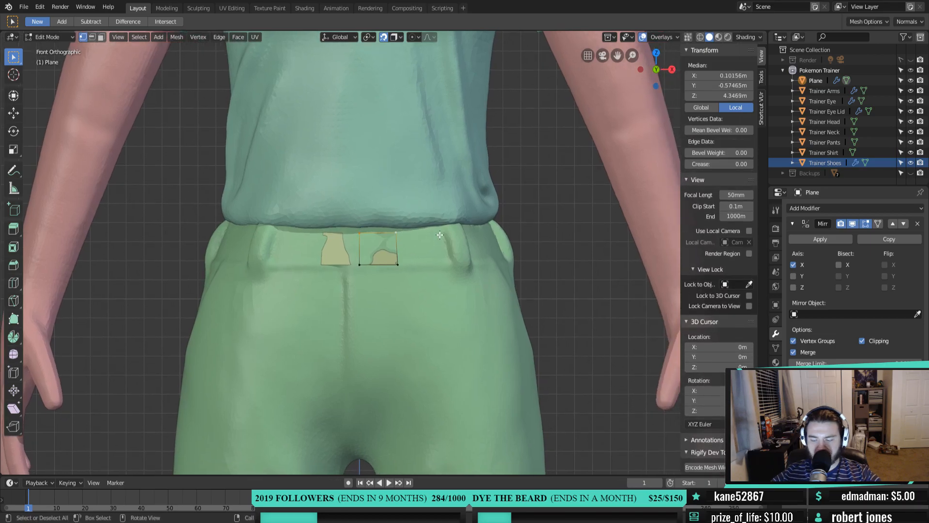
{"action": "key", "text": "s"}
{"action": "key", "text": "z"}
{"action": "key", "text": "0"}
{"action": "key", "text": "Return"}
{"action": "key", "text": "g"}
{"action": "left_click", "coordinate": [439, 234]}
Level the lower two vertices of the belt face by scaling them to 0 along Z
{"action": "left_click", "coordinate": [400, 264]}
{"action": "left_click", "coordinate": [361, 265], "text": "shift"}
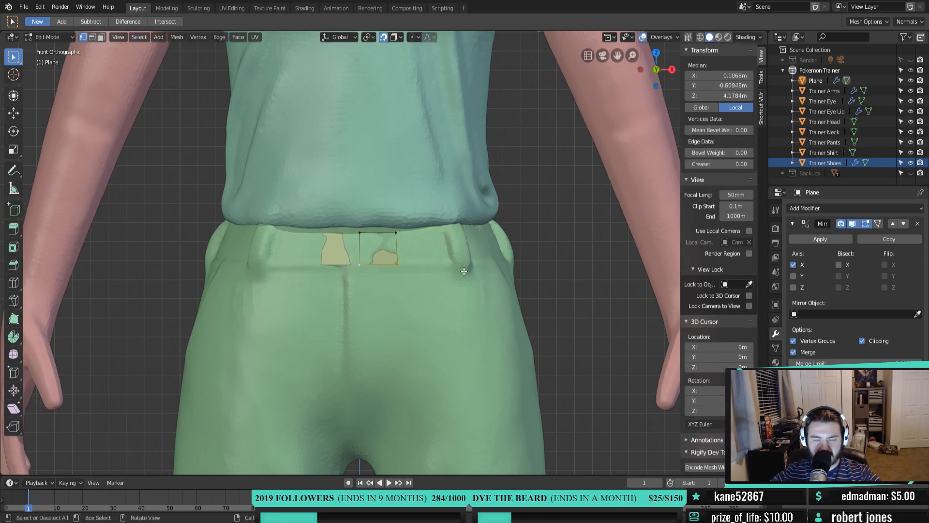
{"action": "key", "text": "s"}
{"action": "key", "text": "z"}
{"action": "key", "text": "0"}
{"action": "key", "text": "Escape"}
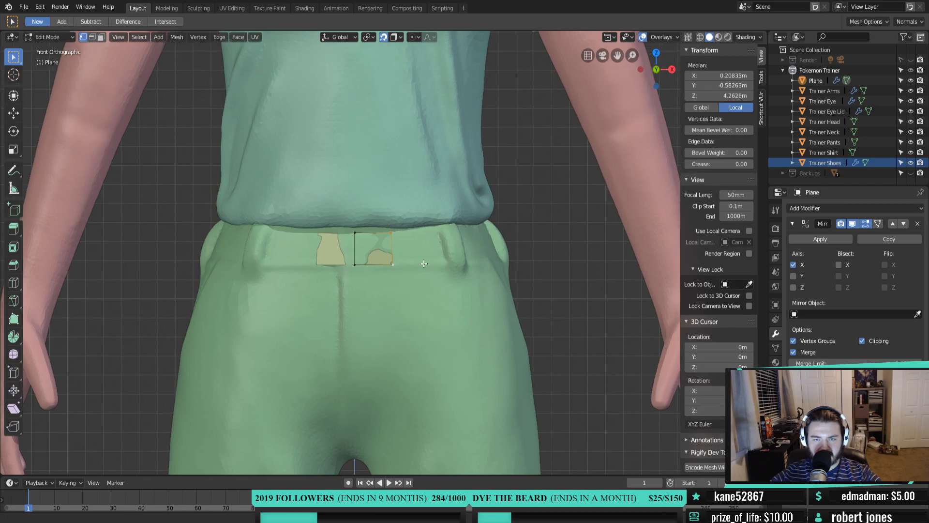
Extrude the belt's outer edge about 0.243 m along X toward the front belt loop
{"action": "middle_click_drag", "start_coordinate": [413, 263], "coordinate": [365, 255], "text": "shift"}
{"action": "key", "text": "e"}
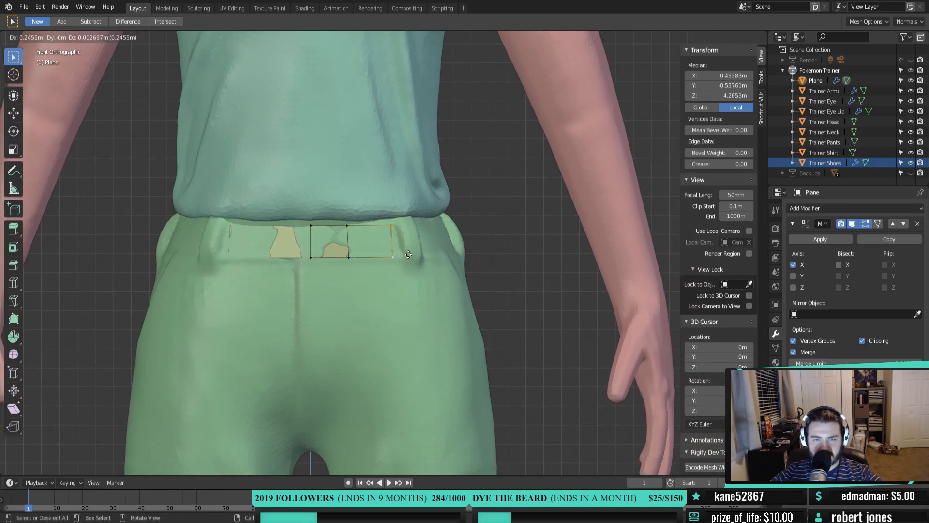
{"action": "left_click", "coordinate": [408, 254]}
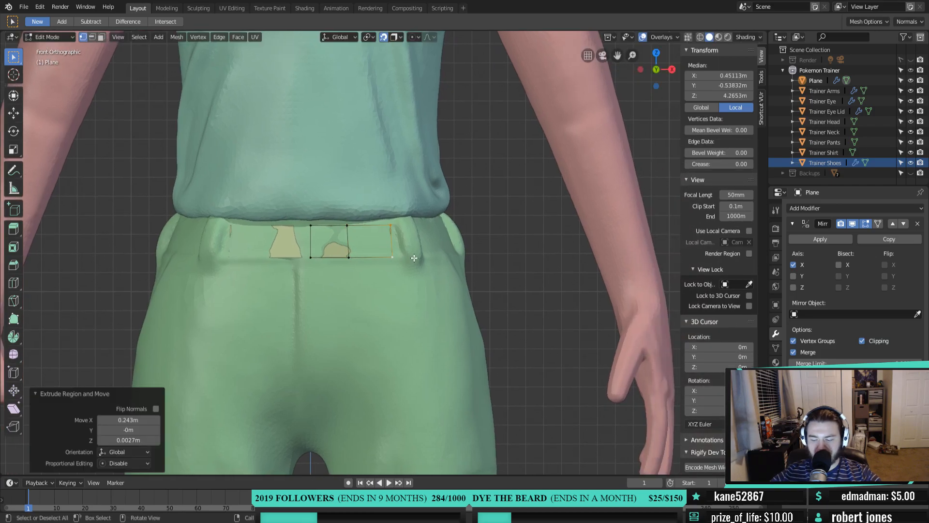
Extrude the belt's end edge past the front belt loop and rotate it about -7.35° and -5.65° to follow the waistband
{"action": "middle_click_drag", "start_coordinate": [458, 260], "coordinate": [524, 259]}
{"action": "scroll", "coordinate": [397, 278], "scroll_direction": "down", "scroll_amount": 5}
{"action": "scroll", "coordinate": [402, 316], "scroll_direction": "up", "scroll_amount": 6}
{"action": "scroll", "coordinate": [402, 316], "scroll_direction": "down", "scroll_amount": 5}
{"action": "middle_click_drag", "start_coordinate": [402, 316], "coordinate": [374, 264]}
{"action": "key", "text": "g"}
{"action": "left_click", "coordinate": [408, 263]}
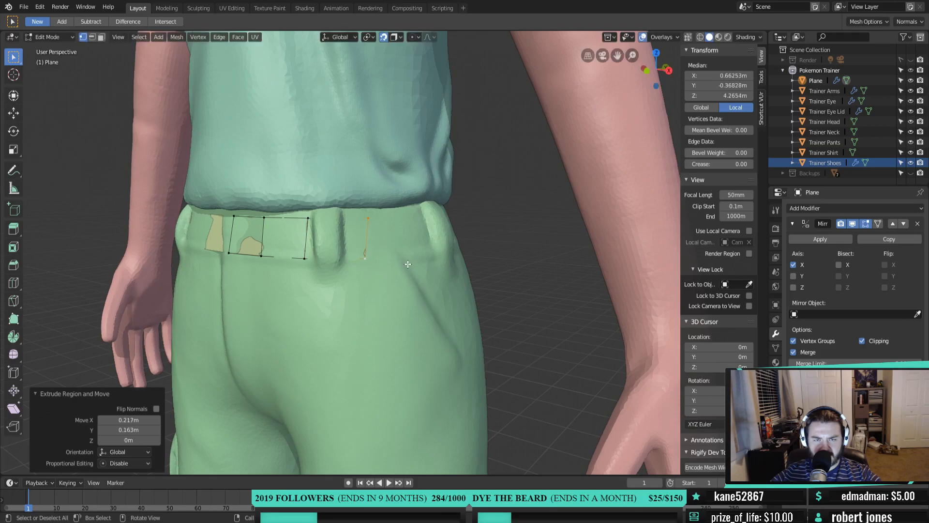
{"action": "key", "text": "r"}
{"action": "left_click", "coordinate": [409, 242]}
{"action": "middle_click_drag", "start_coordinate": [409, 242], "coordinate": [393, 263]}
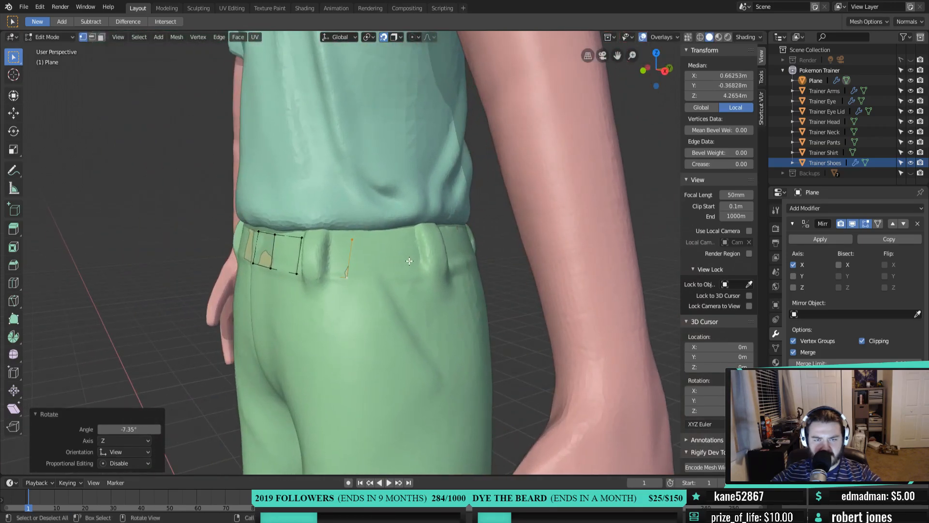
{"action": "key", "text": "r"}
{"action": "left_click", "coordinate": [414, 254]}
Extrude the belt's end edge up to the side belt loop and rotate it about -8.34°
{"action": "key", "text": "e"}
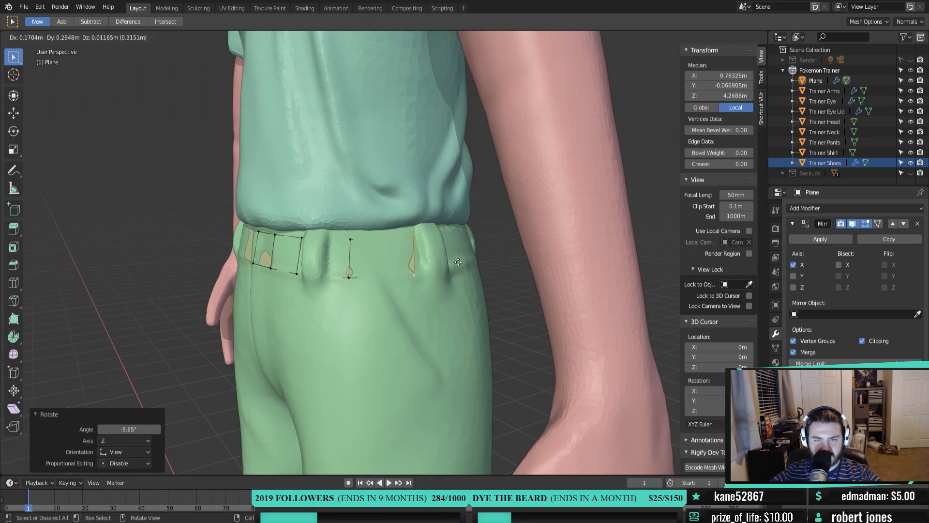
{"action": "left_click", "coordinate": [459, 262]}
{"action": "key", "text": "r"}
{"action": "left_click", "coordinate": [467, 252]}
Hide the Trainer Arms object and rename the Plane object as Trainer Belt
{"action": "middle_click_drag", "start_coordinate": [467, 252], "coordinate": [704, 262]}
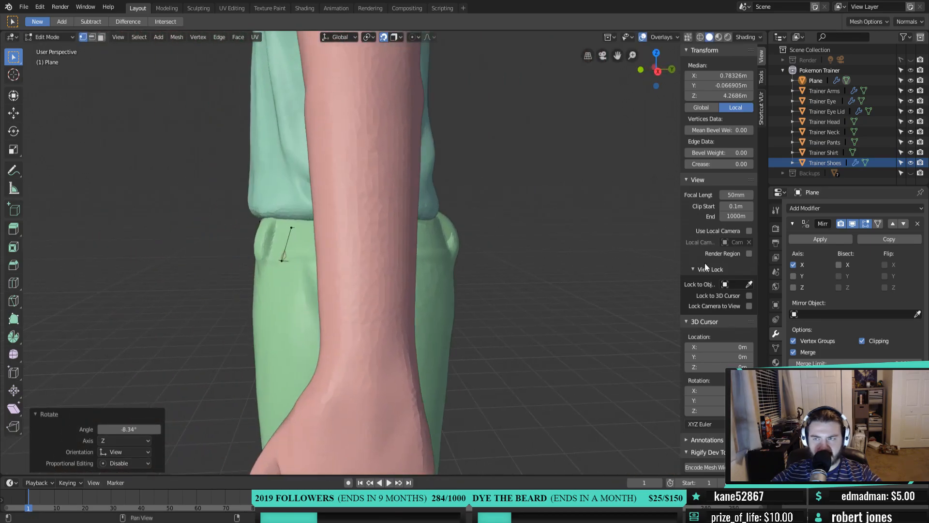
{"action": "left_click", "coordinate": [910, 91]}
{"action": "left_click", "coordinate": [821, 83]}
{"action": "type", "text": "Trainer"}
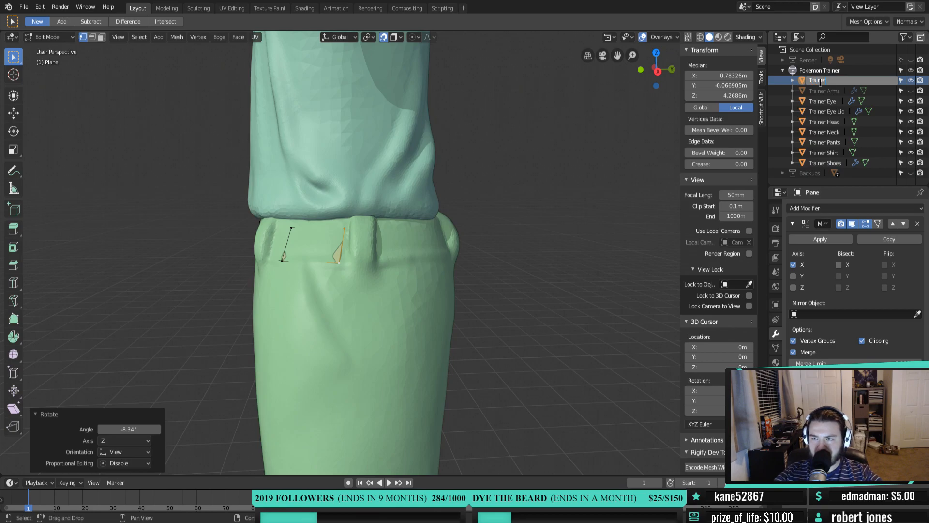
{"action": "type", "text": " Belt"}
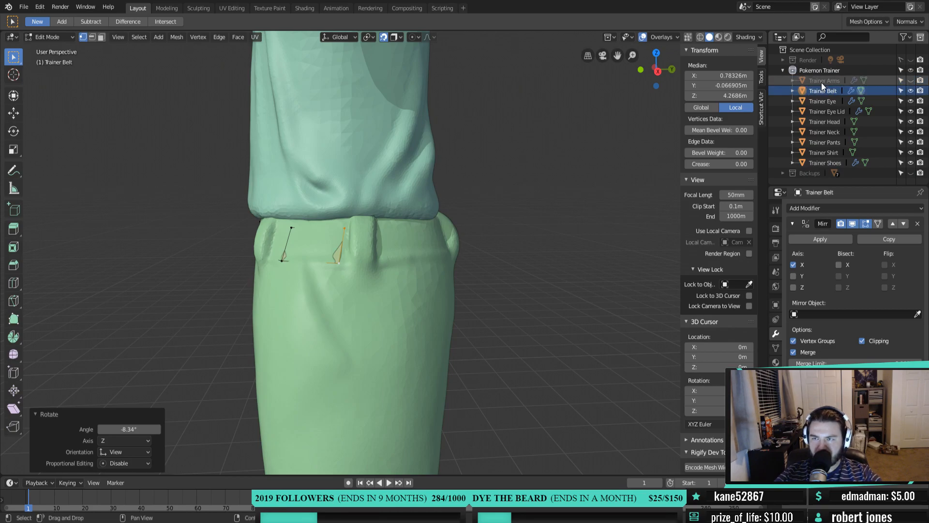
{"action": "key", "text": "Return"}
Extrude the belt's end edge past the side belt loop and rotate it about -8.27° to follow the waistband
{"action": "scroll", "coordinate": [325, 247], "scroll_direction": "up", "scroll_amount": 2}
{"action": "middle_click_drag", "start_coordinate": [325, 247], "coordinate": [346, 239], "text": "shift"}
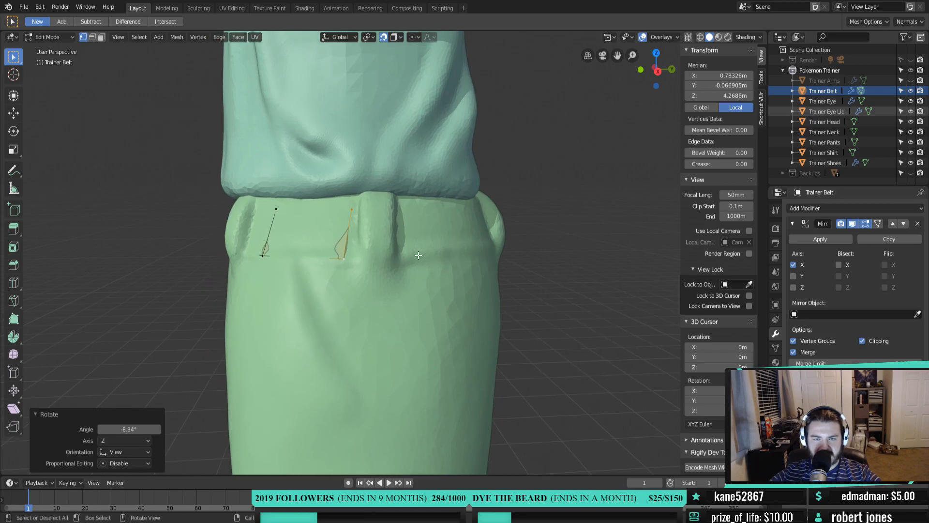
{"action": "key", "text": "e"}
{"action": "left_click", "coordinate": [502, 249]}
{"action": "key", "text": "r"}
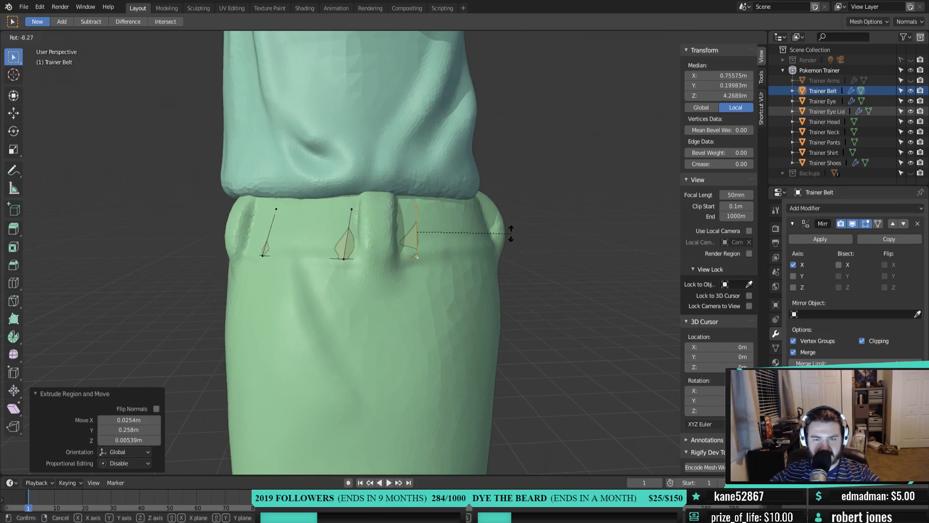
{"action": "left_click", "coordinate": [499, 244]}
Extrude the belt's end edge toward the rear belt loop and rotate it about -22.7° to follow the hip's curve
{"action": "middle_click_drag", "start_coordinate": [499, 243], "coordinate": [334, 229]}
{"action": "key", "text": "e"}
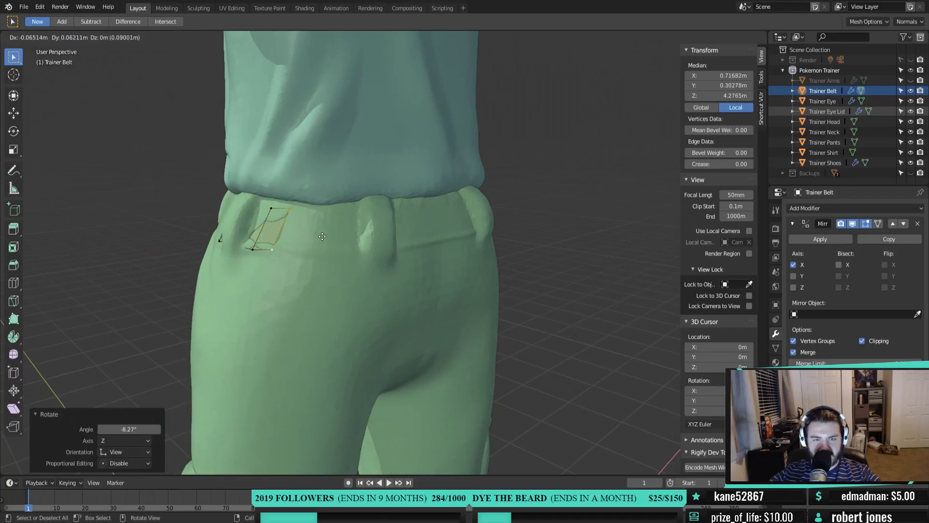
{"action": "left_click", "coordinate": [432, 247]}
{"action": "key", "text": "r"}
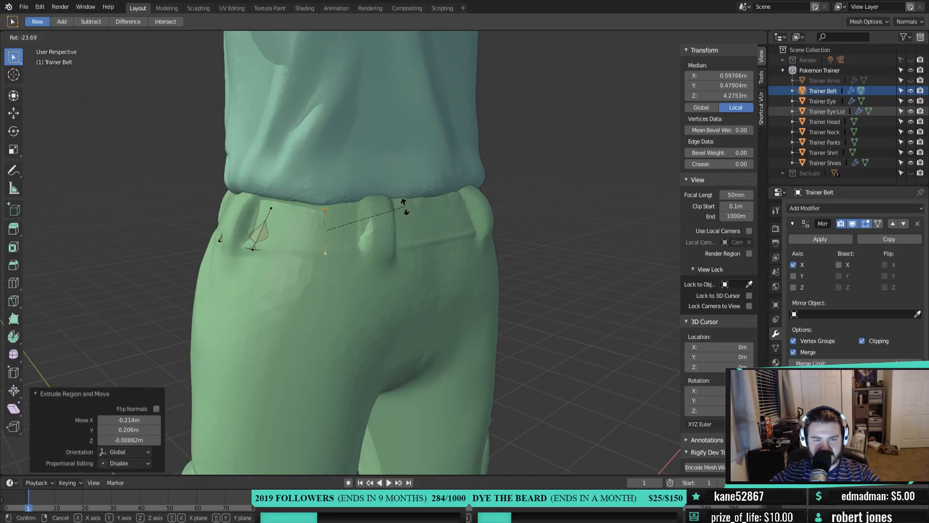
{"action": "left_click", "coordinate": [405, 207]}
Extrude the belt's end edge past the rear belt loop, rotate it about -12° and nudge it along the waistband
{"action": "middle_click_drag", "start_coordinate": [419, 221], "coordinate": [336, 247]}
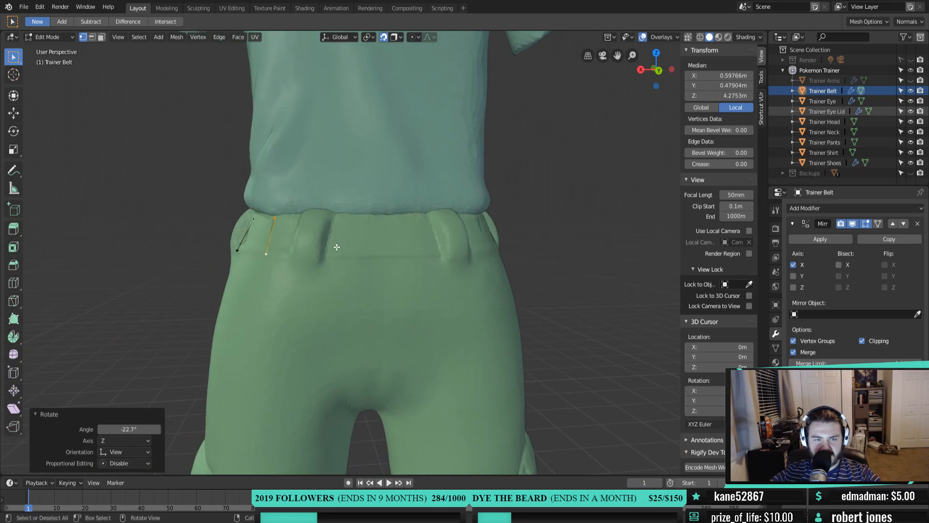
{"action": "key", "text": "e"}
{"action": "left_click", "coordinate": [396, 248]}
{"action": "key", "text": "r"}
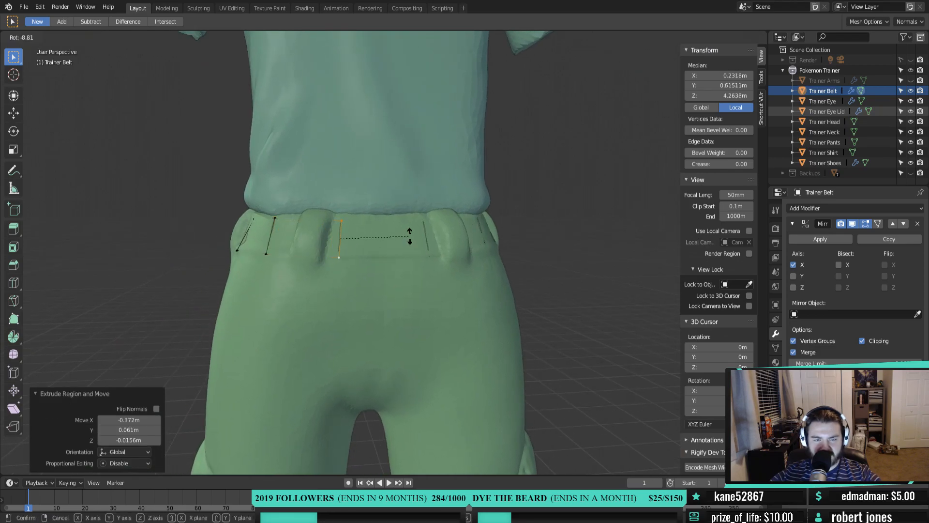
{"action": "left_click", "coordinate": [409, 233]}
{"action": "key", "text": "g"}
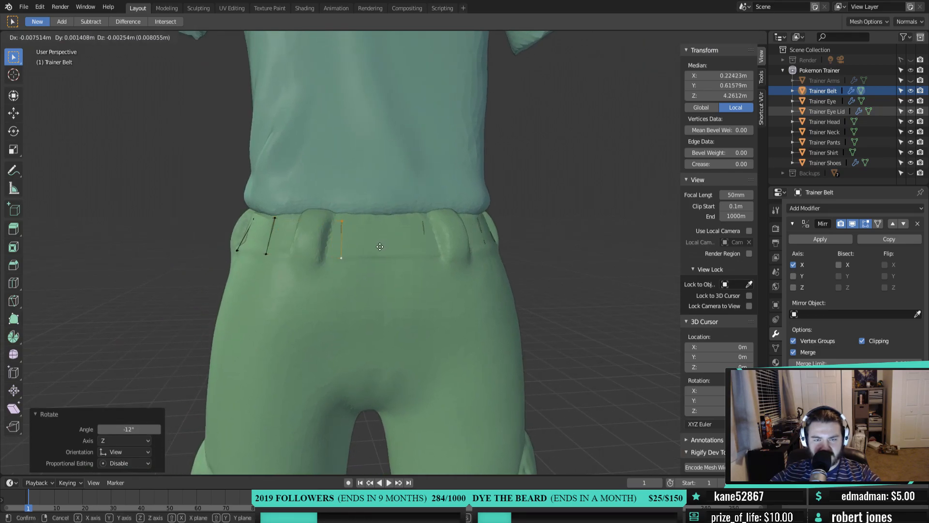
{"action": "left_click", "coordinate": [384, 247]}
Extrude the belt's end edge to the middle of the back and nudge it into place on the waistband
{"action": "key", "text": "e"}
{"action": "left_click", "coordinate": [440, 248]}
{"action": "key", "text": "g"}
{"action": "left_click", "coordinate": [434, 250]}
Select the whole belt mesh and add a Solidify modifier with a thickness of 0.01 m
{"action": "middle_click_drag", "start_coordinate": [406, 265], "coordinate": [489, 257]}
{"action": "key", "text": "a"}
{"action": "left_click", "coordinate": [817, 208]}
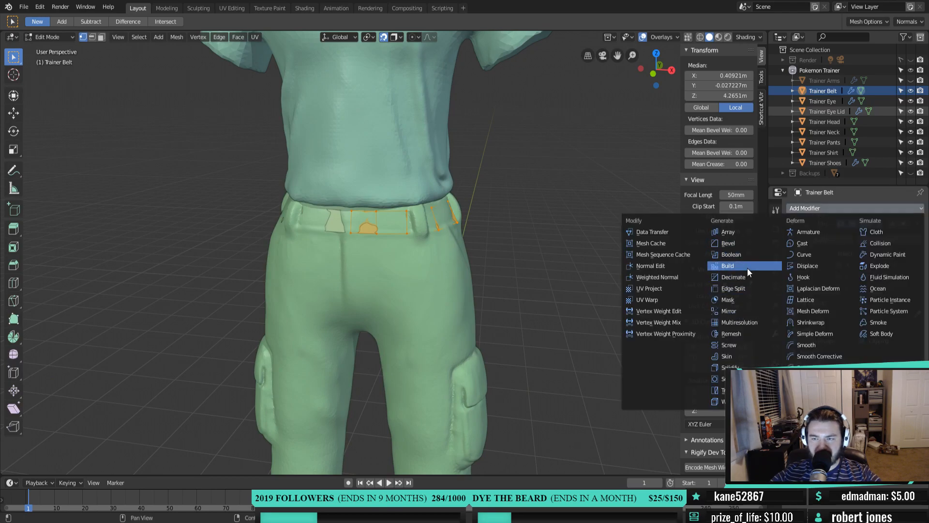
{"action": "left_click", "coordinate": [749, 311]}
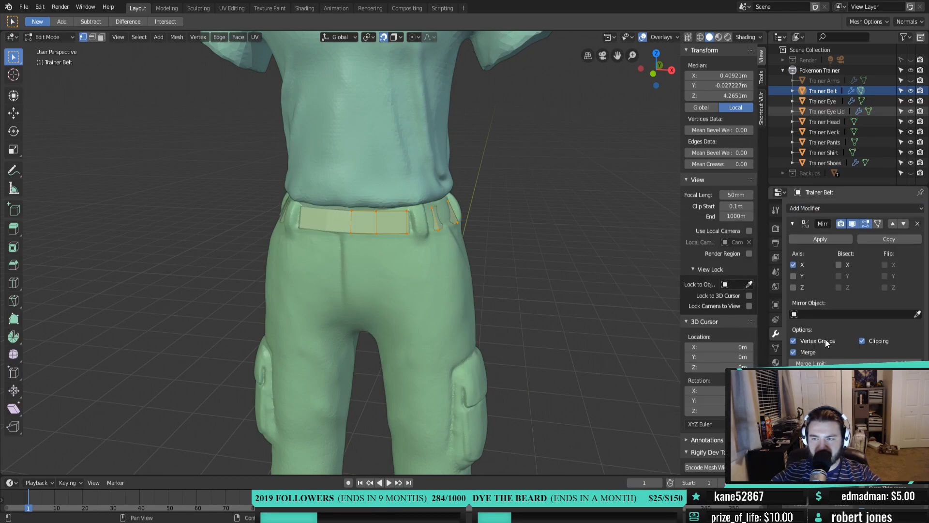
{"action": "left_click", "coordinate": [792, 224]}
{"action": "left_click_drag", "start_coordinate": [817, 272], "coordinate": [794, 271]}
{"action": "mouse_move", "coordinate": [803, 271]}
{"action": "left_mouse_down"}
{"action": "mouse_move", "coordinate": [839, 271]}
{"action": "mouse_move", "coordinate": [821, 272]}
{"action": "left_mouse_up"}
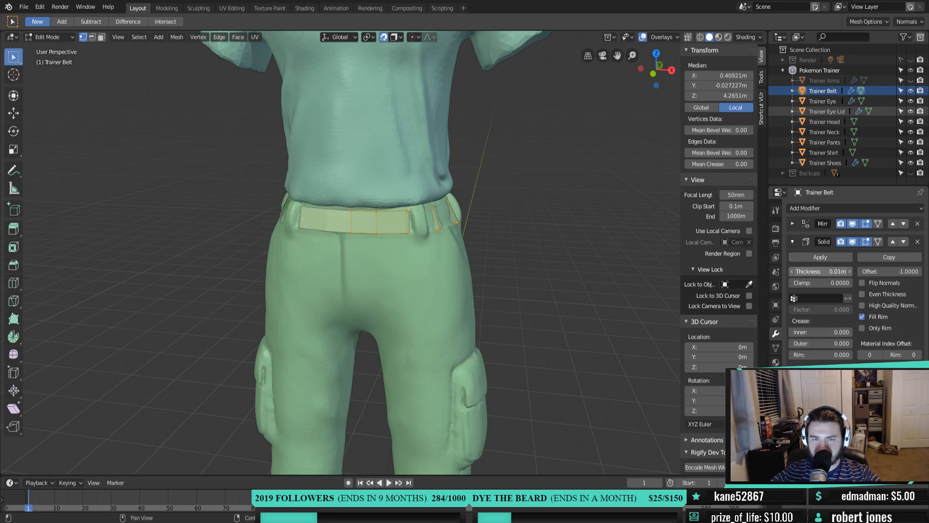
Set the belt's Solidify thickness to 0.03 m
{"action": "middle_click_drag", "start_coordinate": [433, 240], "coordinate": [348, 257]}
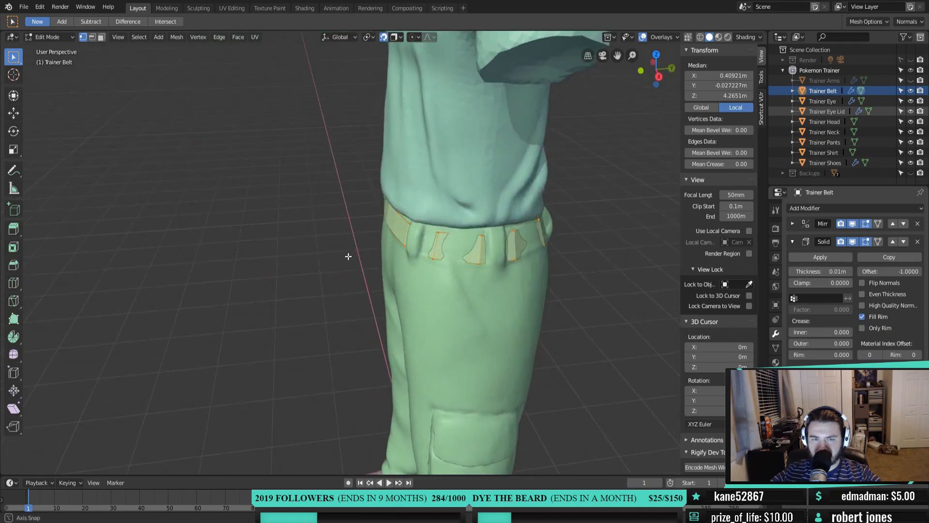
{"action": "scroll", "coordinate": [458, 263], "scroll_direction": "up", "scroll_amount": 5}
{"action": "middle_click_drag", "start_coordinate": [459, 263], "coordinate": [373, 275], "text": "shift"}
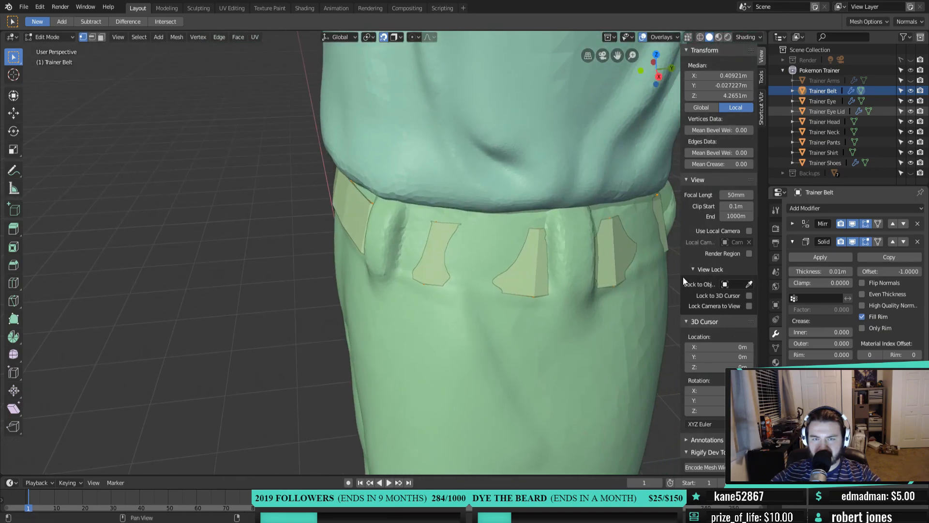
{"action": "left_click", "coordinate": [822, 272]}
{"action": "left_click", "coordinate": [827, 272]}
{"action": "key", "text": "BackSpace"}
{"action": "key", "text": "BackSpace"}
{"action": "type", "text": "3"}
{"action": "key", "text": "Return"}
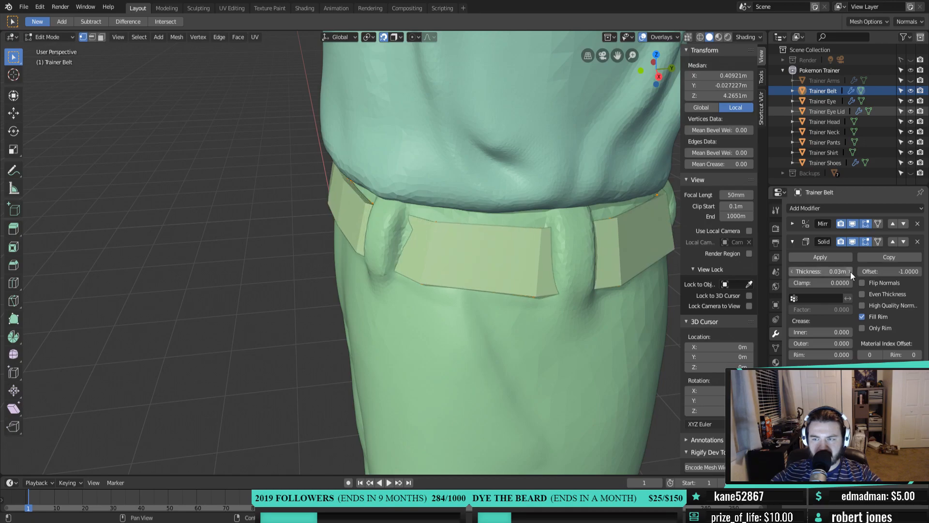
{"action": "left_click", "coordinate": [849, 272]}
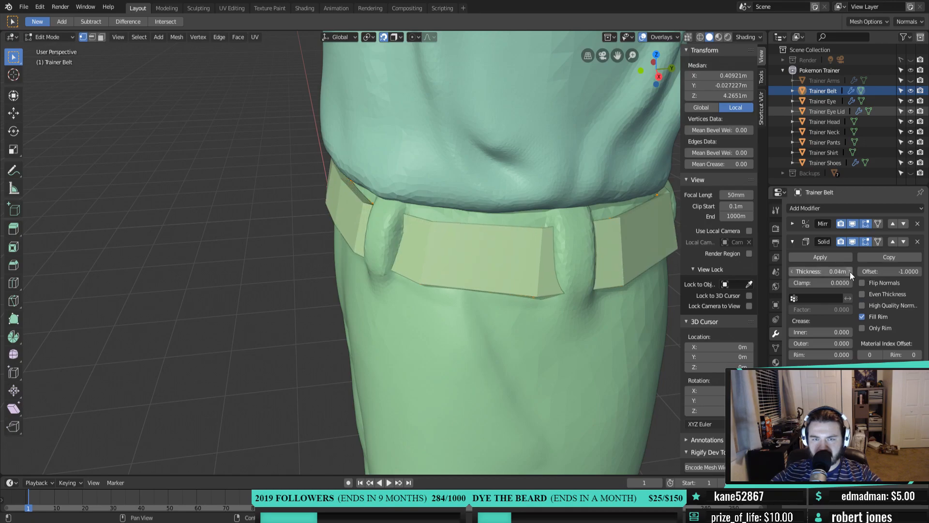
{"action": "left_click", "coordinate": [792, 272]}
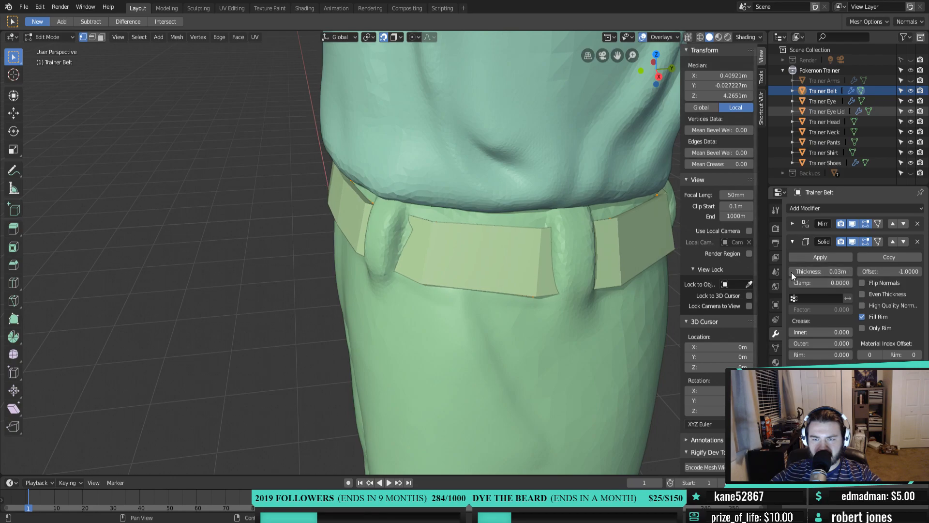
Switch to Object Mode and examine the belt's fit around the waist from the front and side
{"action": "middle_click_drag", "start_coordinate": [496, 268], "coordinate": [477, 259]}
{"action": "scroll", "coordinate": [435, 257], "scroll_direction": "down", "scroll_amount": 3}
{"action": "key", "text": "Tab"}
{"action": "scroll", "coordinate": [414, 284], "scroll_direction": "up", "scroll_amount": 5}
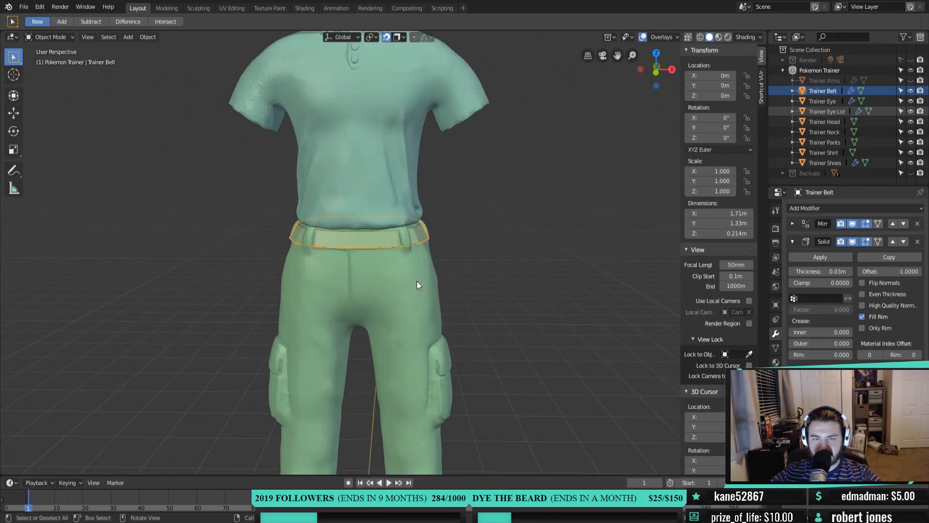
{"action": "middle_click_drag", "start_coordinate": [454, 234], "coordinate": [351, 256]}
{"action": "scroll", "coordinate": [213, 221], "scroll_direction": "down", "scroll_amount": 2}
{"action": "scroll", "coordinate": [351, 257], "scroll_direction": "up", "scroll_amount": 4}
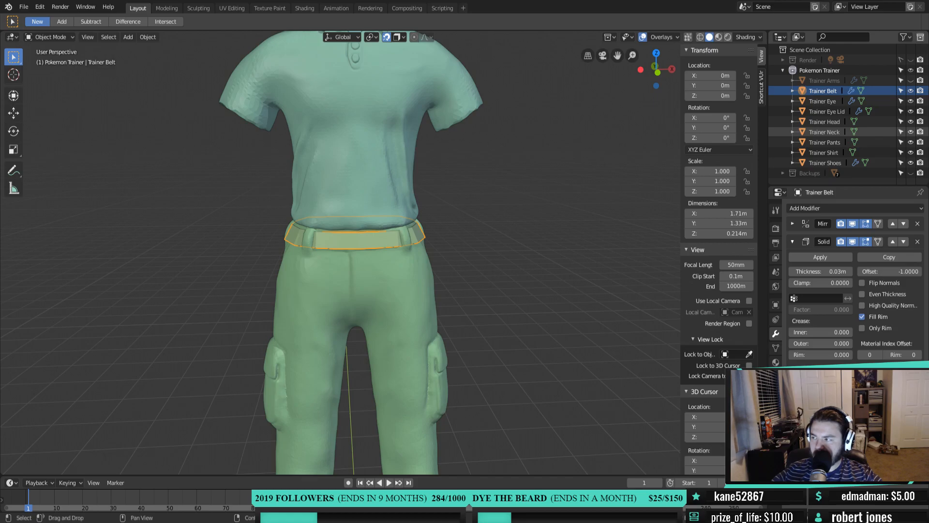
{"action": "middle_click_drag", "start_coordinate": [348, 271], "coordinate": [380, 287]}
{"action": "scroll", "coordinate": [334, 279], "scroll_direction": "up", "scroll_amount": 2}
{"action": "middle_click_drag", "start_coordinate": [329, 246], "coordinate": [390, 235], "text": "shift"}
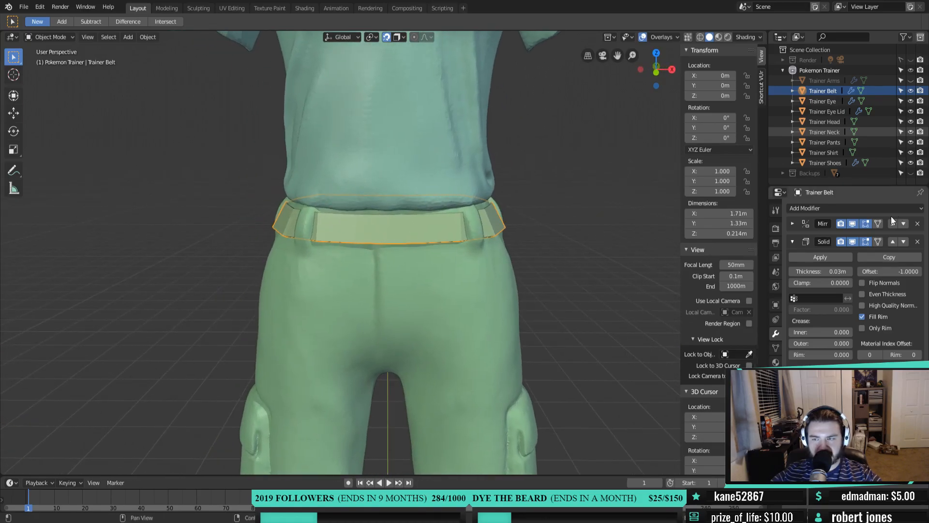
Apply the belt's Mirror and Solidify modifiers
{"action": "left_click", "coordinate": [792, 223]}
{"action": "left_click", "coordinate": [805, 238]}
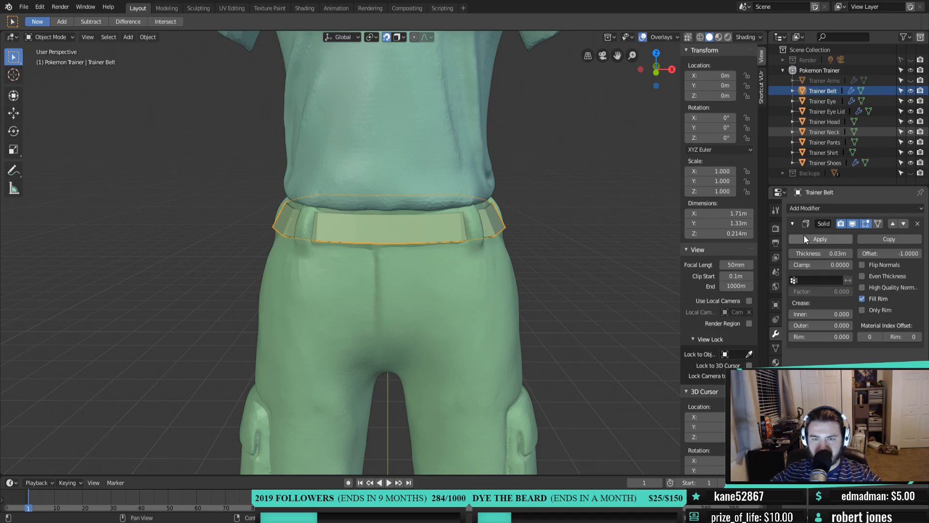
{"action": "left_click", "coordinate": [804, 239]}
Select the belt's front centre edge in Edit Mode and snap the 3D cursor to it
{"action": "middle_click_drag", "start_coordinate": [582, 260], "coordinate": [402, 229]}
{"action": "key", "text": "Tab"}
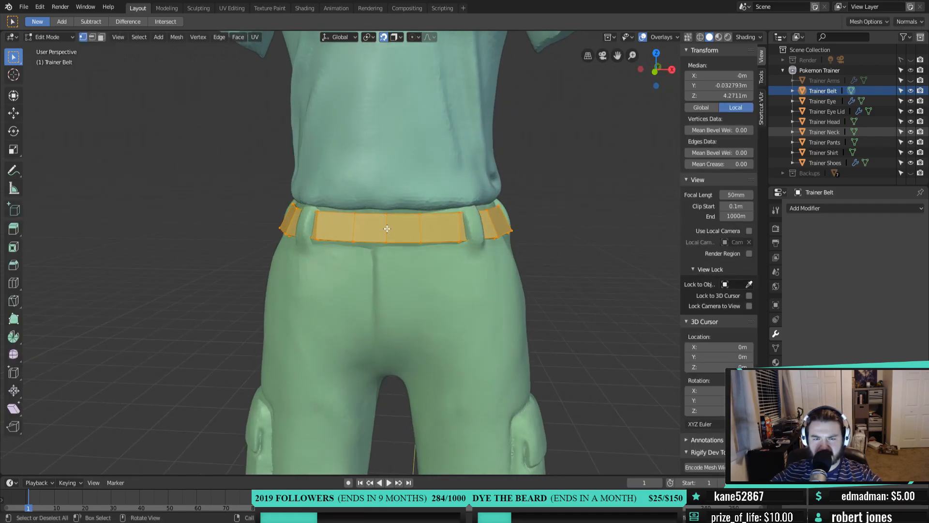
{"action": "left_click", "coordinate": [387, 228]}
{"action": "key", "text": "KP_1"}
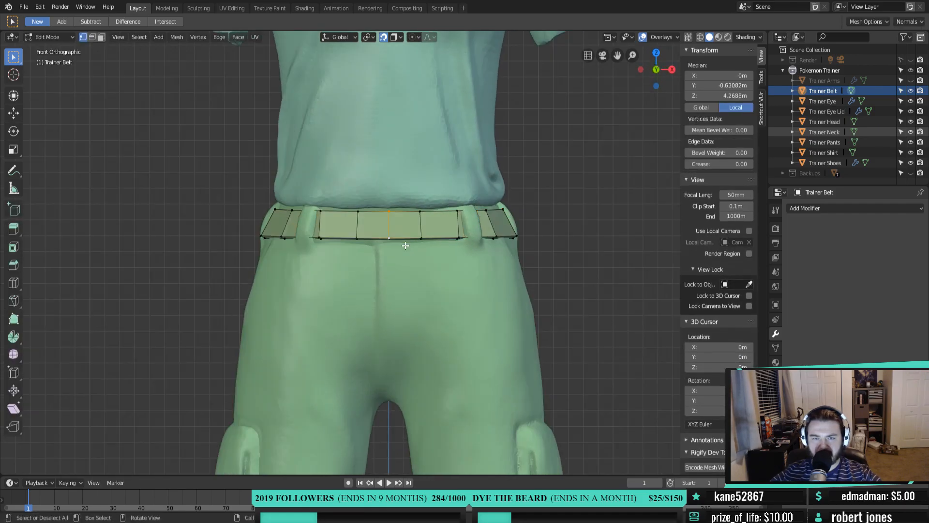
{"action": "scroll", "coordinate": [405, 245], "scroll_direction": "up", "scroll_amount": 4}
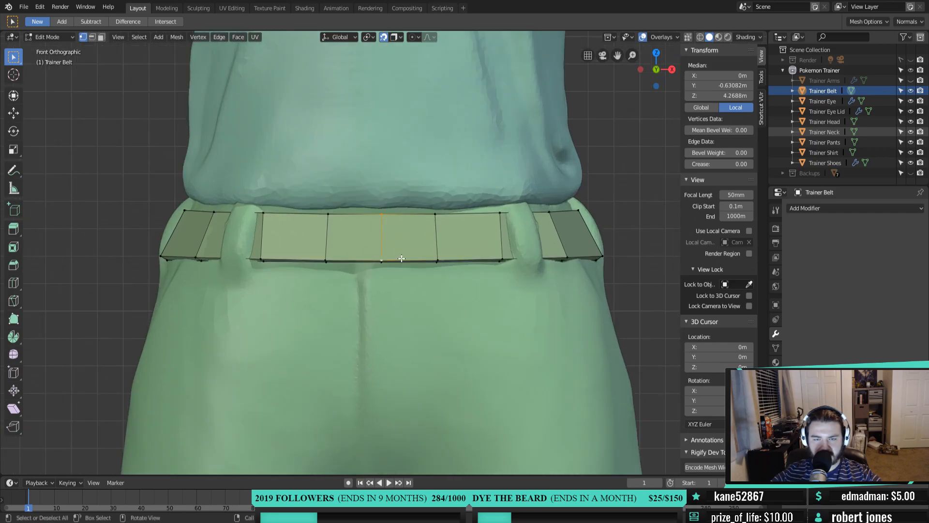
{"action": "right_click", "coordinate": [402, 235]}
{"action": "key", "text": "Escape"}
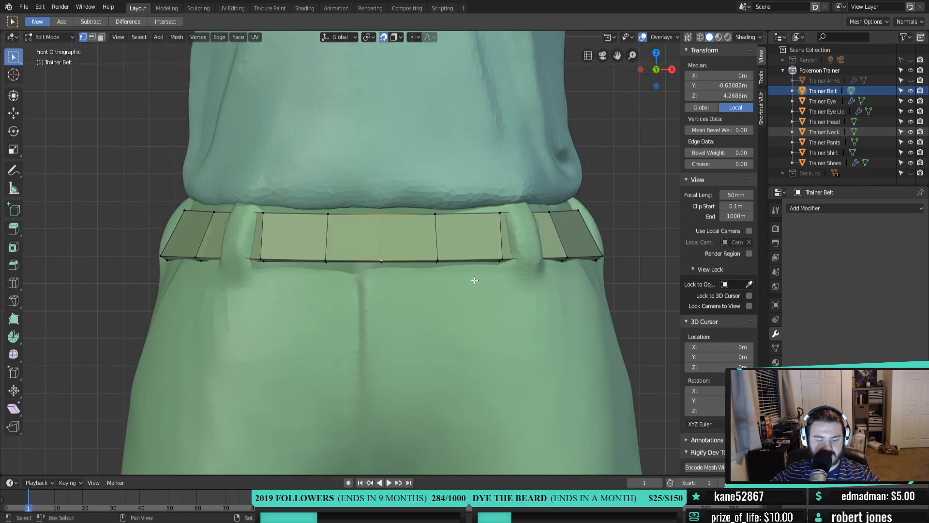
{"action": "key", "text": "shift+s"}
{"action": "left_click", "coordinate": [483, 358]}
{"action": "right_click", "coordinate": [428, 267]}
{"action": "key", "text": "Escape"}
Add a cube at the 3D cursor on the belt's front and scale it to about 0.161
{"action": "key", "text": "shift+a"}
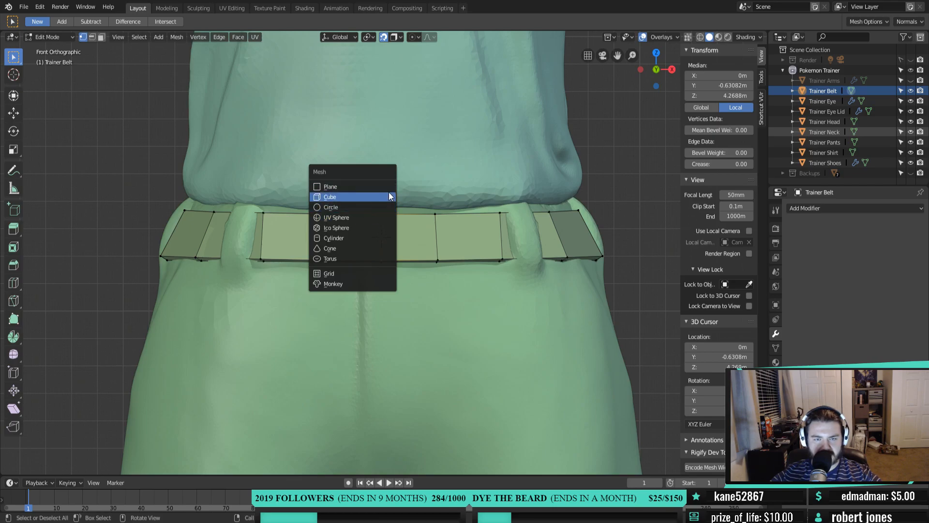
{"action": "left_click", "coordinate": [389, 195]}
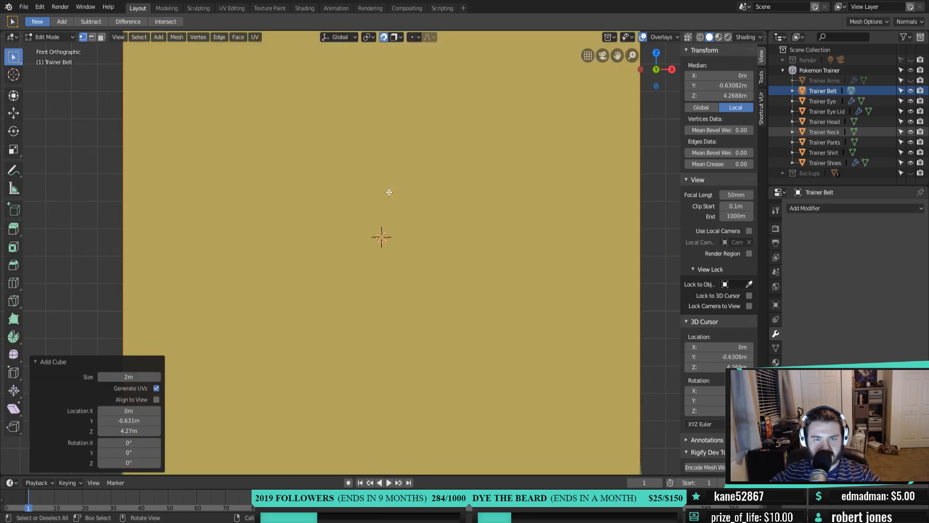
{"action": "key", "text": "s"}
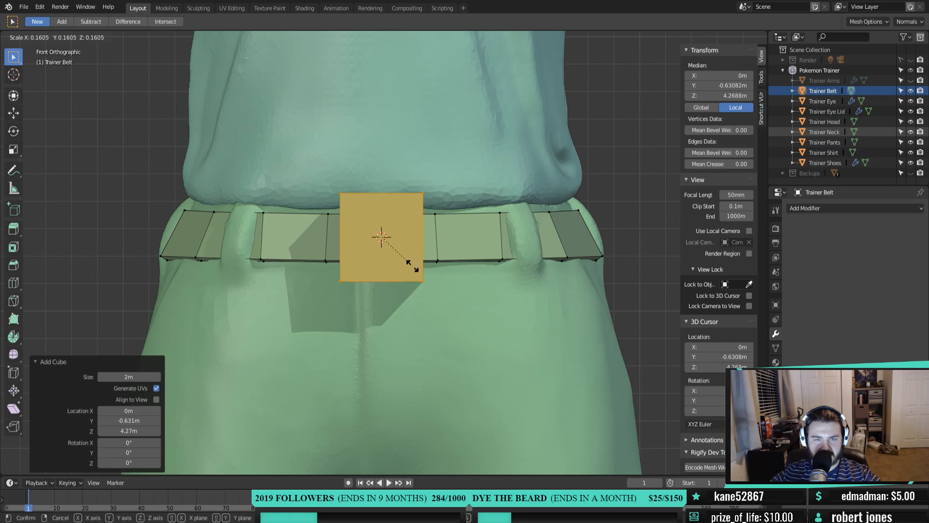
{"action": "left_click", "coordinate": [413, 266]}
Scale the cube to about 0.727 overall and stretch it by about 1.61 along X into a buckle shape
{"action": "middle_click_drag", "start_coordinate": [401, 166], "coordinate": [463, 175]}
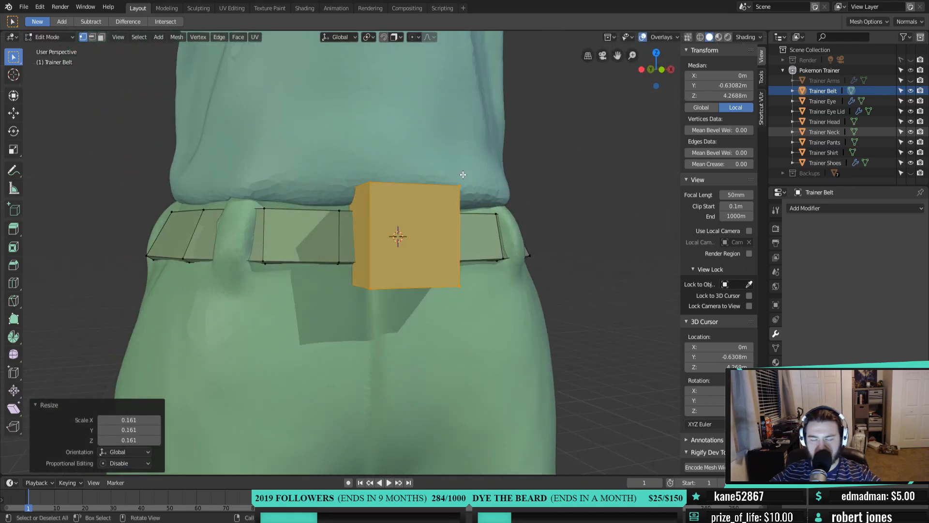
{"action": "key", "text": "KP_1"}
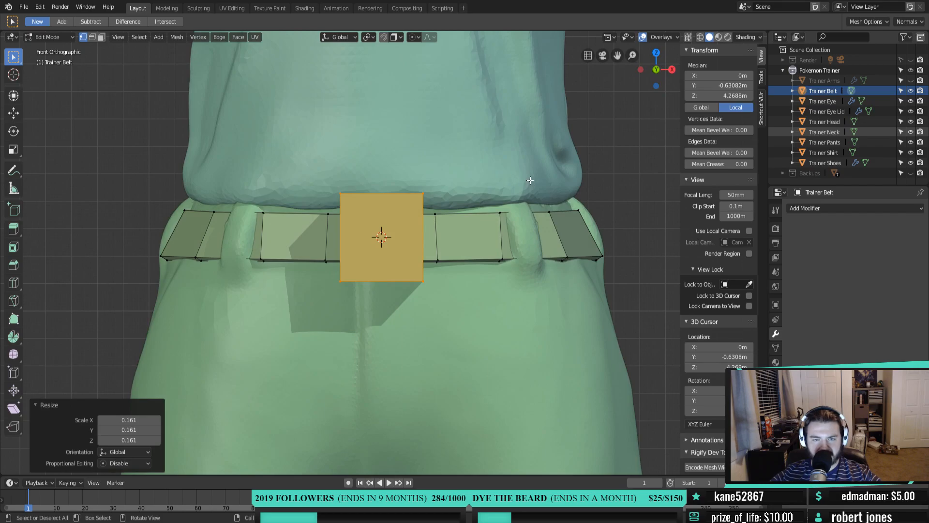
{"action": "key", "text": "s"}
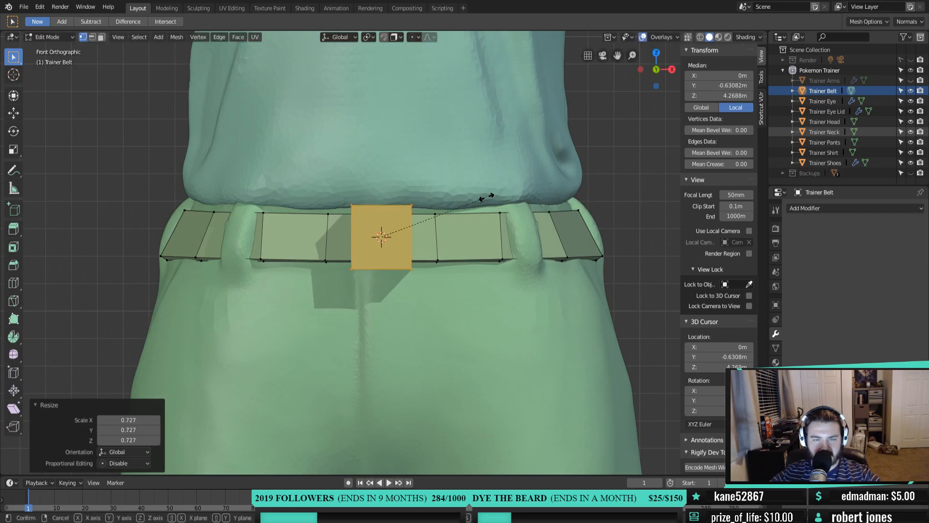
{"action": "key", "text": "x"}
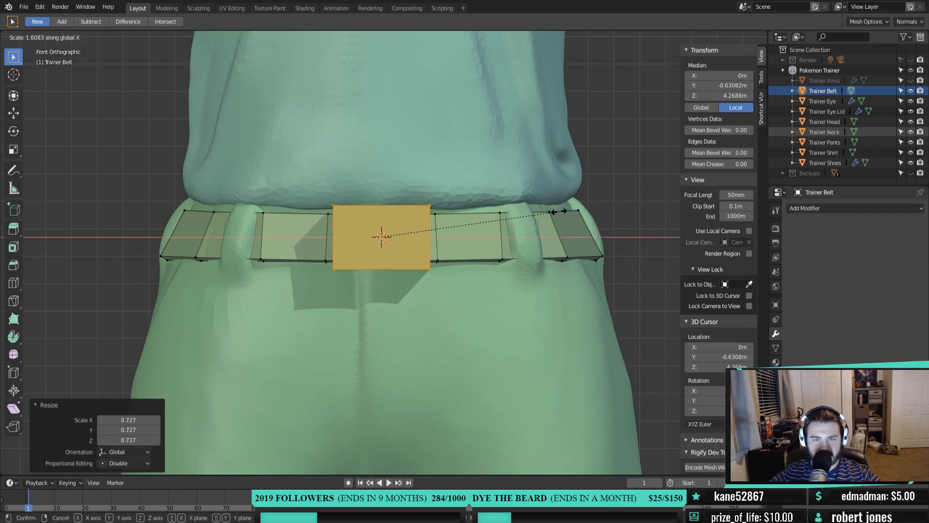
{"action": "left_click", "coordinate": [559, 211]}
Flatten the buckle block to about 0.352 along Y
{"action": "middle_click_drag", "start_coordinate": [556, 215], "coordinate": [493, 231]}
{"action": "key", "text": "s"}
{"action": "key", "text": "y"}
{"action": "left_click", "coordinate": [394, 230]}
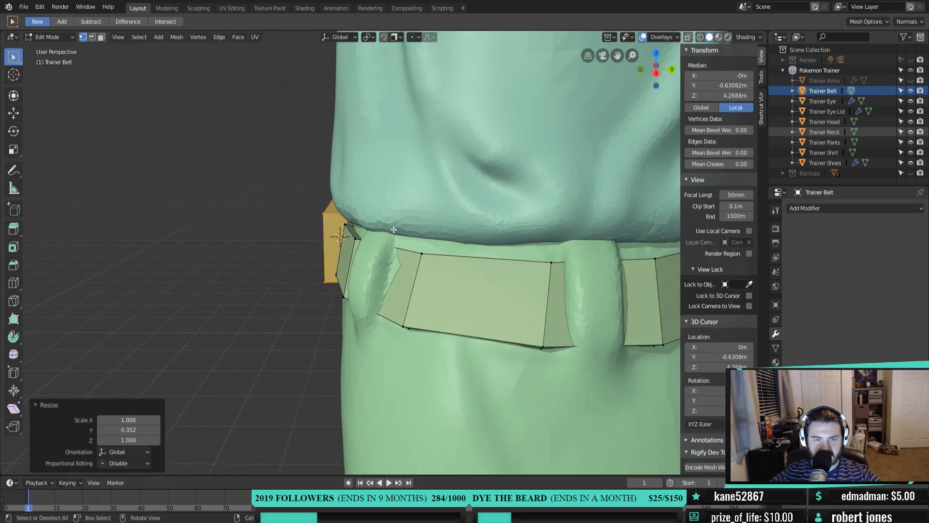
Move the buckle block about -0.0103 m in X, 0.00116 m in Y and -0.00144 m in Z
{"action": "key", "text": "KP_1"}
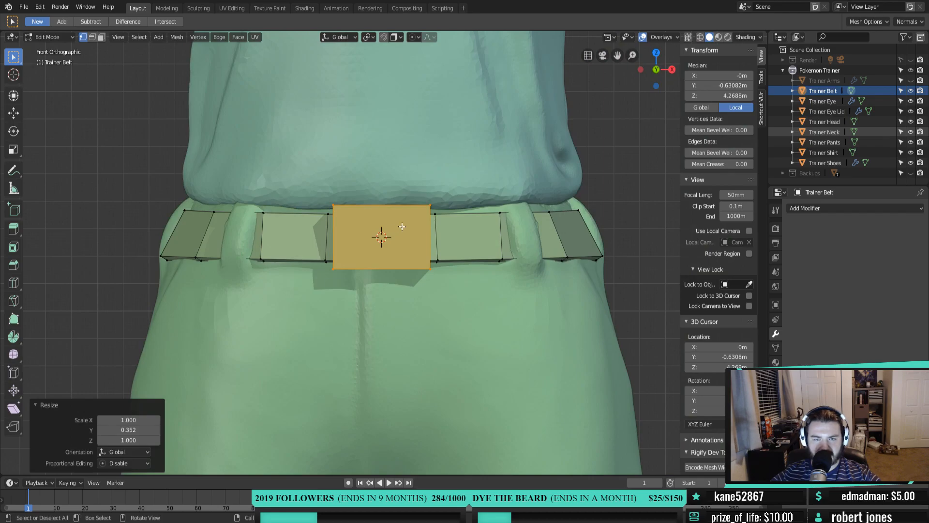
{"action": "middle_click_drag", "start_coordinate": [453, 215], "coordinate": [532, 253]}
{"action": "key", "text": "g"}
{"action": "left_click", "coordinate": [458, 251]}
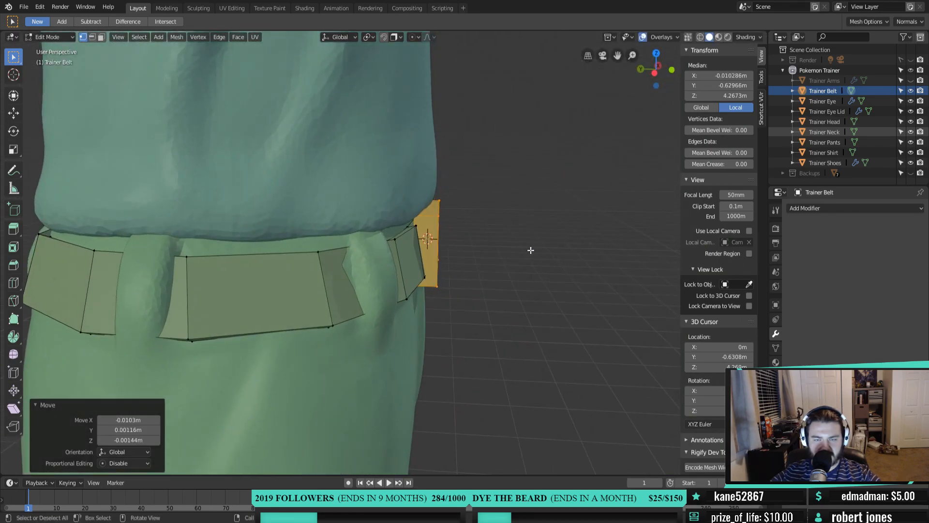
Scale the buckle block down to about 0.74 overall so its height fits the belt
{"action": "key", "text": "KP_3"}
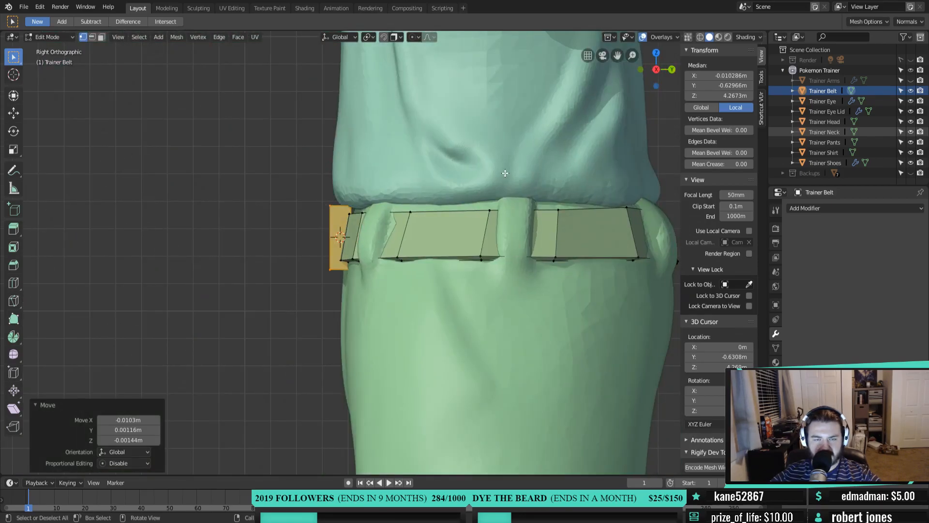
{"action": "key", "text": "s"}
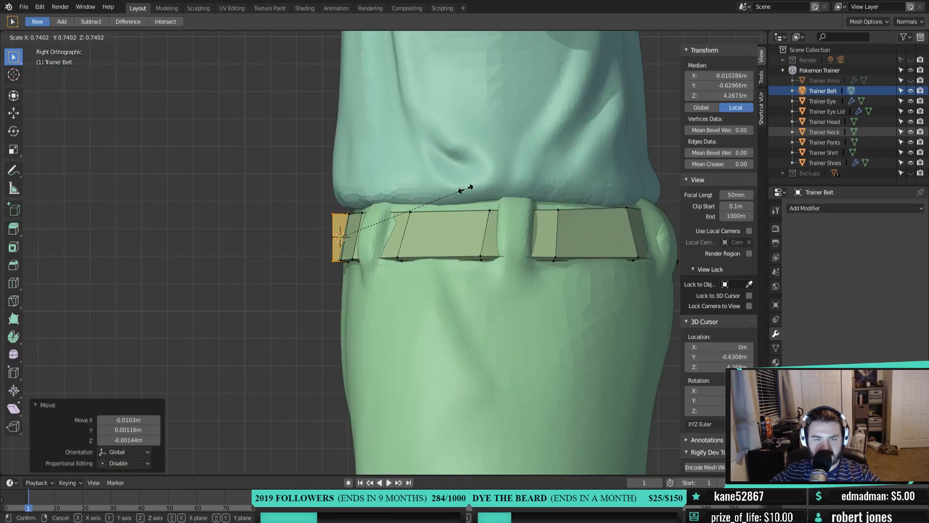
{"action": "key", "text": "Escape"}
{"action": "key", "text": "r"}
{"action": "left_click", "coordinate": [468, 204]}
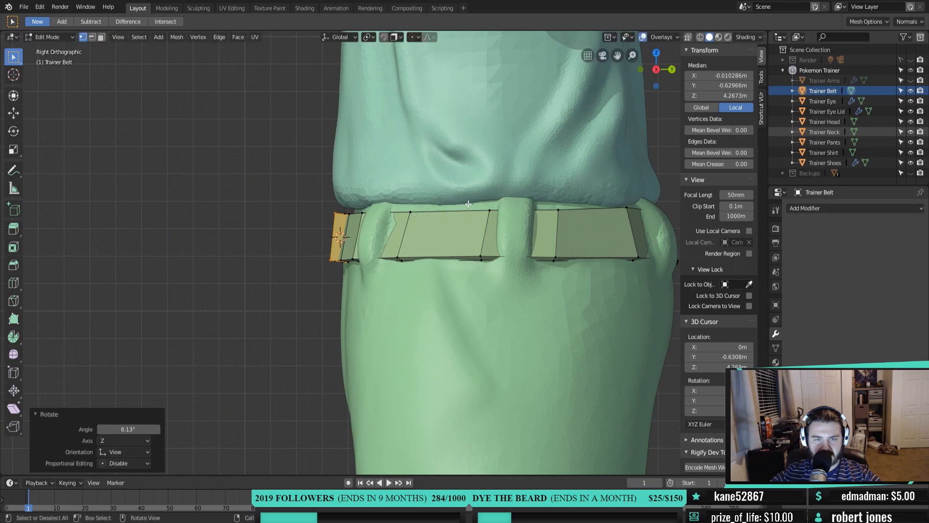
{"action": "key", "text": "s"}
{"action": "key", "text": "y"}
{"action": "key", "text": "y"}
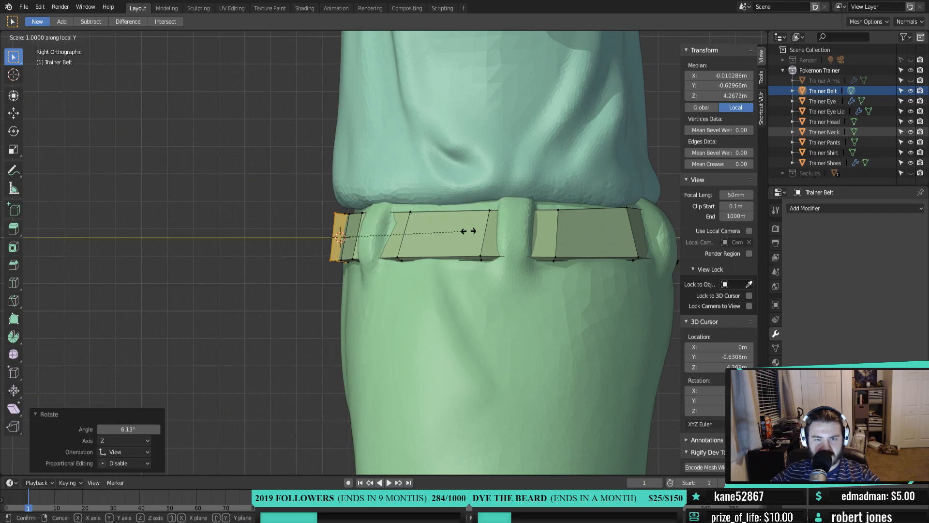
{"action": "right_click", "coordinate": [414, 225]}
{"action": "right_click", "coordinate": [414, 226]}
{"action": "key", "text": "ctrl+z"}
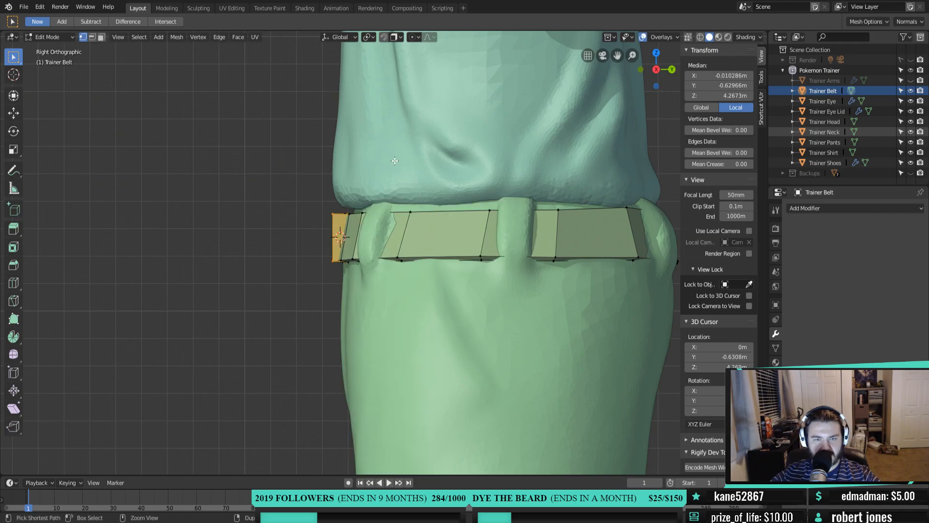
Thin the buckle block to about 0.555 along Y
{"action": "key", "text": "s"}
{"action": "key", "text": "y"}
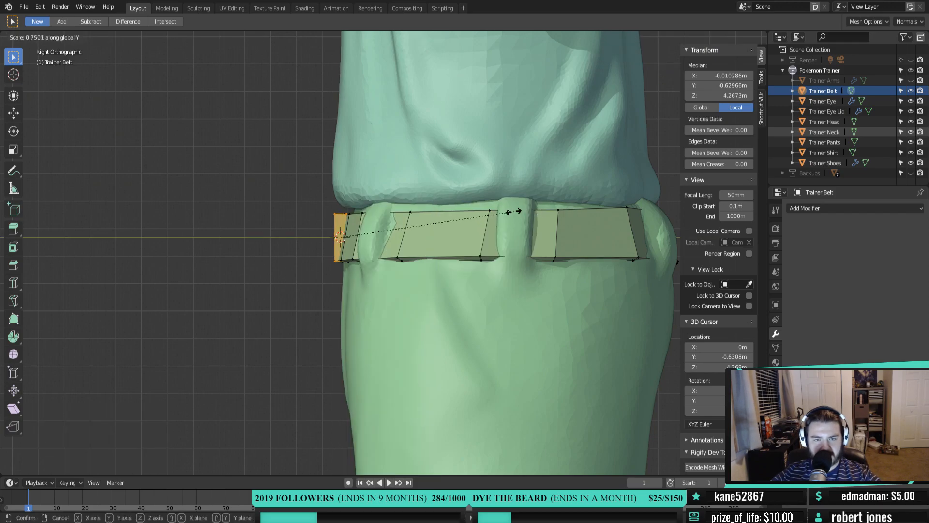
{"action": "left_click", "coordinate": [468, 209]}
Tilt the buckle block 7.66° in side view to follow the belt's slope and nudge it up about 0.0019 m
{"action": "key", "text": "r"}
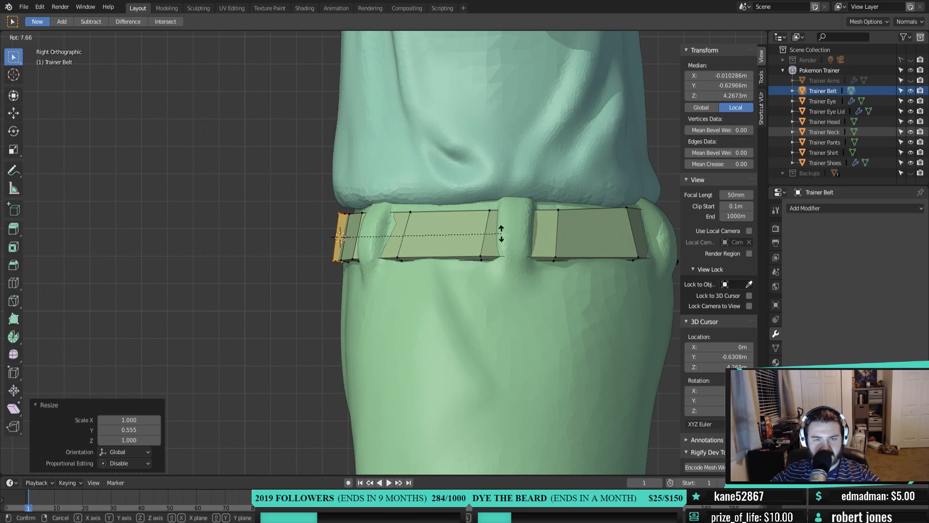
{"action": "left_click", "coordinate": [502, 233]}
{"action": "key", "text": "g"}
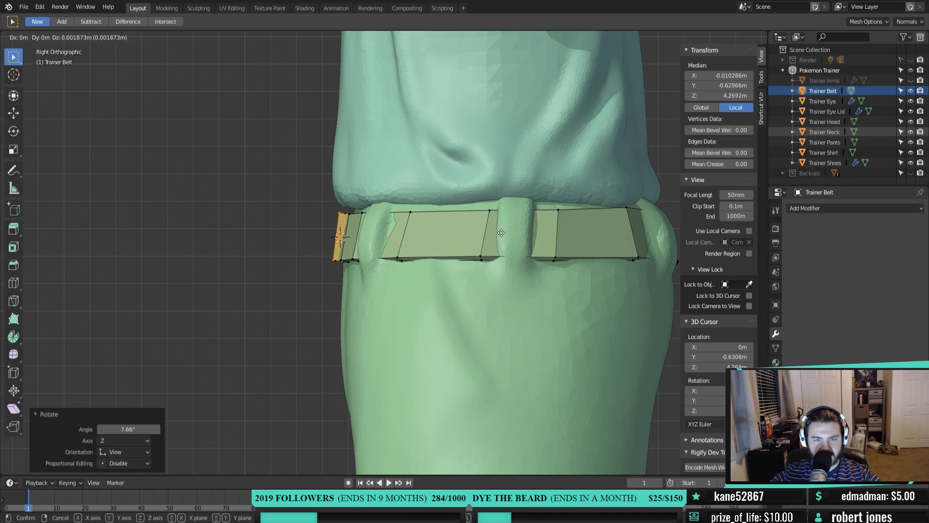
{"action": "left_click", "coordinate": [502, 233]}
Move the buckle block's upper back edge along Y into the belt
{"action": "middle_click_drag", "start_coordinate": [501, 233], "coordinate": [613, 332]}
{"action": "left_click", "coordinate": [385, 248]}
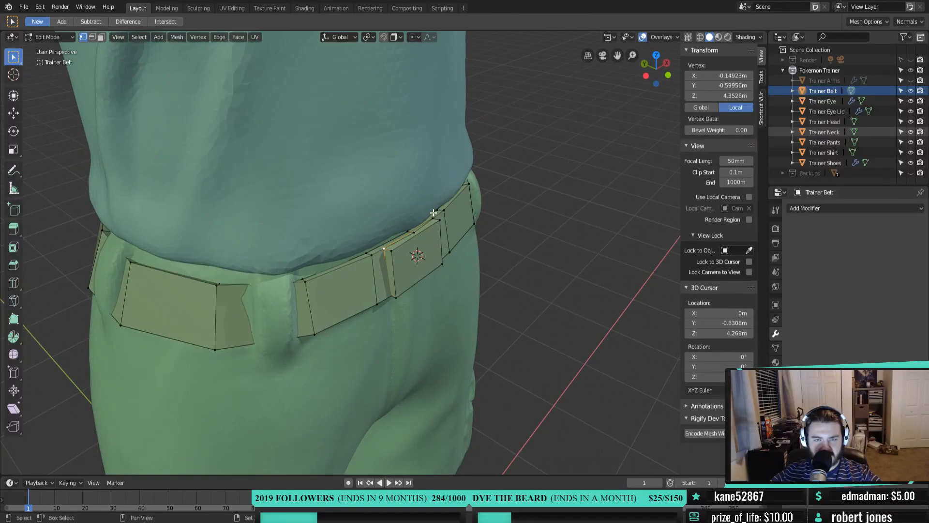
{"action": "middle_click_drag", "start_coordinate": [426, 244], "coordinate": [486, 233]}
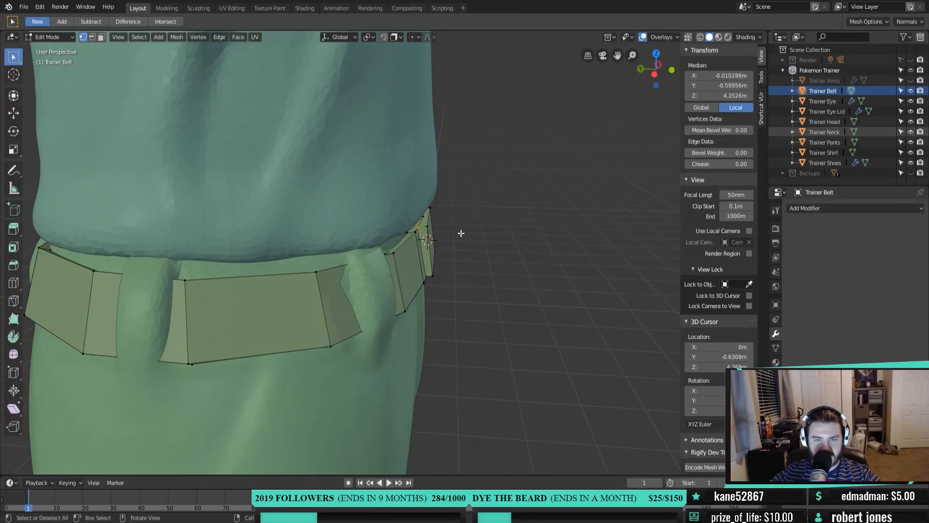
{"action": "key", "text": "g"}
{"action": "key", "text": "y"}
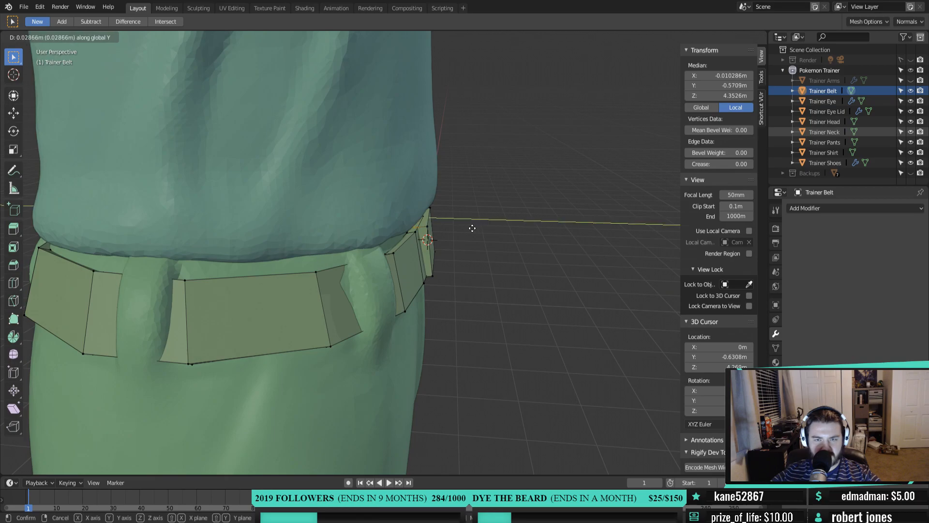
{"action": "left_click", "coordinate": [478, 230]}
Move the buckle block's lower back edge along Y into the belt and return to Object Mode
{"action": "middle_click_drag", "start_coordinate": [481, 234], "coordinate": [415, 250]}
{"action": "left_click", "coordinate": [347, 262]}
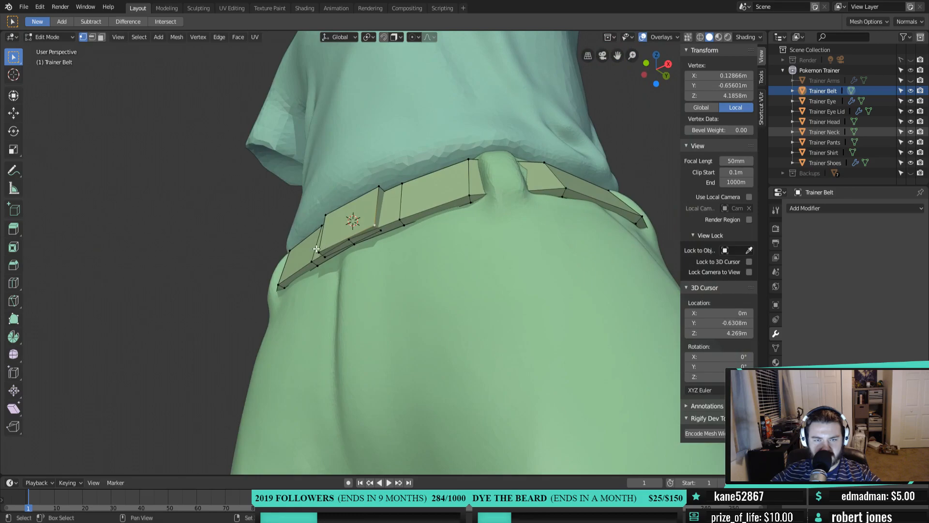
{"action": "key", "text": "g"}
{"action": "key", "text": "y"}
{"action": "left_click", "coordinate": [425, 250]}
{"action": "middle_click_drag", "start_coordinate": [425, 250], "coordinate": [517, 296]}
{"action": "key", "text": "Tab"}
{"action": "scroll", "coordinate": [554, 315], "scroll_direction": "down", "scroll_amount": 5}
{"action": "scroll", "coordinate": [376, 287], "scroll_direction": "down", "scroll_amount": 5}
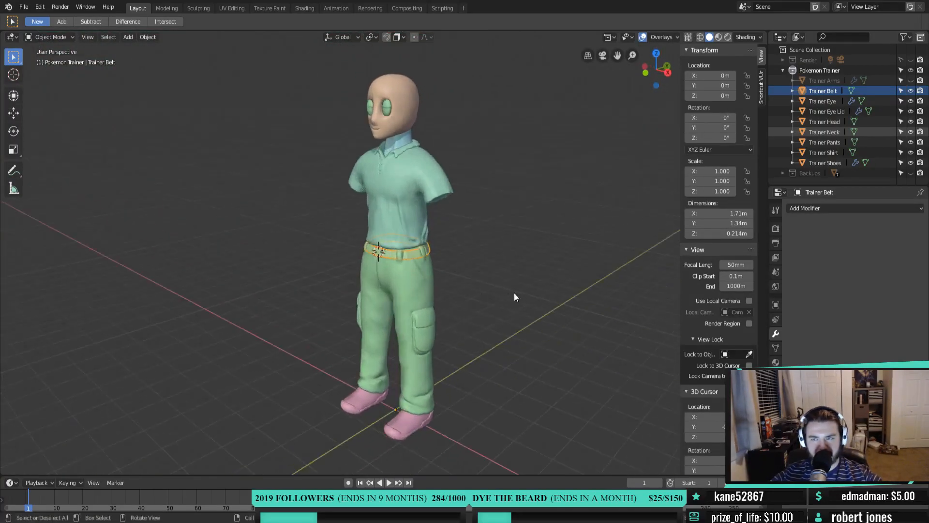
Unhide the Trainer Arms object and check the whole character with its belt
{"action": "left_click", "coordinate": [910, 81]}
{"action": "middle_click_drag", "start_coordinate": [503, 232], "coordinate": [456, 179]}
{"action": "scroll", "coordinate": [436, 237], "scroll_direction": "up", "scroll_amount": 5}
{"action": "middle_click_drag", "start_coordinate": [434, 242], "coordinate": [395, 320]}
{"action": "scroll", "coordinate": [440, 294], "scroll_direction": "down", "scroll_amount": 4}
{"action": "scroll", "coordinate": [456, 305], "scroll_direction": "down", "scroll_amount": 3}
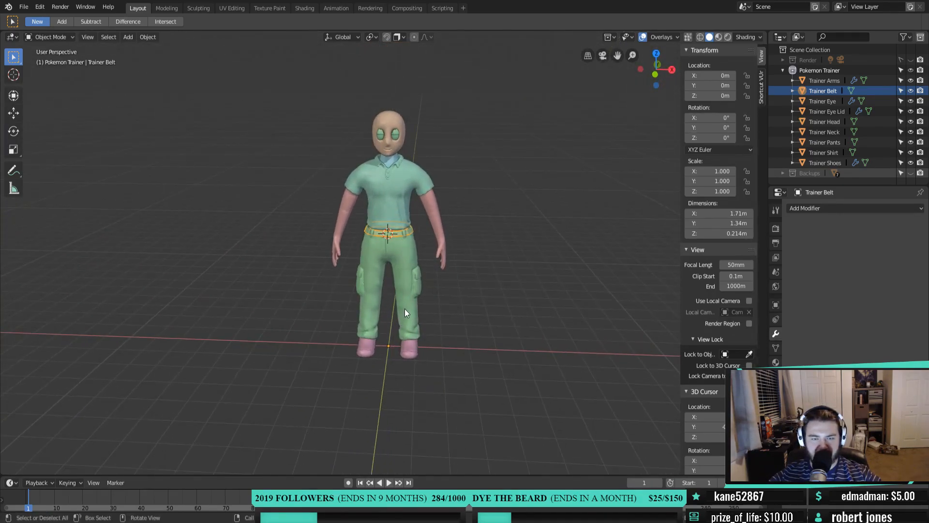
Reset the 3D cursor to the world origin
{"action": "key", "text": "shift+s"}
{"action": "key", "text": "Escape"}
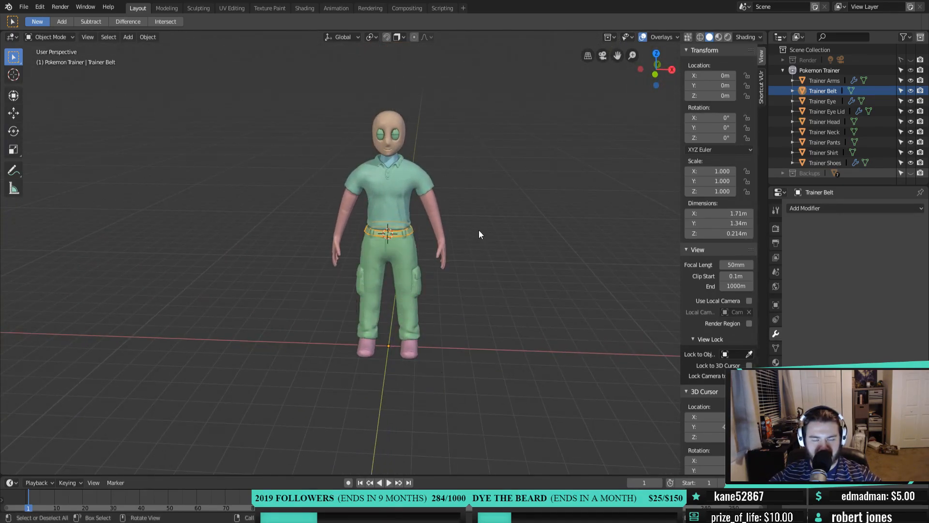
{"action": "key", "text": "shift+c"}
{"action": "middle_click_drag", "start_coordinate": [488, 255], "coordinate": [531, 274], "text": "shift"}
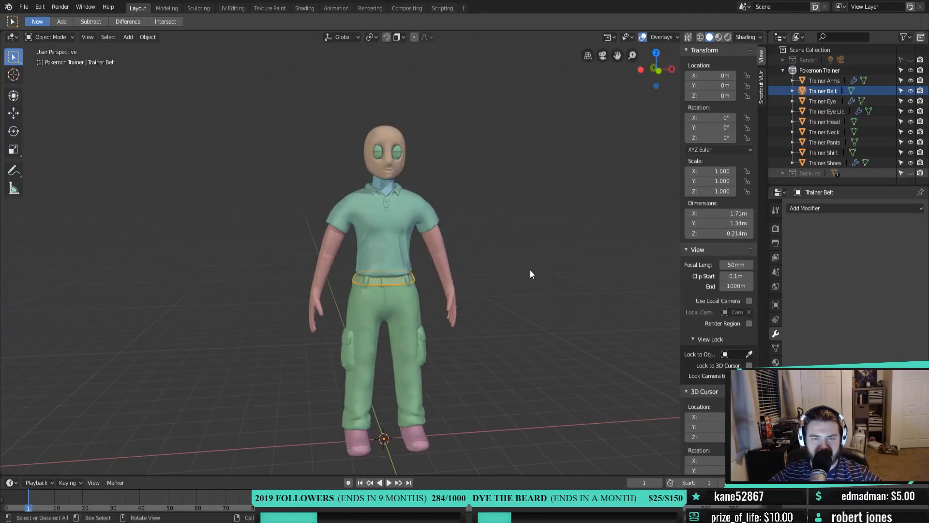
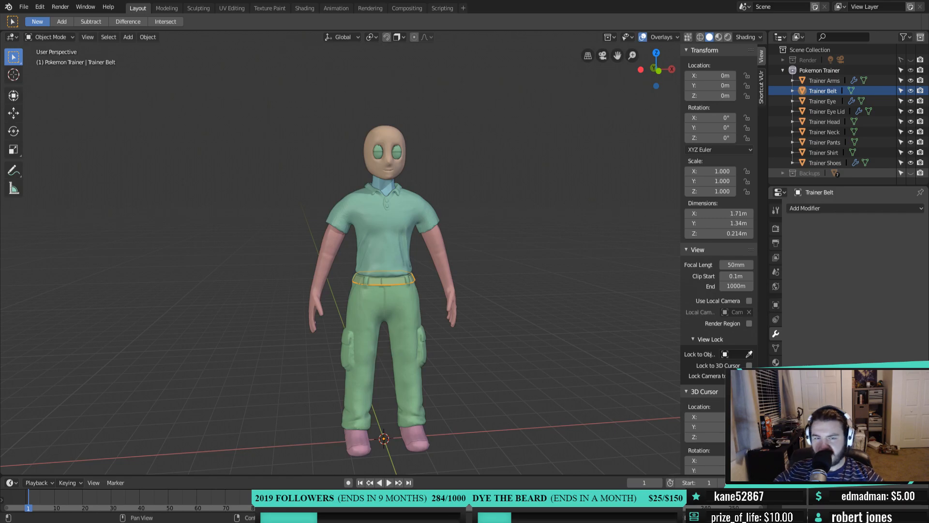
Add a UV sphere at the world origin as a new object
{"action": "middle_click_drag", "start_coordinate": [309, 237], "coordinate": [351, 234]}
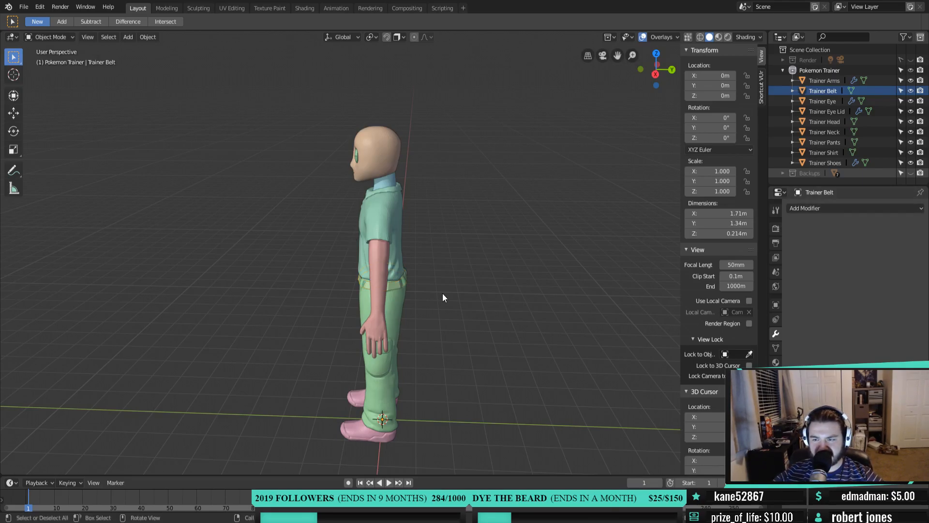
{"action": "key", "text": "KP_1"}
{"action": "scroll", "coordinate": [442, 293], "scroll_direction": "up", "scroll_amount": 2}
{"action": "middle_click_drag", "start_coordinate": [442, 294], "coordinate": [459, 308]}
{"action": "key", "text": "shift+a"}
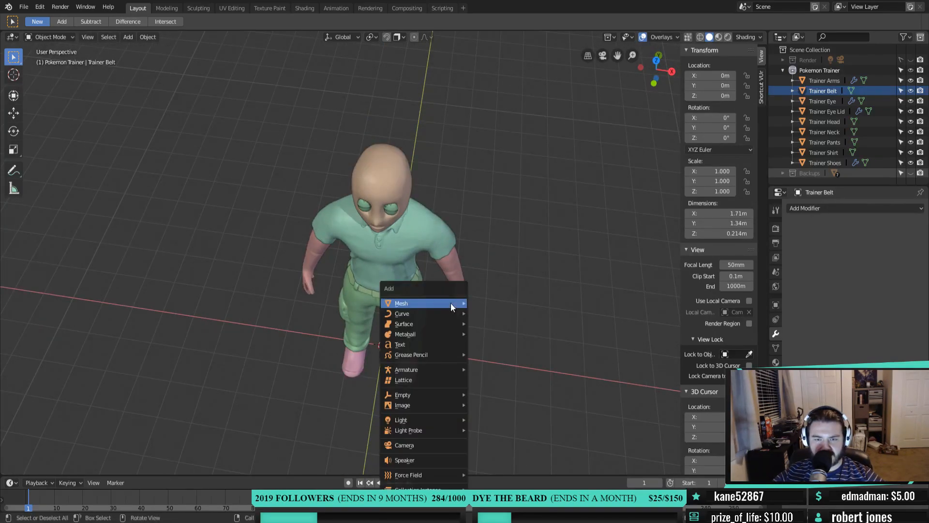
{"action": "mouse_move", "coordinate": [451, 306]}
{"action": "left_click", "coordinate": [503, 334]}
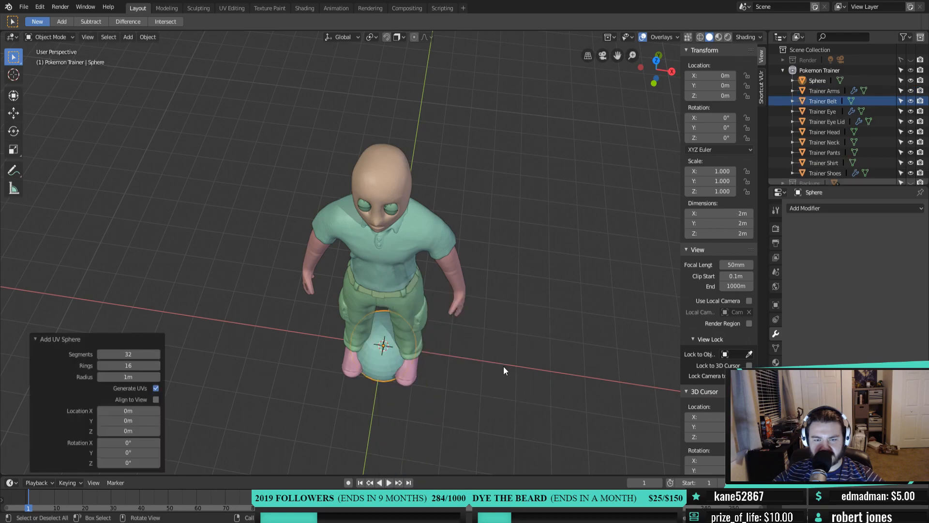
Move the sphere up about 7.65 m along Z so it surrounds the head
{"action": "key", "text": "KP_1"}
{"action": "key", "text": "g"}
{"action": "key", "text": "z"}
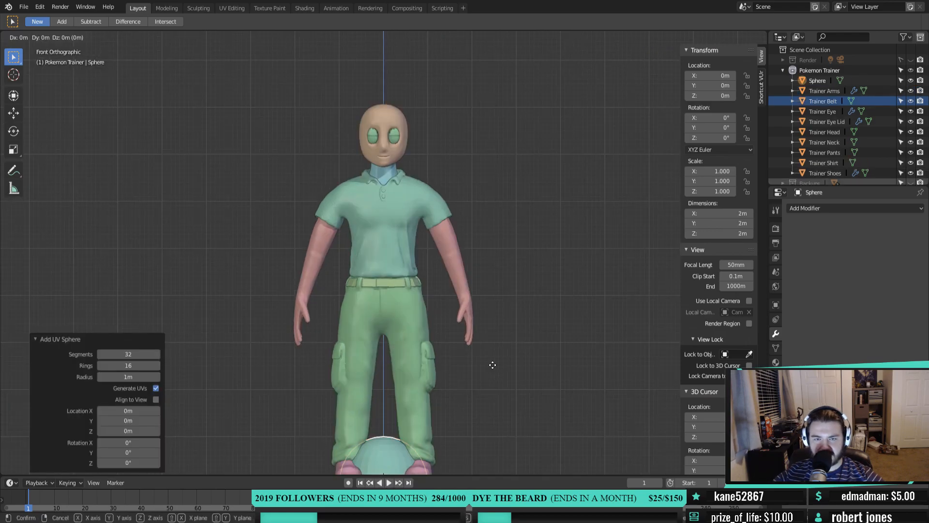
{"action": "left_click", "coordinate": [490, 44]}
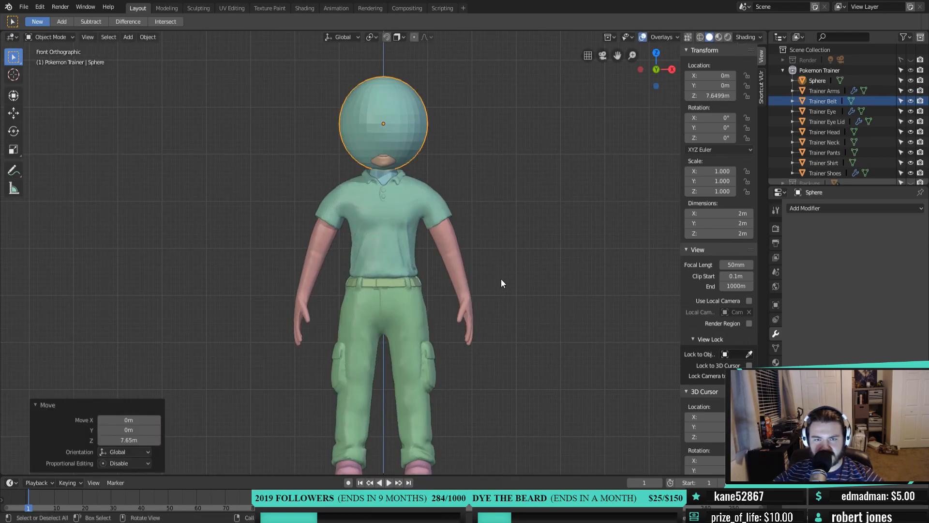
Delete all sphere vertices below the equator in see-through front view, leaving a dome, and return to Object Mode
{"action": "middle_click_drag", "start_coordinate": [501, 279], "coordinate": [415, 291]}
{"action": "key", "text": "Tab"}
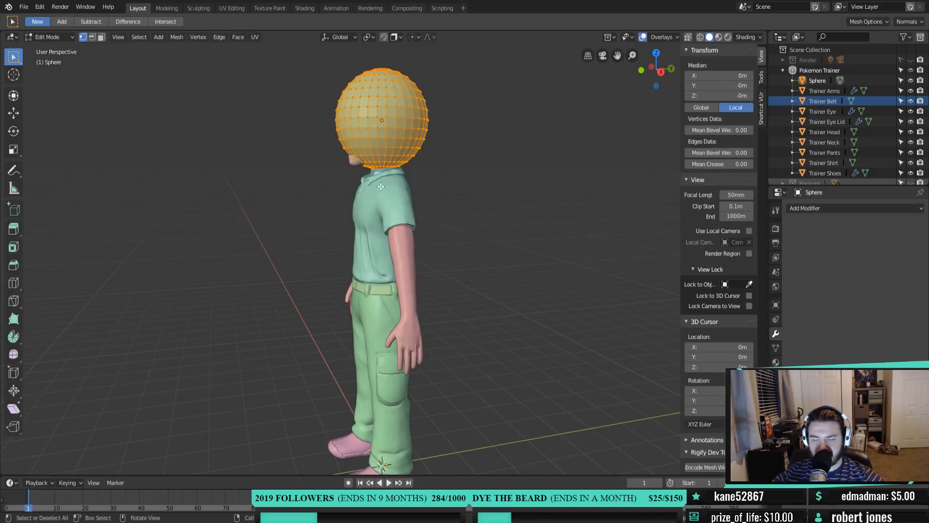
{"action": "key", "text": "KP_1"}
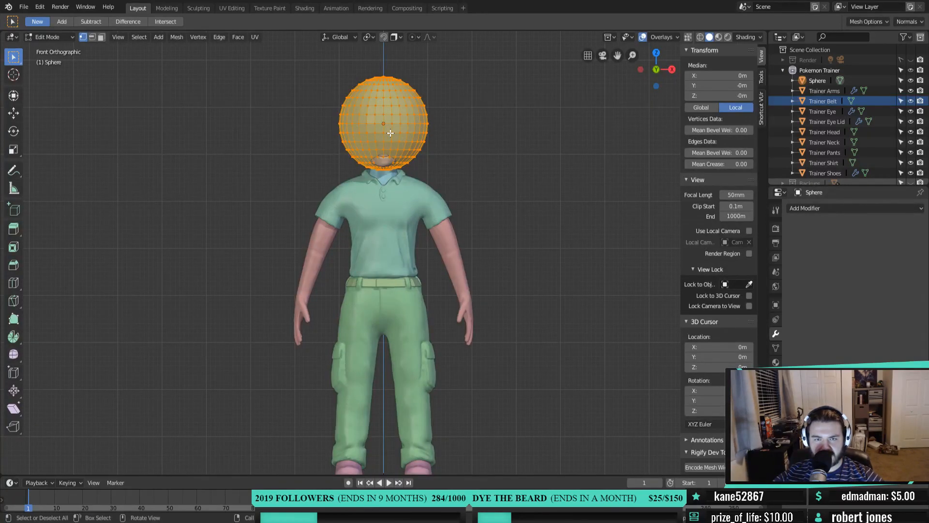
{"action": "key", "text": "alt+z"}
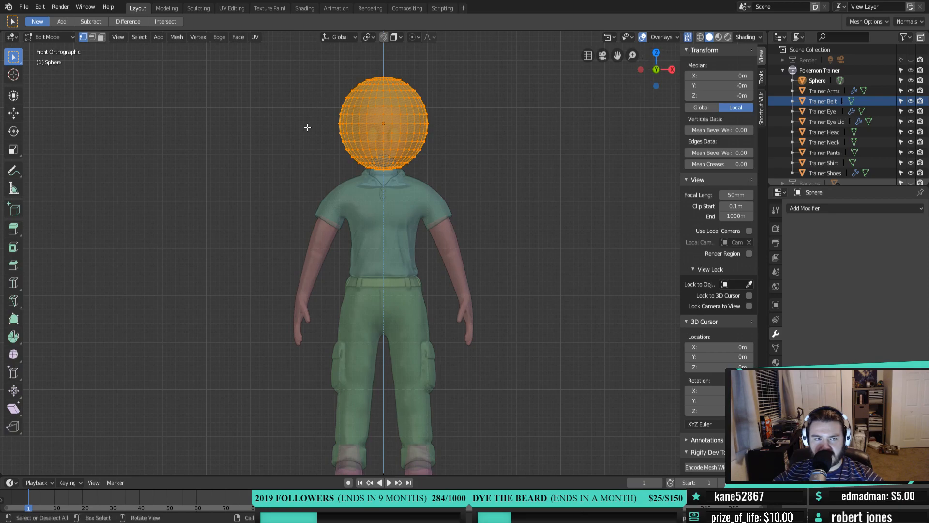
{"action": "left_click_drag", "start_coordinate": [318, 124], "coordinate": [461, 210]}
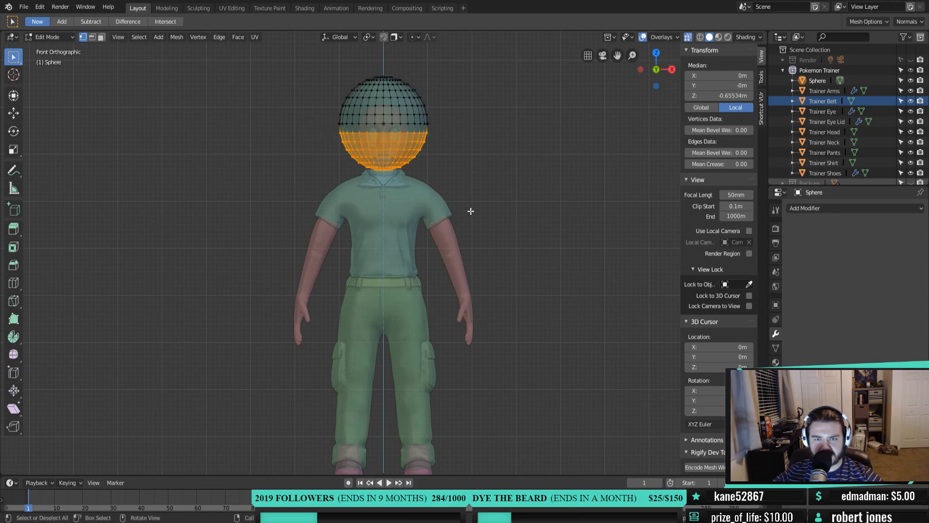
{"action": "key", "text": "x"}
{"action": "left_click", "coordinate": [493, 183]}
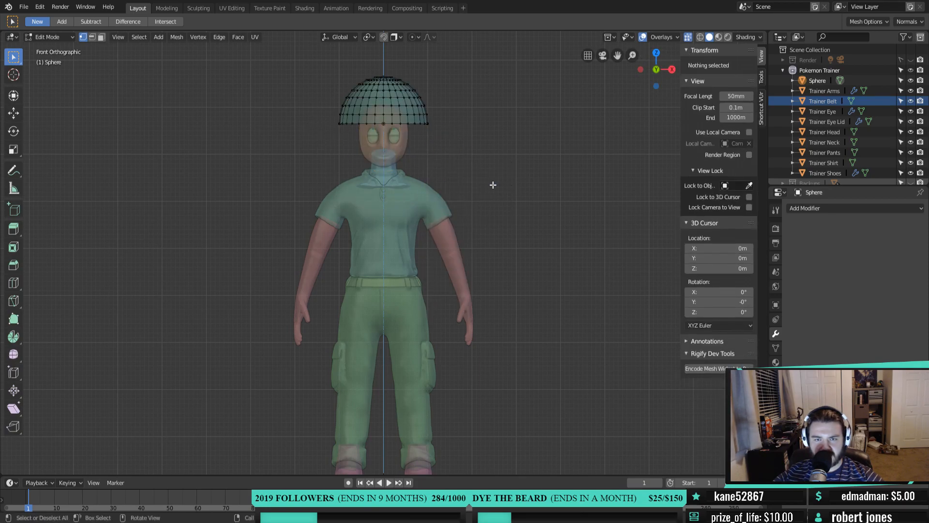
{"action": "key", "text": "Tab"}
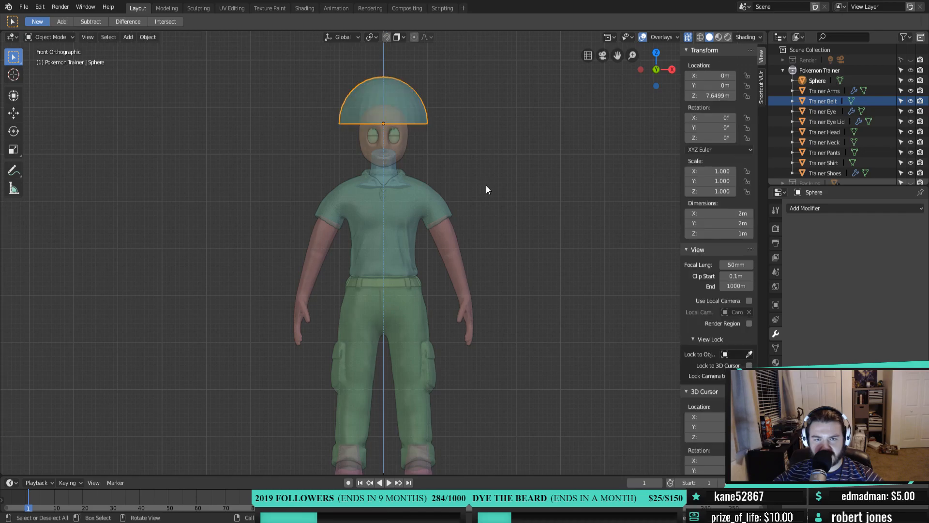
Add a Mesh Deform modifier to the dome with Trainer Head as its target object
{"action": "left_click", "coordinate": [837, 208]}
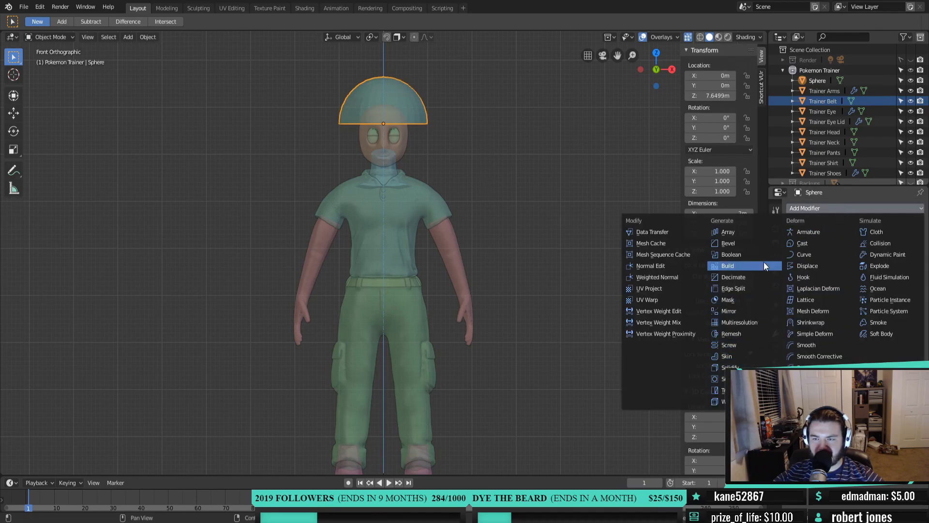
{"action": "left_click", "coordinate": [832, 315]}
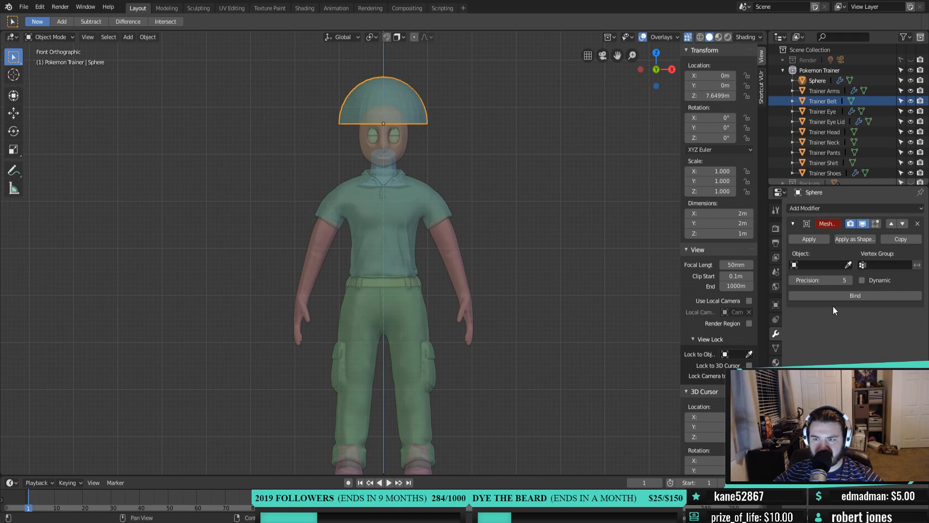
{"action": "left_click", "coordinate": [848, 264]}
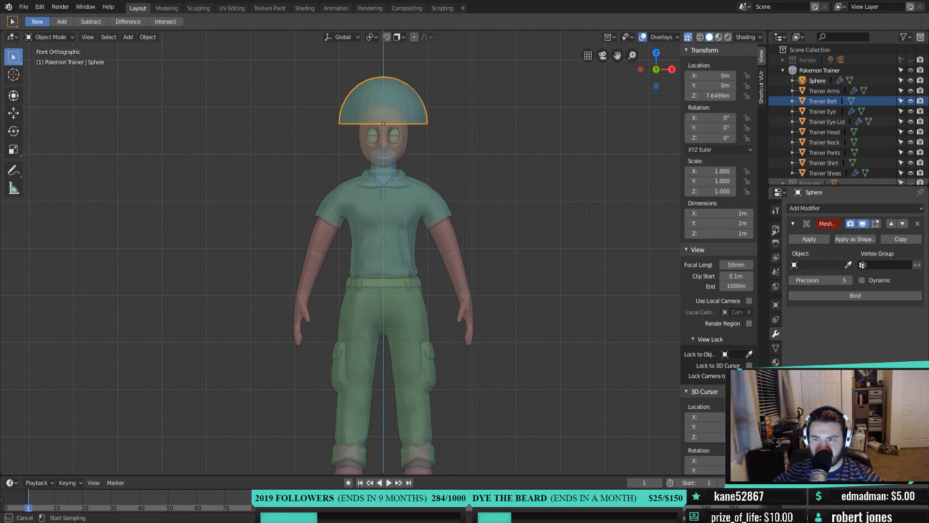
{"action": "left_click", "coordinate": [406, 136]}
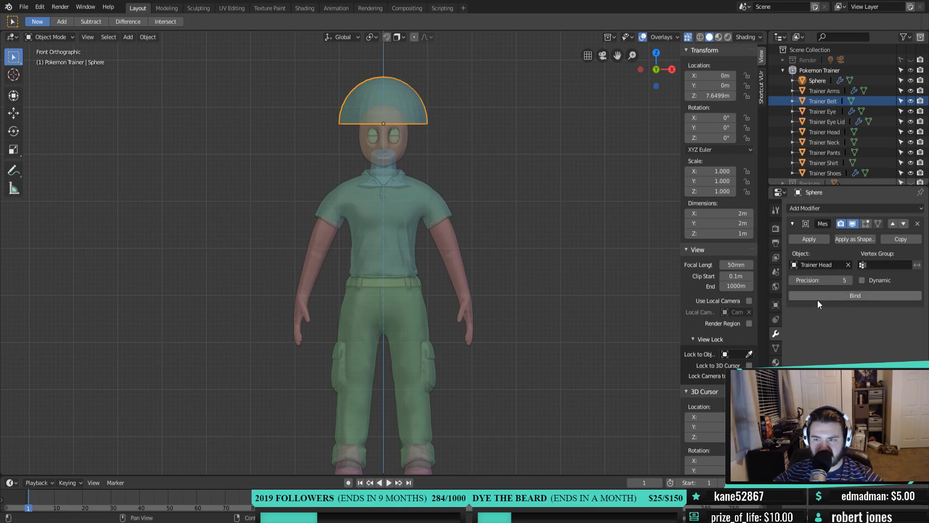
Turn off X-ray display and set the Mesh Deform modifier's precision to 10
{"action": "left_click", "coordinate": [688, 37]}
{"action": "key", "text": "Tab"}
{"action": "key", "text": "Tab"}
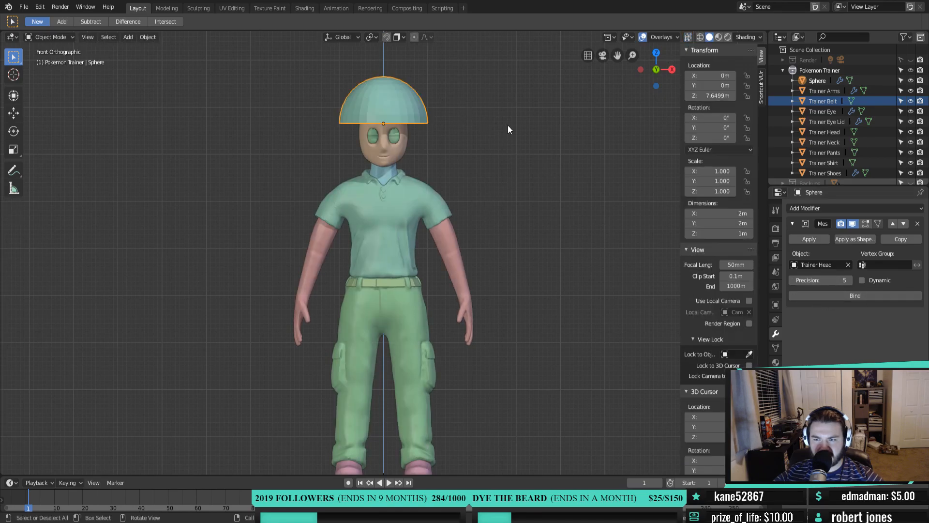
{"action": "middle_click_drag", "start_coordinate": [461, 148], "coordinate": [432, 166]}
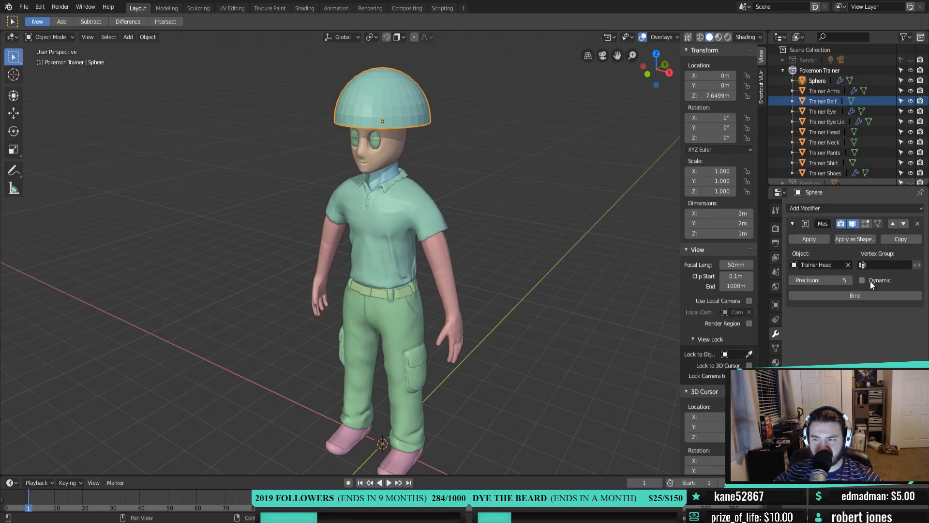
{"action": "middle_click_drag", "start_coordinate": [489, 152], "coordinate": [428, 134]}
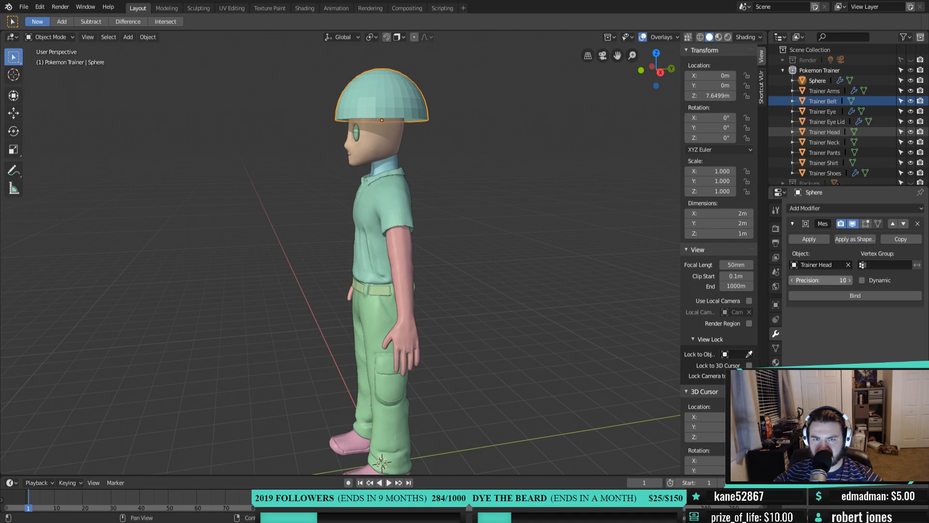
Try binding the dome's Mesh Deform modifier, unbind it, and pick Trainer Head again as its target object
{"action": "left_click", "coordinate": [860, 294]}
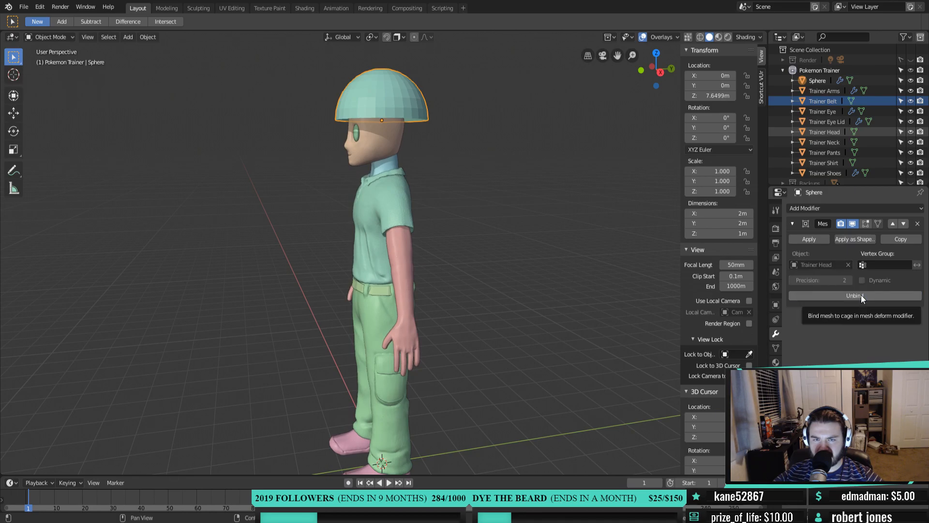
{"action": "left_click", "coordinate": [860, 295]}
{"action": "left_click", "coordinate": [862, 280]}
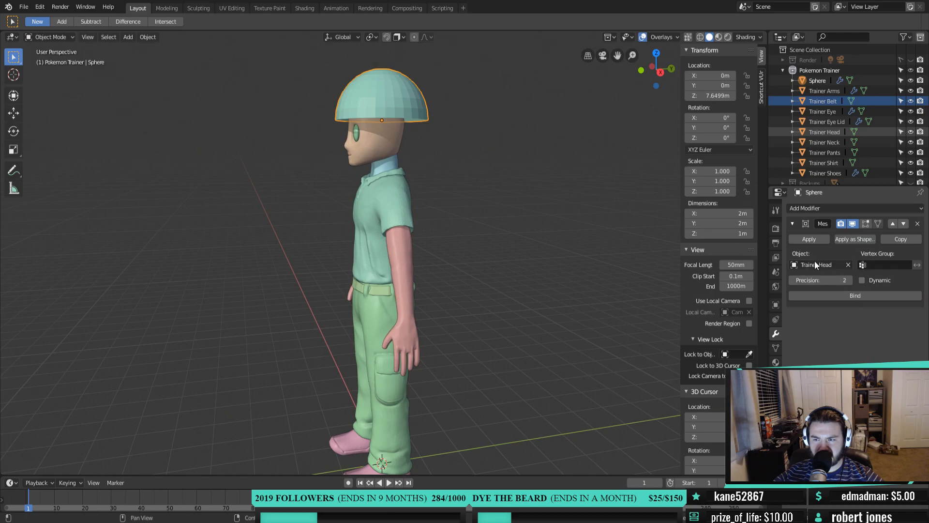
{"action": "left_click", "coordinate": [848, 265]}
{"action": "middle_click_drag", "start_coordinate": [422, 156], "coordinate": [437, 275]}
{"action": "scroll", "coordinate": [413, 164], "scroll_direction": "up", "scroll_amount": 3}
{"action": "scroll", "coordinate": [437, 245], "scroll_direction": "up", "scroll_amount": 2}
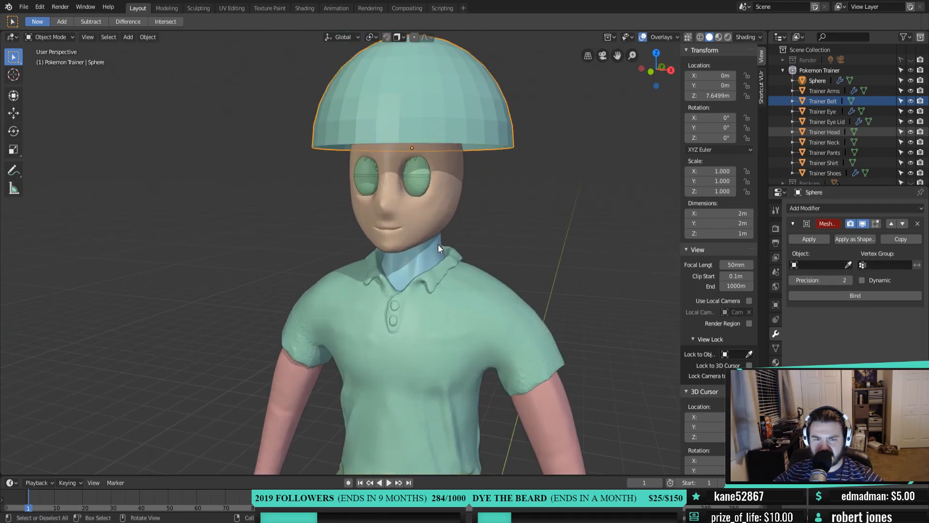
{"action": "left_click", "coordinate": [848, 265]}
{"action": "left_click", "coordinate": [454, 183]}
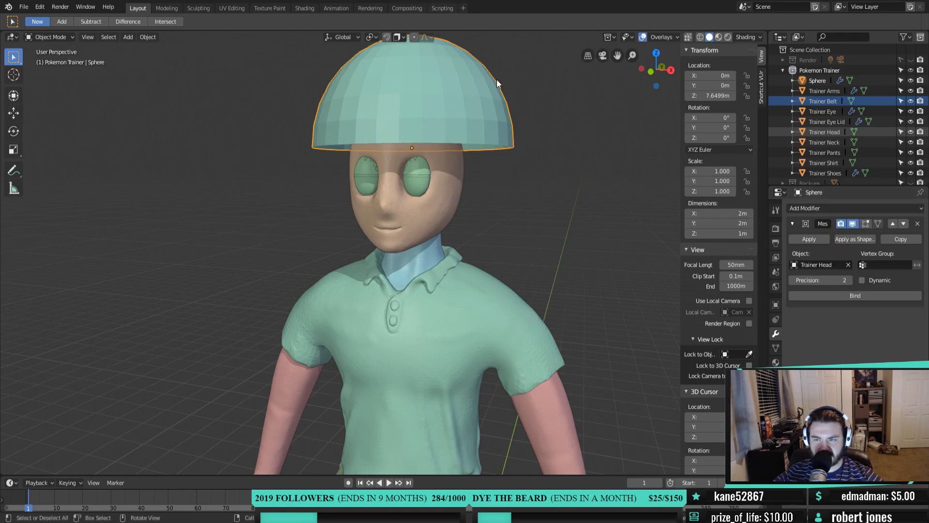
Scale the dome down uniformly to about 0.813 so it fits closer around the head
{"action": "scroll", "coordinate": [553, 178], "scroll_direction": "down", "scroll_amount": 3}
{"action": "key", "text": "s"}
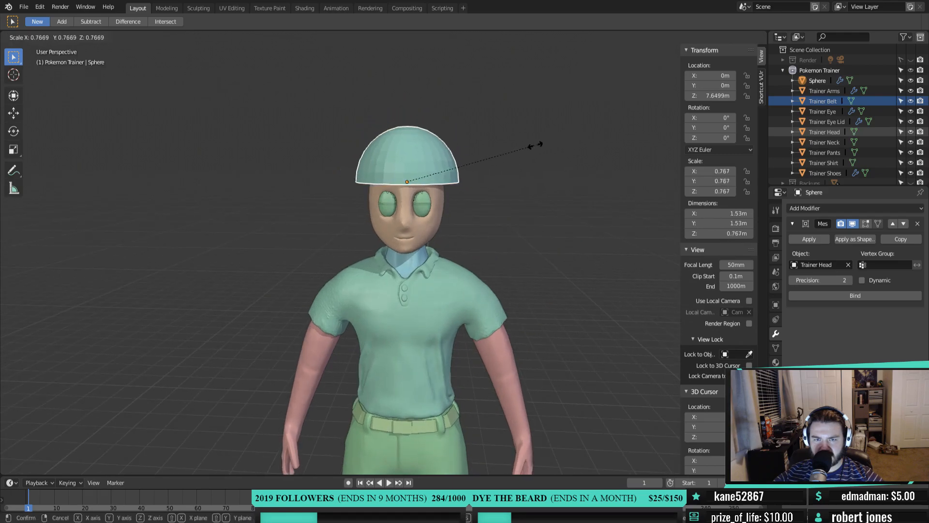
{"action": "left_click", "coordinate": [515, 145]}
{"action": "middle_click_drag", "start_coordinate": [533, 156], "coordinate": [498, 175]}
{"action": "key", "text": "s"}
{"action": "left_click", "coordinate": [507, 176]}
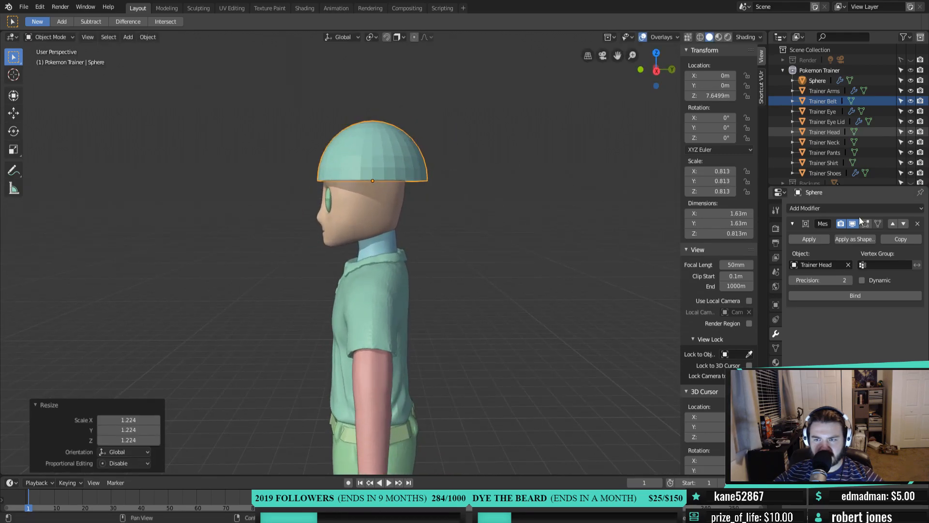
Replace the dome's Mesh Deform modifier with a Shrinkwrap modifier that targets Trainer Head
{"action": "left_click", "coordinate": [917, 223]}
{"action": "left_click", "coordinate": [823, 207]}
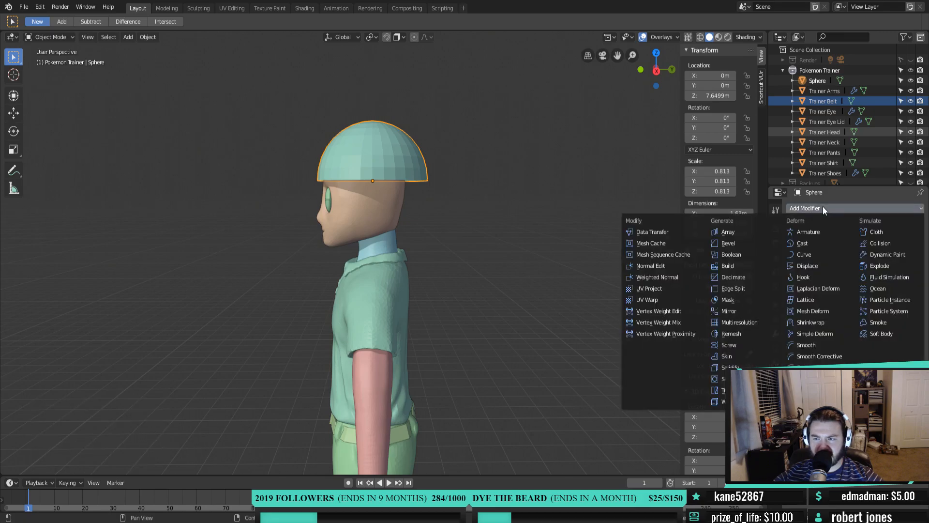
{"action": "left_click", "coordinate": [824, 322]}
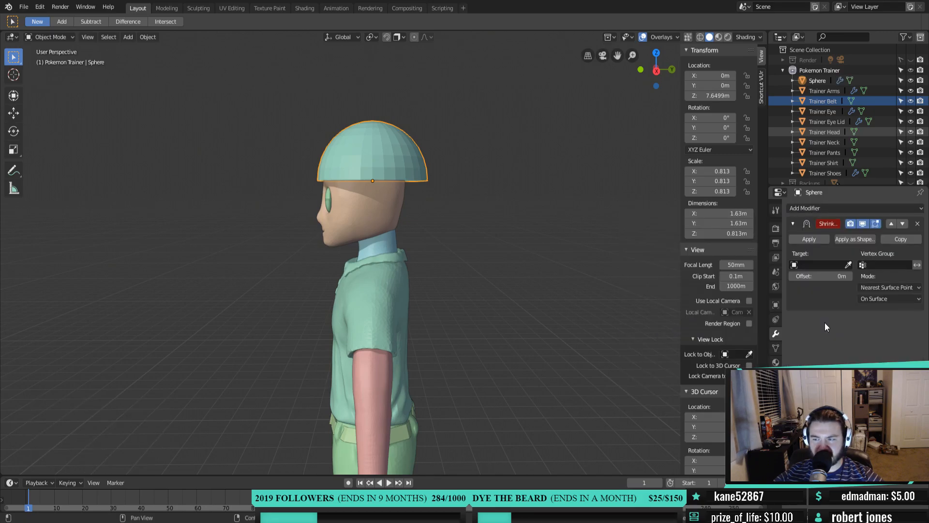
{"action": "middle_click_drag", "start_coordinate": [443, 330], "coordinate": [477, 353], "text": "shift"}
{"action": "left_click", "coordinate": [848, 265]}
{"action": "left_click", "coordinate": [400, 212]}
Set the Shrinkwrap modifier's offset to 0.07 m so the dome sits just off the head
{"action": "middle_click_drag", "start_coordinate": [405, 266], "coordinate": [551, 252]}
{"action": "left_click_drag", "start_coordinate": [824, 276], "coordinate": [844, 276]}
{"action": "middle_click_drag", "start_coordinate": [525, 239], "coordinate": [437, 217]}
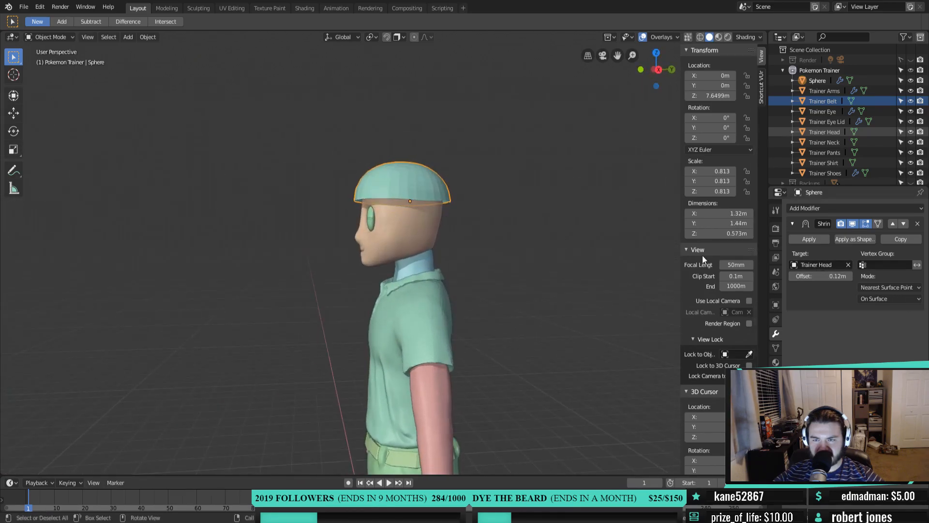
{"action": "left_click_drag", "start_coordinate": [839, 275], "coordinate": [828, 276]}
{"action": "middle_click_drag", "start_coordinate": [421, 220], "coordinate": [606, 243]}
{"action": "key", "text": "Tab"}
{"action": "key", "text": "Tab"}
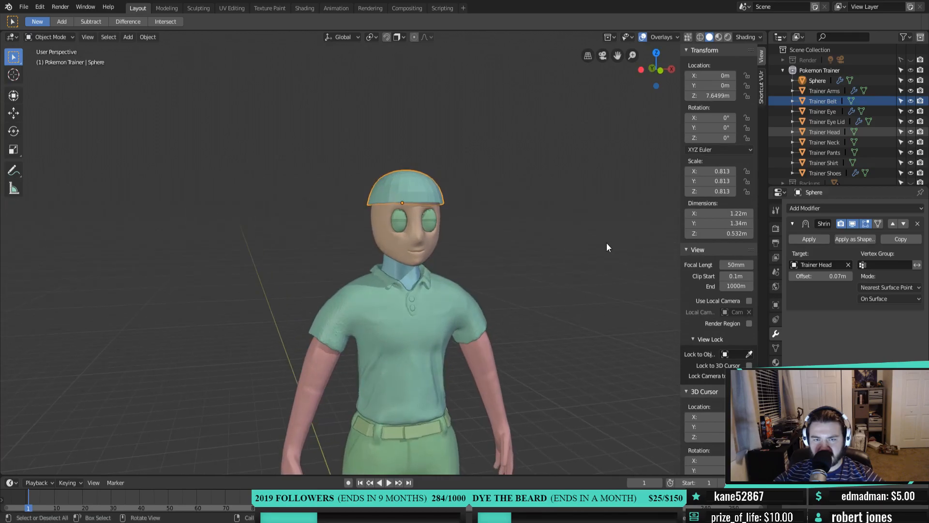
{"action": "key", "text": "KP_1"}
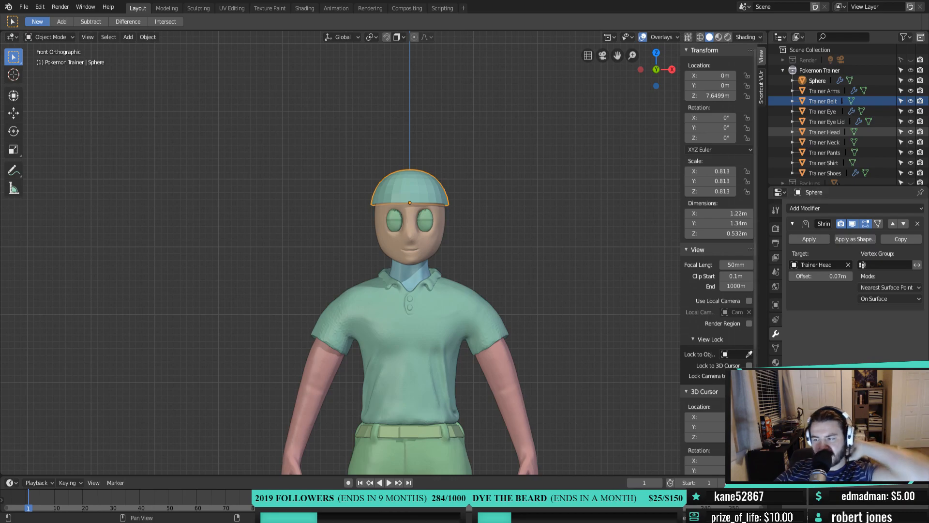
{"action": "middle_click_drag", "start_coordinate": [339, 242], "coordinate": [479, 194]}
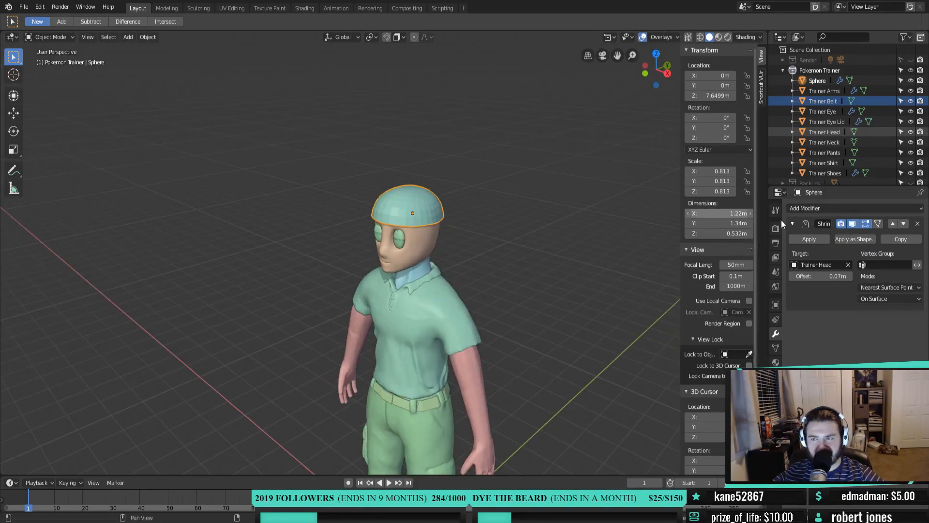
Apply the Shrinkwrap modifier to the dome and check its fit around the head
{"action": "left_click", "coordinate": [818, 237]}
{"action": "middle_click_drag", "start_coordinate": [443, 282], "coordinate": [418, 170]}
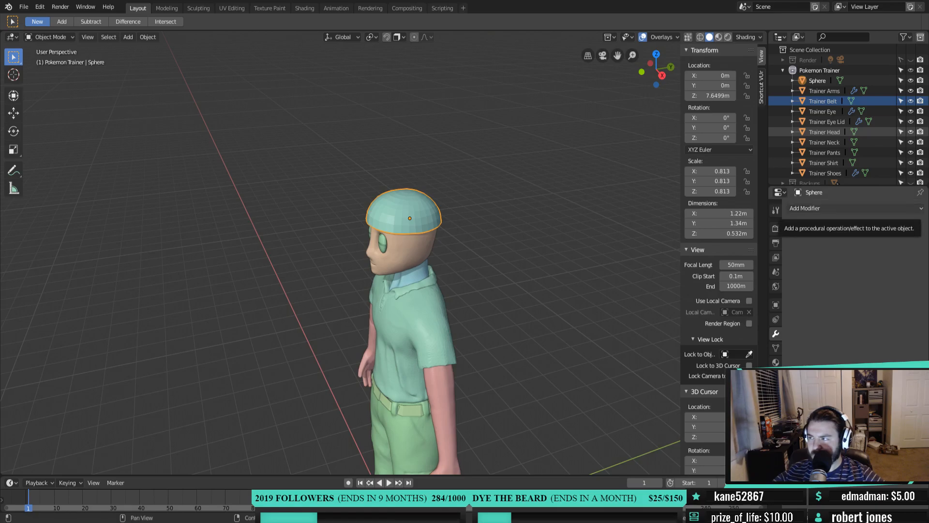
{"action": "middle_click_drag", "start_coordinate": [532, 145], "coordinate": [499, 127]}
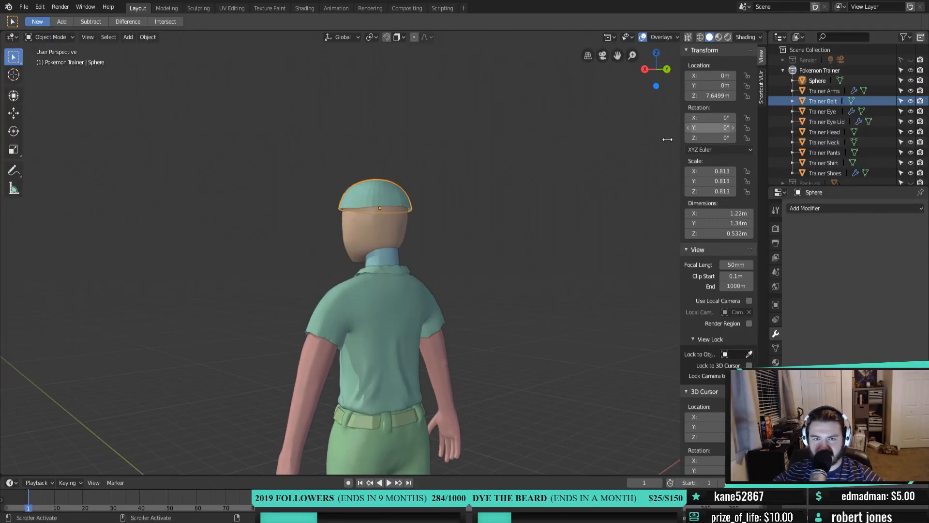
{"action": "middle_click_drag", "start_coordinate": [431, 200], "coordinate": [359, 215]}
Delete the dome object from the head in Object Mode
{"action": "key", "text": "Tab"}
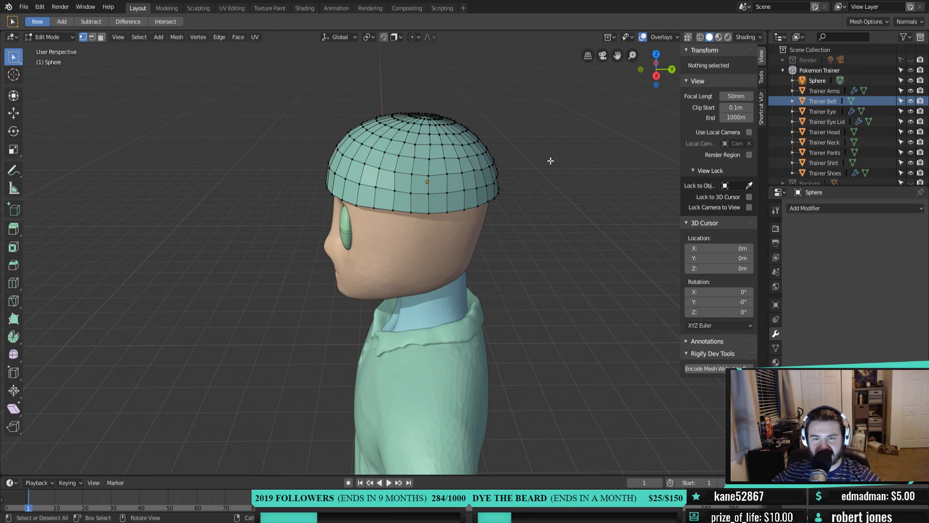
{"action": "key", "text": "Tab"}
{"action": "key", "text": "x"}
{"action": "left_click", "coordinate": [530, 163]}
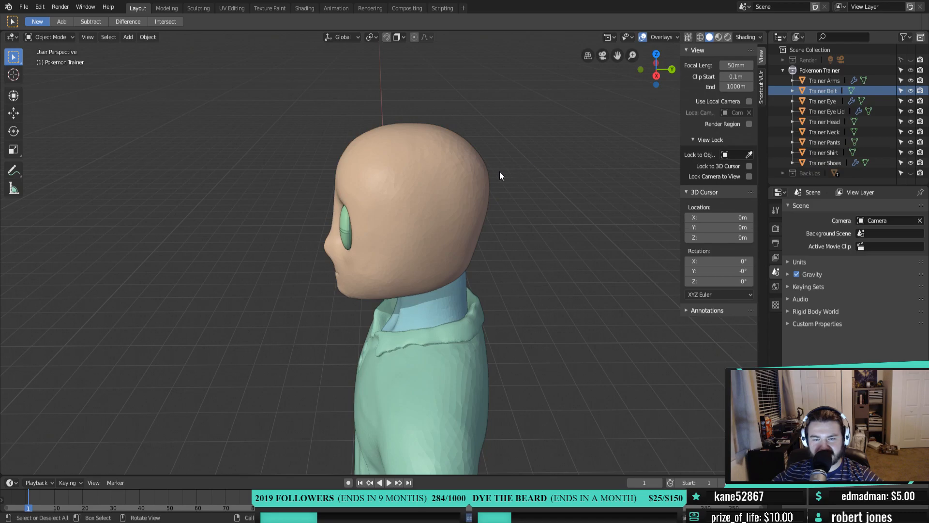
Add a cylinder mesh at the world origin as the new base for the hat
{"action": "scroll", "coordinate": [479, 217], "scroll_direction": "down", "scroll_amount": 3}
{"action": "scroll", "coordinate": [472, 244], "scroll_direction": "down", "scroll_amount": 3}
{"action": "middle_click_drag", "start_coordinate": [519, 249], "coordinate": [427, 252]}
{"action": "scroll", "coordinate": [435, 269], "scroll_direction": "up", "scroll_amount": 4}
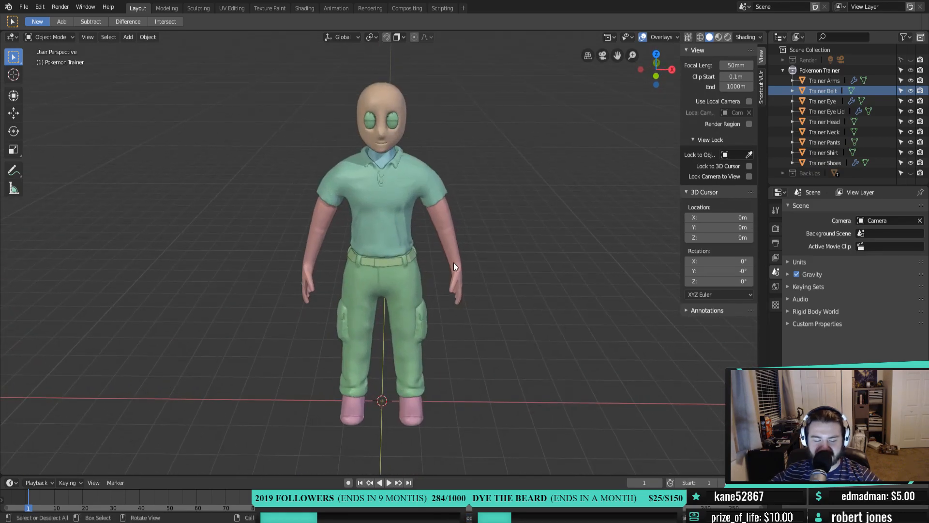
{"action": "key", "text": "shift+a"}
{"action": "mouse_move", "coordinate": [454, 262]}
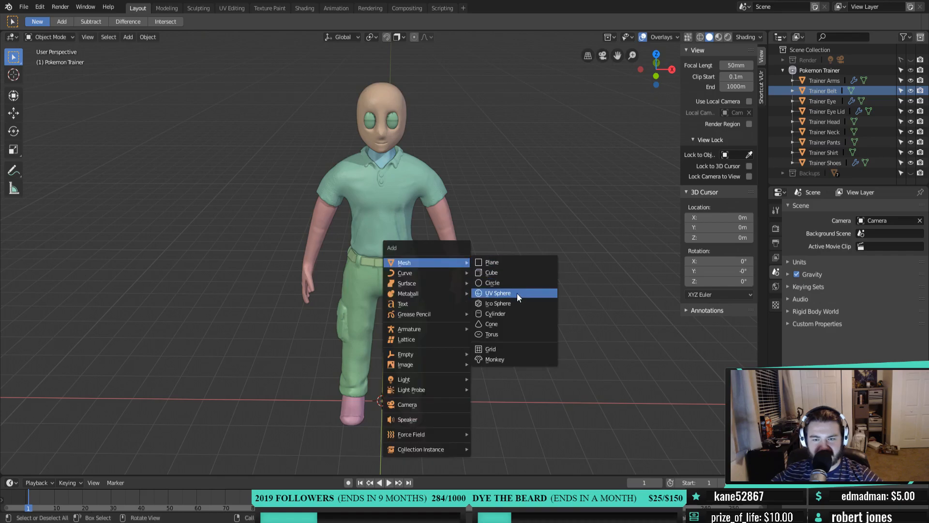
{"action": "left_click", "coordinate": [522, 313]}
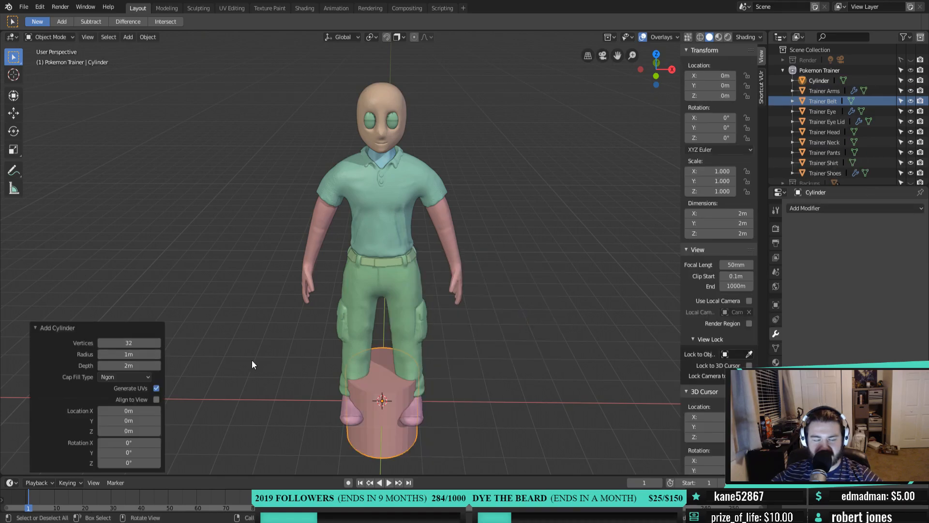
Try a cylinder radius of 0.5 m and set it back to 1 m
{"action": "key", "text": "KP_1"}
{"action": "middle_click_drag", "start_coordinate": [320, 307], "coordinate": [341, 171], "text": "shift"}
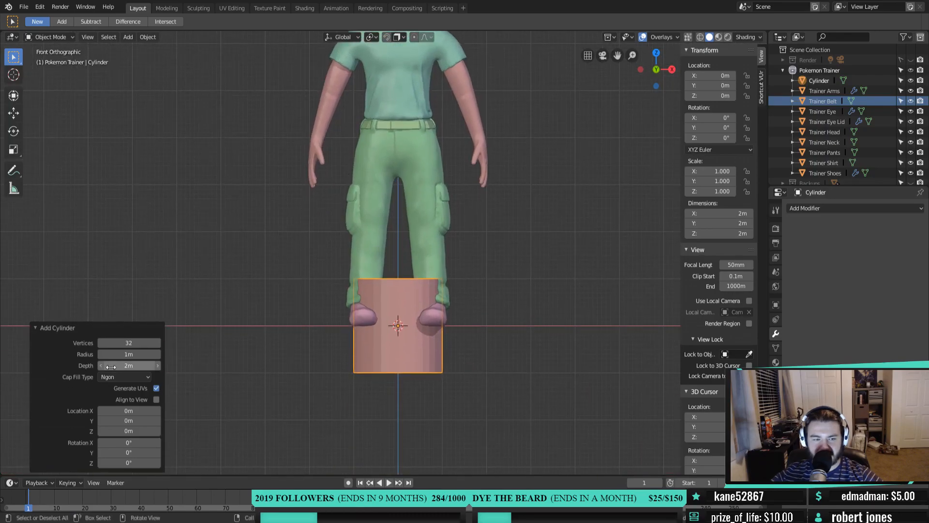
{"action": "left_click", "coordinate": [137, 354]}
{"action": "type", "text": ".5"}
{"action": "key", "text": "Return"}
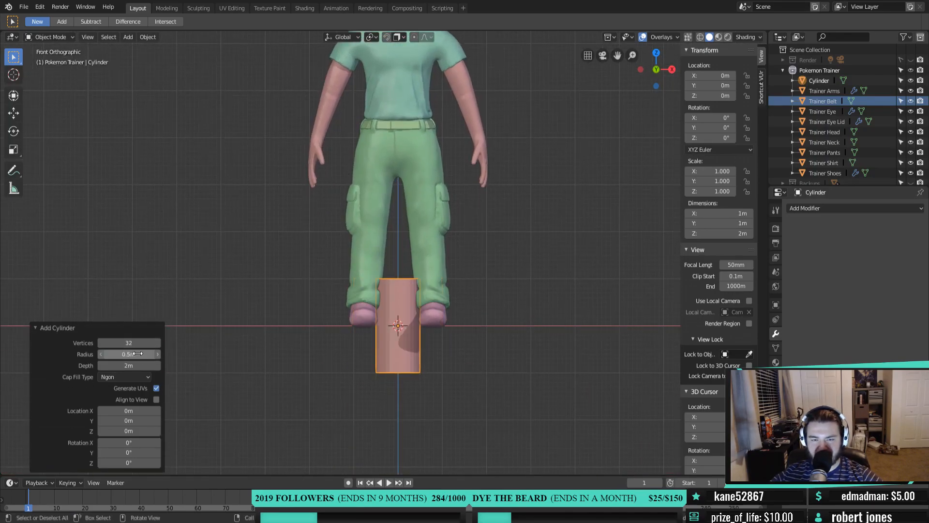
{"action": "left_click", "coordinate": [136, 354]}
{"action": "type", "text": "1"}
{"action": "key", "text": "Return"}
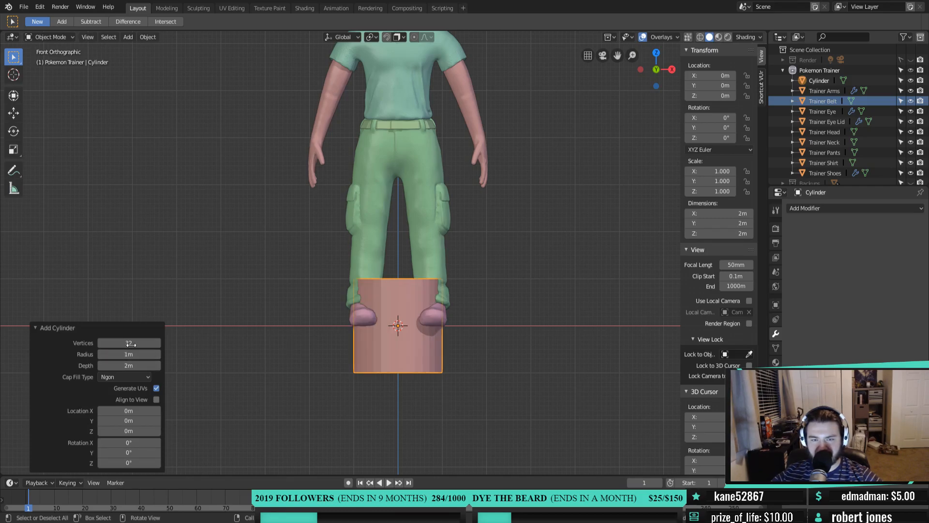
Set the cylinder's radius to 0.6 m and its depth to 0.5 m, comparing it with the head from above
{"action": "key", "text": "KP_7"}
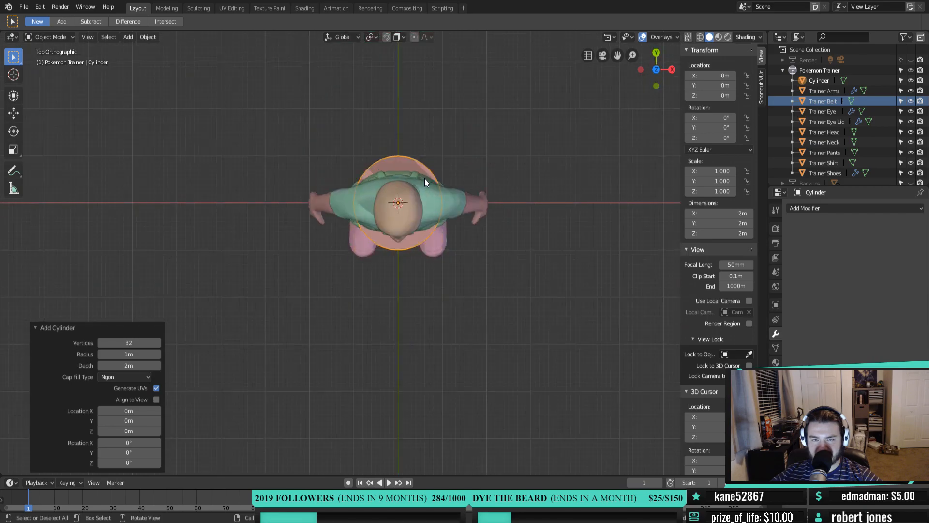
{"action": "left_click_drag", "start_coordinate": [116, 354], "coordinate": [90, 354]}
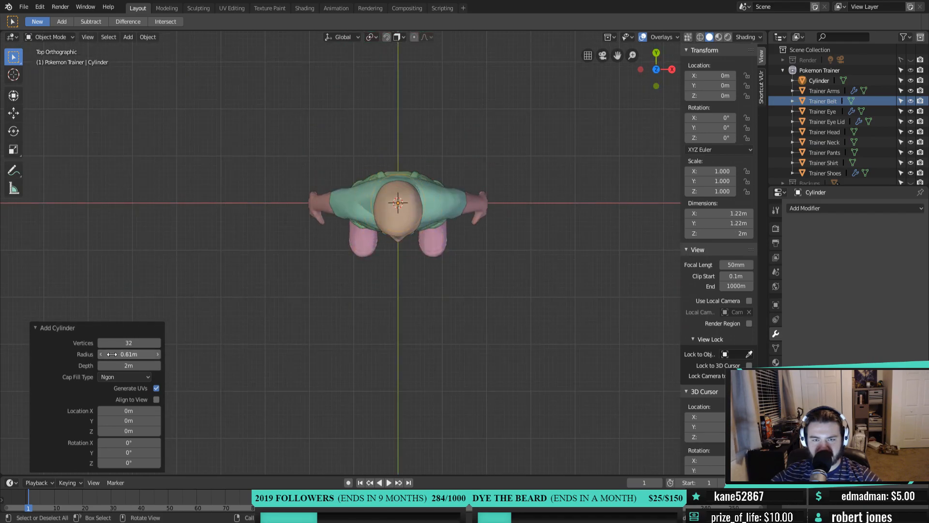
{"action": "left_click", "coordinate": [130, 352]}
{"action": "type", "text": ".6"}
{"action": "key", "text": "Return"}
{"action": "left_click", "coordinate": [128, 366]}
{"action": "type", "text": "0.5"}
{"action": "key", "text": "Return"}
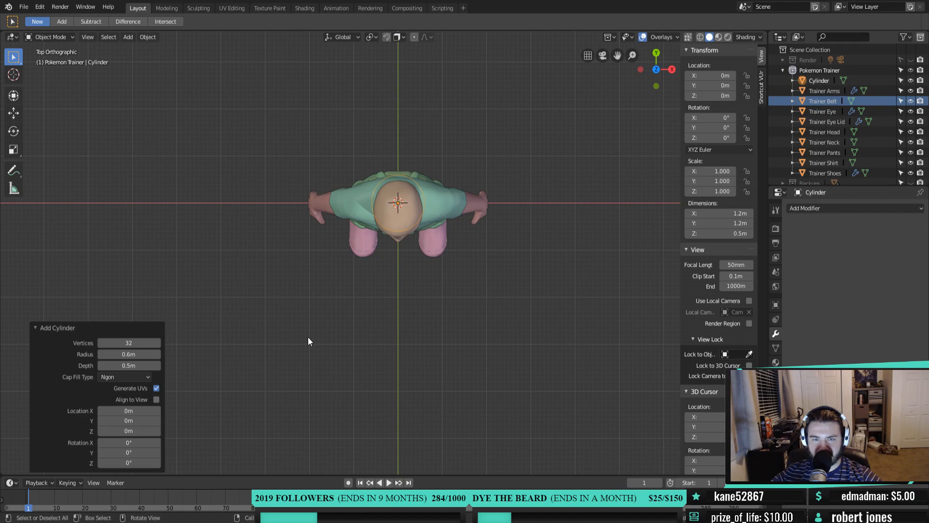
Move the cylinder up about 7.92 m along Z so it sits on the top of the head
{"action": "key", "text": "KP_1"}
{"action": "middle_click_drag", "start_coordinate": [400, 339], "coordinate": [417, 325]}
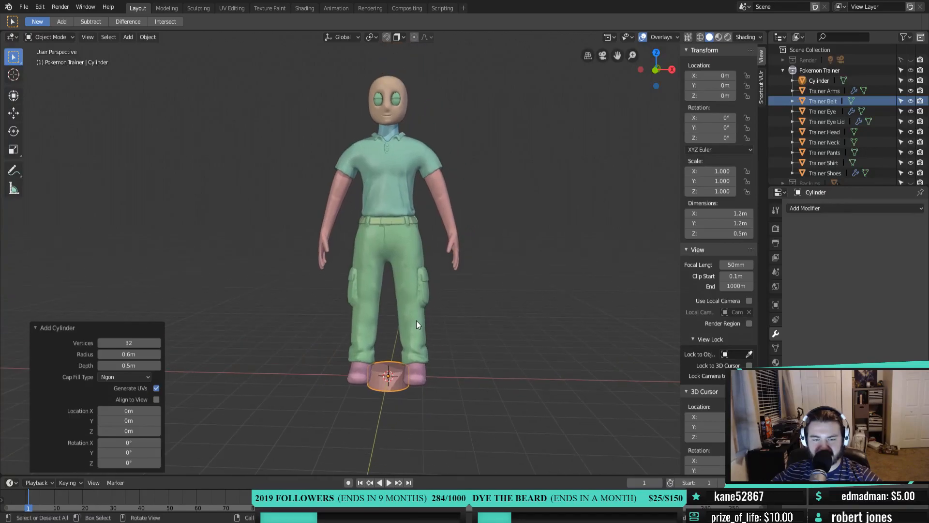
{"action": "key", "text": "KP_1"}
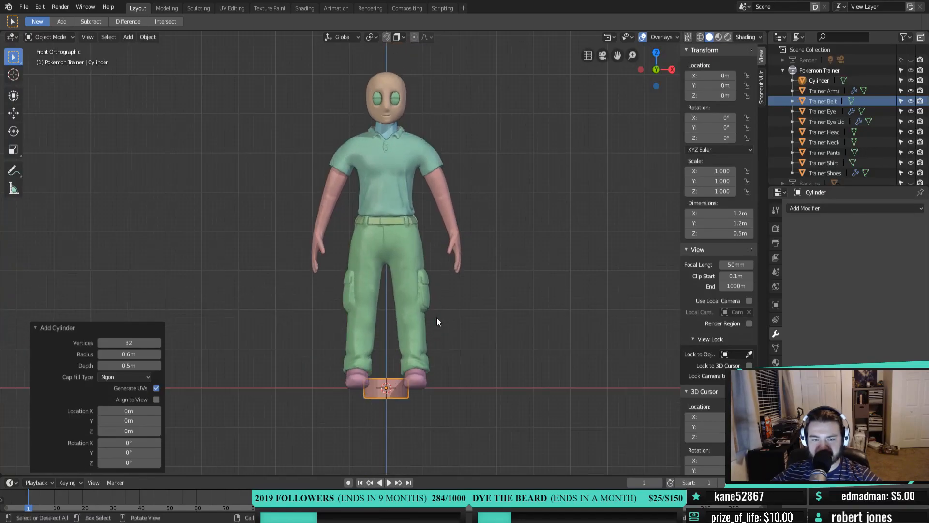
{"action": "key", "text": "g"}
{"action": "key", "text": "z"}
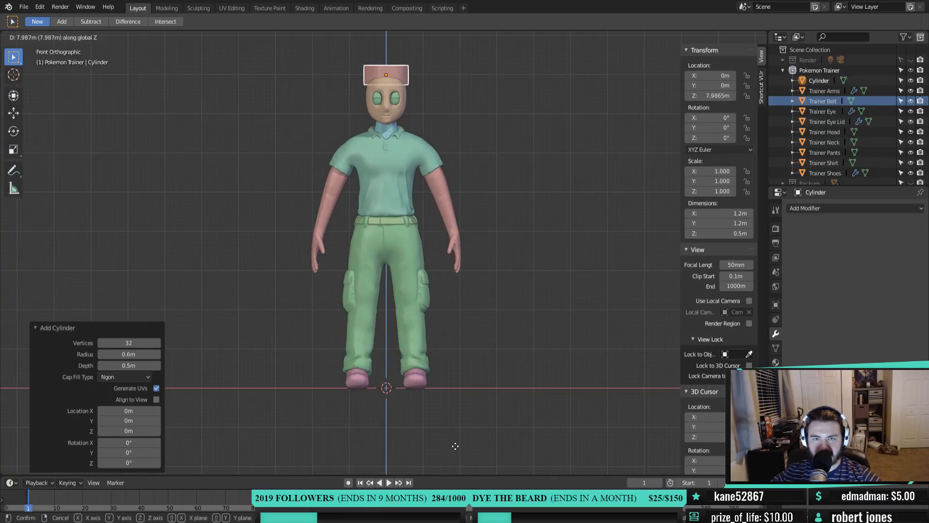
{"action": "left_click", "coordinate": [454, 447]}
{"action": "middle_click_drag", "start_coordinate": [555, 257], "coordinate": [370, 141]}
{"action": "middle_click_drag", "start_coordinate": [434, 129], "coordinate": [417, 199]}
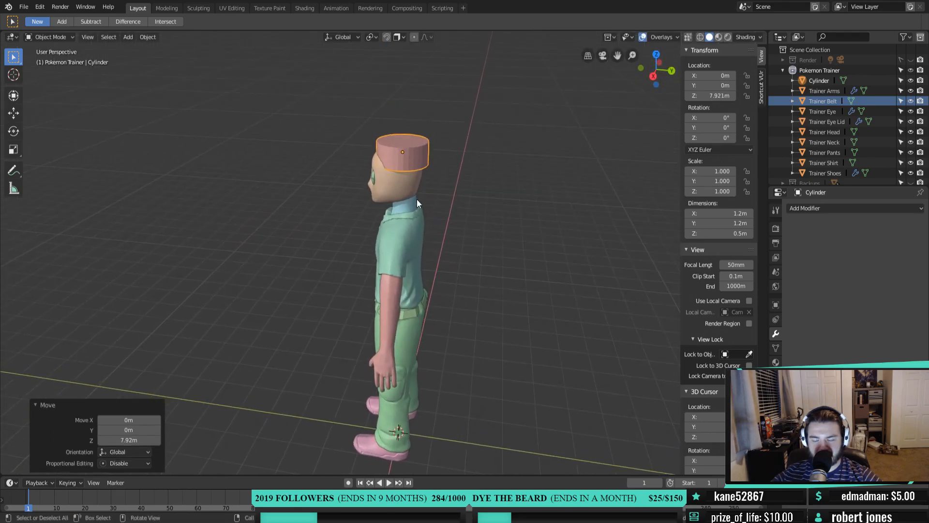
Shift the cylinder about 0.144 m toward the face along negative Y, and about 0.008 m up, in right side view
{"action": "key", "text": "KP_3"}
{"action": "scroll", "coordinate": [416, 199], "scroll_direction": "up", "scroll_amount": 4}
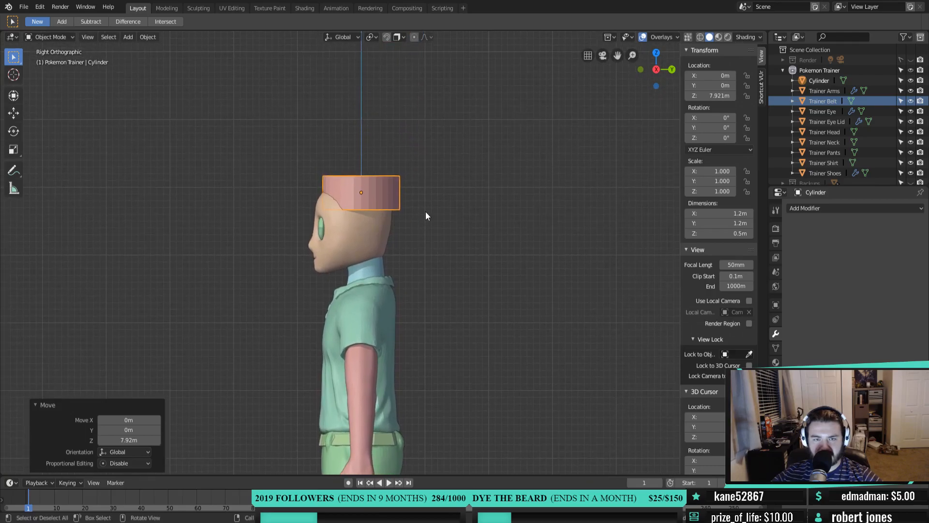
{"action": "key", "text": "g"}
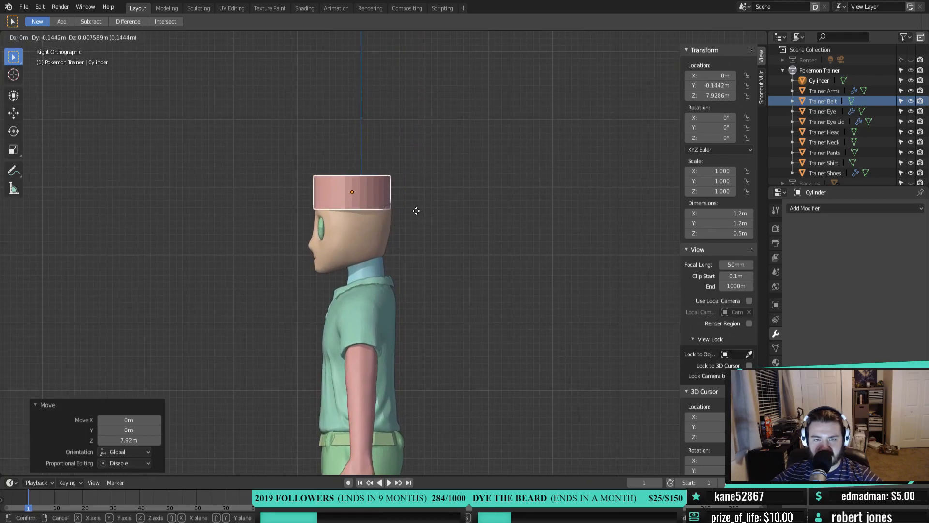
{"action": "left_click", "coordinate": [416, 210]}
{"action": "middle_click_drag", "start_coordinate": [416, 211], "coordinate": [438, 244]}
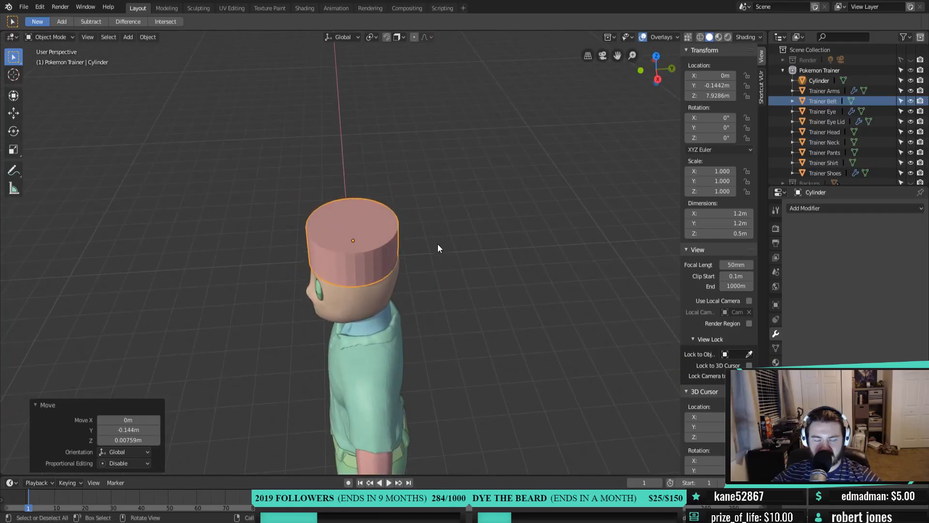
Scale the cylinder by about 1.05 along Y to match the depth of the head
{"action": "key", "text": "KP_3"}
{"action": "key", "text": "s"}
{"action": "key", "text": "y"}
{"action": "left_click", "coordinate": [449, 242]}
{"action": "middle_click_drag", "start_coordinate": [387, 213], "coordinate": [587, 228]}
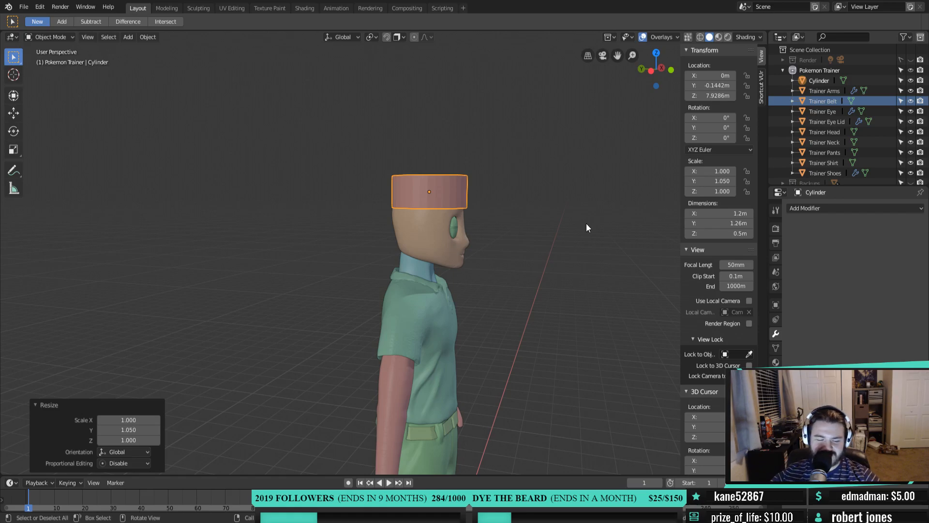
Bevel the cylinder's top edge loop by about 0.327 m with 3 segments to round the hat's crown
{"action": "middle_click_drag", "start_coordinate": [468, 282], "coordinate": [314, 267]}
{"action": "key", "text": "Tab"}
{"action": "key", "text": "2"}
{"action": "left_click", "coordinate": [330, 241], "text": "alt"}
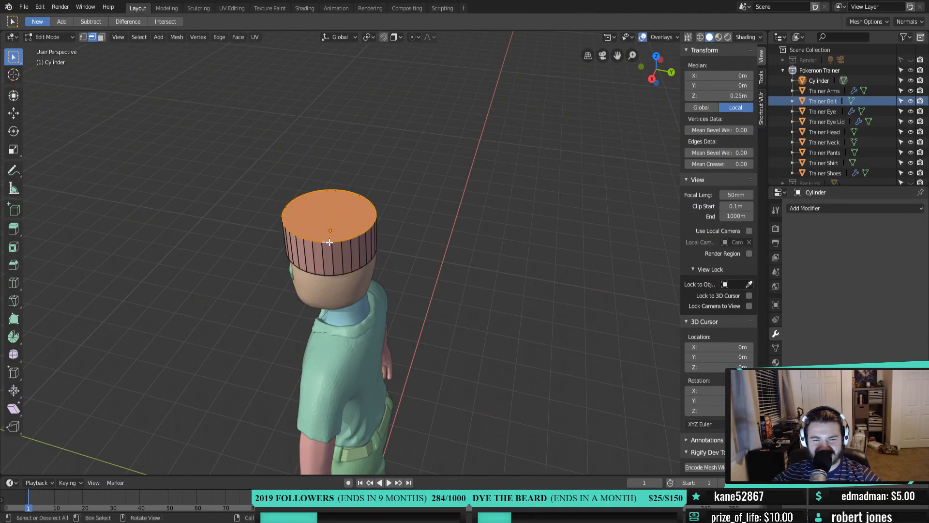
{"action": "middle_click_drag", "start_coordinate": [360, 275], "coordinate": [413, 238]}
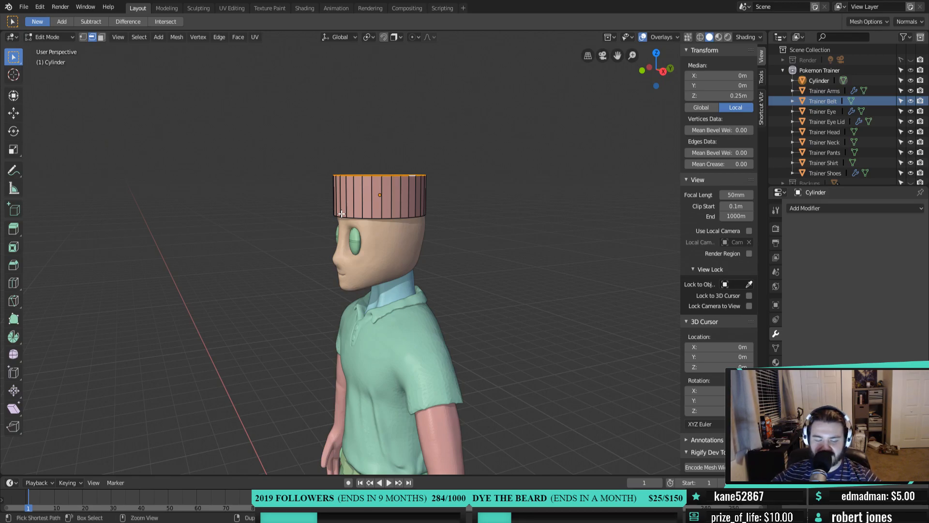
{"action": "key", "text": "ctrl+b"}
{"action": "scroll", "coordinate": [333, 240], "scroll_direction": "up", "scroll_amount": 2}
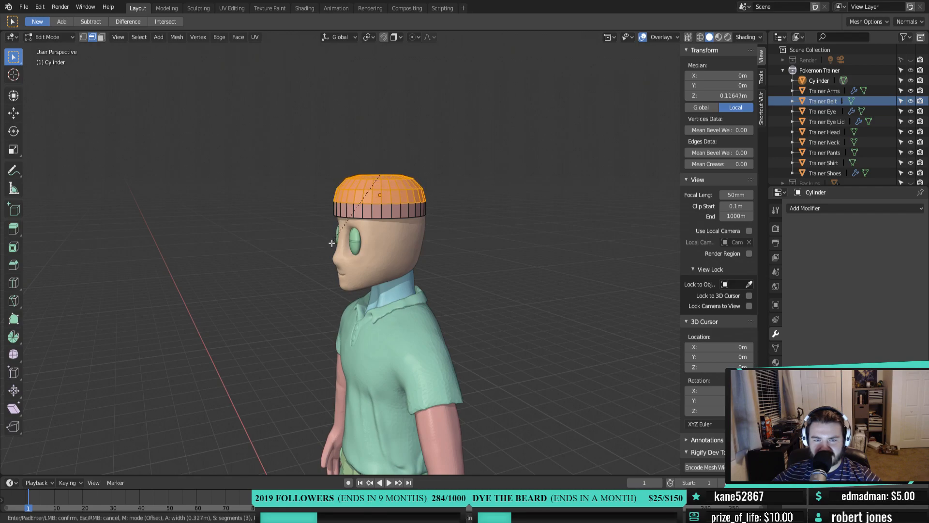
{"action": "left_click", "coordinate": [331, 242]}
Select the run of edges above the face along the front of the hat's lower rim
{"action": "middle_click_drag", "start_coordinate": [331, 243], "coordinate": [430, 249]}
{"action": "left_click", "coordinate": [429, 252]}
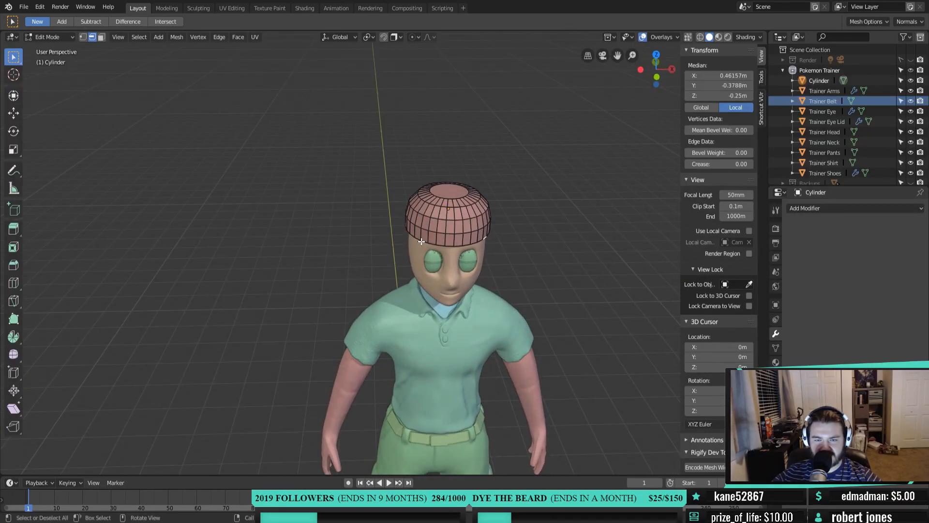
{"action": "left_click", "coordinate": [421, 241], "text": "ctrl"}
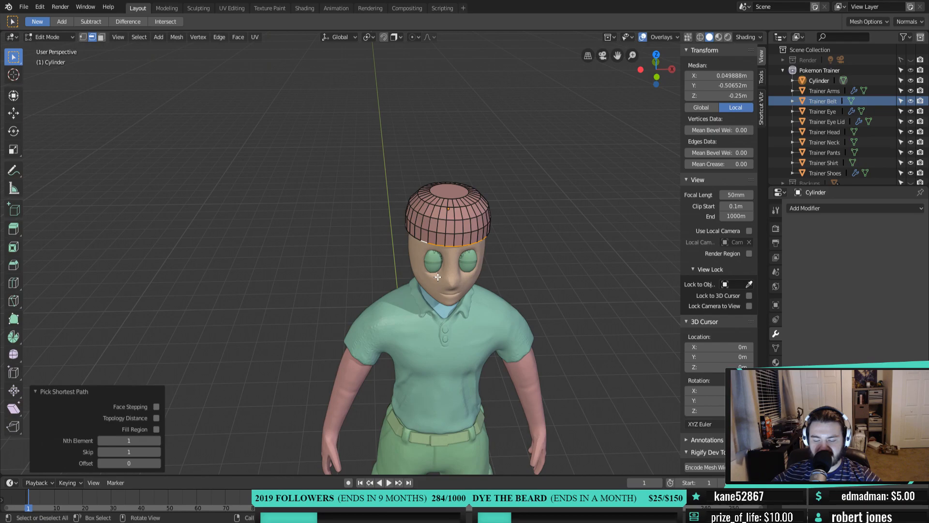
{"action": "key", "text": "KP_7"}
{"action": "middle_click_drag", "start_coordinate": [447, 346], "coordinate": [431, 201], "text": "shift"}
{"action": "key", "text": "e"}
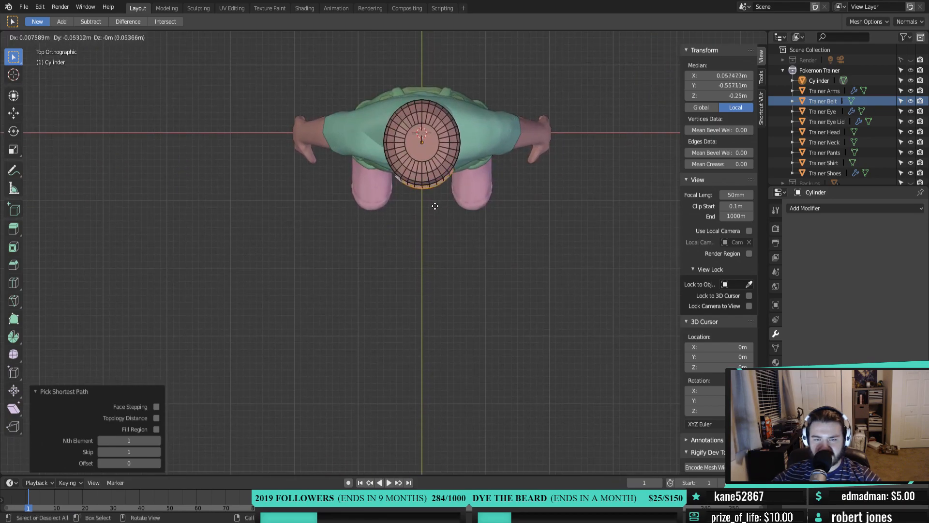
{"action": "key", "text": "y"}
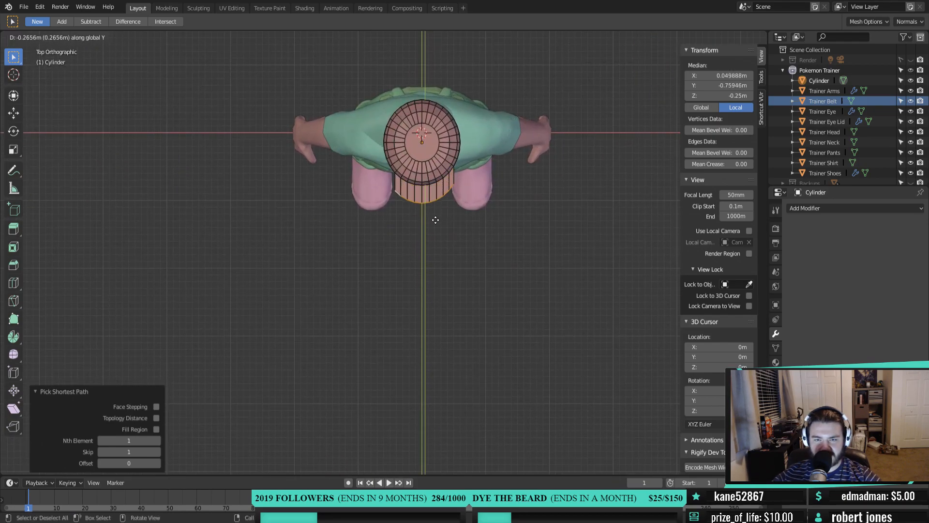
{"action": "right_click", "coordinate": [436, 220]}
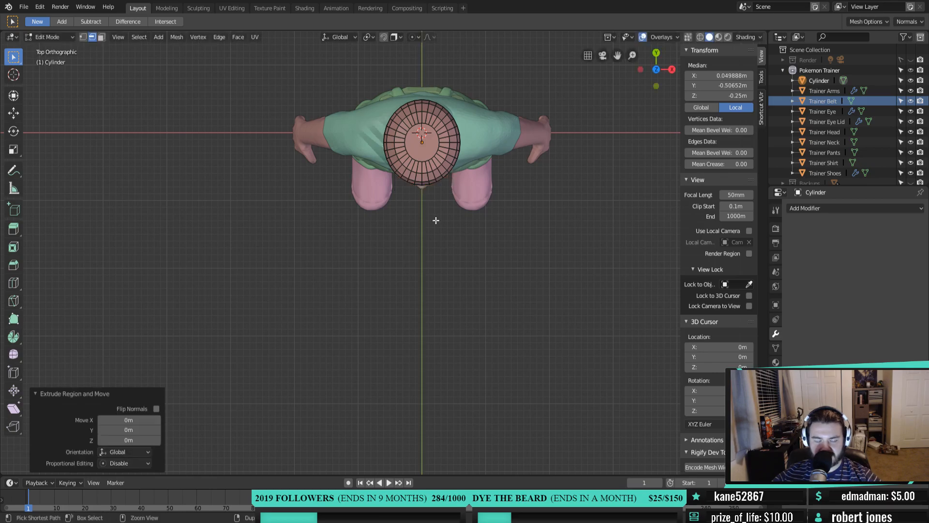
{"action": "key", "text": "ctrl+z"}
Make the front rim edge selection symmetric and extrude it about 0.417 m along negative Y to form the brim
{"action": "middle_click_drag", "start_coordinate": [436, 220], "coordinate": [438, 178]}
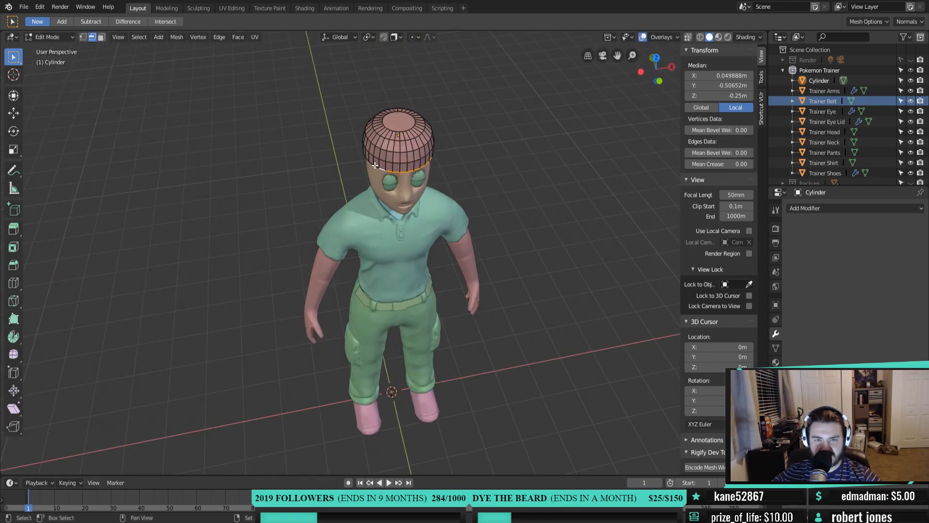
{"action": "key", "text": "KP_7"}
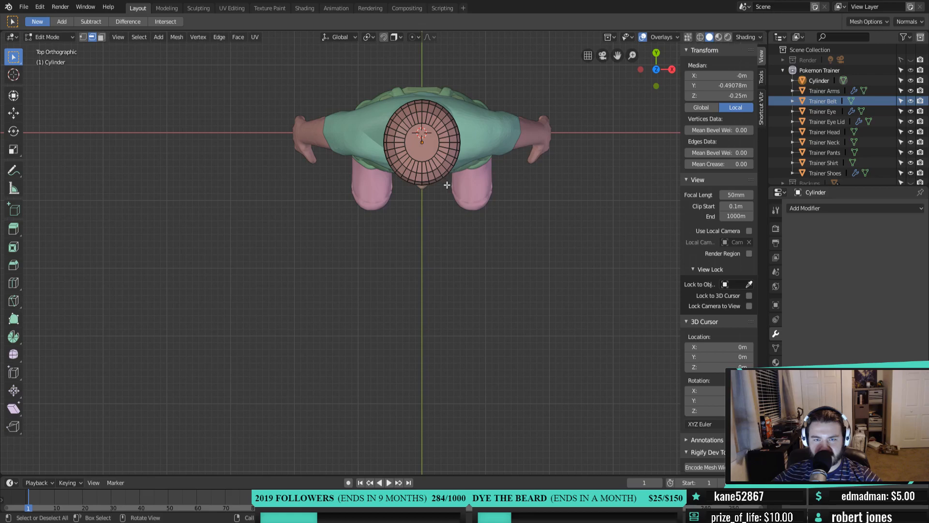
{"action": "key", "text": "e"}
{"action": "key", "text": "y"}
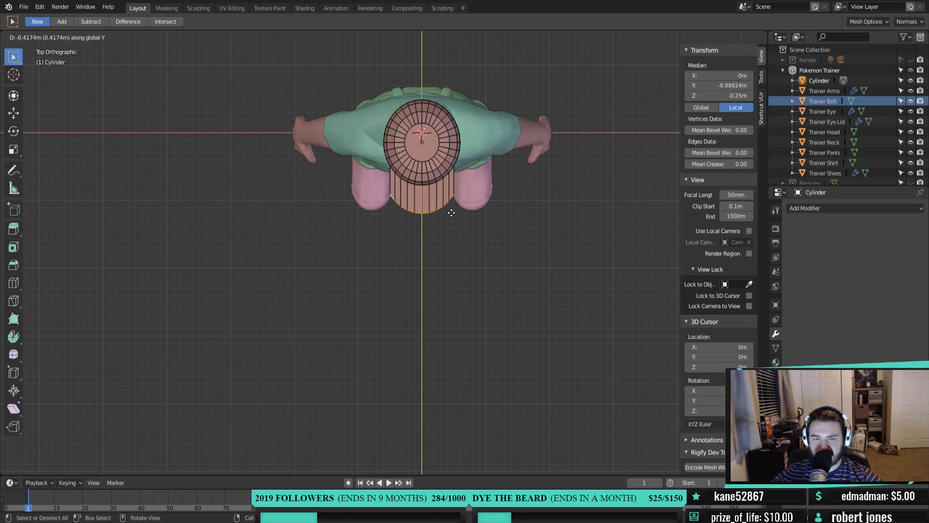
{"action": "left_click", "coordinate": [451, 213]}
Flatten the brim's outer edge into a straight line by scaling it to 0 along Y
{"action": "type", "text": "sy"}
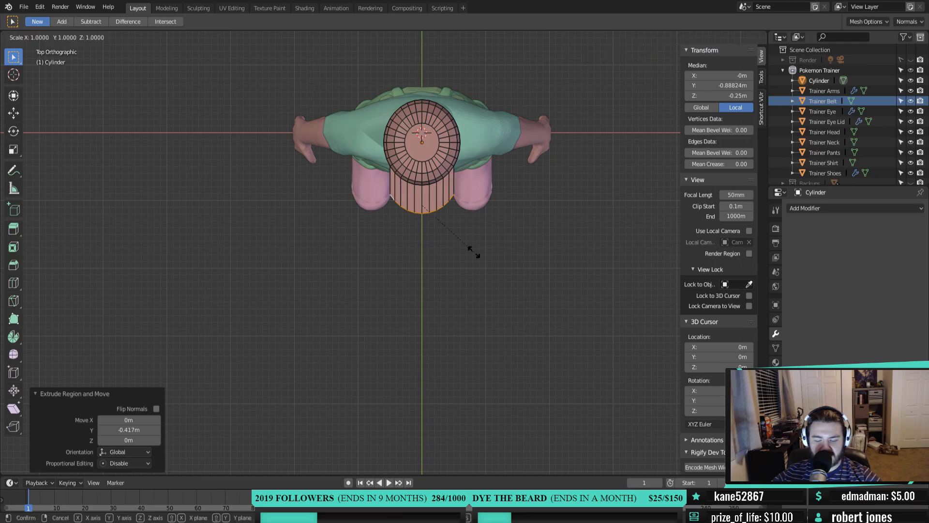
{"action": "type", "text": "0"}
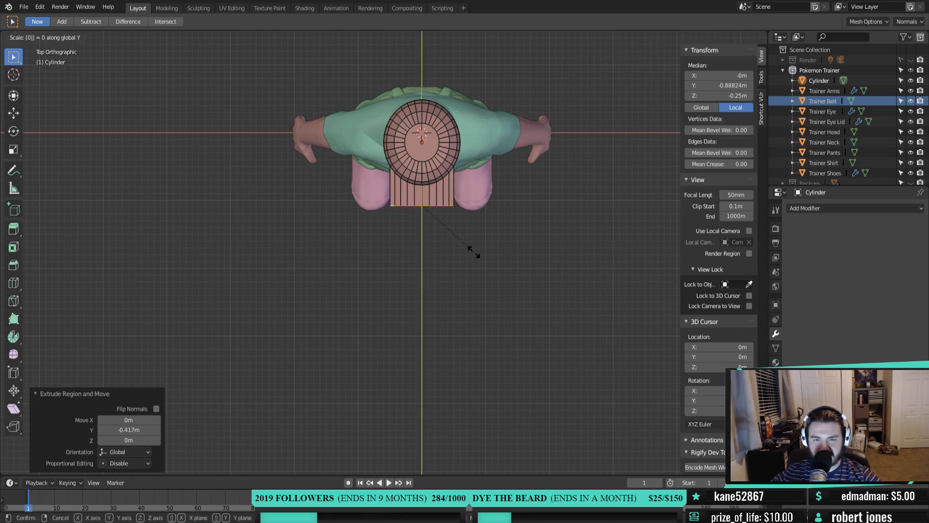
{"action": "key", "text": "Return"}
Pull the middle of the brim's outer edge about 0.228 m along negative Y with smooth proportional editing, size about 0.467
{"action": "left_click", "coordinate": [425, 209]}
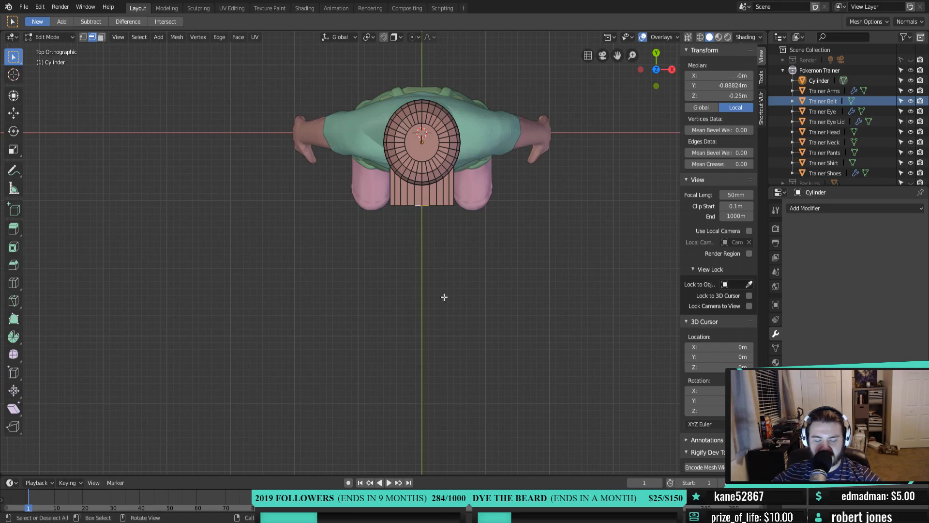
{"action": "key", "text": "g"}
{"action": "key", "text": "y"}
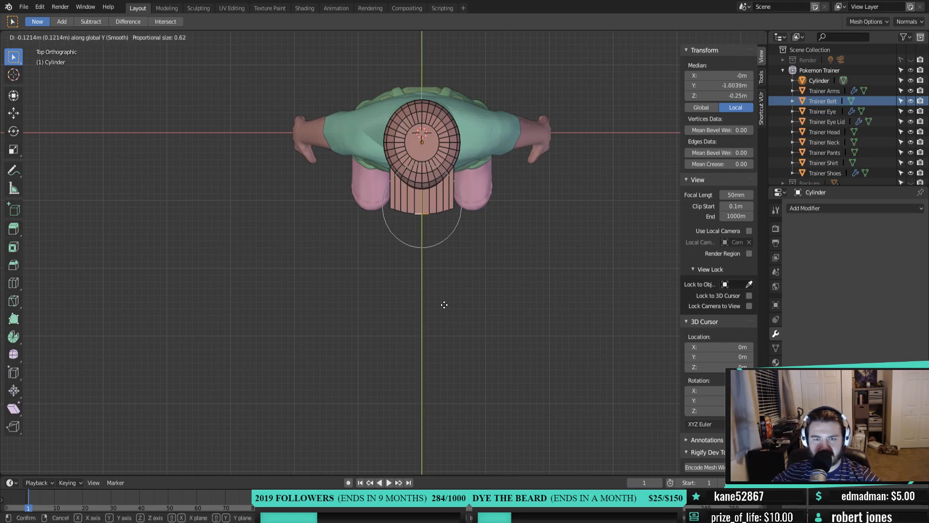
{"action": "scroll", "coordinate": [444, 305], "scroll_direction": "up", "scroll_amount": 2}
{"action": "scroll", "coordinate": [445, 306], "scroll_direction": "up", "scroll_amount": 1}
{"action": "scroll", "coordinate": [445, 308], "scroll_direction": "up", "scroll_amount": 1}
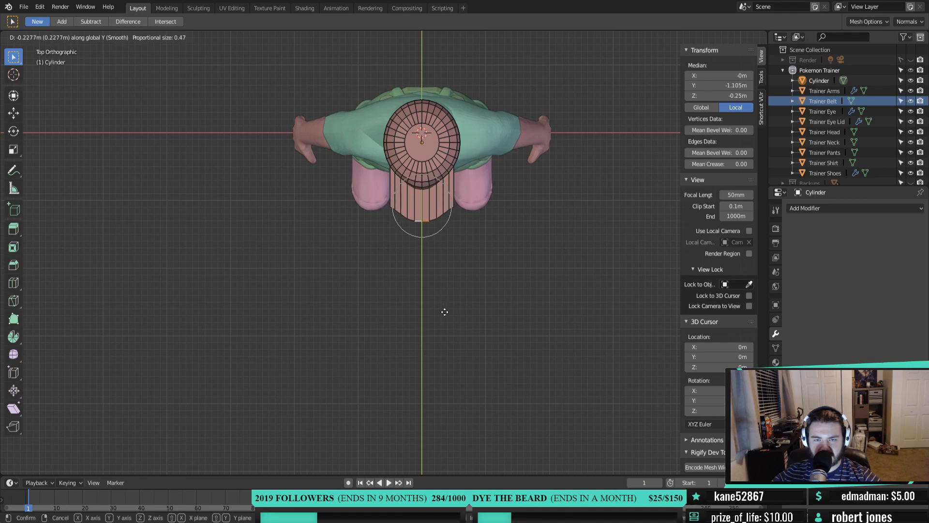
{"action": "left_click", "coordinate": [446, 312]}
{"action": "scroll", "coordinate": [445, 310], "scroll_direction": "up", "scroll_amount": 1}
{"action": "middle_click_drag", "start_coordinate": [445, 310], "coordinate": [450, 390], "text": "shift"}
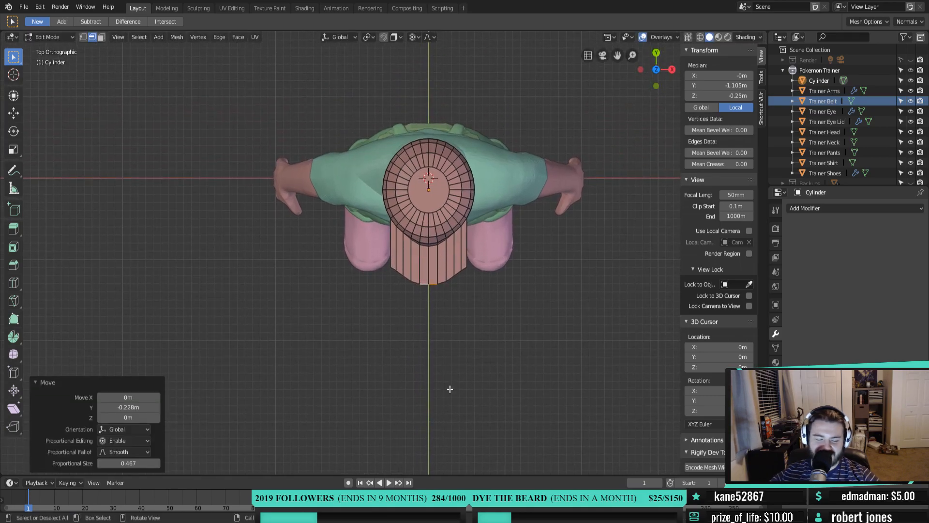
{"action": "key", "text": "1"}
{"action": "left_click", "coordinate": [466, 267]}
{"action": "left_click", "coordinate": [389, 266], "text": "shift"}
{"action": "middle_click_drag", "start_coordinate": [417, 334], "coordinate": [330, 235]}
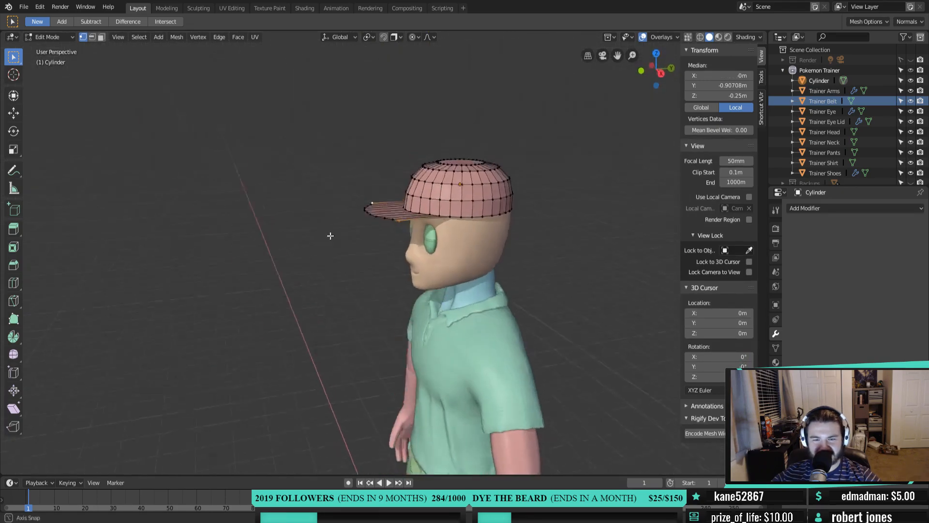
{"action": "key", "text": "Tab"}
{"action": "middle_click_drag", "start_coordinate": [535, 269], "coordinate": [483, 224]}
Delete the face closing the underside of the hat's crown
{"action": "key", "text": "Tab"}
{"action": "scroll", "coordinate": [456, 167], "scroll_direction": "up", "scroll_amount": 3}
{"action": "left_click", "coordinate": [455, 167], "text": "alt"}
{"action": "key", "text": "x"}
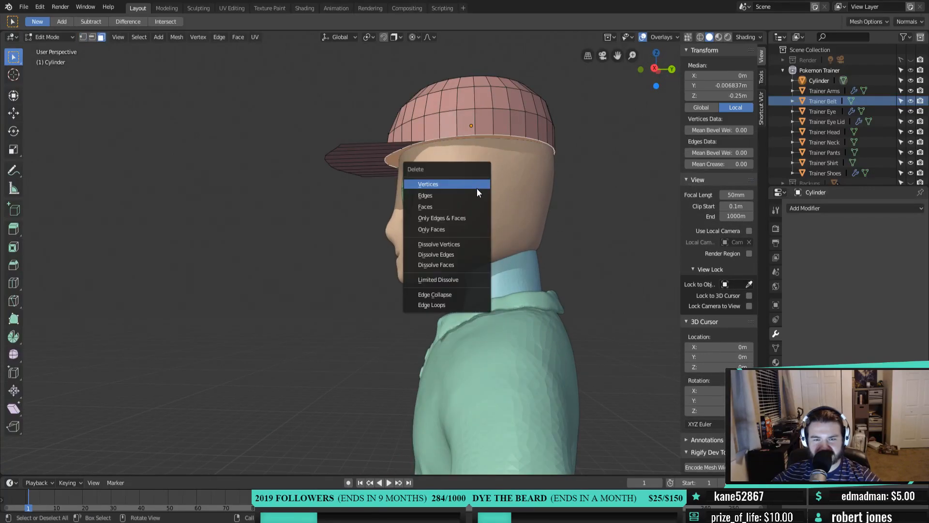
{"action": "left_click", "coordinate": [460, 208]}
Scale the whole hat mesh to about 0.949 along X to match the head's width in front view
{"action": "key", "text": "a"}
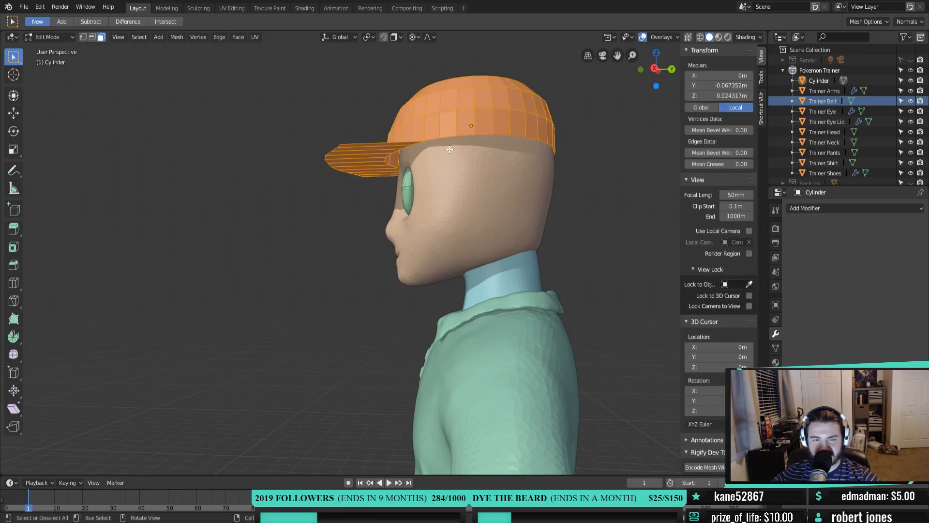
{"action": "key", "text": "KP_1"}
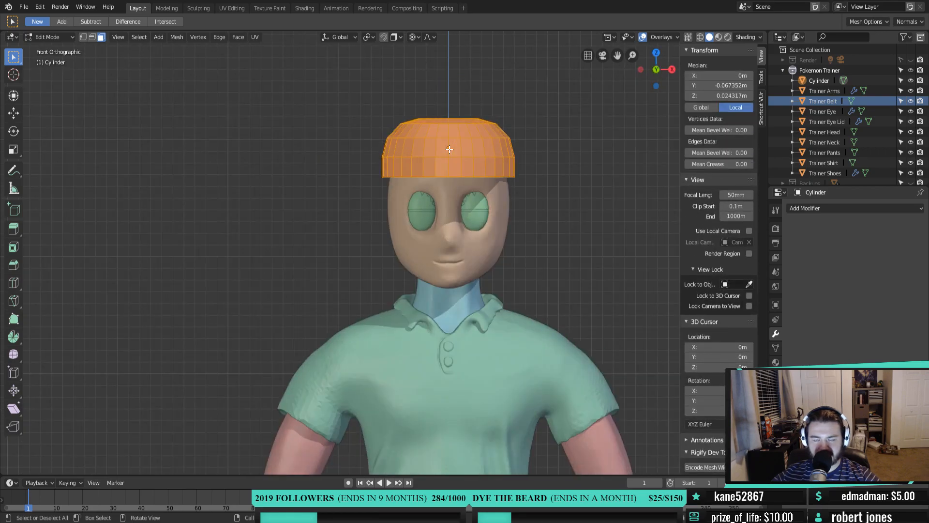
{"action": "key", "text": "s"}
{"action": "key", "text": "x"}
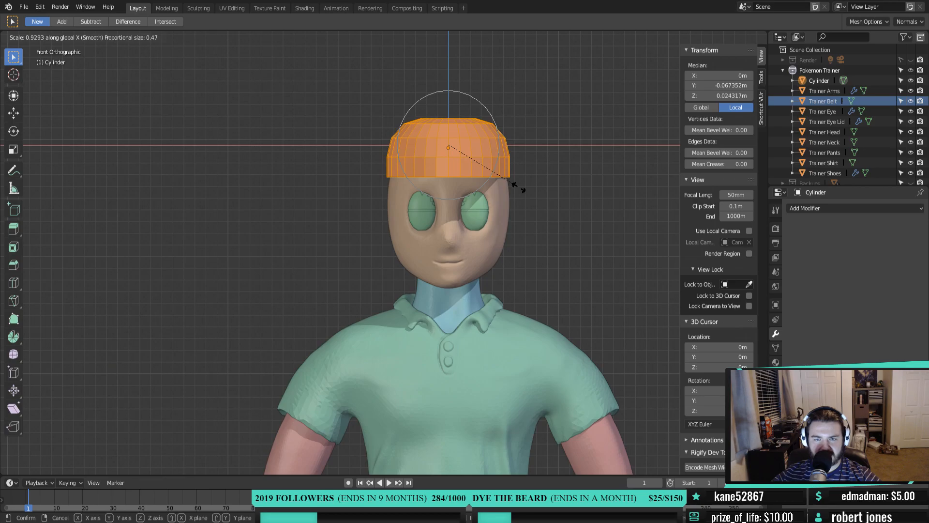
{"action": "left_click", "coordinate": [520, 188]}
Shift the whole hat mesh slightly toward the back of the head along Y, to a local median of about -0.051 m
{"action": "key", "text": "KP_3"}
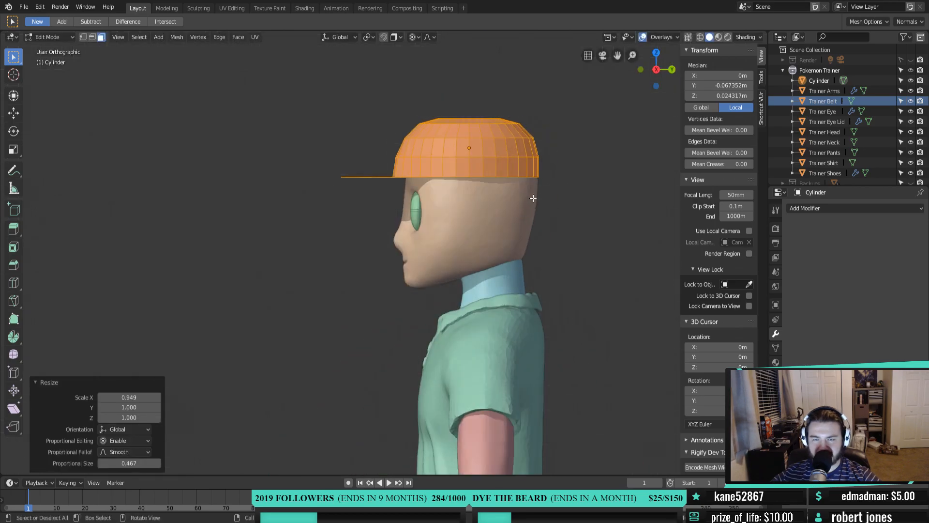
{"action": "middle_click_drag", "start_coordinate": [591, 212], "coordinate": [531, 220], "text": "shift"}
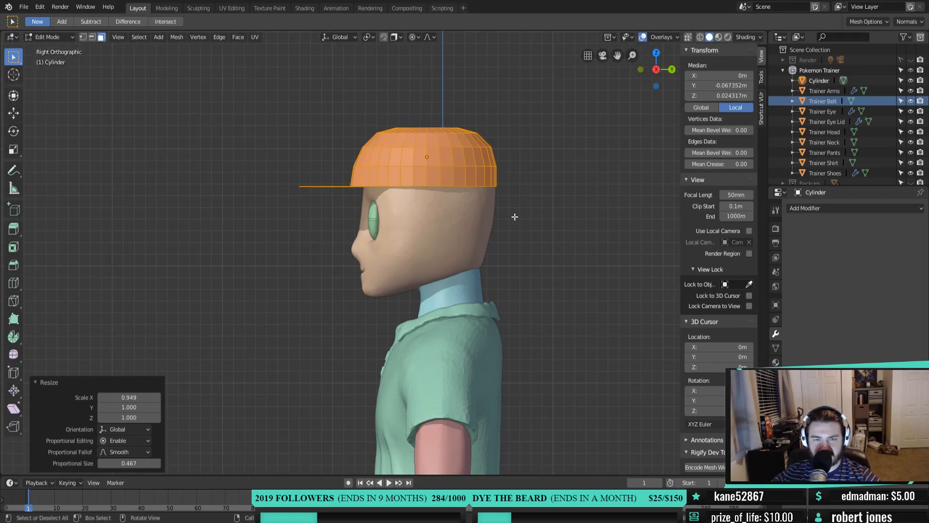
{"action": "key", "text": "g"}
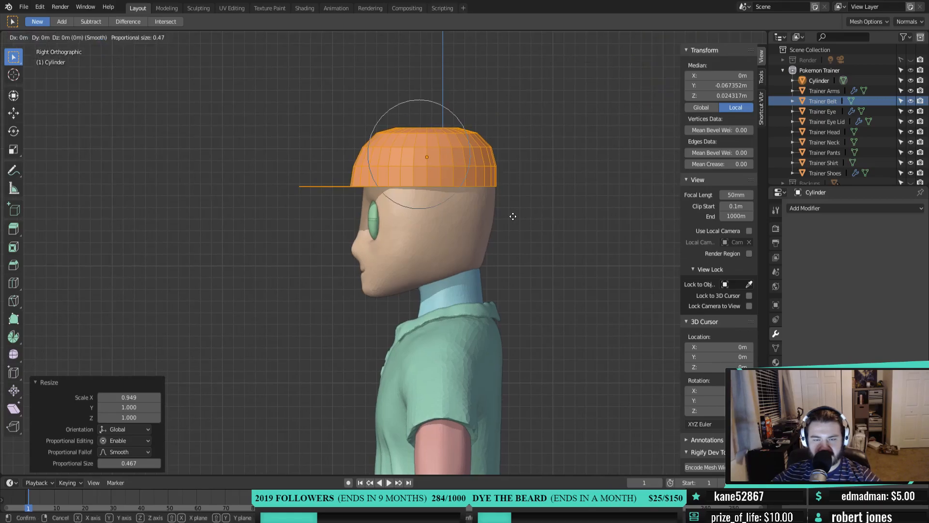
{"action": "key", "text": "x"}
{"action": "key", "text": "y"}
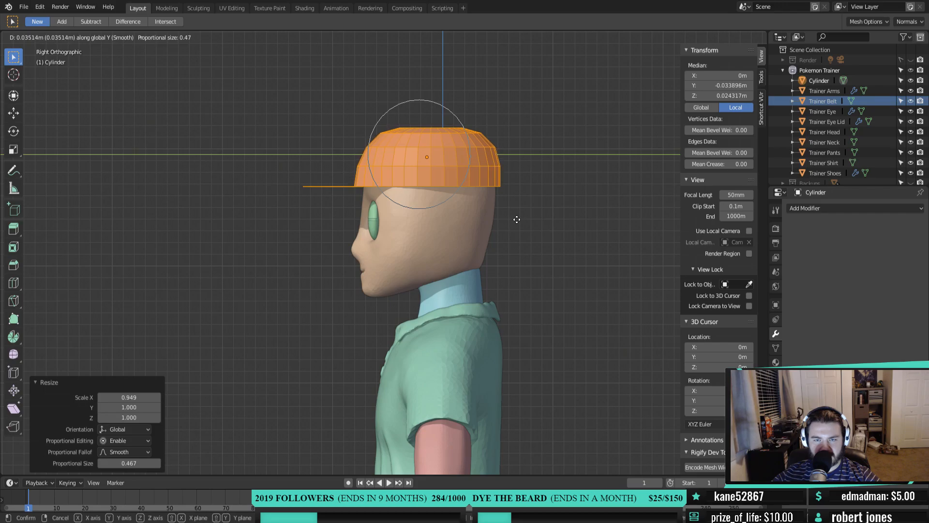
{"action": "left_click", "coordinate": [515, 218]}
Apply smooth shading to the hat in Object Mode
{"action": "middle_click_drag", "start_coordinate": [514, 217], "coordinate": [404, 271]}
{"action": "key", "text": "Tab"}
{"action": "scroll", "coordinate": [559, 248], "scroll_direction": "down", "scroll_amount": 5}
{"action": "right_click", "coordinate": [388, 232]}
{"action": "left_click", "coordinate": [385, 209]}
{"action": "scroll", "coordinate": [409, 254], "scroll_direction": "up", "scroll_amount": 5}
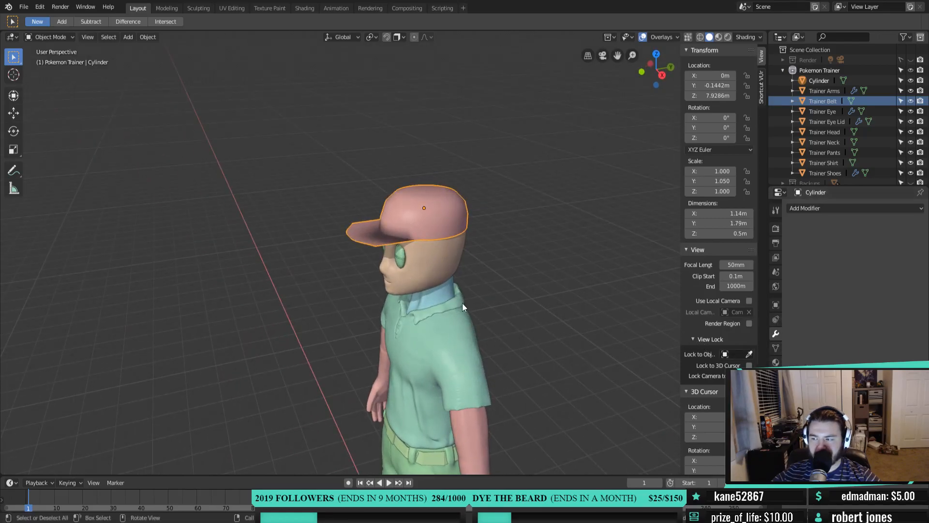
{"action": "scroll", "coordinate": [402, 285], "scroll_direction": "up", "scroll_amount": 3}
{"action": "key", "text": "Tab"}
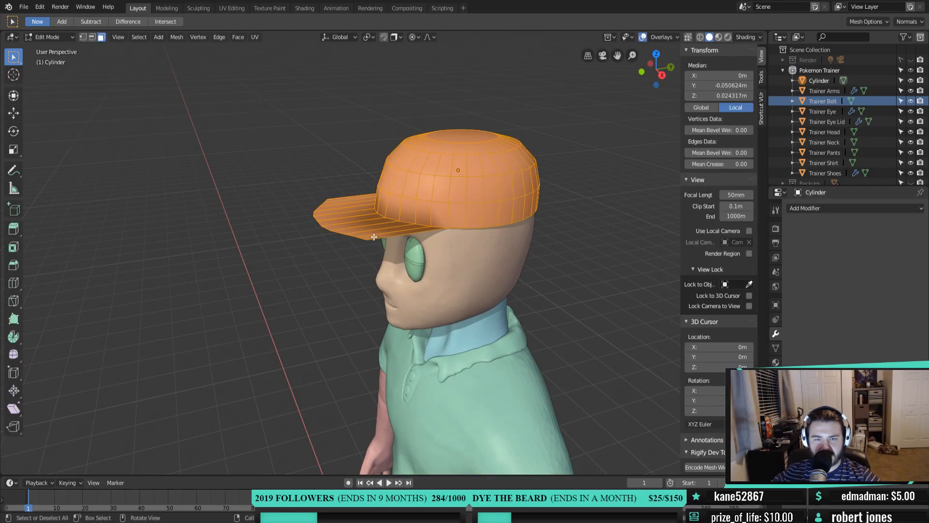
{"action": "left_click", "coordinate": [393, 226]}
{"action": "middle_click_drag", "start_coordinate": [395, 234], "coordinate": [368, 148]}
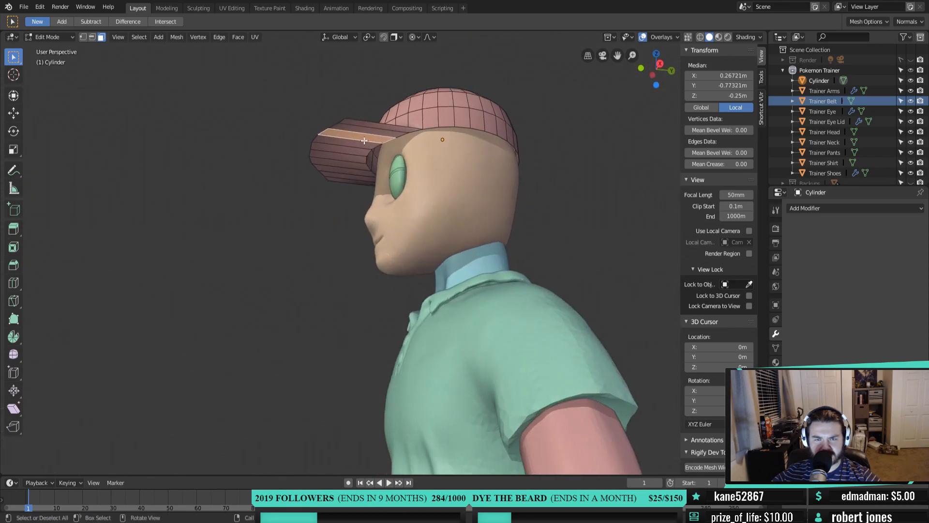
{"action": "left_click", "coordinate": [354, 179], "text": "ctrl"}
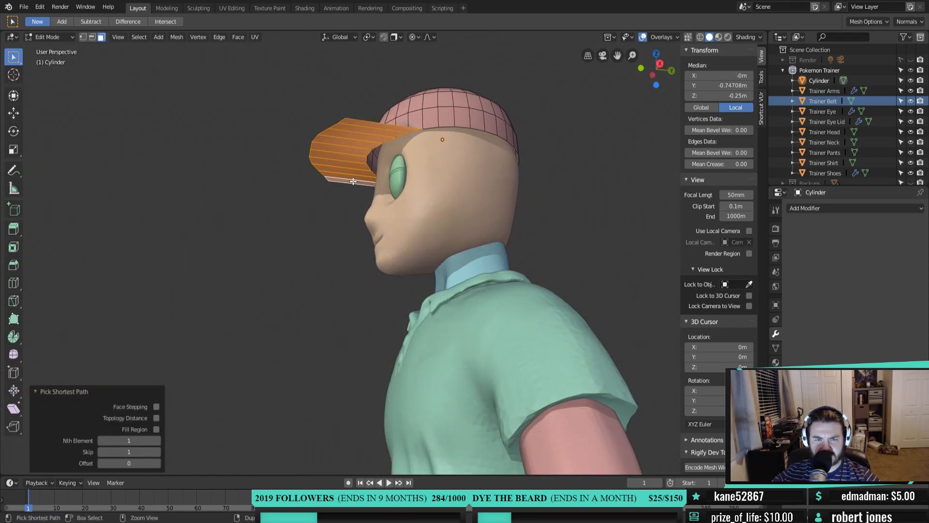
{"action": "middle_click_drag", "start_coordinate": [346, 201], "coordinate": [374, 205]}
{"action": "scroll", "coordinate": [373, 204], "scroll_direction": "up", "scroll_amount": 1}
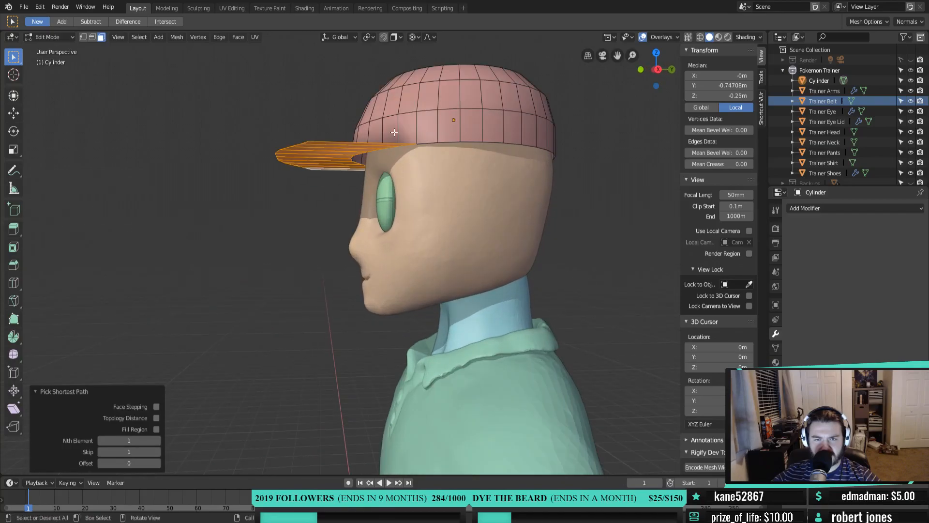
Edge-slide the crown's lowest loop above the rim down toward the brim by a factor of about 0.636
{"action": "middle_click_drag", "start_coordinate": [394, 132], "coordinate": [411, 163]}
{"action": "left_click", "coordinate": [412, 167], "text": "alt"}
{"action": "key", "text": "g"}
{"action": "key", "text": "g"}
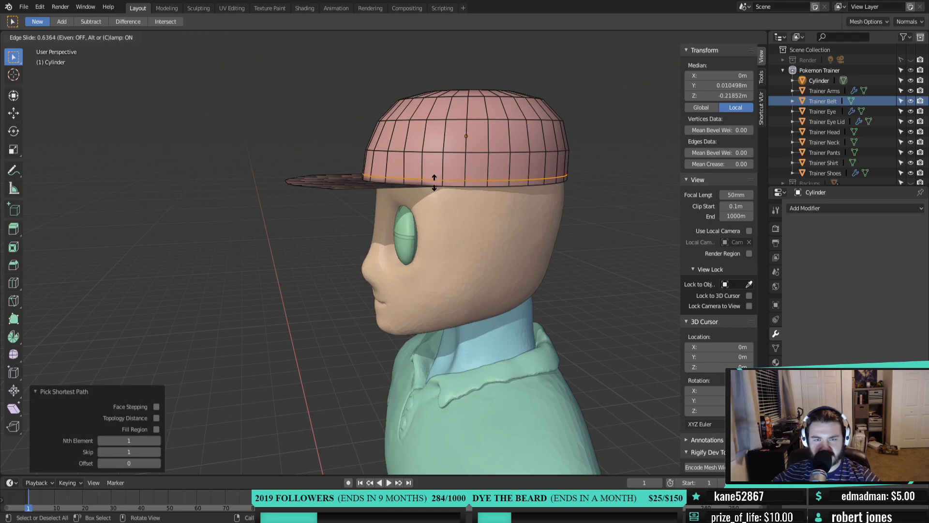
{"action": "left_click", "coordinate": [434, 183]}
Delete the old brim by selecting its outer front edge path and removing those vertices
{"action": "middle_click_drag", "start_coordinate": [434, 184], "coordinate": [405, 188]}
{"action": "left_click", "coordinate": [451, 212]}
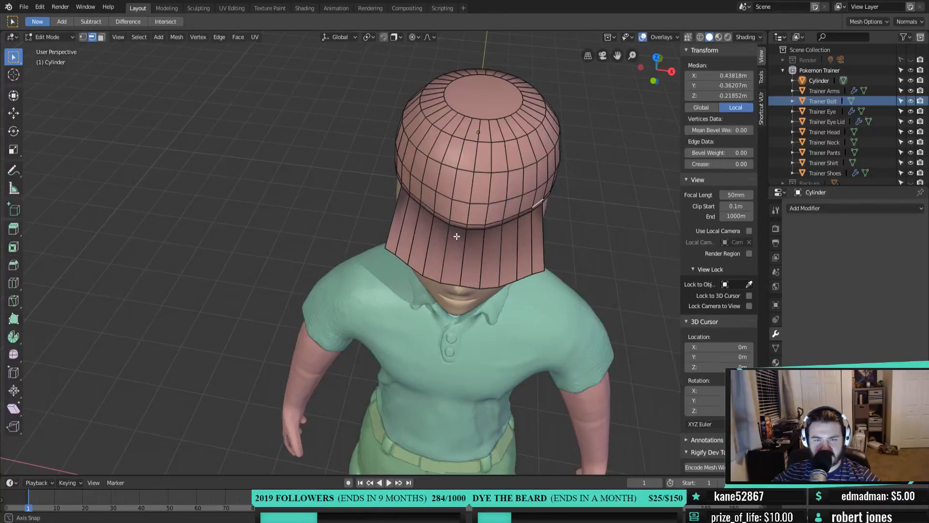
{"action": "left_click", "coordinate": [404, 188], "text": "ctrl"}
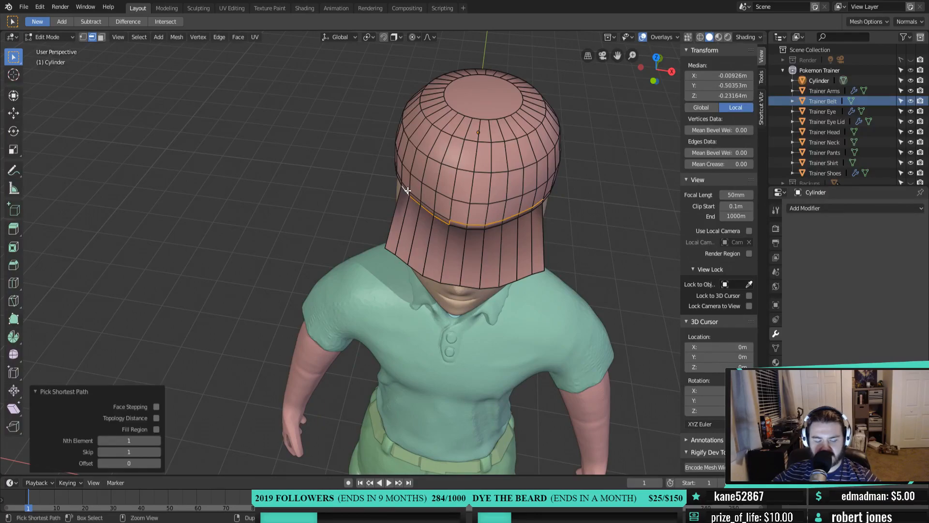
{"action": "key", "text": "ctrl+z"}
{"action": "left_click", "coordinate": [407, 189], "text": "ctrl"}
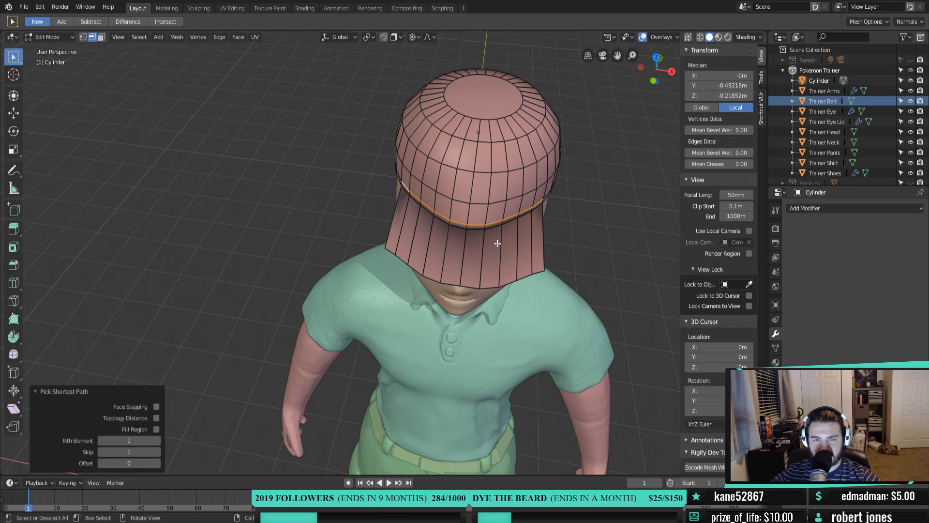
{"action": "left_click", "coordinate": [538, 272]}
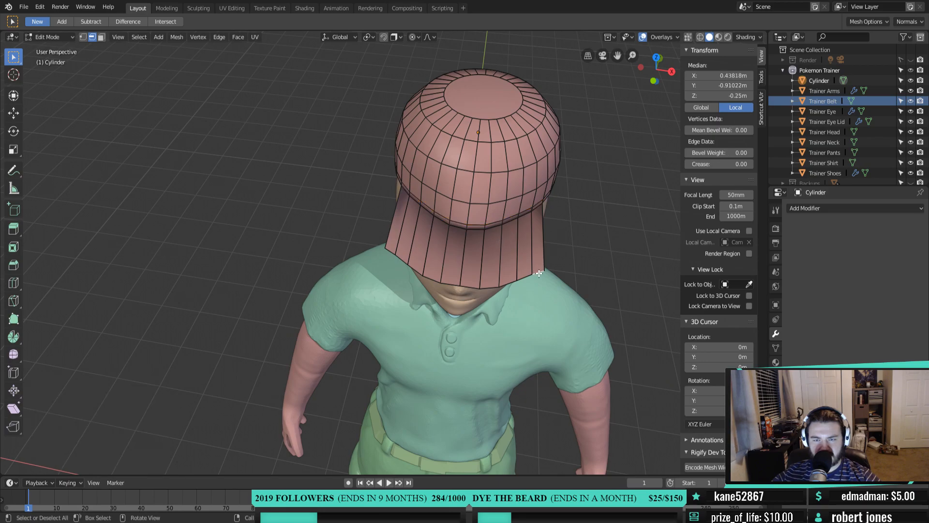
{"action": "left_click", "coordinate": [385, 250], "text": "ctrl"}
{"action": "key", "text": "x"}
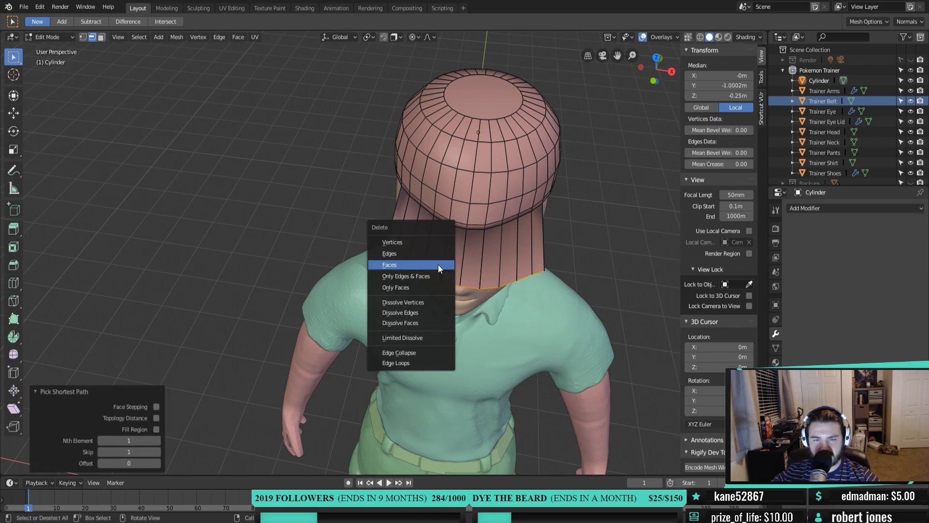
{"action": "left_click", "coordinate": [440, 243]}
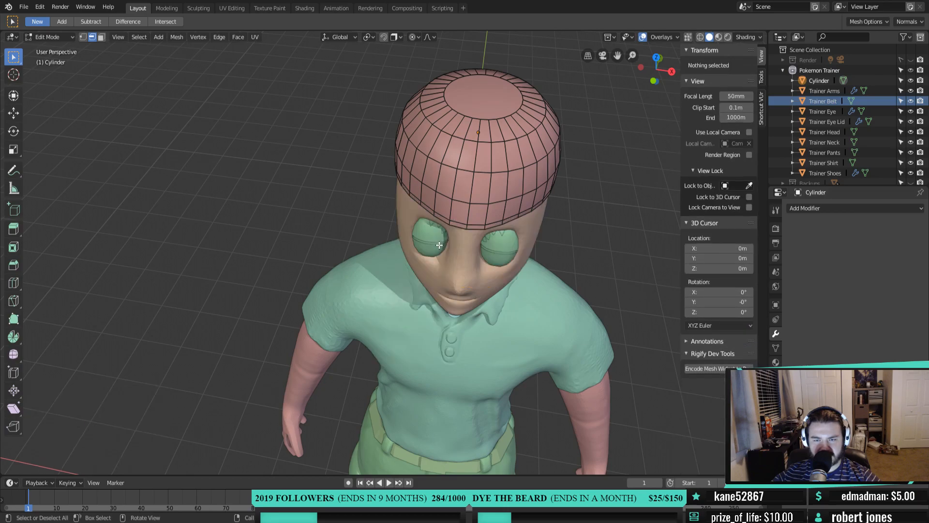
Extrude the thin row of front faces along the crown's lower rim about -0.366 m along Y to form a new brim
{"action": "key", "text": "3"}
{"action": "left_click", "coordinate": [534, 209]}
{"action": "left_click", "coordinate": [406, 199], "text": "ctrl"}
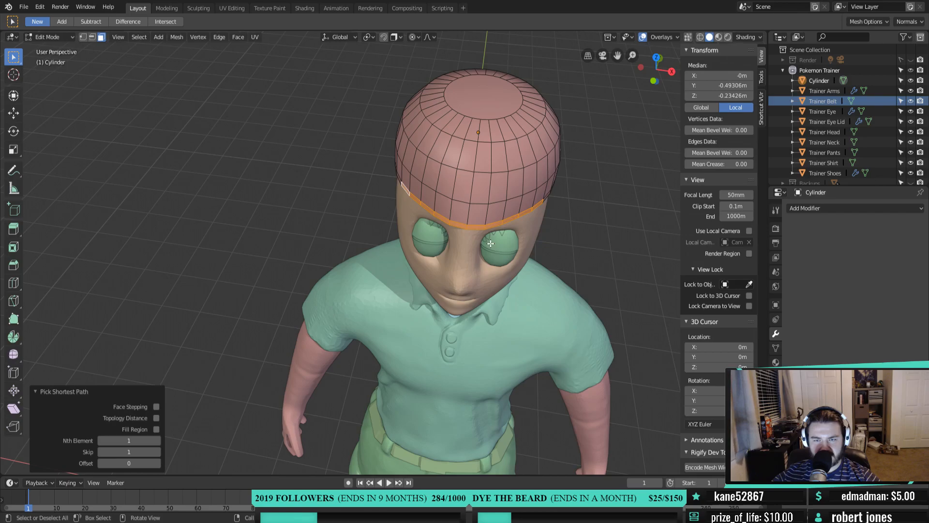
{"action": "key", "text": "KP_7"}
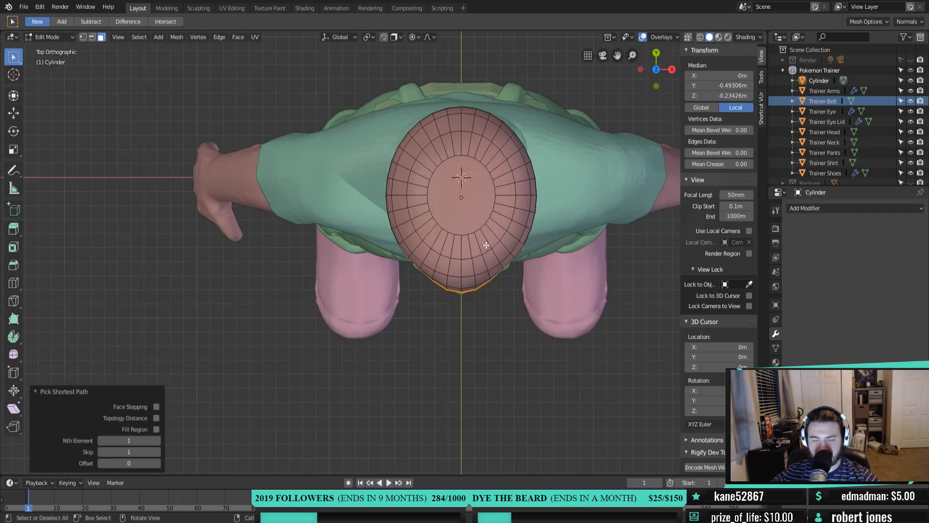
{"action": "middle_click_drag", "start_coordinate": [432, 250], "coordinate": [392, 146], "text": "shift"}
{"action": "key", "text": "e"}
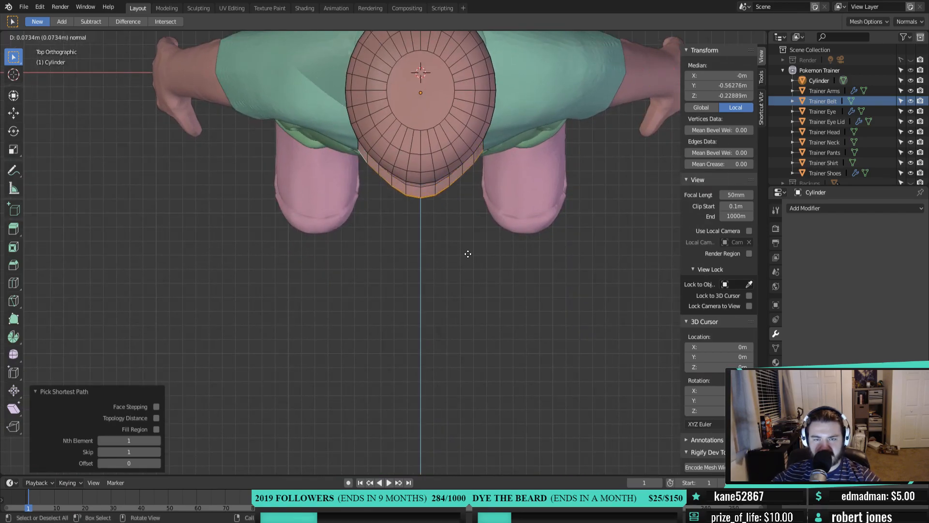
{"action": "key", "text": "y"}
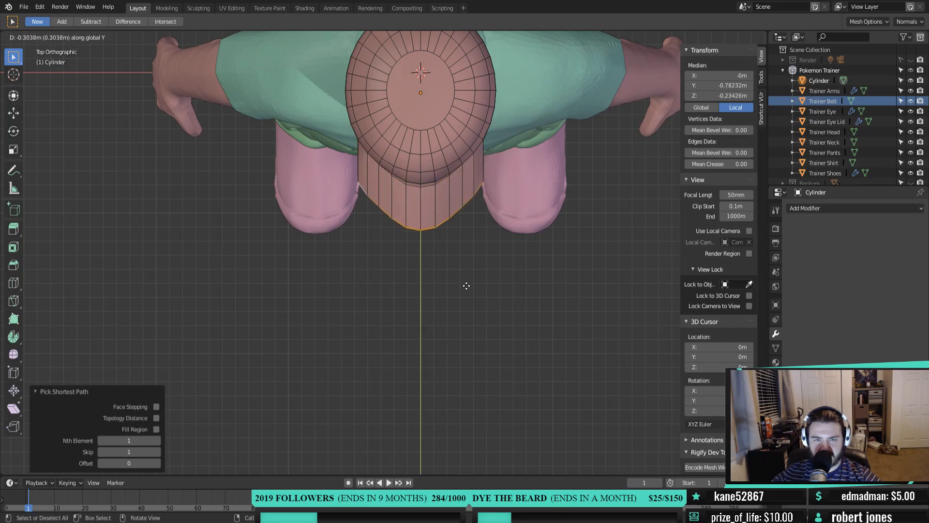
{"action": "left_click", "coordinate": [465, 294]}
{"action": "middle_click_drag", "start_coordinate": [468, 304], "coordinate": [416, 191]}
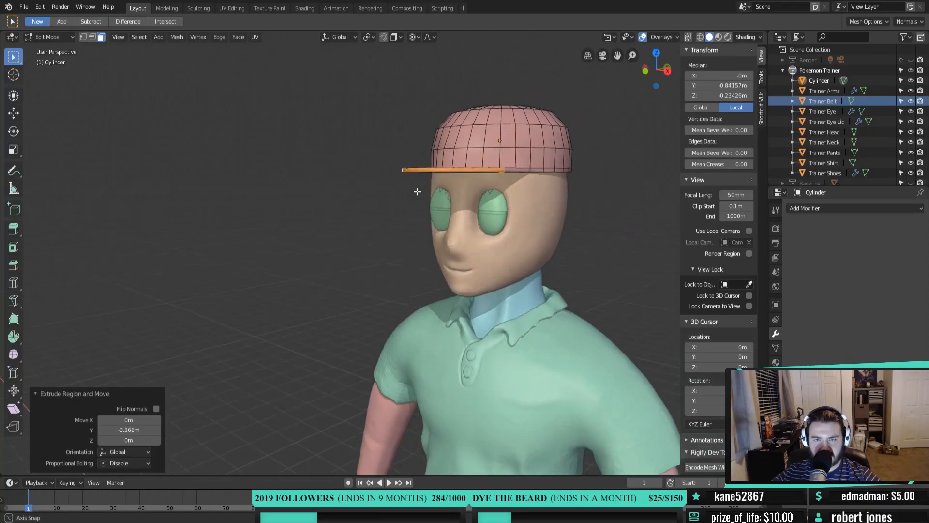
Display the hat's mesh data properties and select the flat face on top of the crown in Edit Mode
{"action": "key", "text": "Tab"}
{"action": "middle_click_drag", "start_coordinate": [570, 226], "coordinate": [524, 256]}
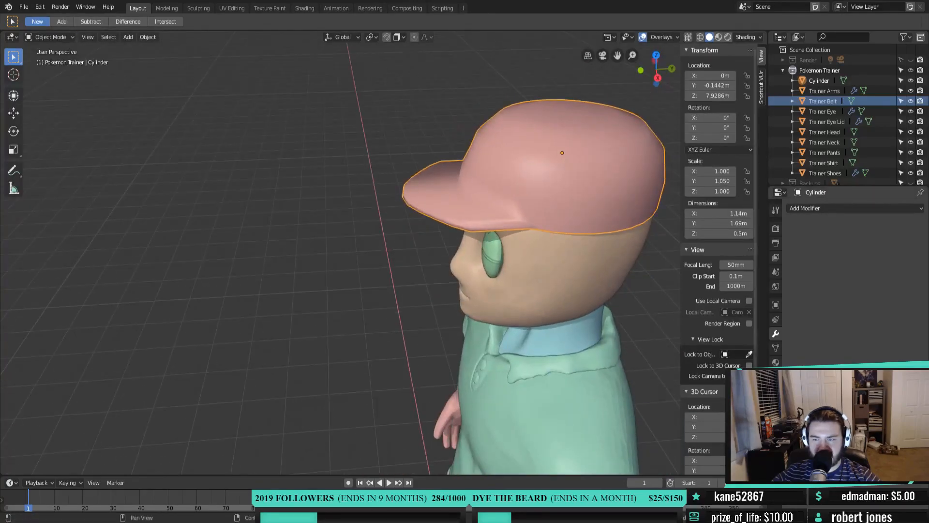
{"action": "left_click", "coordinate": [776, 348]}
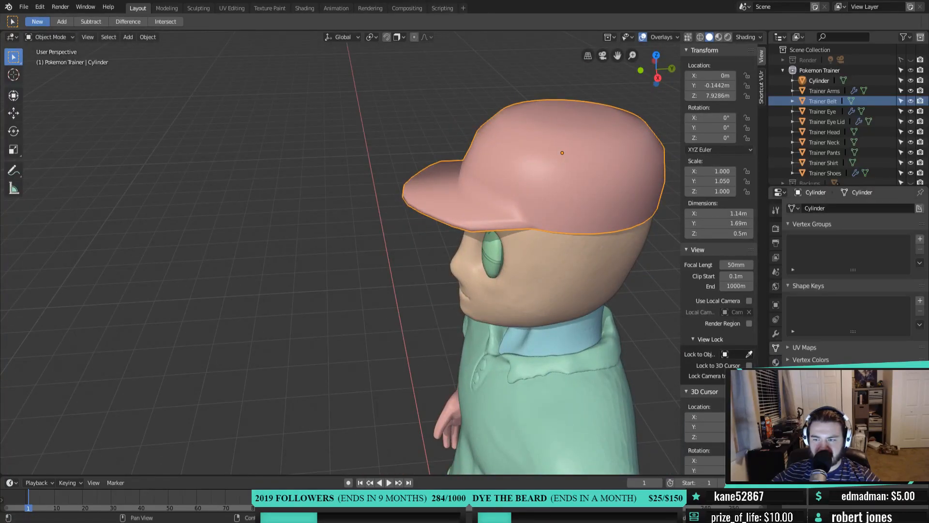
{"action": "middle_click_drag", "start_coordinate": [503, 309], "coordinate": [457, 205]}
{"action": "key", "text": "Tab"}
{"action": "left_click", "coordinate": [458, 170]}
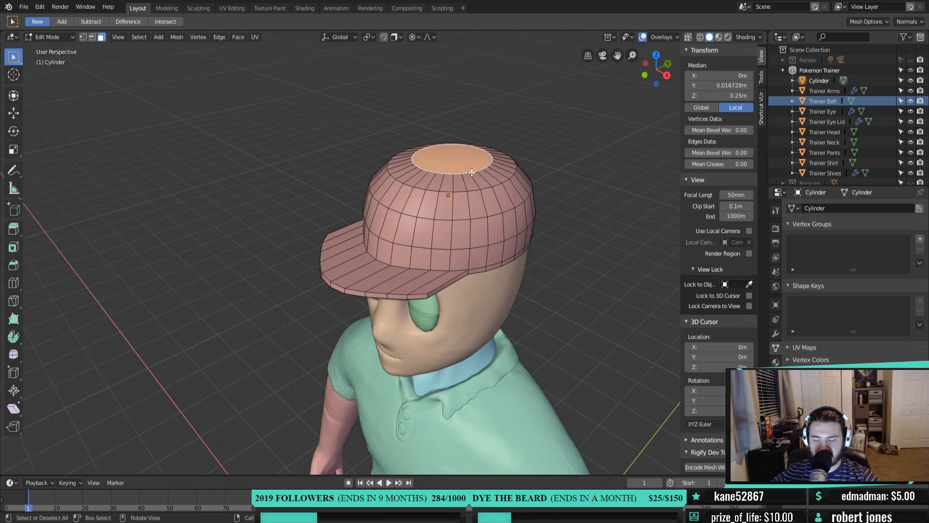
{"action": "key", "text": "KP_1"}
{"action": "key", "text": "KP_3"}
{"action": "middle_click_drag", "start_coordinate": [521, 170], "coordinate": [440, 218], "text": "shift"}
{"action": "key", "text": "o"}
{"action": "key", "text": "g"}
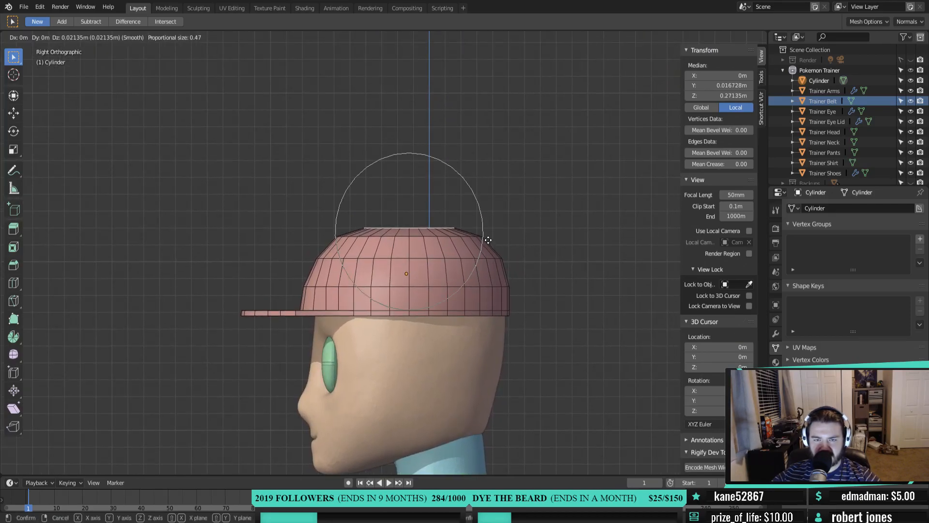
{"action": "right_click", "coordinate": [489, 240]}
{"action": "key", "text": "o"}
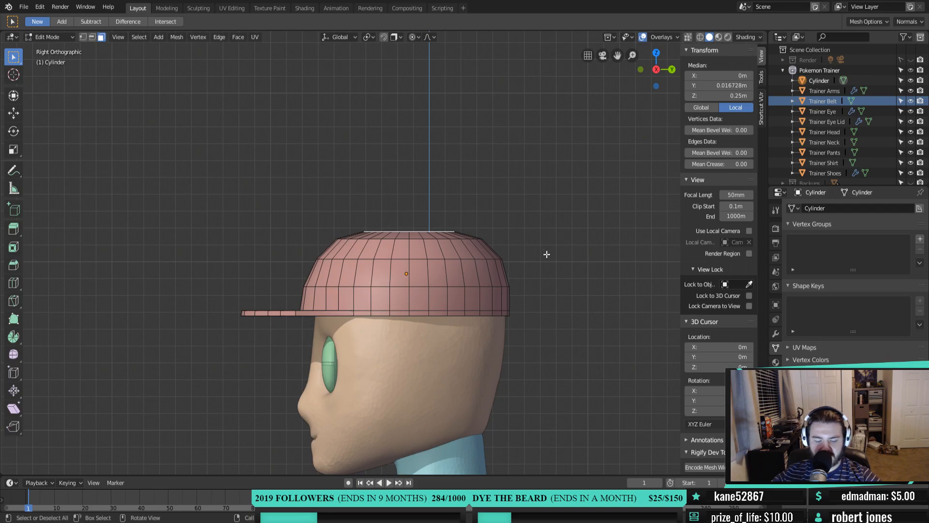
Raise the crown's top face about 0.082 m along Z and scale it to about 0.799
{"action": "key", "text": "g"}
{"action": "key", "text": "z"}
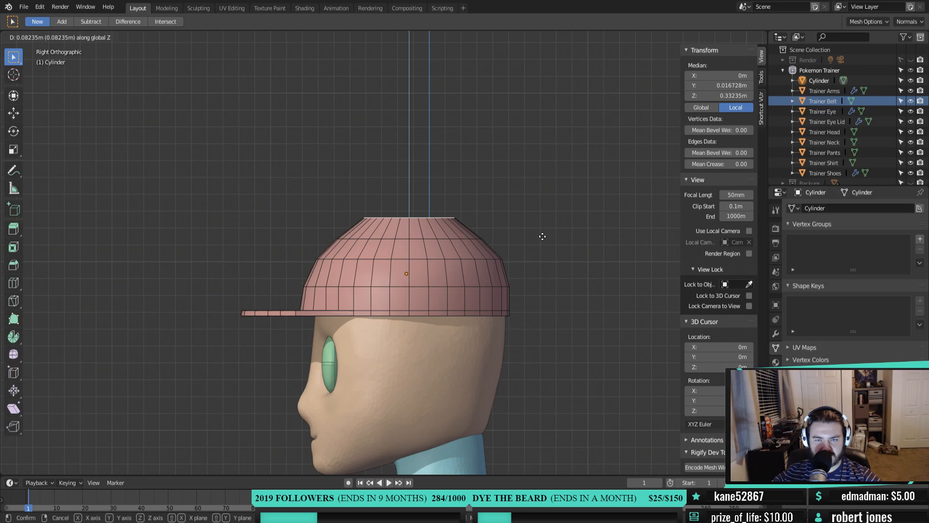
{"action": "left_click", "coordinate": [542, 236]}
{"action": "key", "text": "s"}
{"action": "left_click", "coordinate": [530, 237]}
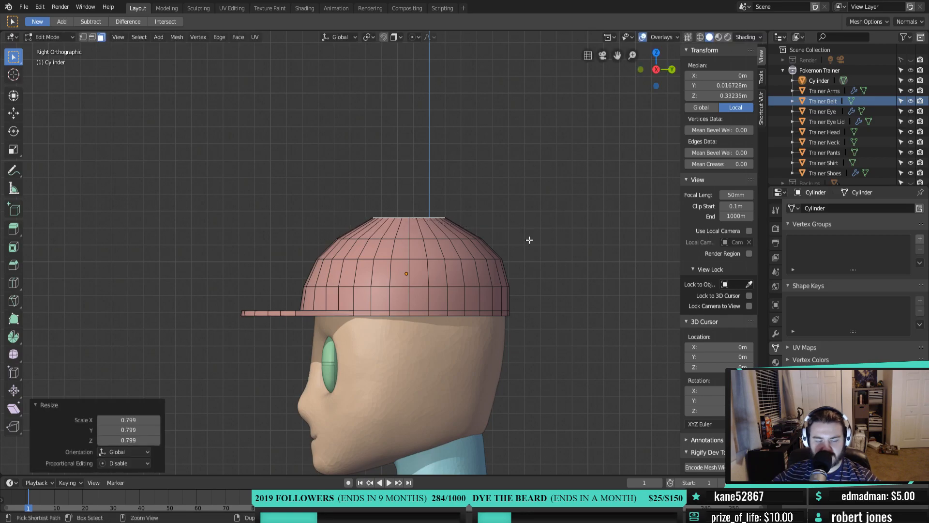
Bevel the crown's top face with 2 segments and a width of about 0.152 m to round the hat's peak
{"action": "key", "text": "ctrl+b"}
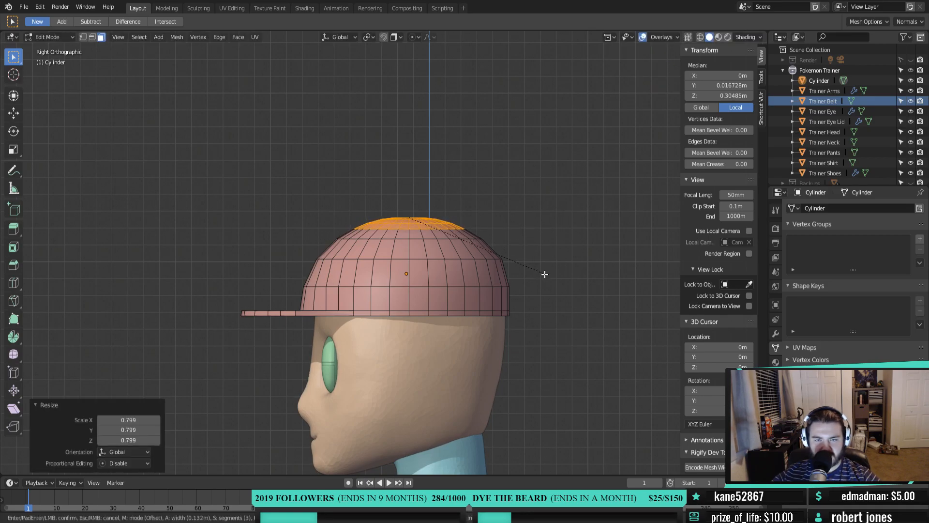
{"action": "scroll", "coordinate": [546, 278], "scroll_direction": "down", "scroll_amount": 1}
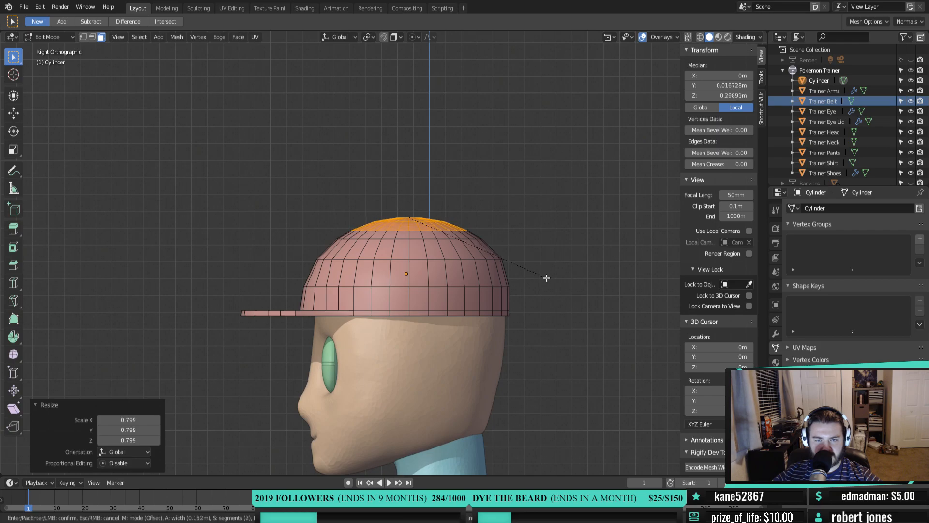
{"action": "left_click", "coordinate": [546, 278]}
{"action": "middle_click_drag", "start_coordinate": [545, 276], "coordinate": [468, 307]}
{"action": "key", "text": "Tab"}
{"action": "key", "text": "Tab"}
{"action": "middle_click_drag", "start_coordinate": [408, 295], "coordinate": [382, 331]}
{"action": "key", "text": "Tab"}
{"action": "key", "text": "KP_7"}
{"action": "key", "text": "Tab"}
Move the brim's two middle front faces about 0.084 m back along Y, using smooth proportional editing with a size of about 0.29
{"action": "left_click", "coordinate": [382, 326]}
{"action": "left_click", "coordinate": [370, 327], "text": "shift"}
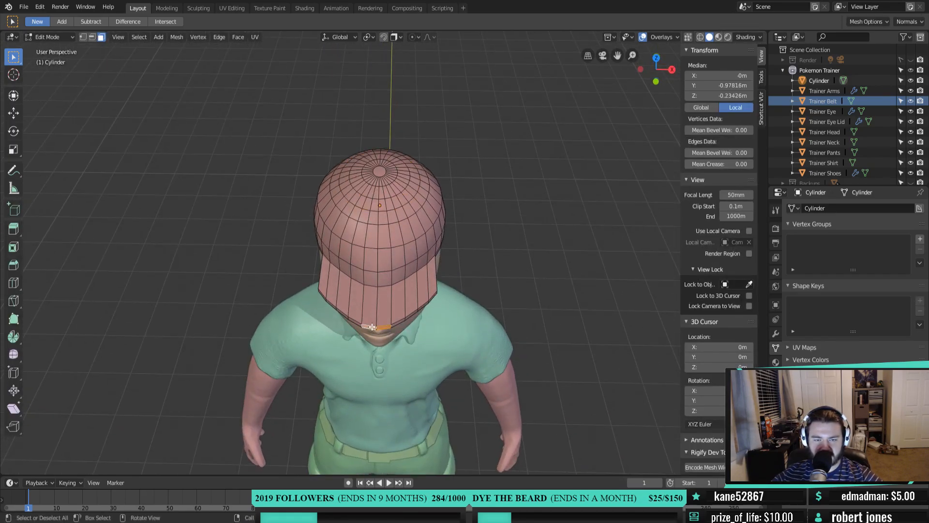
{"action": "key", "text": "KP_7"}
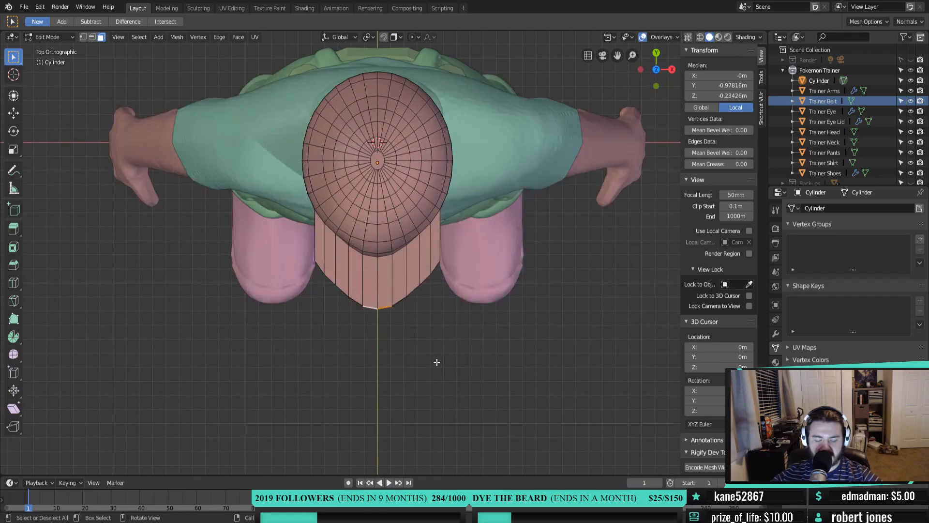
{"action": "key", "text": "g"}
{"action": "key", "text": "y"}
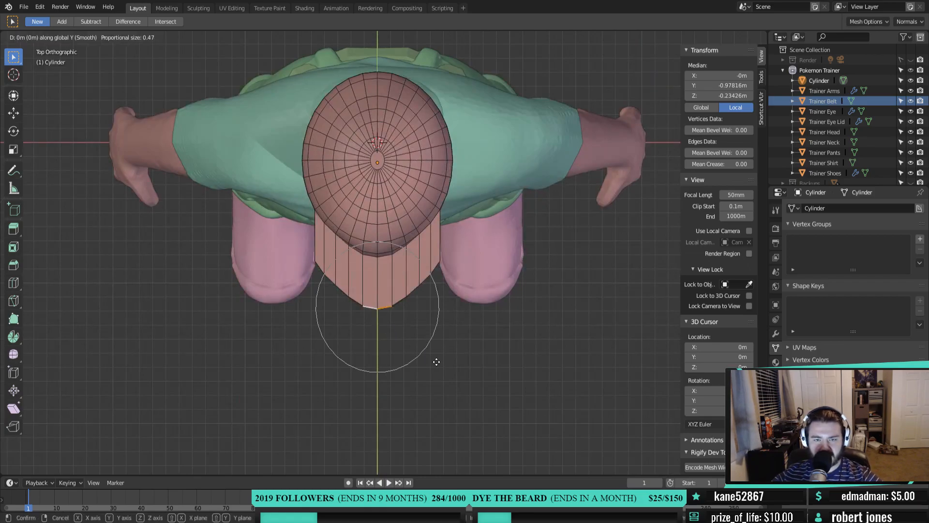
{"action": "scroll", "coordinate": [443, 352], "scroll_direction": "up", "scroll_amount": 2}
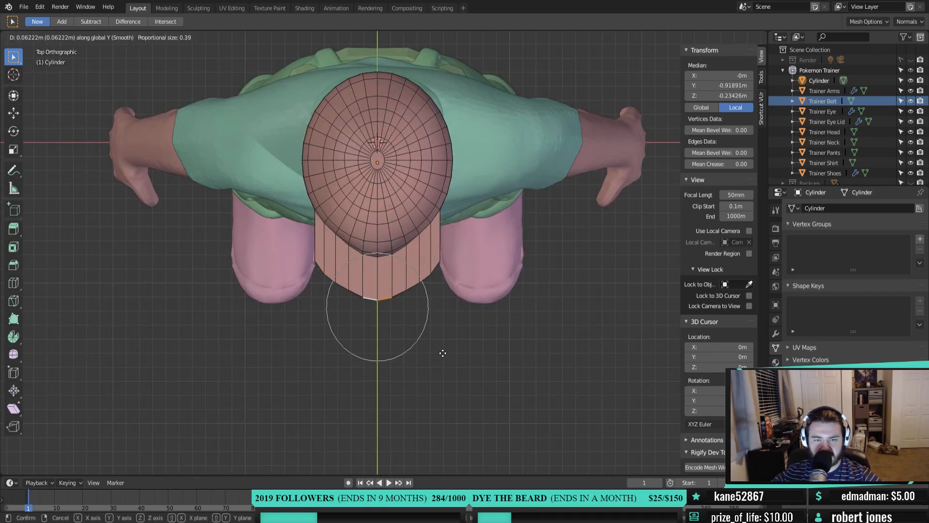
{"action": "scroll", "coordinate": [445, 348], "scroll_direction": "up", "scroll_amount": 1}
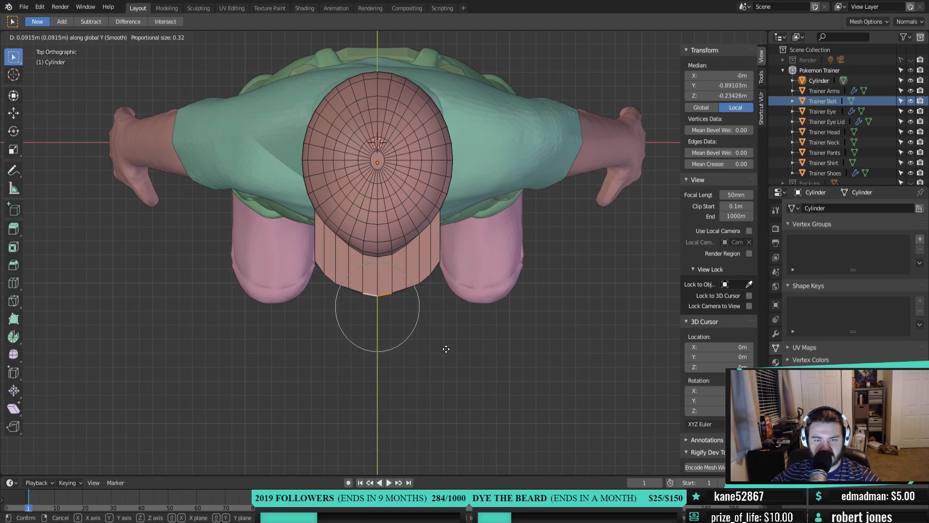
{"action": "scroll", "coordinate": [448, 345], "scroll_direction": "up", "scroll_amount": 1}
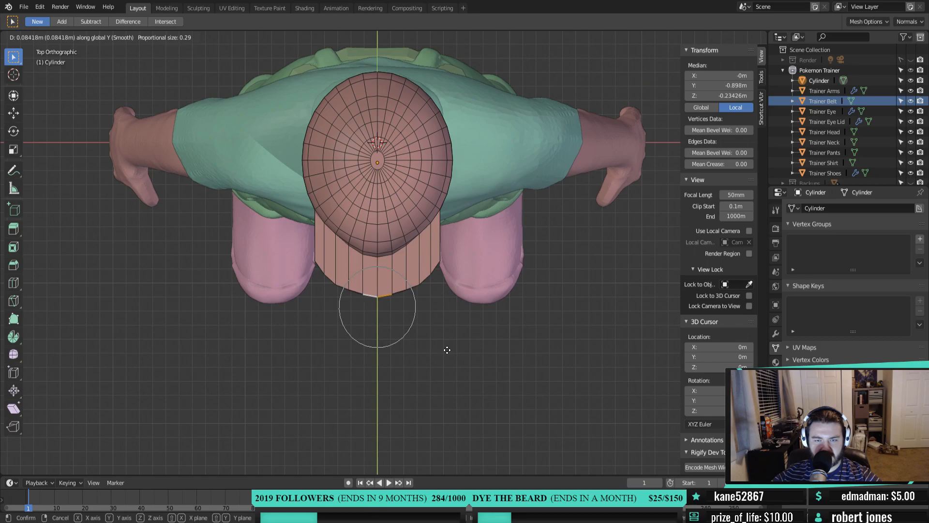
{"action": "left_click", "coordinate": [447, 349]}
{"action": "middle_click_drag", "start_coordinate": [462, 357], "coordinate": [450, 380]}
{"action": "key", "text": "Tab"}
{"action": "key", "text": "Tab"}
Move the matching pair of front faces near the brim's outer corners along Y with proportional editing to refine its curve
{"action": "scroll", "coordinate": [431, 356], "scroll_direction": "up", "scroll_amount": 3}
{"action": "middle_click_drag", "start_coordinate": [422, 348], "coordinate": [427, 385]}
{"action": "middle_click_drag", "start_coordinate": [465, 391], "coordinate": [437, 355]}
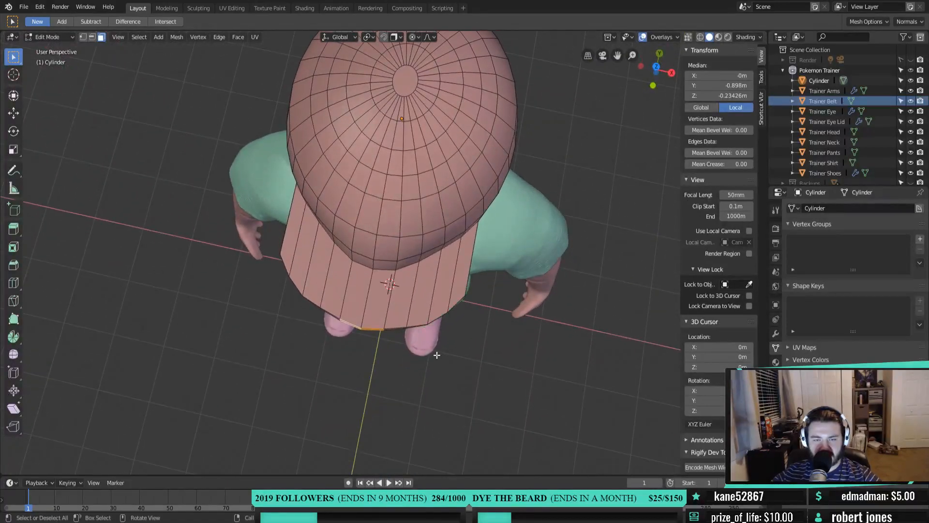
{"action": "middle_click_drag", "start_coordinate": [298, 307], "coordinate": [314, 257]}
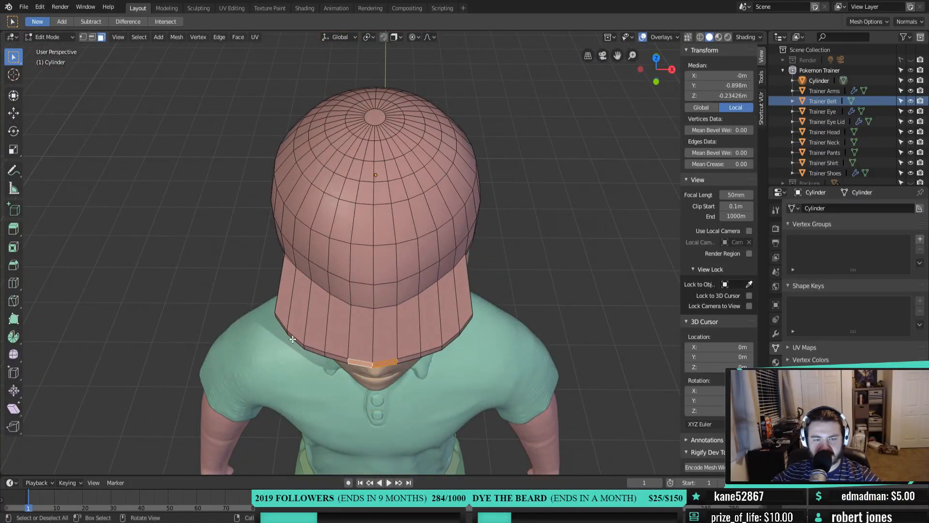
{"action": "left_click", "coordinate": [293, 339]}
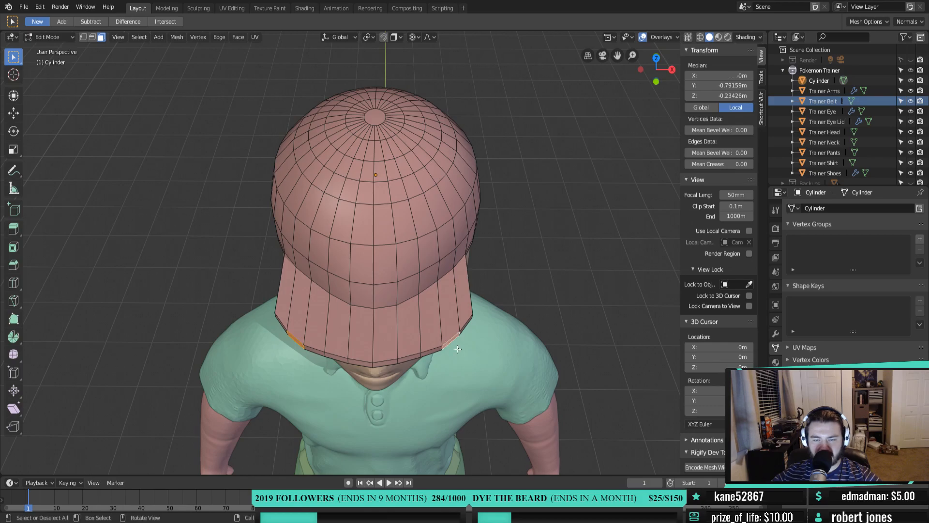
{"action": "key", "text": "KP_7"}
{"action": "key", "text": "g"}
{"action": "key", "text": "y"}
{"action": "left_click", "coordinate": [446, 362]}
{"action": "middle_click_drag", "start_coordinate": [445, 363], "coordinate": [377, 353]}
{"action": "key", "text": "Tab"}
{"action": "key", "text": "Tab"}
Align the upright edges at the middle of the brim's front by scaling them to 0 along Y
{"action": "key", "text": "2"}
{"action": "left_click", "coordinate": [375, 331]}
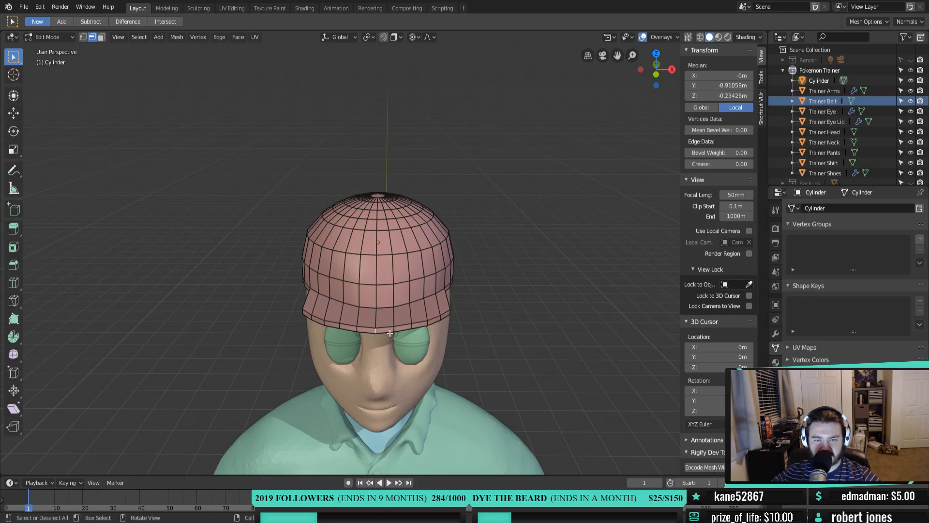
{"action": "left_click", "coordinate": [360, 328], "text": "shift"}
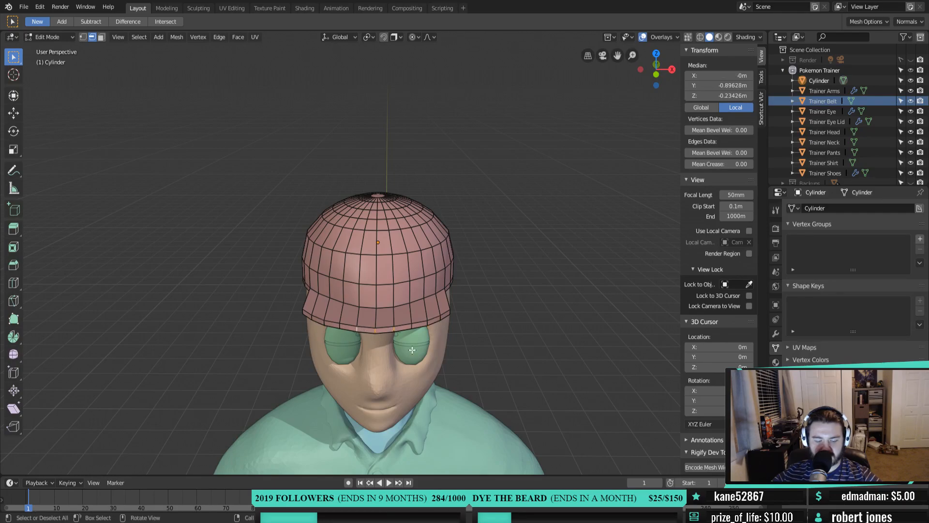
{"action": "key", "text": "s"}
{"action": "key", "text": "y"}
{"action": "key", "text": "0"}
{"action": "key", "text": "Return"}
{"action": "middle_click_drag", "start_coordinate": [412, 349], "coordinate": [384, 257]}
{"action": "key", "text": "Tab"}
{"action": "key", "text": "Tab"}
Bevel the upright edges at the brim's two outer corners with 3 segments and a width of about 0.081 m
{"action": "scroll", "coordinate": [377, 365], "scroll_direction": "up", "scroll_amount": 1}
{"action": "scroll", "coordinate": [375, 285], "scroll_direction": "up", "scroll_amount": 2}
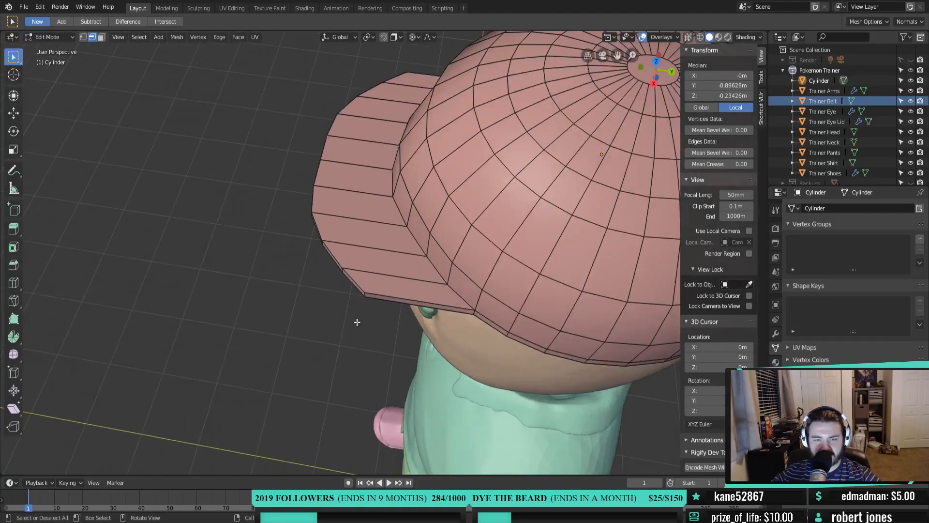
{"action": "scroll", "coordinate": [333, 325], "scroll_direction": "down", "scroll_amount": 3}
{"action": "middle_click_drag", "start_coordinate": [333, 325], "coordinate": [392, 408]}
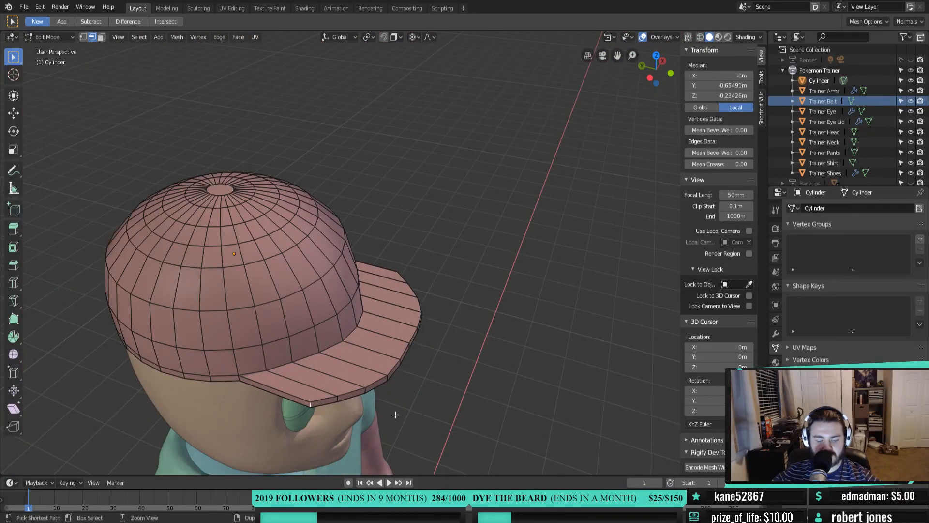
{"action": "key", "text": "ctrl+b"}
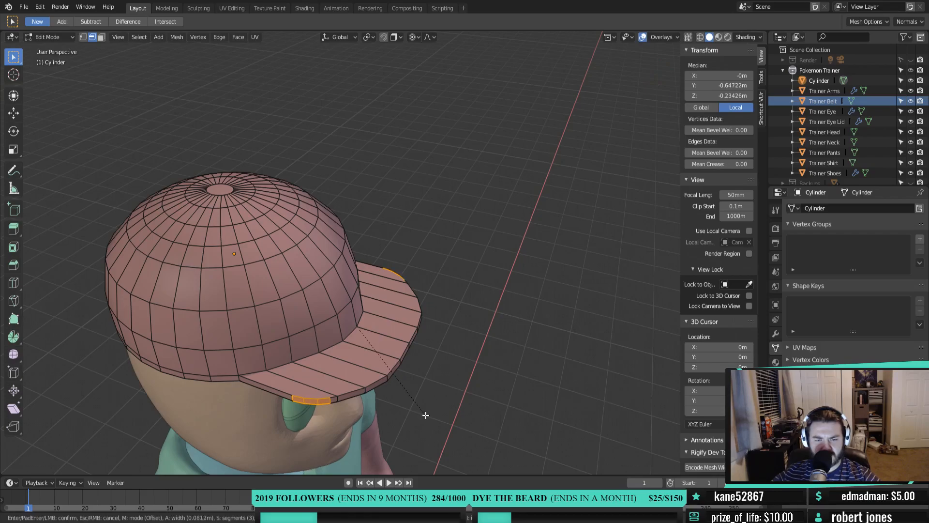
{"action": "left_click", "coordinate": [425, 414]}
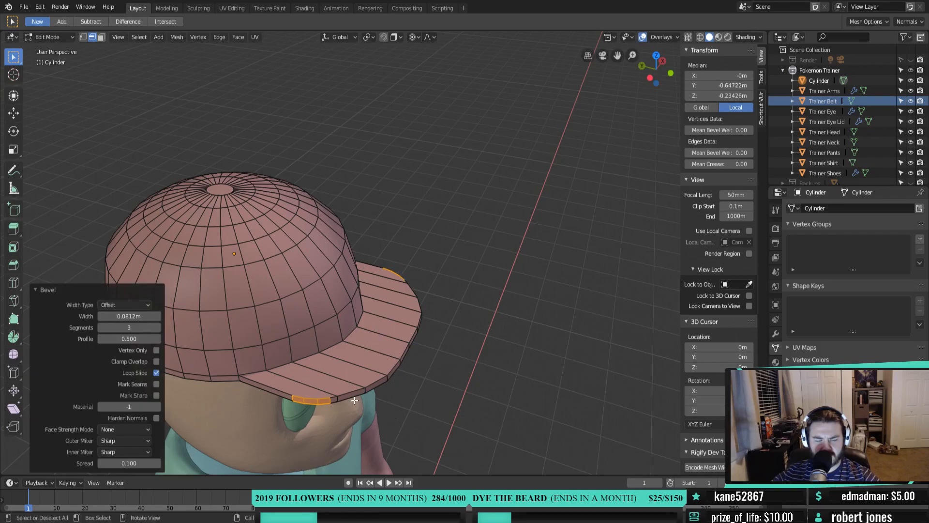
Triangulate the long underside faces at both outer corners of the brim
{"action": "key", "text": "3"}
{"action": "left_click", "coordinate": [310, 394]}
{"action": "mouse_move", "coordinate": [390, 270]}
{"action": "middle_mouse_down"}
{"action": "mouse_move", "coordinate": [459, 224]}
{"action": "mouse_move", "coordinate": [387, 274]}
{"action": "middle_mouse_up"}
{"action": "left_click", "coordinate": [399, 279], "text": "shift"}
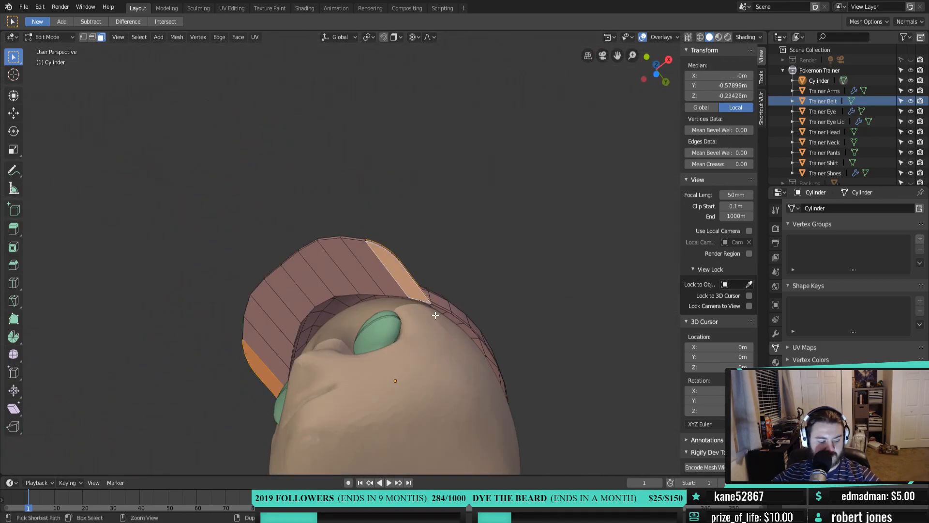
{"action": "key", "text": "ctrl+t"}
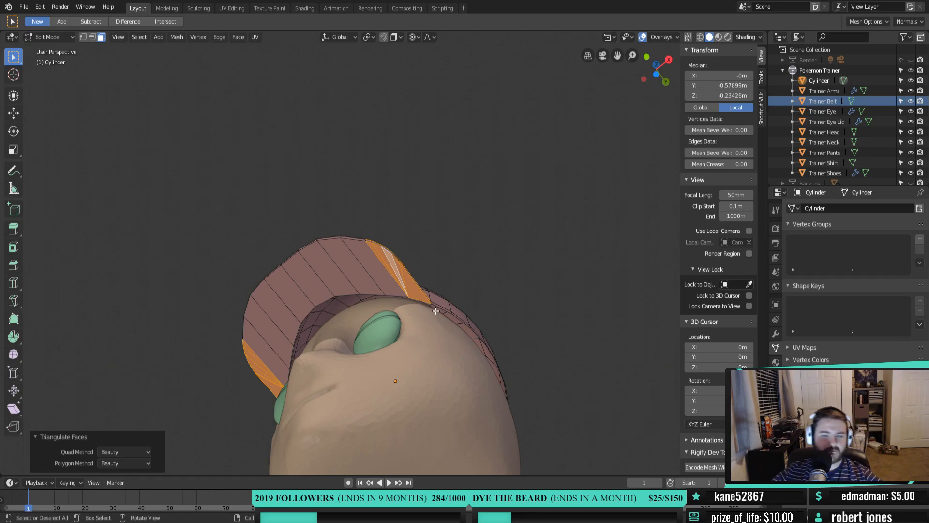
{"action": "middle_click_drag", "start_coordinate": [414, 191], "coordinate": [331, 254]}
{"action": "key", "text": "Tab"}
{"action": "key", "text": "Tab"}
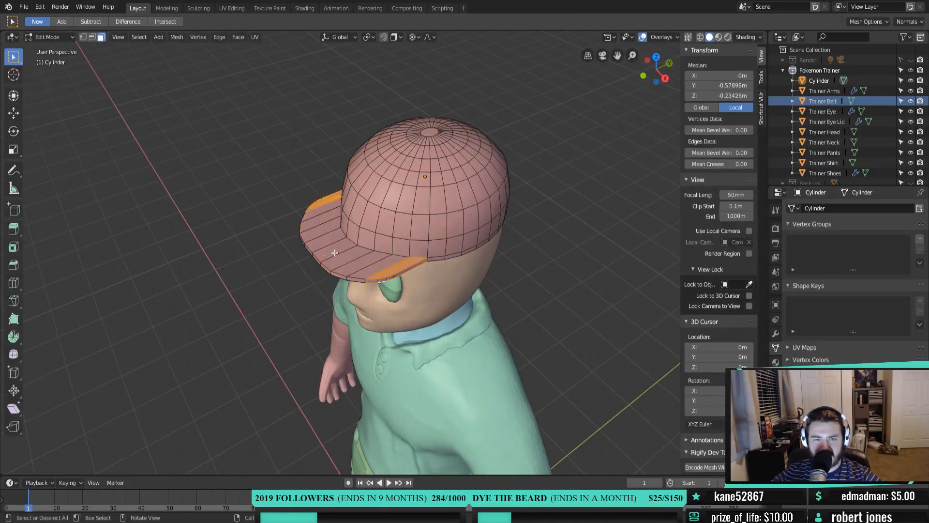
Move the two middle edges where the brim's top meets the crown slightly back along Y with smooth proportional editing
{"action": "left_click", "coordinate": [348, 240]}
{"action": "key", "text": "2"}
{"action": "left_click", "coordinate": [349, 239]}
{"action": "left_click", "coordinate": [341, 230], "text": "shift"}
{"action": "middle_click_drag", "start_coordinate": [341, 230], "coordinate": [418, 308]}
{"action": "key", "text": "g"}
{"action": "key", "text": "y"}
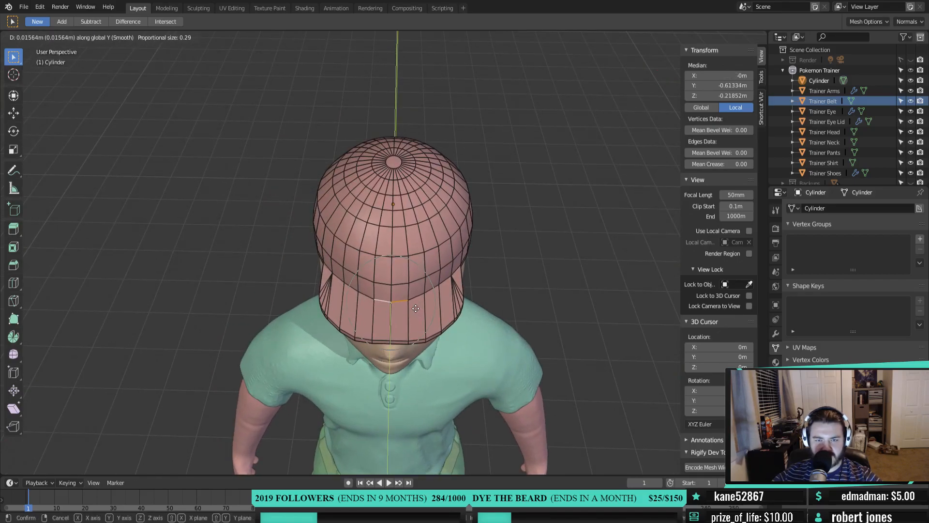
{"action": "left_click", "coordinate": [416, 308]}
Move the two middle inner edges on the brim's underside slightly back along Y with proportional editing
{"action": "middle_click_drag", "start_coordinate": [416, 307], "coordinate": [403, 266]}
{"action": "left_click", "coordinate": [403, 278]}
{"action": "left_click", "coordinate": [388, 279], "text": "shift"}
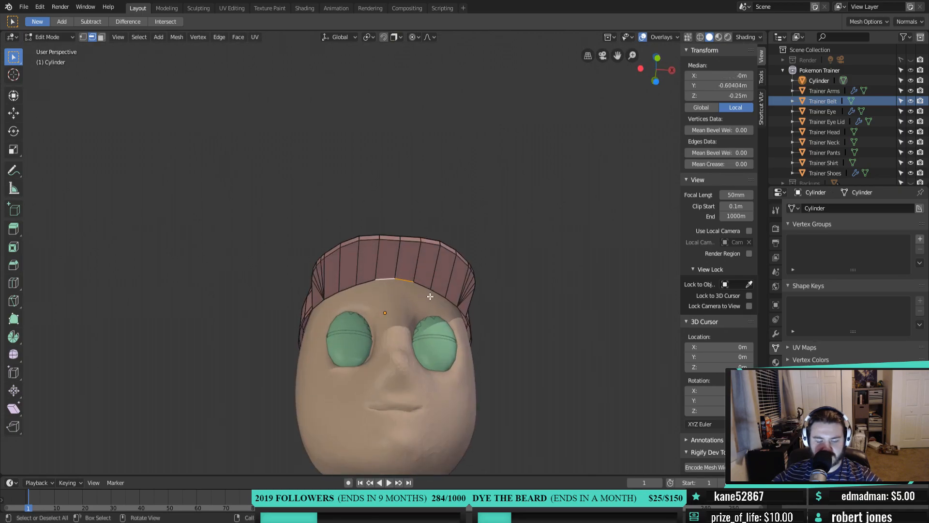
{"action": "key", "text": "g"}
{"action": "key", "text": "y"}
{"action": "left_click", "coordinate": [429, 298]}
{"action": "middle_click_drag", "start_coordinate": [429, 298], "coordinate": [398, 260]}
{"action": "key", "text": "Tab"}
{"action": "key", "text": "Tab"}
{"action": "scroll", "coordinate": [364, 199], "scroll_direction": "up", "scroll_amount": 6}
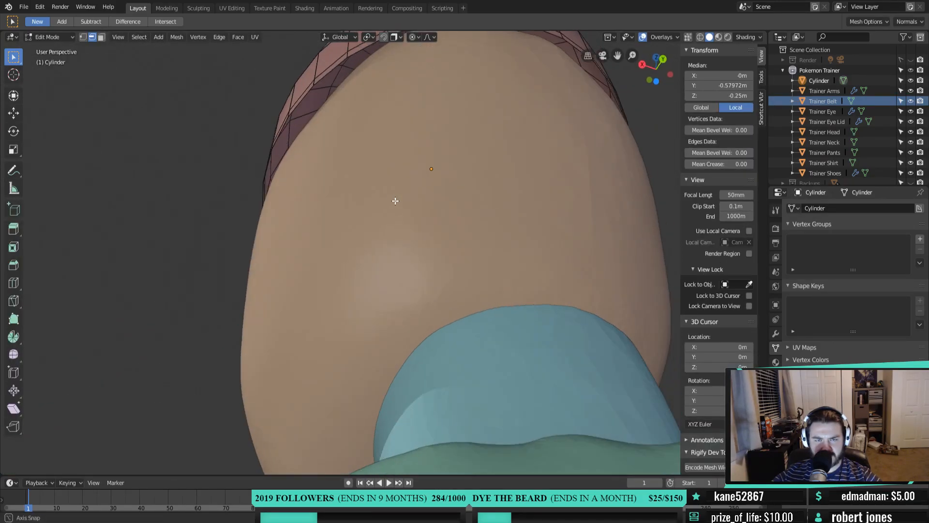
{"action": "left_click", "coordinate": [297, 160], "text": "alt"}
{"action": "middle_click_drag", "start_coordinate": [297, 159], "coordinate": [527, 237]}
{"action": "key", "text": "3"}
{"action": "right_click", "coordinate": [595, 304]}
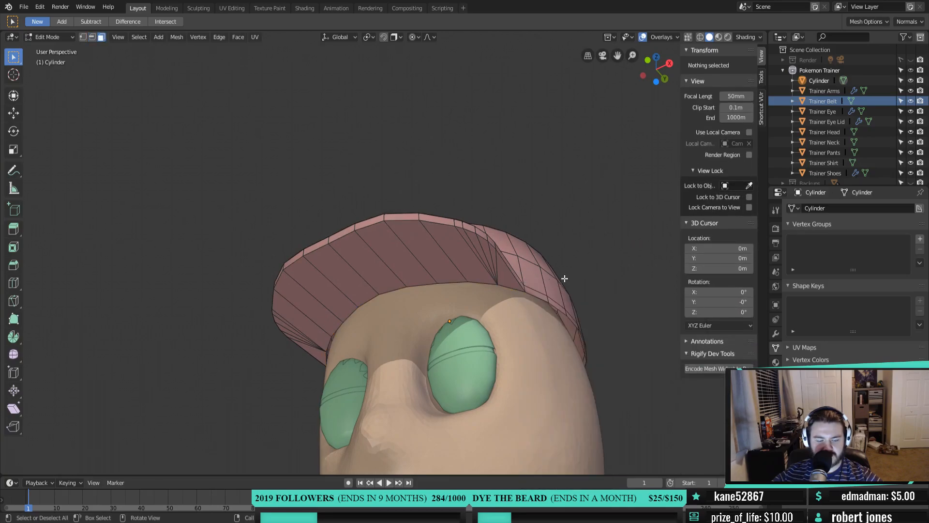
{"action": "key", "text": "2"}
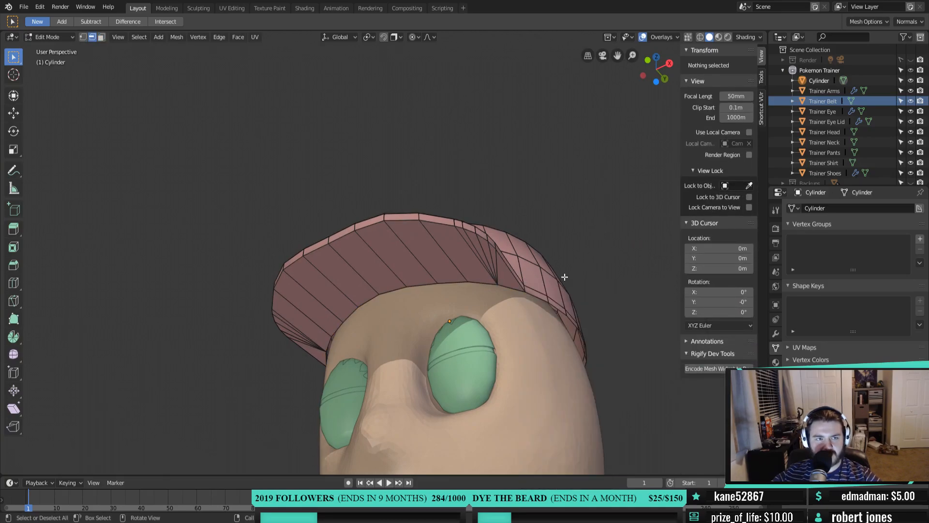
{"action": "left_click", "coordinate": [534, 294], "text": "alt"}
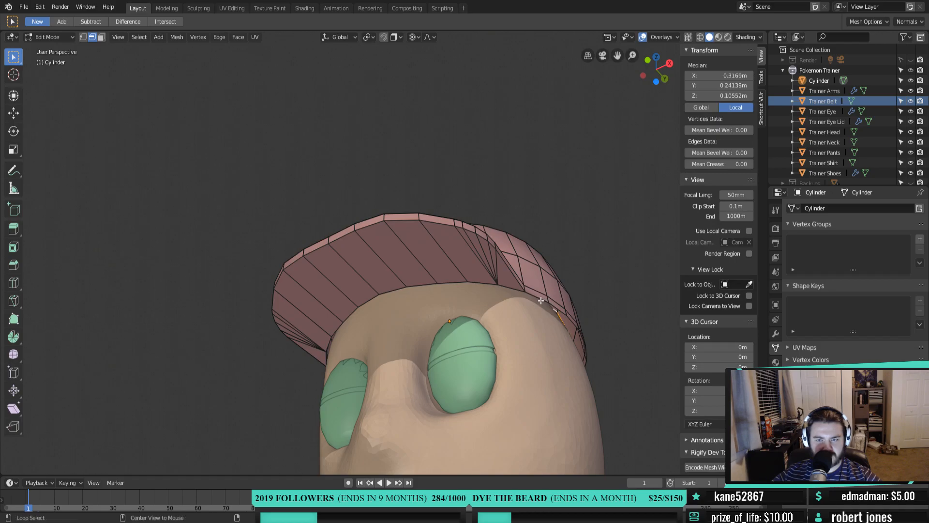
{"action": "left_click", "coordinate": [552, 305], "text": "alt"}
{"action": "middle_click_drag", "start_coordinate": [552, 305], "coordinate": [585, 353]}
{"action": "key", "text": "3"}
{"action": "key", "text": "2"}
Extrude the edge loop around the cap's lower opening in place and scale it inward
{"action": "left_click", "coordinate": [478, 255], "text": "alt"}
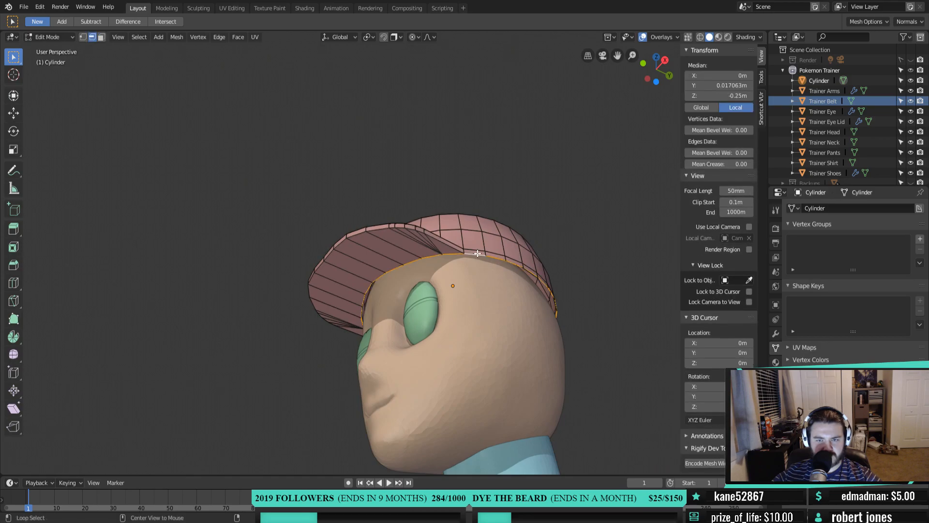
{"action": "key", "text": "e"}
{"action": "right_click", "coordinate": [594, 368]}
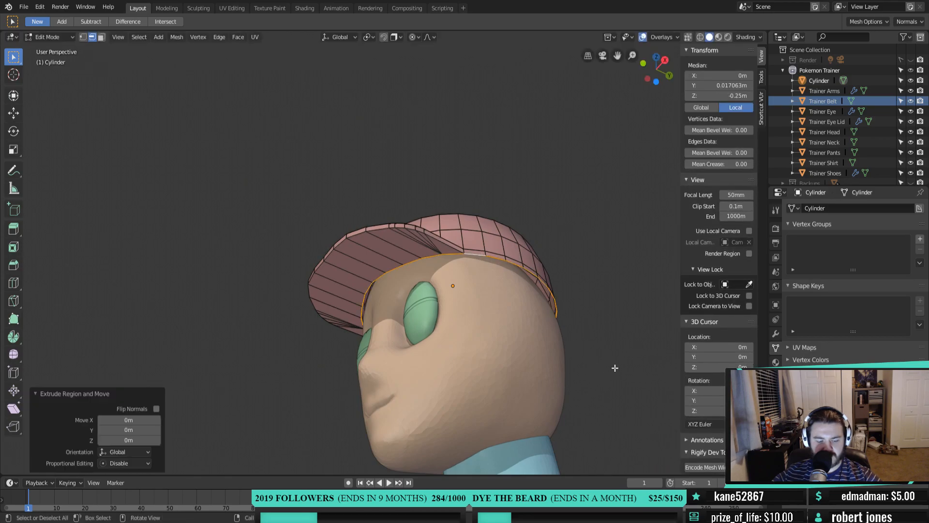
{"action": "key", "text": "s"}
{"action": "right_click", "coordinate": [606, 367]}
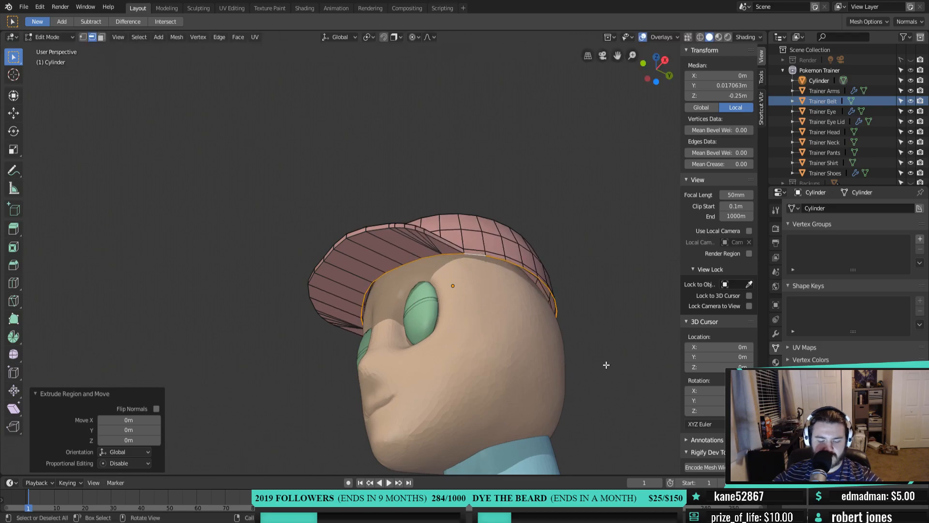
{"action": "key", "text": "s"}
{"action": "left_click", "coordinate": [590, 363]}
{"action": "middle_click_drag", "start_coordinate": [590, 363], "coordinate": [453, 367]}
{"action": "middle_click_drag", "start_coordinate": [473, 308], "coordinate": [430, 283]}
{"action": "key", "text": "Tab"}
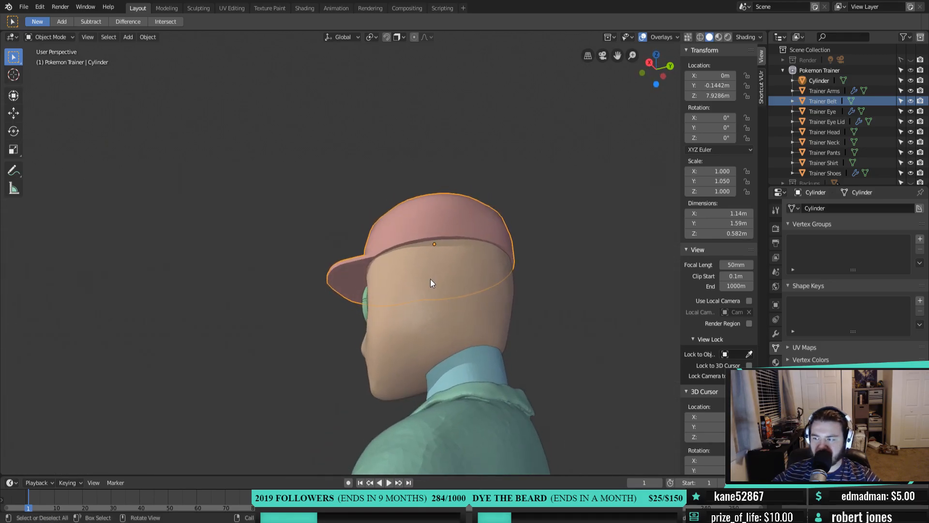
Rotate the whole cap 180° about the Z axis
{"action": "middle_click_drag", "start_coordinate": [430, 279], "coordinate": [556, 327]}
{"action": "scroll", "coordinate": [542, 315], "scroll_direction": "down", "scroll_amount": 4}
{"action": "middle_click_drag", "start_coordinate": [457, 247], "coordinate": [527, 315]}
{"action": "scroll", "coordinate": [274, 269], "scroll_direction": "down", "scroll_amount": 2}
{"action": "type", "text": "r"}
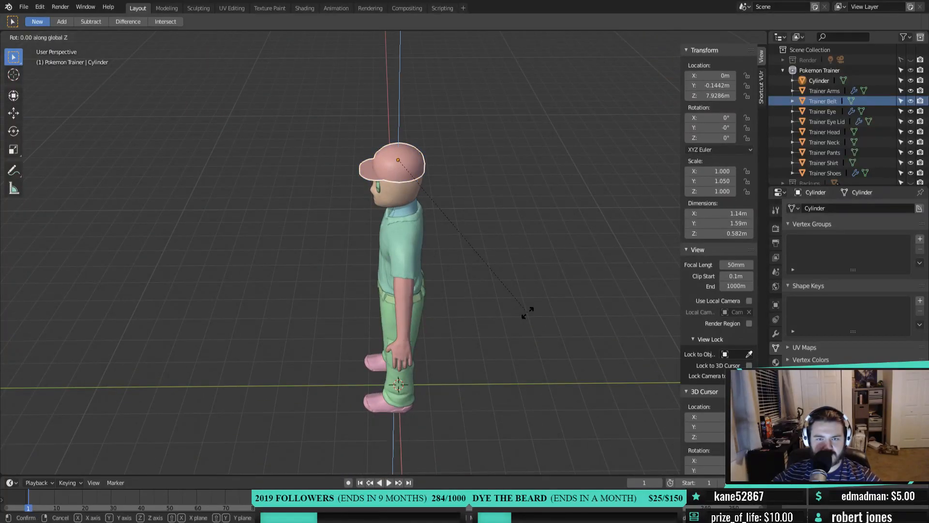
{"action": "type", "text": "180"}
{"action": "key", "text": "Return"}
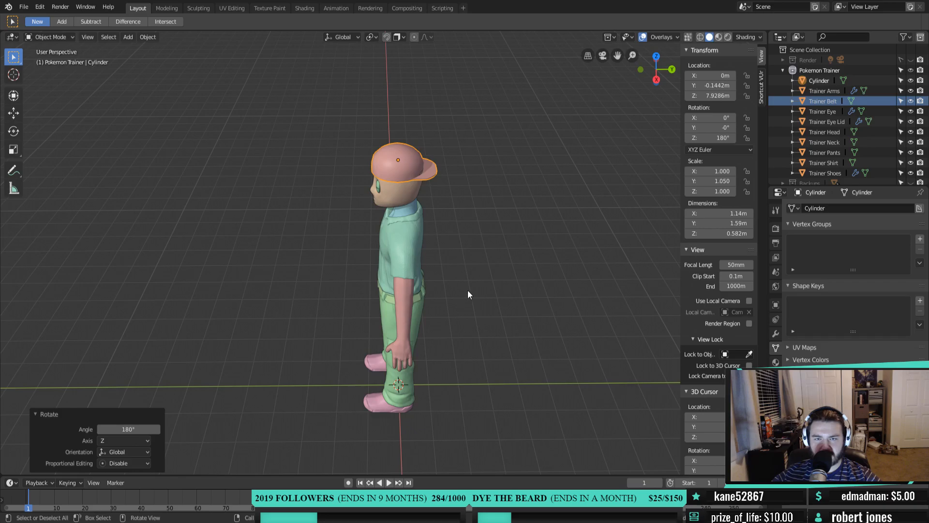
Move the cap 0.0455 m back along Y in side view and set its Y scale to 1
{"action": "middle_click_drag", "start_coordinate": [464, 292], "coordinate": [570, 248]}
{"action": "scroll", "coordinate": [484, 282], "scroll_direction": "up", "scroll_amount": 5}
{"action": "middle_click_drag", "start_coordinate": [502, 288], "coordinate": [395, 284]}
{"action": "key", "text": "KP_3"}
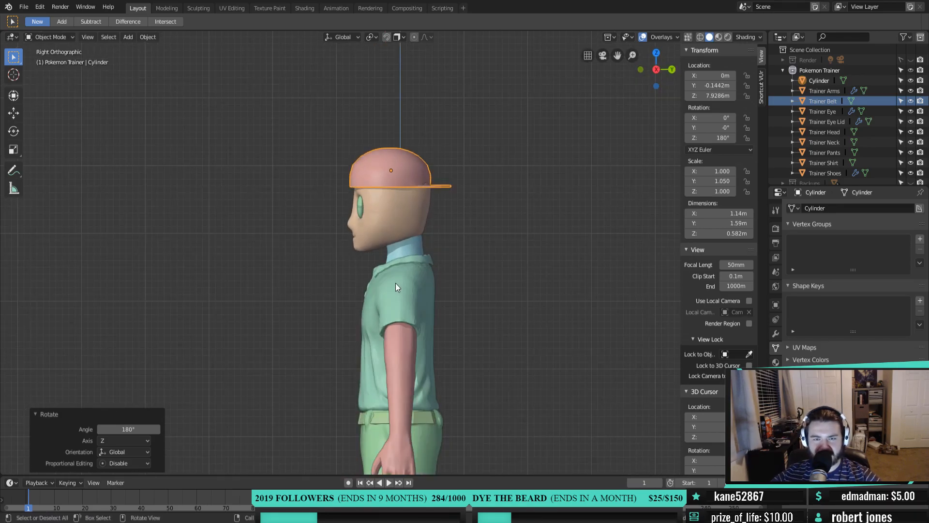
{"action": "key", "text": "g"}
{"action": "key", "text": "y"}
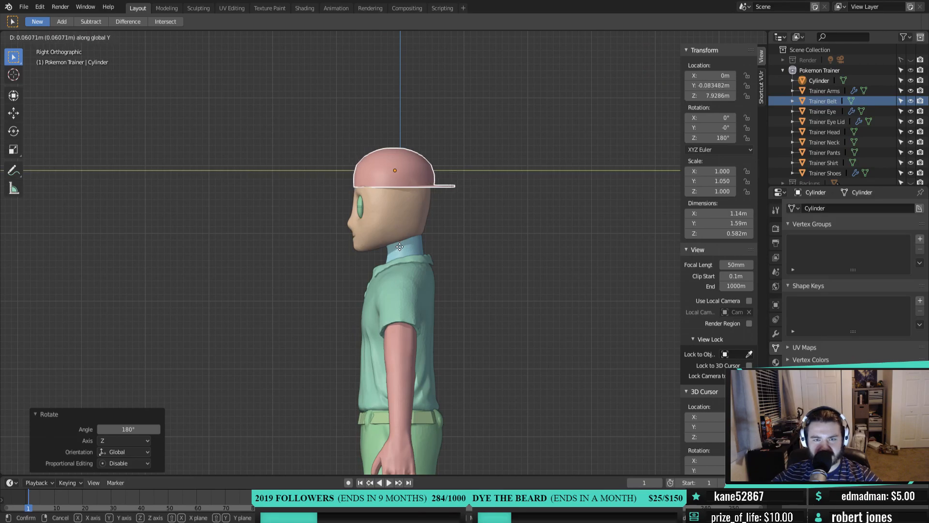
{"action": "left_click", "coordinate": [398, 244]}
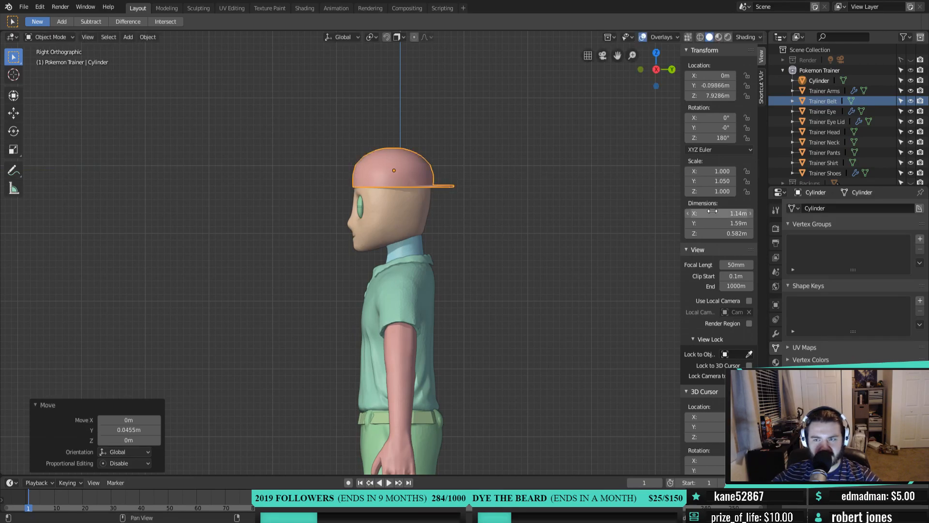
{"action": "key", "text": "Return"}
Scale the cap uniformly by 1.046
{"action": "middle_click_drag", "start_coordinate": [495, 193], "coordinate": [477, 232]}
{"action": "key", "text": "s"}
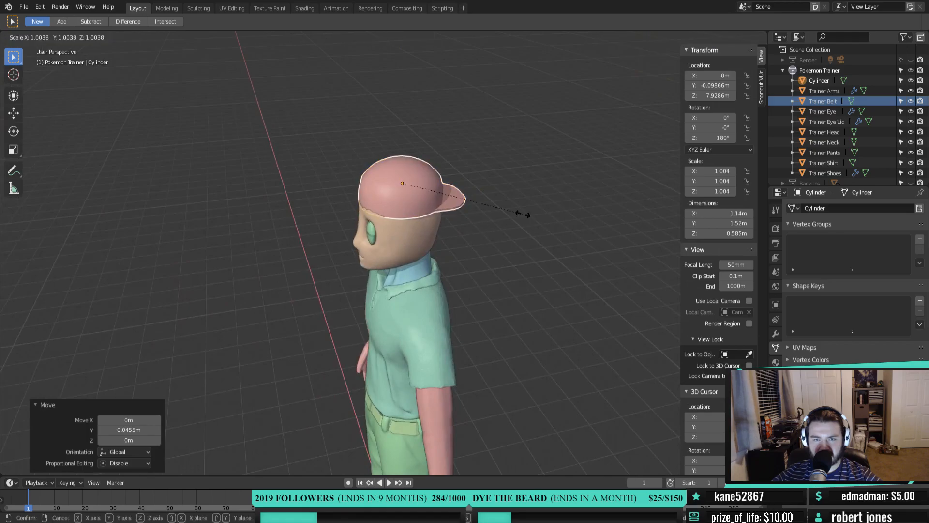
{"action": "left_click", "coordinate": [527, 216]}
{"action": "middle_click_drag", "start_coordinate": [527, 216], "coordinate": [512, 178]}
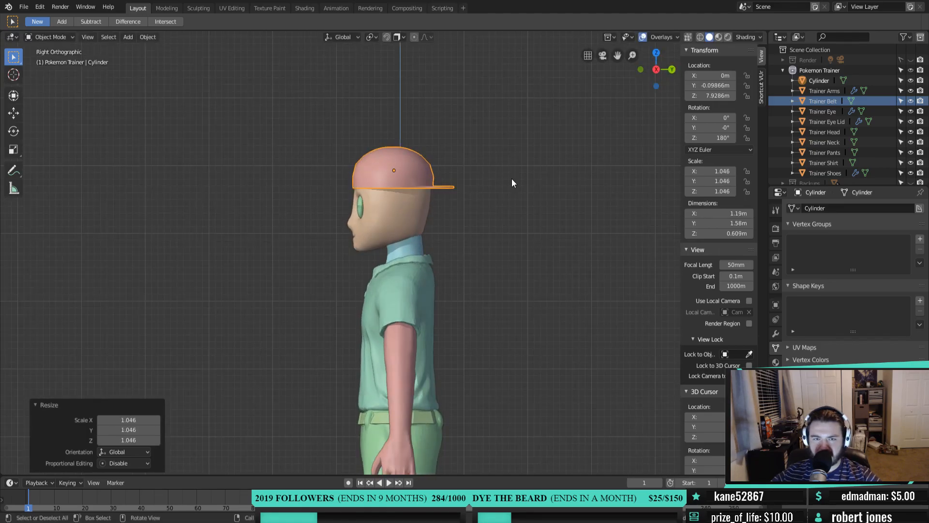
Rotate the cap 90° about the Z axis
{"action": "key", "text": "KP_1"}
{"action": "type", "text": "rz90"}
{"action": "key", "text": "Return"}
Scale the cap by 1.138 along the global Y axis
{"action": "middle_click_drag", "start_coordinate": [512, 178], "coordinate": [524, 216]}
{"action": "key", "text": "s"}
{"action": "key", "text": "x"}
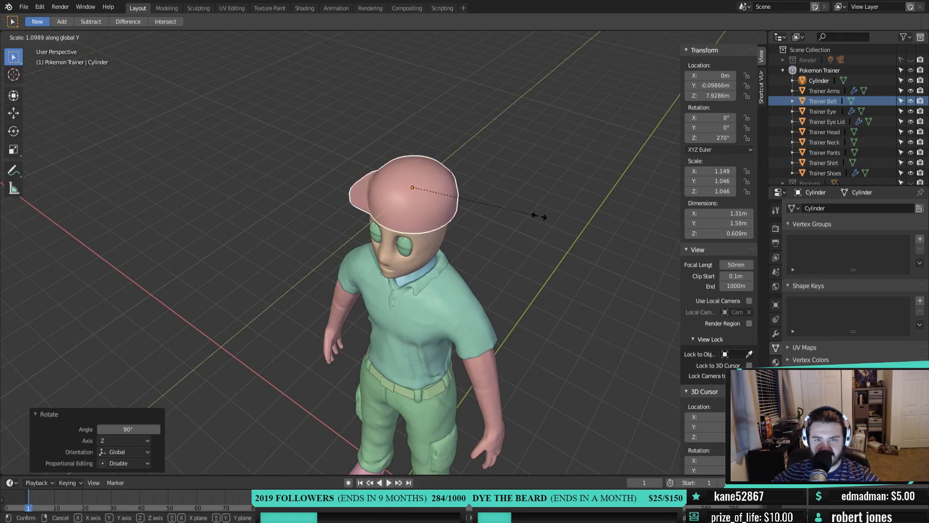
{"action": "left_click", "coordinate": [543, 214]}
{"action": "mouse_move", "coordinate": [543, 215]}
{"action": "middle_mouse_down"}
{"action": "mouse_move", "coordinate": [477, 242]}
{"action": "mouse_move", "coordinate": [570, 221]}
{"action": "mouse_move", "coordinate": [613, 199]}
{"action": "mouse_move", "coordinate": [533, 209]}
{"action": "middle_mouse_up"}
{"action": "key", "text": "KP_1"}
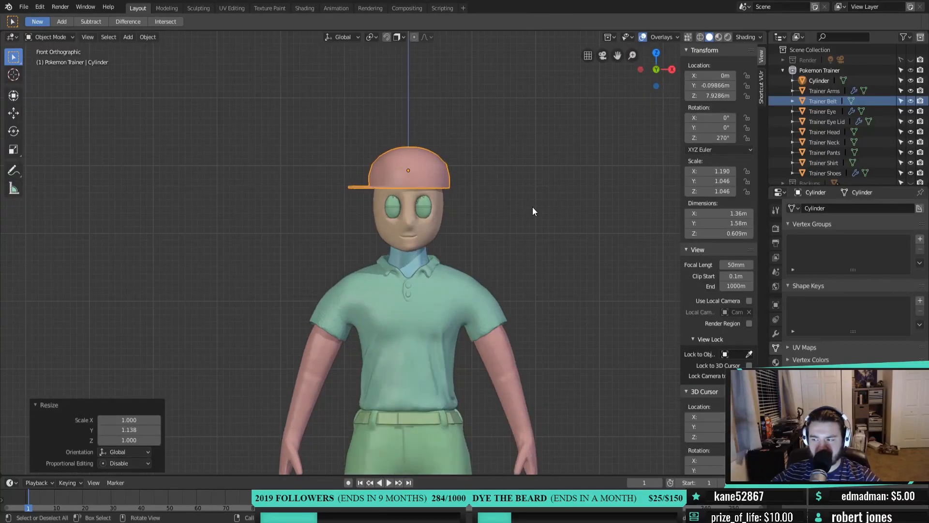
Tilt the cap freely on the head and rotate it 51.8° about its local Z axis
{"action": "middle_click_drag", "start_coordinate": [528, 211], "coordinate": [487, 266]}
{"action": "key", "text": "r"}
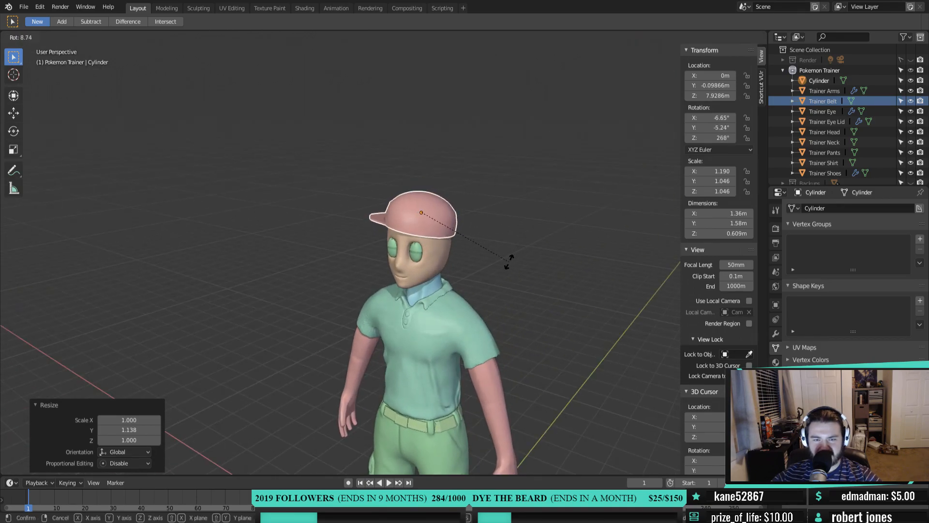
{"action": "left_click", "coordinate": [505, 267]}
{"action": "key", "text": "r"}
{"action": "key", "text": "z"}
{"action": "key", "text": "z"}
{"action": "left_click", "coordinate": [579, 128]}
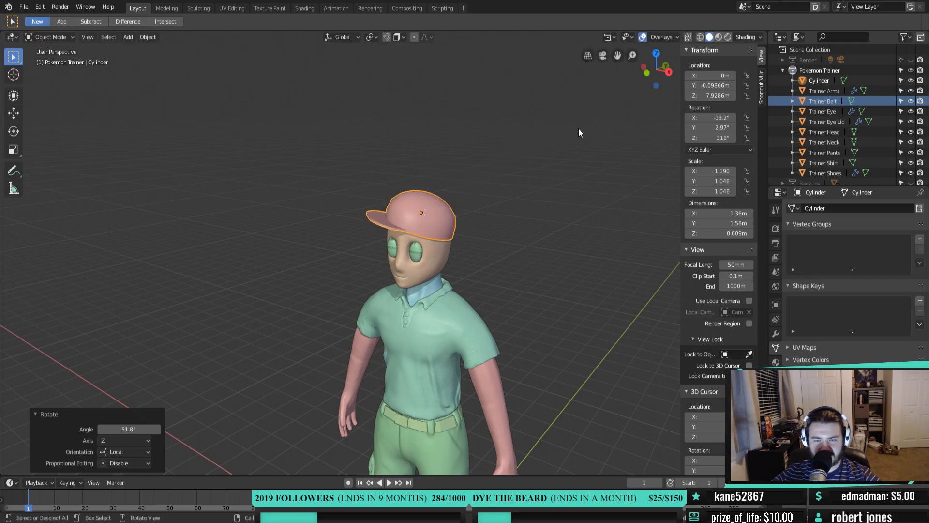
Move the cap 0.0364 m along X and -0.0182 m along Z in front view
{"action": "key", "text": "KP_1"}
{"action": "middle_click_drag", "start_coordinate": [512, 212], "coordinate": [680, 232], "text": "shift"}
{"action": "key", "text": "g"}
{"action": "left_click", "coordinate": [470, 207]}
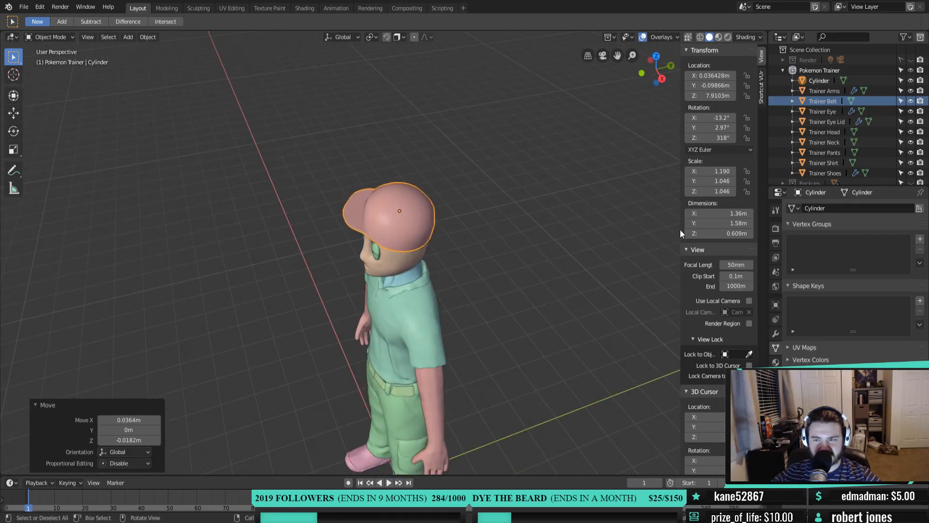
Set the cap's scale to 1 on all three axes
{"action": "left_click", "coordinate": [712, 171]}
{"action": "type", "text": "1"}
{"action": "key", "text": "Return"}
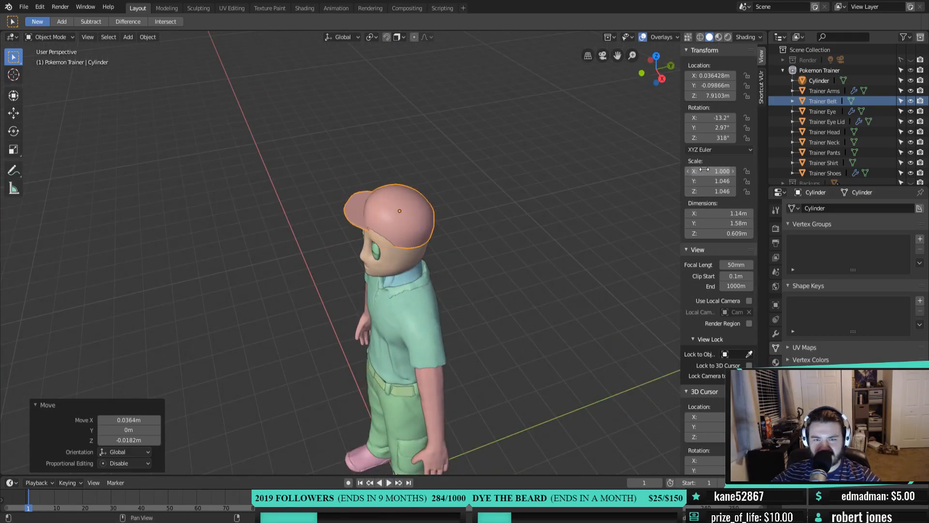
{"action": "type", "text": "1"}
{"action": "key", "text": "Return"}
{"action": "key", "text": "Return"}
Scale the cap uniformly to about 1.09 in front view
{"action": "middle_click_drag", "start_coordinate": [394, 301], "coordinate": [480, 264]}
{"action": "key", "text": "KP_1"}
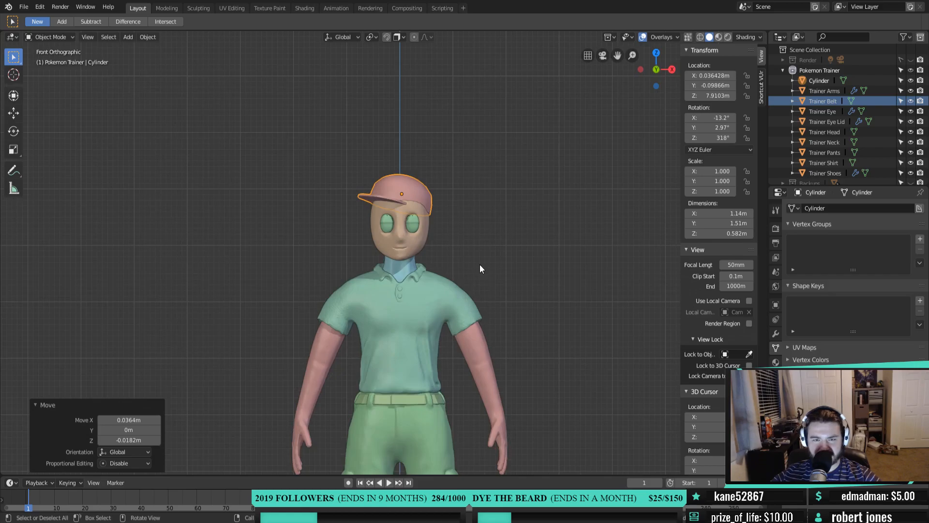
{"action": "scroll", "coordinate": [479, 264], "scroll_direction": "up", "scroll_amount": 1}
{"action": "middle_click_drag", "start_coordinate": [446, 226], "coordinate": [421, 264], "text": "shift"}
{"action": "key", "text": "s"}
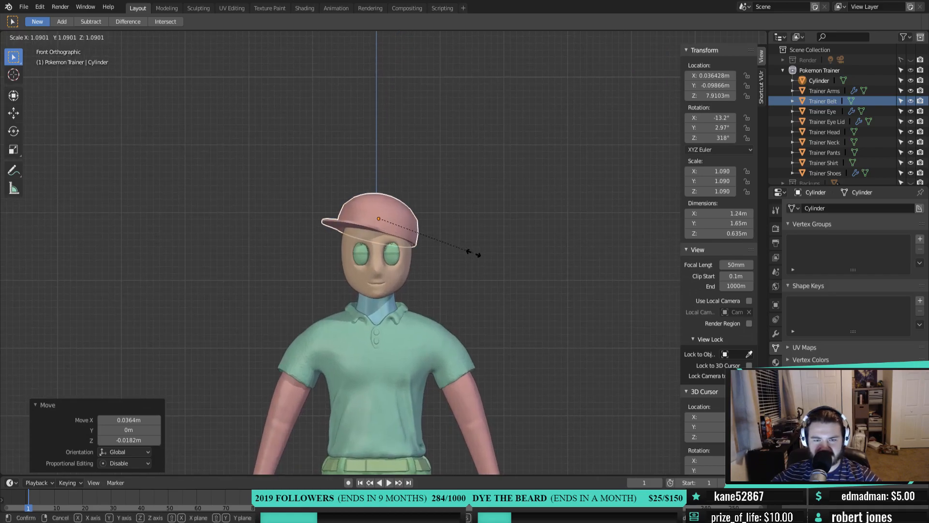
{"action": "left_click", "coordinate": [473, 253]}
Rotate the cap 3.43° in the front view plane and -15.2° about its local Z axis
{"action": "key", "text": "r"}
{"action": "left_click", "coordinate": [508, 272]}
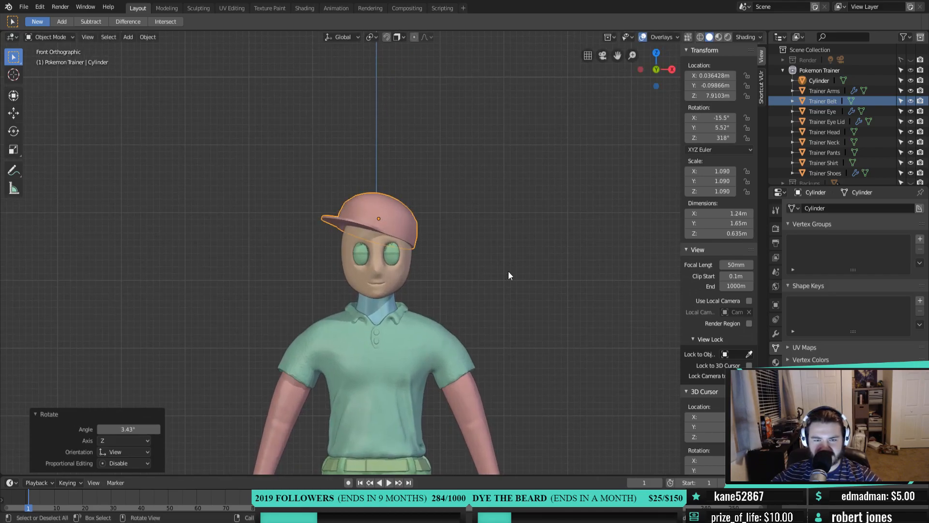
{"action": "key", "text": "r"}
{"action": "key", "text": "z"}
{"action": "key", "text": "z"}
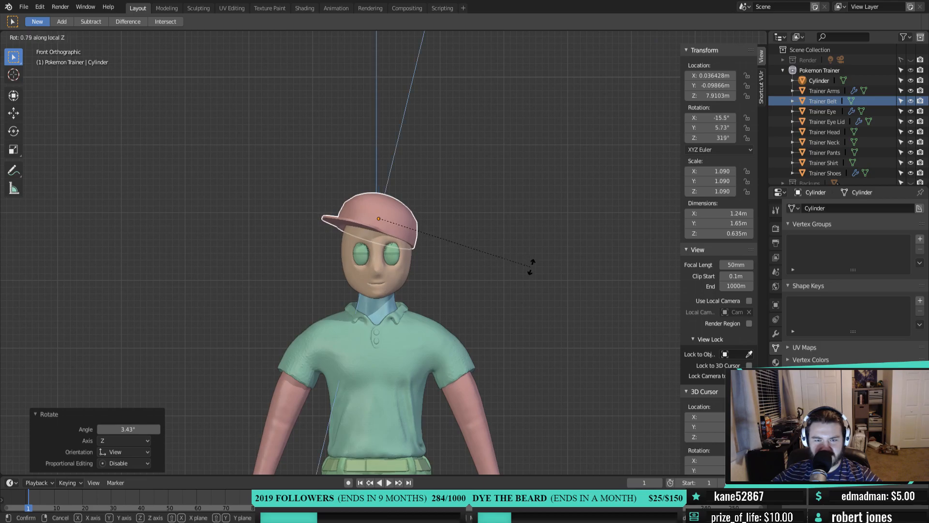
{"action": "left_click", "coordinate": [565, 245]}
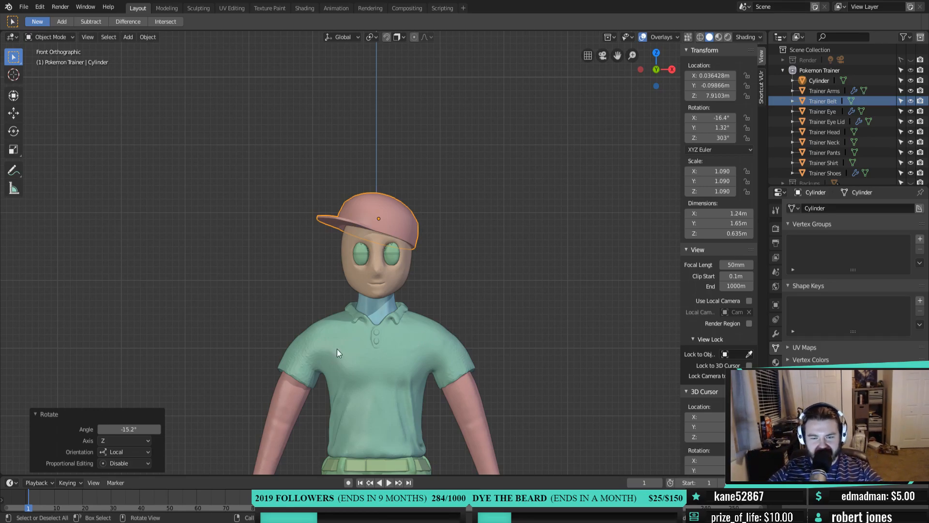
Examine the fit of the tilted cap and the whole outfit from the front and at an angle
{"action": "middle_click_drag", "start_coordinate": [376, 440], "coordinate": [391, 356]}
{"action": "scroll", "coordinate": [391, 356], "scroll_direction": "up", "scroll_amount": 2}
{"action": "scroll", "coordinate": [385, 358], "scroll_direction": "up", "scroll_amount": 3}
{"action": "middle_click_drag", "start_coordinate": [370, 327], "coordinate": [404, 260], "text": "shift"}
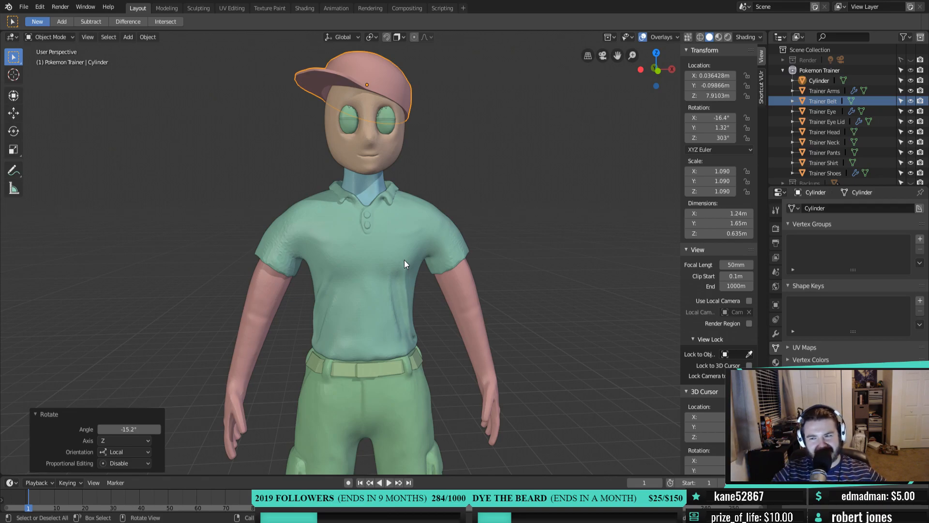
{"action": "mouse_move", "coordinate": [409, 243]}
{"action": "middle_mouse_down"}
{"action": "mouse_move", "coordinate": [365, 220]}
{"action": "mouse_move", "coordinate": [251, 243]}
{"action": "mouse_move", "coordinate": [415, 253]}
{"action": "middle_mouse_up"}
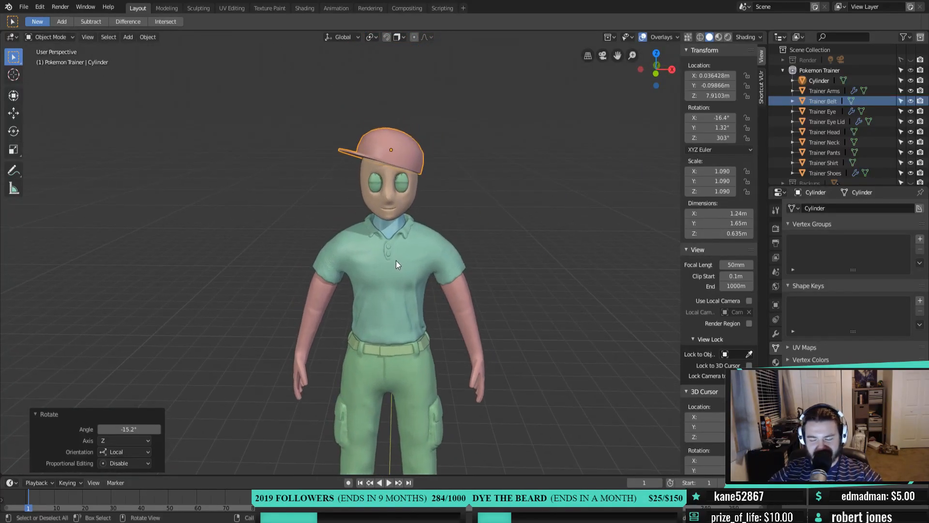
{"action": "key", "text": "KP_1"}
{"action": "scroll", "coordinate": [391, 263], "scroll_direction": "down", "scroll_amount": 1}
{"action": "middle_click_drag", "start_coordinate": [396, 272], "coordinate": [405, 227], "text": "shift"}
{"action": "scroll", "coordinate": [406, 232], "scroll_direction": "up", "scroll_amount": 2}
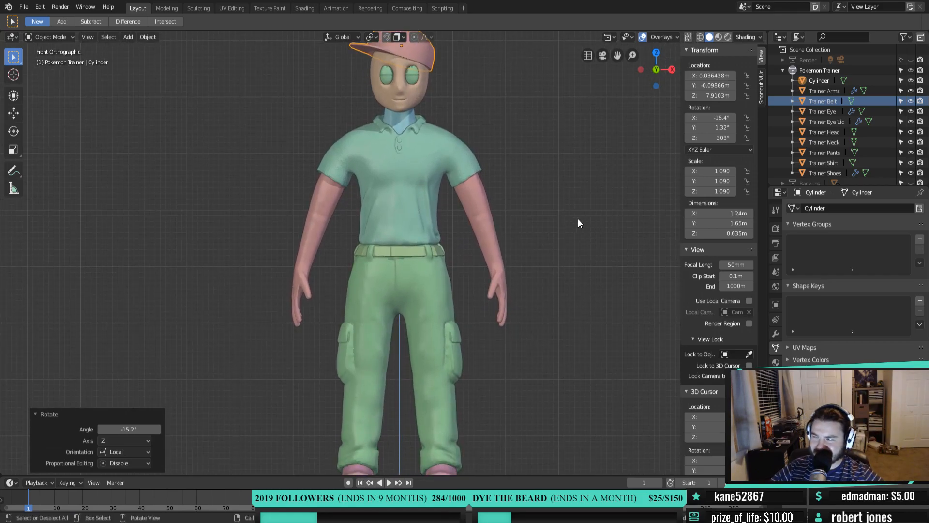
{"action": "middle_click_drag", "start_coordinate": [458, 155], "coordinate": [433, 142]}
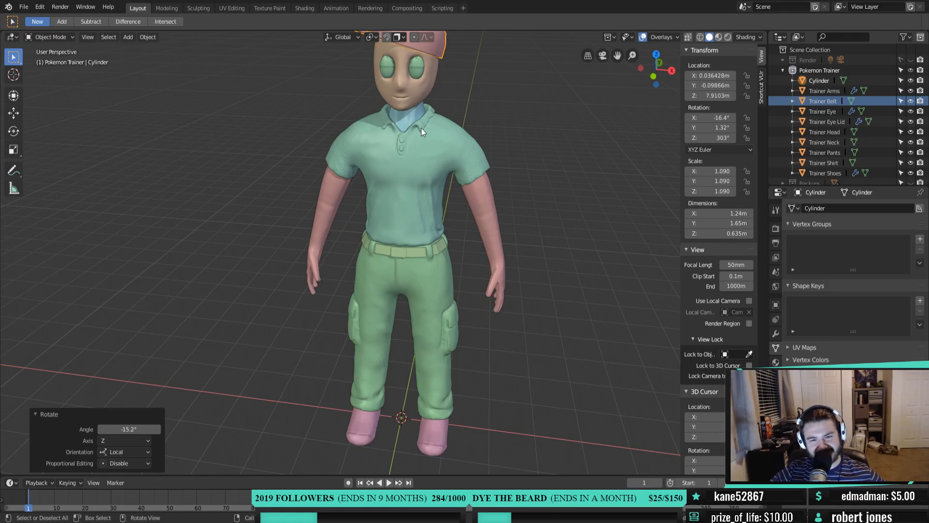
Check the character's overall look with the tilted cap from the front and from angled views
{"action": "key", "text": "KP_1"}
{"action": "scroll", "coordinate": [439, 103], "scroll_direction": "down", "scroll_amount": 3}
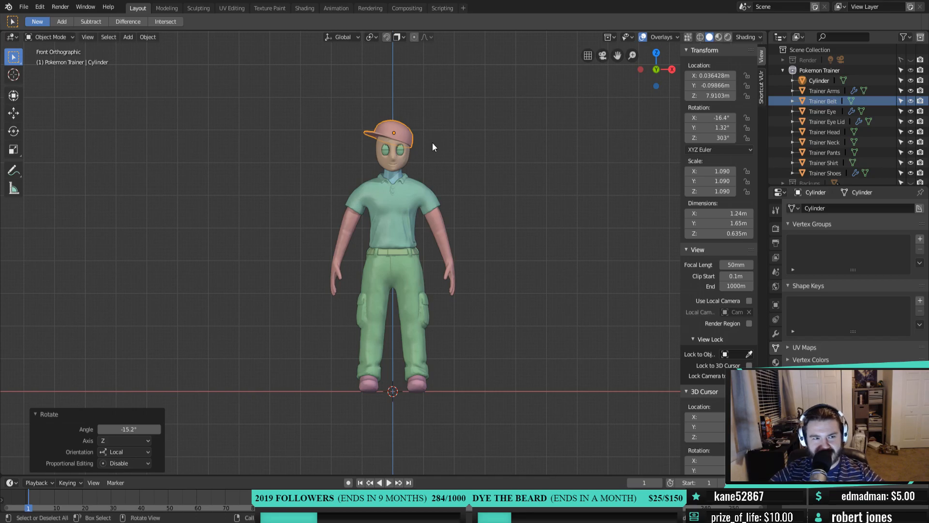
{"action": "middle_click_drag", "start_coordinate": [433, 149], "coordinate": [574, 184]}
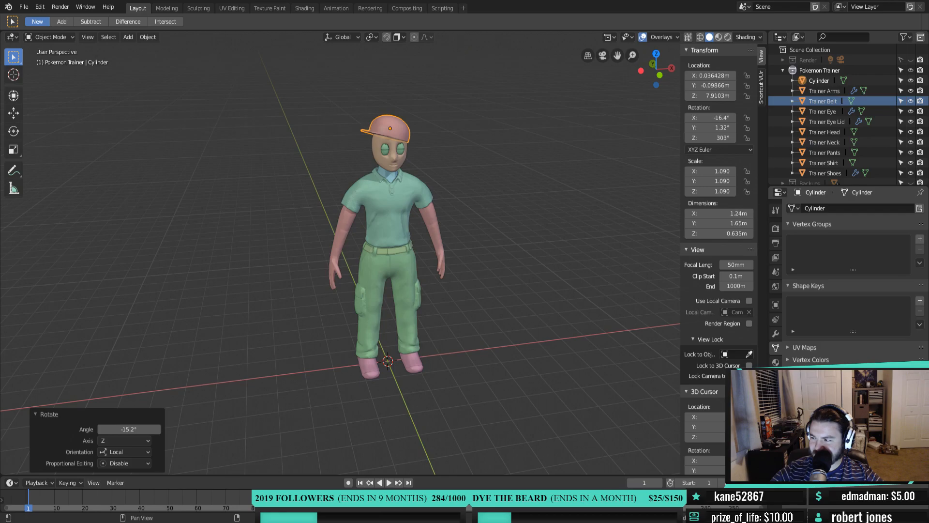
{"action": "middle_click_drag", "start_coordinate": [368, 121], "coordinate": [431, 129]}
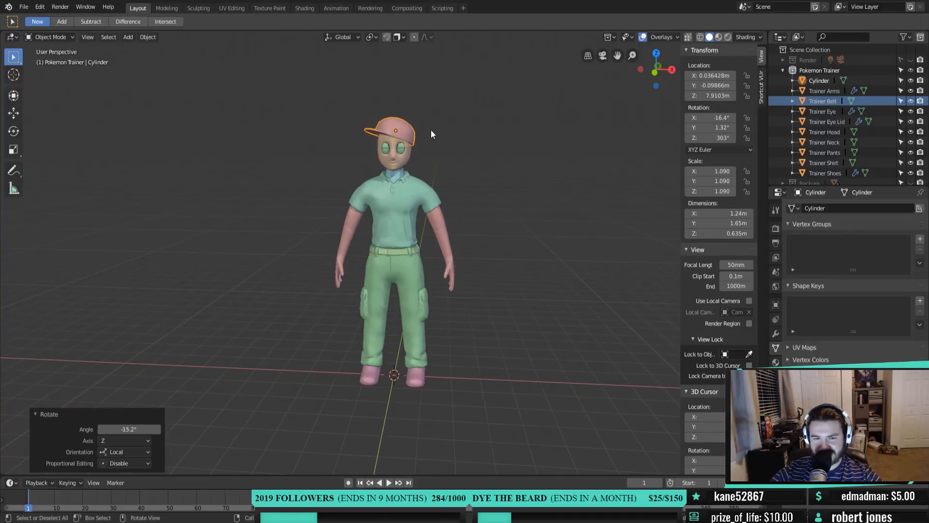
{"action": "key", "text": "KP_1"}
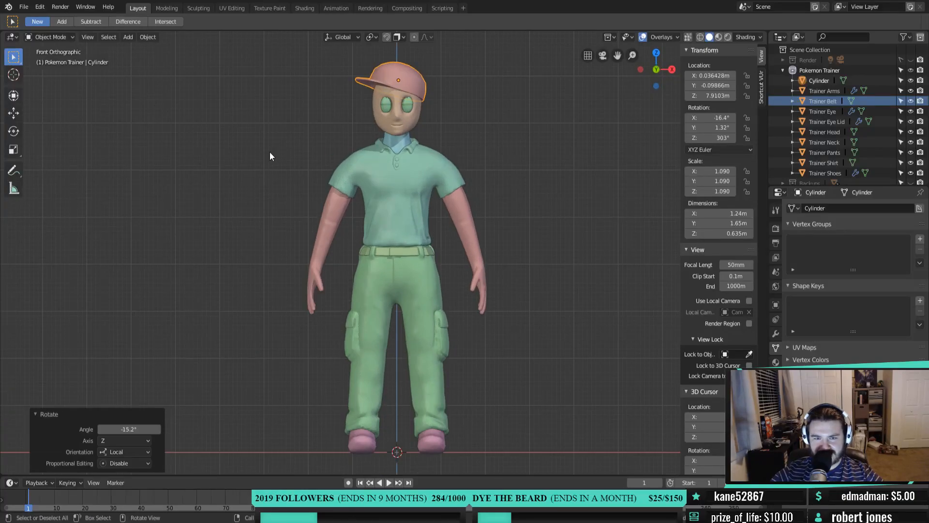
Sketch annotation strokes for hair hanging below the cap on the character's left side, and erase them
{"action": "scroll", "coordinate": [349, 211], "scroll_direction": "up", "scroll_amount": 5}
{"action": "middle_click_drag", "start_coordinate": [350, 211], "coordinate": [302, 353], "text": "shift"}
{"action": "key", "text": "d"}
{"action": "mouse_move", "coordinate": [391, 144]}
{"action": "left_mouse_down"}
{"action": "mouse_move", "coordinate": [404, 166]}
{"action": "mouse_move", "coordinate": [389, 147]}
{"action": "mouse_move", "coordinate": [393, 191]}
{"action": "left_mouse_up"}
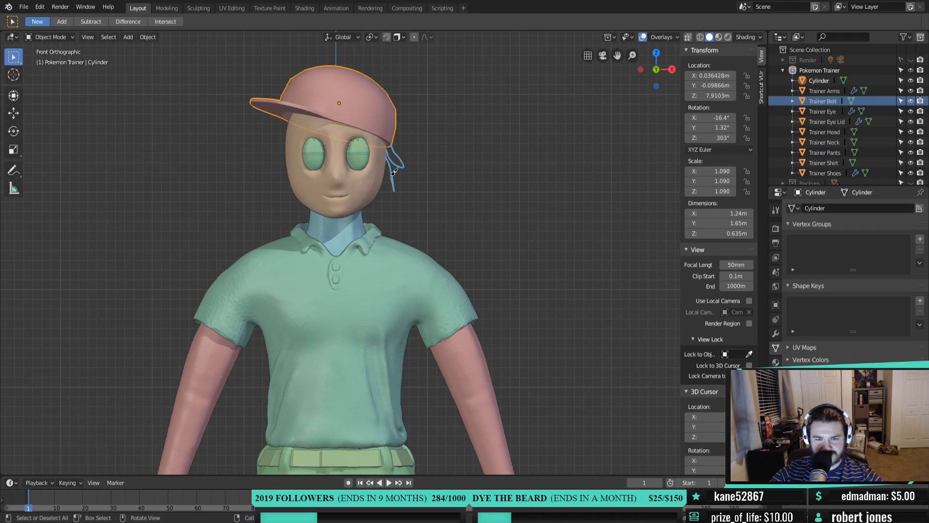
{"action": "middle_click_drag", "start_coordinate": [432, 212], "coordinate": [449, 196]}
{"action": "left_click_drag", "start_coordinate": [464, 141], "coordinate": [435, 213]}
{"action": "mouse_move", "coordinate": [419, 144]}
{"action": "middle_mouse_down"}
{"action": "mouse_move", "coordinate": [475, 228]}
{"action": "mouse_move", "coordinate": [541, 230]}
{"action": "mouse_move", "coordinate": [462, 205]}
{"action": "middle_mouse_up"}
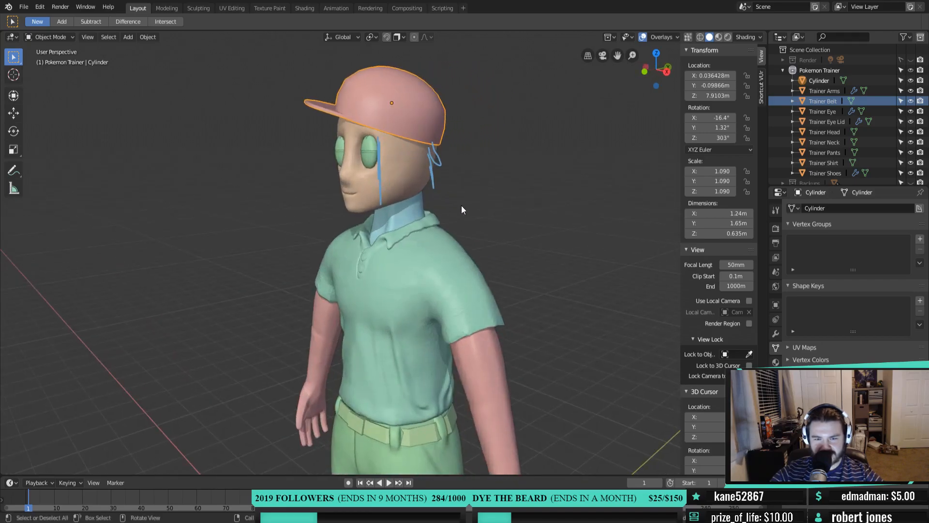
{"action": "key", "text": "KP_3"}
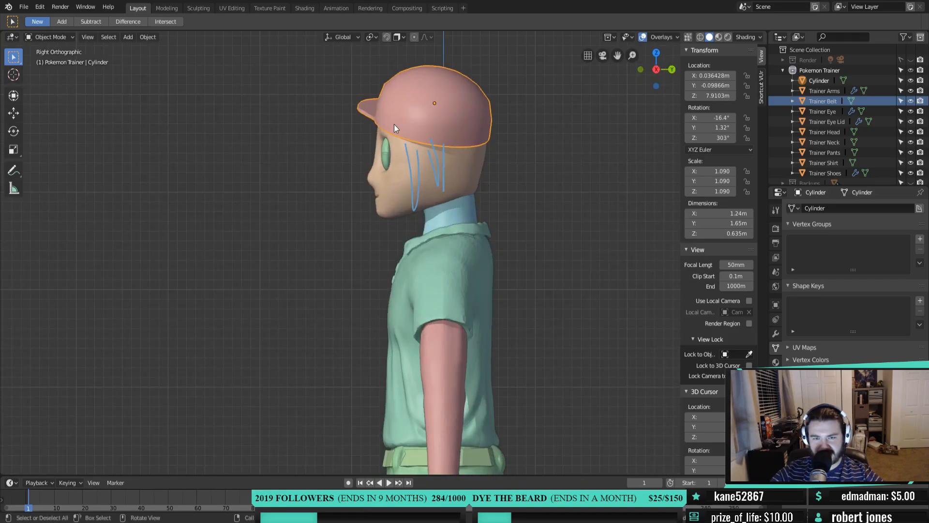
{"action": "middle_click_drag", "start_coordinate": [527, 179], "coordinate": [467, 222]}
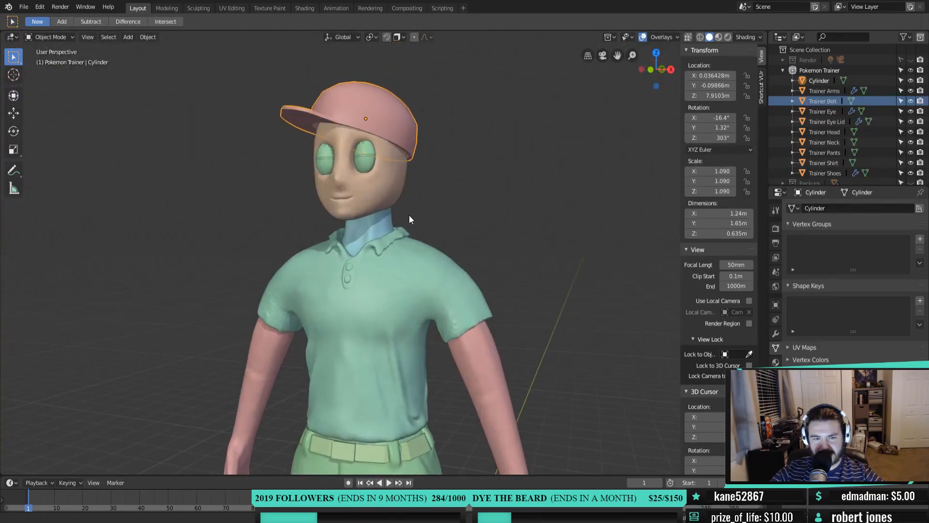
{"action": "middle_click_drag", "start_coordinate": [398, 211], "coordinate": [472, 237]}
{"action": "key", "text": "KP_1"}
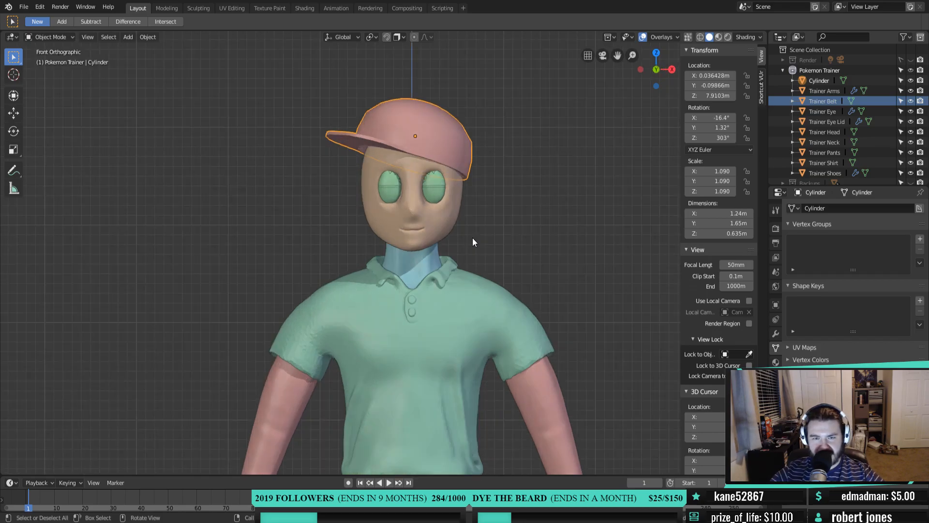
Sketch annotation strokes for hair tufts sticking out around the cap's brim, and erase them
{"action": "mouse_move", "coordinate": [372, 156]}
{"action": "left_mouse_down"}
{"action": "mouse_move", "coordinate": [317, 116]}
{"action": "mouse_move", "coordinate": [363, 165]}
{"action": "mouse_move", "coordinate": [341, 125]}
{"action": "mouse_move", "coordinate": [373, 157]}
{"action": "mouse_move", "coordinate": [334, 206]}
{"action": "mouse_move", "coordinate": [367, 187]}
{"action": "left_mouse_up"}
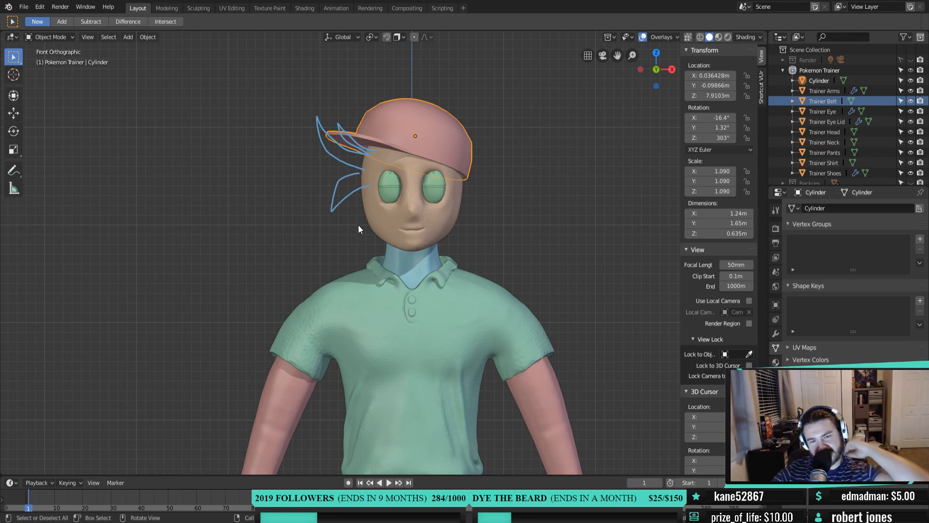
{"action": "scroll", "coordinate": [358, 224], "scroll_direction": "down", "scroll_amount": 3}
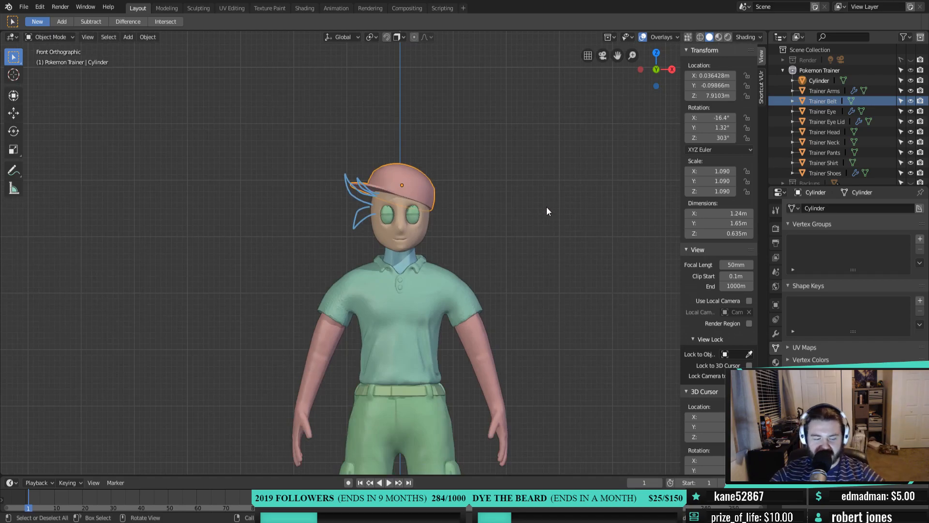
{"action": "middle_click_drag", "start_coordinate": [540, 205], "coordinate": [394, 300]}
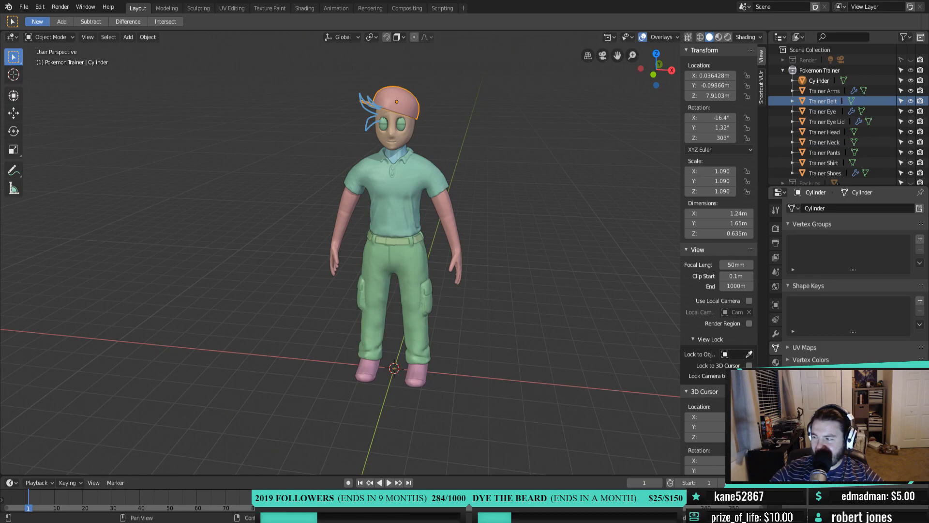
{"action": "middle_click_drag", "start_coordinate": [398, 197], "coordinate": [435, 273], "text": "shift"}
{"action": "scroll", "coordinate": [457, 263], "scroll_direction": "up", "scroll_amount": 5}
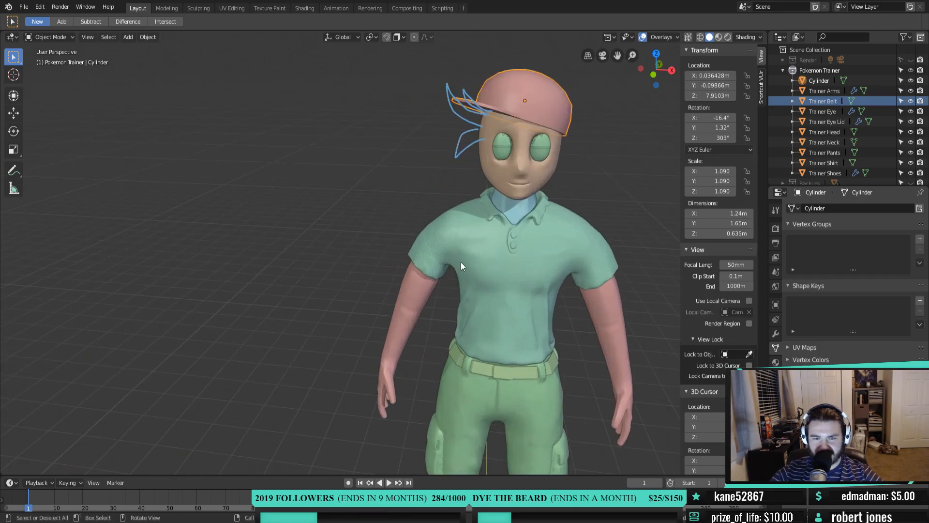
{"action": "scroll", "coordinate": [461, 252], "scroll_direction": "down", "scroll_amount": 1}
{"action": "middle_click_drag", "start_coordinate": [461, 216], "coordinate": [416, 243], "text": "shift"}
{"action": "mouse_move", "coordinate": [414, 169]}
{"action": "right_mouse_down"}
{"action": "mouse_move", "coordinate": [401, 199]}
{"action": "mouse_move", "coordinate": [386, 194]}
{"action": "mouse_move", "coordinate": [369, 144]}
{"action": "right_mouse_up"}
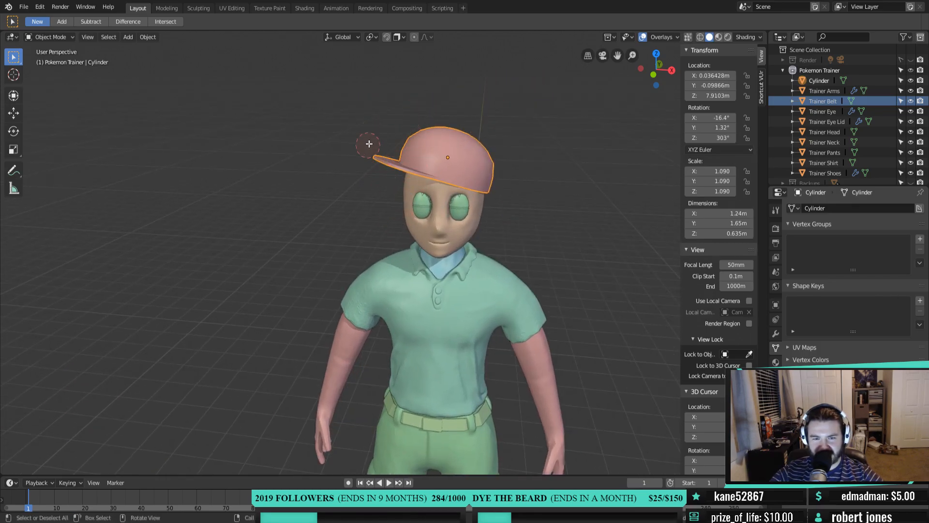
Examine the full character and outfit from the front and at several angles
{"action": "key", "text": "KP_1"}
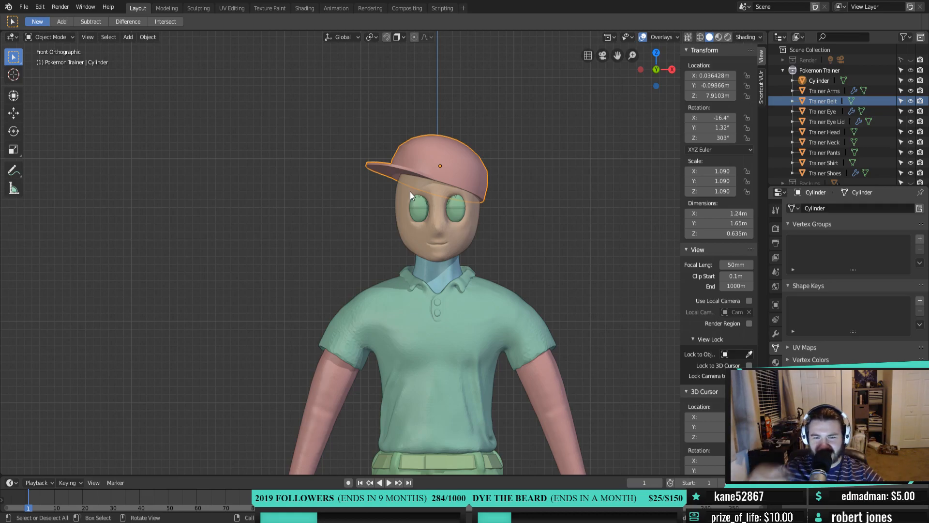
{"action": "scroll", "coordinate": [481, 162], "scroll_direction": "down", "scroll_amount": 3}
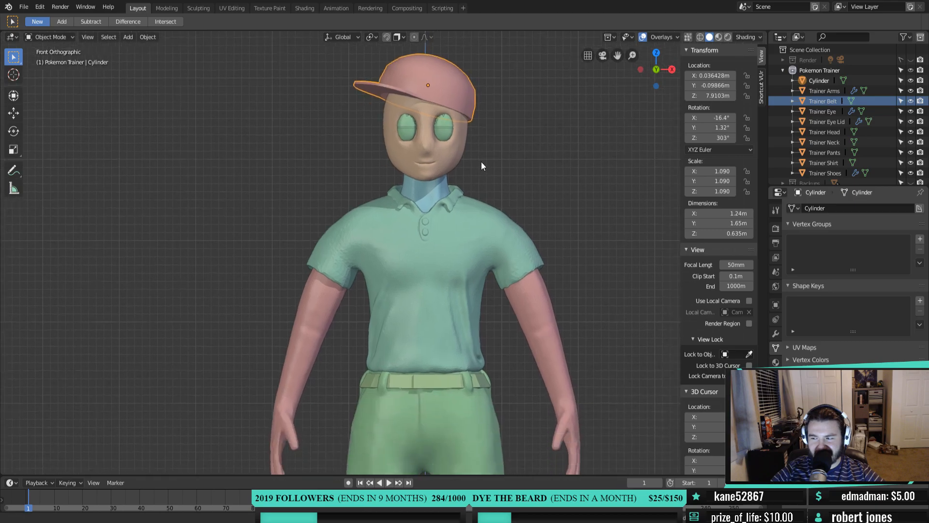
{"action": "middle_click_drag", "start_coordinate": [485, 184], "coordinate": [435, 263]}
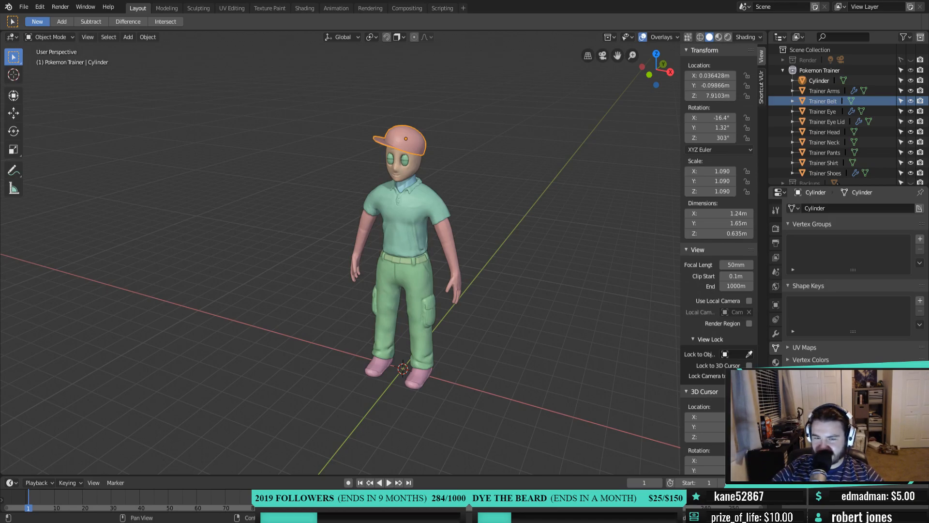
{"action": "middle_click_drag", "start_coordinate": [419, 317], "coordinate": [450, 286]}
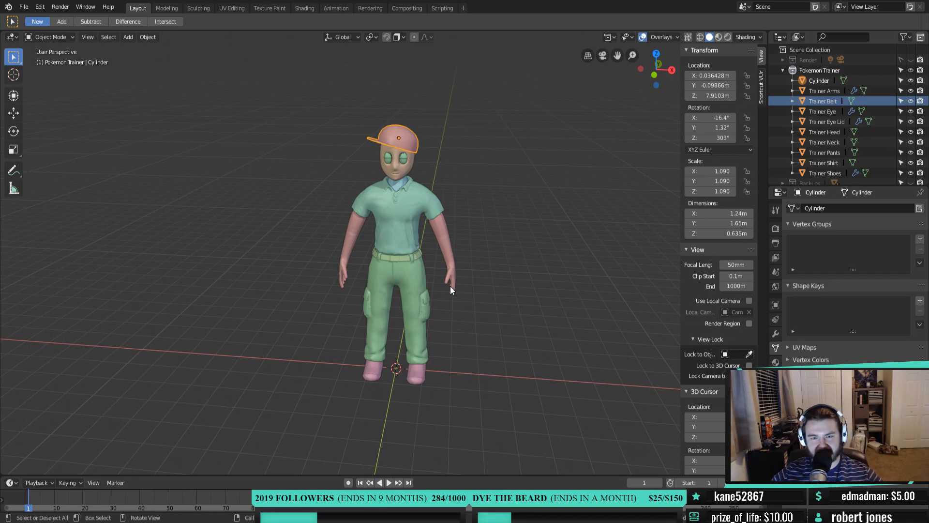
{"action": "middle_click_drag", "start_coordinate": [450, 289], "coordinate": [370, 322]}
{"action": "scroll", "coordinate": [405, 287], "scroll_direction": "up", "scroll_amount": 4}
{"action": "middle_click_drag", "start_coordinate": [370, 321], "coordinate": [362, 288]}
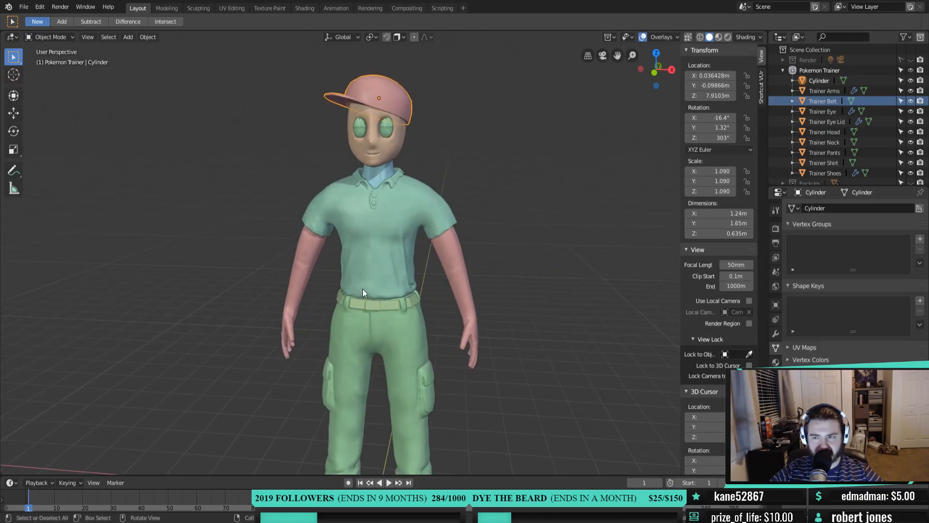
Rename the cap object to "Trainer Hat"
{"action": "double_click", "coordinate": [823, 80]}
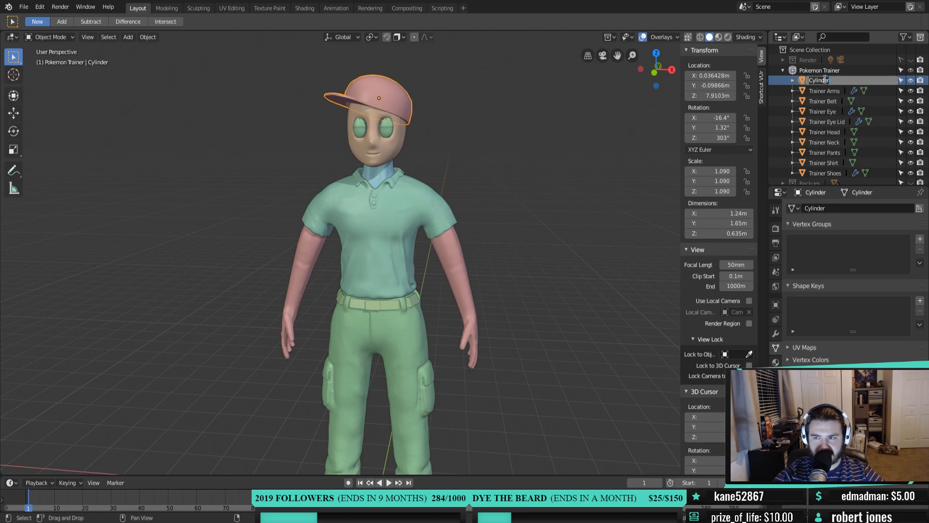
{"action": "type", "text": "Trainer Hat"}
{"action": "key", "text": "Return"}
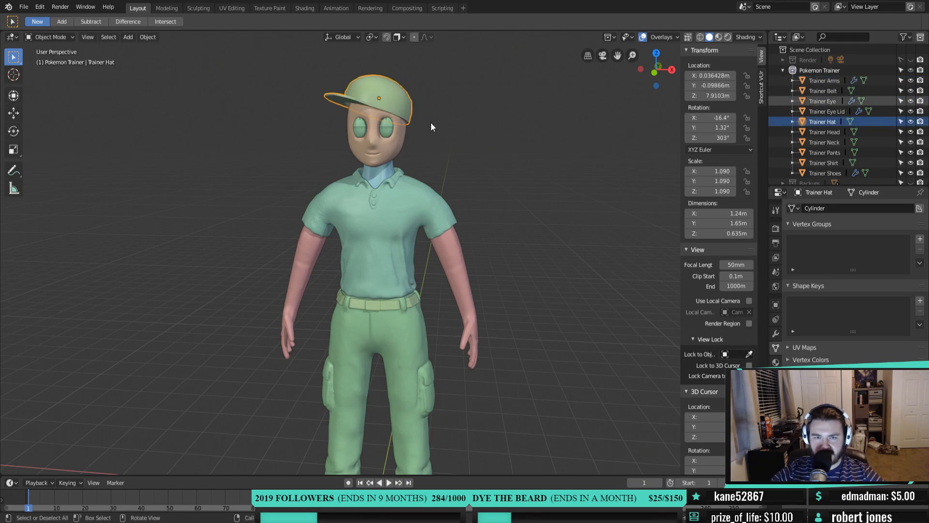
Inspect the clothed character from the front and sides, from the hat down to the shoes
{"action": "middle_click_drag", "start_coordinate": [386, 172], "coordinate": [407, 193]}
{"action": "middle_click_drag", "start_coordinate": [500, 158], "coordinate": [414, 150]}
{"action": "scroll", "coordinate": [410, 141], "scroll_direction": "up", "scroll_amount": 1}
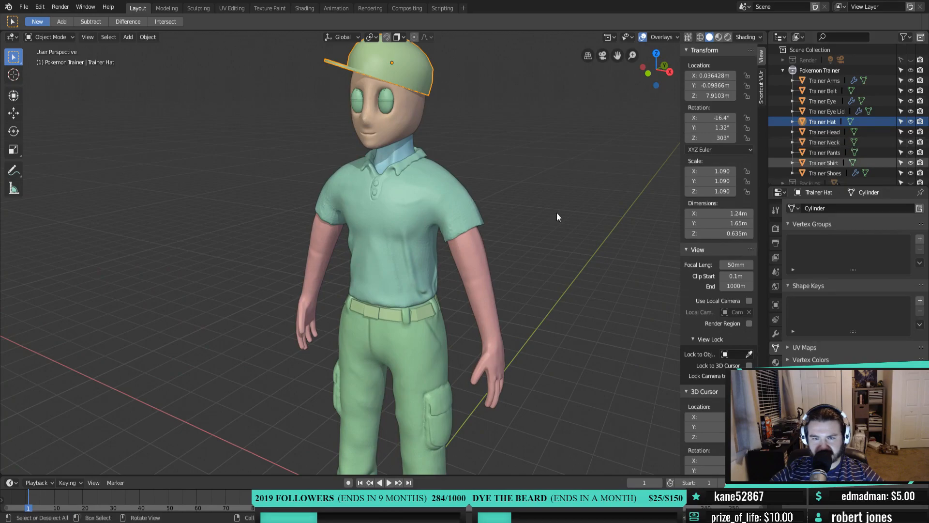
{"action": "middle_click_drag", "start_coordinate": [518, 200], "coordinate": [417, 200]}
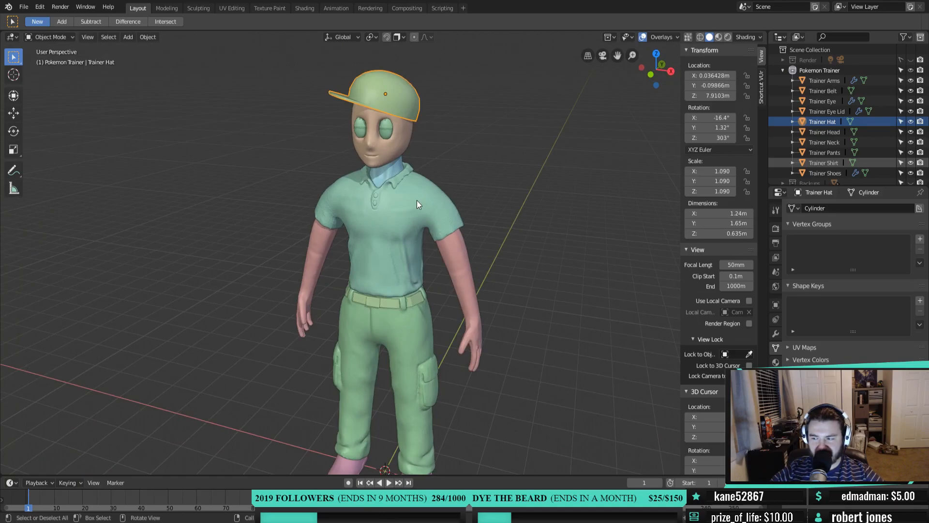
{"action": "middle_click_drag", "start_coordinate": [417, 200], "coordinate": [394, 179]}
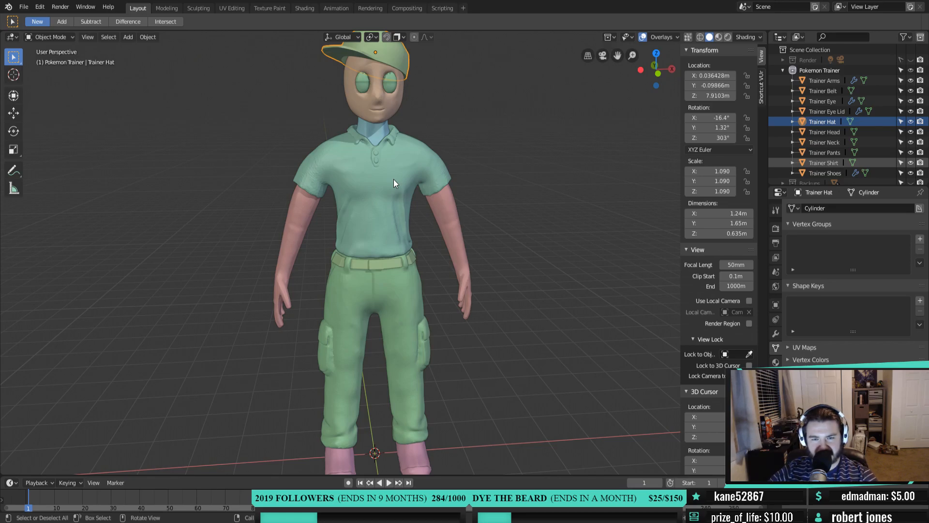
{"action": "scroll", "coordinate": [398, 176], "scroll_direction": "up", "scroll_amount": 1}
{"action": "scroll", "coordinate": [399, 175], "scroll_direction": "down", "scroll_amount": 4}
{"action": "middle_click_drag", "start_coordinate": [427, 232], "coordinate": [408, 226]}
{"action": "scroll", "coordinate": [400, 219], "scroll_direction": "up", "scroll_amount": 4}
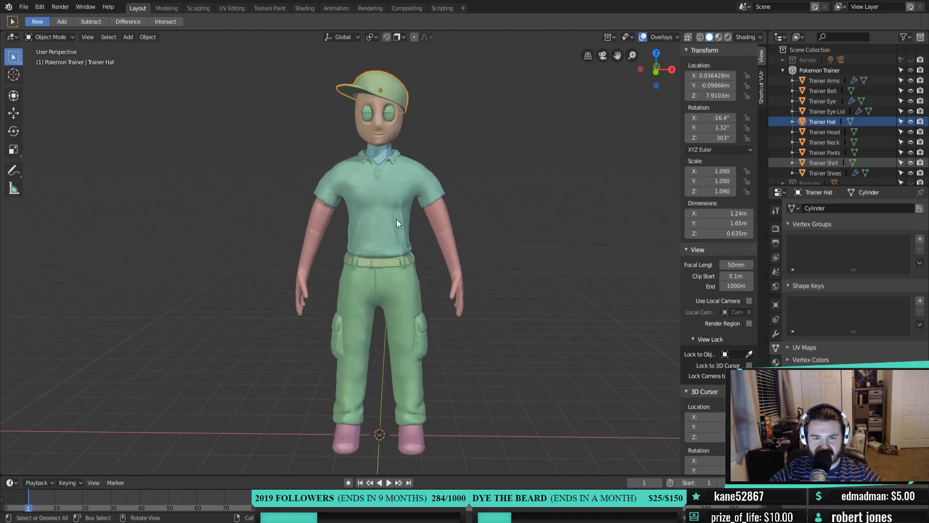
{"action": "scroll", "coordinate": [382, 225], "scroll_direction": "down", "scroll_amount": 4}
{"action": "scroll", "coordinate": [383, 167], "scroll_direction": "up", "scroll_amount": 1}
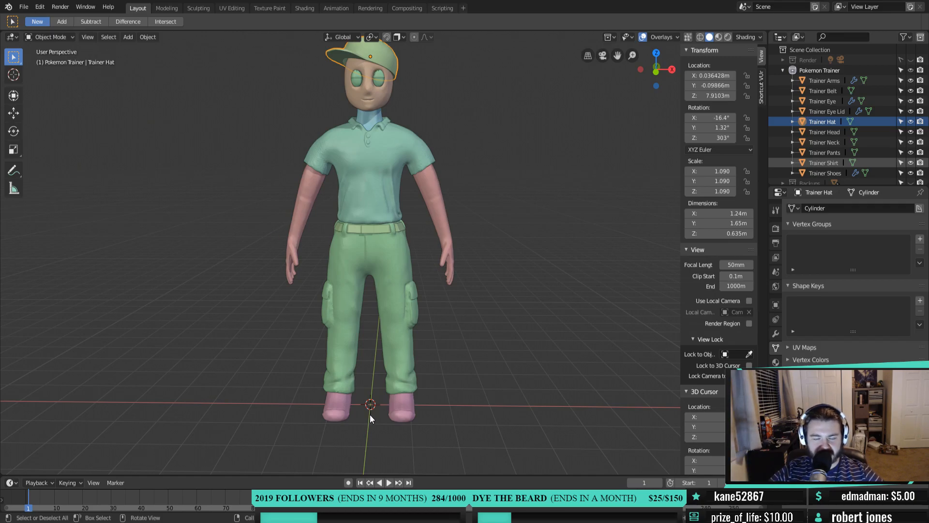
{"action": "scroll", "coordinate": [370, 412], "scroll_direction": "down", "scroll_amount": 2}
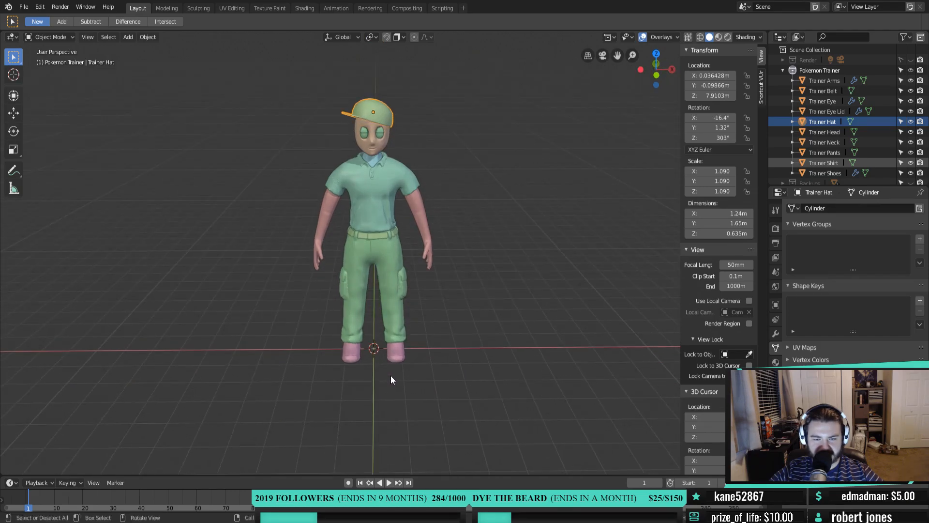
{"action": "scroll", "coordinate": [390, 380], "scroll_direction": "up", "scroll_amount": 3}
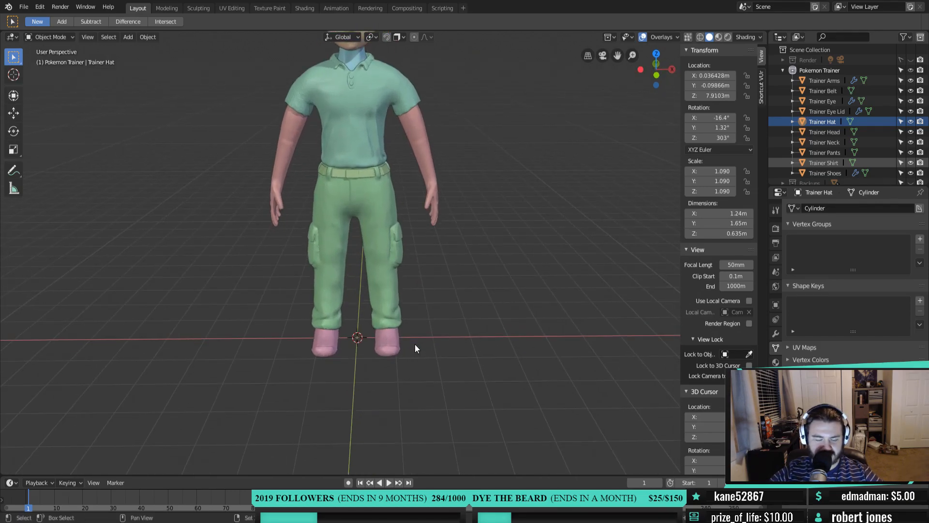
Add a torus mesh at the world origin by the character's feet
{"action": "key", "text": "shift+a"}
{"action": "mouse_move", "coordinate": [424, 322]}
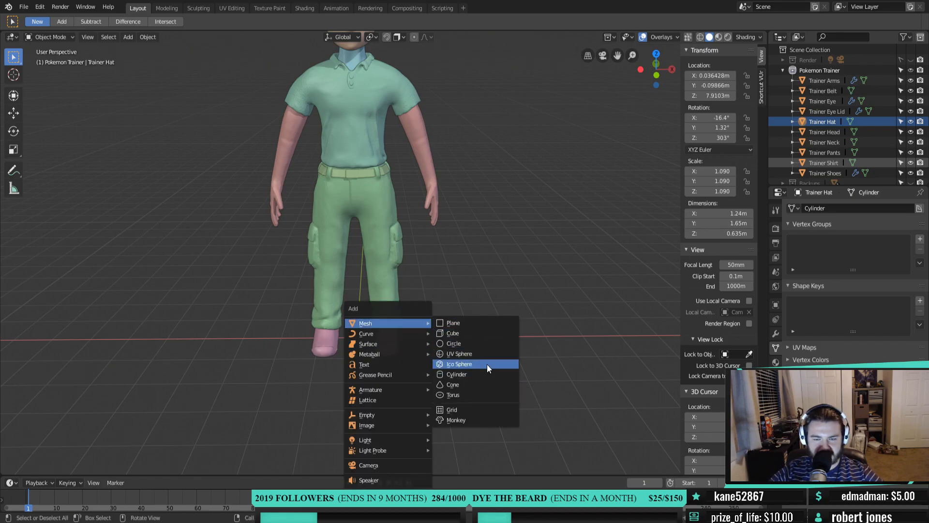
{"action": "left_click", "coordinate": [482, 399]}
{"action": "middle_click_drag", "start_coordinate": [428, 367], "coordinate": [400, 373]}
{"action": "scroll", "coordinate": [398, 372], "scroll_direction": "up", "scroll_amount": 2}
{"action": "middle_click_drag", "start_coordinate": [340, 358], "coordinate": [333, 341]}
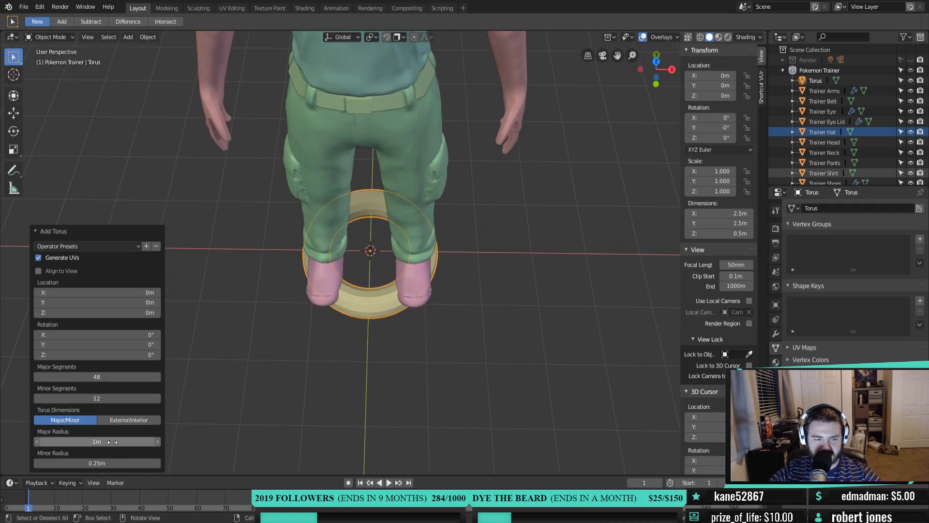
Set the torus's major radius to 1 m and its minor radius to 0.21 m
{"action": "mouse_move", "coordinate": [113, 442]}
{"action": "left_mouse_down"}
{"action": "mouse_move", "coordinate": [226, 441]}
{"action": "mouse_move", "coordinate": [110, 441]}
{"action": "left_mouse_up"}
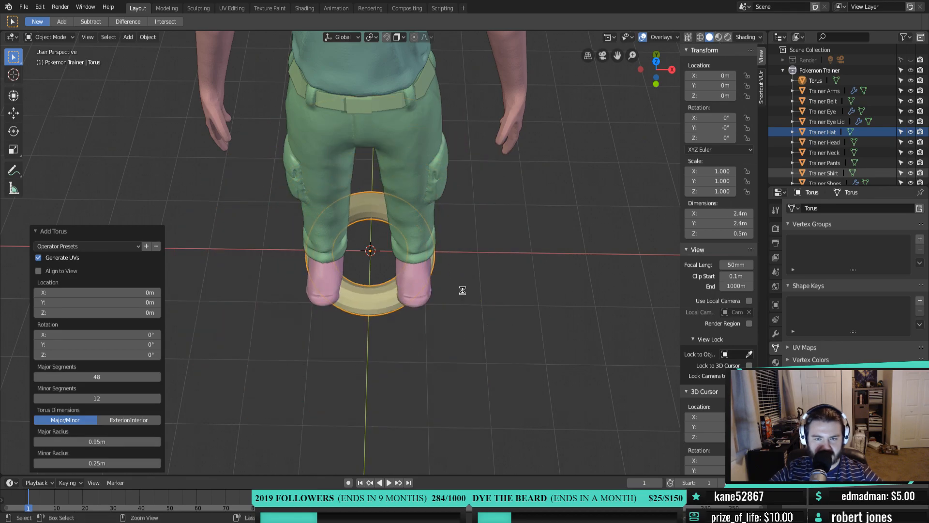
{"action": "left_click", "coordinate": [106, 438]}
{"action": "type", "text": "1"}
{"action": "key", "text": "Return"}
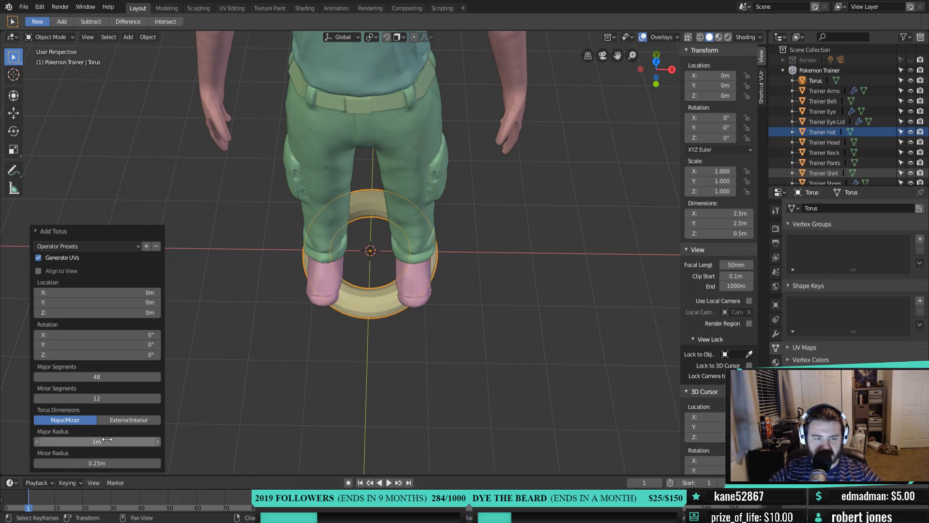
{"action": "left_click", "coordinate": [94, 464]}
{"action": "type", "text": "0.01"}
{"action": "key", "text": "Return"}
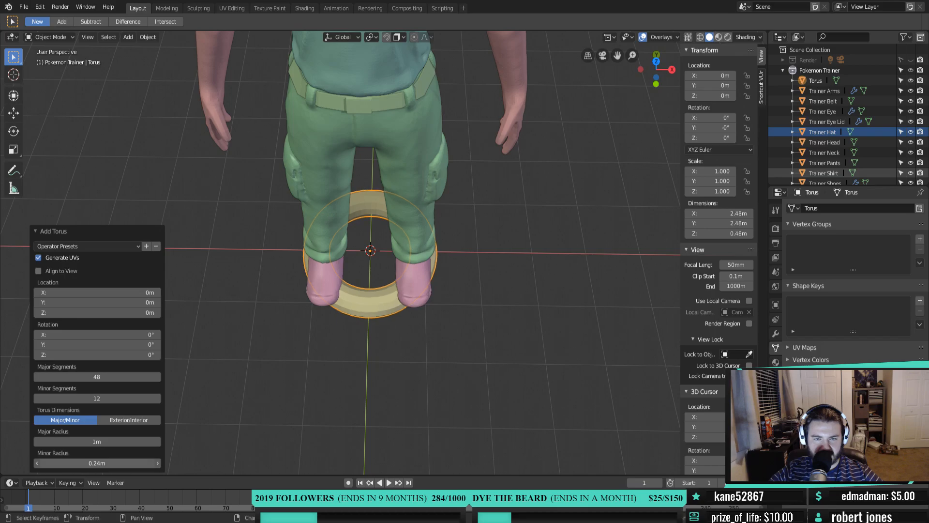
{"action": "mouse_move", "coordinate": [95, 463]}
{"action": "left_mouse_down"}
{"action": "mouse_move", "coordinate": [116, 463]}
{"action": "mouse_move", "coordinate": [106, 463]}
{"action": "left_mouse_up"}
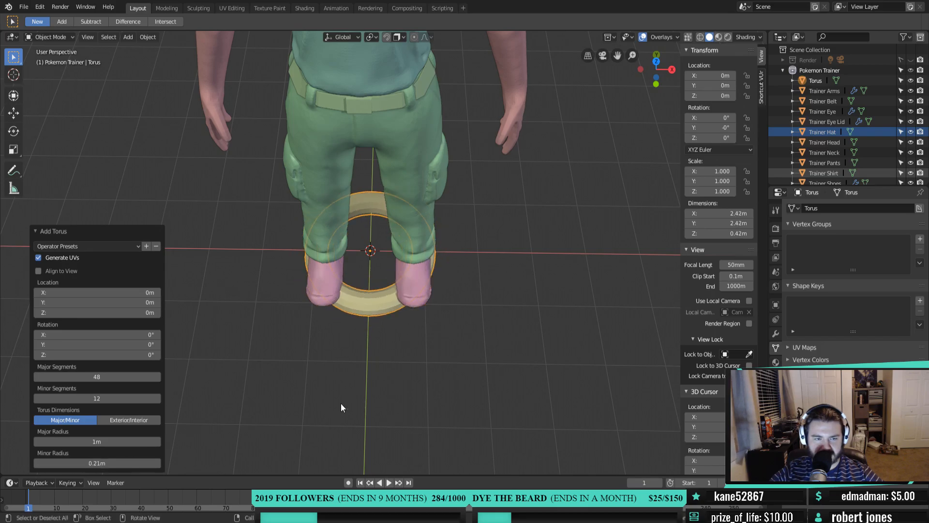
{"action": "middle_click_drag", "start_coordinate": [340, 403], "coordinate": [380, 316]}
{"action": "scroll", "coordinate": [354, 411], "scroll_direction": "up", "scroll_amount": 3}
{"action": "middle_click_drag", "start_coordinate": [354, 411], "coordinate": [420, 164], "text": "shift"}
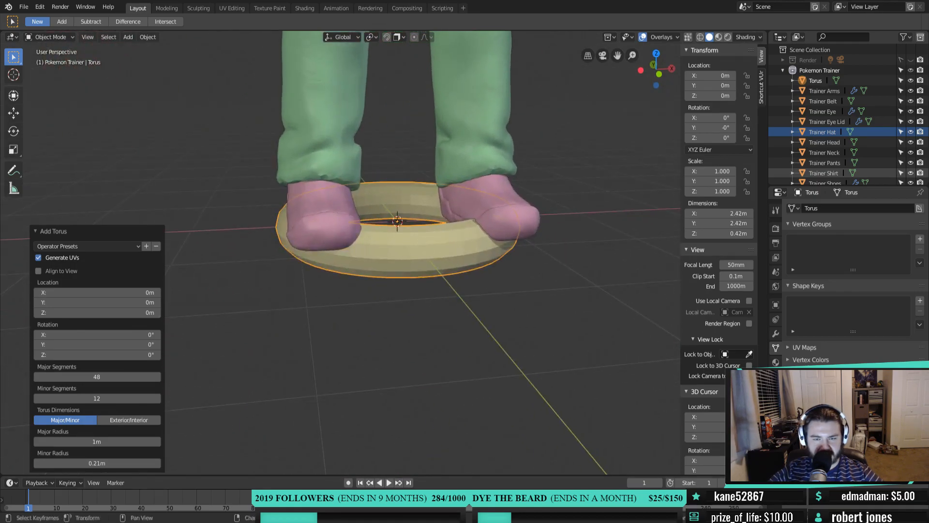
Set the torus's minor radius to 0.09 m and its major radius to 0.25 m
{"action": "left_click_drag", "start_coordinate": [109, 463], "coordinate": [77, 441]}
{"action": "left_click", "coordinate": [124, 442]}
{"action": "key", "text": "BackSpace"}
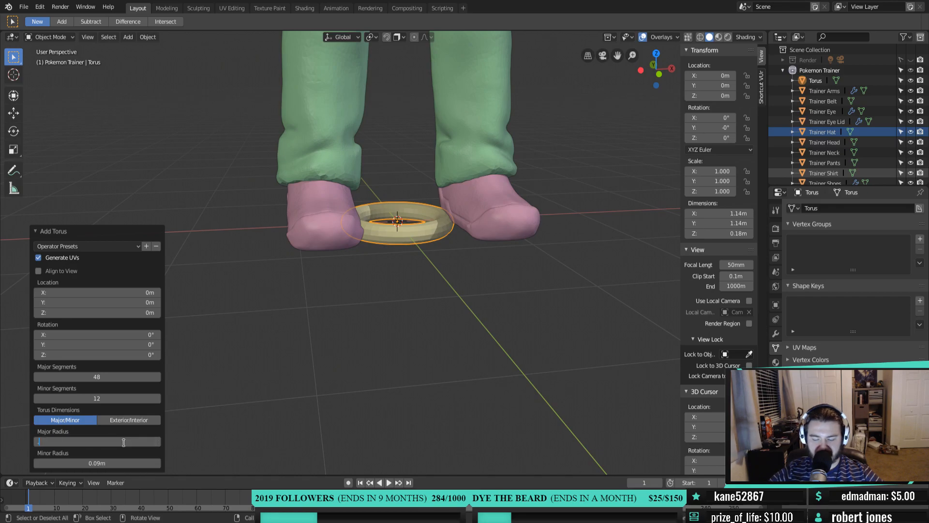
{"action": "type", "text": ".25"}
{"action": "key", "text": "Return"}
Select one cross-section face loop around the torus's tube in its mesh
{"action": "middle_click_drag", "start_coordinate": [387, 252], "coordinate": [261, 68]}
{"action": "middle_click_drag", "start_coordinate": [292, 234], "coordinate": [381, 274]}
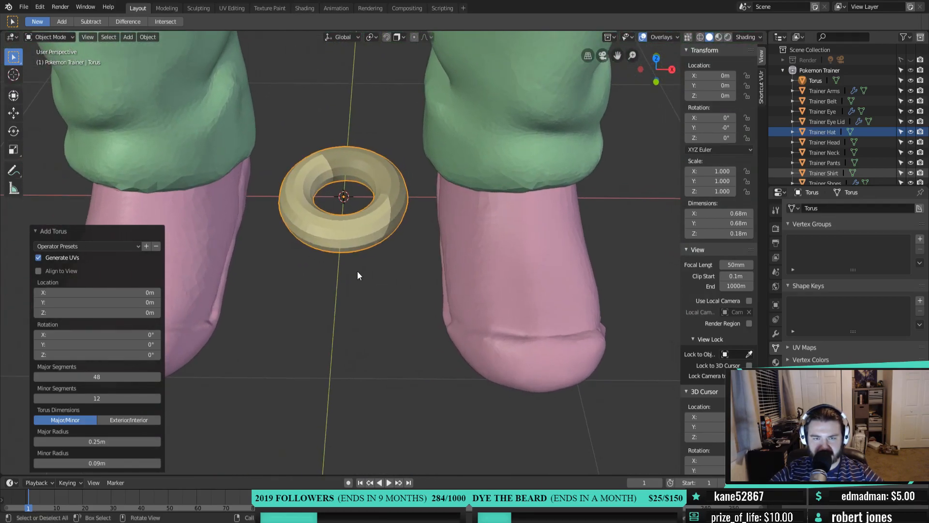
{"action": "key", "text": "Tab"}
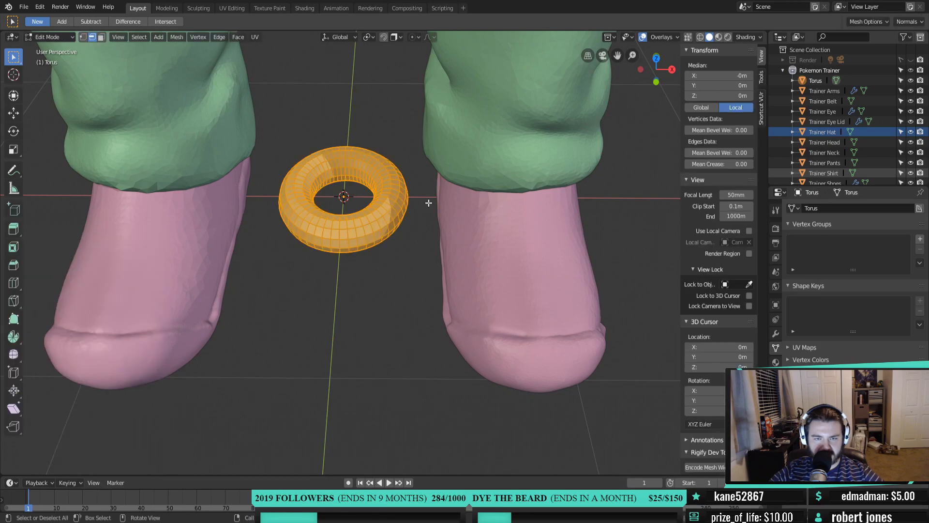
{"action": "key", "text": "s"}
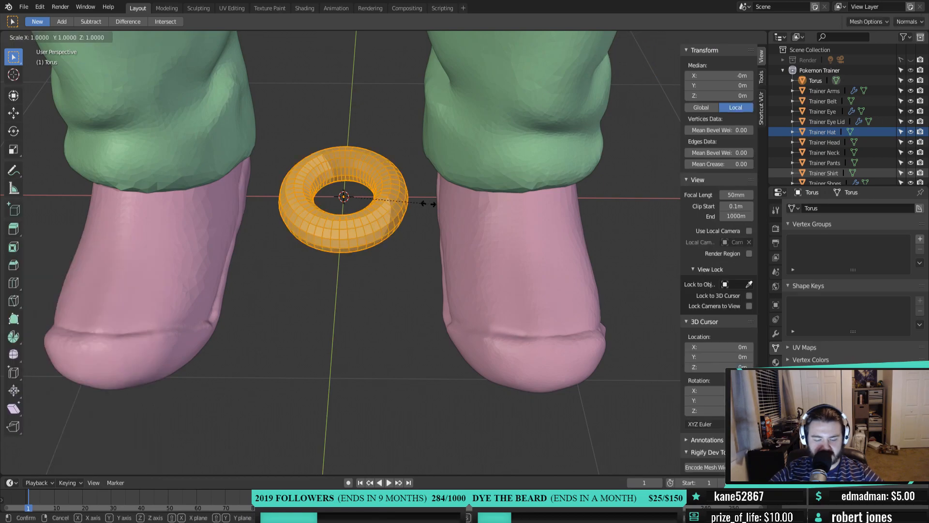
{"action": "right_click", "coordinate": [463, 203]}
{"action": "scroll", "coordinate": [372, 237], "scroll_direction": "up", "scroll_amount": 1}
{"action": "middle_click_drag", "start_coordinate": [372, 237], "coordinate": [416, 266], "text": "shift"}
{"action": "scroll", "coordinate": [399, 270], "scroll_direction": "up", "scroll_amount": 1}
{"action": "key", "text": "3"}
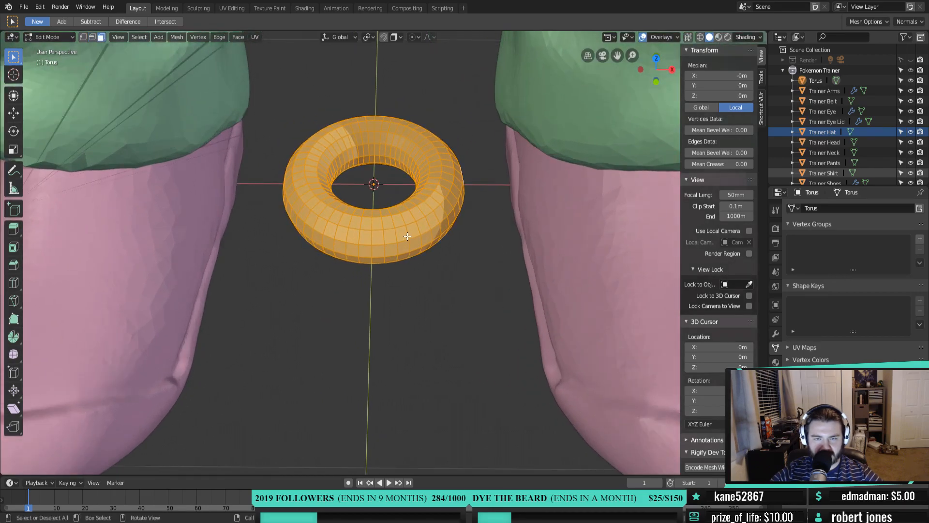
{"action": "left_click", "coordinate": [406, 236], "text": "alt"}
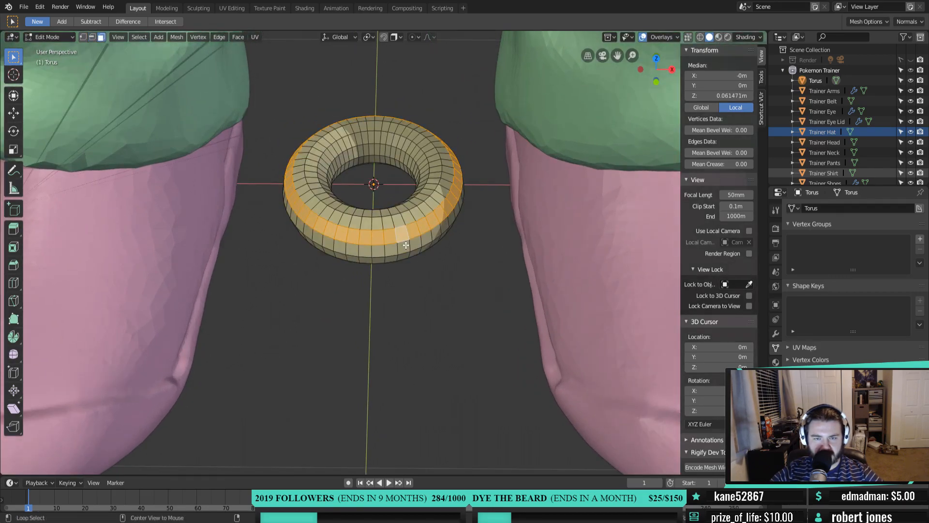
{"action": "left_click", "coordinate": [405, 245], "text": "alt"}
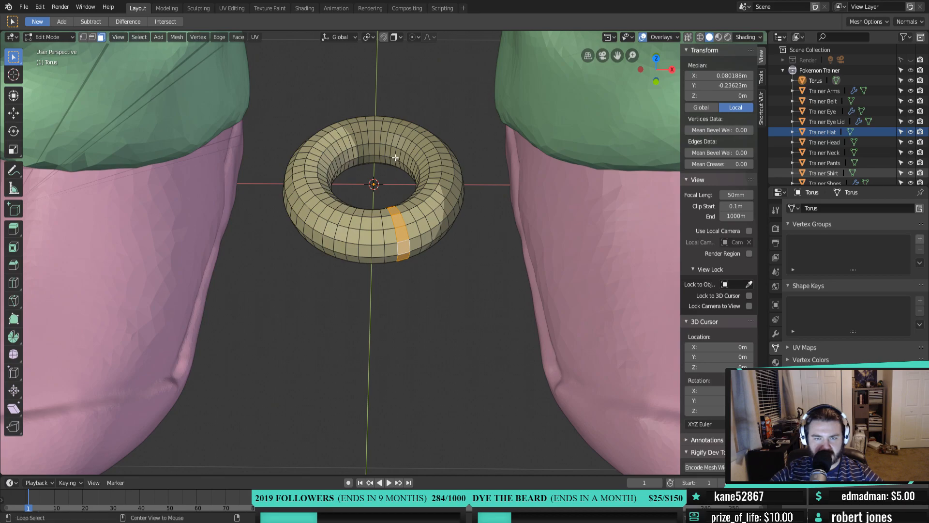
Move the torus object about 3.89 m along the X axis, clear of the character's feet
{"action": "key", "text": "Tab"}
{"action": "scroll", "coordinate": [394, 158], "scroll_direction": "down", "scroll_amount": 8}
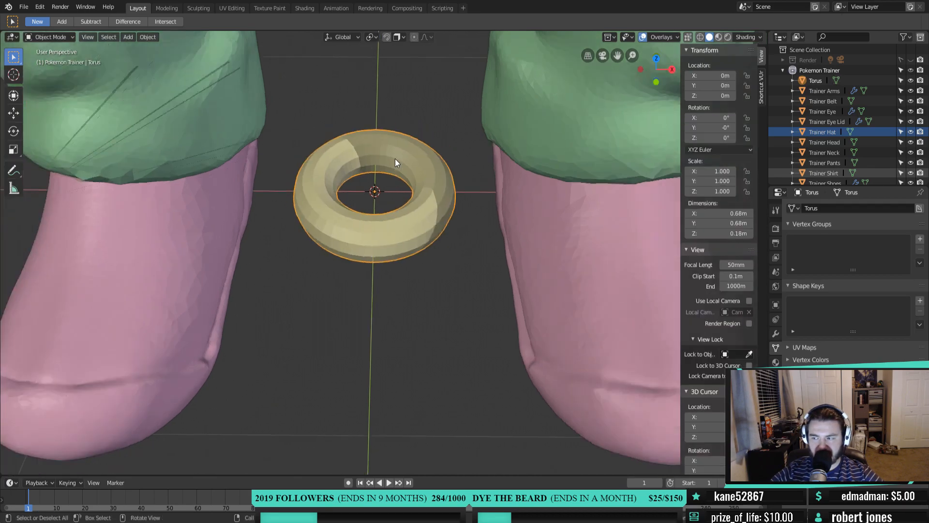
{"action": "scroll", "coordinate": [416, 226], "scroll_direction": "down", "scroll_amount": 2}
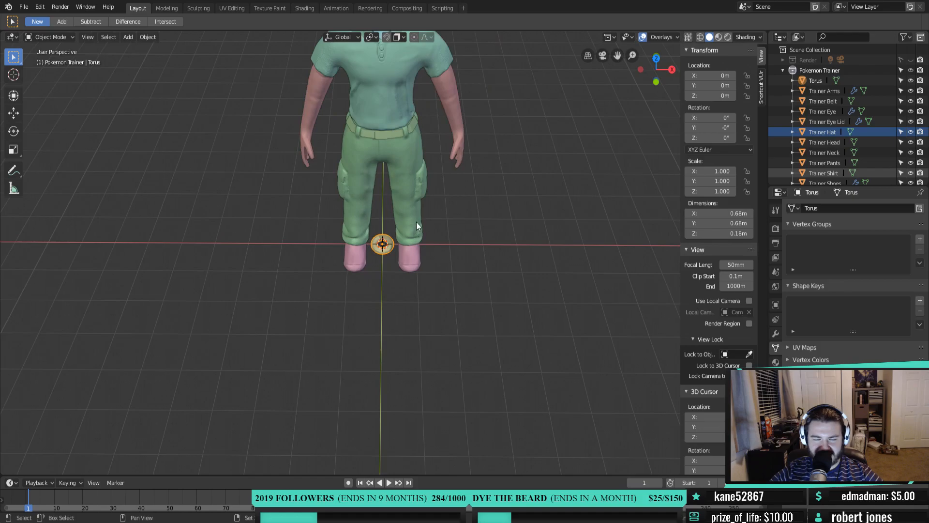
{"action": "middle_click_drag", "start_coordinate": [416, 222], "coordinate": [380, 175], "text": "shift"}
{"action": "key", "text": "g"}
{"action": "key", "text": "x"}
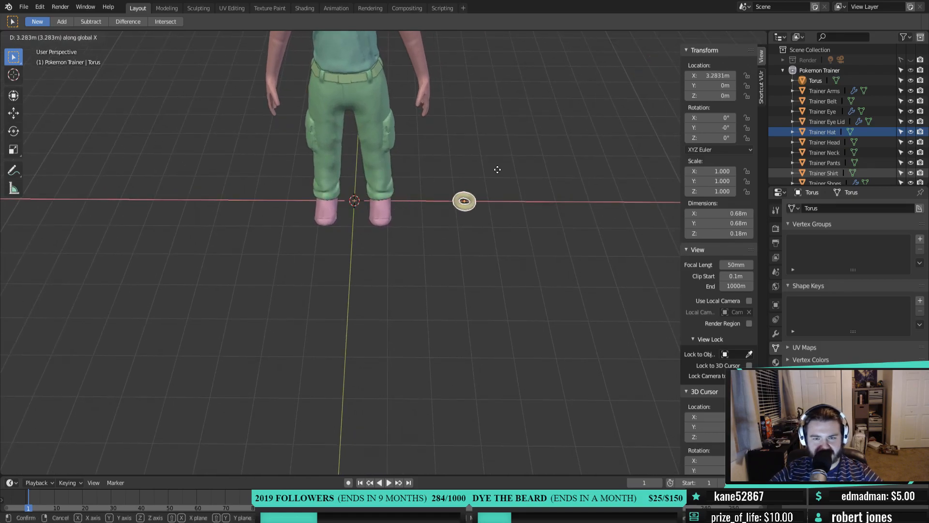
{"action": "left_click", "coordinate": [576, 173]}
Select the two opposite cross-section vertex loops of the torus that lie on the X axis, viewed from above
{"action": "middle_click_drag", "start_coordinate": [576, 172], "coordinate": [387, 248]}
{"action": "key", "text": "KP_7"}
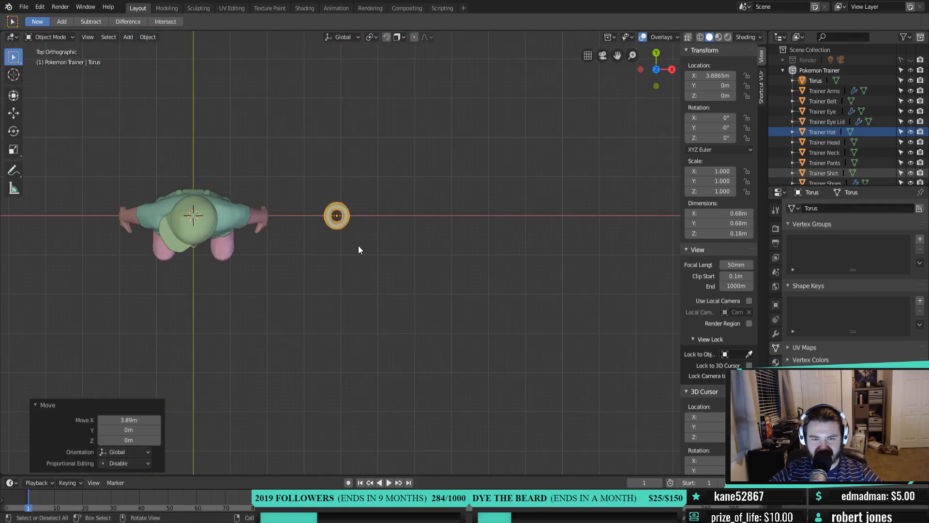
{"action": "scroll", "coordinate": [361, 244], "scroll_direction": "up", "scroll_amount": 7}
{"action": "middle_click_drag", "start_coordinate": [311, 182], "coordinate": [431, 301], "text": "shift"}
{"action": "scroll", "coordinate": [510, 293], "scroll_direction": "up", "scroll_amount": 4}
{"action": "scroll", "coordinate": [339, 267], "scroll_direction": "up", "scroll_amount": 2}
{"action": "key", "text": "Tab"}
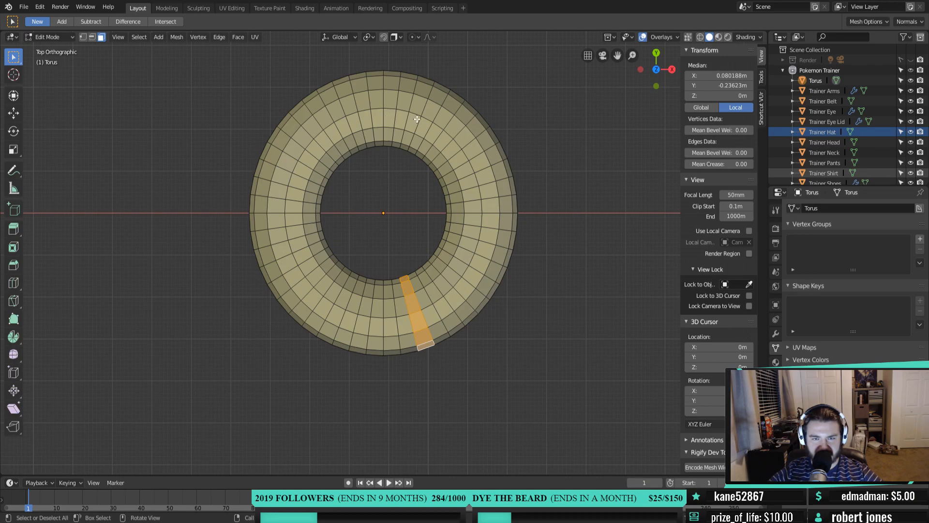
{"action": "left_click", "coordinate": [418, 144], "text": "alt"}
{"action": "left_click", "coordinate": [415, 149], "text": "alt"}
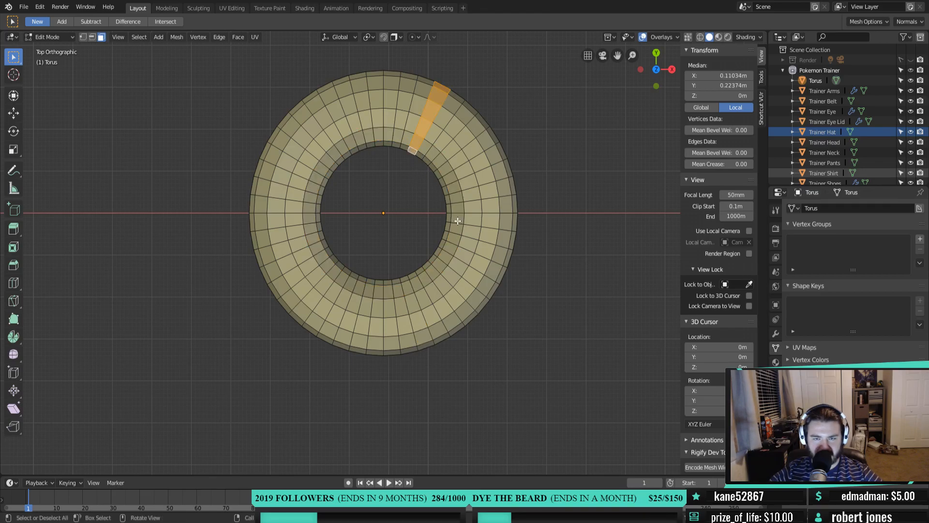
{"action": "key", "text": "1"}
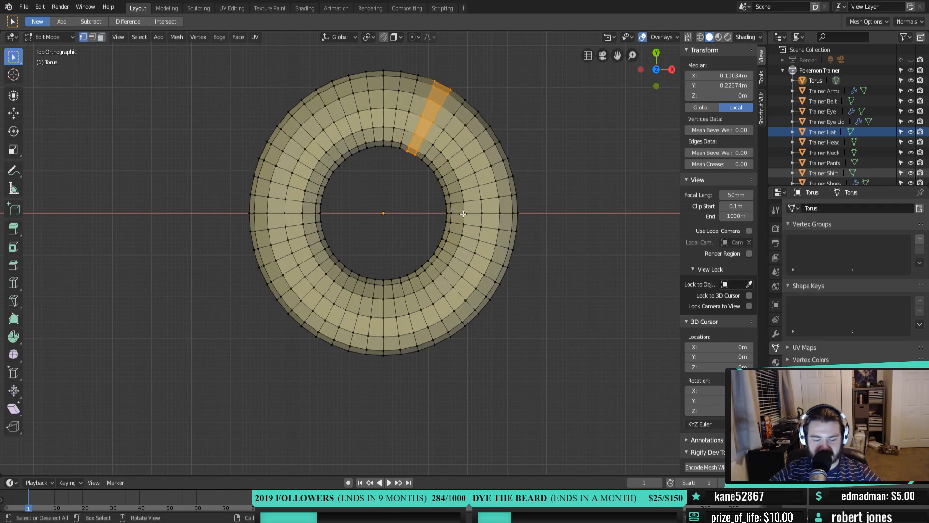
{"action": "left_click", "coordinate": [463, 213], "text": "alt+shift"}
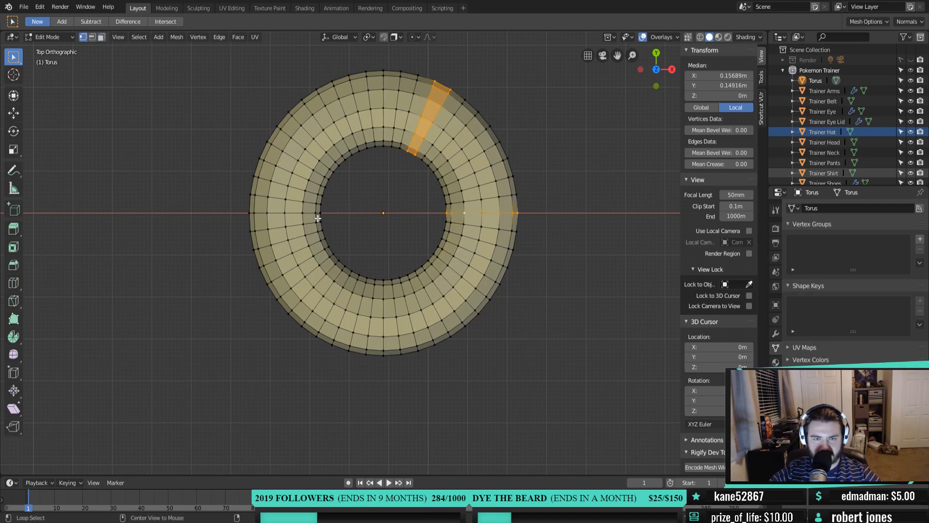
{"action": "left_click", "coordinate": [473, 213], "text": "alt"}
{"action": "left_click", "coordinate": [325, 217], "text": "alt+shift"}
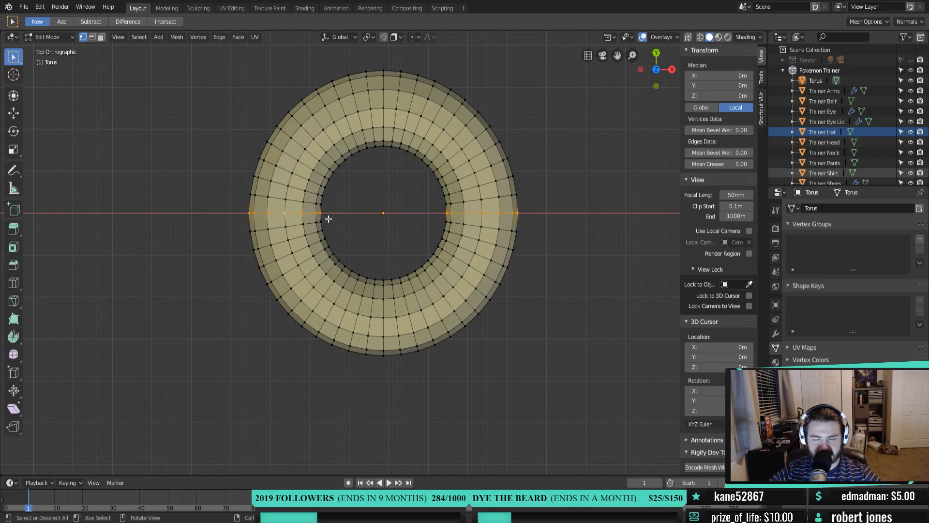
Grow the selection ten times from both loops, leaving only narrow bands unselected at the torus's front and back
{"action": "key", "text": "ctrl+KP_Add"}
{"action": "key", "text": "ctrl+KP_Add"}
{"action": "key", "text": "ctrl+KP_Add"}
{"action": "key", "text": "ctrl+KP_Add"}
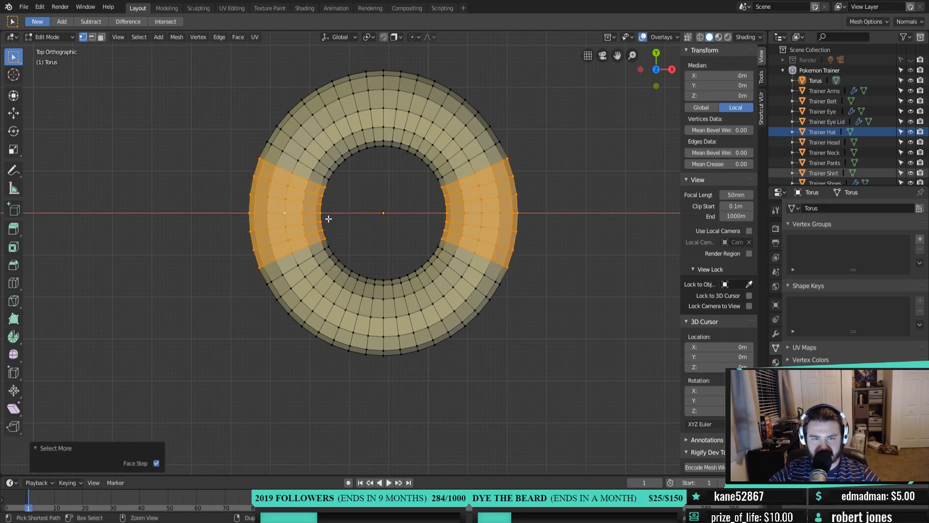
{"action": "key", "text": "ctrl+KP_Add"}
{"action": "key", "text": "ctrl+KP_Add"}
{"action": "key", "text": "ctrl+KP_Add"}
{"action": "key", "text": "ctrl+KP_Add"}
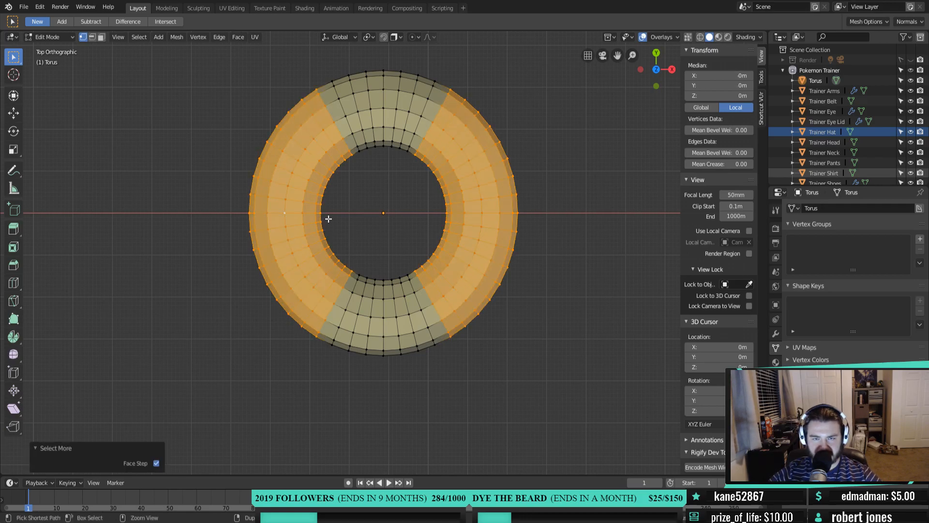
{"action": "key", "text": "ctrl+KP_Add"}
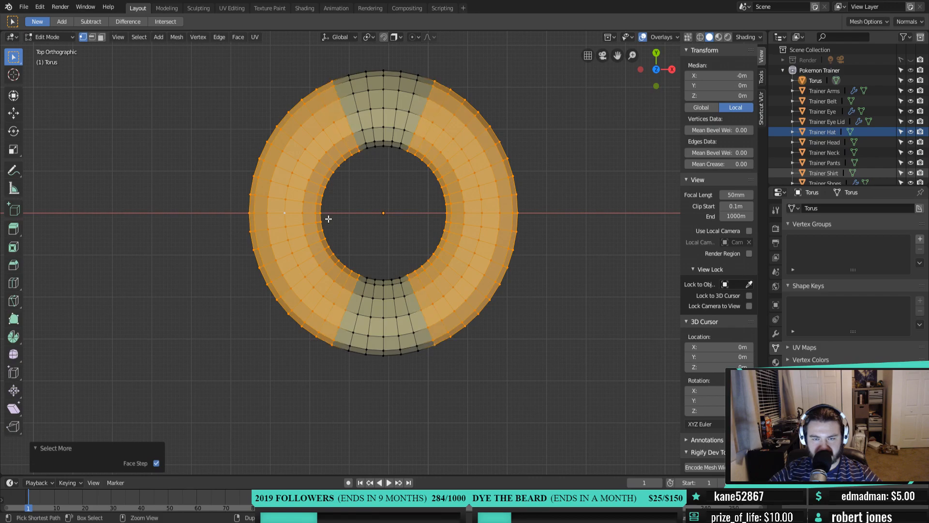
{"action": "key", "text": "ctrl+KP_Add"}
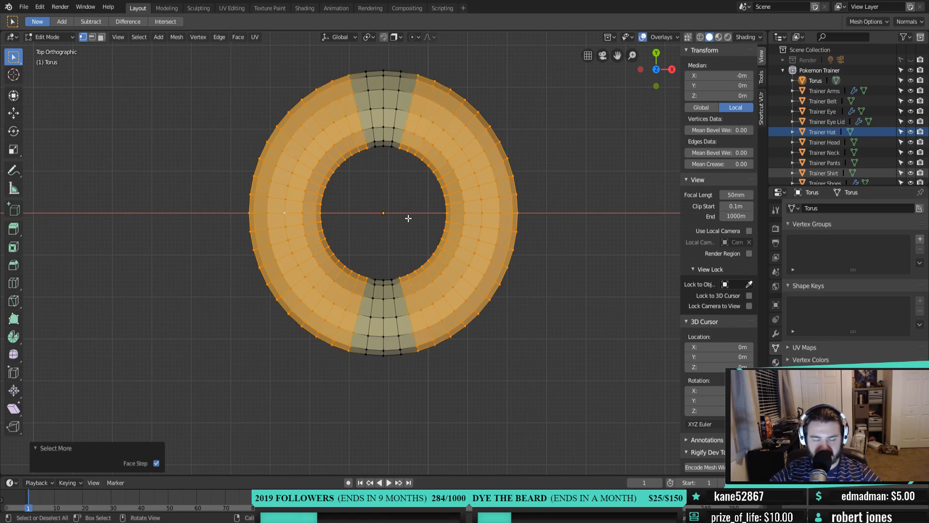
{"action": "key", "text": "s"}
{"action": "key", "text": "x"}
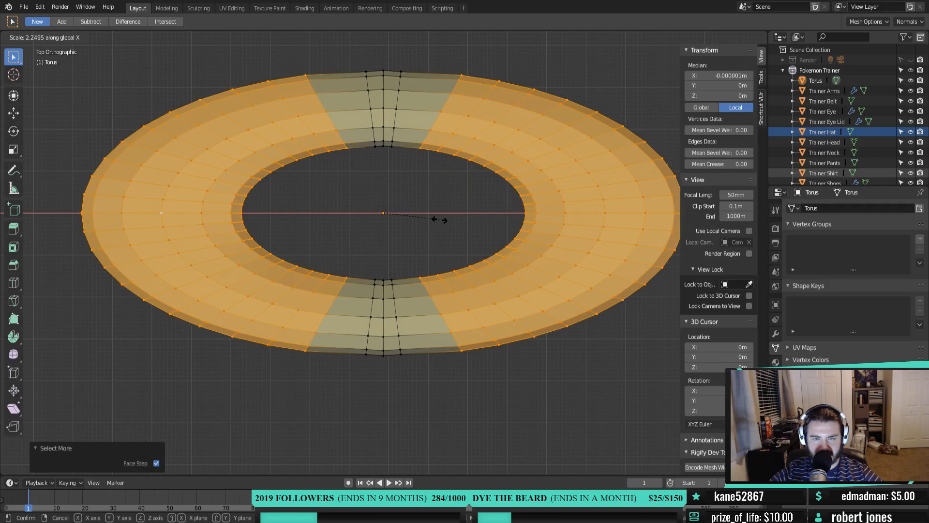
{"action": "key", "text": "Escape"}
{"action": "scroll", "coordinate": [460, 317], "scroll_direction": "down", "scroll_amount": 4}
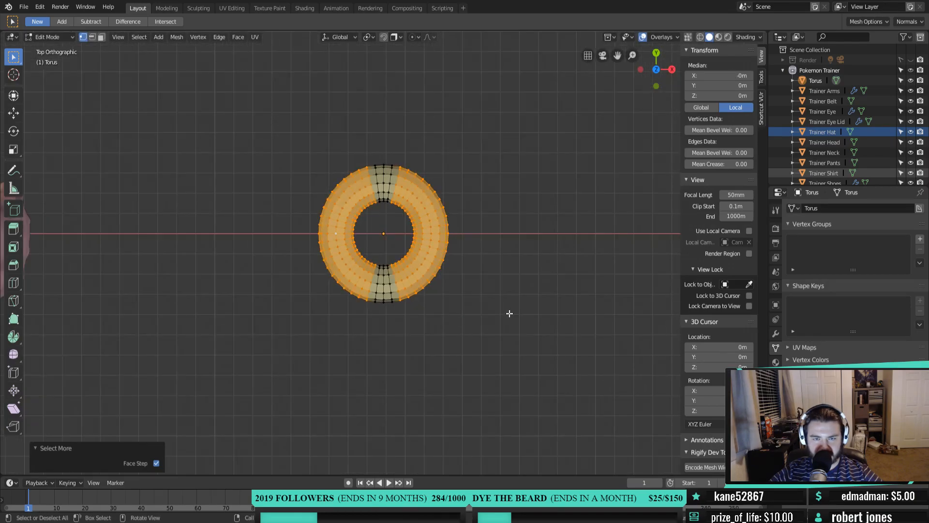
Reduce the selection by one loop at each end and scale the torus's two sides by 1.619 along X
{"action": "key", "text": "ctrl+KP_Subtract"}
{"action": "key", "text": "ctrl+KP_Subtract"}
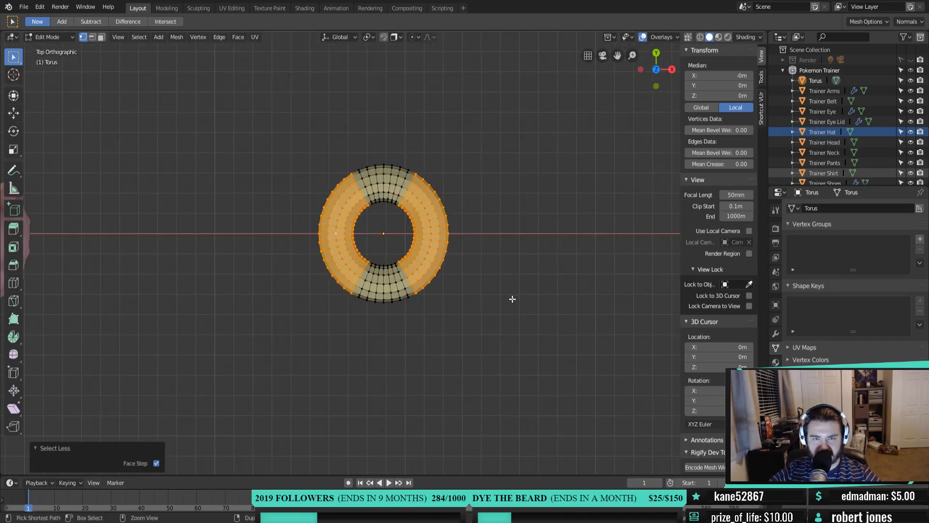
{"action": "key", "text": "s"}
{"action": "key", "text": "x"}
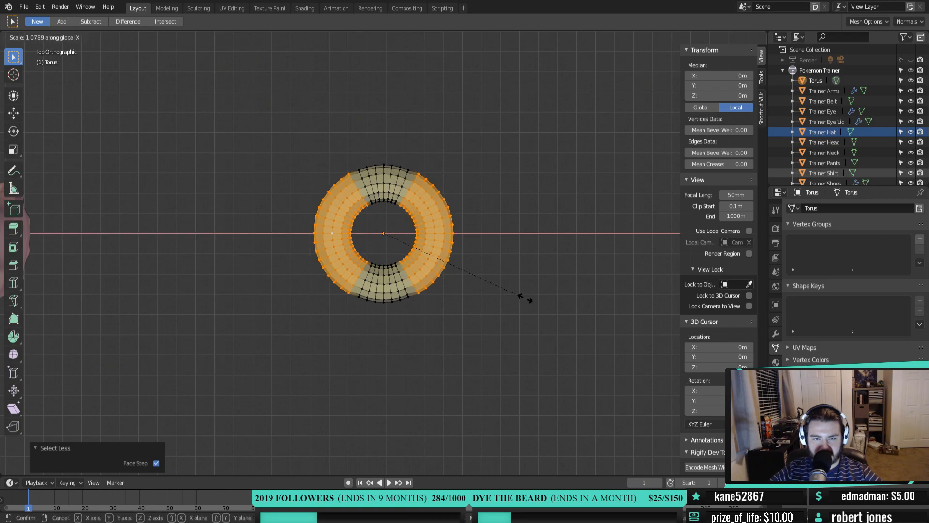
{"action": "key", "text": "Escape"}
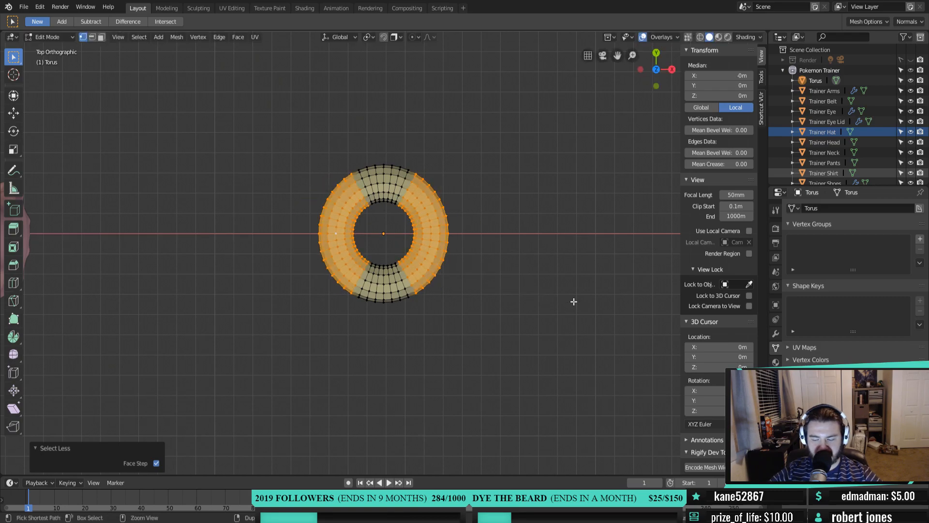
{"action": "key", "text": "ctrl+KP_Add"}
{"action": "key", "text": "s"}
{"action": "key", "text": "x"}
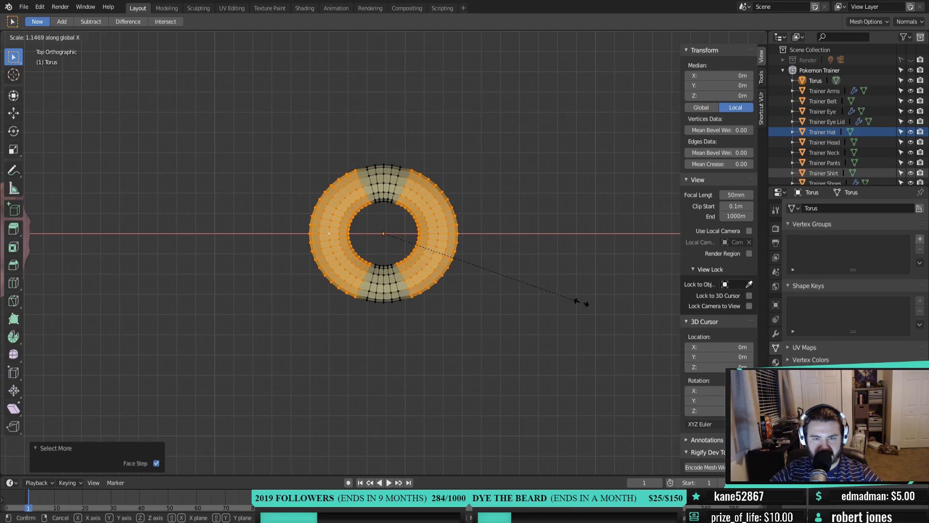
{"action": "left_click", "coordinate": [669, 307]}
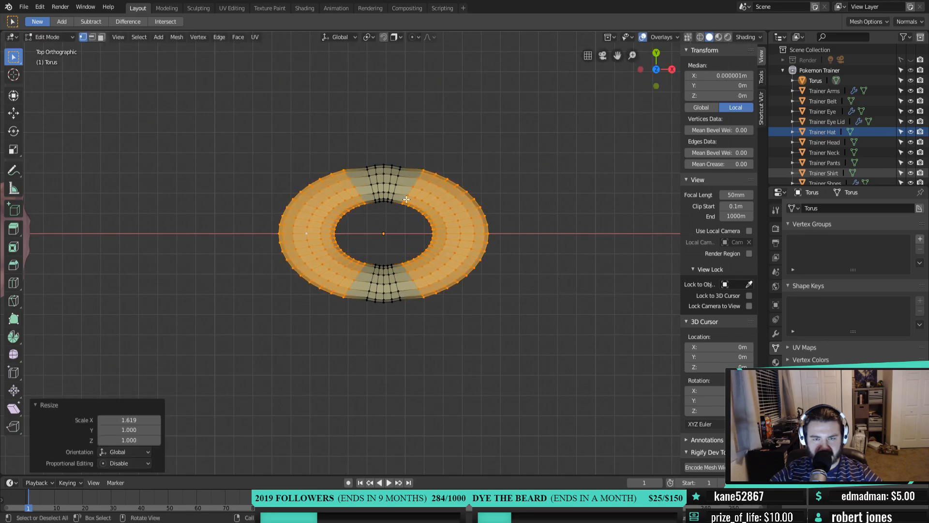
Slide the cross-section edge loop beside the torus's back centre by a factor of -0.351 and rotate it -10.2° about Z
{"action": "left_click", "coordinate": [394, 191], "text": "alt"}
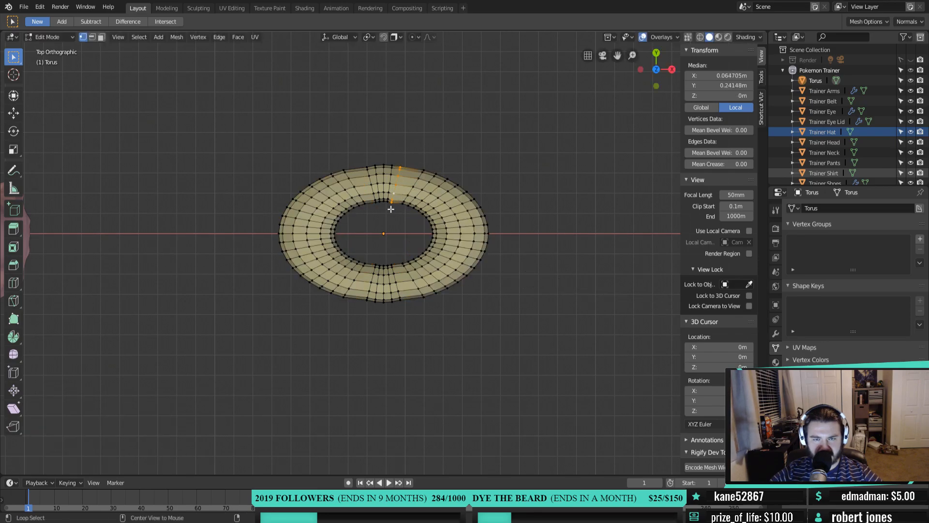
{"action": "key", "text": "g"}
{"action": "key", "text": "g"}
{"action": "left_click", "coordinate": [457, 237]}
{"action": "key", "text": "r"}
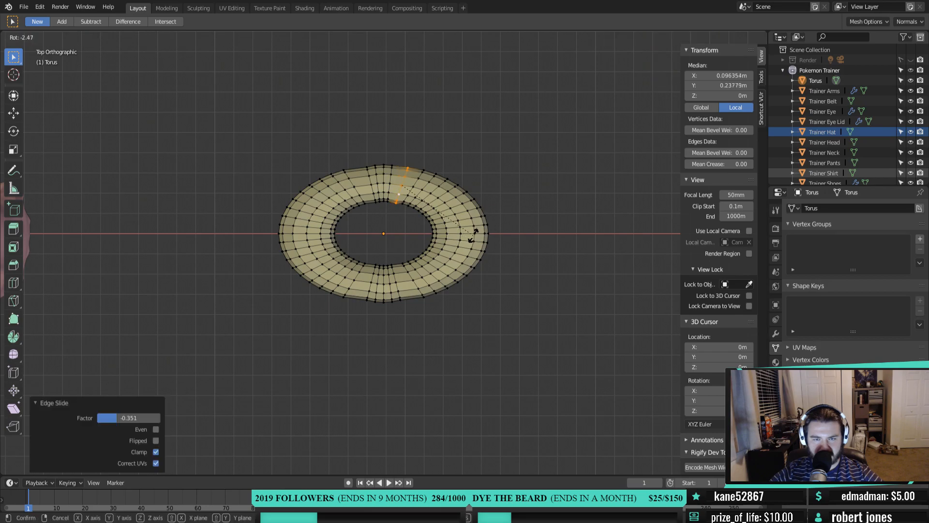
{"action": "left_click", "coordinate": [469, 219]}
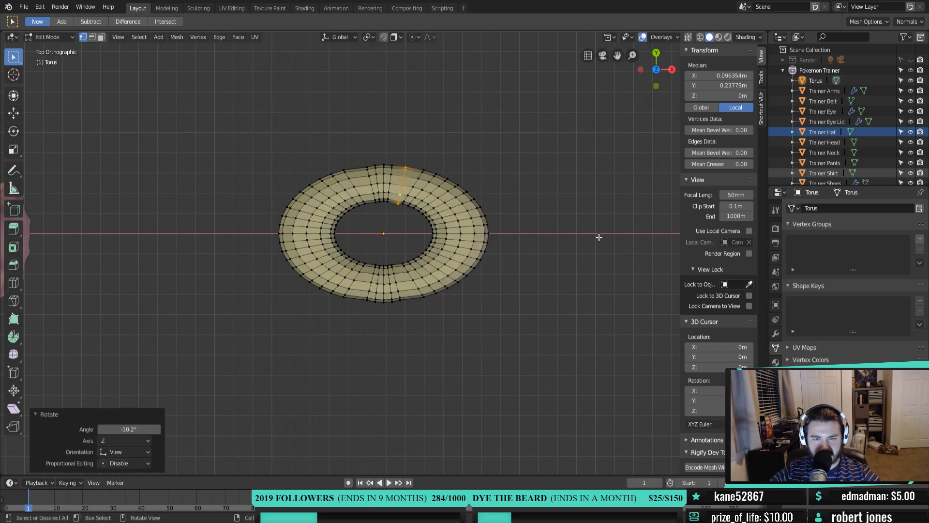
Delete the torus object from the scene
{"action": "key", "text": "Tab"}
{"action": "key", "text": "x"}
{"action": "left_click", "coordinate": [509, 156]}
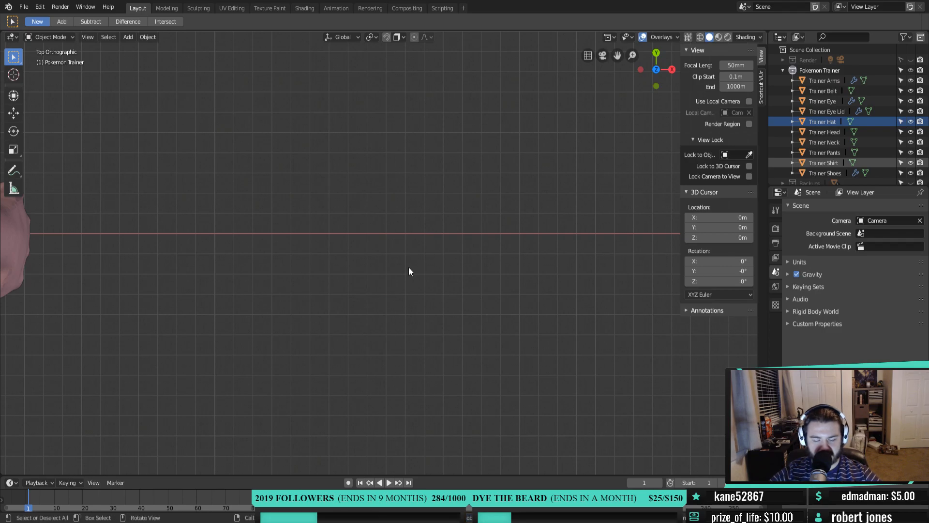
Add a 2 m cube mesh at the world origin by the character's feet
{"action": "key", "text": "shift+a"}
{"action": "mouse_move", "coordinate": [408, 267]}
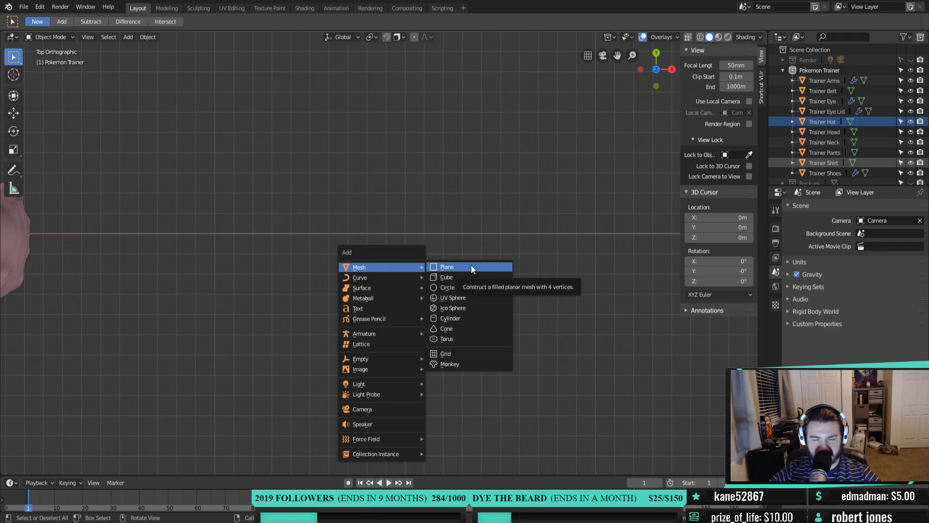
{"action": "middle_click_drag", "start_coordinate": [109, 260], "coordinate": [709, 155], "text": "shift"}
{"action": "middle_click_drag", "start_coordinate": [357, 373], "coordinate": [368, 324]}
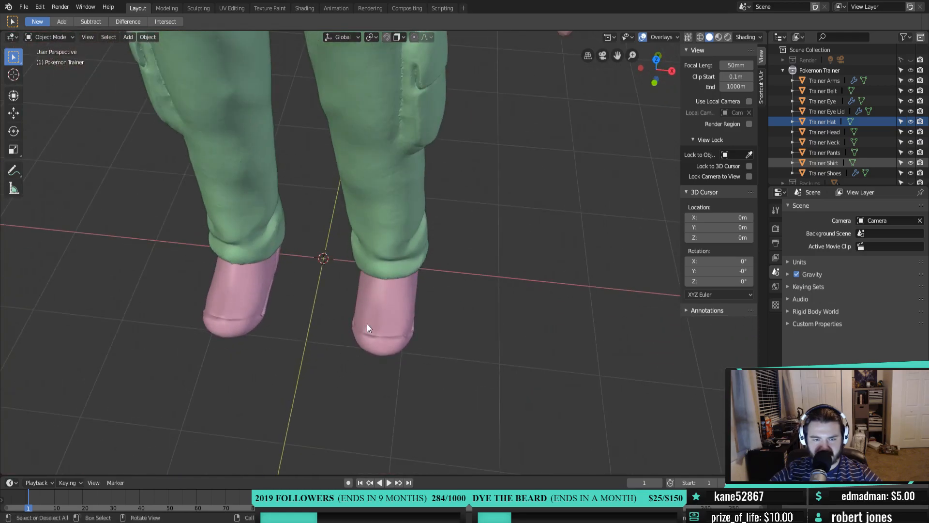
{"action": "key", "text": "shift+a"}
{"action": "mouse_move", "coordinate": [367, 323]}
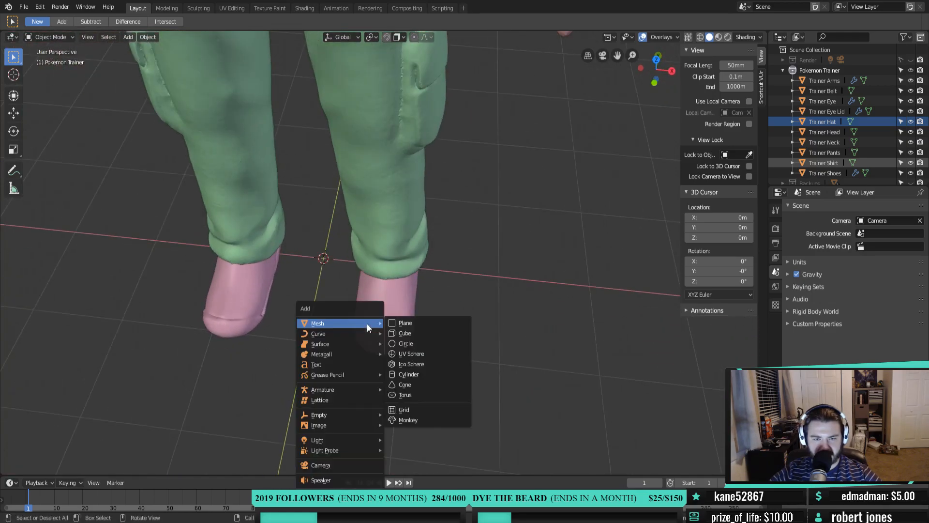
{"action": "left_click", "coordinate": [416, 333]}
{"action": "scroll", "coordinate": [425, 326], "scroll_direction": "down", "scroll_amount": 3}
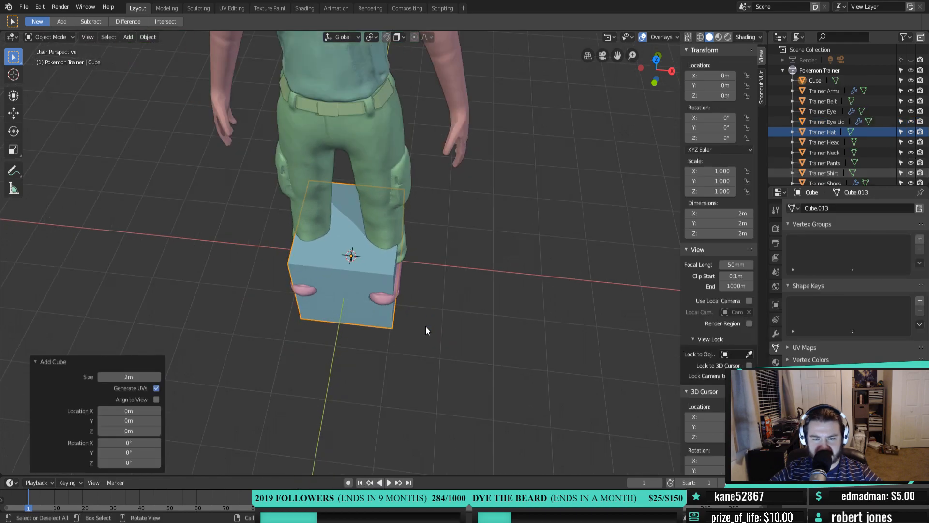
Move the new cube about 3.95 m along X, clear of the character
{"action": "key", "text": "KP_7"}
{"action": "middle_click_drag", "start_coordinate": [425, 326], "coordinate": [353, 255], "text": "shift"}
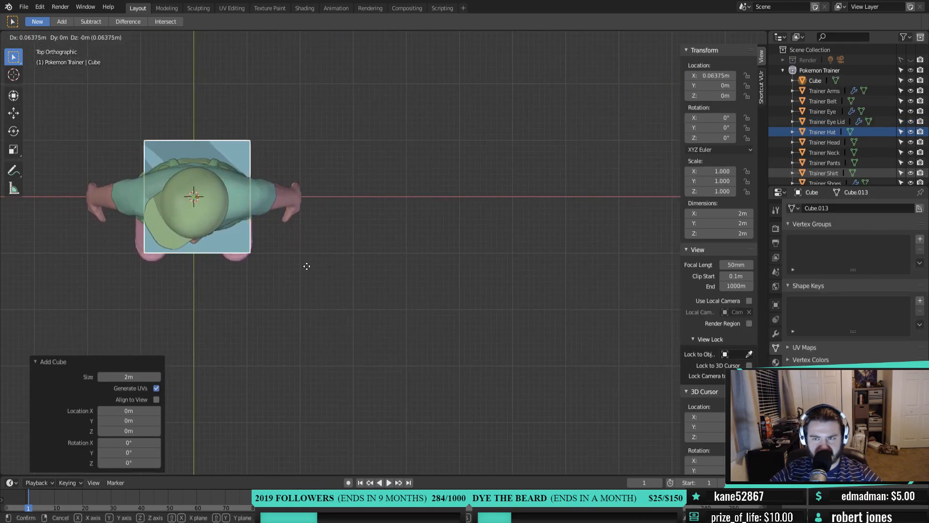
{"action": "key", "text": "g"}
{"action": "key", "text": "x"}
{"action": "left_click", "coordinate": [509, 274]}
Scale the cube down uniformly by a factor of 0.133
{"action": "scroll", "coordinate": [509, 274], "scroll_direction": "up", "scroll_amount": 2}
{"action": "middle_click_drag", "start_coordinate": [509, 274], "coordinate": [490, 258], "text": "shift"}
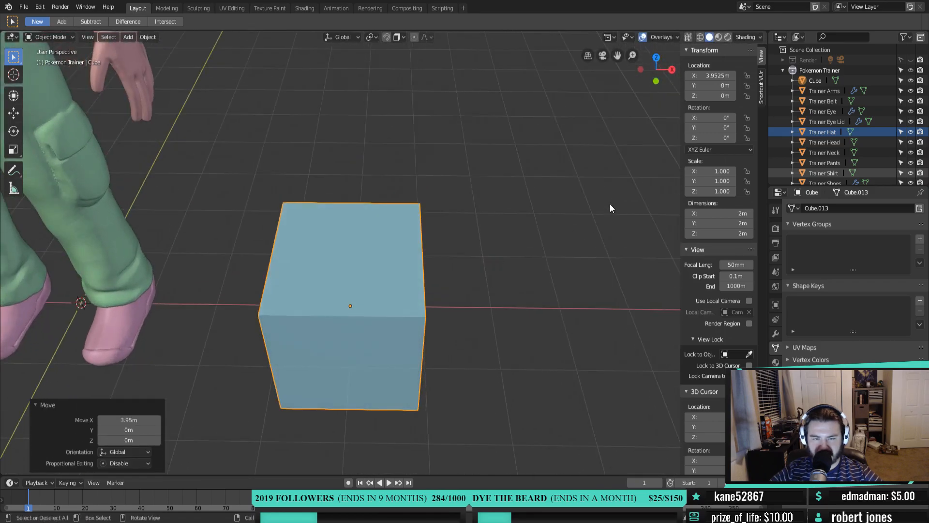
{"action": "key", "text": "s"}
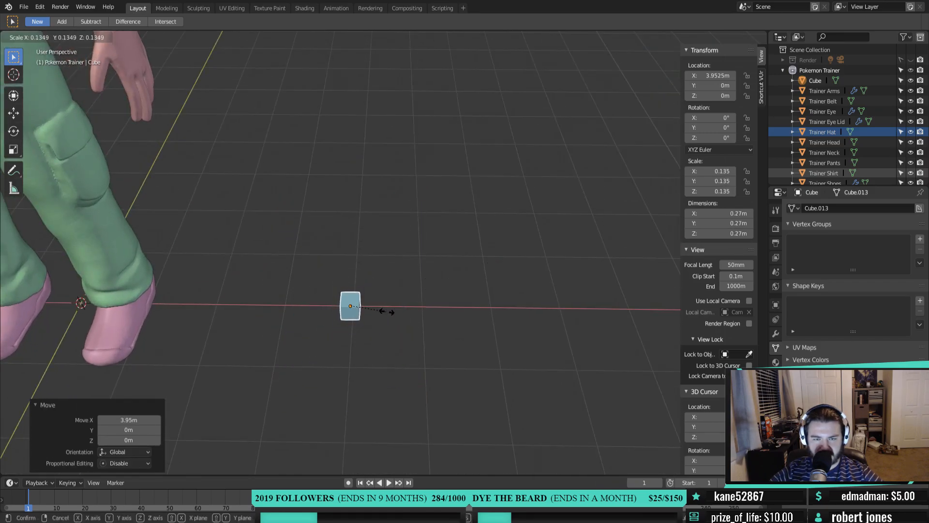
{"action": "left_click", "coordinate": [386, 311]}
Open the choices for applying the small cube's object transforms
{"action": "key", "text": "KP_7"}
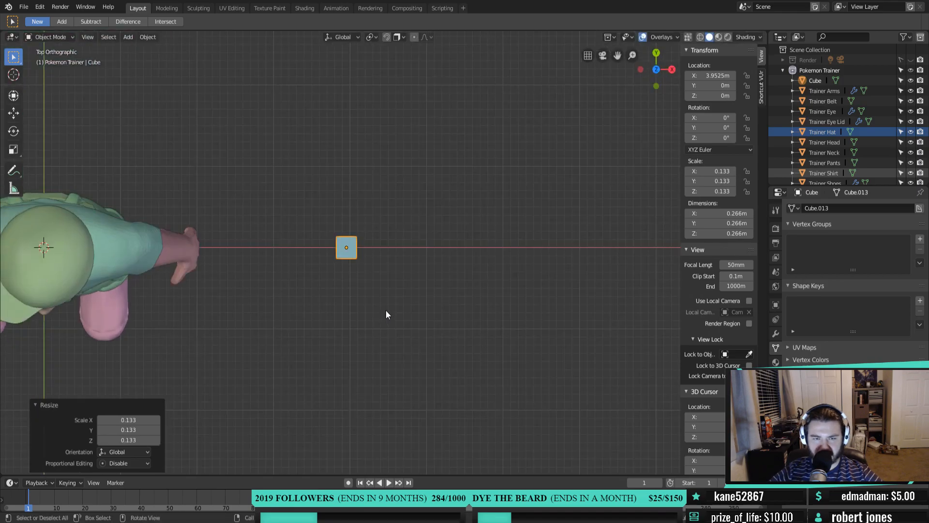
{"action": "scroll", "coordinate": [378, 296], "scroll_direction": "up", "scroll_amount": 3}
{"action": "middle_click_drag", "start_coordinate": [368, 283], "coordinate": [439, 316], "text": "shift"}
{"action": "scroll", "coordinate": [401, 276], "scroll_direction": "up", "scroll_amount": 2}
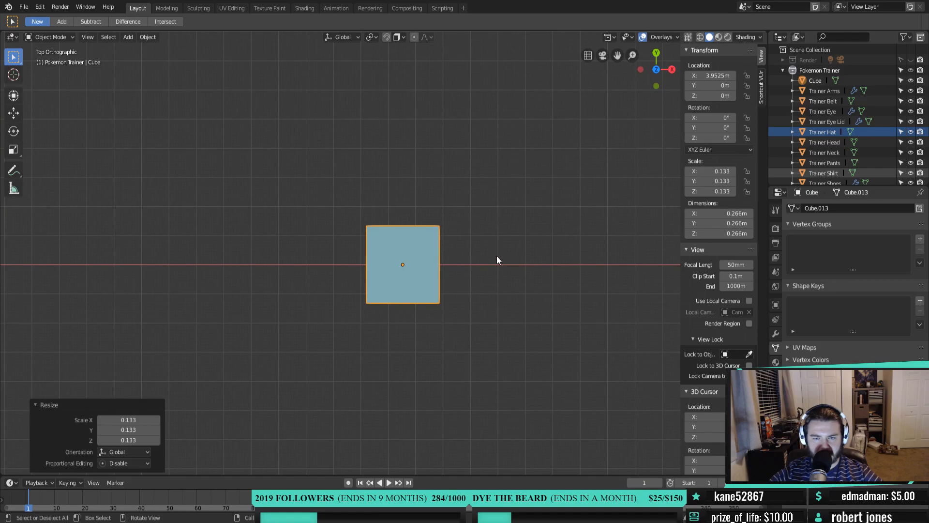
{"action": "key", "text": "ctrl+a"}
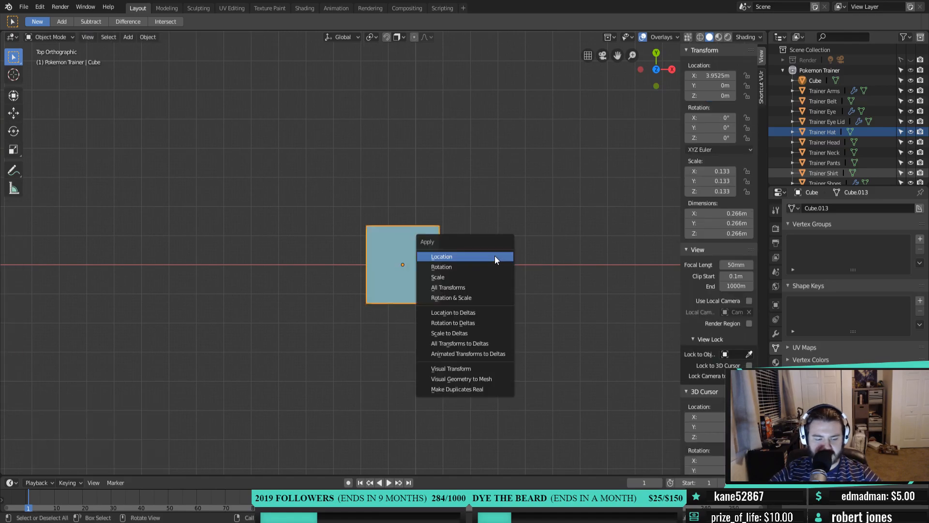
Apply the cube's scale and delete all of its vertices, leaving an empty mesh
{"action": "left_click", "coordinate": [480, 277]}
{"action": "key", "text": "Tab"}
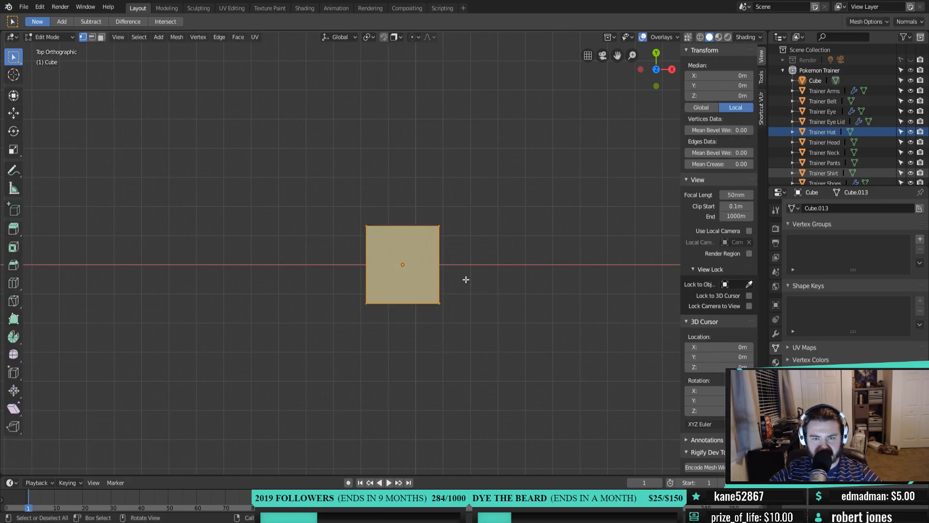
{"action": "key", "text": "x"}
{"action": "left_click", "coordinate": [465, 274]}
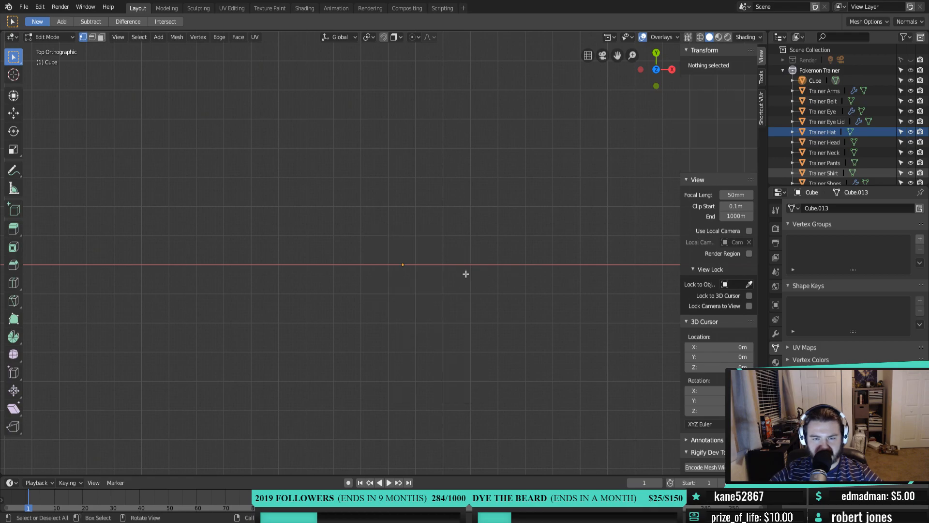
Add a Skin modifier and a Mirror modifier to the emptied cube object
{"action": "left_click", "coordinate": [775, 210]}
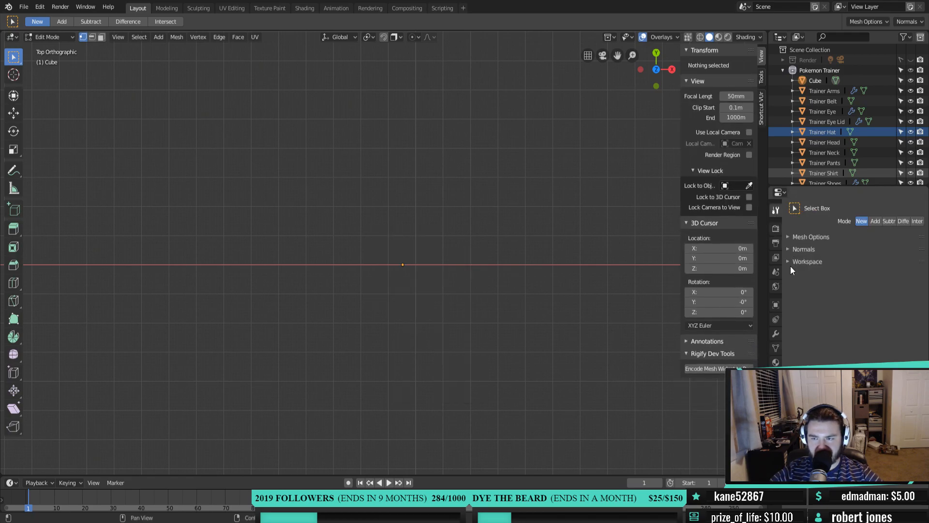
{"action": "left_click", "coordinate": [775, 333]}
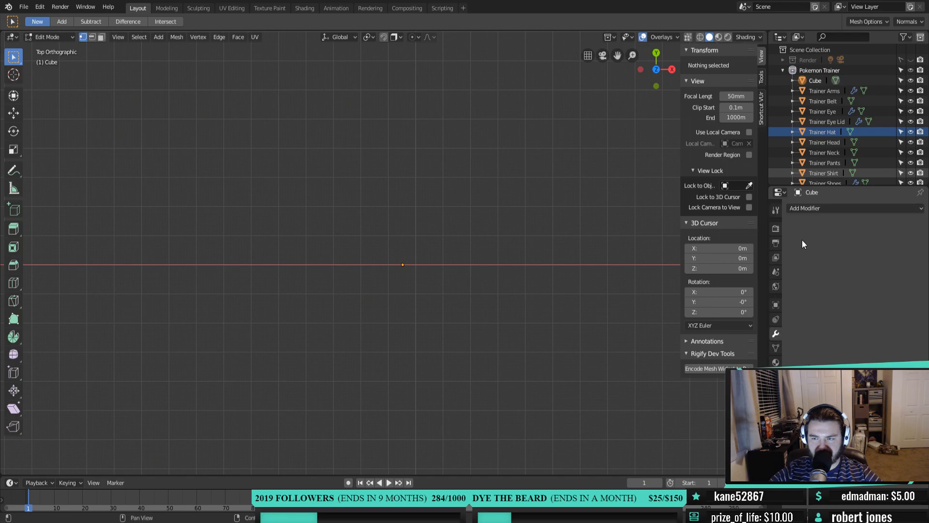
{"action": "left_click", "coordinate": [799, 209]}
{"action": "left_click", "coordinate": [738, 357]}
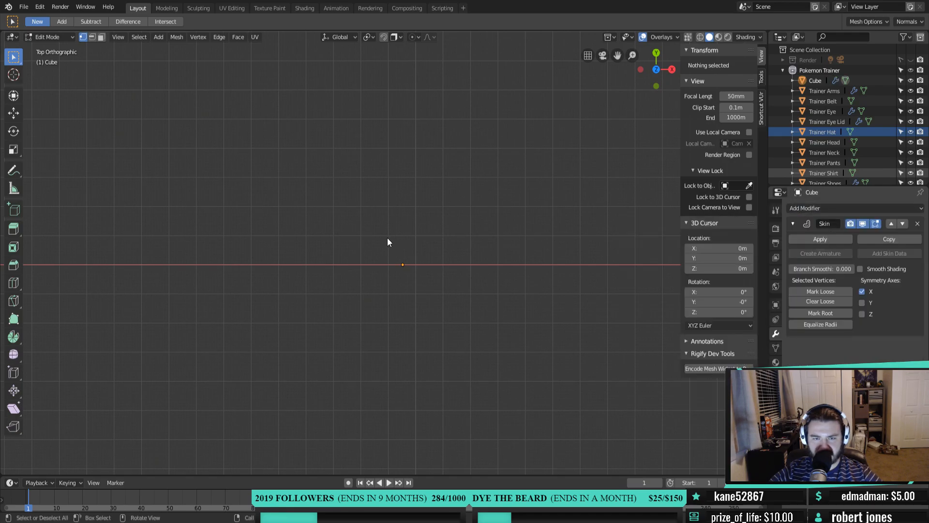
{"action": "left_click", "coordinate": [811, 209]}
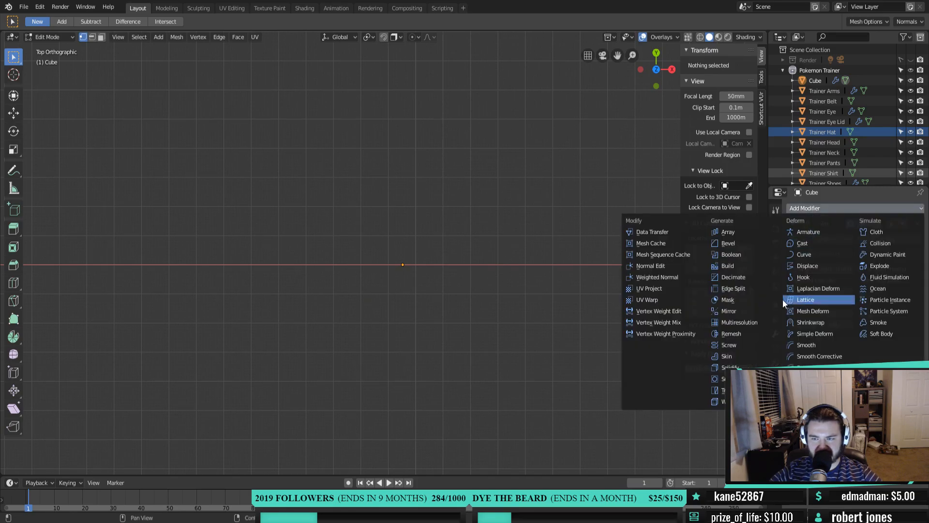
{"action": "left_click", "coordinate": [753, 309]}
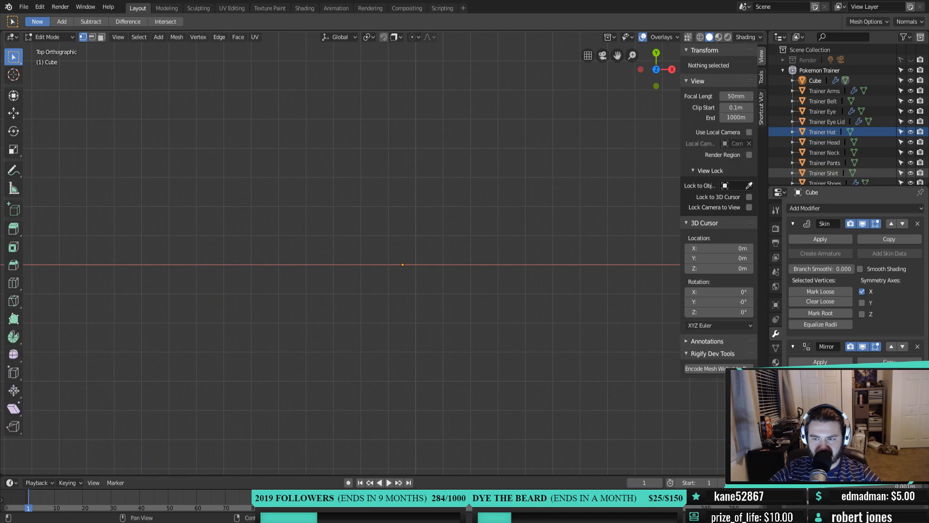
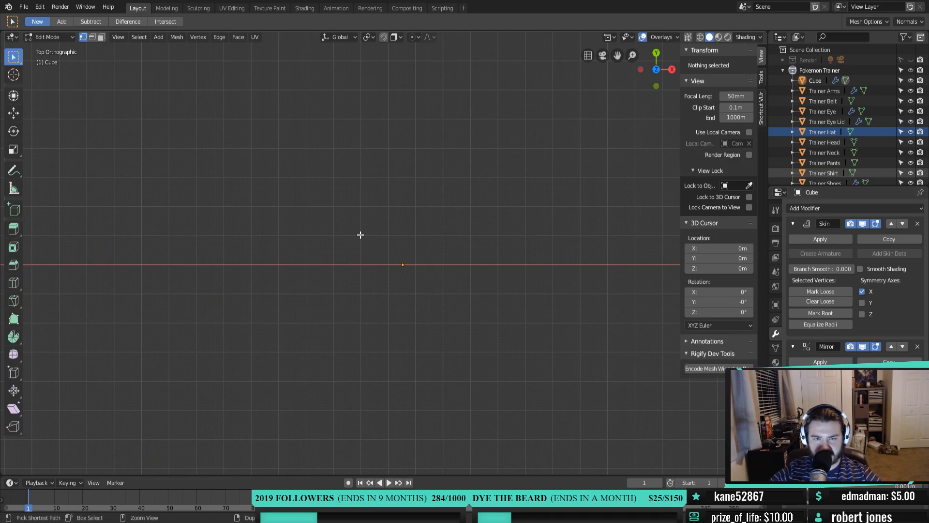
Place a first vertex up and left of the origin, and move Mirror, set to Y only, above the viewport-hidden Skin modifier
{"action": "right_click", "coordinate": [361, 235], "text": "ctrl"}
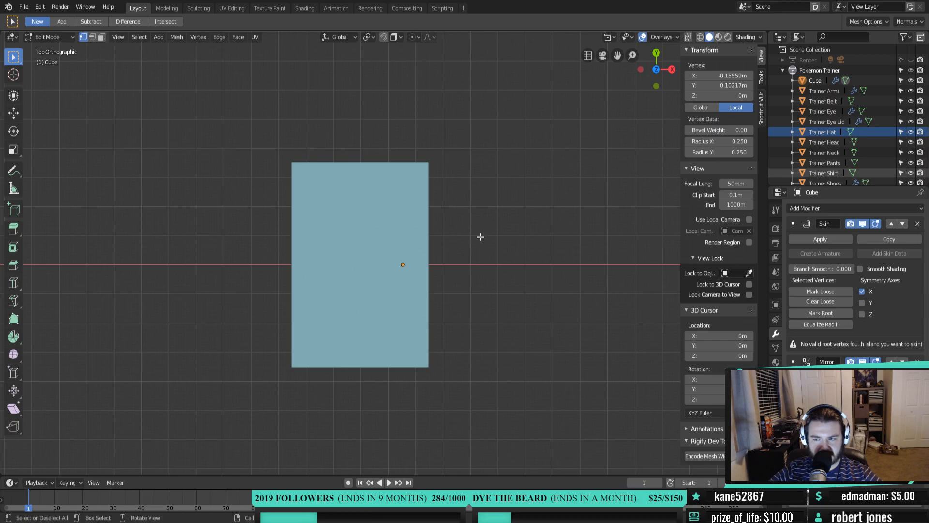
{"action": "left_click", "coordinate": [862, 223]}
{"action": "left_click", "coordinate": [892, 346]}
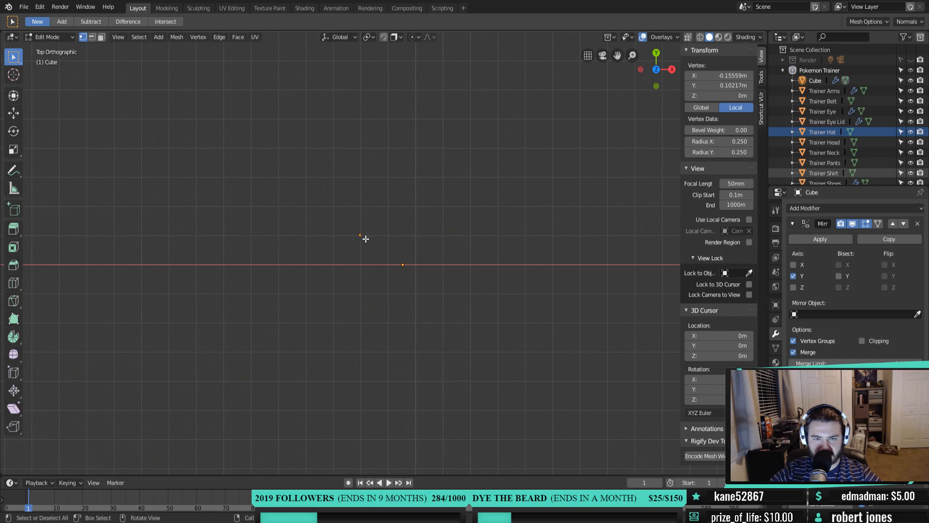
Position the new vertex at X -0.15 m and Y 0.1 m
{"action": "key", "text": "g"}
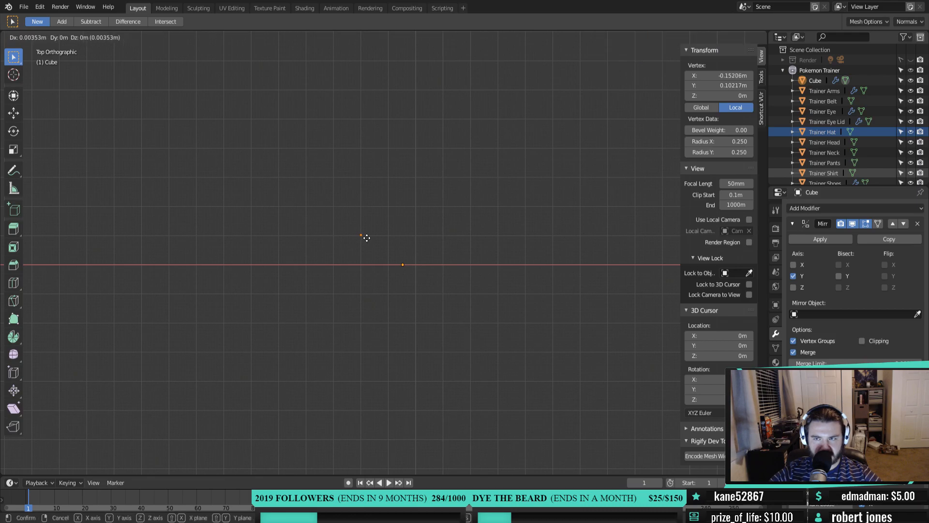
{"action": "left_click", "coordinate": [366, 238]}
{"action": "left_click", "coordinate": [716, 76]}
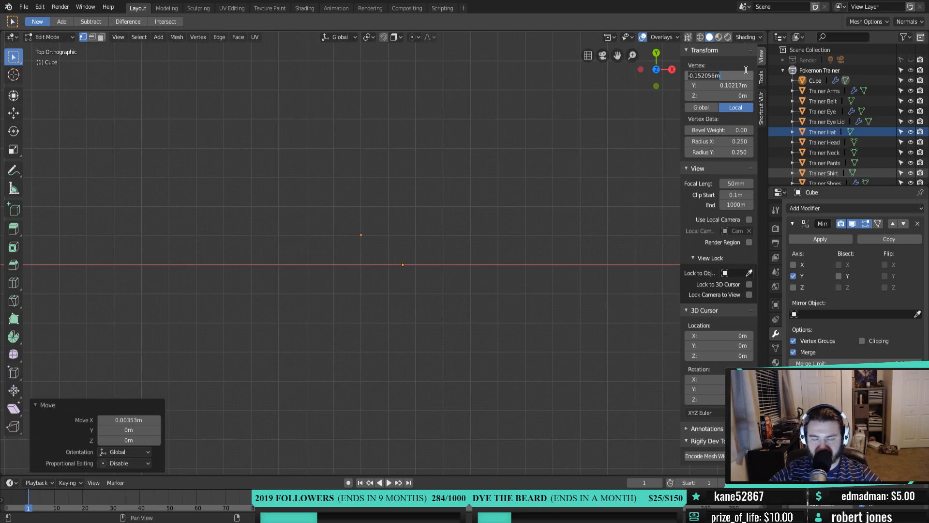
{"action": "type", "text": "-.1"}
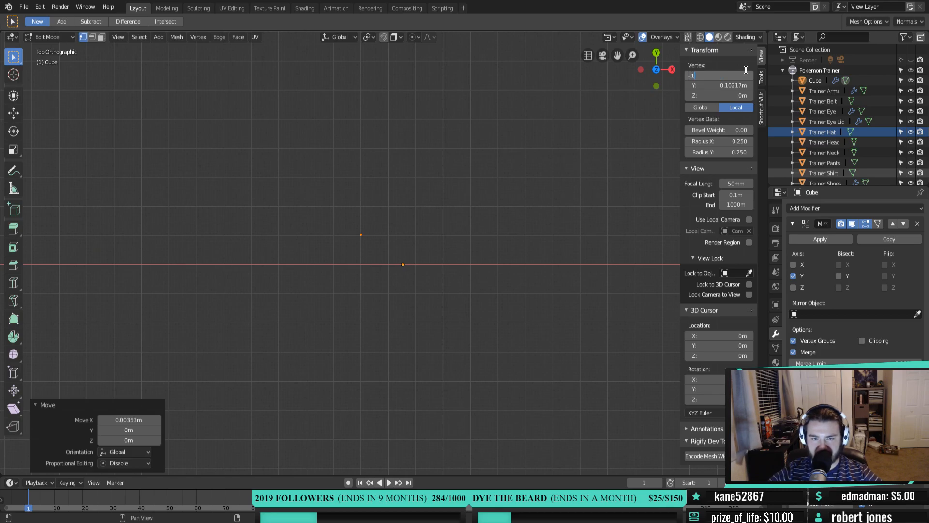
{"action": "key", "text": "Return"}
{"action": "left_click", "coordinate": [722, 76]}
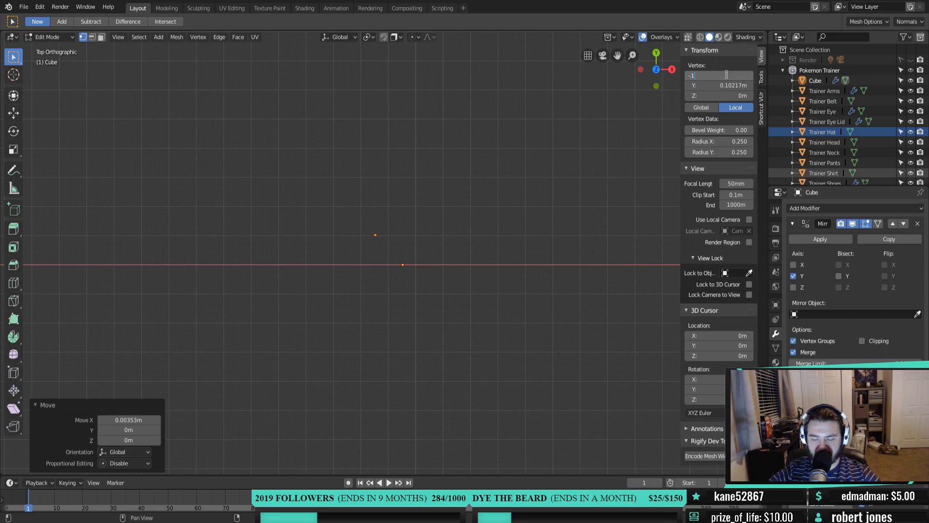
{"action": "key", "text": "Return"}
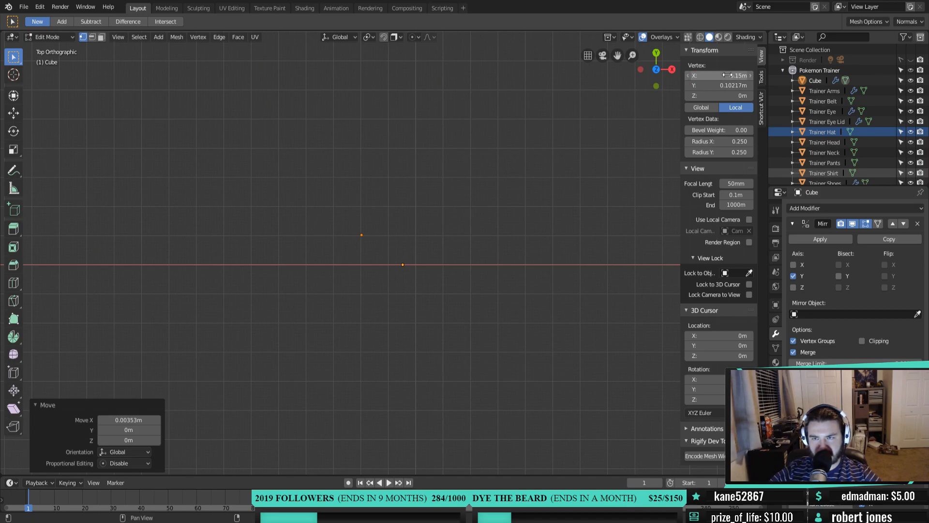
{"action": "left_click", "coordinate": [729, 85]}
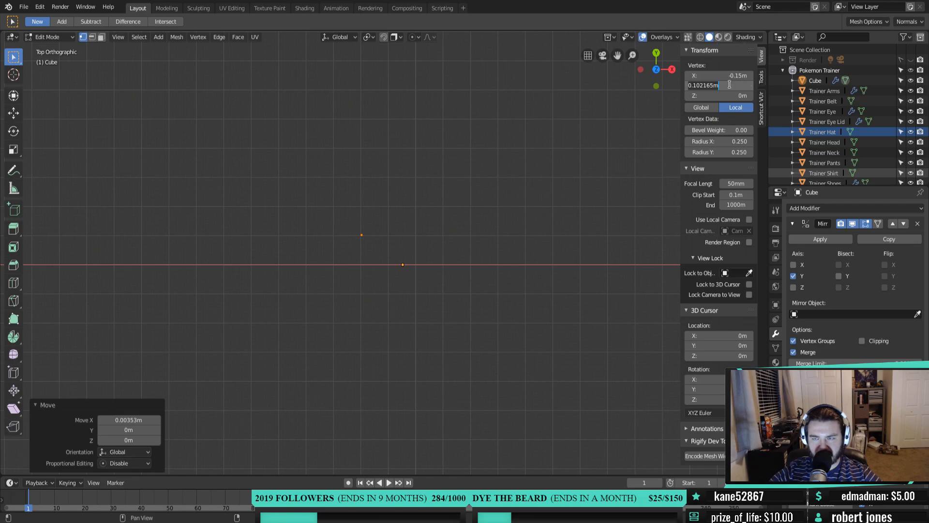
{"action": "key", "text": "ctrl+a"}
{"action": "type", "text": ".1"}
{"action": "key", "text": "Return"}
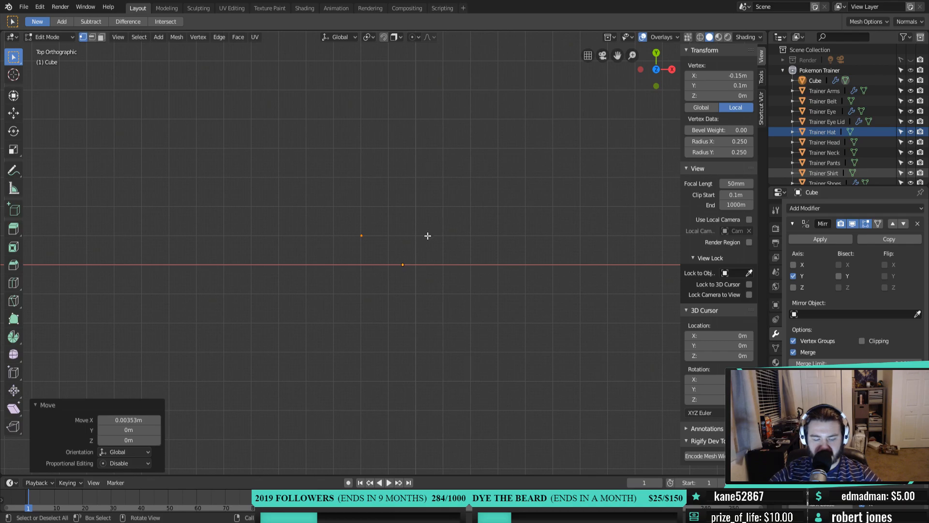
Duplicate the vertex across to the other side and position the copy at X 0.15 m, Y 0.1 m
{"action": "key", "text": "g"}
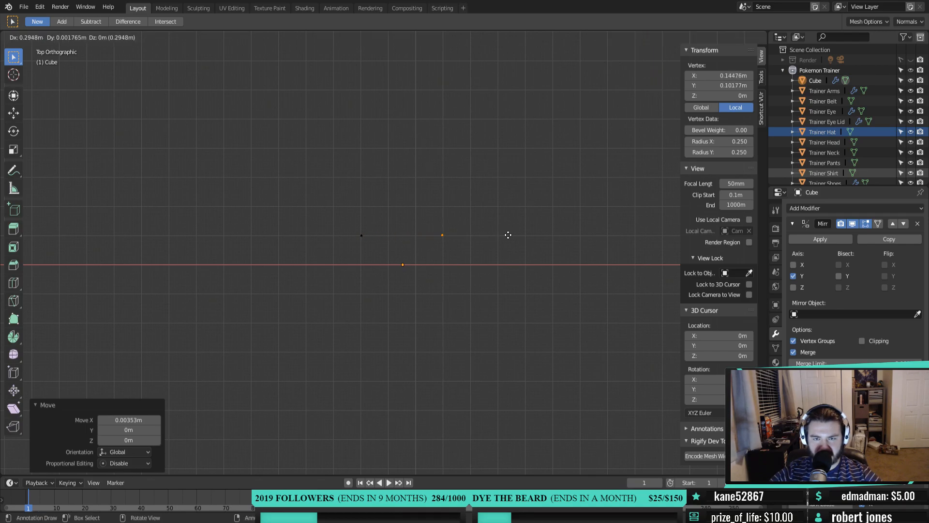
{"action": "left_click", "coordinate": [509, 235]}
{"action": "left_click", "coordinate": [725, 77]}
{"action": "type", "text": ".15"}
{"action": "left_click", "coordinate": [726, 84]}
{"action": "type", "text": ".1"}
{"action": "key", "text": "Return"}
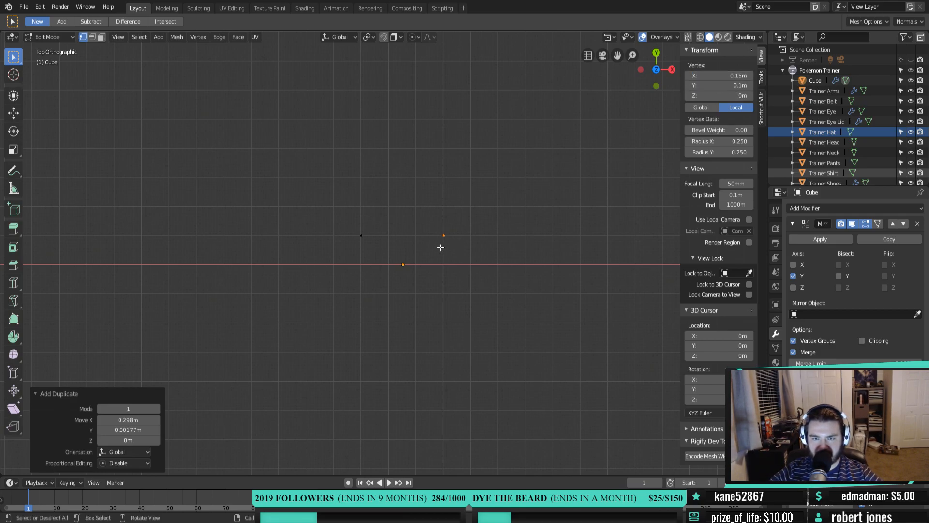
Extend the copied vertex with two more vertices and, with Mirror clipping enabled, move the last one onto the red centre line at X about 0.24 m
{"action": "right_click", "coordinate": [469, 251], "text": "ctrl"}
{"action": "right_click", "coordinate": [470, 263], "text": "ctrl"}
{"action": "key", "text": "g"}
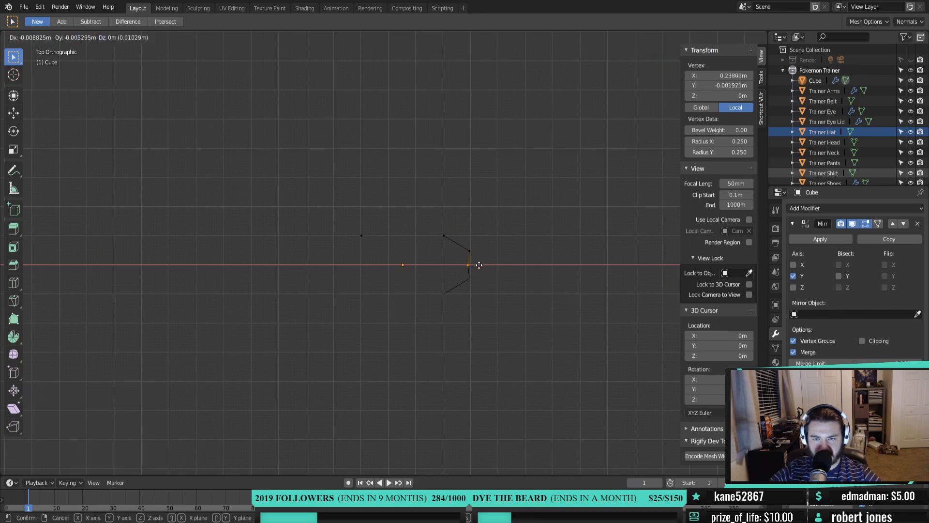
{"action": "left_click", "coordinate": [475, 262]}
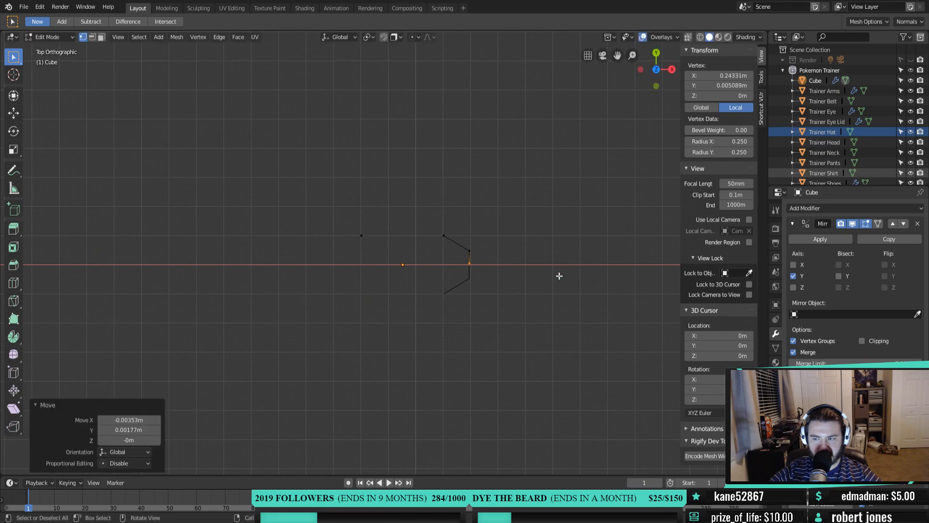
{"action": "key", "text": "g"}
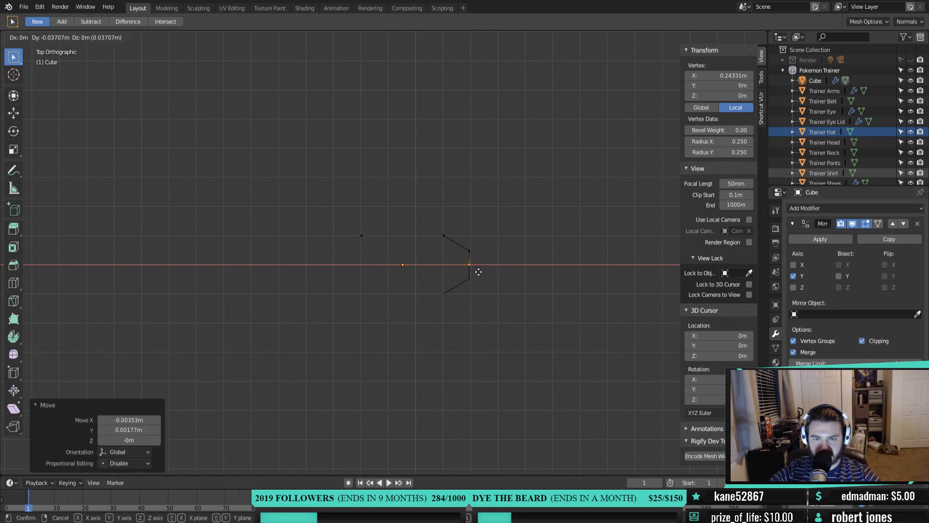
{"action": "left_click", "coordinate": [479, 271]}
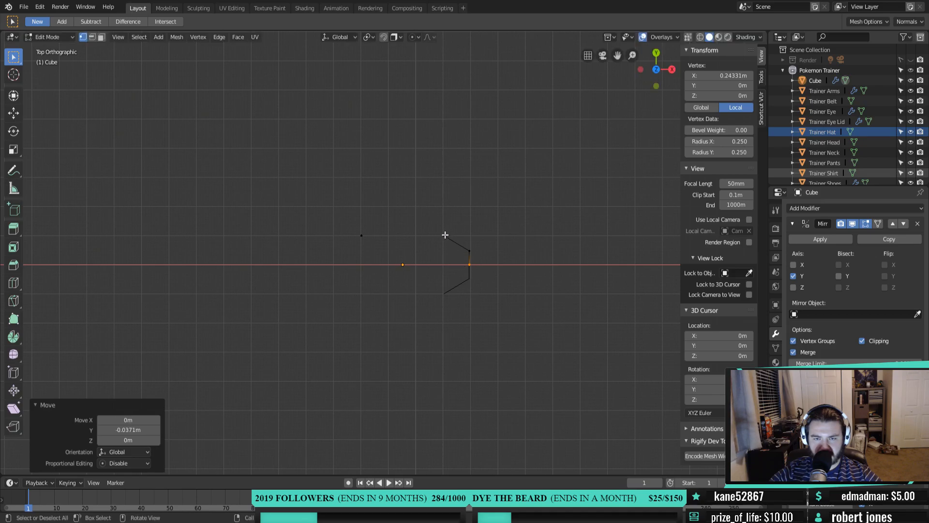
Join the two vertices at Y 0.1 m with a straight edge
{"action": "left_click", "coordinate": [444, 235]}
{"action": "left_click", "coordinate": [362, 235], "text": "shift"}
{"action": "key", "text": "f"}
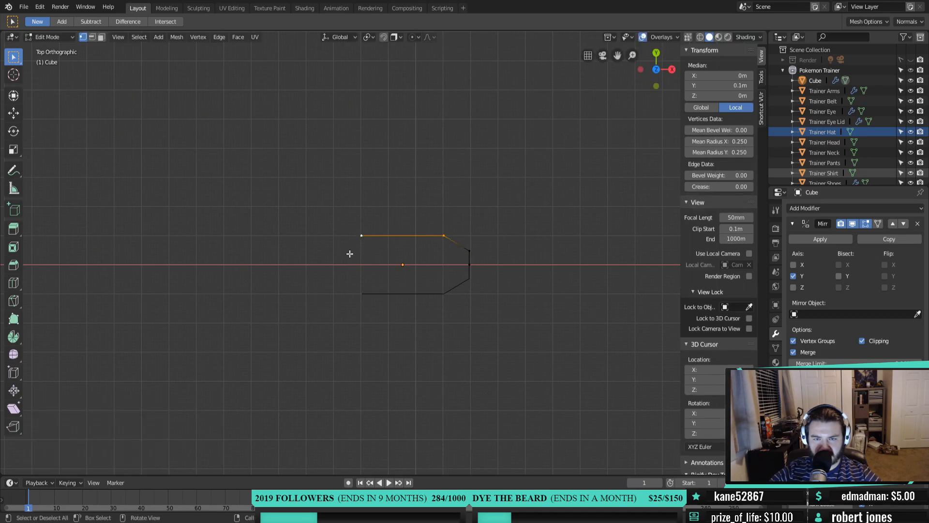
Delete the vertex at X -0.15 m and enable mirroring across the X axis
{"action": "left_click", "coordinate": [361, 236]}
{"action": "key", "text": "x"}
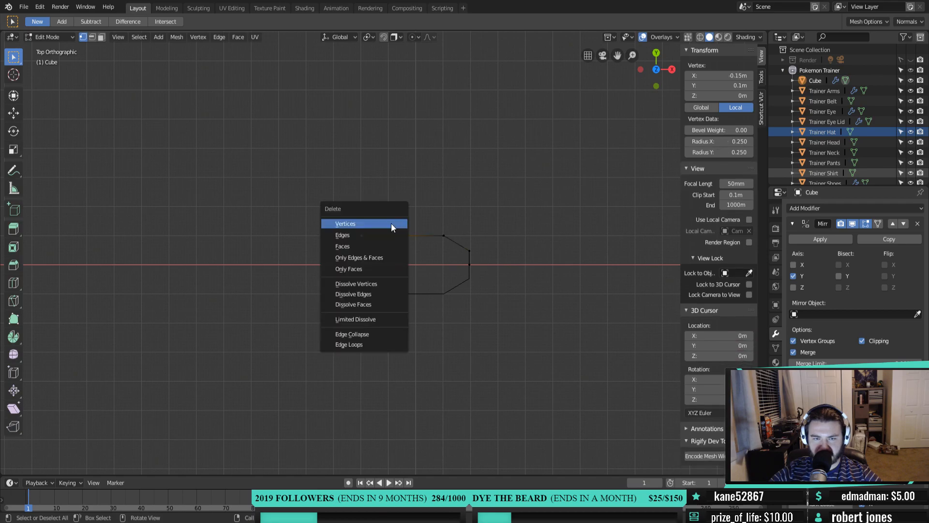
{"action": "left_click", "coordinate": [391, 223]}
{"action": "left_click", "coordinate": [794, 265]}
Extrude the vertex at X 0.15 m along X to about 0.004 m from the centre, and leave Edit Mode
{"action": "left_click", "coordinate": [444, 237]}
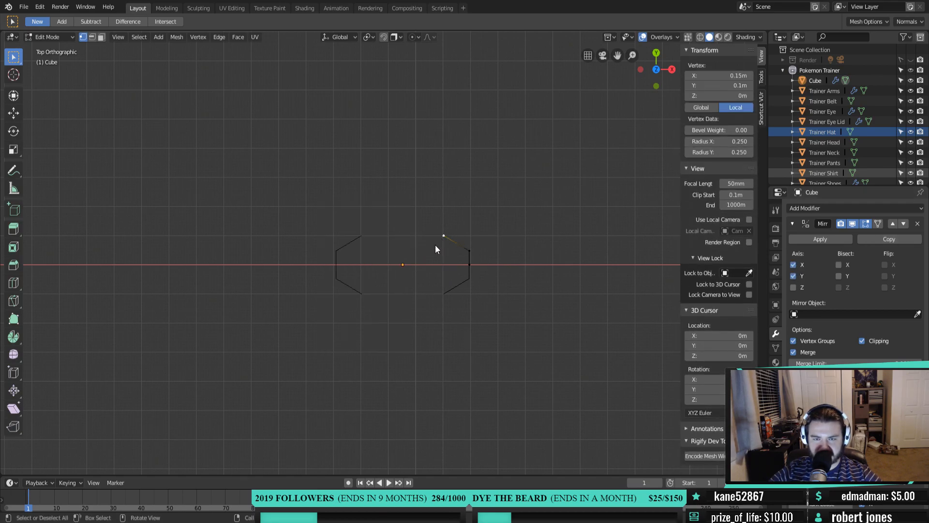
{"action": "key", "text": "e"}
{"action": "key", "text": "x"}
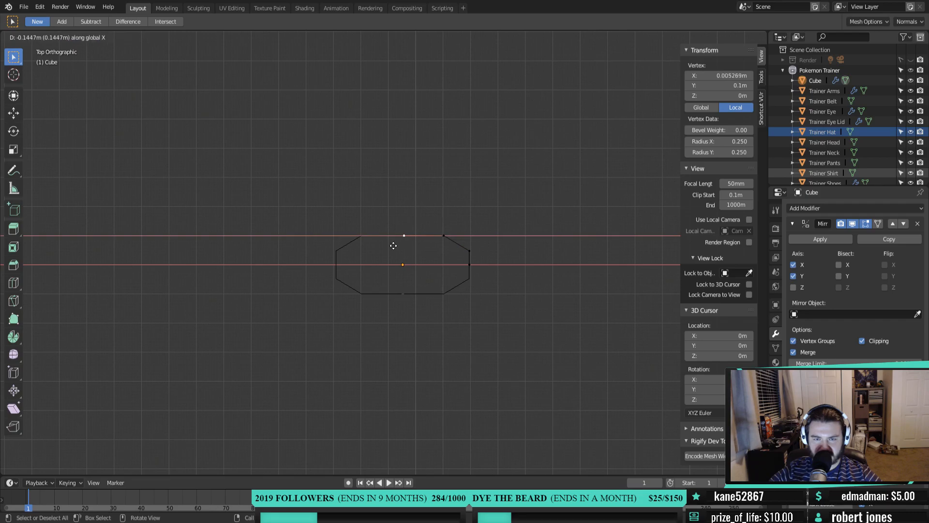
{"action": "left_click", "coordinate": [393, 246]}
{"action": "key", "text": "Tab"}
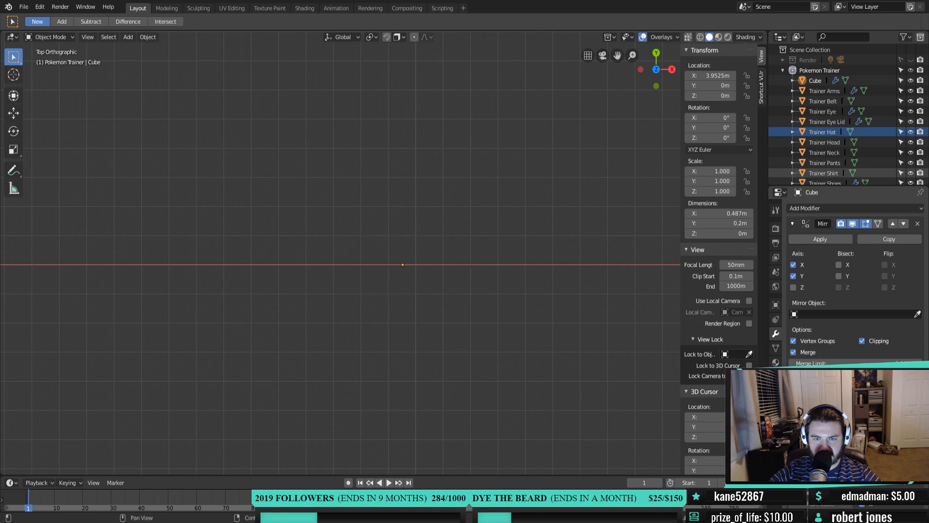
Leave the isolated view and examine the outline's vertices beside the trainer model in perspective and from above
{"action": "key", "text": "KP_Divide"}
{"action": "middle_click_drag", "start_coordinate": [579, 367], "coordinate": [756, 259]}
{"action": "middle_click_drag", "start_coordinate": [495, 320], "coordinate": [489, 265]}
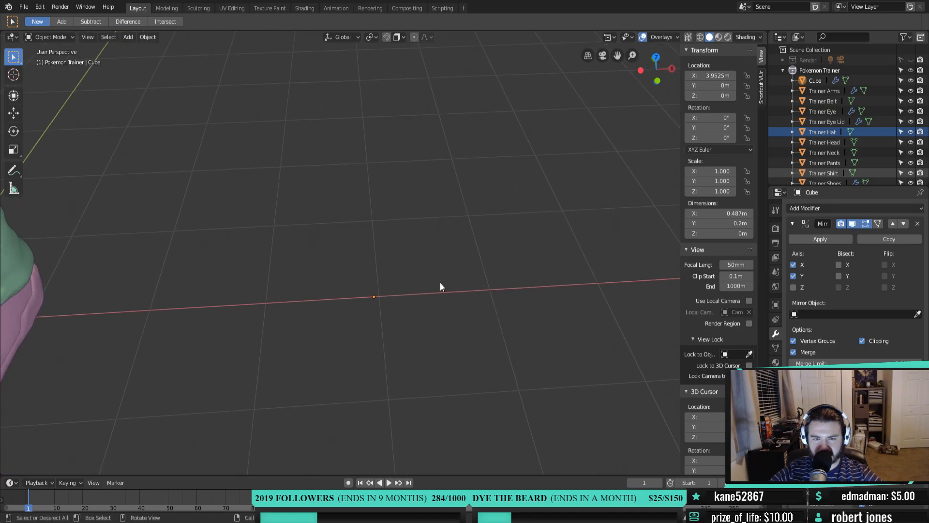
{"action": "key", "text": "Tab"}
{"action": "middle_click_drag", "start_coordinate": [448, 289], "coordinate": [441, 281]}
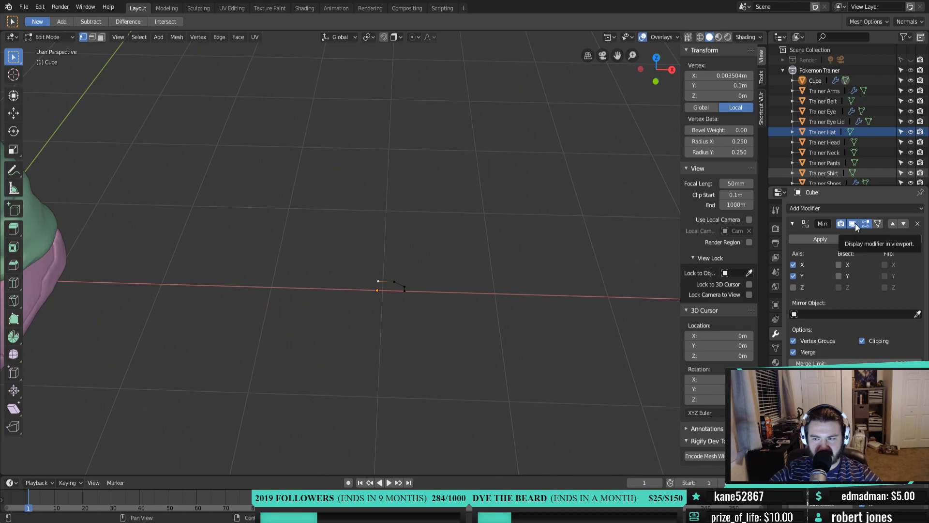
{"action": "key", "text": "a"}
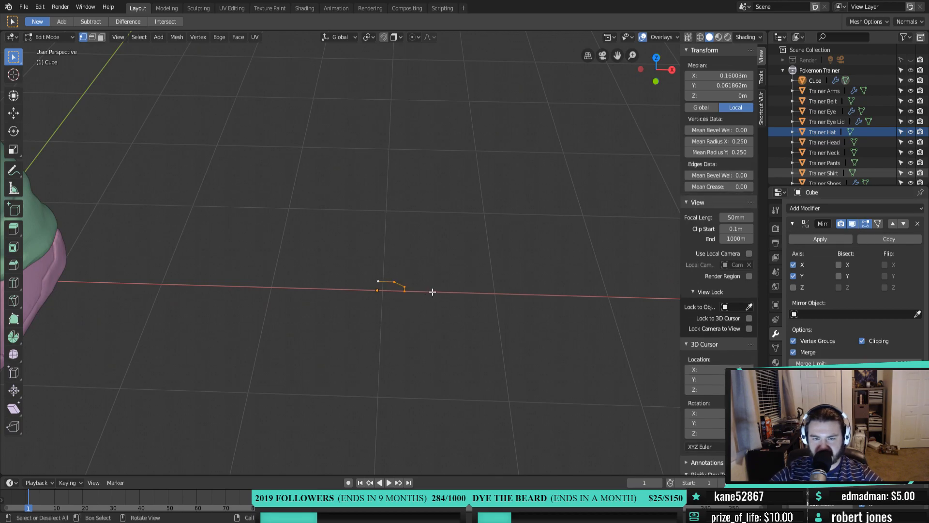
{"action": "key", "text": "KP_7"}
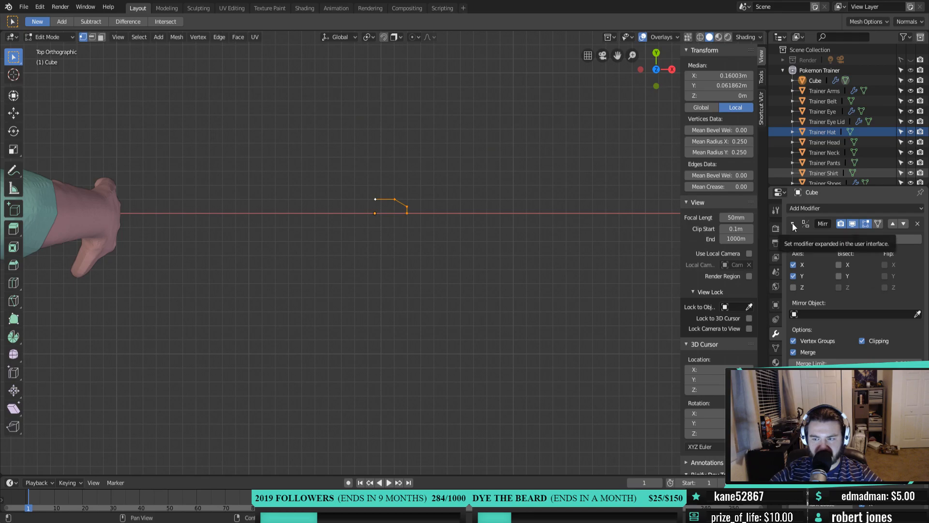
{"action": "left_click", "coordinate": [406, 207]}
{"action": "left_click", "coordinate": [376, 200]}
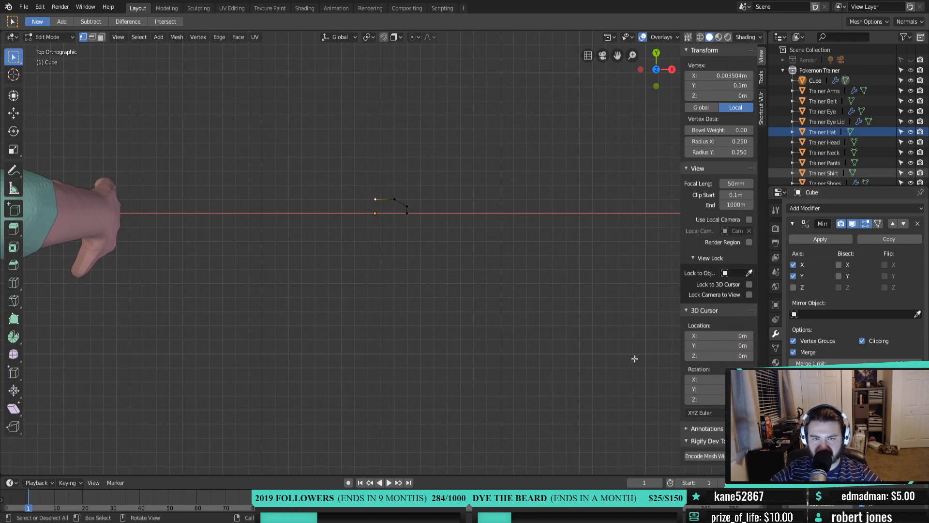
Turn the Skin modifier's viewport display back on for the outline
{"action": "scroll", "coordinate": [842, 414], "scroll_direction": "down", "scroll_amount": 3}
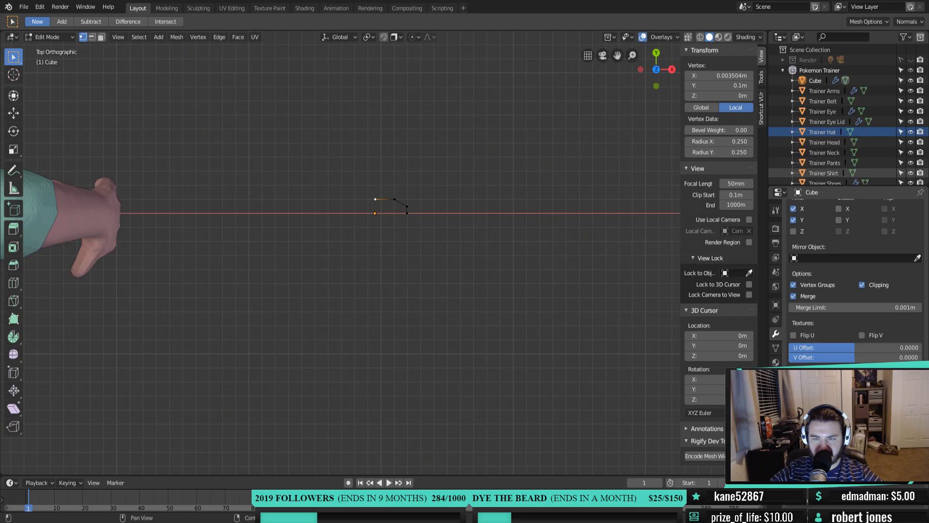
{"action": "left_click", "coordinate": [822, 469]}
{"action": "scroll", "coordinate": [382, 242], "scroll_direction": "up", "scroll_amount": 2}
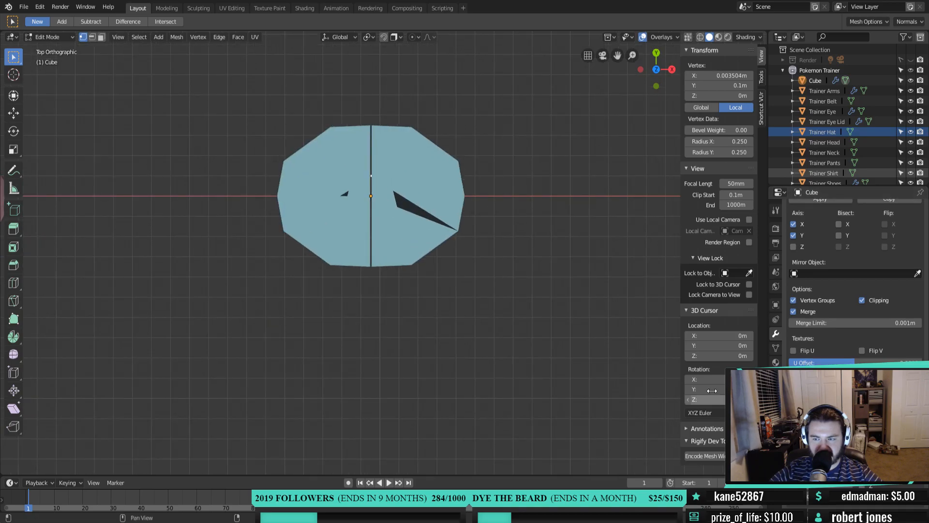
Resize the skin radius of all outline vertices by a factor of about 0.123
{"action": "key", "text": "a"}
{"action": "key", "text": "ctrl+a"}
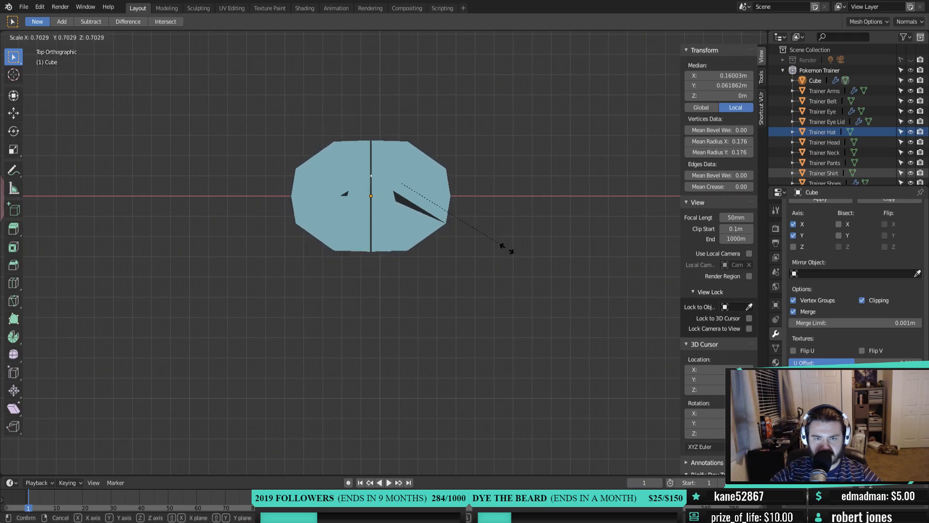
{"action": "left_click", "coordinate": [401, 205]}
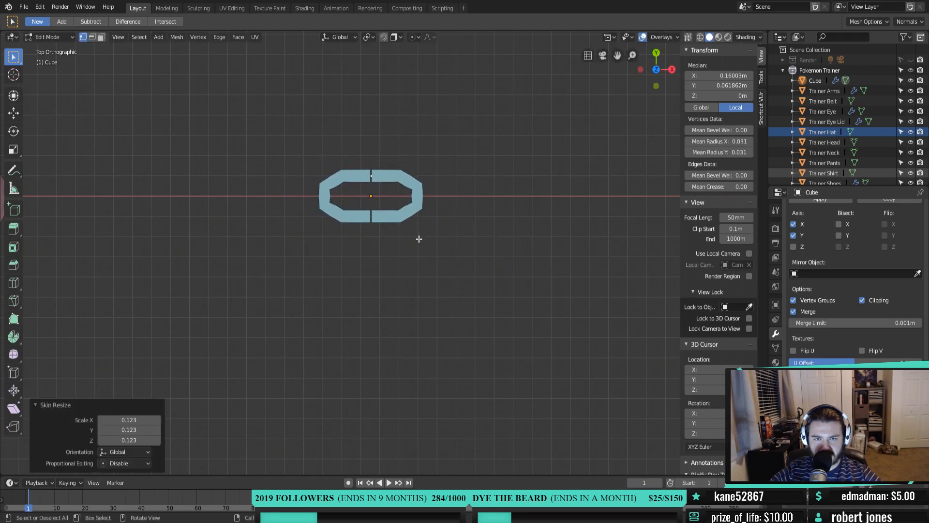
Move the whole outline about -0.017 m in X until its halves join, and reshape it by about -0.02 m in X and 0.026 m in Y
{"action": "scroll", "coordinate": [412, 222], "scroll_direction": "up", "scroll_amount": 3}
{"action": "middle_click_drag", "start_coordinate": [397, 181], "coordinate": [431, 268], "text": "shift"}
{"action": "scroll", "coordinate": [432, 268], "scroll_direction": "up", "scroll_amount": 3}
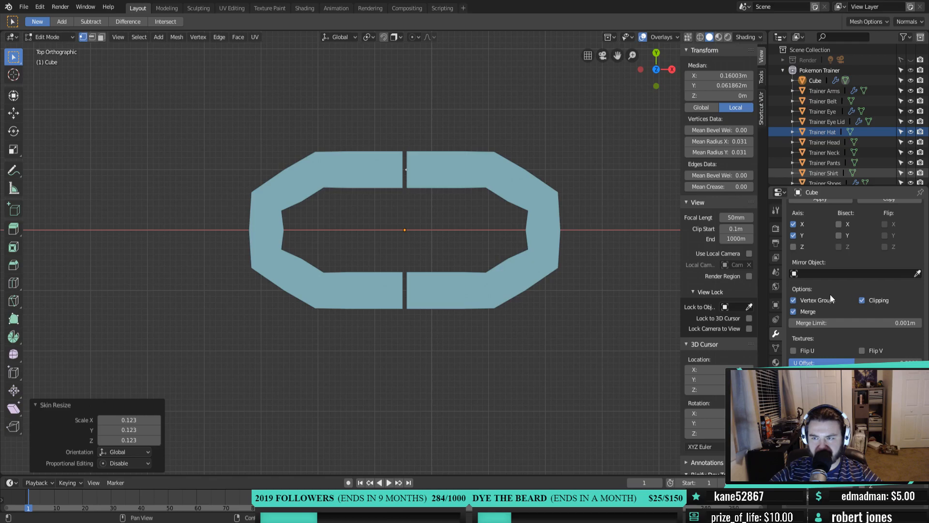
{"action": "scroll", "coordinate": [832, 294], "scroll_direction": "up", "scroll_amount": 3}
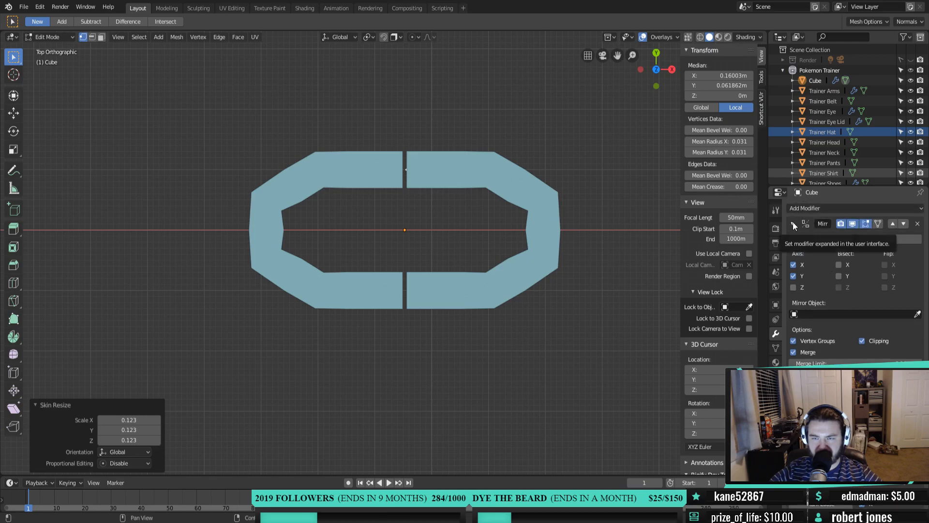
{"action": "key", "text": "g"}
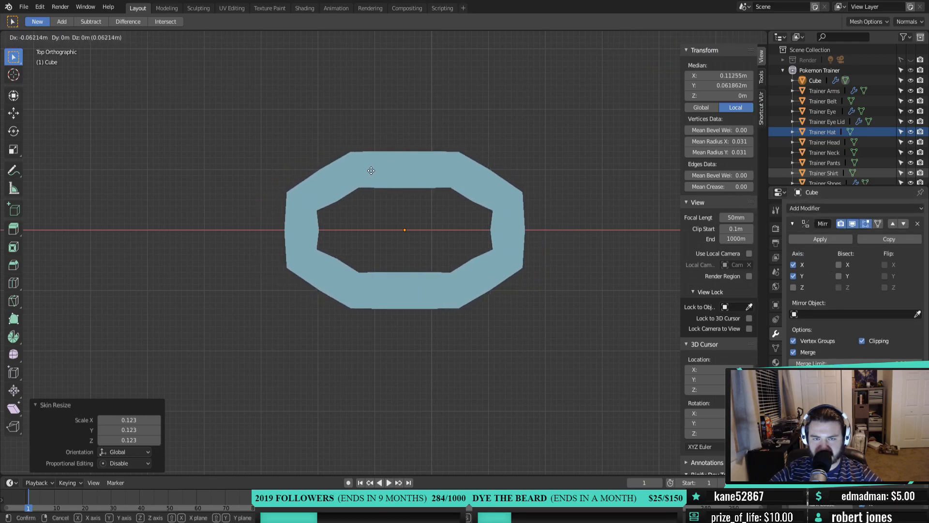
{"action": "left_click", "coordinate": [394, 170]}
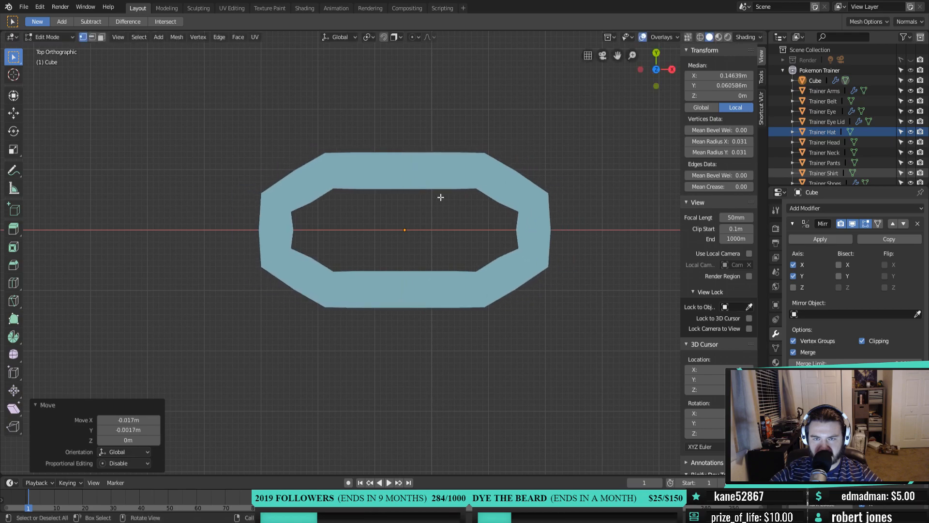
{"action": "key", "text": "g"}
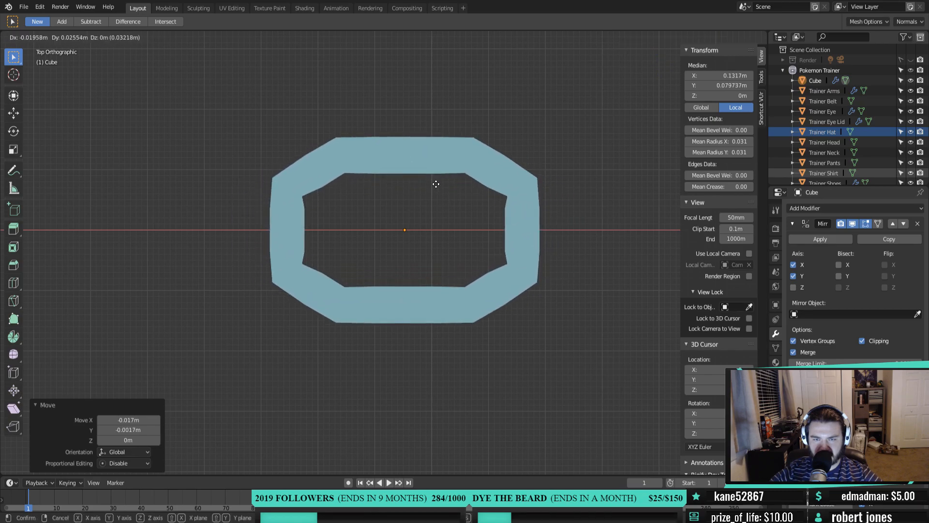
{"action": "left_click", "coordinate": [436, 184]}
Collapse the Mirror modifier's settings and add a Subdivision Surface modifier to the link
{"action": "left_click", "coordinate": [793, 223]}
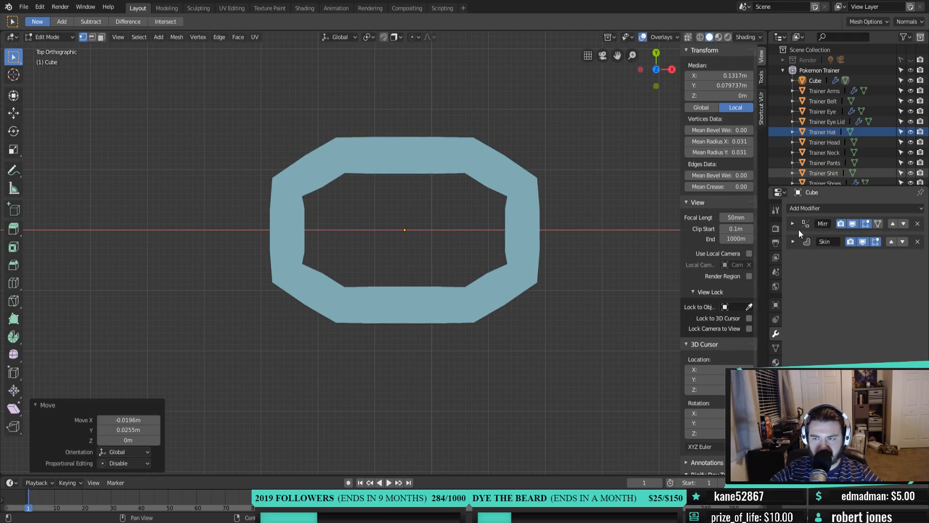
{"action": "left_click", "coordinate": [812, 209]}
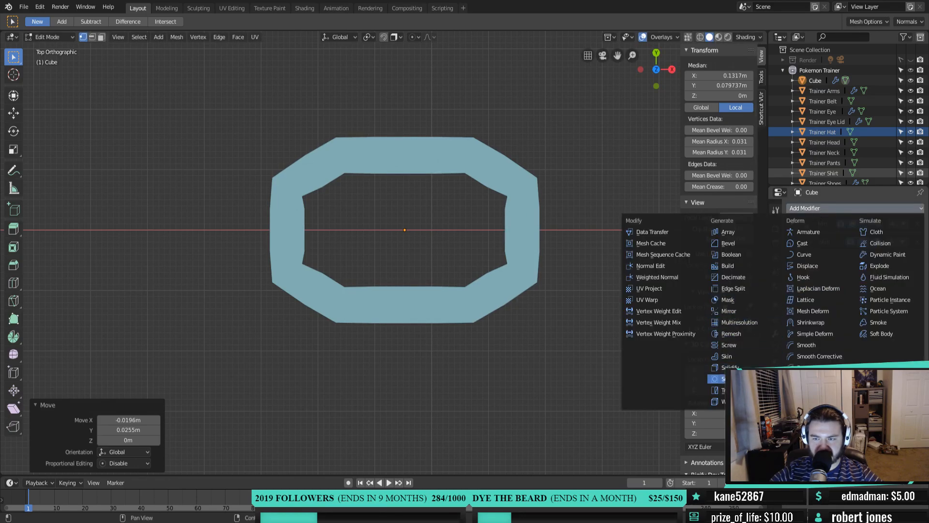
{"action": "left_click", "coordinate": [723, 379]}
{"action": "middle_click_drag", "start_coordinate": [606, 324], "coordinate": [415, 262]}
{"action": "scroll", "coordinate": [839, 103], "scroll_direction": "down", "scroll_amount": 2}
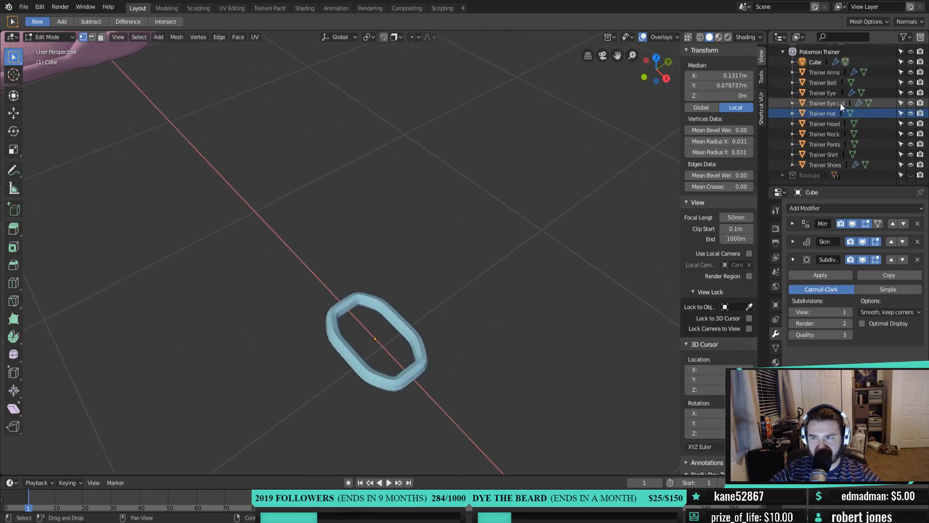
Rename the Cube object as Gold Chain
{"action": "double_click", "coordinate": [814, 62]}
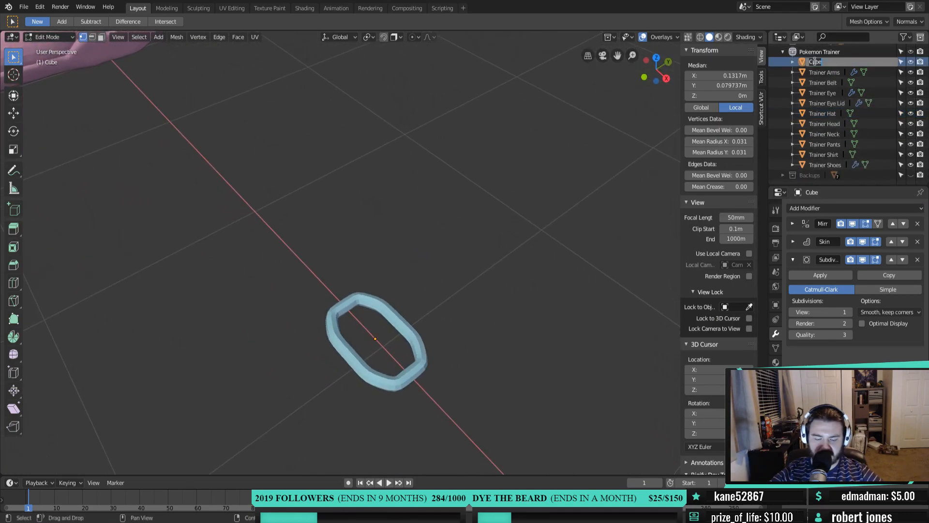
{"action": "type", "text": "Gold Chain"}
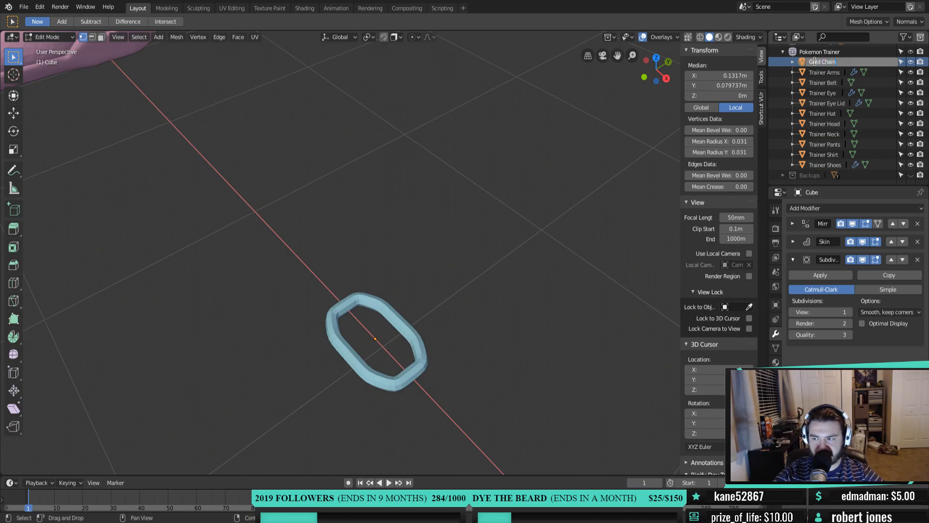
{"action": "key", "text": "Return"}
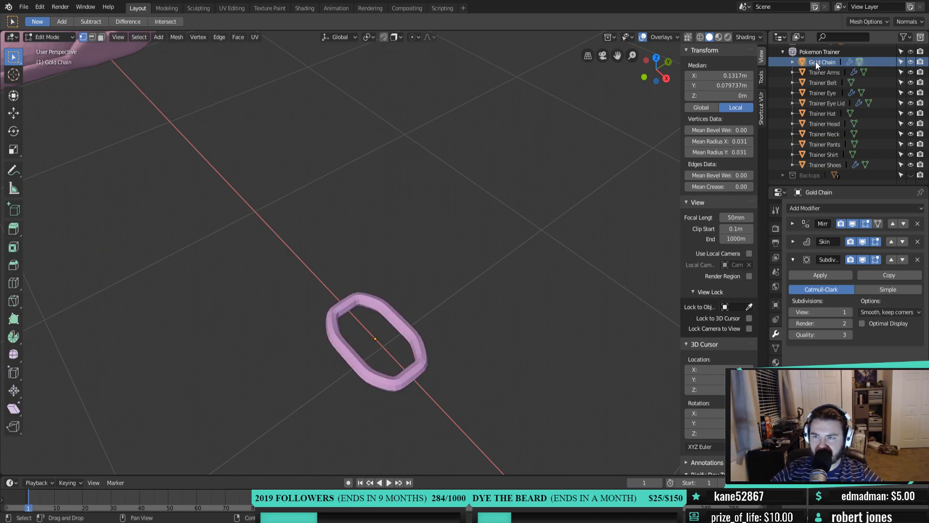
Turn on X-ray in top view and move the link's outer corner vertex slightly inward
{"action": "key", "text": "KP_7"}
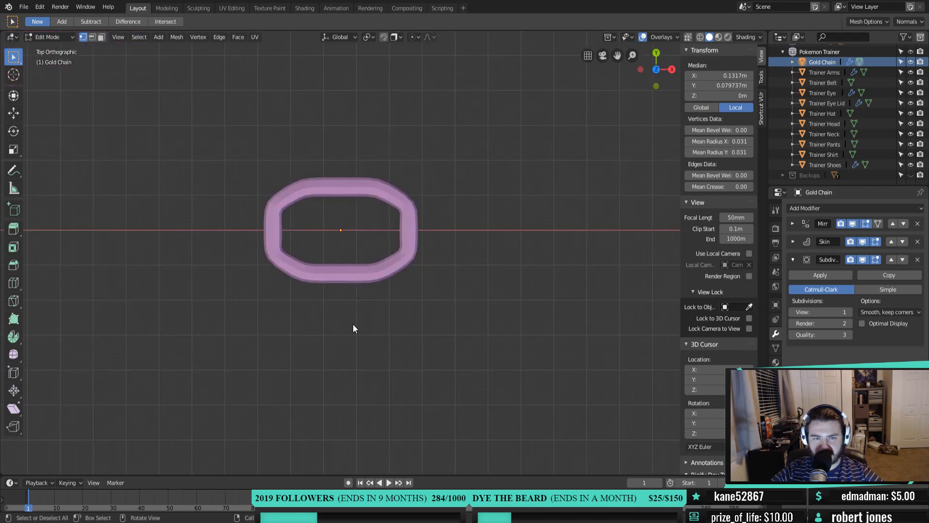
{"action": "scroll", "coordinate": [384, 242], "scroll_direction": "up", "scroll_amount": 2}
{"action": "middle_click_drag", "start_coordinate": [404, 245], "coordinate": [463, 246], "text": "shift"}
{"action": "key", "text": "Tab"}
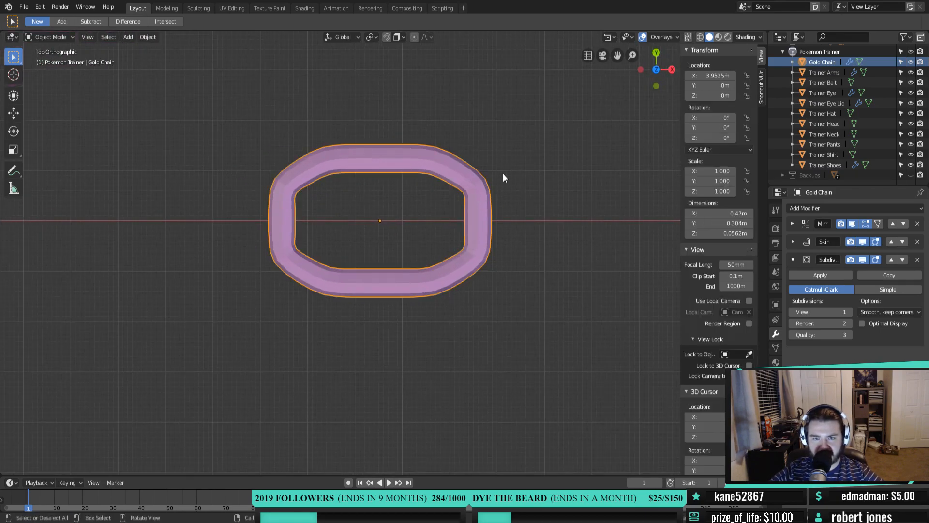
{"action": "key", "text": "Tab"}
{"action": "left_click", "coordinate": [687, 38]}
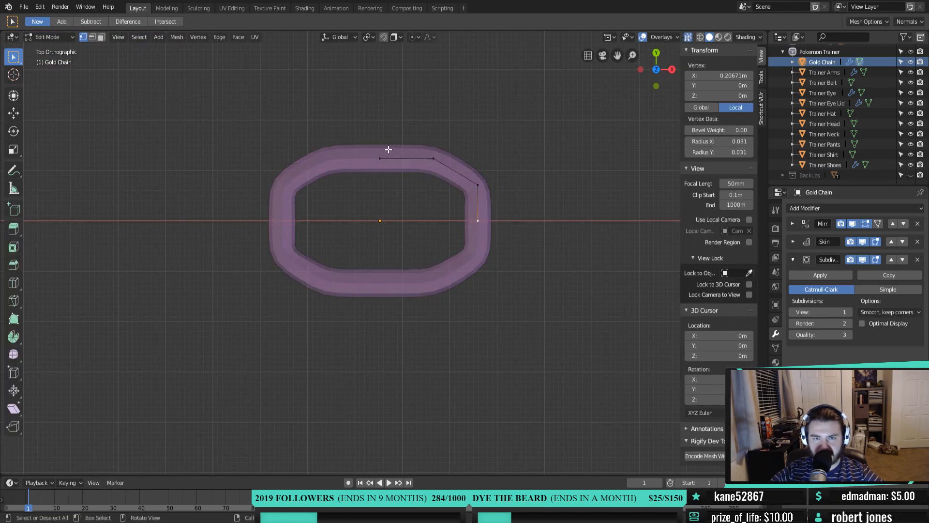
{"action": "left_click", "coordinate": [377, 160]}
{"action": "left_click", "coordinate": [478, 184]}
{"action": "key", "text": "g"}
{"action": "left_click", "coordinate": [470, 187]}
Move the link's upper corner vertex to about X 0.111 m, Y 0.113 m, try adjusting the vertex on the X axis, and leave Edit Mode
{"action": "left_click", "coordinate": [434, 157]}
{"action": "key", "text": "g"}
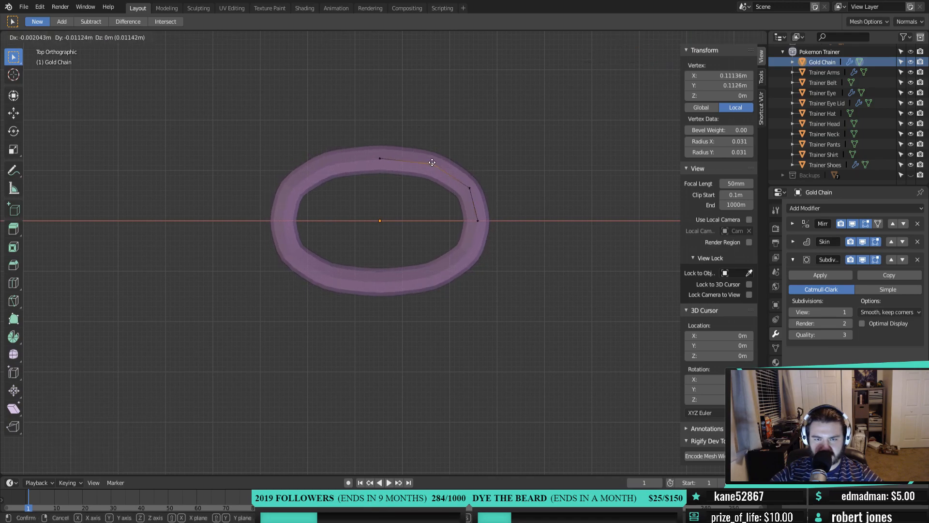
{"action": "left_click", "coordinate": [432, 162]}
{"action": "left_click", "coordinate": [475, 219]}
{"action": "key", "text": "g"}
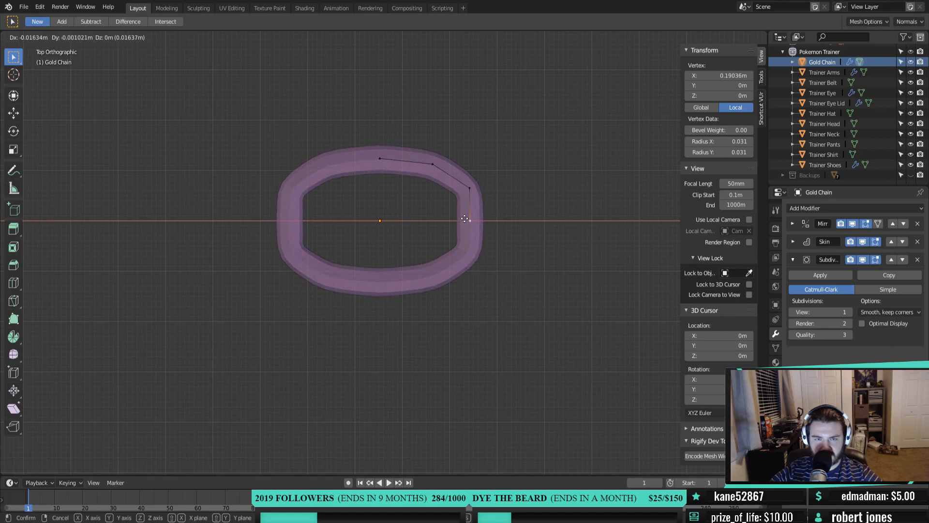
{"action": "left_click", "coordinate": [472, 218]}
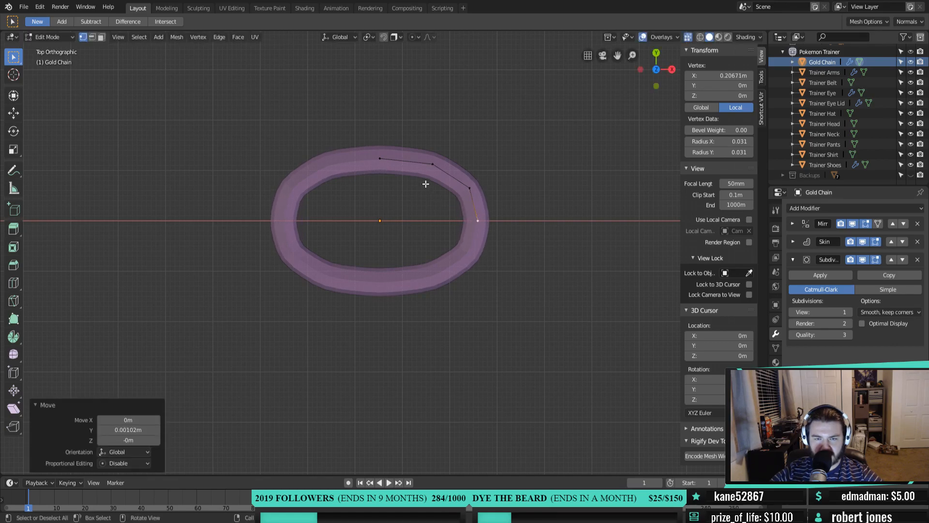
{"action": "key", "text": "Tab"}
{"action": "scroll", "coordinate": [425, 184], "scroll_direction": "down", "scroll_amount": 3}
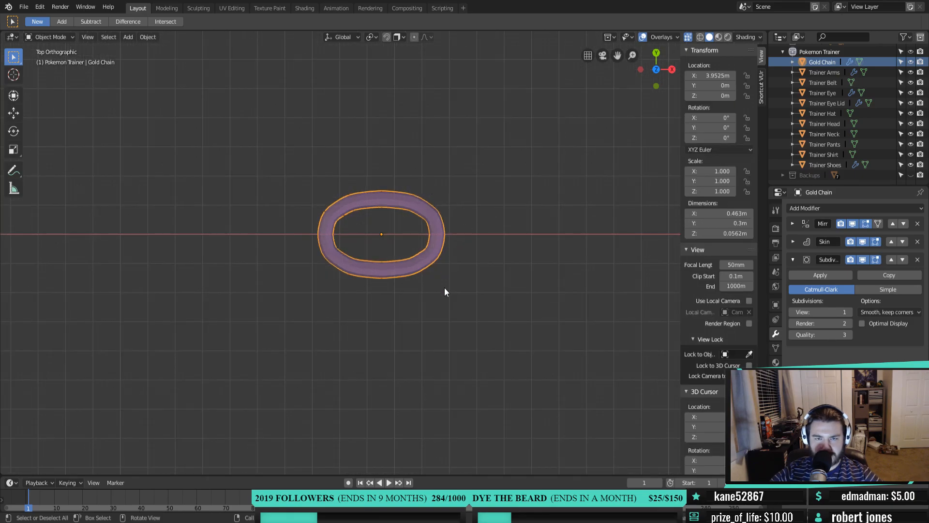
{"action": "key", "text": "shift+a"}
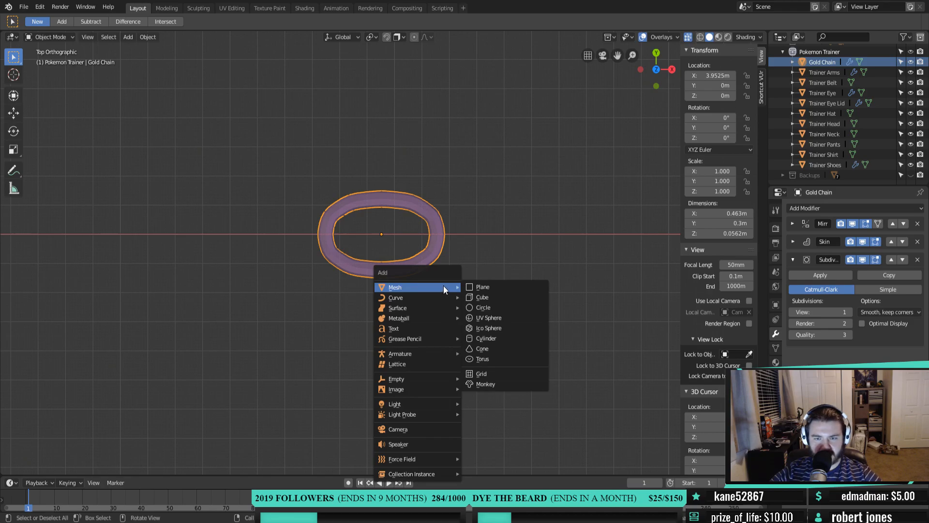
{"action": "mouse_move", "coordinate": [430, 380]}
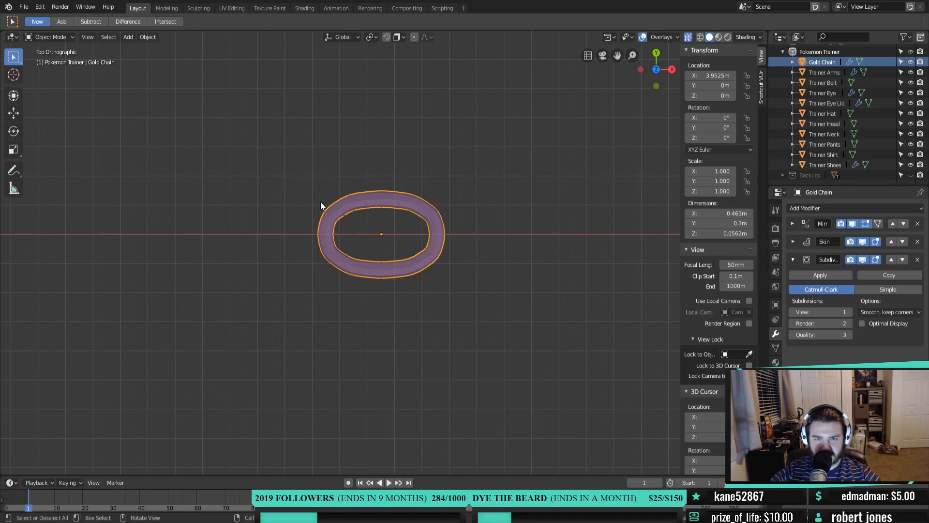
Snap the 3D cursor to the selected Gold Chain link
{"action": "key", "text": "shift+c"}
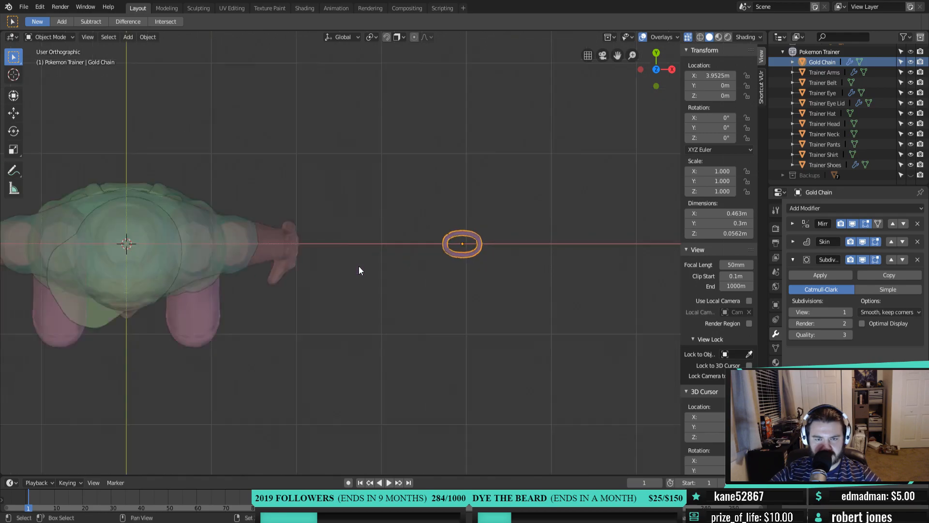
{"action": "middle_click_drag", "start_coordinate": [425, 321], "coordinate": [466, 352]}
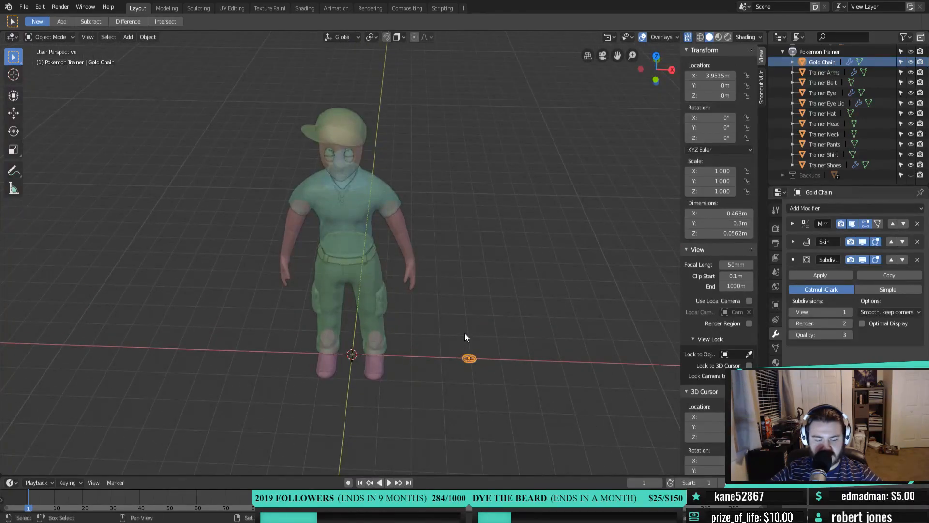
{"action": "key", "text": "shift+s"}
{"action": "left_click", "coordinate": [463, 392]}
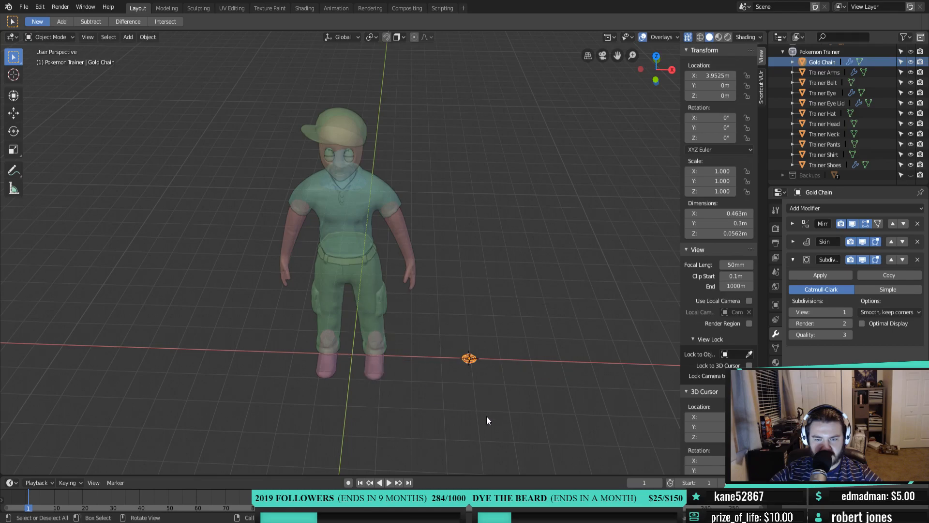
Add a Plain Axes empty at the 3D cursor, in the centre of the chain link
{"action": "scroll", "coordinate": [376, 339], "scroll_direction": "up", "scroll_amount": 4}
{"action": "key", "text": "shift+a"}
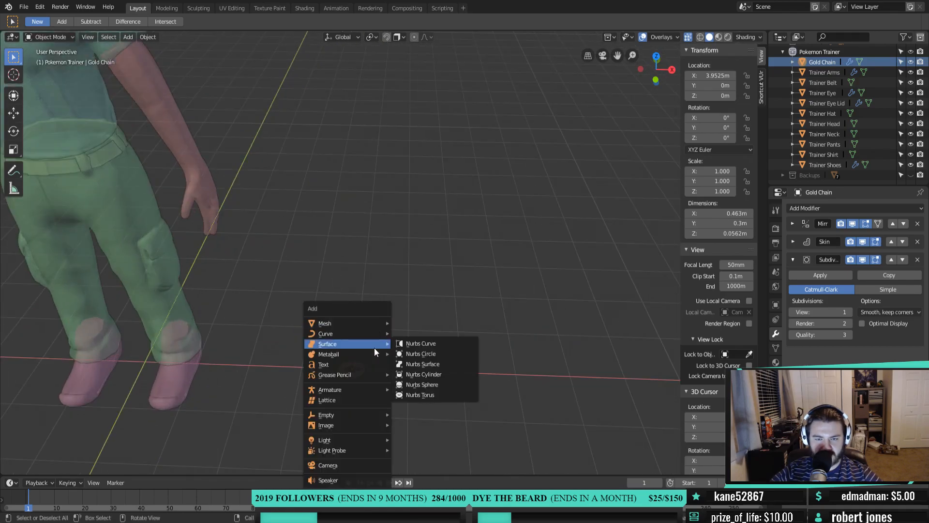
{"action": "mouse_move", "coordinate": [358, 449]}
{"action": "mouse_move", "coordinate": [360, 415]}
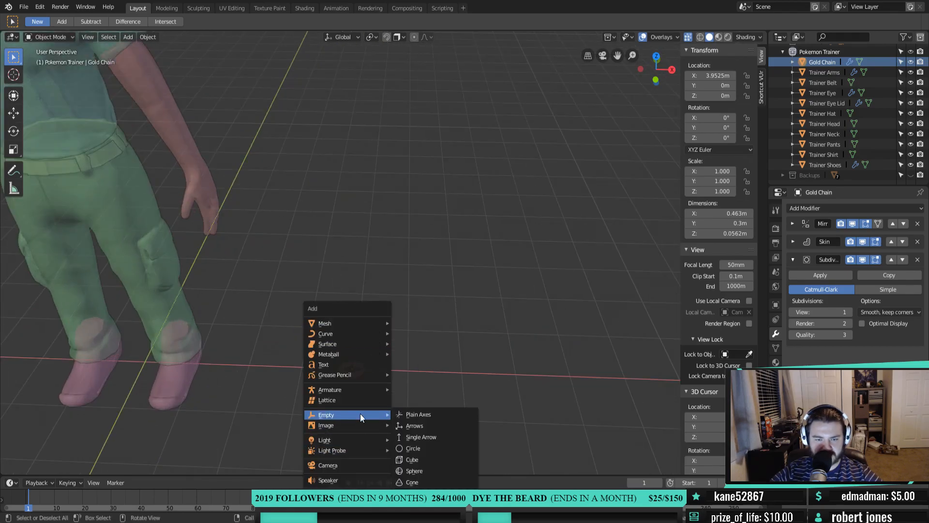
{"action": "left_click", "coordinate": [425, 414]}
{"action": "scroll", "coordinate": [391, 417], "scroll_direction": "up", "scroll_amount": 2}
{"action": "middle_click_drag", "start_coordinate": [361, 371], "coordinate": [351, 304], "text": "shift"}
{"action": "left_click", "coordinate": [342, 342]}
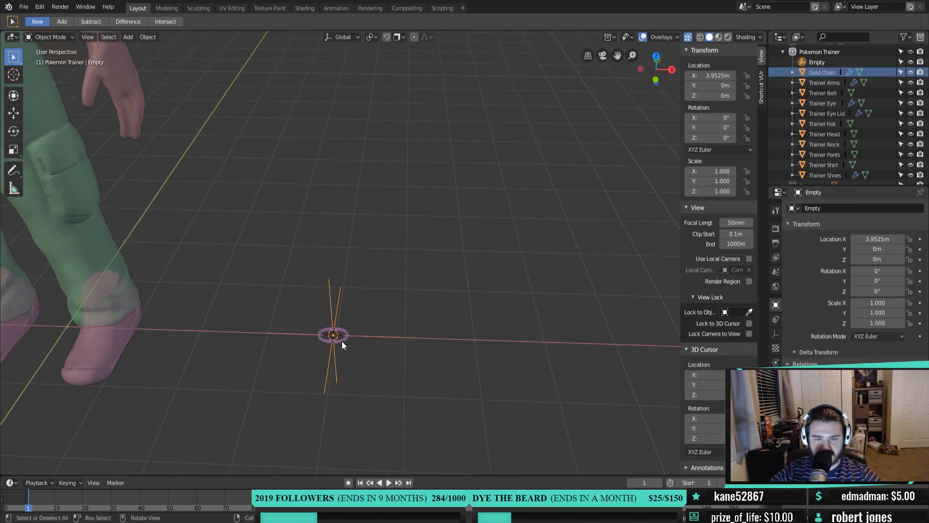
Rename the new empty as Chain Twister
{"action": "left_click", "coordinate": [815, 73]}
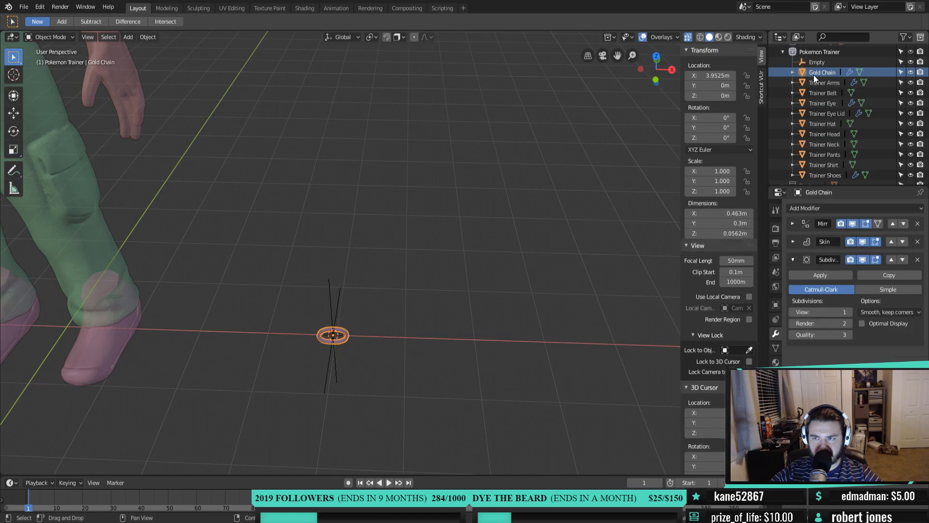
{"action": "double_click", "coordinate": [818, 62]}
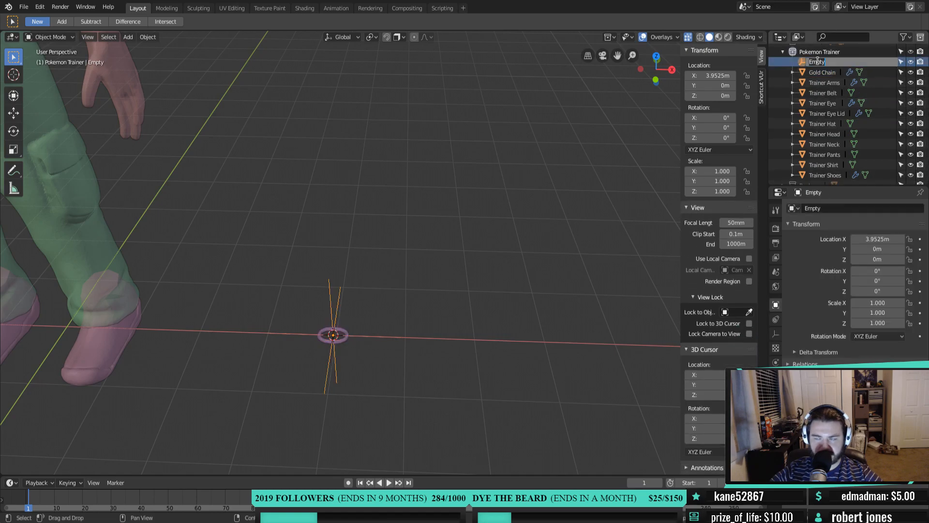
{"action": "type", "text": "C"}
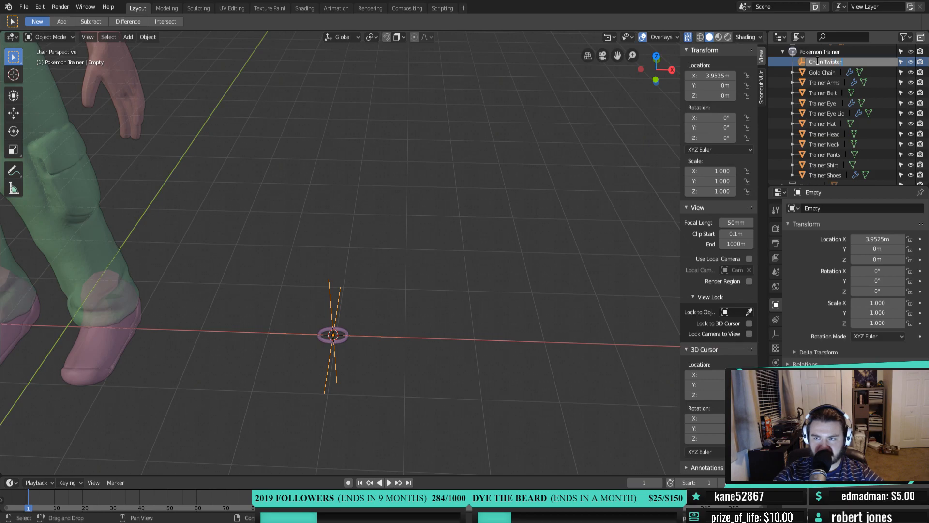
{"action": "type", "text": "hain Twister"}
{"action": "key", "text": "Return"}
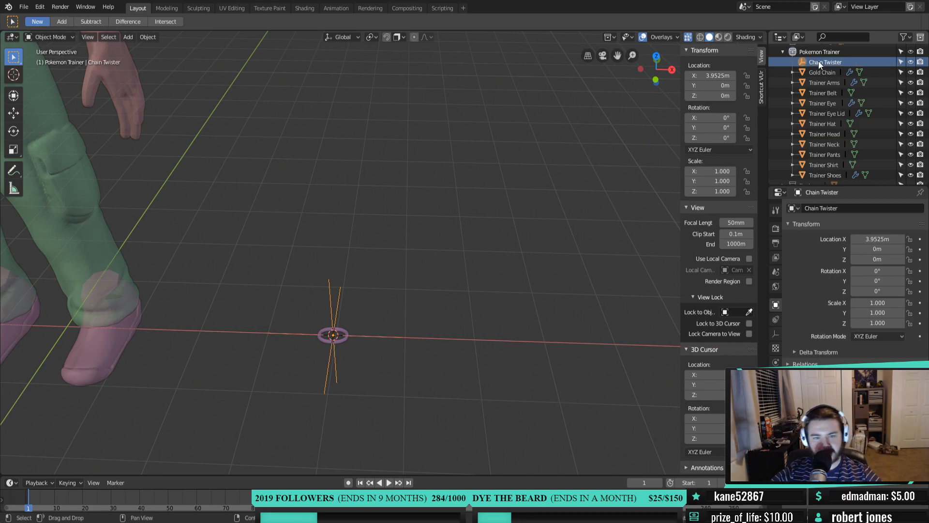
Add an Array modifier to the Gold Chain link, after its Subdivision modifier
{"action": "middle_click_drag", "start_coordinate": [349, 323], "coordinate": [331, 231]}
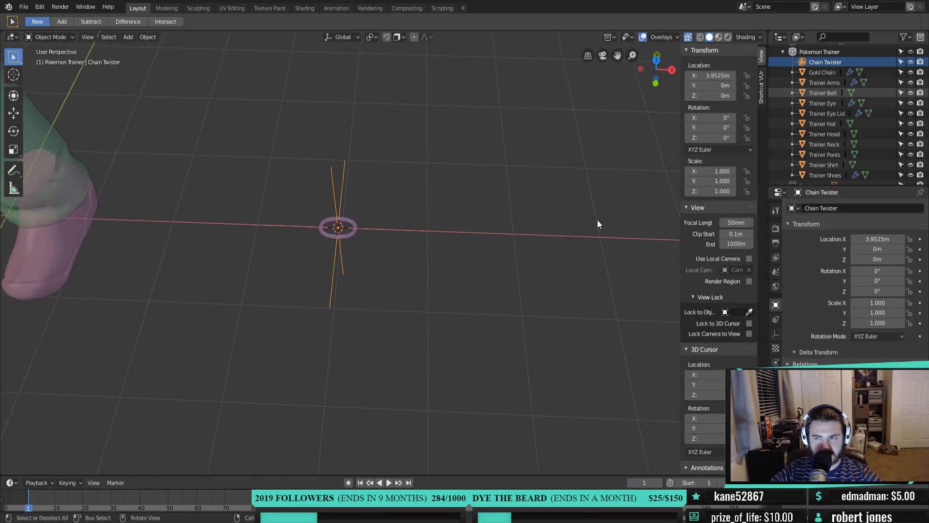
{"action": "left_click", "coordinate": [814, 71]}
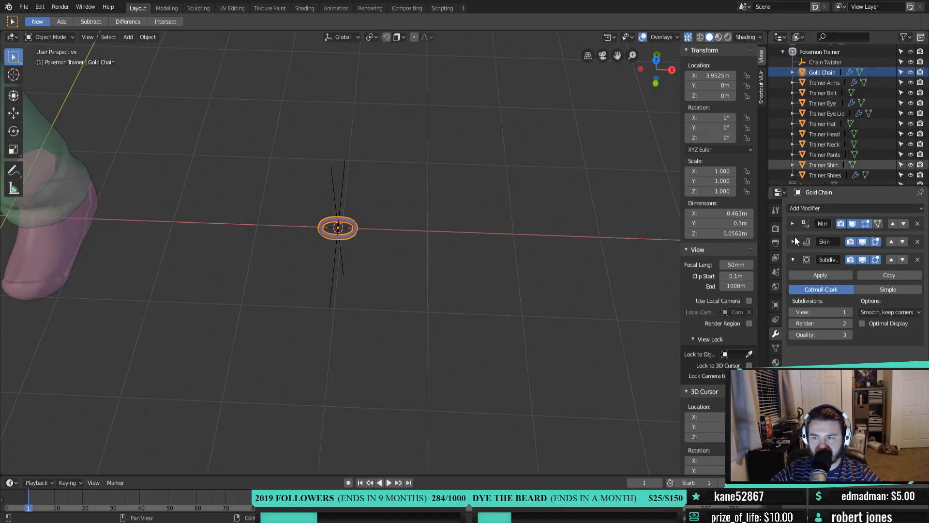
{"action": "left_click", "coordinate": [793, 262]}
{"action": "left_click", "coordinate": [816, 209]}
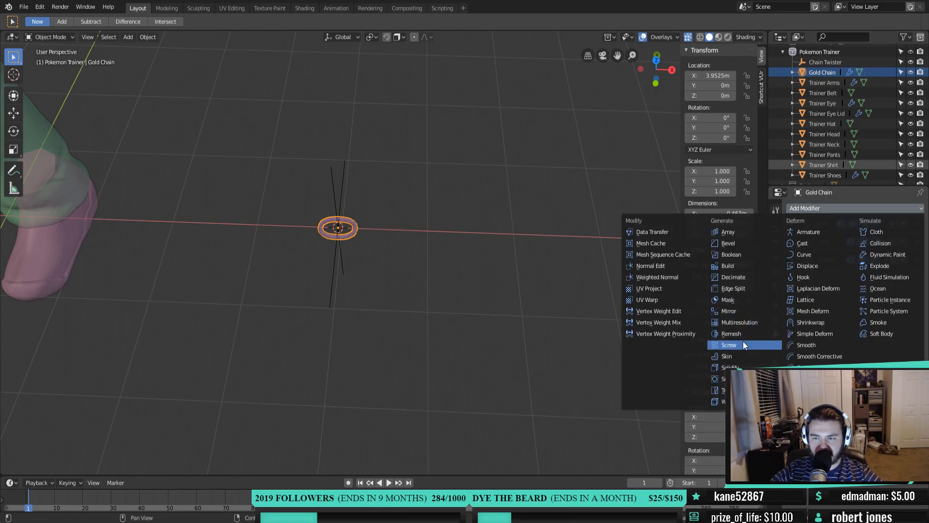
{"action": "left_click", "coordinate": [745, 232]}
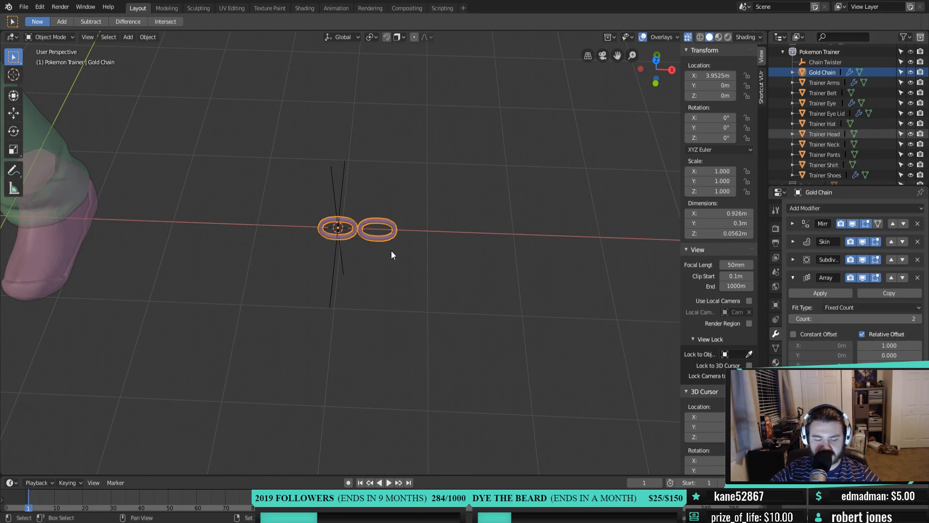
Add a NURBS path at the 3D cursor in the first chain link and enter Edit Mode on it
{"action": "key", "text": "shift+a"}
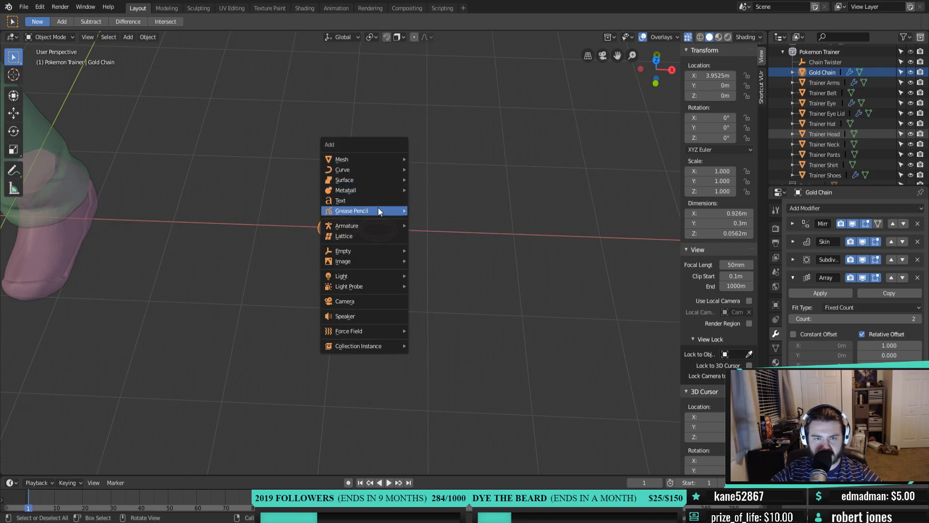
{"action": "mouse_move", "coordinate": [373, 257]}
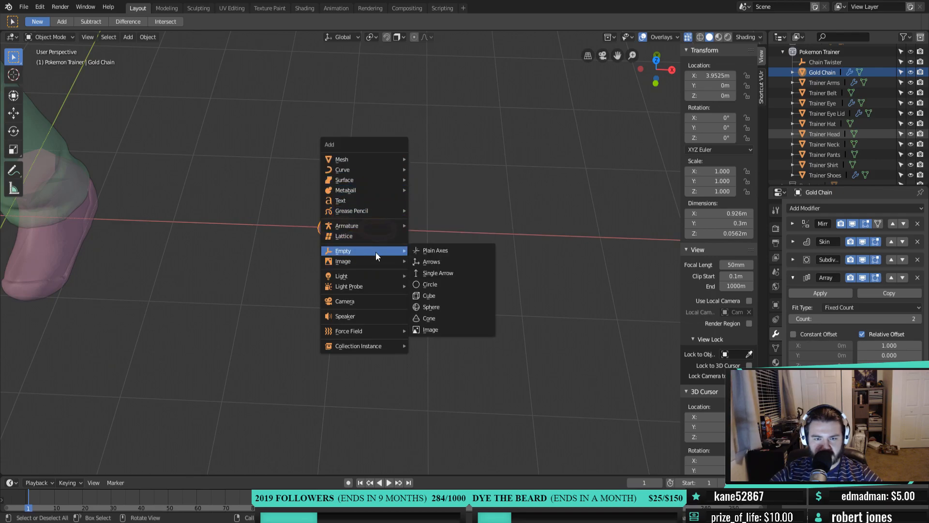
{"action": "mouse_move", "coordinate": [393, 170]}
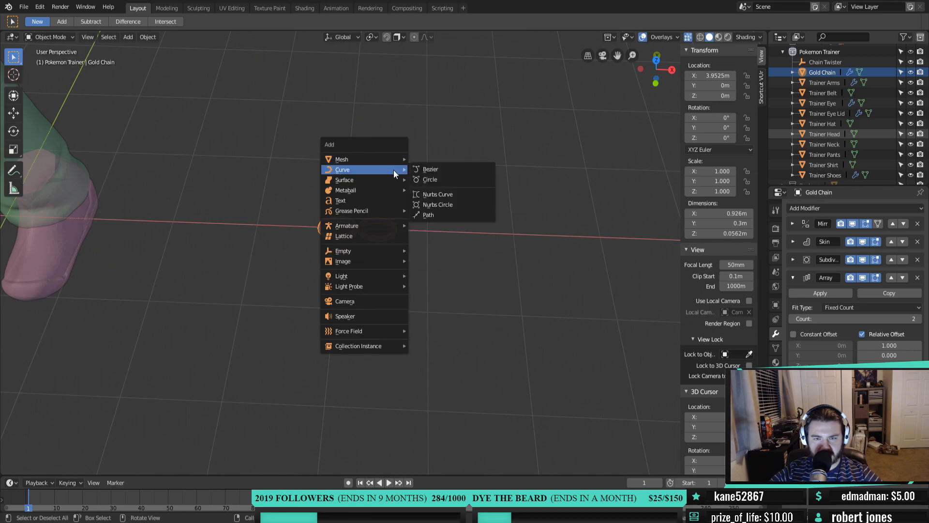
{"action": "left_click", "coordinate": [439, 216]}
{"action": "key", "text": "Tab"}
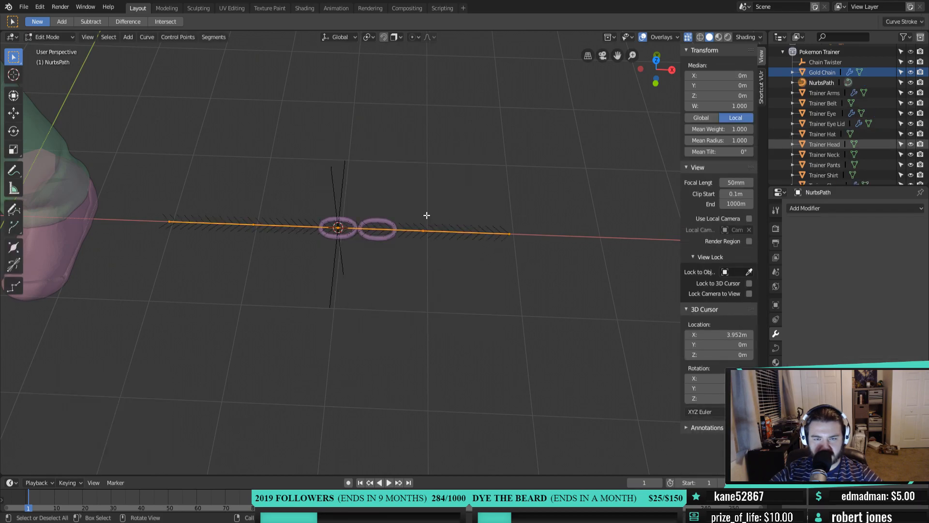
Move all of the path's control points 2 m along the X axis in top view
{"action": "key", "text": "KP_7"}
{"action": "key", "text": "KP_Decimal"}
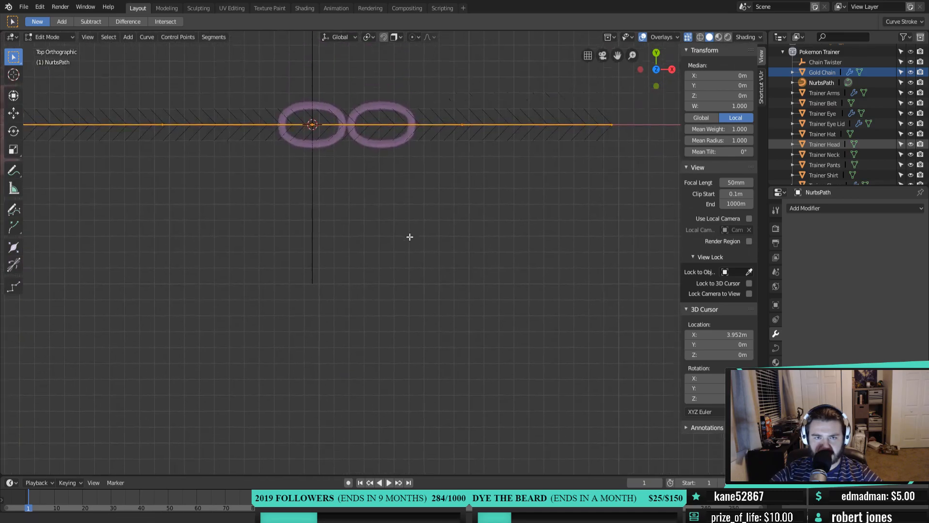
{"action": "key", "text": "g"}
{"action": "key", "text": "x"}
{"action": "key", "text": "2"}
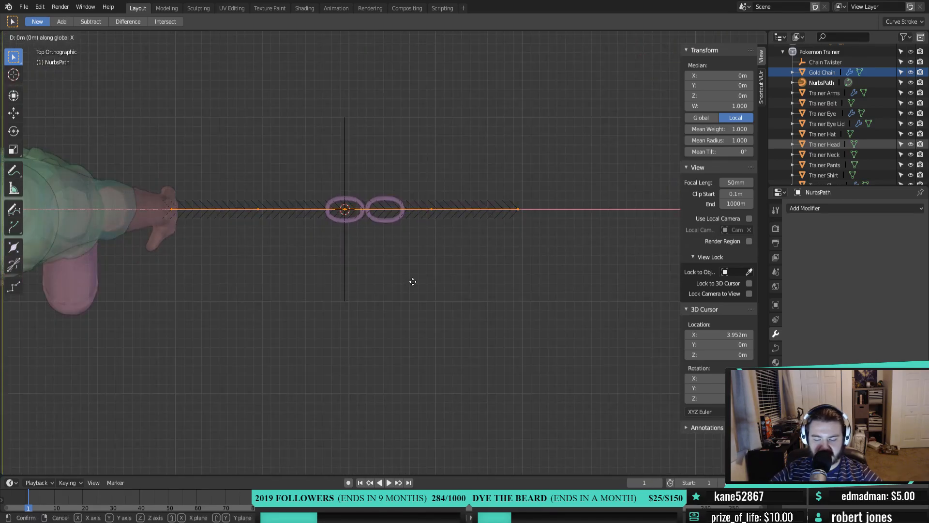
{"action": "key", "text": "Return"}
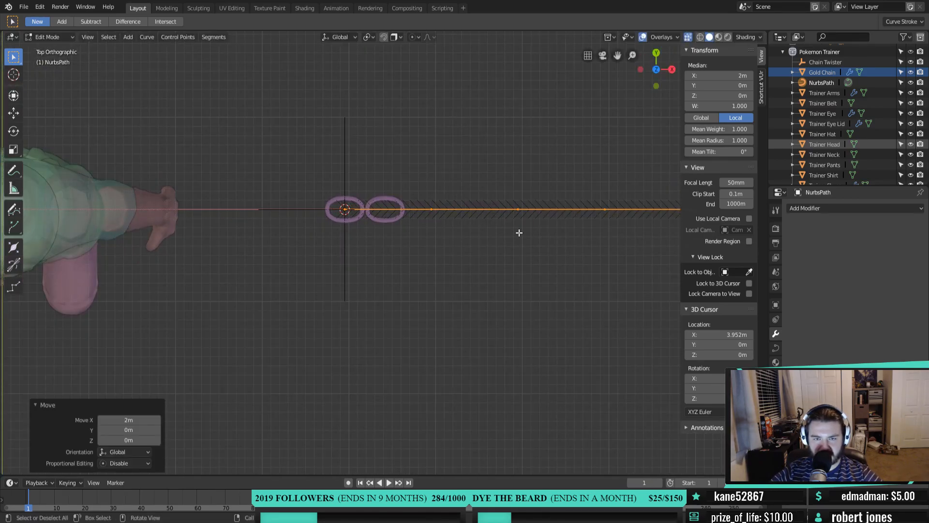
Set the pivot point to 3D Cursor, try scaling the path's points about it, and leave Edit Mode
{"action": "scroll", "coordinate": [516, 233], "scroll_direction": "up", "scroll_amount": 2}
{"action": "middle_click_drag", "start_coordinate": [512, 232], "coordinate": [406, 288], "text": "shift"}
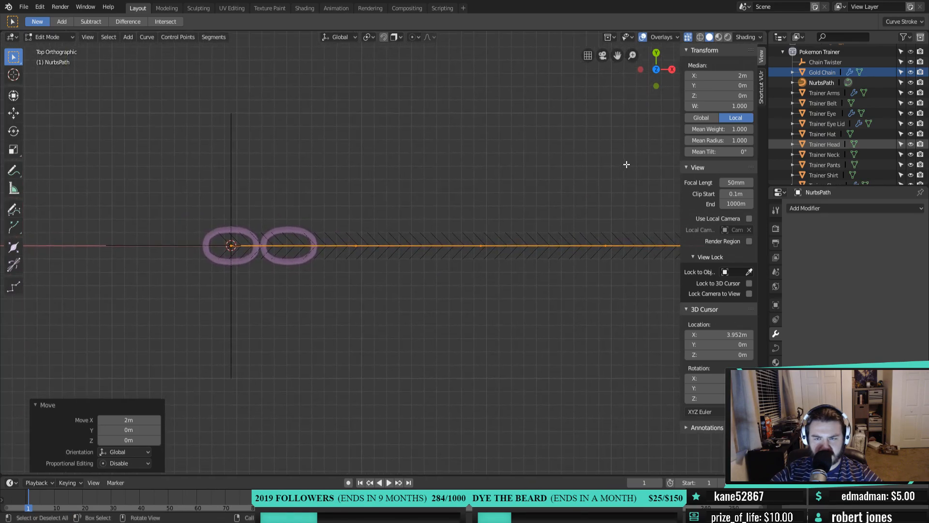
{"action": "left_click", "coordinate": [368, 38]}
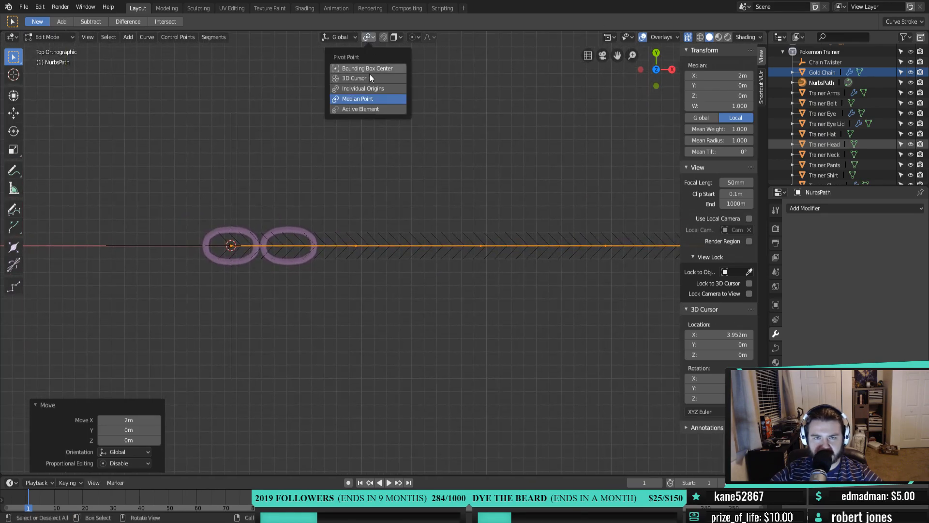
{"action": "left_click", "coordinate": [364, 78]}
{"action": "key", "text": "s"}
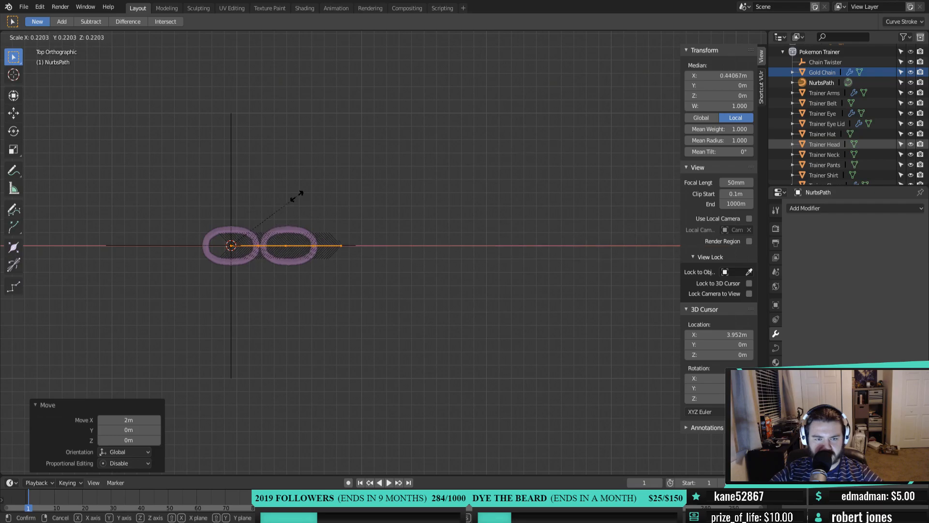
{"action": "right_click", "coordinate": [255, 205]}
{"action": "key", "text": "Tab"}
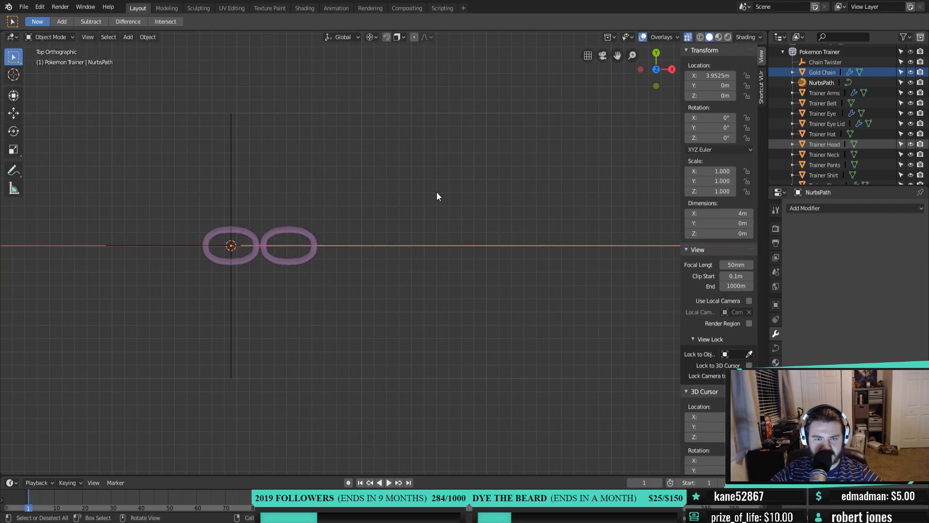
Set the Gold Chain's Array modifier to Fit Curve with NurbsPath as its curve
{"action": "left_click", "coordinate": [256, 252]}
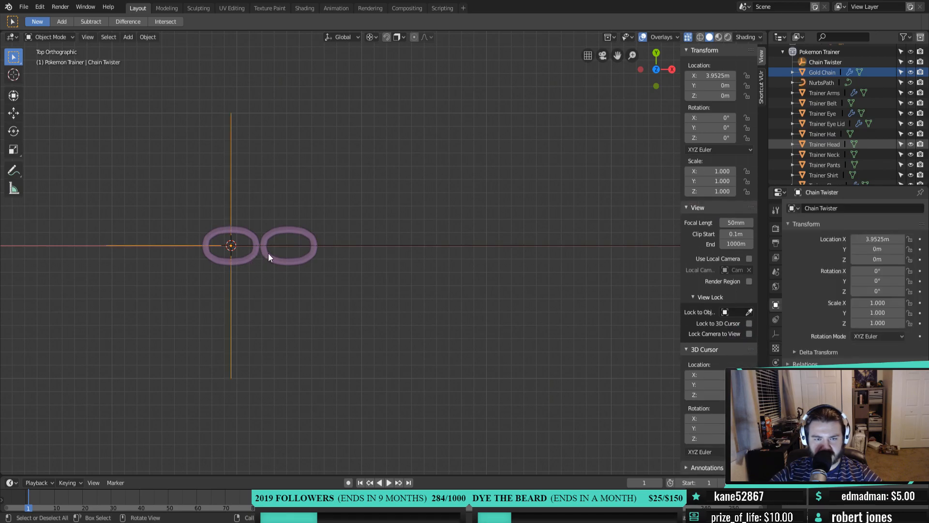
{"action": "left_click", "coordinate": [268, 253]}
{"action": "left_click", "coordinate": [870, 307]}
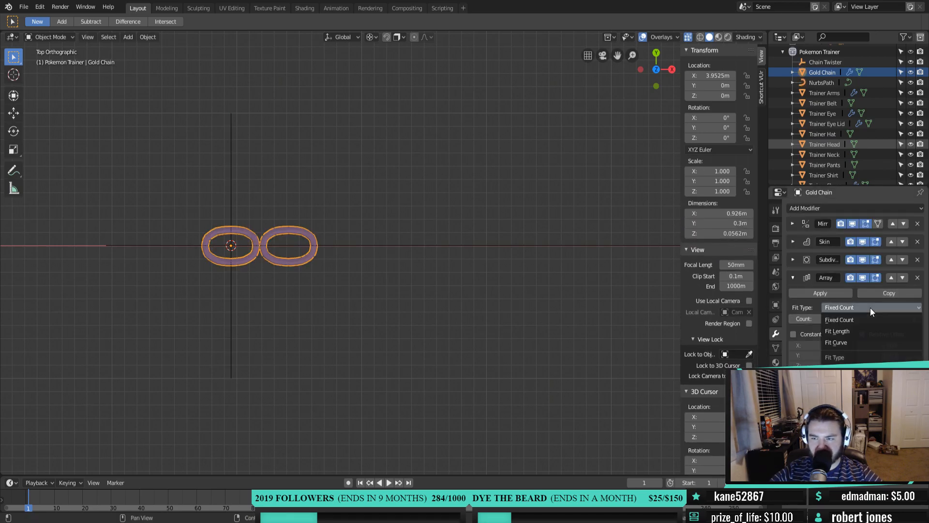
{"action": "left_click", "coordinate": [845, 342]}
{"action": "left_click", "coordinate": [917, 319]}
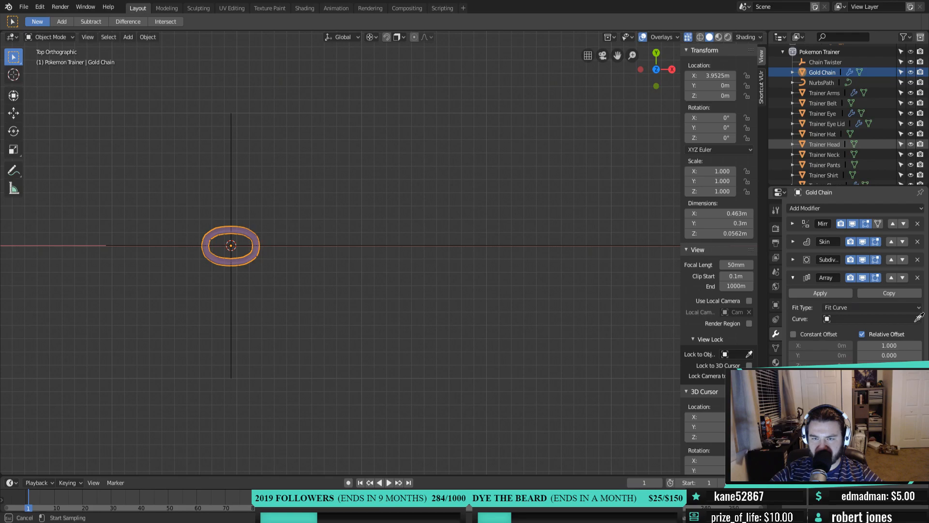
{"action": "left_click", "coordinate": [469, 244]}
{"action": "scroll", "coordinate": [469, 244], "scroll_direction": "down", "scroll_amount": 2}
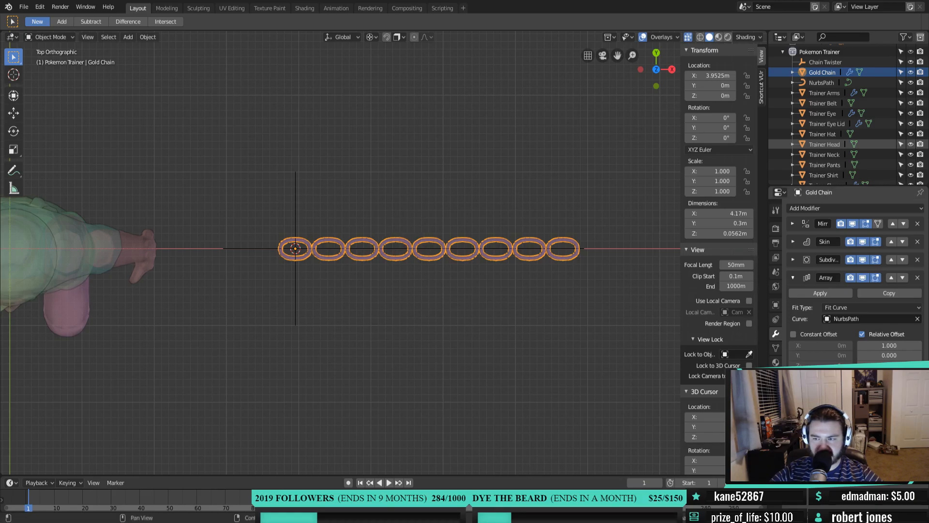
Set the Array modifier's relative X offset to 0.5
{"action": "left_click", "coordinate": [879, 345]}
{"action": "type", "text": "1.0"}
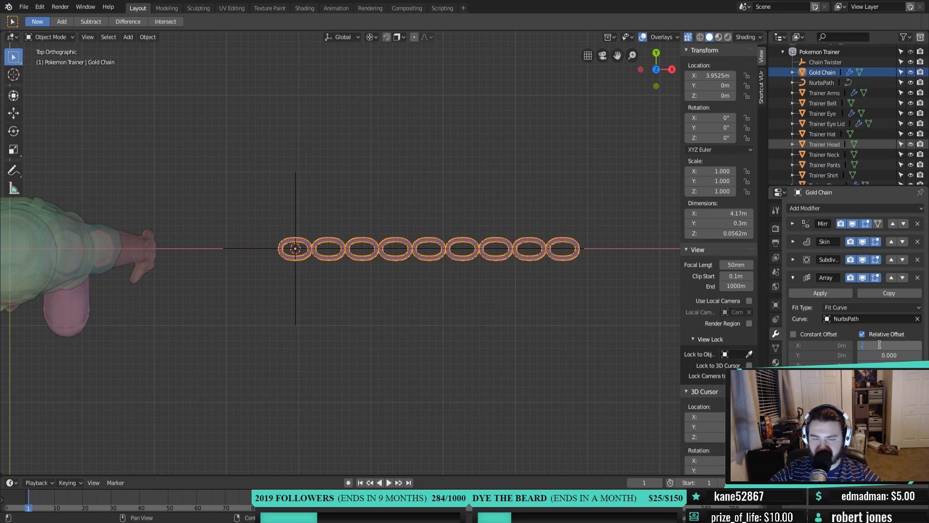
{"action": "type", "text": "5"}
{"action": "key", "text": "Return"}
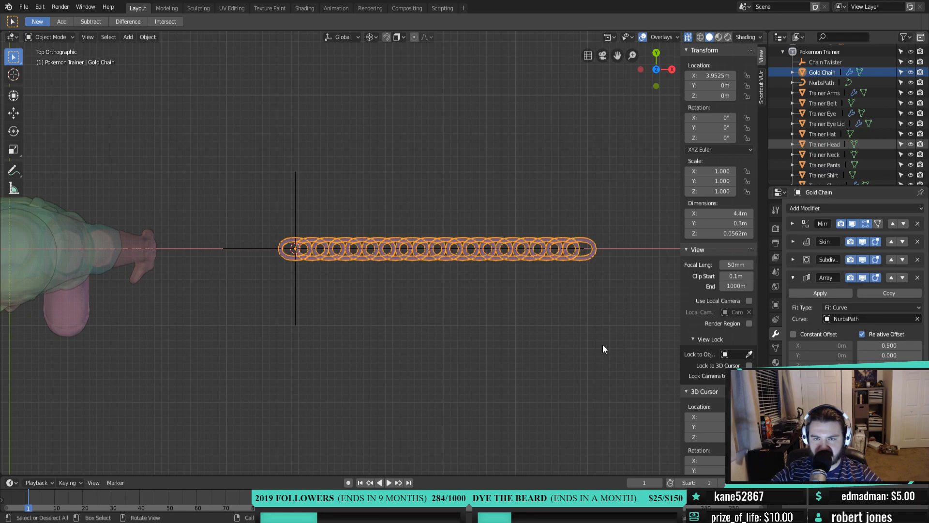
Try rotating the Chain Twister empty freely about the X axis, and set its X rotation to 80°
{"action": "left_click", "coordinate": [296, 208]}
{"action": "key", "text": "r"}
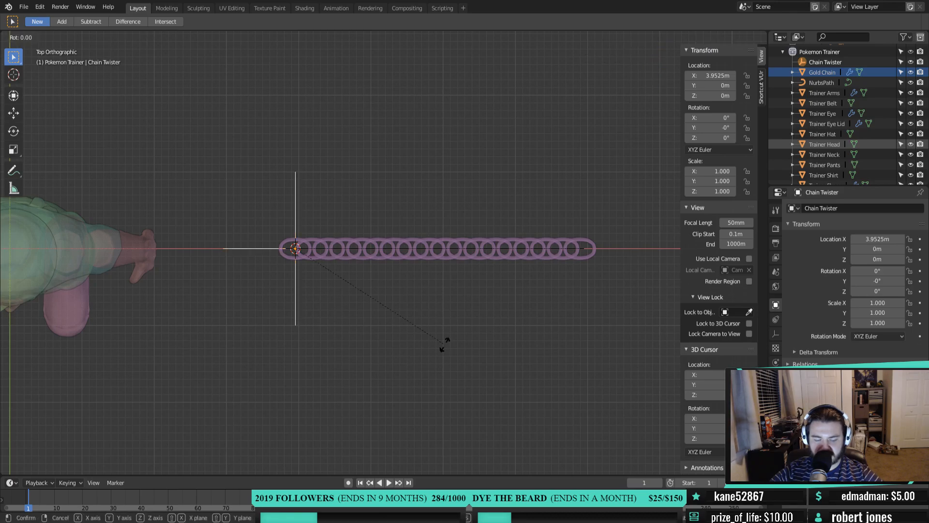
{"action": "key", "text": "x"}
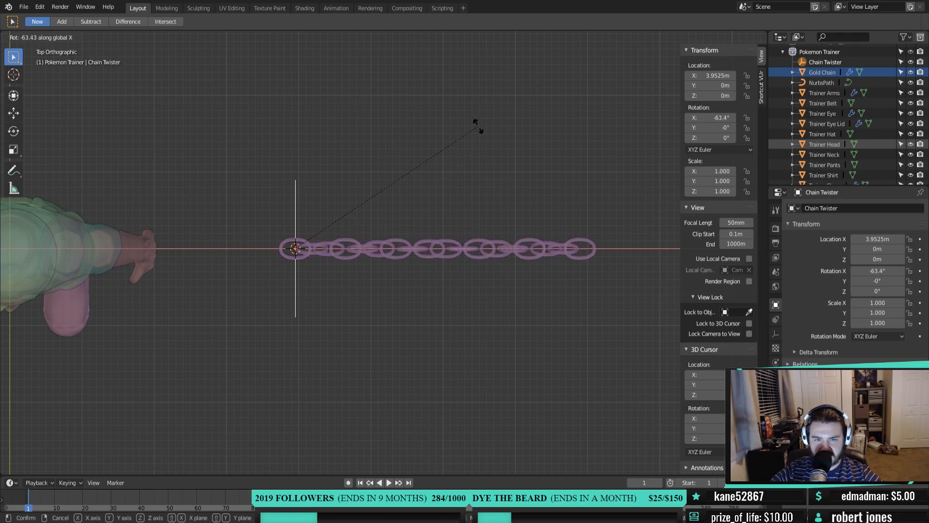
{"action": "right_click", "coordinate": [469, 91]}
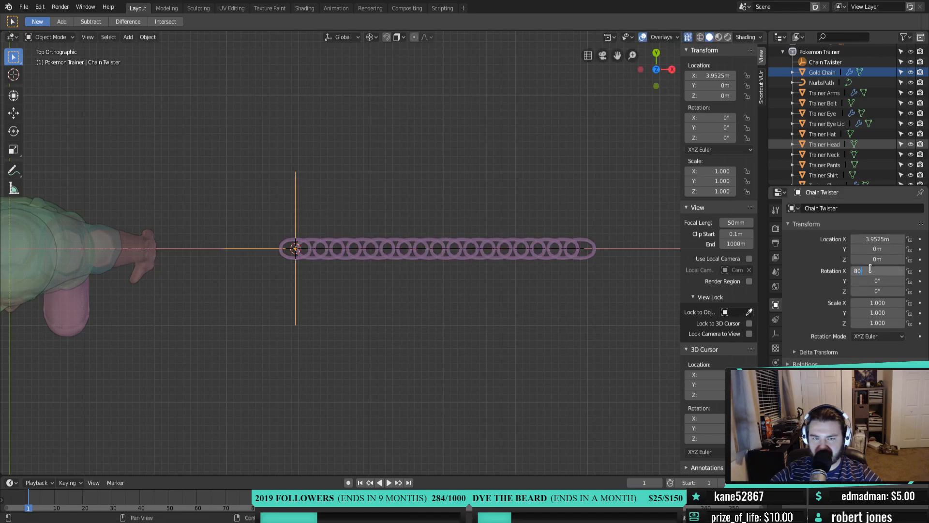
{"action": "key", "text": "Return"}
{"action": "middle_click_drag", "start_coordinate": [524, 404], "coordinate": [441, 232]}
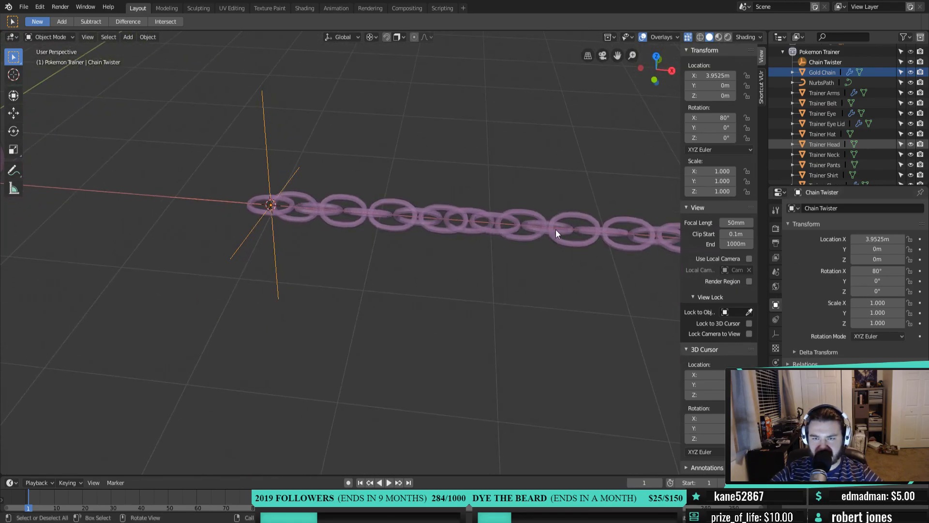
Set the Gold Chain Array modifier's relative X offset to 0.75 and inspect the spacing of the interlocking links
{"action": "left_click", "coordinate": [540, 235]}
{"action": "left_click", "coordinate": [891, 344]}
{"action": "type", "text": ".75"}
{"action": "key", "text": "Return"}
{"action": "middle_click_drag", "start_coordinate": [498, 351], "coordinate": [372, 208]}
{"action": "key", "text": "Tab"}
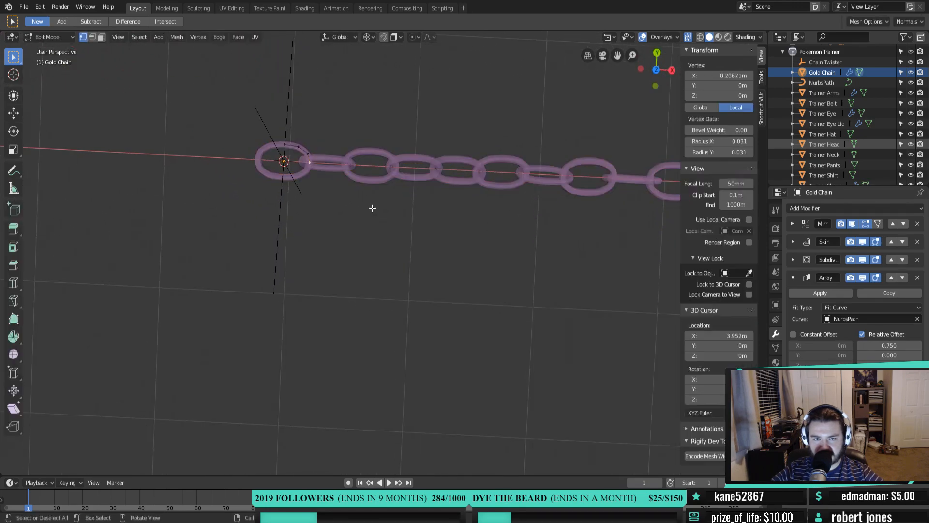
{"action": "key", "text": "Tab"}
{"action": "middle_click_drag", "start_coordinate": [280, 197], "coordinate": [353, 121]}
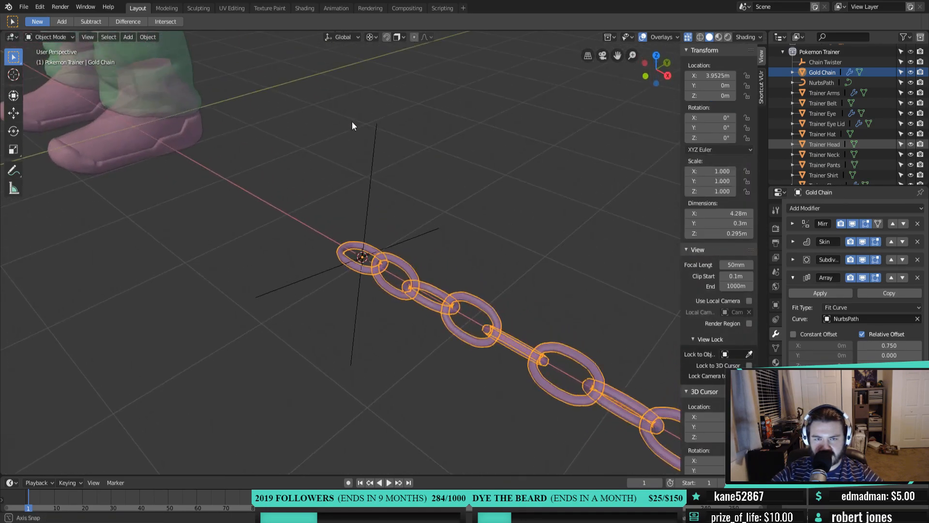
{"action": "scroll", "coordinate": [338, 280], "scroll_direction": "down", "scroll_amount": 6}
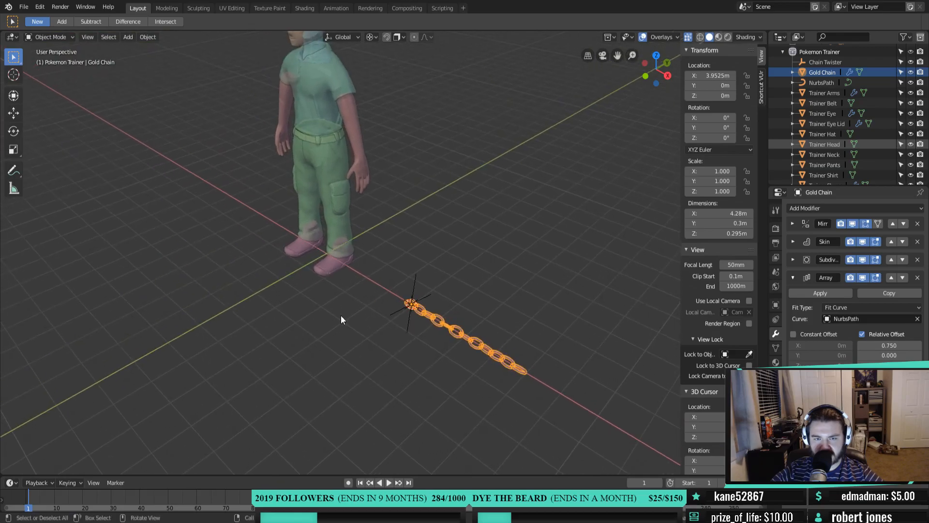
{"action": "mouse_move", "coordinate": [411, 303]}
{"action": "middle_mouse_down"}
{"action": "mouse_move", "coordinate": [403, 288]}
{"action": "mouse_move", "coordinate": [428, 300]}
{"action": "middle_mouse_up"}
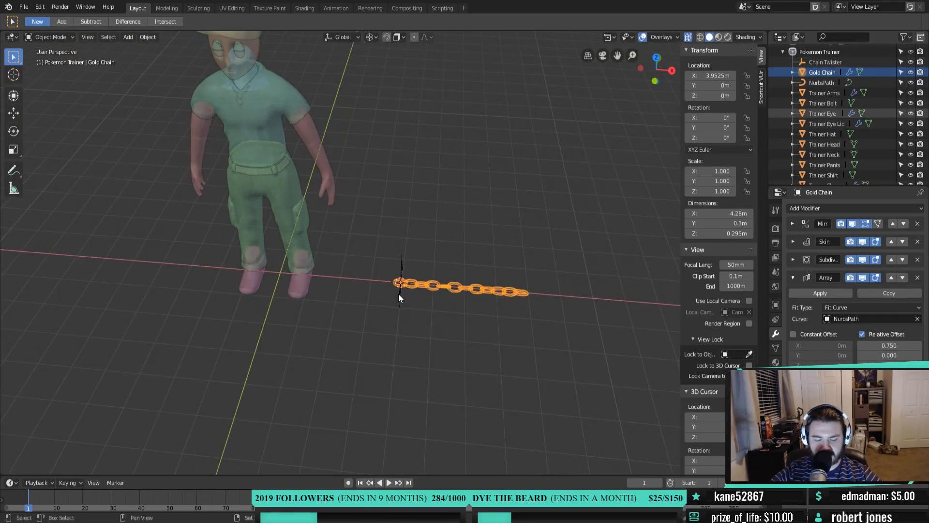
{"action": "key", "text": "shift+a"}
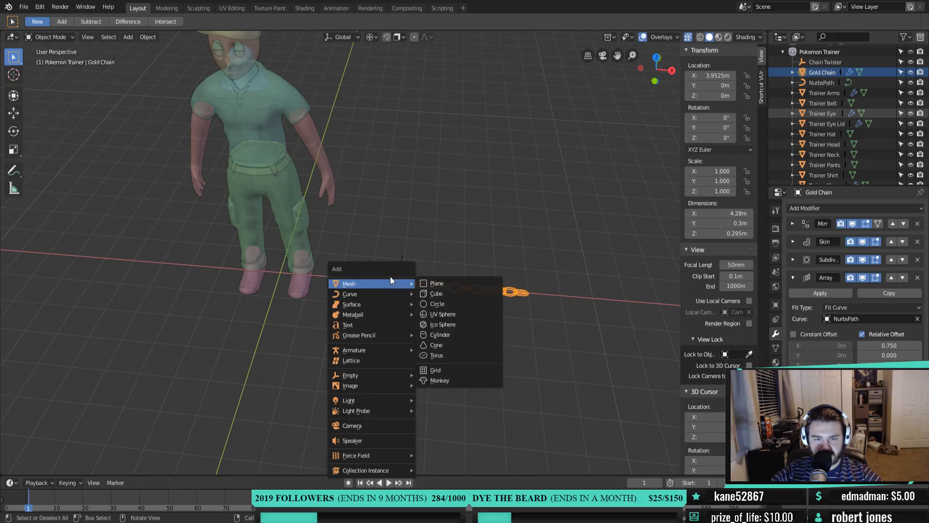
{"action": "mouse_move", "coordinate": [372, 401]}
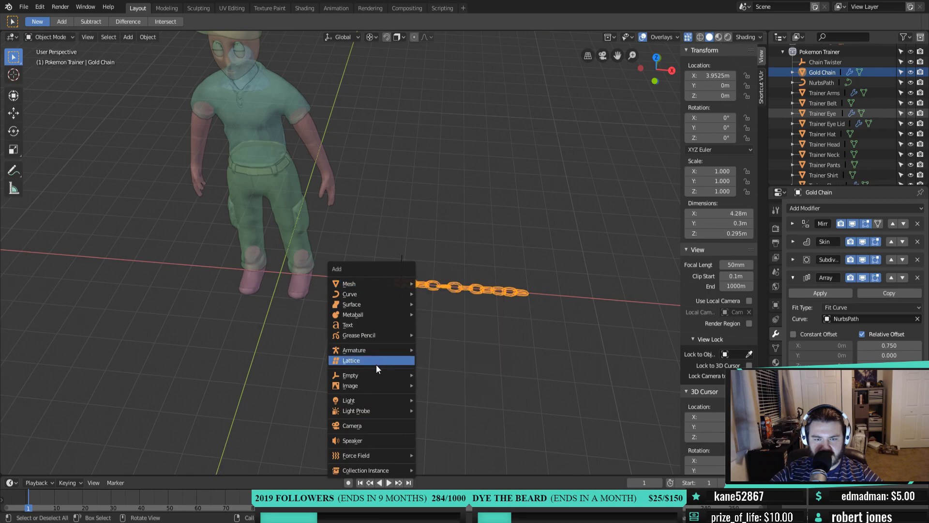
{"action": "mouse_move", "coordinate": [384, 374]}
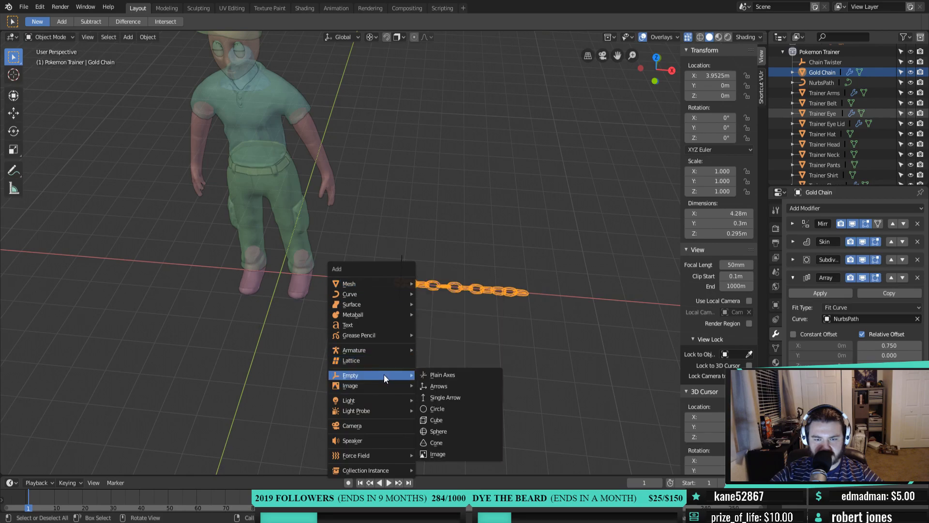
{"action": "left_click", "coordinate": [475, 375]}
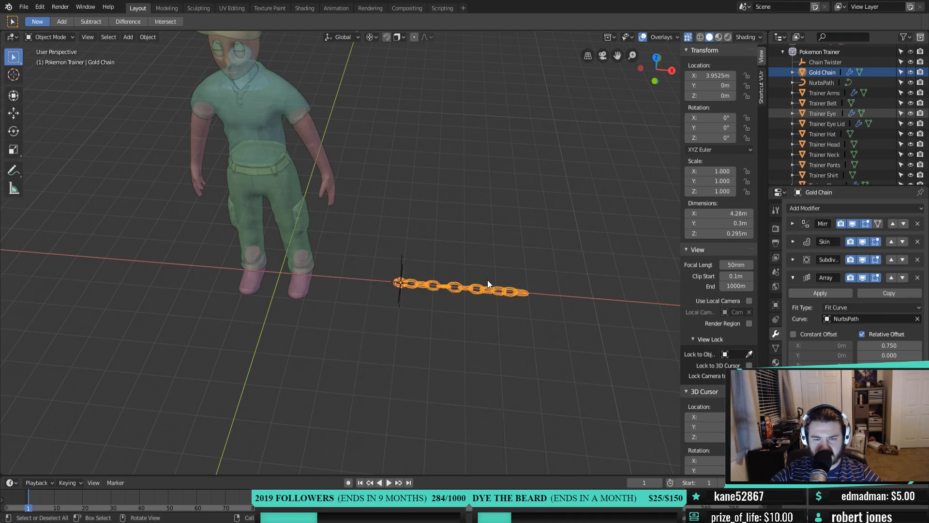
{"action": "scroll", "coordinate": [505, 282], "scroll_direction": "up", "scroll_amount": 2}
{"action": "middle_click_drag", "start_coordinate": [505, 282], "coordinate": [340, 294], "text": "shift"}
{"action": "left_click", "coordinate": [822, 82]}
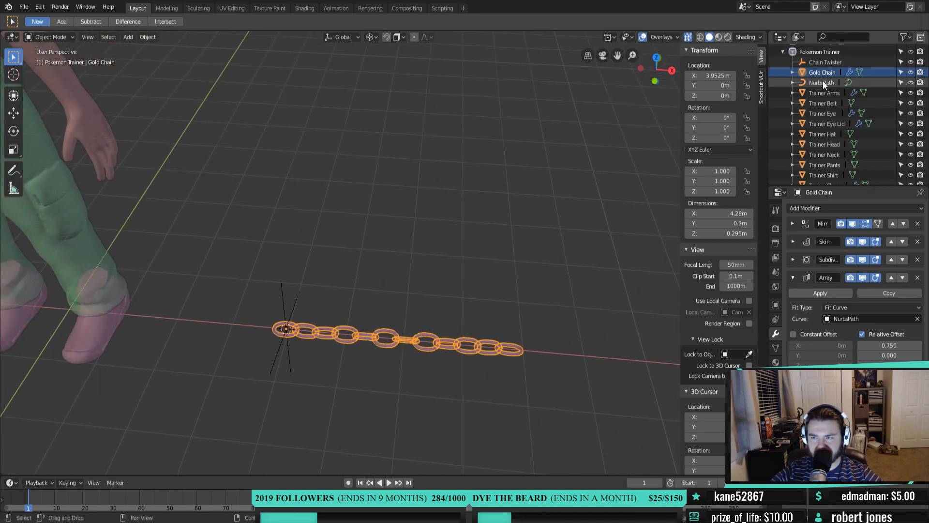
{"action": "key", "text": "KP_7"}
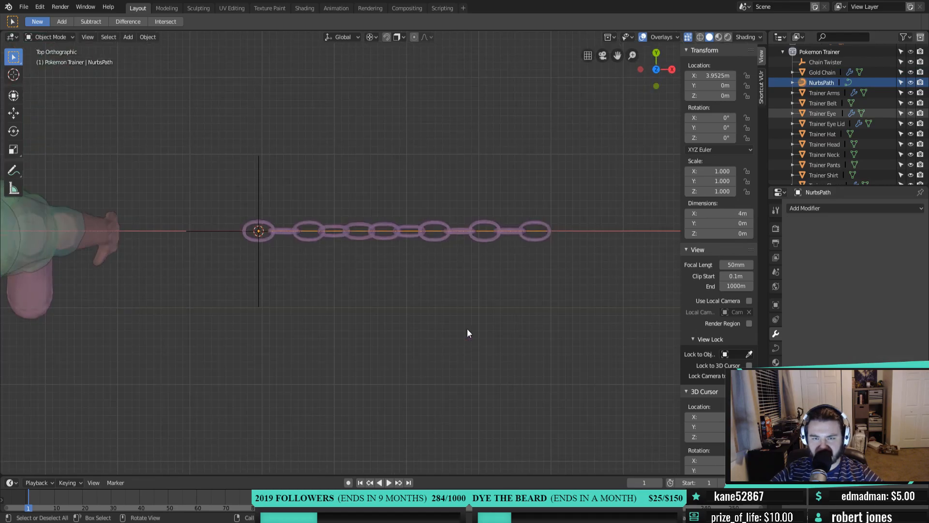
{"action": "key", "text": "Tab"}
{"action": "left_click", "coordinate": [556, 235]}
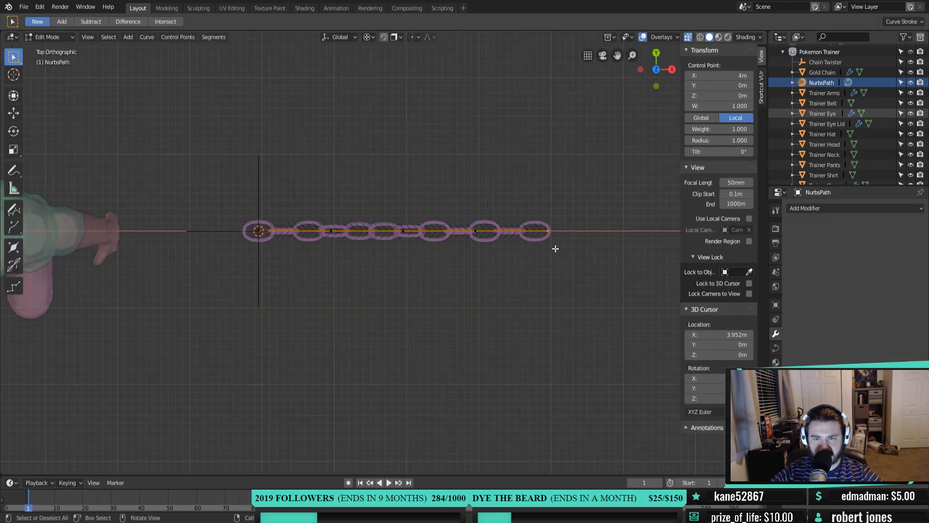
{"action": "key", "text": "g"}
{"action": "right_click", "coordinate": [562, 167]}
{"action": "key", "text": "Tab"}
Add a Curve modifier below the Array on the Gold Chain, with NurbsPath as its curve object
{"action": "left_click", "coordinate": [269, 232]}
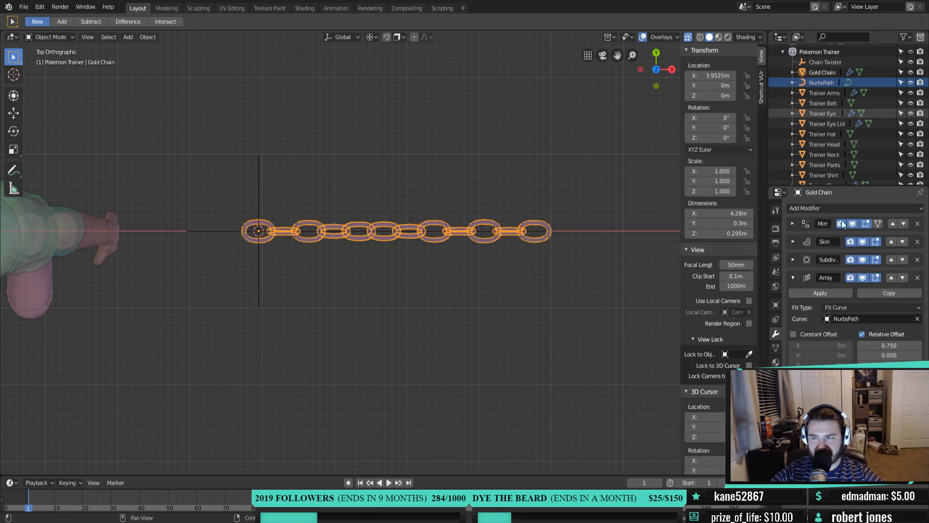
{"action": "left_click", "coordinate": [796, 277]}
{"action": "left_click", "coordinate": [807, 208]}
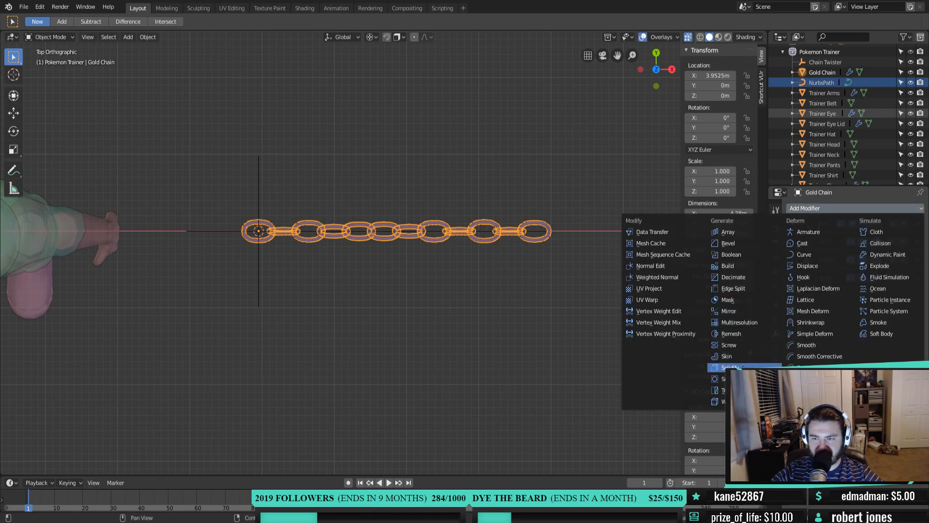
{"action": "left_click", "coordinate": [816, 252]}
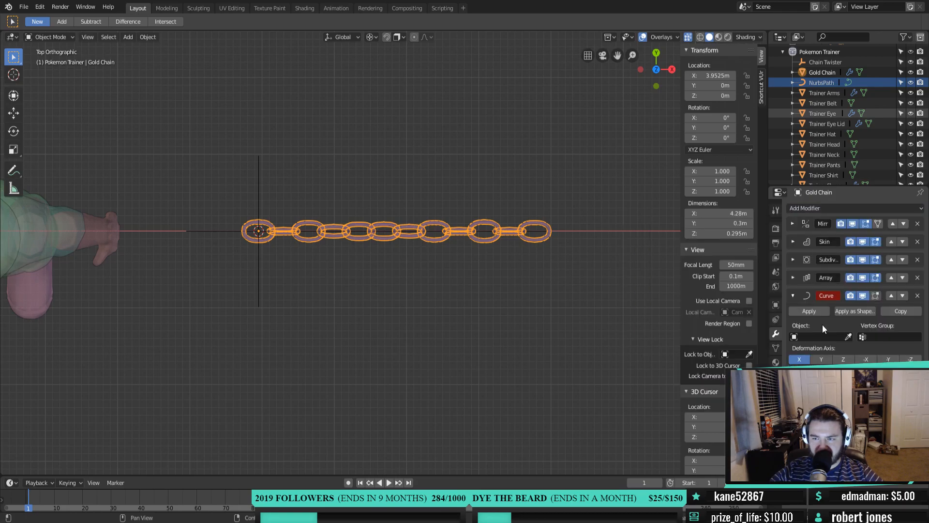
{"action": "left_click", "coordinate": [848, 337]}
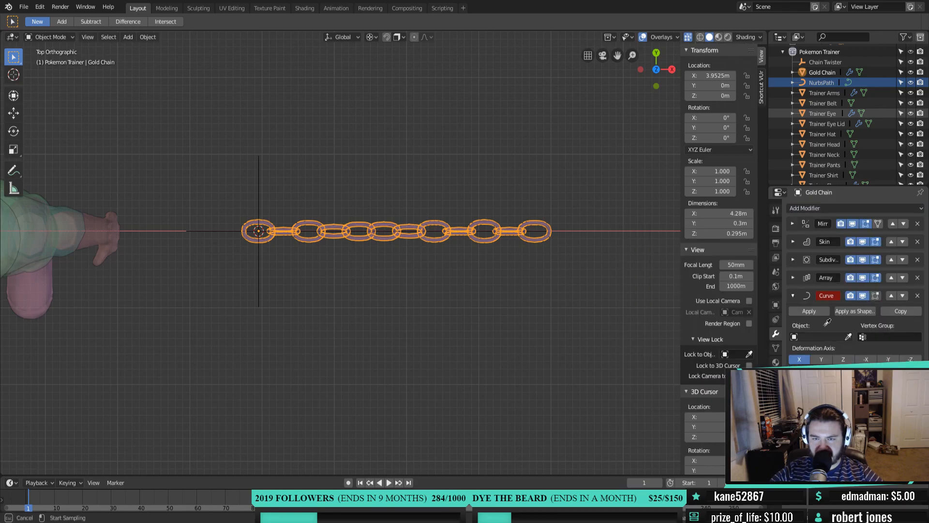
{"action": "left_click", "coordinate": [544, 227]}
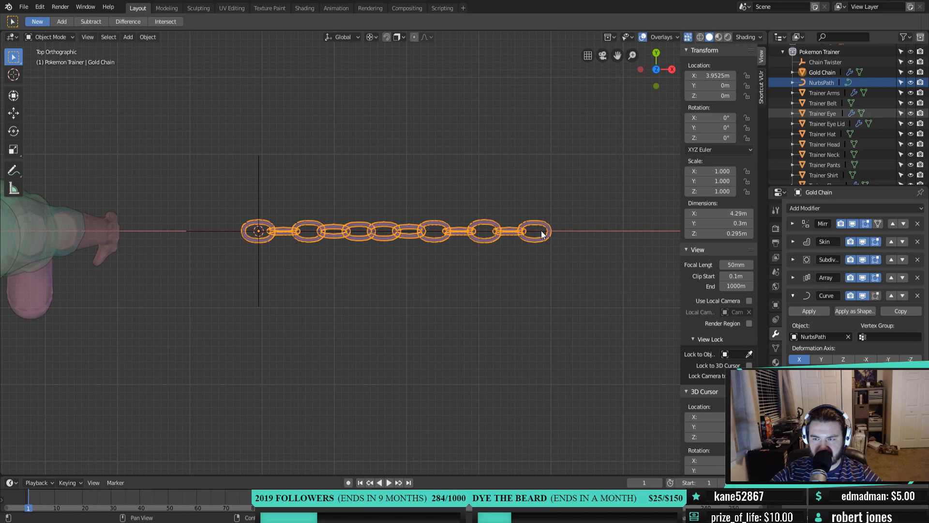
Move the NURBS path's end control point about -0.34 m in X and 0.86 m in Y to bend the chain
{"action": "left_click", "coordinate": [339, 229]}
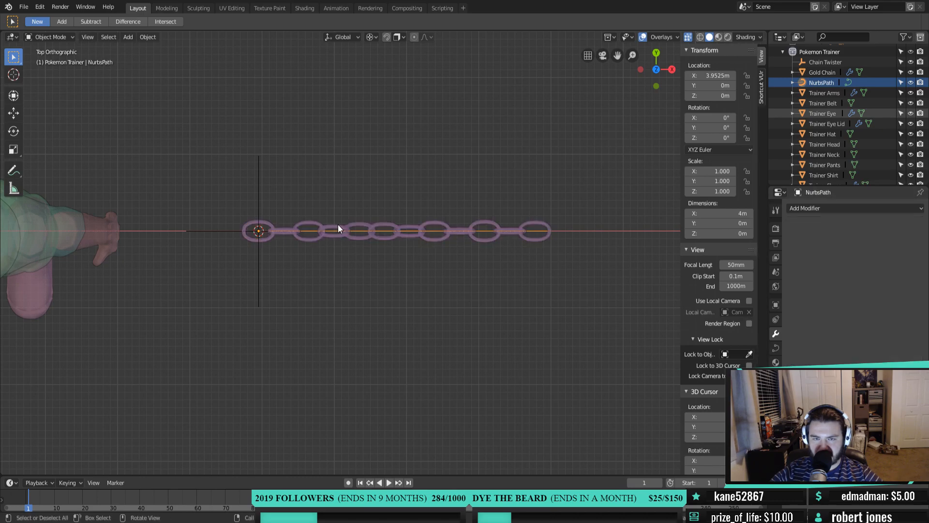
{"action": "key", "text": "Tab"}
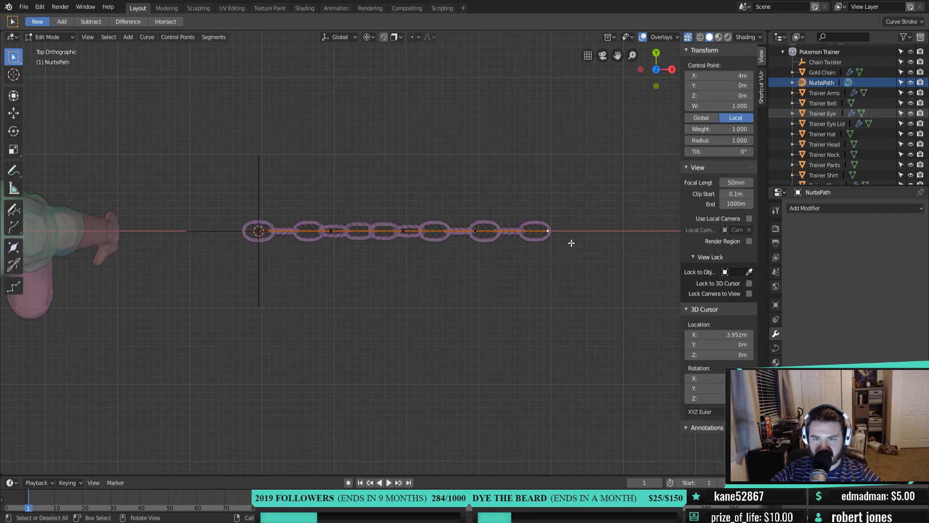
{"action": "key", "text": "g"}
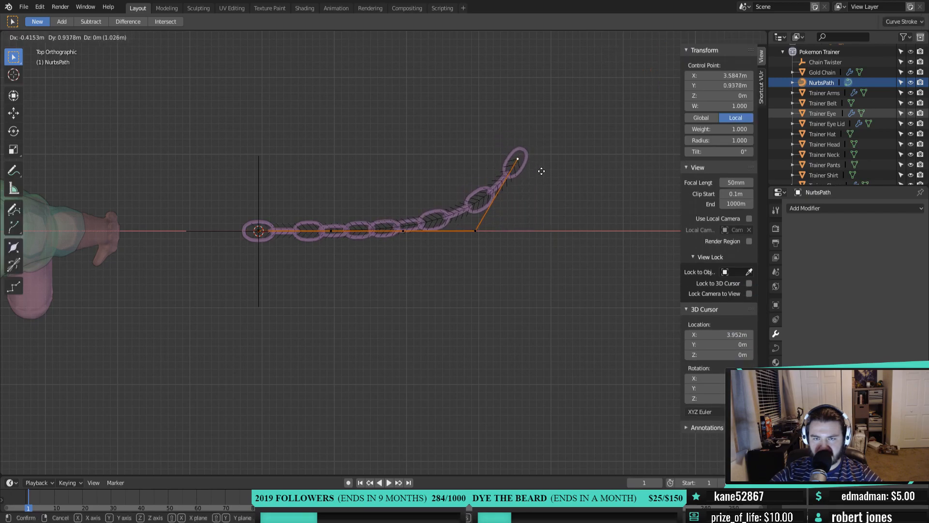
{"action": "left_click", "coordinate": [546, 177]}
Extrude five control points from the path's end, curving the chain round in a loop back to its starting point
{"action": "key", "text": "e"}
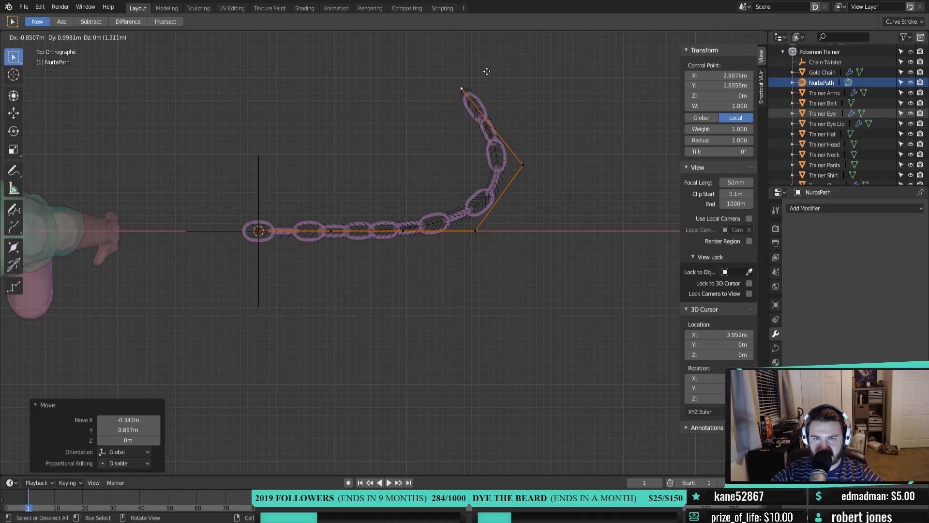
{"action": "left_click", "coordinate": [501, 66]}
{"action": "key", "text": "e"}
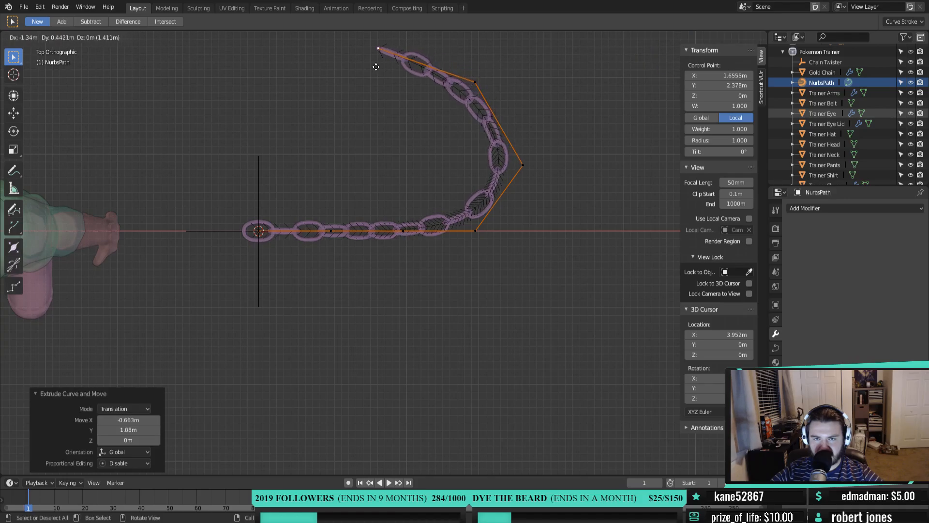
{"action": "left_click", "coordinate": [364, 75]}
{"action": "key", "text": "e"}
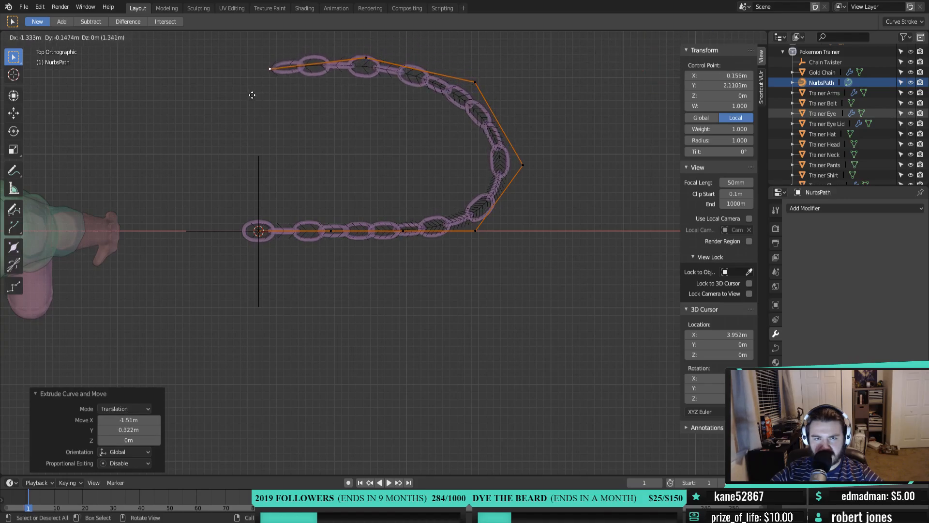
{"action": "left_click", "coordinate": [241, 102]}
{"action": "key", "text": "e"}
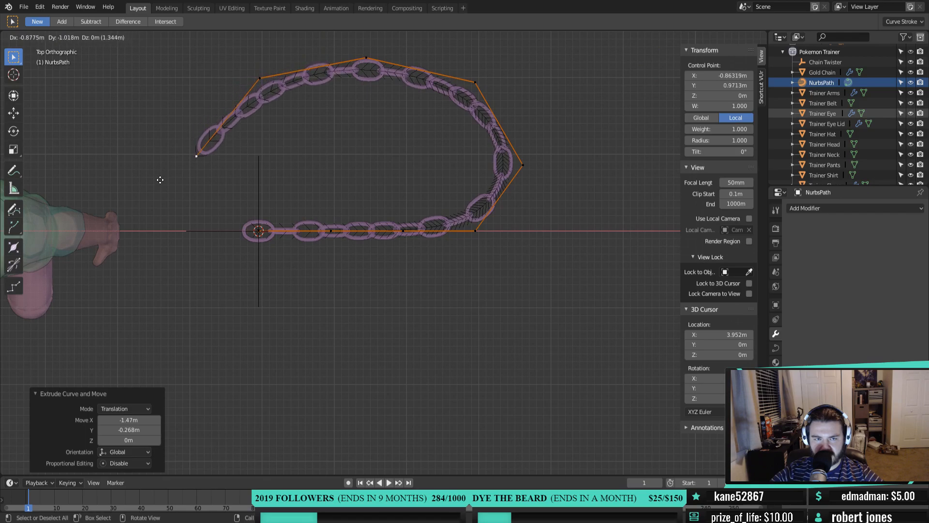
{"action": "left_click", "coordinate": [163, 176]}
{"action": "key", "text": "e"}
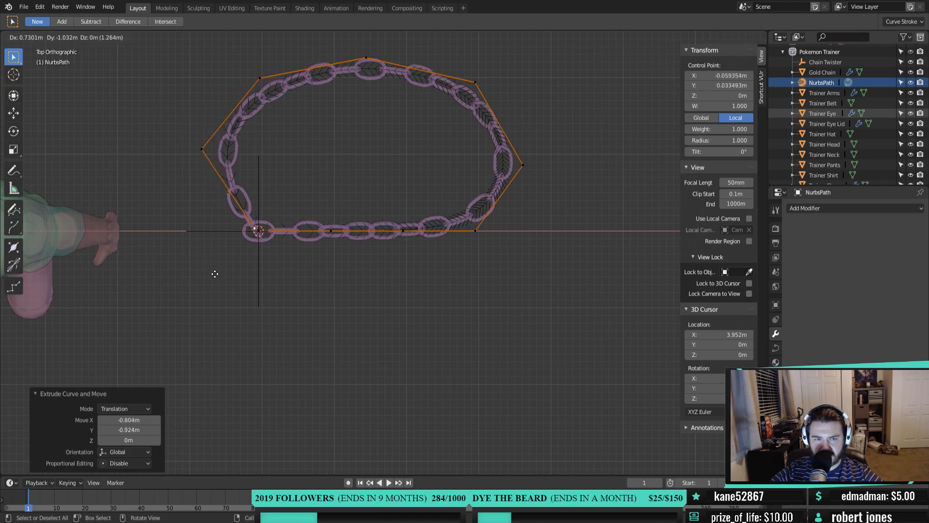
{"action": "left_click", "coordinate": [210, 273]}
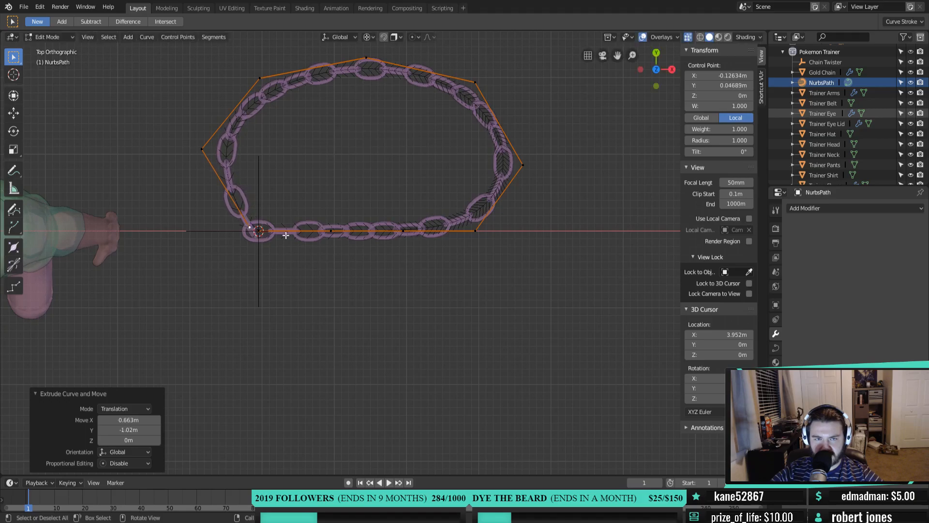
{"action": "left_click", "coordinate": [261, 236]}
{"action": "key", "text": "g"}
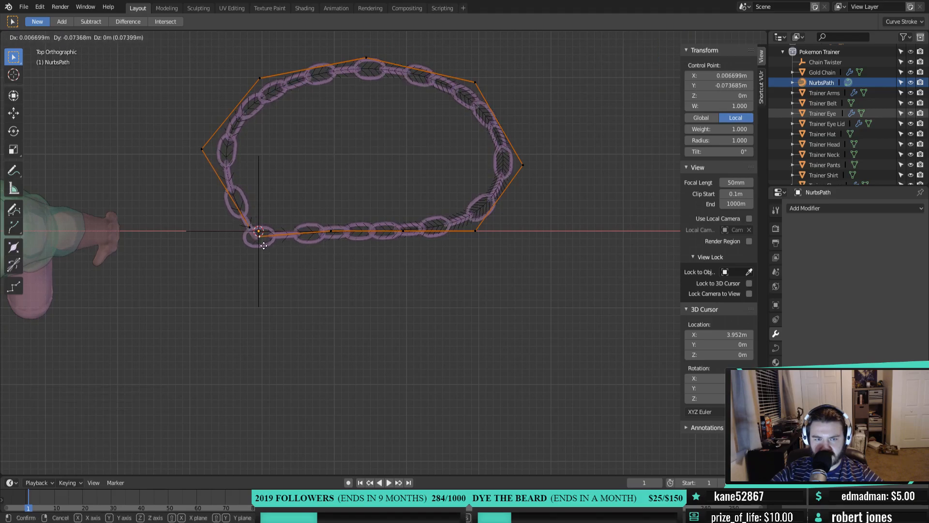
{"action": "right_click", "coordinate": [264, 245]}
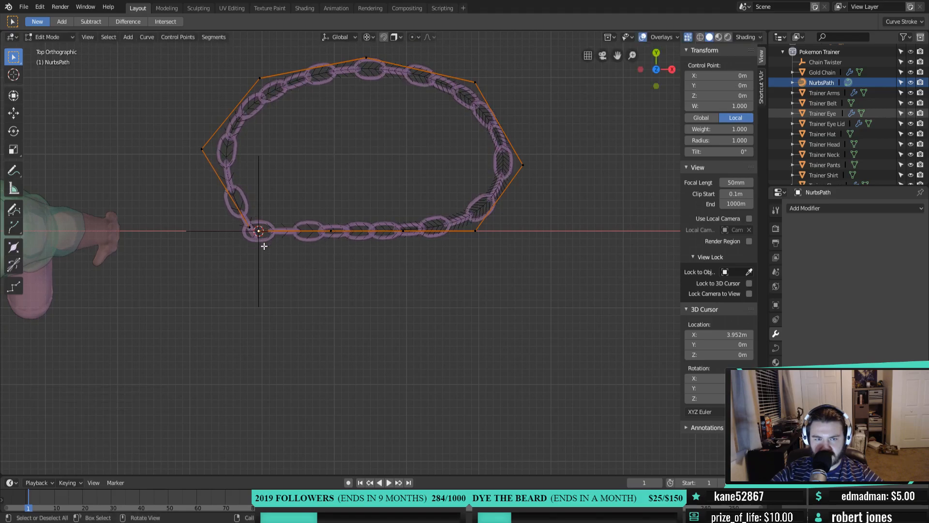
Move the path's second and third control points outward to round the straight side of the chain loop
{"action": "left_click", "coordinate": [326, 234]}
{"action": "key", "text": "g"}
{"action": "left_click", "coordinate": [316, 265]}
{"action": "left_click", "coordinate": [404, 232]}
{"action": "key", "text": "g"}
{"action": "left_click", "coordinate": [405, 258]}
{"action": "key", "text": "Tab"}
Add a Plain Axes empty at the chain's starting point and rename it Chain Parent
{"action": "middle_click_drag", "start_coordinate": [406, 263], "coordinate": [318, 269]}
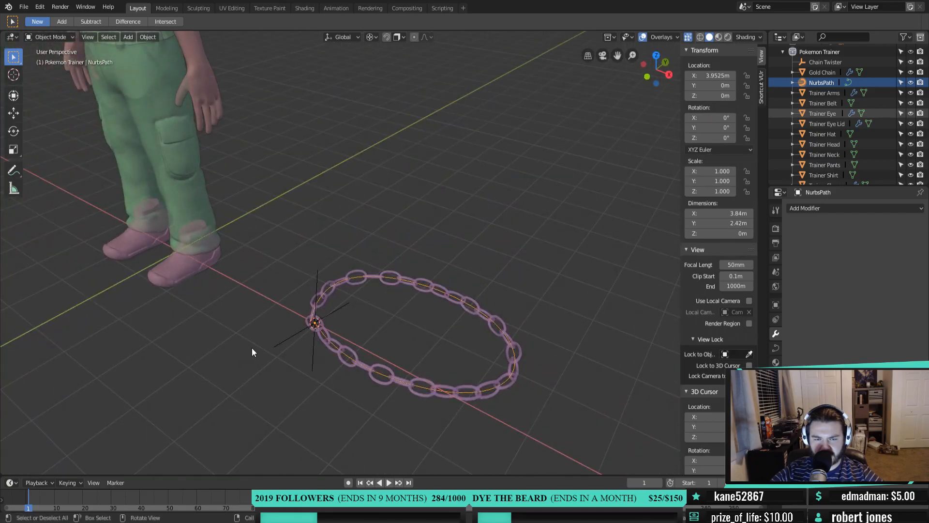
{"action": "middle_click_drag", "start_coordinate": [300, 311], "coordinate": [361, 319]}
{"action": "scroll", "coordinate": [397, 324], "scroll_direction": "down", "scroll_amount": 2}
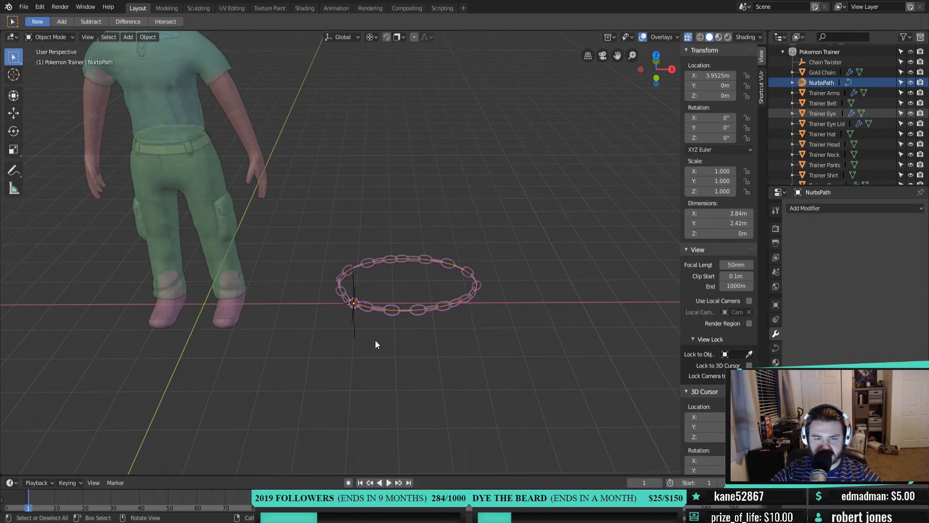
{"action": "scroll", "coordinate": [375, 340], "scroll_direction": "up", "scroll_amount": 1}
{"action": "middle_click_drag", "start_coordinate": [394, 318], "coordinate": [390, 338]}
{"action": "scroll", "coordinate": [391, 337], "scroll_direction": "up", "scroll_amount": 2}
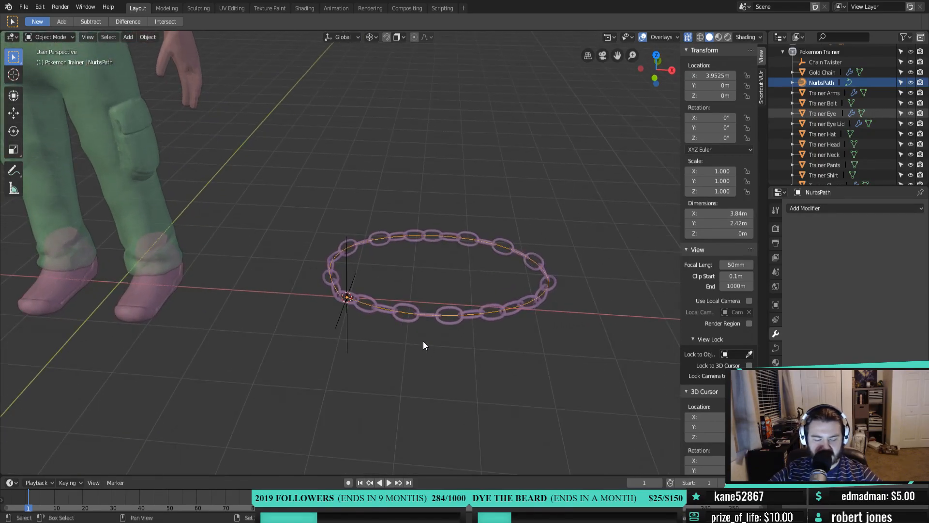
{"action": "key", "text": "shift+a"}
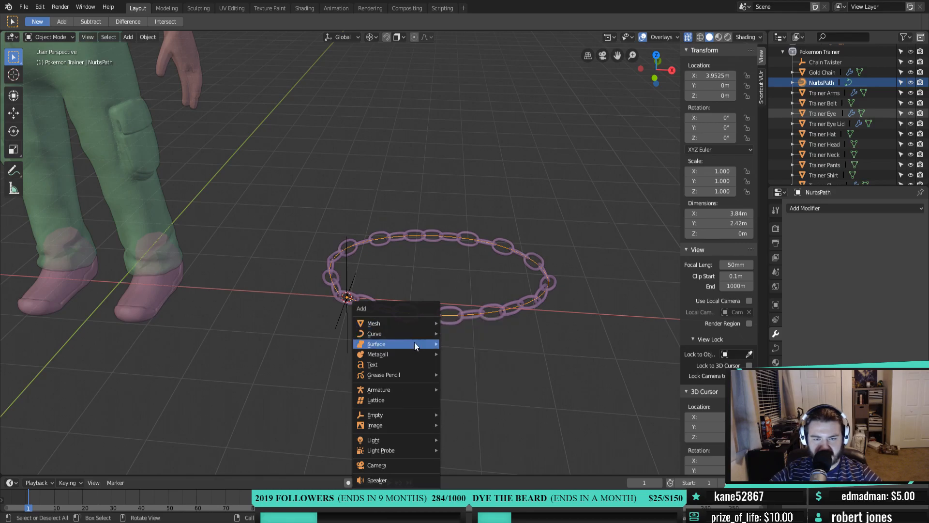
{"action": "mouse_move", "coordinate": [413, 416]}
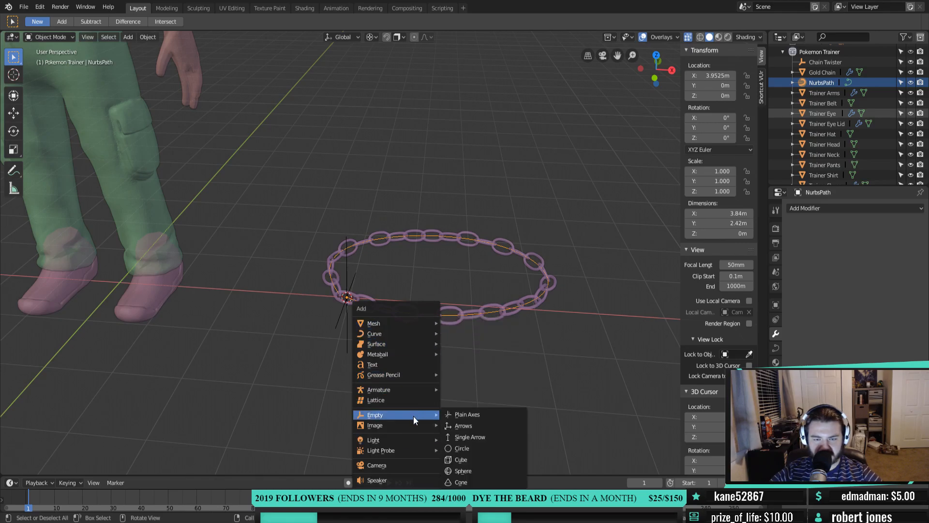
{"action": "left_click", "coordinate": [487, 415]}
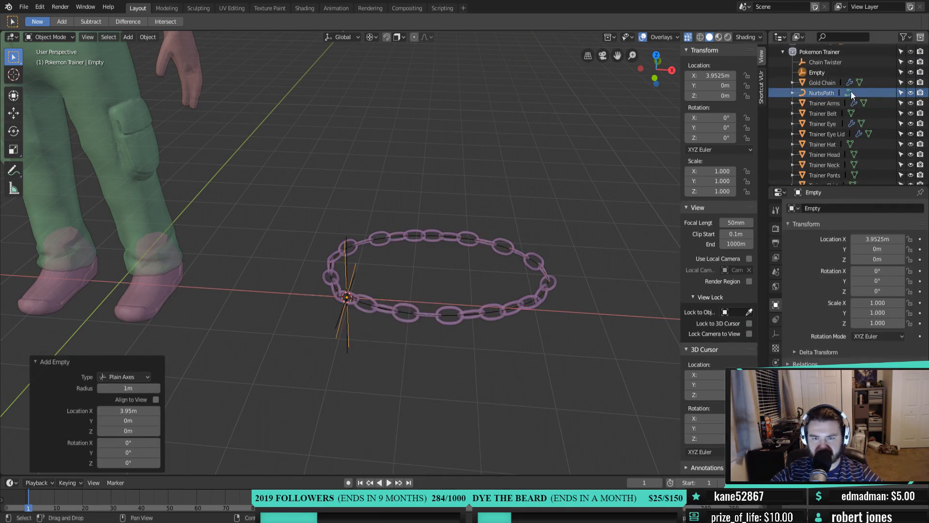
{"action": "double_click", "coordinate": [819, 73]}
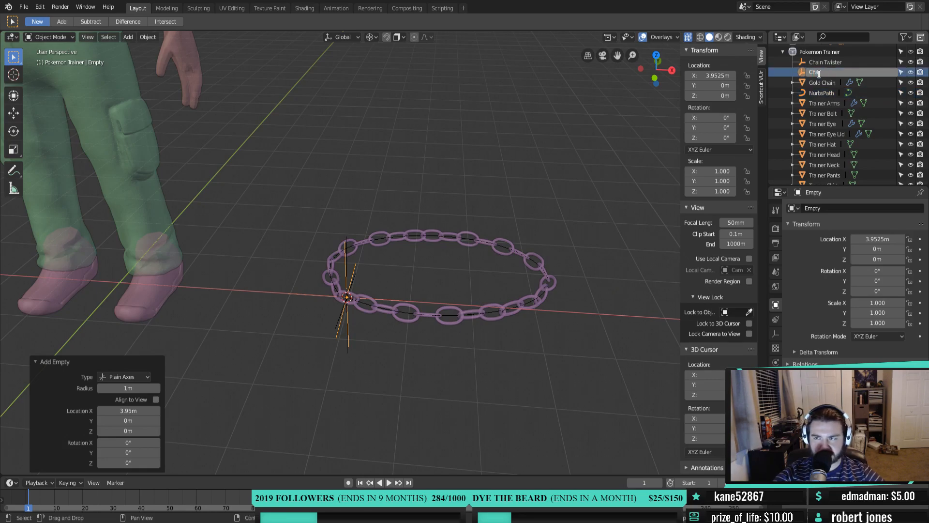
{"action": "type", "text": "Chain Parent"}
{"action": "key", "text": "Return"}
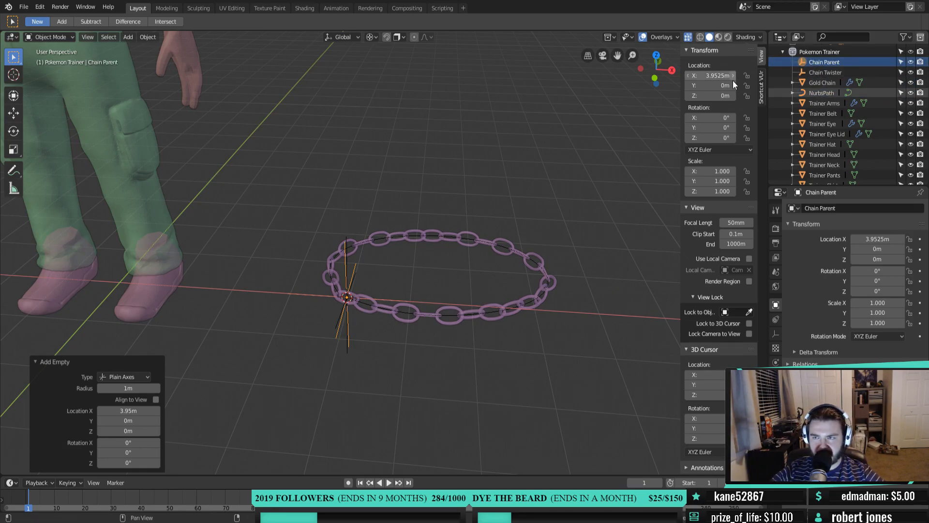
Rename the NurbsPath object as Chain path
{"action": "left_click", "coordinate": [803, 73]}
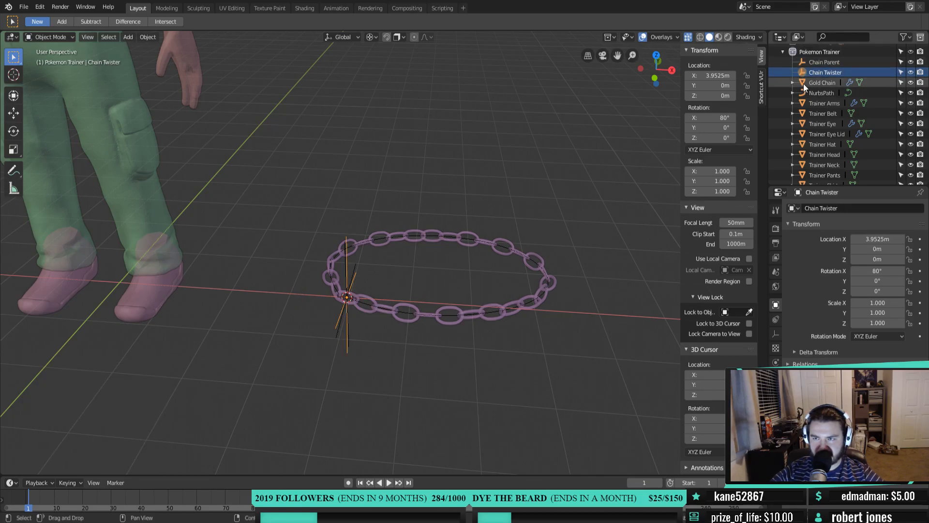
{"action": "left_click", "coordinate": [803, 83]}
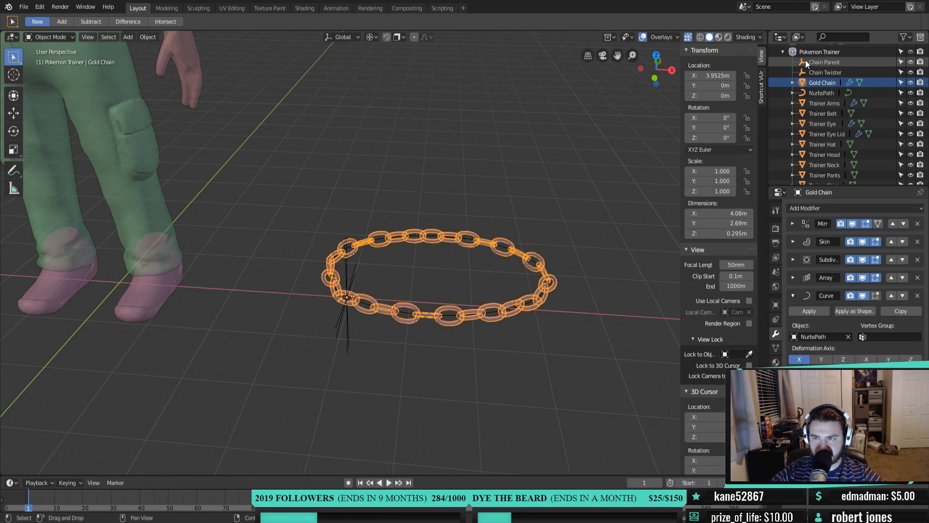
{"action": "left_click", "coordinate": [802, 93]}
{"action": "left_click_drag", "start_coordinate": [802, 93], "coordinate": [822, 93]}
{"action": "double_click", "coordinate": [822, 92]}
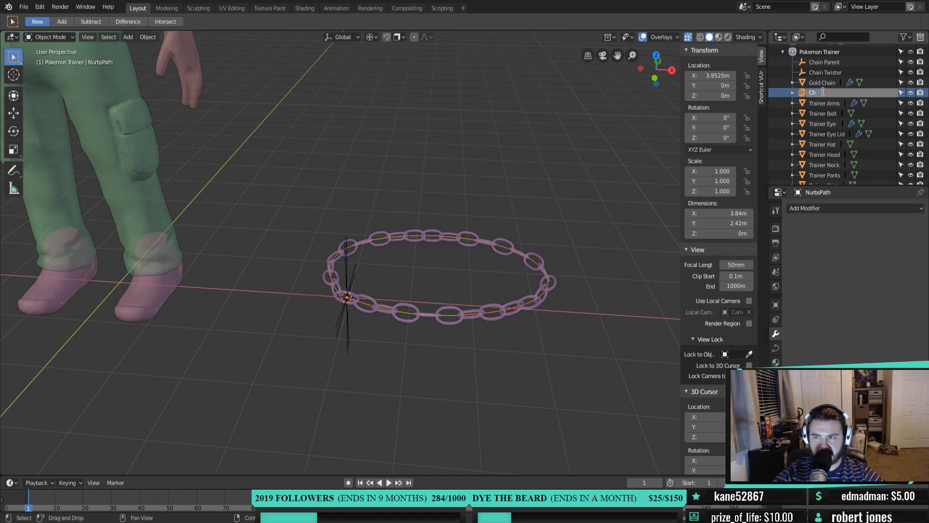
{"action": "key", "text": "Return"}
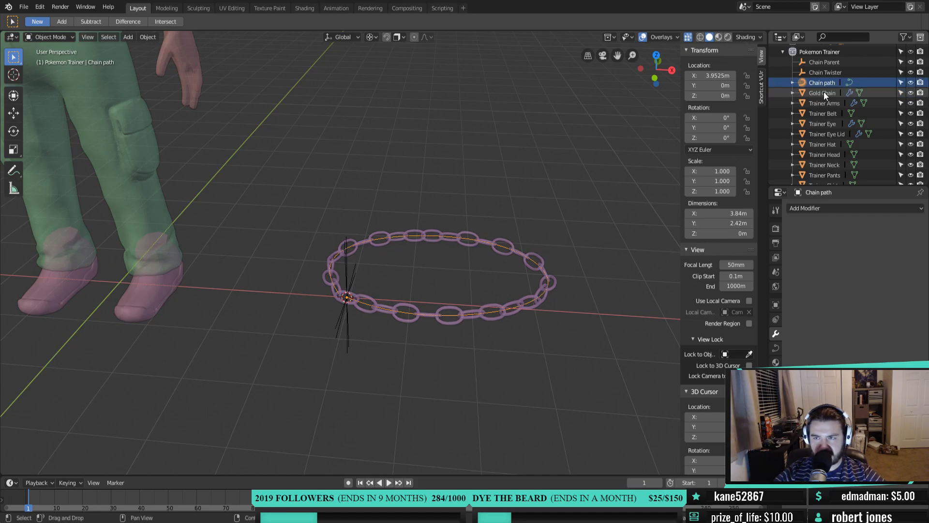
Move the Chain Parent empty about -4.56 m in X, 2.77 m in Y and 5.37 m in Z, bringing the chain up to the trainer's neck
{"action": "left_click", "coordinate": [824, 92]}
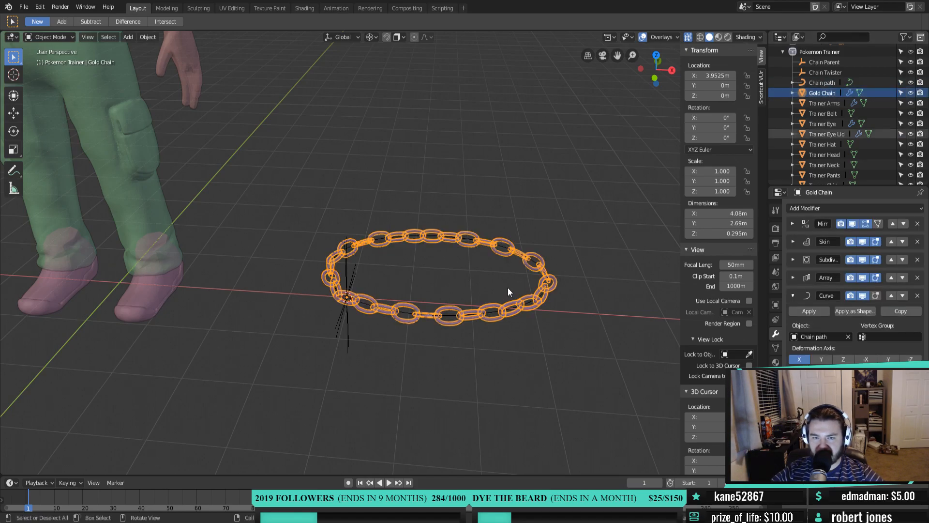
{"action": "scroll", "coordinate": [358, 228], "scroll_direction": "down", "scroll_amount": 3}
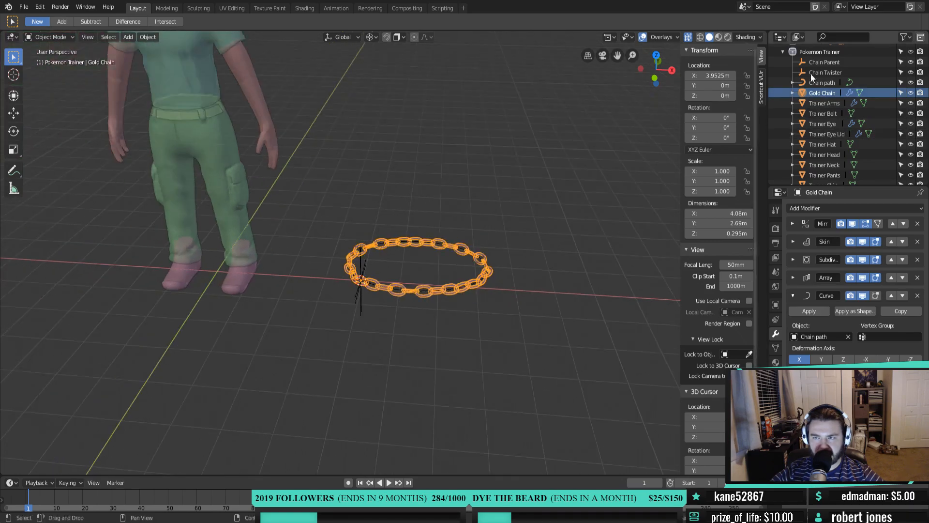
{"action": "left_click", "coordinate": [820, 62]}
{"action": "scroll", "coordinate": [440, 187], "scroll_direction": "down", "scroll_amount": 2}
{"action": "middle_click_drag", "start_coordinate": [300, 257], "coordinate": [380, 320], "text": "shift"}
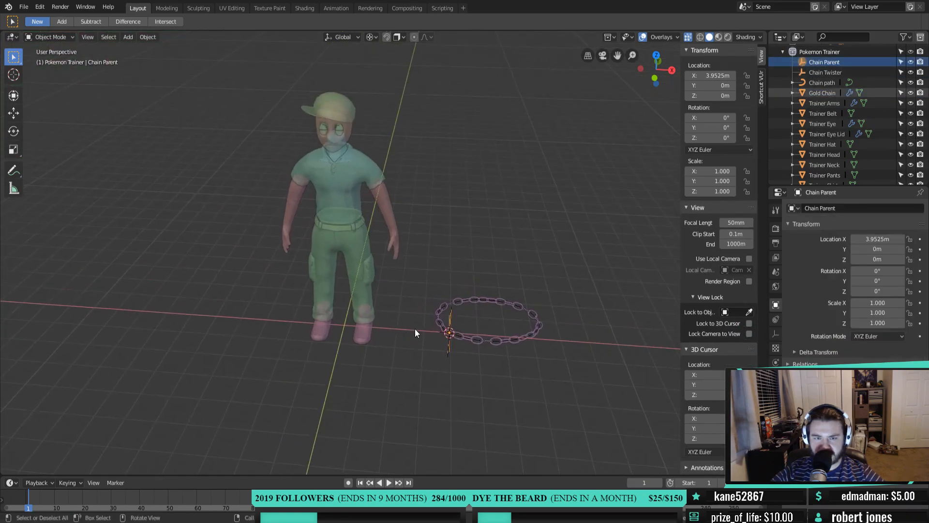
{"action": "key", "text": "g"}
{"action": "left_click", "coordinate": [300, 153]}
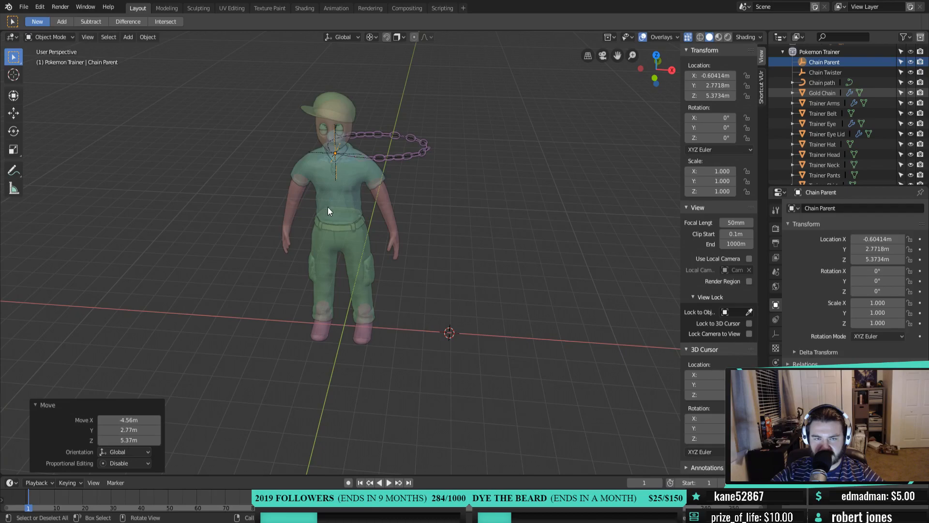
Move the Chain Parent empty 0.5 m in X and -3.08 m in Y onto the trainer's body
{"action": "key", "text": "KP_7"}
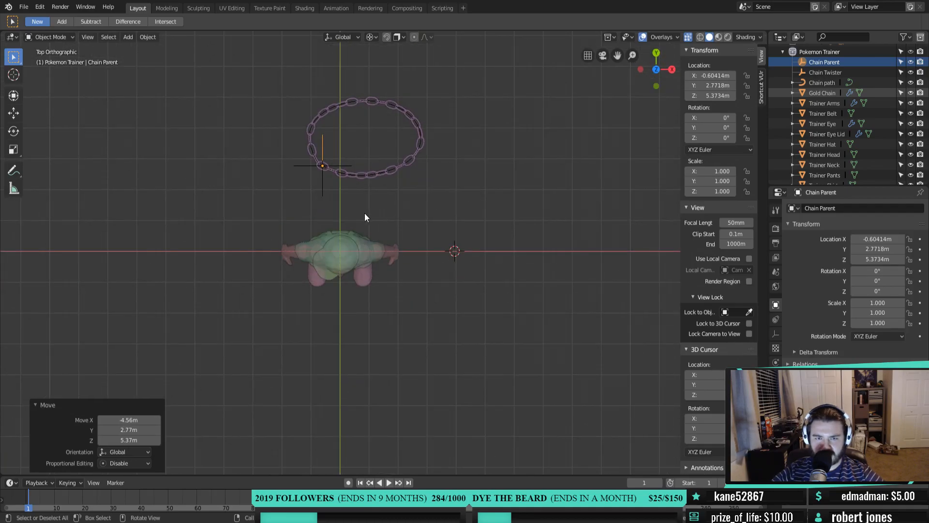
{"action": "key", "text": "g"}
{"action": "left_click", "coordinate": [380, 313]}
{"action": "key", "text": "s"}
{"action": "right_click", "coordinate": [547, 284]}
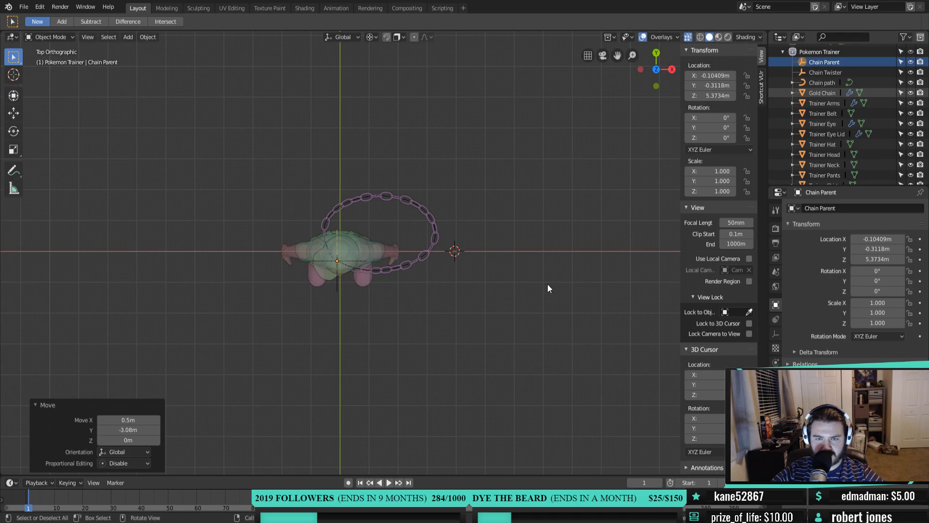
Set the transform pivot point to Median Point and try scaling down the Chain Parent empty
{"action": "left_click", "coordinate": [375, 36]}
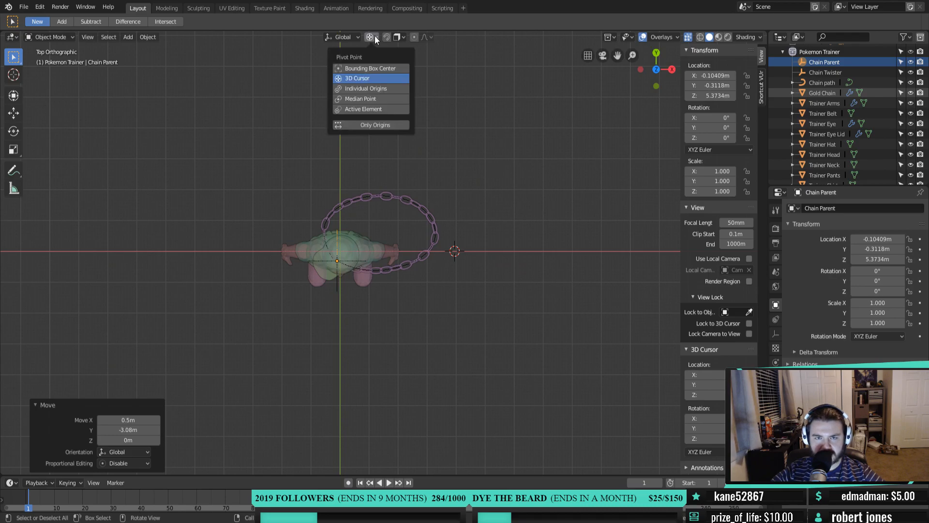
{"action": "left_click", "coordinate": [370, 98]}
{"action": "scroll", "coordinate": [339, 295], "scroll_direction": "up", "scroll_amount": 2}
{"action": "middle_click_drag", "start_coordinate": [332, 318], "coordinate": [412, 276], "text": "shift"}
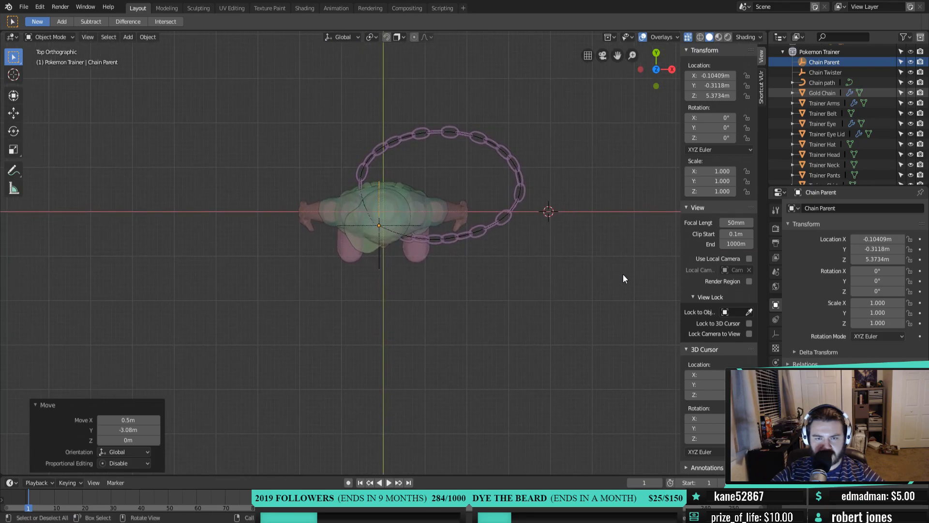
{"action": "key", "text": "s"}
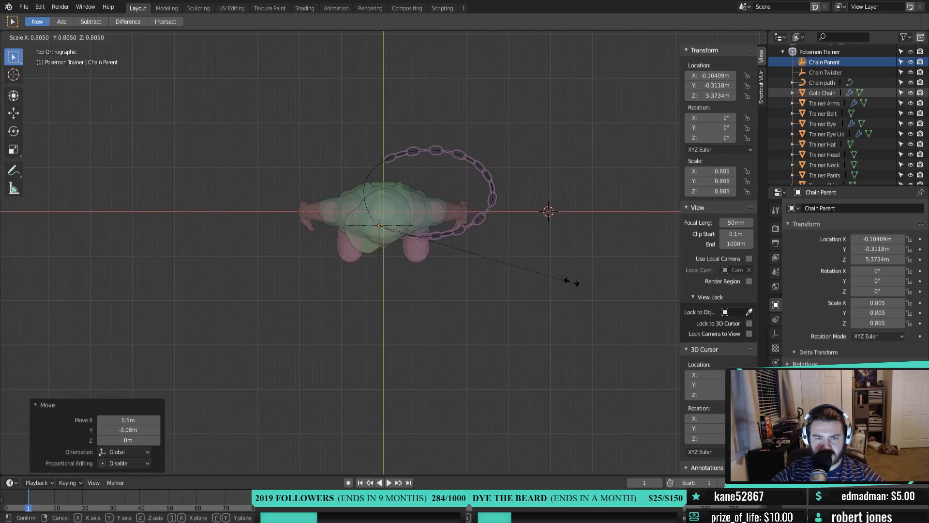
{"action": "right_click", "coordinate": [605, 274]}
Delete the Chain Parent empty
{"action": "middle_click_drag", "start_coordinate": [437, 289], "coordinate": [464, 244]}
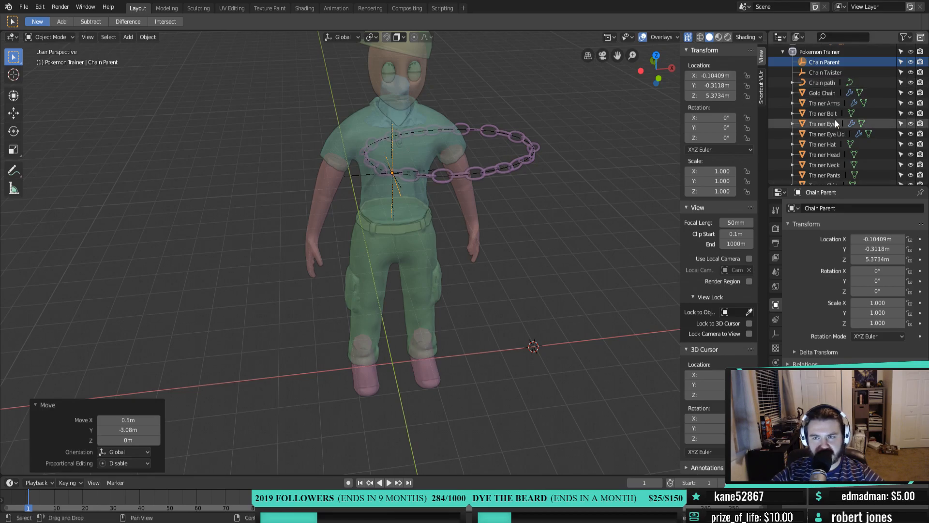
{"action": "left_click", "coordinate": [806, 92]}
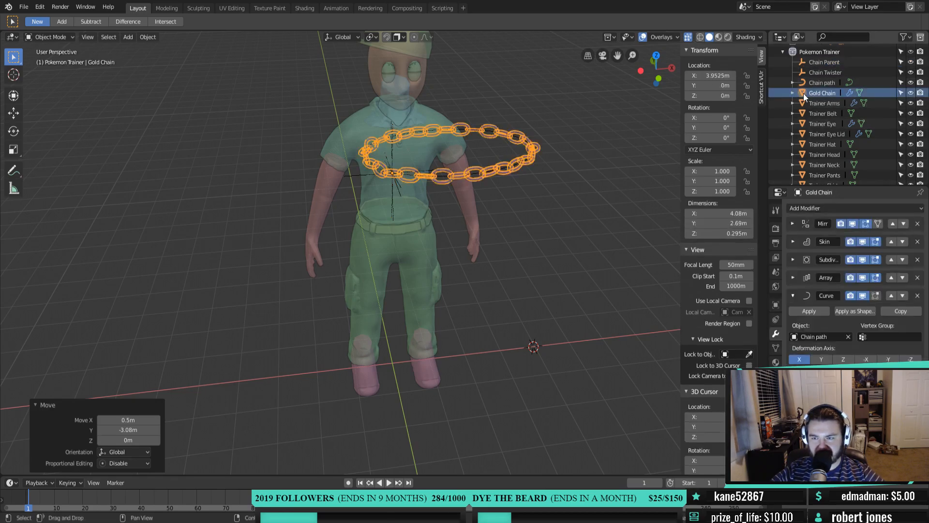
{"action": "left_click", "coordinate": [806, 82]}
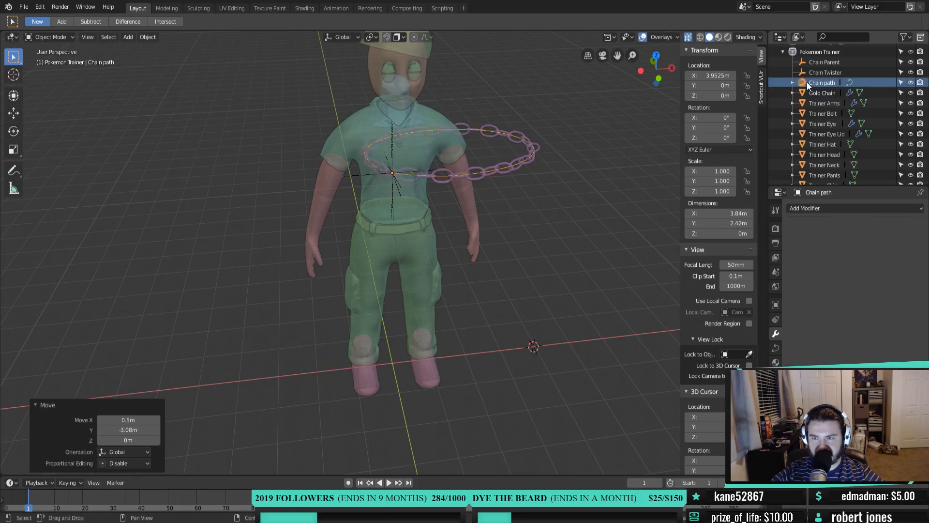
{"action": "left_click", "coordinate": [803, 63]}
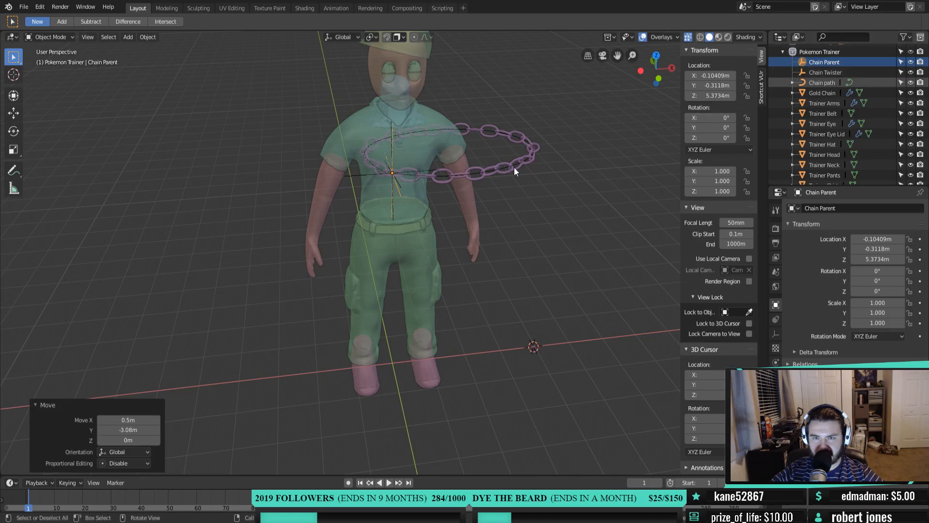
{"action": "key", "text": "x"}
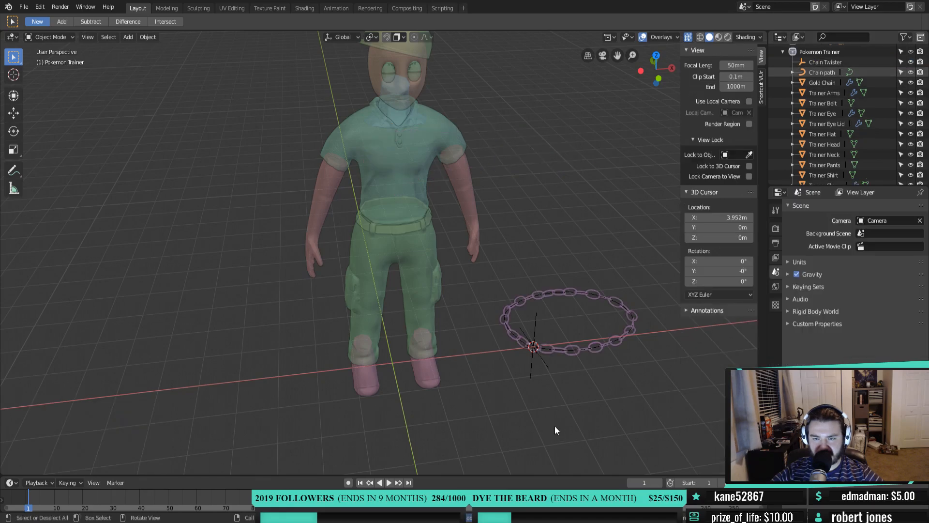
Move Chain Twister, Chain path and Gold Chain together about -4.03 m in X and 6.67 m in Z up to the trainer's neck
{"action": "left_click", "coordinate": [534, 347]}
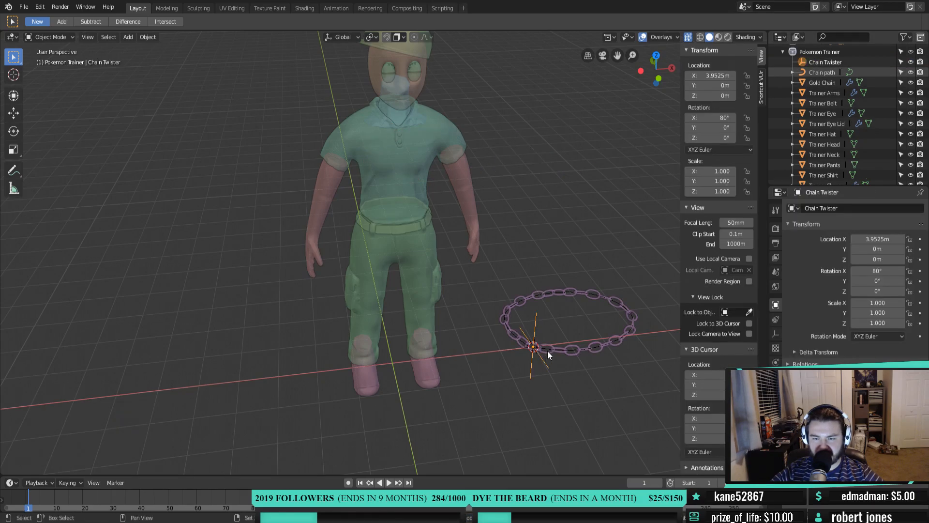
{"action": "left_click", "coordinate": [548, 350], "text": "shift"}
{"action": "left_click", "coordinate": [552, 351], "text": "shift"}
{"action": "left_click", "coordinate": [552, 352], "text": "shift"}
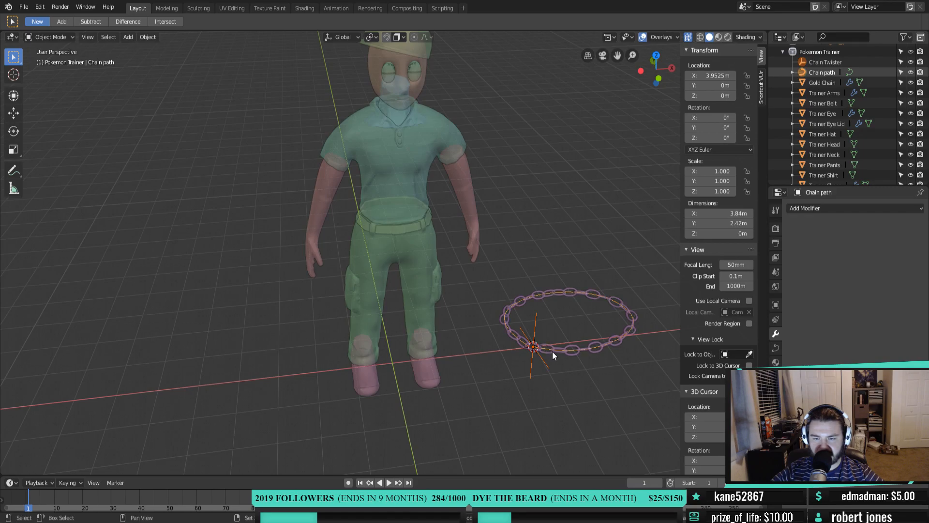
{"action": "left_click", "coordinate": [549, 354], "text": "shift"}
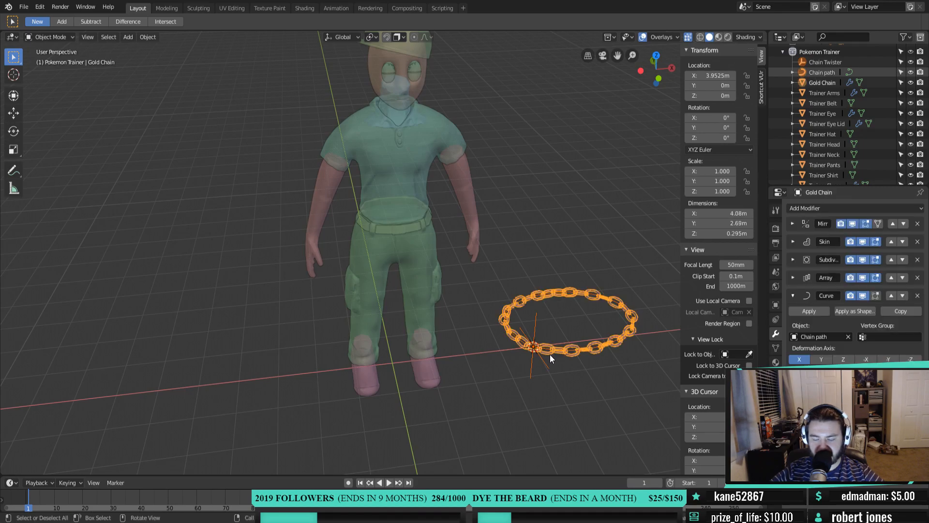
{"action": "key", "text": "KP_1"}
{"action": "key", "text": "g"}
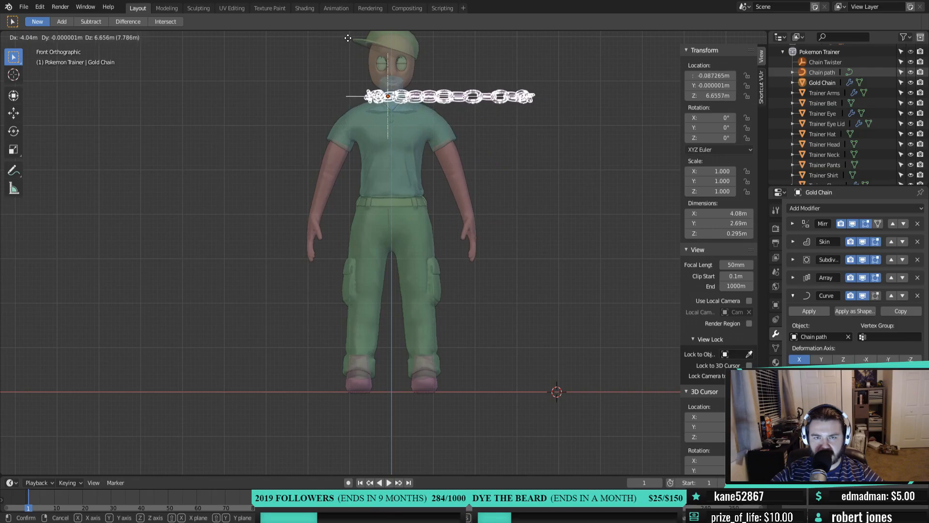
{"action": "left_click", "coordinate": [444, 111]}
Try rotating the chain, its path and the twister empty around Z by 52.8°, followed by another -164°
{"action": "key", "text": "r"}
{"action": "key", "text": "z"}
{"action": "left_click", "coordinate": [422, 201]}
{"action": "middle_click_drag", "start_coordinate": [422, 201], "coordinate": [485, 248]}
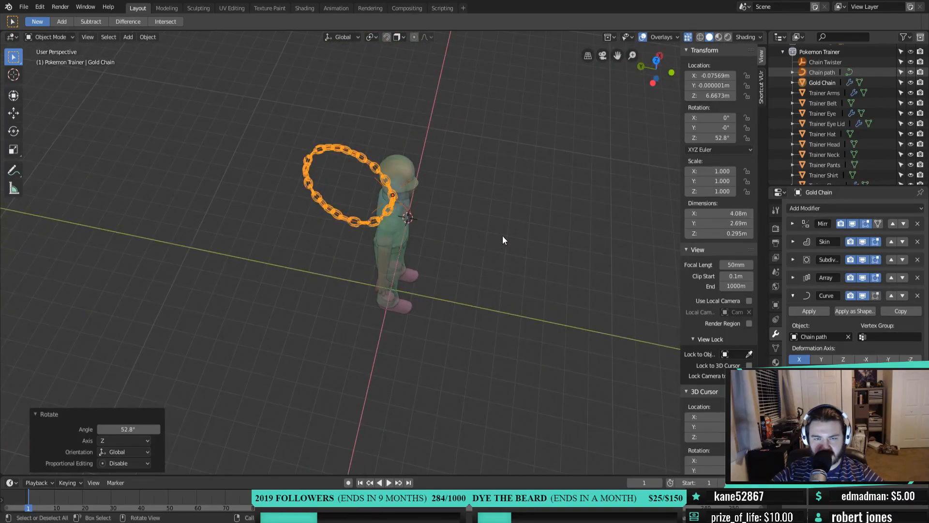
{"action": "key", "text": "r"}
{"action": "key", "text": "z"}
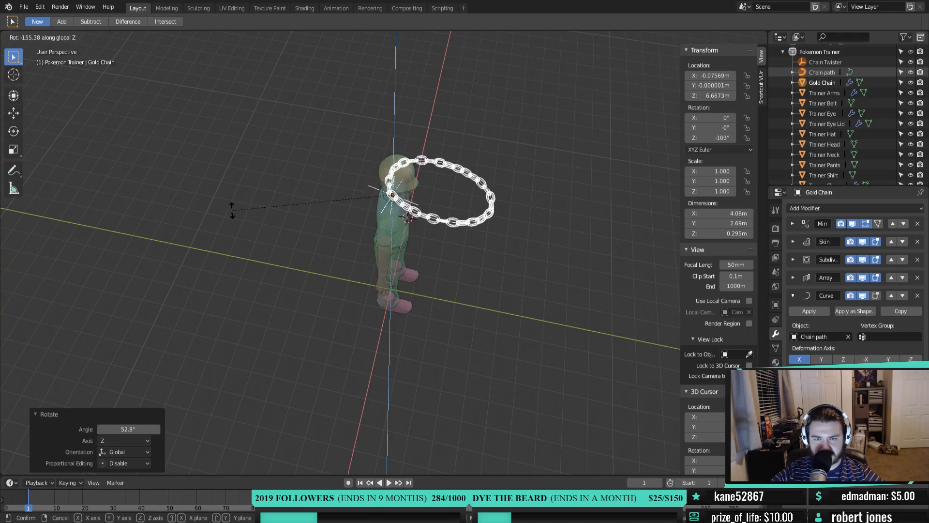
{"action": "left_click", "coordinate": [201, 180]}
{"action": "scroll", "coordinate": [441, 205], "scroll_direction": "up", "scroll_amount": 2}
{"action": "middle_click_drag", "start_coordinate": [442, 205], "coordinate": [399, 268]}
{"action": "scroll", "coordinate": [437, 231], "scroll_direction": "up", "scroll_amount": 3}
{"action": "scroll", "coordinate": [436, 231], "scroll_direction": "down", "scroll_amount": 3}
{"action": "middle_click_drag", "start_coordinate": [437, 231], "coordinate": [378, 293]}
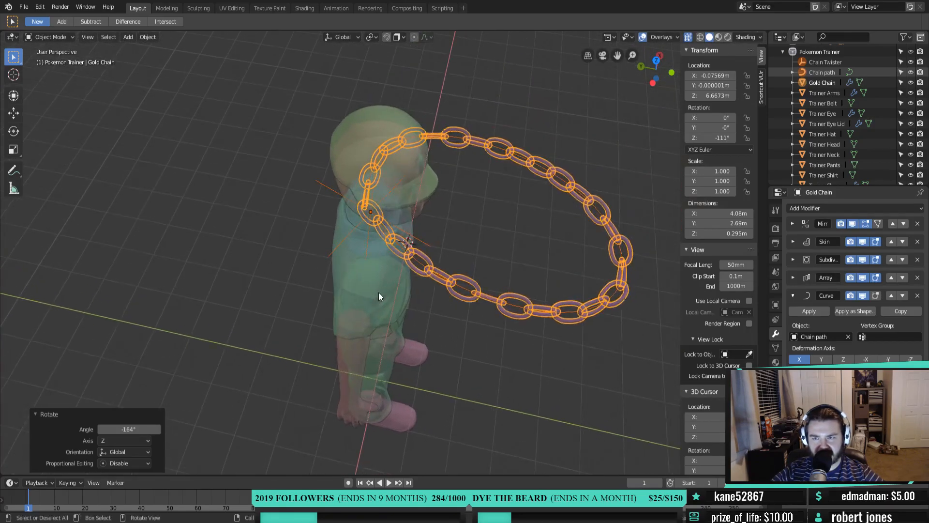
Try a Z rotation of 11° on Gold Chain alone, and undo it together with both previous Z rotations
{"action": "double_click", "coordinate": [710, 138]}
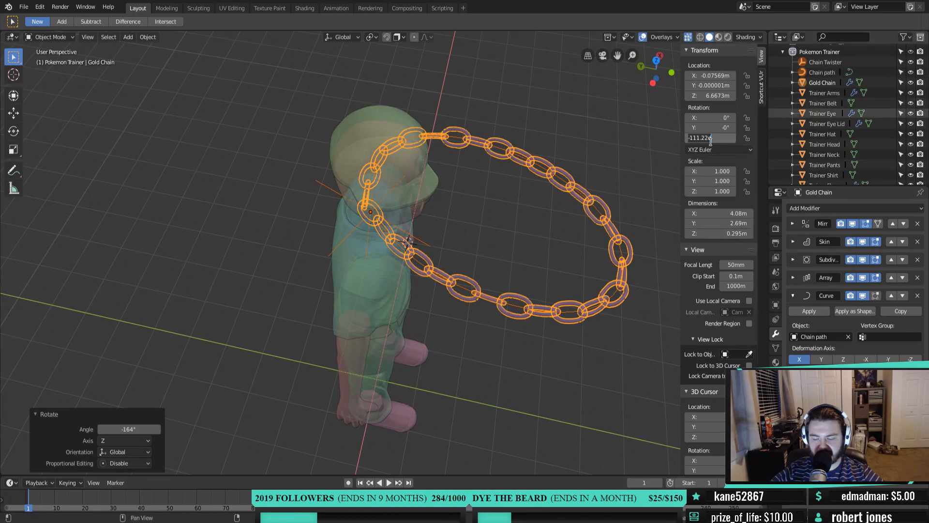
{"action": "key", "text": "Return"}
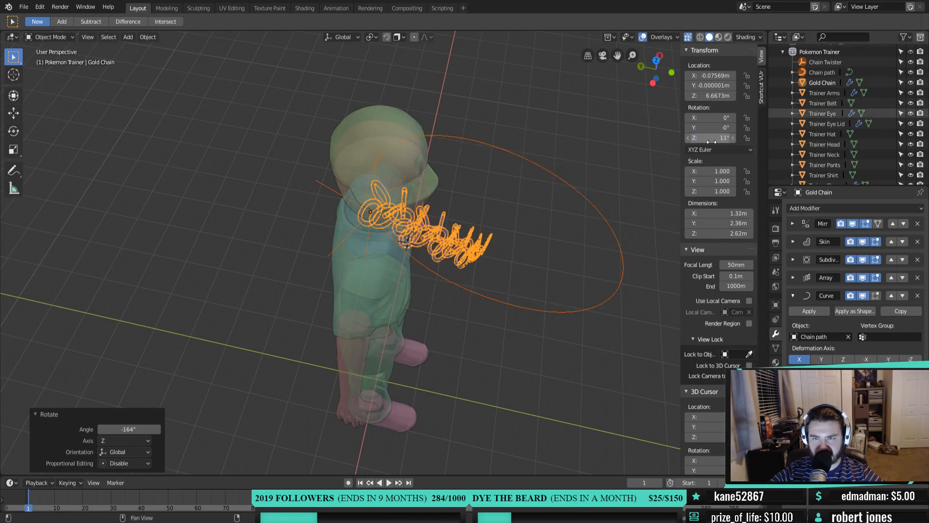
{"action": "right_click", "coordinate": [614, 170]}
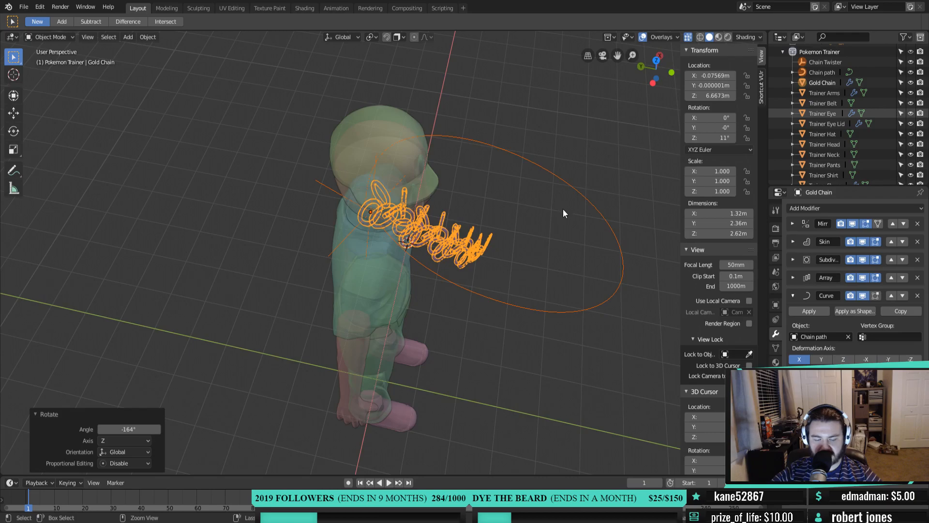
{"action": "key", "text": "ctrl+z"}
{"action": "key", "text": "ctrl+z"}
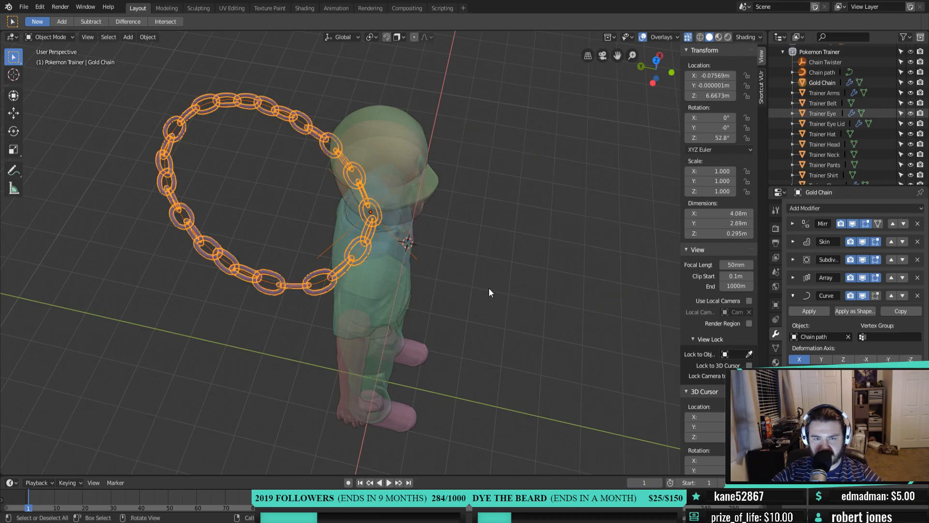
{"action": "key", "text": "ctrl+z"}
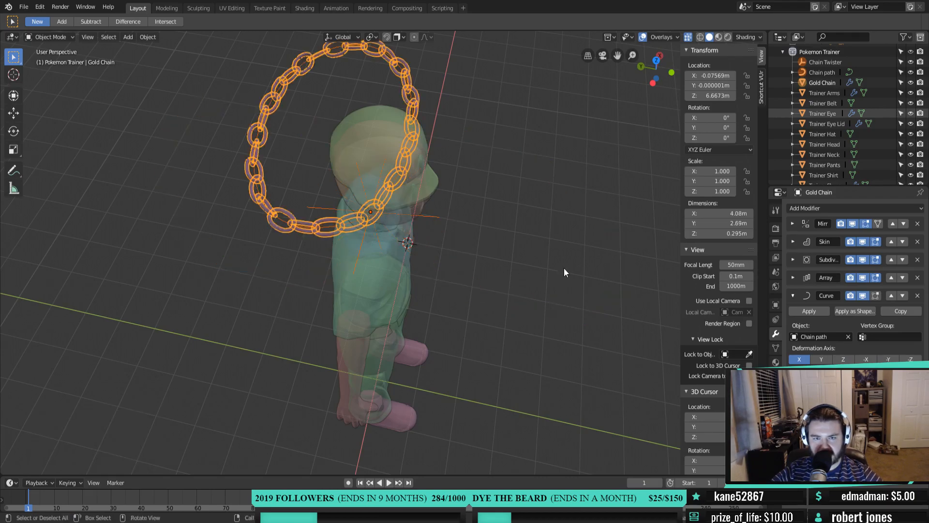
Rotate the chain, its path and the twister empty -89.4° around the global Z axis
{"action": "key", "text": "r"}
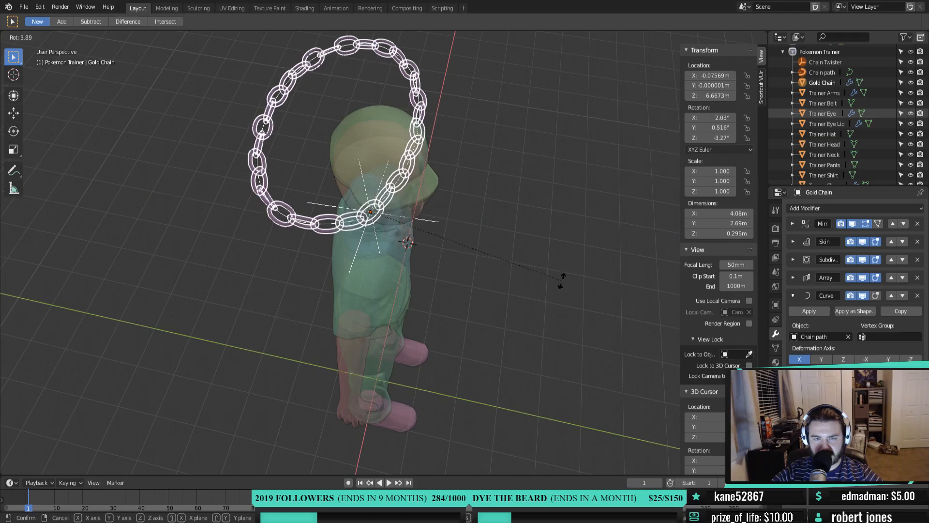
{"action": "key", "text": "z"}
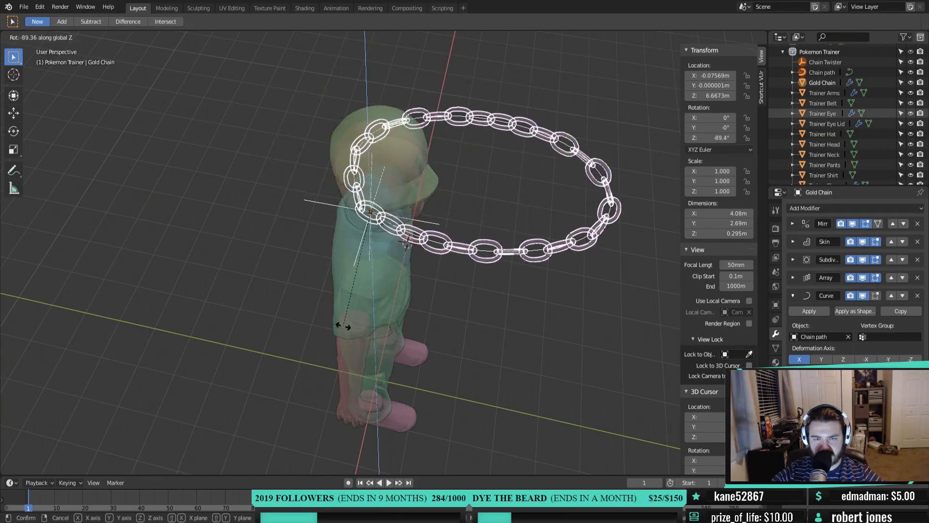
{"action": "left_click", "coordinate": [342, 327]}
{"action": "middle_click_drag", "start_coordinate": [367, 318], "coordinate": [423, 335], "text": "shift"}
{"action": "scroll", "coordinate": [425, 335], "scroll_direction": "up", "scroll_amount": 3}
{"action": "scroll", "coordinate": [437, 338], "scroll_direction": "down", "scroll_amount": 3}
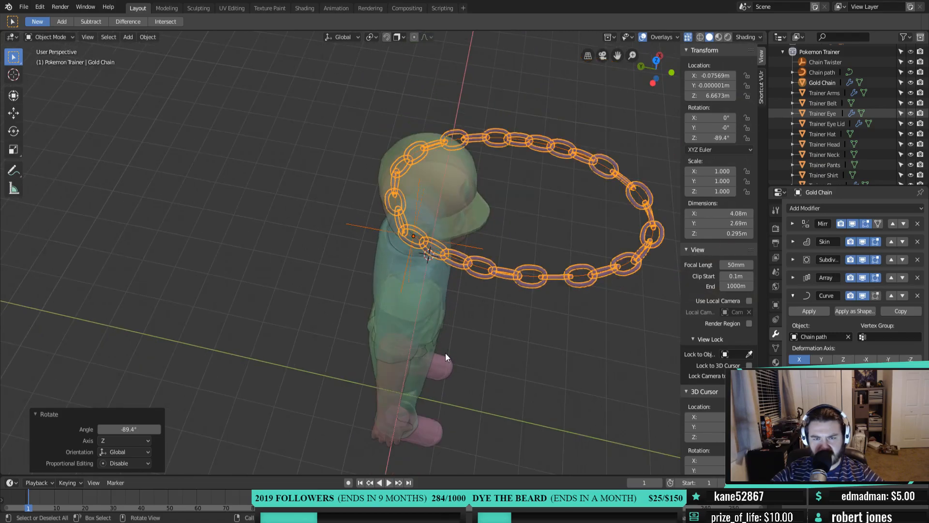
In side view, move the chain assembly 0.357 m in Y and 0.0482 m in Z, and tilt it -21.5° down the chest
{"action": "key", "text": "KP_1"}
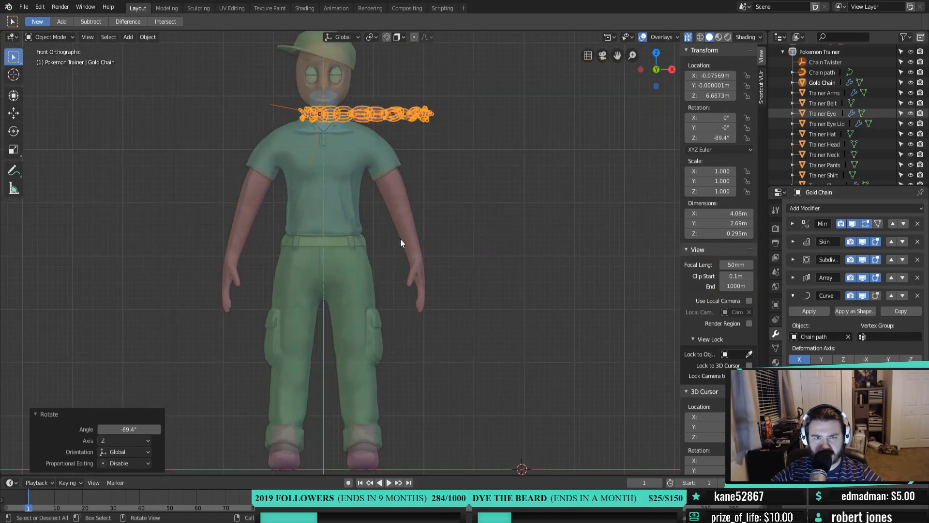
{"action": "key", "text": "KP_3"}
{"action": "key", "text": "g"}
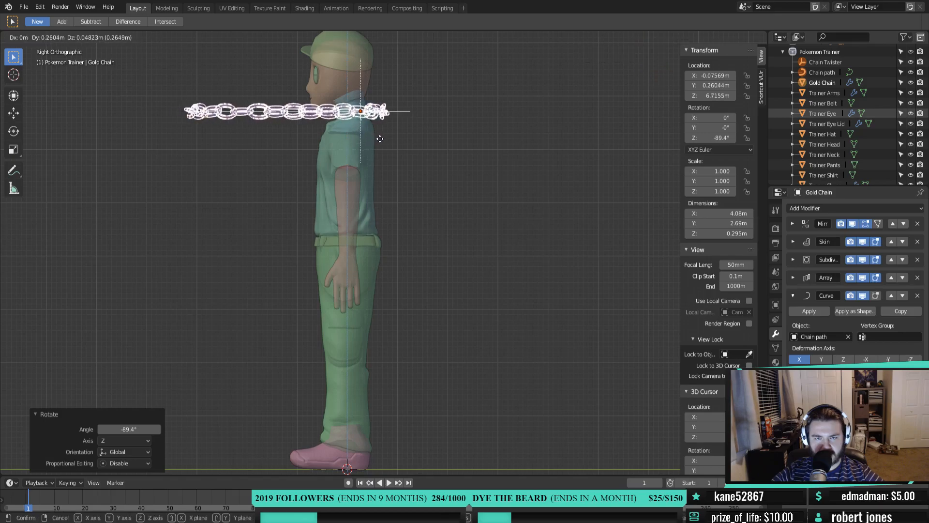
{"action": "left_click", "coordinate": [385, 139]}
{"action": "key", "text": "r"}
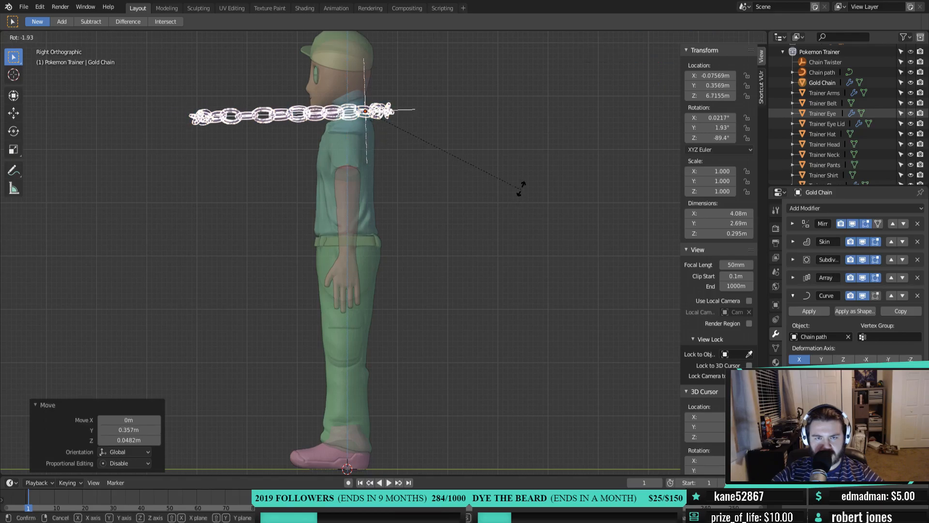
{"action": "left_click", "coordinate": [490, 129]}
{"action": "scroll", "coordinate": [377, 147], "scroll_direction": "up", "scroll_amount": 2}
{"action": "middle_click_drag", "start_coordinate": [377, 147], "coordinate": [379, 222]}
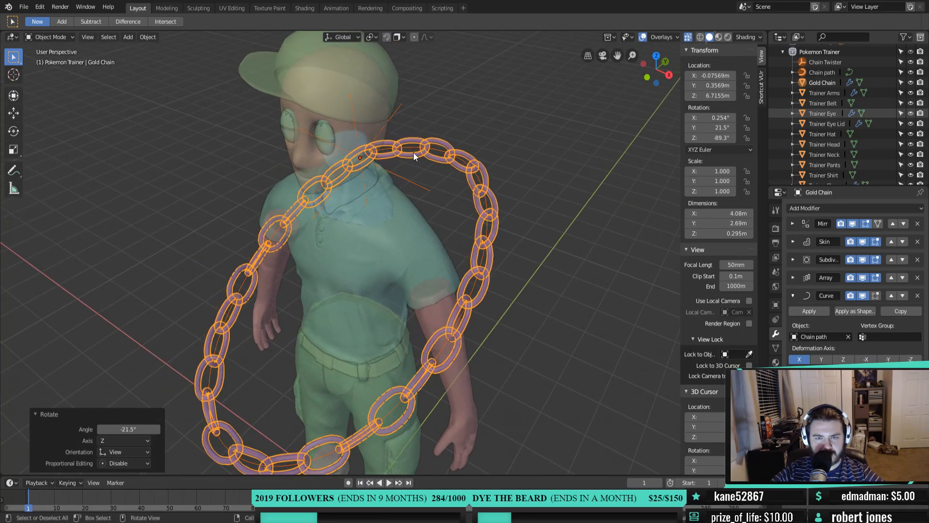
Delete the Chain path control points along the half of the loop on the trainer's left-arm side
{"action": "middle_click_drag", "start_coordinate": [415, 151], "coordinate": [381, 205]}
{"action": "left_click", "coordinate": [352, 173]}
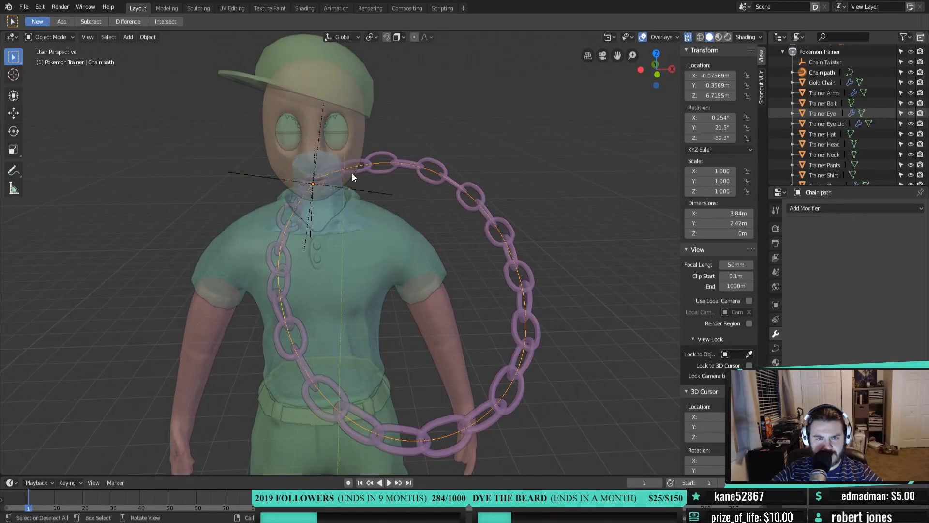
{"action": "middle_click_drag", "start_coordinate": [257, 252], "coordinate": [321, 243]}
{"action": "key", "text": "Tab"}
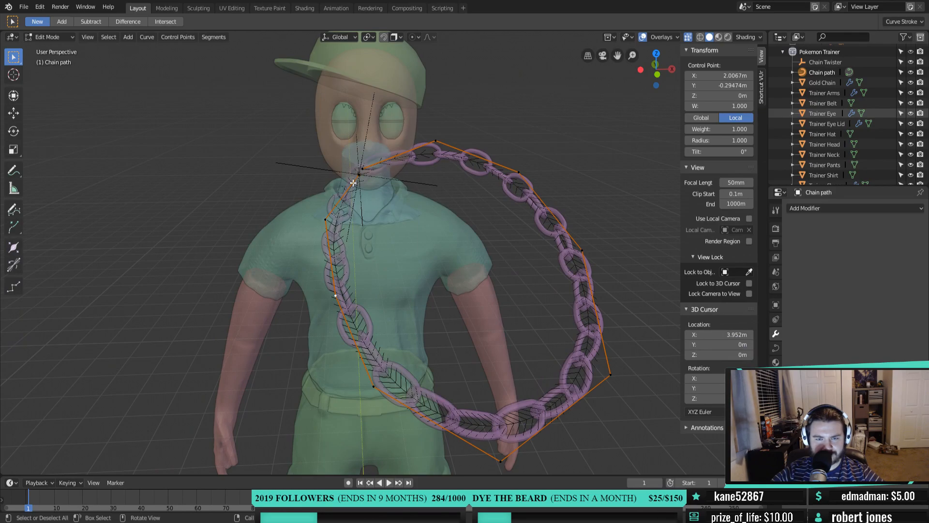
{"action": "right_click", "coordinate": [341, 296]}
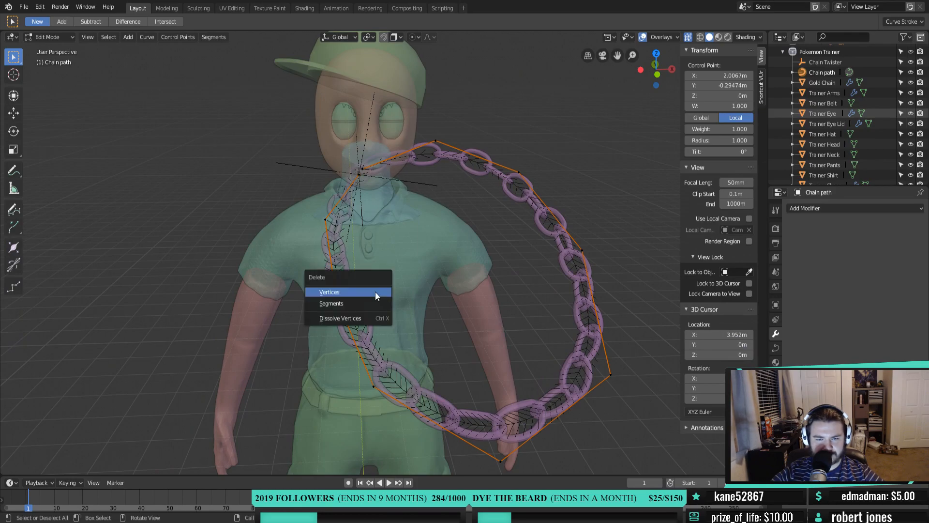
{"action": "left_click", "coordinate": [379, 167]}
{"action": "left_click", "coordinate": [436, 140], "text": "shift"}
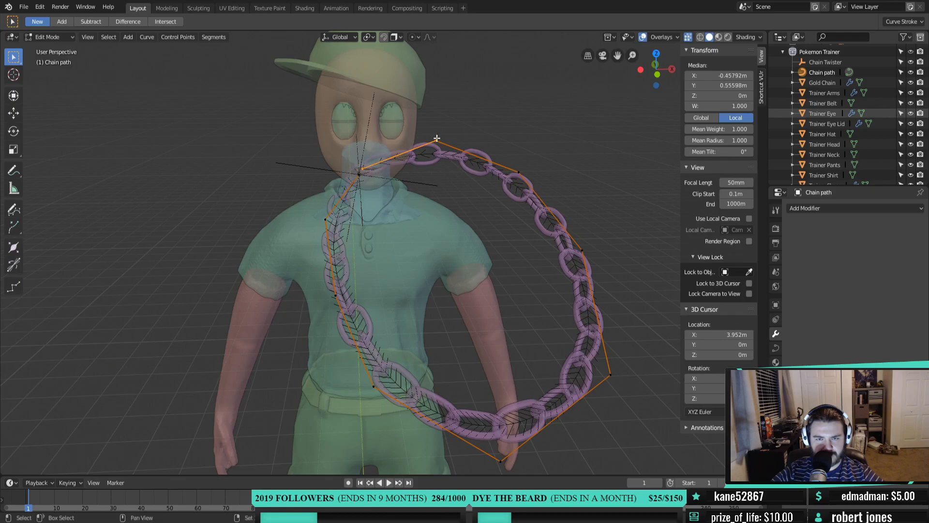
{"action": "left_click", "coordinate": [517, 172], "text": "shift"}
{"action": "left_click", "coordinate": [610, 375], "text": "shift"}
{"action": "key", "text": "x"}
{"action": "left_click", "coordinate": [612, 380]}
Delete the far end control point of the remaining half of Chain path
{"action": "left_click", "coordinate": [506, 452]}
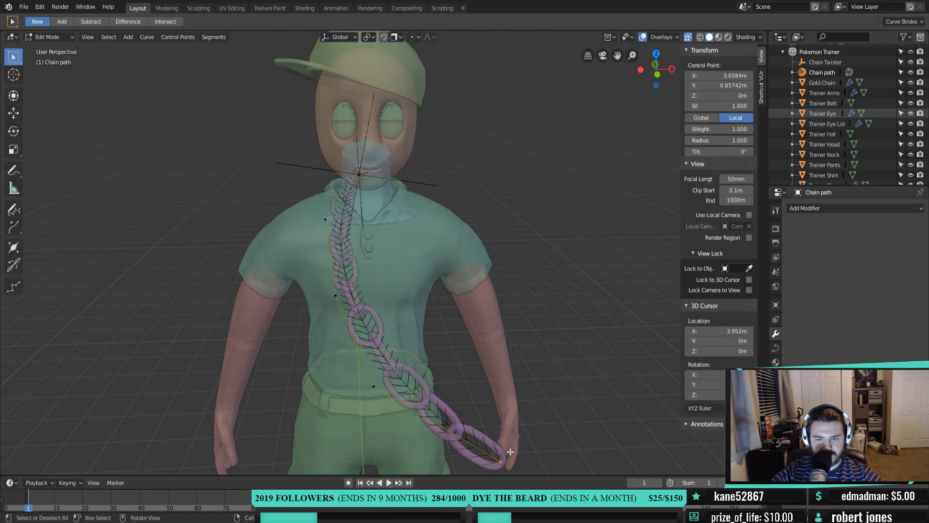
{"action": "key", "text": "x"}
{"action": "left_click", "coordinate": [506, 454]}
{"action": "middle_click_drag", "start_coordinate": [347, 246], "coordinate": [469, 274]}
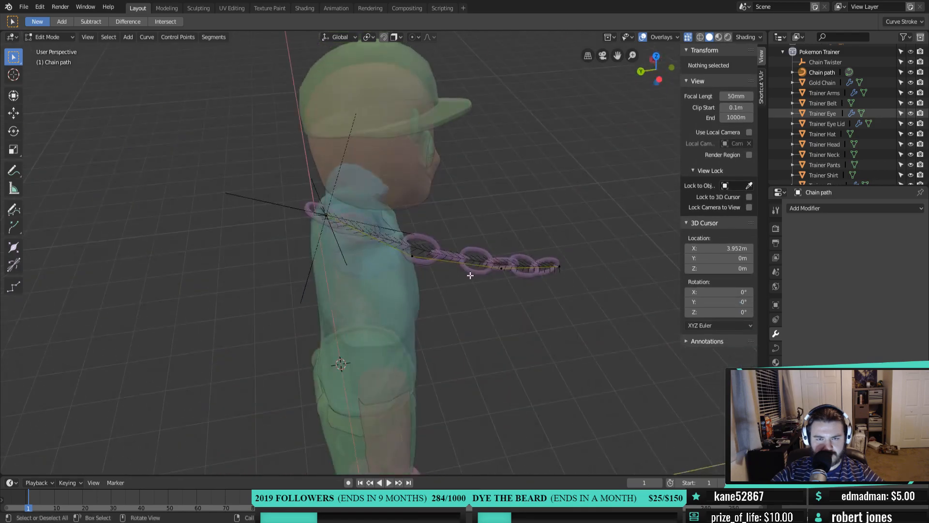
In front view, move the Gold Chain, Chain path and Chain Twister together 0.0614 m in X and -0.0837 m in Z
{"action": "key", "text": "Tab"}
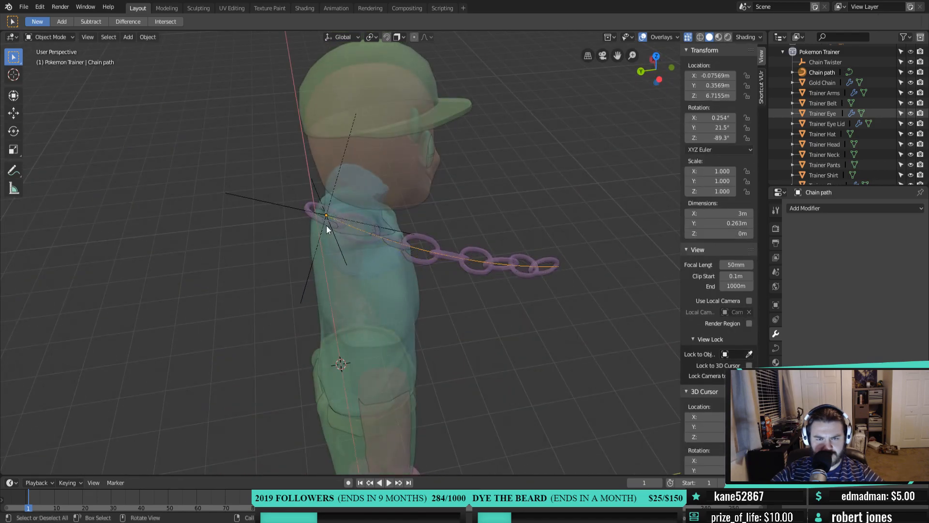
{"action": "left_click", "coordinate": [328, 222], "text": "shift"}
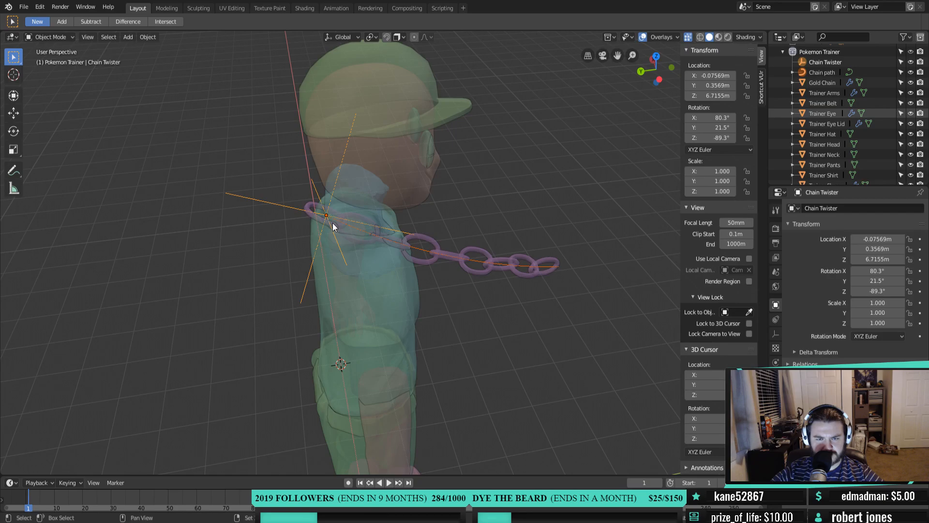
{"action": "left_click", "coordinate": [370, 239], "text": "shift"}
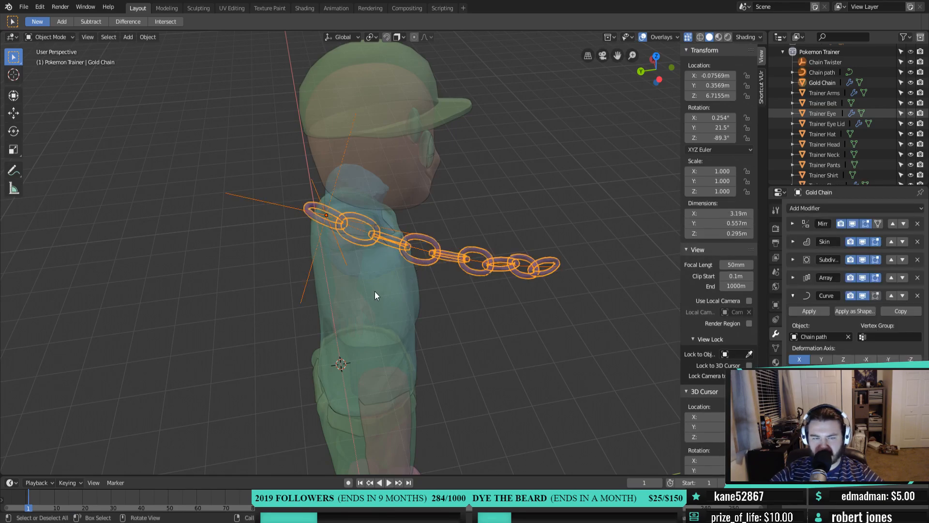
{"action": "key", "text": "KP_1"}
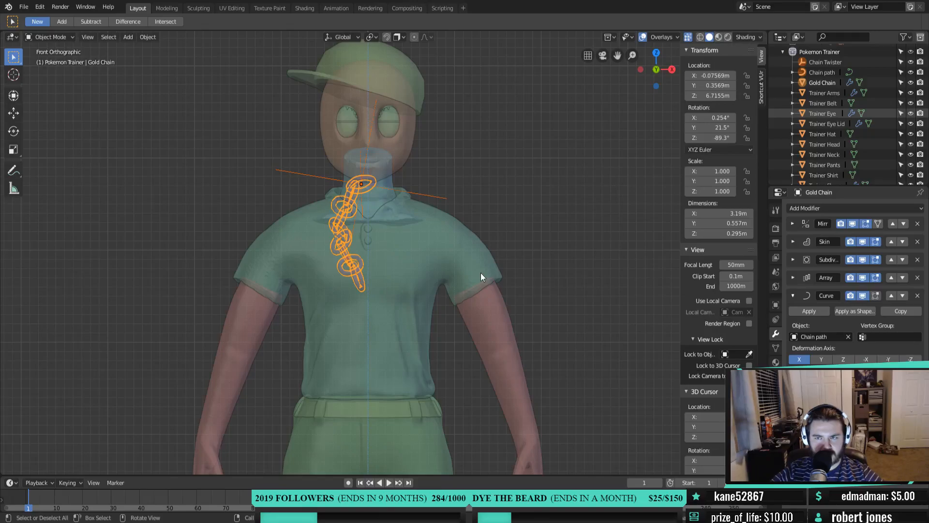
{"action": "key", "text": "g"}
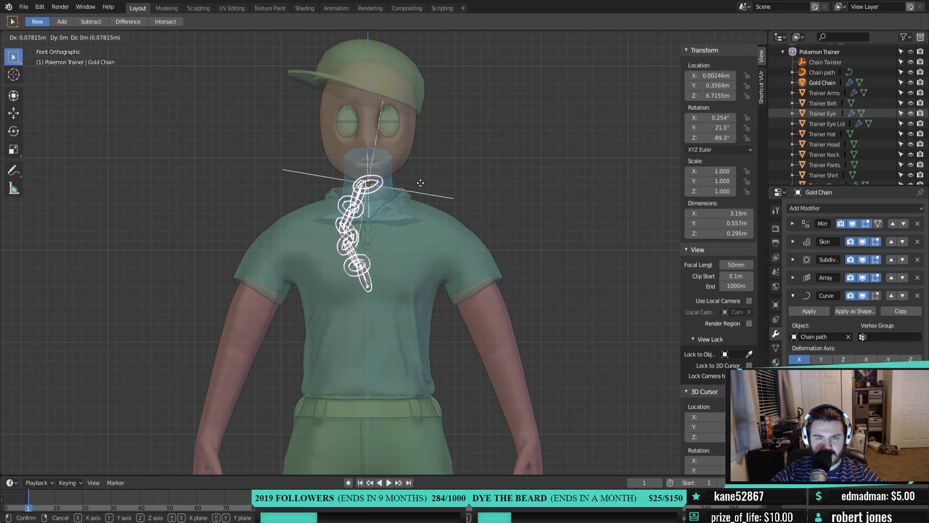
{"action": "left_click", "coordinate": [419, 195]}
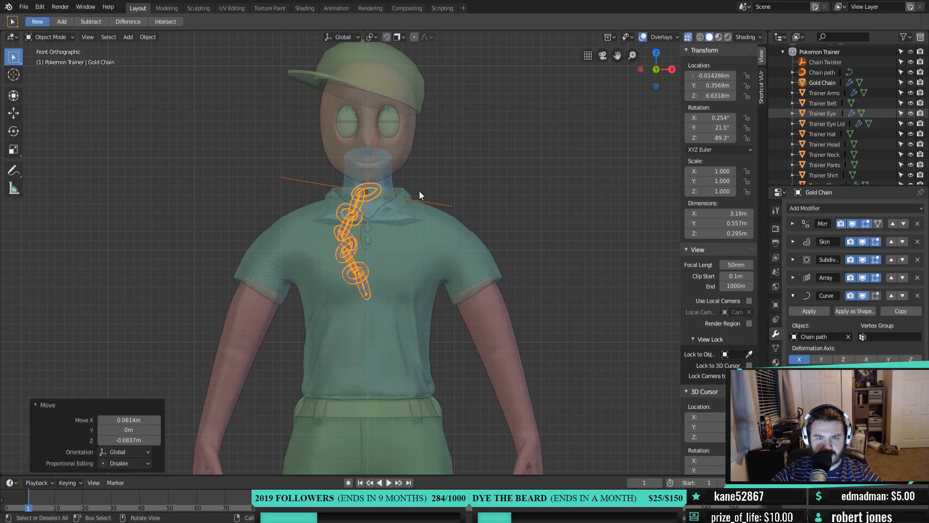
Turn off the Gold Chain's Array modifier in the viewport and scale the single link uniformly to 0.421
{"action": "left_click", "coordinate": [368, 196]}
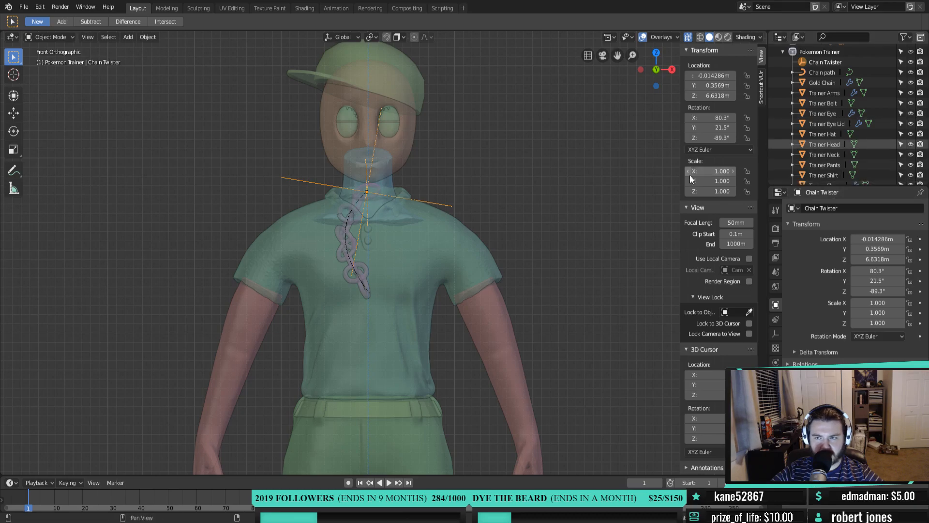
{"action": "left_click", "coordinate": [352, 282]}
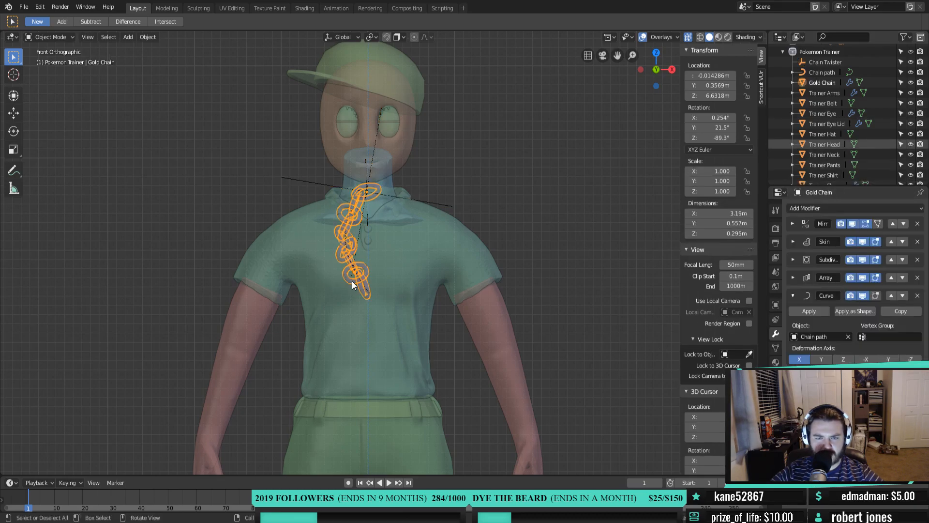
{"action": "key", "text": "s"}
{"action": "key", "text": "Escape"}
{"action": "middle_click_drag", "start_coordinate": [442, 271], "coordinate": [557, 300]}
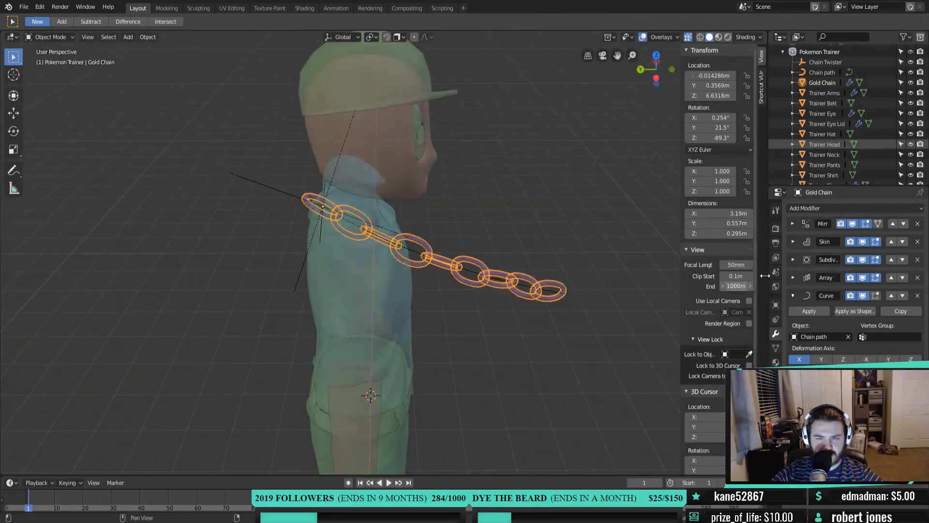
{"action": "left_click", "coordinate": [862, 278]}
{"action": "scroll", "coordinate": [415, 249], "scroll_direction": "up", "scroll_amount": 5}
{"action": "middle_click_drag", "start_coordinate": [475, 269], "coordinate": [483, 214]}
{"action": "key", "text": "s"}
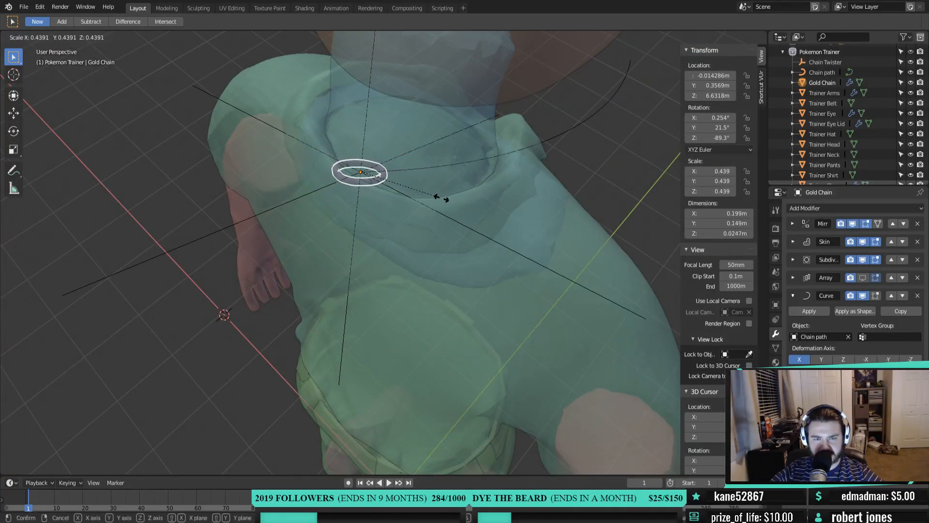
{"action": "left_click", "coordinate": [437, 199]}
{"action": "middle_click_drag", "start_coordinate": [438, 199], "coordinate": [411, 213]}
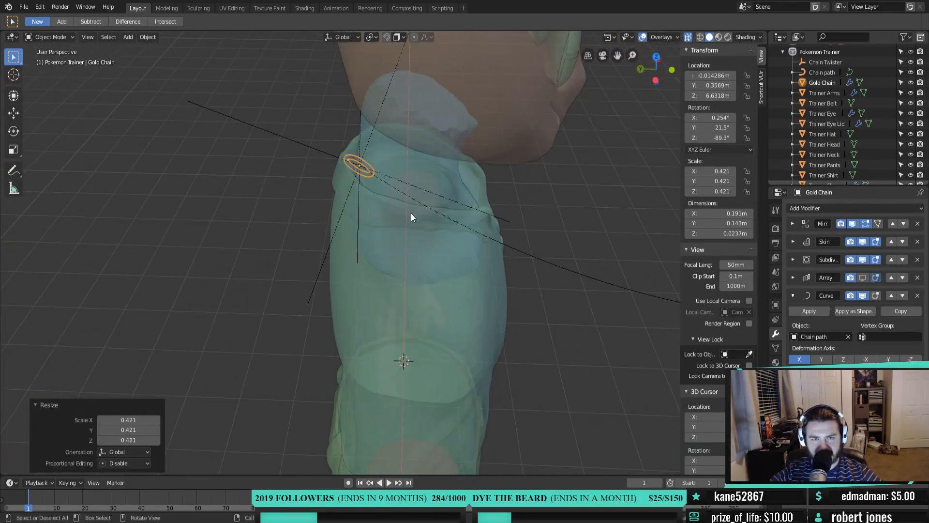
{"action": "key", "text": "ctrl+a"}
{"action": "left_click", "coordinate": [470, 216]}
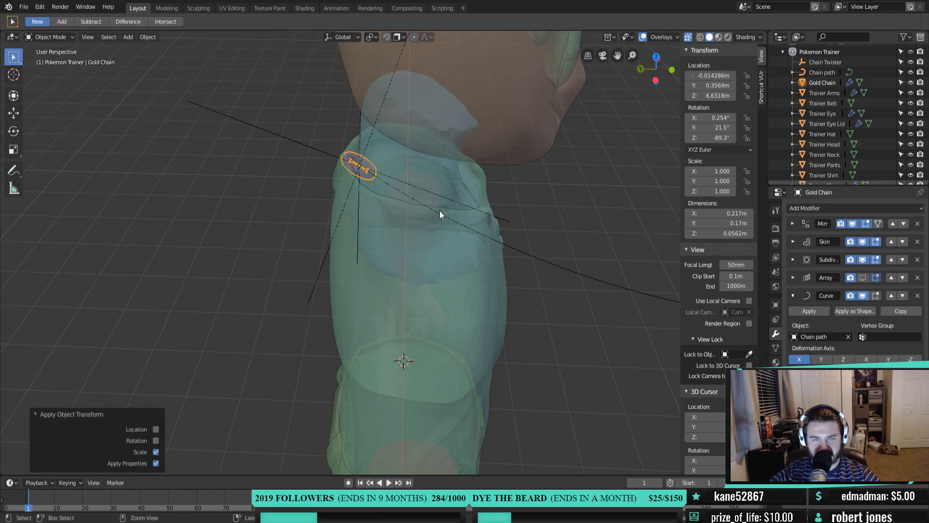
{"action": "key", "text": "ctrl+z"}
Apply the scale transform to the Gold Chain link
{"action": "middle_click_drag", "start_coordinate": [426, 211], "coordinate": [407, 208]}
{"action": "scroll", "coordinate": [408, 207], "scroll_direction": "up", "scroll_amount": 2}
{"action": "middle_click_drag", "start_coordinate": [367, 181], "coordinate": [440, 274], "text": "shift"}
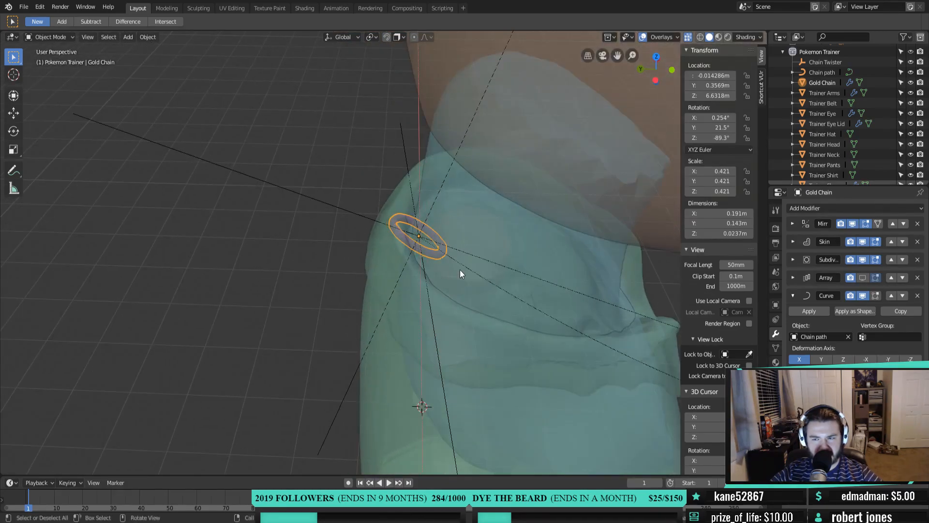
{"action": "key", "text": "ctrl+a"}
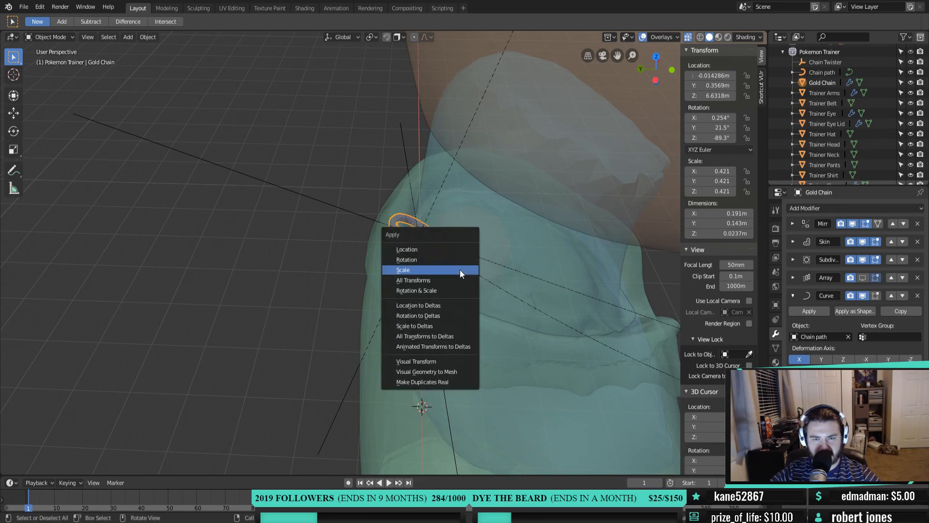
{"action": "left_click", "coordinate": [459, 269]}
Shrink the skin radius of all the link's vertices to thin it, and re-enable the Array modifier in the viewport
{"action": "key", "text": "Tab"}
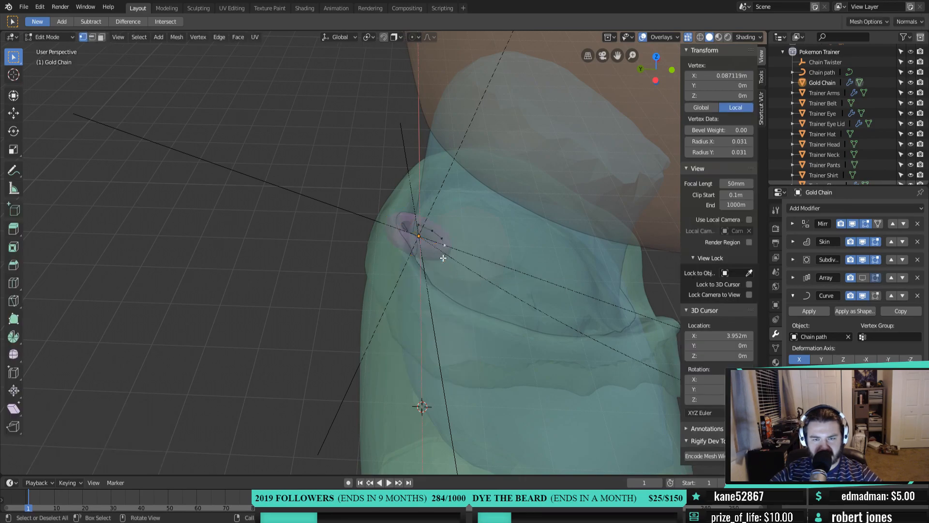
{"action": "key", "text": "a"}
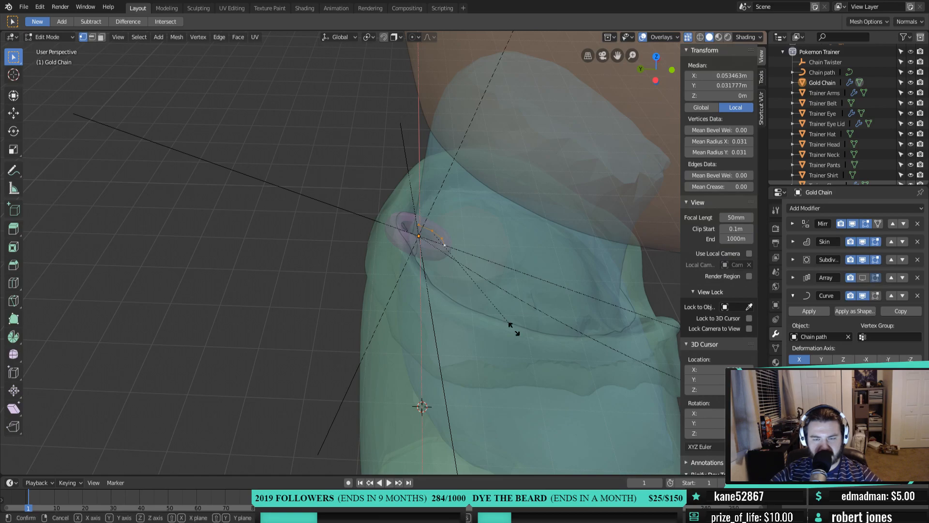
{"action": "key", "text": "s"}
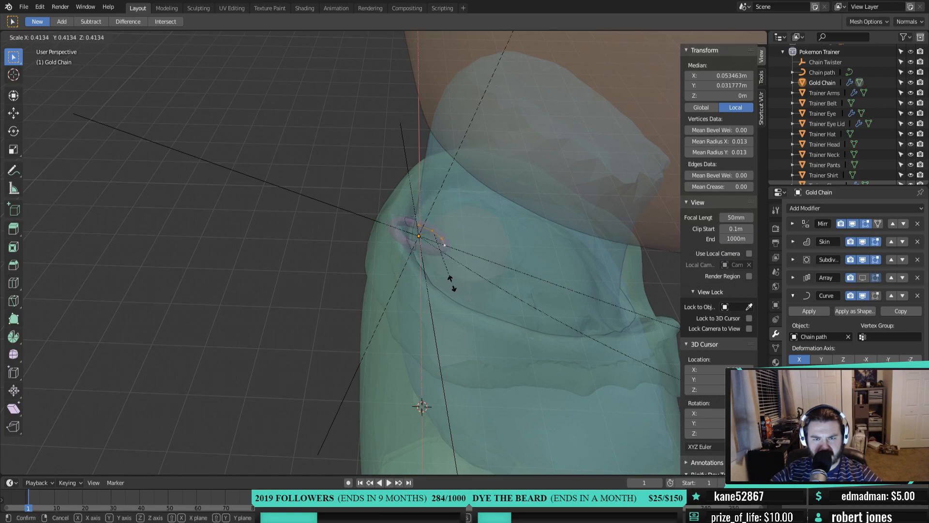
{"action": "left_click", "coordinate": [455, 297]}
{"action": "middle_click_drag", "start_coordinate": [454, 297], "coordinate": [616, 325]}
{"action": "key", "text": "Tab"}
{"action": "left_click", "coordinate": [863, 277]}
{"action": "middle_click_drag", "start_coordinate": [559, 303], "coordinate": [465, 253]}
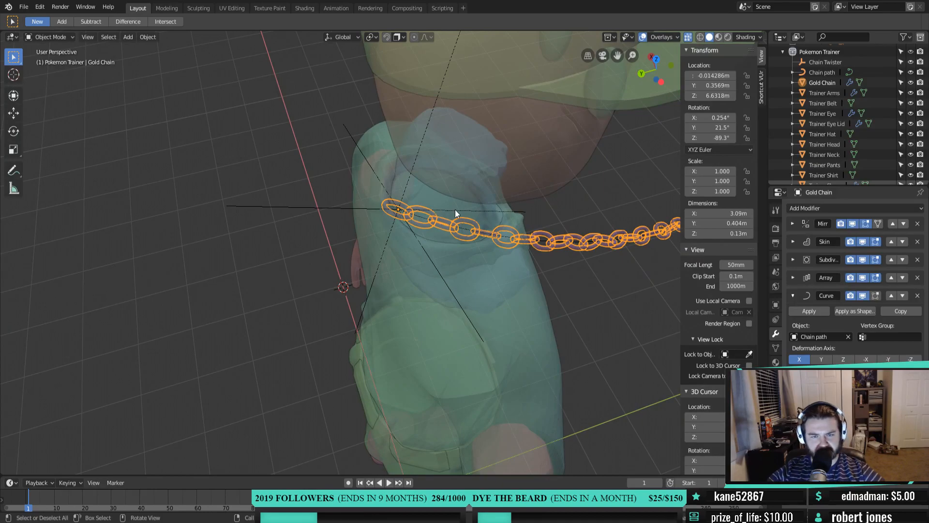
{"action": "key", "text": "r"}
{"action": "key", "text": "z"}
{"action": "right_click", "coordinate": [505, 234]}
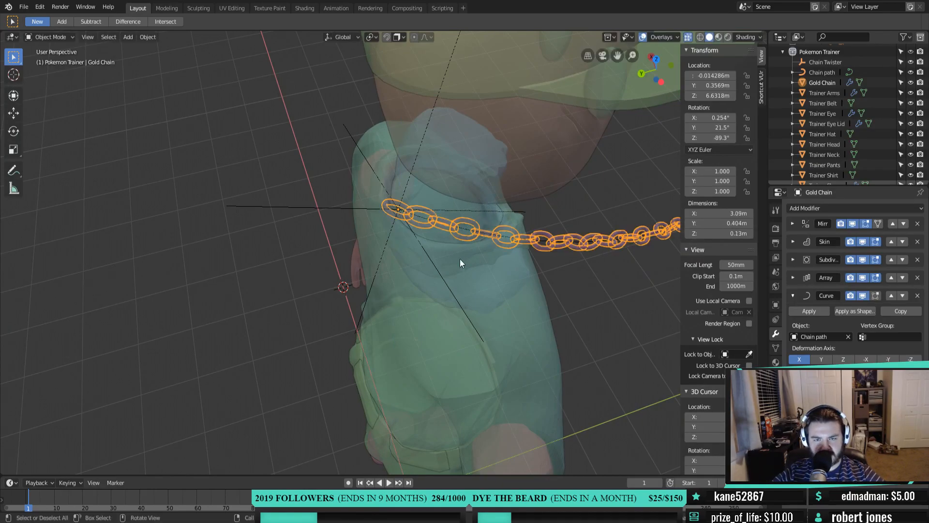
Rotate the Gold Chain, Chain Twister and Chain path together -50.8° around the global Z axis
{"action": "left_click", "coordinate": [428, 256], "text": "shift"}
{"action": "middle_click_drag", "start_coordinate": [428, 256], "coordinate": [521, 323]}
{"action": "key", "text": "r"}
{"action": "key", "text": "z"}
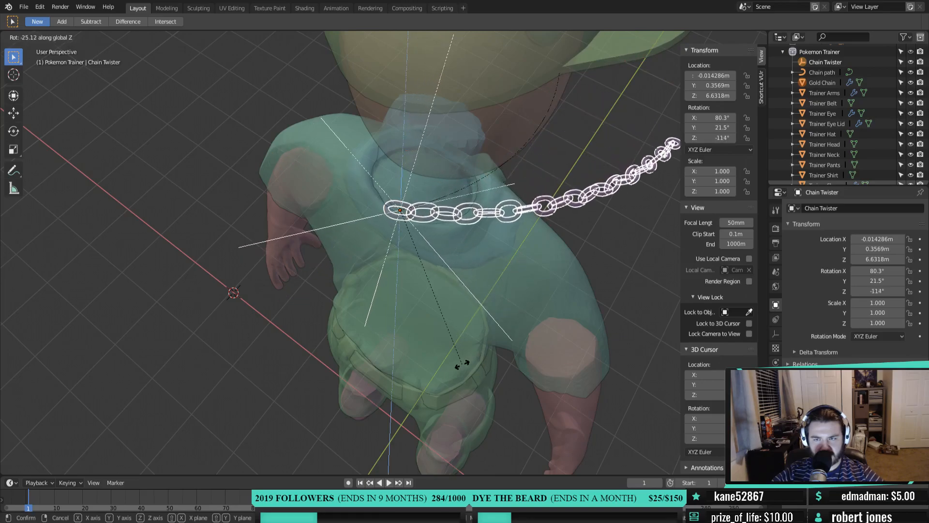
{"action": "right_click", "coordinate": [465, 357]}
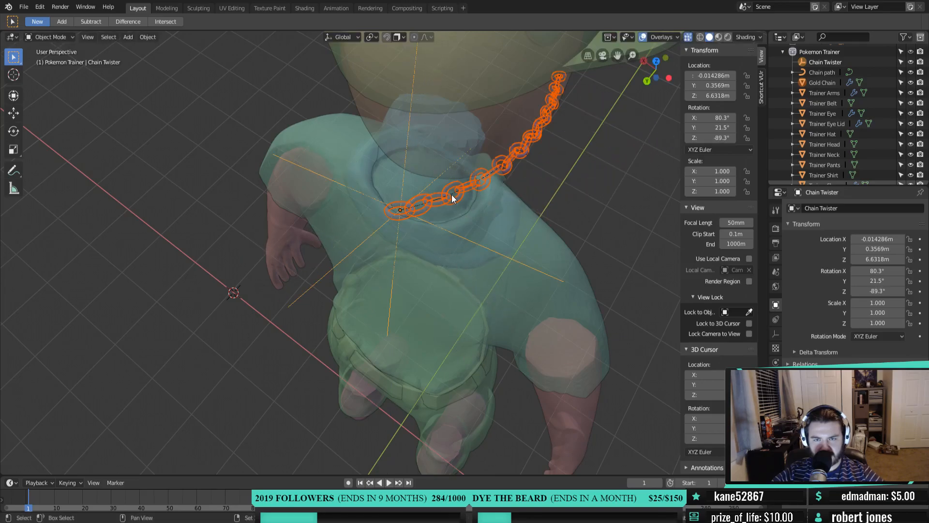
{"action": "left_click", "coordinate": [458, 213], "text": "shift"}
{"action": "key", "text": "r"}
{"action": "key", "text": "z"}
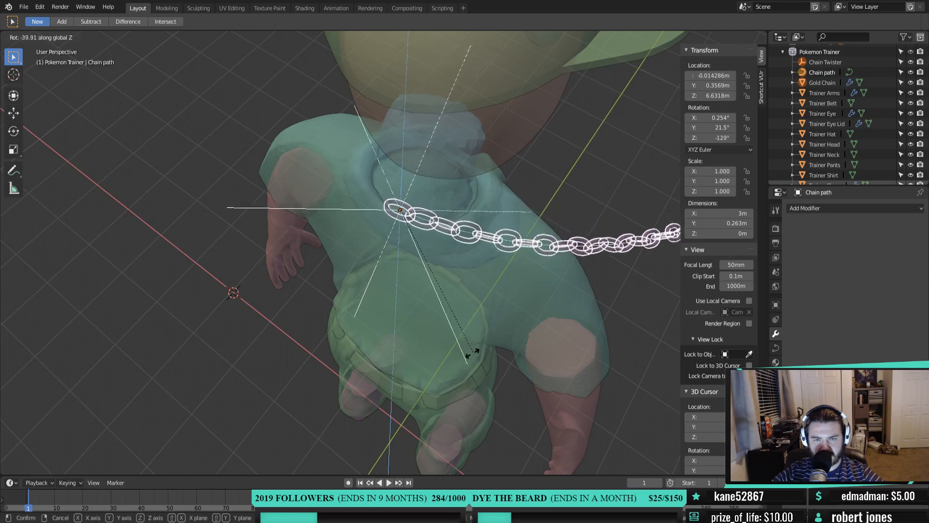
{"action": "left_click", "coordinate": [445, 369]}
In front view, rotate the whole chain assembly 21.3° to bring it closer to level with the collar
{"action": "key", "text": "KP_1"}
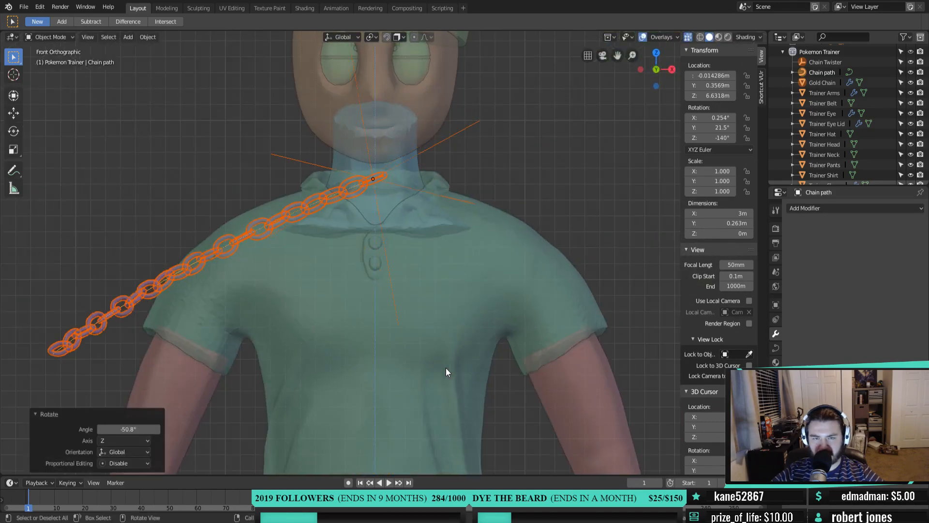
{"action": "key", "text": "KP_3"}
{"action": "key", "text": "KP_1"}
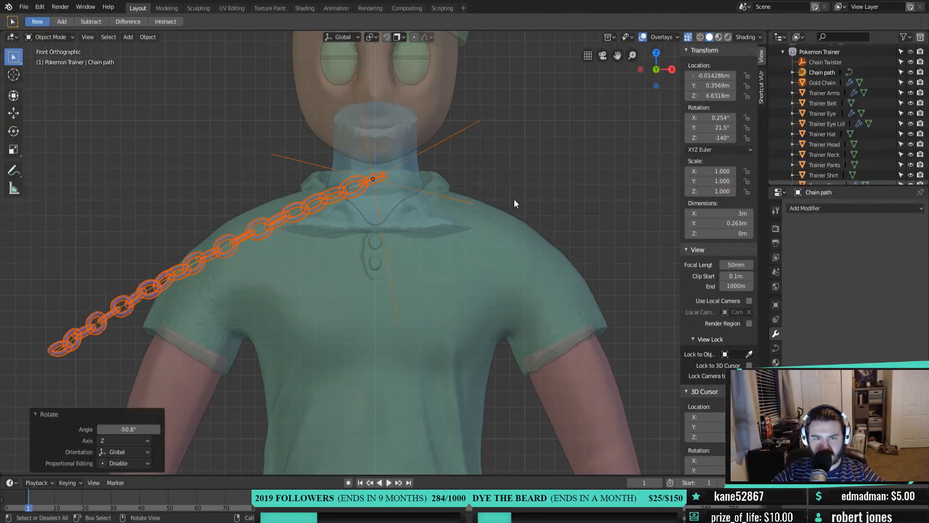
{"action": "key", "text": "r"}
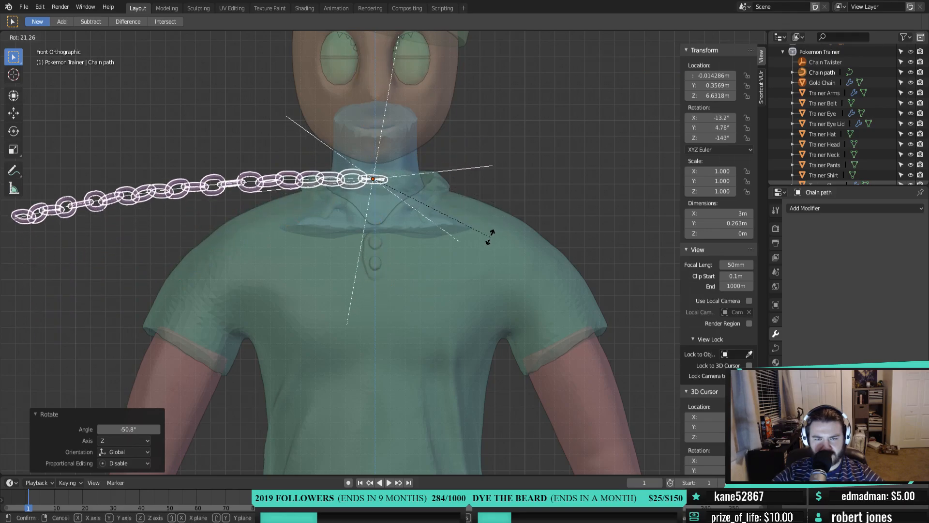
{"action": "left_click", "coordinate": [490, 237]}
{"action": "middle_click_drag", "start_coordinate": [449, 223], "coordinate": [455, 254], "text": "shift"}
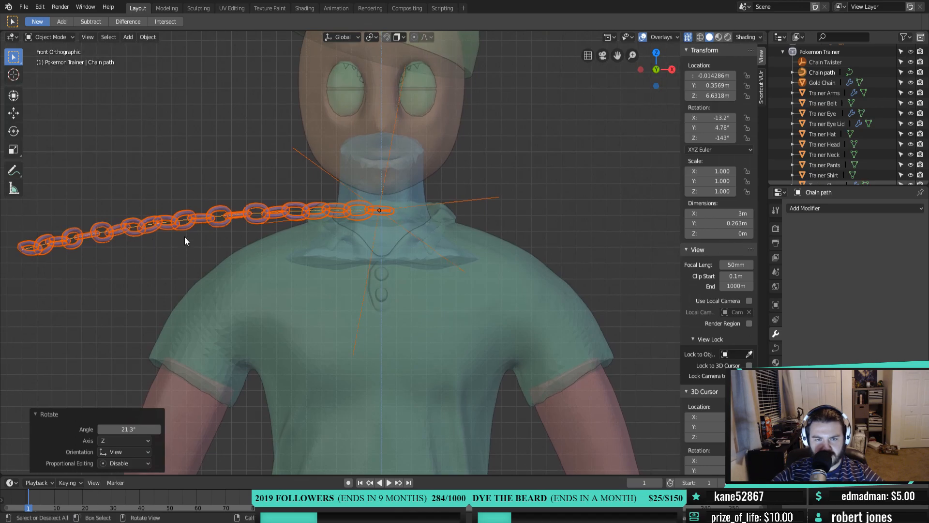
In top view, move the Chain path control point next to the neck end about 0.41 m in X and 0.09 m in Y
{"action": "left_click", "coordinate": [219, 216]}
{"action": "key", "text": "Tab"}
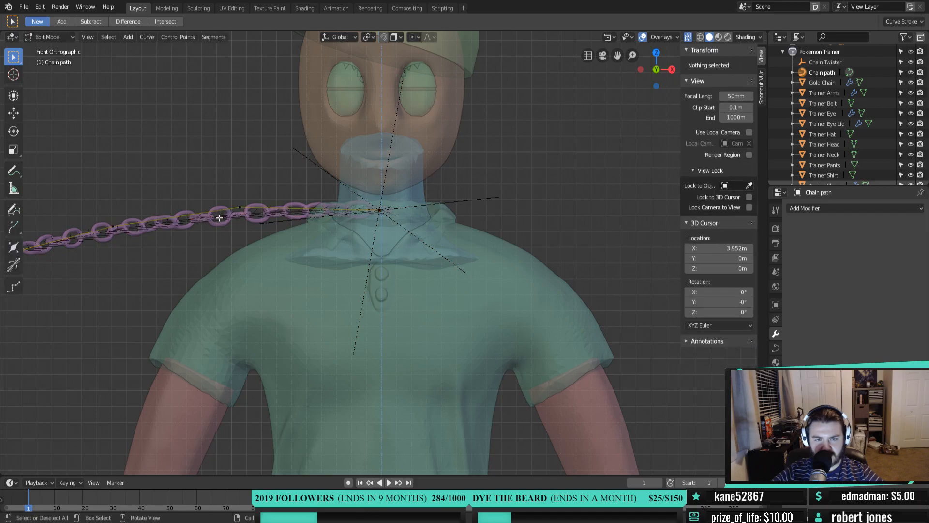
{"action": "key", "text": "KP_7"}
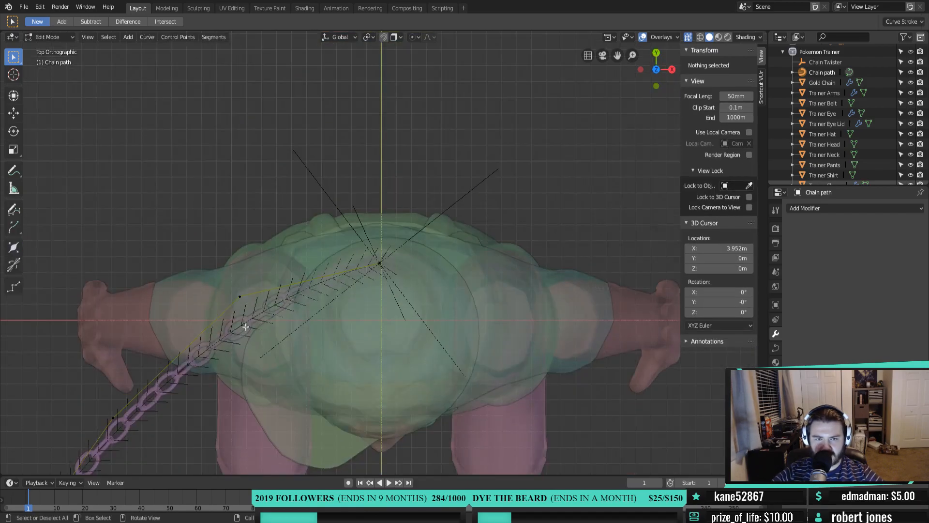
{"action": "left_click", "coordinate": [235, 300]}
{"action": "middle_click_drag", "start_coordinate": [207, 386], "coordinate": [235, 229], "text": "shift"}
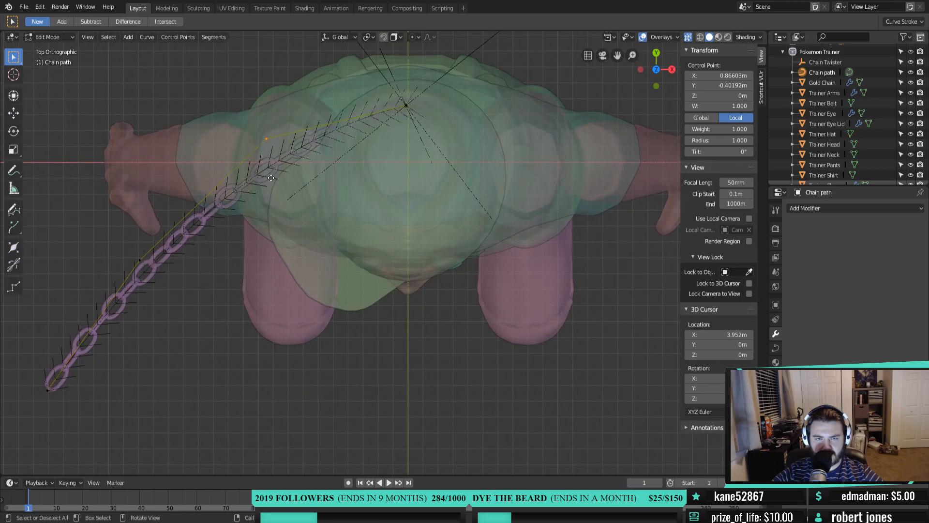
{"action": "key", "text": "g"}
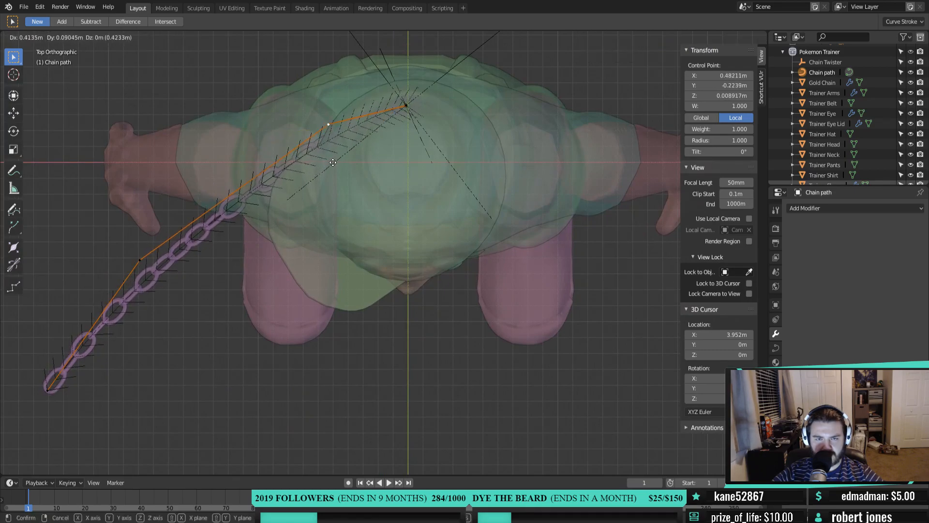
{"action": "left_click", "coordinate": [333, 163]}
Pull the third Chain path control point in beside the chest, and move the far end point 2.04 m in X and 0.746 m in Y
{"action": "left_click", "coordinate": [141, 263]}
{"action": "key", "text": "g"}
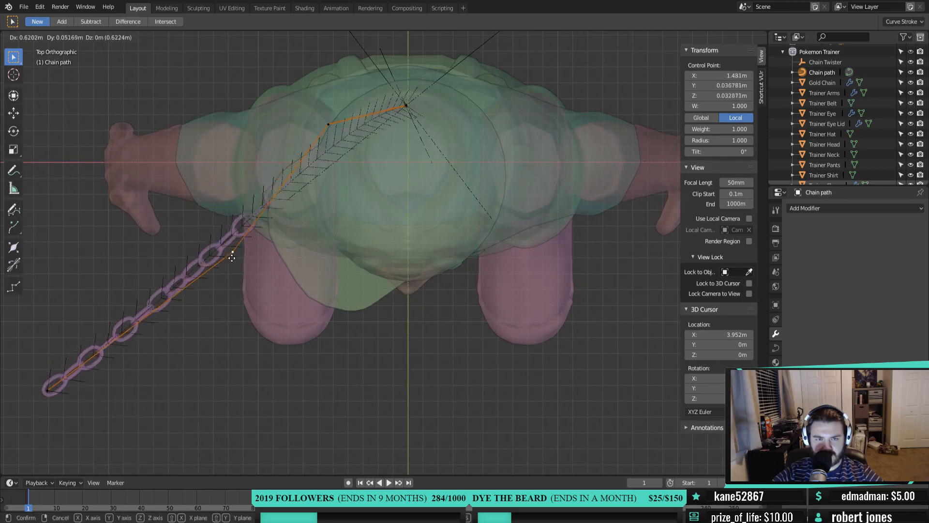
{"action": "left_click", "coordinate": [301, 211]}
{"action": "left_click", "coordinate": [49, 391]}
{"action": "key", "text": "g"}
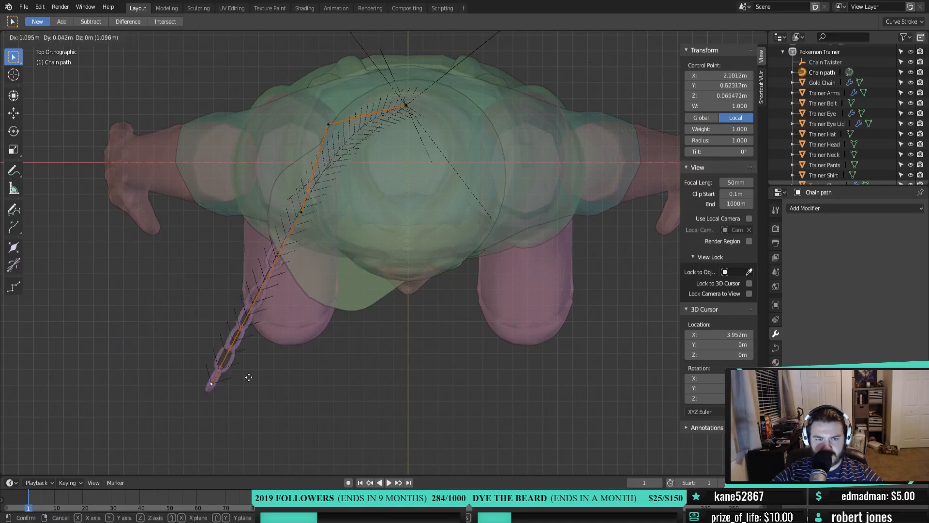
{"action": "left_click", "coordinate": [367, 268]}
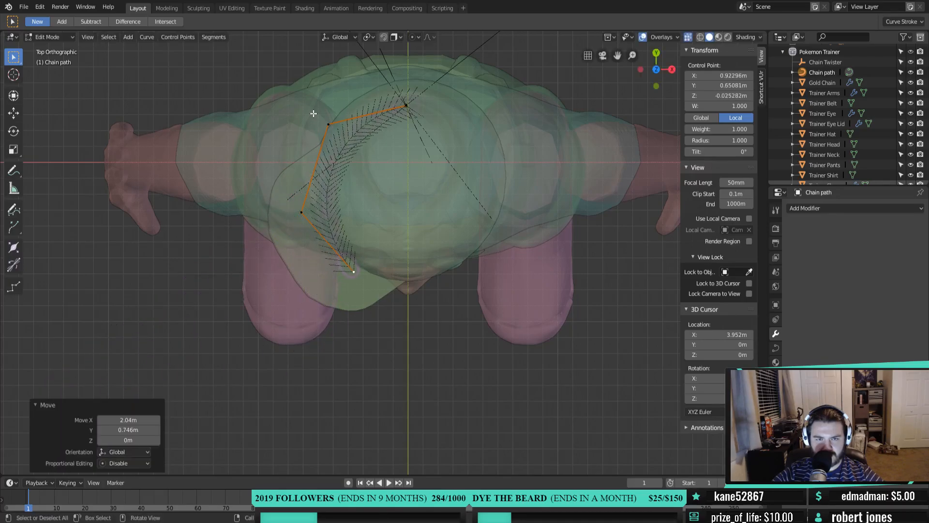
Nudge the second Chain path control point -0.0162 m in X and 0.0517 m in Y, and select the front end point
{"action": "left_click", "coordinate": [329, 127]}
{"action": "key", "text": "g"}
{"action": "left_click", "coordinate": [362, 111]}
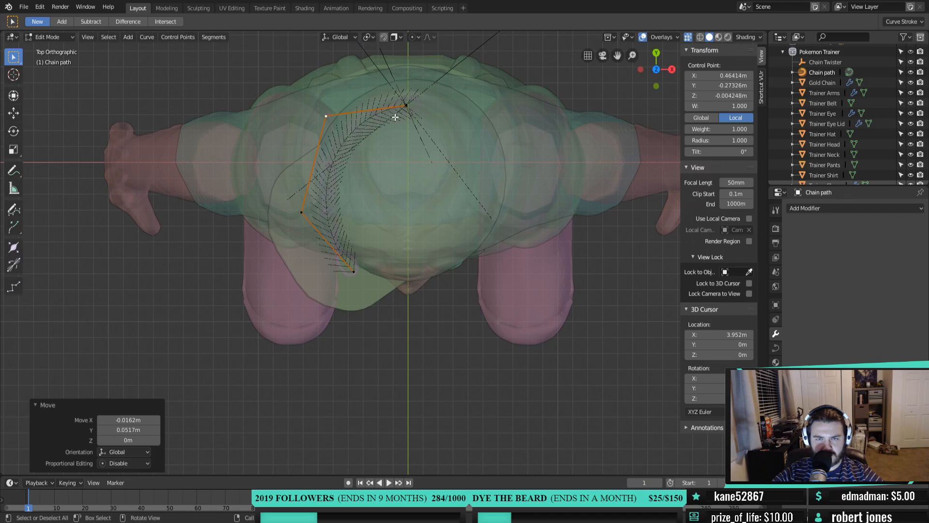
{"action": "left_click", "coordinate": [359, 282]}
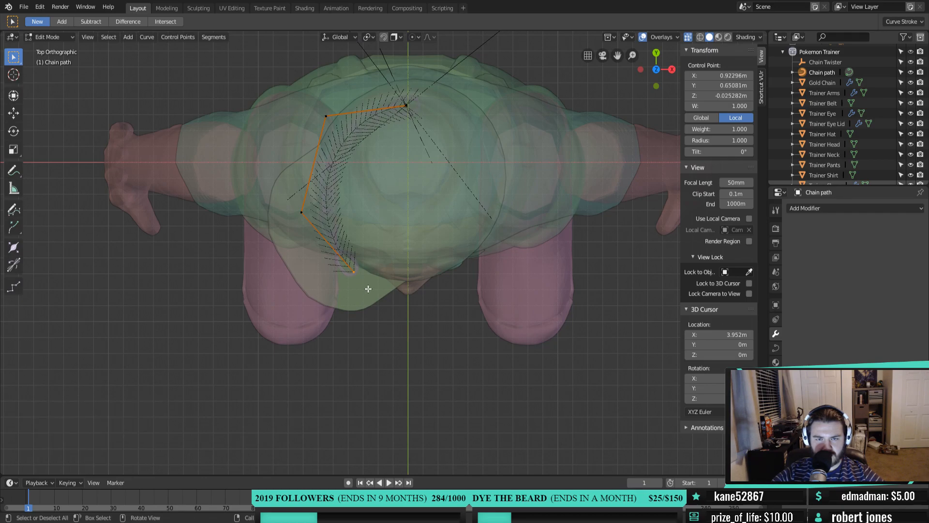
In top view, move the Chain path's front end point to the chest centre and its neighbouring side point 0.1 m in X and -0.142 m in Y
{"action": "key", "text": "g"}
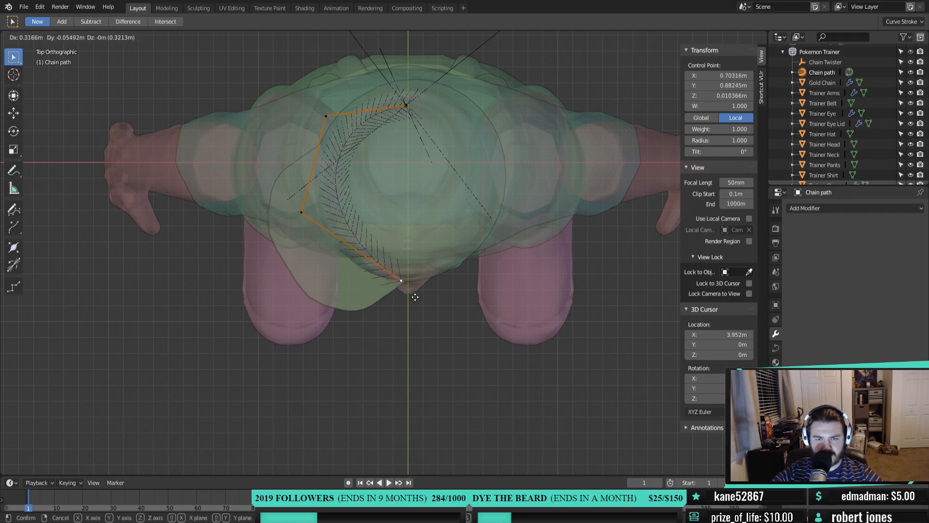
{"action": "left_click", "coordinate": [419, 295]}
{"action": "left_click", "coordinate": [298, 207]}
{"action": "key", "text": "g"}
{"action": "left_click", "coordinate": [315, 237]}
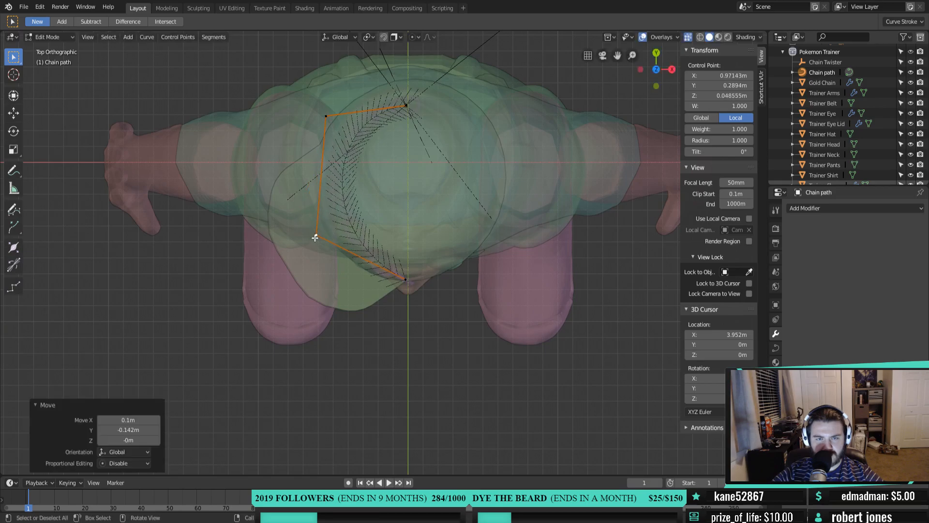
{"action": "left_click", "coordinate": [329, 114]}
{"action": "key", "text": "g"}
{"action": "left_click", "coordinate": [328, 114]}
Extrude three more Chain path segments from the front end point around the open side of the neck, back to the nape
{"action": "left_click", "coordinate": [407, 279]}
{"action": "key", "text": "e"}
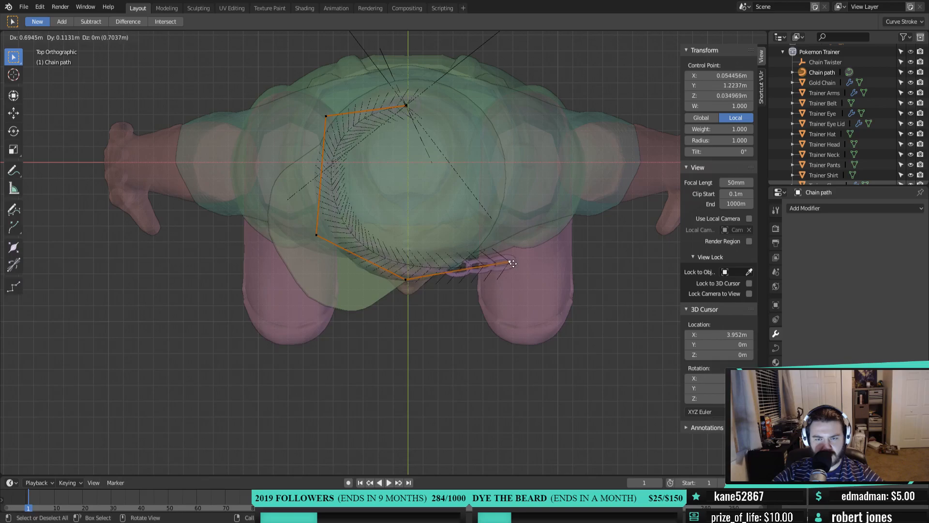
{"action": "left_click", "coordinate": [485, 254]}
{"action": "key", "text": "e"}
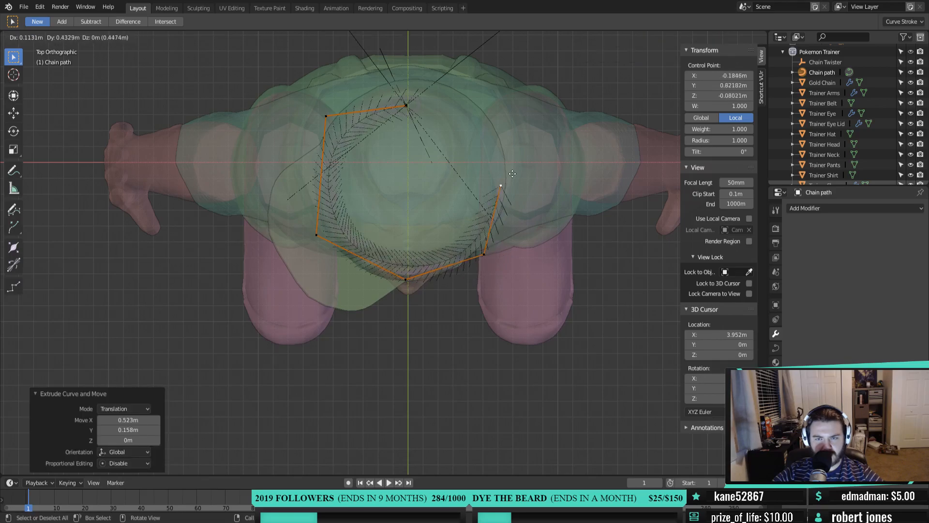
{"action": "left_click", "coordinate": [506, 129]}
{"action": "key", "text": "e"}
{"action": "left_click", "coordinate": [427, 111]}
In front view, raise the Chain path's new nape end point about 0.226 m in Z, level with the path's start
{"action": "key", "text": "Tab"}
{"action": "middle_click_drag", "start_coordinate": [552, 315], "coordinate": [370, 209]}
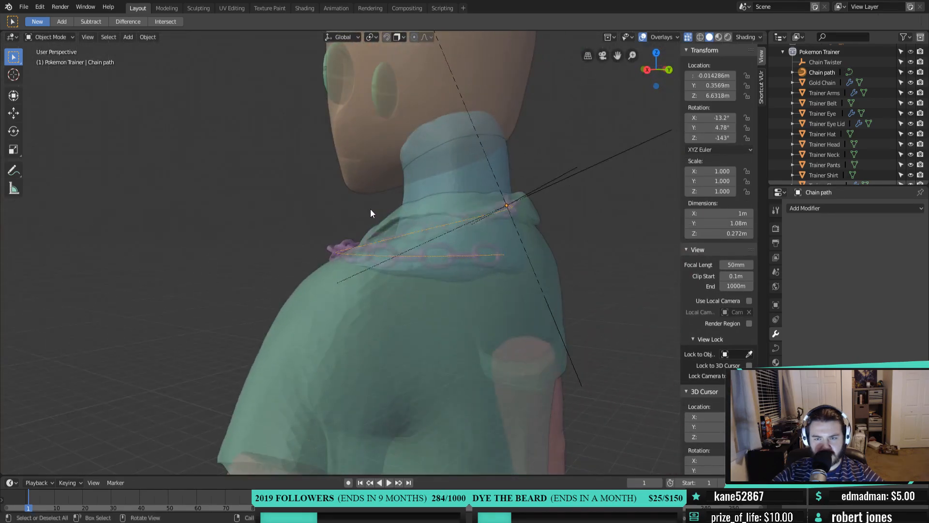
{"action": "key", "text": "KP_7"}
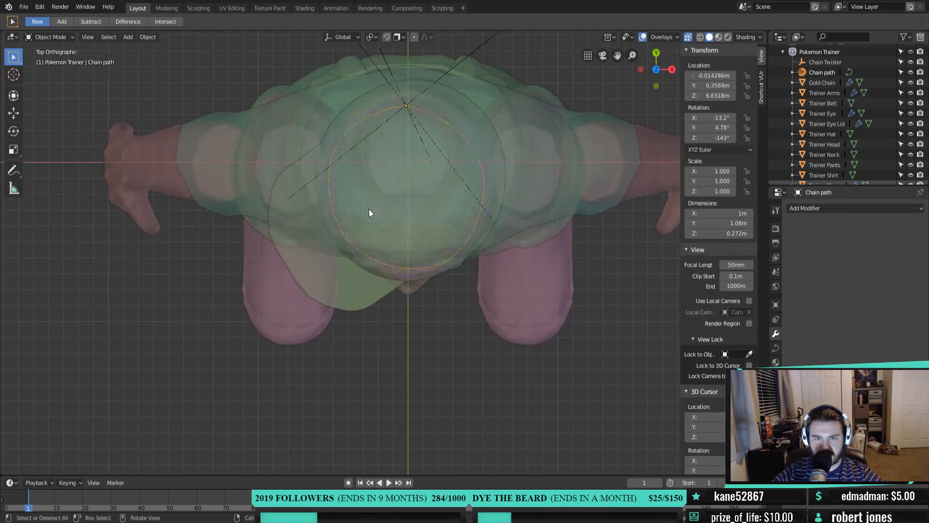
{"action": "key", "text": "KP_1"}
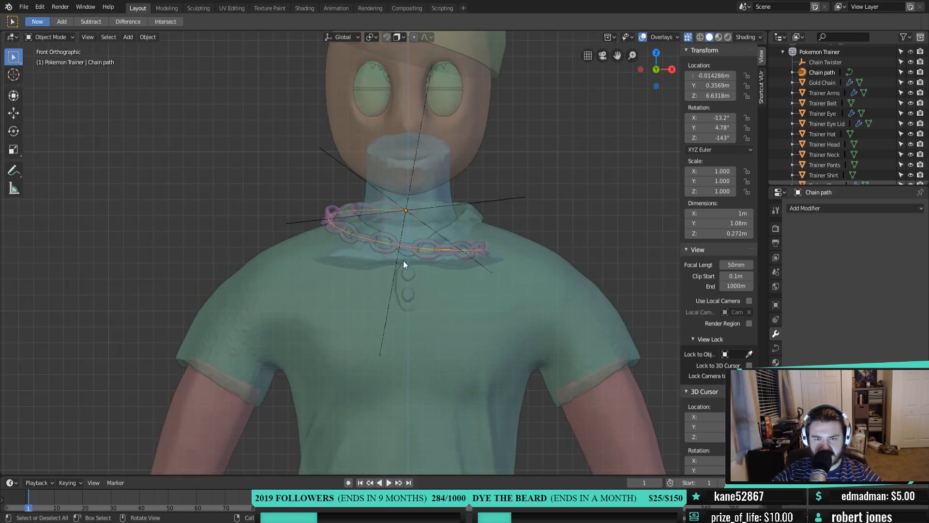
{"action": "key", "text": "Tab"}
{"action": "key", "text": "g"}
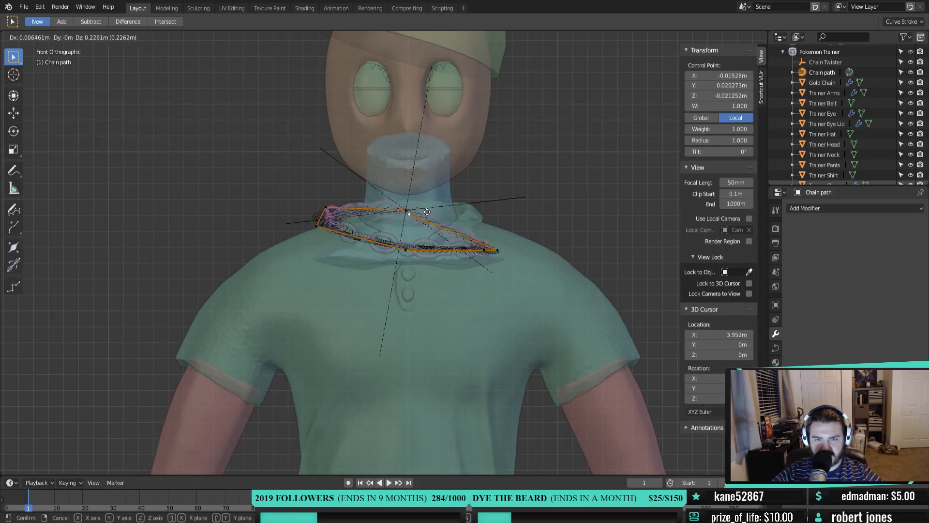
{"action": "left_click", "coordinate": [425, 211]}
Raise the new rear side point to collar height, and move the front centre point 0.0485 m in X and -0.236 m in Z
{"action": "left_click", "coordinate": [498, 249]}
{"action": "key", "text": "g"}
{"action": "left_click", "coordinate": [488, 218]}
{"action": "left_click", "coordinate": [405, 250]}
{"action": "key", "text": "g"}
{"action": "left_click", "coordinate": [402, 291]}
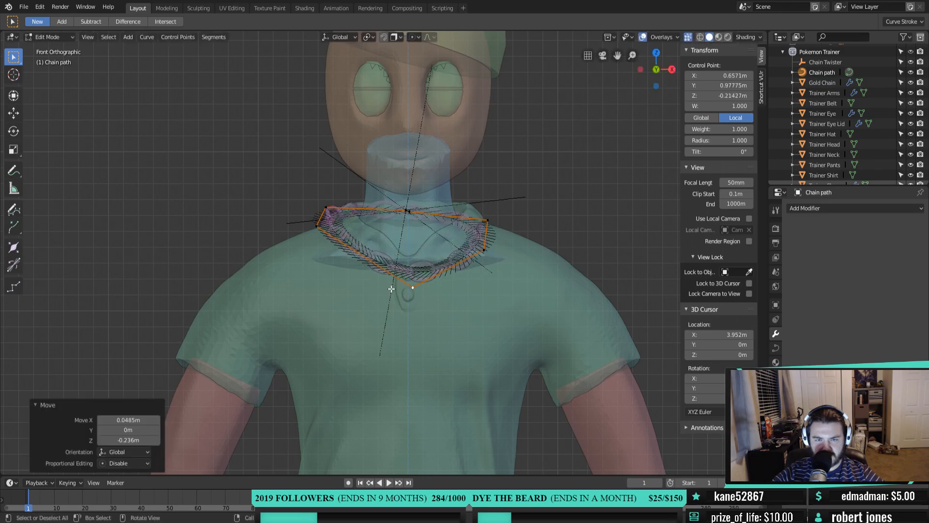
Lower both front side points and the first rear side point of the Chain path so the loop drapes onto the shirt
{"action": "left_click", "coordinate": [317, 226]}
{"action": "key", "text": "g"}
{"action": "left_click", "coordinate": [327, 284]}
{"action": "left_click", "coordinate": [326, 207]}
{"action": "key", "text": "g"}
{"action": "left_click", "coordinate": [325, 226]}
{"action": "left_click", "coordinate": [482, 259]}
{"action": "key", "text": "g"}
{"action": "left_click", "coordinate": [486, 280]}
Leave Edit Mode, turn off X-ray display and examine how the chain sits on the shirt from several sides
{"action": "middle_click_drag", "start_coordinate": [484, 280], "coordinate": [488, 218]}
{"action": "key", "text": "Tab"}
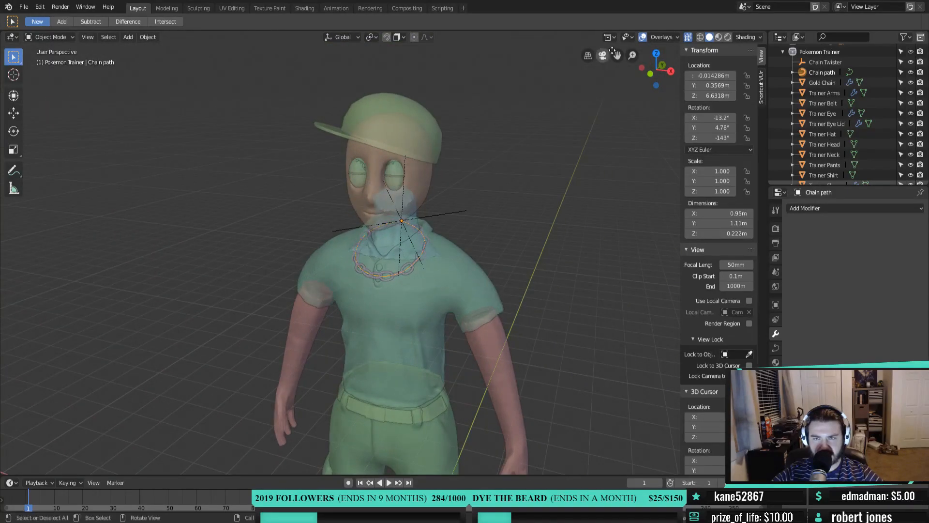
{"action": "left_click", "coordinate": [688, 38]}
{"action": "mouse_move", "coordinate": [481, 257]}
{"action": "middle_mouse_down"}
{"action": "mouse_move", "coordinate": [374, 268]}
{"action": "mouse_move", "coordinate": [489, 254]}
{"action": "mouse_move", "coordinate": [474, 257]}
{"action": "middle_mouse_up"}
{"action": "key", "text": "Tab"}
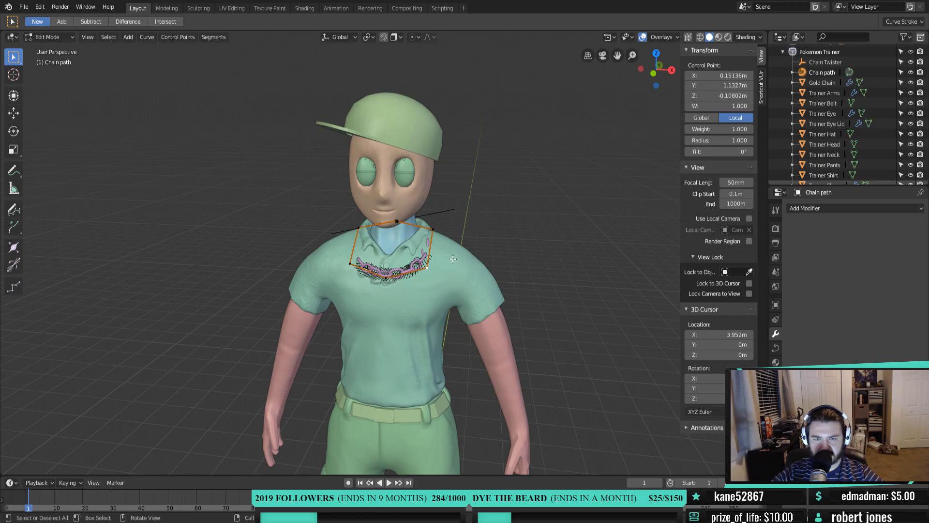
{"action": "key", "text": "Tab"}
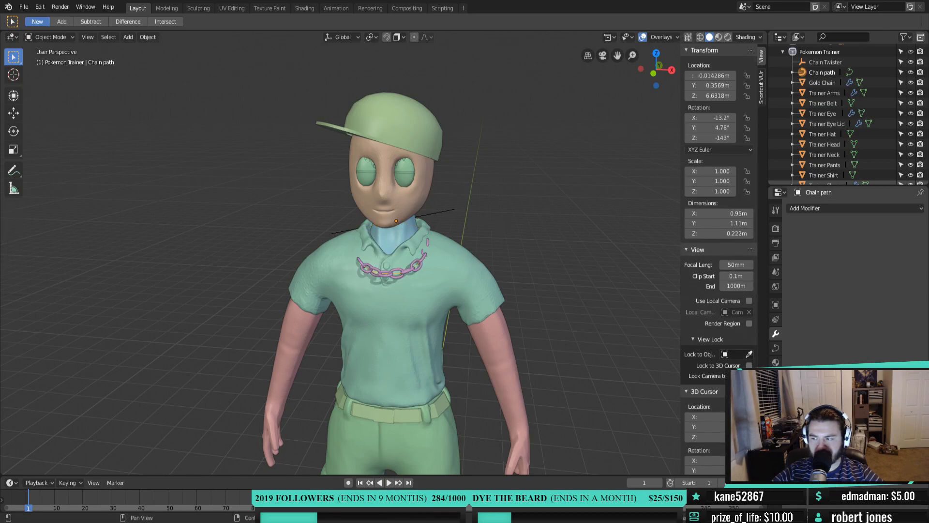
{"action": "middle_click_drag", "start_coordinate": [552, 356], "coordinate": [425, 302]}
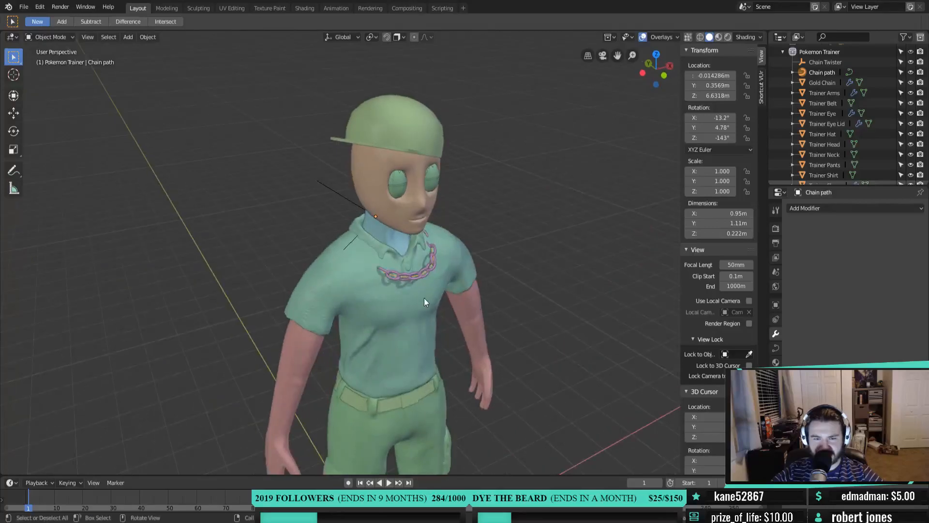
{"action": "middle_click_drag", "start_coordinate": [321, 233], "coordinate": [383, 229]}
Select the Chain Twister, Chain path and Gold Chain without the shirt, and raise them 0.107 m in Z
{"action": "left_click", "coordinate": [417, 266]}
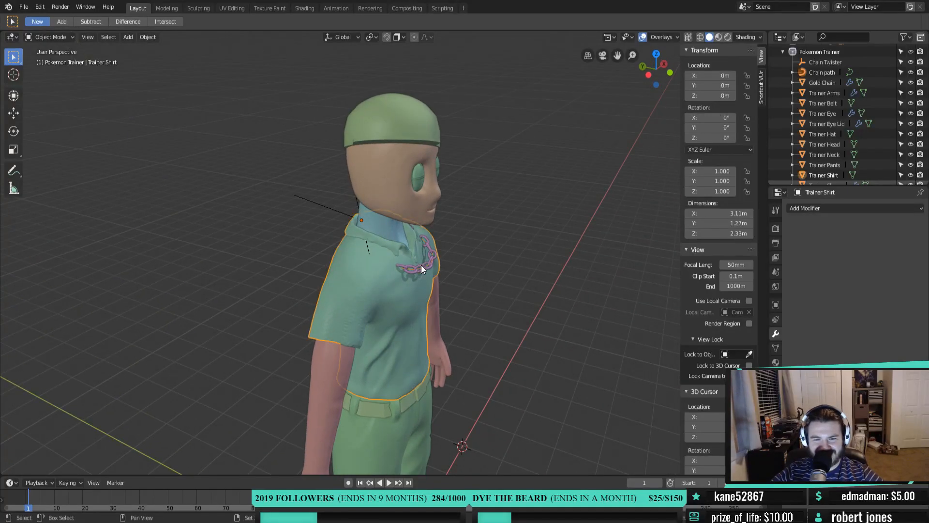
{"action": "left_click", "coordinate": [339, 207]}
{"action": "left_click", "coordinate": [344, 257]}
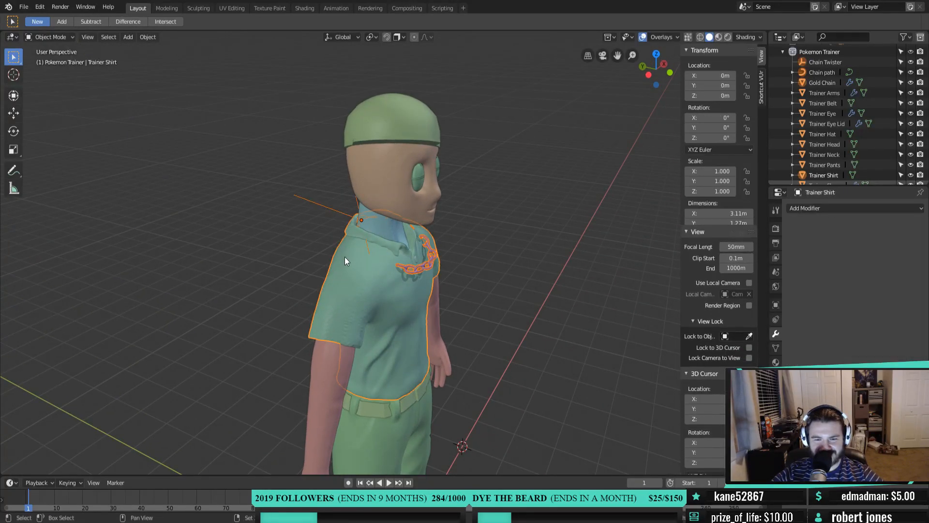
{"action": "key", "text": "KP_1"}
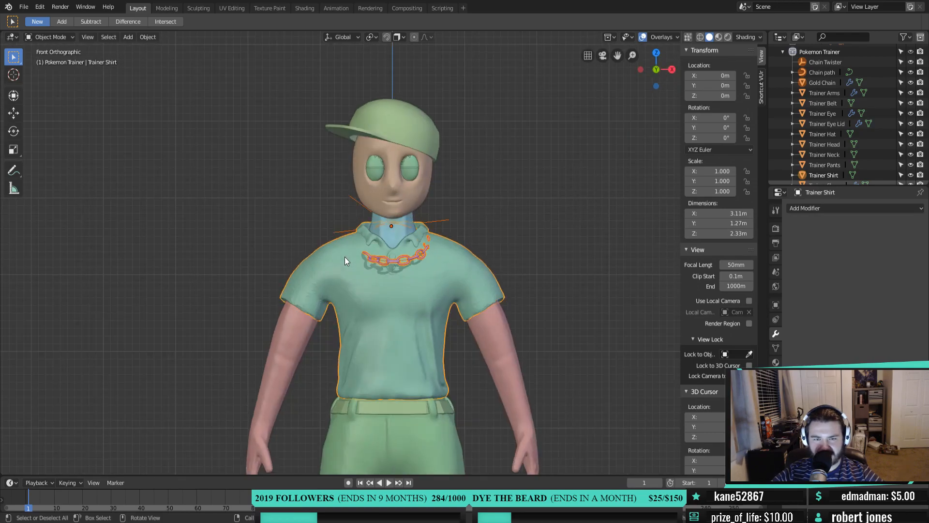
{"action": "key", "text": "g"}
{"action": "key", "text": "z"}
{"action": "right_click", "coordinate": [410, 285]}
{"action": "left_click", "coordinate": [413, 298], "text": "shift"}
{"action": "key", "text": "g"}
{"action": "key", "text": "z"}
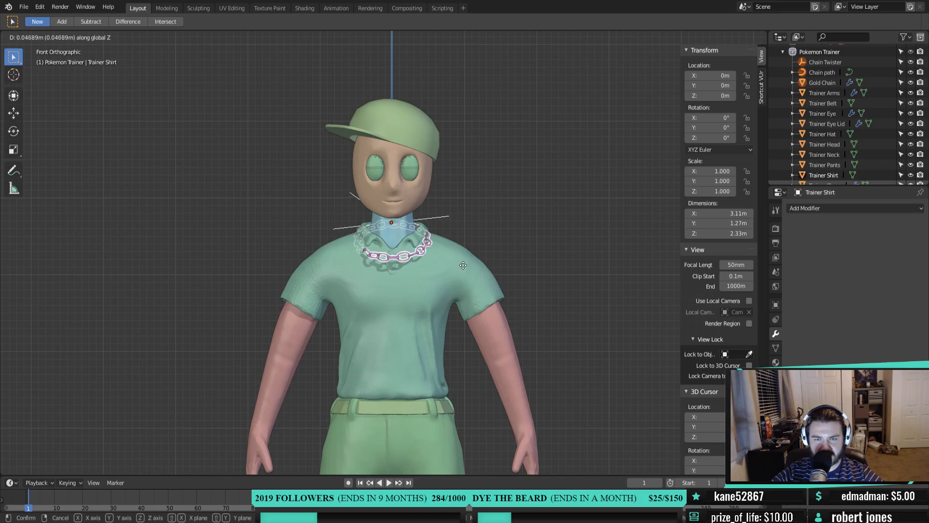
{"action": "left_click", "coordinate": [463, 260]}
Open the Chain path for editing and nudge its end point at the nape to bring the meeting links together
{"action": "scroll", "coordinate": [402, 265], "scroll_direction": "up", "scroll_amount": 4}
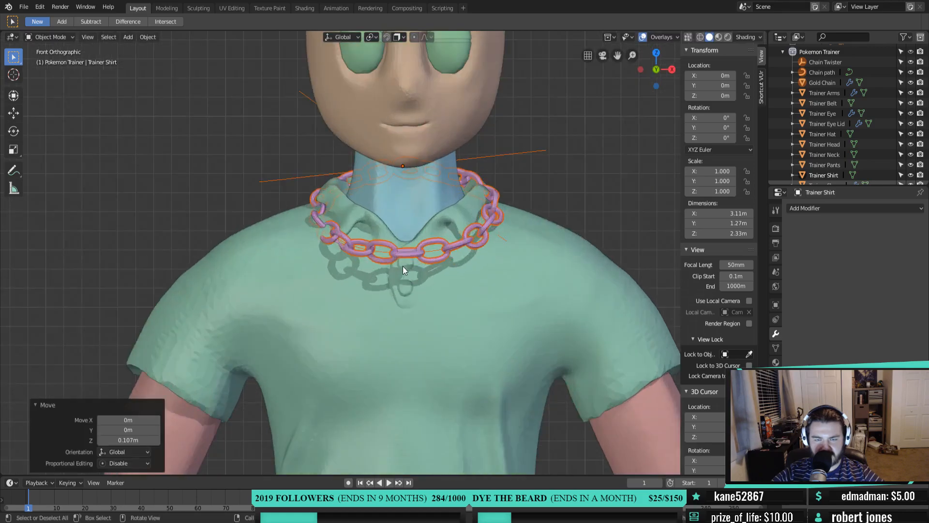
{"action": "scroll", "coordinate": [401, 242], "scroll_direction": "up", "scroll_amount": 1}
{"action": "middle_click_drag", "start_coordinate": [399, 236], "coordinate": [585, 286]}
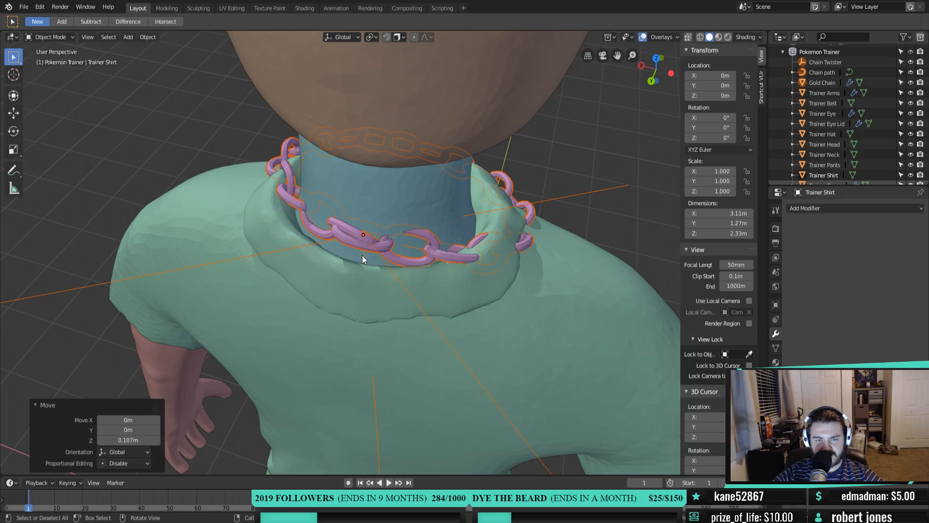
{"action": "key", "text": "KP_7"}
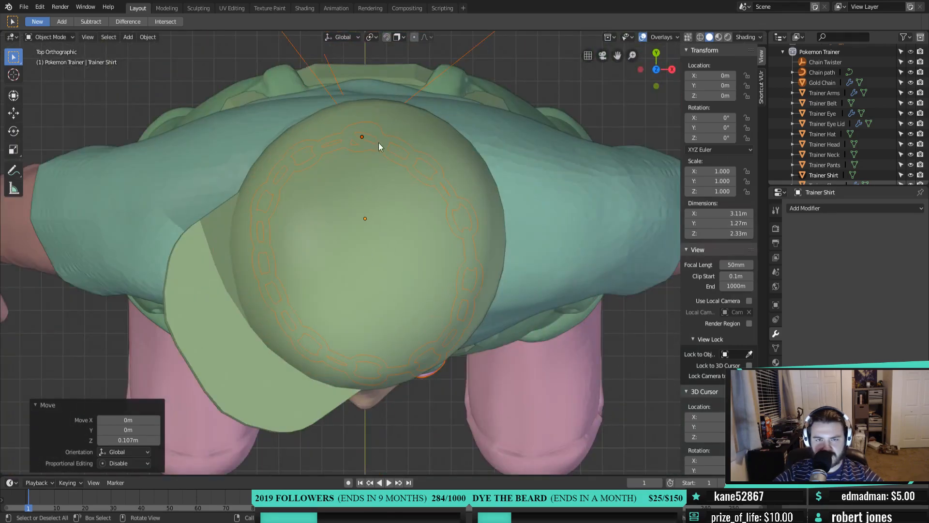
{"action": "key", "text": "Tab"}
{"action": "key", "text": "Tab"}
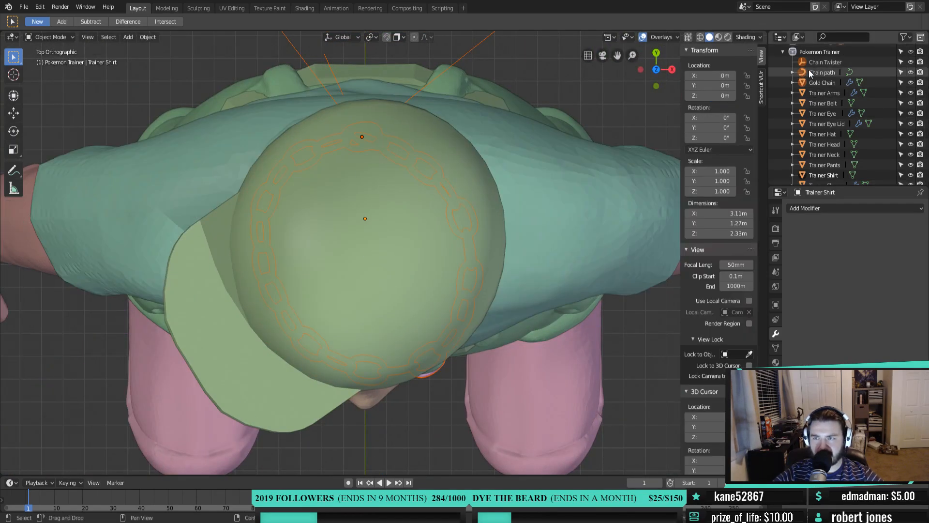
{"action": "left_click", "coordinate": [810, 72]}
{"action": "key", "text": "Tab"}
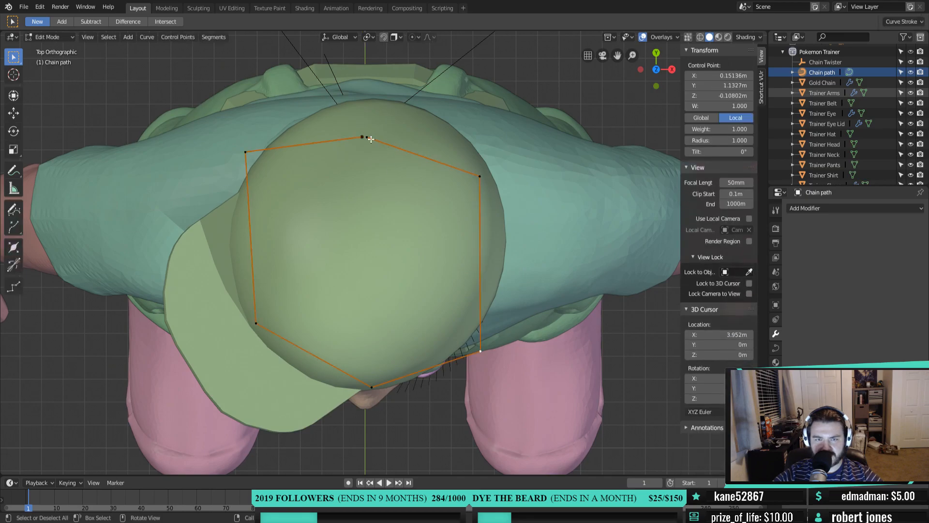
{"action": "middle_click_drag", "start_coordinate": [446, 139], "coordinate": [414, 193]}
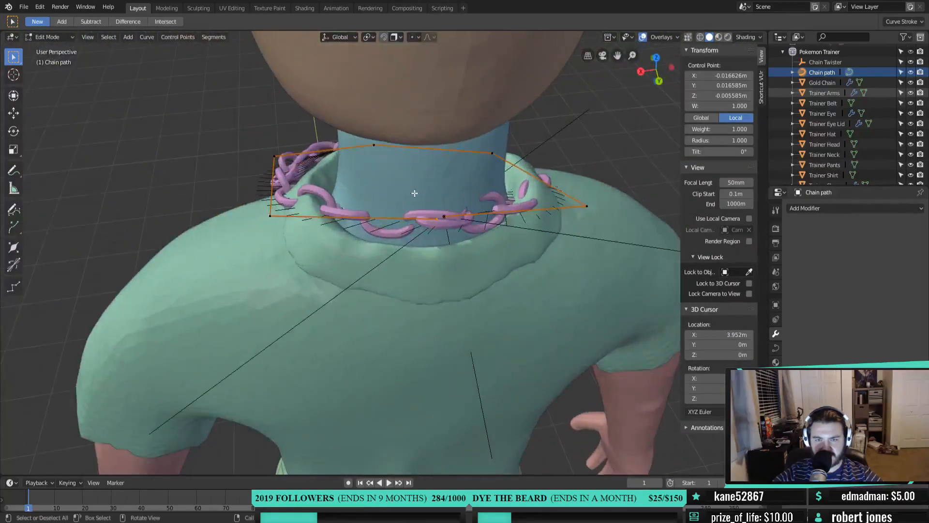
{"action": "key", "text": "g"}
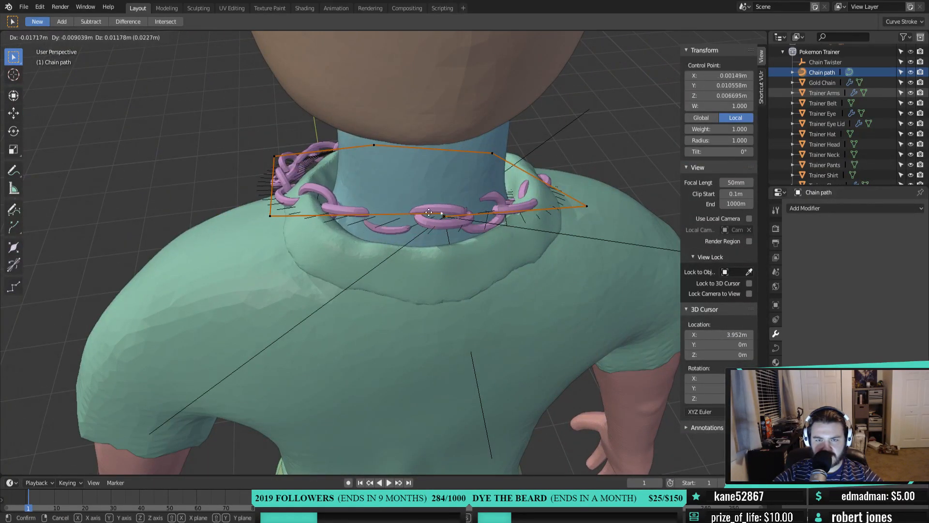
{"action": "left_click", "coordinate": [418, 215]}
Move the Chain path's rear side point by the collar -0.0455 m in X and -0.103 m in Y, closer to the neck
{"action": "middle_click_drag", "start_coordinate": [450, 246], "coordinate": [444, 255]}
{"action": "middle_click_drag", "start_coordinate": [275, 231], "coordinate": [531, 215]}
{"action": "left_click", "coordinate": [525, 207]}
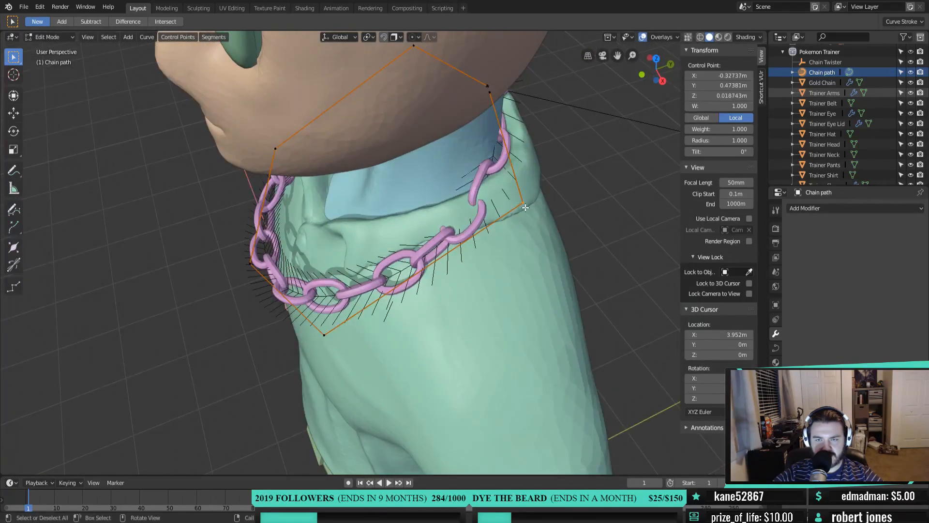
{"action": "key", "text": "g"}
{"action": "left_click", "coordinate": [491, 125]}
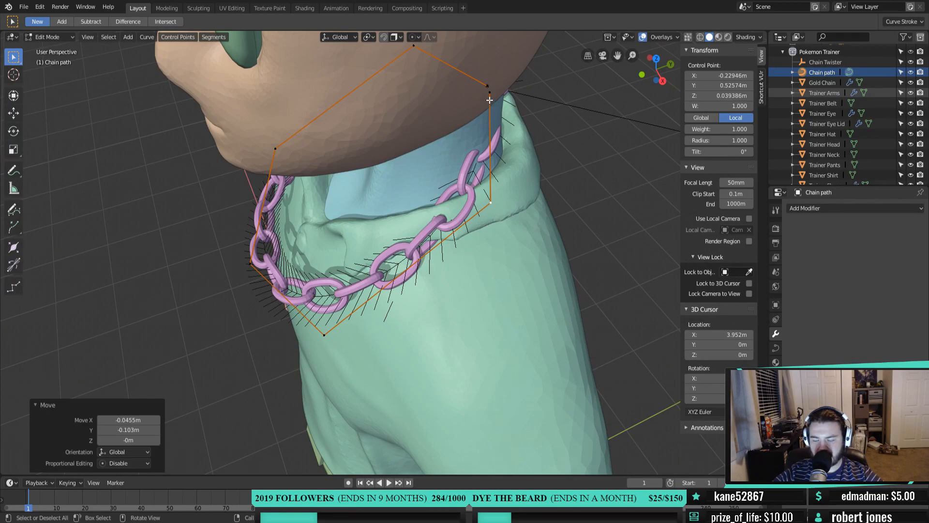
In front view, hide the Trainer Neck and Trainer Head, and select the path's end point at the nape
{"action": "key", "text": "KP_1"}
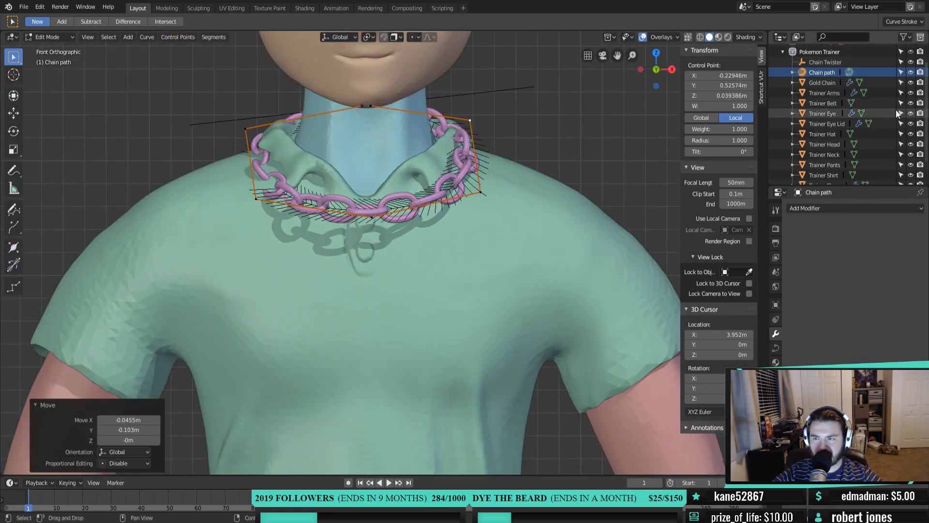
{"action": "left_click", "coordinate": [910, 155]}
{"action": "left_click", "coordinate": [368, 108]}
{"action": "middle_click_drag", "start_coordinate": [369, 109], "coordinate": [399, 135]}
{"action": "key", "text": "KP_1"}
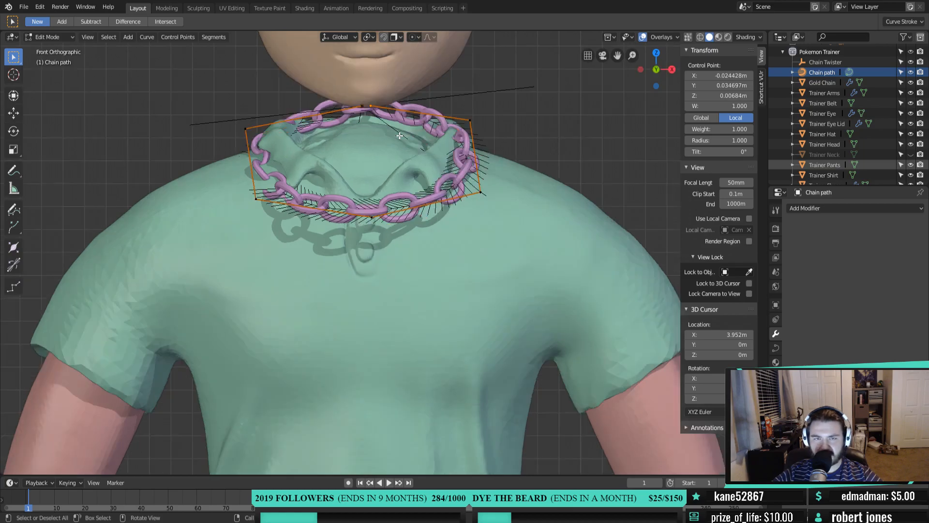
{"action": "left_click", "coordinate": [910, 145]}
Move the nape end point 0.0269 m in X and 0.0224 m in Z, and the adjacent rear side point -0.0763 m in X and -0.0112 m in Z
{"action": "middle_click_drag", "start_coordinate": [363, 107], "coordinate": [366, 154], "text": "shift"}
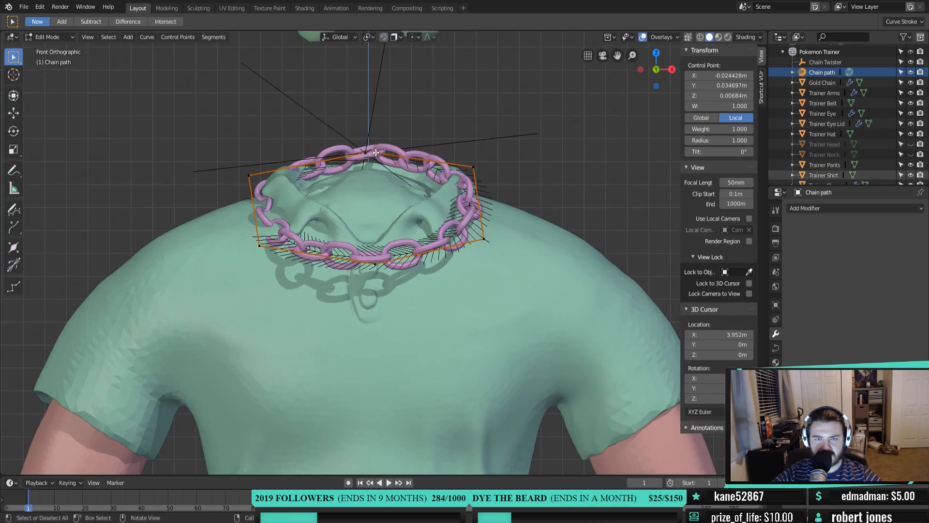
{"action": "key", "text": "g"}
{"action": "left_click", "coordinate": [441, 173]}
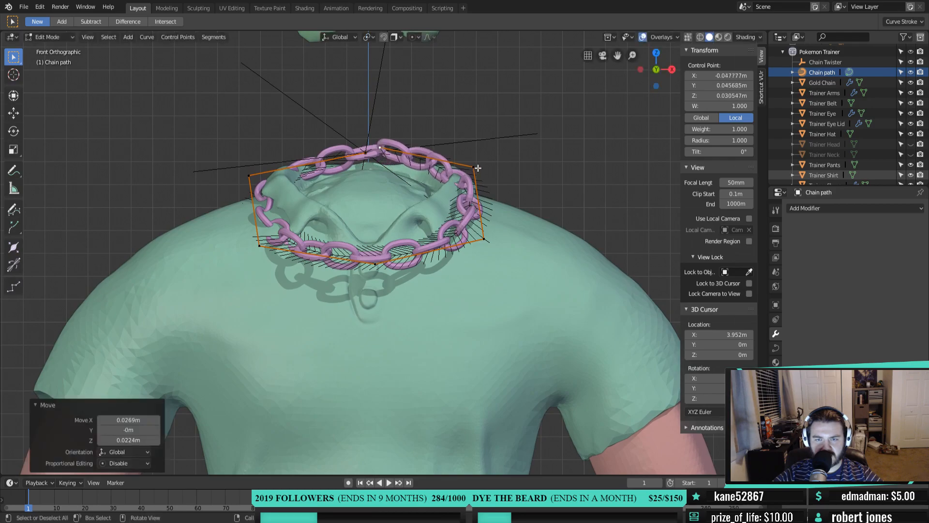
{"action": "key", "text": "g"}
{"action": "left_click", "coordinate": [458, 172]}
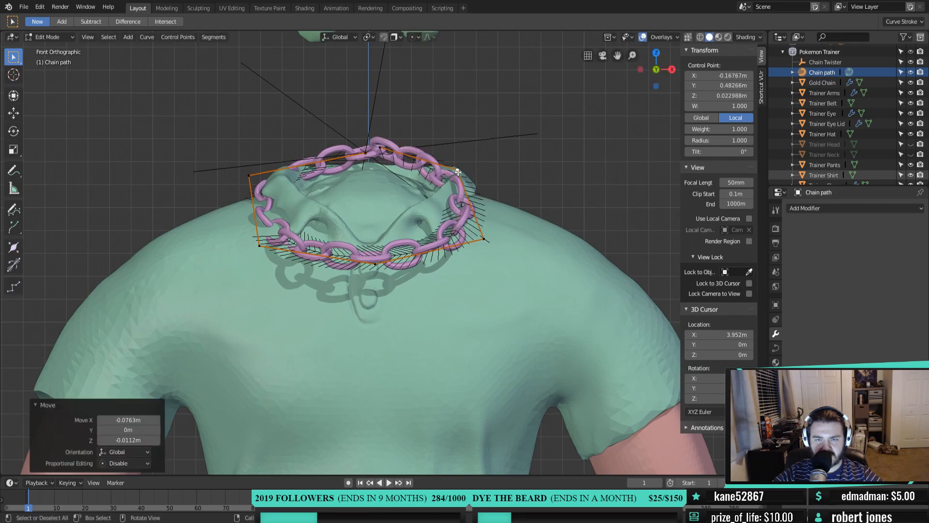
Pull the front side point below it in toward the collar by about -0.271 m in X and 0.119 m in Z
{"action": "left_click", "coordinate": [485, 240]}
{"action": "key", "text": "g"}
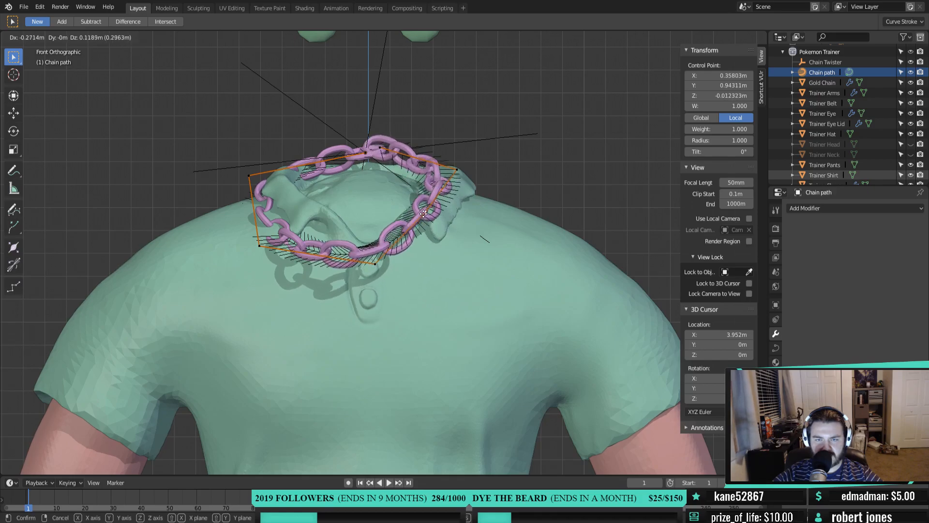
{"action": "left_click", "coordinate": [424, 213]}
Move the Chain path's rear -X side point 0.123 m in X and 0.0718 m in Z, and the front -X side point about 0.206 m in X and 0.135 m in Z
{"action": "left_click", "coordinate": [249, 175]}
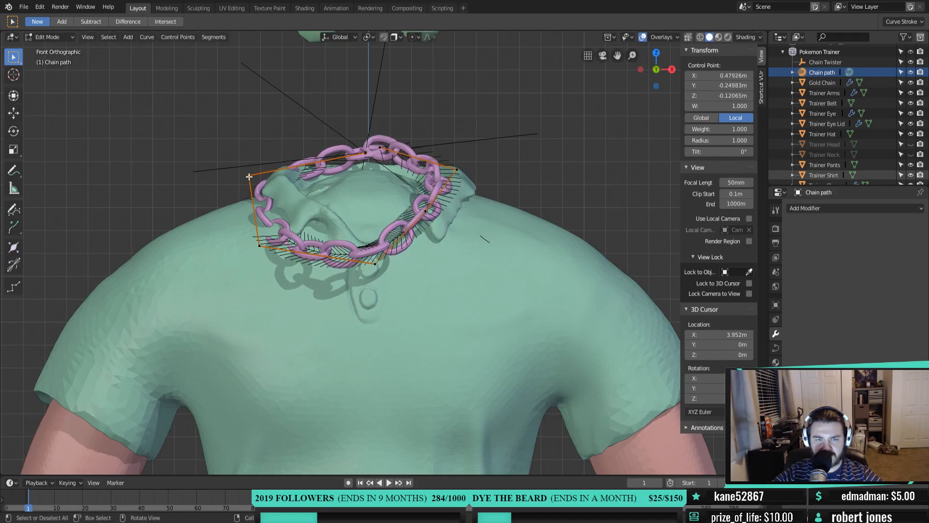
{"action": "key", "text": "g"}
{"action": "left_click", "coordinate": [276, 160]}
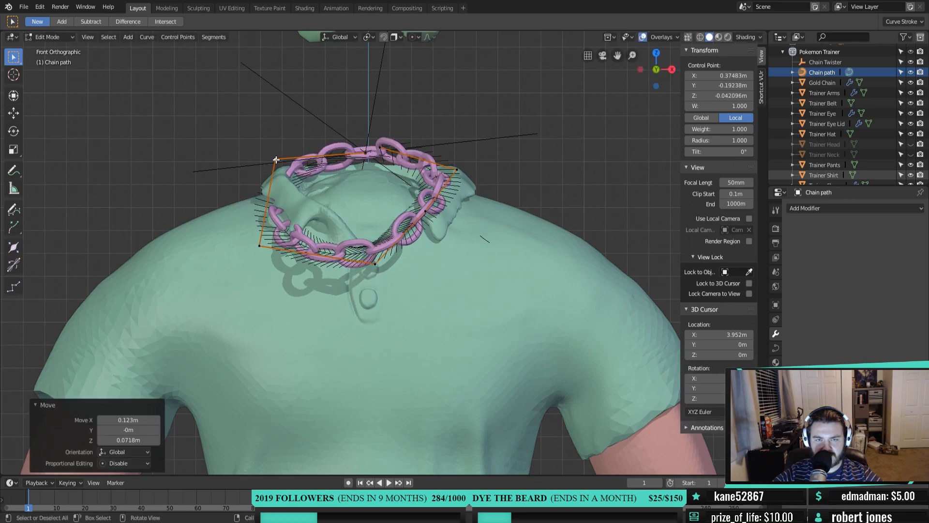
{"action": "left_click", "coordinate": [260, 255]}
{"action": "key", "text": "g"}
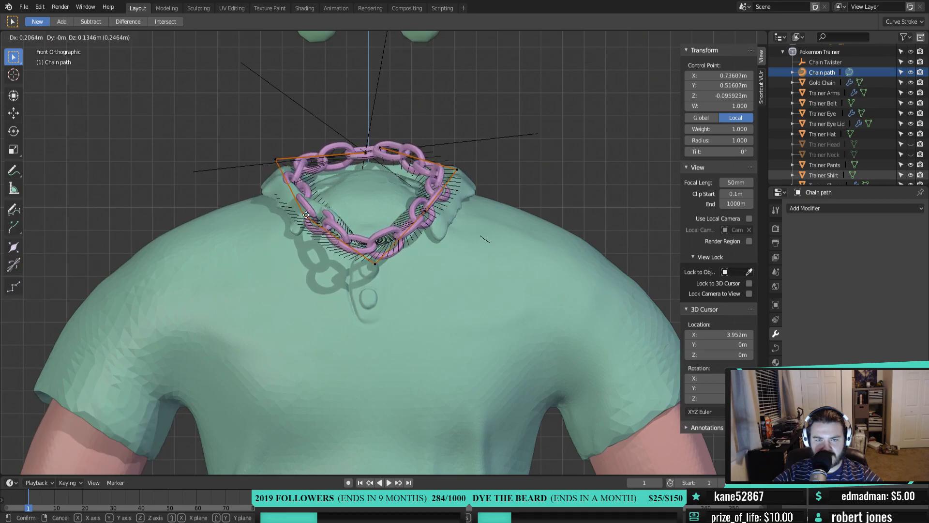
{"action": "left_click", "coordinate": [305, 214]}
Lower the path's front center point by 0.0875 m in Z, then pull it further down the chest by about 0.29 m
{"action": "left_click", "coordinate": [375, 263]}
{"action": "key", "text": "g"}
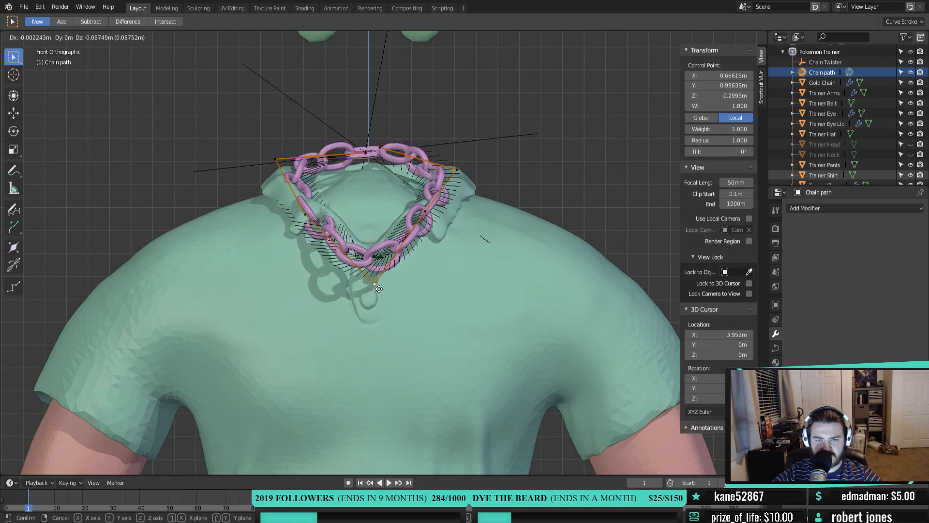
{"action": "left_click", "coordinate": [379, 289]}
{"action": "key", "text": "g"}
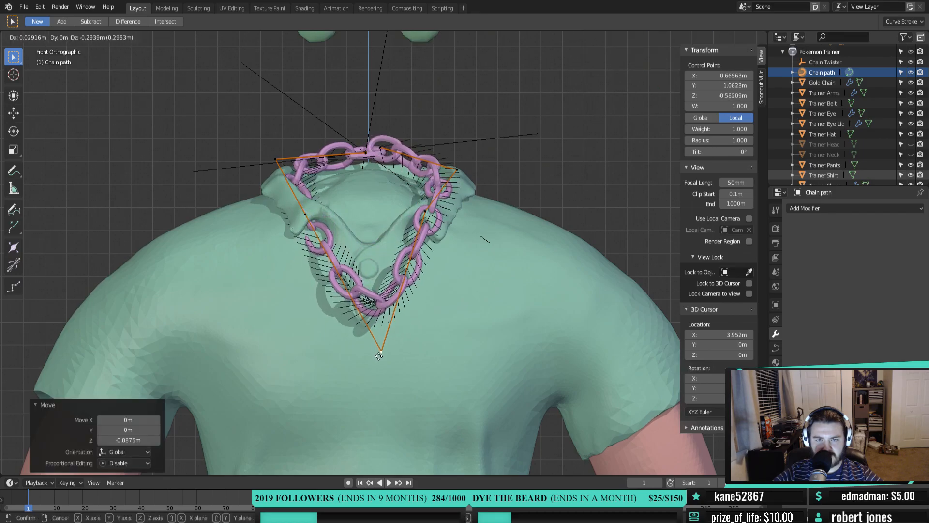
{"action": "left_click", "coordinate": [381, 363]}
Nudge the path's end point at the nape -0.00261 m in X, -0.011 m in Y and 0.0149 m in Z
{"action": "left_click", "coordinate": [382, 152]}
{"action": "middle_click_drag", "start_coordinate": [544, 108], "coordinate": [504, 152]}
{"action": "key", "text": "r"}
{"action": "left_click", "coordinate": [509, 131]}
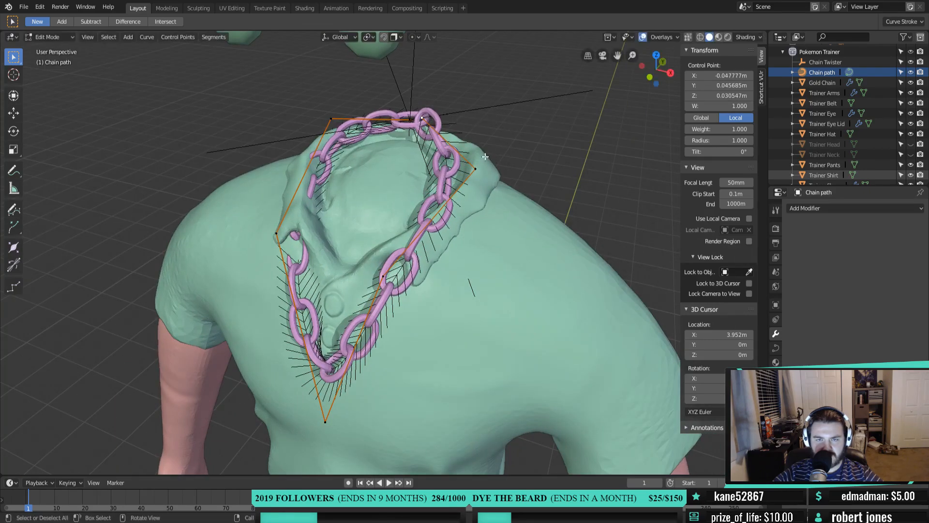
{"action": "middle_click_drag", "start_coordinate": [545, 168], "coordinate": [431, 209]}
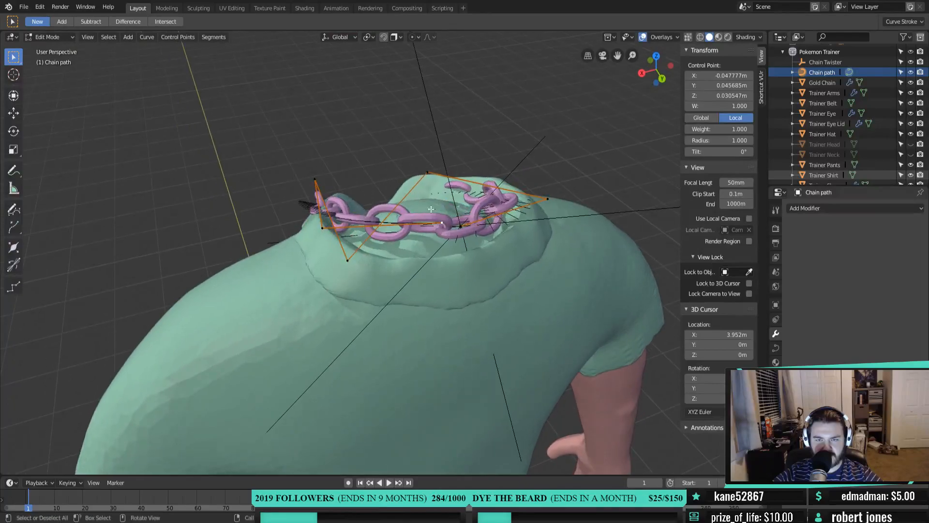
{"action": "key", "text": "g"}
{"action": "left_click", "coordinate": [465, 226]}
{"action": "middle_click_drag", "start_coordinate": [466, 227], "coordinate": [579, 267]}
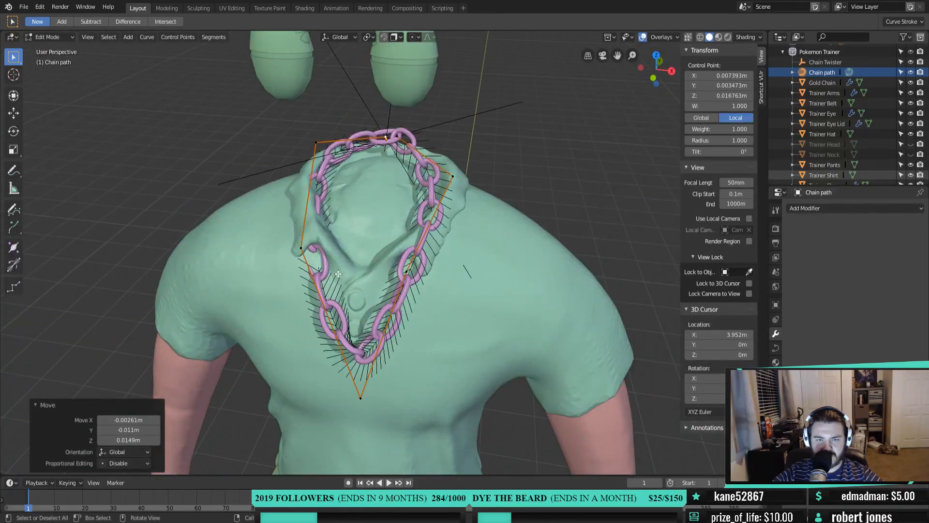
In front view, raise the front -X side point about 0.145 m, and move the front +X side point -0.0485 m in X and 0.0808 m in Z
{"action": "middle_click_drag", "start_coordinate": [370, 321], "coordinate": [322, 206]}
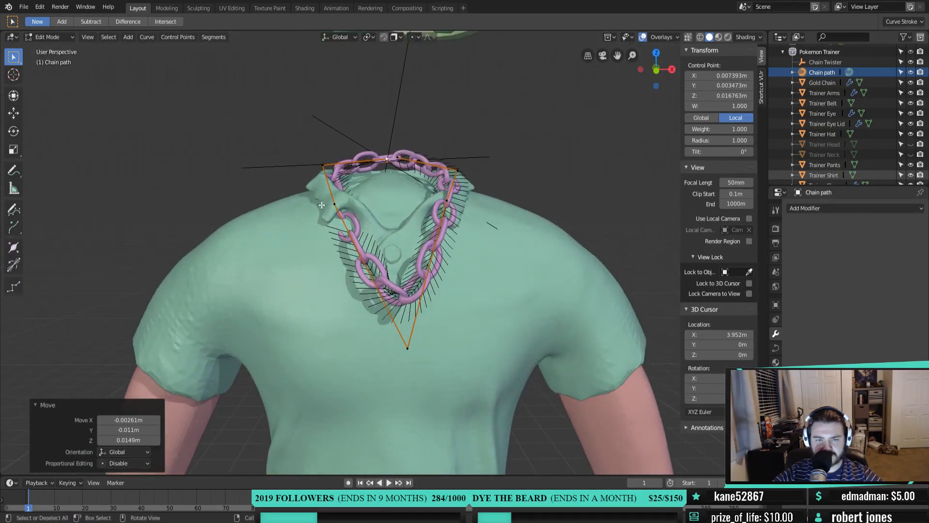
{"action": "left_click", "coordinate": [331, 201]}
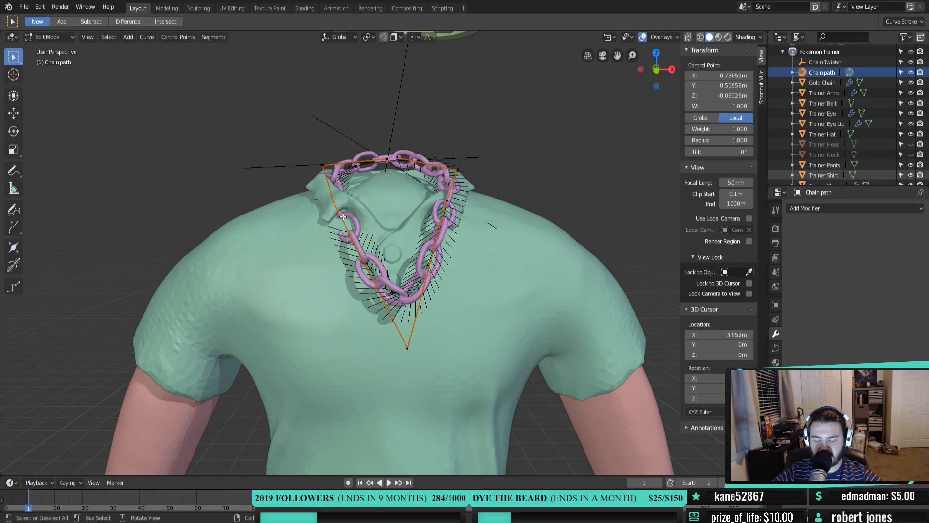
{"action": "key", "text": "KP_1"}
{"action": "key", "text": "g"}
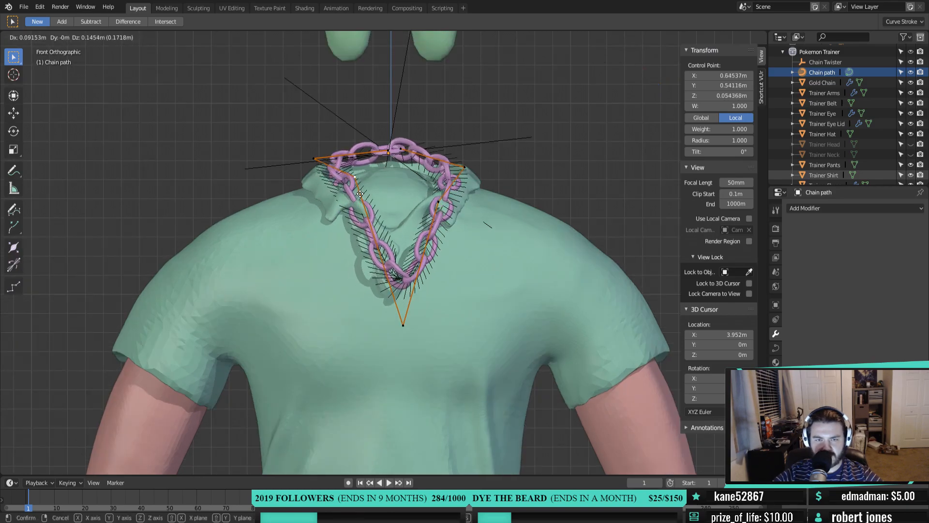
{"action": "left_click", "coordinate": [355, 184]}
{"action": "left_click_drag", "start_coordinate": [430, 213], "coordinate": [421, 198]}
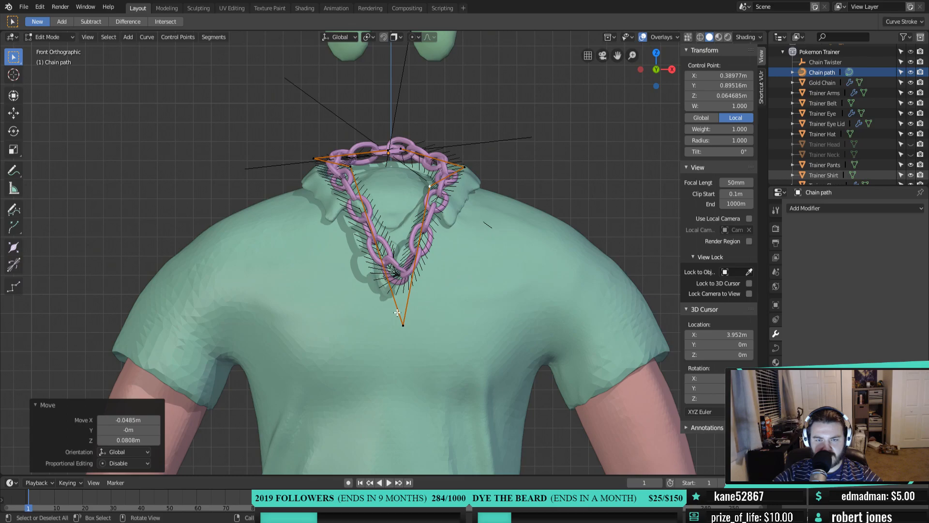
Raise the path's front center point slightly and move the front -X side point down and outward onto the collar
{"action": "left_click", "coordinate": [400, 324]}
{"action": "left_click_drag", "start_coordinate": [402, 322], "coordinate": [397, 300]}
{"action": "left_click_drag", "start_coordinate": [347, 164], "coordinate": [330, 202]}
Subdivide the segment between the front +X side point and the front center point, and pull the new point outward and down
{"action": "left_click", "coordinate": [429, 188]}
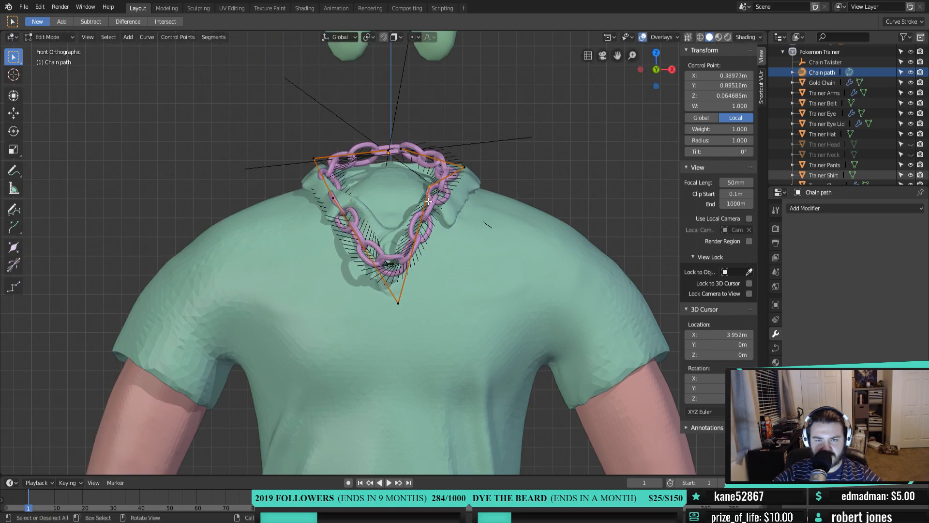
{"action": "right_click", "coordinate": [413, 293]}
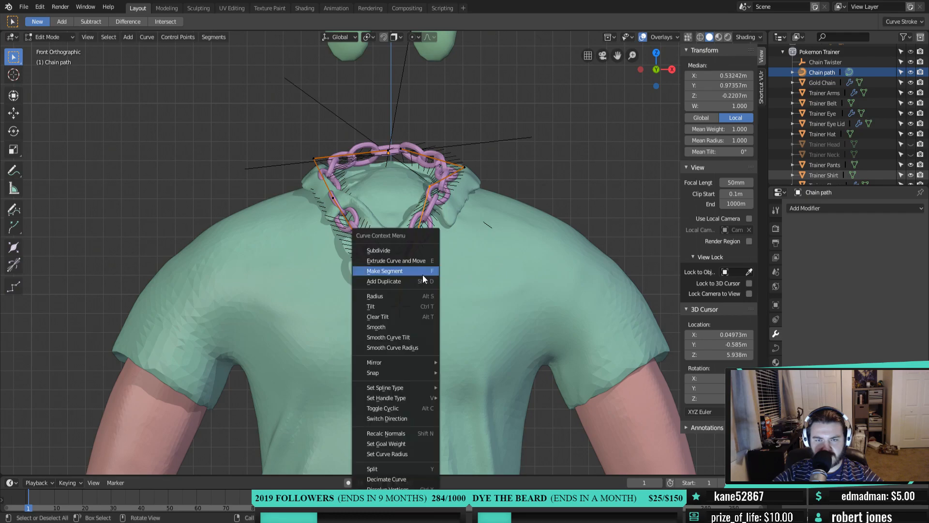
{"action": "left_click", "coordinate": [403, 246]}
{"action": "left_click_drag", "start_coordinate": [418, 248], "coordinate": [450, 286]}
Subdivide the matching segment on the -X side and move its new point about -0.102 m in X and -0.258 m in Z
{"action": "left_click", "coordinate": [398, 310]}
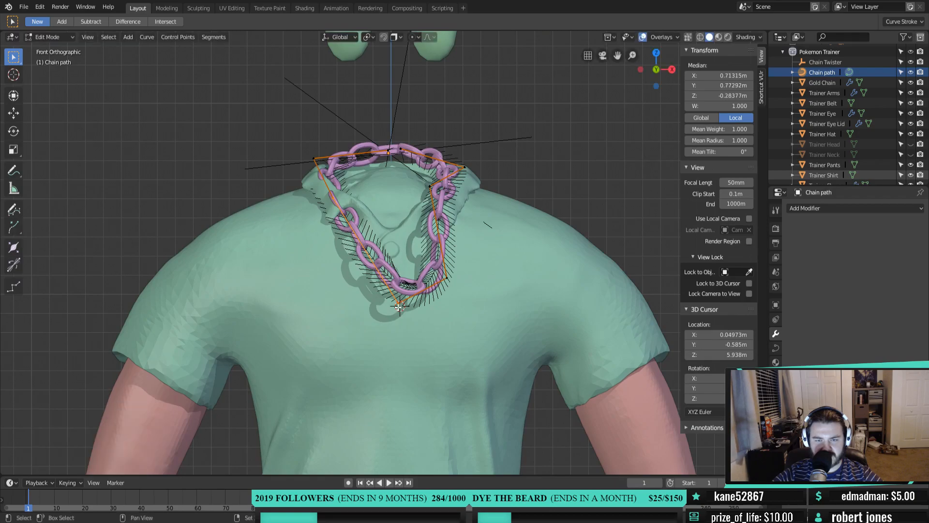
{"action": "right_click", "coordinate": [370, 304]}
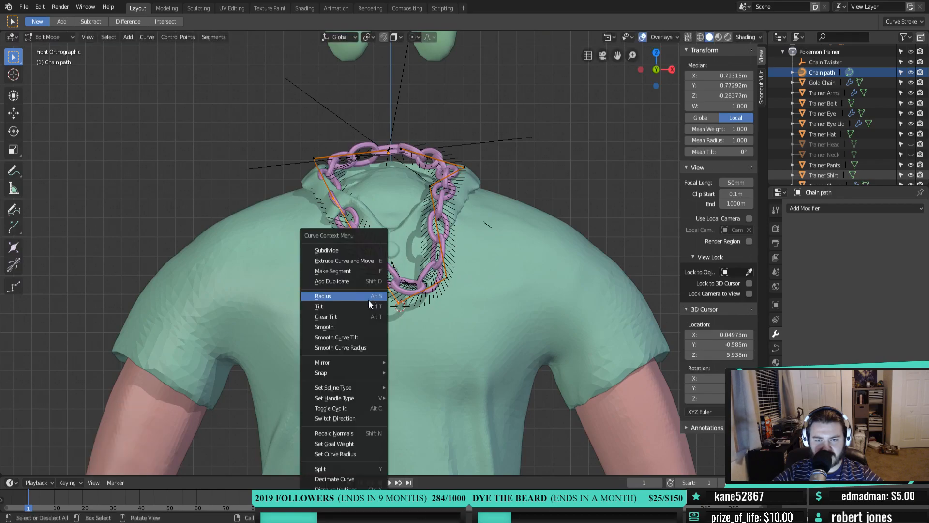
{"action": "left_click", "coordinate": [352, 251]}
{"action": "left_click", "coordinate": [362, 252]}
{"action": "key", "text": "g"}
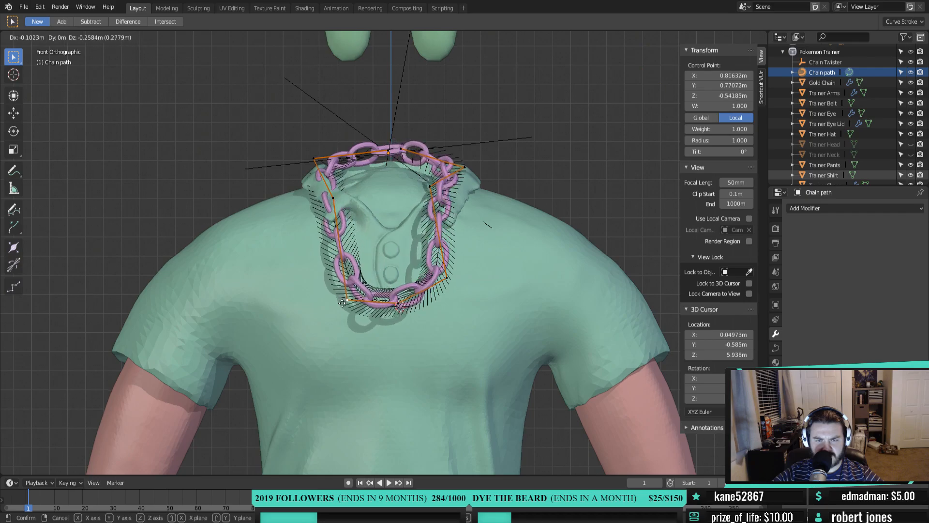
{"action": "left_click", "coordinate": [345, 302]}
Move the front -X side point 0.0861 m in X and 0.156 m in Z, and the subdivided point below it 0.0511 m in X and 0.145 m in Z
{"action": "left_click", "coordinate": [334, 203]}
{"action": "key", "text": "g"}
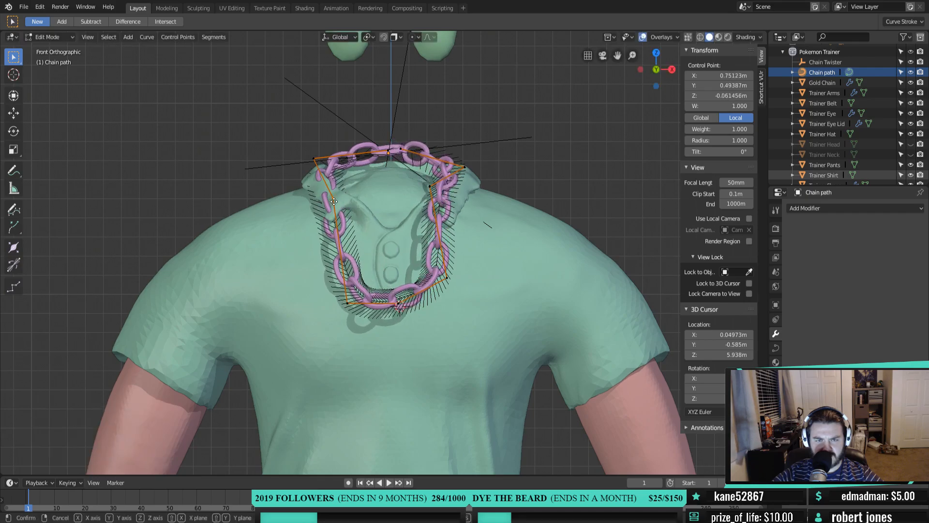
{"action": "left_click", "coordinate": [348, 179]}
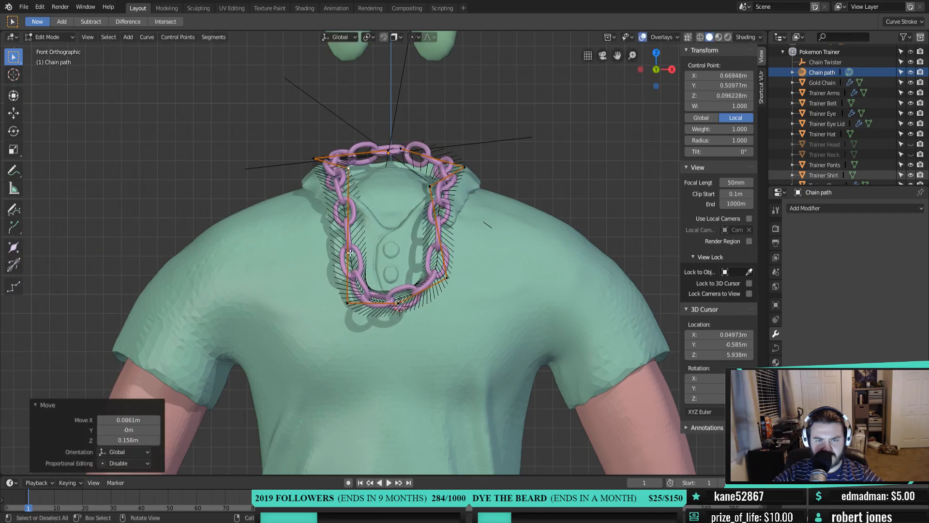
{"action": "left_click", "coordinate": [346, 296]}
{"action": "key", "text": "g"}
{"action": "left_click", "coordinate": [356, 267]}
Show the Trainer Neck, hide the Trainer Hat and Trainer Head, and view the path from the top with its +X nape end point selected
{"action": "middle_click_drag", "start_coordinate": [432, 204], "coordinate": [419, 292]}
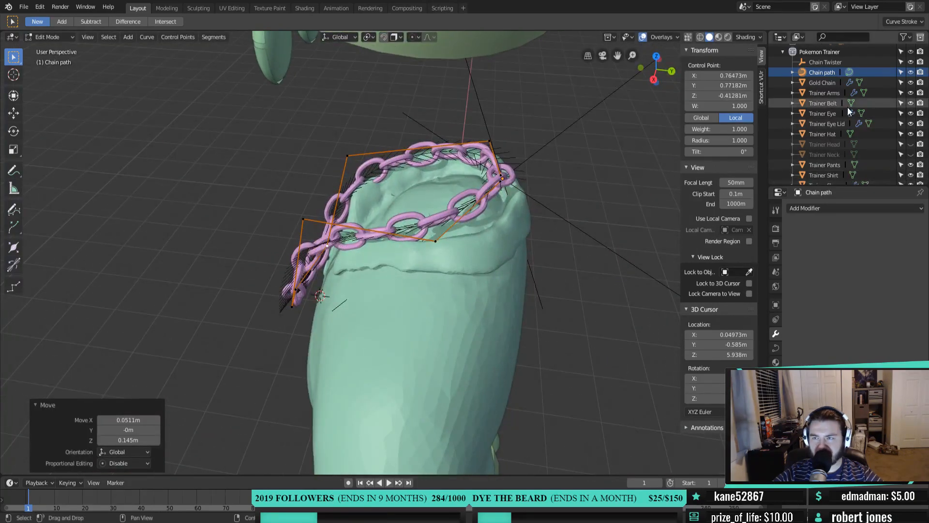
{"action": "left_click", "coordinate": [910, 144]}
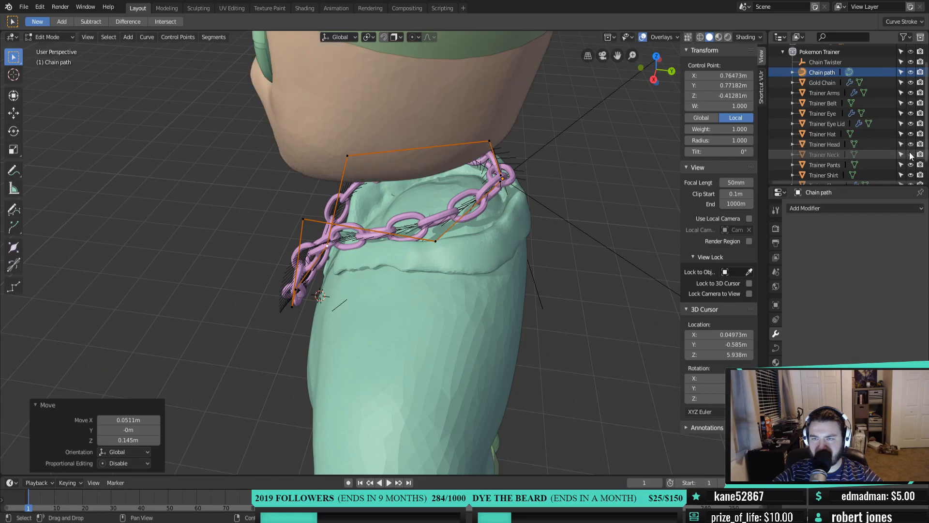
{"action": "left_click", "coordinate": [910, 155]}
{"action": "middle_click_drag", "start_coordinate": [441, 240], "coordinate": [433, 204]}
{"action": "left_click", "coordinate": [442, 188]}
{"action": "key", "text": "KP_7"}
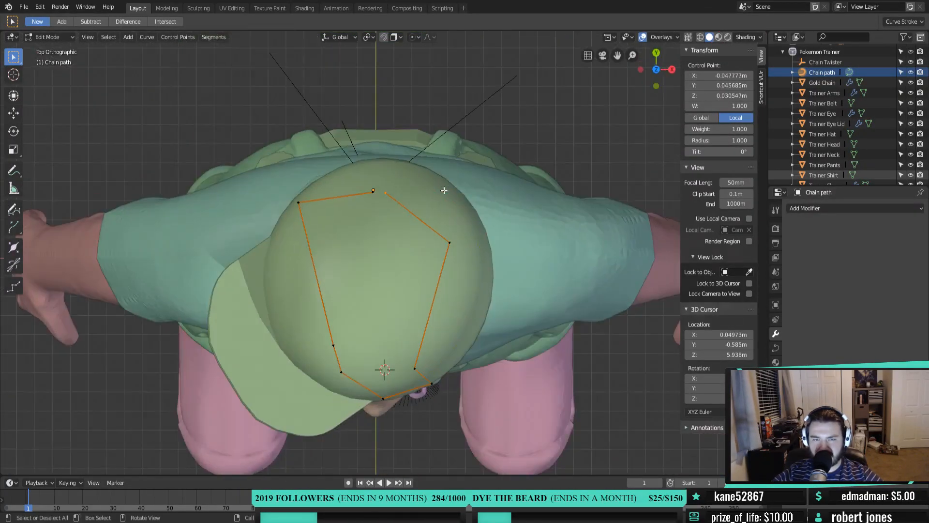
{"action": "left_click", "coordinate": [909, 134]}
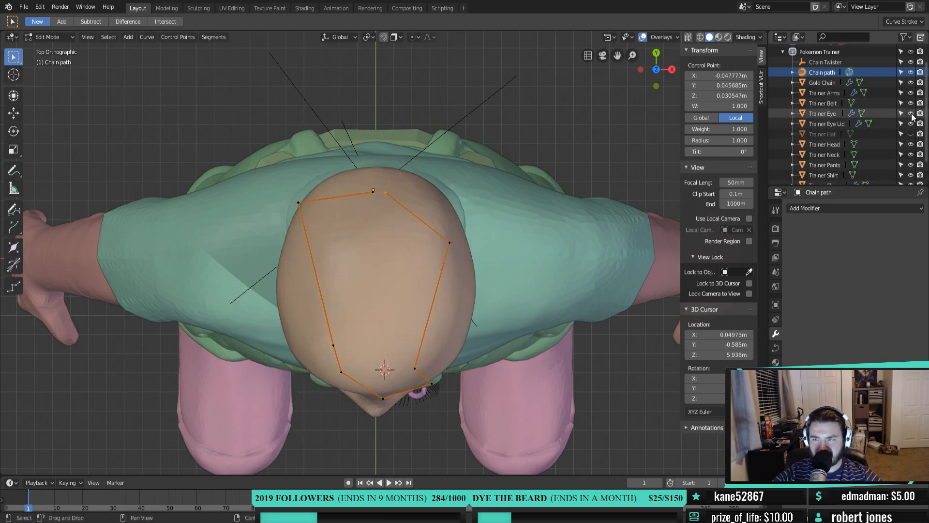
{"action": "left_click", "coordinate": [910, 144]}
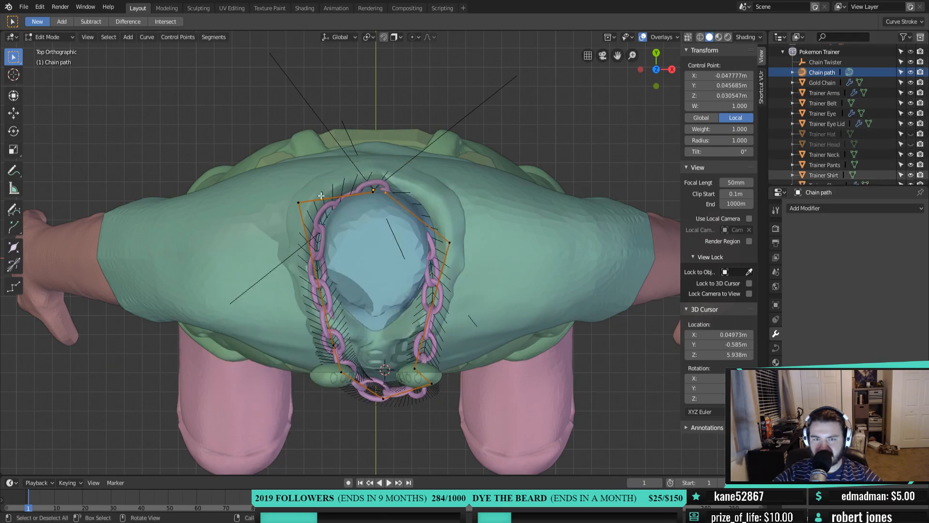
Move the +X nape end point 0.0942 m in X and 0.0511 m in Y, and shift the adjacent rear side point outward and back
{"action": "key", "text": "g"}
{"action": "left_click", "coordinate": [406, 186]}
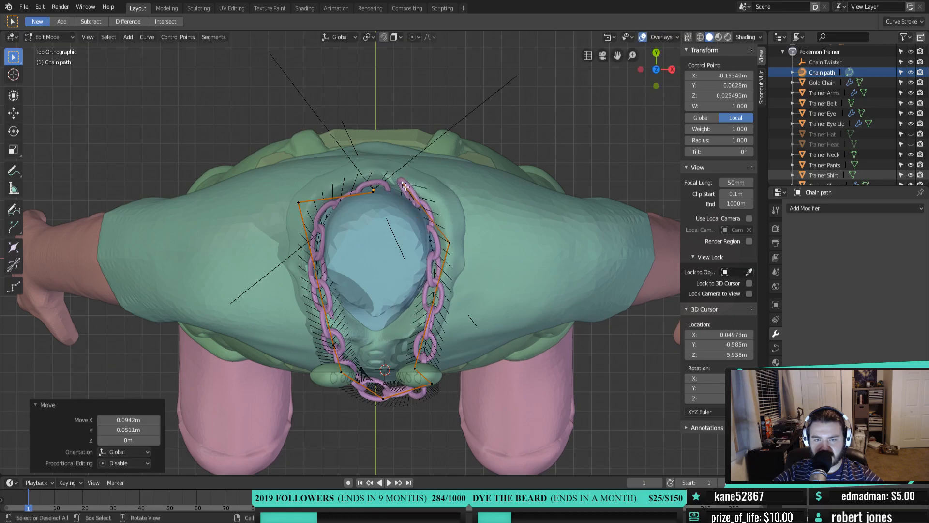
{"action": "left_click", "coordinate": [453, 246]}
{"action": "key", "text": "g"}
{"action": "left_click", "coordinate": [461, 210]}
Readjust the +X nape end point and nudge the opposite end point about 0.0135 m in Y
{"action": "left_click", "coordinate": [402, 183]}
{"action": "key", "text": "g"}
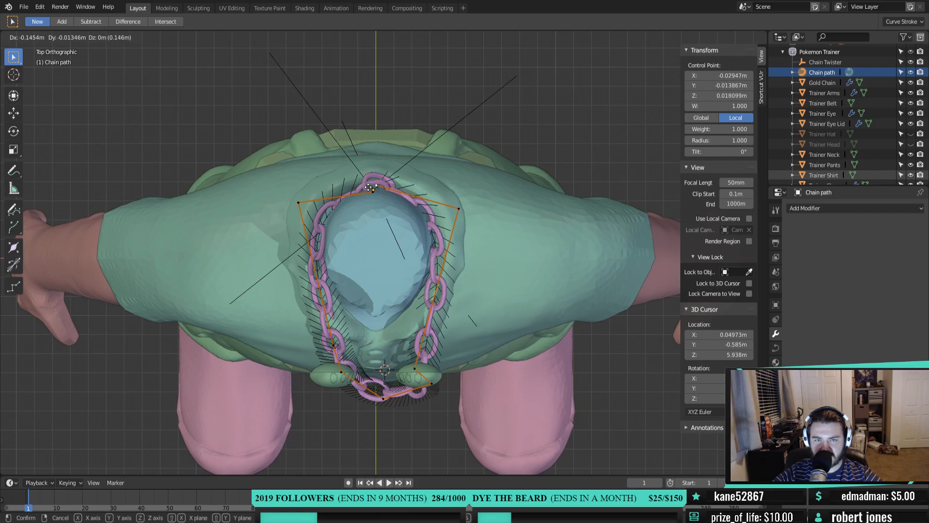
{"action": "left_click", "coordinate": [371, 192]}
{"action": "left_click", "coordinate": [372, 194]}
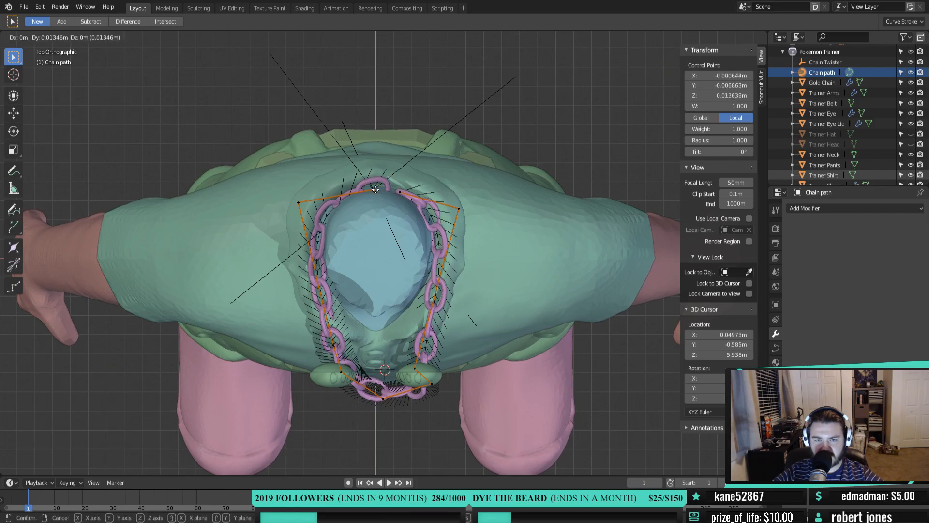
{"action": "left_click", "coordinate": [374, 190]}
Move the rear -X side point about -0.065 m in X and 0.075 m in Y, widening the loop behind the neck
{"action": "left_click", "coordinate": [293, 203]}
{"action": "key", "text": "g"}
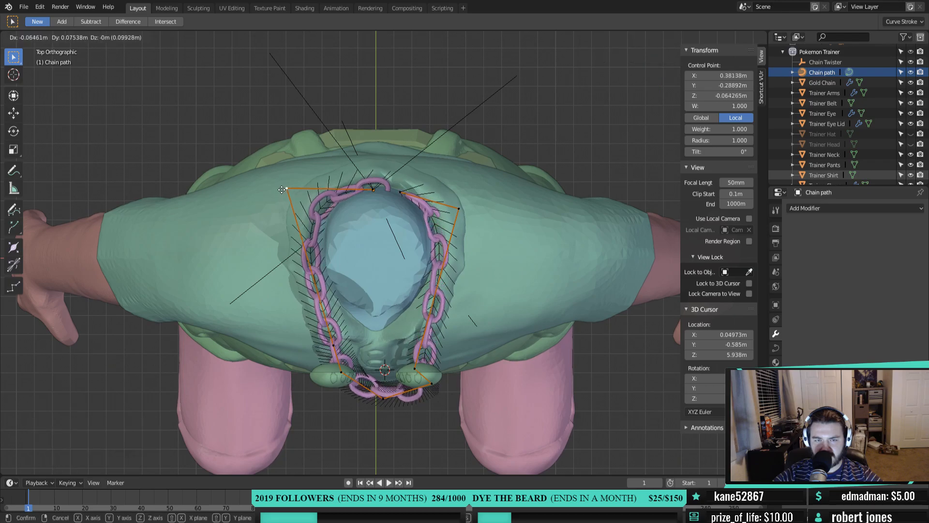
{"action": "left_click", "coordinate": [281, 190]}
{"action": "left_click", "coordinate": [458, 209]}
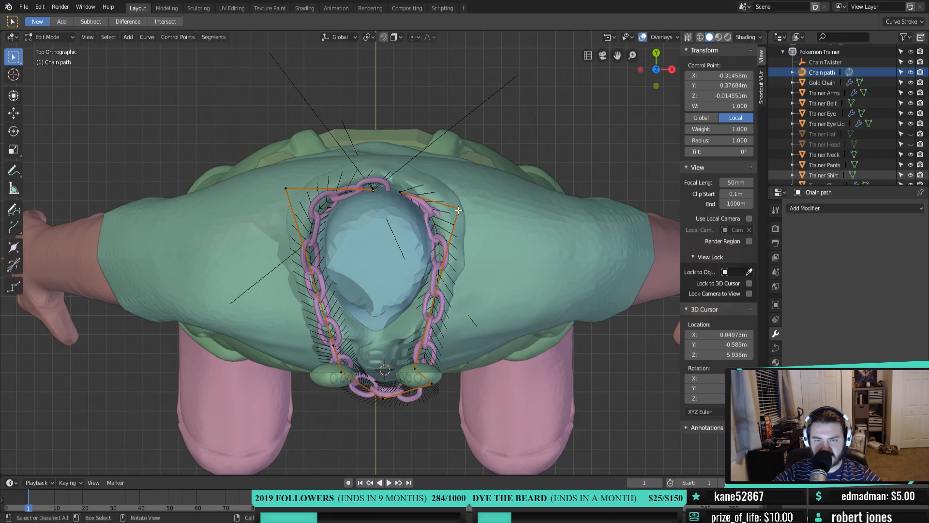
Pull both front side points of the path back toward the neck in top view
{"action": "left_click", "coordinate": [316, 323]}
{"action": "left_click", "coordinate": [315, 323]}
{"action": "key", "text": "g"}
{"action": "left_click", "coordinate": [337, 321]}
{"action": "left_click", "coordinate": [415, 370]}
{"action": "key", "text": "g"}
{"action": "left_click", "coordinate": [410, 335]}
Shift both nape end points backward away from the neck, moving the -X one 0.0108 m in X and 0.0727 m in Y
{"action": "left_click", "coordinate": [400, 192]}
{"action": "key", "text": "g"}
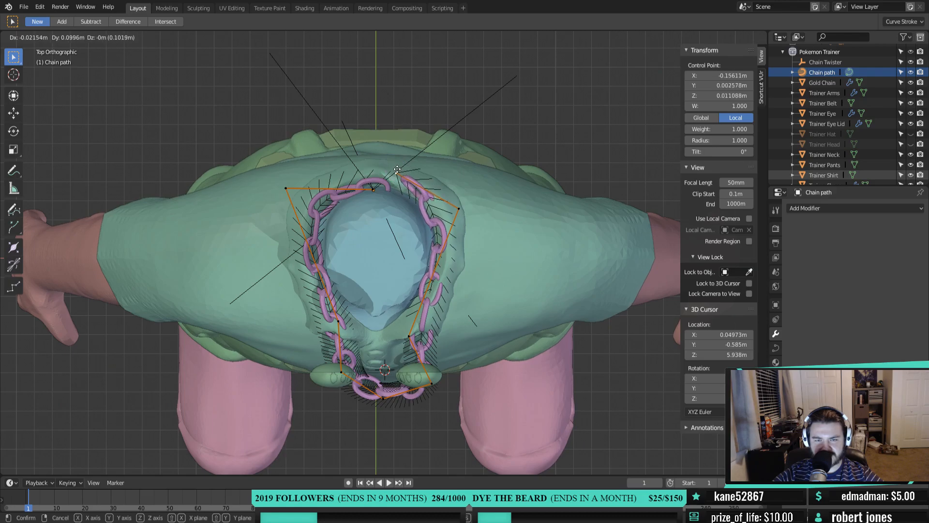
{"action": "left_click", "coordinate": [395, 177]}
{"action": "left_click", "coordinate": [373, 189]}
{"action": "key", "text": "g"}
{"action": "left_click", "coordinate": [374, 177]}
In front view, level the two front side points at the collar by scaling them to 0 in Z
{"action": "middle_click_drag", "start_coordinate": [374, 177], "coordinate": [305, 154]}
{"action": "scroll", "coordinate": [363, 150], "scroll_direction": "up", "scroll_amount": 5}
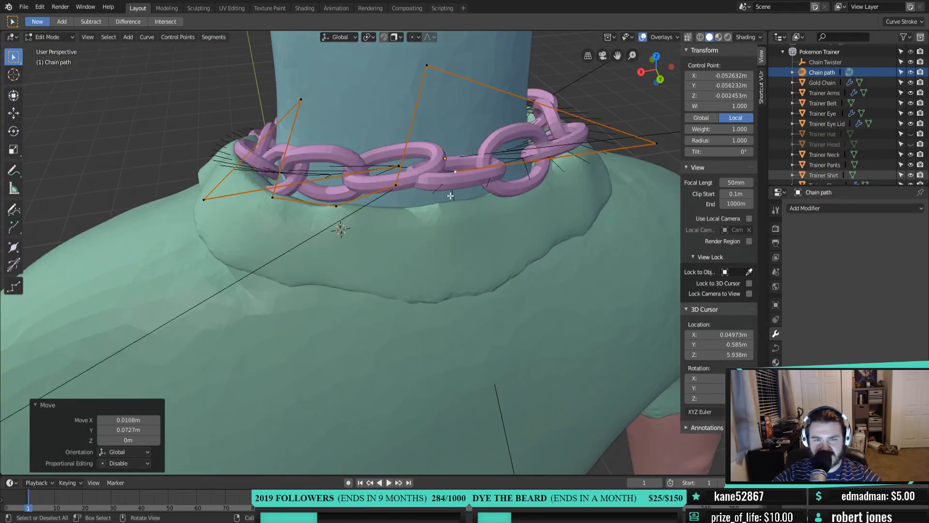
{"action": "middle_click_drag", "start_coordinate": [451, 195], "coordinate": [613, 171]}
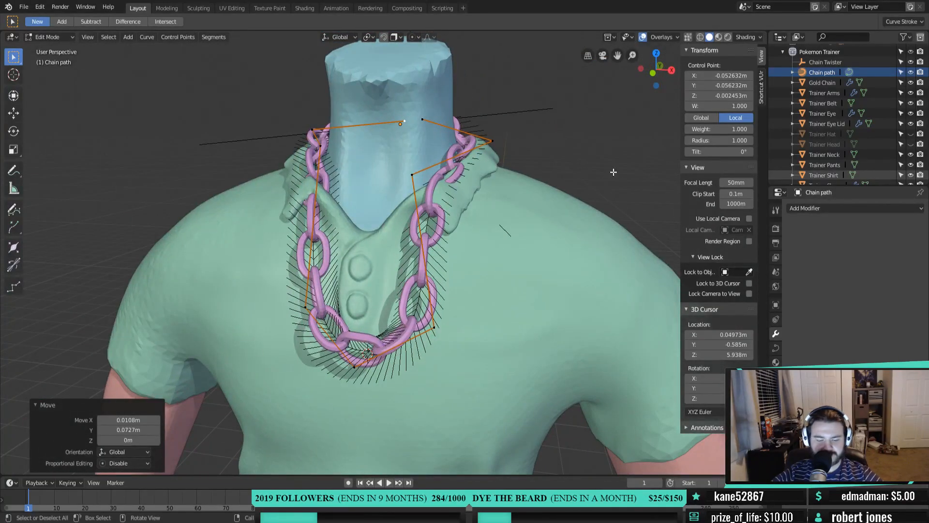
{"action": "key", "text": "KP_1"}
{"action": "left_click", "coordinate": [439, 180]}
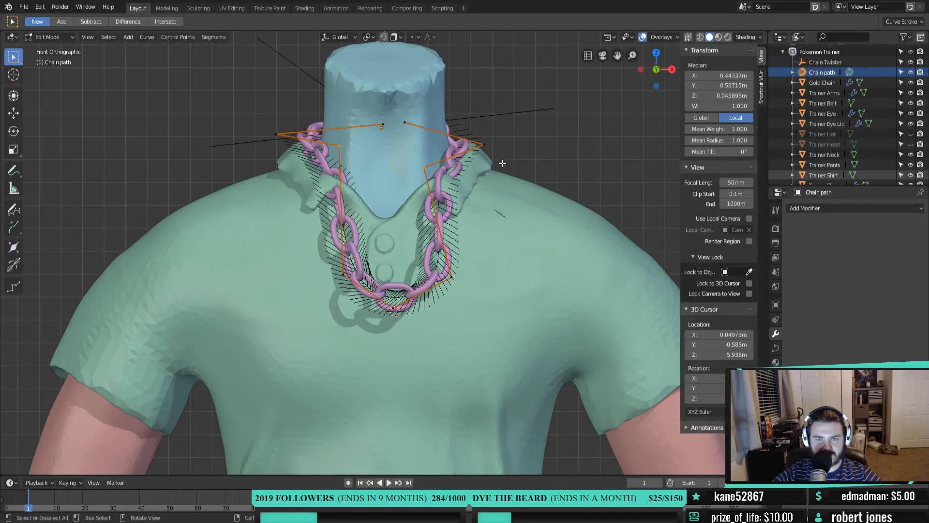
{"action": "key", "text": "s"}
{"action": "key", "text": "z"}
{"action": "key", "text": "Return"}
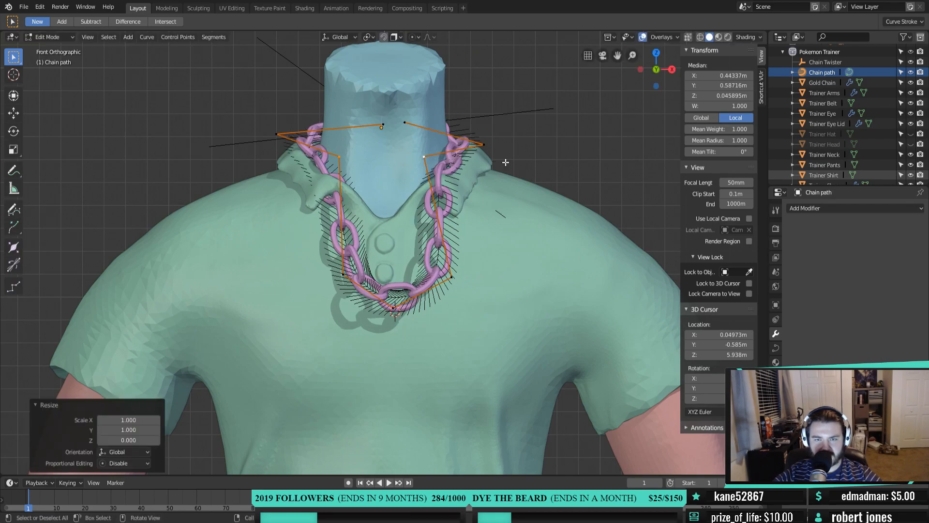
Align the two lower front points of the chain path by scaling them to 0 in Z and to 0 in Y
{"action": "left_click", "coordinate": [436, 291]}
{"action": "left_click", "coordinate": [334, 277], "text": "shift"}
{"action": "key", "text": "s"}
{"action": "key", "text": "z"}
{"action": "key", "text": "0"}
{"action": "key", "text": "Return"}
{"action": "key", "text": "s"}
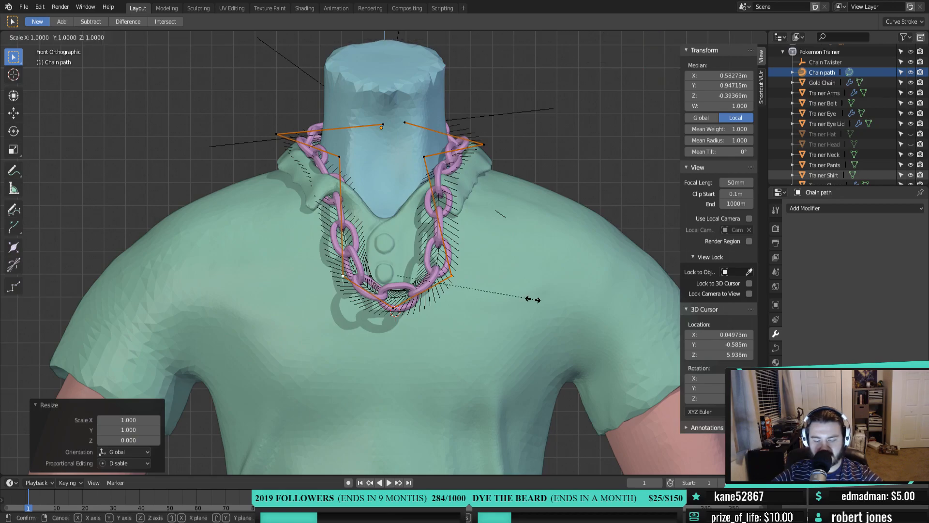
{"action": "key", "text": "0"}
{"action": "key", "text": "Return"}
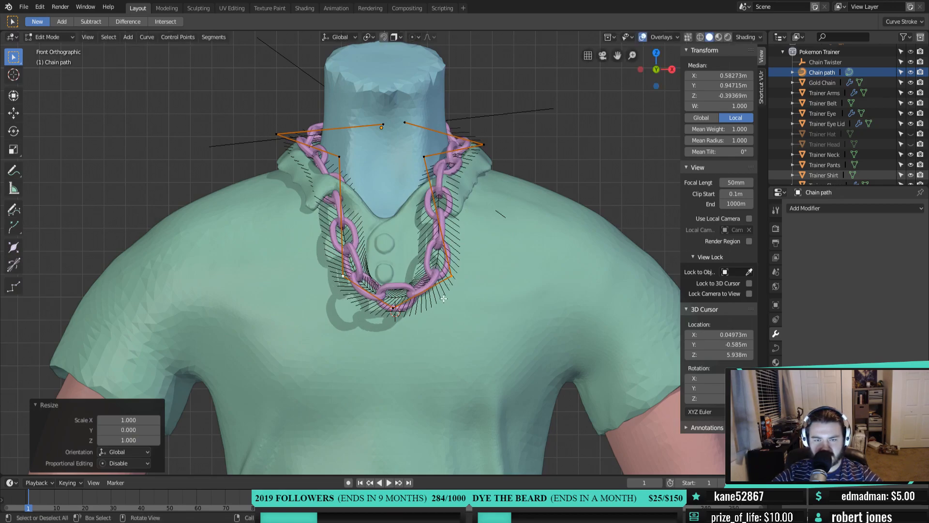
Align the two front collar points in depth by scaling them to 0 in Y
{"action": "left_click", "coordinate": [416, 153]}
{"action": "left_click", "coordinate": [339, 158], "text": "shift"}
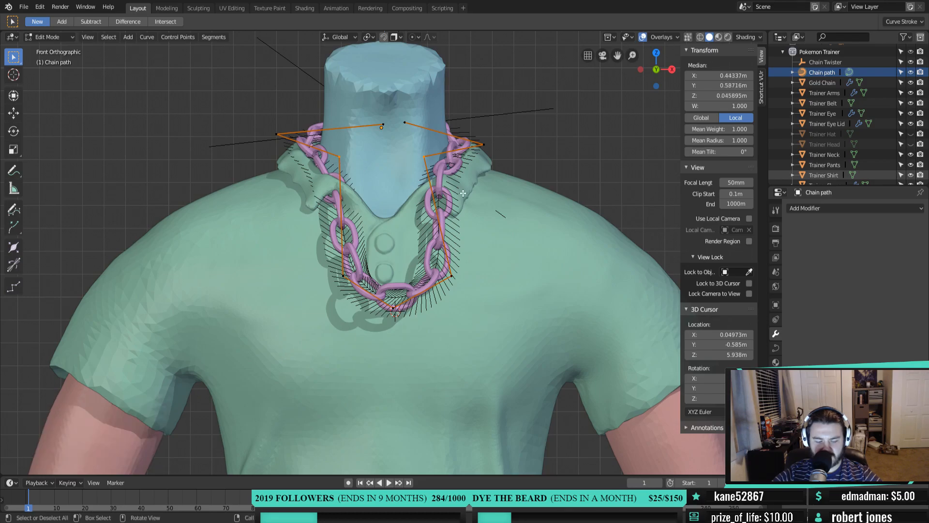
{"action": "key", "text": "s"}
{"action": "key", "text": "y"}
{"action": "key", "text": "0"}
{"action": "key", "text": "Return"}
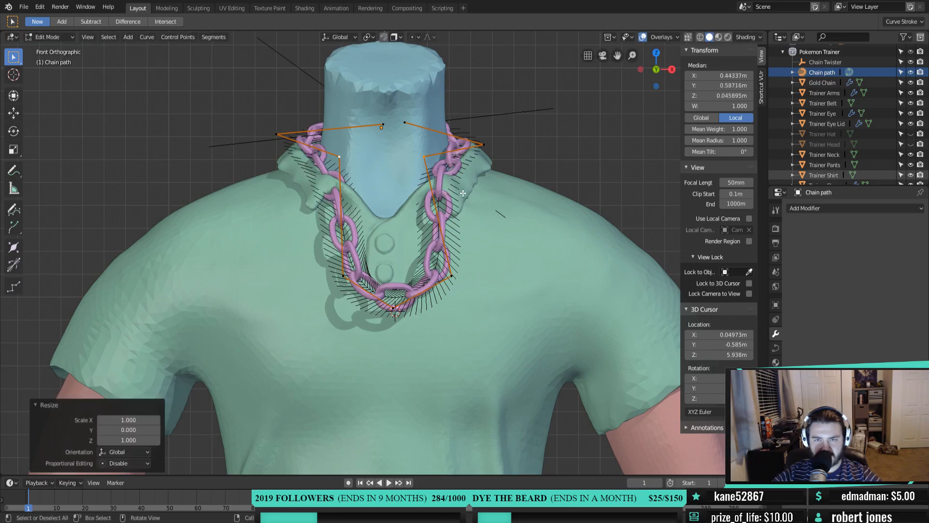
Level the two outermost side points of the path by scaling them to 0 in Z
{"action": "key", "text": "a"}
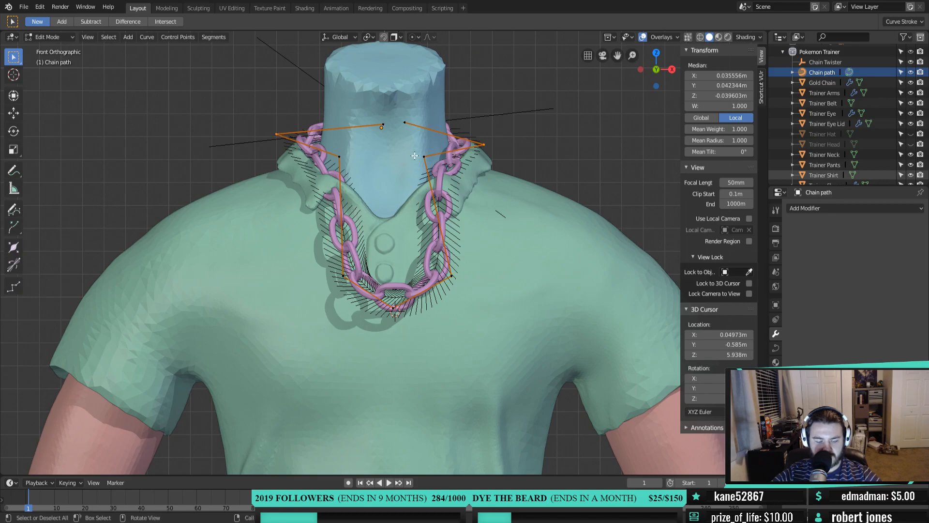
{"action": "key", "text": "s"}
{"action": "key", "text": "z"}
{"action": "key", "text": "0"}
{"action": "key", "text": "Return"}
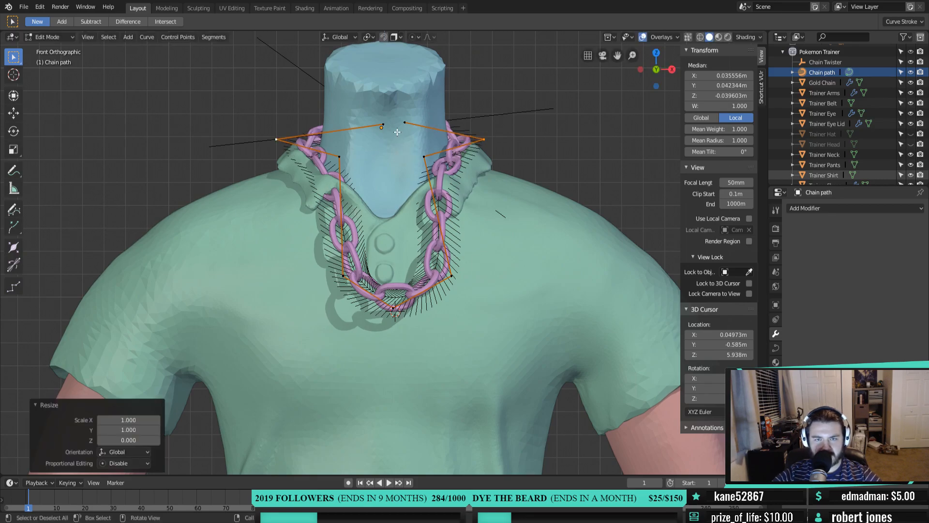
Level the two nape end points behind the neck by scaling them to 0 in Z
{"action": "left_click", "coordinate": [485, 136]}
{"action": "key", "text": "s"}
{"action": "key", "text": "z"}
{"action": "key", "text": "0"}
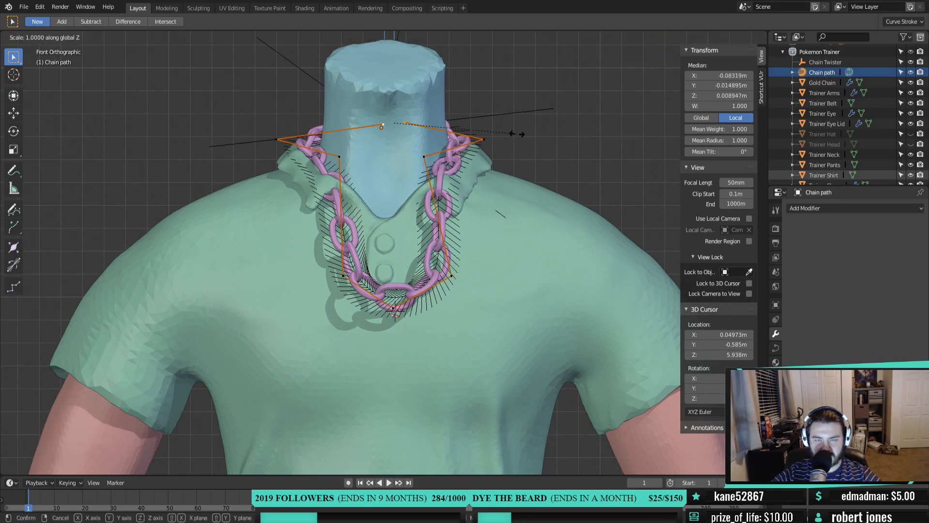
{"action": "key", "text": "Return"}
Align the two outermost side points in depth by scaling them to 0 in Y
{"action": "left_click", "coordinate": [485, 138]}
{"action": "left_click", "coordinate": [277, 137], "text": "shift"}
{"action": "key", "text": "s"}
{"action": "key", "text": "y"}
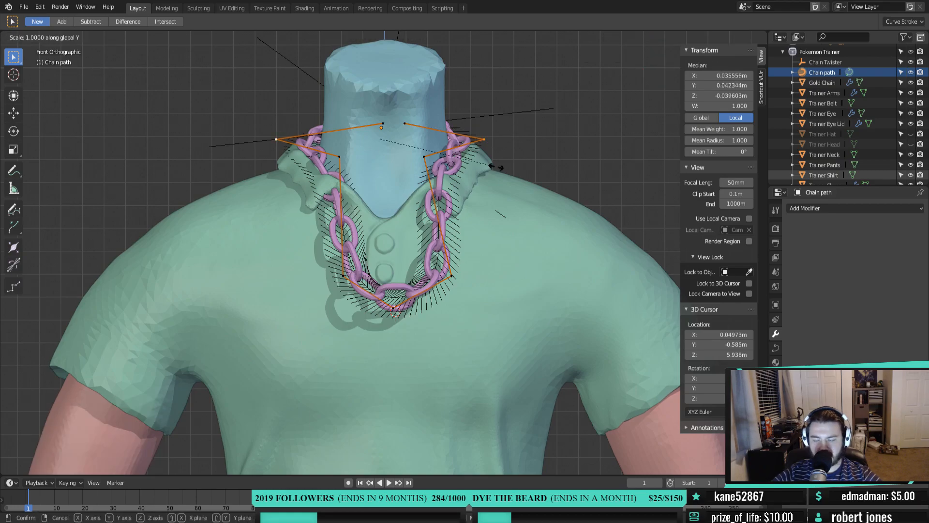
{"action": "key", "text": "0"}
{"action": "key", "text": "Return"}
In front view, raise the two front collar points of the chain path 0.0872 m in Z
{"action": "middle_click_drag", "start_coordinate": [496, 167], "coordinate": [445, 204]}
{"action": "middle_click_drag", "start_coordinate": [388, 232], "coordinate": [457, 227]}
{"action": "left_click", "coordinate": [422, 195]}
{"action": "left_click", "coordinate": [353, 196], "text": "shift"}
{"action": "key", "text": "KP_1"}
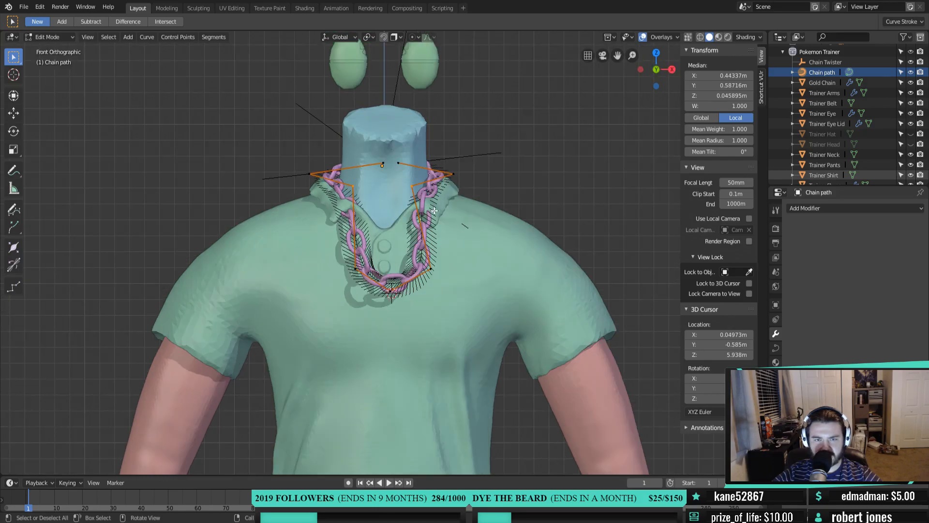
{"action": "key", "text": "g"}
{"action": "key", "text": "z"}
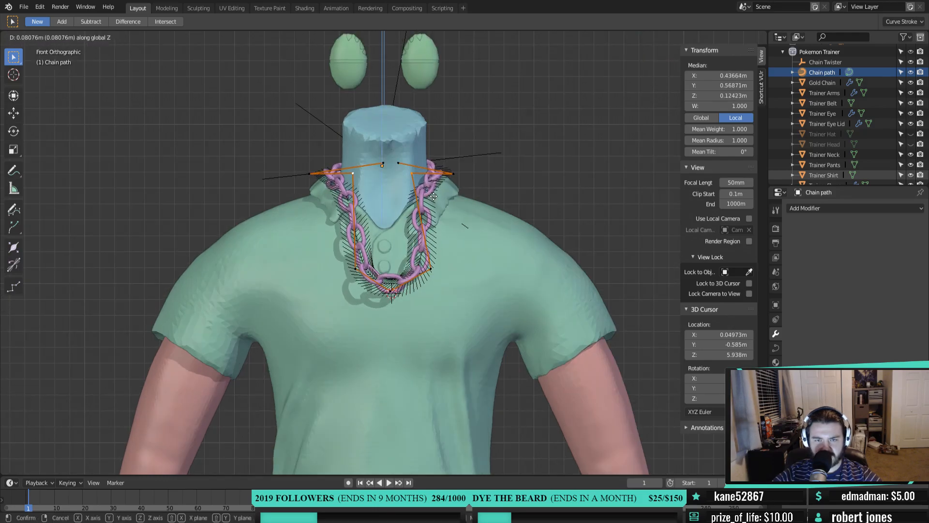
{"action": "left_click", "coordinate": [434, 196]}
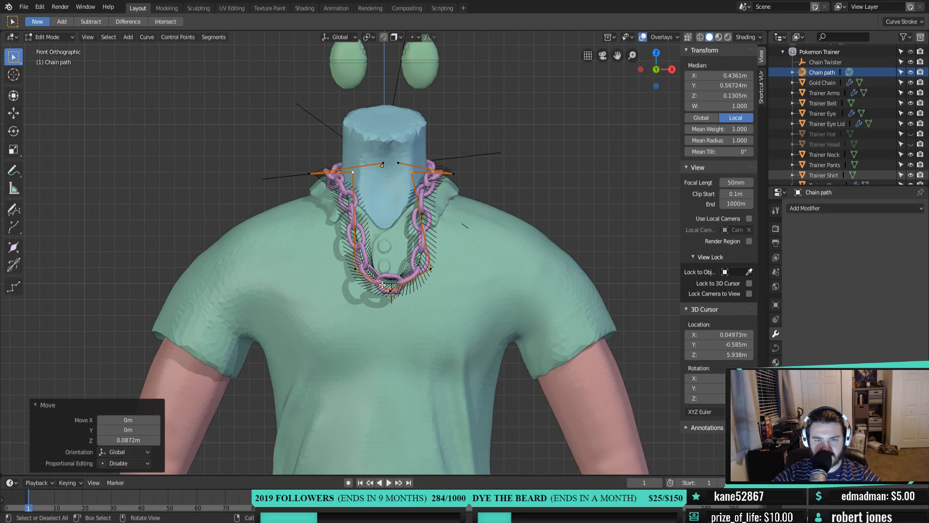
Narrow the two lower front points to about 0.89 in X and return to Object Mode
{"action": "left_click", "coordinate": [357, 269]}
{"action": "left_click", "coordinate": [434, 270], "text": "shift"}
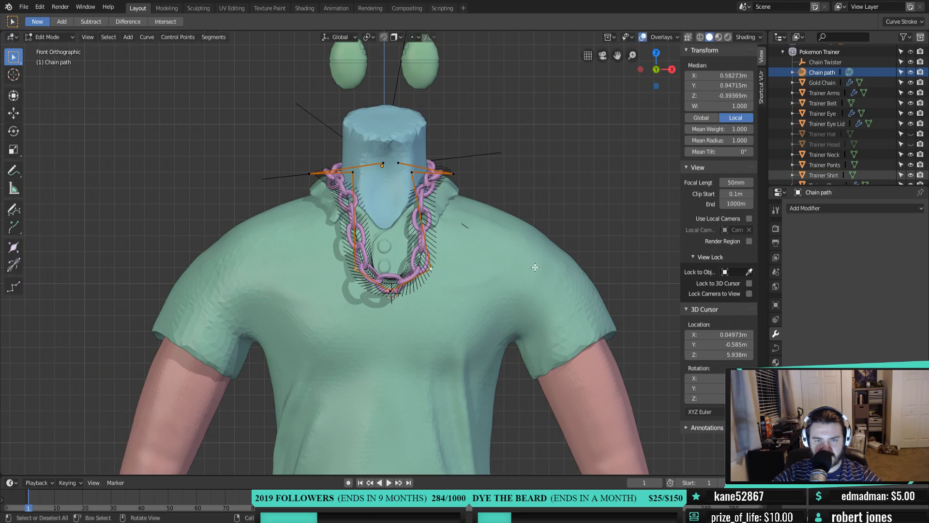
{"action": "key", "text": "s"}
{"action": "key", "text": "x"}
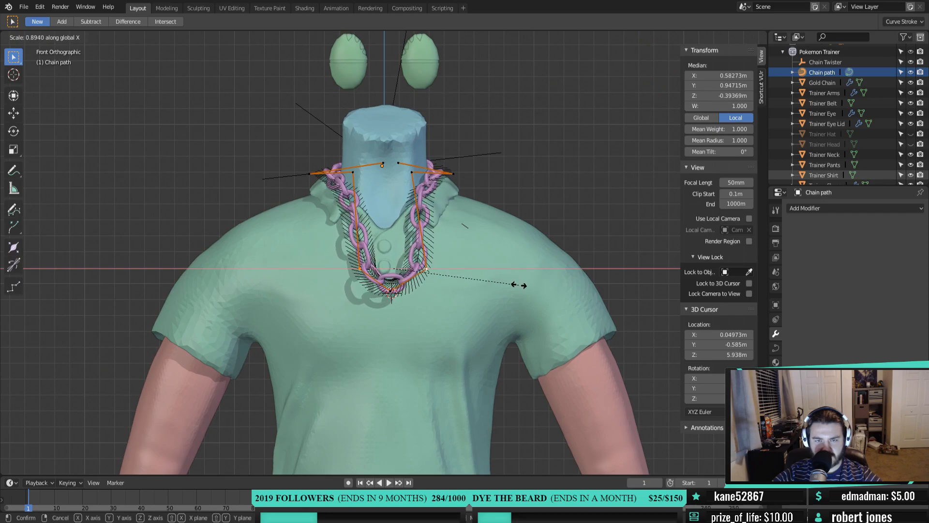
{"action": "left_click", "coordinate": [516, 285]}
{"action": "middle_click_drag", "start_coordinate": [516, 285], "coordinate": [269, 296]}
{"action": "key", "text": "Tab"}
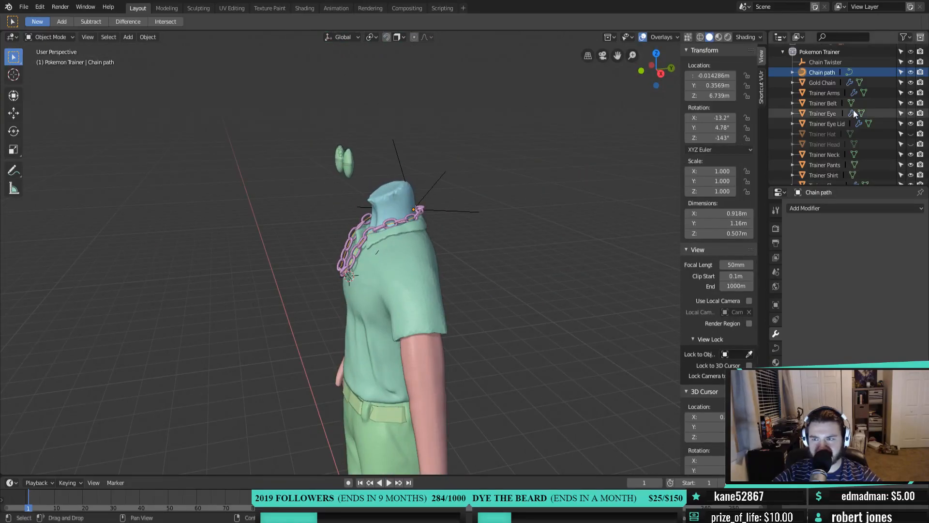
Unhide the Trainer Hat and Trainer Head and view the chain on the whole character
{"action": "left_click", "coordinate": [911, 134]}
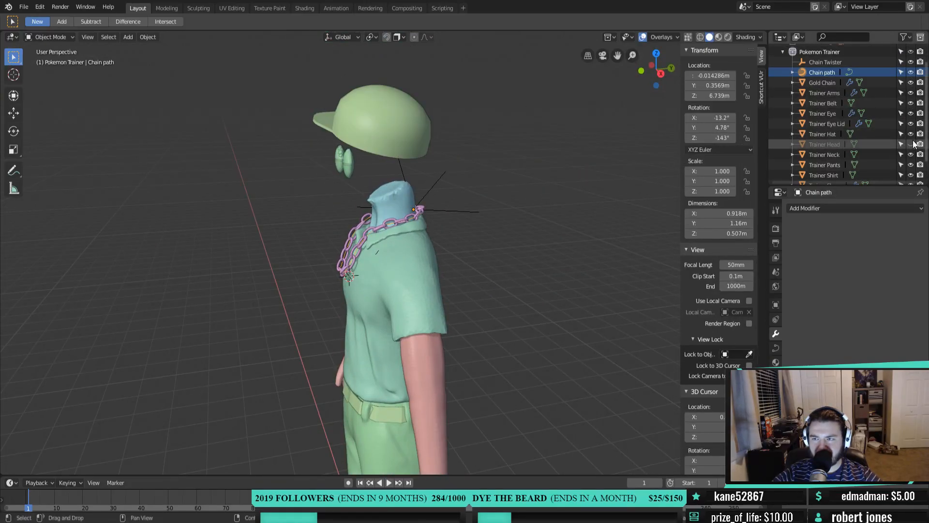
{"action": "left_click", "coordinate": [911, 144]}
{"action": "middle_click_drag", "start_coordinate": [522, 275], "coordinate": [421, 231]}
{"action": "middle_click_drag", "start_coordinate": [415, 280], "coordinate": [503, 232]}
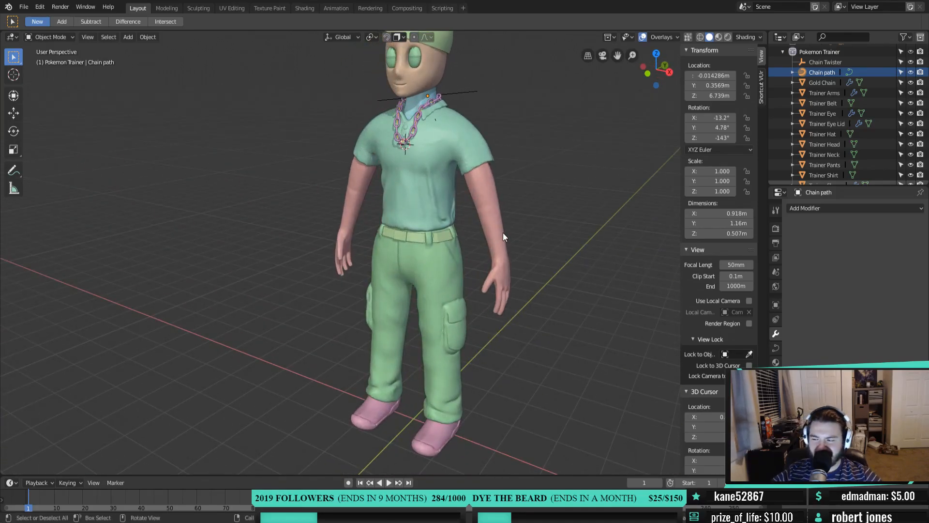
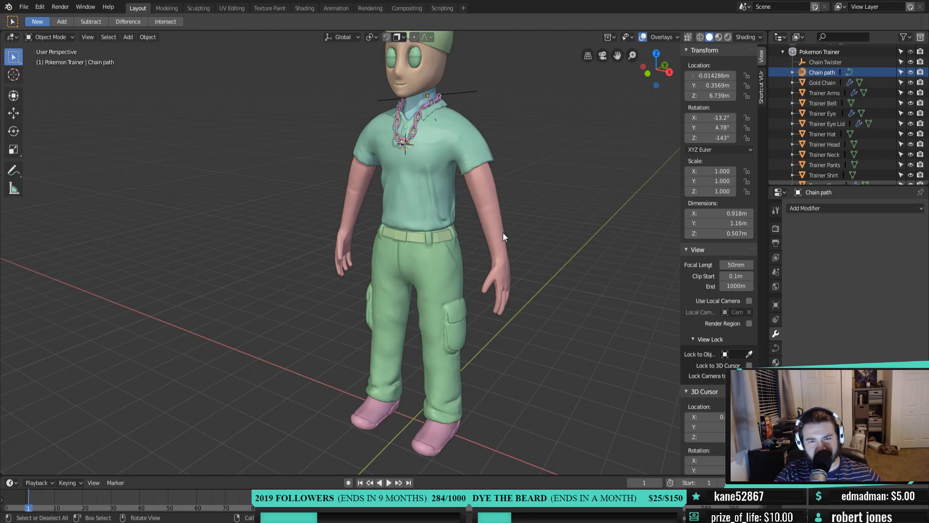
{"action": "middle_click_drag", "start_coordinate": [473, 224], "coordinate": [377, 236]}
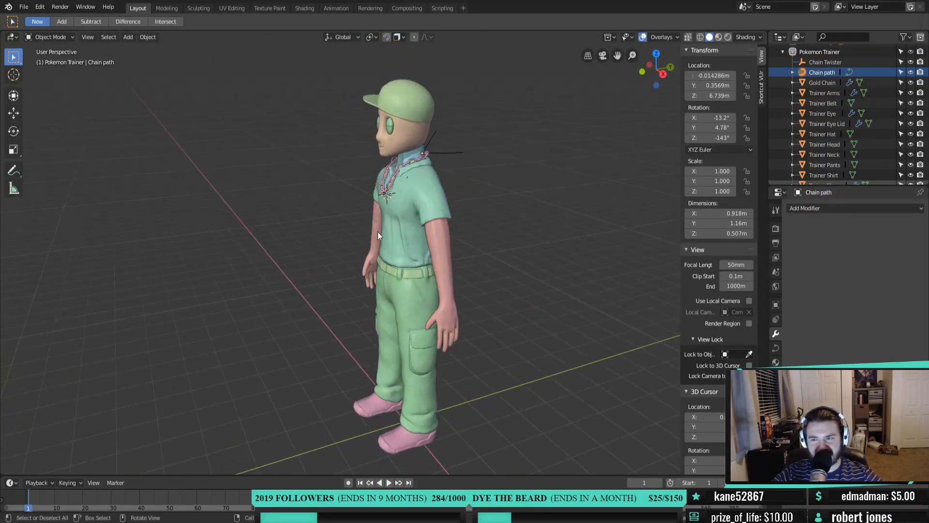
Create a new collection inside the Pokemon Trainer collection and name it Gold Chain
{"action": "left_click", "coordinate": [794, 51]}
{"action": "left_click", "coordinate": [920, 37]}
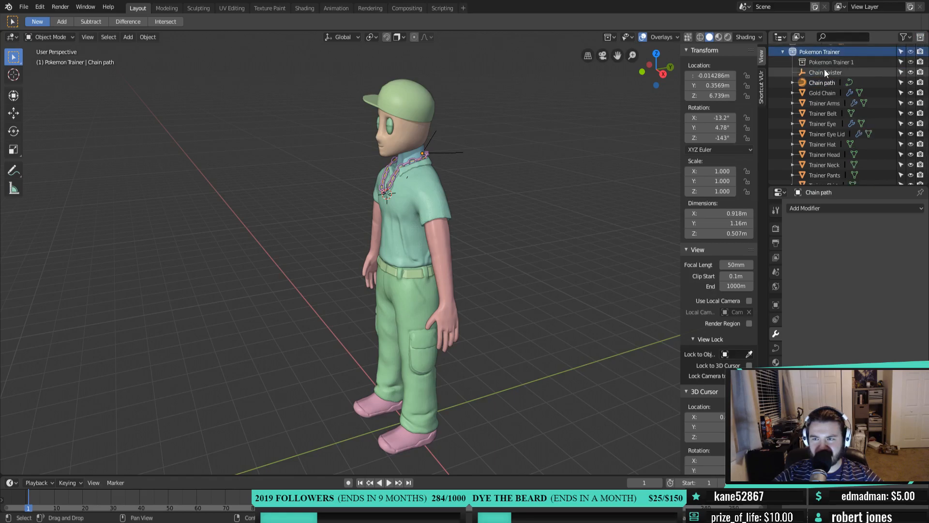
{"action": "double_click", "coordinate": [821, 62]}
{"action": "type", "text": "Cha"}
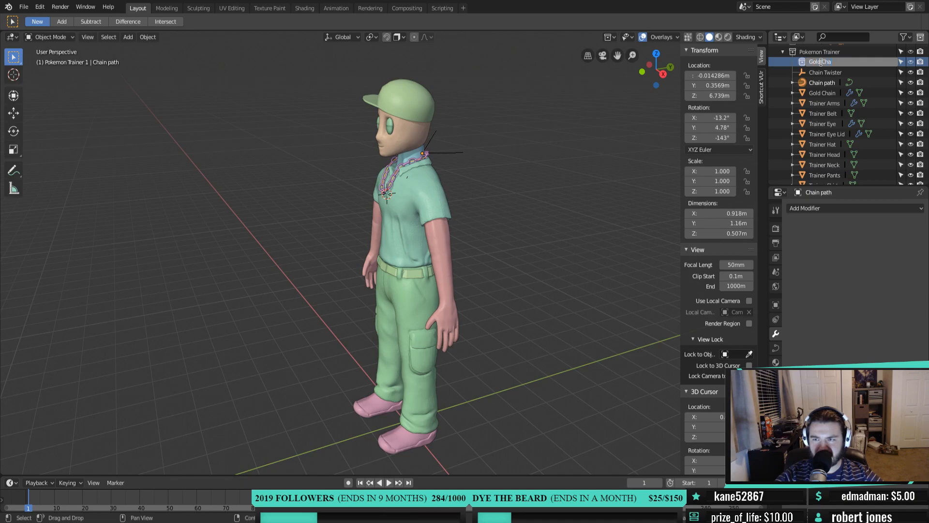
{"action": "key", "text": "Return"}
Move the Chain Twister, Chain path and Gold Chain objects into the Gold Chain collection
{"action": "left_click", "coordinate": [802, 71]}
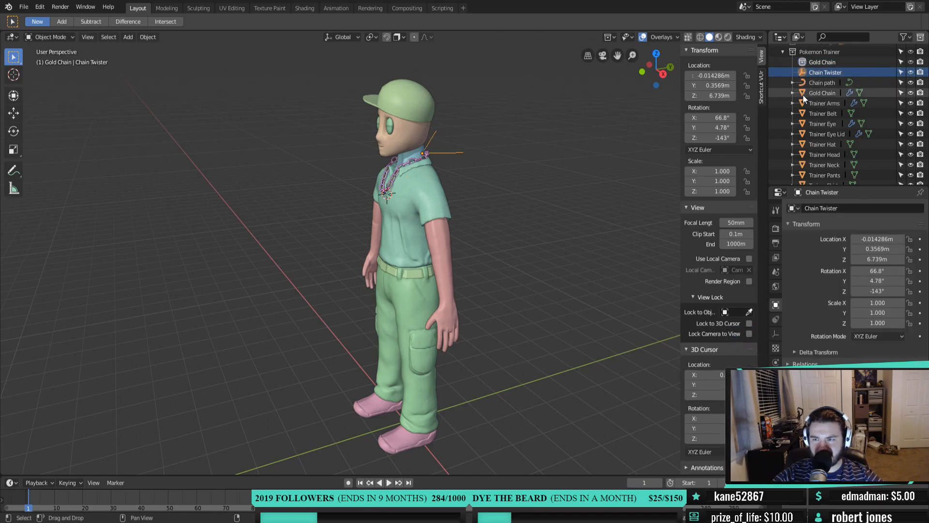
{"action": "left_click", "coordinate": [804, 95], "text": "shift"}
{"action": "left_click", "coordinate": [804, 83], "text": "shift"}
{"action": "left_click_drag", "start_coordinate": [803, 83], "coordinate": [809, 61]}
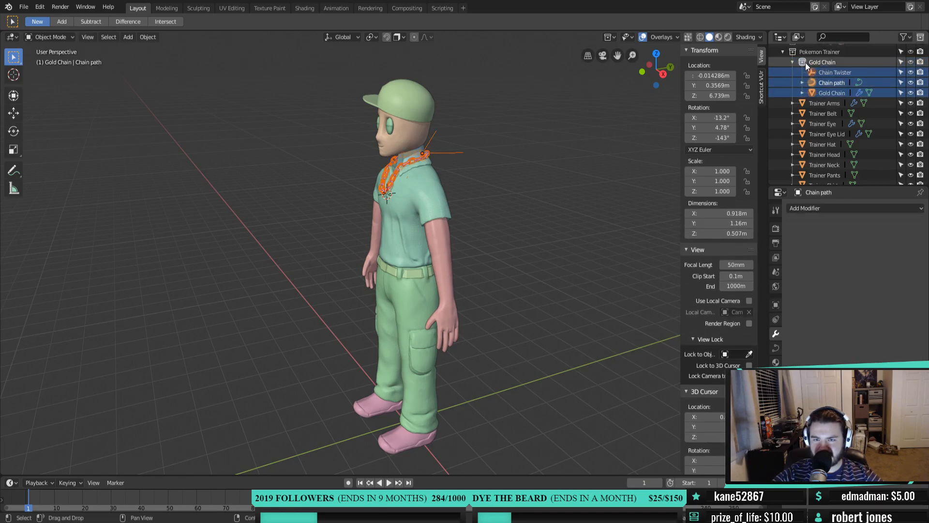
Make the Gold Chain collection unselectable and collapse it in the outliner
{"action": "left_click", "coordinate": [901, 62]}
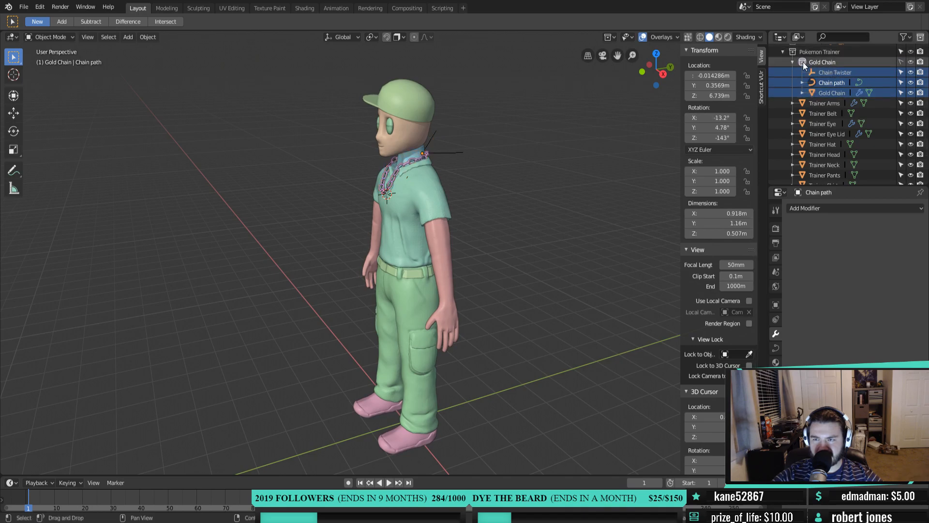
{"action": "middle_click_drag", "start_coordinate": [433, 216], "coordinate": [451, 199]}
{"action": "scroll", "coordinate": [418, 189], "scroll_direction": "up", "scroll_amount": 6}
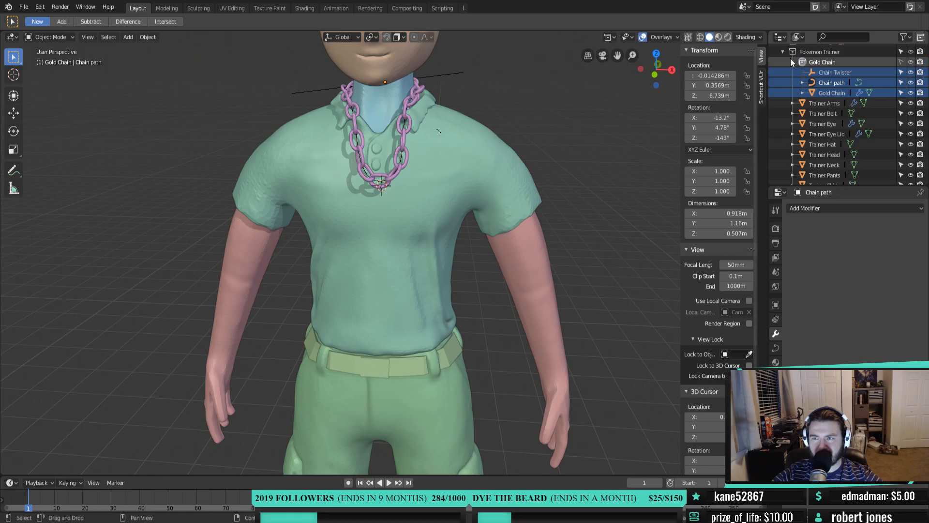
{"action": "left_click", "coordinate": [791, 61]}
Examine how the chain sits on the trainer's collar and chest from the side, front and full-body views
{"action": "middle_click_drag", "start_coordinate": [440, 185], "coordinate": [379, 182]}
{"action": "scroll", "coordinate": [421, 216], "scroll_direction": "up", "scroll_amount": 3}
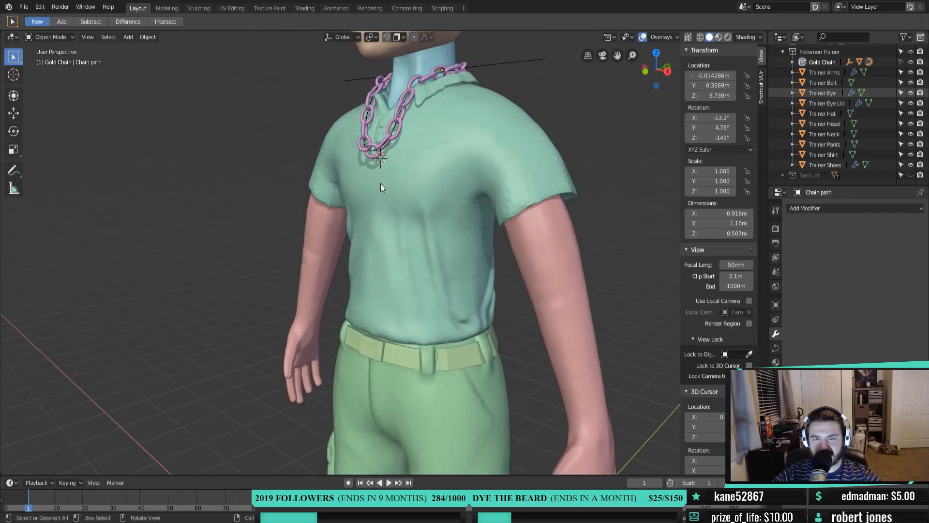
{"action": "middle_click_drag", "start_coordinate": [465, 156], "coordinate": [399, 161]}
{"action": "key", "text": "KP_1"}
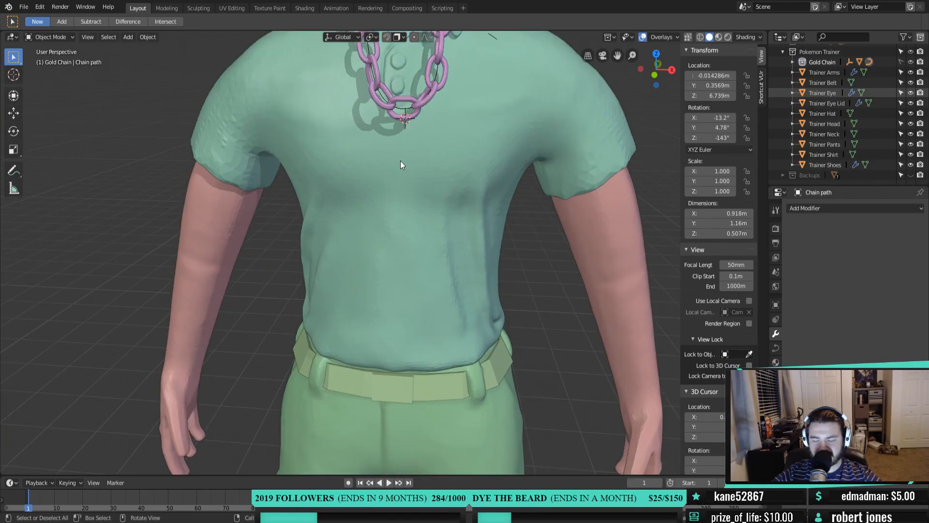
{"action": "key", "text": "KP_5"}
{"action": "key", "text": "Home"}
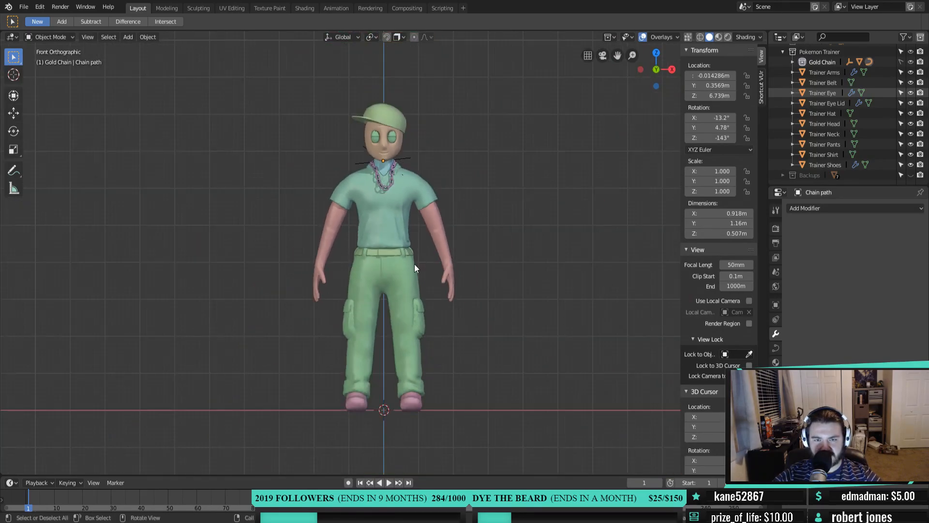
{"action": "middle_click_drag", "start_coordinate": [416, 279], "coordinate": [360, 270]}
{"action": "scroll", "coordinate": [409, 304], "scroll_direction": "up", "scroll_amount": 2}
{"action": "scroll", "coordinate": [382, 308], "scroll_direction": "down", "scroll_amount": 1}
{"action": "scroll", "coordinate": [379, 308], "scroll_direction": "down", "scroll_amount": 1}
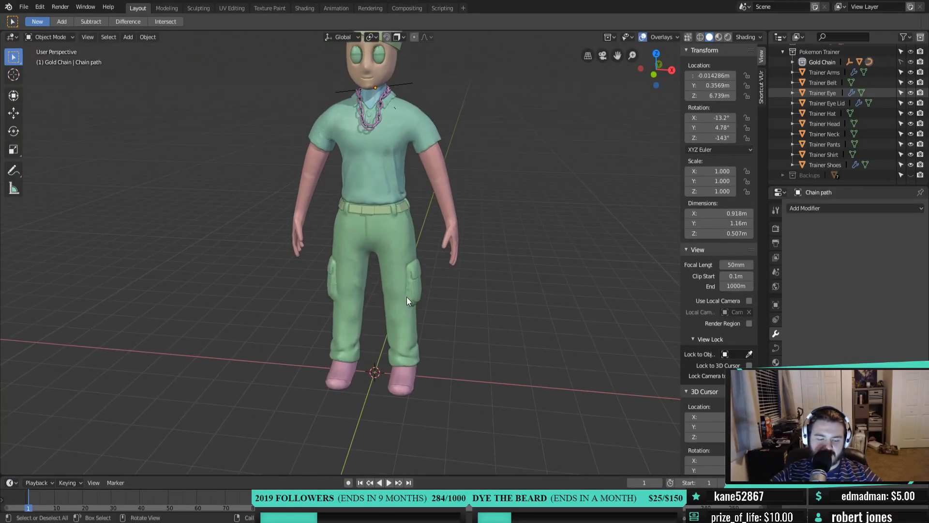
Add a UV sphere with 32 segments, 16 rings and a 1 m radius at the world origin
{"action": "key", "text": "shift+a"}
{"action": "mouse_move", "coordinate": [380, 206]}
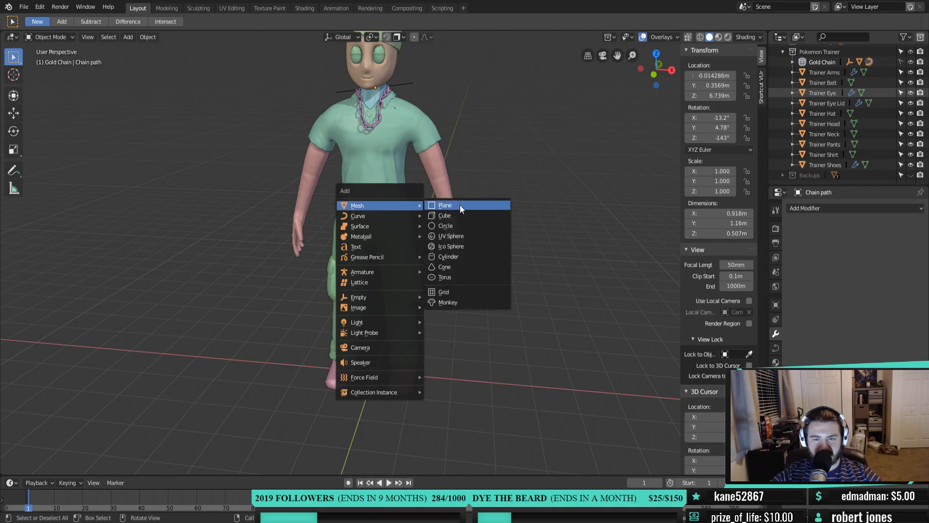
{"action": "left_click", "coordinate": [462, 236]}
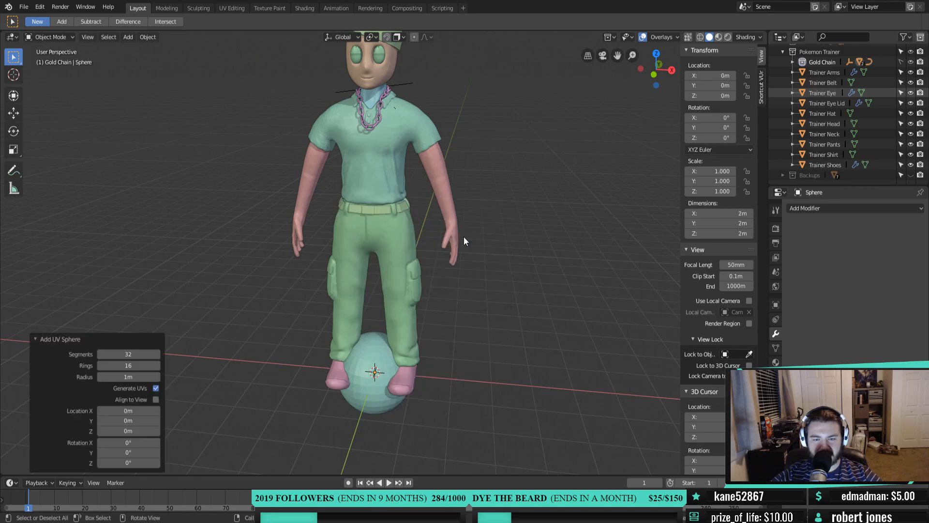
Make the Gold Chain collection selectable again and rename the new sphere PokeBall Medallion
{"action": "left_click", "coordinate": [792, 62]}
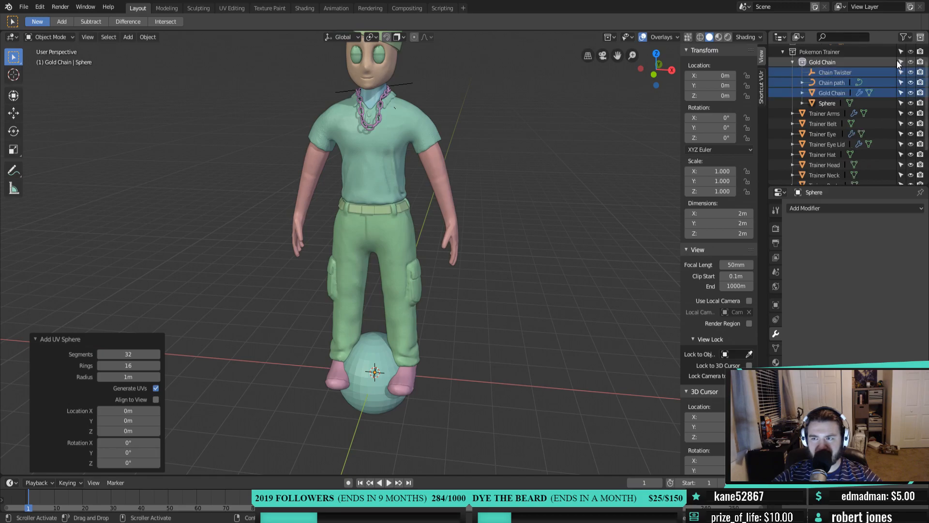
{"action": "double_click", "coordinate": [824, 103]}
{"action": "type", "text": "PokeBall Medallion"}
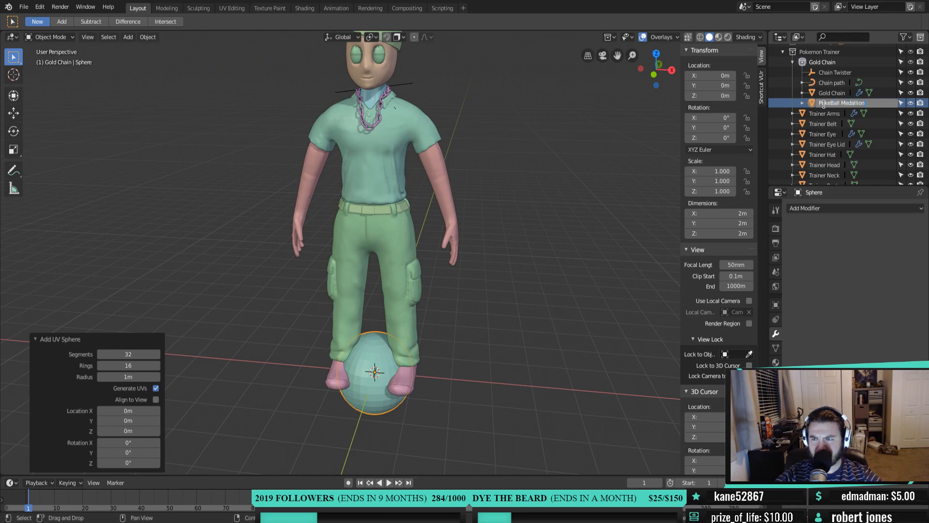
{"action": "key", "text": "Return"}
In front view, raise the medallion sphere to about 5.97 m in Z at the chest and scale it to 0.524
{"action": "key", "text": "KP_1"}
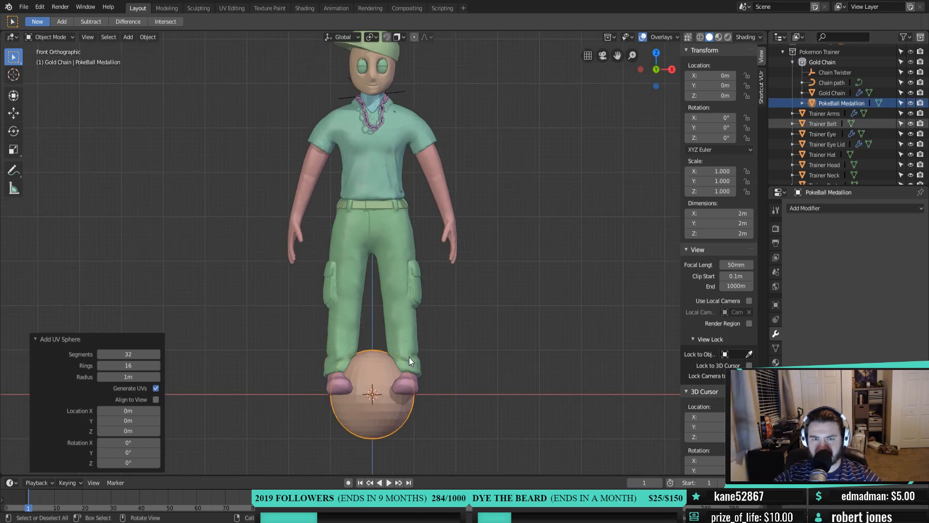
{"action": "key", "text": "g"}
{"action": "key", "text": "z"}
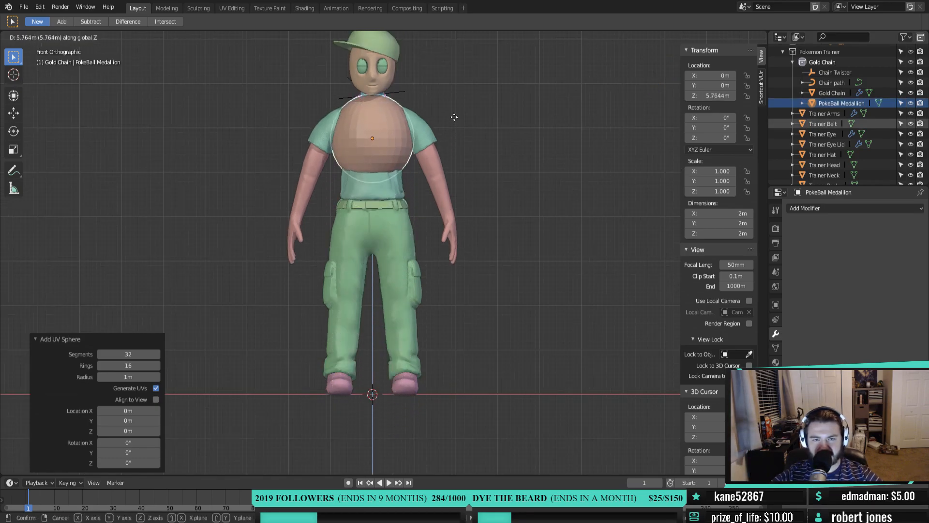
{"action": "left_click", "coordinate": [457, 108]}
{"action": "key", "text": "s"}
{"action": "left_click", "coordinate": [463, 121]}
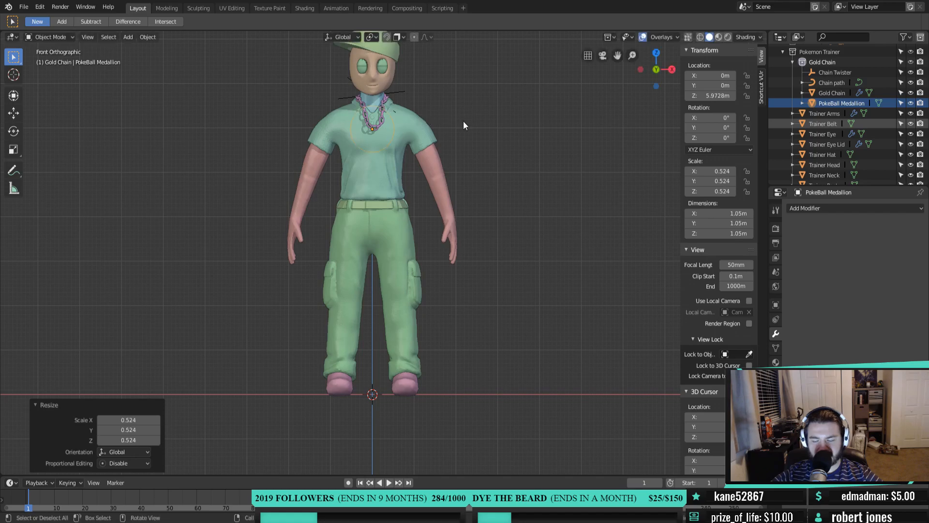
Move the medallion sphere in front of the chest, to about -0.72 m in Y and 6.05 m in Z, and scale it by 0.387
{"action": "key", "text": "KP_3"}
{"action": "key", "text": "g"}
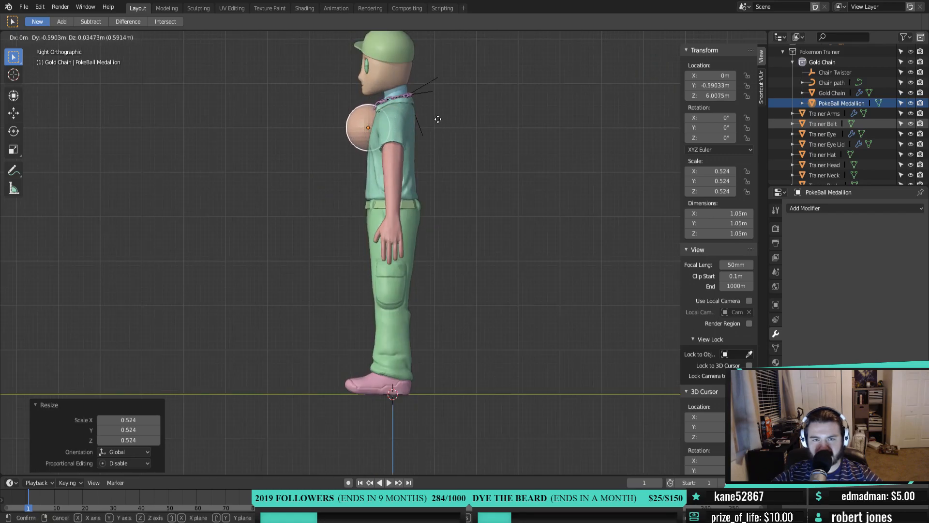
{"action": "left_click", "coordinate": [433, 117]}
{"action": "key", "text": "KP_1"}
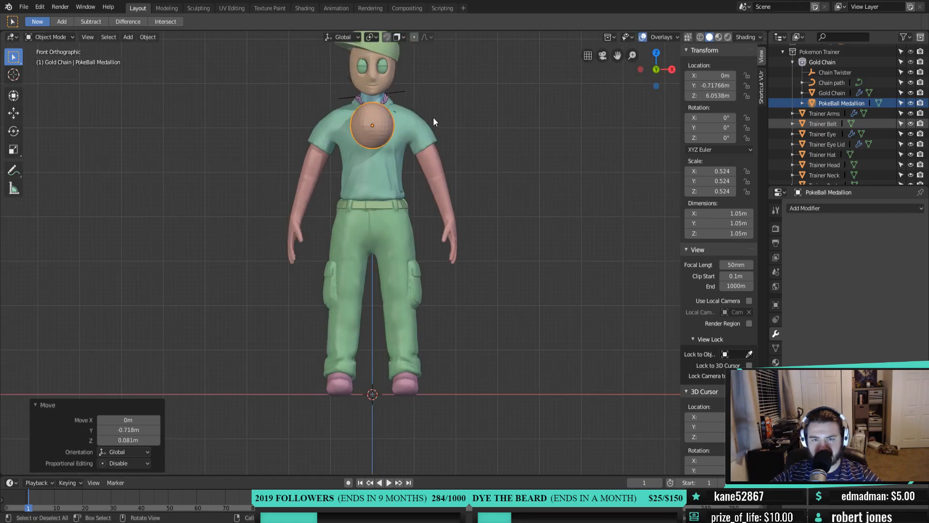
{"action": "key", "text": "s"}
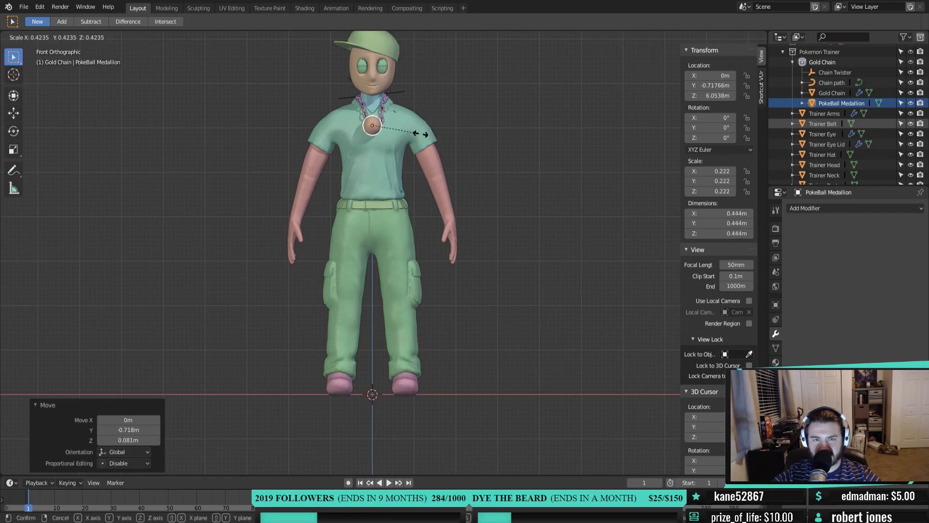
{"action": "left_click", "coordinate": [416, 136]}
Position the medallion sphere at the chain's lower end, clear of the shirt, at about -0.785 m in Y and 5.94 m in Z
{"action": "middle_click_drag", "start_coordinate": [416, 137], "coordinate": [404, 163]}
{"action": "key", "text": "KP_3"}
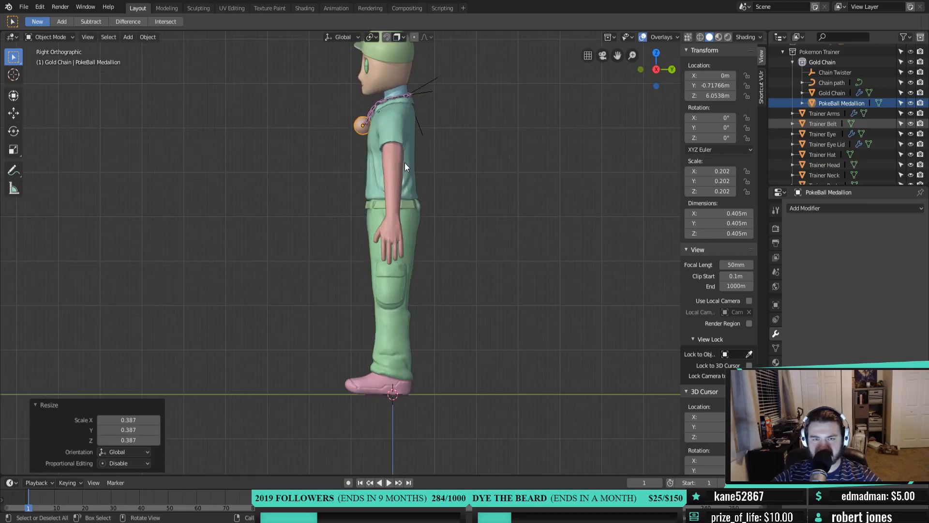
{"action": "key", "text": "KP_1"}
{"action": "scroll", "coordinate": [404, 163], "scroll_direction": "up", "scroll_amount": 4}
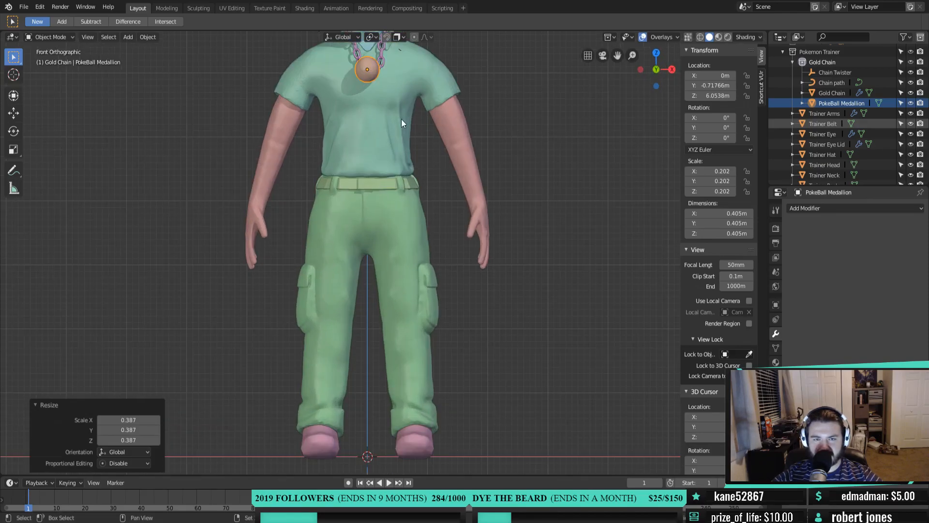
{"action": "mouse_move", "coordinate": [417, 224]}
{"action": "middle_mouse_down"}
{"action": "mouse_move", "coordinate": [429, 172]}
{"action": "mouse_move", "coordinate": [425, 193]}
{"action": "mouse_move", "coordinate": [481, 187]}
{"action": "mouse_move", "coordinate": [372, 201]}
{"action": "mouse_move", "coordinate": [432, 228]}
{"action": "mouse_move", "coordinate": [391, 219]}
{"action": "mouse_move", "coordinate": [419, 198]}
{"action": "mouse_move", "coordinate": [427, 210]}
{"action": "middle_mouse_up"}
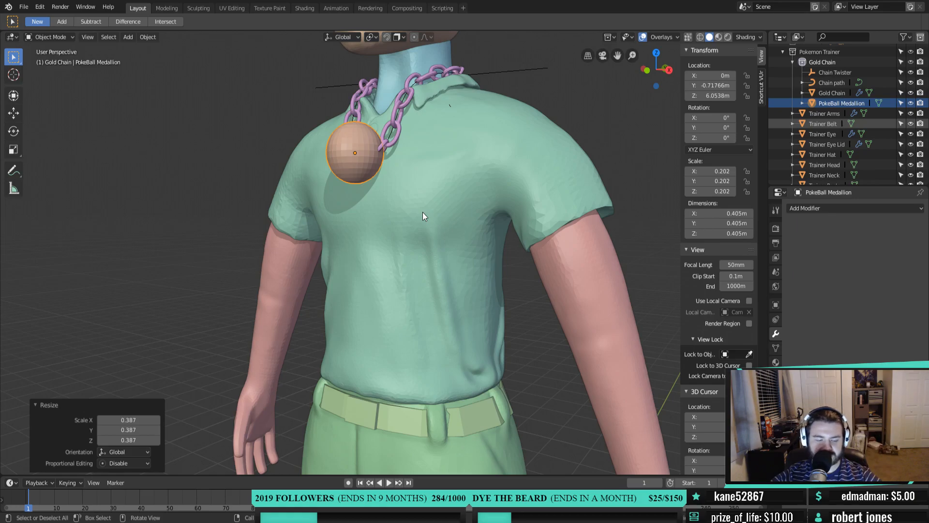
{"action": "middle_click_drag", "start_coordinate": [423, 193], "coordinate": [513, 211]}
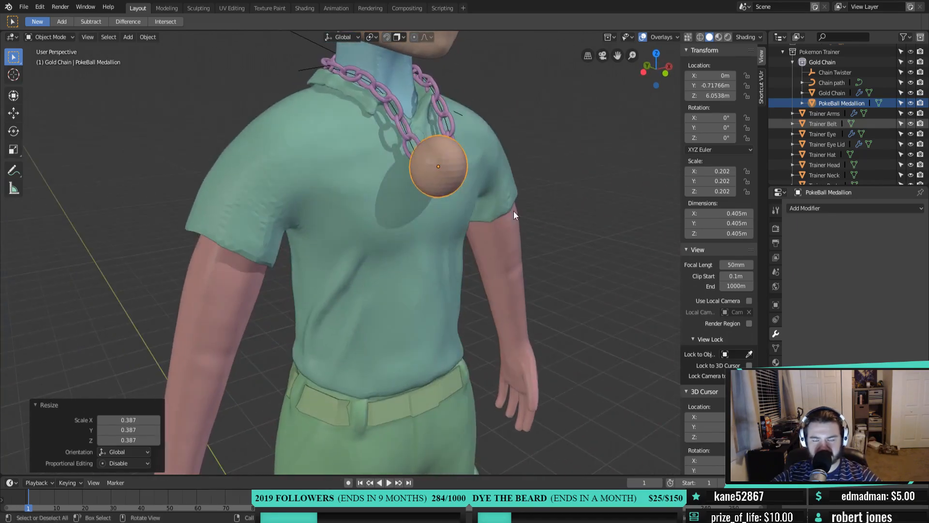
{"action": "key", "text": "KP_1"}
{"action": "scroll", "coordinate": [513, 211], "scroll_direction": "up", "scroll_amount": 2}
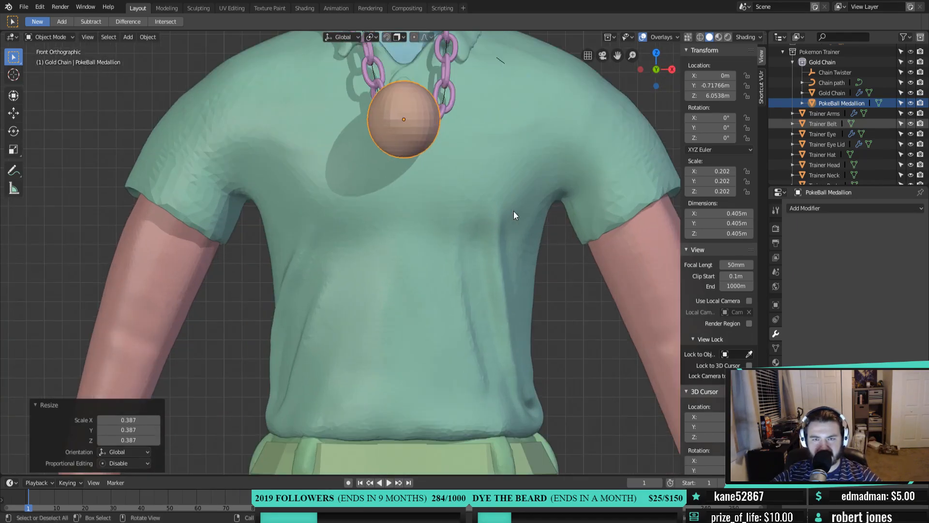
{"action": "scroll", "coordinate": [442, 218], "scroll_direction": "up", "scroll_amount": 1}
{"action": "key", "text": "g"}
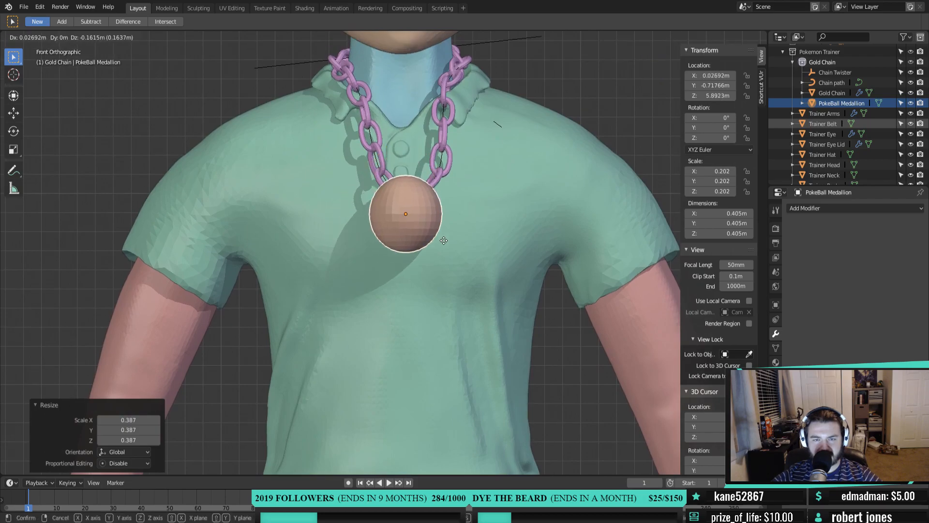
{"action": "left_click", "coordinate": [444, 239]}
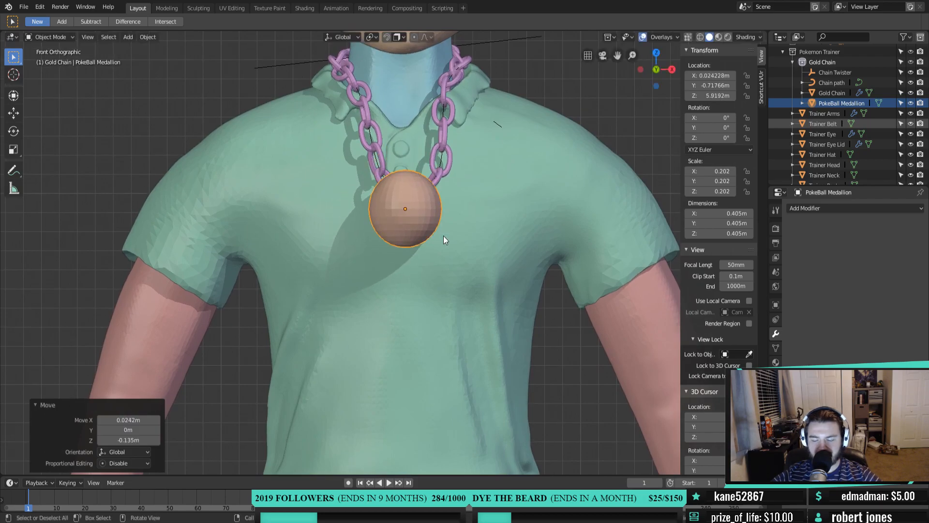
{"action": "key", "text": "KP_3"}
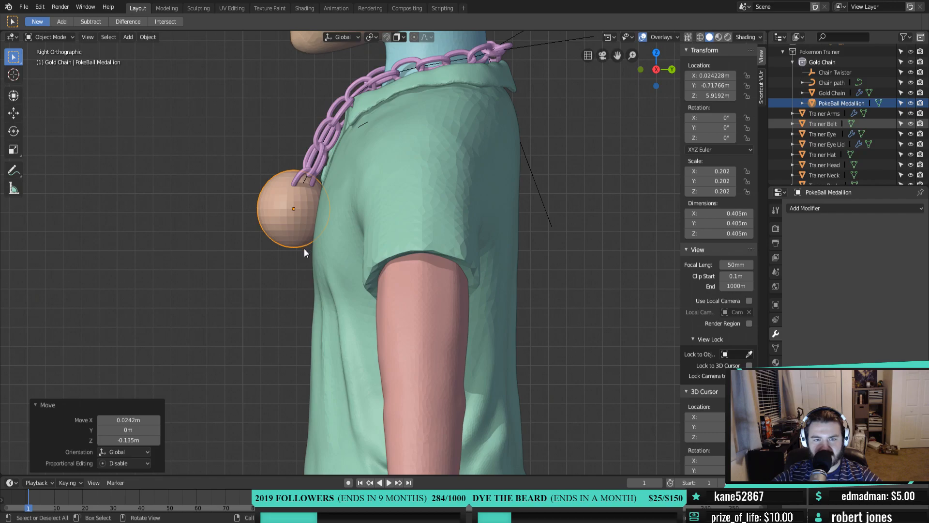
{"action": "key", "text": "g"}
{"action": "left_click", "coordinate": [292, 245]}
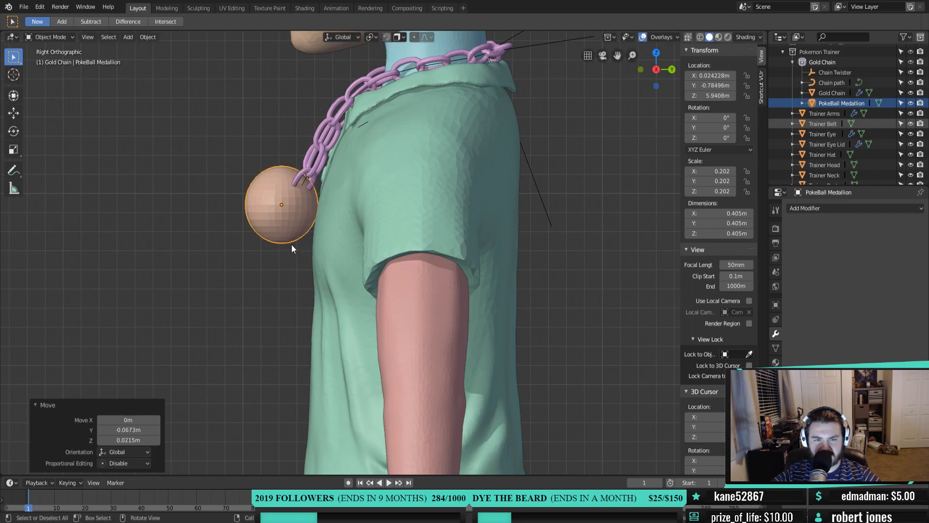
Apply smooth shading to the medallion sphere
{"action": "middle_click_drag", "start_coordinate": [292, 245], "coordinate": [392, 276]}
{"action": "middle_click_drag", "start_coordinate": [388, 215], "coordinate": [425, 266]}
{"action": "scroll", "coordinate": [360, 248], "scroll_direction": "up", "scroll_amount": 2}
{"action": "right_click", "coordinate": [384, 280]}
{"action": "left_click", "coordinate": [385, 280]}
In Edit Mode, select the square patch at the sphere's front centre and reshape it into a regular circle with LoopTools Circle
{"action": "key", "text": "Tab"}
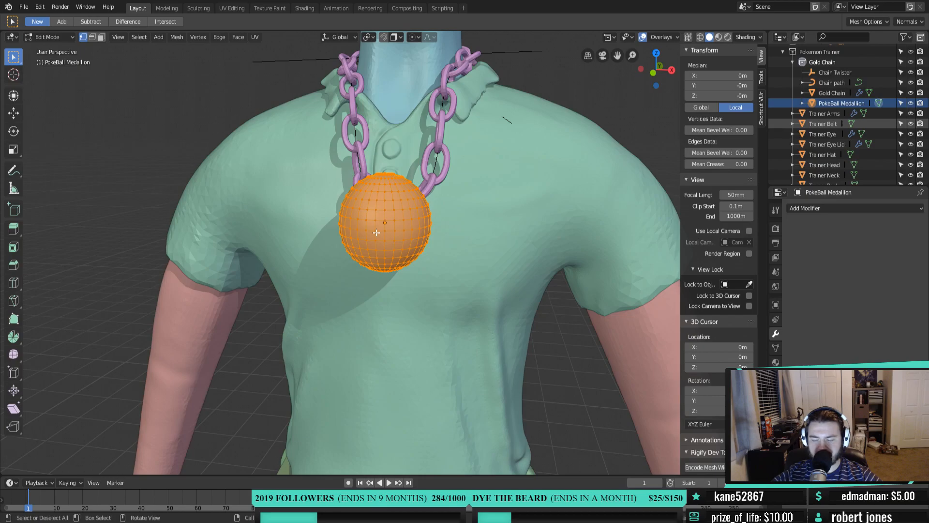
{"action": "key", "text": "KP_1"}
{"action": "scroll", "coordinate": [377, 231], "scroll_direction": "up", "scroll_amount": 3}
{"action": "scroll", "coordinate": [424, 245], "scroll_direction": "up", "scroll_amount": 3}
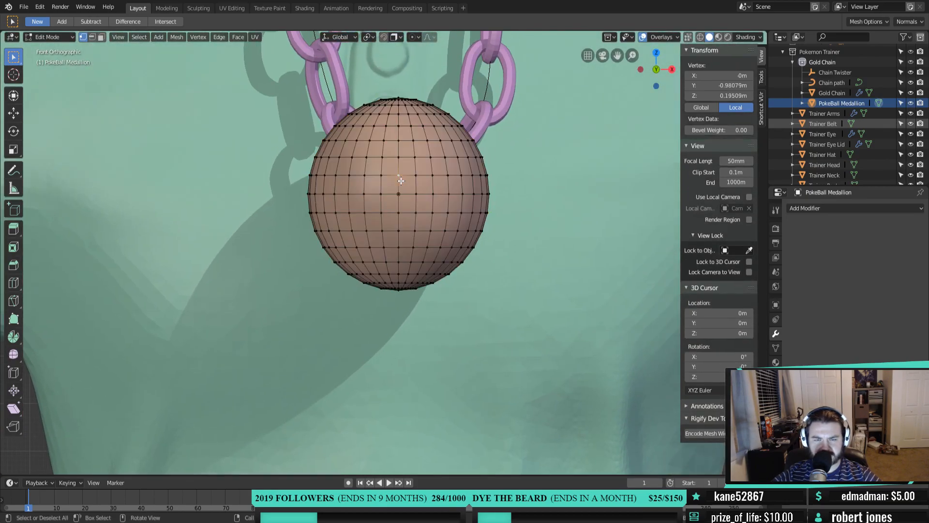
{"action": "key", "text": "ctrl+KP_Add"}
{"action": "key", "text": "ctrl+KP_Add"}
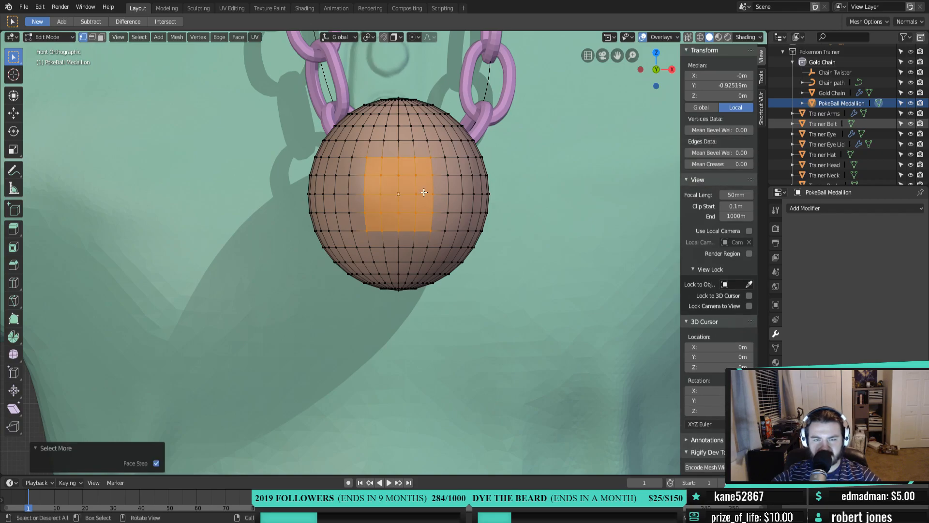
{"action": "right_click", "coordinate": [428, 188]}
{"action": "mouse_move", "coordinate": [422, 172]}
{"action": "left_click", "coordinate": [483, 182]}
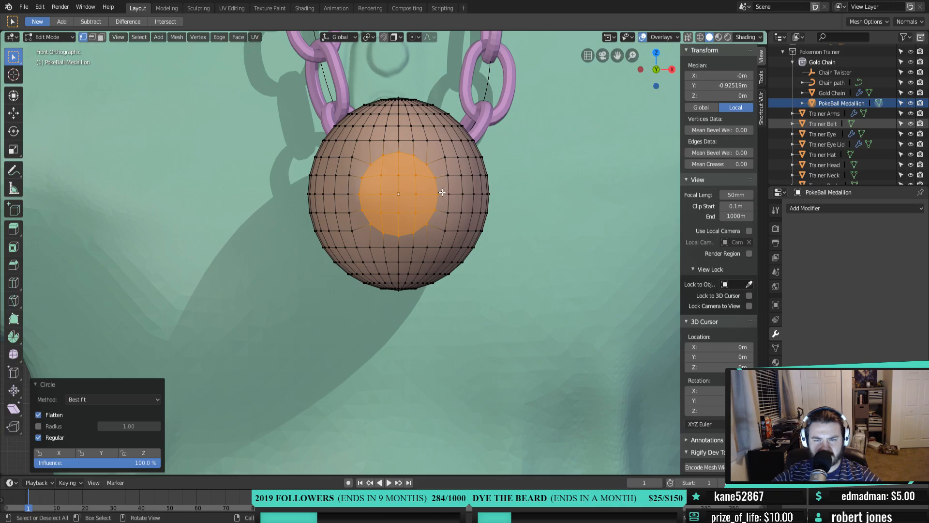
Extrude the circular front patch in place with no offset
{"action": "middle_click_drag", "start_coordinate": [521, 220], "coordinate": [380, 248]}
{"action": "key", "text": "KP_3"}
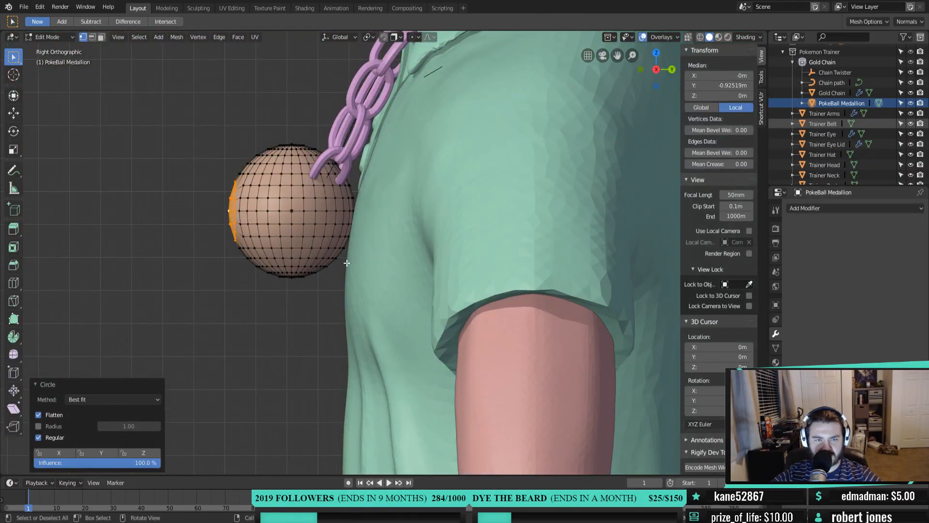
{"action": "key", "text": "e"}
{"action": "type", "text": "."}
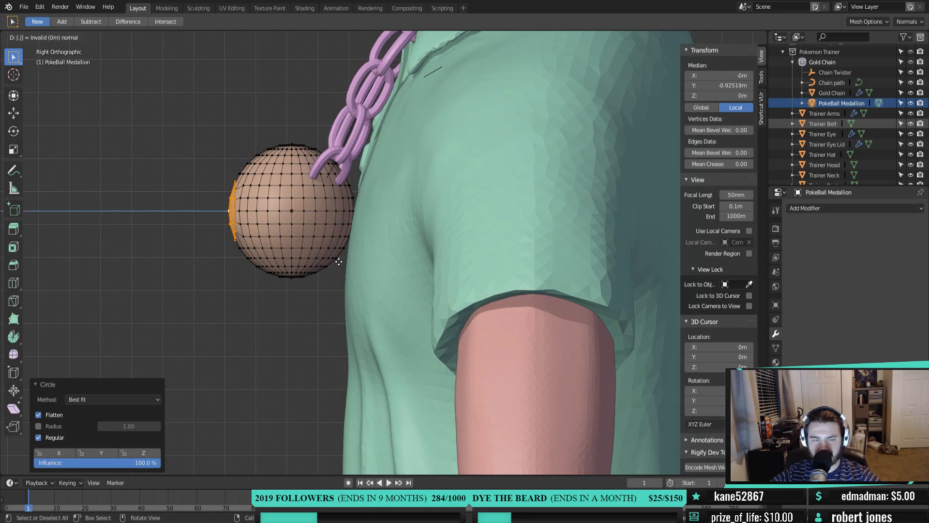
{"action": "type", "text": "1"}
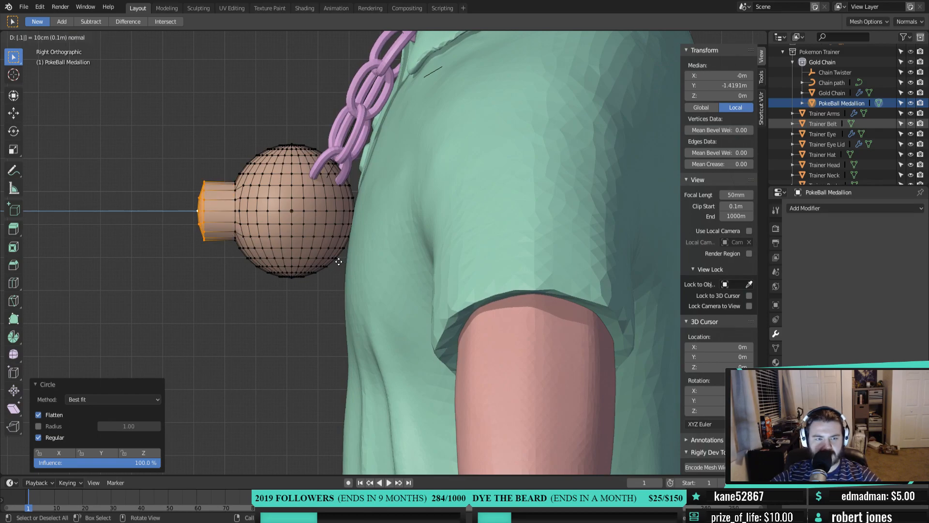
{"action": "key", "text": "Escape"}
Move the extruded circular patch -0.01 m along Y to raise the PokeBall's front button
{"action": "key", "text": "g"}
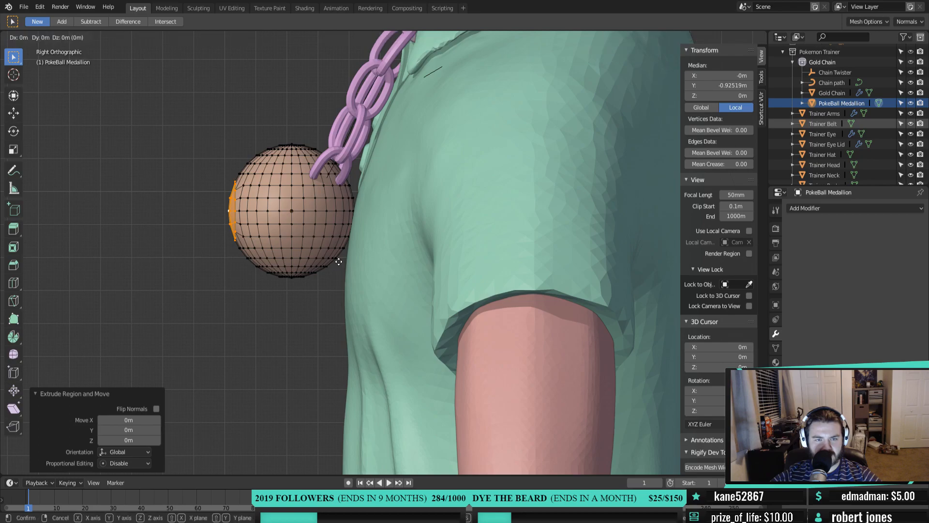
{"action": "type", "text": "y.1"}
{"action": "key", "text": "minus"}
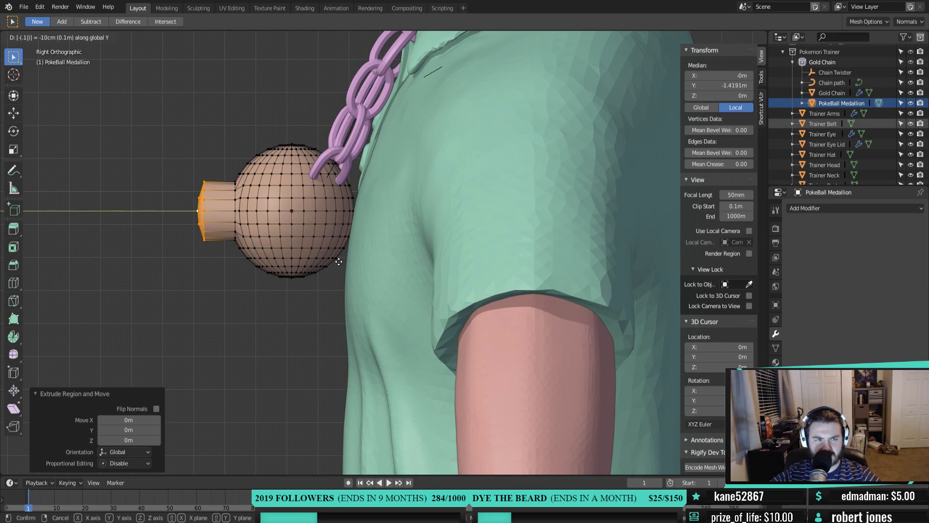
{"action": "key", "text": "BackSpace"}
{"action": "type", "text": "05"}
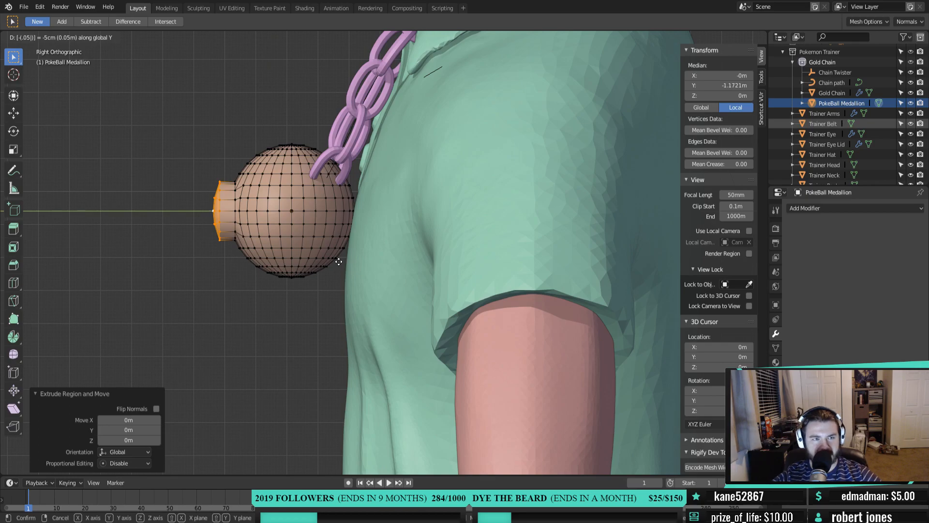
{"action": "key", "text": "BackSpace"}
{"action": "type", "text": "05"}
{"action": "key", "text": "BackSpace"}
{"action": "key", "text": "BackSpace"}
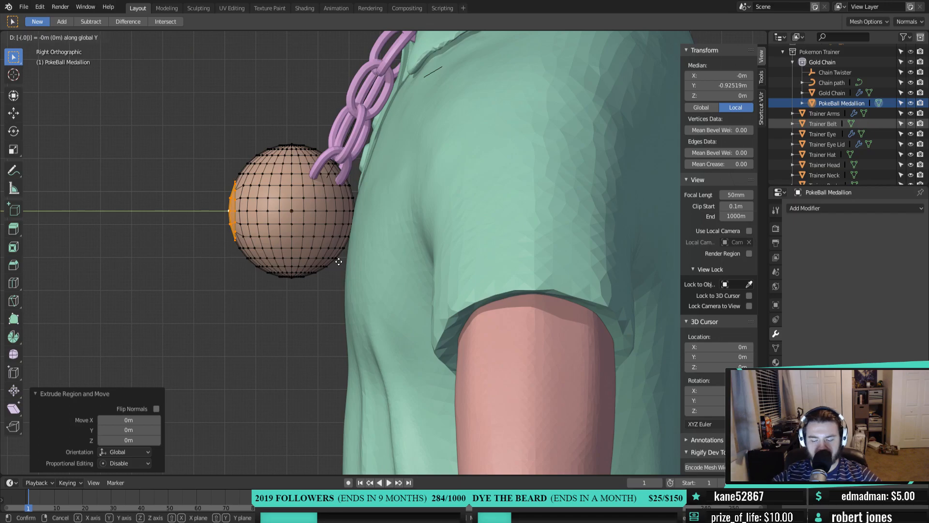
{"action": "type", "text": "1"}
{"action": "key", "text": "Return"}
In face select mode, select the two face loops directly above and below the medallion's equator
{"action": "scroll", "coordinate": [337, 262], "scroll_direction": "up", "scroll_amount": 3}
{"action": "middle_click_drag", "start_coordinate": [199, 286], "coordinate": [247, 277]}
{"action": "left_click", "coordinate": [198, 178]}
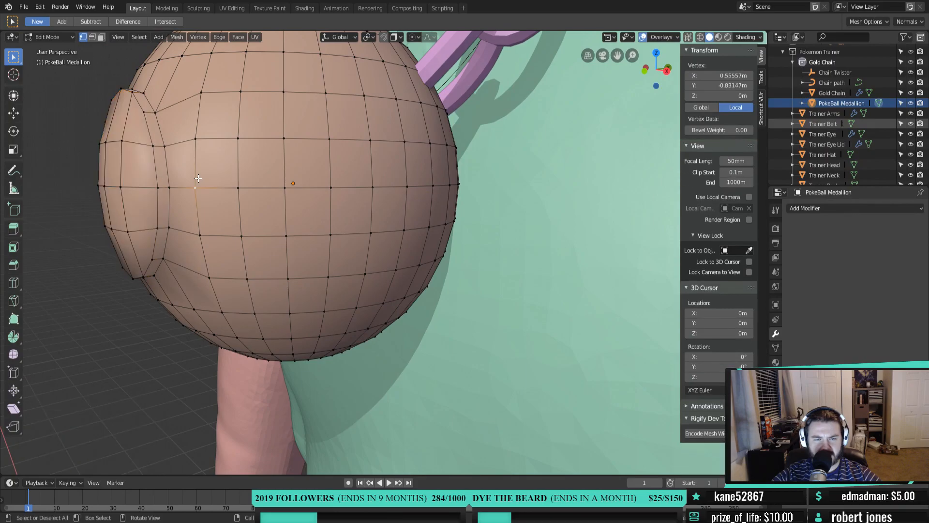
{"action": "key", "text": "3"}
{"action": "left_click", "coordinate": [233, 183], "text": "alt"}
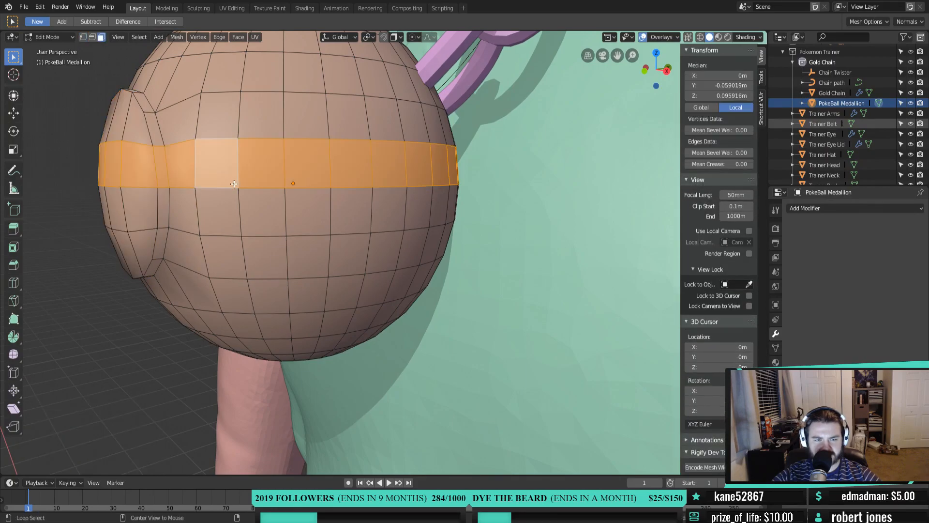
{"action": "left_click", "coordinate": [241, 219], "text": "alt+shift"}
Remove the front button, its rim and the faces adjoining it from the equator band selection
{"action": "key", "text": "KP_1"}
{"action": "key", "text": "c"}
{"action": "mouse_move", "coordinate": [433, 161]}
{"action": "middle_mouse_down"}
{"action": "mouse_move", "coordinate": [460, 193]}
{"action": "mouse_move", "coordinate": [503, 196]}
{"action": "mouse_move", "coordinate": [514, 183]}
{"action": "mouse_move", "coordinate": [491, 190]}
{"action": "mouse_move", "coordinate": [396, 115]}
{"action": "middle_mouse_up"}
{"action": "key", "text": "Escape"}
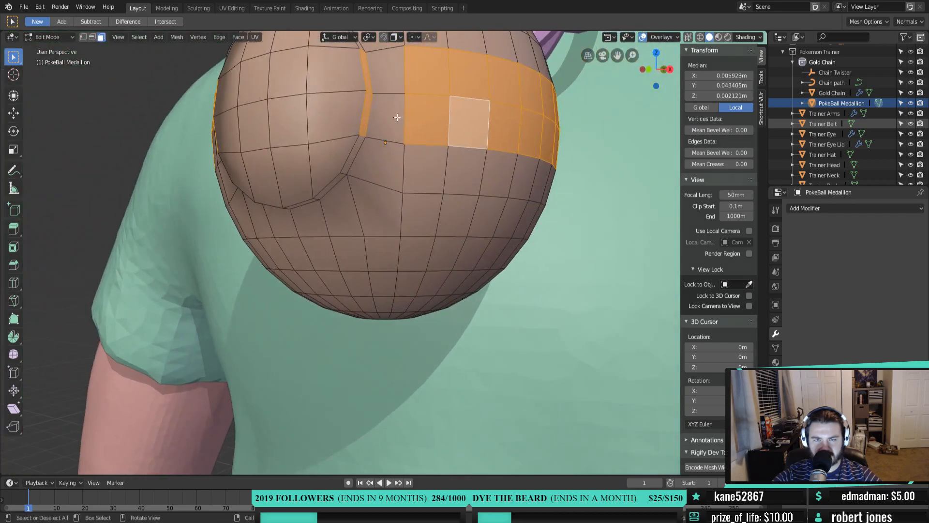
{"action": "left_click", "coordinate": [366, 116], "text": "shift"}
{"action": "left_click", "coordinate": [361, 80], "text": "shift"}
{"action": "left_click", "coordinate": [367, 78], "text": "shift"}
{"action": "left_click", "coordinate": [361, 78], "text": "shift"}
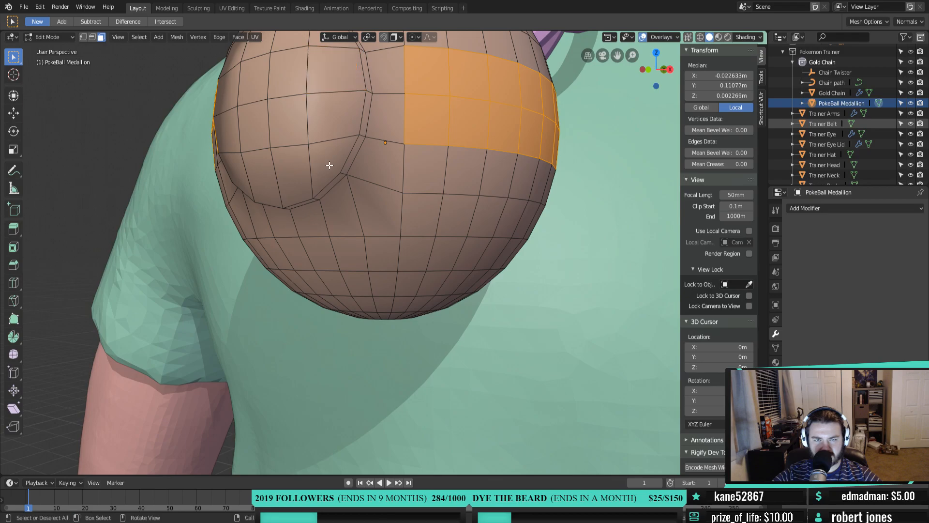
{"action": "middle_click_drag", "start_coordinate": [329, 165], "coordinate": [543, 133]}
{"action": "left_click", "coordinate": [544, 164], "text": "shift"}
{"action": "scroll", "coordinate": [521, 267], "scroll_direction": "down", "scroll_amount": 1}
{"action": "left_click", "coordinate": [473, 194], "text": "shift"}
{"action": "middle_click_drag", "start_coordinate": [567, 245], "coordinate": [421, 288], "text": "shift"}
Try to inset the selected band with zero thickness and a depth of about -0.03 m
{"action": "key", "text": "KP_1"}
{"action": "scroll", "coordinate": [472, 242], "scroll_direction": "up", "scroll_amount": 2}
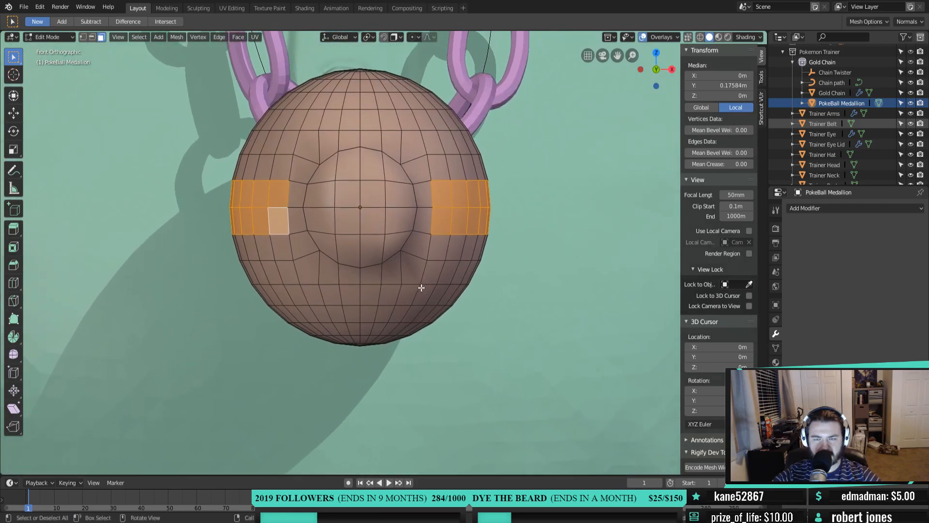
{"action": "key", "text": "i"}
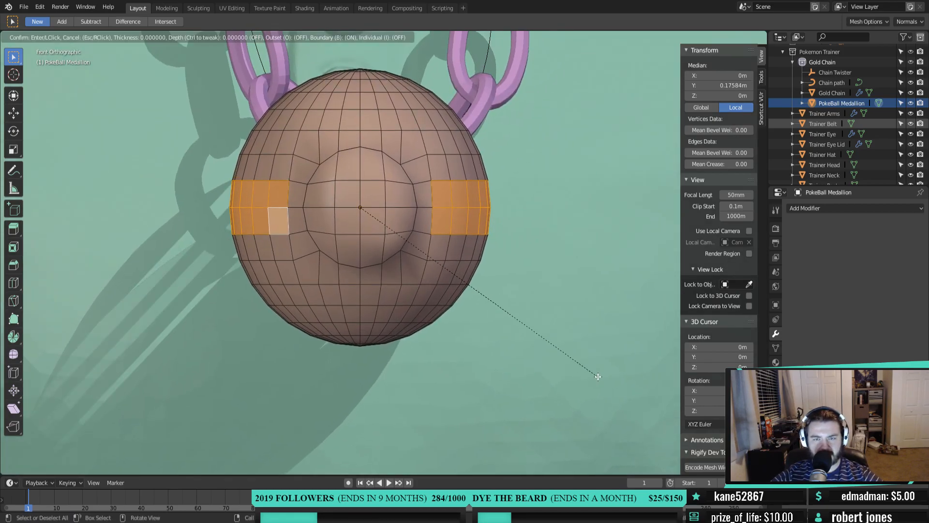
{"action": "key", "text": "ctrl"}
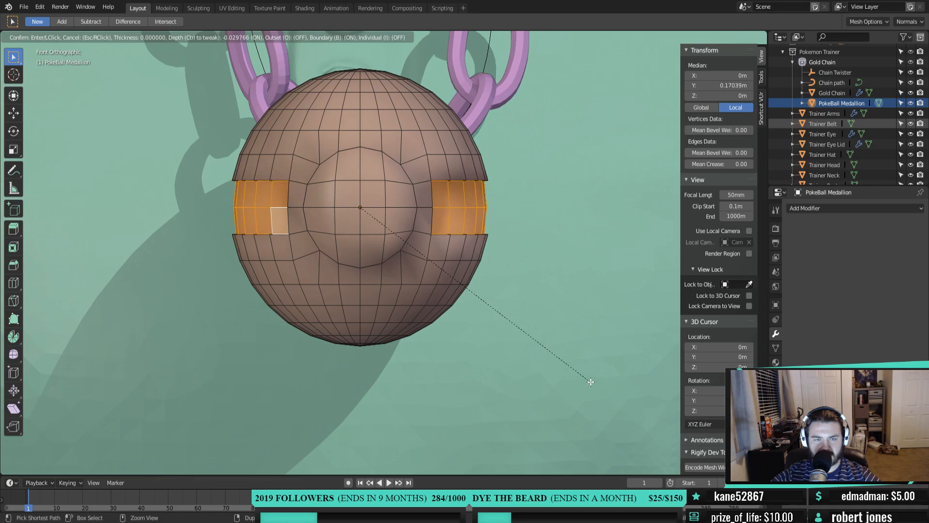
{"action": "left_click", "coordinate": [590, 382]}
{"action": "middle_click_drag", "start_coordinate": [304, 233], "coordinate": [463, 239]}
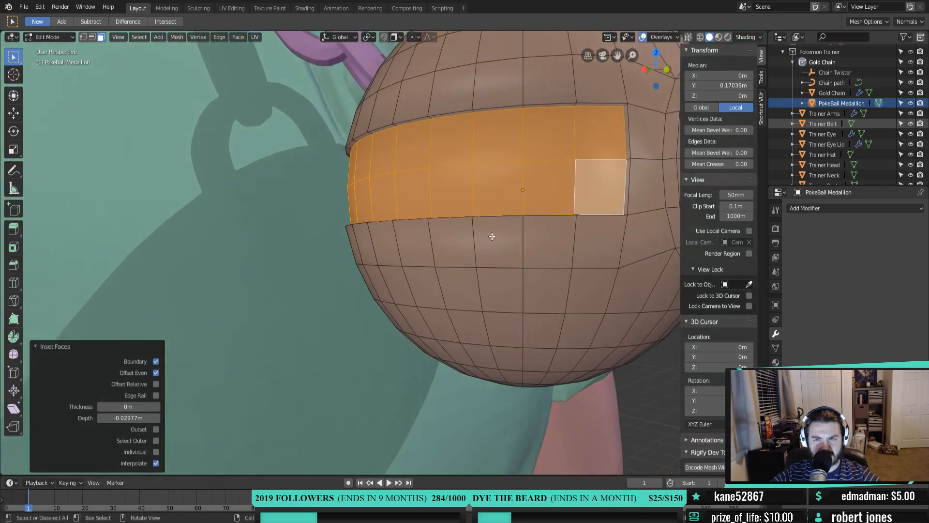
{"action": "key", "text": "ctrl+z"}
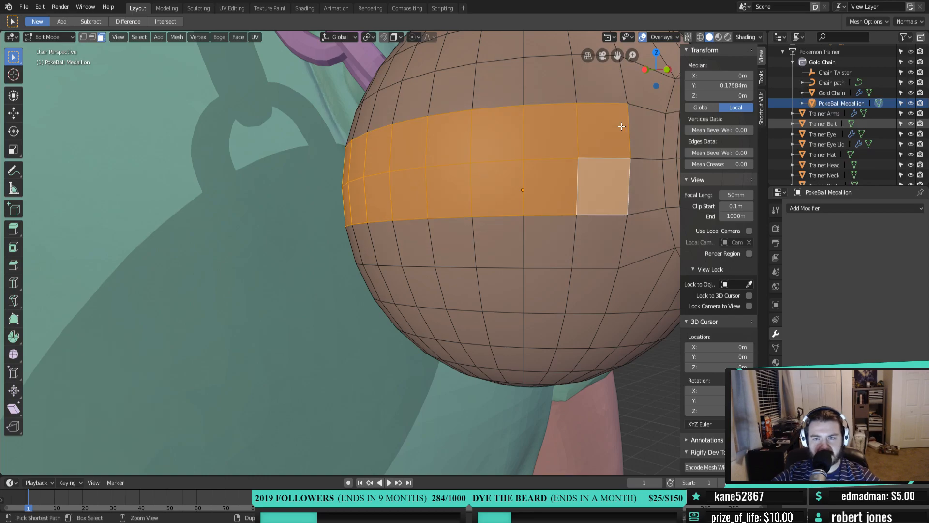
Add the faces bordering the front button on both sides to the band selection and inset it with zero thickness and about -0.05 m depth
{"action": "left_click", "coordinate": [647, 146], "text": "shift"}
{"action": "left_click", "coordinate": [645, 180], "text": "shift"}
{"action": "middle_click_drag", "start_coordinate": [645, 180], "coordinate": [291, 193]}
{"action": "left_click", "coordinate": [274, 189], "text": "shift"}
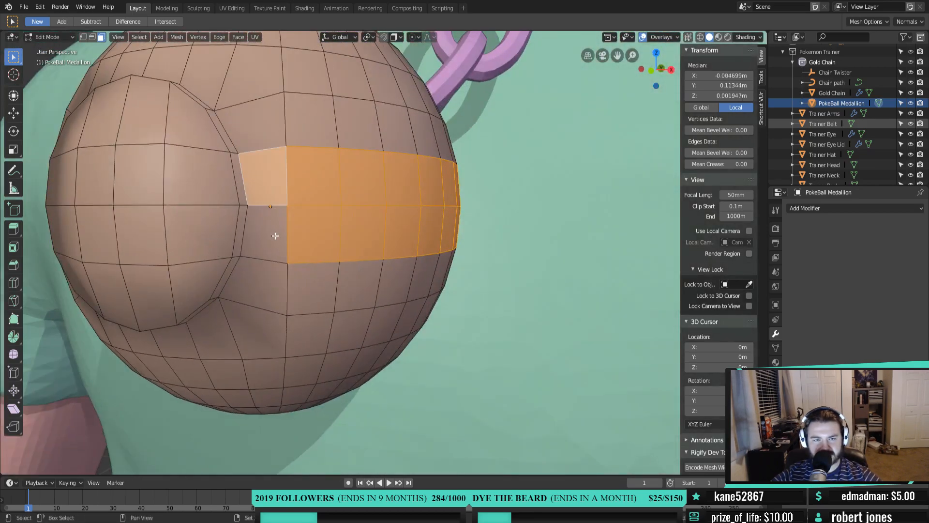
{"action": "left_click", "coordinate": [271, 234], "text": "shift"}
{"action": "key", "text": "i"}
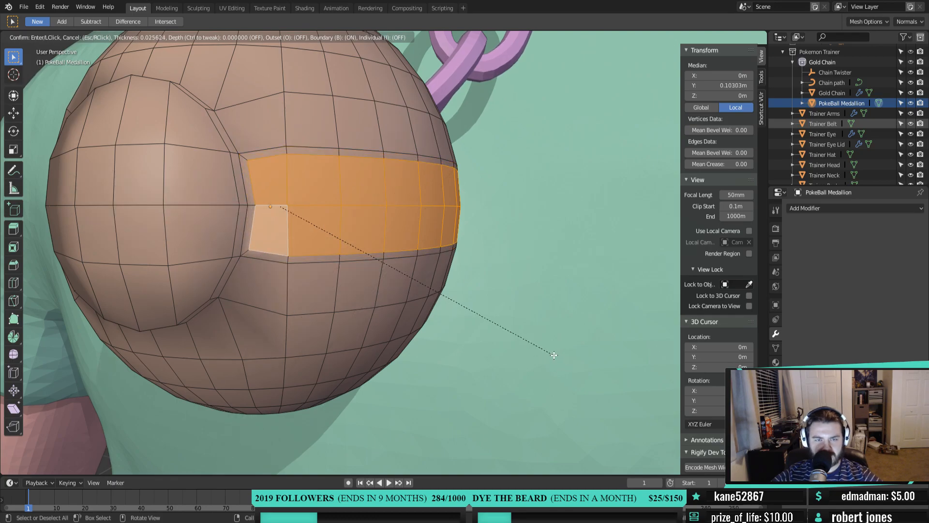
{"action": "key", "text": "ctrl"}
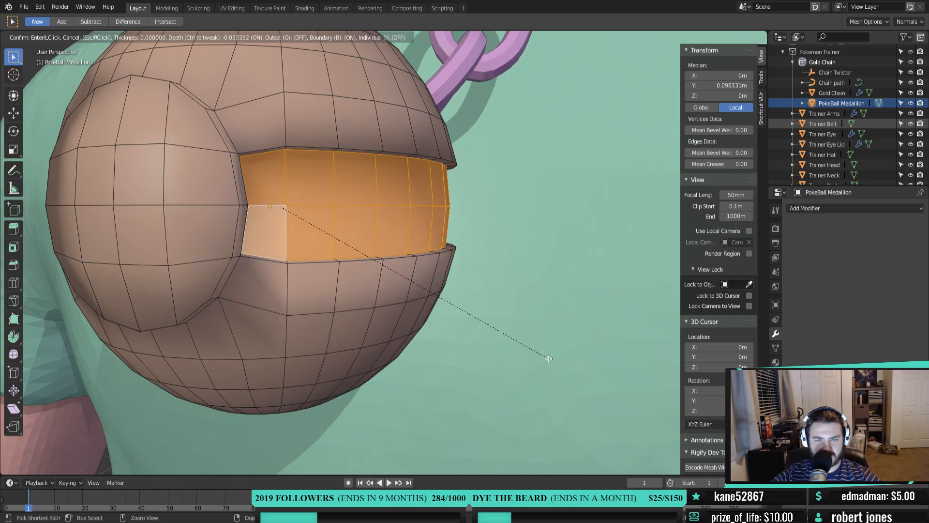
{"action": "left_click", "coordinate": [549, 359]}
{"action": "middle_click_drag", "start_coordinate": [396, 342], "coordinate": [532, 341]}
{"action": "scroll", "coordinate": [469, 348], "scroll_direction": "down", "scroll_amount": 5}
Turn on Auto Smooth for the PokeBall medallion's mesh normals in Object Mode and return to Edit Mode
{"action": "key", "text": "Tab"}
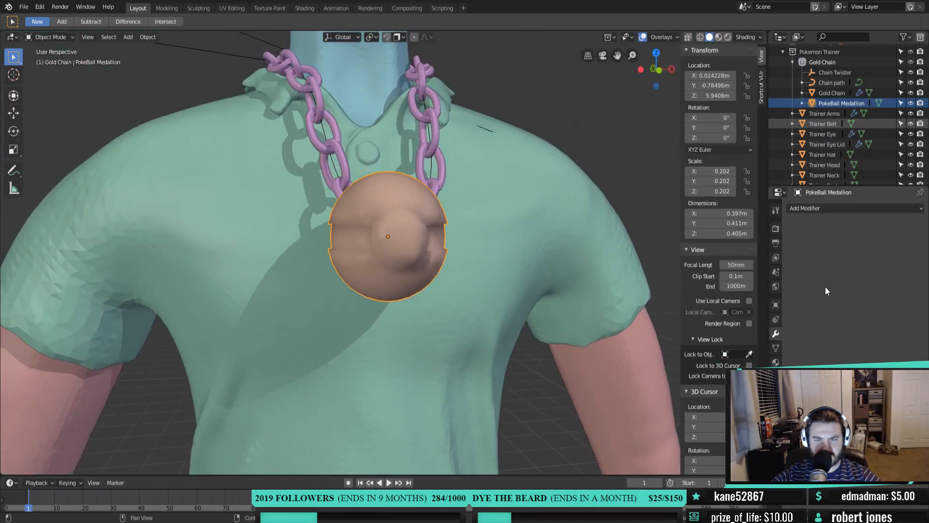
{"action": "left_click", "coordinate": [775, 348]}
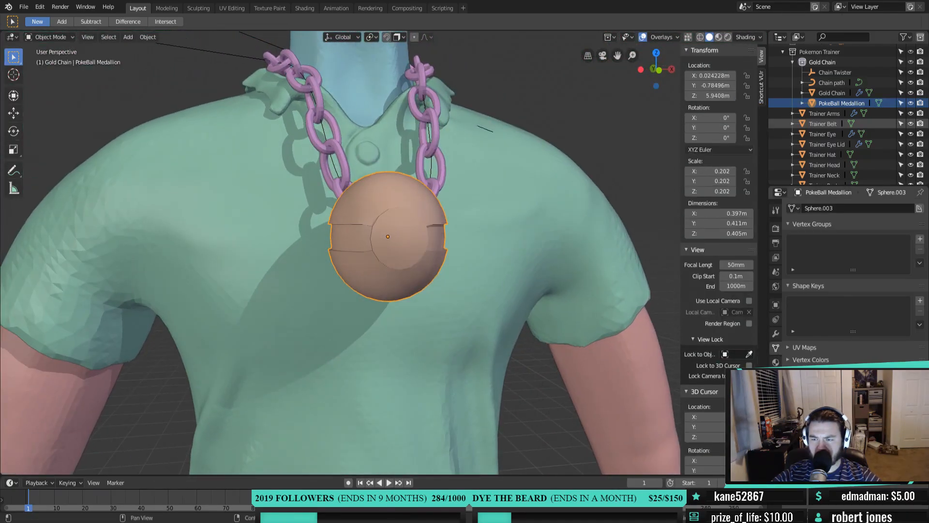
{"action": "middle_click_drag", "start_coordinate": [527, 323], "coordinate": [409, 262]}
{"action": "scroll", "coordinate": [381, 257], "scroll_direction": "up", "scroll_amount": 1}
{"action": "key", "text": "Tab"}
{"action": "key", "text": "KP_1"}
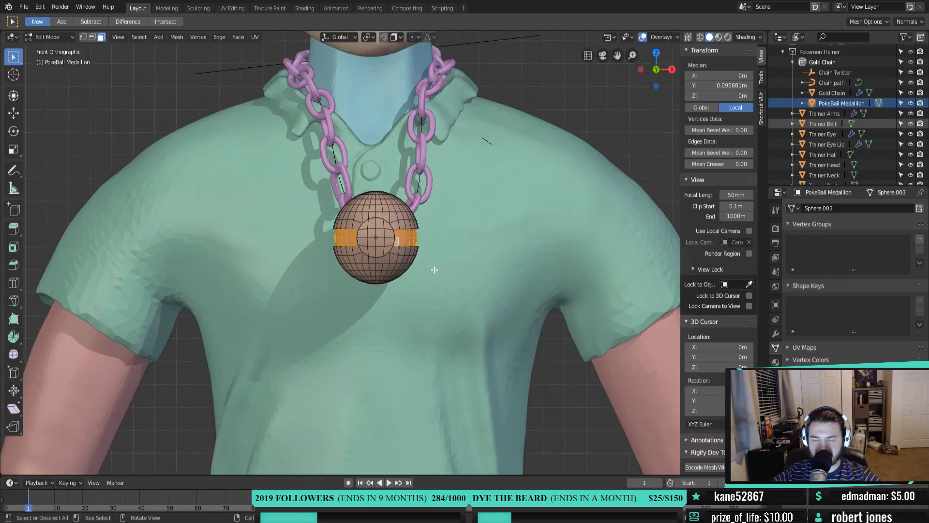
{"action": "scroll", "coordinate": [435, 270], "scroll_direction": "up", "scroll_amount": 4}
{"action": "middle_click_drag", "start_coordinate": [434, 269], "coordinate": [446, 293], "text": "shift"}
{"action": "scroll", "coordinate": [446, 292], "scroll_direction": "up", "scroll_amount": 2}
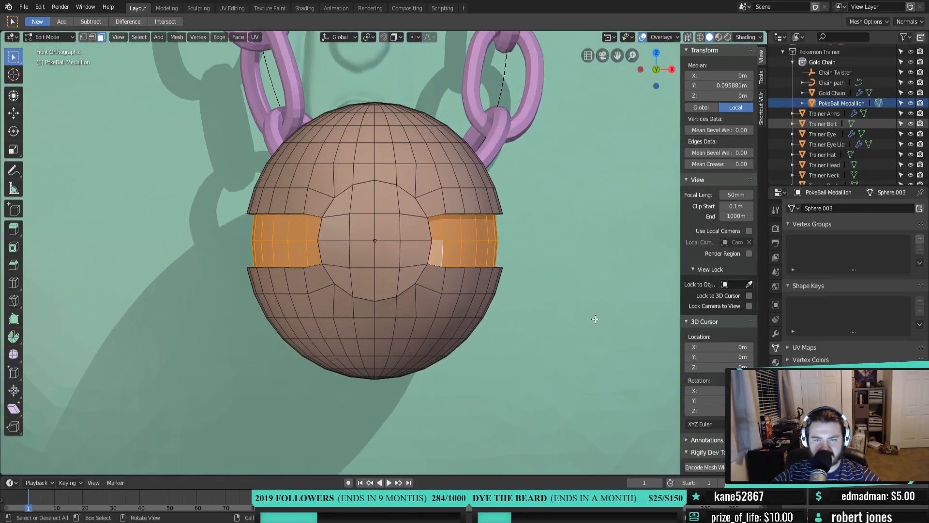
{"action": "key", "text": "s"}
{"action": "key", "text": "z"}
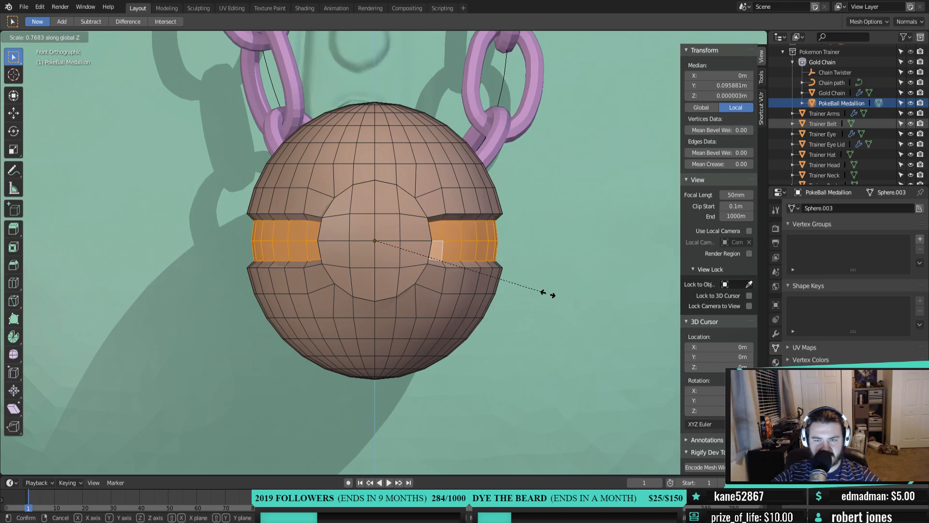
{"action": "key", "text": "Escape"}
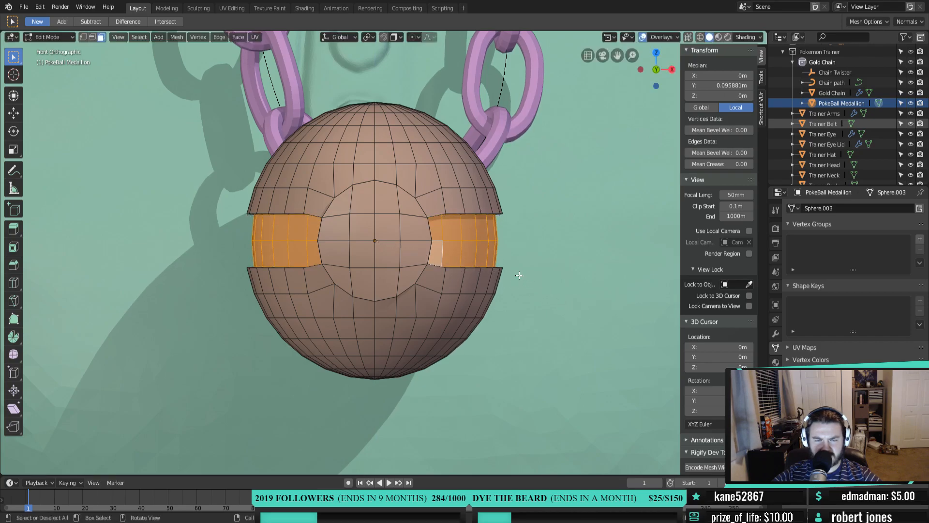
In edge select mode, add the recess's upper and lower rim edges to the selection and scale it down along Z to narrow the band
{"action": "key", "text": "2"}
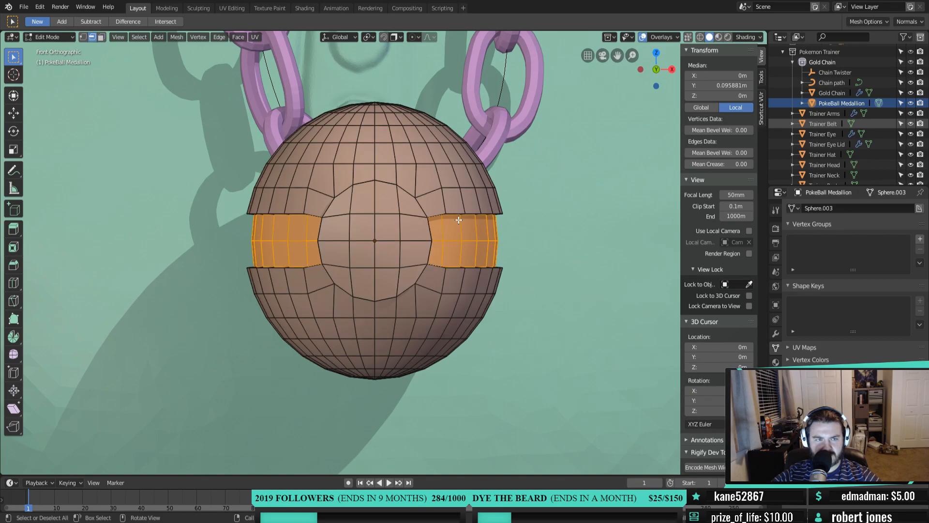
{"action": "left_click", "coordinate": [456, 212], "text": "alt+shift"}
{"action": "left_click", "coordinate": [458, 268], "text": "alt+shift"}
{"action": "middle_click_drag", "start_coordinate": [485, 305], "coordinate": [535, 297]}
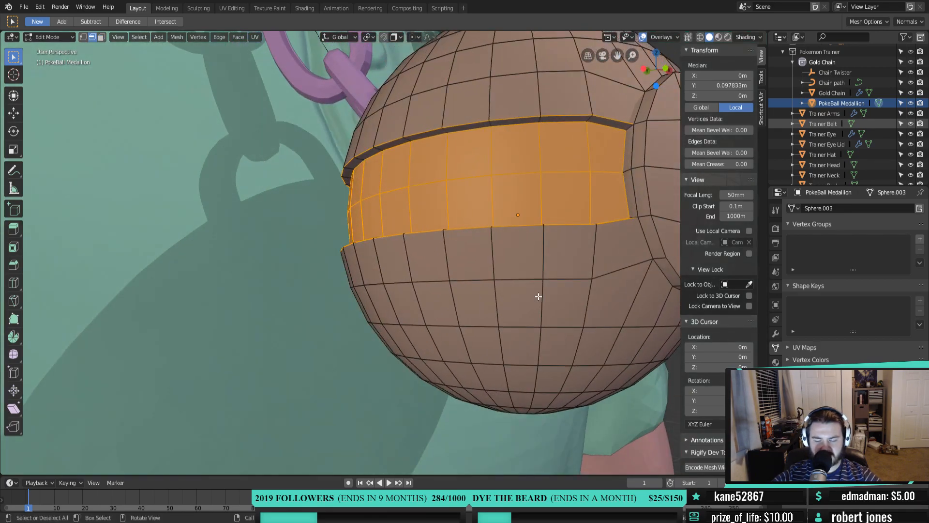
{"action": "key", "text": "KP_1"}
{"action": "key", "text": "s"}
{"action": "key", "text": "z"}
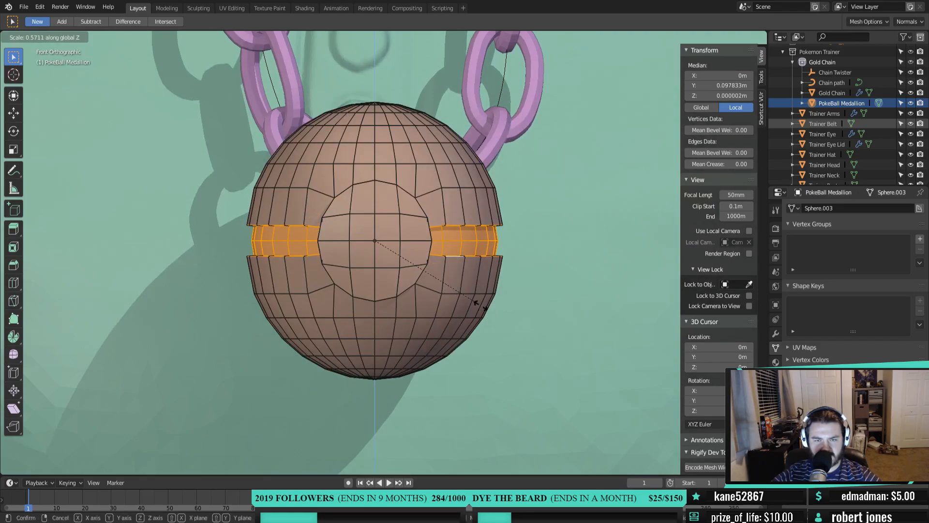
{"action": "left_click", "coordinate": [452, 287]}
{"action": "middle_click_drag", "start_coordinate": [550, 366], "coordinate": [415, 369]}
{"action": "key", "text": "Tab"}
{"action": "middle_click_drag", "start_coordinate": [300, 370], "coordinate": [422, 377]}
{"action": "scroll", "coordinate": [384, 377], "scroll_direction": "down", "scroll_amount": 5}
Select the front button by growing the selection twice from its centre vertex, and scale it to about 0.79
{"action": "key", "text": "Tab"}
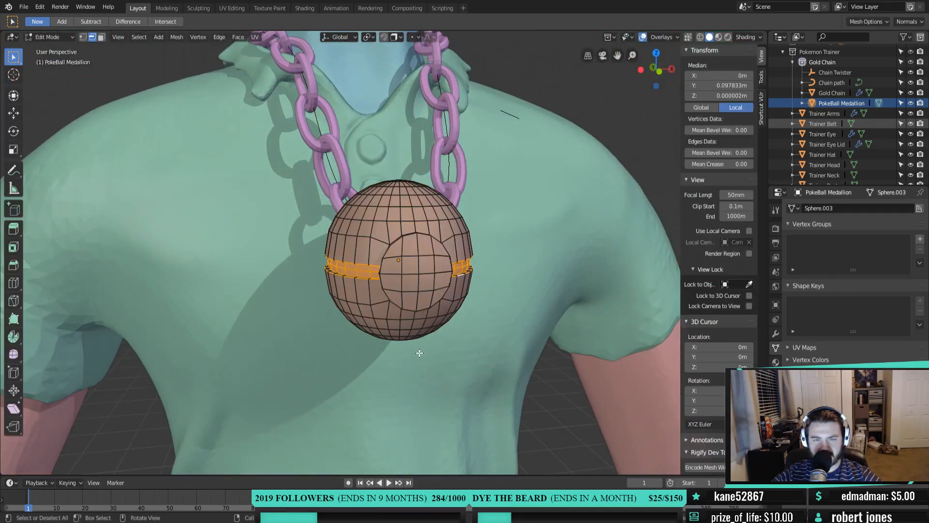
{"action": "key", "text": "1"}
{"action": "left_click", "coordinate": [419, 276]}
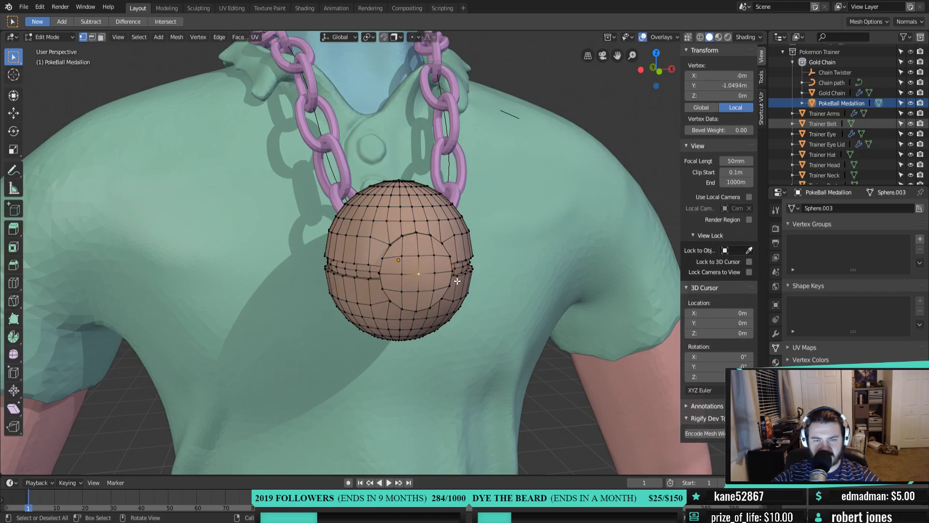
{"action": "key", "text": "ctrl+KP_Add"}
{"action": "key", "text": "ctrl+KP_Add"}
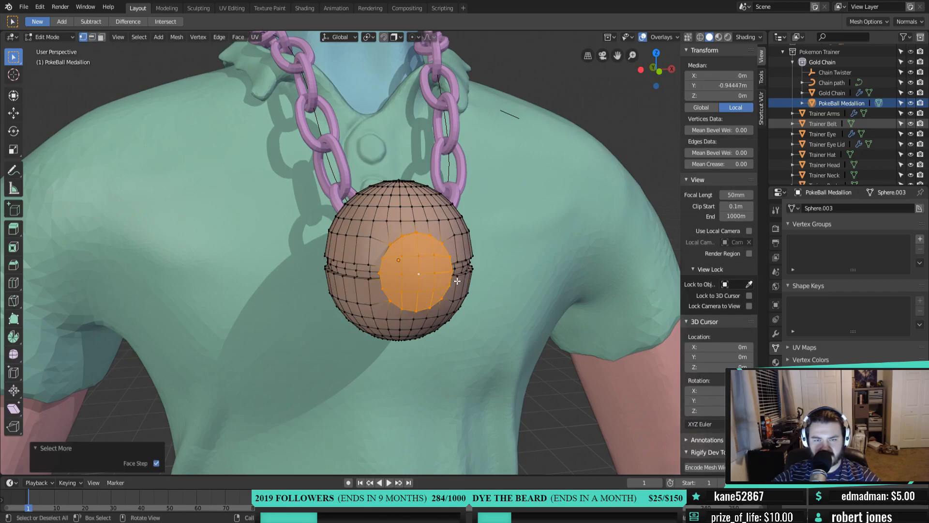
{"action": "key", "text": "KP_1"}
{"action": "key", "text": "s"}
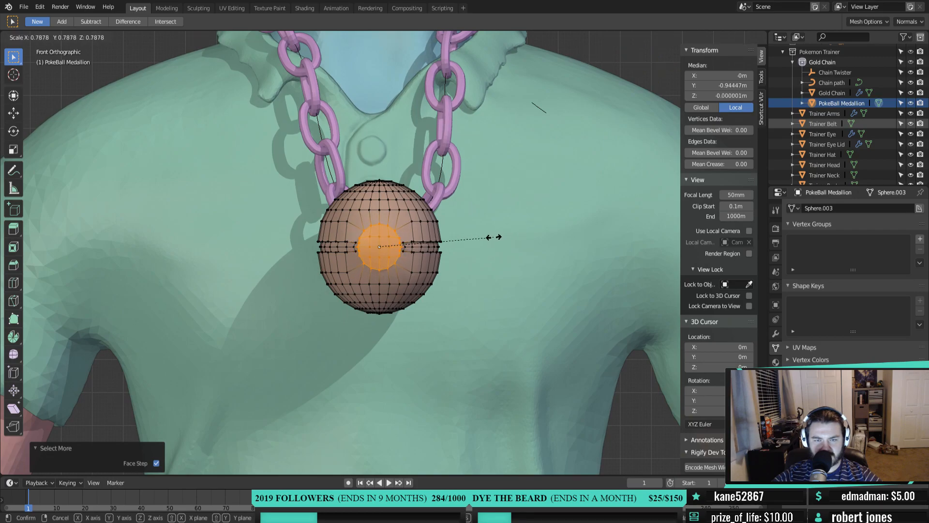
{"action": "left_click", "coordinate": [493, 237]}
Return to Object Mode, collapse the Gold Chain collection and make the Pokemon Trainer collection active
{"action": "key", "text": "Tab"}
{"action": "middle_click_drag", "start_coordinate": [496, 243], "coordinate": [417, 294]}
{"action": "scroll", "coordinate": [416, 294], "scroll_direction": "down", "scroll_amount": 2}
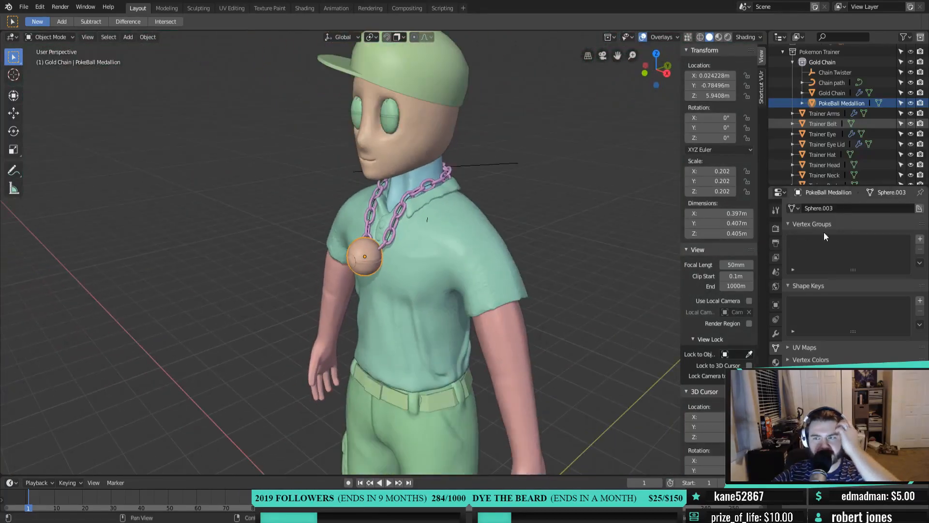
{"action": "left_click", "coordinate": [792, 61]}
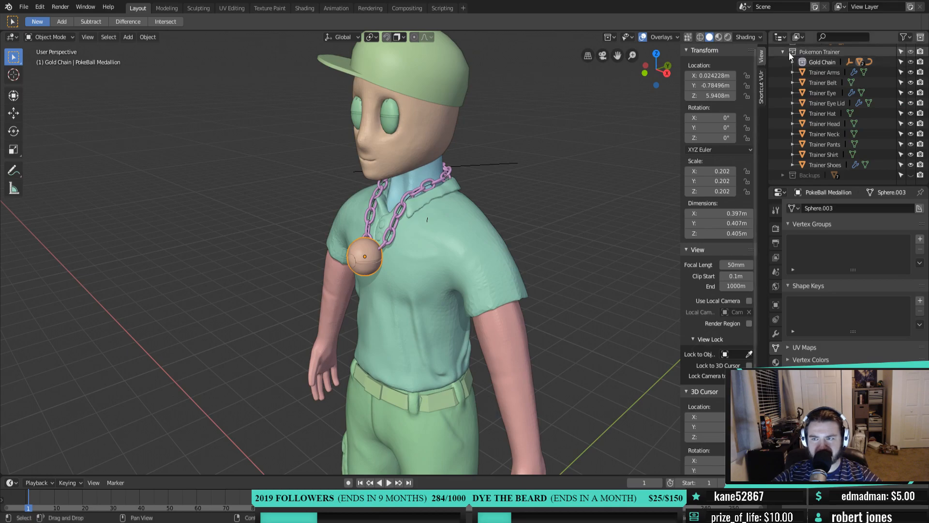
{"action": "left_click", "coordinate": [803, 52]}
Examine the whole character and the way the chain and PokeBall medallion hang from the front, sides and back
{"action": "scroll", "coordinate": [275, 332], "scroll_direction": "down", "scroll_amount": 5}
{"action": "middle_click_drag", "start_coordinate": [275, 332], "coordinate": [390, 318]}
{"action": "scroll", "coordinate": [486, 326], "scroll_direction": "up", "scroll_amount": 4}
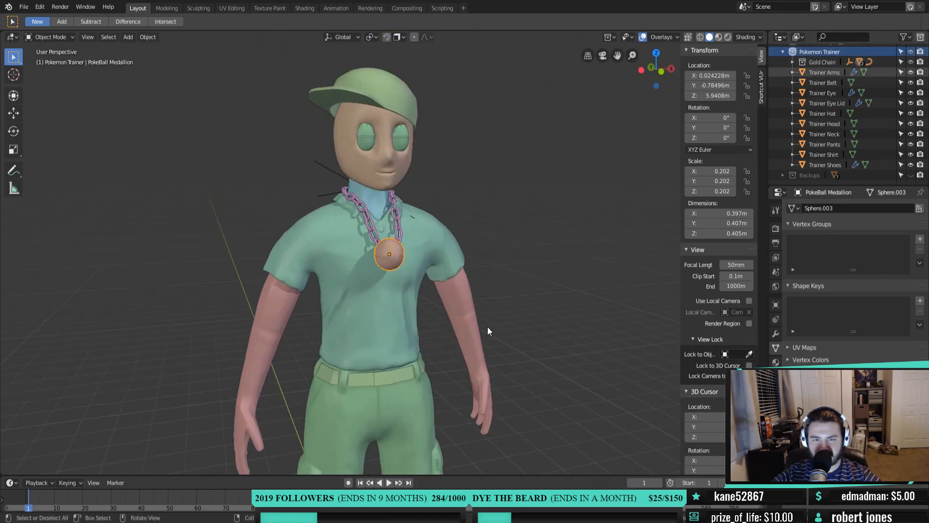
{"action": "middle_click_drag", "start_coordinate": [487, 326], "coordinate": [368, 335]}
{"action": "scroll", "coordinate": [339, 341], "scroll_direction": "up", "scroll_amount": 2}
{"action": "middle_click_drag", "start_coordinate": [309, 347], "coordinate": [426, 325]}
{"action": "scroll", "coordinate": [295, 312], "scroll_direction": "down", "scroll_amount": 4}
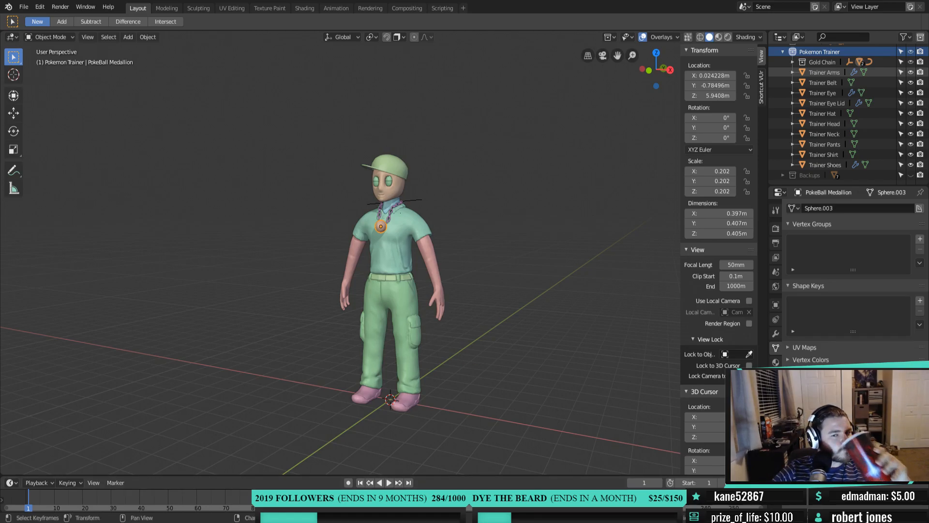
{"action": "scroll", "coordinate": [426, 365], "scroll_direction": "up", "scroll_amount": 3}
{"action": "mouse_move", "coordinate": [426, 364]}
{"action": "middle_mouse_down"}
{"action": "mouse_move", "coordinate": [581, 371]}
{"action": "mouse_move", "coordinate": [420, 368]}
{"action": "middle_mouse_up"}
{"action": "scroll", "coordinate": [420, 369], "scroll_direction": "up", "scroll_amount": 3}
{"action": "middle_click_drag", "start_coordinate": [493, 370], "coordinate": [377, 370]}
{"action": "scroll", "coordinate": [339, 348], "scroll_direction": "down", "scroll_amount": 2}
{"action": "middle_click_drag", "start_coordinate": [316, 332], "coordinate": [420, 252]}
{"action": "scroll", "coordinate": [408, 327], "scroll_direction": "up", "scroll_amount": 2}
{"action": "scroll", "coordinate": [420, 252], "scroll_direction": "down", "scroll_amount": 3}
{"action": "middle_click_drag", "start_coordinate": [425, 285], "coordinate": [504, 314]}
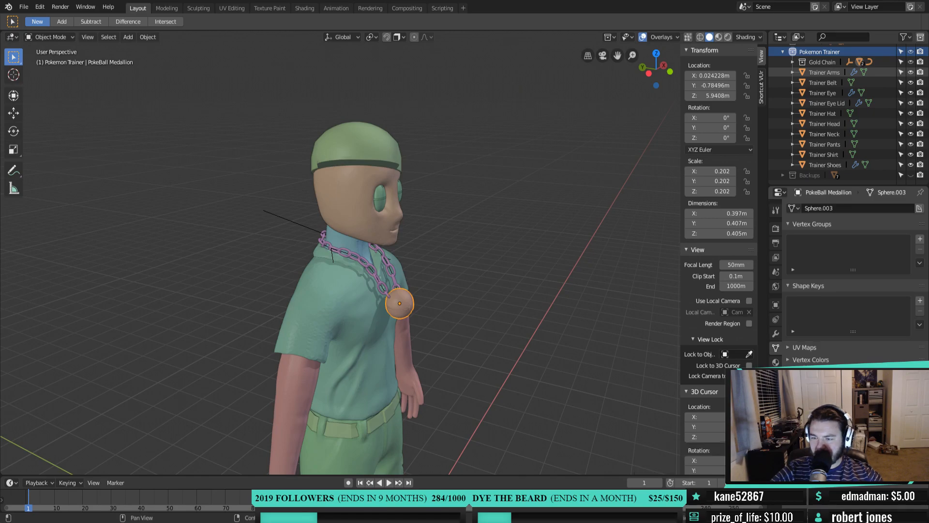
{"action": "middle_click_drag", "start_coordinate": [591, 295], "coordinate": [409, 278]}
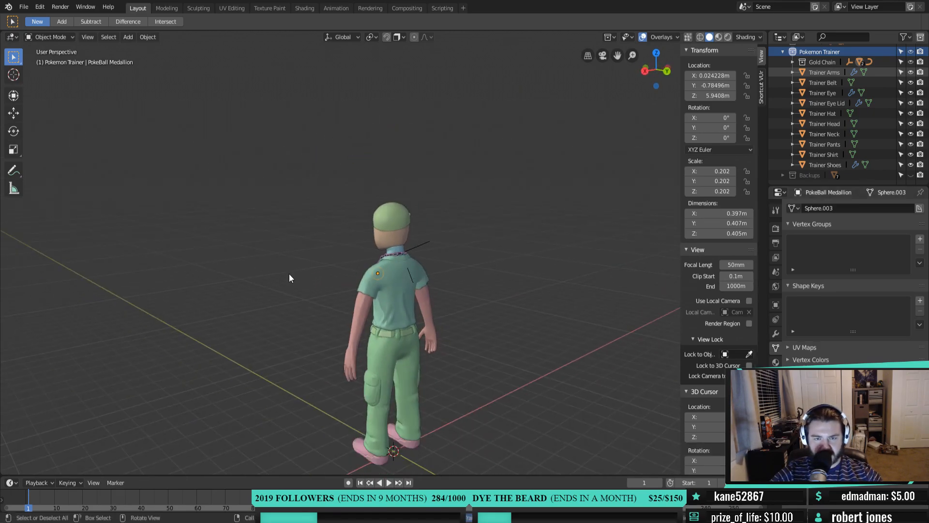
{"action": "middle_click_drag", "start_coordinate": [289, 275], "coordinate": [455, 271]}
{"action": "scroll", "coordinate": [448, 305], "scroll_direction": "up", "scroll_amount": 5}
{"action": "scroll", "coordinate": [444, 238], "scroll_direction": "down", "scroll_amount": 4}
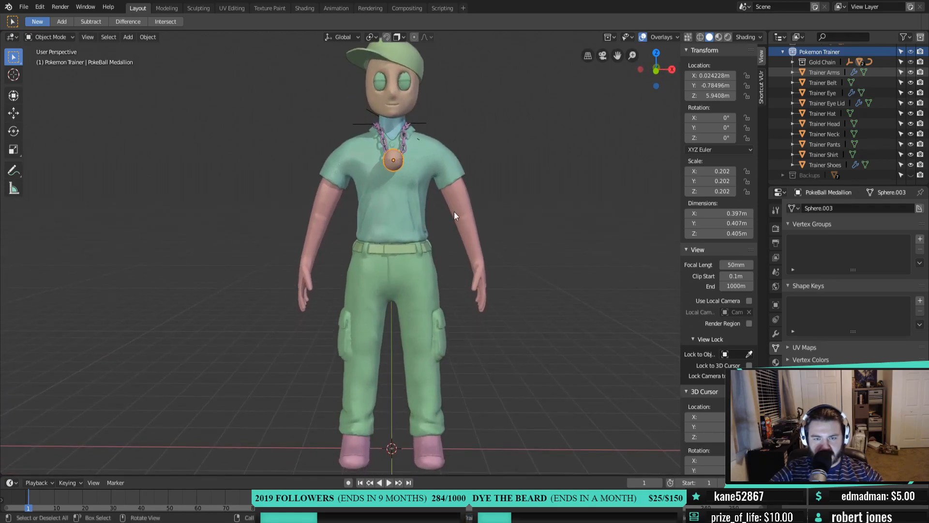
{"action": "middle_click_drag", "start_coordinate": [512, 263], "coordinate": [414, 218]}
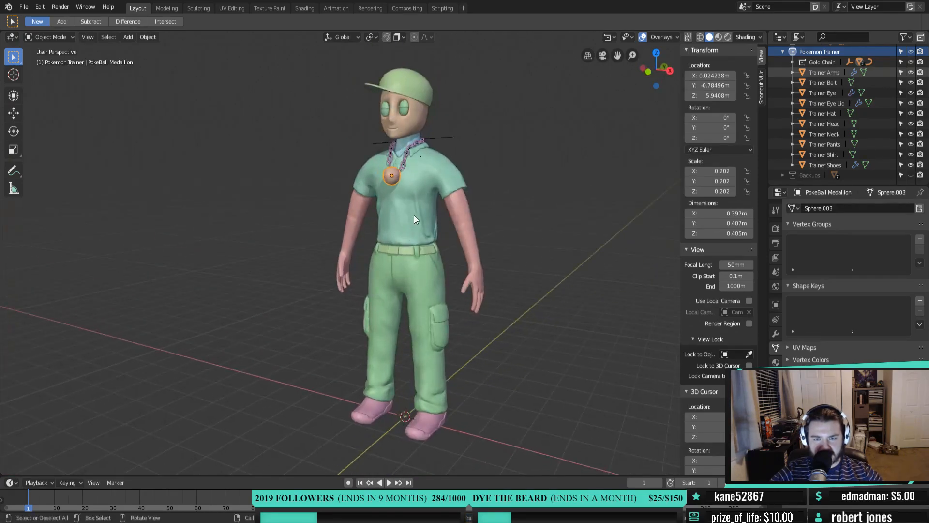
{"action": "middle_click_drag", "start_coordinate": [472, 338], "coordinate": [500, 342]}
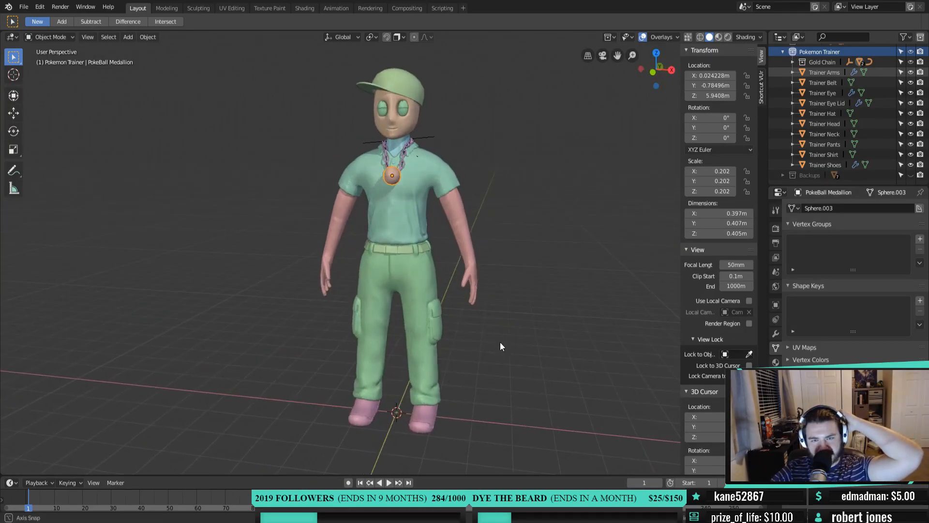
{"action": "scroll", "coordinate": [442, 240], "scroll_direction": "up", "scroll_amount": 2}
{"action": "middle_click_drag", "start_coordinate": [442, 240], "coordinate": [480, 314]}
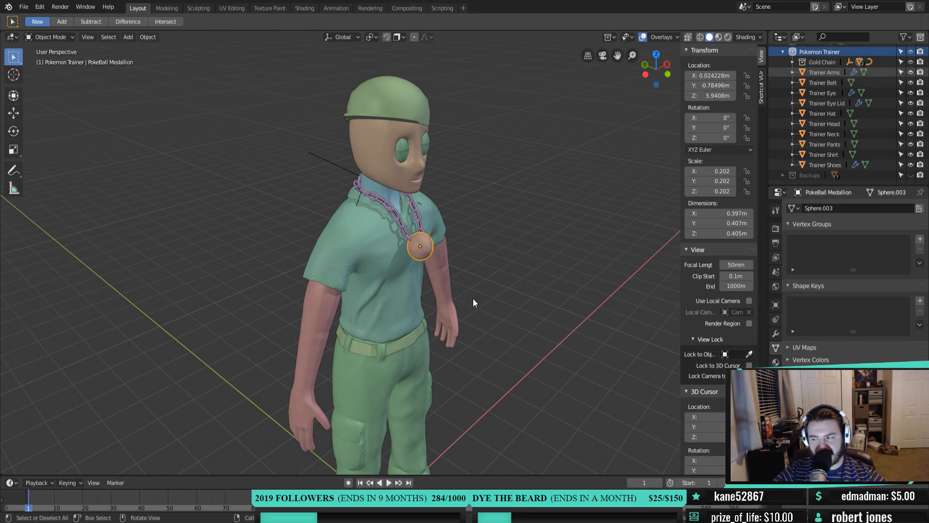
{"action": "middle_click_drag", "start_coordinate": [475, 298], "coordinate": [420, 235]}
{"action": "scroll", "coordinate": [420, 235], "scroll_direction": "up", "scroll_amount": 4}
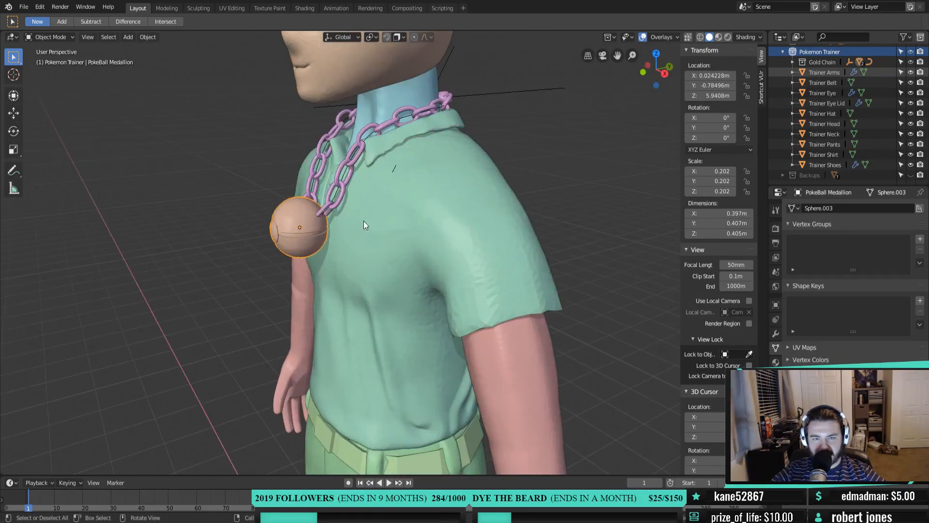
{"action": "middle_click_drag", "start_coordinate": [362, 220], "coordinate": [410, 242]}
{"action": "scroll", "coordinate": [425, 245], "scroll_direction": "down", "scroll_amount": 4}
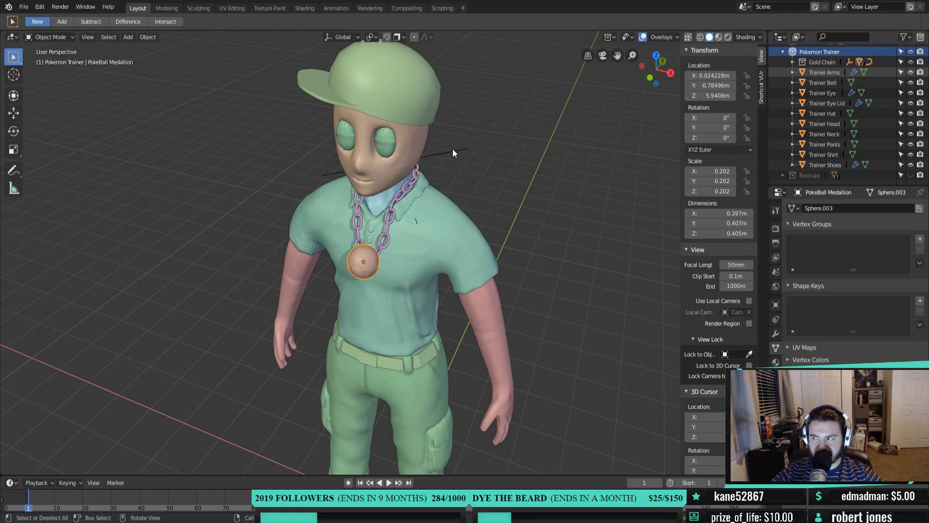
{"action": "scroll", "coordinate": [385, 290], "scroll_direction": "down", "scroll_amount": 3}
{"action": "middle_click_drag", "start_coordinate": [377, 312], "coordinate": [416, 251]}
{"action": "scroll", "coordinate": [428, 222], "scroll_direction": "down", "scroll_amount": 1}
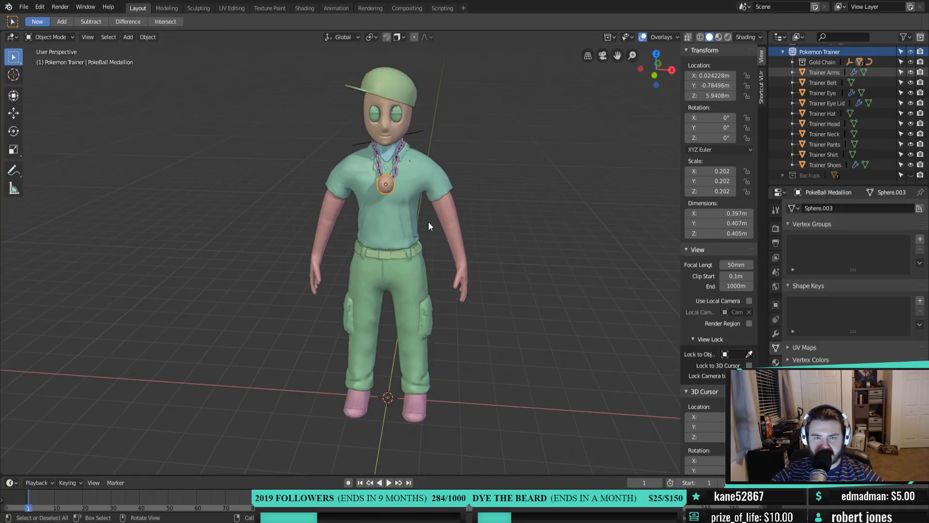
{"action": "middle_click_drag", "start_coordinate": [431, 215], "coordinate": [444, 252], "text": "shift"}
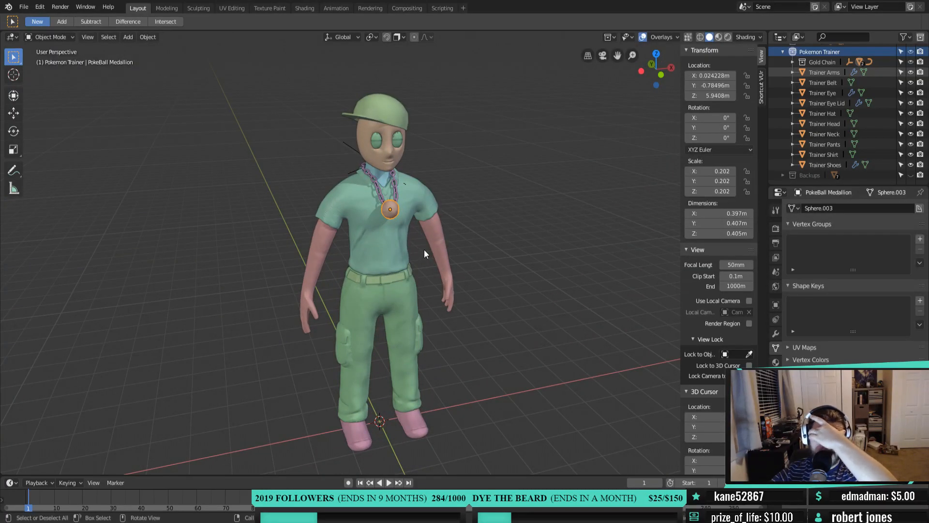
{"action": "middle_click_drag", "start_coordinate": [478, 232], "coordinate": [330, 201]}
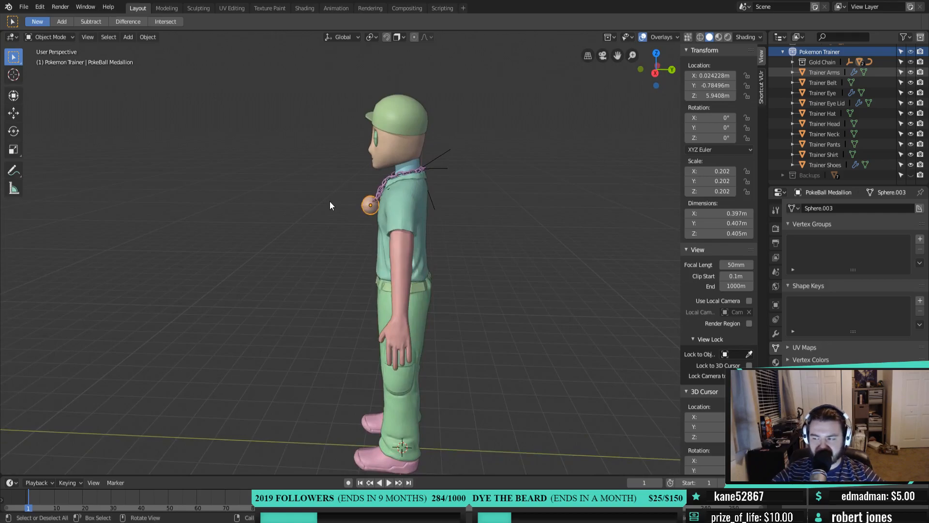
{"action": "middle_click_drag", "start_coordinate": [330, 201], "coordinate": [472, 189]}
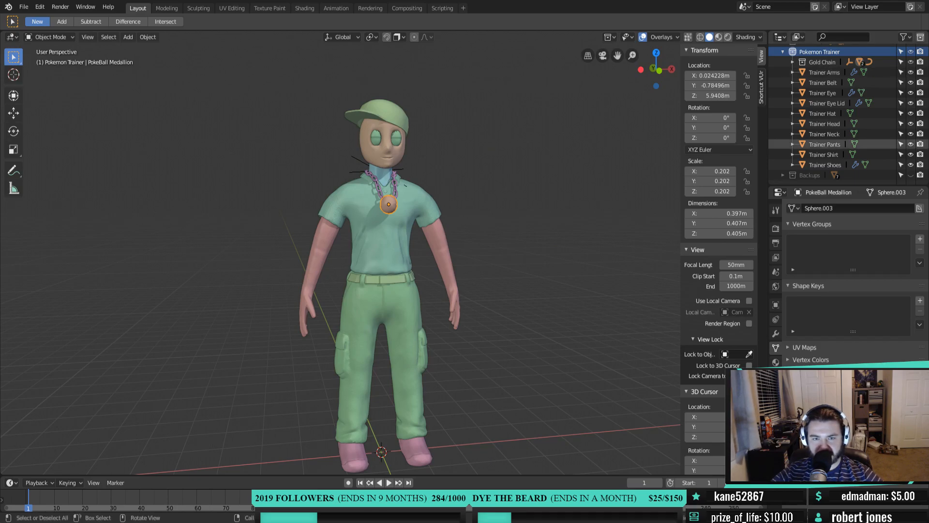
{"action": "middle_click_drag", "start_coordinate": [484, 148], "coordinate": [450, 245]}
{"action": "scroll", "coordinate": [491, 186], "scroll_direction": "up", "scroll_amount": 5}
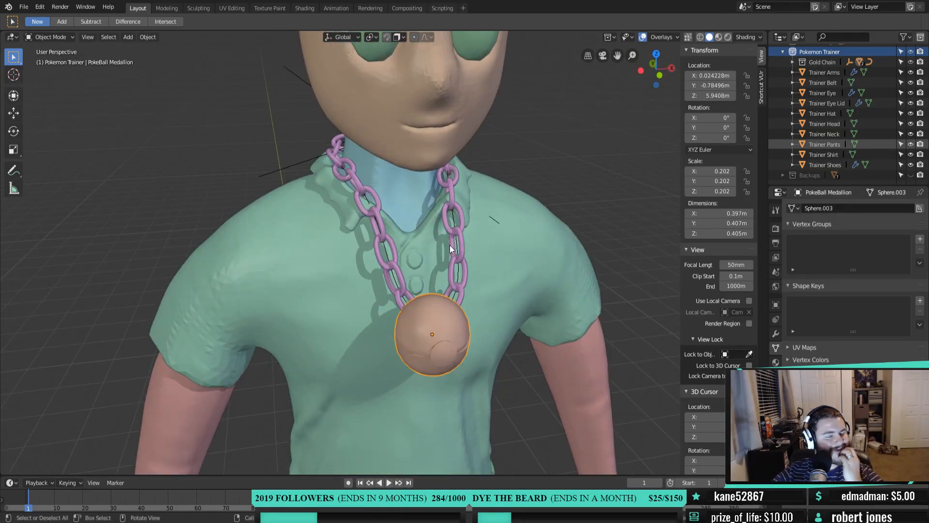
{"action": "middle_click_drag", "start_coordinate": [475, 211], "coordinate": [358, 231]}
Select the gold chain and inspect its undeformed mesh in Edit Mode
{"action": "left_click", "coordinate": [381, 239]}
{"action": "middle_click_drag", "start_coordinate": [411, 254], "coordinate": [434, 246]}
{"action": "key", "text": "Tab"}
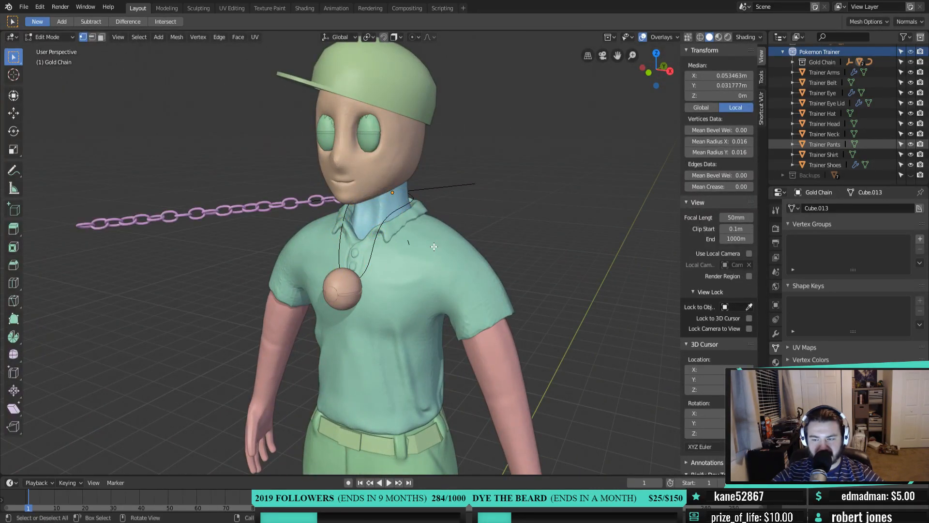
{"action": "key", "text": "Tab"}
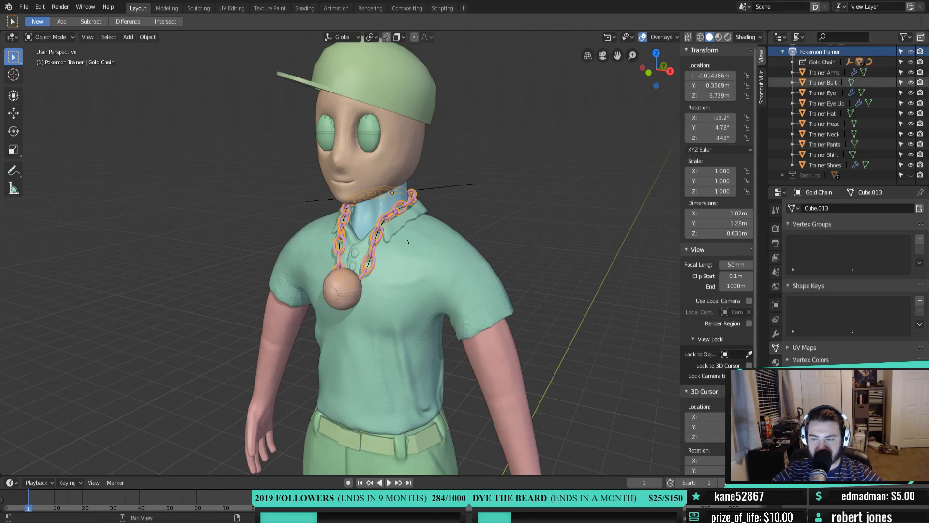
{"action": "scroll", "coordinate": [379, 313], "scroll_direction": "down", "scroll_amount": 2}
{"action": "middle_click_drag", "start_coordinate": [380, 312], "coordinate": [500, 268]}
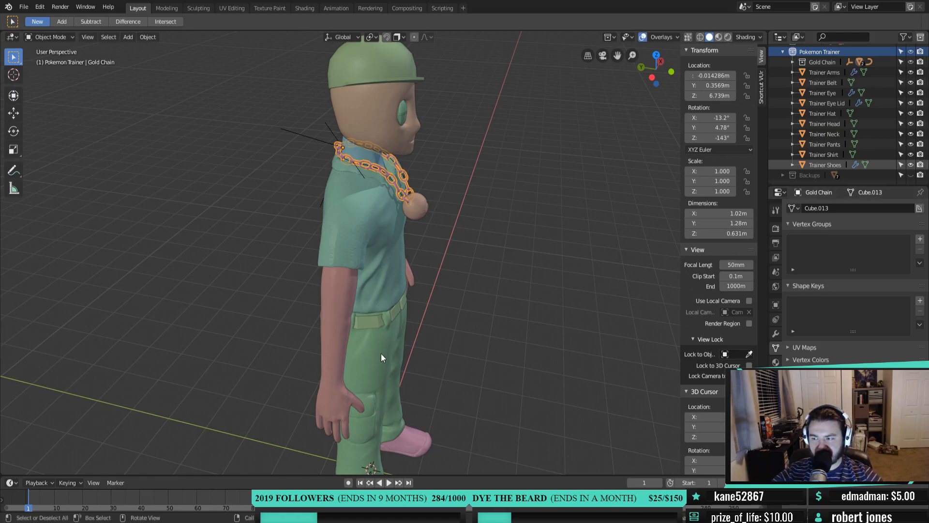
{"action": "middle_click_drag", "start_coordinate": [417, 251], "coordinate": [507, 286]}
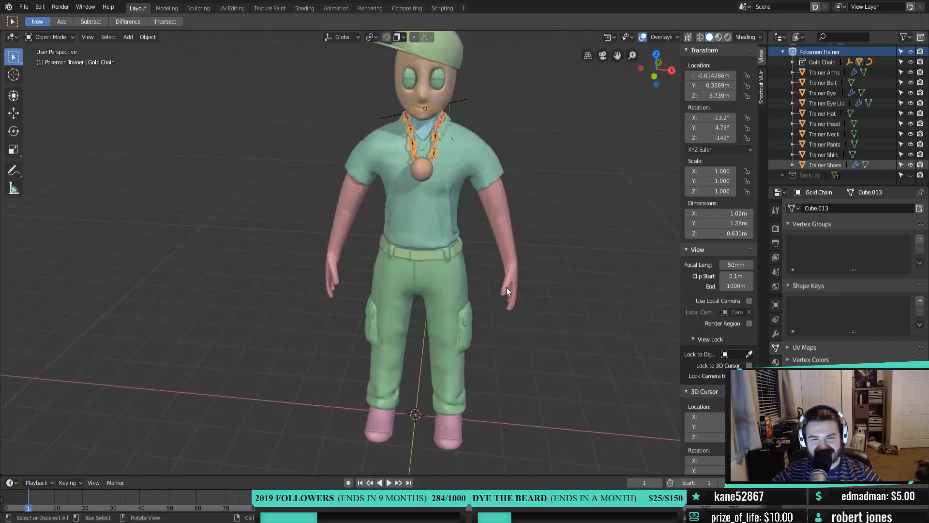
{"action": "middle_click_drag", "start_coordinate": [399, 179], "coordinate": [466, 198]}
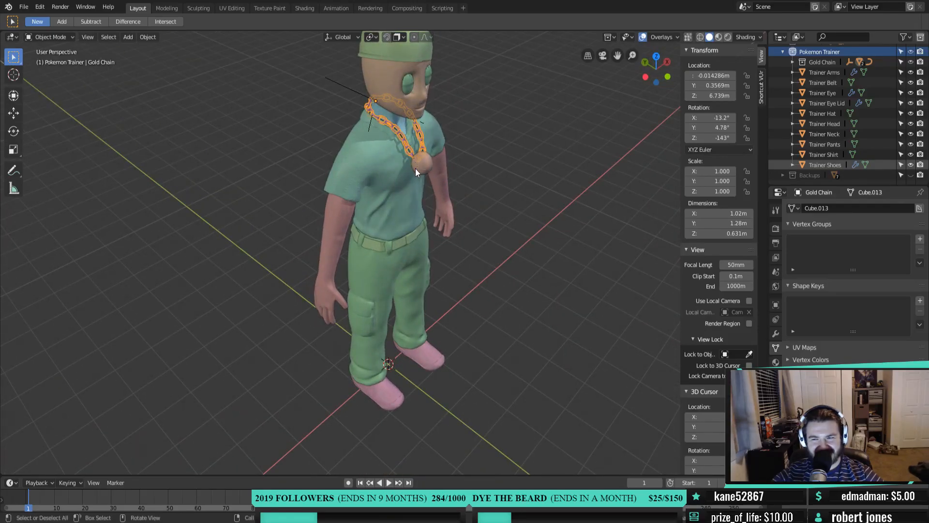
{"action": "middle_click_drag", "start_coordinate": [397, 182], "coordinate": [396, 144]}
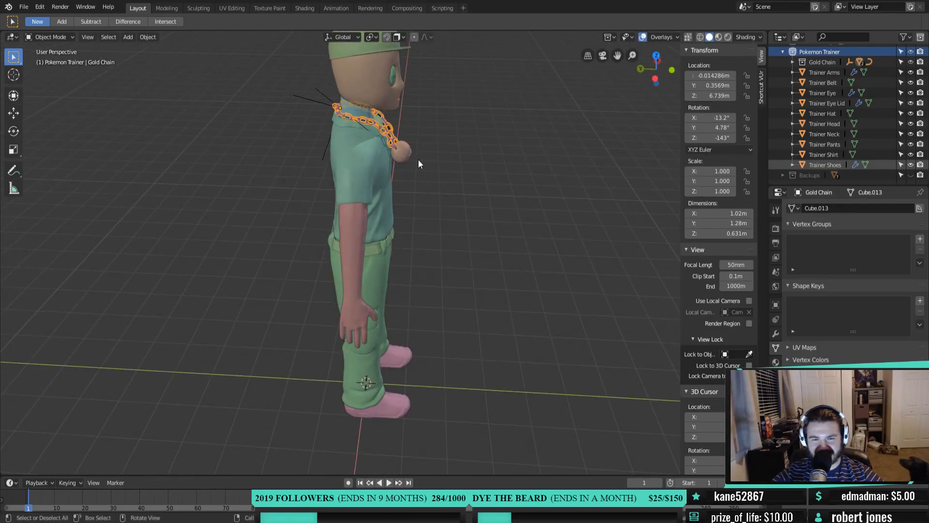
{"action": "middle_click_drag", "start_coordinate": [442, 178], "coordinate": [233, 146]}
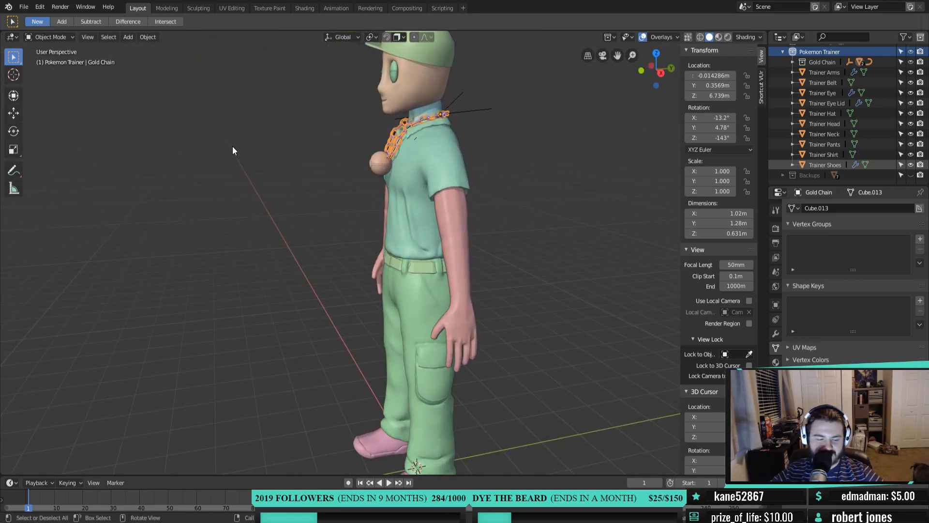